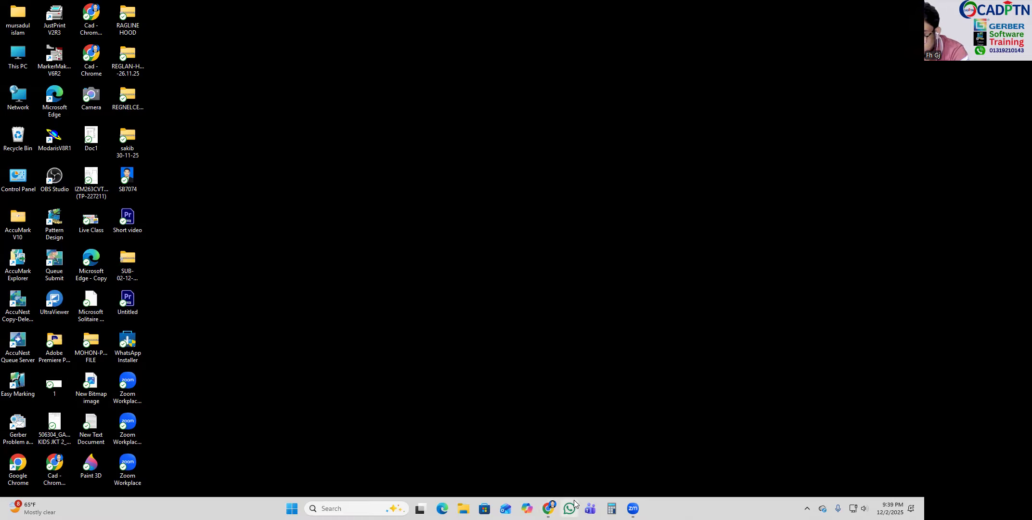
Step: Launch Pattern Design and import the zip SUB- 02-12-25 FINAL(1) from the Desktop, replacing all existing data items
{"action": "double_click", "coordinate": [54, 222]}
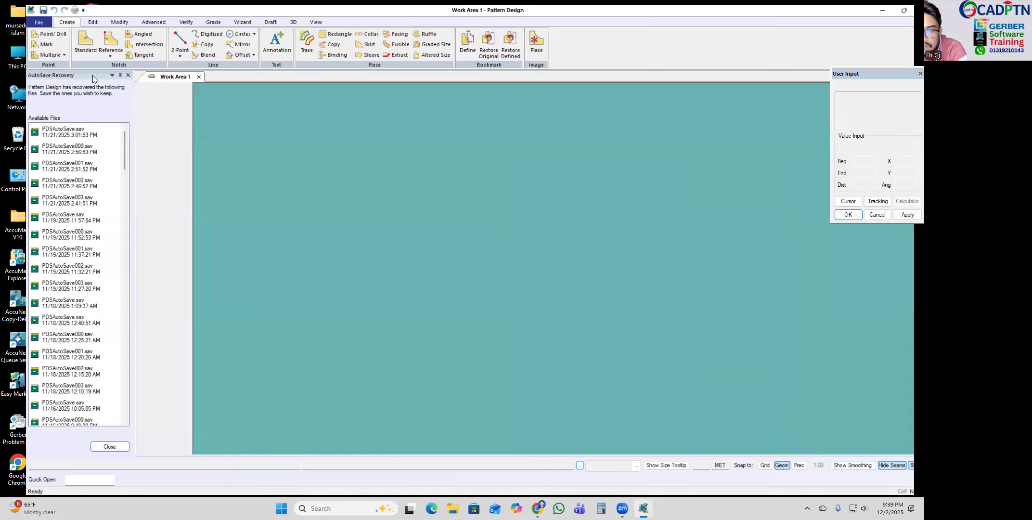
{"action": "left_click", "coordinate": [102, 70]}
{"action": "left_click", "coordinate": [12, 18]}
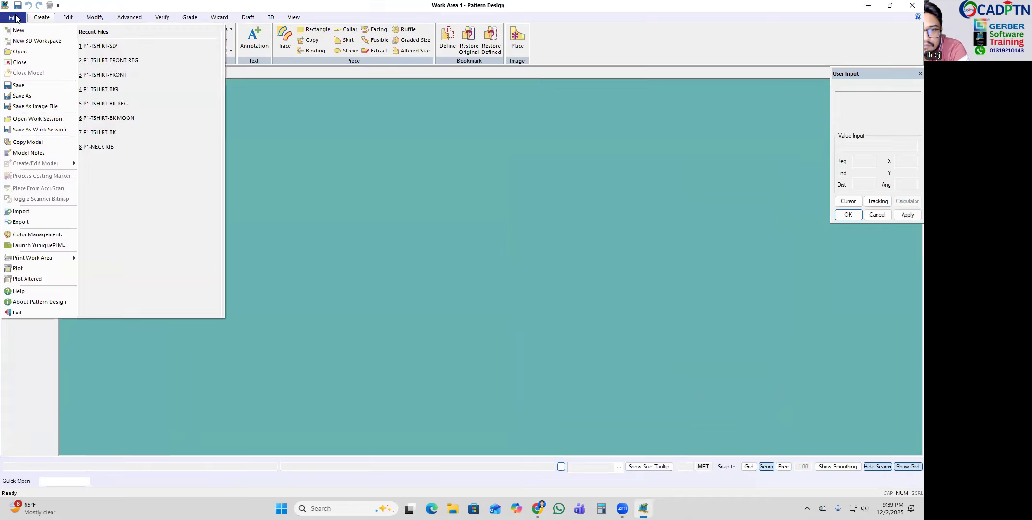
{"action": "left_click", "coordinate": [19, 52]}
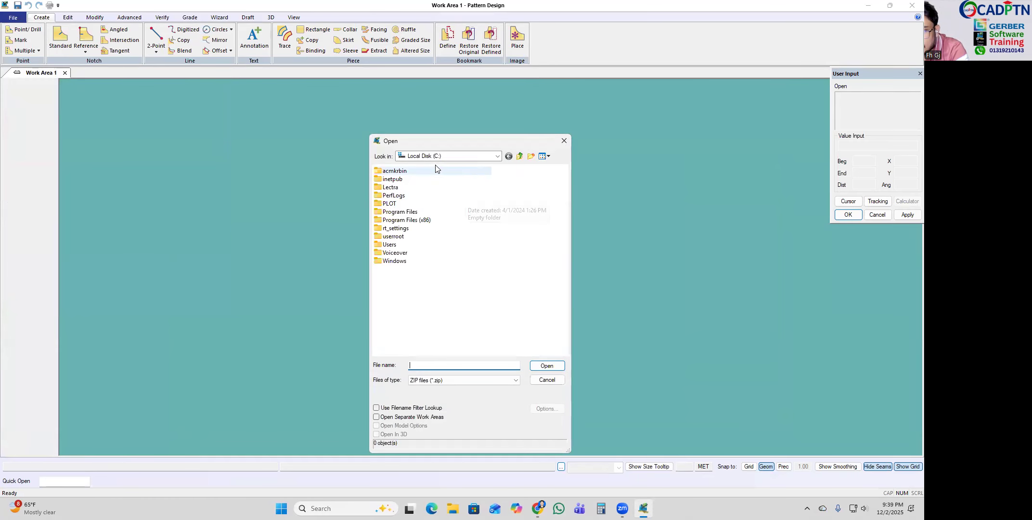
{"action": "left_click", "coordinate": [498, 156]}
{"action": "left_click", "coordinate": [430, 170]}
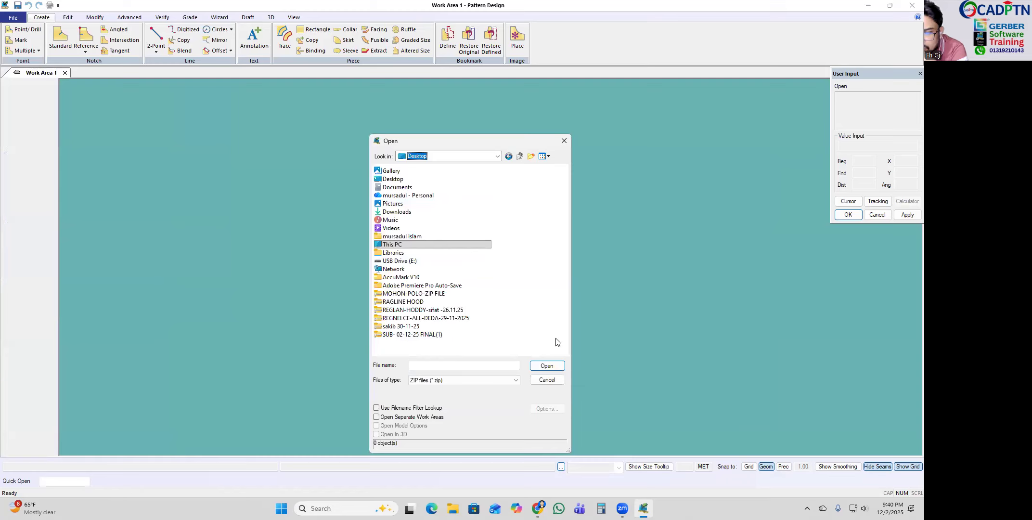
{"action": "left_click", "coordinate": [430, 336]}
{"action": "left_click", "coordinate": [549, 367]}
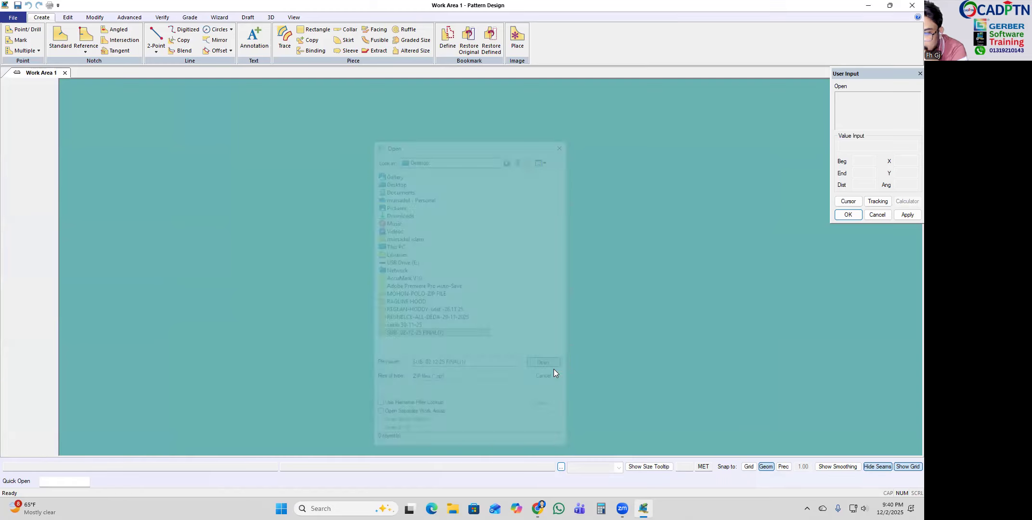
{"action": "left_click", "coordinate": [442, 387]}
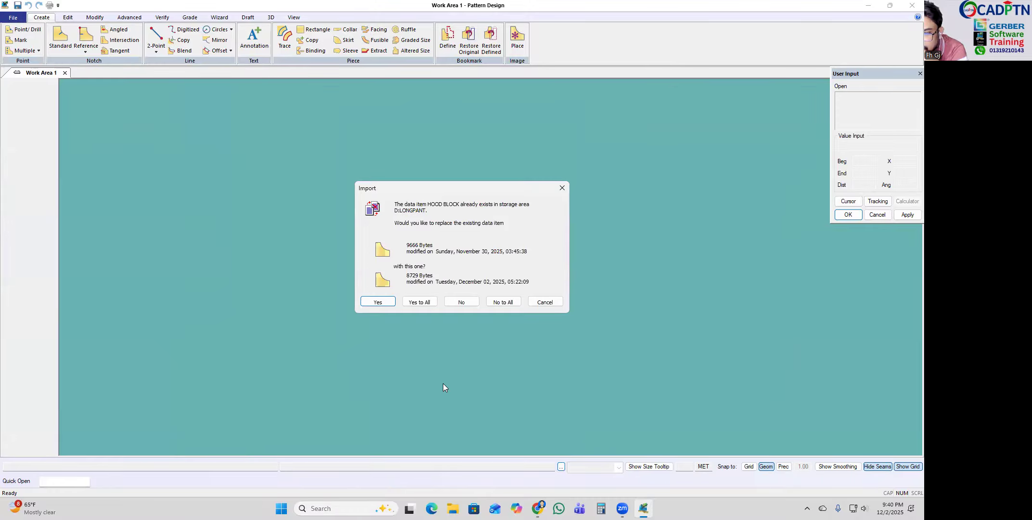
{"action": "left_click", "coordinate": [420, 303]}
{"action": "left_click", "coordinate": [470, 285]}
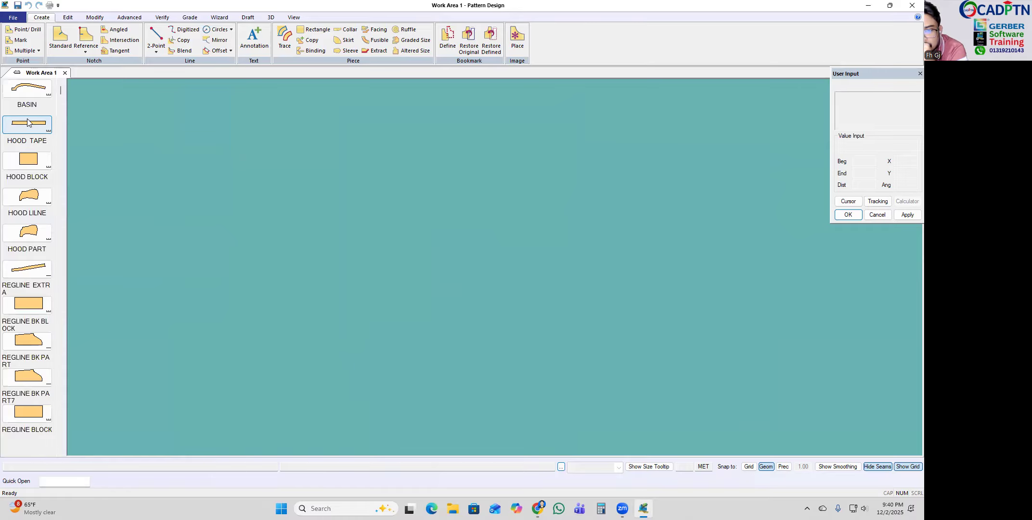
Step: Place all imported pieces in the work area and display the graded nest of all sizes for them
{"action": "right_click", "coordinate": [38, 106]}
{"action": "left_click", "coordinate": [106, 185]}
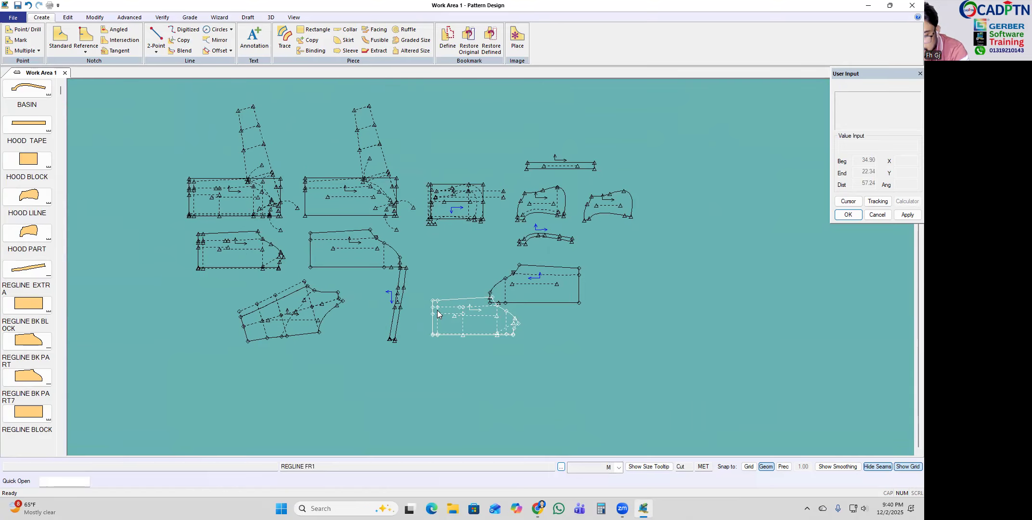
{"action": "left_click", "coordinate": [437, 309]}
{"action": "right_click", "coordinate": [644, 181]}
{"action": "left_click", "coordinate": [644, 181]}
{"action": "scroll", "coordinate": [551, 302], "scroll_direction": "up", "scroll_amount": 2}
{"action": "scroll", "coordinate": [556, 289], "scroll_direction": "up", "scroll_amount": 3}
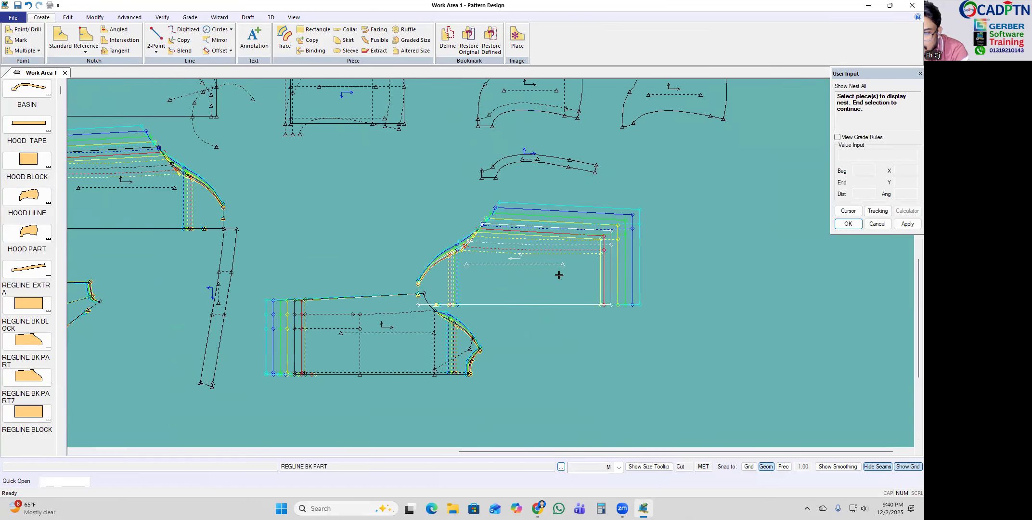
{"action": "right_click", "coordinate": [567, 228]}
{"action": "left_click", "coordinate": [566, 228]}
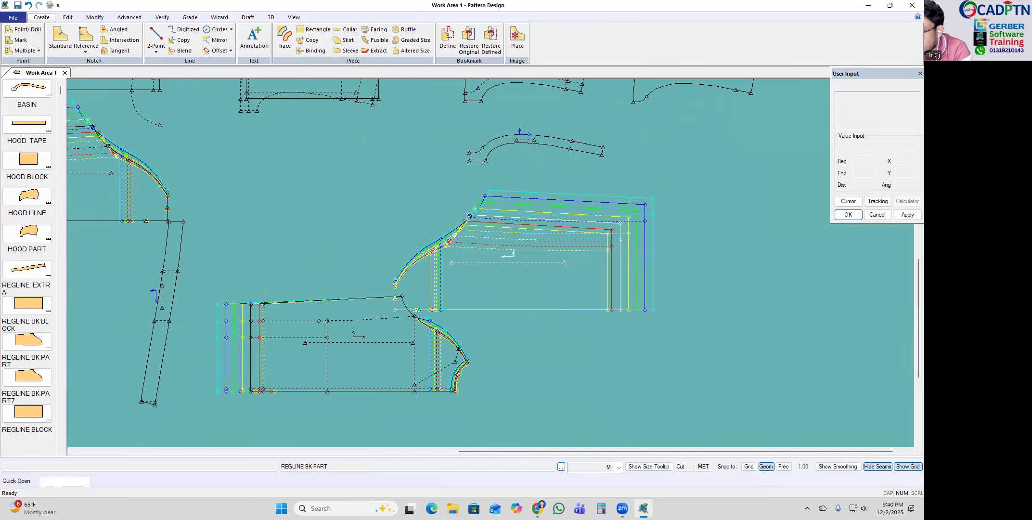
Step: Reposition the overlapping REGLINE BK PART and REGLINE FR1 pieces, and inspect the grading of the hood pieces
{"action": "left_click_drag", "start_coordinate": [496, 284], "coordinate": [372, 257]}
{"action": "left_click_drag", "start_coordinate": [373, 324], "coordinate": [443, 325]}
{"action": "scroll", "coordinate": [547, 336], "scroll_direction": "down", "scroll_amount": 1}
{"action": "scroll", "coordinate": [548, 336], "scroll_direction": "down", "scroll_amount": 3}
{"action": "scroll", "coordinate": [608, 179], "scroll_direction": "up", "scroll_amount": 6}
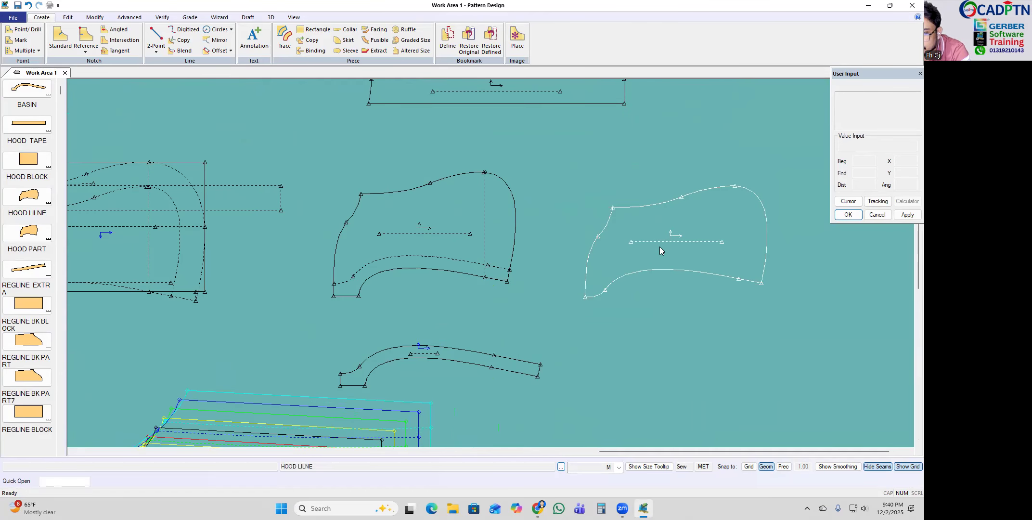
{"action": "scroll", "coordinate": [450, 224], "scroll_direction": "up", "scroll_amount": 3}
{"action": "scroll", "coordinate": [448, 219], "scroll_direction": "down", "scroll_amount": 2}
{"action": "scroll", "coordinate": [513, 217], "scroll_direction": "down", "scroll_amount": 2}
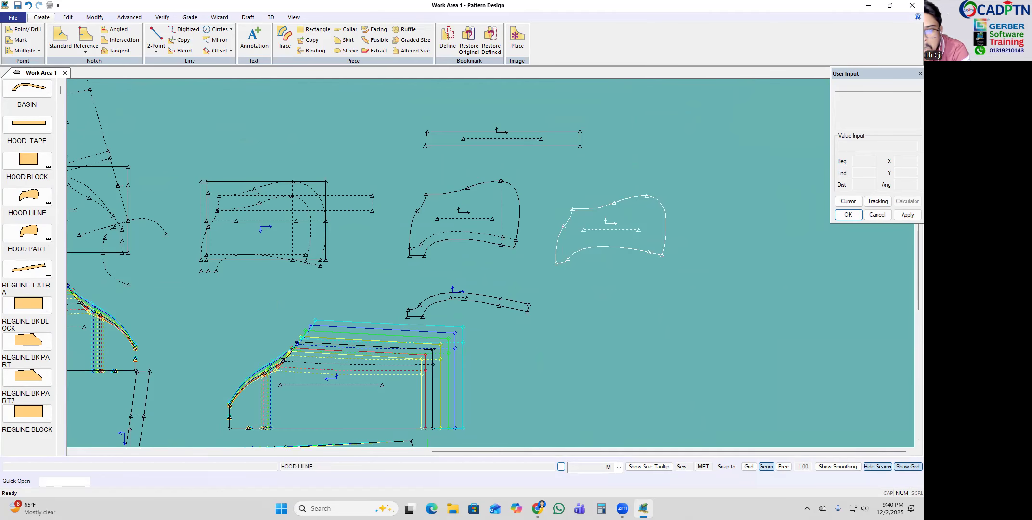
Step: Create a new work area and import the zip REGNELCE-HOOD GRADRNG-DEDA-02-12-25 from the Desktop, replacing all existing data items
{"action": "left_click", "coordinate": [13, 17]}
{"action": "left_click", "coordinate": [36, 37]}
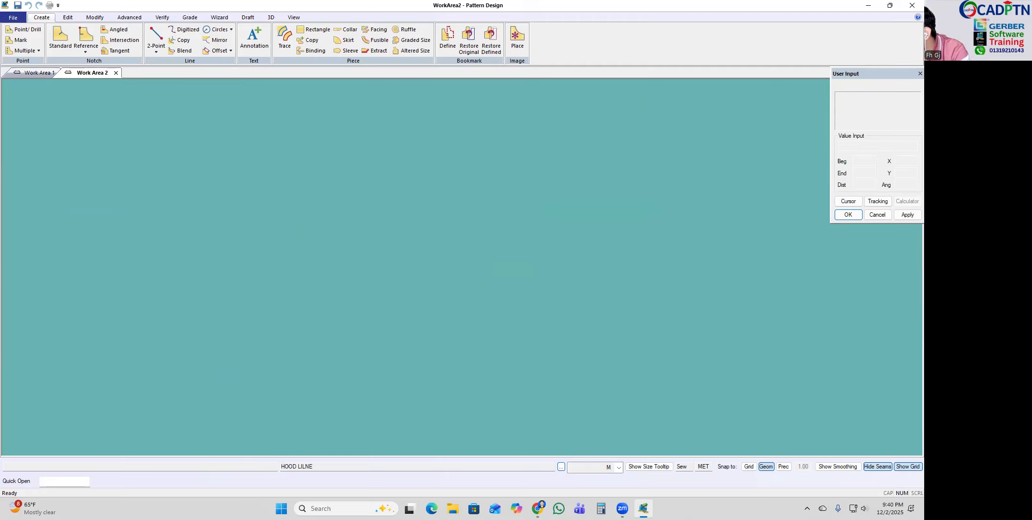
{"action": "key", "text": "alt+Tab"}
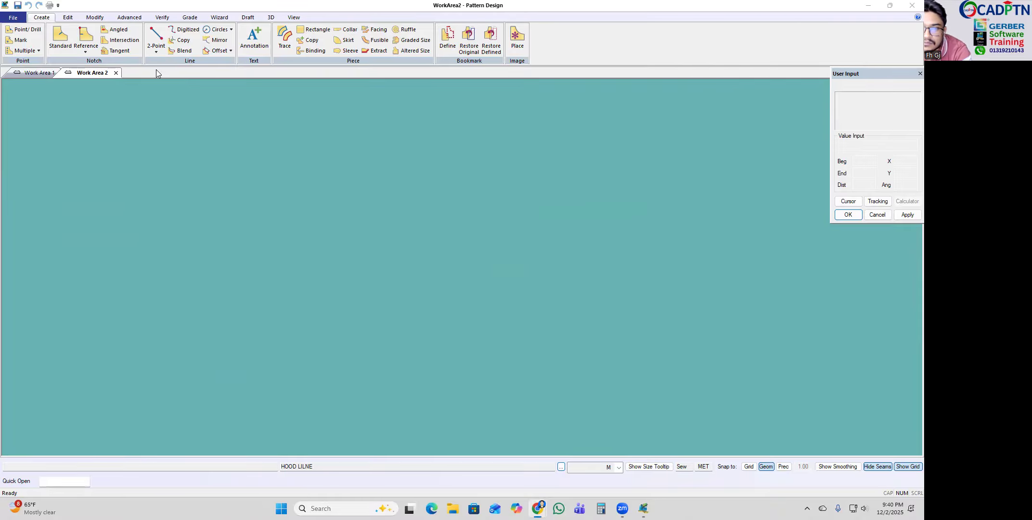
{"action": "left_click", "coordinate": [10, 18]}
{"action": "left_click", "coordinate": [17, 51]}
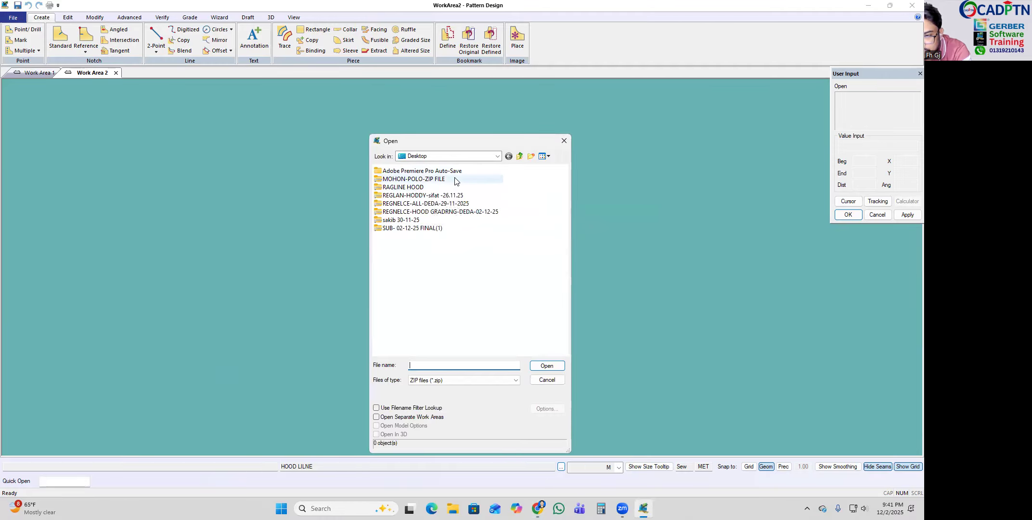
{"action": "left_click", "coordinate": [461, 213]}
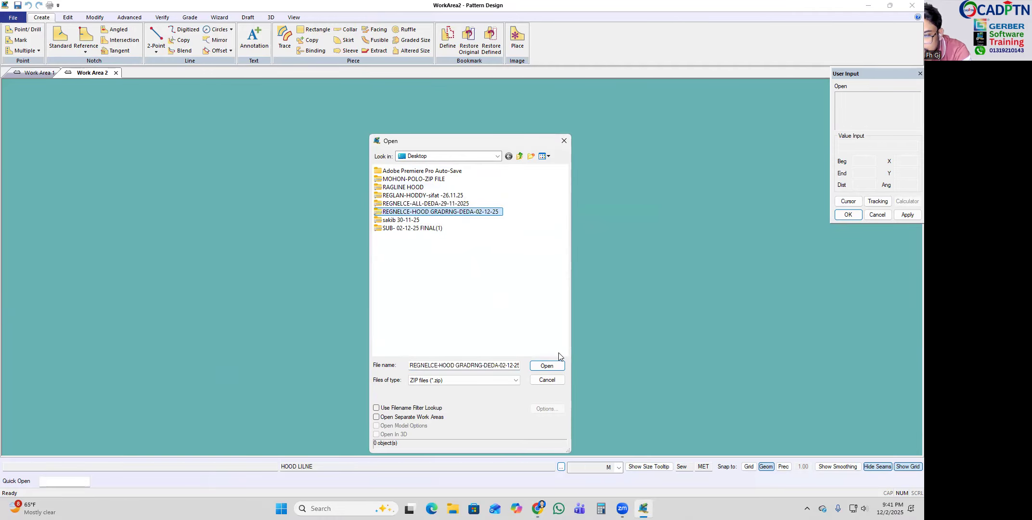
{"action": "left_click", "coordinate": [549, 366]}
{"action": "left_click", "coordinate": [438, 387]}
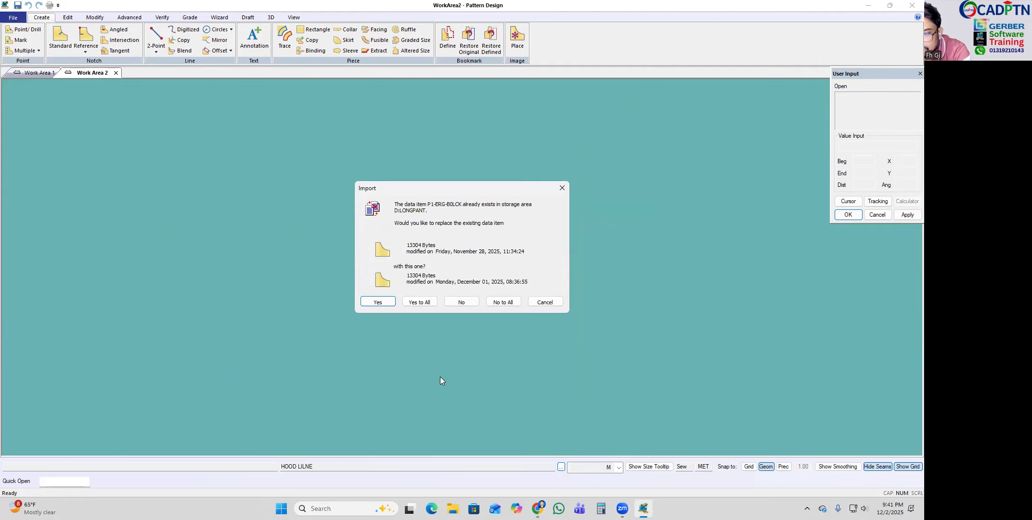
{"action": "left_click", "coordinate": [424, 303]}
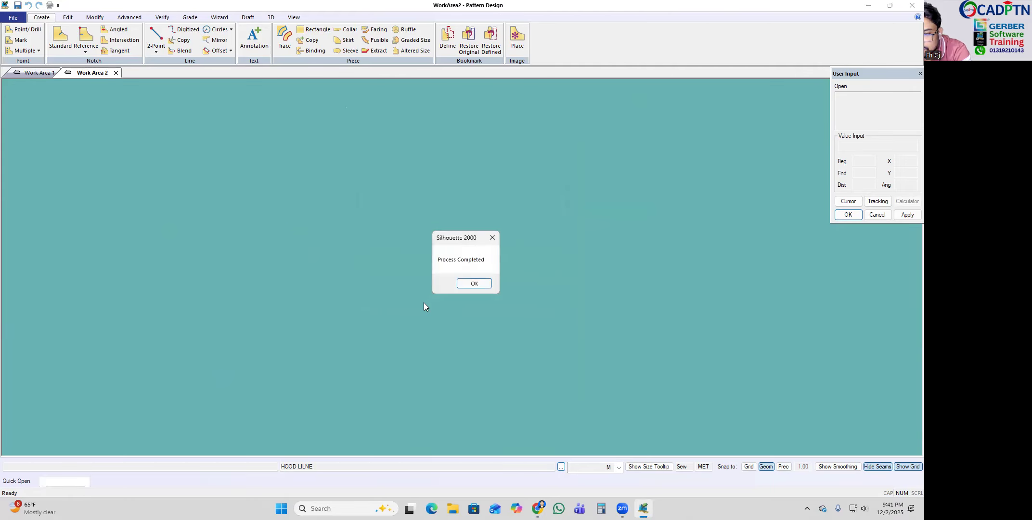
{"action": "left_click", "coordinate": [472, 286]}
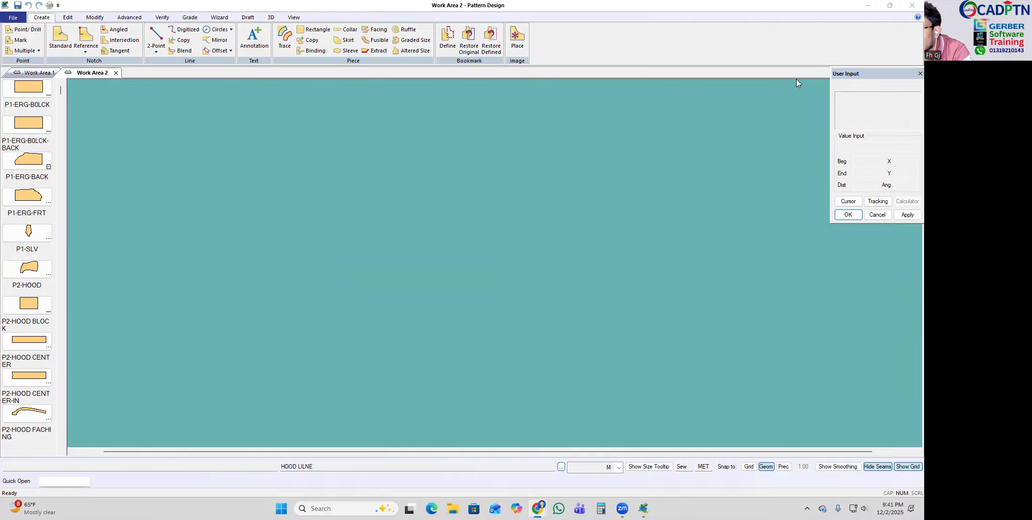
Step: Place all imported P1 and P2 pieces in Work Area 2 and show the nest of all sizes for them
{"action": "right_click", "coordinate": [47, 104]}
{"action": "left_click", "coordinate": [82, 192]}
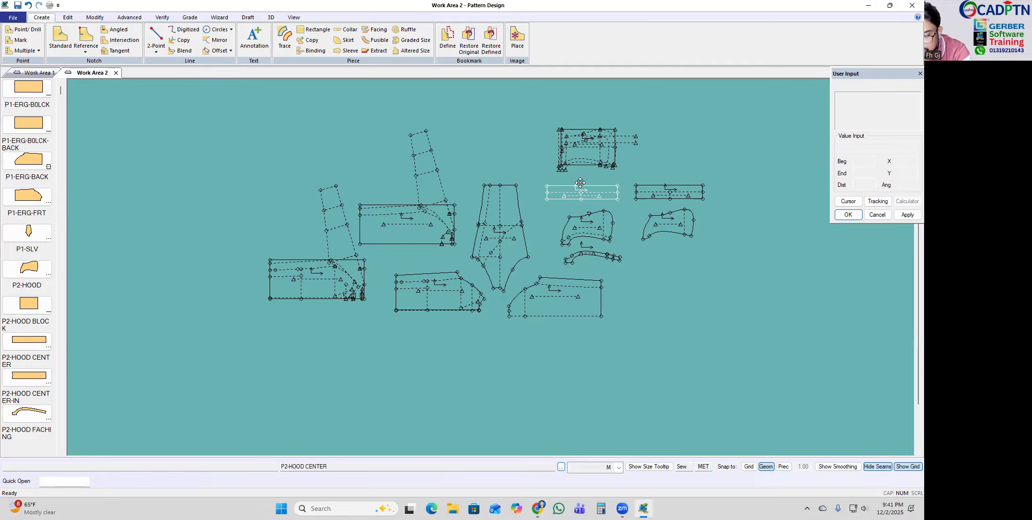
{"action": "left_click_drag", "start_coordinate": [704, 146], "coordinate": [207, 374]}
{"action": "right_click", "coordinate": [694, 250]}
{"action": "left_click", "coordinate": [717, 258]}
{"action": "scroll", "coordinate": [541, 271], "scroll_direction": "up", "scroll_amount": 4}
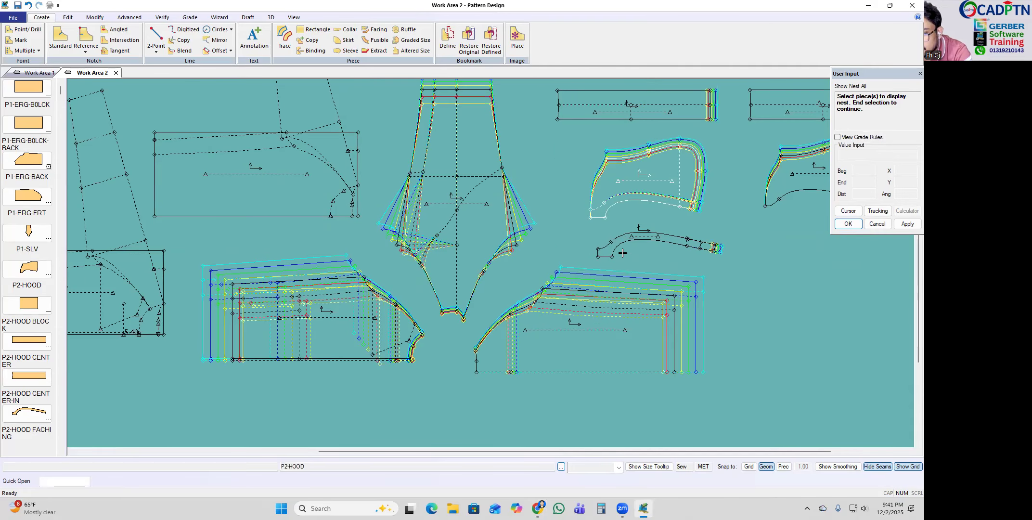
{"action": "right_click", "coordinate": [636, 157]}
{"action": "left_click", "coordinate": [678, 162]}
Step: Stack the P1-ERG-FRT size nest on the piece's upper-left corner point, at the hem end of the side seam
{"action": "scroll", "coordinate": [727, 175], "scroll_direction": "up", "scroll_amount": 5}
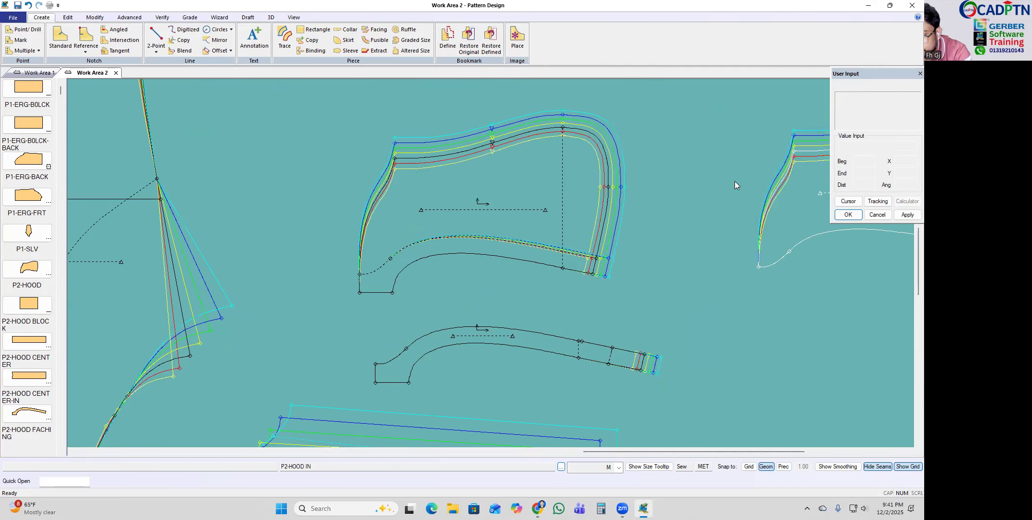
{"action": "scroll", "coordinate": [344, 190], "scroll_direction": "down", "scroll_amount": 4}
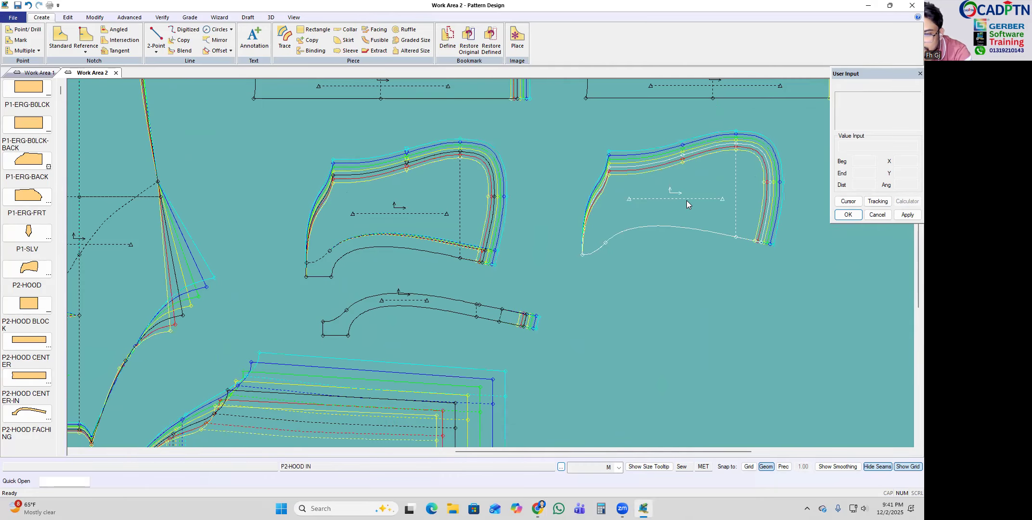
{"action": "scroll", "coordinate": [687, 200], "scroll_direction": "down", "scroll_amount": 2}
{"action": "scroll", "coordinate": [309, 314], "scroll_direction": "up", "scroll_amount": 6}
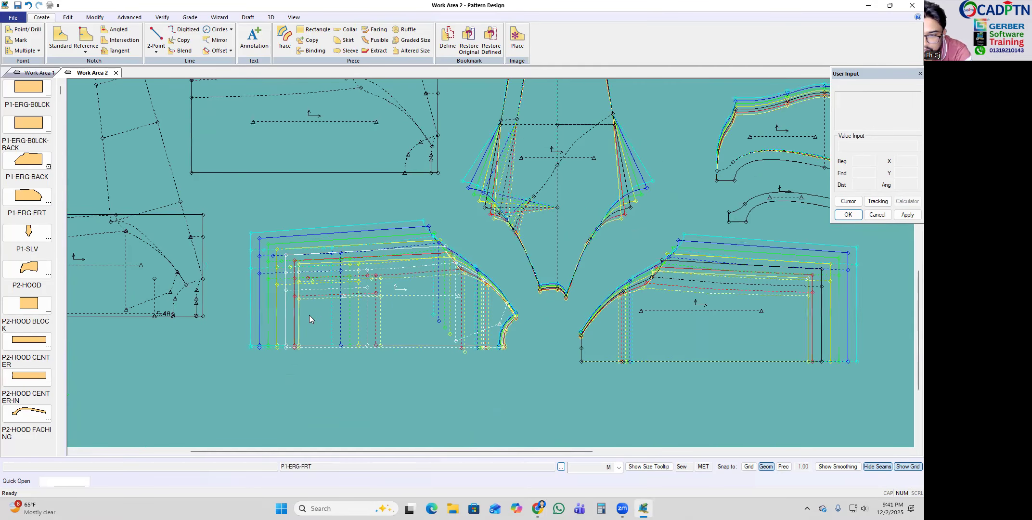
{"action": "scroll", "coordinate": [325, 224], "scroll_direction": "up", "scroll_amount": 3}
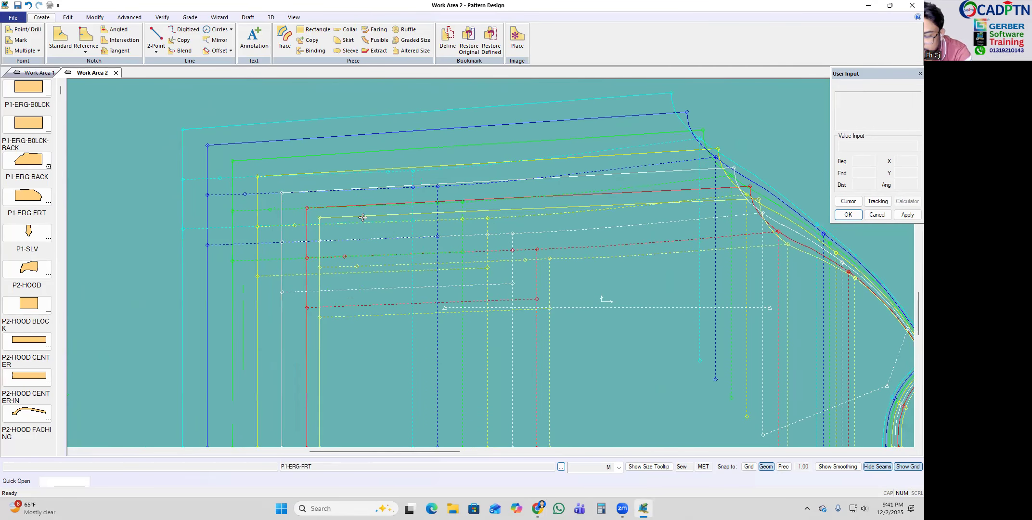
{"action": "left_click", "coordinate": [282, 193]}
{"action": "right_click", "coordinate": [593, 222]}
{"action": "scroll", "coordinate": [474, 223], "scroll_direction": "up", "scroll_amount": 2}
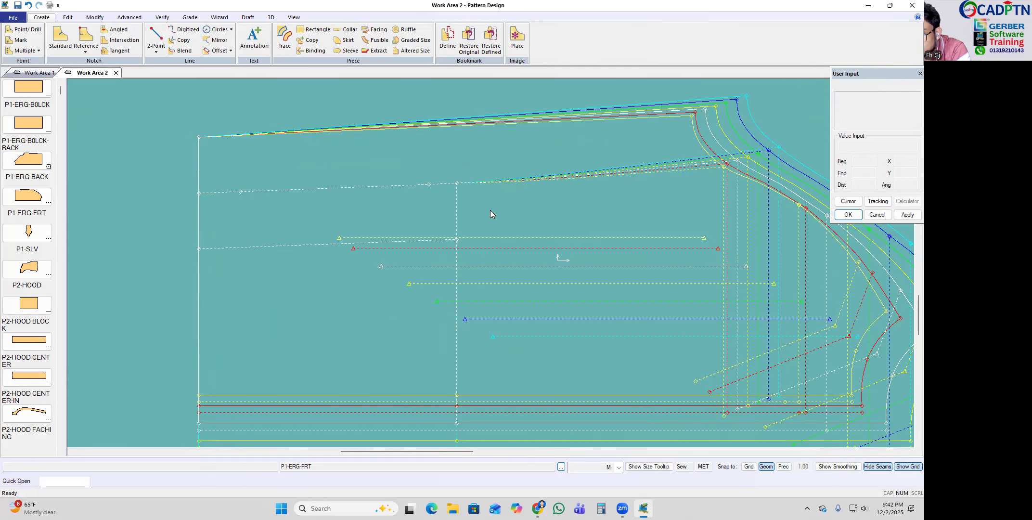
Step: Rotate P1-ERG-FRT using a reference location and alignment so its upper dashed internal line lies horizontal
{"action": "scroll", "coordinate": [488, 213], "scroll_direction": "down", "scroll_amount": 3}
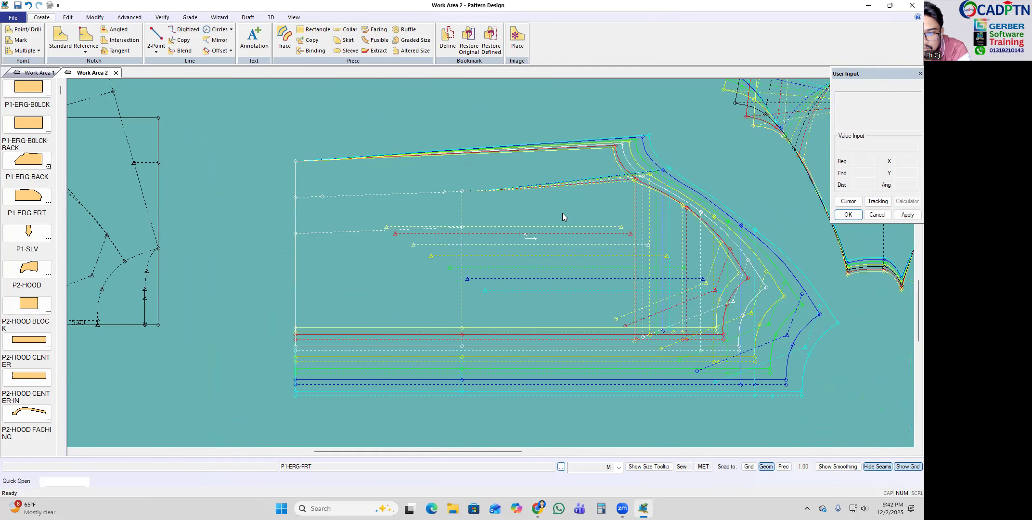
{"action": "scroll", "coordinate": [563, 213], "scroll_direction": "down", "scroll_amount": 2}
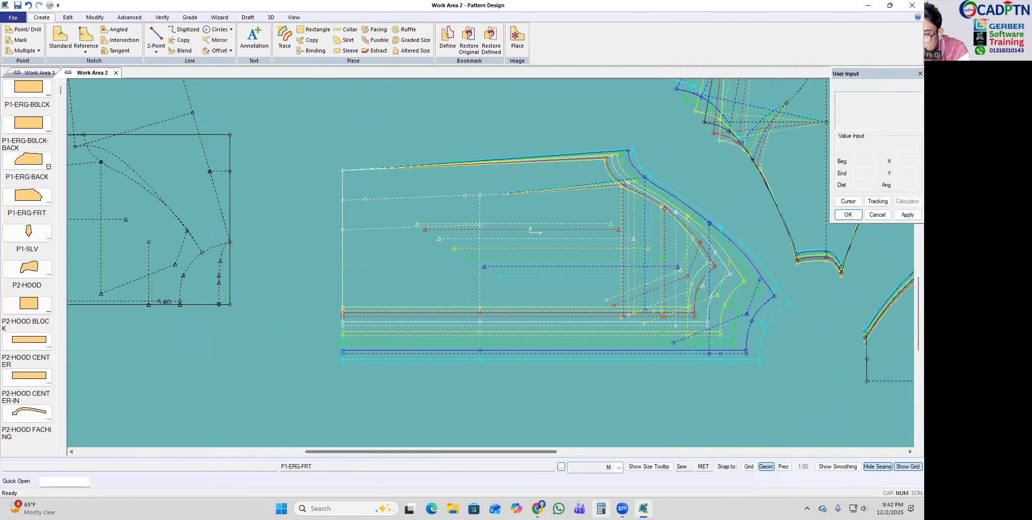
{"action": "scroll", "coordinate": [471, 215], "scroll_direction": "up", "scroll_amount": 1}
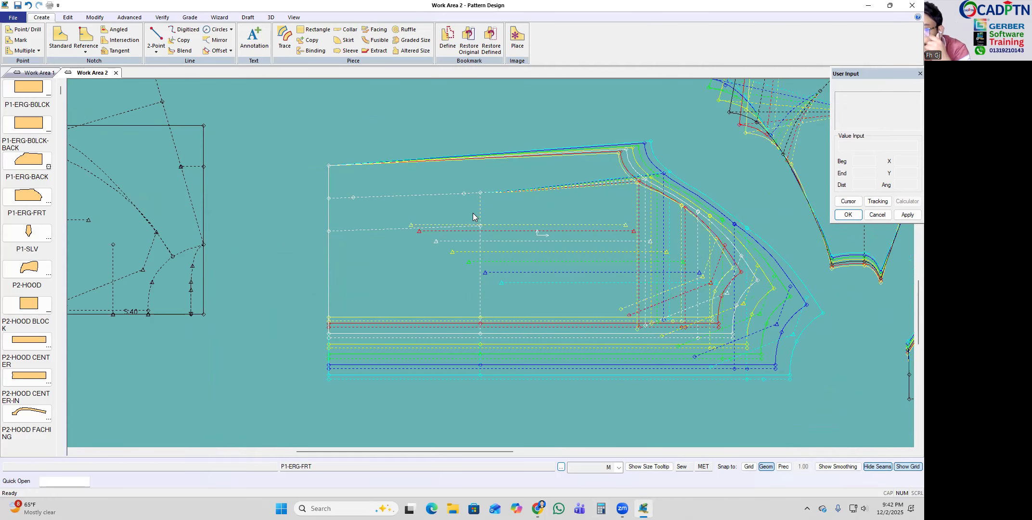
{"action": "scroll", "coordinate": [471, 210], "scroll_direction": "up", "scroll_amount": 1}
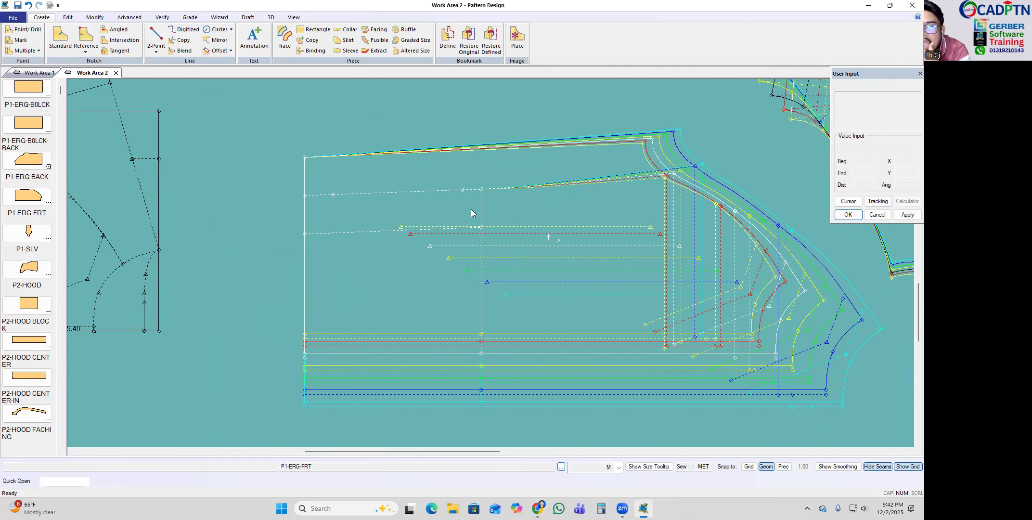
{"action": "scroll", "coordinate": [399, 213], "scroll_direction": "up", "scroll_amount": 2}
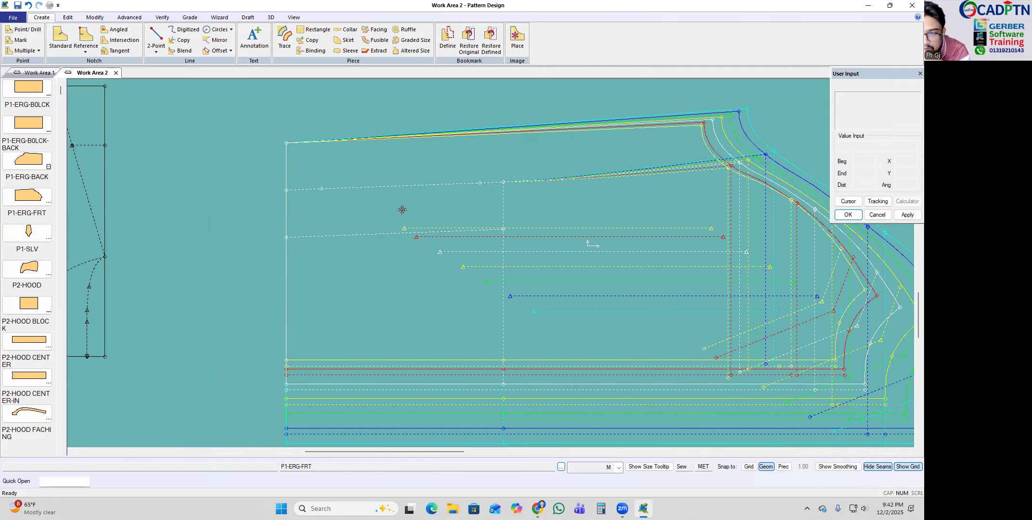
{"action": "left_click_drag", "start_coordinate": [402, 208], "coordinate": [343, 223]}
{"action": "key", "text": "r"}
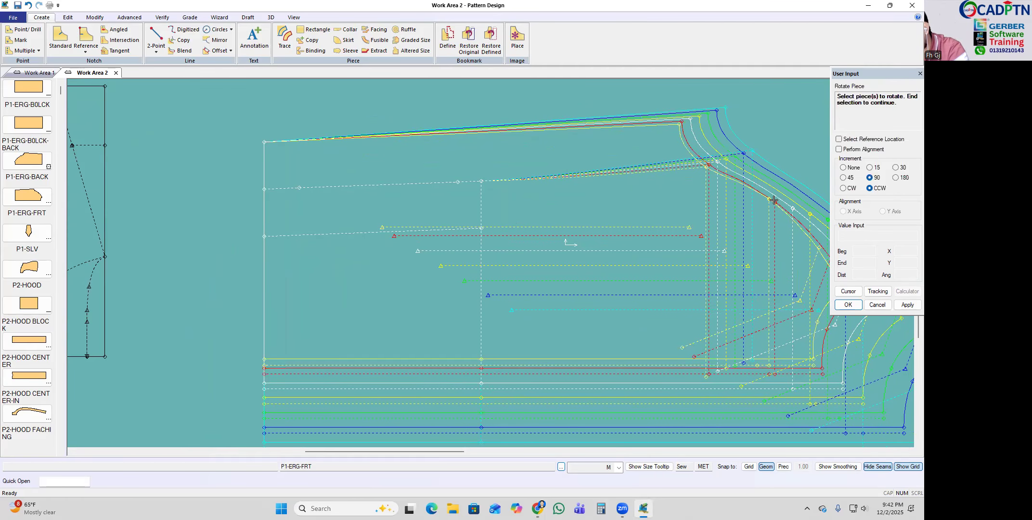
{"action": "left_click", "coordinate": [871, 150]}
{"action": "left_click", "coordinate": [874, 139]}
{"action": "left_click", "coordinate": [374, 267]}
{"action": "right_click", "coordinate": [514, 148]}
{"action": "left_click", "coordinate": [549, 152]}
{"action": "left_click", "coordinate": [362, 186]}
{"action": "left_click", "coordinate": [382, 184]}
{"action": "right_click", "coordinate": [373, 162]}
{"action": "left_click", "coordinate": [422, 180]}
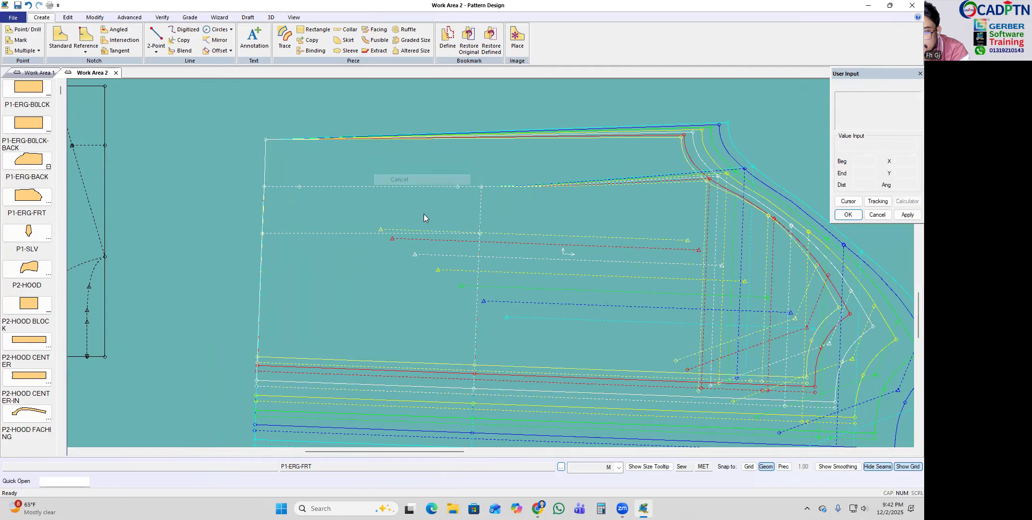
Step: Use Edit Delta on the upper dashed line's point just beside the vertical dashed line, setting Delta X to 0.25 for XS-S, M-L and XL-XXL
{"action": "left_click_drag", "start_coordinate": [424, 213], "coordinate": [397, 215]}
{"action": "key", "text": "alt"}
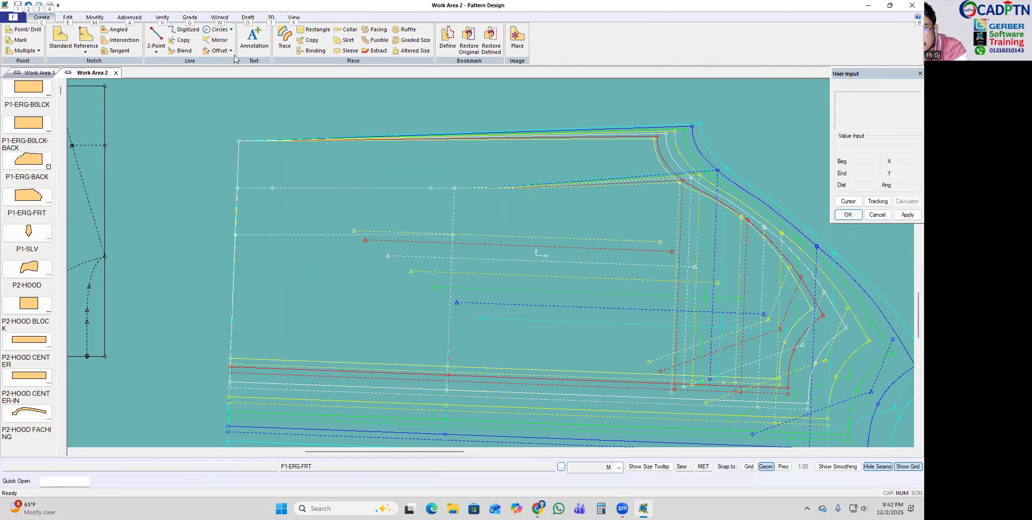
{"action": "left_click", "coordinate": [189, 17]}
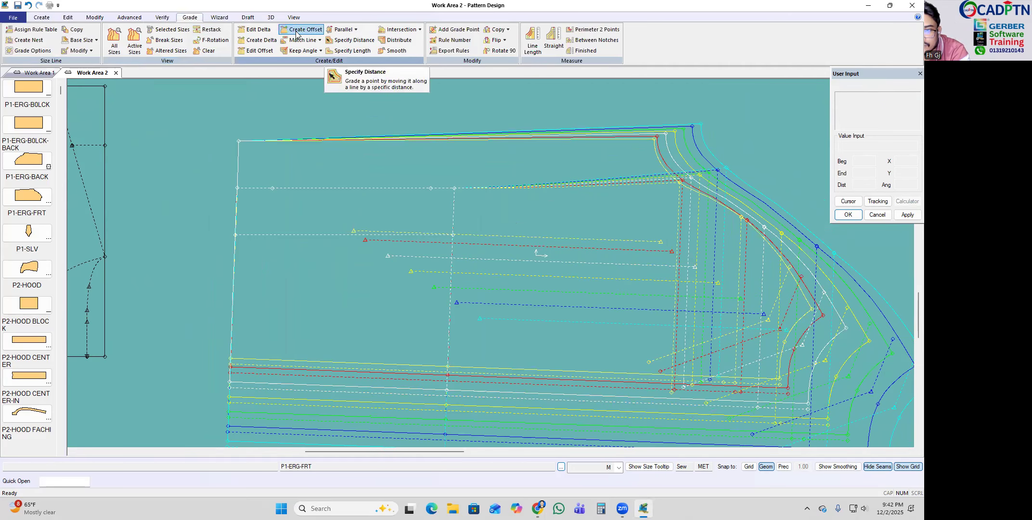
{"action": "left_click", "coordinate": [255, 30]}
{"action": "scroll", "coordinate": [432, 204], "scroll_direction": "up", "scroll_amount": 1}
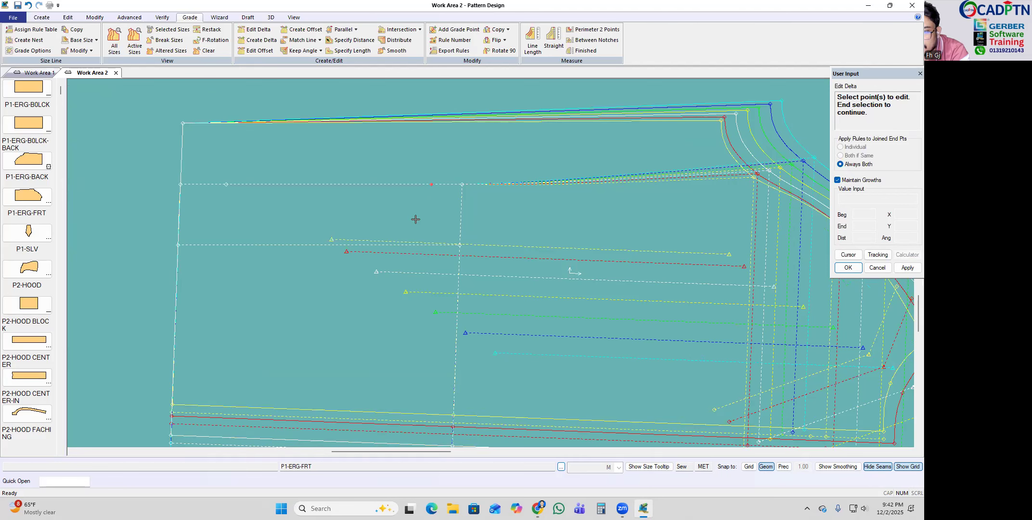
{"action": "scroll", "coordinate": [430, 200], "scroll_direction": "down", "scroll_amount": 2}
{"action": "scroll", "coordinate": [537, 223], "scroll_direction": "up", "scroll_amount": 2}
{"action": "right_click", "coordinate": [531, 154]}
{"action": "left_click", "coordinate": [566, 159]}
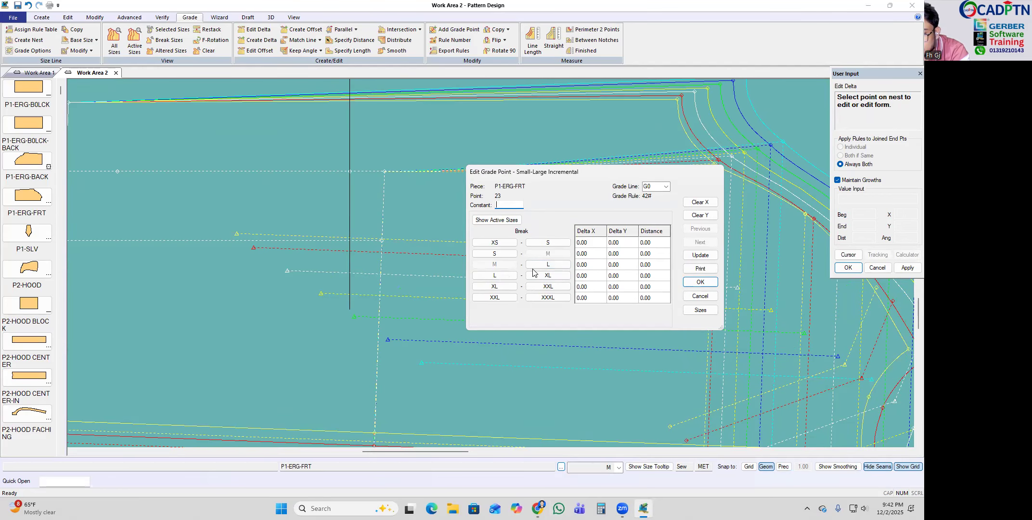
{"action": "left_click", "coordinate": [590, 265]}
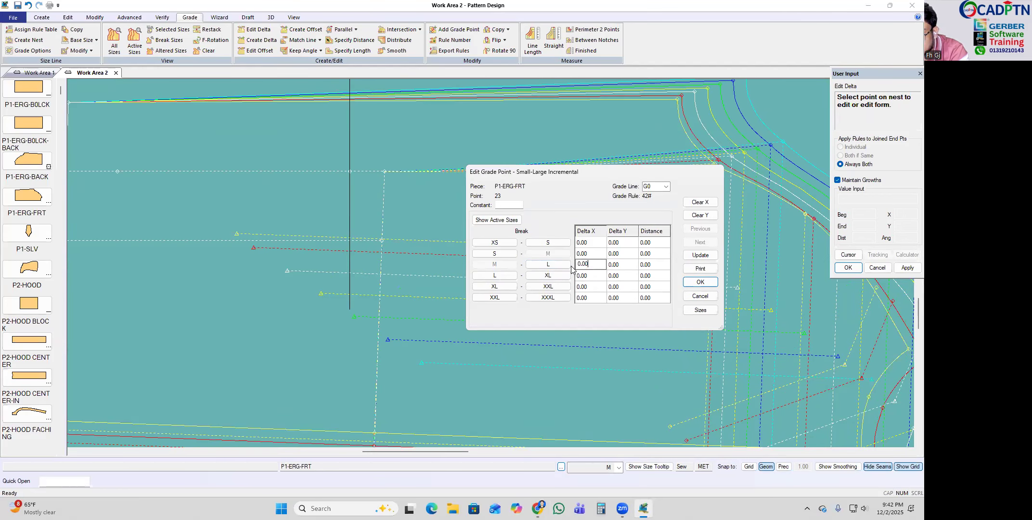
{"action": "type", "text": ".25"}
{"action": "left_click", "coordinate": [591, 287]}
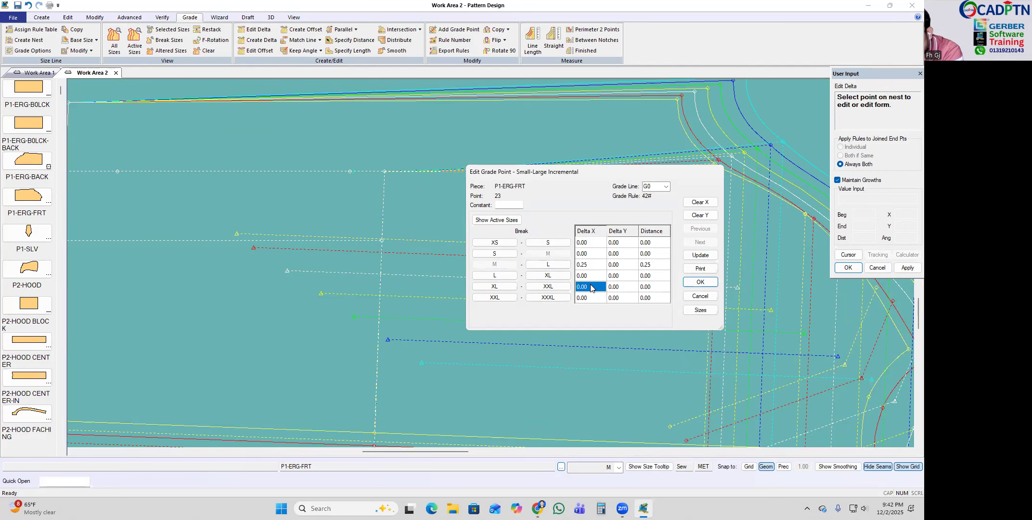
{"action": "type", "text": ".25"}
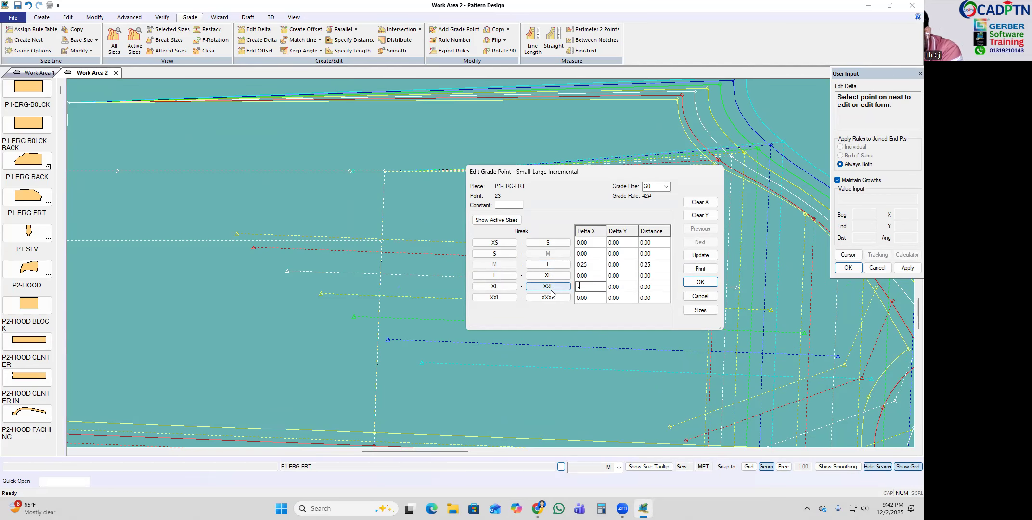
{"action": "type", "text": "0.25"}
{"action": "left_click", "coordinate": [701, 256]}
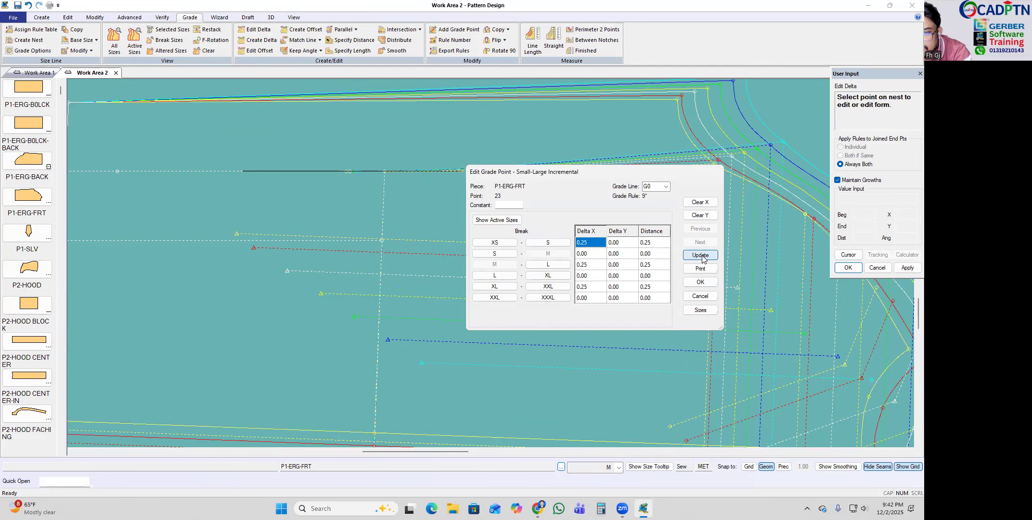
{"action": "left_click", "coordinate": [701, 283]}
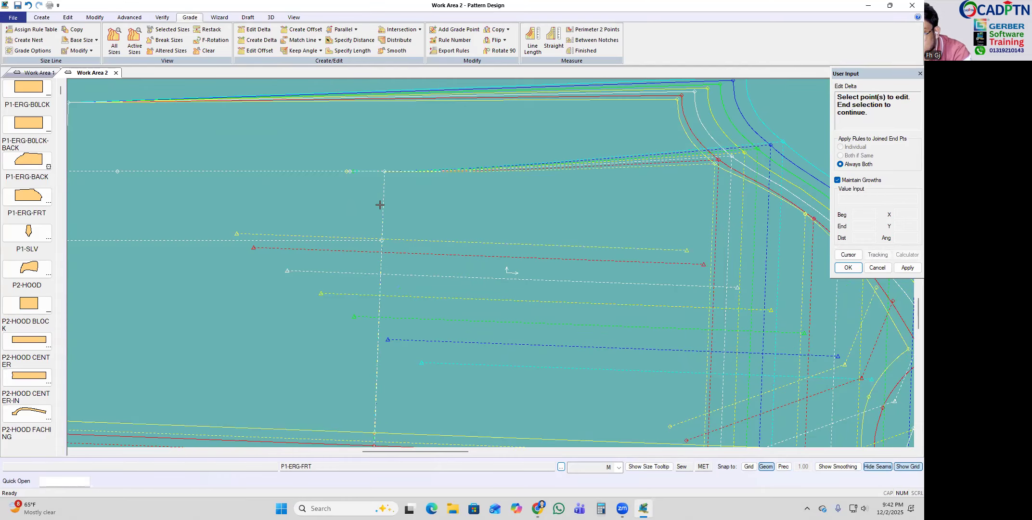
Step: Set the user environment notation to Imperial with precision 2 and save it
{"action": "left_click", "coordinate": [69, 18]}
{"action": "left_click", "coordinate": [307, 39]}
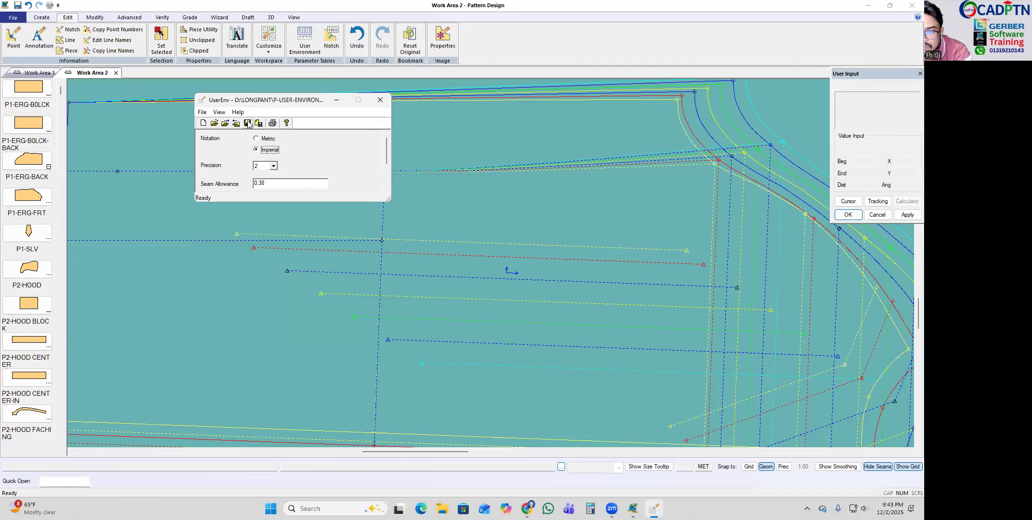
{"action": "left_click", "coordinate": [380, 102]}
Step: Regrade the same upper dashed line point in imperial units, with Delta X 0.25 for XS-S, M-L and XL-XXL
{"action": "scroll", "coordinate": [377, 156], "scroll_direction": "up", "scroll_amount": 2}
{"action": "key", "text": "e"}
{"action": "left_click_drag", "start_coordinate": [377, 156], "coordinate": [344, 219]}
{"action": "right_click", "coordinate": [520, 155]}
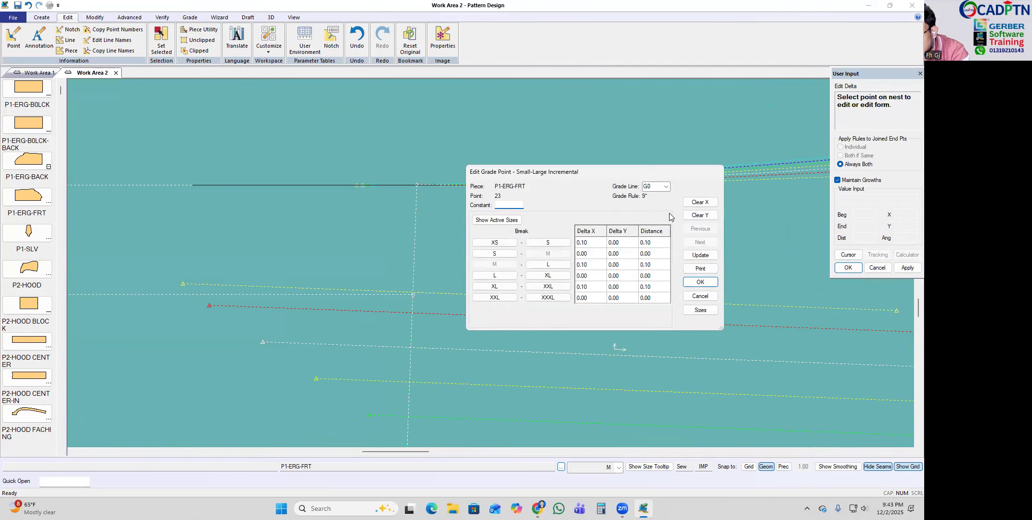
{"action": "left_click", "coordinate": [595, 242]}
{"action": "type", "text": "0.25"}
{"action": "key", "text": "Down"}
{"action": "type", "text": "0.25"}
{"action": "left_click", "coordinate": [591, 287]}
{"action": "type", "text": ".25"}
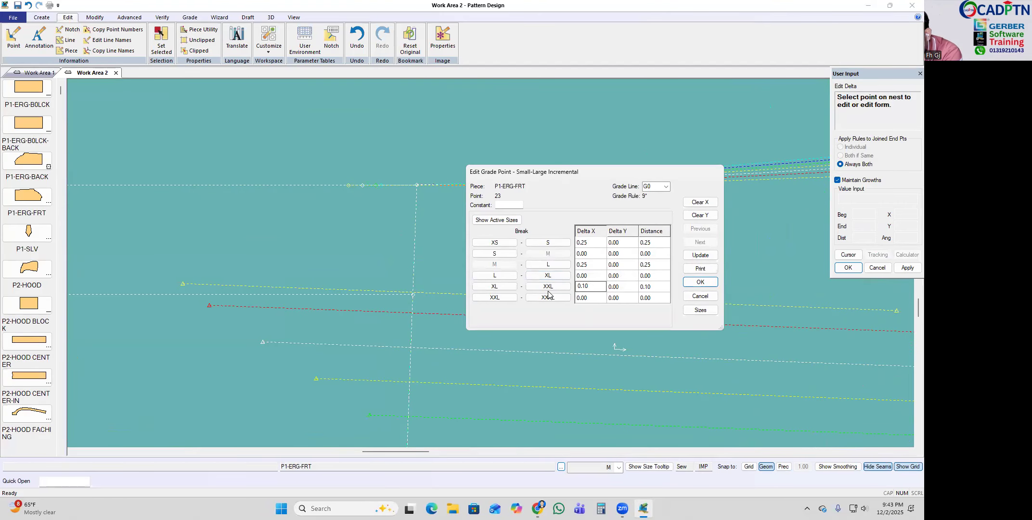
{"action": "left_click", "coordinate": [701, 255]}
{"action": "left_click", "coordinate": [701, 282]}
Step: Copy the nest rule from the regraded upper dashed line point to the upper end of the vertical dashed line
{"action": "scroll", "coordinate": [564, 166], "scroll_direction": "down", "scroll_amount": 6}
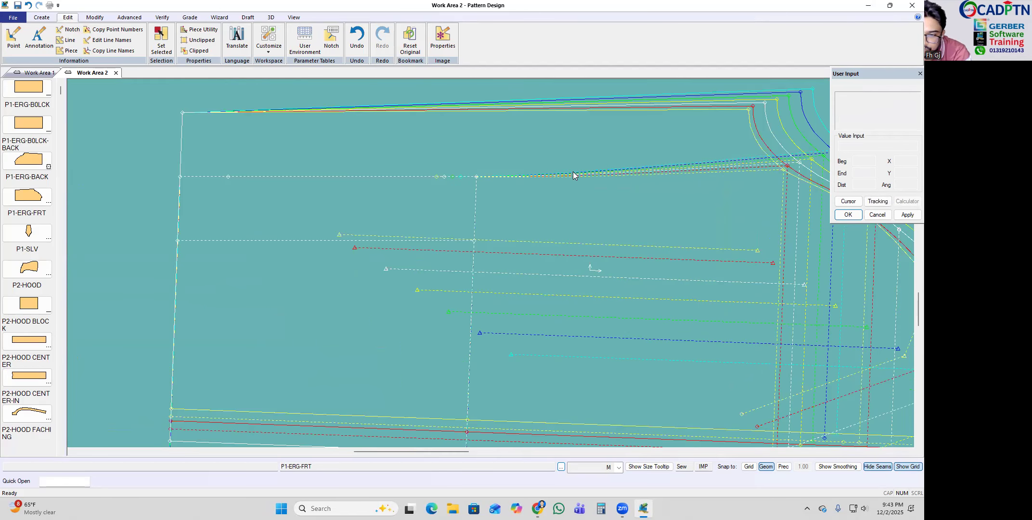
{"action": "scroll", "coordinate": [557, 199], "scroll_direction": "up", "scroll_amount": 2}
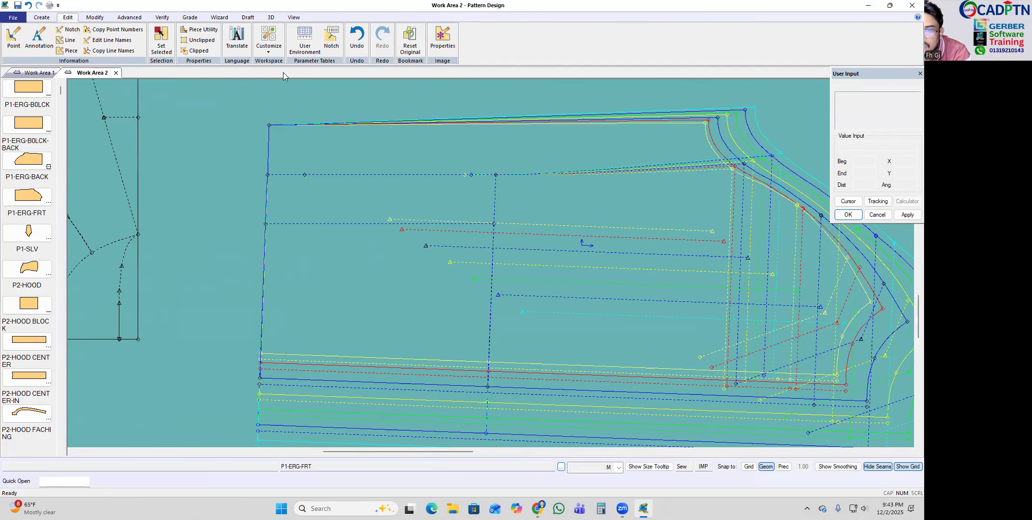
{"action": "left_click", "coordinate": [189, 17]}
{"action": "left_click", "coordinate": [509, 30]}
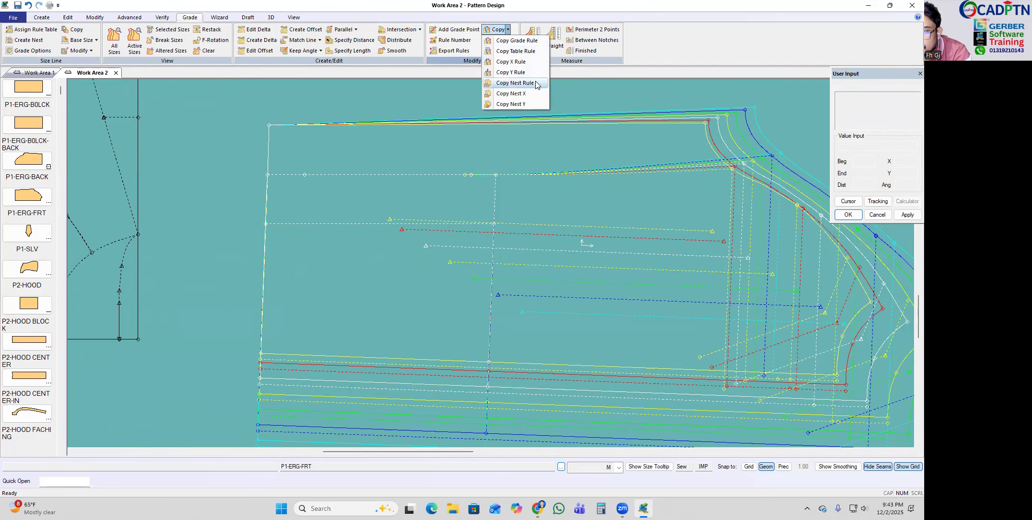
{"action": "left_click", "coordinate": [515, 83]}
{"action": "scroll", "coordinate": [494, 184], "scroll_direction": "up", "scroll_amount": 2}
{"action": "left_click", "coordinate": [465, 172]}
{"action": "scroll", "coordinate": [487, 164], "scroll_direction": "up", "scroll_amount": 2}
{"action": "left_click_drag", "start_coordinate": [528, 134], "coordinate": [498, 216]}
{"action": "scroll", "coordinate": [573, 149], "scroll_direction": "down", "scroll_amount": 1}
{"action": "right_click", "coordinate": [571, 138]}
{"action": "left_click", "coordinate": [618, 141]}
{"action": "scroll", "coordinate": [546, 129], "scroll_direction": "down", "scroll_amount": 2}
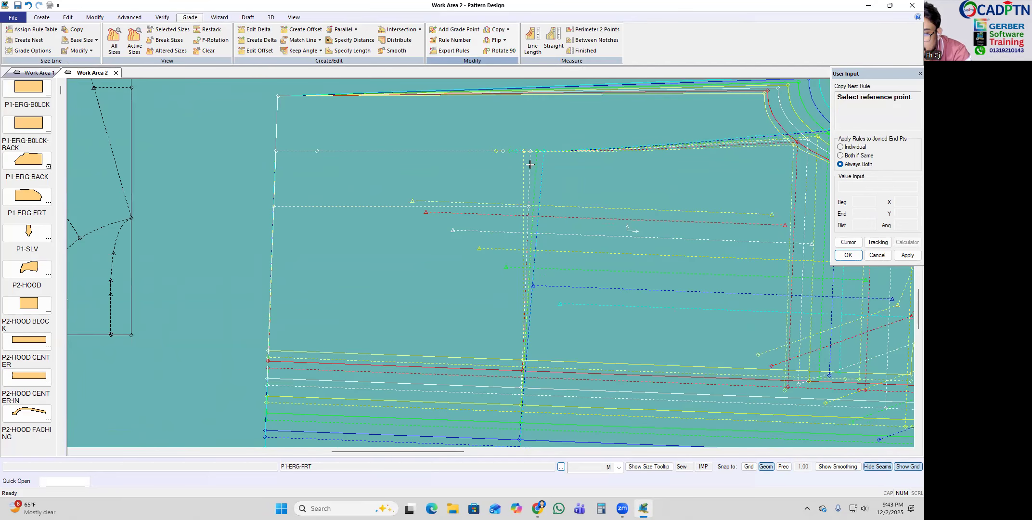
Step: Copy the nest rule from the vertical dashed line's upper end to its lower end
{"action": "scroll", "coordinate": [532, 157], "scroll_direction": "down", "scroll_amount": 1}
{"action": "left_click", "coordinate": [532, 148]}
{"action": "left_click", "coordinate": [524, 343]}
{"action": "right_click", "coordinate": [613, 200]}
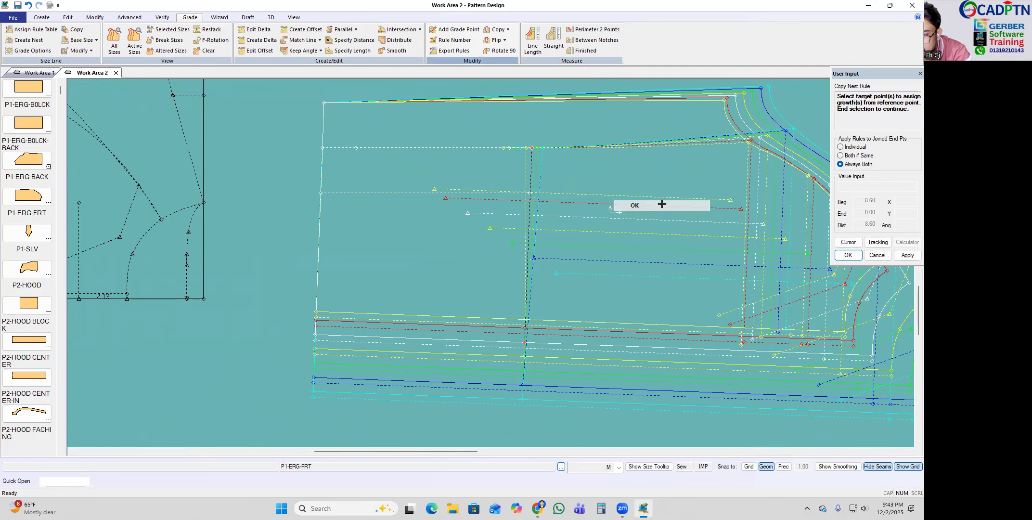
{"action": "left_click", "coordinate": [662, 204]}
{"action": "scroll", "coordinate": [522, 340], "scroll_direction": "up", "scroll_amount": 2}
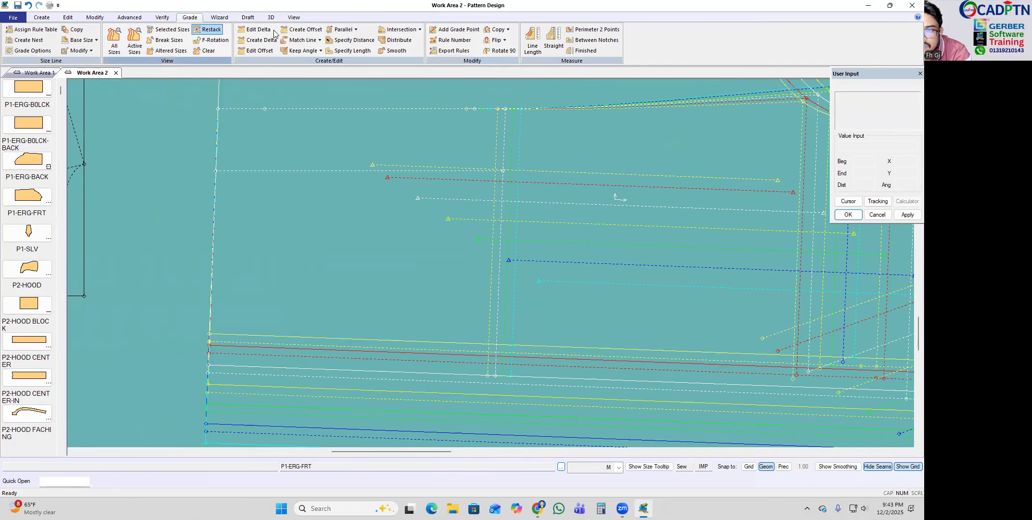
Step: Grade the vertical dashed line's lower end with Intersection Y so it meets the long lower edge in every size
{"action": "left_click", "coordinate": [420, 30]}
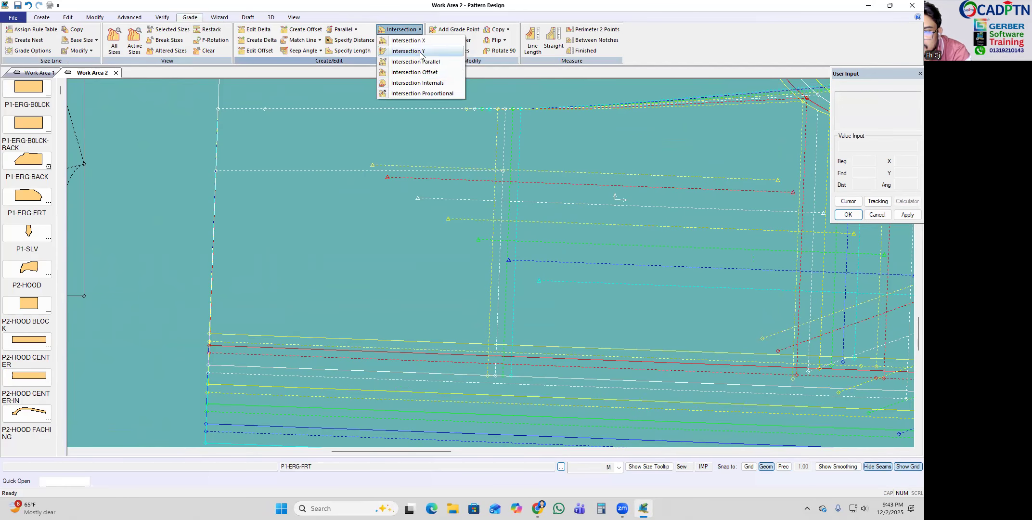
{"action": "left_click", "coordinate": [402, 45]}
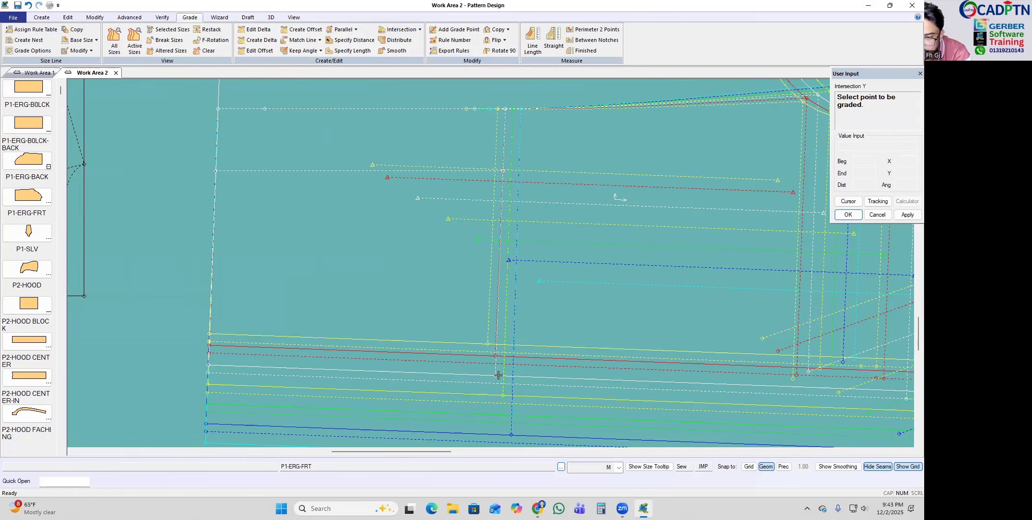
{"action": "scroll", "coordinate": [552, 202], "scroll_direction": "down", "scroll_amount": 1}
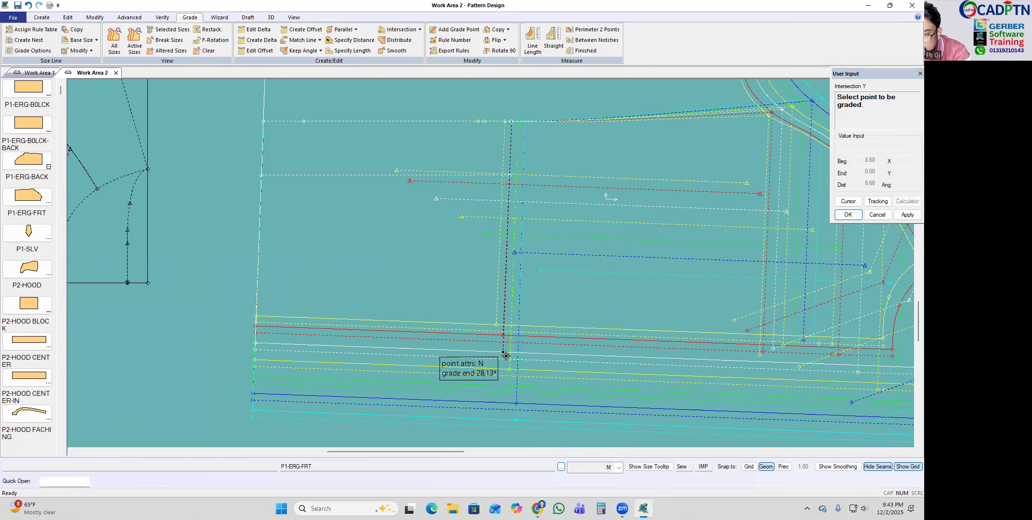
{"action": "right_click", "coordinate": [571, 164]}
{"action": "left_click", "coordinate": [571, 165]}
{"action": "left_click_drag", "start_coordinate": [572, 231], "coordinate": [589, 219]}
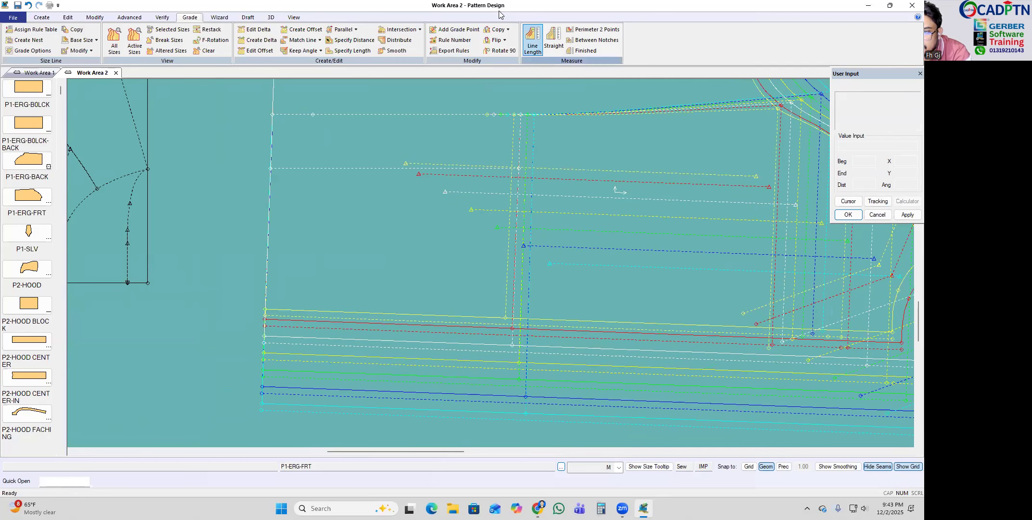
Step: Copy the upper end point's nest rule onto the lower end of the vertical dashed line again
{"action": "left_click", "coordinate": [500, 29]}
{"action": "left_click", "coordinate": [511, 82]}
{"action": "left_click", "coordinate": [521, 114]}
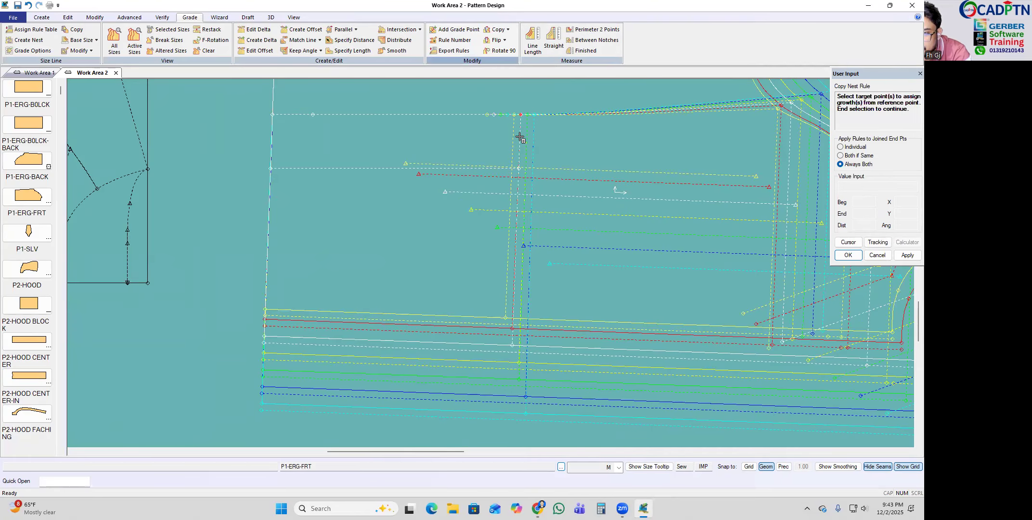
{"action": "left_click", "coordinate": [512, 345]}
{"action": "right_click", "coordinate": [604, 229]}
{"action": "left_click", "coordinate": [604, 230]}
{"action": "right_click", "coordinate": [604, 230]}
{"action": "left_click", "coordinate": [605, 231]}
Step: Rotate P1-ERG-FRT with Y Axis alignment so its vertical dashed line stands exactly vertical
{"action": "left_click_drag", "start_coordinate": [570, 276], "coordinate": [559, 261]}
{"action": "key", "text": "r"}
{"action": "left_click", "coordinate": [883, 211]}
{"action": "left_click", "coordinate": [485, 155]}
{"action": "right_click", "coordinate": [512, 240]}
{"action": "left_click", "coordinate": [513, 242]}
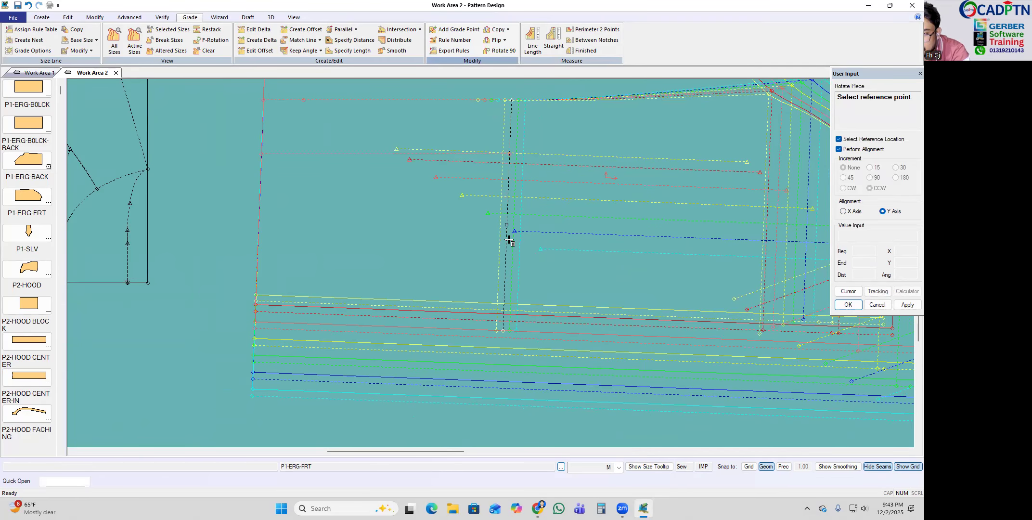
{"action": "left_click", "coordinate": [505, 238]}
{"action": "right_click", "coordinate": [541, 188]}
{"action": "left_click", "coordinate": [539, 196]}
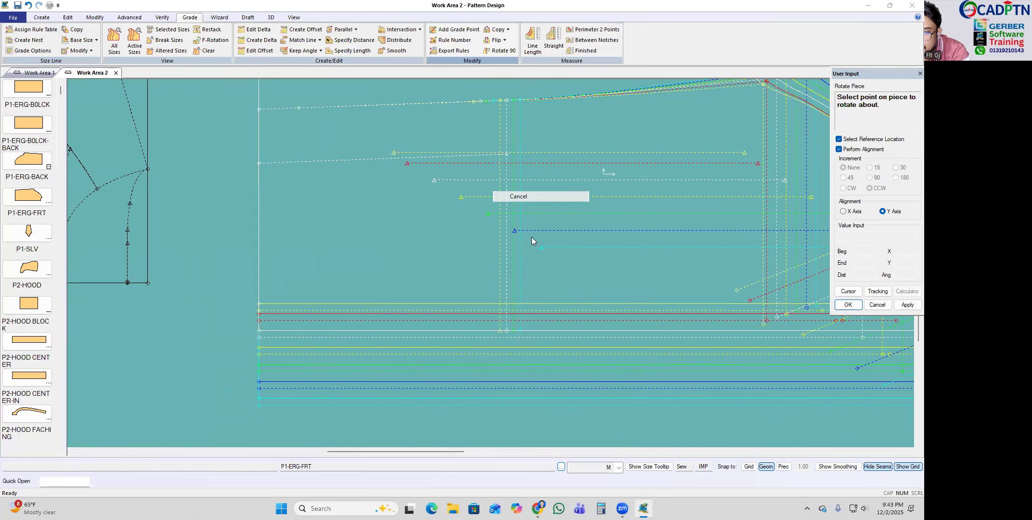
Step: Grade the vertical dashed line's lower end to the long lower edge with Intersection Y and stack the nest on the line's upper end
{"action": "left_click", "coordinate": [502, 329]}
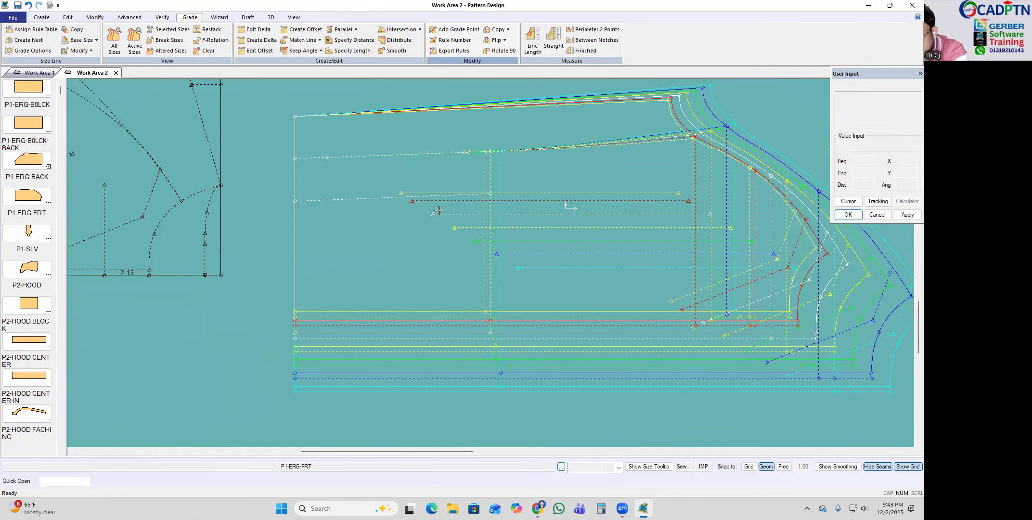
{"action": "left_click", "coordinate": [502, 273]}
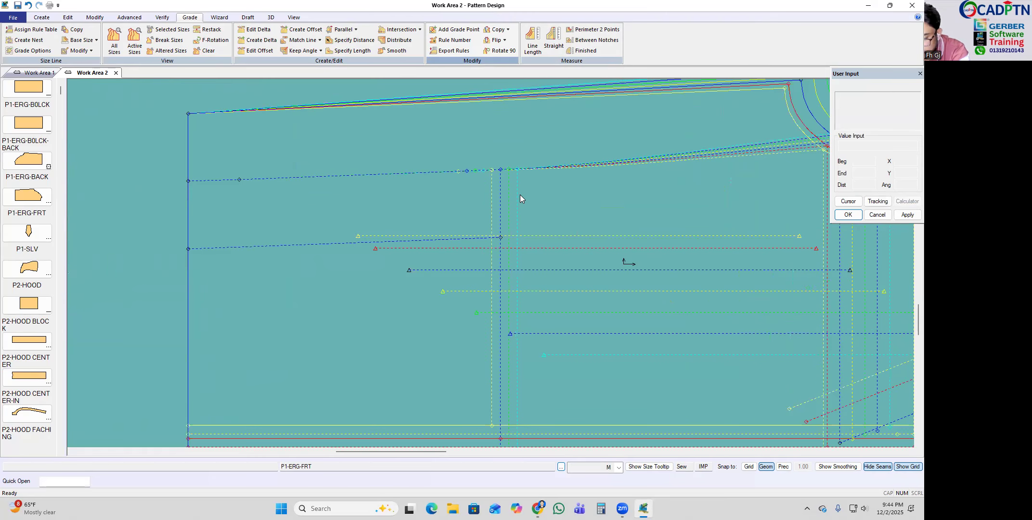
{"action": "left_click", "coordinate": [497, 171]}
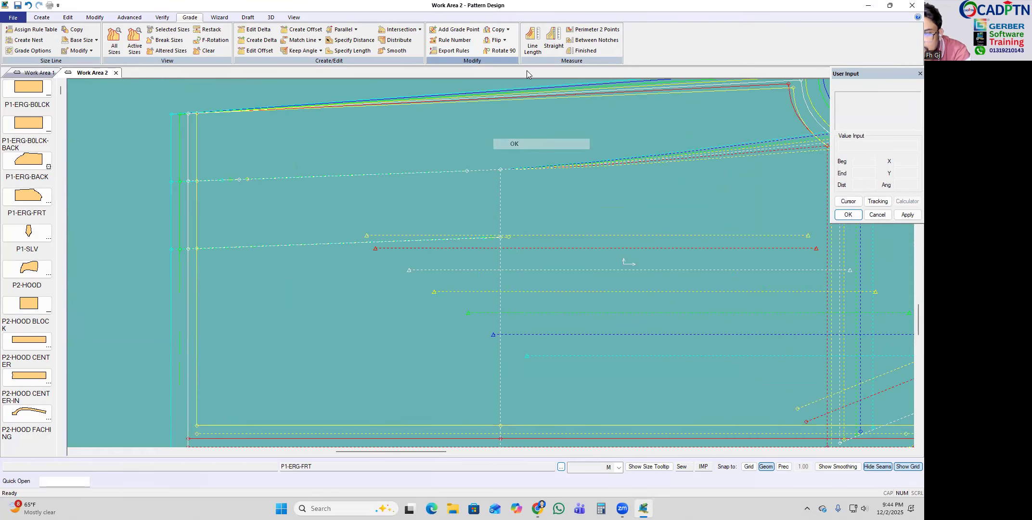
Step: Copy the nest rule from the vertical dashed line's upper end to the adjoining end of the second slanted dashed line
{"action": "left_click", "coordinate": [508, 31]}
{"action": "left_click", "coordinate": [518, 86]}
{"action": "scroll", "coordinate": [518, 187], "scroll_direction": "up", "scroll_amount": 2}
{"action": "left_click", "coordinate": [493, 159]}
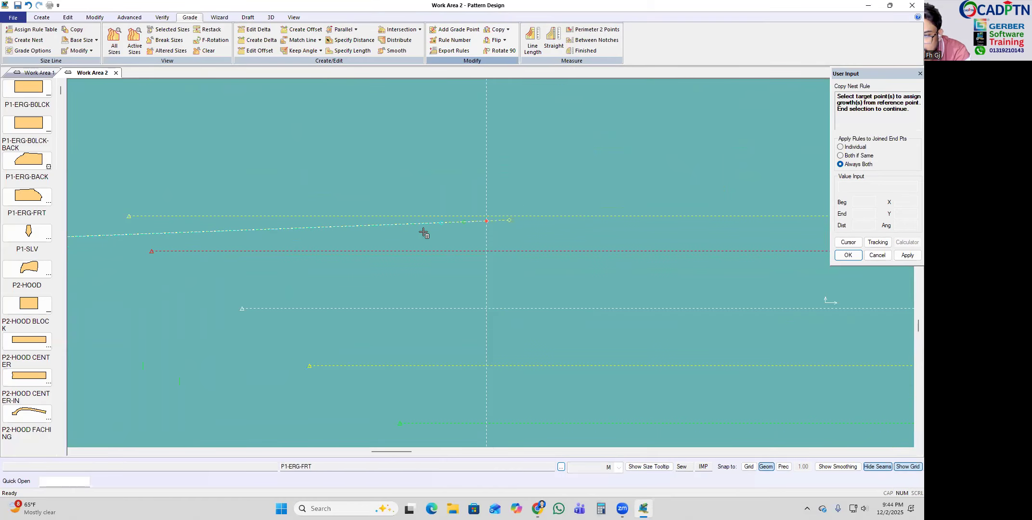
{"action": "right_click", "coordinate": [633, 162]}
{"action": "scroll", "coordinate": [683, 225], "scroll_direction": "down", "scroll_amount": 1}
{"action": "scroll", "coordinate": [487, 163], "scroll_direction": "down", "scroll_amount": 3}
{"action": "scroll", "coordinate": [535, 214], "scroll_direction": "up", "scroll_amount": 2}
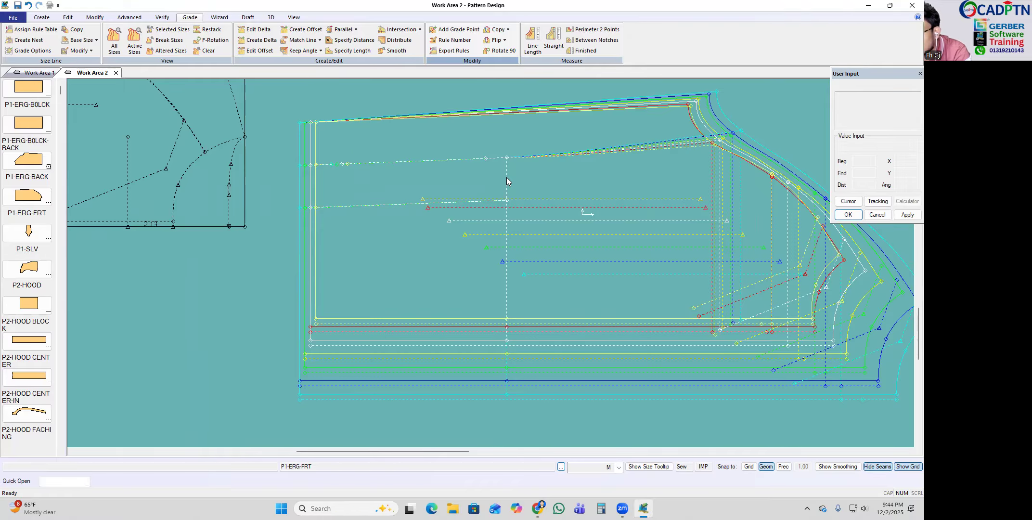
{"action": "left_click", "coordinate": [448, 185]}
{"action": "left_click", "coordinate": [452, 185]}
{"action": "left_click", "coordinate": [452, 185]}
{"action": "left_click", "coordinate": [456, 185]}
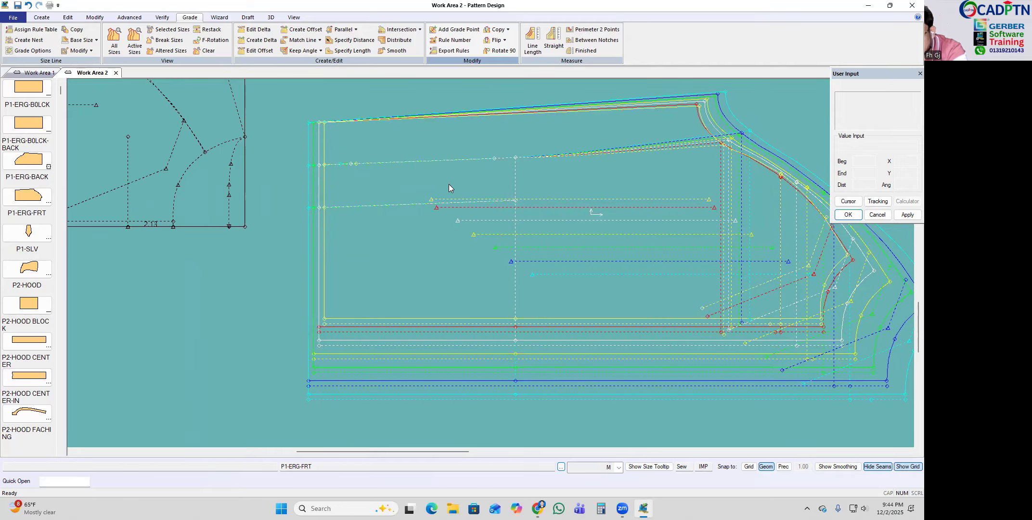
{"action": "right_click", "coordinate": [448, 185]}
{"action": "right_click", "coordinate": [587, 188]}
{"action": "left_click", "coordinate": [549, 249]}
{"action": "left_click", "coordinate": [546, 249]}
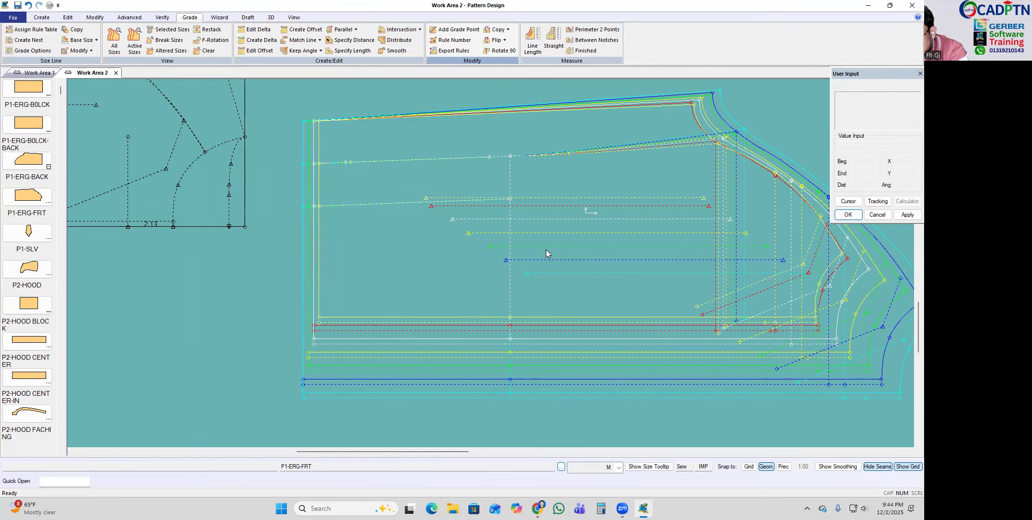
{"action": "right_click", "coordinate": [546, 250]}
Step: Clear the custom stacking of P1-ERG-FRT so the size nest returns to its original alignment
{"action": "left_click", "coordinate": [443, 211]}
{"action": "right_click", "coordinate": [572, 167]}
{"action": "scroll", "coordinate": [433, 192], "scroll_direction": "down", "scroll_amount": 1}
{"action": "scroll", "coordinate": [408, 173], "scroll_direction": "down", "scroll_amount": 1}
{"action": "scroll", "coordinate": [444, 242], "scroll_direction": "up", "scroll_amount": 3}
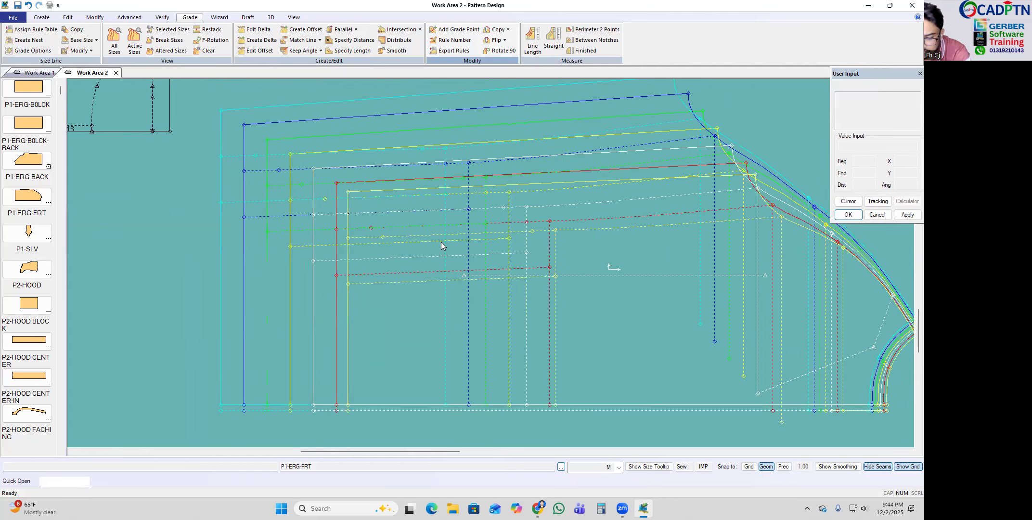
{"action": "scroll", "coordinate": [467, 237], "scroll_direction": "up", "scroll_amount": 1}
{"action": "scroll", "coordinate": [475, 198], "scroll_direction": "down", "scroll_amount": 4}
Step: Measure the graded line length of the second slanted dashed line across all sizes from XS to XXXL
{"action": "key", "text": "n"}
{"action": "left_click", "coordinate": [536, 195]}
{"action": "right_click", "coordinate": [537, 195]}
{"action": "left_click", "coordinate": [538, 198]}
{"action": "middle_click_drag", "start_coordinate": [464, 214], "coordinate": [475, 230]}
{"action": "key", "text": "l"}
{"action": "scroll", "coordinate": [396, 212], "scroll_direction": "up", "scroll_amount": 3}
{"action": "left_click", "coordinate": [432, 212]}
{"action": "right_click", "coordinate": [566, 180]}
{"action": "left_click", "coordinate": [566, 182]}
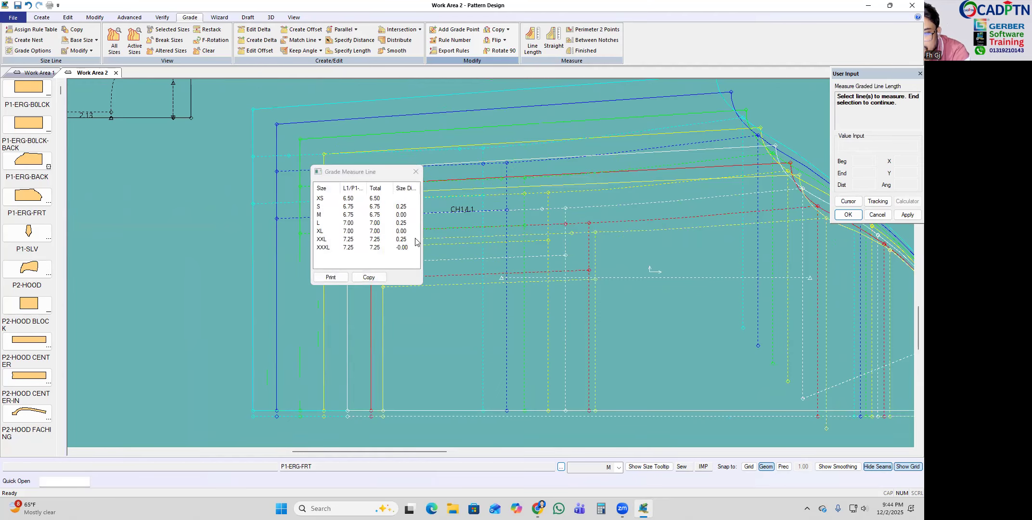
{"action": "left_click_drag", "start_coordinate": [321, 240], "coordinate": [288, 217]}
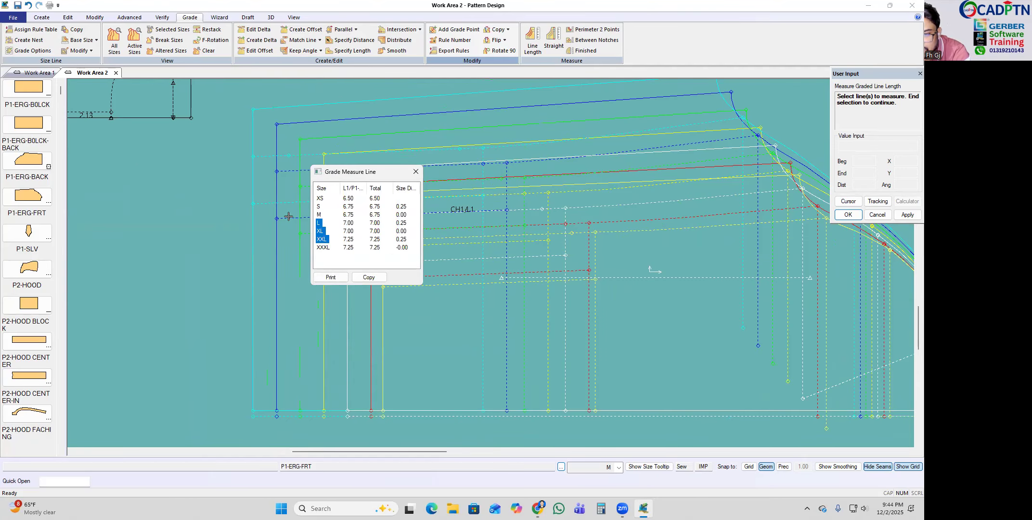
Step: Close the line length measurement, stack the nest on the vertical dashed line's upper end and examine how the slanted lines align across sizes
{"action": "left_click_drag", "start_coordinate": [402, 205], "coordinate": [225, 188]}
{"action": "right_click", "coordinate": [625, 170]}
{"action": "left_click", "coordinate": [626, 173]}
{"action": "middle_click_drag", "start_coordinate": [598, 278], "coordinate": [563, 275]}
{"action": "key", "text": "r"}
{"action": "left_click", "coordinate": [513, 208]}
{"action": "scroll", "coordinate": [530, 230], "scroll_direction": "up", "scroll_amount": 3}
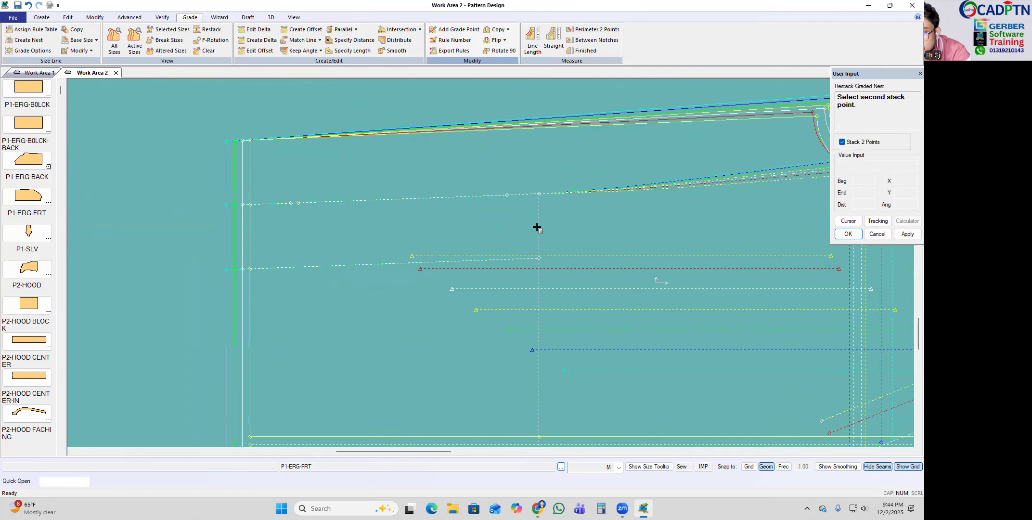
{"action": "scroll", "coordinate": [524, 198], "scroll_direction": "up", "scroll_amount": 2}
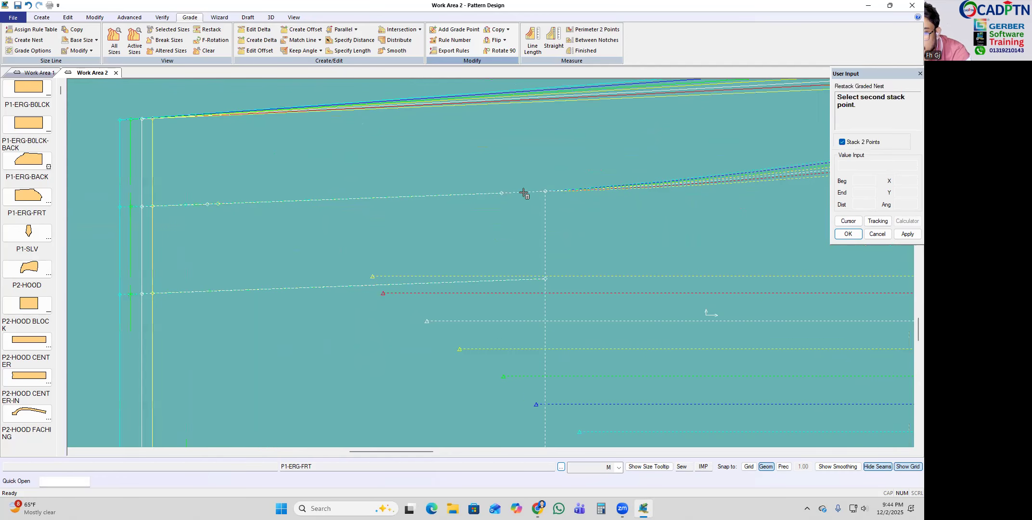
{"action": "scroll", "coordinate": [668, 239], "scroll_direction": "down", "scroll_amount": 2}
{"action": "scroll", "coordinate": [543, 219], "scroll_direction": "up", "scroll_amount": 3}
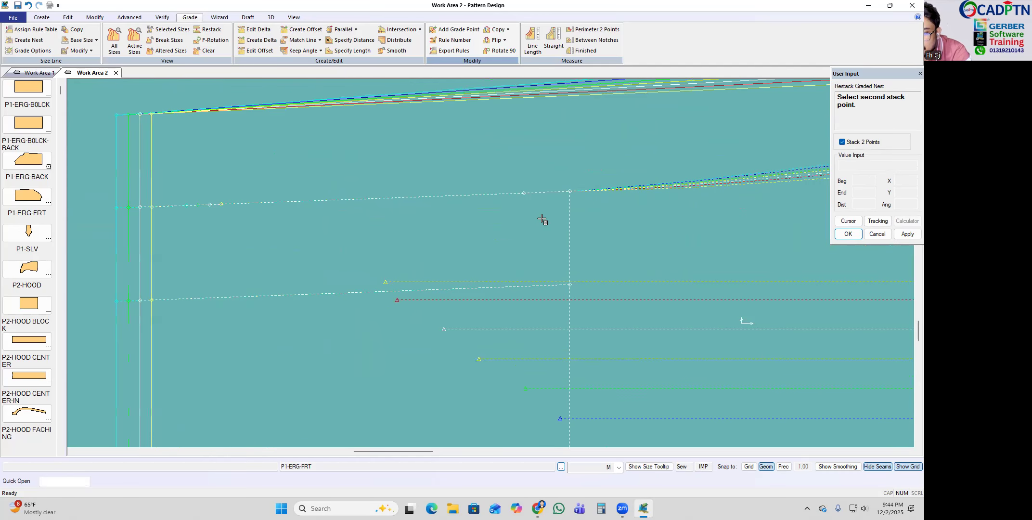
{"action": "scroll", "coordinate": [411, 166], "scroll_direction": "down", "scroll_amount": 1}
{"action": "scroll", "coordinate": [473, 202], "scroll_direction": "down", "scroll_amount": 3}
{"action": "scroll", "coordinate": [502, 361], "scroll_direction": "up", "scroll_amount": 3}
{"action": "scroll", "coordinate": [502, 360], "scroll_direction": "up", "scroll_amount": 2}
{"action": "scroll", "coordinate": [501, 346], "scroll_direction": "down", "scroll_amount": 3}
{"action": "right_click", "coordinate": [495, 144]}
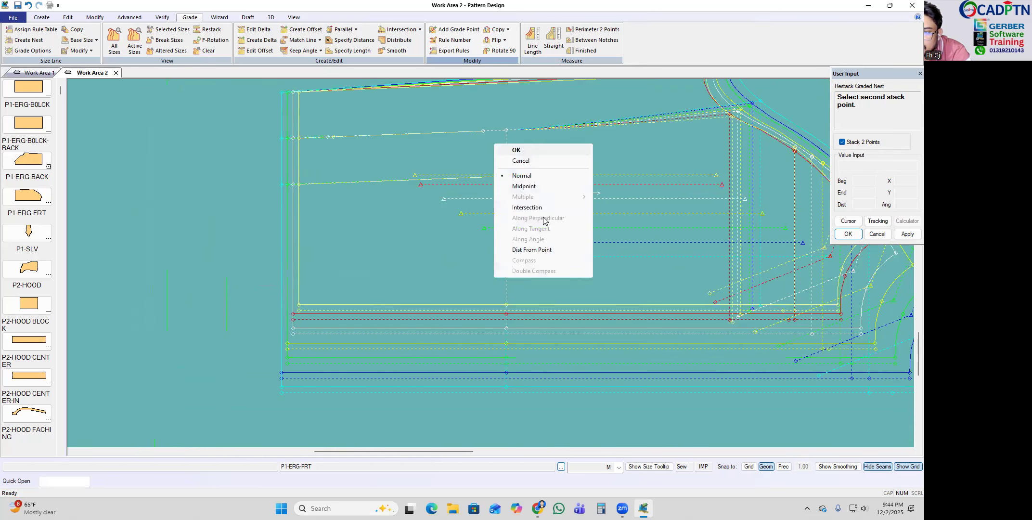
{"action": "left_click", "coordinate": [520, 150]}
{"action": "scroll", "coordinate": [466, 226], "scroll_direction": "down", "scroll_amount": 2}
Step: Restack the size nest on the starting point of the grain line
{"action": "right_click", "coordinate": [478, 227]}
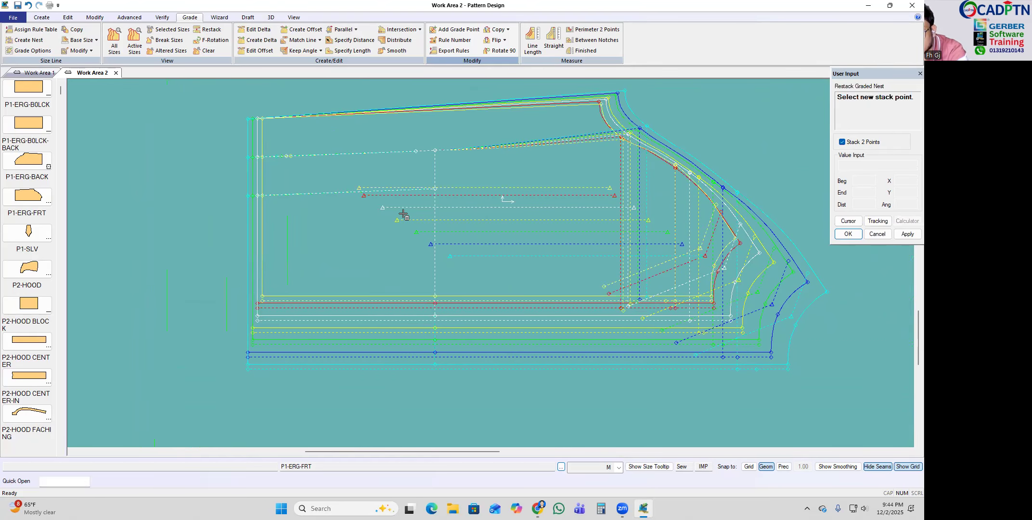
{"action": "left_click", "coordinate": [381, 208]}
{"action": "right_click", "coordinate": [583, 120]}
{"action": "left_click", "coordinate": [582, 120]}
{"action": "middle_click_drag", "start_coordinate": [483, 211], "coordinate": [500, 246]}
{"action": "scroll", "coordinate": [530, 227], "scroll_direction": "down", "scroll_amount": 2}
{"action": "scroll", "coordinate": [531, 225], "scroll_direction": "down", "scroll_amount": 2}
{"action": "scroll", "coordinate": [446, 231], "scroll_direction": "up", "scroll_amount": 3}
{"action": "scroll", "coordinate": [727, 295], "scroll_direction": "up", "scroll_amount": 1}
{"action": "scroll", "coordinate": [727, 294], "scroll_direction": "up", "scroll_amount": 3}
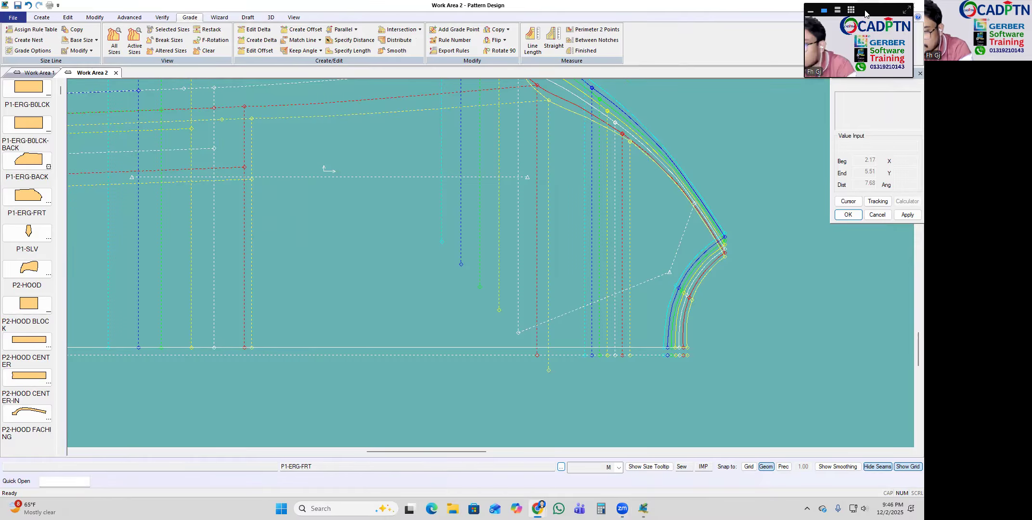
Step: Stack the size nest on the armhole end of the front piece's long upper edge
{"action": "mouse_move", "coordinate": [453, 232]}
{"action": "middle_mouse_down"}
{"action": "mouse_move", "coordinate": [472, 274]}
{"action": "mouse_move", "coordinate": [478, 239]}
{"action": "middle_mouse_up"}
{"action": "scroll", "coordinate": [472, 275], "scroll_direction": "down", "scroll_amount": 3}
{"action": "scroll", "coordinate": [472, 273], "scroll_direction": "up", "scroll_amount": 1}
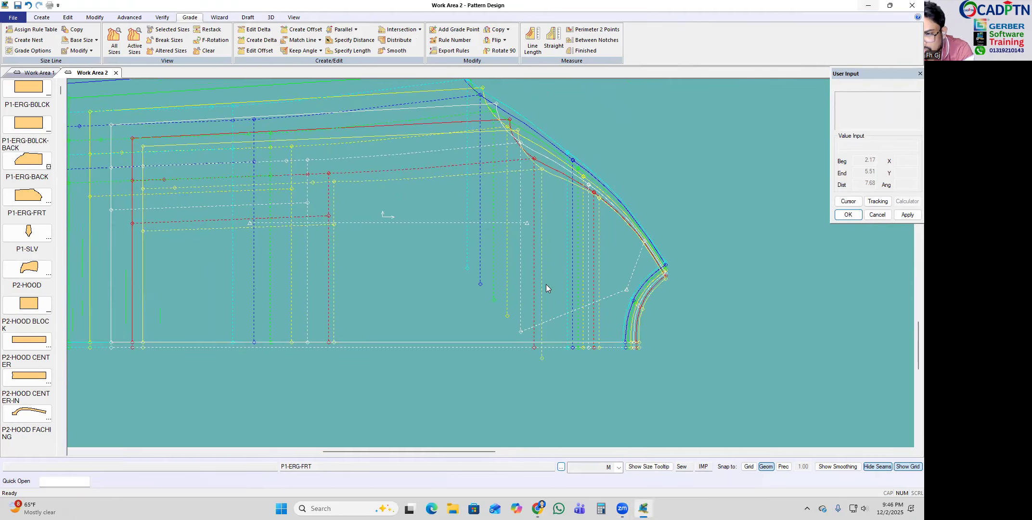
{"action": "scroll", "coordinate": [544, 251], "scroll_direction": "up", "scroll_amount": 1}
{"action": "middle_click_drag", "start_coordinate": [542, 248], "coordinate": [542, 279]}
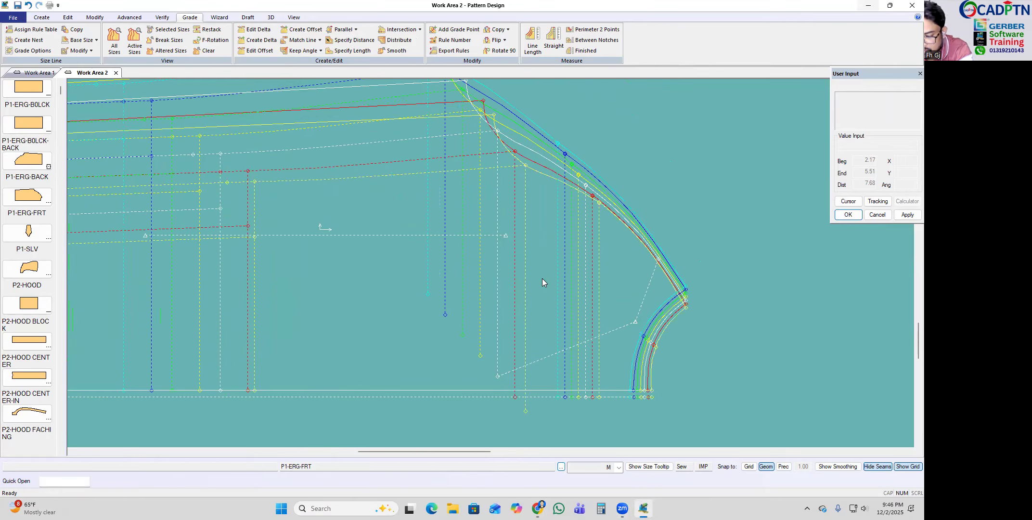
{"action": "key", "text": "r"}
{"action": "scroll", "coordinate": [474, 100], "scroll_direction": "down", "scroll_amount": 1}
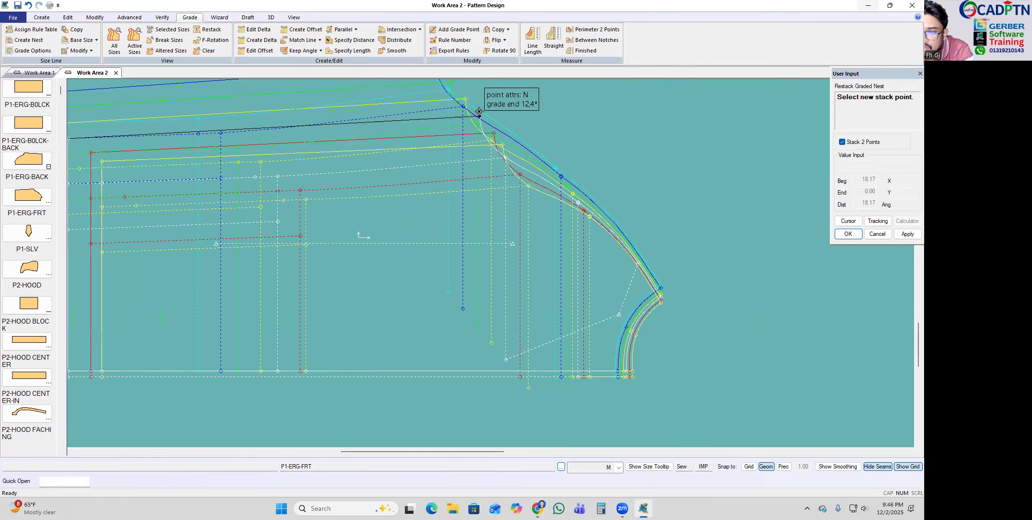
{"action": "left_click", "coordinate": [480, 115]}
{"action": "scroll", "coordinate": [546, 229], "scroll_direction": "up", "scroll_amount": 1}
{"action": "right_click", "coordinate": [589, 159]}
{"action": "left_click", "coordinate": [590, 159]}
Step: Grade the lower end of the vertical dashed line dropping from the armhole to the long lower edge with Intersection Y
{"action": "scroll", "coordinate": [546, 322], "scroll_direction": "up", "scroll_amount": 1}
{"action": "mouse_move", "coordinate": [546, 322]}
{"action": "middle_mouse_down"}
{"action": "mouse_move", "coordinate": [548, 214]}
{"action": "mouse_move", "coordinate": [562, 297]}
{"action": "mouse_move", "coordinate": [546, 260]}
{"action": "middle_mouse_up"}
{"action": "scroll", "coordinate": [562, 292], "scroll_direction": "down", "scroll_amount": 2}
{"action": "scroll", "coordinate": [556, 282], "scroll_direction": "down", "scroll_amount": 2}
{"action": "scroll", "coordinate": [553, 272], "scroll_direction": "up", "scroll_amount": 4}
{"action": "middle_click_drag", "start_coordinate": [540, 313], "coordinate": [528, 301]}
{"action": "scroll", "coordinate": [532, 308], "scroll_direction": "up", "scroll_amount": 2}
{"action": "scroll", "coordinate": [528, 299], "scroll_direction": "down", "scroll_amount": 3}
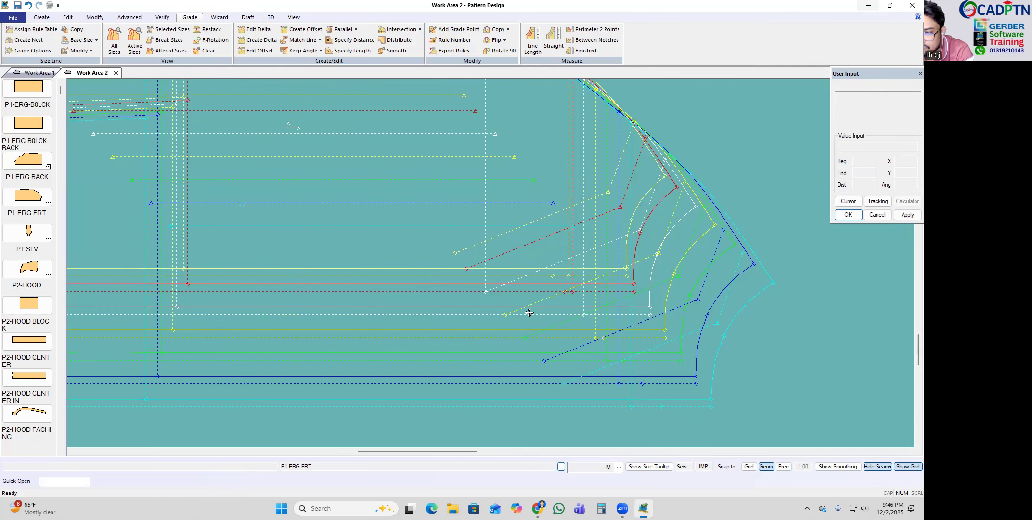
{"action": "scroll", "coordinate": [522, 259], "scroll_direction": "up", "scroll_amount": 1}
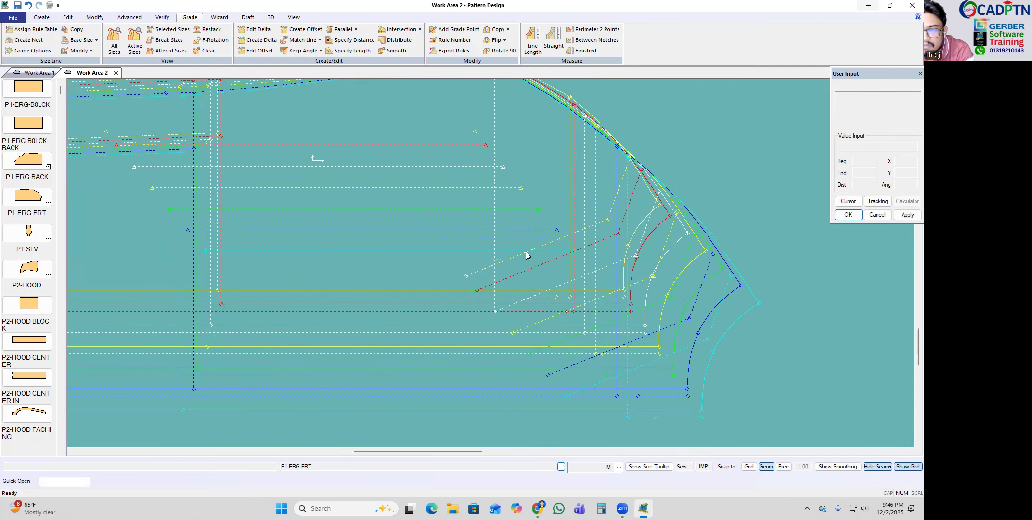
{"action": "left_click", "coordinate": [403, 30]}
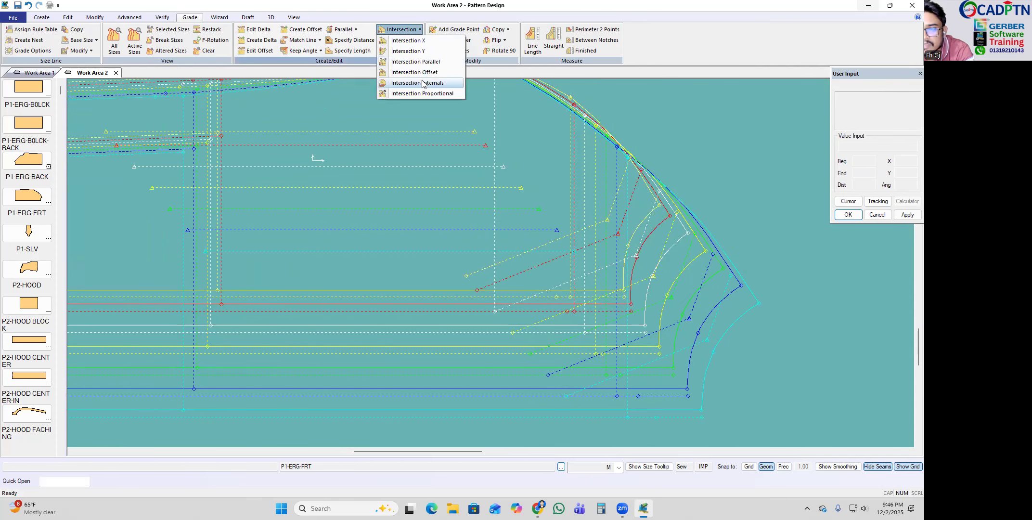
{"action": "left_click", "coordinate": [408, 51]}
{"action": "scroll", "coordinate": [520, 296], "scroll_direction": "up", "scroll_amount": 1}
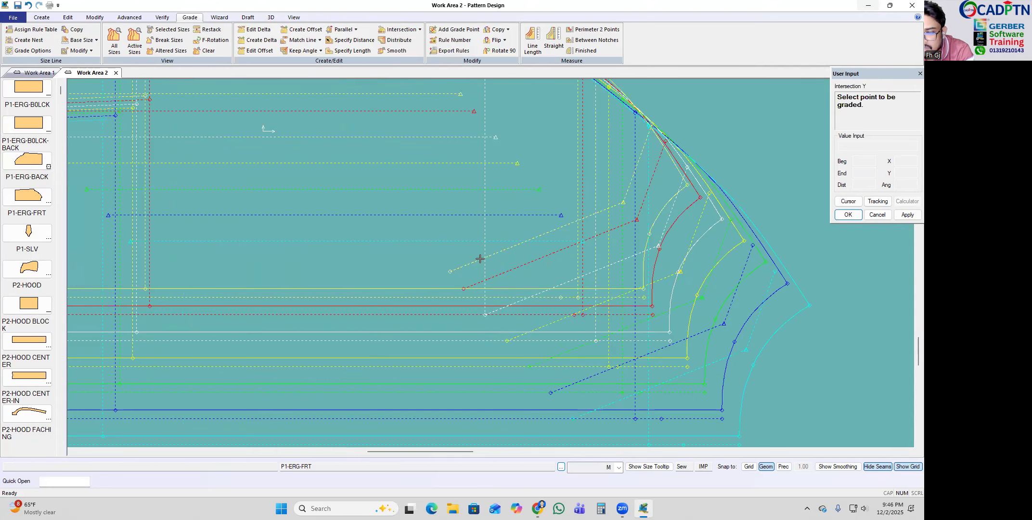
{"action": "left_click", "coordinate": [487, 310]}
{"action": "right_click", "coordinate": [526, 226]}
{"action": "left_click", "coordinate": [527, 226]}
{"action": "scroll", "coordinate": [547, 290], "scroll_direction": "up", "scroll_amount": 2}
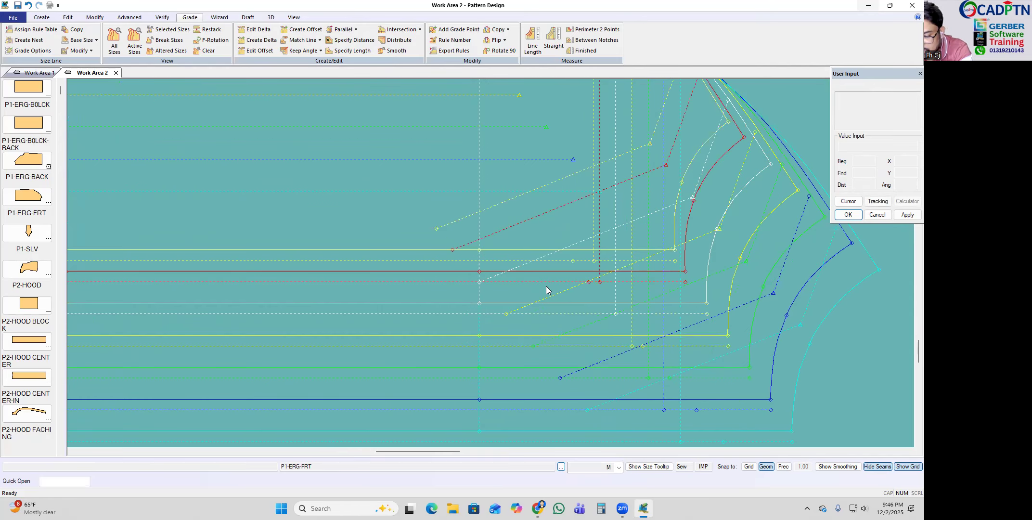
Step: Restack the size nest on that vertical dashed line's lower end on the long lower edge
{"action": "key", "text": "r"}
{"action": "left_click", "coordinate": [480, 303]}
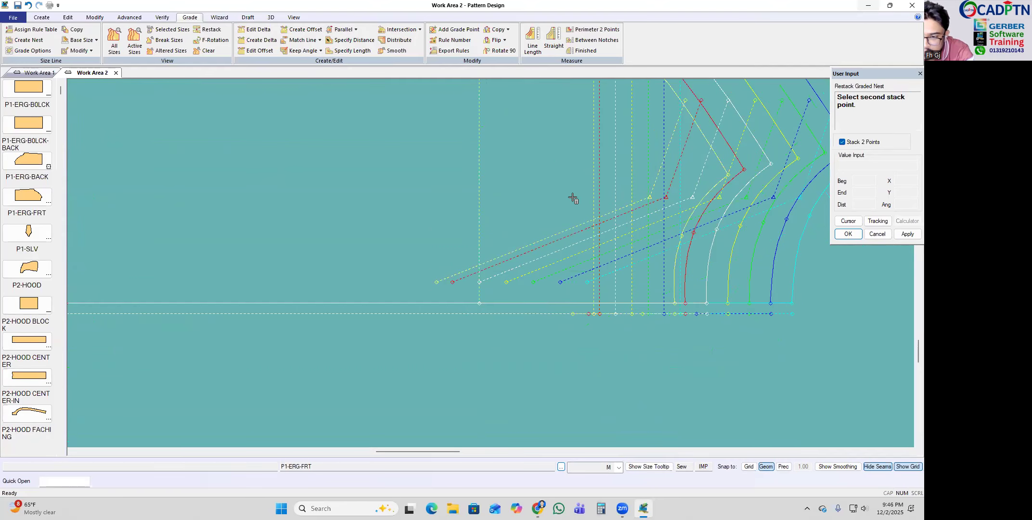
{"action": "right_click", "coordinate": [524, 193]}
{"action": "left_click", "coordinate": [542, 198]}
{"action": "scroll", "coordinate": [547, 318], "scroll_direction": "down", "scroll_amount": 3}
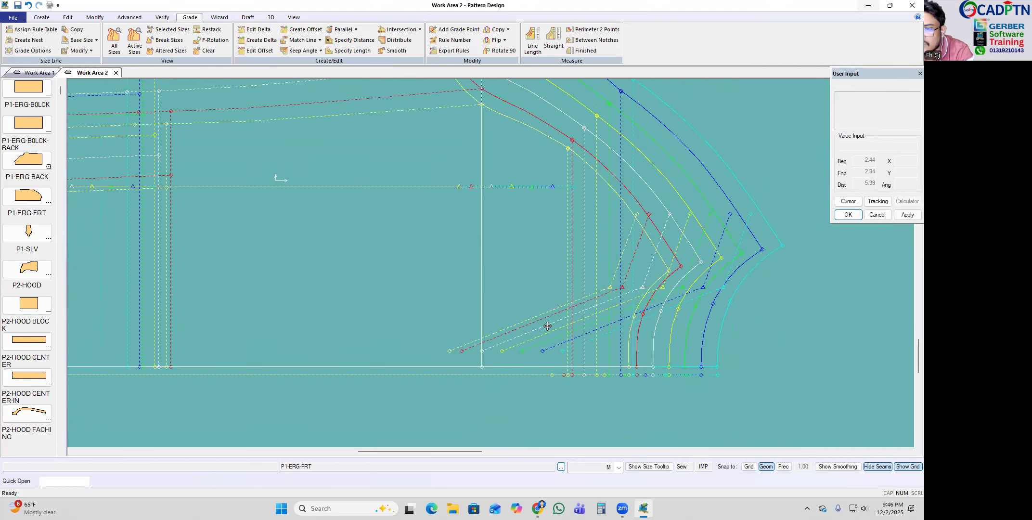
Step: Copy the nest rule from the vertical dashed line's lower end to the adjacent starting point of the long slanted line
{"action": "left_click", "coordinate": [507, 31]}
{"action": "left_click", "coordinate": [504, 92]}
{"action": "scroll", "coordinate": [467, 453], "scroll_direction": "up", "scroll_amount": 2}
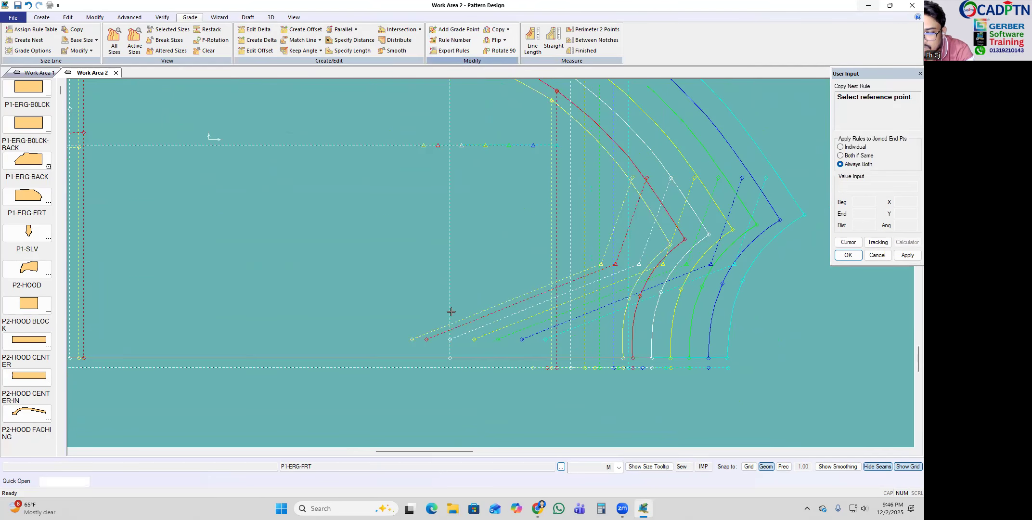
{"action": "left_click", "coordinate": [450, 358]}
{"action": "scroll", "coordinate": [450, 347], "scroll_direction": "up", "scroll_amount": 2}
{"action": "right_click", "coordinate": [615, 242]}
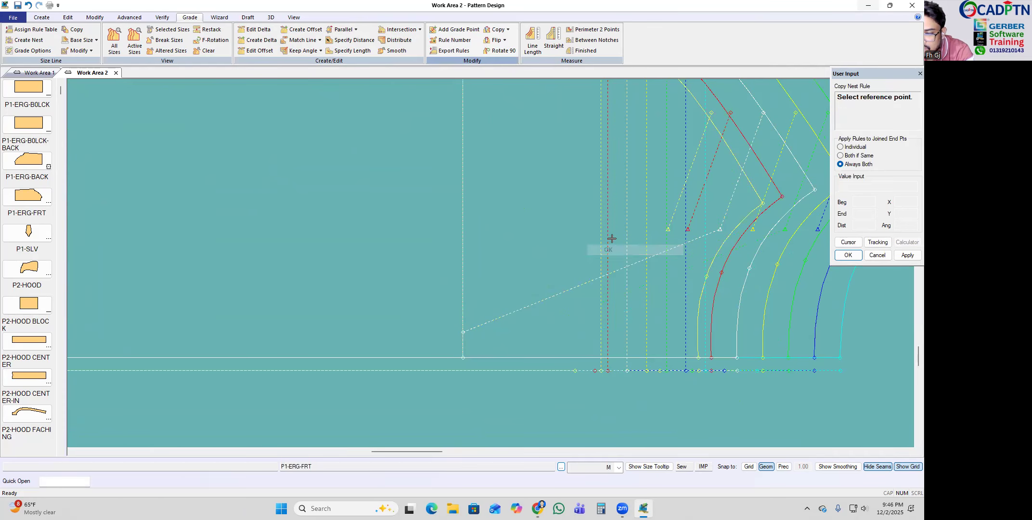
{"action": "left_click", "coordinate": [608, 250]}
{"action": "scroll", "coordinate": [475, 355], "scroll_direction": "down", "scroll_amount": 2}
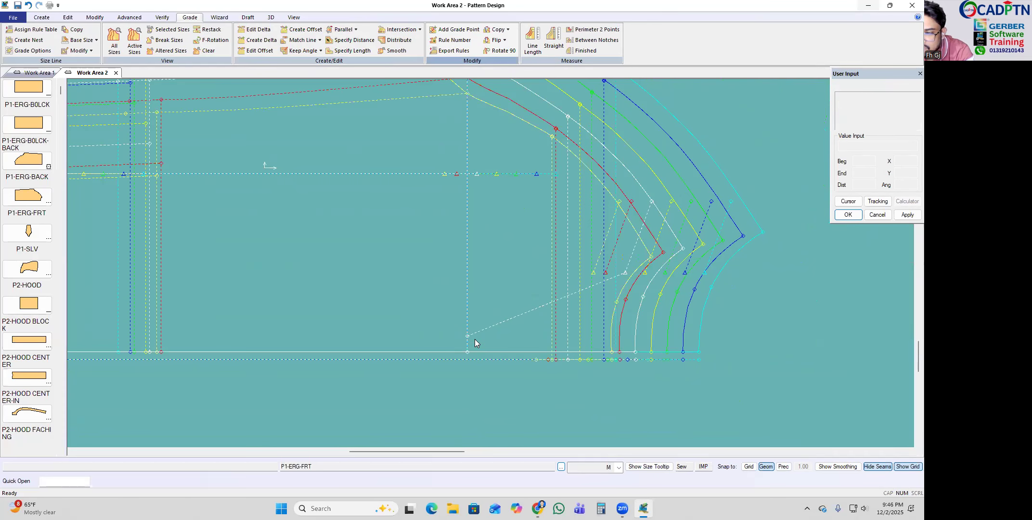
Step: Restack the size nest on the neckline's end point on the long lower edge
{"action": "scroll", "coordinate": [647, 218], "scroll_direction": "down", "scroll_amount": 2}
{"action": "middle_click_drag", "start_coordinate": [647, 219], "coordinate": [611, 226]}
{"action": "scroll", "coordinate": [604, 229], "scroll_direction": "up", "scroll_amount": 1}
{"action": "middle_click_drag", "start_coordinate": [593, 291], "coordinate": [585, 276]}
{"action": "scroll", "coordinate": [585, 276], "scroll_direction": "up", "scroll_amount": 1}
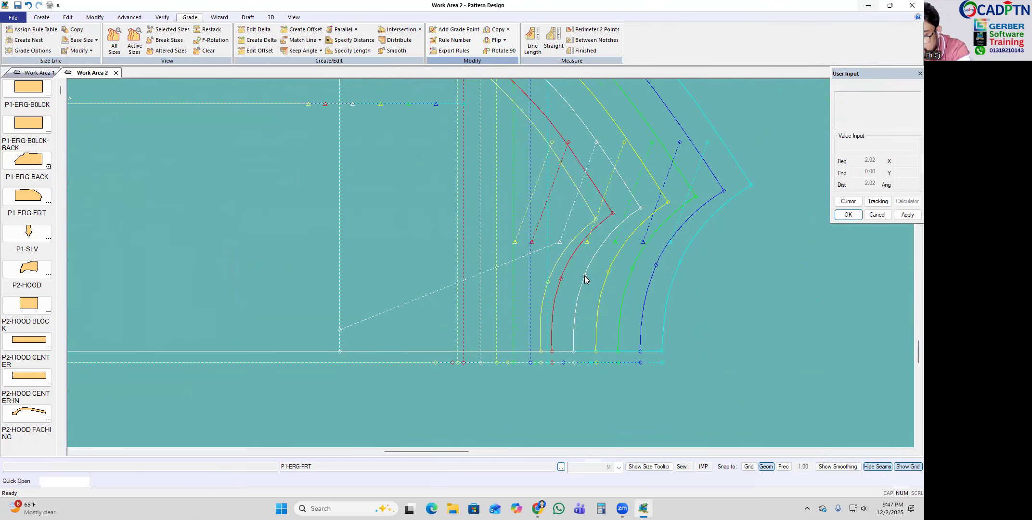
{"action": "key", "text": "r"}
{"action": "left_click", "coordinate": [574, 352]}
{"action": "right_click", "coordinate": [647, 250]}
{"action": "left_click", "coordinate": [651, 255]}
{"action": "scroll", "coordinate": [576, 266], "scroll_direction": "up", "scroll_amount": 1}
Step: Copy the nest rule from the neckline's lower end to the corner where the two slanted dashed lines meet
{"action": "left_click", "coordinate": [509, 31]}
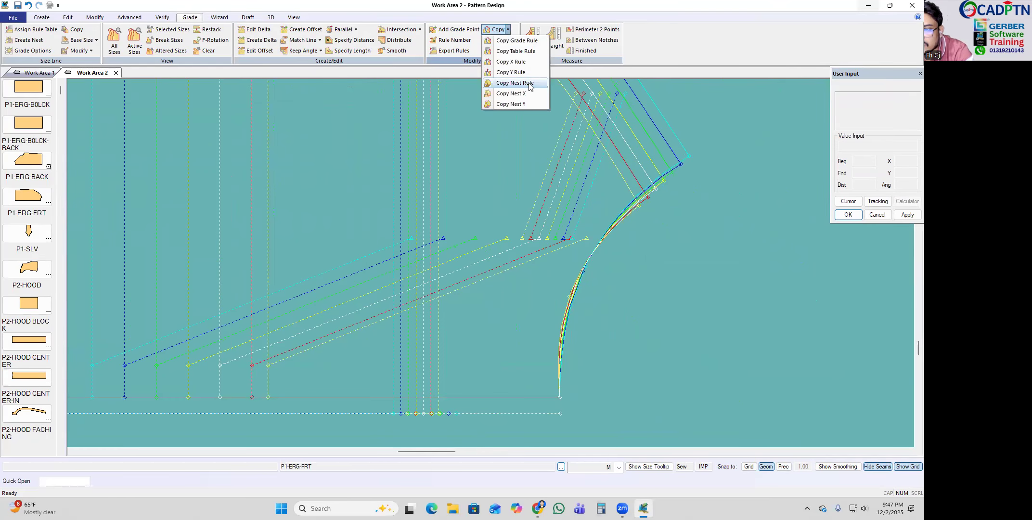
{"action": "left_click", "coordinate": [529, 83]}
{"action": "left_click", "coordinate": [561, 398]}
{"action": "scroll", "coordinate": [453, 195], "scroll_direction": "up", "scroll_amount": 1}
{"action": "left_click", "coordinate": [549, 244]}
{"action": "right_click", "coordinate": [671, 155]}
{"action": "left_click", "coordinate": [671, 154]}
{"action": "scroll", "coordinate": [608, 247], "scroll_direction": "down", "scroll_amount": 3}
Step: Copy the nest rule from the slanted lines' corner to the short slanted line's end at the armhole
{"action": "scroll", "coordinate": [569, 182], "scroll_direction": "up", "scroll_amount": 2}
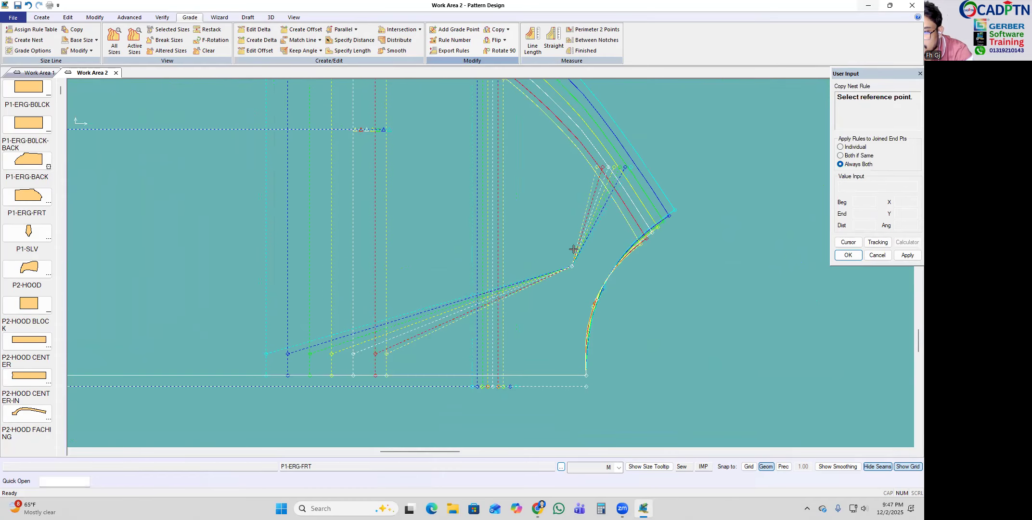
{"action": "left_click", "coordinate": [574, 285]}
{"action": "left_click", "coordinate": [616, 169]}
{"action": "right_click", "coordinate": [696, 138]}
{"action": "left_click", "coordinate": [695, 139]}
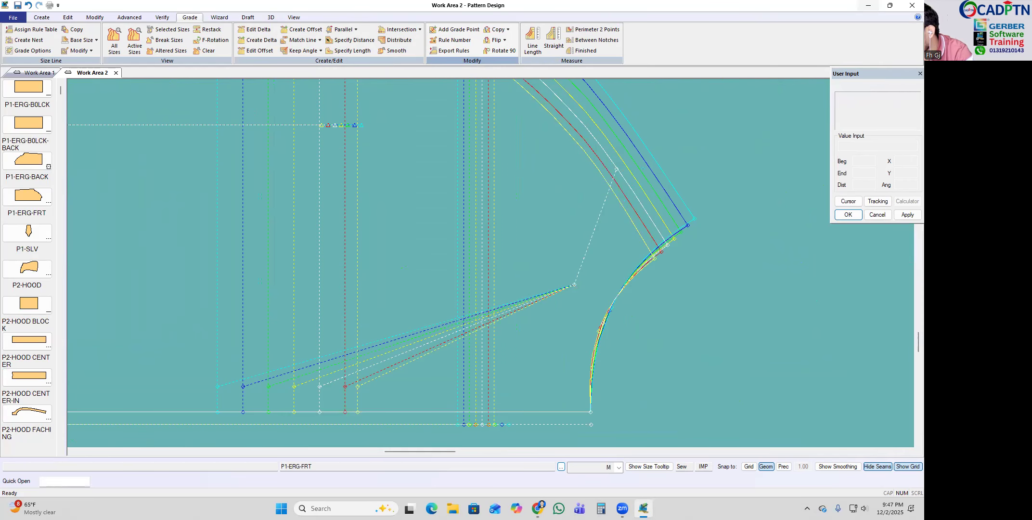
Step: Rotate the front piece to align the short slanted dashed line with the Y axis
{"action": "left_click", "coordinate": [869, 5]}
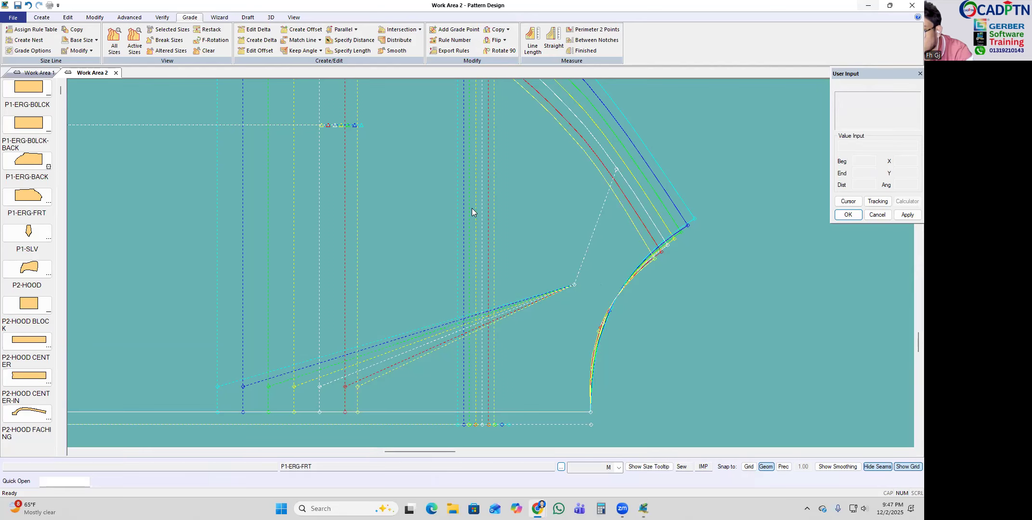
{"action": "scroll", "coordinate": [511, 295], "scroll_direction": "up", "scroll_amount": 4}
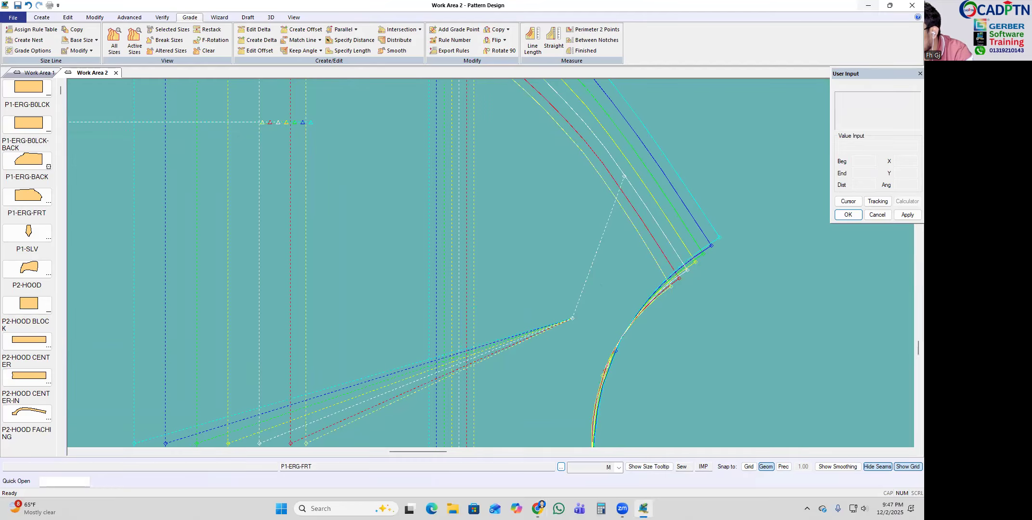
{"action": "scroll", "coordinate": [631, 299], "scroll_direction": "up", "scroll_amount": 3}
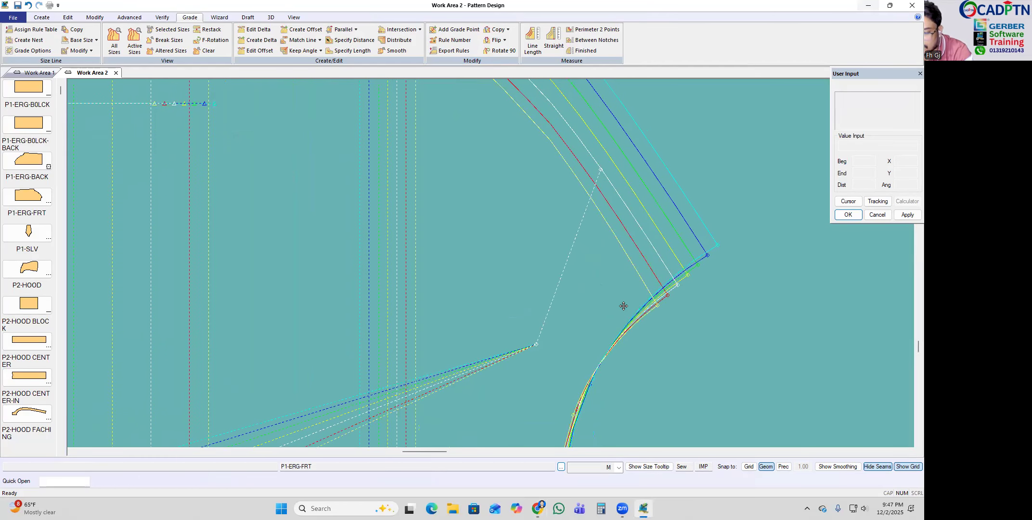
{"action": "key", "text": "ctrl+r"}
{"action": "left_click", "coordinate": [900, 209]}
{"action": "left_click", "coordinate": [558, 164]}
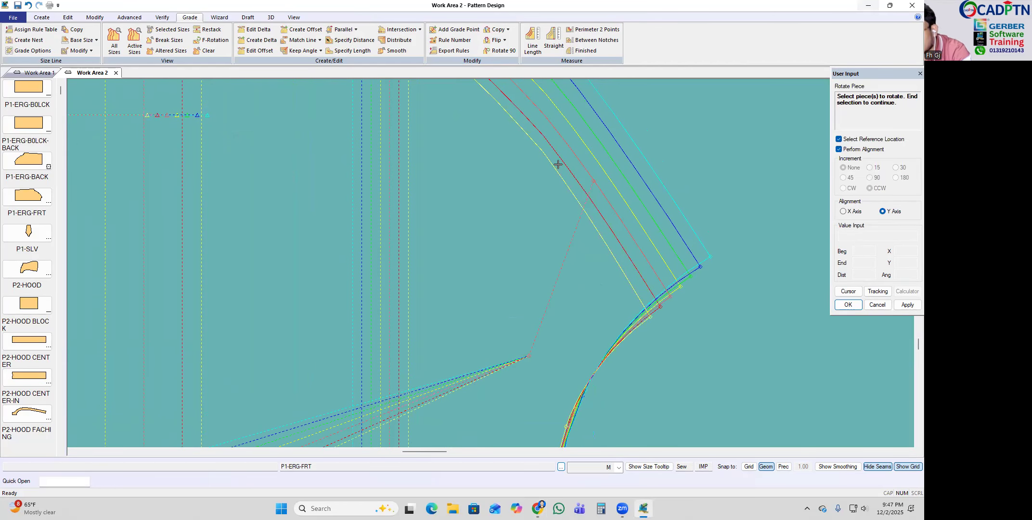
{"action": "right_click", "coordinate": [557, 165]}
{"action": "left_click", "coordinate": [568, 245]}
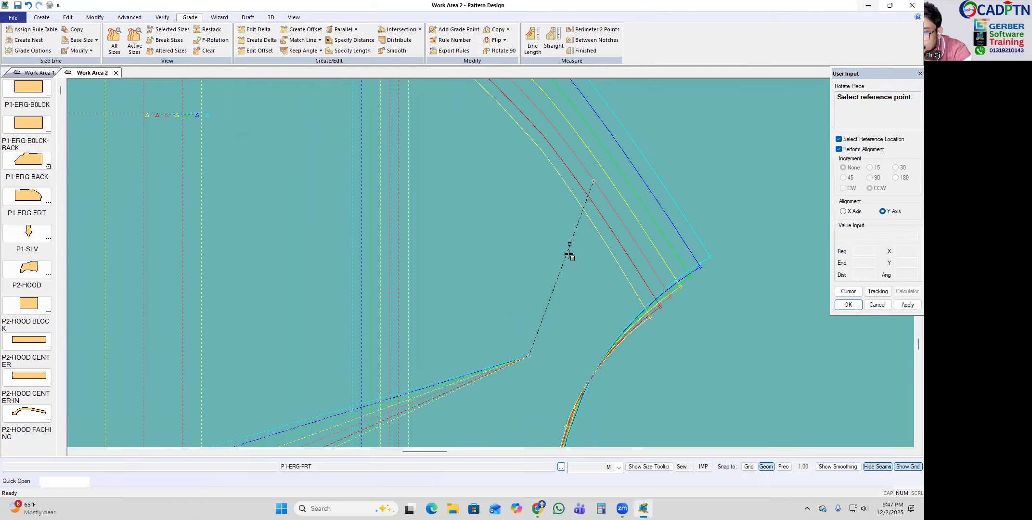
{"action": "right_click", "coordinate": [604, 220]}
{"action": "left_click", "coordinate": [543, 291]}
{"action": "left_click", "coordinate": [554, 284]}
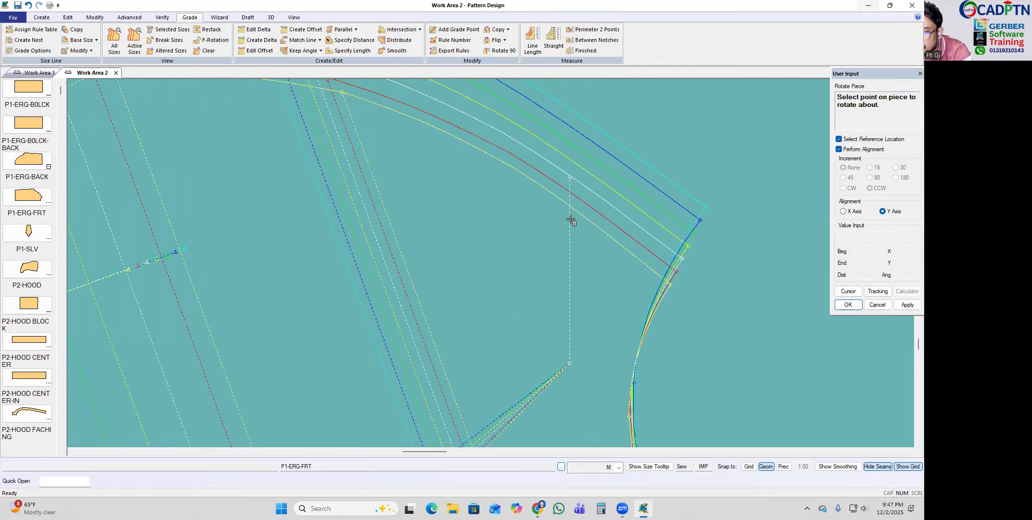
{"action": "right_click", "coordinate": [570, 221]}
{"action": "left_click", "coordinate": [571, 233]}
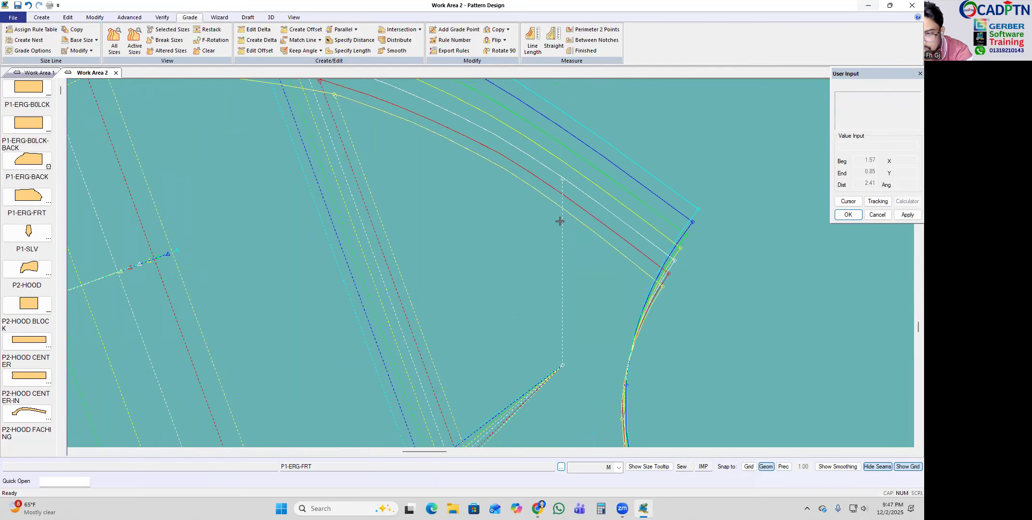
Step: Grade the short dashed line's upper end so it meets the armhole curve in every size
{"action": "right_click", "coordinate": [595, 149]}
{"action": "left_click", "coordinate": [614, 155]}
{"action": "scroll", "coordinate": [647, 200], "scroll_direction": "down", "scroll_amount": 2}
{"action": "scroll", "coordinate": [600, 191], "scroll_direction": "down", "scroll_amount": 4}
{"action": "middle_click_drag", "start_coordinate": [406, 247], "coordinate": [426, 229]}
Step: Rotate the front piece back to its horizontal orientation
{"action": "key", "text": "ctrl+r"}
{"action": "left_click", "coordinate": [645, 166]}
{"action": "right_click", "coordinate": [614, 160]}
{"action": "left_click", "coordinate": [631, 166]}
{"action": "scroll", "coordinate": [566, 262], "scroll_direction": "up", "scroll_amount": 3}
{"action": "middle_click_drag", "start_coordinate": [566, 262], "coordinate": [551, 237]}
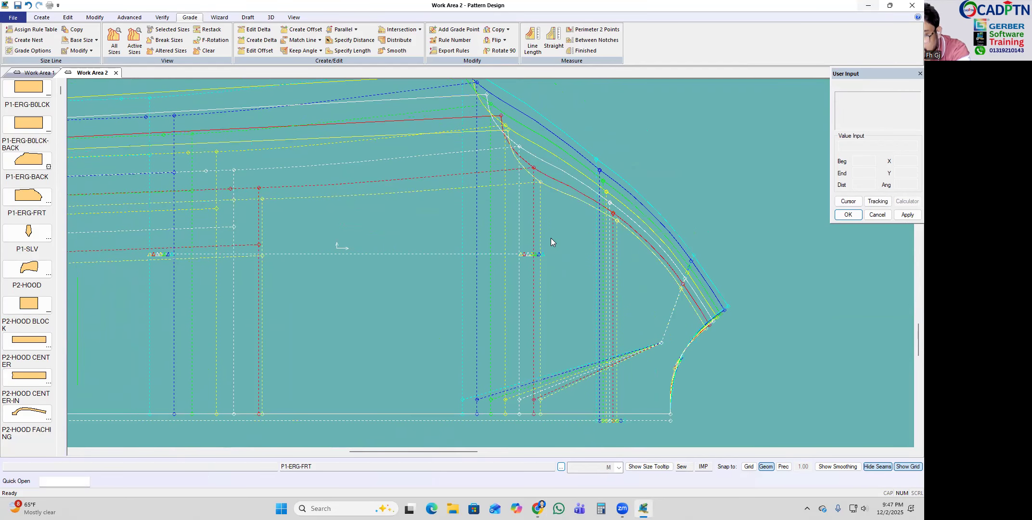
Step: Restack the size nest of P1-ERG-FRT on the grain line's starting point
{"action": "key", "text": "ctrl+r"}
{"action": "scroll", "coordinate": [551, 238], "scroll_direction": "up", "scroll_amount": 1}
{"action": "scroll", "coordinate": [539, 238], "scroll_direction": "up", "scroll_amount": 3}
{"action": "scroll", "coordinate": [560, 295], "scroll_direction": "down", "scroll_amount": 3}
{"action": "right_click", "coordinate": [569, 127]}
{"action": "left_click", "coordinate": [585, 132]}
{"action": "scroll", "coordinate": [537, 192], "scroll_direction": "down", "scroll_amount": 2}
{"action": "middle_click_drag", "start_coordinate": [550, 181], "coordinate": [560, 156]}
{"action": "scroll", "coordinate": [560, 156], "scroll_direction": "up", "scroll_amount": 1}
{"action": "scroll", "coordinate": [560, 157], "scroll_direction": "up", "scroll_amount": 1}
{"action": "key", "text": "ctrl+r"}
{"action": "right_click", "coordinate": [587, 171]}
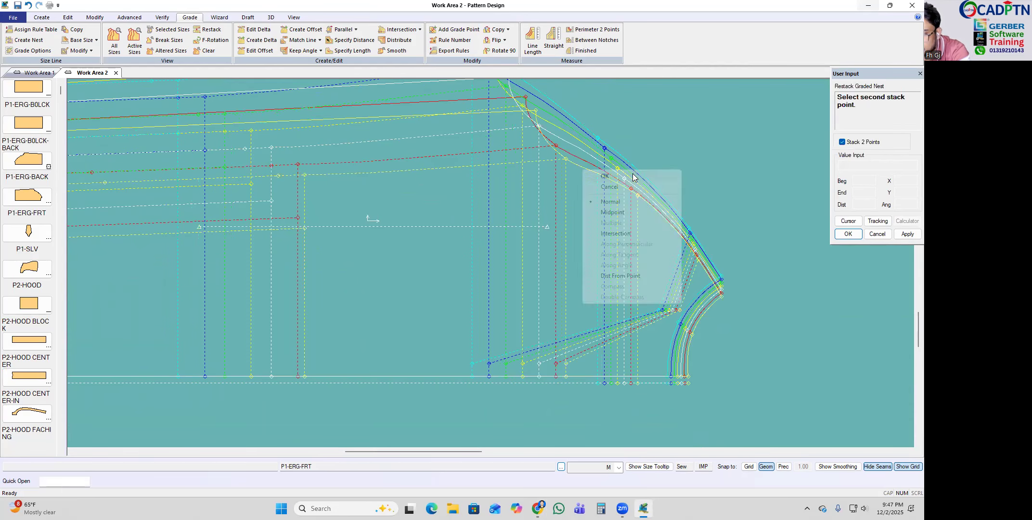
{"action": "left_click", "coordinate": [633, 178]}
{"action": "scroll", "coordinate": [603, 277], "scroll_direction": "down", "scroll_amount": 3}
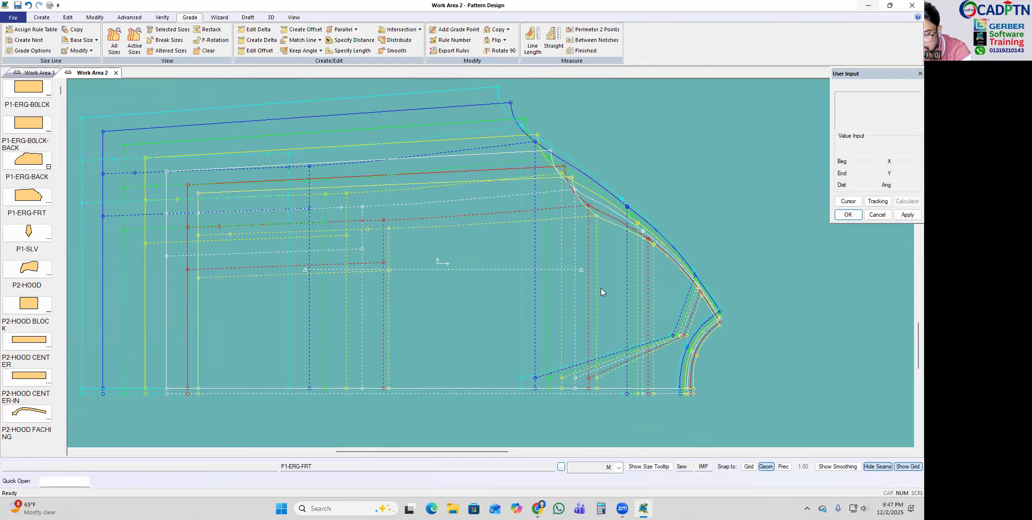
Step: Clear the graded nest of P1-ERG-FRT from view, leaving only the base size displayed
{"action": "key", "text": "ctrl+a"}
{"action": "left_click", "coordinate": [547, 242]}
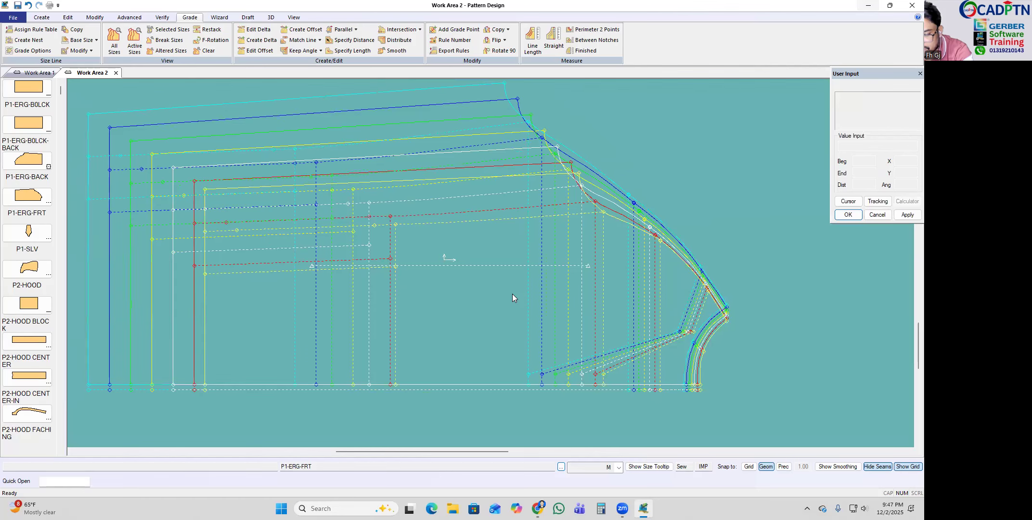
{"action": "scroll", "coordinate": [768, 327], "scroll_direction": "up", "scroll_amount": 2}
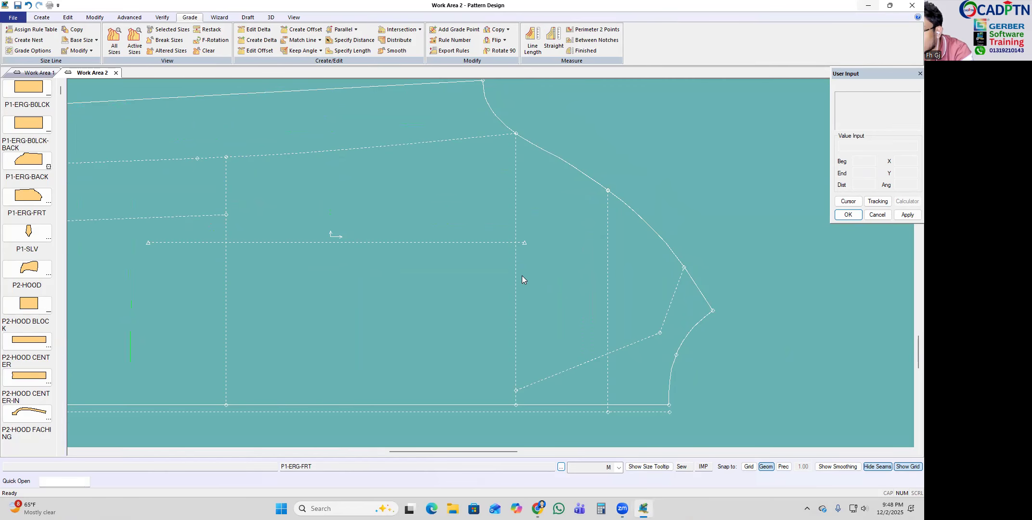
Step: Display the graded nest of P1-ERG-FRT in all sizes
{"action": "middle_click_drag", "start_coordinate": [450, 307], "coordinate": [476, 297]}
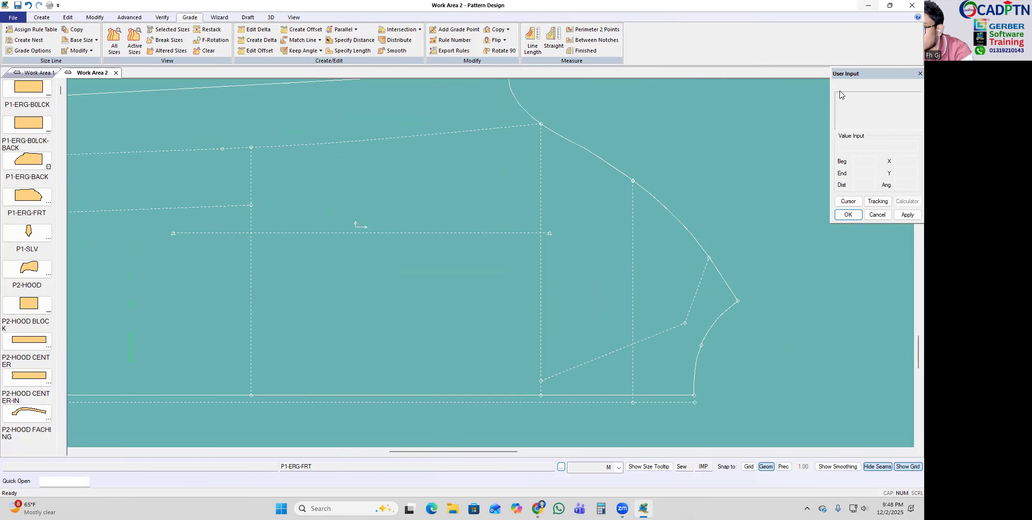
{"action": "scroll", "coordinate": [535, 282], "scroll_direction": "down", "scroll_amount": 6}
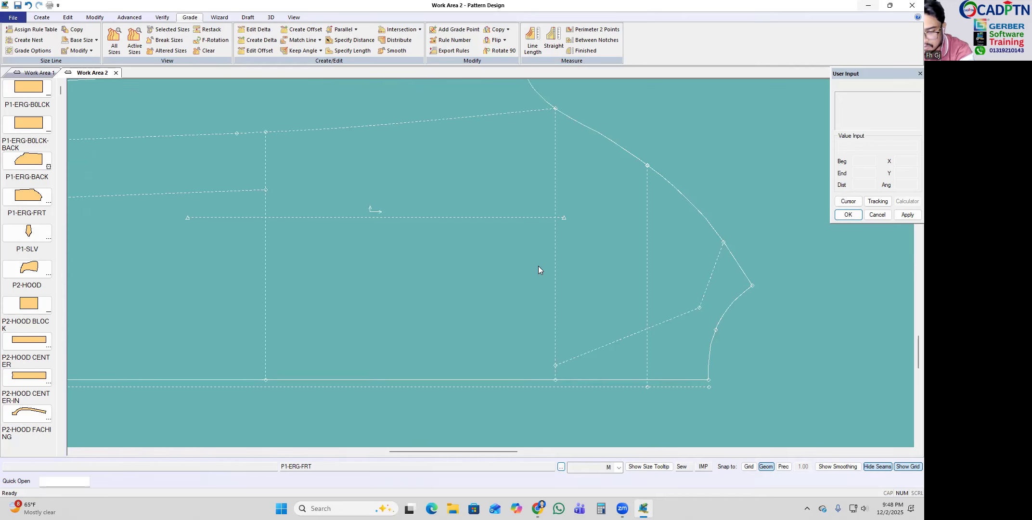
{"action": "scroll", "coordinate": [433, 354], "scroll_direction": "up", "scroll_amount": 2}
{"action": "scroll", "coordinate": [413, 340], "scroll_direction": "down", "scroll_amount": 1}
{"action": "scroll", "coordinate": [417, 332], "scroll_direction": "up", "scroll_amount": 2}
{"action": "scroll", "coordinate": [432, 325], "scroll_direction": "up", "scroll_amount": 2}
{"action": "left_click", "coordinate": [411, 318]}
{"action": "key", "text": "n"}
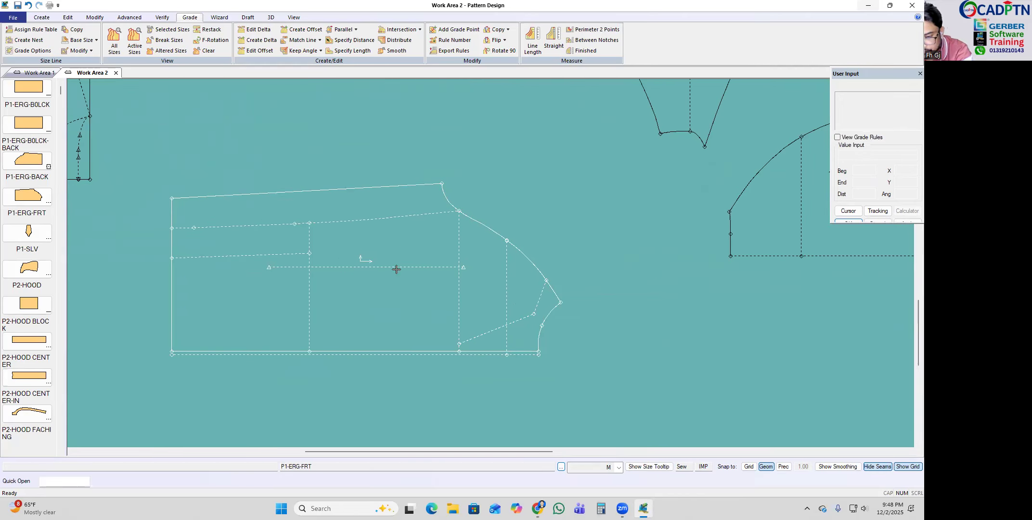
{"action": "left_click", "coordinate": [328, 303]}
{"action": "right_click", "coordinate": [536, 223]}
{"action": "left_click", "coordinate": [536, 223]}
{"action": "left_click", "coordinate": [523, 224]}
{"action": "scroll", "coordinate": [552, 267], "scroll_direction": "up", "scroll_amount": 3}
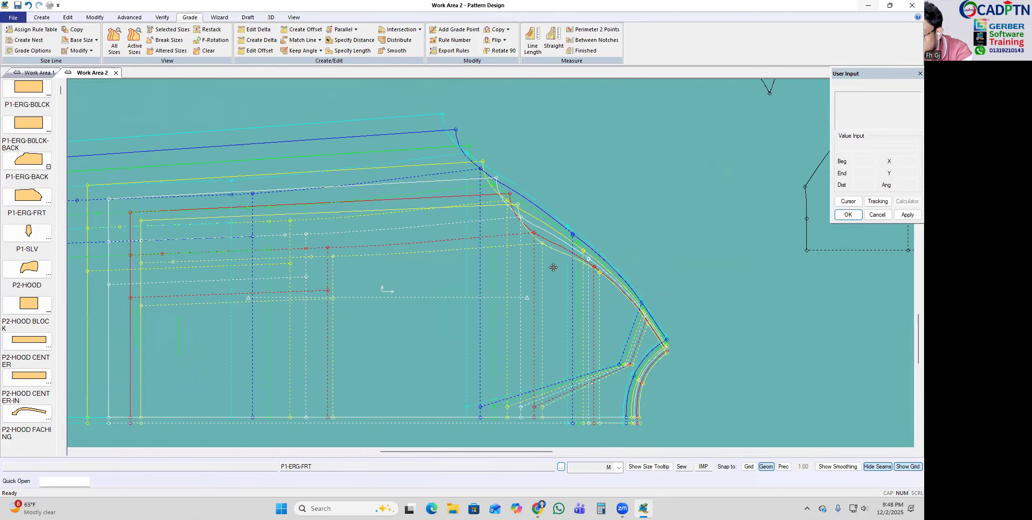
Step: Restack the nest of P1-ERG-FRT on the mid-armhole point where the shorter vertical internal line meets the curve
{"action": "key", "text": "r"}
{"action": "scroll", "coordinate": [513, 218], "scroll_direction": "up", "scroll_amount": 3}
{"action": "left_click", "coordinate": [634, 290]}
{"action": "scroll", "coordinate": [634, 291], "scroll_direction": "down", "scroll_amount": 2}
{"action": "scroll", "coordinate": [568, 172], "scroll_direction": "down", "scroll_amount": 2}
{"action": "left_click", "coordinate": [494, 211]}
{"action": "right_click", "coordinate": [704, 148]}
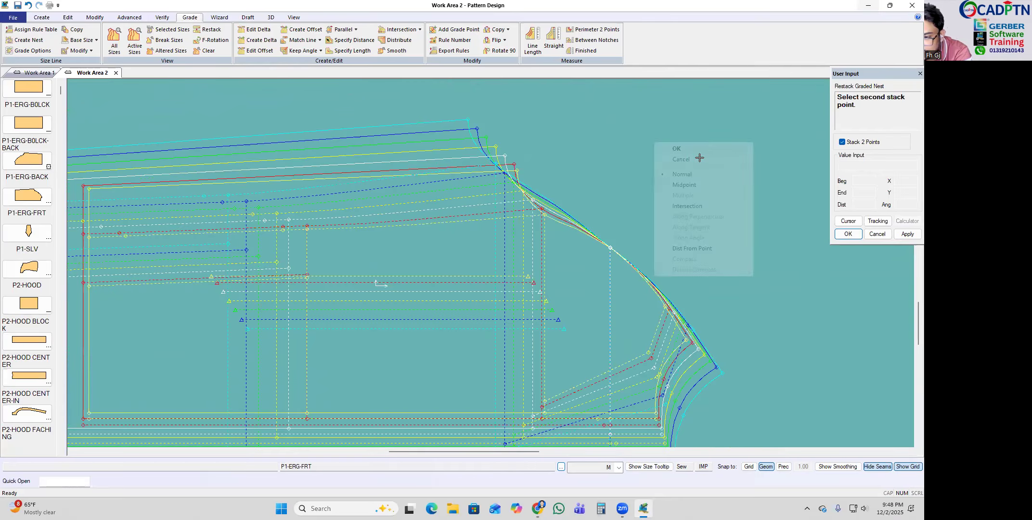
{"action": "left_click", "coordinate": [698, 153]}
Step: Restack the front piece's nest on the end of the grain line nearest the armhole
{"action": "right_click", "coordinate": [612, 242]}
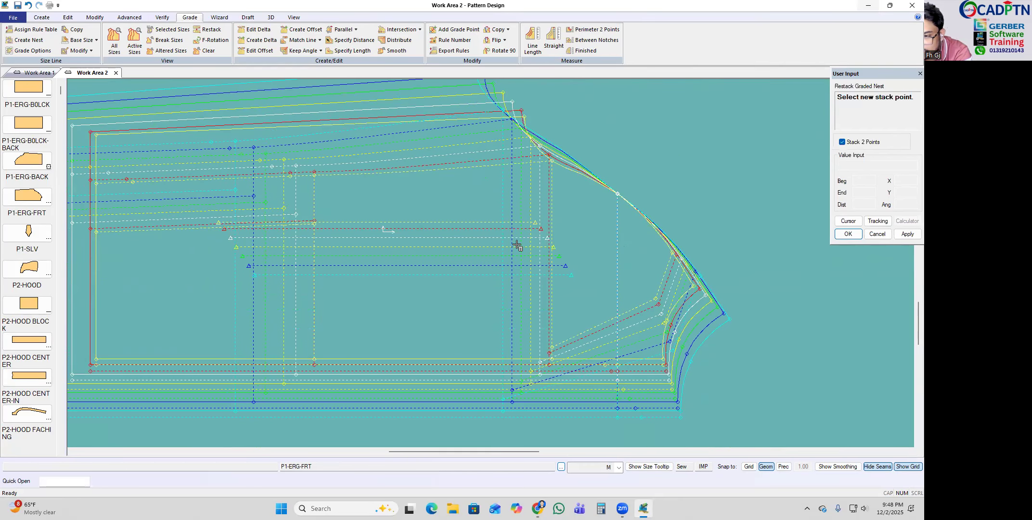
{"action": "left_click", "coordinate": [548, 238]}
{"action": "right_click", "coordinate": [555, 178]}
{"action": "left_click", "coordinate": [563, 183]}
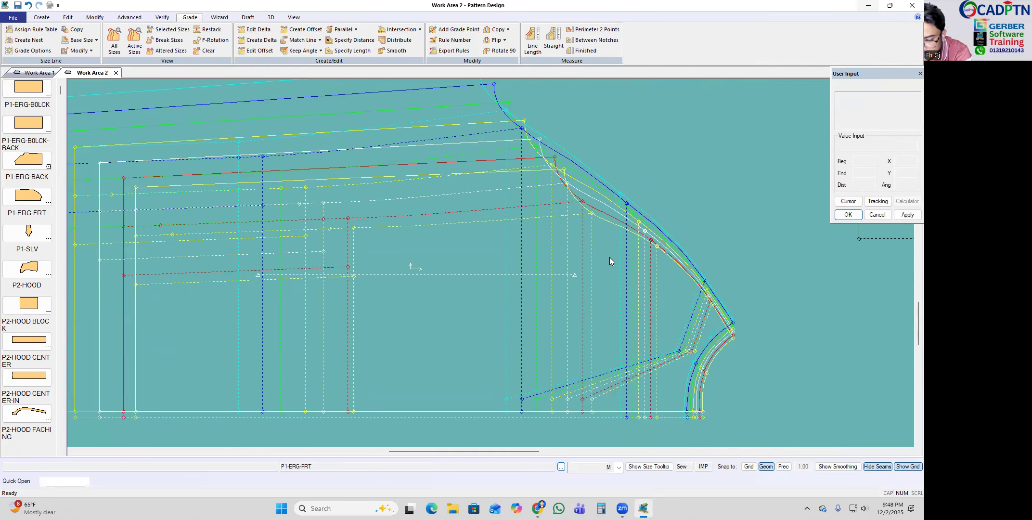
Step: Restack the front piece's nest on the upper armhole point where the long vertical internal line meets the curve
{"action": "right_click", "coordinate": [609, 258]}
{"action": "scroll", "coordinate": [545, 179], "scroll_direction": "up", "scroll_amount": 4}
{"action": "left_click", "coordinate": [578, 187]}
{"action": "scroll", "coordinate": [600, 293], "scroll_direction": "down", "scroll_amount": 2}
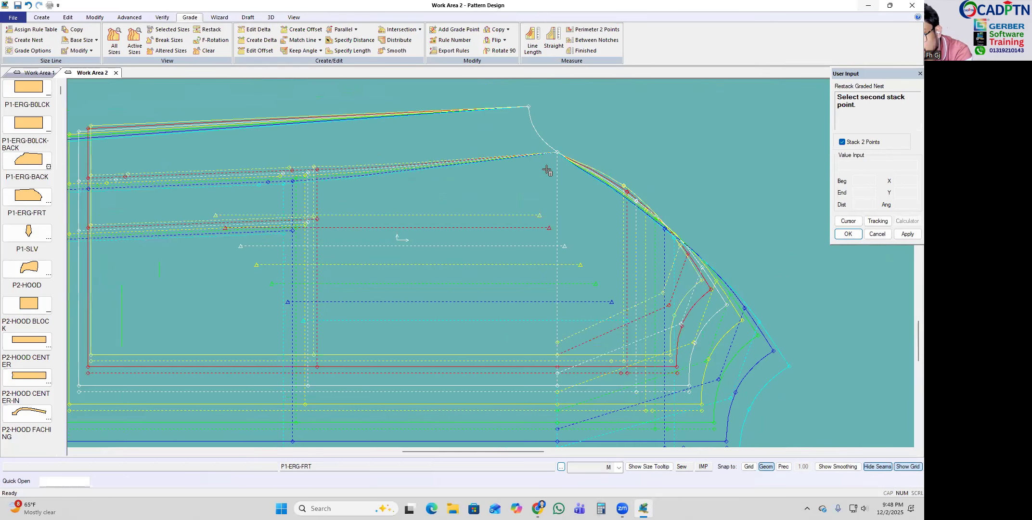
{"action": "scroll", "coordinate": [557, 220], "scroll_direction": "up", "scroll_amount": 1}
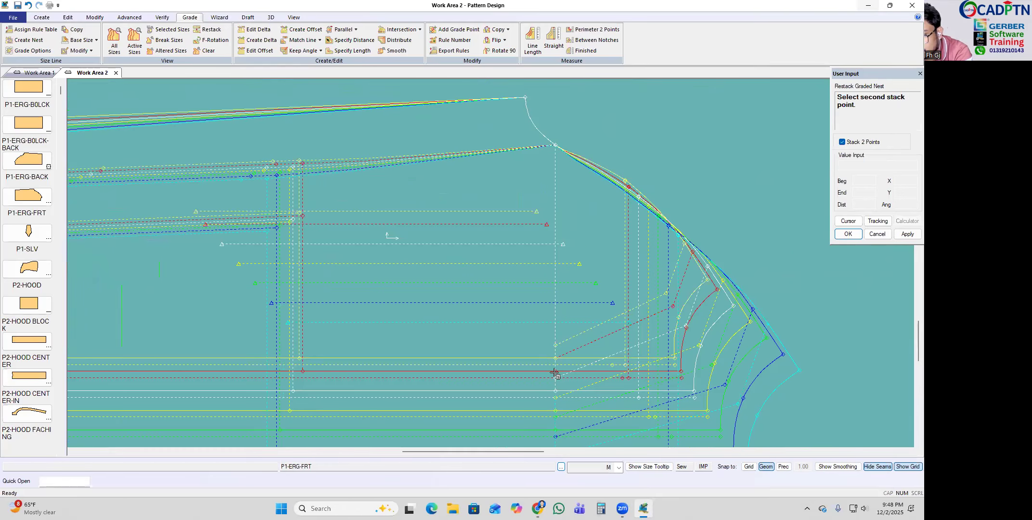
{"action": "left_click", "coordinate": [626, 182]}
{"action": "scroll", "coordinate": [588, 207], "scroll_direction": "down", "scroll_amount": 2}
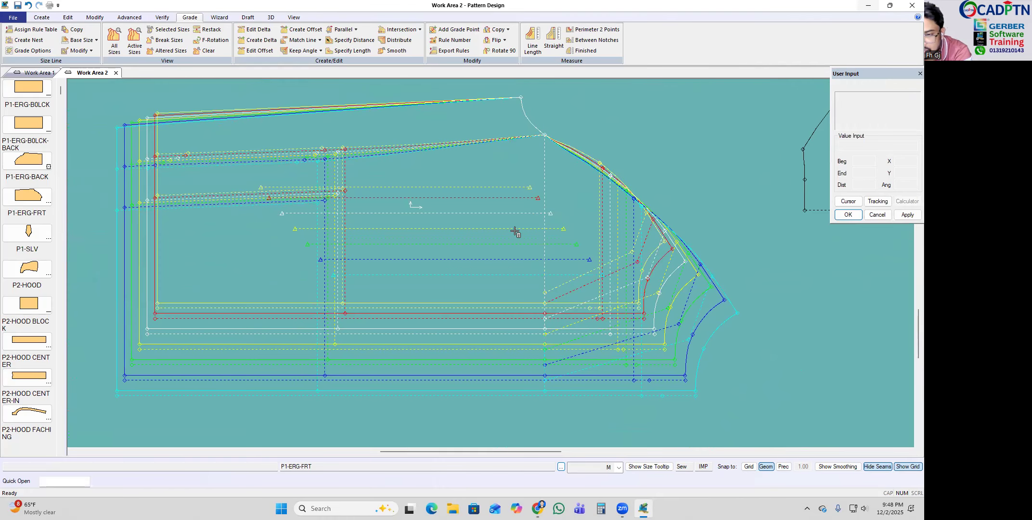
Step: Return the front piece's nest stack to the armhole-side end of the grain line
{"action": "key", "text": "Return"}
{"action": "left_click", "coordinate": [553, 212]}
{"action": "right_click", "coordinate": [594, 155]}
{"action": "left_click", "coordinate": [601, 160]}
{"action": "scroll", "coordinate": [554, 235], "scroll_direction": "down", "scroll_amount": 6}
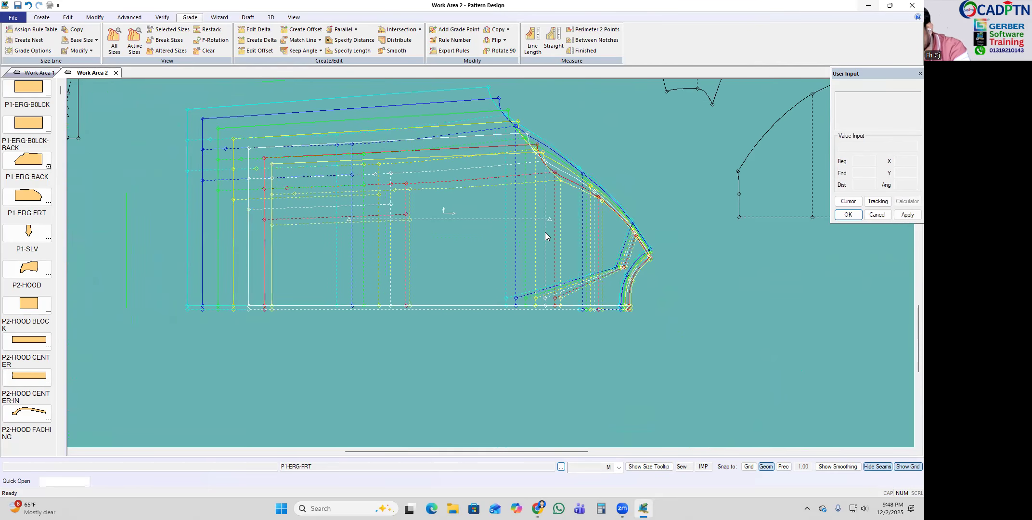
{"action": "middle_click_drag", "start_coordinate": [508, 271], "coordinate": [525, 170]}
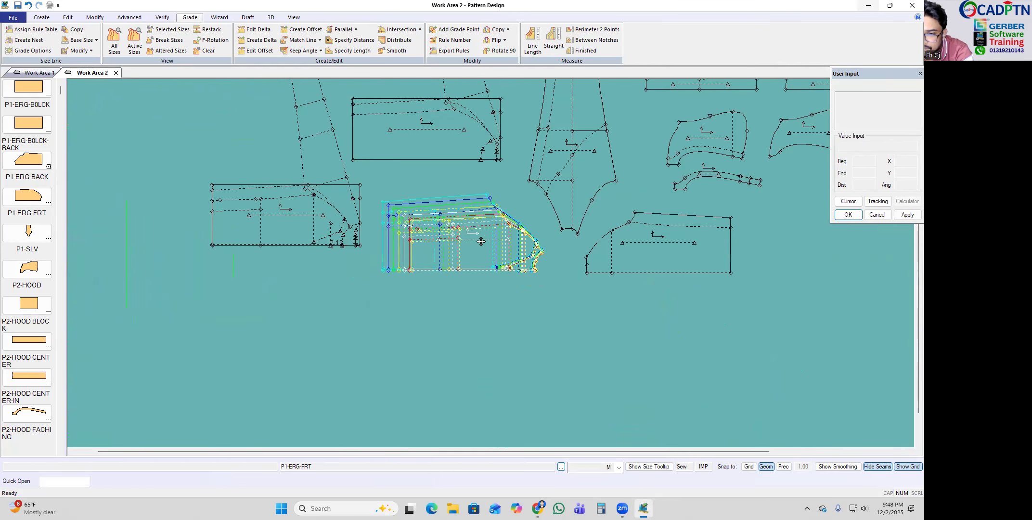
{"action": "scroll", "coordinate": [441, 232], "scroll_direction": "up", "scroll_amount": 3}
{"action": "scroll", "coordinate": [512, 228], "scroll_direction": "up", "scroll_amount": 4}
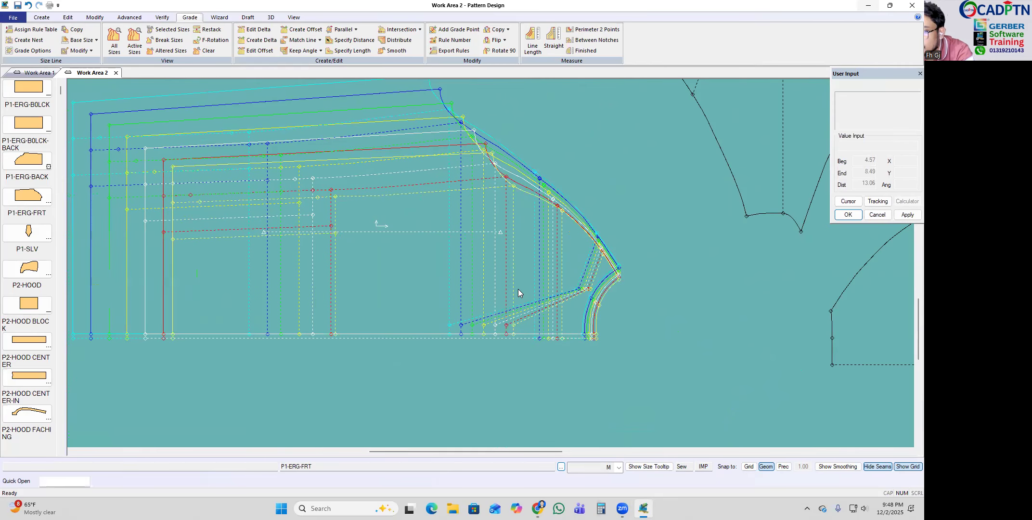
{"action": "left_click_drag", "start_coordinate": [510, 289], "coordinate": [525, 287]}
{"action": "key", "text": "r"}
{"action": "left_click", "coordinate": [516, 287]}
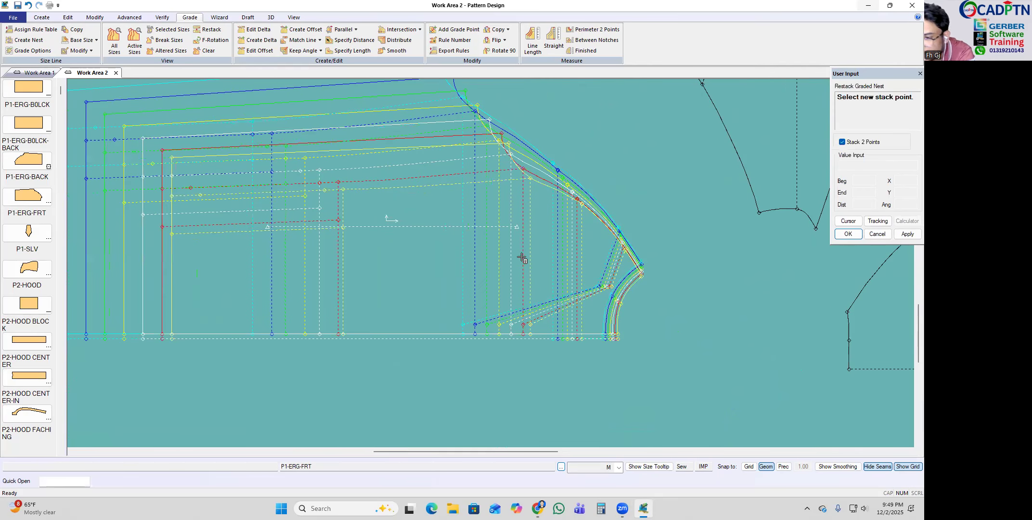
Step: Display the graded nests of the hood, hood lining, both hood center strips and hood facing pieces in all sizes
{"action": "scroll", "coordinate": [312, 255], "scroll_direction": "down", "scroll_amount": 4}
{"action": "scroll", "coordinate": [550, 284], "scroll_direction": "down", "scroll_amount": 5}
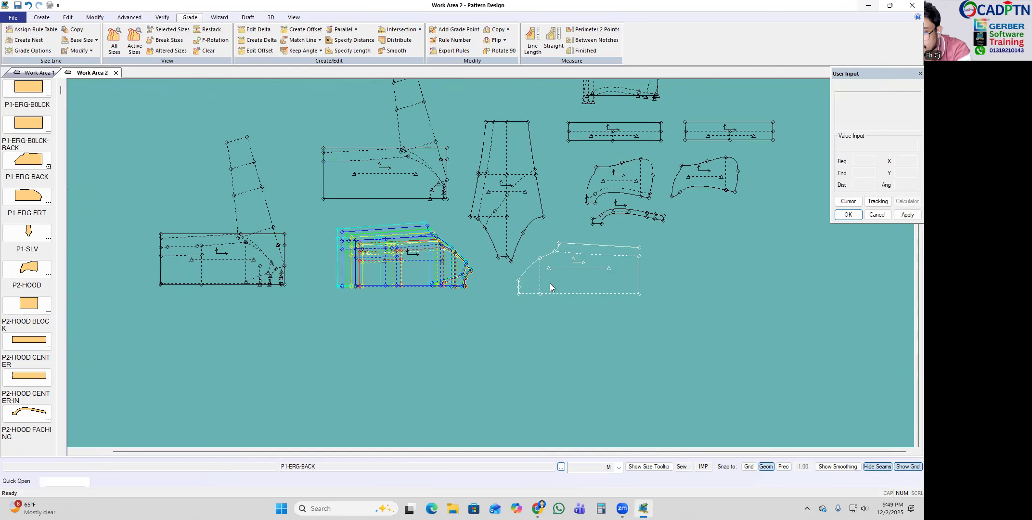
{"action": "scroll", "coordinate": [780, 141], "scroll_direction": "up", "scroll_amount": 4}
{"action": "scroll", "coordinate": [515, 279], "scroll_direction": "down", "scroll_amount": 2}
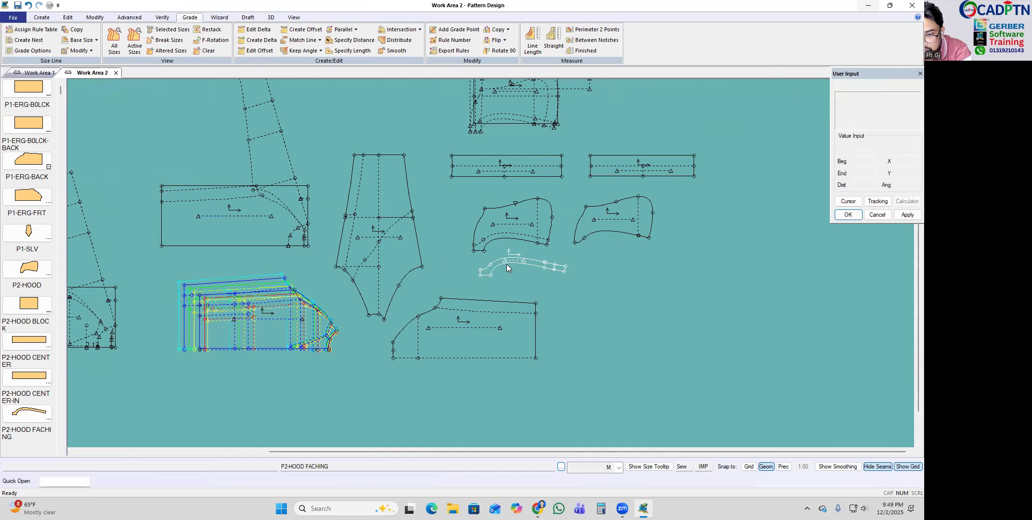
{"action": "scroll", "coordinate": [722, 140], "scroll_direction": "up", "scroll_amount": 3}
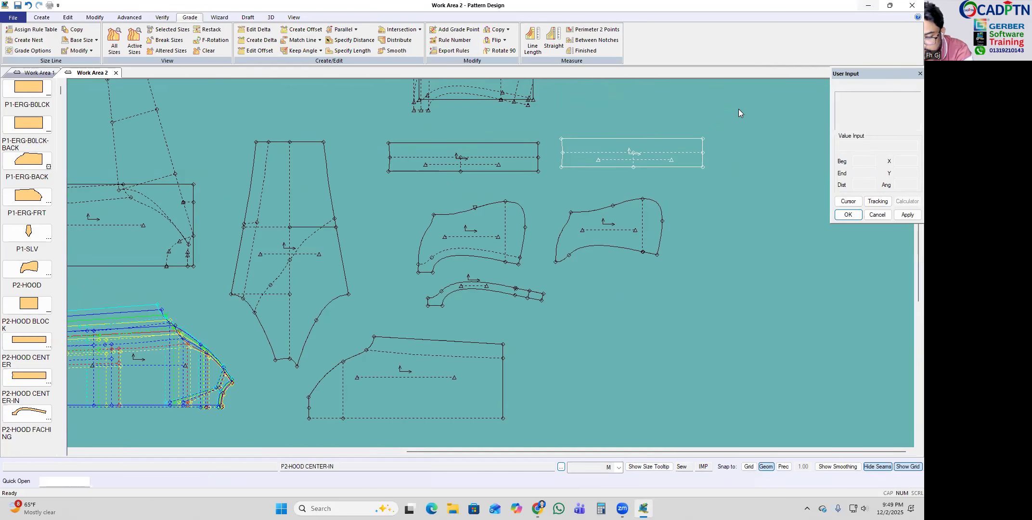
{"action": "left_click_drag", "start_coordinate": [802, 106], "coordinate": [414, 313]}
{"action": "right_click", "coordinate": [677, 211]}
{"action": "left_click", "coordinate": [677, 211]}
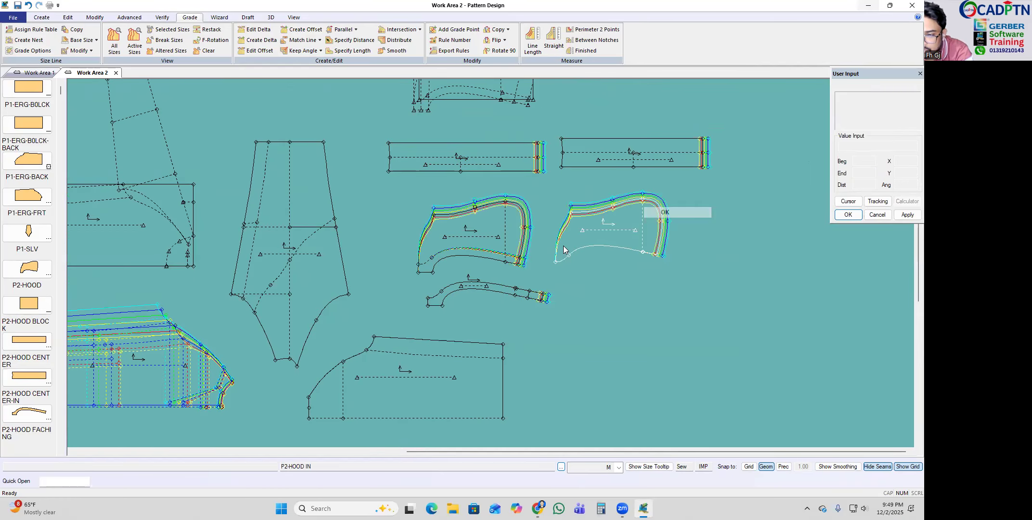
Step: Inspect the hood nests and shift P2-HOOD CENTER-IN slightly lower and closer to the other center strip
{"action": "scroll", "coordinate": [658, 227], "scroll_direction": "up", "scroll_amount": 4}
{"action": "scroll", "coordinate": [511, 308], "scroll_direction": "up", "scroll_amount": 2}
{"action": "scroll", "coordinate": [550, 336], "scroll_direction": "down", "scroll_amount": 5}
{"action": "scroll", "coordinate": [336, 201], "scroll_direction": "up", "scroll_amount": 3}
{"action": "scroll", "coordinate": [694, 190], "scroll_direction": "up", "scroll_amount": 1}
{"action": "left_click_drag", "start_coordinate": [687, 210], "coordinate": [665, 231]}
{"action": "scroll", "coordinate": [654, 230], "scroll_direction": "down", "scroll_amount": 2}
{"action": "scroll", "coordinate": [590, 255], "scroll_direction": "down", "scroll_amount": 5}
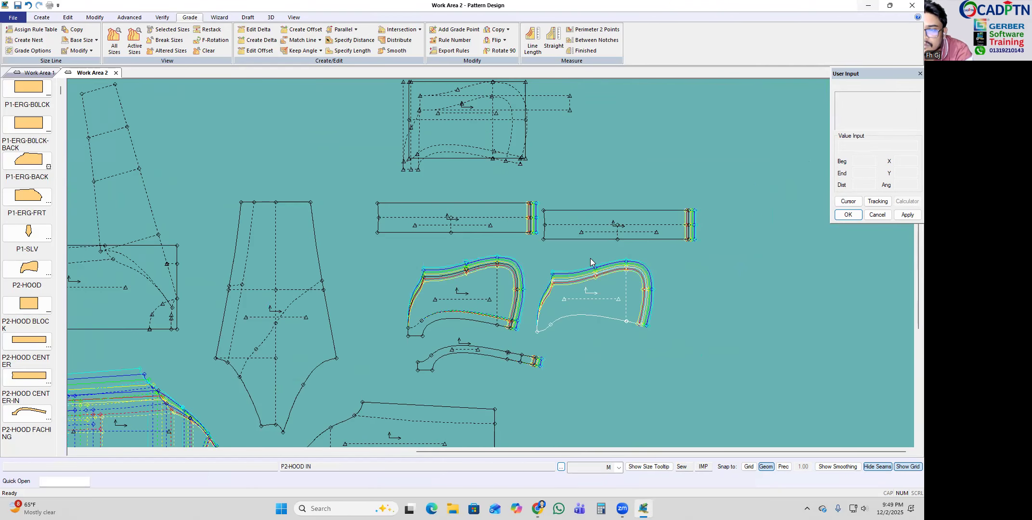
Step: Examine the hood outlines and internal construction lines inside P2-HOOD BLOCK
{"action": "scroll", "coordinate": [402, 128], "scroll_direction": "up", "scroll_amount": 5}
{"action": "scroll", "coordinate": [523, 120], "scroll_direction": "down", "scroll_amount": 3}
{"action": "scroll", "coordinate": [527, 125], "scroll_direction": "up", "scroll_amount": 2}
{"action": "scroll", "coordinate": [448, 168], "scroll_direction": "up", "scroll_amount": 3}
{"action": "scroll", "coordinate": [414, 231], "scroll_direction": "down", "scroll_amount": 1}
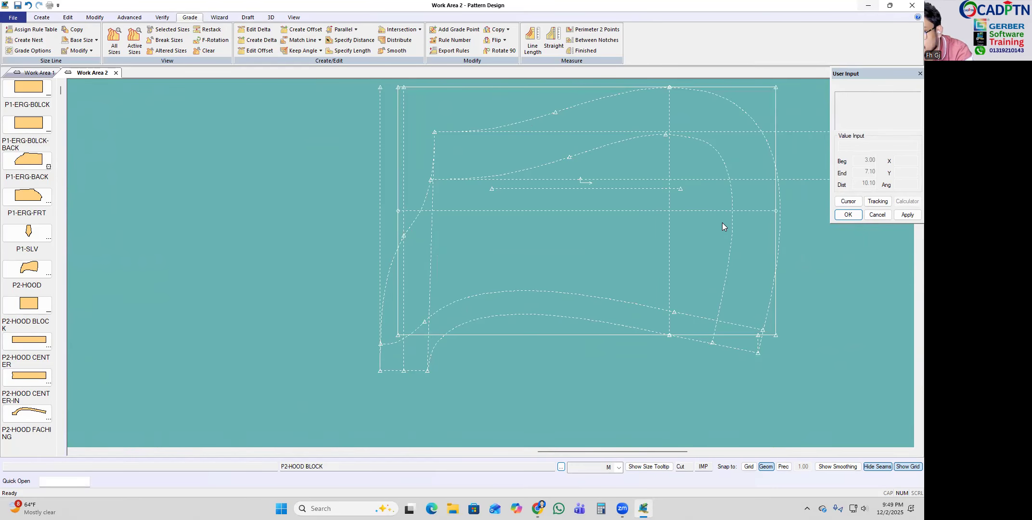
{"action": "scroll", "coordinate": [727, 200], "scroll_direction": "down", "scroll_amount": 1}
{"action": "scroll", "coordinate": [707, 156], "scroll_direction": "down", "scroll_amount": 2}
{"action": "scroll", "coordinate": [552, 168], "scroll_direction": "down", "scroll_amount": 6}
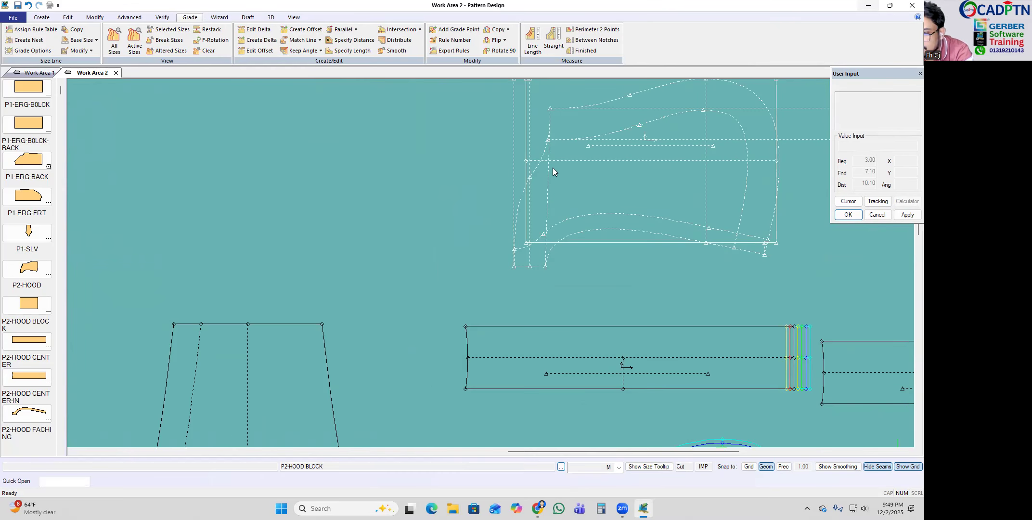
Step: Switch to File Explorer and open the PDF 505726_KOTTEN K ZIPP OFF 3_SS25 AP
{"action": "left_click", "coordinate": [869, 6]}
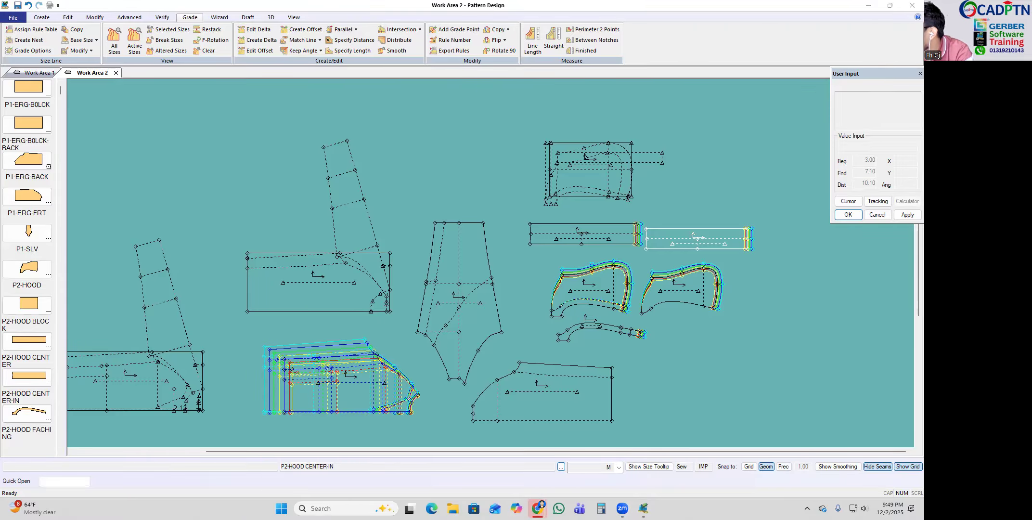
{"action": "double_click", "coordinate": [609, 132]}
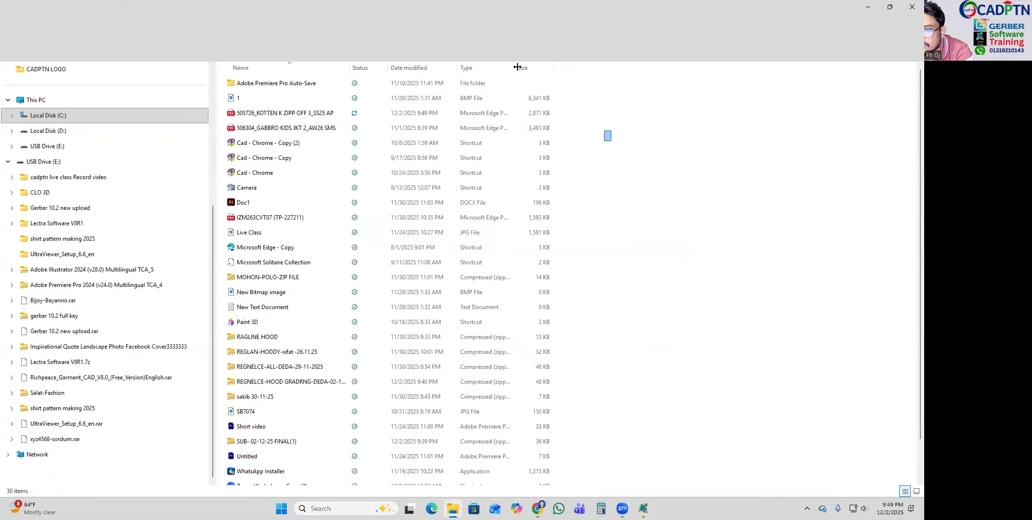
{"action": "left_click_drag", "start_coordinate": [507, 9], "coordinate": [507, 0]}
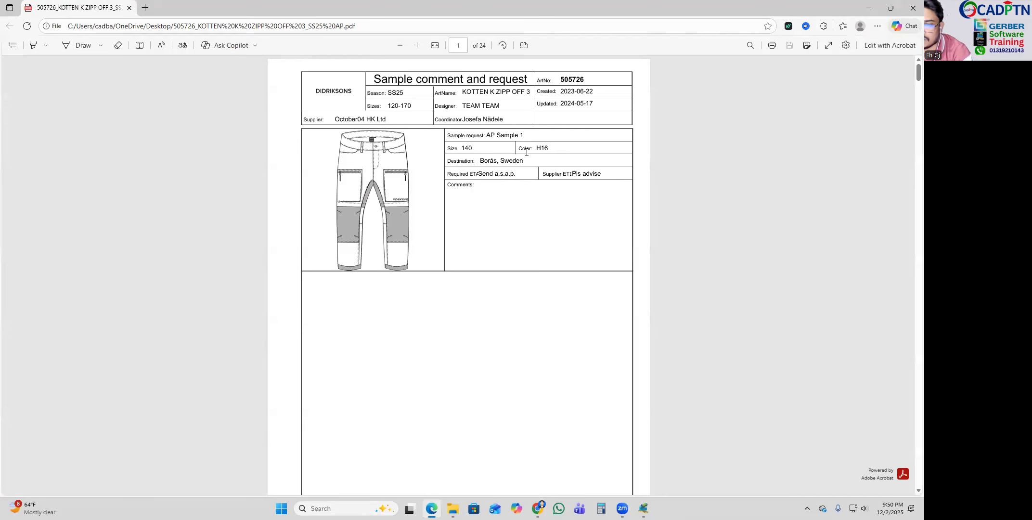
Step: Read through the PDF's sample comments, fitting notes and detailed checklist, and enlarge the pants sketch on page 1
{"action": "scroll", "coordinate": [532, 210], "scroll_direction": "down", "scroll_amount": 20}
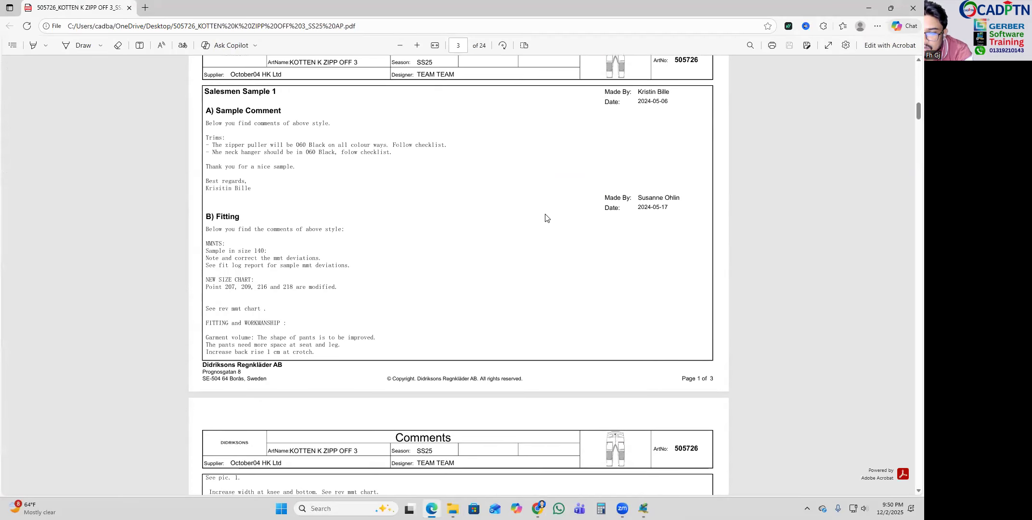
{"action": "scroll", "coordinate": [553, 223], "scroll_direction": "down", "scroll_amount": 5}
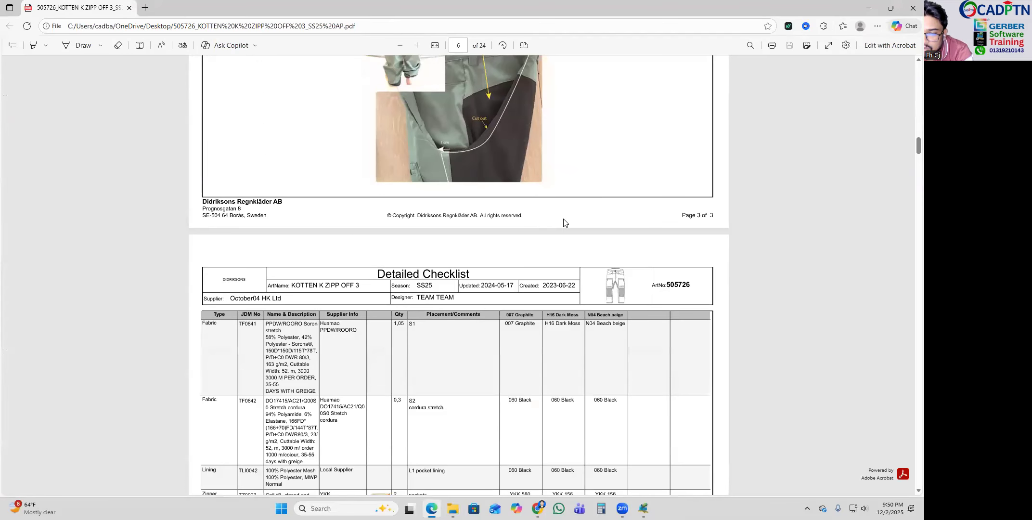
{"action": "scroll", "coordinate": [565, 222], "scroll_direction": "down", "scroll_amount": 10}
{"action": "scroll", "coordinate": [611, 222], "scroll_direction": "up", "scroll_amount": 20}
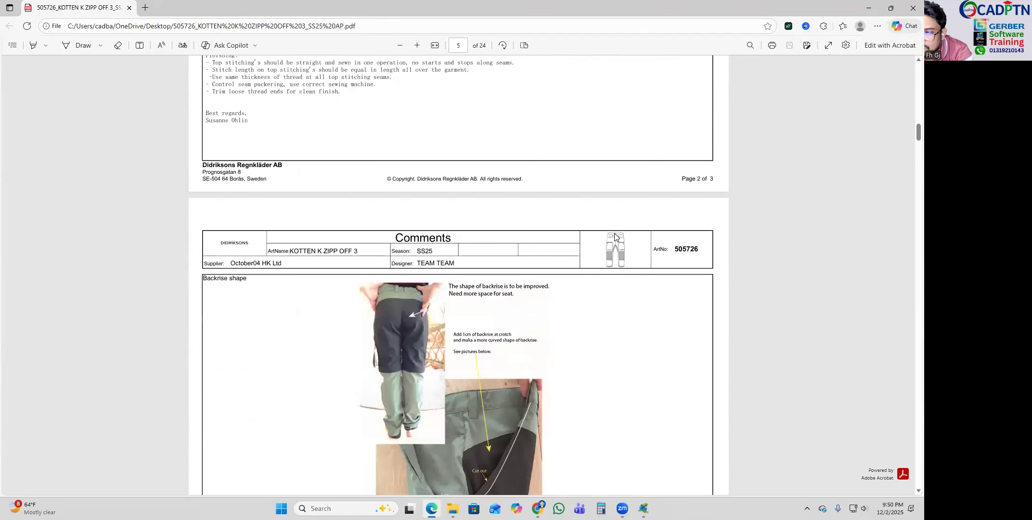
{"action": "scroll", "coordinate": [623, 231], "scroll_direction": "up", "scroll_amount": 5}
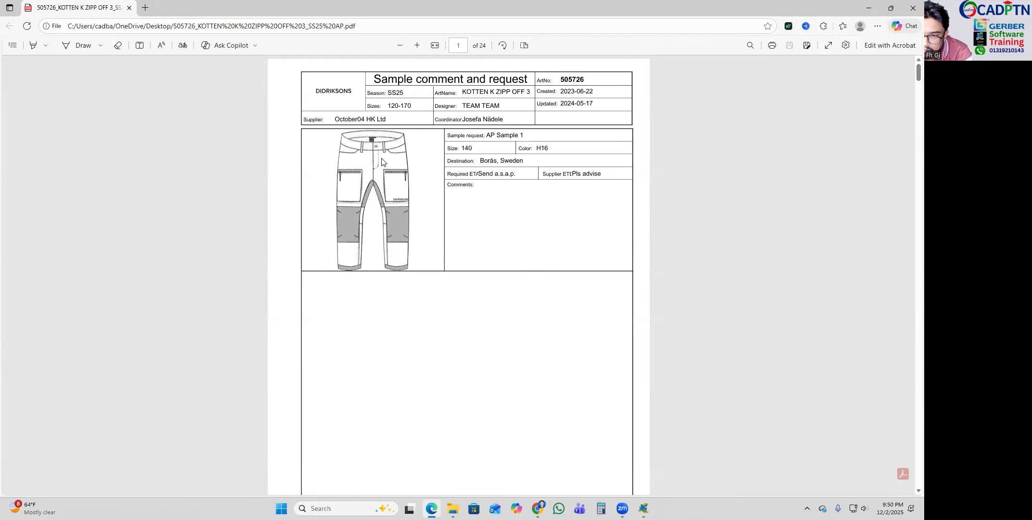
{"action": "scroll", "coordinate": [382, 162], "scroll_direction": "up", "scroll_amount": 5, "text": "ctrl"}
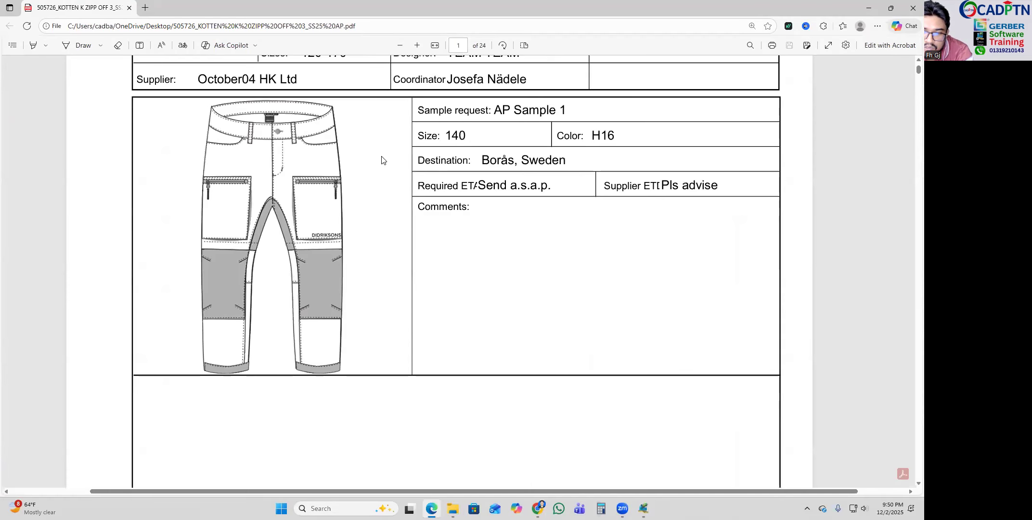
{"action": "scroll", "coordinate": [268, 339], "scroll_direction": "up", "scroll_amount": 1}
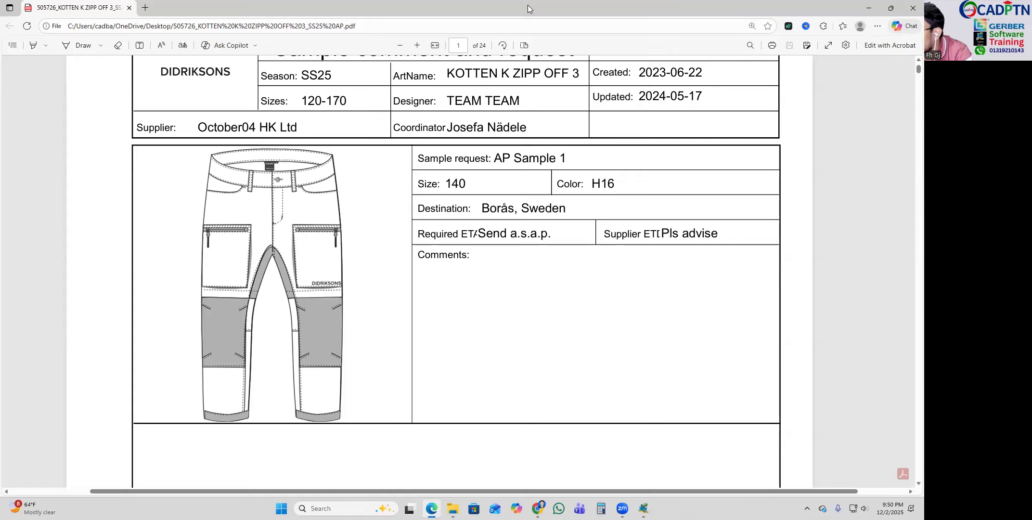
Step: Switch back to Pattern Design and review the raglan hoodie pieces and their nests in Work Area 1
{"action": "key", "text": "alt+Tab"}
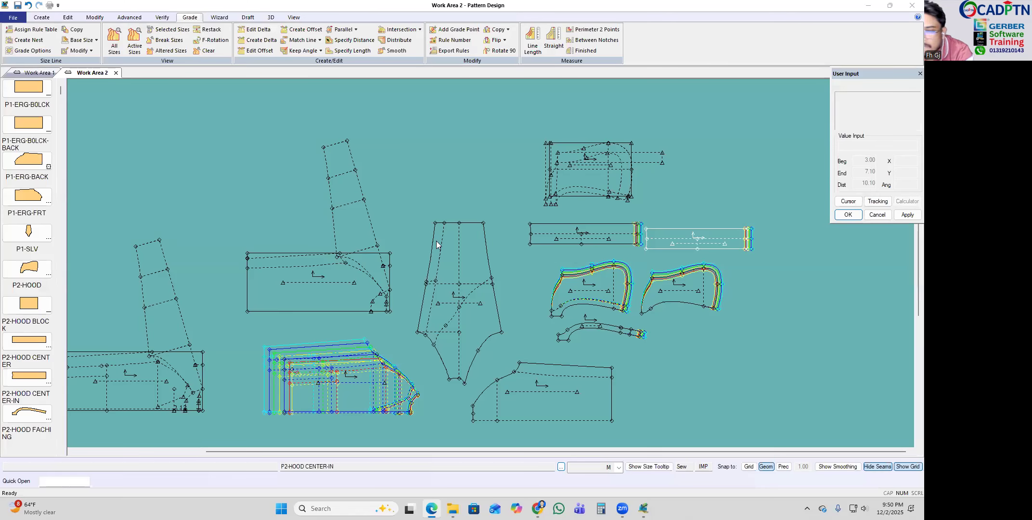
{"action": "scroll", "coordinate": [630, 161], "scroll_direction": "down", "scroll_amount": 2}
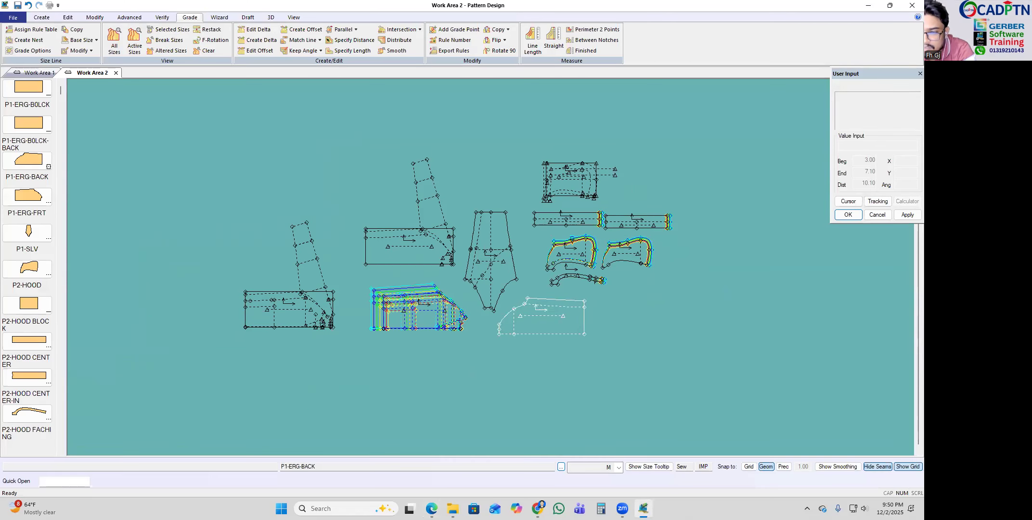
{"action": "scroll", "coordinate": [626, 276], "scroll_direction": "up", "scroll_amount": 1}
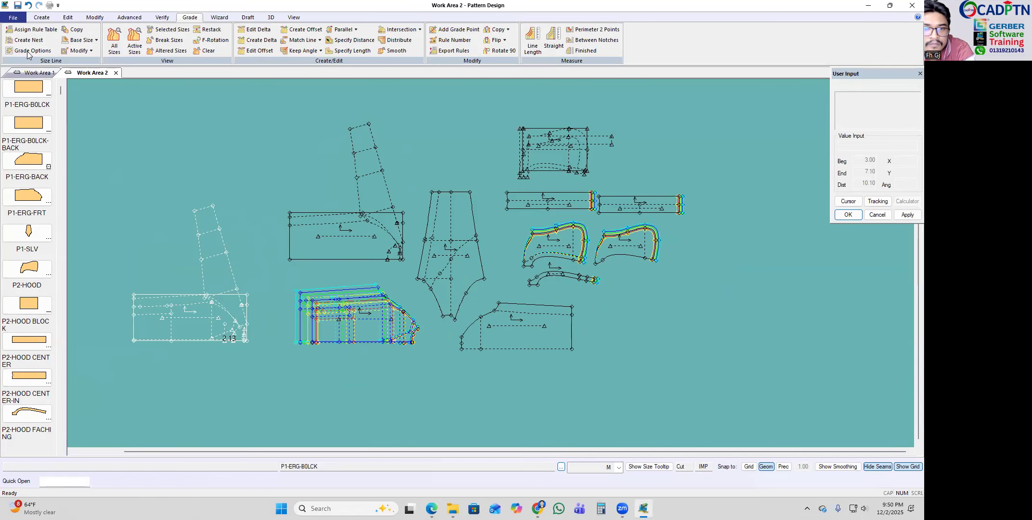
{"action": "left_click", "coordinate": [39, 73]}
{"action": "scroll", "coordinate": [556, 177], "scroll_direction": "down", "scroll_amount": 4}
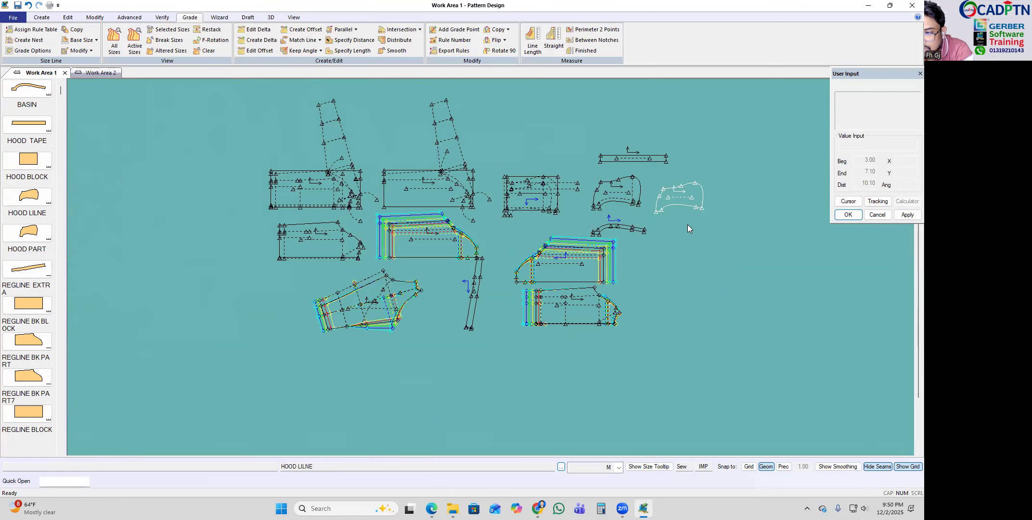
{"action": "scroll", "coordinate": [689, 224], "scroll_direction": "up", "scroll_amount": 2}
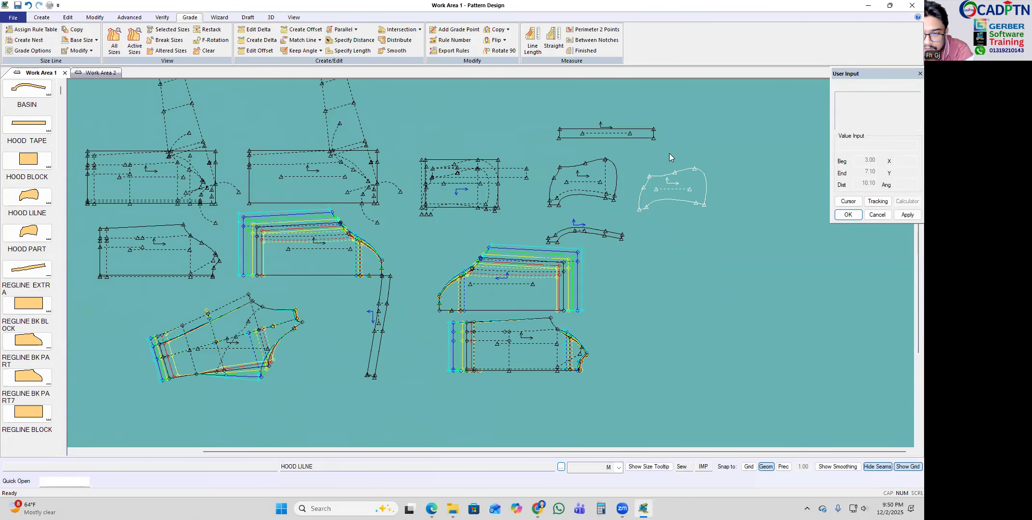
Step: Compare the raglan blocks, hood pieces and graded nests in Work Area 1 with the pieces in Work Area 2
{"action": "scroll", "coordinate": [669, 153], "scroll_direction": "up", "scroll_amount": 2}
{"action": "scroll", "coordinate": [215, 149], "scroll_direction": "up", "scroll_amount": 4}
{"action": "scroll", "coordinate": [164, 173], "scroll_direction": "up", "scroll_amount": 3}
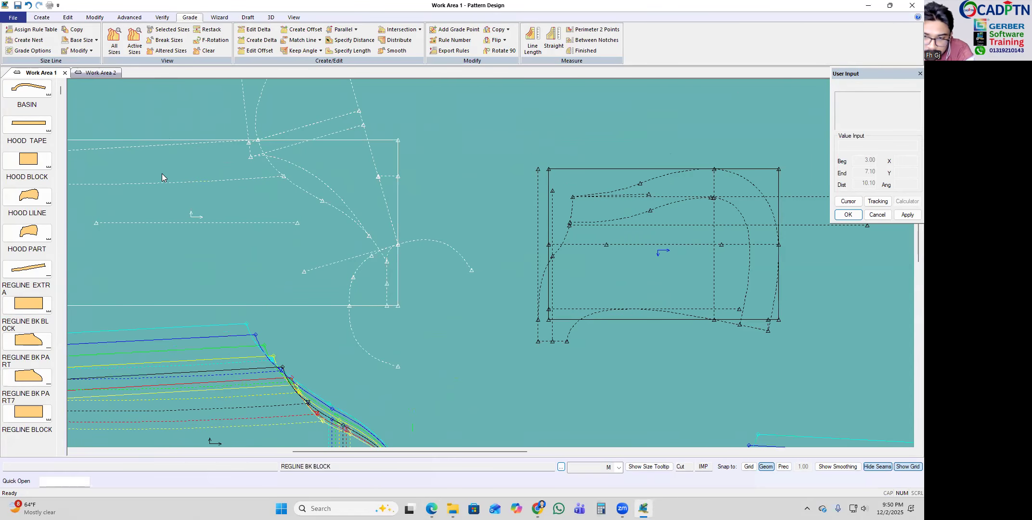
{"action": "scroll", "coordinate": [203, 173], "scroll_direction": "down", "scroll_amount": 8}
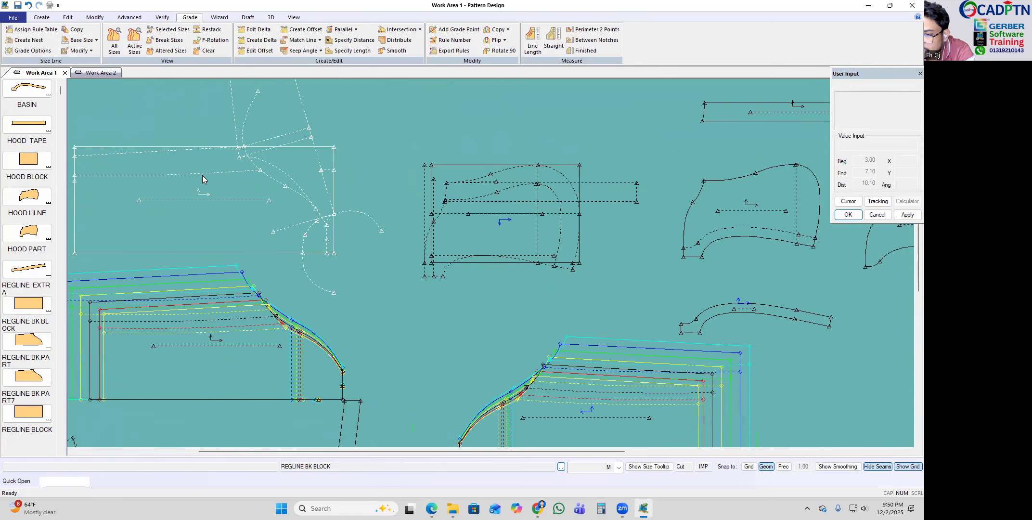
{"action": "scroll", "coordinate": [800, 250], "scroll_direction": "down", "scroll_amount": 1}
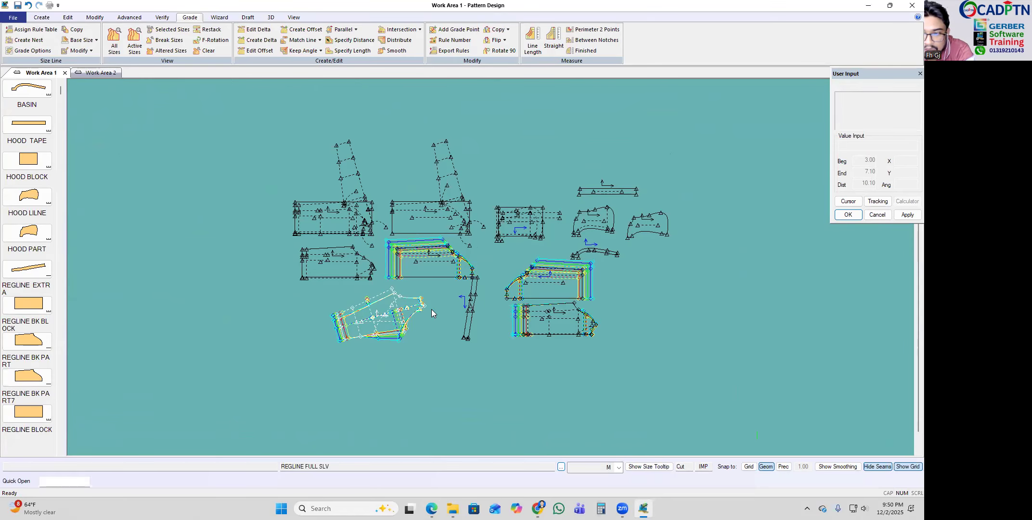
{"action": "scroll", "coordinate": [457, 309], "scroll_direction": "up", "scroll_amount": 1}
{"action": "scroll", "coordinate": [460, 305], "scroll_direction": "up", "scroll_amount": 1}
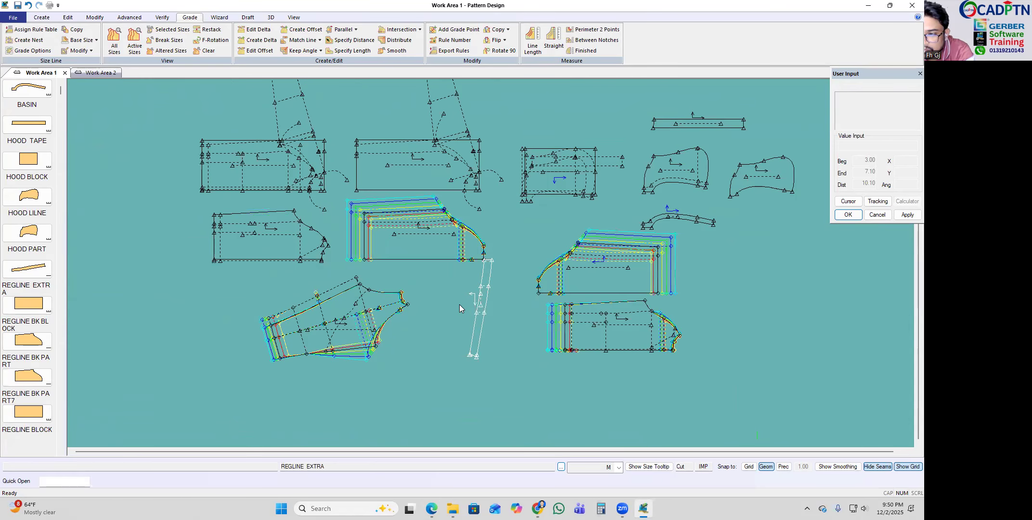
{"action": "left_click", "coordinate": [94, 73]}
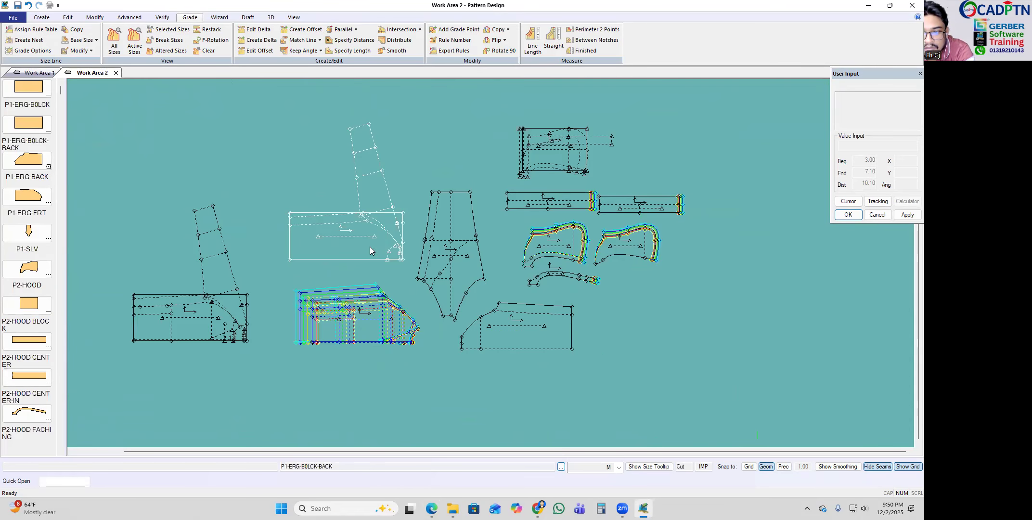
{"action": "left_click", "coordinate": [39, 73]}
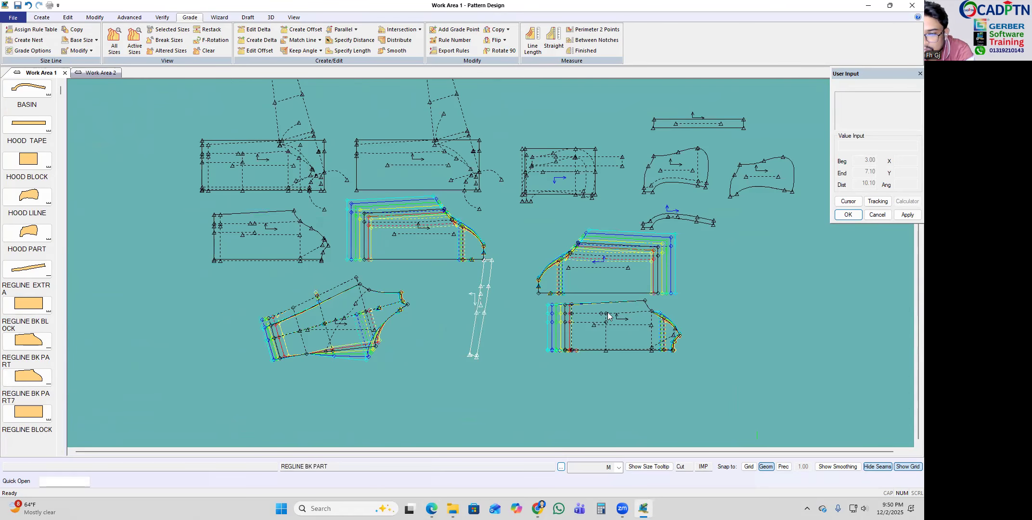
{"action": "scroll", "coordinate": [693, 330], "scroll_direction": "up", "scroll_amount": 3}
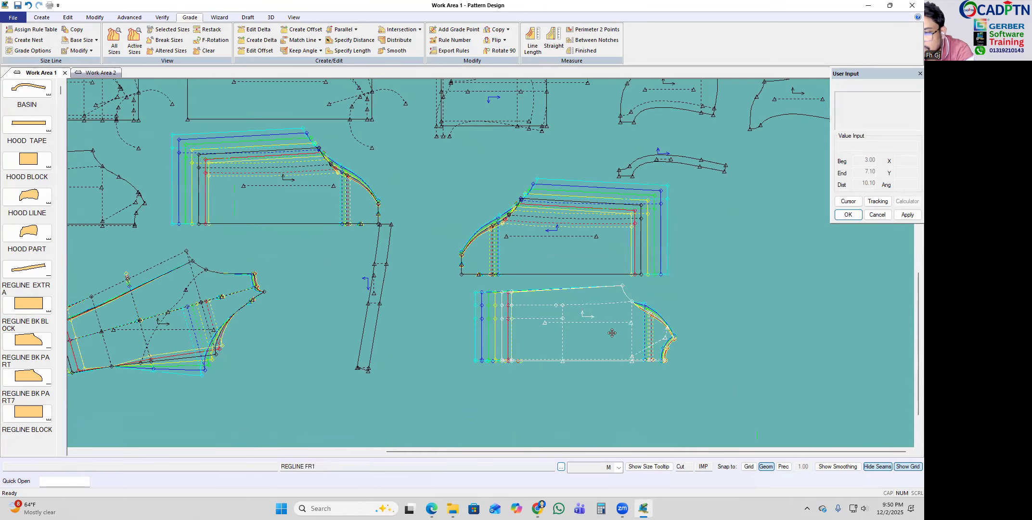
{"action": "scroll", "coordinate": [612, 333], "scroll_direction": "up", "scroll_amount": 1}
Step: Move the REGLINE EXTRA strip slightly away from the hem corner of the neighbouring graded back nest
{"action": "left_click", "coordinate": [360, 301]}
{"action": "left_click_drag", "start_coordinate": [359, 302], "coordinate": [368, 312]}
{"action": "left_click", "coordinate": [608, 254]}
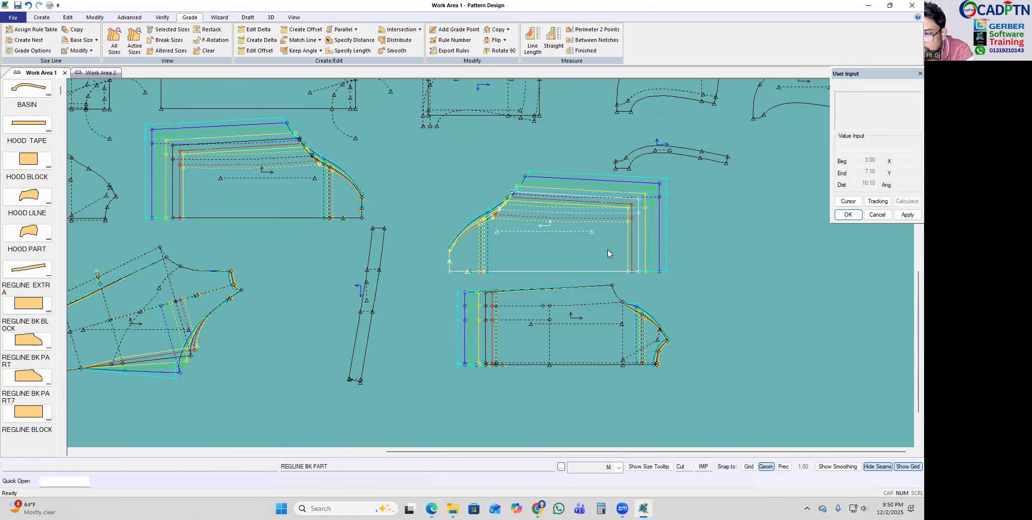
{"action": "scroll", "coordinate": [608, 254], "scroll_direction": "down", "scroll_amount": 4}
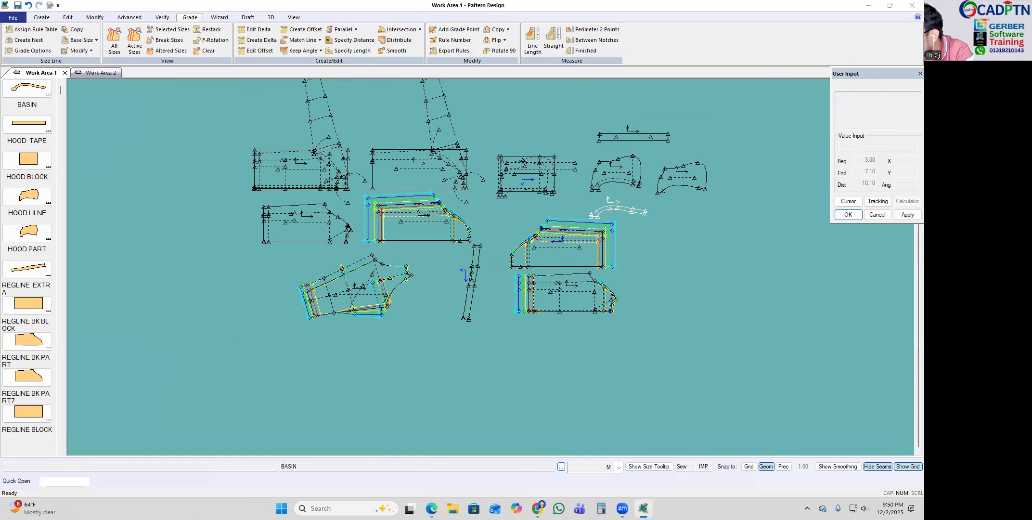
Step: Move the REGLINE FULL SLV nest slightly closer to the REGLINE EXTRA strip
{"action": "key", "text": "alt+Tab"}
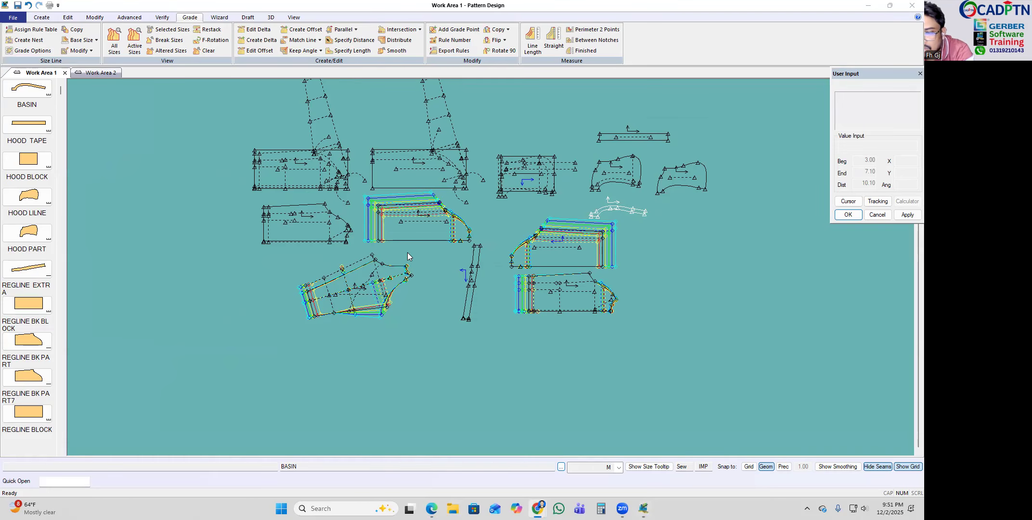
{"action": "scroll", "coordinate": [426, 257], "scroll_direction": "up", "scroll_amount": 3}
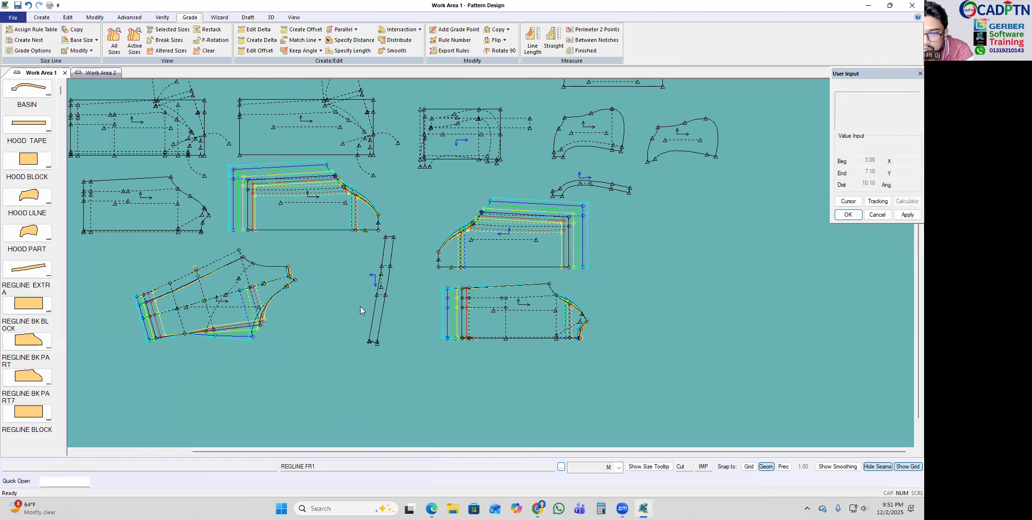
{"action": "scroll", "coordinate": [249, 325], "scroll_direction": "up", "scroll_amount": 2}
{"action": "key", "text": "r"}
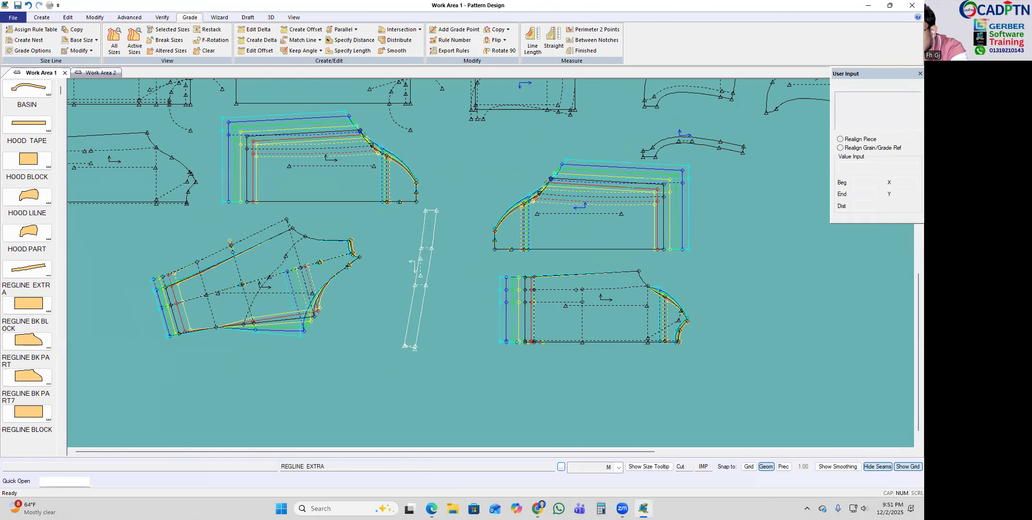
{"action": "right_click", "coordinate": [406, 233]}
{"action": "left_click", "coordinate": [253, 299]}
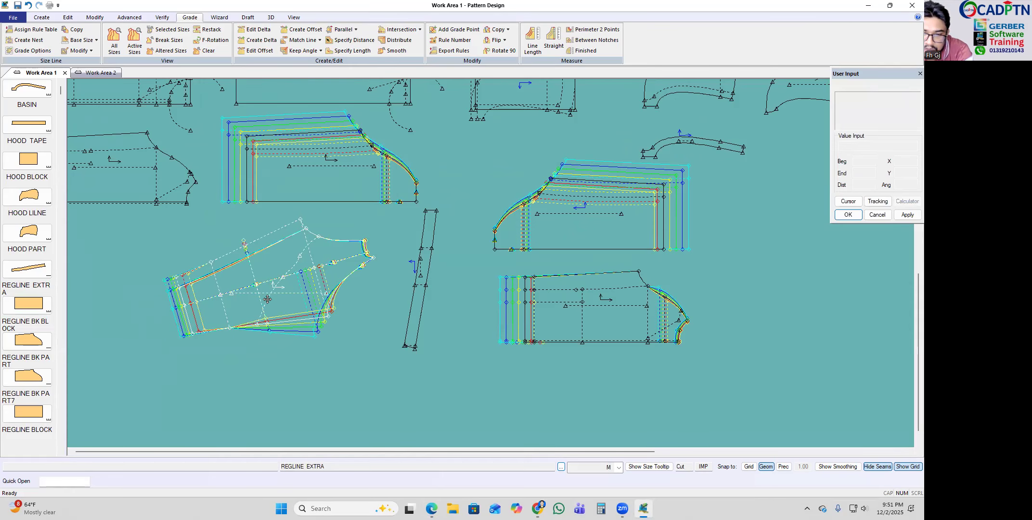
{"action": "left_click", "coordinate": [271, 299]}
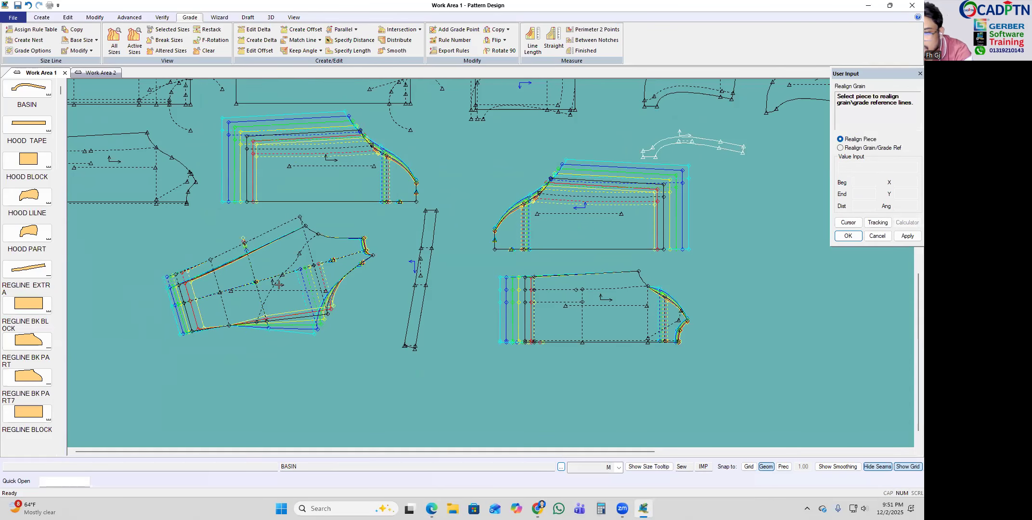
{"action": "right_click", "coordinate": [352, 225]}
{"action": "left_click", "coordinate": [384, 232]}
Step: Review the graded back, front and sleeve nests alongside the ungraded hood pieces and raglan blocks in Work Area 1
{"action": "scroll", "coordinate": [704, 216], "scroll_direction": "up", "scroll_amount": 2}
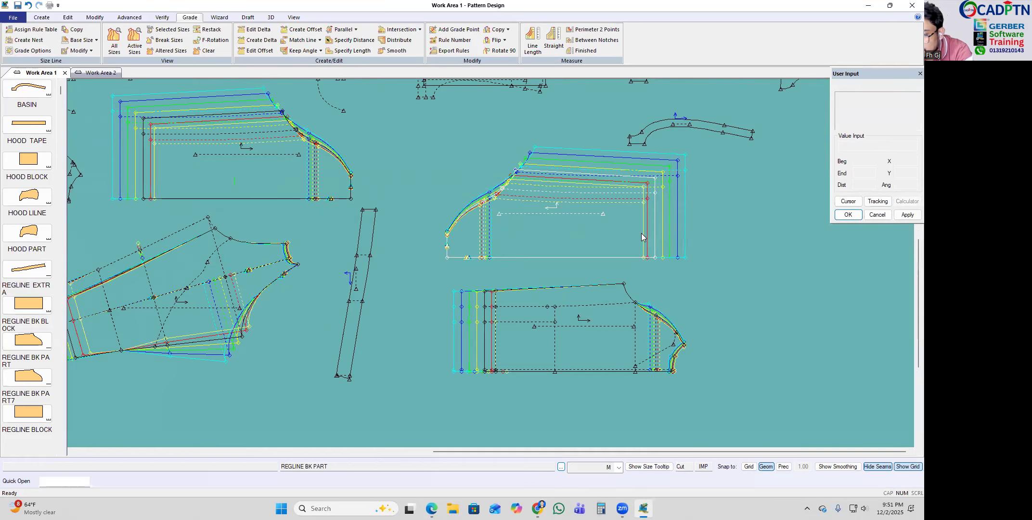
{"action": "scroll", "coordinate": [319, 284], "scroll_direction": "down", "scroll_amount": 1}
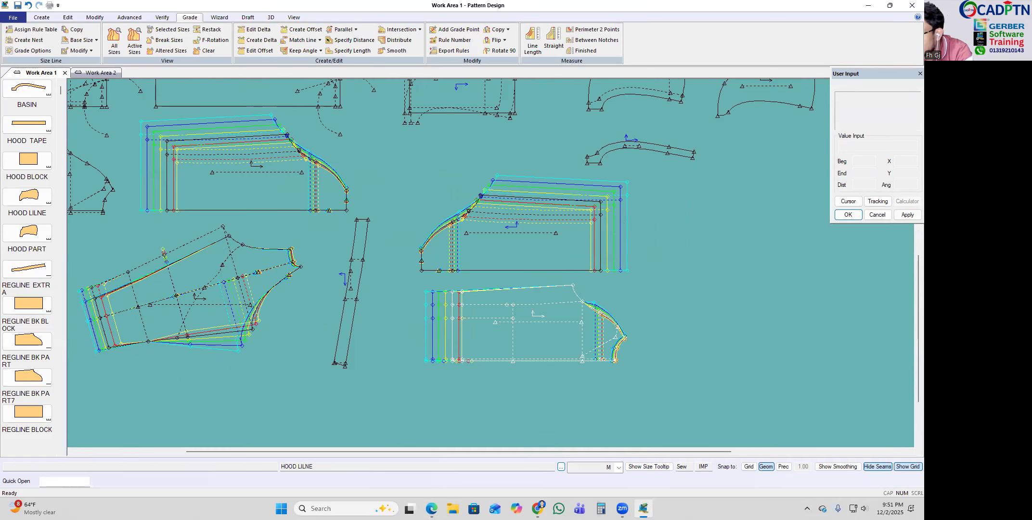
{"action": "key", "text": "alt+Tab"}
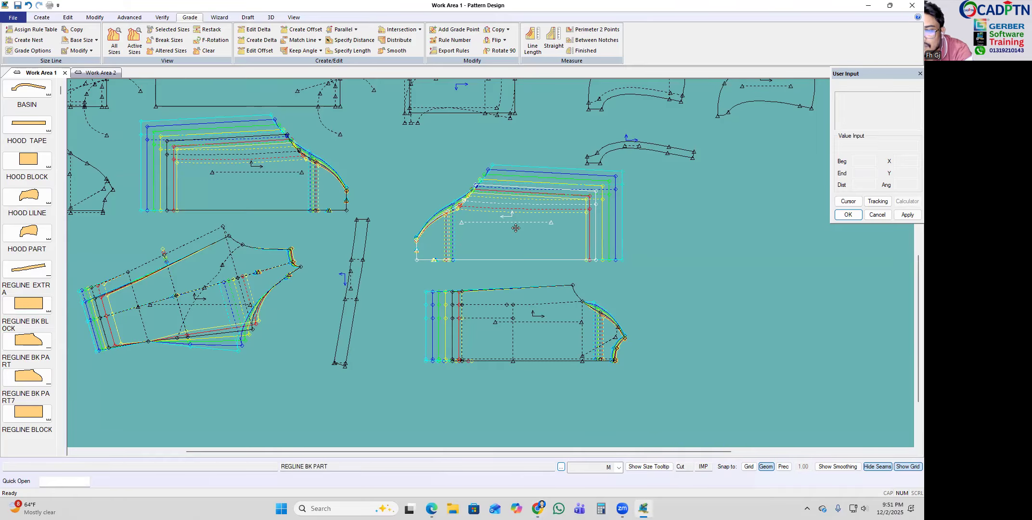
{"action": "scroll", "coordinate": [491, 279], "scroll_direction": "down", "scroll_amount": 1}
{"action": "scroll", "coordinate": [496, 280], "scroll_direction": "down", "scroll_amount": 5}
{"action": "scroll", "coordinate": [337, 181], "scroll_direction": "up", "scroll_amount": 4}
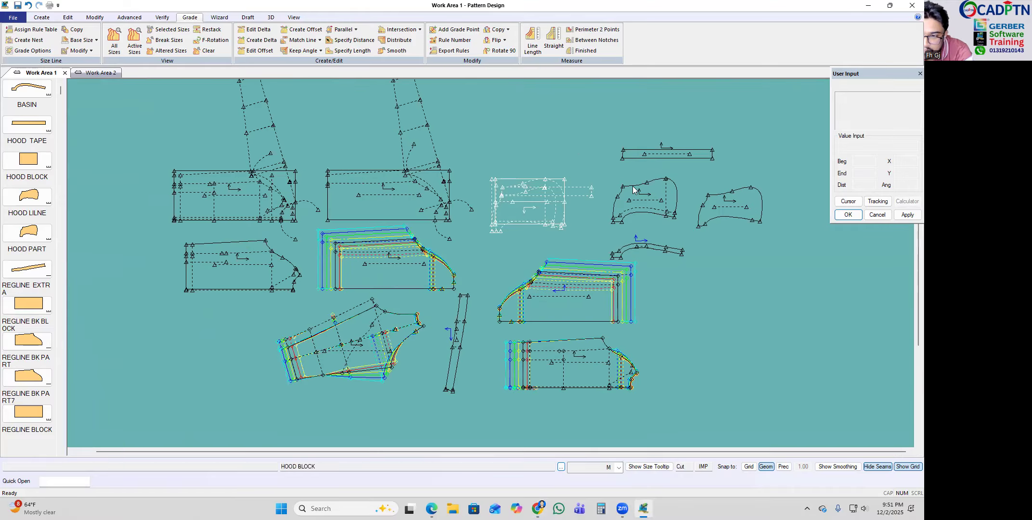
{"action": "scroll", "coordinate": [759, 209], "scroll_direction": "up", "scroll_amount": 2}
{"action": "scroll", "coordinate": [562, 140], "scroll_direction": "down", "scroll_amount": 3}
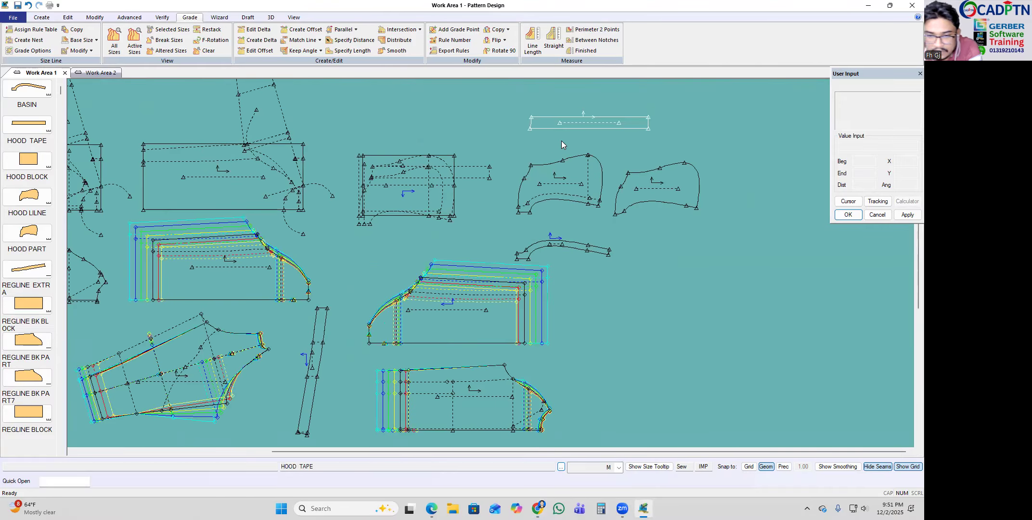
{"action": "scroll", "coordinate": [401, 344], "scroll_direction": "down", "scroll_amount": 2}
{"action": "scroll", "coordinate": [397, 354], "scroll_direction": "up", "scroll_amount": 1}
{"action": "scroll", "coordinate": [356, 284], "scroll_direction": "down", "scroll_amount": 1}
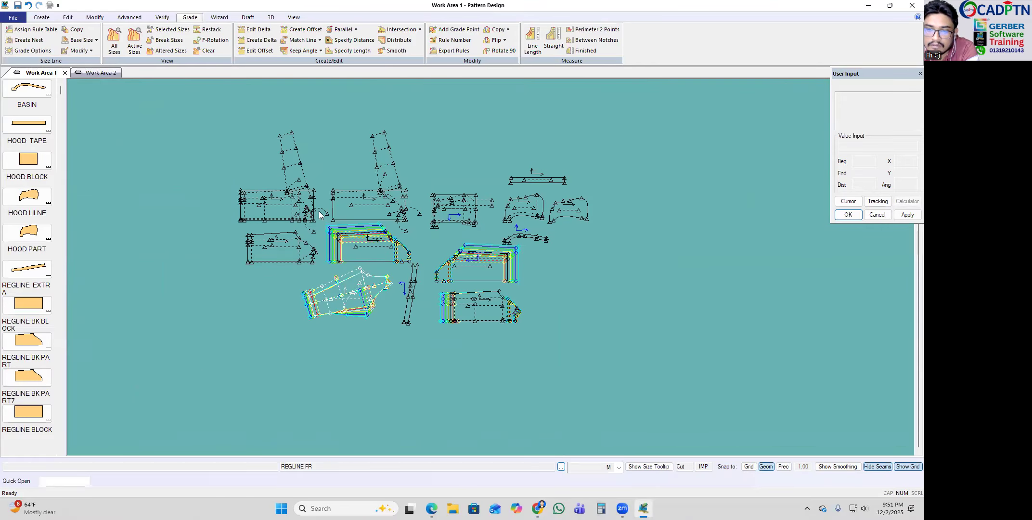
{"action": "scroll", "coordinate": [289, 187], "scroll_direction": "up", "scroll_amount": 3}
{"action": "scroll", "coordinate": [268, 164], "scroll_direction": "up", "scroll_amount": 2}
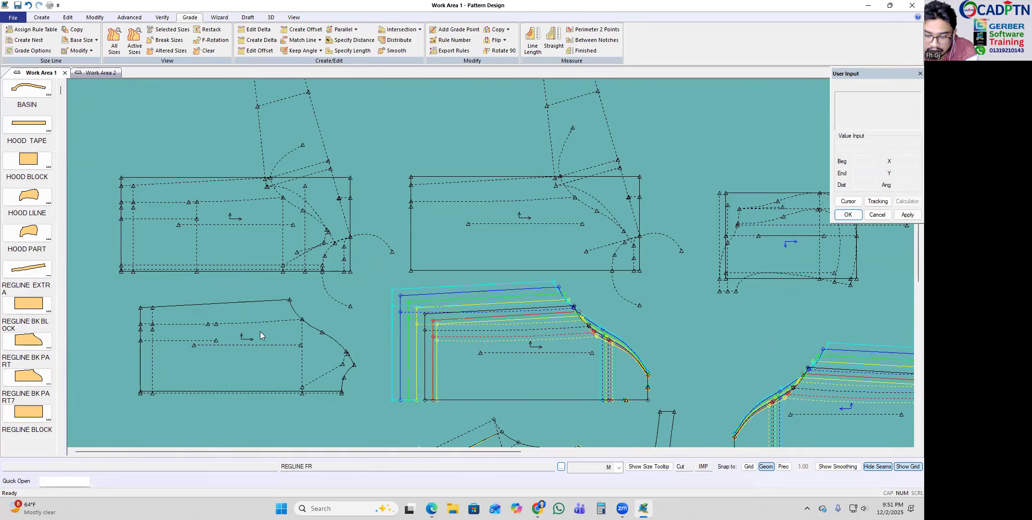
Step: Try Show Nest All on REGLINE FR, REGLINE BLOCK, REGLINE BK BLOCK and HOOD BLOCK
{"action": "scroll", "coordinate": [277, 333], "scroll_direction": "down", "scroll_amount": 1}
{"action": "key", "text": "n"}
{"action": "left_click", "coordinate": [277, 333]}
{"action": "left_click", "coordinate": [249, 270]}
{"action": "left_click", "coordinate": [465, 237]}
{"action": "right_click", "coordinate": [567, 199]}
{"action": "left_click", "coordinate": [604, 209]}
{"action": "left_click", "coordinate": [660, 234]}
{"action": "right_click", "coordinate": [701, 200]}
{"action": "scroll", "coordinate": [434, 183], "scroll_direction": "down", "scroll_amount": 3}
{"action": "scroll", "coordinate": [698, 152], "scroll_direction": "up", "scroll_amount": 4}
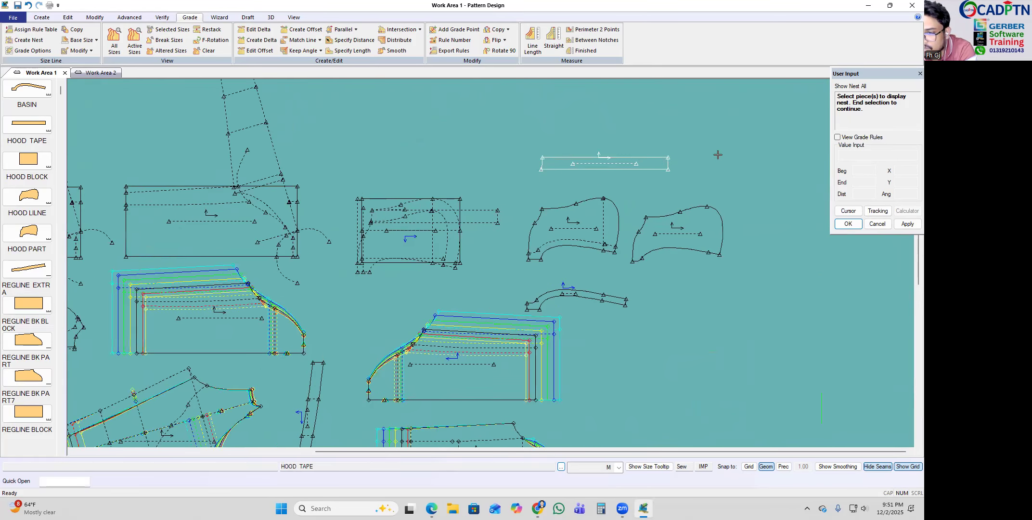
{"action": "right_click", "coordinate": [653, 204]}
{"action": "left_click", "coordinate": [675, 212]}
Step: Group HOOD PART, BASIN, HOOD LILNE and HOOD TAPE close together beside the HOOD BLOCK
{"action": "scroll", "coordinate": [707, 262], "scroll_direction": "up", "scroll_amount": 3}
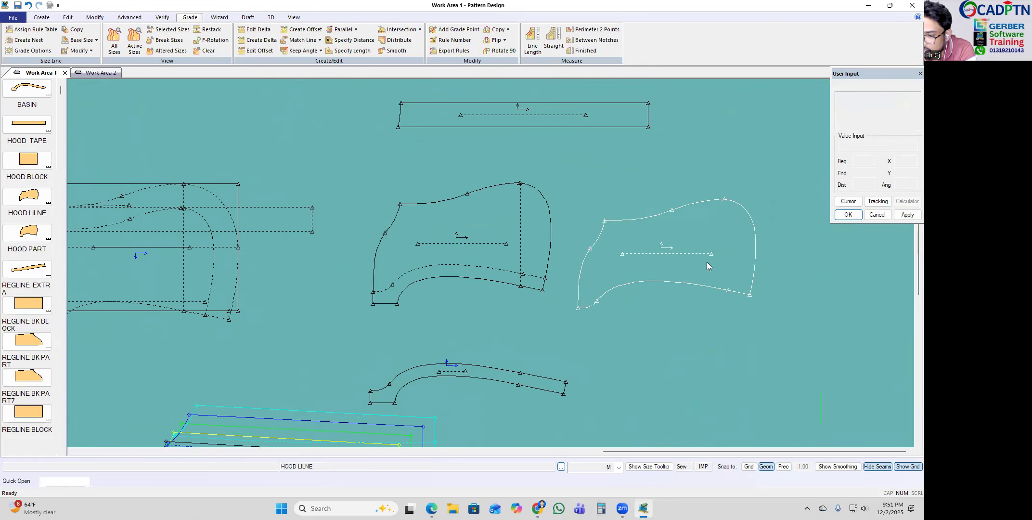
{"action": "left_click_drag", "start_coordinate": [404, 236], "coordinate": [393, 219]}
{"action": "left_click_drag", "start_coordinate": [340, 395], "coordinate": [299, 304]}
{"action": "left_click_drag", "start_coordinate": [675, 257], "coordinate": [610, 253]}
{"action": "scroll", "coordinate": [611, 257], "scroll_direction": "down", "scroll_amount": 2}
{"action": "scroll", "coordinate": [718, 233], "scroll_direction": "down", "scroll_amount": 3}
{"action": "scroll", "coordinate": [533, 150], "scroll_direction": "up", "scroll_amount": 2}
{"action": "left_click_drag", "start_coordinate": [534, 151], "coordinate": [538, 173]}
{"action": "scroll", "coordinate": [610, 189], "scroll_direction": "down", "scroll_amount": 3}
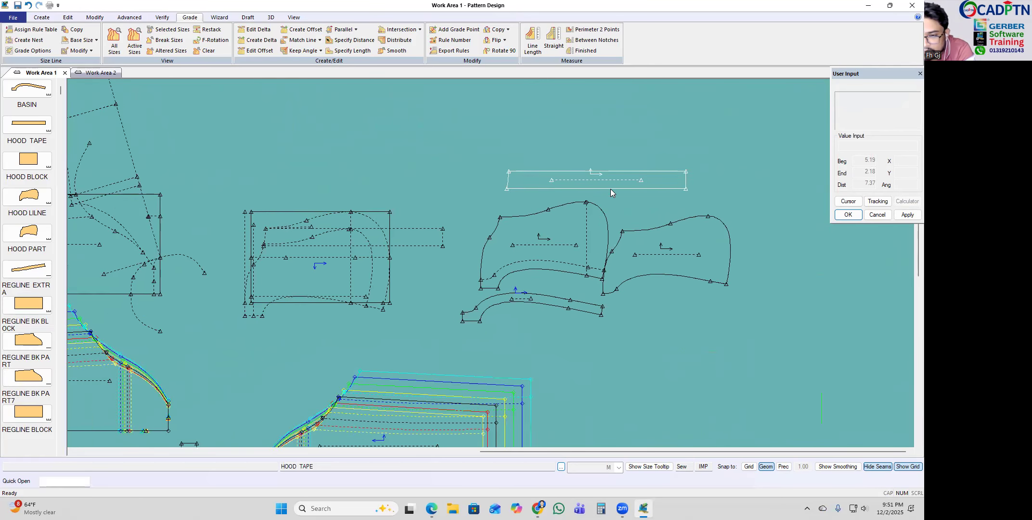
Step: Examine the construction lines of HOOD BLOCK and the neckline and raglan curves of REGLINE BK BLOCK
{"action": "scroll", "coordinate": [298, 241], "scroll_direction": "up", "scroll_amount": 3}
{"action": "scroll", "coordinate": [785, 240], "scroll_direction": "up", "scroll_amount": 2}
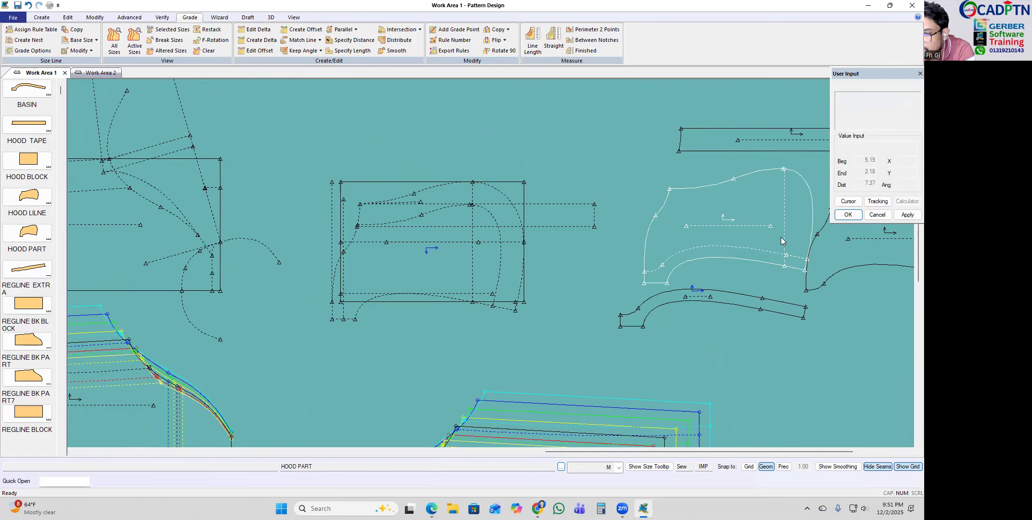
{"action": "scroll", "coordinate": [776, 237], "scroll_direction": "down", "scroll_amount": 2}
{"action": "scroll", "coordinate": [519, 258], "scroll_direction": "up", "scroll_amount": 3}
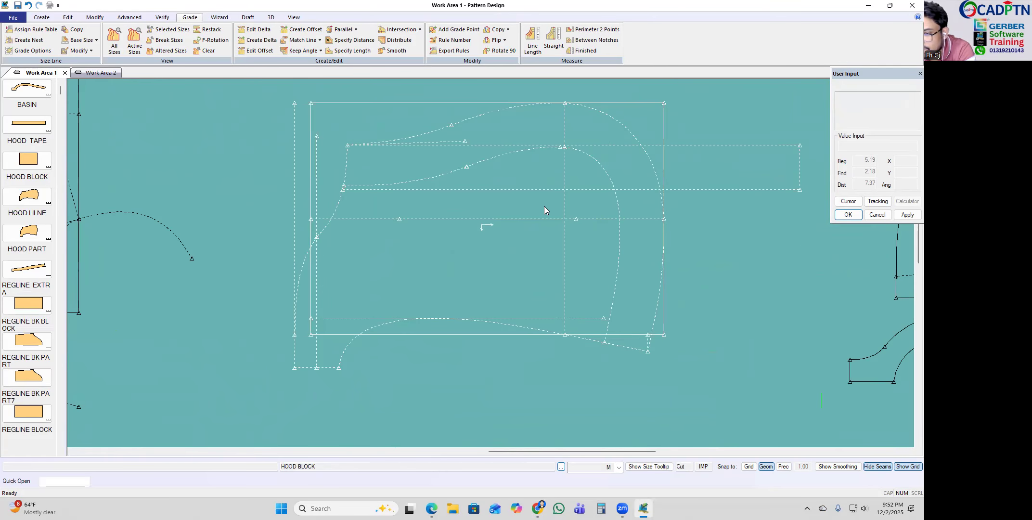
{"action": "scroll", "coordinate": [788, 262], "scroll_direction": "down", "scroll_amount": 3}
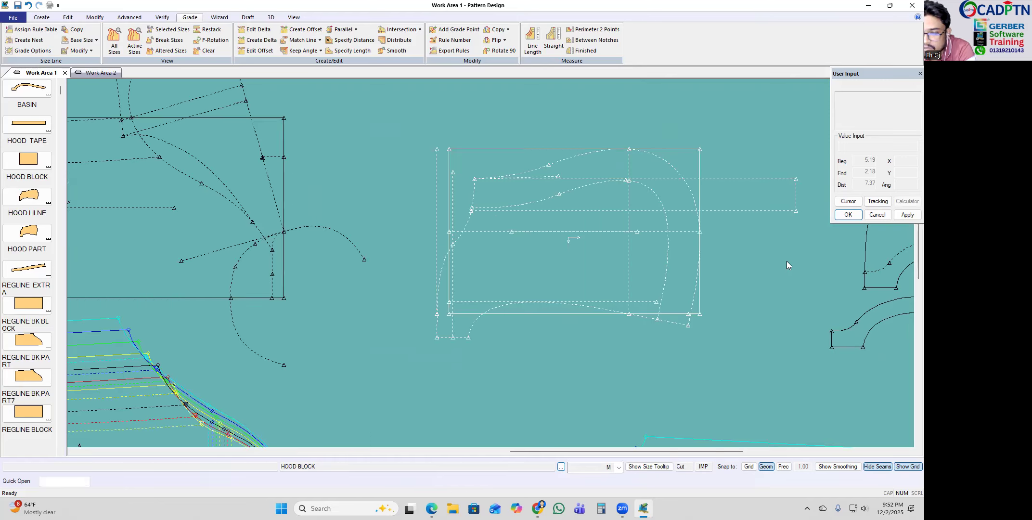
{"action": "scroll", "coordinate": [577, 289], "scroll_direction": "up", "scroll_amount": 5}
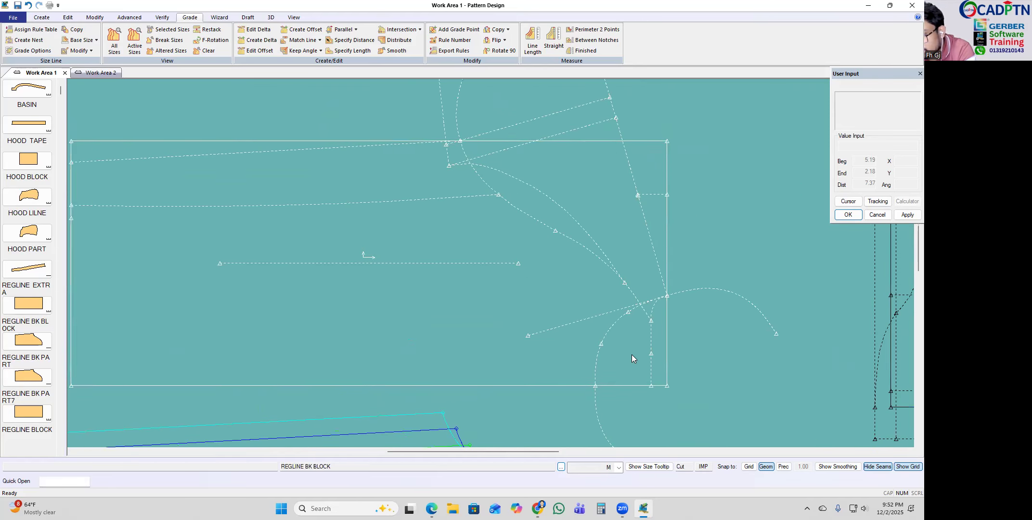
{"action": "scroll", "coordinate": [591, 255], "scroll_direction": "down", "scroll_amount": 4}
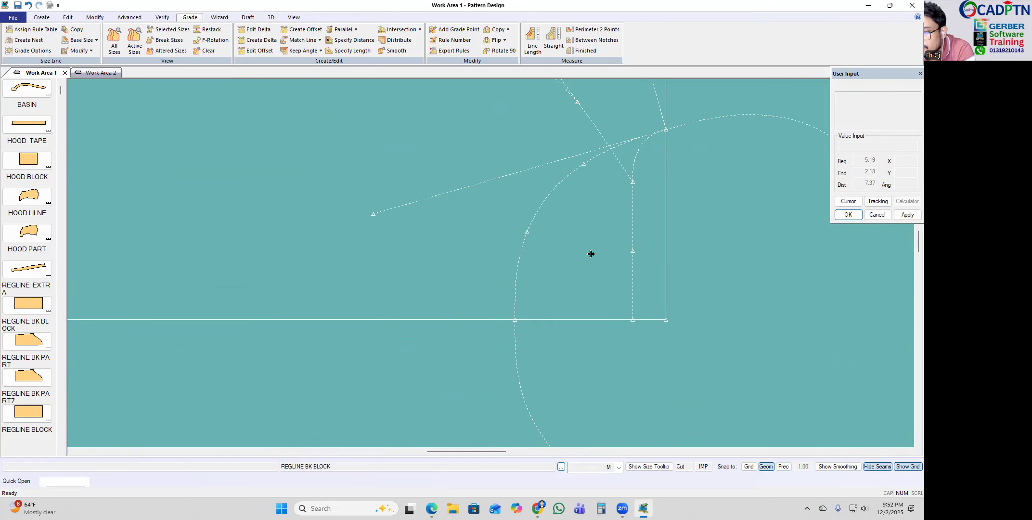
{"action": "scroll", "coordinate": [631, 228], "scroll_direction": "down", "scroll_amount": 3}
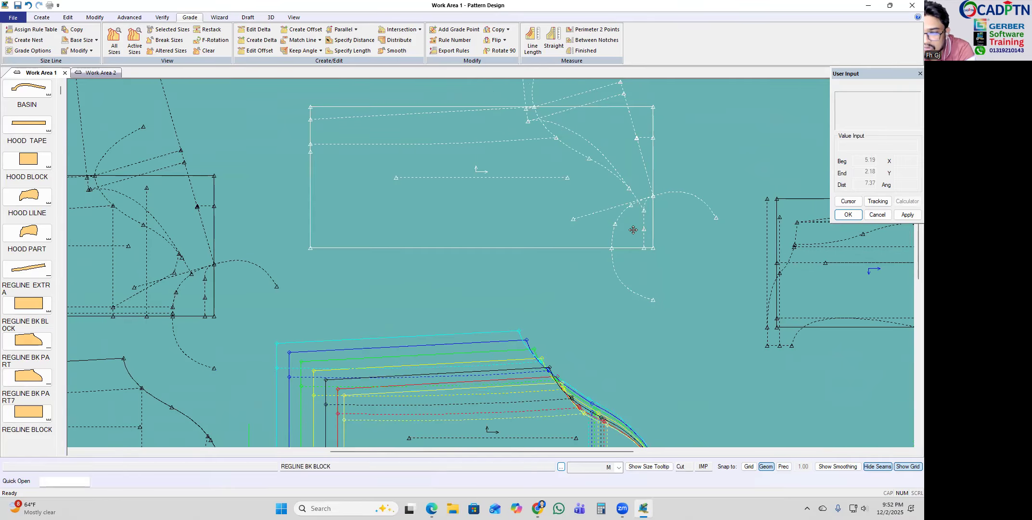
{"action": "scroll", "coordinate": [633, 229], "scroll_direction": "down", "scroll_amount": 5}
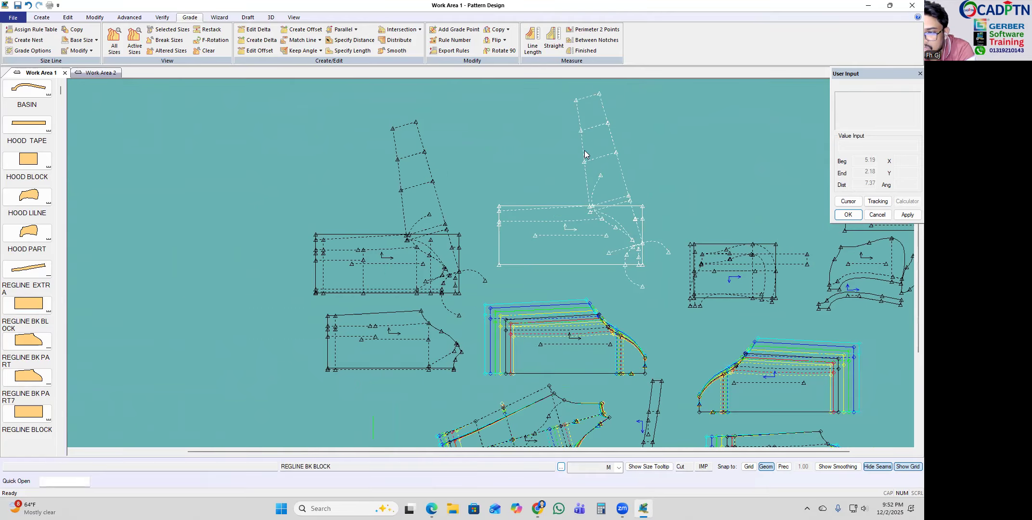
Step: Inspect REGLINE BLOCK and the REGLINE FR outline, and check the raglan and neckline grading on the REGLINE FR1 nest
{"action": "scroll", "coordinate": [447, 151], "scroll_direction": "up", "scroll_amount": 8}
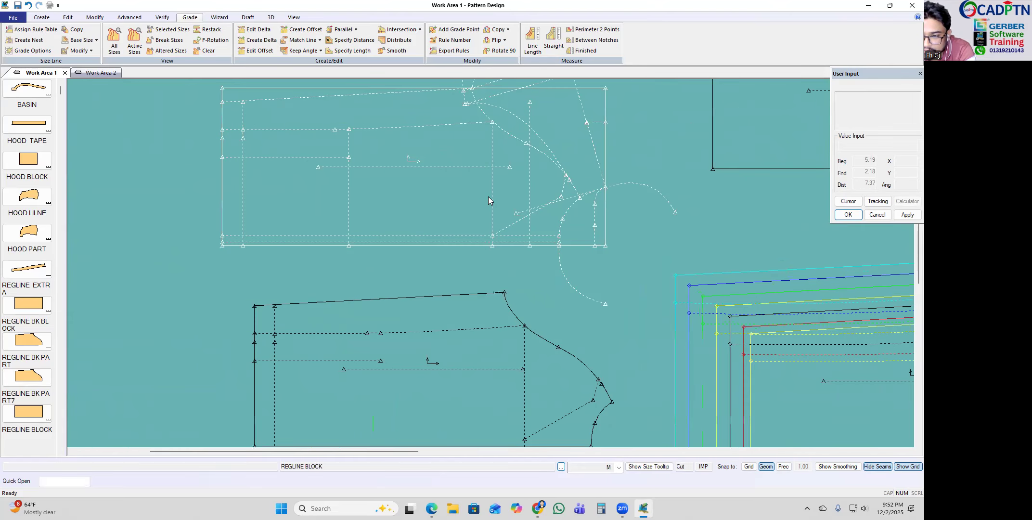
{"action": "scroll", "coordinate": [514, 326], "scroll_direction": "down", "scroll_amount": 5}
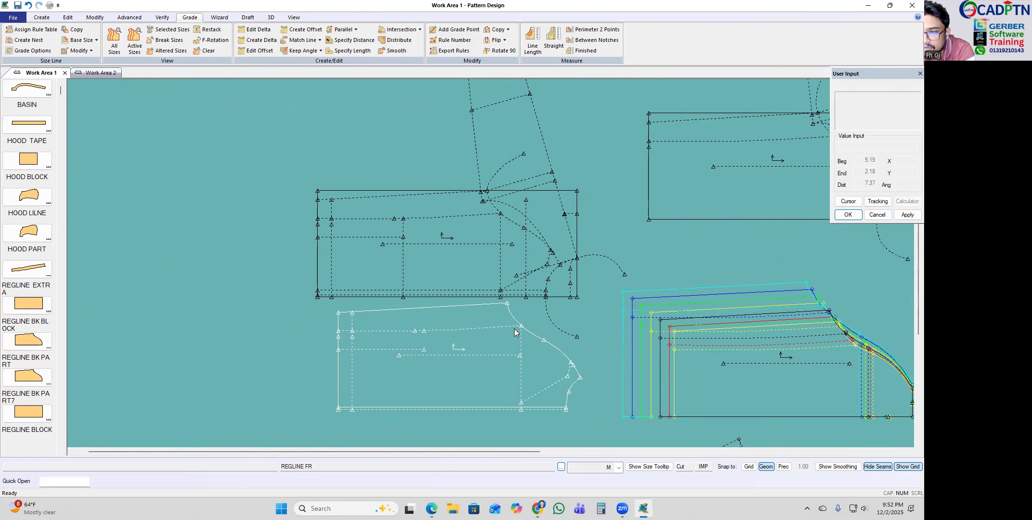
{"action": "scroll", "coordinate": [328, 208], "scroll_direction": "down", "scroll_amount": 3}
{"action": "scroll", "coordinate": [538, 306], "scroll_direction": "up", "scroll_amount": 4}
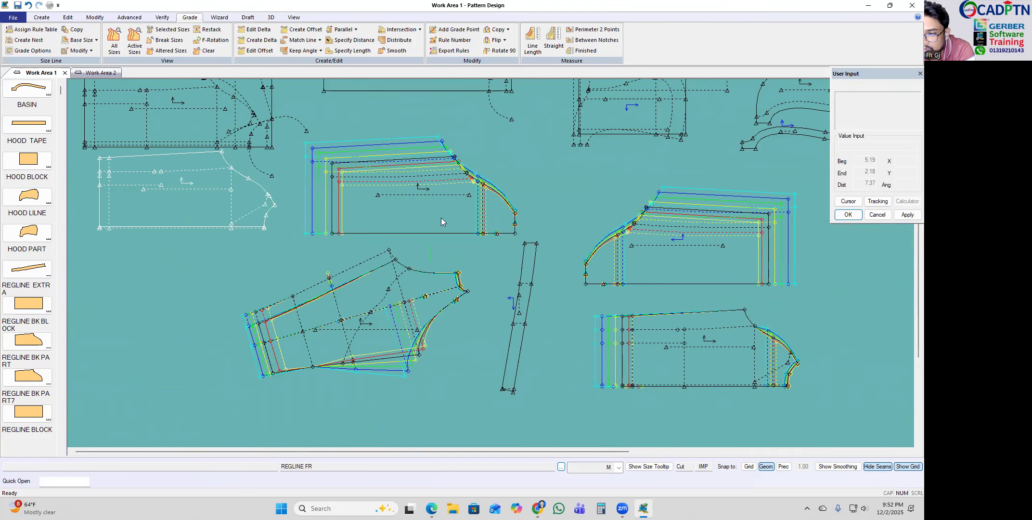
{"action": "scroll", "coordinate": [582, 292], "scroll_direction": "up", "scroll_amount": 2}
{"action": "scroll", "coordinate": [533, 348], "scroll_direction": "up", "scroll_amount": 4}
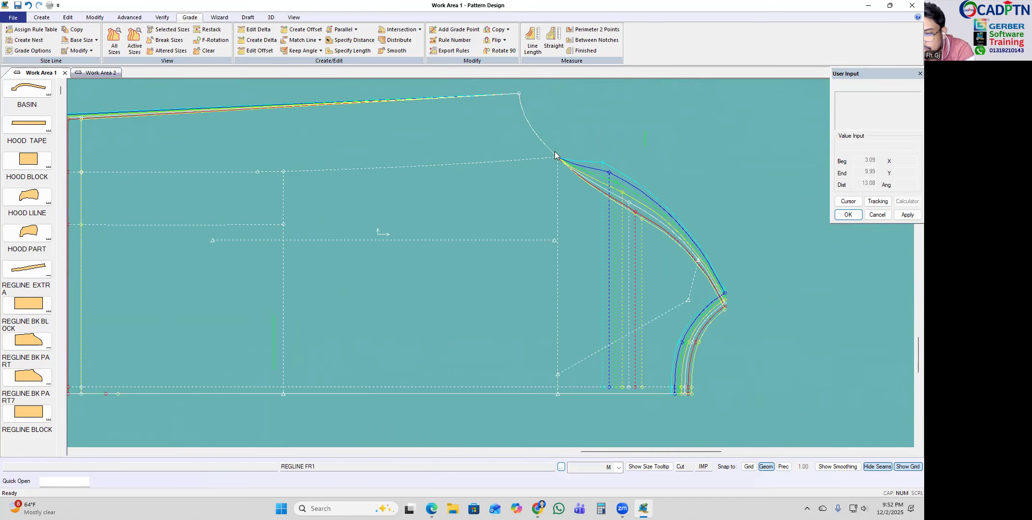
Step: Move the left-facing back nest aside and place the REGLINE BK PART7 nest directly above the REGLINE FR1 nest
{"action": "scroll", "coordinate": [555, 155], "scroll_direction": "down", "scroll_amount": 4}
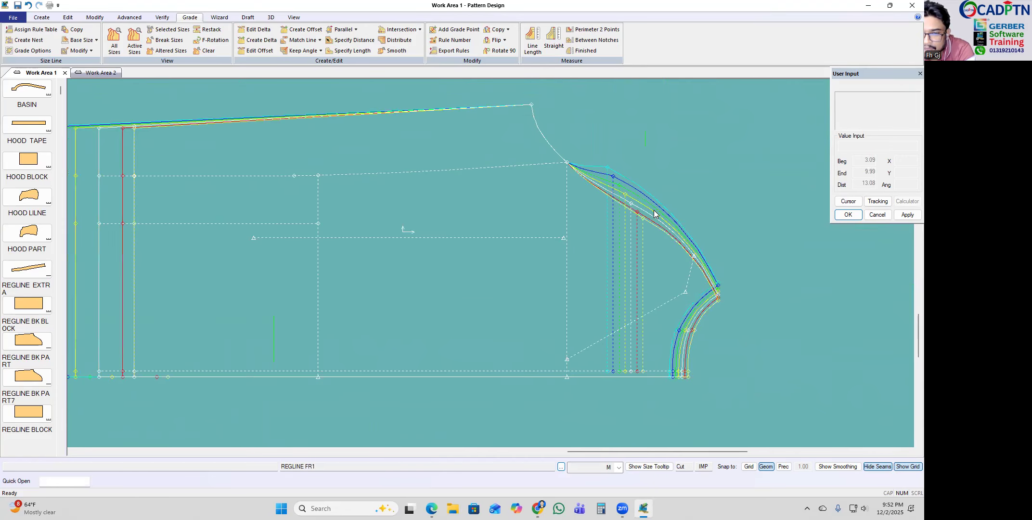
{"action": "scroll", "coordinate": [564, 320], "scroll_direction": "down", "scroll_amount": 3}
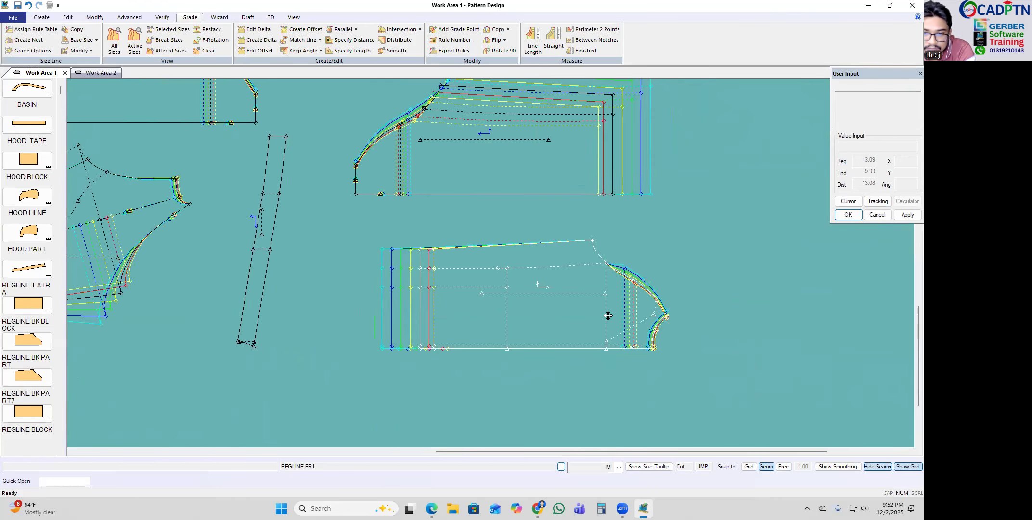
{"action": "left_click_drag", "start_coordinate": [567, 307], "coordinate": [567, 295]}
{"action": "scroll", "coordinate": [566, 294], "scroll_direction": "up", "scroll_amount": 2}
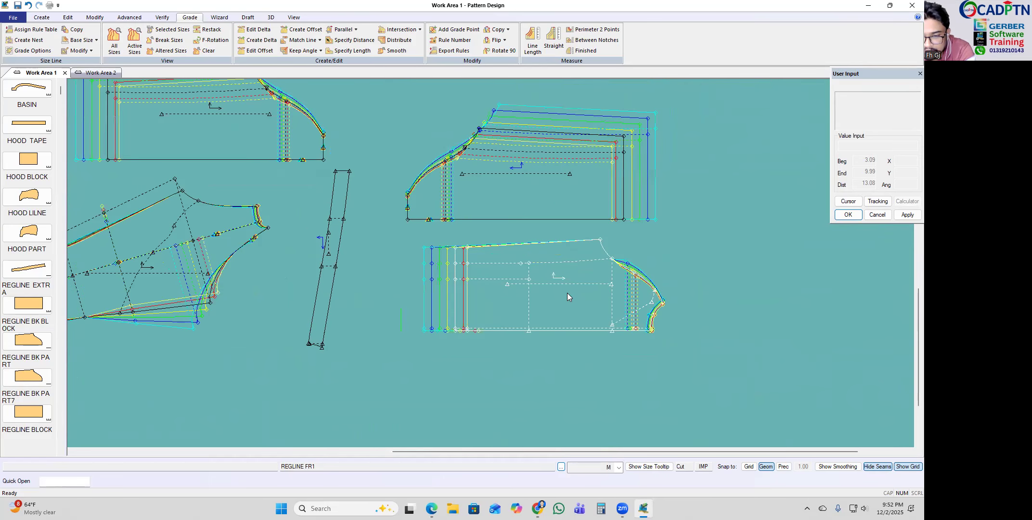
{"action": "left_click_drag", "start_coordinate": [564, 168], "coordinate": [234, 357]}
{"action": "left_click_drag", "start_coordinate": [291, 135], "coordinate": [567, 200]}
{"action": "scroll", "coordinate": [574, 199], "scroll_direction": "up", "scroll_amount": 2}
{"action": "scroll", "coordinate": [541, 279], "scroll_direction": "down", "scroll_amount": 1}
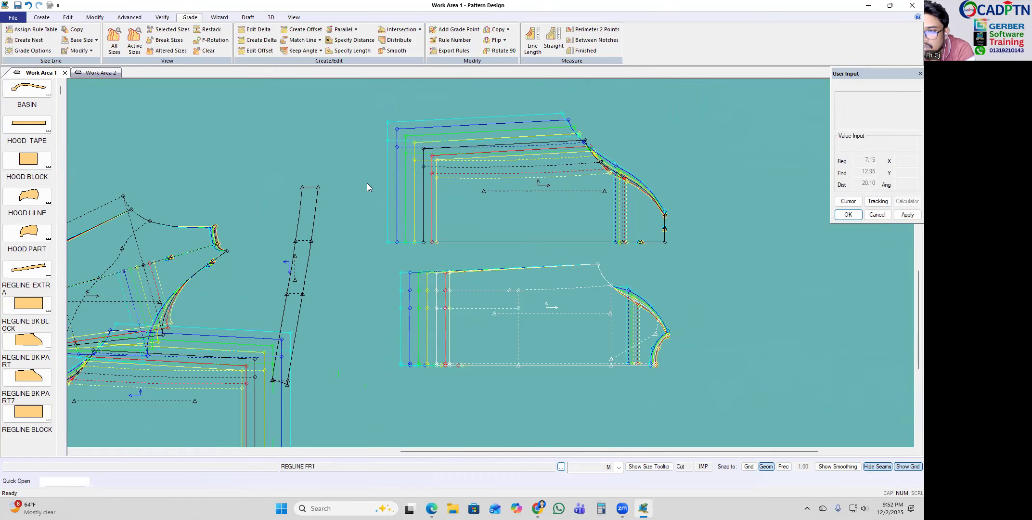
Step: Copy the nest rule from REGLINE BK PART7's side-seam hem corner to the matching corner of REGLINE FR1
{"action": "left_click", "coordinate": [501, 30]}
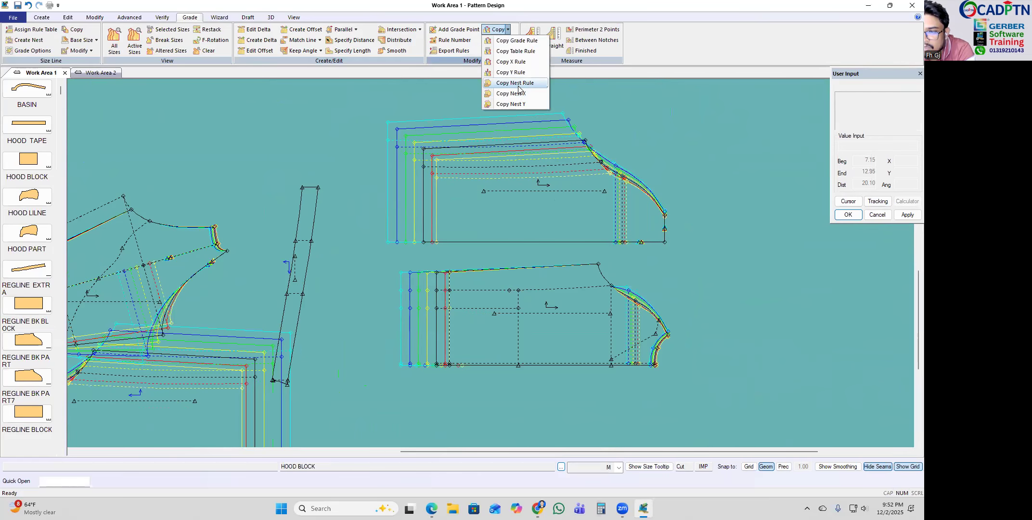
{"action": "left_click", "coordinate": [516, 91]}
{"action": "left_click", "coordinate": [424, 149]}
{"action": "scroll", "coordinate": [410, 270], "scroll_direction": "up", "scroll_amount": 4}
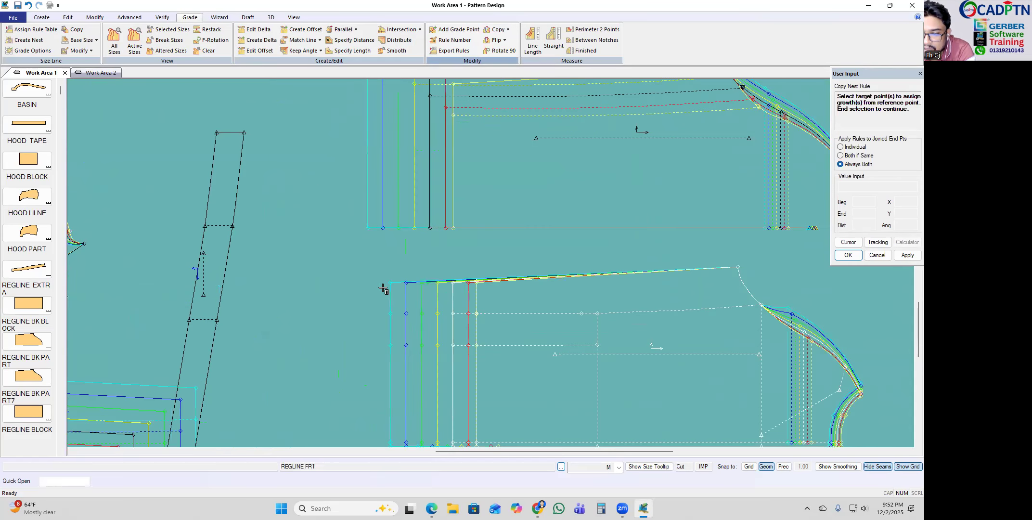
{"action": "left_click_drag", "start_coordinate": [473, 280], "coordinate": [475, 273]}
{"action": "right_click", "coordinate": [615, 233]}
{"action": "scroll", "coordinate": [395, 266], "scroll_direction": "down", "scroll_amount": 3}
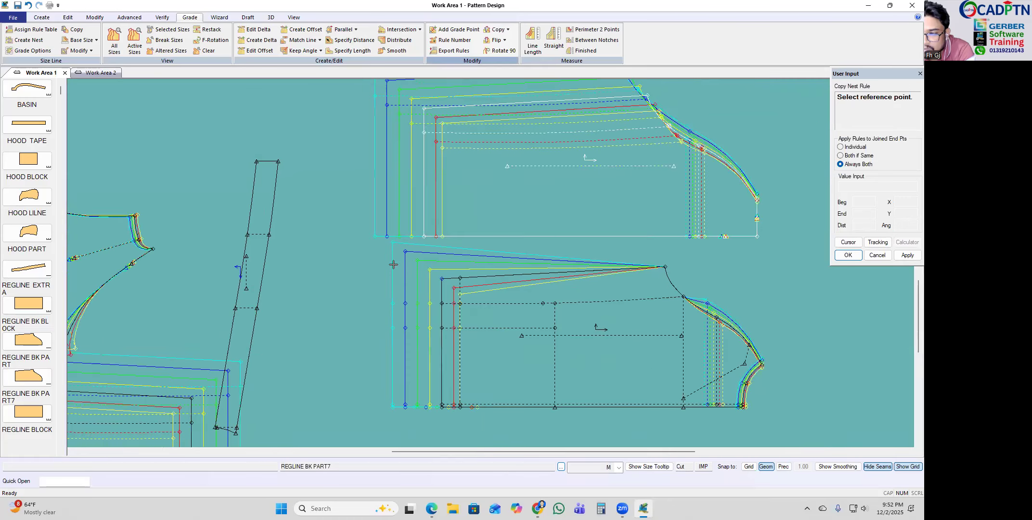
Step: Copy the nest rule from REGLINE BK PART7's underarm point to the underarm point of REGLINE FR1
{"action": "left_click", "coordinate": [595, 128]}
{"action": "scroll", "coordinate": [609, 245], "scroll_direction": "up", "scroll_amount": 6}
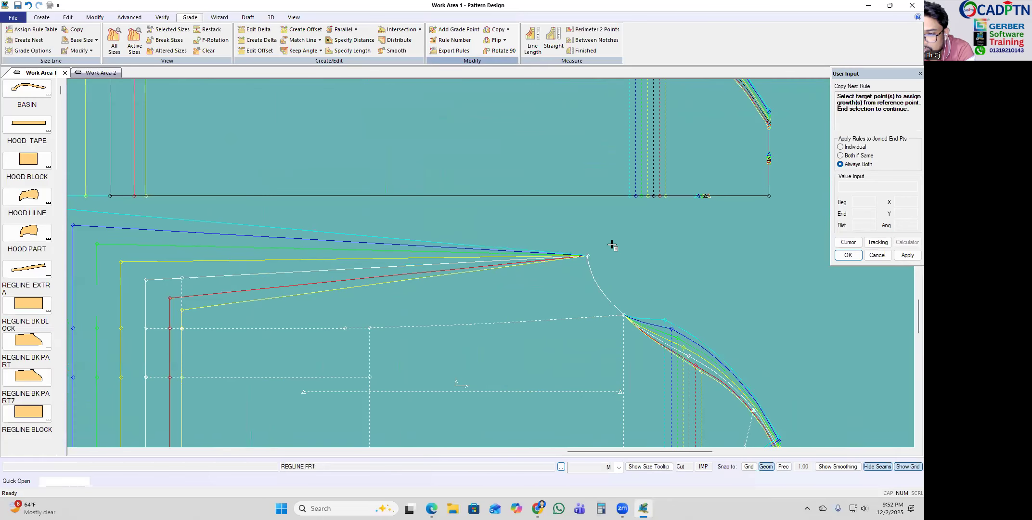
{"action": "left_click", "coordinate": [553, 259]}
{"action": "right_click", "coordinate": [657, 162]}
{"action": "scroll", "coordinate": [386, 126], "scroll_direction": "down", "scroll_amount": 3}
Step: Copy the nest rule to REGLINE FR1's raglan curve point where the dashed internal lines meet
{"action": "scroll", "coordinate": [530, 217], "scroll_direction": "up", "scroll_amount": 3}
{"action": "left_click", "coordinate": [544, 296]}
{"action": "scroll", "coordinate": [573, 221], "scroll_direction": "up", "scroll_amount": 5}
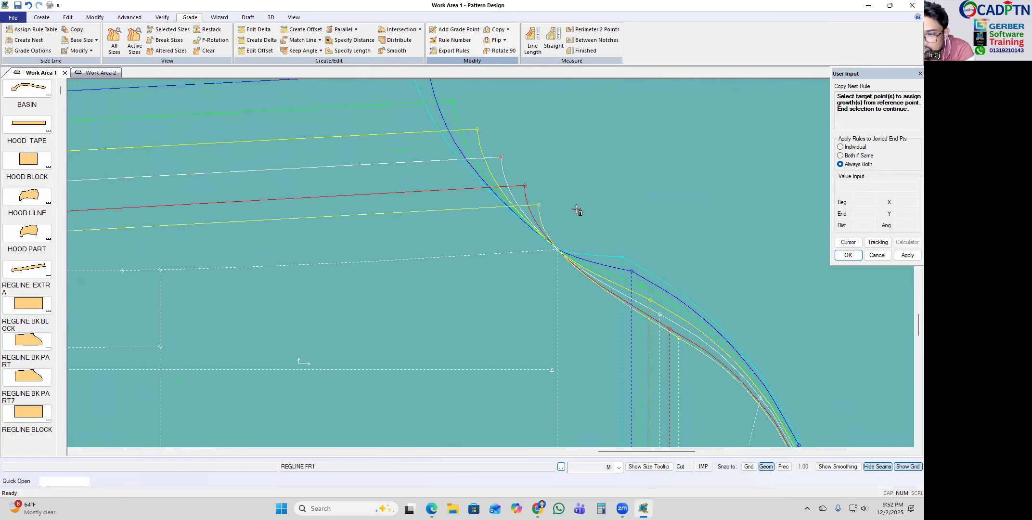
{"action": "left_click", "coordinate": [552, 296]}
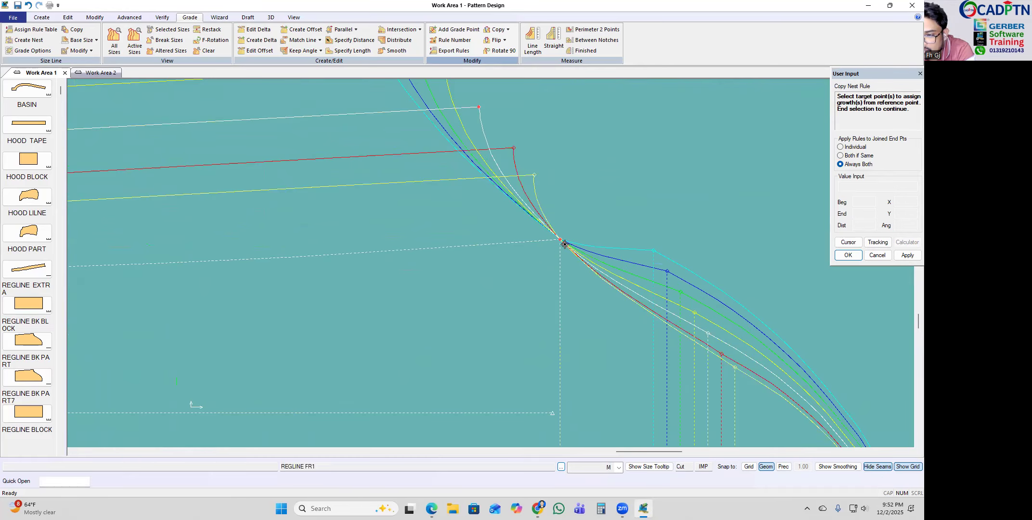
{"action": "left_click", "coordinate": [699, 147]}
{"action": "scroll", "coordinate": [638, 156], "scroll_direction": "down", "scroll_amount": 12}
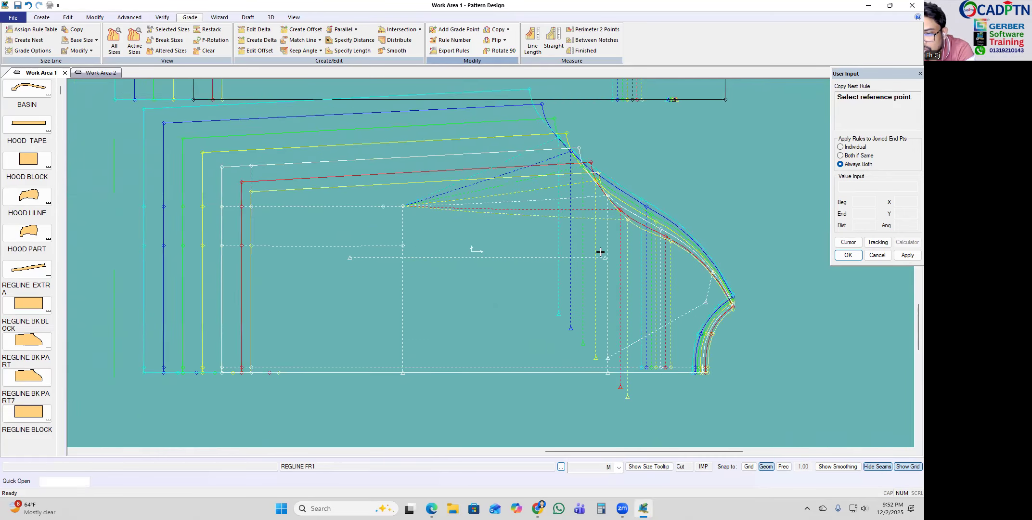
Step: Copy REGLINE FR1's side-seam hem corner nest rule to the upper lengthwise internal line near the hem
{"action": "left_click", "coordinate": [301, 183]}
{"action": "scroll", "coordinate": [322, 194], "scroll_direction": "up", "scroll_amount": 5}
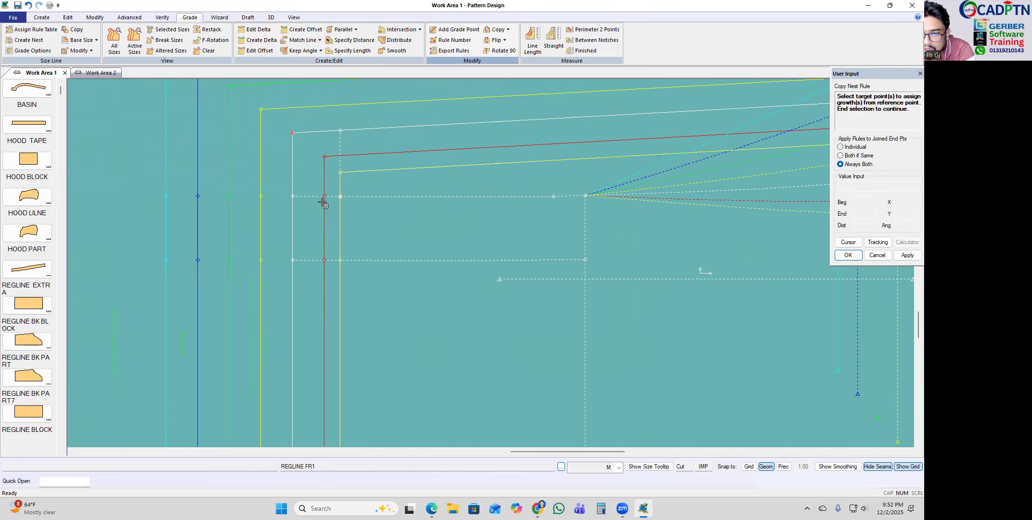
{"action": "right_click", "coordinate": [495, 158]}
{"action": "left_click", "coordinate": [494, 160]}
{"action": "scroll", "coordinate": [364, 168], "scroll_direction": "down", "scroll_amount": 4}
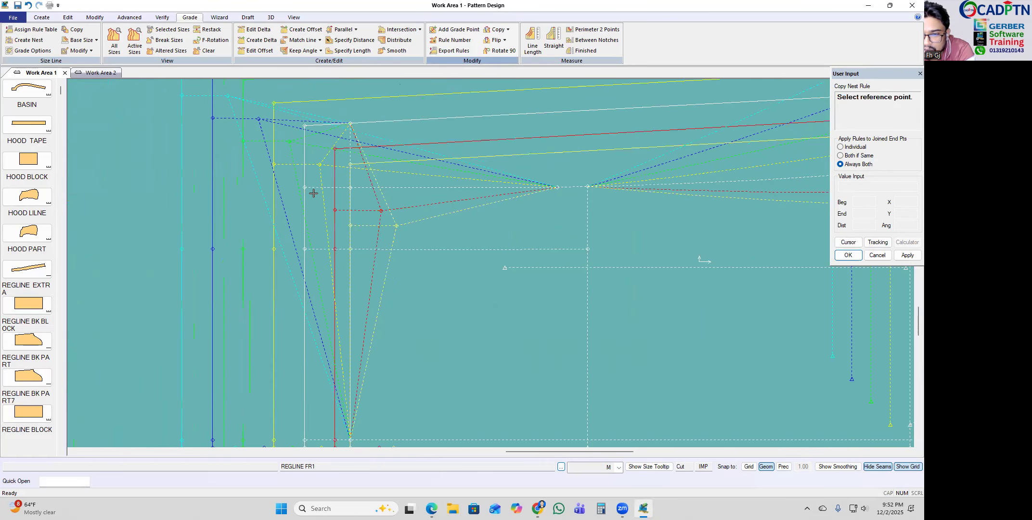
Step: Copy the nest rule from the upper internal line's hem end to that line's inner points on REGLINE FR1
{"action": "left_click", "coordinate": [312, 194]}
{"action": "scroll", "coordinate": [496, 155], "scroll_direction": "up", "scroll_amount": 3}
{"action": "right_click", "coordinate": [624, 174]}
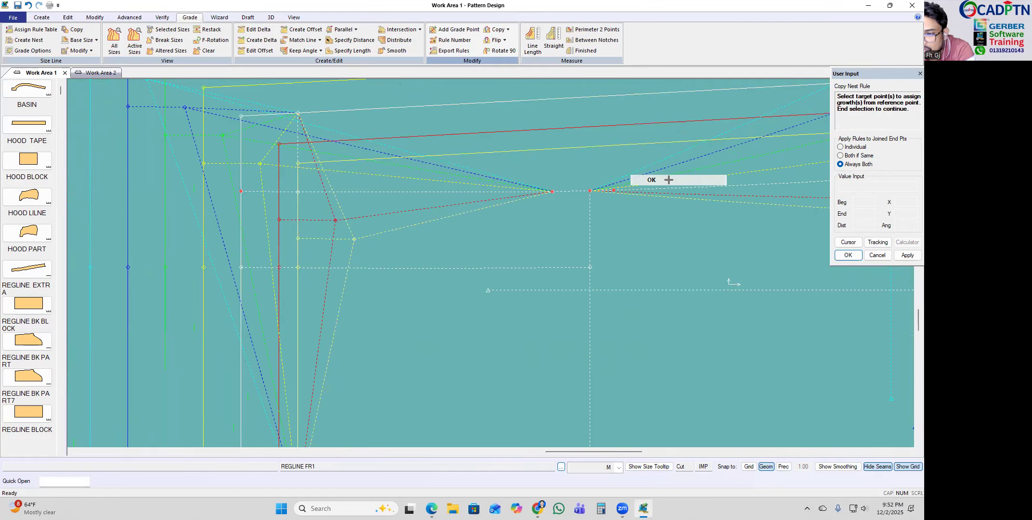
{"action": "left_click", "coordinate": [645, 179]}
{"action": "scroll", "coordinate": [356, 195], "scroll_direction": "down", "scroll_amount": 2}
Step: Copy the nest rule from the upper internal line to the points of the lower internal line on REGLINE FR1
{"action": "left_click", "coordinate": [353, 193]}
{"action": "scroll", "coordinate": [636, 231], "scroll_direction": "up", "scroll_amount": 2}
{"action": "left_click_drag", "start_coordinate": [258, 248], "coordinate": [234, 256]}
{"action": "right_click", "coordinate": [584, 161]}
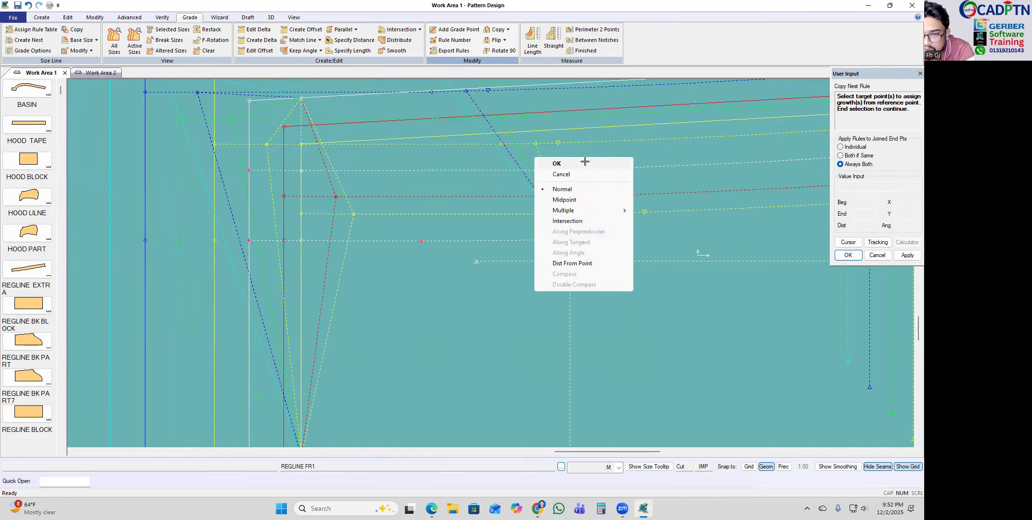
{"action": "left_click", "coordinate": [583, 164]}
{"action": "key", "text": "Escape"}
Step: Restack the REGLINE FR1 nest at its side-seam hem corner
{"action": "scroll", "coordinate": [501, 137], "scroll_direction": "down", "scroll_amount": 6}
{"action": "scroll", "coordinate": [546, 289], "scroll_direction": "up", "scroll_amount": 2}
{"action": "middle_click_drag", "start_coordinate": [545, 221], "coordinate": [548, 305]}
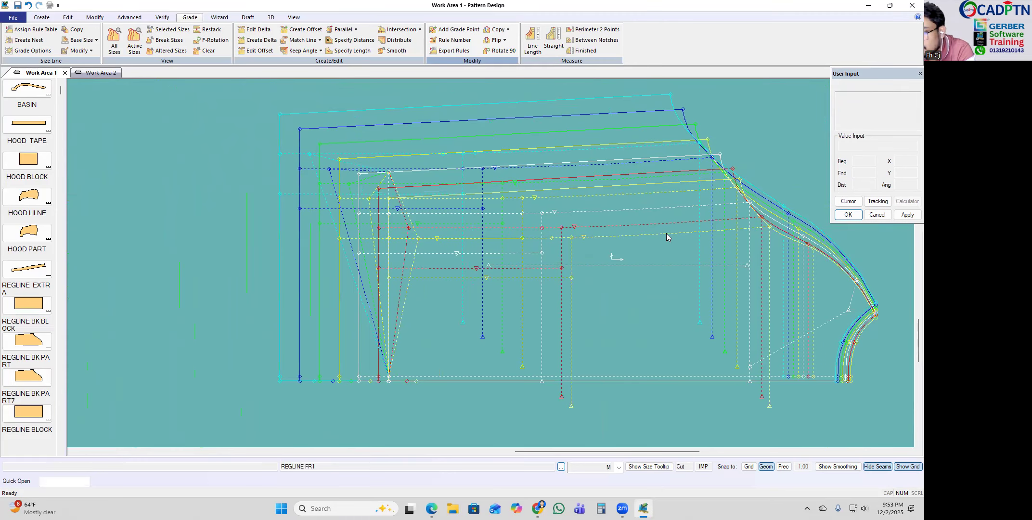
{"action": "middle_click_drag", "start_coordinate": [676, 215], "coordinate": [604, 225]}
{"action": "scroll", "coordinate": [622, 224], "scroll_direction": "up", "scroll_amount": 3}
{"action": "scroll", "coordinate": [625, 219], "scroll_direction": "down", "scroll_amount": 1}
{"action": "scroll", "coordinate": [630, 209], "scroll_direction": "down", "scroll_amount": 2}
{"action": "key", "text": "r"}
{"action": "left_click", "coordinate": [349, 164]}
{"action": "right_click", "coordinate": [471, 159]}
{"action": "left_click", "coordinate": [519, 167]}
{"action": "scroll", "coordinate": [410, 221], "scroll_direction": "up", "scroll_amount": 2}
{"action": "middle_click_drag", "start_coordinate": [412, 221], "coordinate": [421, 186]}
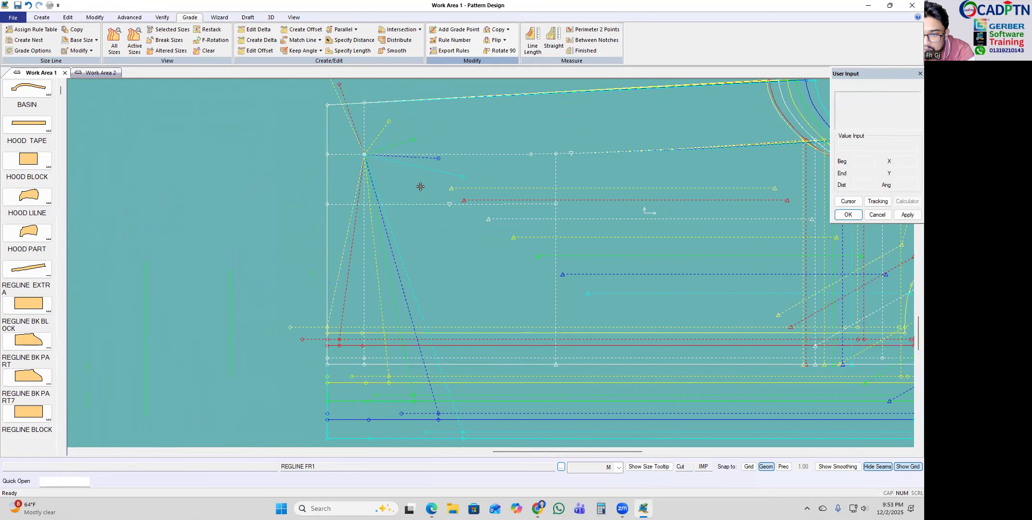
{"action": "scroll", "coordinate": [333, 130], "scroll_direction": "down", "scroll_amount": 2}
Step: Copy the side-seam hem corner's nest rule to the points of the internal line parallel to the hem on REGLINE FR1
{"action": "left_click", "coordinate": [507, 28]}
{"action": "left_click", "coordinate": [522, 84]}
{"action": "scroll", "coordinate": [328, 127], "scroll_direction": "up", "scroll_amount": 3}
{"action": "left_click", "coordinate": [328, 107]}
{"action": "scroll", "coordinate": [355, 133], "scroll_direction": "up", "scroll_amount": 1}
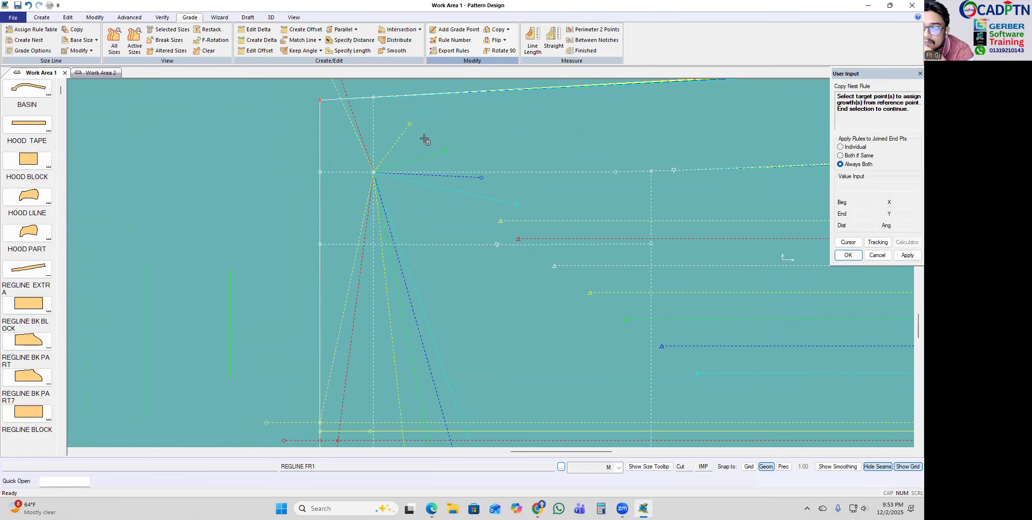
{"action": "right_click", "coordinate": [505, 119]}
{"action": "left_click", "coordinate": [506, 119]}
{"action": "scroll", "coordinate": [378, 152], "scroll_direction": "down", "scroll_amount": 2}
{"action": "scroll", "coordinate": [537, 134], "scroll_direction": "up", "scroll_amount": 1}
{"action": "right_click", "coordinate": [538, 135]}
{"action": "left_click", "coordinate": [537, 137]}
{"action": "middle_click_drag", "start_coordinate": [472, 212], "coordinate": [473, 229]}
{"action": "scroll", "coordinate": [473, 230], "scroll_direction": "up", "scroll_amount": 1}
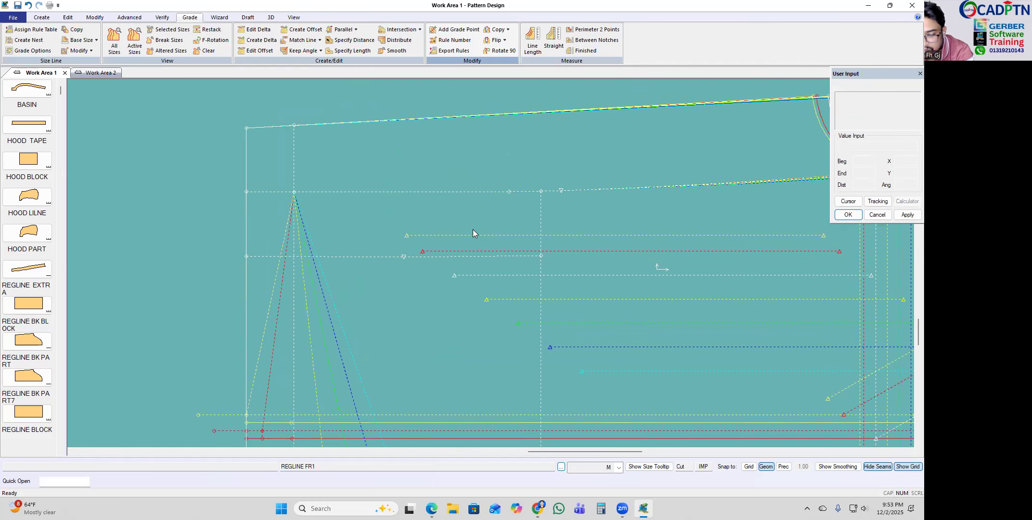
Step: Set Delta X to 0.25 for the XS–S and M–L breaks at point 39 on REGLINE FR1's upper internal line
{"action": "scroll", "coordinate": [509, 161], "scroll_direction": "up", "scroll_amount": 3}
{"action": "key", "text": "e"}
{"action": "left_click_drag", "start_coordinate": [509, 160], "coordinate": [519, 245]}
{"action": "scroll", "coordinate": [258, 166], "scroll_direction": "down", "scroll_amount": 3}
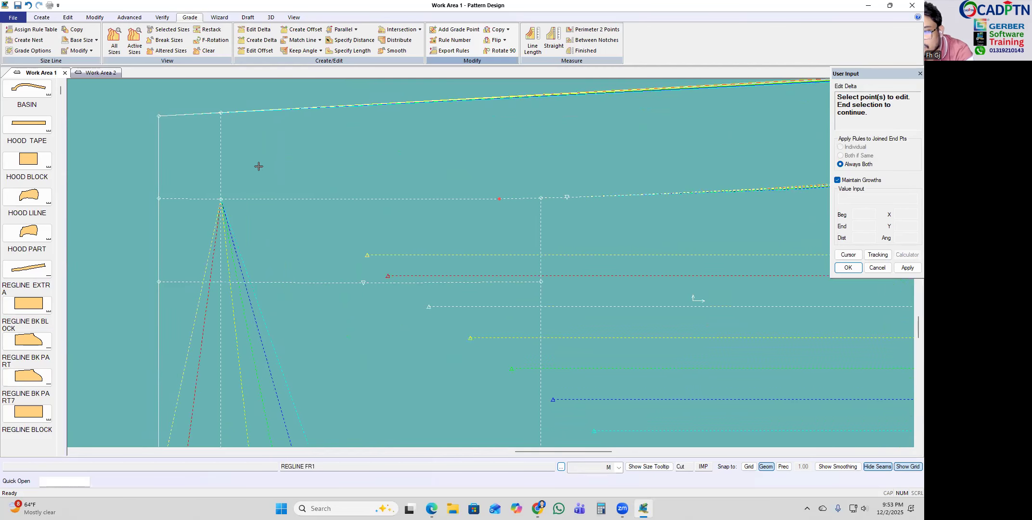
{"action": "scroll", "coordinate": [627, 191], "scroll_direction": "up", "scroll_amount": 2}
{"action": "right_click", "coordinate": [662, 175]}
{"action": "left_click", "coordinate": [662, 174]}
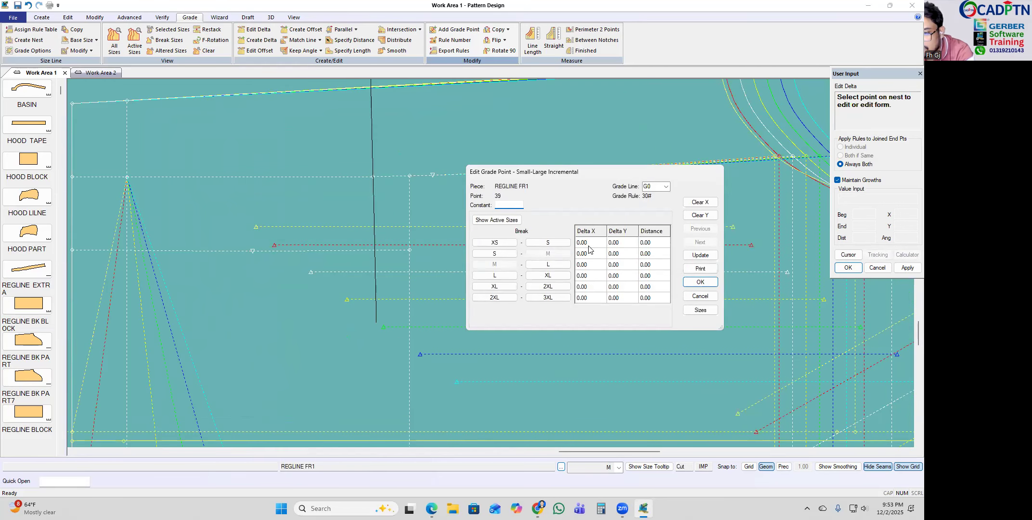
{"action": "type", "text": ".25"}
{"action": "key", "text": "Return"}
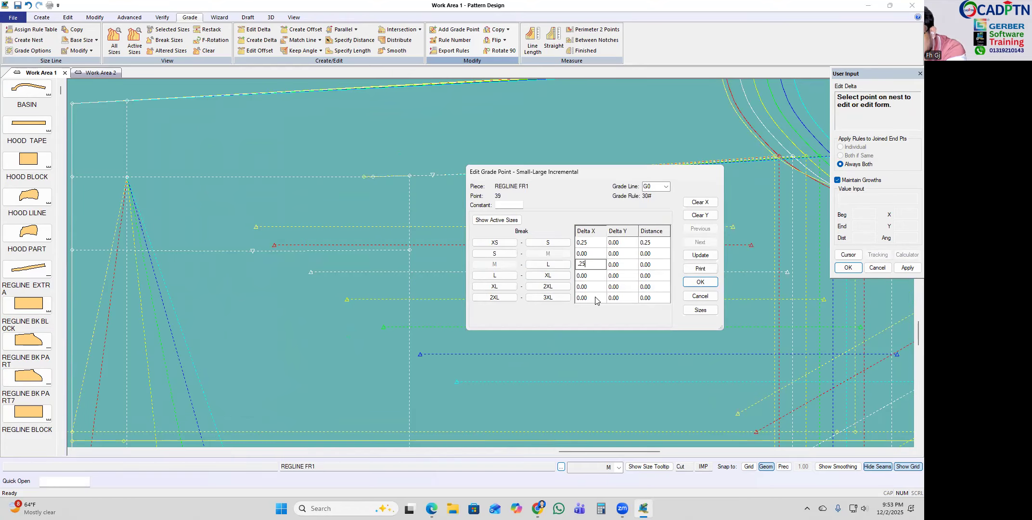
{"action": "key", "text": "Return"}
{"action": "right_click", "coordinate": [461, 172]}
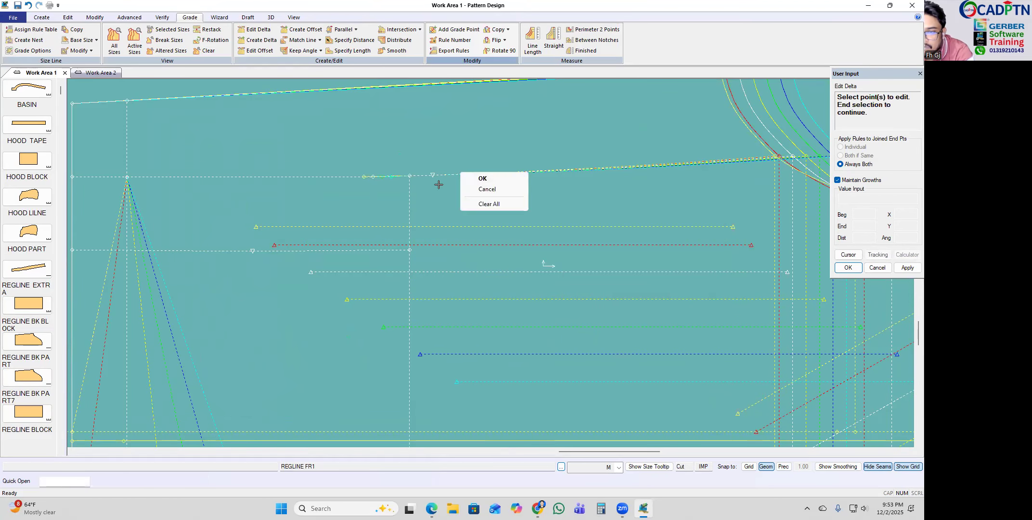
{"action": "scroll", "coordinate": [445, 192], "scroll_direction": "up", "scroll_amount": 1}
{"action": "left_click_drag", "start_coordinate": [434, 180], "coordinate": [515, 206]}
Step: Copy the nest rule from point 39 to the adjacent upper end of REGLINE FR1's crosswise internal line
{"action": "left_click", "coordinate": [501, 30]}
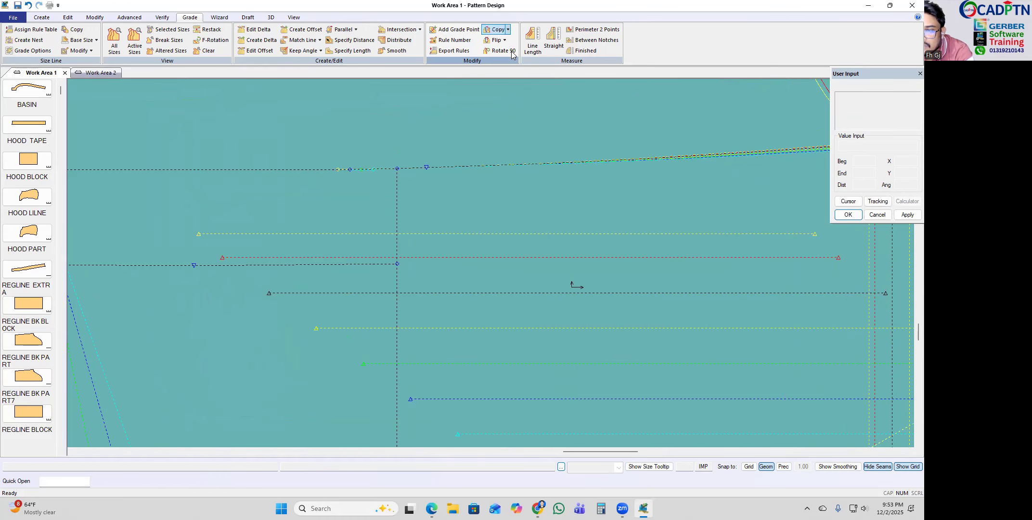
{"action": "left_click", "coordinate": [531, 86]}
{"action": "left_click", "coordinate": [349, 170]}
{"action": "scroll", "coordinate": [381, 165], "scroll_direction": "up", "scroll_amount": 2}
{"action": "left_click", "coordinate": [404, 170]}
{"action": "right_click", "coordinate": [585, 150]}
{"action": "left_click", "coordinate": [585, 151]}
Step: Copy the same nest rule to the lower internal line's inner end and the crosswise line's centre-front end
{"action": "scroll", "coordinate": [540, 141], "scroll_direction": "down", "scroll_amount": 2}
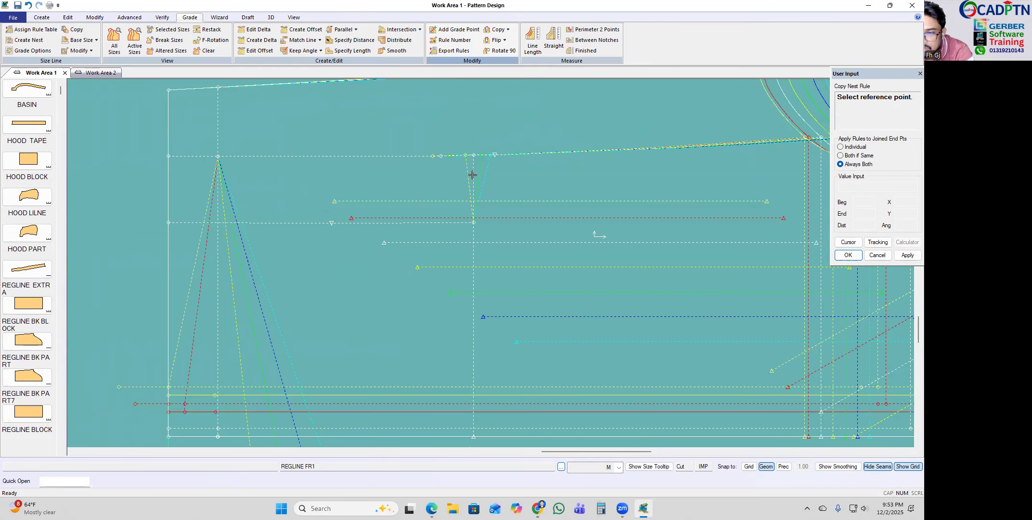
{"action": "left_click", "coordinate": [473, 222]}
{"action": "scroll", "coordinate": [472, 223], "scroll_direction": "up", "scroll_amount": 2}
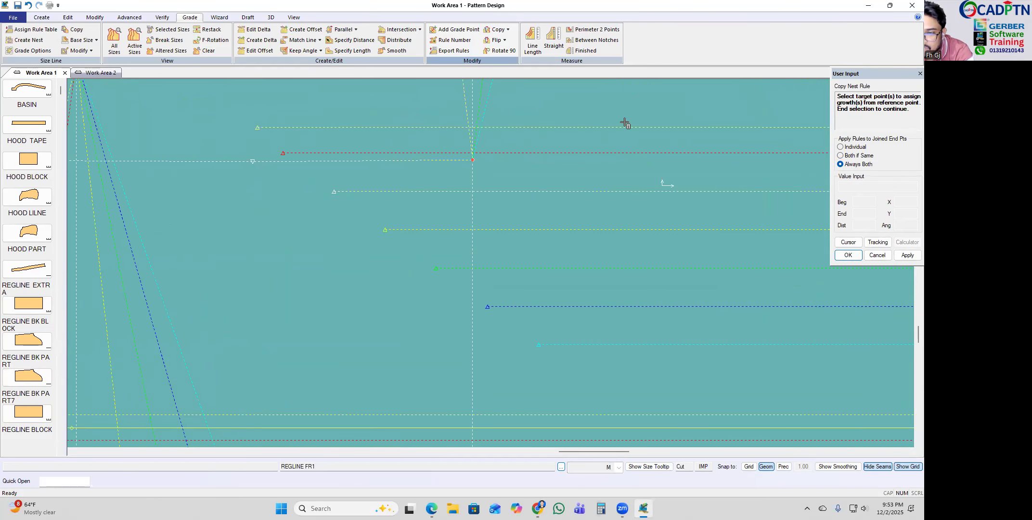
{"action": "scroll", "coordinate": [599, 115], "scroll_direction": "down", "scroll_amount": 2}
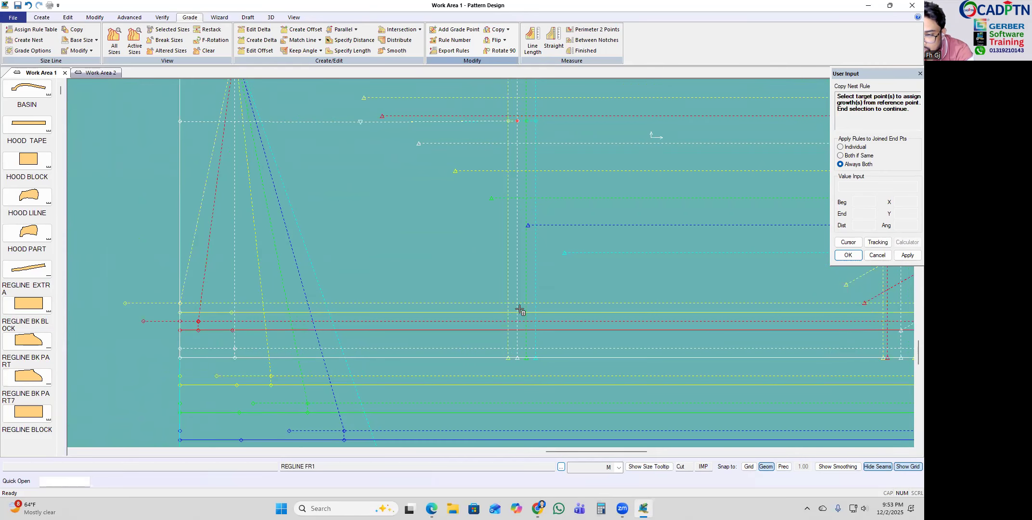
{"action": "left_click", "coordinate": [516, 359]}
{"action": "right_click", "coordinate": [609, 216]}
{"action": "left_click", "coordinate": [617, 220]}
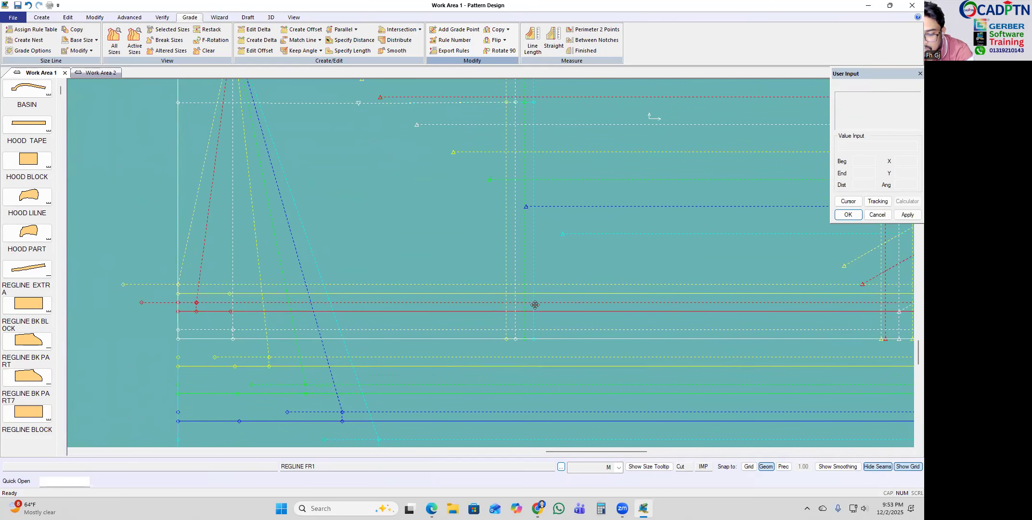
Step: Grade the crosswise internal line's lower end by intersection with REGLINE FR1's centre front line
{"action": "left_click", "coordinate": [418, 30]}
{"action": "left_click", "coordinate": [428, 70]}
{"action": "left_click", "coordinate": [510, 330]}
{"action": "right_click", "coordinate": [594, 183]}
{"action": "left_click", "coordinate": [596, 184]}
{"action": "scroll", "coordinate": [596, 193], "scroll_direction": "down", "scroll_amount": 2}
{"action": "scroll", "coordinate": [428, 293], "scroll_direction": "up", "scroll_amount": 2}
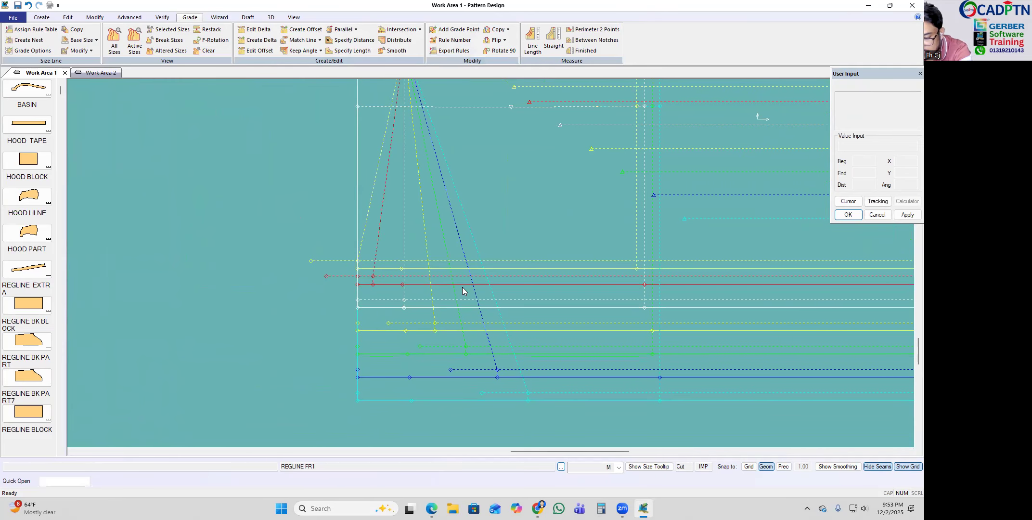
Step: Restack REGLINE FR1 at the centre-front hem corner and copy that corner's nest rule to the nearby hem-parallel line's end
{"action": "key", "text": "r"}
{"action": "left_click", "coordinate": [358, 307]}
{"action": "right_click", "coordinate": [532, 208]}
{"action": "left_click", "coordinate": [532, 208]}
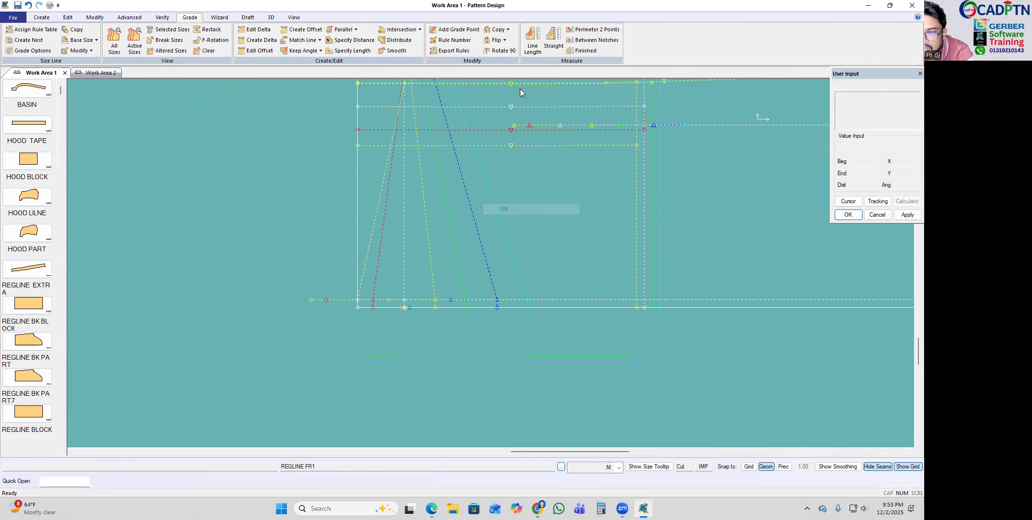
{"action": "left_click", "coordinate": [508, 31]}
{"action": "left_click", "coordinate": [527, 84]}
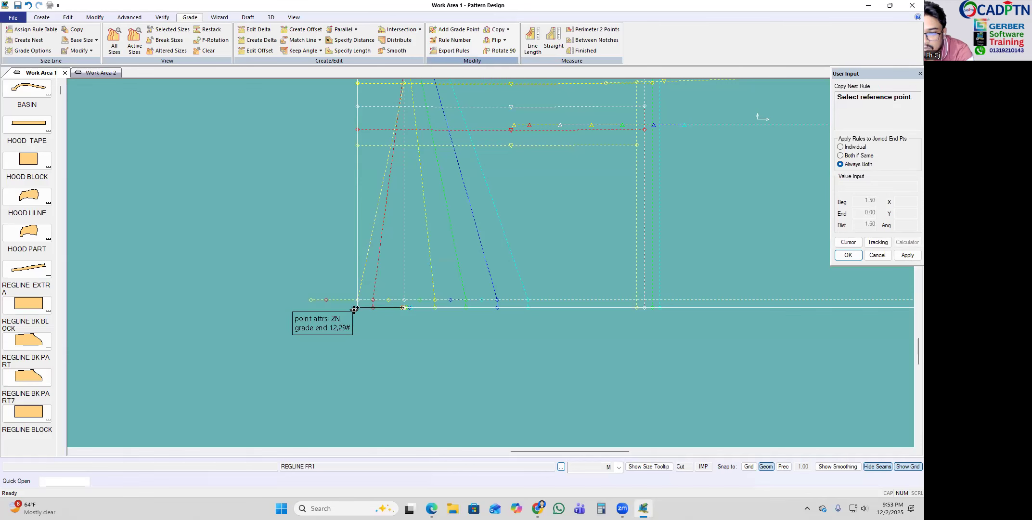
{"action": "left_click", "coordinate": [358, 308]}
{"action": "right_click", "coordinate": [547, 203]}
{"action": "left_click", "coordinate": [596, 207]}
{"action": "scroll", "coordinate": [485, 319], "scroll_direction": "down", "scroll_amount": 2}
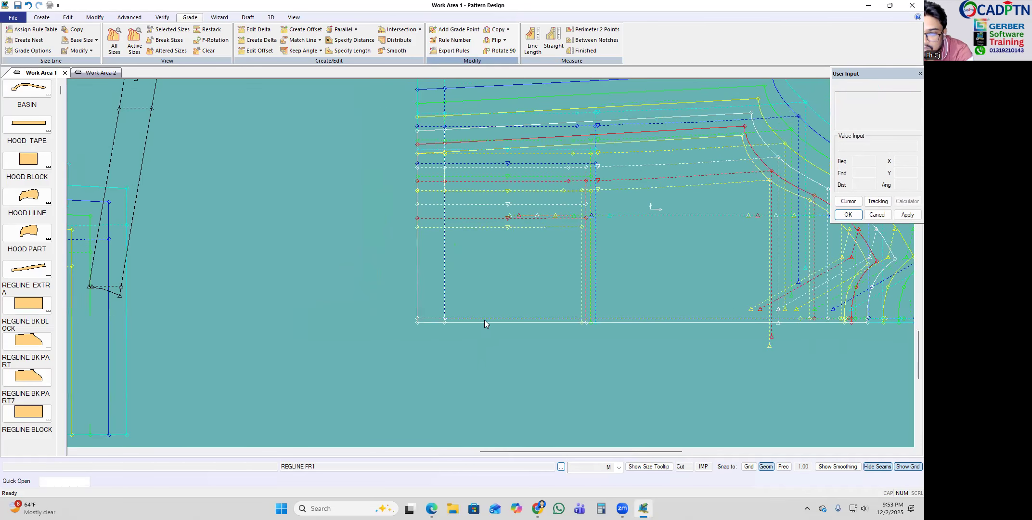
{"action": "scroll", "coordinate": [589, 191], "scroll_direction": "up", "scroll_amount": 3}
Step: Restack the REGLINE FR1 nest at the hem end of its grain line
{"action": "key", "text": "r"}
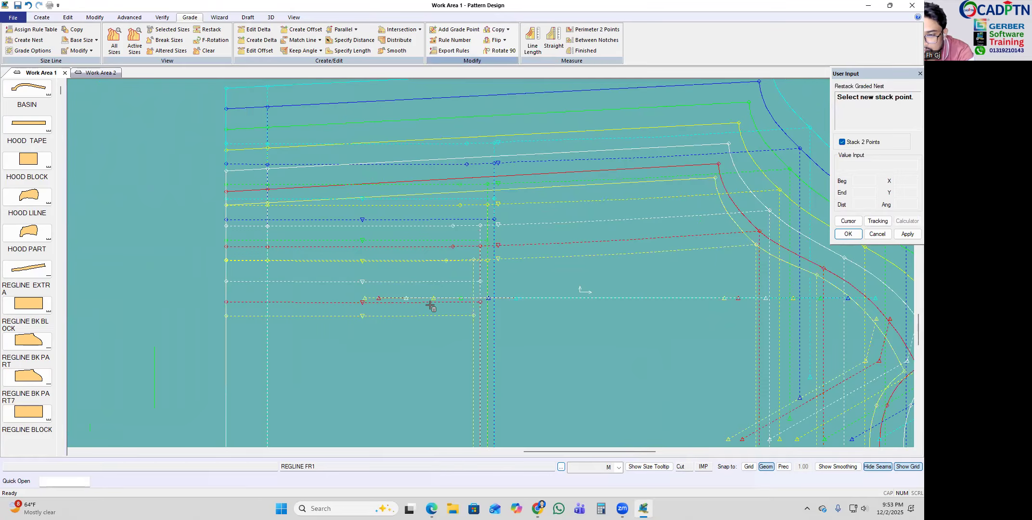
{"action": "left_click", "coordinate": [403, 302]}
{"action": "scroll", "coordinate": [510, 170], "scroll_direction": "down", "scroll_amount": 3}
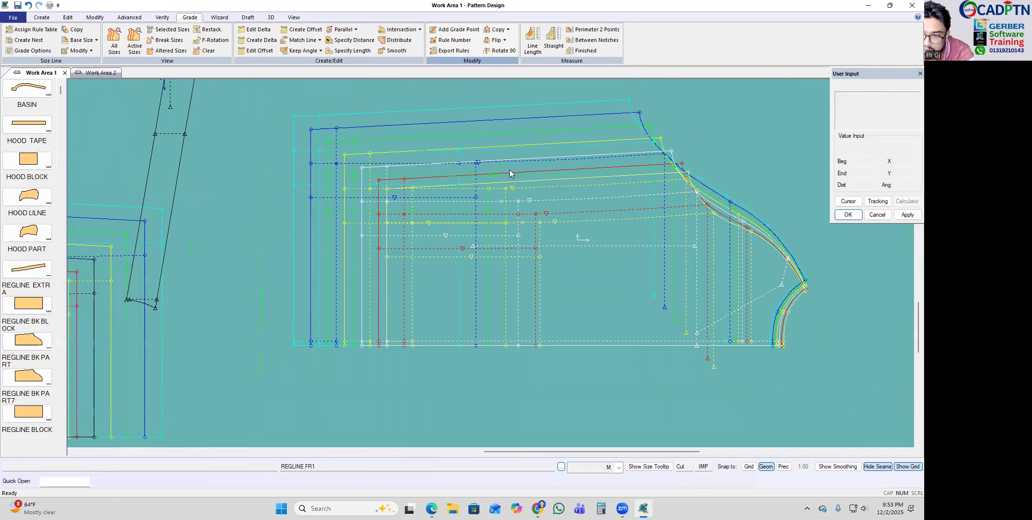
{"action": "scroll", "coordinate": [424, 272], "scroll_direction": "up", "scroll_amount": 3}
{"action": "scroll", "coordinate": [387, 211], "scroll_direction": "down", "scroll_amount": 2}
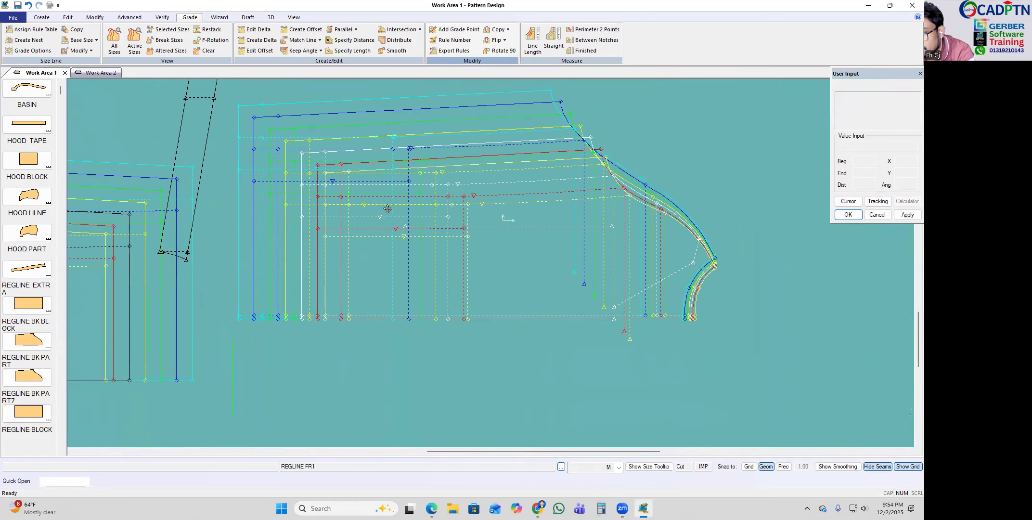
Step: Restack the REGLINE FR1 nest at the armhole point where the crosswise internal line begins
{"action": "scroll", "coordinate": [693, 269], "scroll_direction": "up", "scroll_amount": 3}
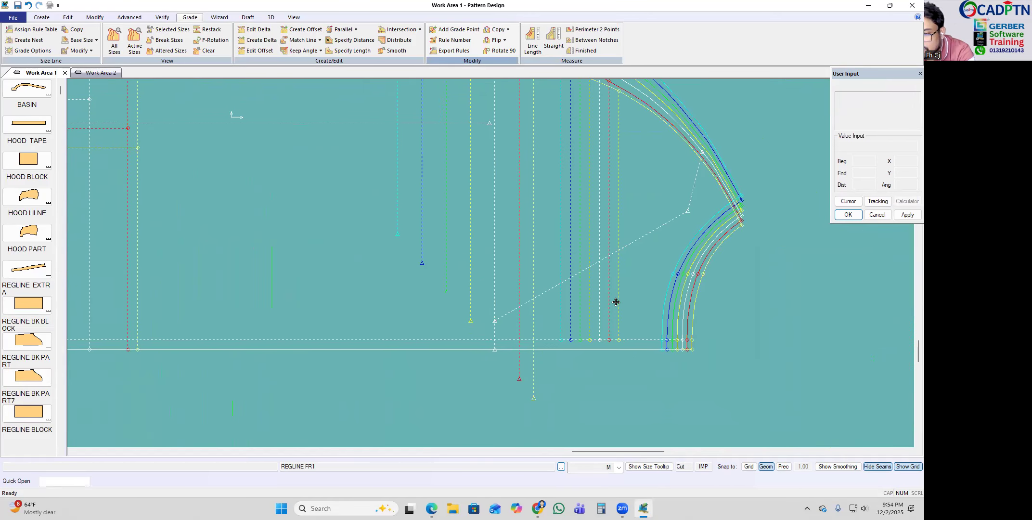
{"action": "scroll", "coordinate": [610, 318], "scroll_direction": "down", "scroll_amount": 2}
{"action": "key", "text": "Return"}
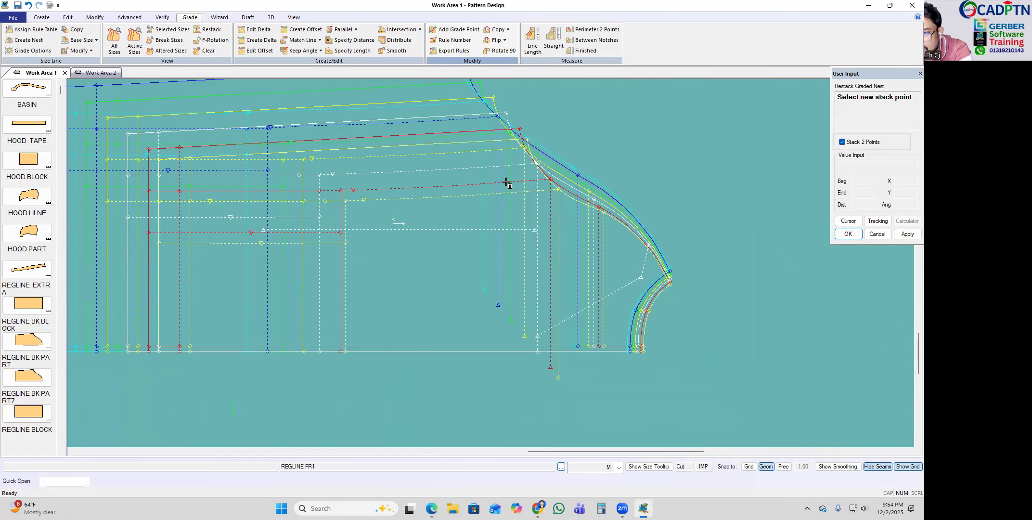
{"action": "left_click", "coordinate": [538, 162]}
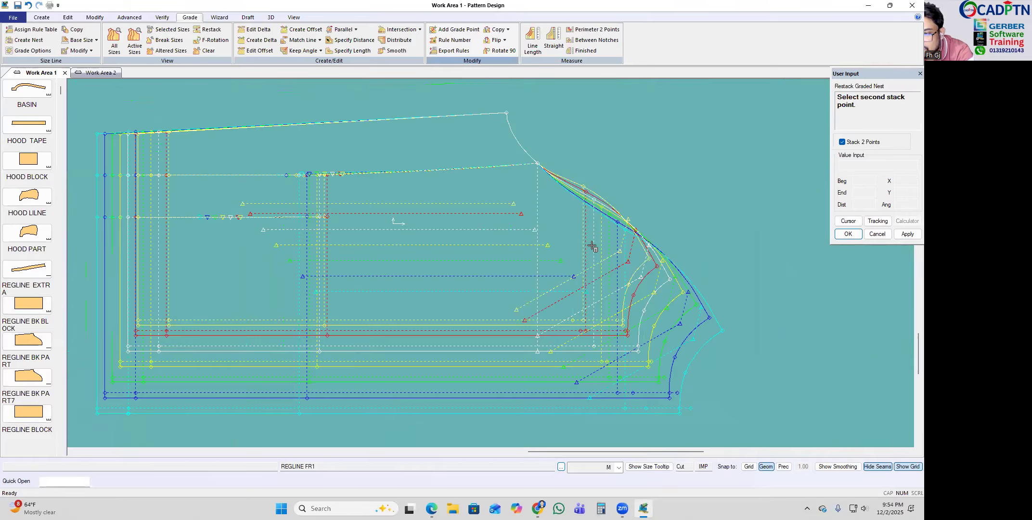
{"action": "scroll", "coordinate": [593, 245], "scroll_direction": "up", "scroll_amount": 3}
{"action": "key", "text": "Escape"}
Step: Copy the nest rule from the crosswise line's armhole end to the same line's centre-front end
{"action": "scroll", "coordinate": [478, 107], "scroll_direction": "down", "scroll_amount": 4}
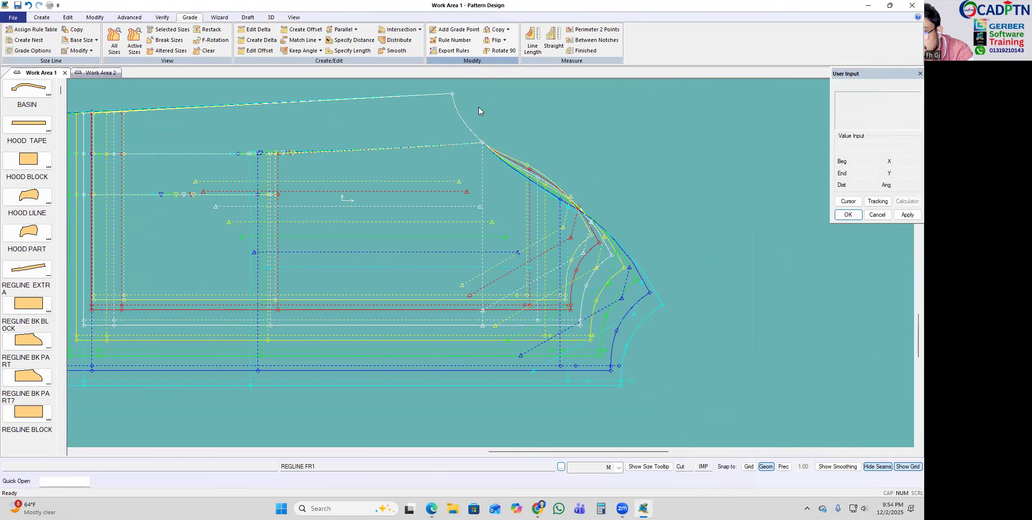
{"action": "left_click", "coordinate": [509, 30]}
{"action": "left_click", "coordinate": [512, 83]}
{"action": "scroll", "coordinate": [487, 143], "scroll_direction": "up", "scroll_amount": 2}
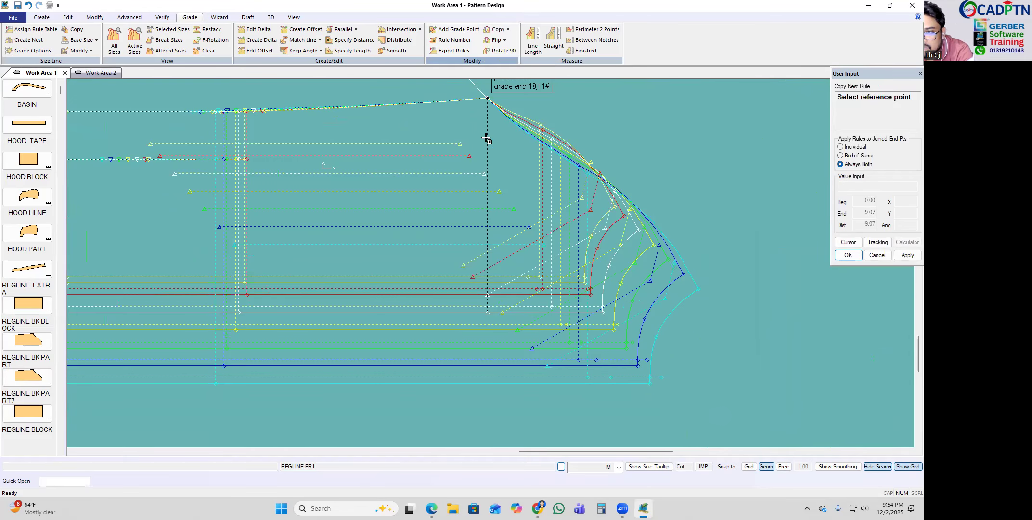
{"action": "left_click", "coordinate": [486, 139]}
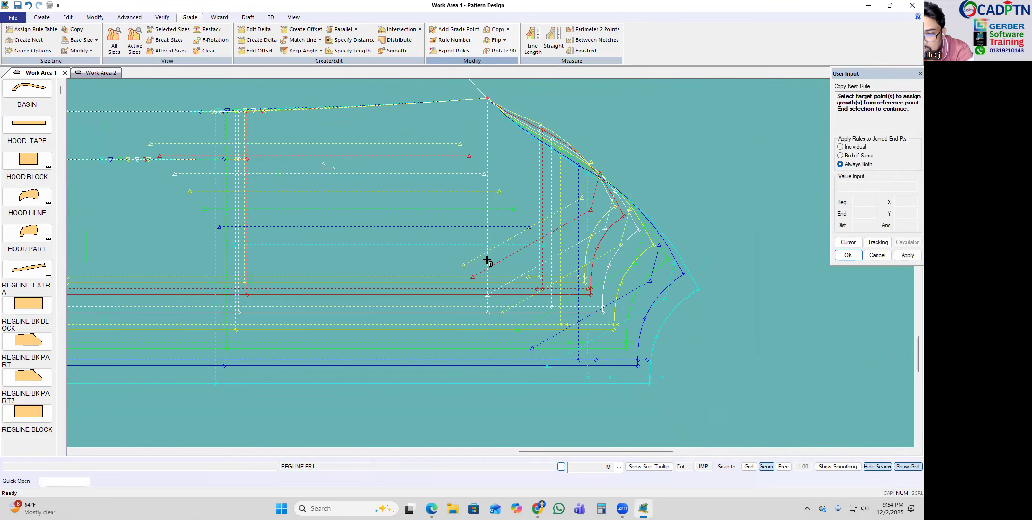
{"action": "right_click", "coordinate": [558, 234]}
{"action": "left_click", "coordinate": [558, 235]}
{"action": "right_click", "coordinate": [559, 235]}
{"action": "left_click", "coordinate": [556, 246]}
Step: Grade the crosswise line's centre-front end with Intersection Y so it meets the centre front line in every size
{"action": "scroll", "coordinate": [507, 322], "scroll_direction": "up", "scroll_amount": 2}
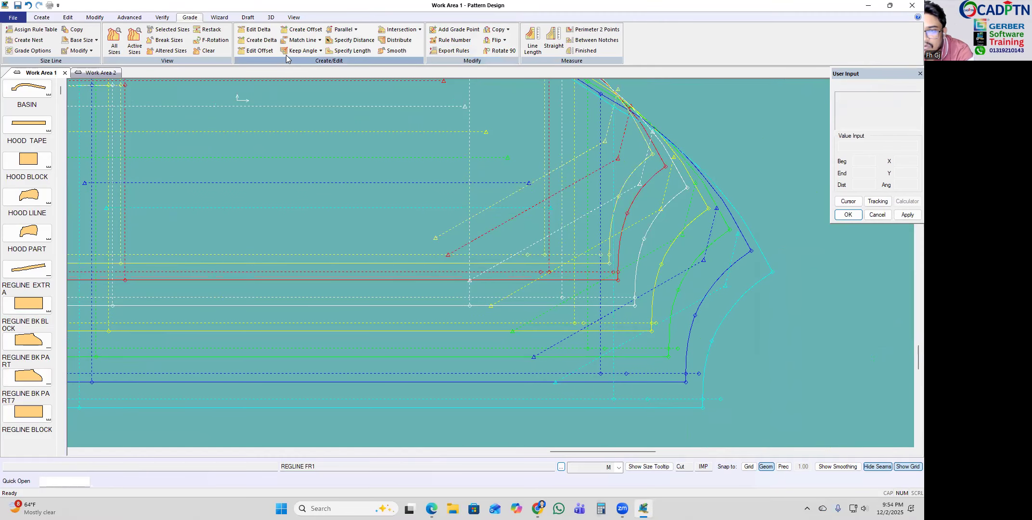
{"action": "left_click", "coordinate": [356, 29]}
{"action": "left_click", "coordinate": [401, 29]}
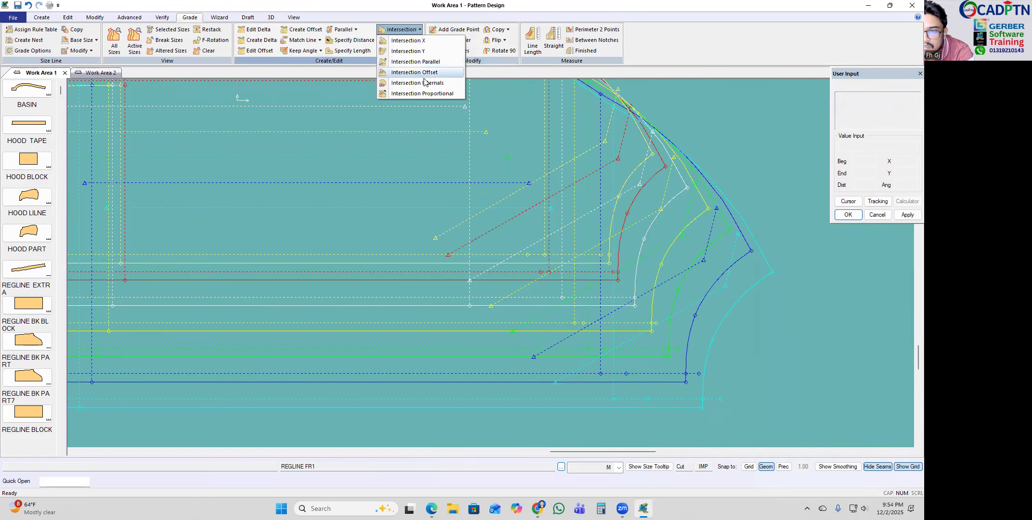
{"action": "left_click", "coordinate": [408, 51]}
{"action": "scroll", "coordinate": [480, 292], "scroll_direction": "up", "scroll_amount": 1}
{"action": "scroll", "coordinate": [467, 282], "scroll_direction": "up", "scroll_amount": 1}
{"action": "scroll", "coordinate": [469, 308], "scroll_direction": "down", "scroll_amount": 2}
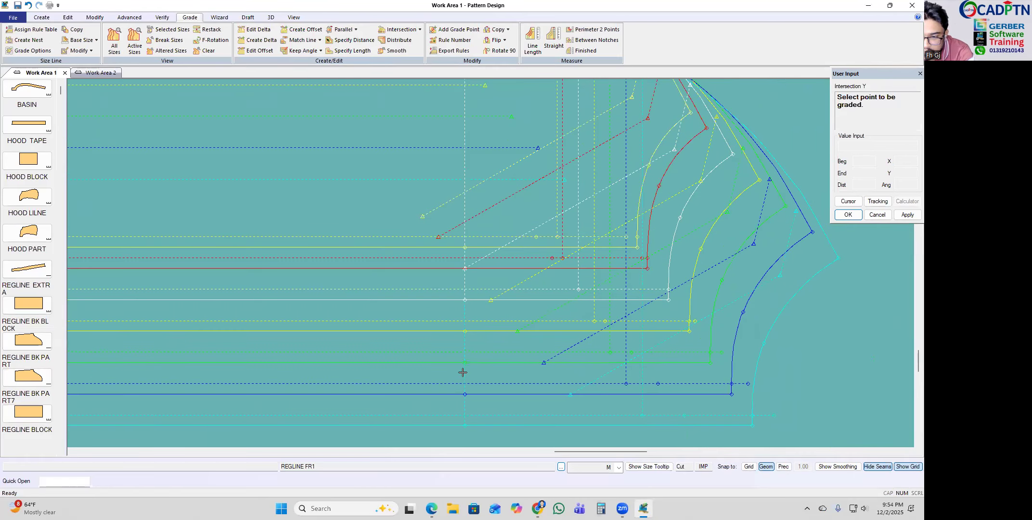
{"action": "right_click", "coordinate": [543, 278]}
{"action": "left_click", "coordinate": [543, 278]}
Step: Restack the nest at the crosswise line's end on the centre front line
{"action": "scroll", "coordinate": [511, 344], "scroll_direction": "up", "scroll_amount": 2}
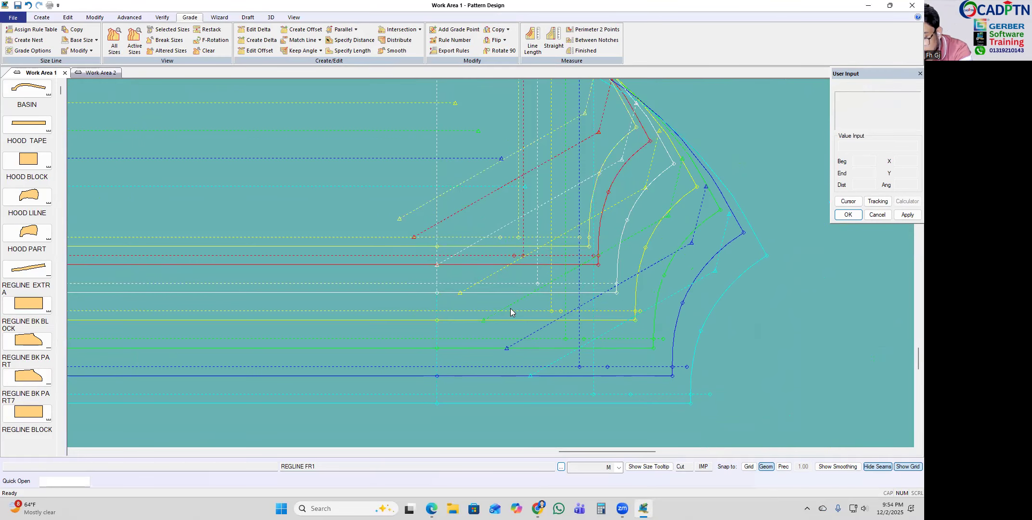
{"action": "key", "text": "r"}
{"action": "left_click", "coordinate": [435, 295]}
{"action": "right_click", "coordinate": [494, 206]}
{"action": "left_click", "coordinate": [503, 210]}
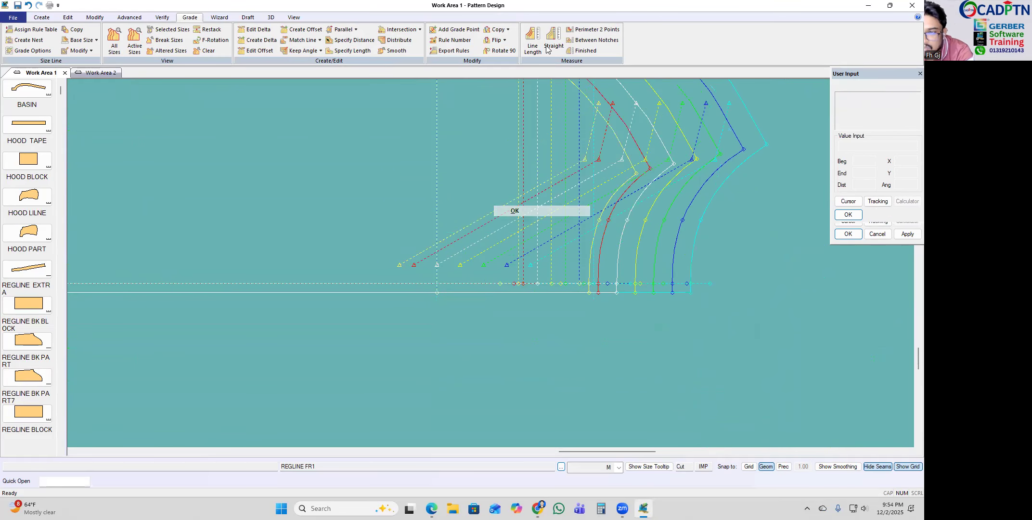
Step: Copy the nest rule from the crosswise line's centre-front end to the lower end of the slanted internal line
{"action": "left_click", "coordinate": [508, 30]}
{"action": "left_click", "coordinate": [515, 82]}
{"action": "scroll", "coordinate": [461, 258], "scroll_direction": "up", "scroll_amount": 1}
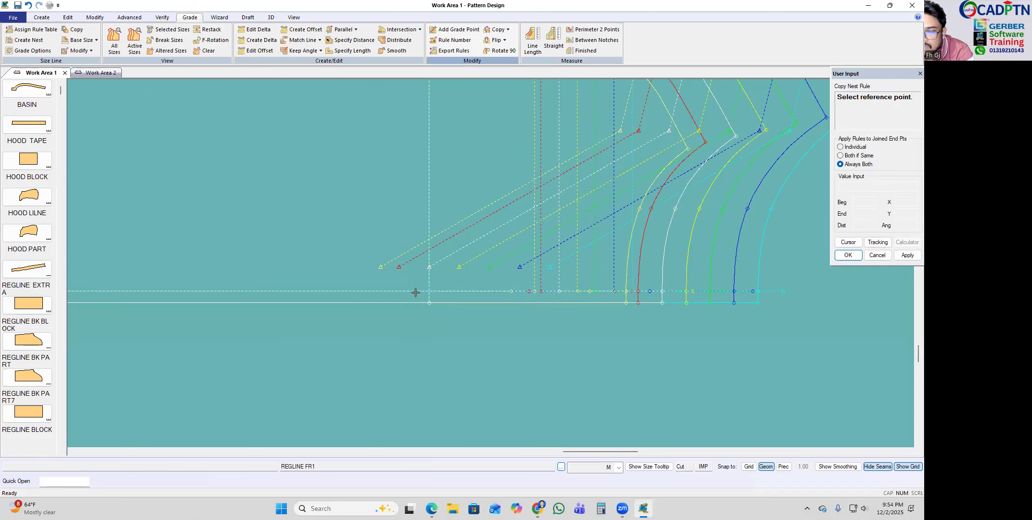
{"action": "left_click", "coordinate": [429, 301]}
{"action": "left_click_drag", "start_coordinate": [369, 214], "coordinate": [455, 276]}
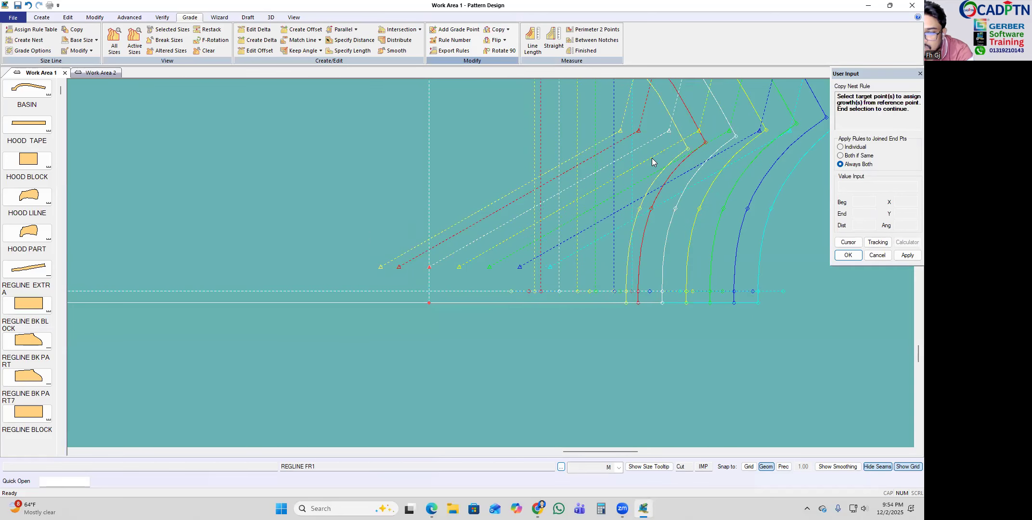
{"action": "right_click", "coordinate": [647, 147]}
{"action": "left_click", "coordinate": [656, 151]}
{"action": "right_click", "coordinate": [624, 146]}
{"action": "left_click", "coordinate": [632, 151]}
Step: Restack the nest at the corner where the neckline meets the centre front
{"action": "scroll", "coordinate": [640, 260], "scroll_direction": "up", "scroll_amount": 2}
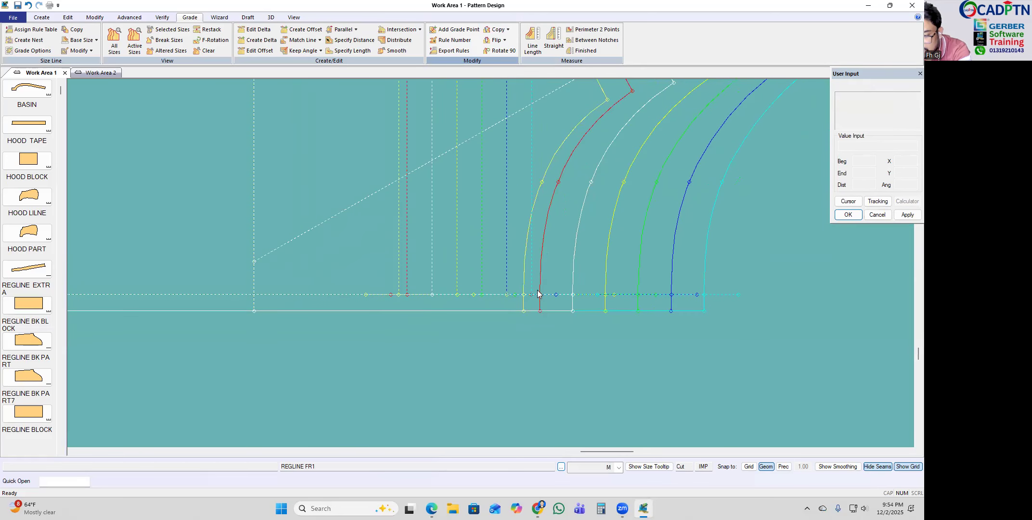
{"action": "key", "text": "r"}
{"action": "left_click", "coordinate": [573, 312]}
{"action": "right_click", "coordinate": [678, 225]}
{"action": "left_click", "coordinate": [681, 230]}
Step: Copy the centre-front neck corner's nest rule to the neckline end of the internal line parallel to the centre front
{"action": "middle_click_drag", "start_coordinate": [563, 263], "coordinate": [541, 297]}
{"action": "left_click", "coordinate": [498, 29]}
{"action": "left_click", "coordinate": [505, 79]}
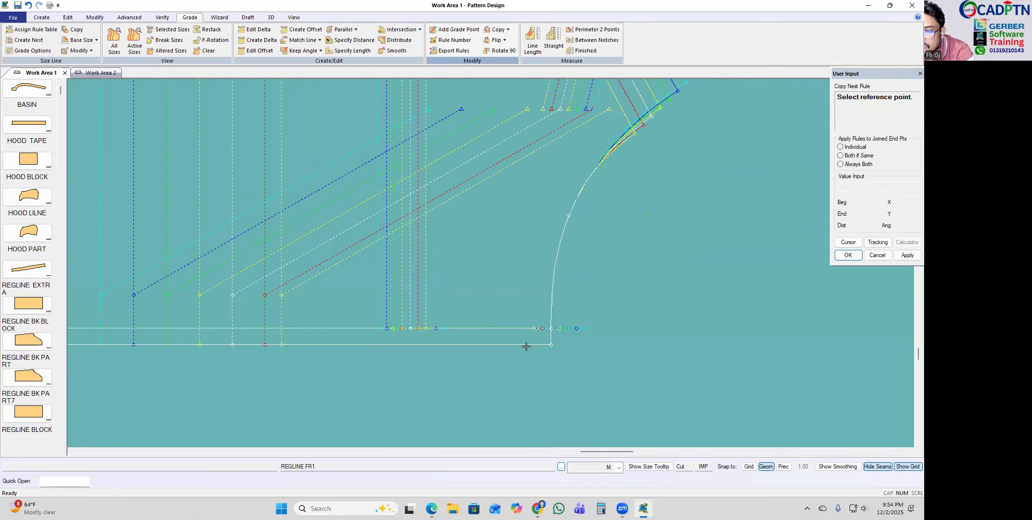
{"action": "left_click", "coordinate": [550, 344]}
{"action": "right_click", "coordinate": [654, 292]}
{"action": "left_click", "coordinate": [655, 295]}
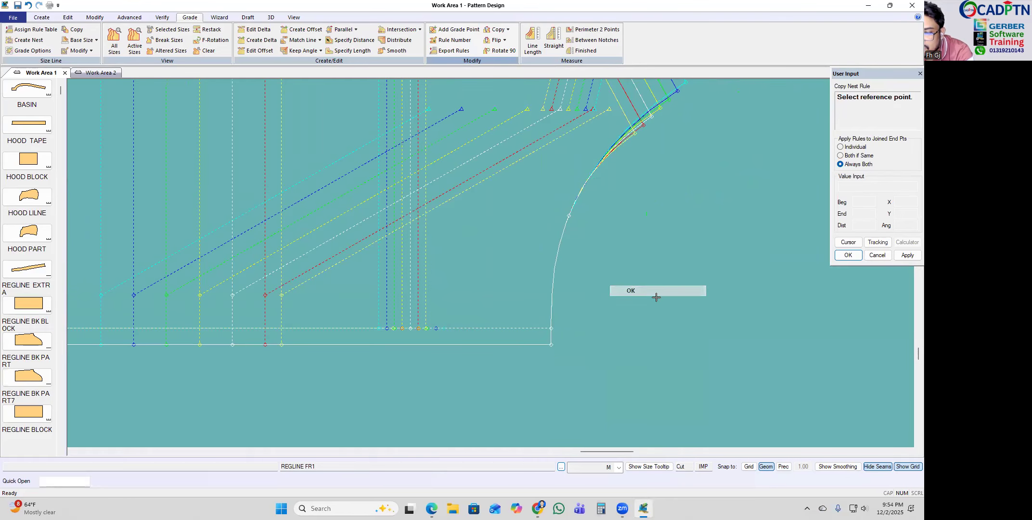
Step: Copy the nest rule of the neckline's mid-curve point to the upper end of the slanted internal line
{"action": "scroll", "coordinate": [550, 350], "scroll_direction": "down", "scroll_amount": 3}
{"action": "scroll", "coordinate": [600, 211], "scroll_direction": "up", "scroll_amount": 2}
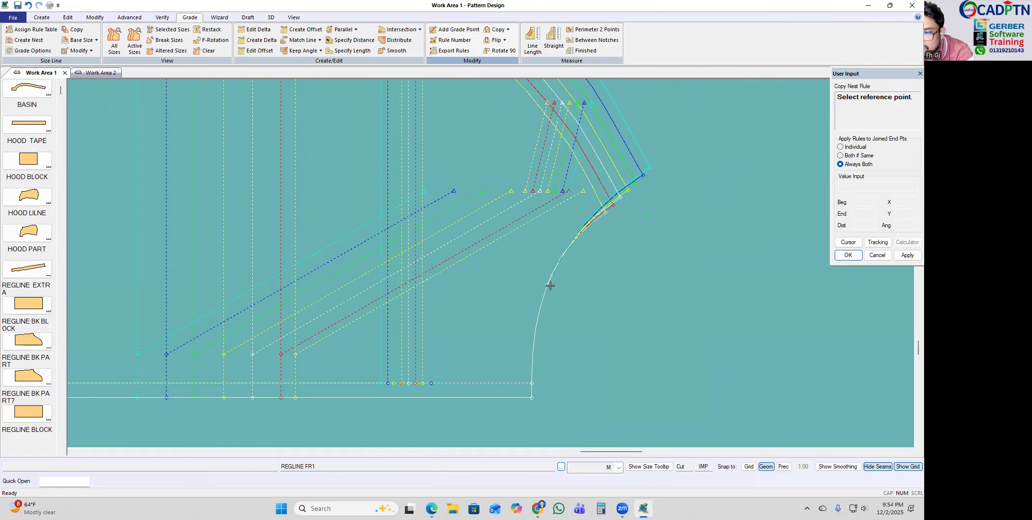
{"action": "left_click", "coordinate": [550, 284]}
{"action": "scroll", "coordinate": [555, 218], "scroll_direction": "up", "scroll_amount": 2}
{"action": "left_click", "coordinate": [562, 199]}
{"action": "right_click", "coordinate": [562, 199]}
{"action": "left_click", "coordinate": [566, 203]}
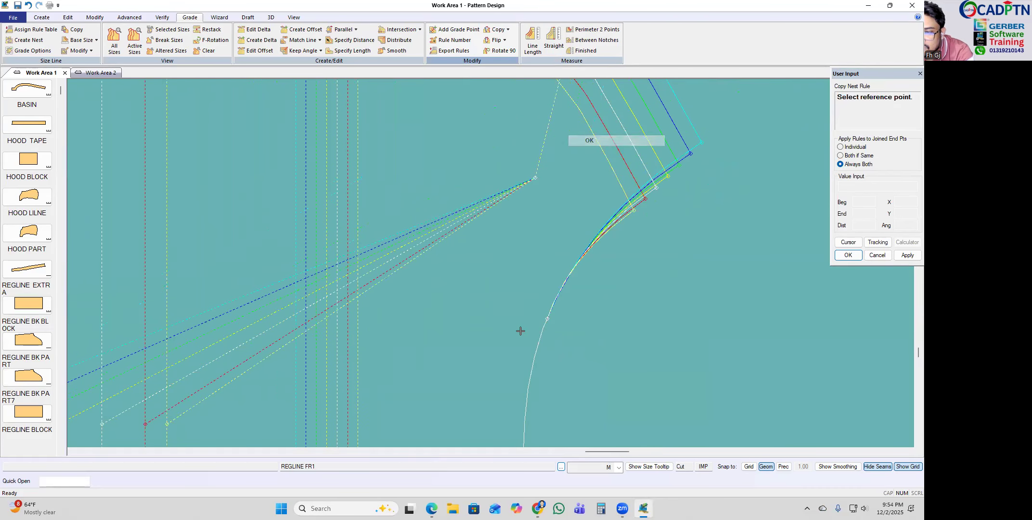
Step: Copy the nest rule from the slanted line's upper end to the armhole end of the short connecting line
{"action": "left_click", "coordinate": [533, 228]}
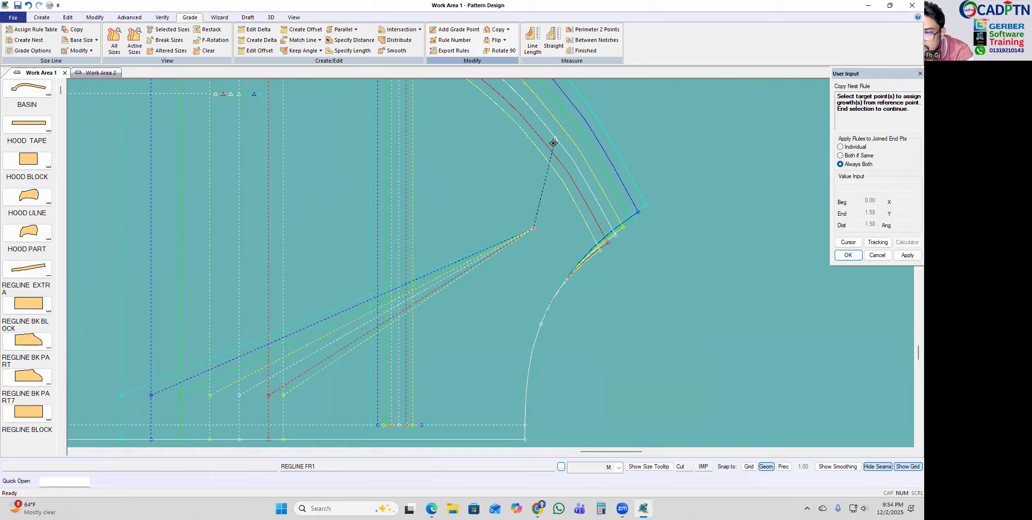
{"action": "right_click", "coordinate": [662, 130]}
{"action": "left_click", "coordinate": [626, 132]}
{"action": "left_click", "coordinate": [614, 150]}
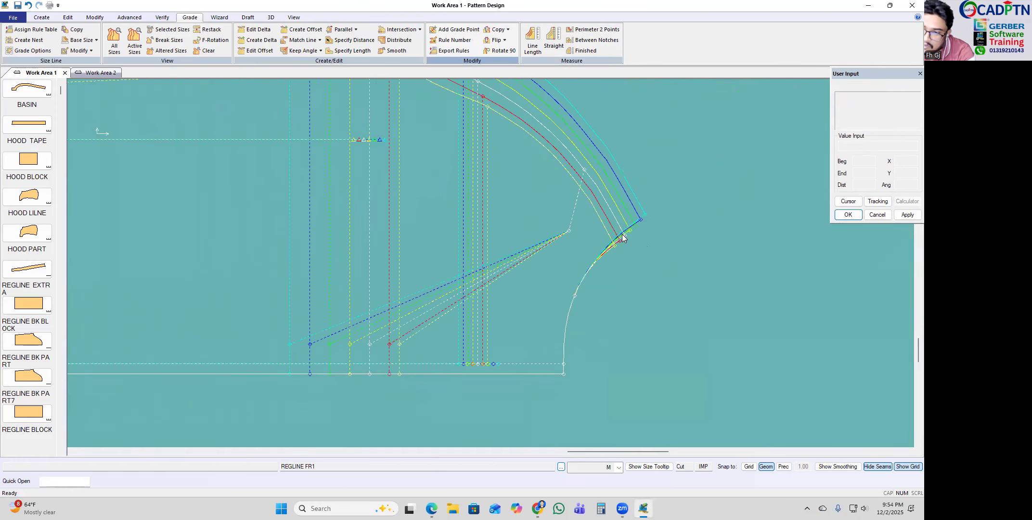
Step: Rotate REGLINE FR1 so the short internal line near the armhole aligns with the Y axis
{"action": "key", "text": "ctrl+r"}
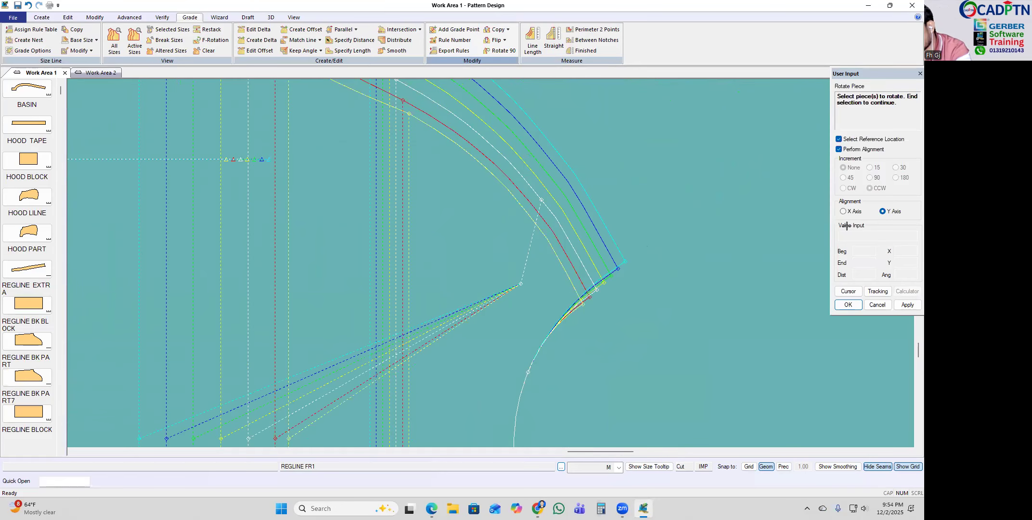
{"action": "left_click", "coordinate": [540, 222]}
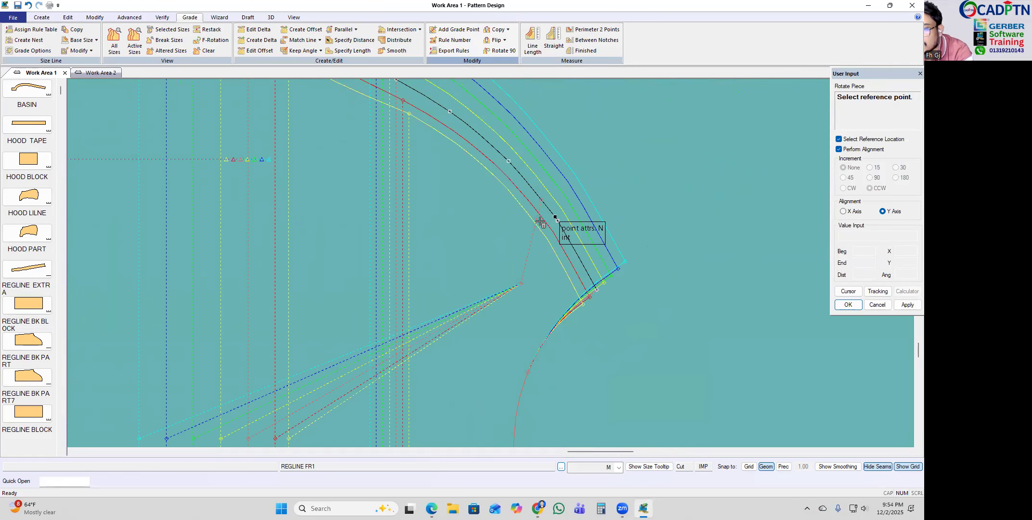
{"action": "right_click", "coordinate": [531, 225]}
{"action": "left_click", "coordinate": [530, 245]}
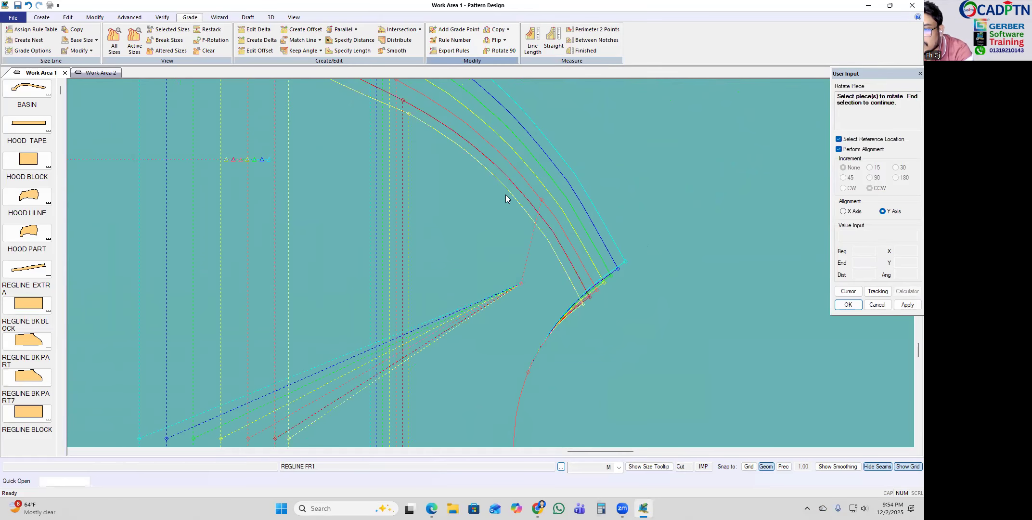
{"action": "right_click", "coordinate": [512, 206]}
{"action": "left_click", "coordinate": [559, 223]}
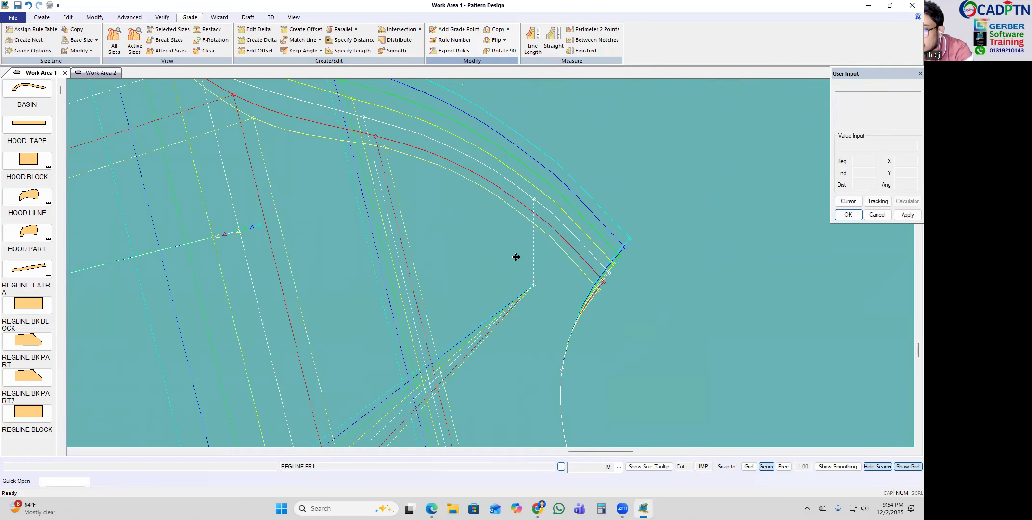
Step: Grade the short line's upper end with Intersection Y so it meets the armhole curve in every size
{"action": "left_click", "coordinate": [514, 206]}
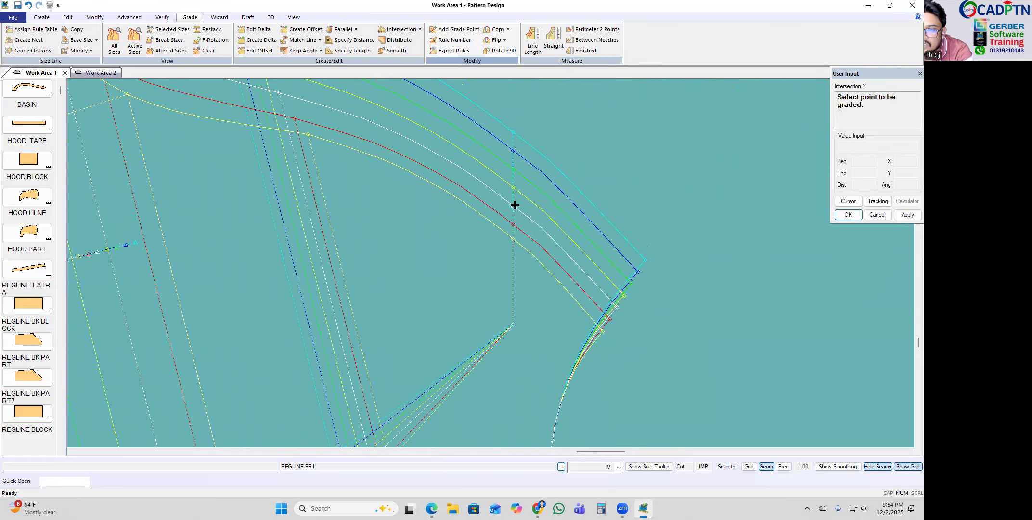
{"action": "left_click", "coordinate": [400, 29]}
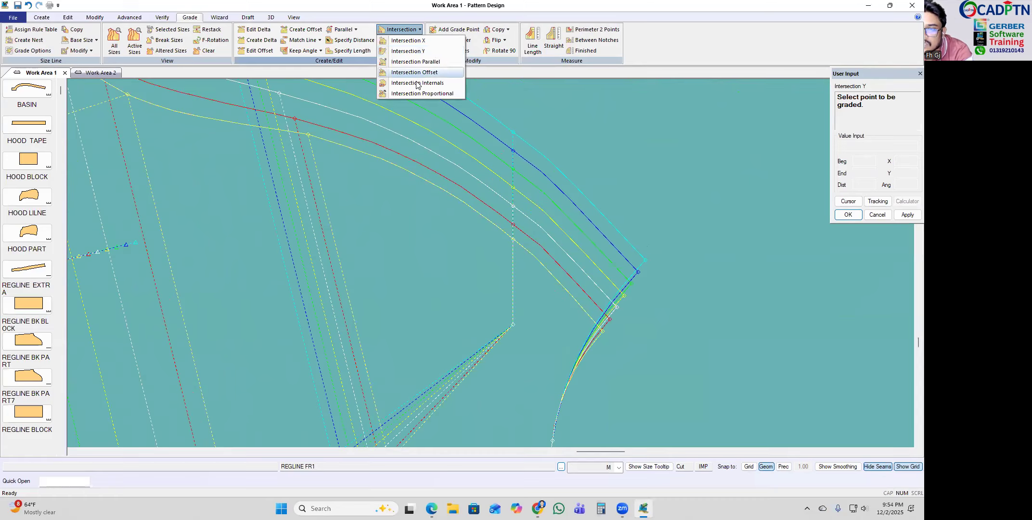
{"action": "left_click", "coordinate": [406, 52]}
{"action": "left_click", "coordinate": [514, 206]}
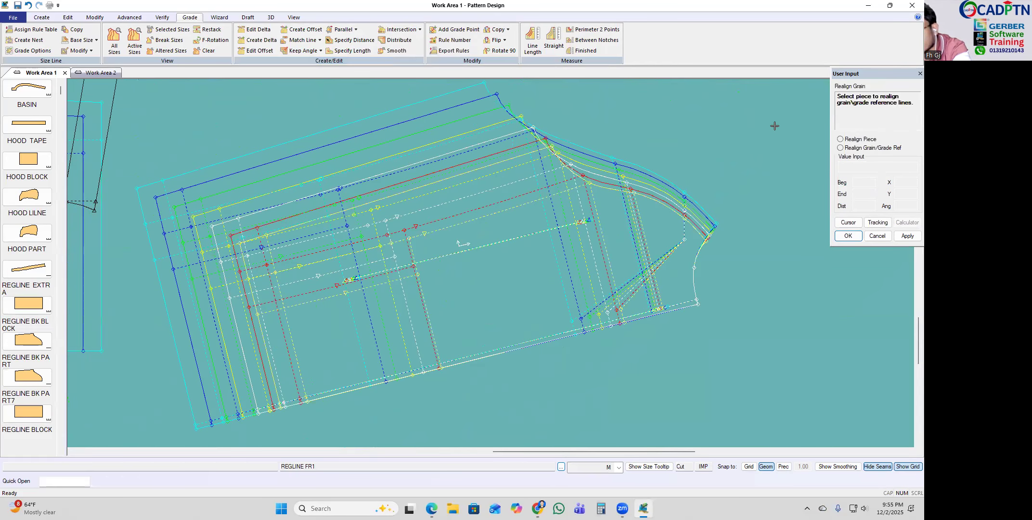
Step: Realign REGLINE FR1 to its grain line and restack the nest at the grain line's armhole-side end
{"action": "key", "text": "Return"}
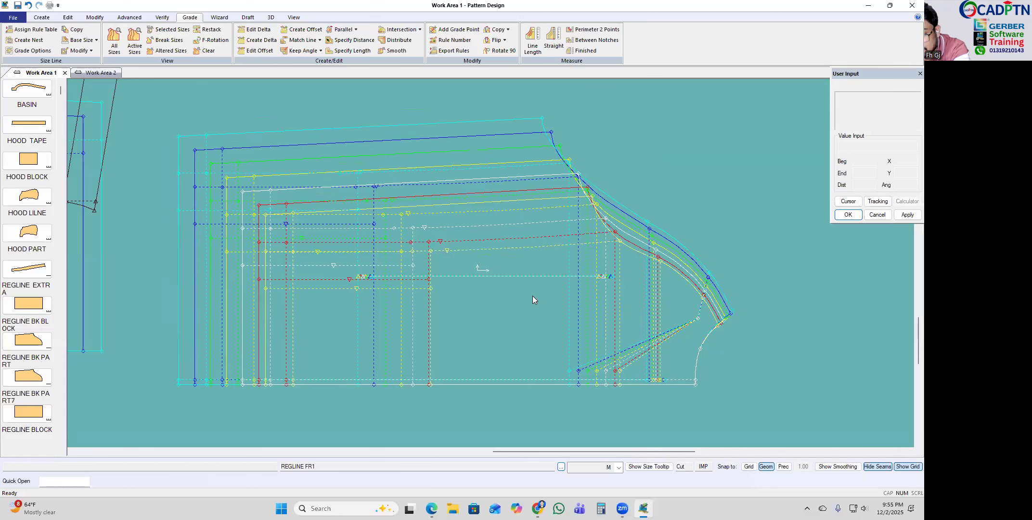
{"action": "left_click", "coordinate": [606, 279]}
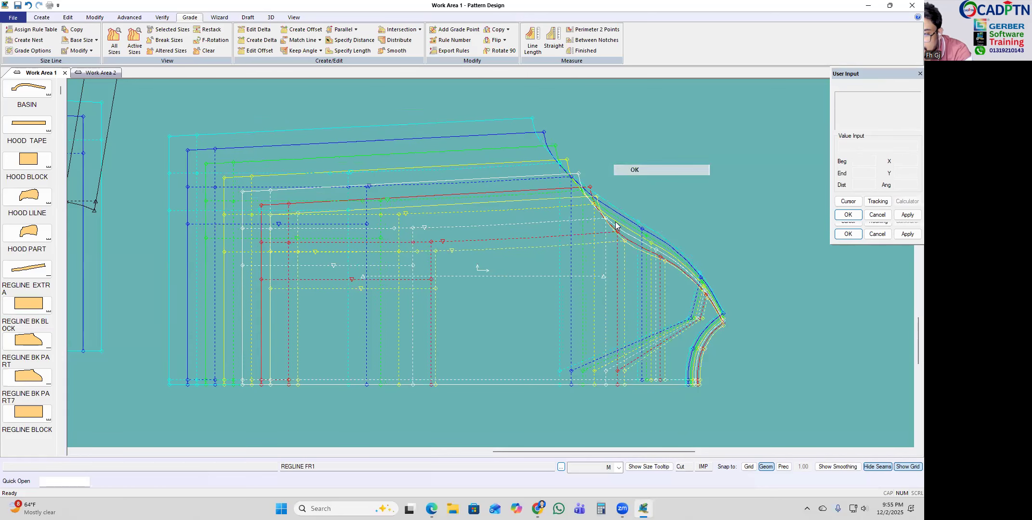
Step: Restack the nest at the underarm corner and inspect how the graded internal lines follow the armhole and neckline
{"action": "scroll", "coordinate": [580, 249], "scroll_direction": "up", "scroll_amount": 3}
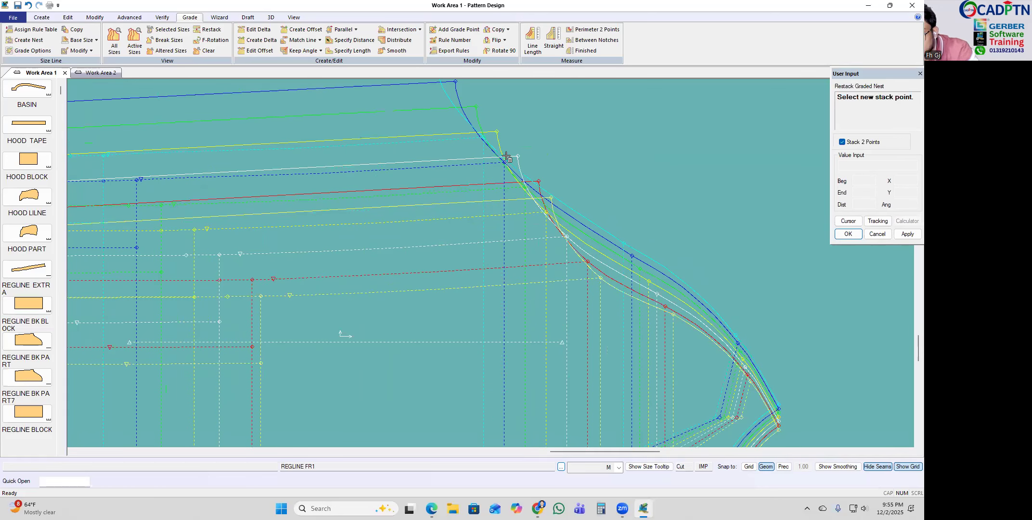
{"action": "left_click", "coordinate": [514, 154]}
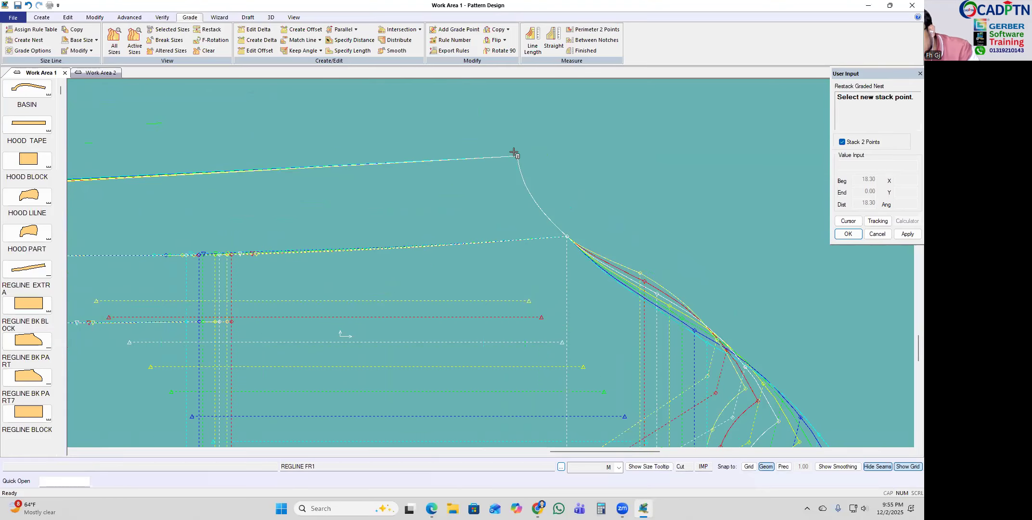
{"action": "right_click", "coordinate": [568, 170]}
{"action": "left_click", "coordinate": [607, 177]}
{"action": "scroll", "coordinate": [542, 320], "scroll_direction": "up", "scroll_amount": 3}
{"action": "middle_click_drag", "start_coordinate": [541, 320], "coordinate": [490, 233]}
{"action": "scroll", "coordinate": [489, 233], "scroll_direction": "down", "scroll_amount": 5}
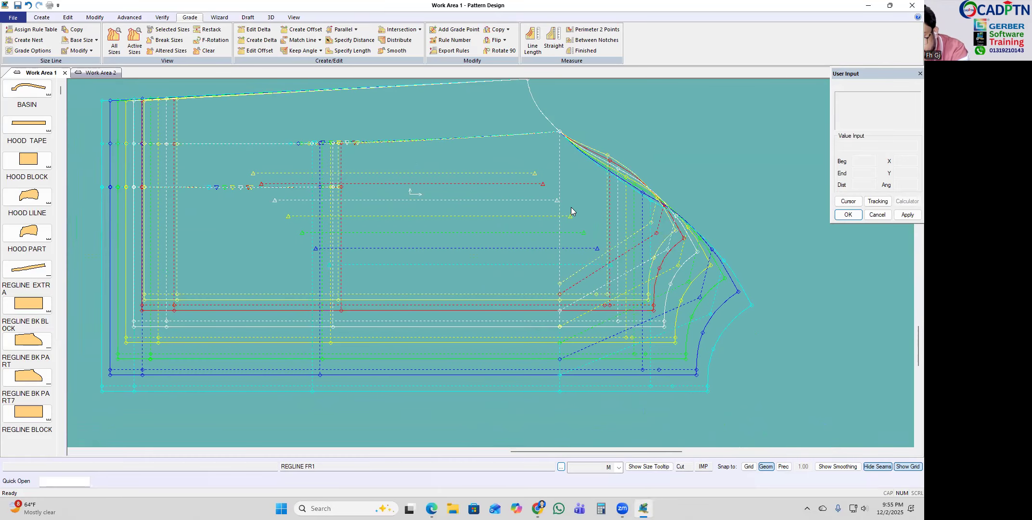
Step: Restack the REGLINE FR1 nest at the armhole-side end of the grain line
{"action": "left_click", "coordinate": [558, 202]}
{"action": "right_click", "coordinate": [561, 203]}
{"action": "left_click", "coordinate": [543, 208]}
{"action": "scroll", "coordinate": [551, 273], "scroll_direction": "up", "scroll_amount": 3}
{"action": "scroll", "coordinate": [551, 273], "scroll_direction": "down", "scroll_amount": 3}
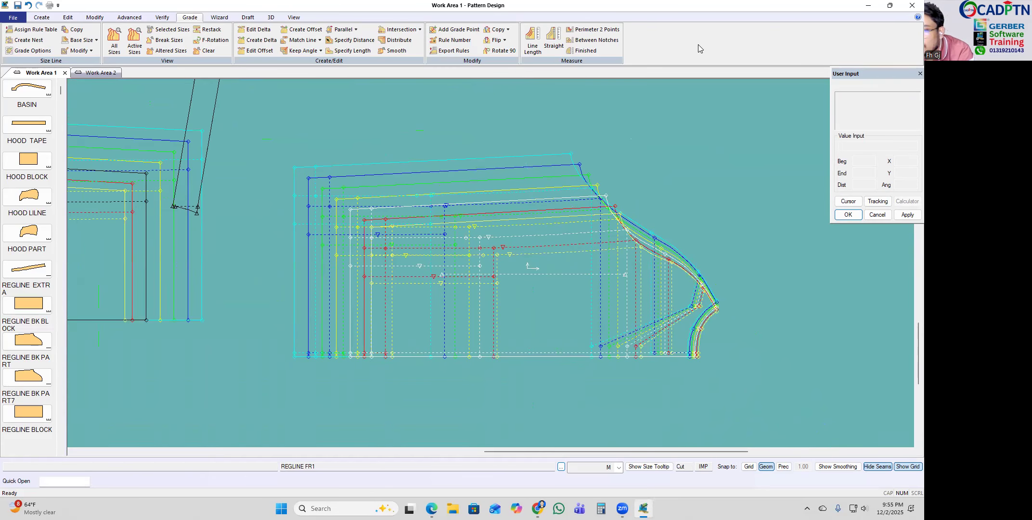
{"action": "key", "text": "super+Down"}
{"action": "right_click", "coordinate": [258, 146]}
{"action": "left_click", "coordinate": [279, 151]}
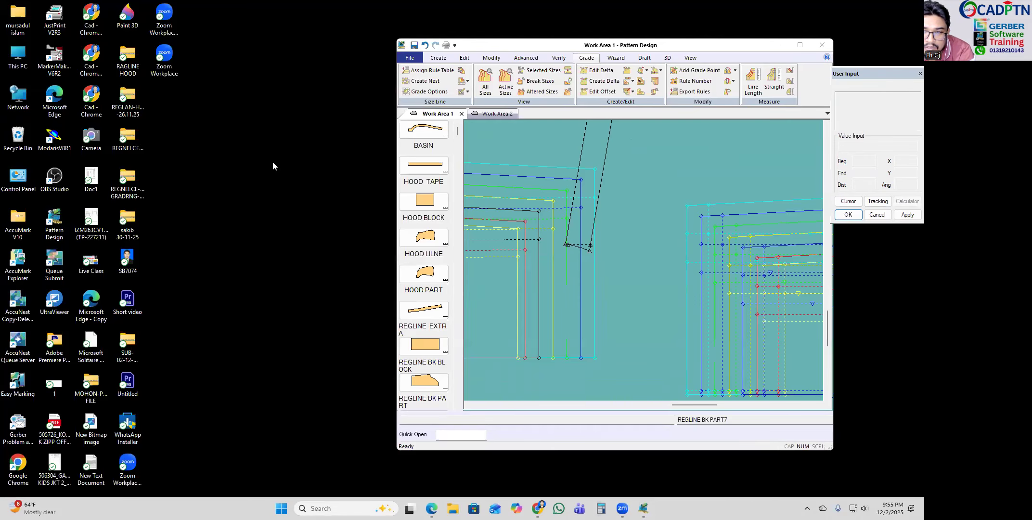
{"action": "right_click", "coordinate": [248, 78]}
{"action": "left_click", "coordinate": [283, 87]}
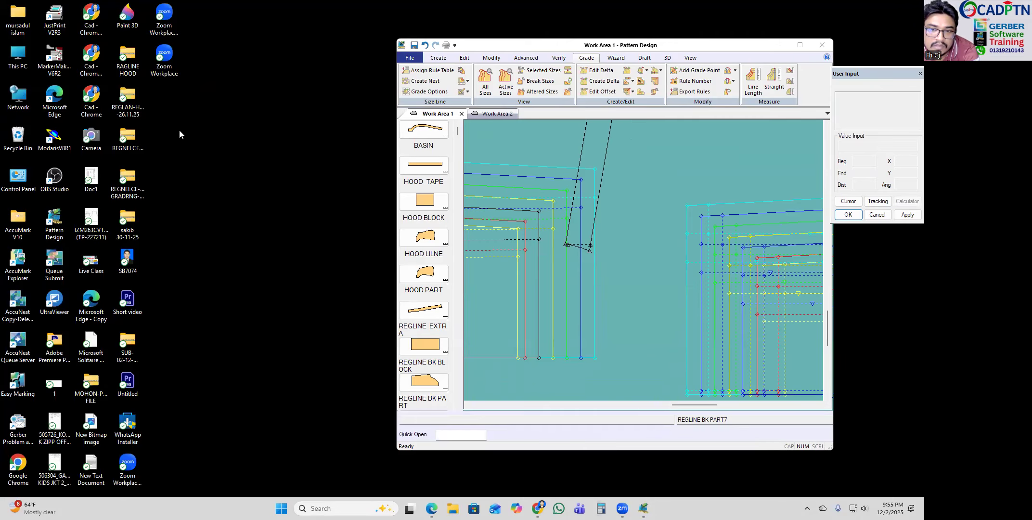
Step: Open AccuMark Explorer and maximize its window
{"action": "right_click", "coordinate": [261, 100]}
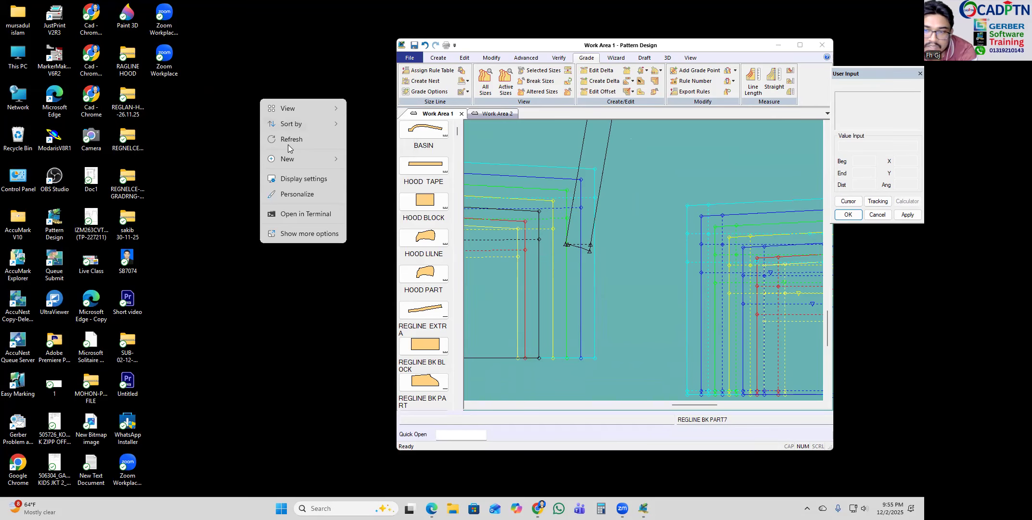
{"action": "left_click", "coordinate": [291, 140]}
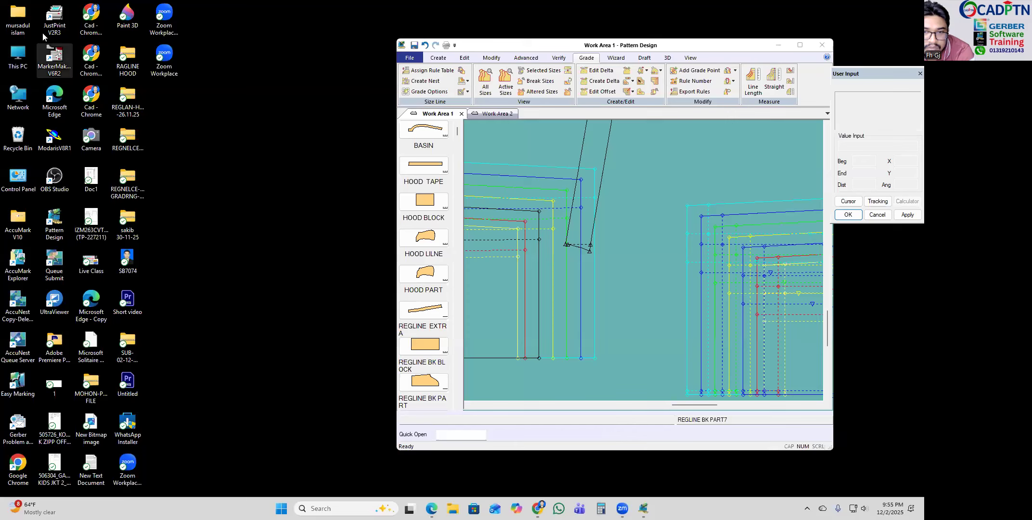
{"action": "left_click", "coordinate": [12, 270]}
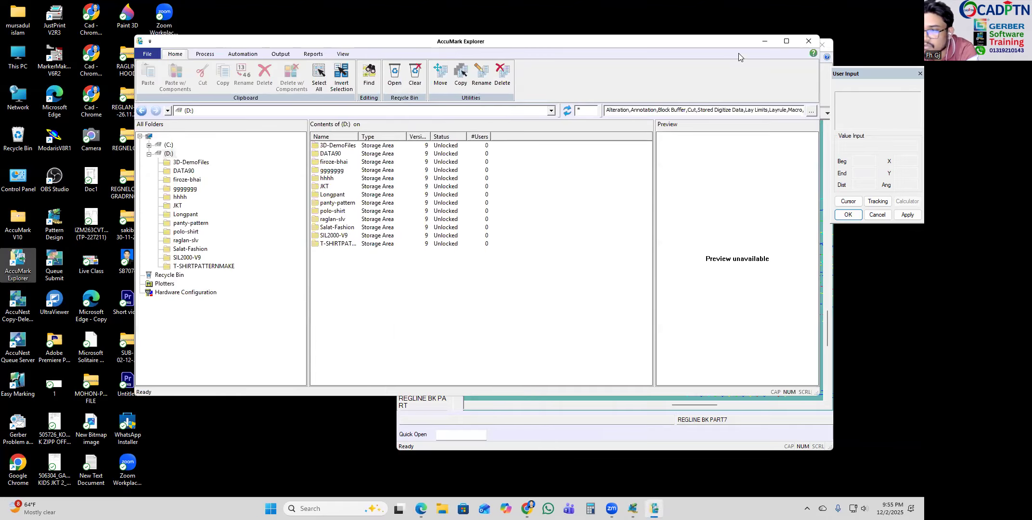
{"action": "left_click", "coordinate": [785, 41]}
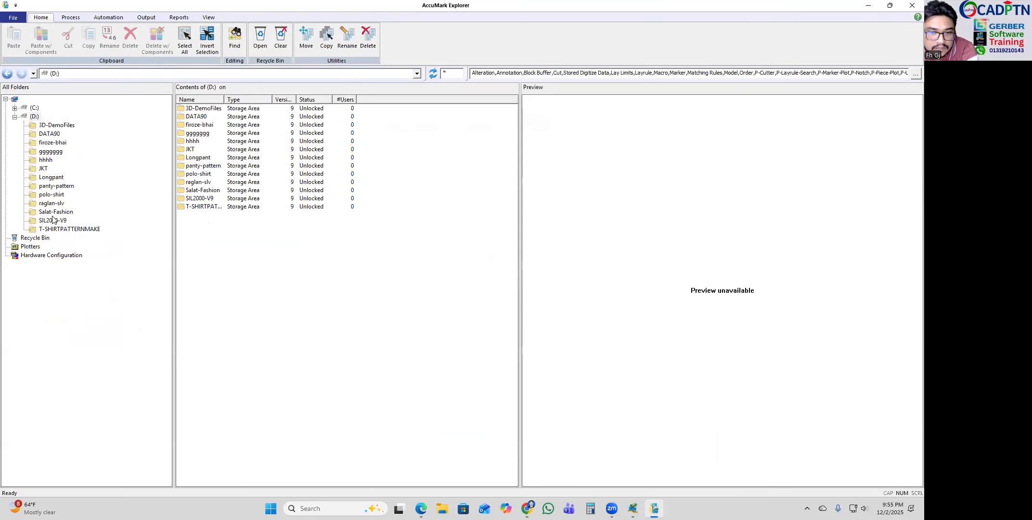
Step: Select pieces P1-BK and P1-FRT in the raglan-slv storage area on D: and bring them into Pattern Design
{"action": "left_click", "coordinate": [195, 191]}
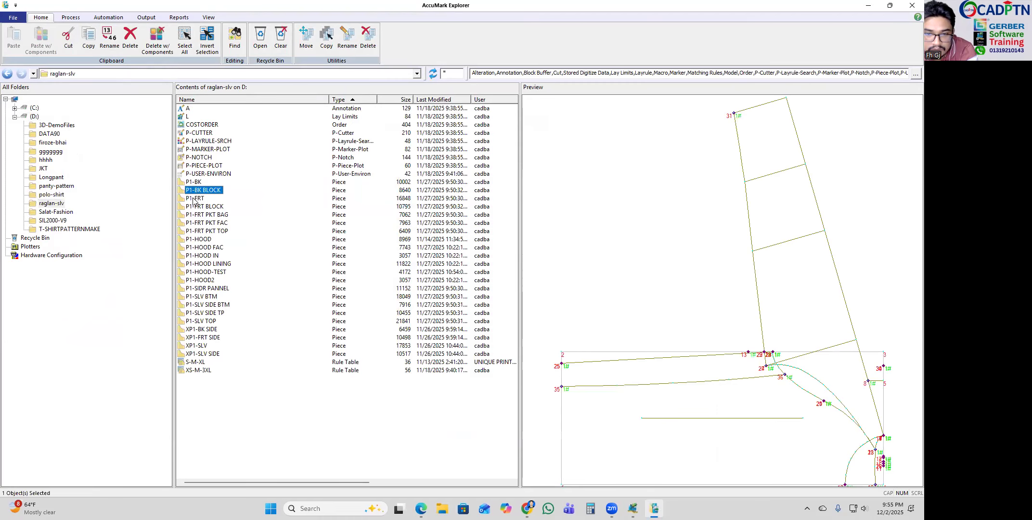
{"action": "left_click", "coordinate": [193, 183]}
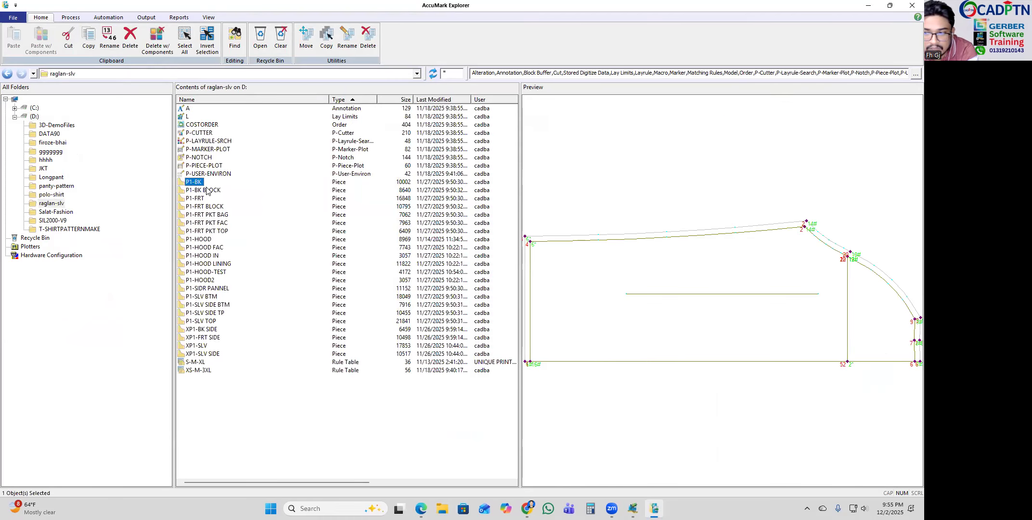
{"action": "left_click", "coordinate": [202, 201], "text": "ctrl"}
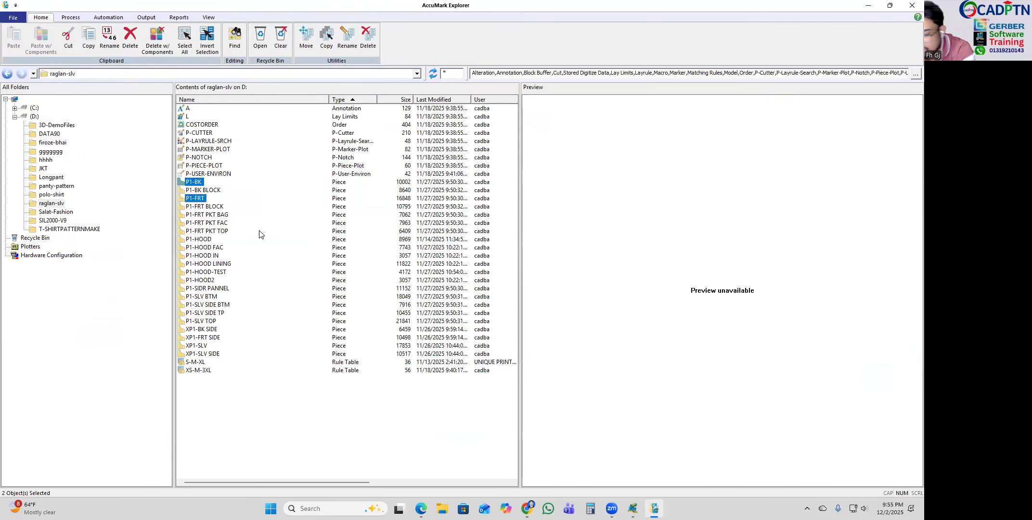
{"action": "key", "text": "alt+Tab"}
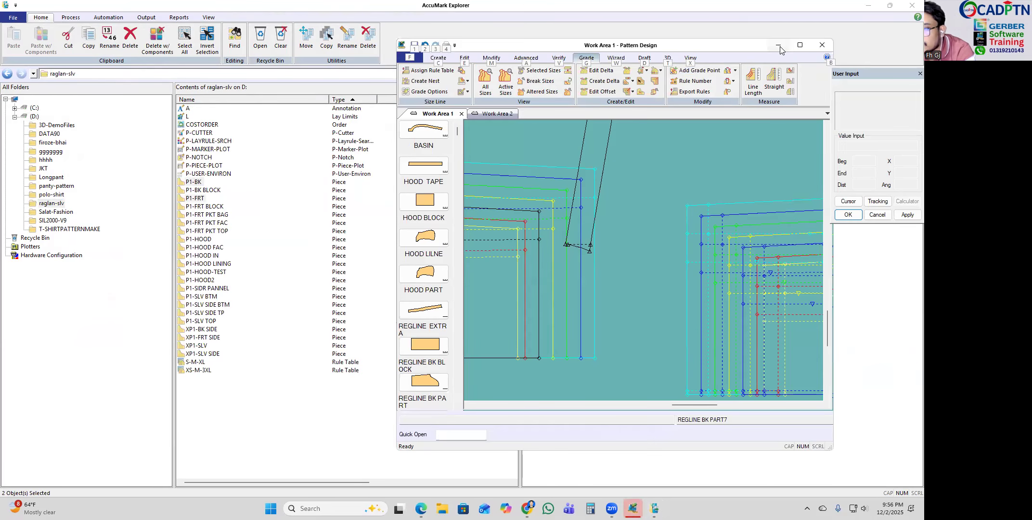
Step: Maximize Pattern Design and place P1-FRT and P1-BK in Work Area 1 below the REGLINE FR1 nest
{"action": "left_click", "coordinate": [799, 46]}
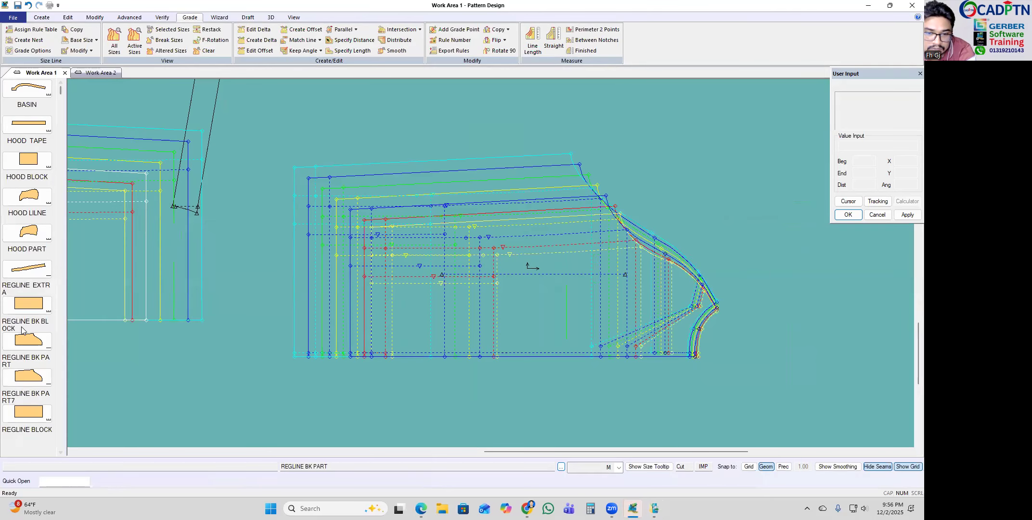
{"action": "left_click_drag", "start_coordinate": [516, 263], "coordinate": [524, 180]}
{"action": "scroll", "coordinate": [550, 169], "scroll_direction": "down", "scroll_amount": 3}
{"action": "scroll", "coordinate": [37, 193], "scroll_direction": "up", "scroll_amount": 3}
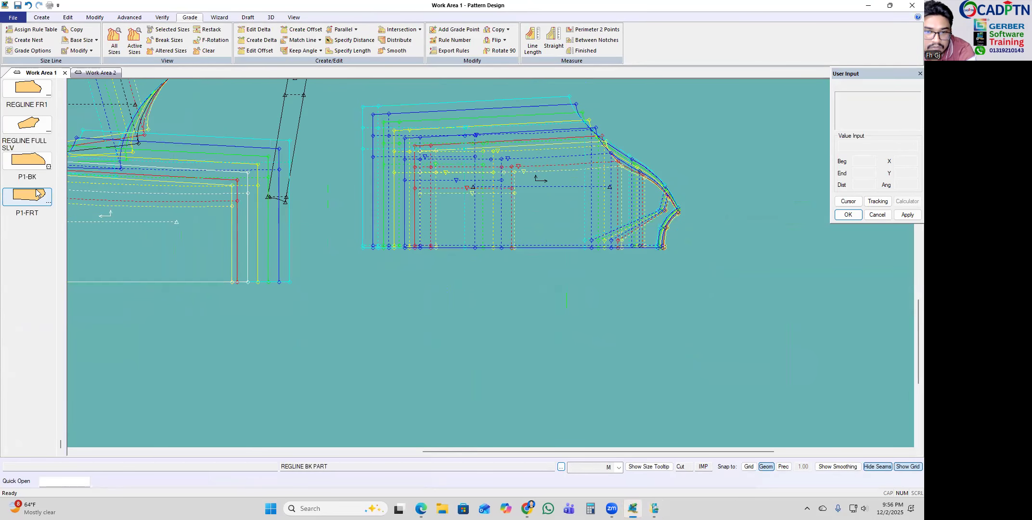
{"action": "left_click_drag", "start_coordinate": [77, 210], "coordinate": [472, 353]}
{"action": "scroll", "coordinate": [458, 204], "scroll_direction": "down", "scroll_amount": 2}
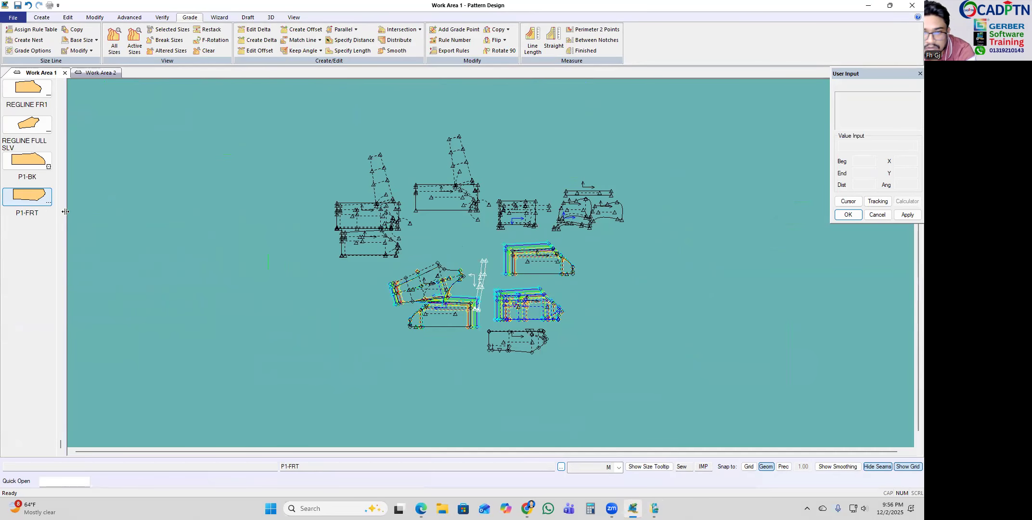
{"action": "left_click", "coordinate": [27, 161]}
{"action": "scroll", "coordinate": [508, 372], "scroll_direction": "up", "scroll_amount": 6}
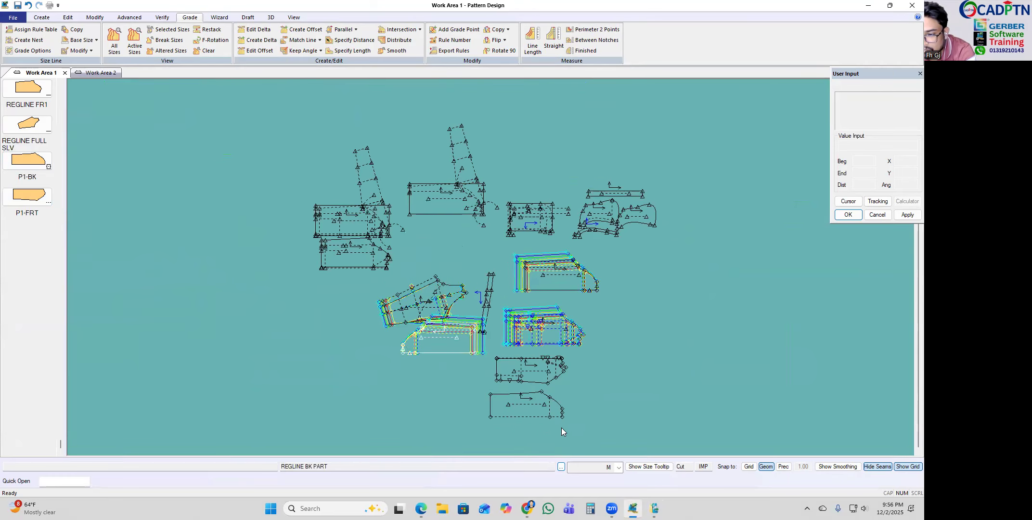
Step: Flip P1-FRT to match REGLINE FR1's orientation and display all its sizes as a graded nest
{"action": "left_click", "coordinate": [558, 255]}
{"action": "right_click", "coordinate": [706, 170]}
{"action": "left_click", "coordinate": [707, 172]}
{"action": "scroll", "coordinate": [573, 195], "scroll_direction": "up", "scroll_amount": 1}
{"action": "left_click", "coordinate": [526, 354]}
{"action": "left_click", "coordinate": [518, 401]}
{"action": "left_click", "coordinate": [515, 293]}
{"action": "scroll", "coordinate": [517, 309], "scroll_direction": "up", "scroll_amount": 3}
{"action": "left_click", "coordinate": [546, 307]}
{"action": "key", "text": "f"}
{"action": "left_click", "coordinate": [465, 238]}
{"action": "right_click", "coordinate": [560, 196]}
{"action": "left_click", "coordinate": [560, 196]}
Step: Restack the P1-FRT nest at its underarm corner to check the armhole grading
{"action": "scroll", "coordinate": [534, 207], "scroll_direction": "up", "scroll_amount": 3}
{"action": "key", "text": "r"}
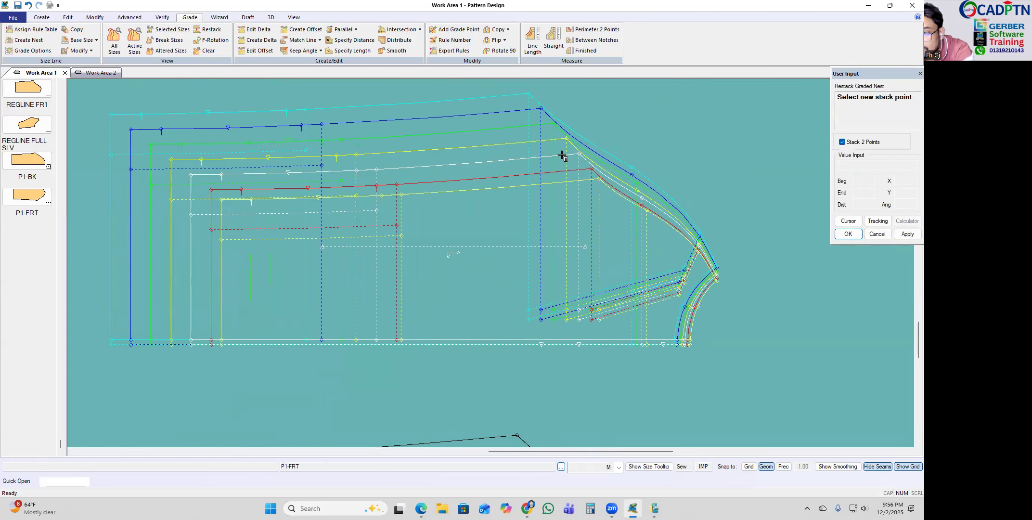
{"action": "left_click", "coordinate": [580, 153]}
{"action": "scroll", "coordinate": [679, 213], "scroll_direction": "up", "scroll_amount": 2}
{"action": "scroll", "coordinate": [683, 212], "scroll_direction": "up", "scroll_amount": 2}
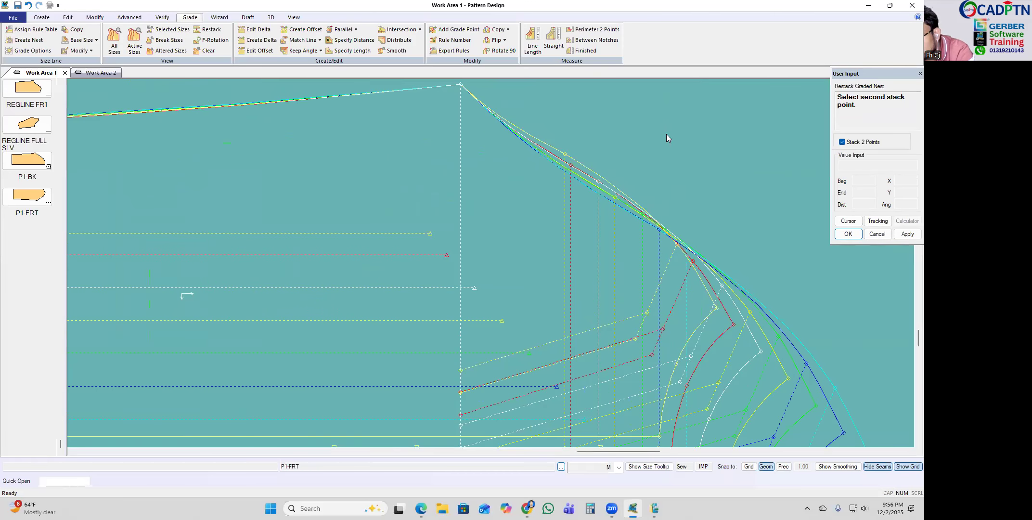
{"action": "key", "text": "Escape"}
Step: Restack the P1-FRT nest at the mid-armhole point and inspect how the armhole curves line up
{"action": "scroll", "coordinate": [613, 267], "scroll_direction": "up", "scroll_amount": 1}
{"action": "key", "text": "r"}
{"action": "left_click", "coordinate": [538, 186]}
{"action": "scroll", "coordinate": [680, 194], "scroll_direction": "down", "scroll_amount": 5}
{"action": "scroll", "coordinate": [545, 209], "scroll_direction": "up", "scroll_amount": 2}
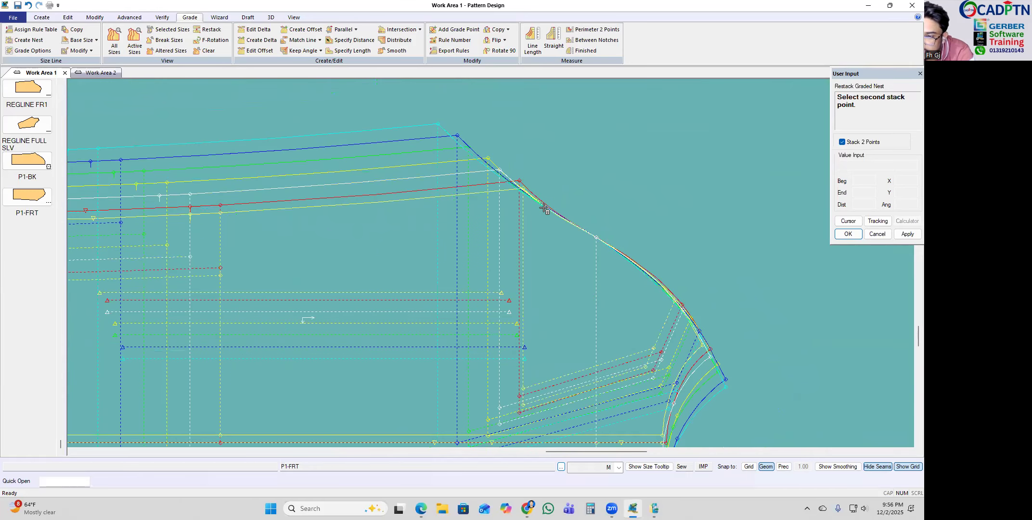
{"action": "scroll", "coordinate": [539, 206], "scroll_direction": "up", "scroll_amount": 1}
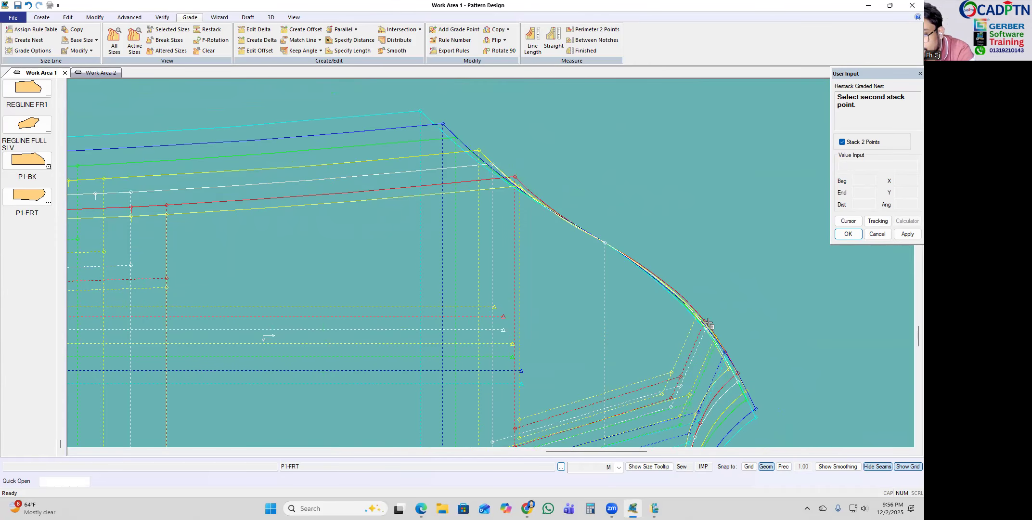
{"action": "left_click", "coordinate": [708, 324]}
{"action": "scroll", "coordinate": [553, 364], "scroll_direction": "down", "scroll_amount": 5}
{"action": "scroll", "coordinate": [664, 140], "scroll_direction": "up", "scroll_amount": 3}
Step: Restack the REGLINE FR1 nest at the point where the inner side line meets the armhole curve
{"action": "left_click", "coordinate": [594, 252]}
{"action": "scroll", "coordinate": [575, 201], "scroll_direction": "up", "scroll_amount": 1}
{"action": "scroll", "coordinate": [576, 201], "scroll_direction": "up", "scroll_amount": 1}
{"action": "left_click", "coordinate": [569, 173]}
{"action": "scroll", "coordinate": [563, 122], "scroll_direction": "down", "scroll_amount": 1}
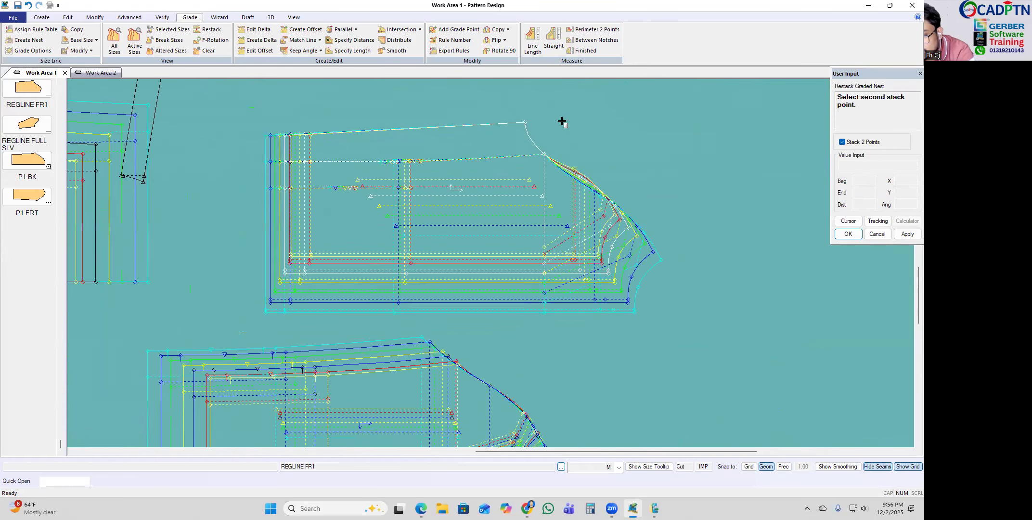
{"action": "scroll", "coordinate": [562, 121], "scroll_direction": "down", "scroll_amount": 2}
{"action": "right_click", "coordinate": [520, 114]}
{"action": "left_click", "coordinate": [562, 122]}
Step: Restack the REGLINE FR1 nest at its mid-armhole point and compare its armhole curves with P1-FRT
{"action": "scroll", "coordinate": [551, 211], "scroll_direction": "up", "scroll_amount": 2}
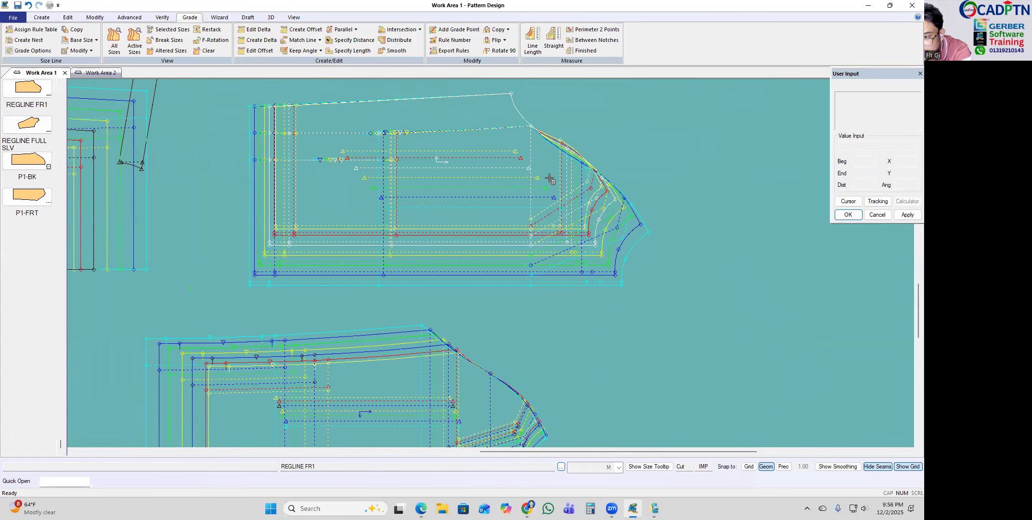
{"action": "scroll", "coordinate": [549, 178], "scroll_direction": "up", "scroll_amount": 1}
{"action": "left_click", "coordinate": [566, 169]}
{"action": "scroll", "coordinate": [576, 176], "scroll_direction": "up", "scroll_amount": 1}
{"action": "left_click", "coordinate": [572, 140]}
{"action": "right_click", "coordinate": [601, 129]}
{"action": "left_click", "coordinate": [650, 134]}
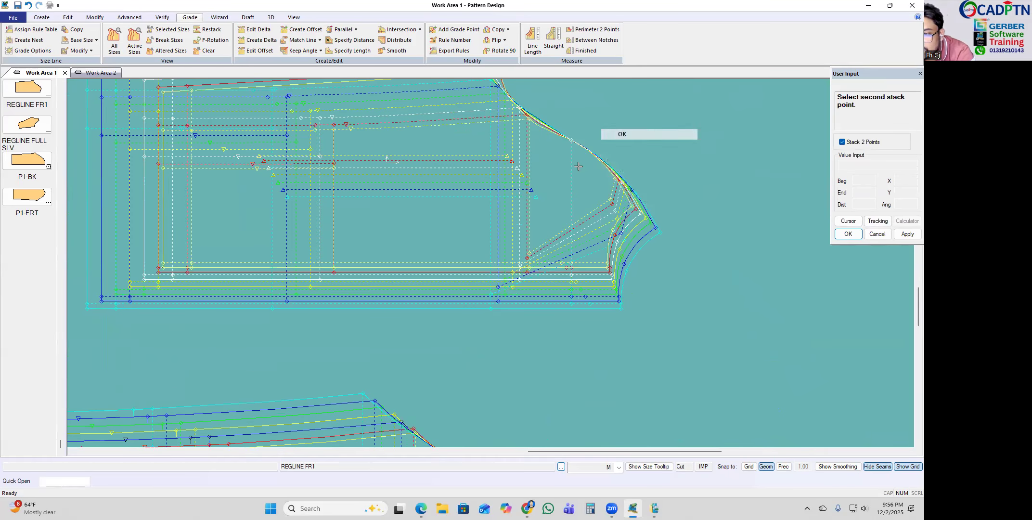
{"action": "scroll", "coordinate": [578, 166], "scroll_direction": "down", "scroll_amount": 1}
{"action": "scroll", "coordinate": [546, 154], "scroll_direction": "down", "scroll_amount": 2}
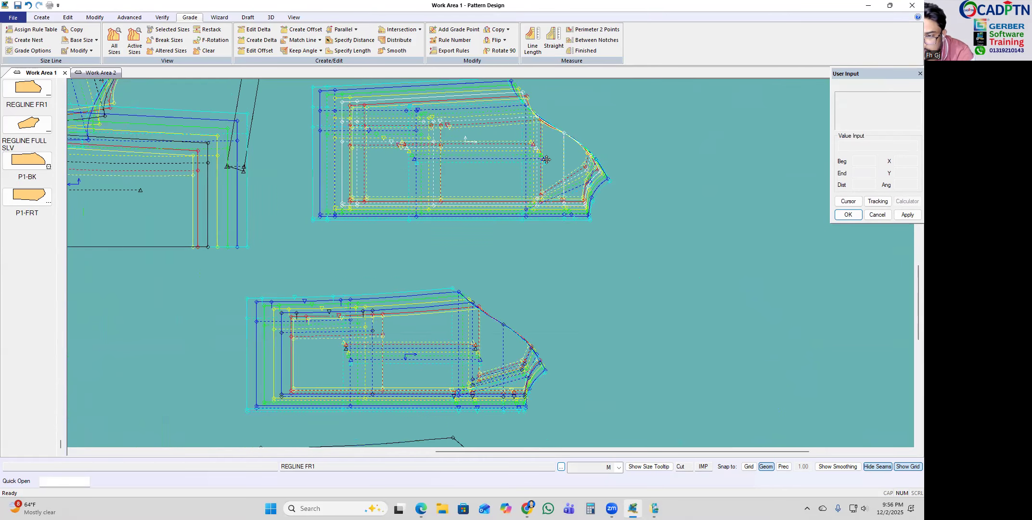
{"action": "scroll", "coordinate": [546, 172], "scroll_direction": "up", "scroll_amount": 2}
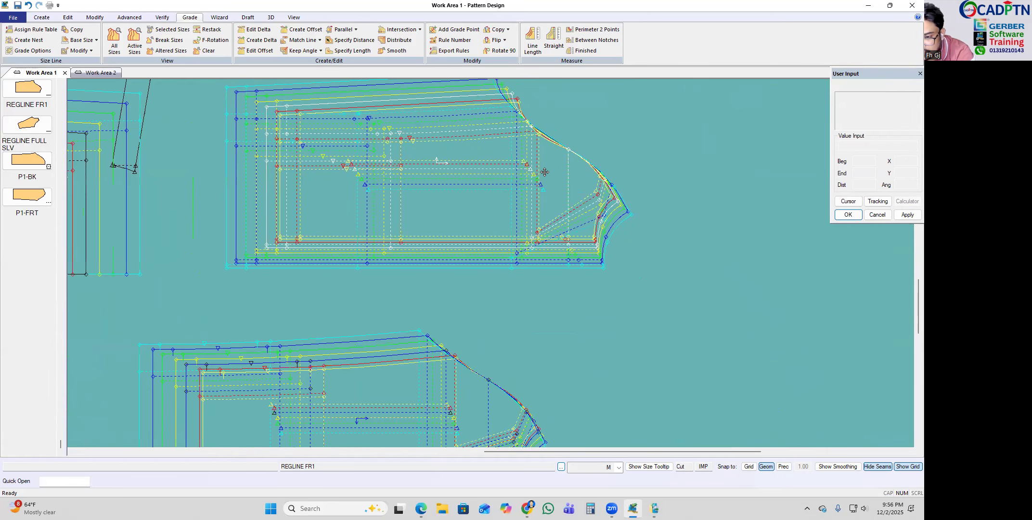
Step: Restack the REGLINE FR1 nest at the armhole-side end of its grain line
{"action": "right_click", "coordinate": [551, 170]}
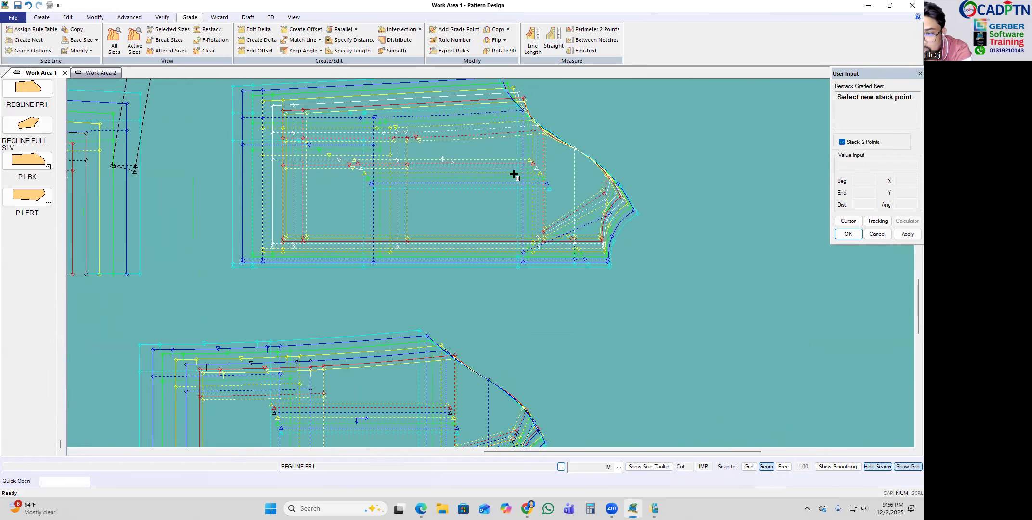
{"action": "left_click", "coordinate": [540, 168]}
{"action": "right_click", "coordinate": [559, 154]}
{"action": "left_click", "coordinate": [611, 162]}
Step: Restack the P1-FRT nest at its grain line
{"action": "scroll", "coordinate": [629, 178], "scroll_direction": "down", "scroll_amount": 1}
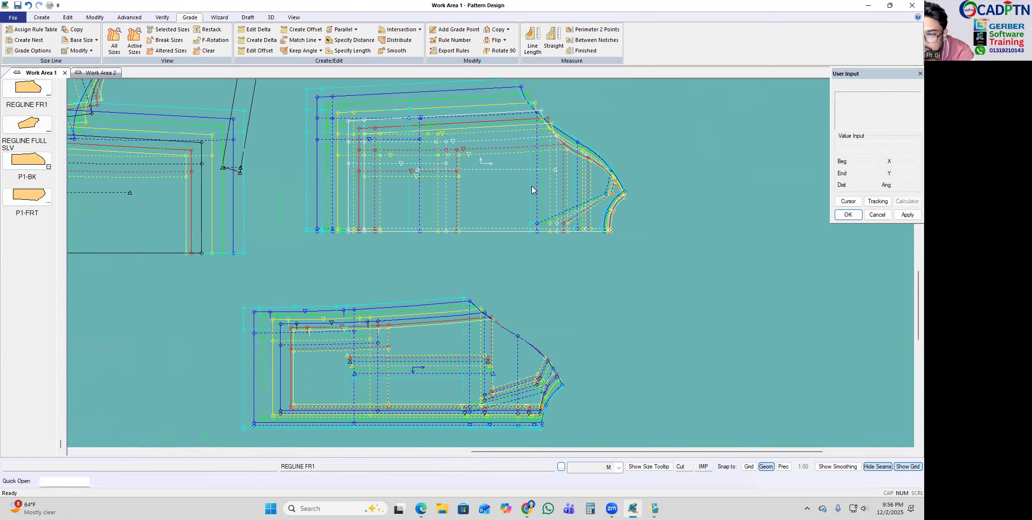
{"action": "scroll", "coordinate": [532, 189], "scroll_direction": "down", "scroll_amount": 1}
{"action": "scroll", "coordinate": [525, 327], "scroll_direction": "up", "scroll_amount": 2}
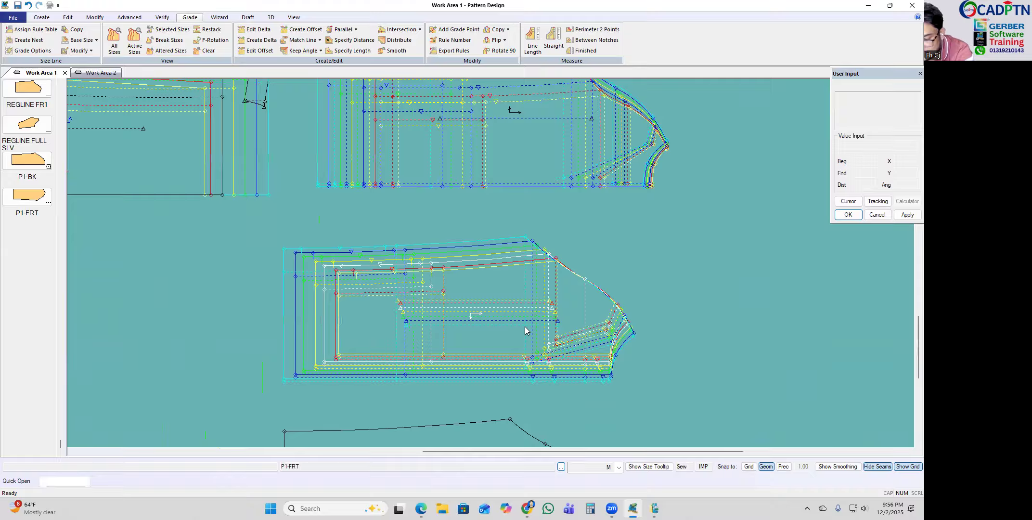
{"action": "right_click", "coordinate": [422, 337]}
{"action": "left_click", "coordinate": [398, 309]}
{"action": "right_click", "coordinate": [596, 224]}
{"action": "left_click", "coordinate": [645, 230]}
{"action": "left_click_drag", "start_coordinate": [507, 311], "coordinate": [517, 313]}
Step: Compare the armhole and internal line grading of the REGLINE FR1 and P1-FRT nests
{"action": "scroll", "coordinate": [527, 357], "scroll_direction": "down", "scroll_amount": 1}
{"action": "scroll", "coordinate": [595, 148], "scroll_direction": "up", "scroll_amount": 2}
{"action": "left_click", "coordinate": [584, 152]}
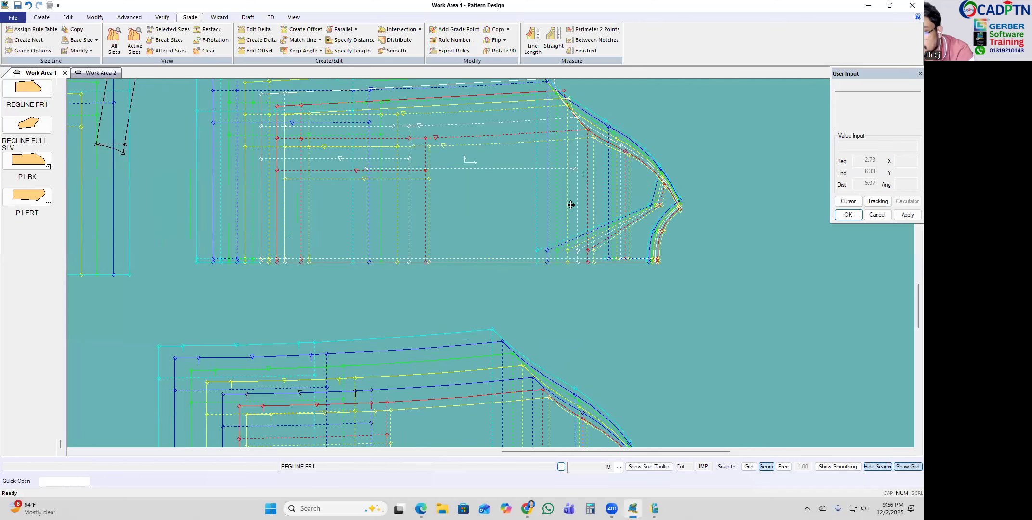
{"action": "scroll", "coordinate": [557, 231], "scroll_direction": "down", "scroll_amount": 1}
{"action": "left_click", "coordinate": [552, 167]}
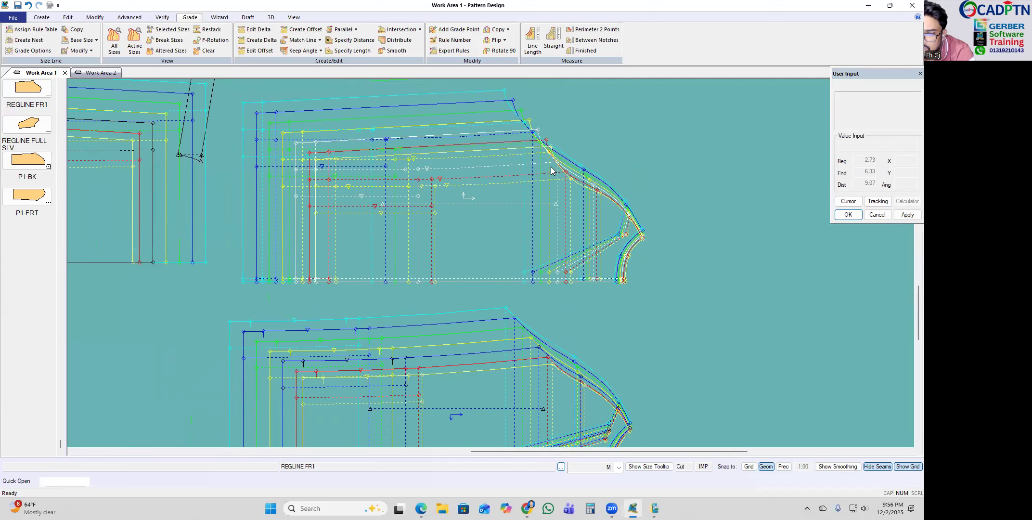
{"action": "scroll", "coordinate": [553, 167], "scroll_direction": "down", "scroll_amount": 1}
{"action": "scroll", "coordinate": [482, 155], "scroll_direction": "down", "scroll_amount": 1}
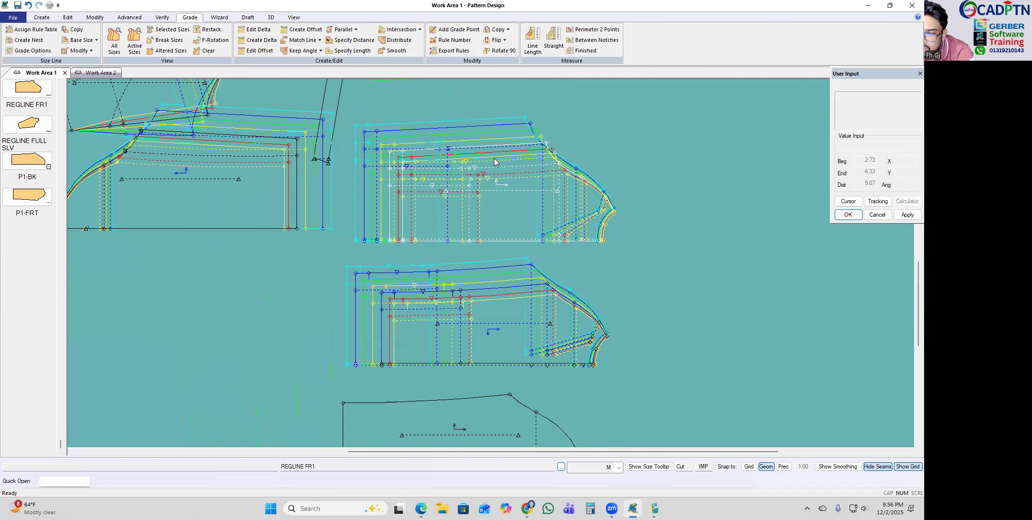
{"action": "scroll", "coordinate": [530, 333], "scroll_direction": "up", "scroll_amount": 4}
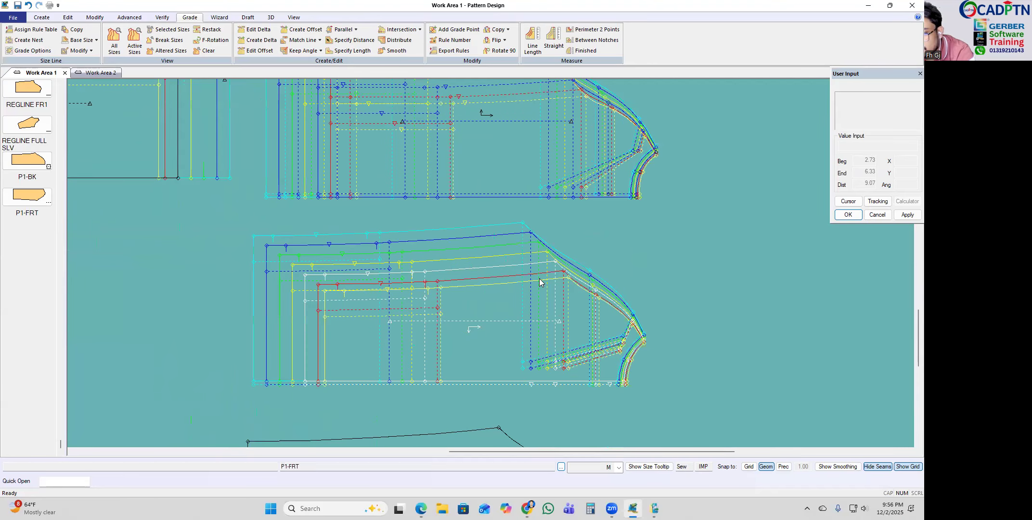
{"action": "scroll", "coordinate": [591, 164], "scroll_direction": "up", "scroll_amount": 4}
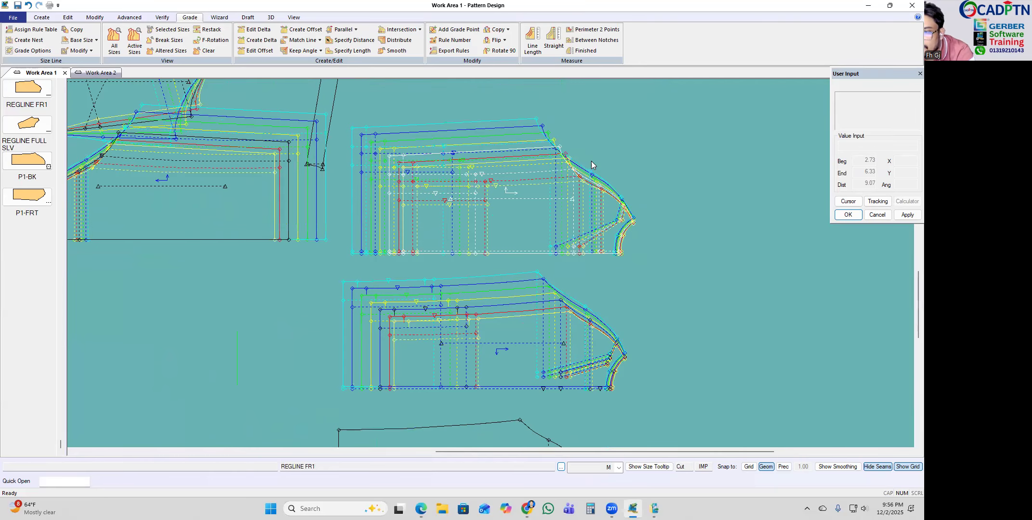
Step: Restack REGLINE FR1 at the armhole end of its inner side line to recheck the grading there
{"action": "scroll", "coordinate": [580, 186], "scroll_direction": "up", "scroll_amount": 1}
{"action": "key", "text": "r"}
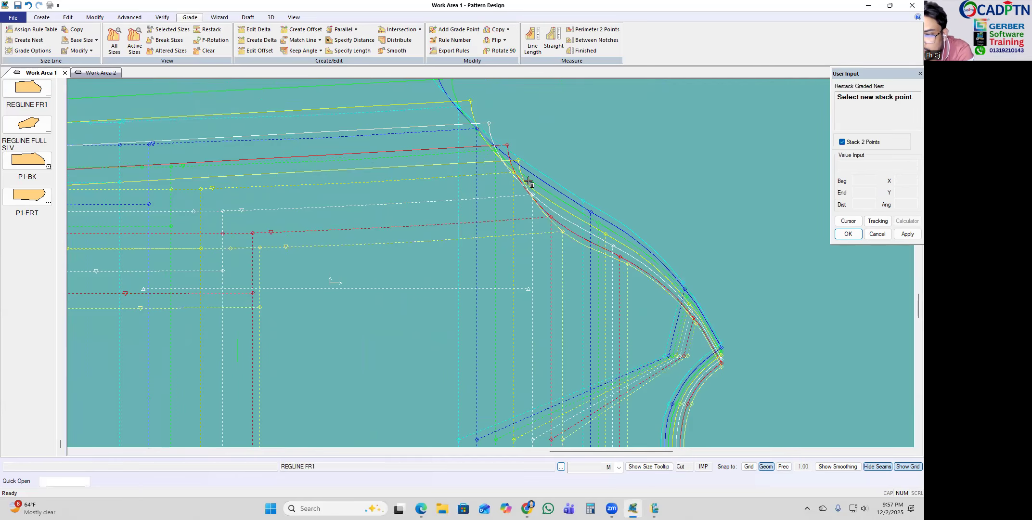
{"action": "left_click", "coordinate": [533, 195]}
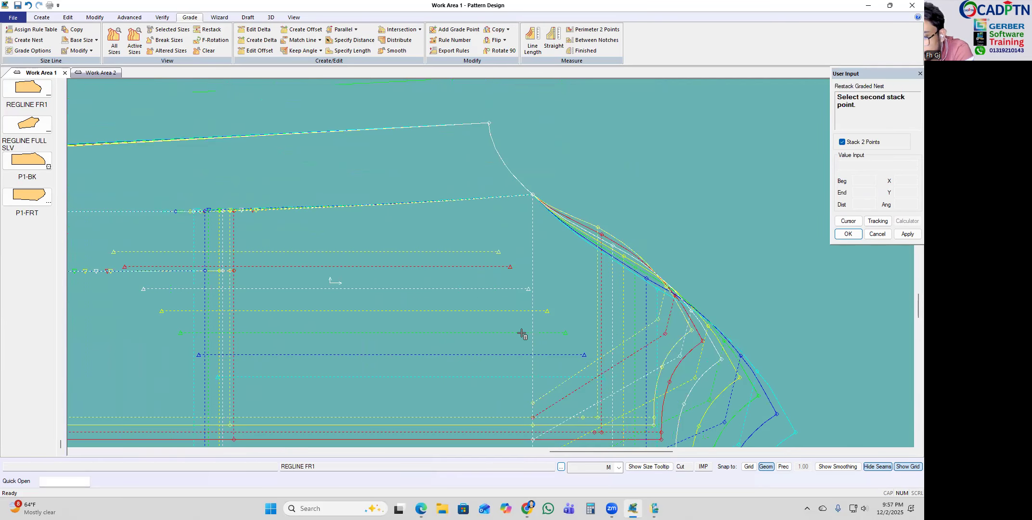
{"action": "right_click", "coordinate": [621, 153]}
{"action": "left_click", "coordinate": [627, 161]}
Step: Return the REGLINE FR1 nest to stacking at its grain line's armhole-side end
{"action": "scroll", "coordinate": [568, 133], "scroll_direction": "down", "scroll_amount": 3}
{"action": "scroll", "coordinate": [565, 289], "scroll_direction": "up", "scroll_amount": 2}
{"action": "double_click", "coordinate": [561, 195]}
{"action": "right_click", "coordinate": [641, 117]}
{"action": "left_click", "coordinate": [648, 124]}
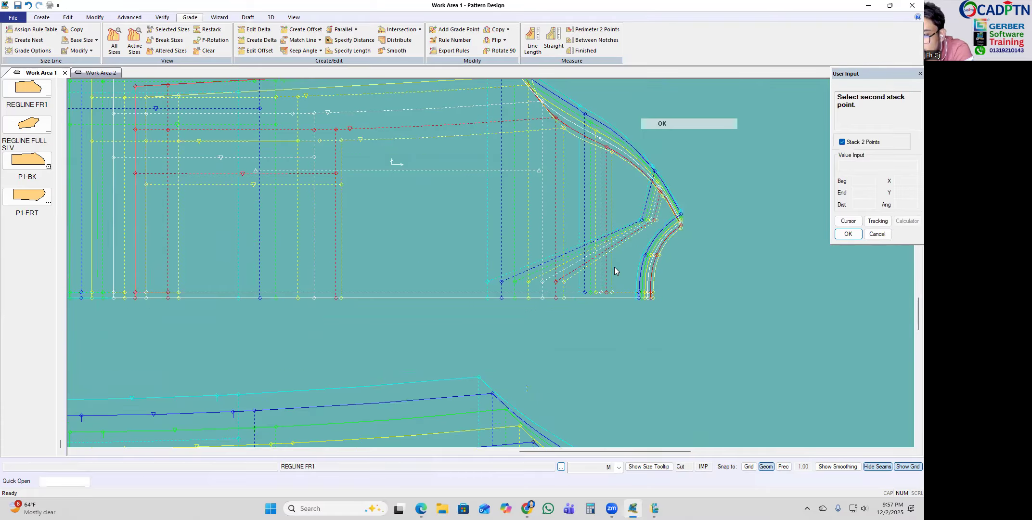
Step: Restack the REGLINE FR1 nest at the lower end of the slanted internal line near the centre front
{"action": "double_click", "coordinate": [598, 294]}
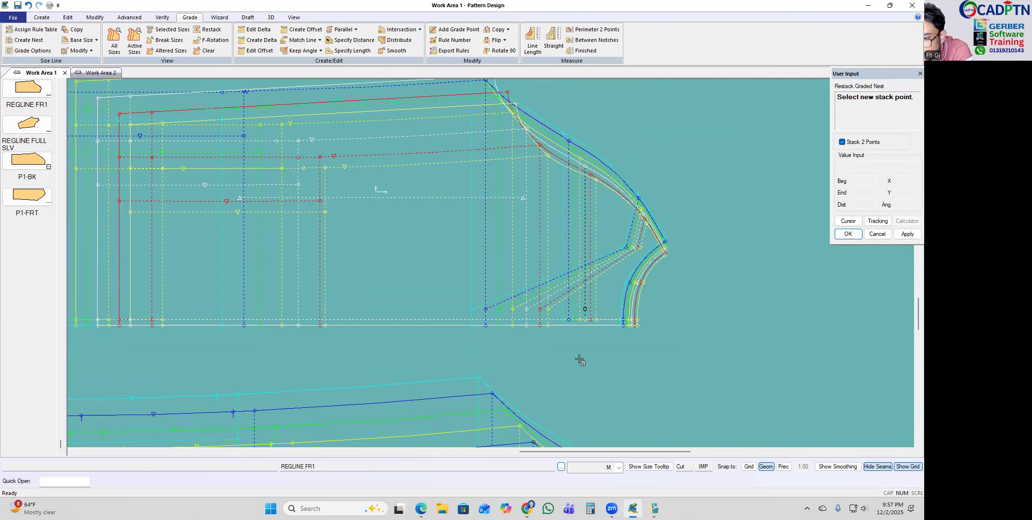
{"action": "left_click", "coordinate": [527, 308]}
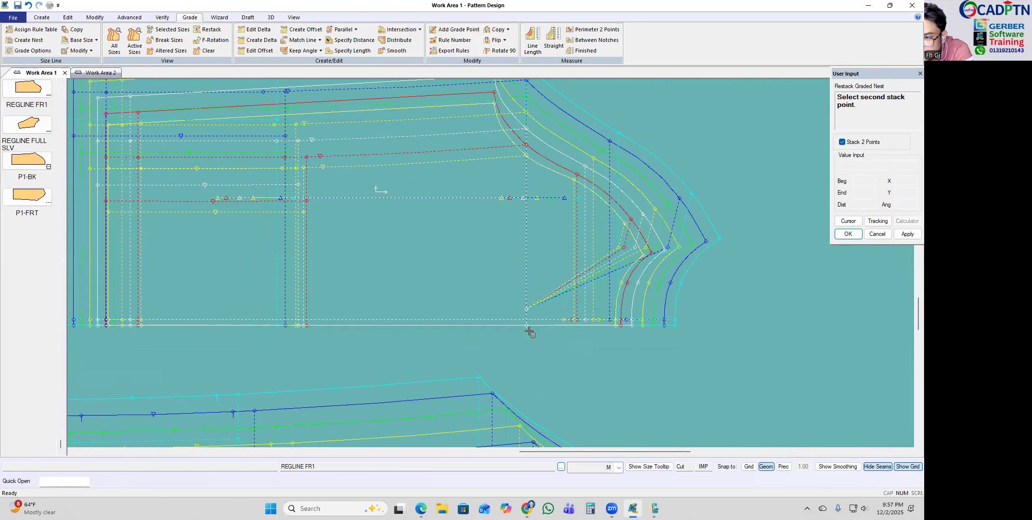
{"action": "right_click", "coordinate": [588, 155]}
{"action": "left_click", "coordinate": [588, 156]}
{"action": "scroll", "coordinate": [589, 198], "scroll_direction": "down", "scroll_amount": 7}
{"action": "scroll", "coordinate": [591, 203], "scroll_direction": "up", "scroll_amount": 2}
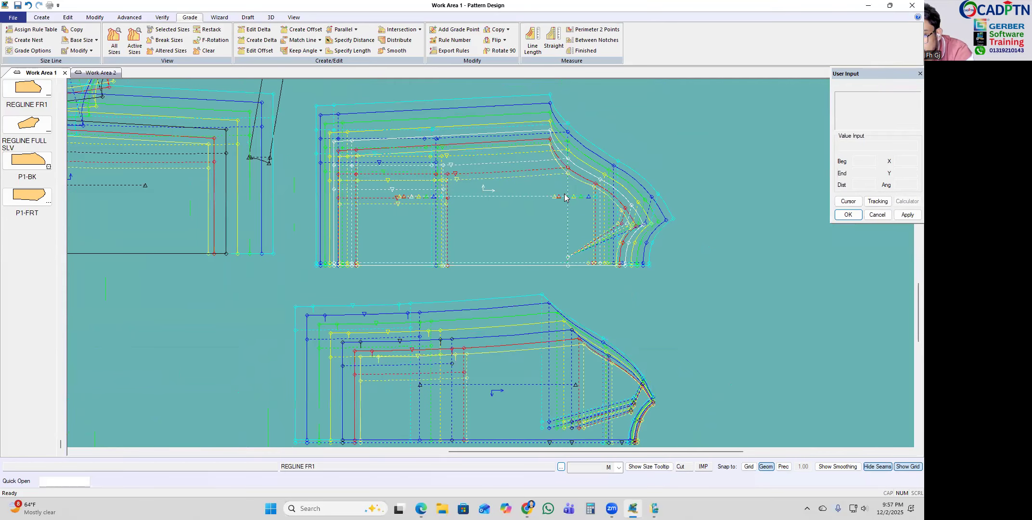
Step: Clear the graded nests of REGLINE FR1 and P1-FRT and reposition the two pieces for comparison
{"action": "scroll", "coordinate": [564, 197], "scroll_direction": "up", "scroll_amount": 1}
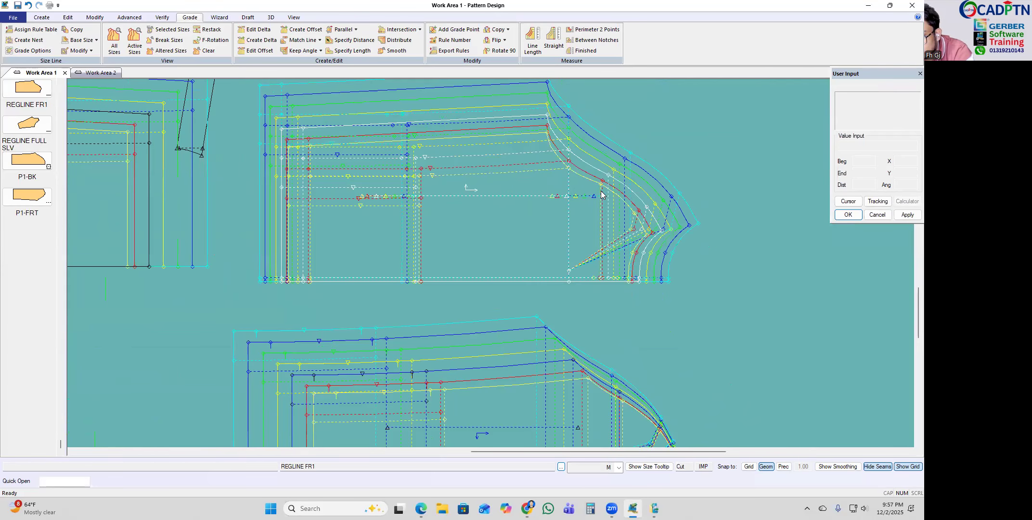
{"action": "scroll", "coordinate": [602, 195], "scroll_direction": "up", "scroll_amount": 1}
{"action": "scroll", "coordinate": [605, 192], "scroll_direction": "down", "scroll_amount": 1}
{"action": "left_click_drag", "start_coordinate": [593, 225], "coordinate": [597, 219]}
{"action": "key", "text": "F8"}
{"action": "scroll", "coordinate": [551, 166], "scroll_direction": "down", "scroll_amount": 2}
{"action": "scroll", "coordinate": [578, 321], "scroll_direction": "up", "scroll_amount": 1}
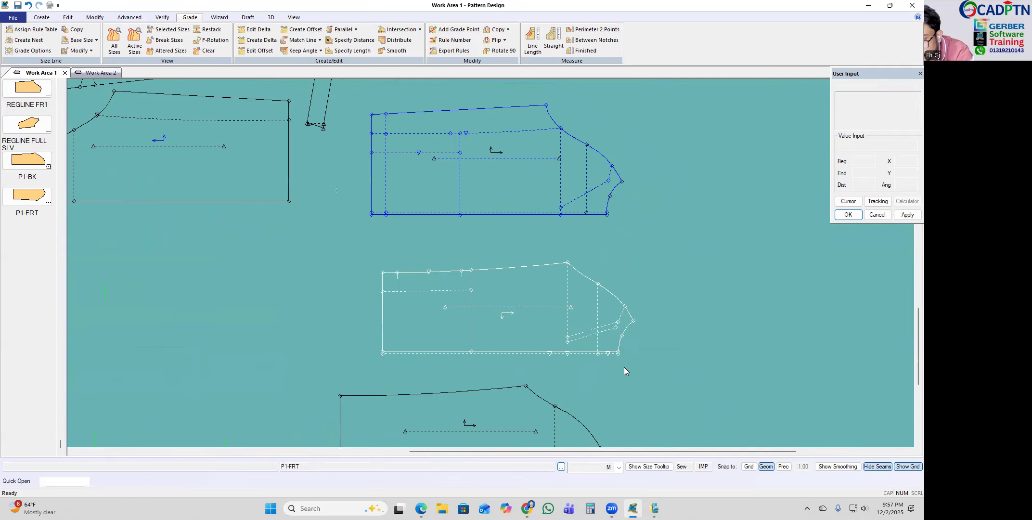
{"action": "left_click_drag", "start_coordinate": [617, 326], "coordinate": [579, 299]}
{"action": "left_click_drag", "start_coordinate": [566, 185], "coordinate": [562, 219]}
Step: Display the graded nests of REGLINE FR1 and P1-FRT in all sizes, one above the other
{"action": "key", "text": "n"}
{"action": "left_click", "coordinate": [449, 211]}
{"action": "right_click", "coordinate": [616, 161]}
{"action": "left_click", "coordinate": [553, 325]}
{"action": "right_click", "coordinate": [654, 270]}
{"action": "left_click", "coordinate": [654, 270]}
{"action": "left_click_drag", "start_coordinate": [587, 325], "coordinate": [594, 340]}
Step: Measure the graded length of P1-FRT's shorter vertical internal line at mid-armhole
{"action": "key", "text": "l"}
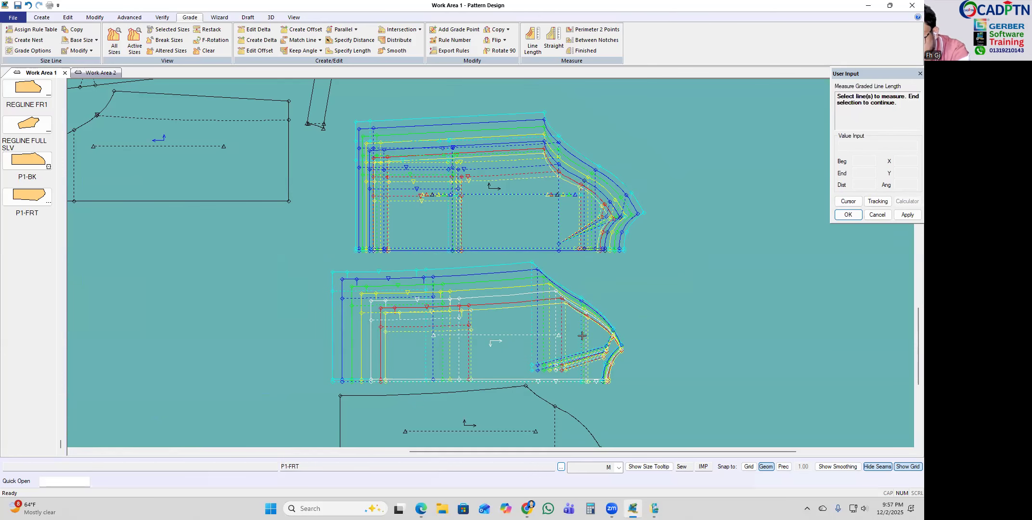
{"action": "left_click", "coordinate": [584, 334]}
{"action": "right_click", "coordinate": [685, 216]}
{"action": "left_click", "coordinate": [583, 360]}
{"action": "left_click", "coordinate": [586, 338]}
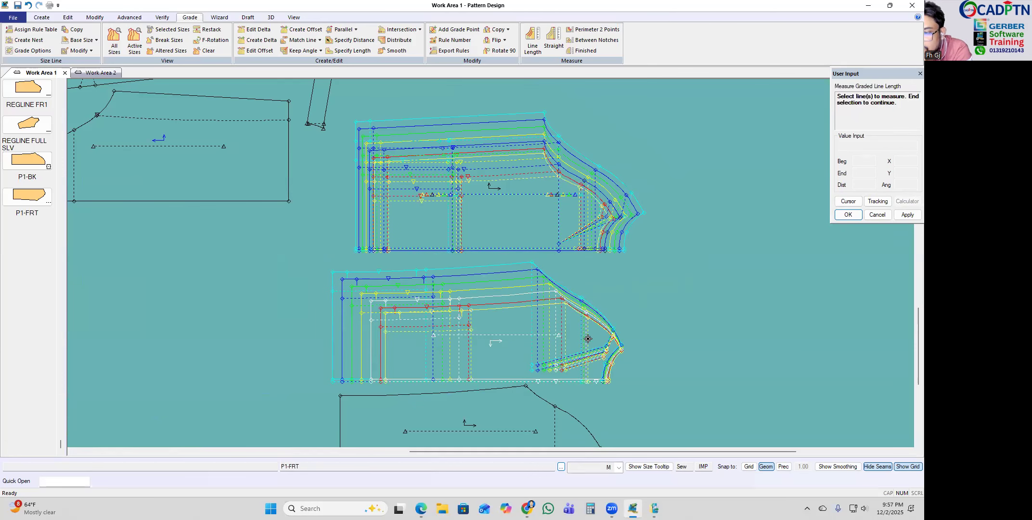
{"action": "right_click", "coordinate": [679, 219]}
{"action": "left_click", "coordinate": [678, 219]}
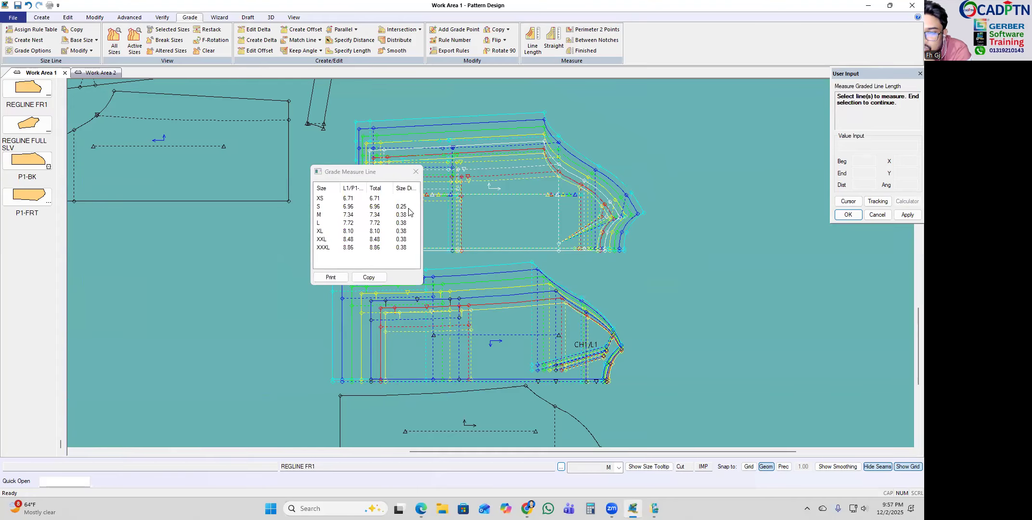
Step: Measure the graded length of the matching mid-armhole internal line on REGLINE FR1
{"action": "left_click", "coordinate": [416, 172]}
{"action": "scroll", "coordinate": [638, 152], "scroll_direction": "up", "scroll_amount": 1}
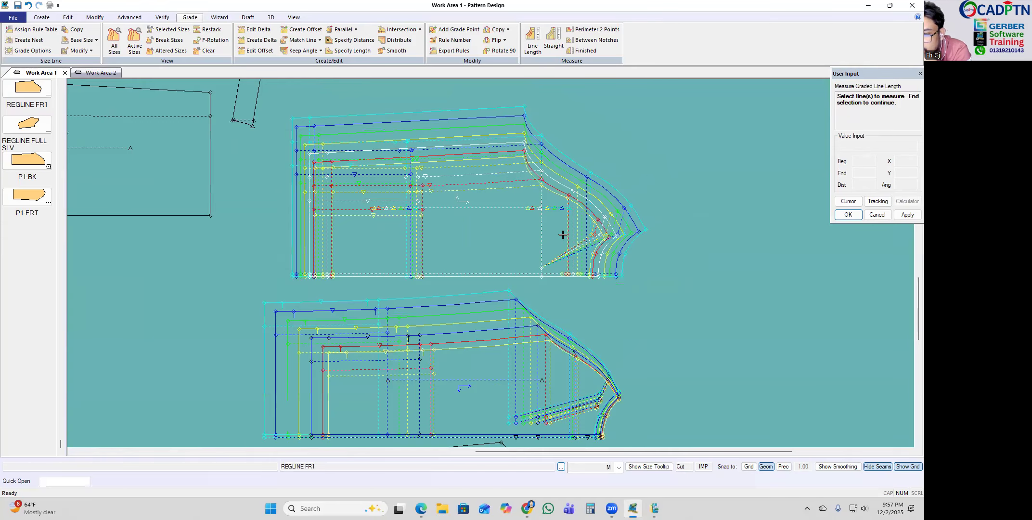
{"action": "scroll", "coordinate": [631, 166], "scroll_direction": "up", "scroll_amount": 1}
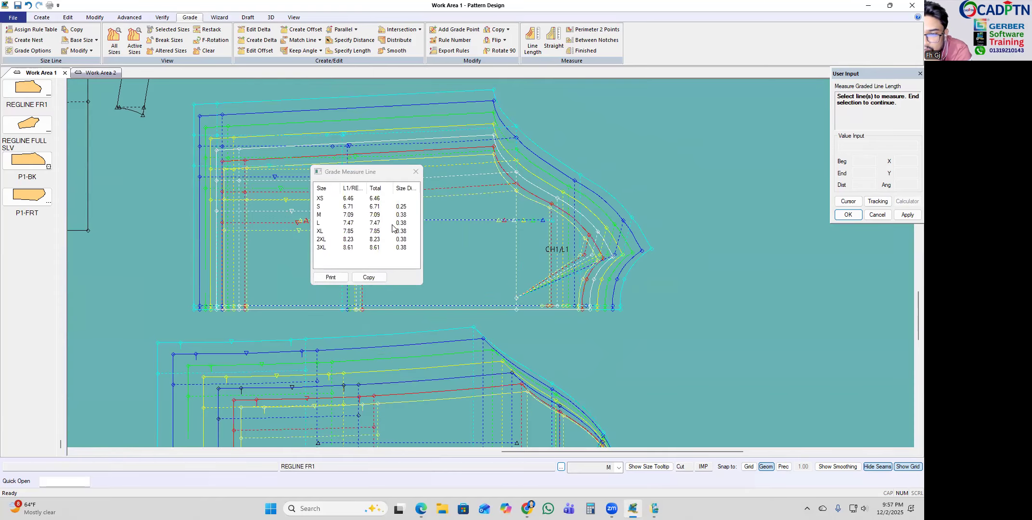
{"action": "left_click", "coordinate": [410, 176]}
Step: Measure the graded length of P1-FRT's vertical chest line running from the underarm point
{"action": "scroll", "coordinate": [607, 153], "scroll_direction": "down", "scroll_amount": 4}
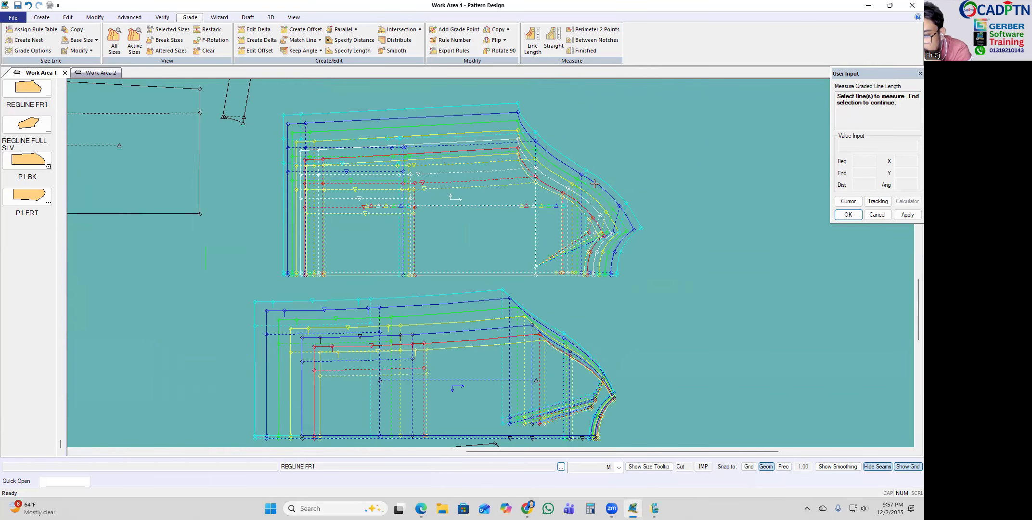
{"action": "left_click", "coordinate": [554, 315]}
{"action": "right_click", "coordinate": [677, 180]}
{"action": "left_click", "coordinate": [677, 179]}
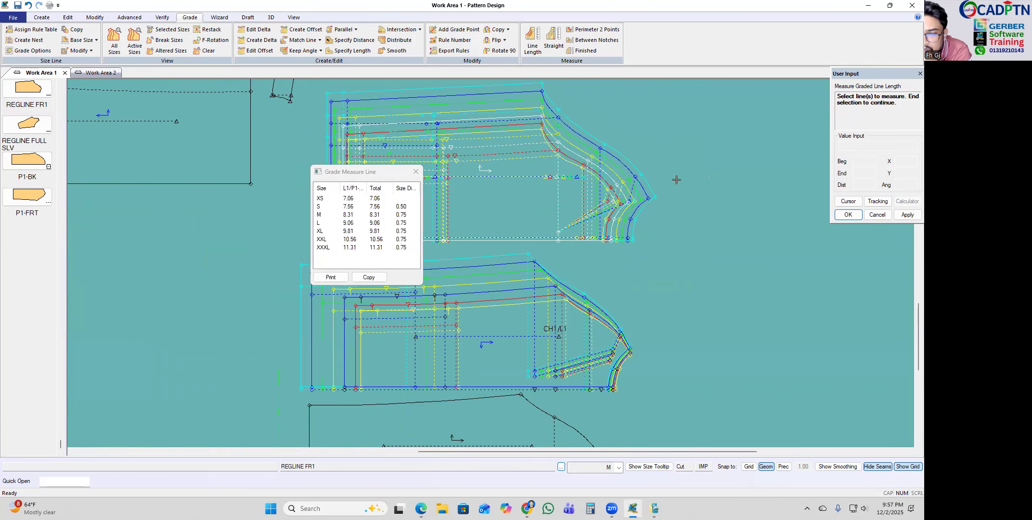
Step: Measure the graded length of REGLINE FR1's matching vertical chest line and end the measuring
{"action": "scroll", "coordinate": [533, 149], "scroll_direction": "up", "scroll_amount": 1}
{"action": "left_click", "coordinate": [557, 185]}
{"action": "right_click", "coordinate": [646, 125]}
{"action": "left_click", "coordinate": [645, 125]}
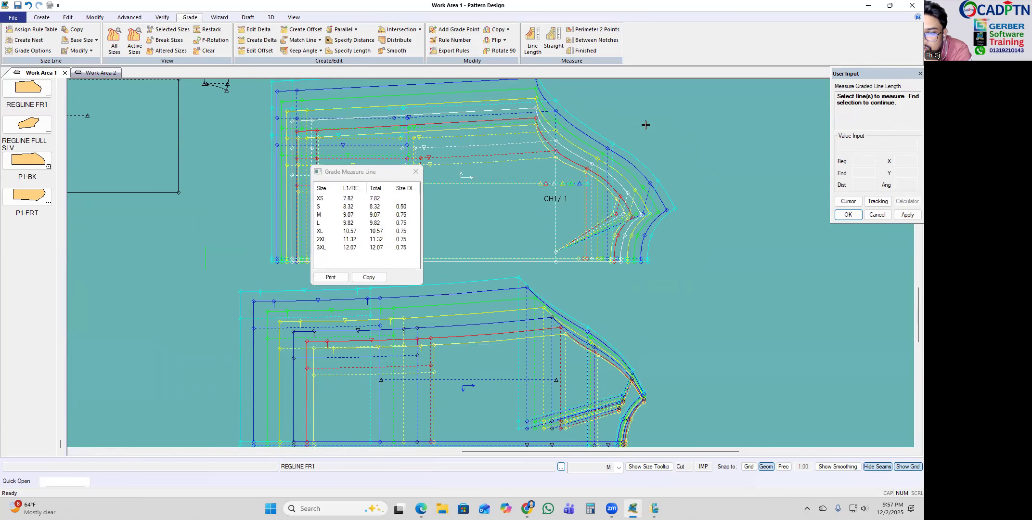
{"action": "scroll", "coordinate": [621, 177], "scroll_direction": "down", "scroll_amount": 1}
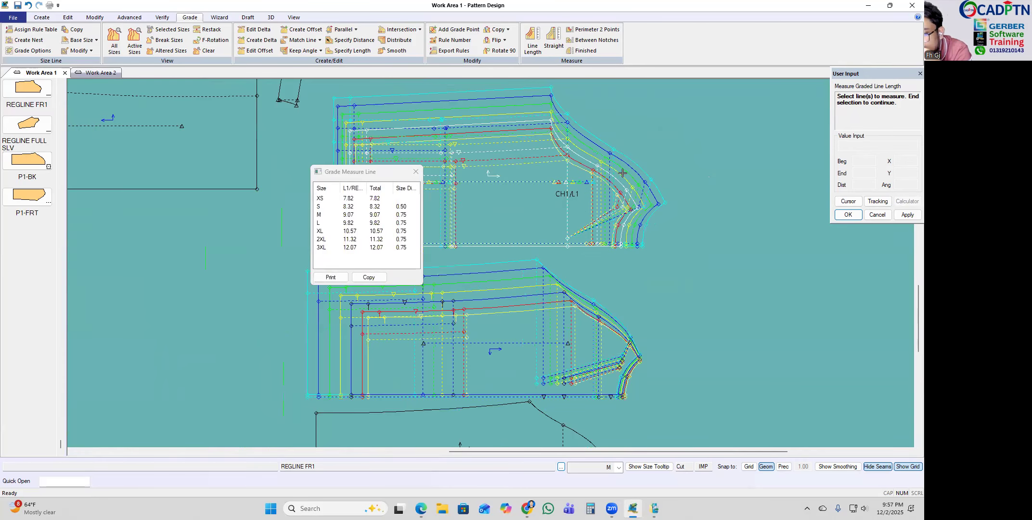
{"action": "scroll", "coordinate": [623, 172], "scroll_direction": "down", "scroll_amount": 1}
{"action": "right_click", "coordinate": [635, 149]}
{"action": "left_click", "coordinate": [634, 149]}
{"action": "scroll", "coordinate": [512, 205], "scroll_direction": "up", "scroll_amount": 2}
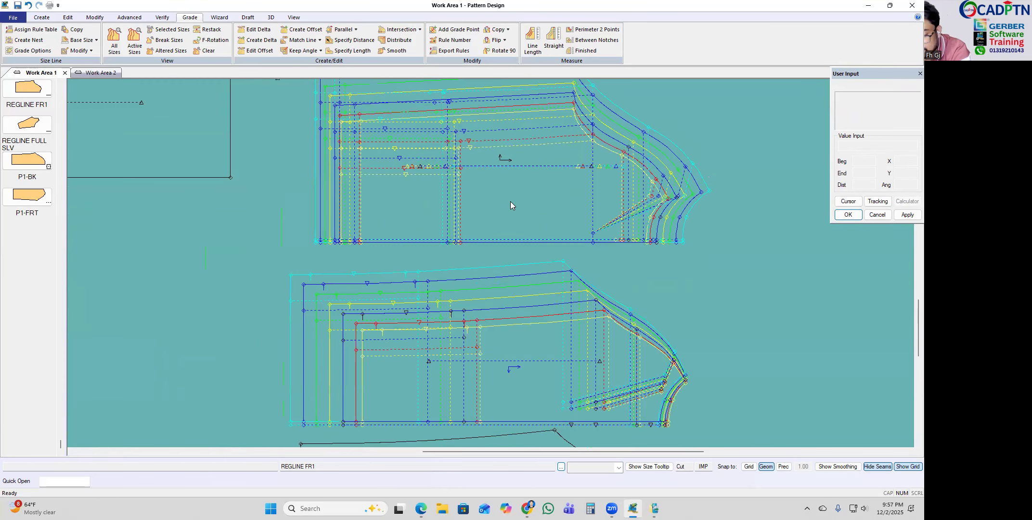
Step: Return the REGLINE FR1 nest to its default stacking to match the P1-FRT nest
{"action": "left_click", "coordinate": [510, 202]}
{"action": "left_click", "coordinate": [595, 167]}
{"action": "right_click", "coordinate": [665, 116]}
{"action": "left_click", "coordinate": [666, 116]}
{"action": "left_click_drag", "start_coordinate": [540, 188], "coordinate": [545, 205]}
{"action": "left_click", "coordinate": [564, 352]}
{"action": "scroll", "coordinate": [564, 351], "scroll_direction": "down", "scroll_amount": 1}
{"action": "scroll", "coordinate": [601, 153], "scroll_direction": "up", "scroll_amount": 3}
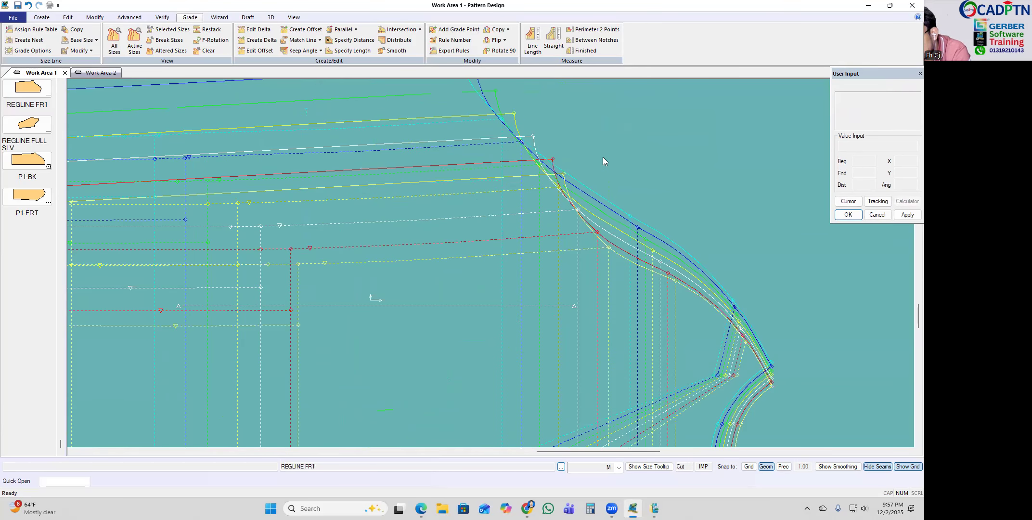
Step: Overlay the P1-FRT nest on REGLINE FR1 to compare the armhole curves, and move it back below
{"action": "scroll", "coordinate": [602, 152], "scroll_direction": "down", "scroll_amount": 2}
{"action": "scroll", "coordinate": [553, 154], "scroll_direction": "down", "scroll_amount": 1}
{"action": "scroll", "coordinate": [552, 149], "scroll_direction": "down", "scroll_amount": 1}
{"action": "scroll", "coordinate": [606, 374], "scroll_direction": "up", "scroll_amount": 1}
{"action": "left_click", "coordinate": [657, 386]}
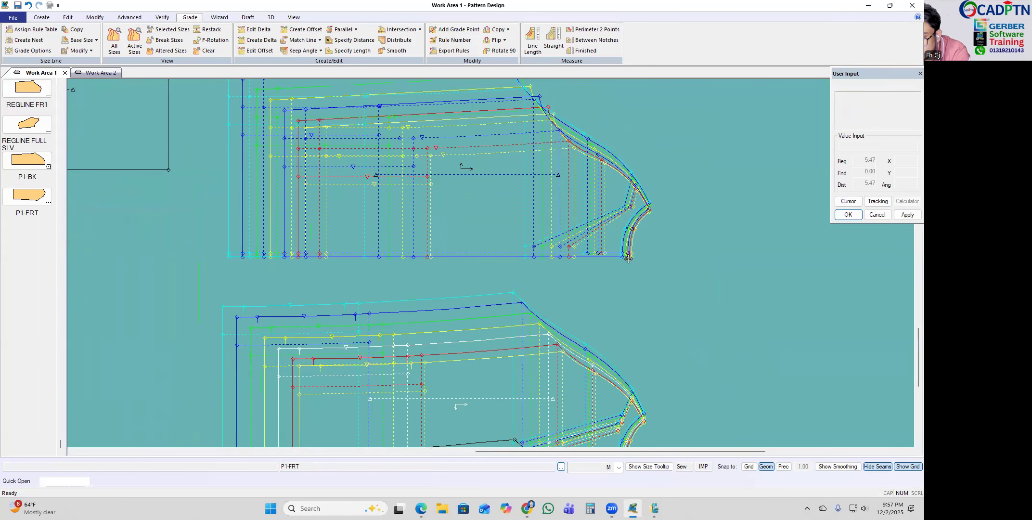
{"action": "scroll", "coordinate": [637, 226], "scroll_direction": "up", "scroll_amount": 1}
{"action": "scroll", "coordinate": [668, 273], "scroll_direction": "up", "scroll_amount": 1}
{"action": "scroll", "coordinate": [656, 319], "scroll_direction": "down", "scroll_amount": 1}
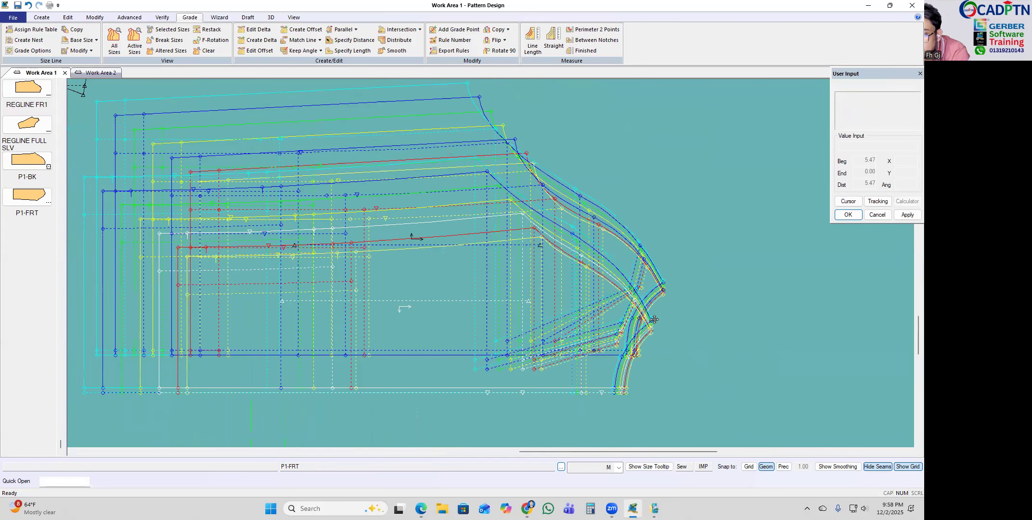
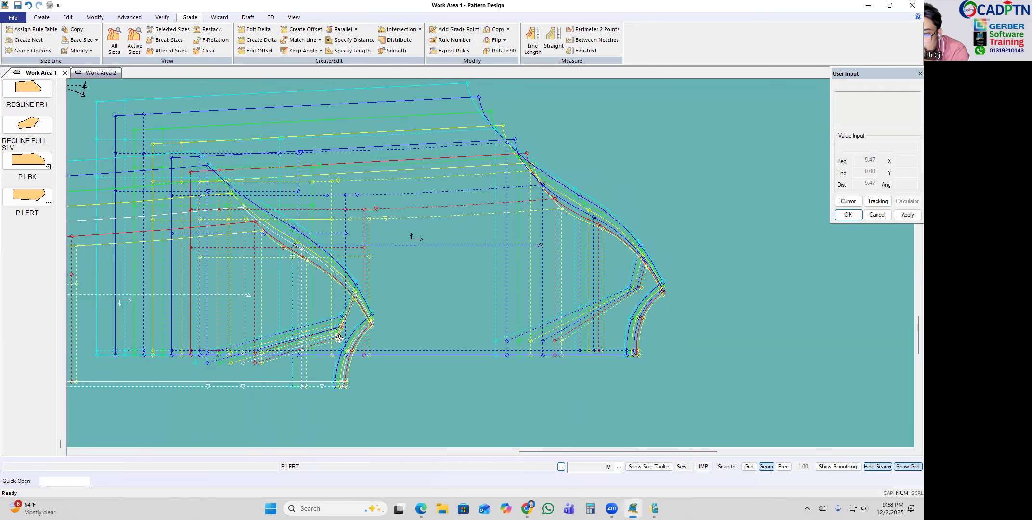
{"action": "left_click", "coordinate": [688, 176]}
{"action": "scroll", "coordinate": [686, 382], "scroll_direction": "down", "scroll_amount": 2}
{"action": "left_click", "coordinate": [676, 379]}
{"action": "scroll", "coordinate": [648, 155], "scroll_direction": "up", "scroll_amount": 3}
{"action": "scroll", "coordinate": [584, 169], "scroll_direction": "up", "scroll_amount": 2}
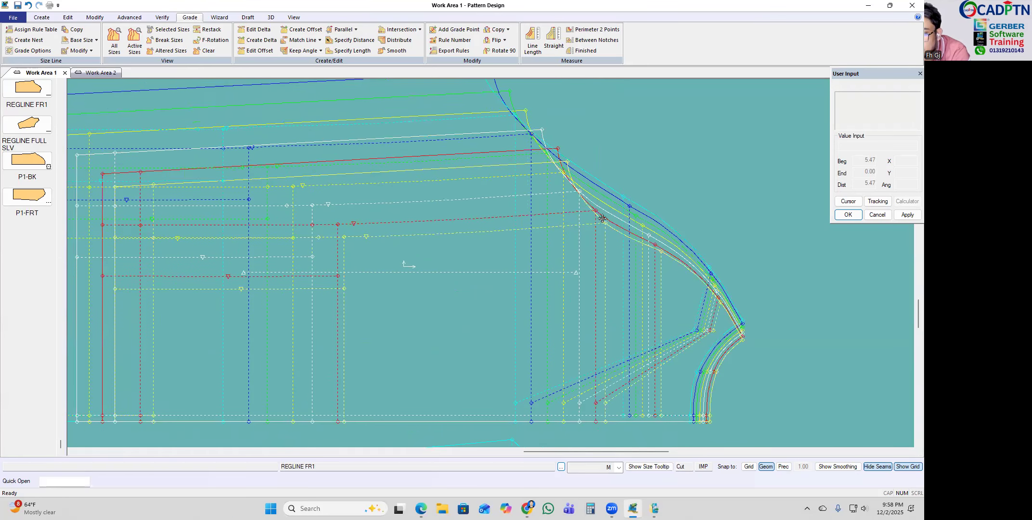
Step: Restack REGLINE FR1 at point 20 on the armhole to check the curve grading, and restore the default stacking
{"action": "left_click", "coordinate": [567, 190]}
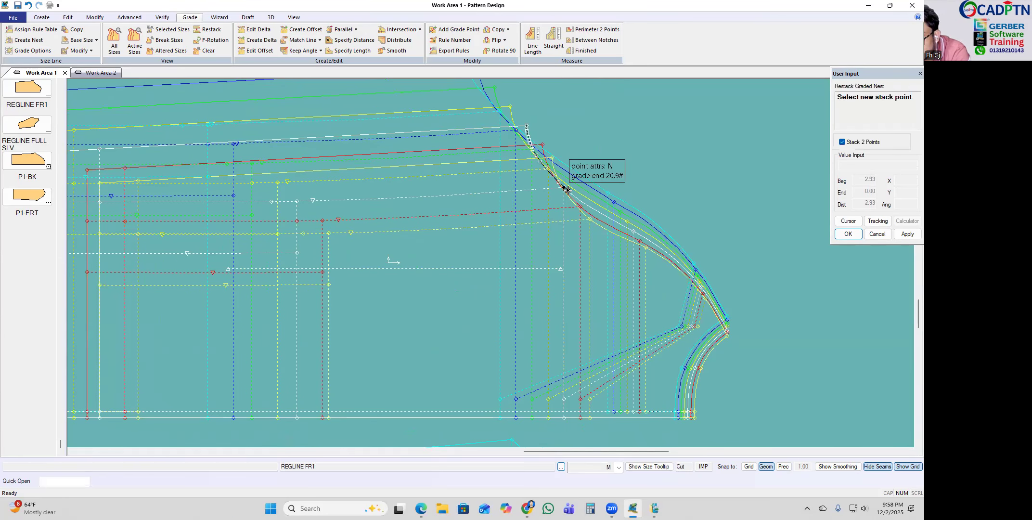
{"action": "left_click", "coordinate": [568, 190]}
{"action": "right_click", "coordinate": [731, 146]}
{"action": "left_click", "coordinate": [731, 146]}
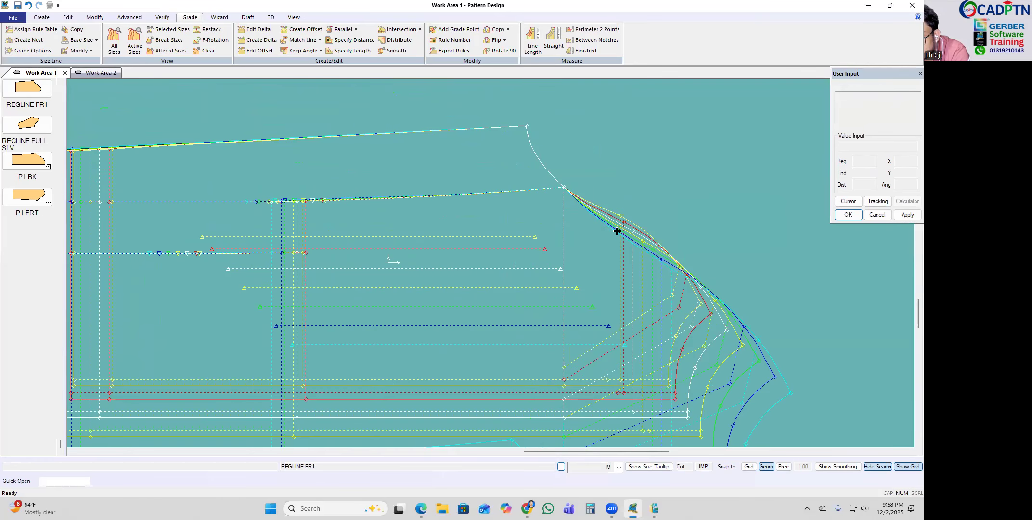
{"action": "left_click", "coordinate": [553, 193]}
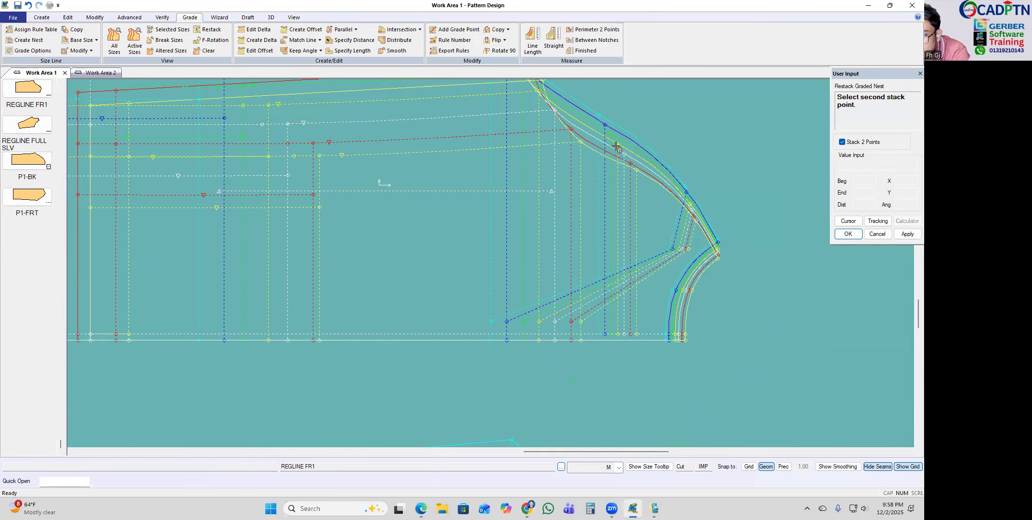
{"action": "scroll", "coordinate": [564, 152], "scroll_direction": "down", "scroll_amount": 3}
Step: Inspect the delta grading values of P1-FRT's underarm point without changing them
{"action": "left_click_drag", "start_coordinate": [564, 362], "coordinate": [561, 336]}
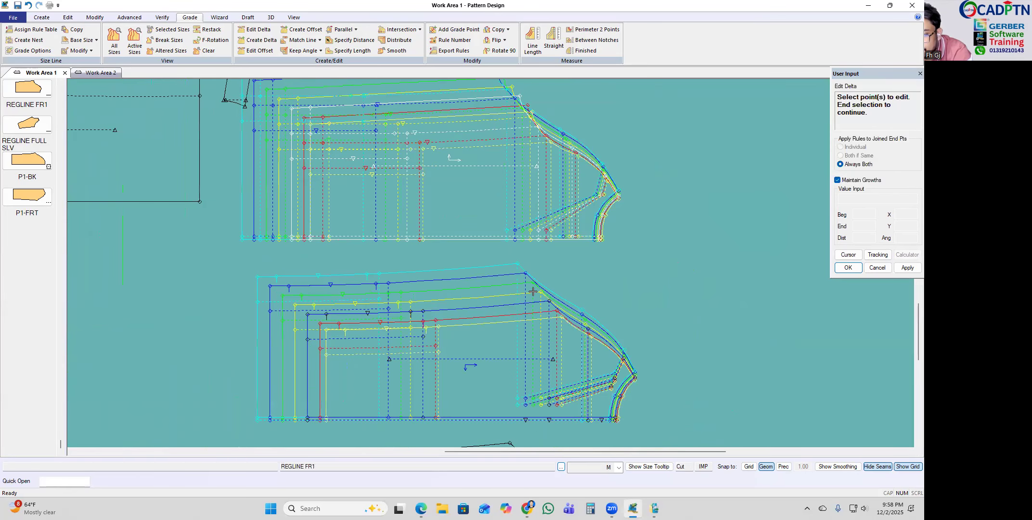
{"action": "scroll", "coordinate": [534, 292], "scroll_direction": "up", "scroll_amount": 2}
{"action": "left_click", "coordinate": [667, 198]}
{"action": "left_click", "coordinate": [600, 245]}
{"action": "left_click_drag", "start_coordinate": [595, 275], "coordinate": [594, 314]}
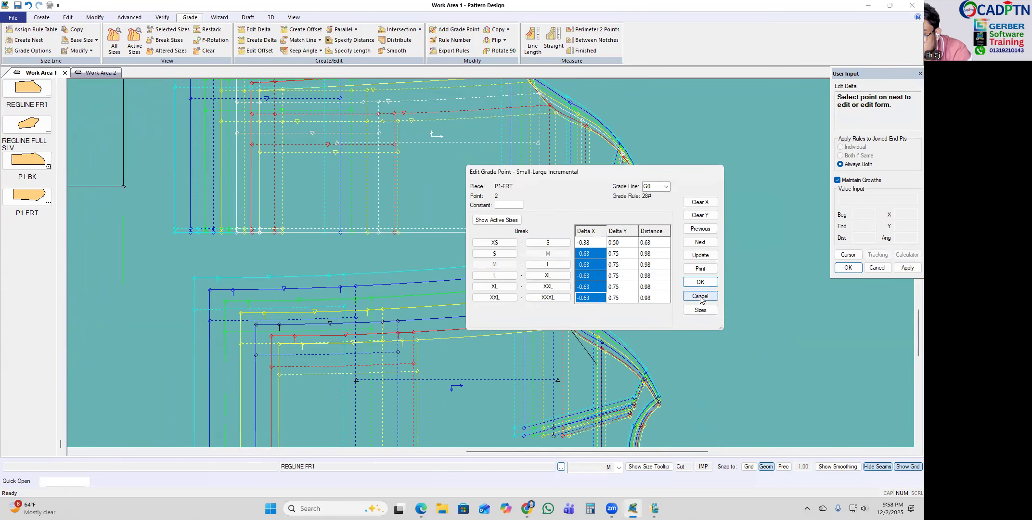
{"action": "left_click", "coordinate": [701, 296]}
Step: Inspect the delta grading values of REGLINE FR1's point 20 on the armhole, leaving them as they are
{"action": "scroll", "coordinate": [579, 170], "scroll_direction": "up", "scroll_amount": 5}
{"action": "left_click", "coordinate": [564, 156]}
{"action": "right_click", "coordinate": [720, 130]}
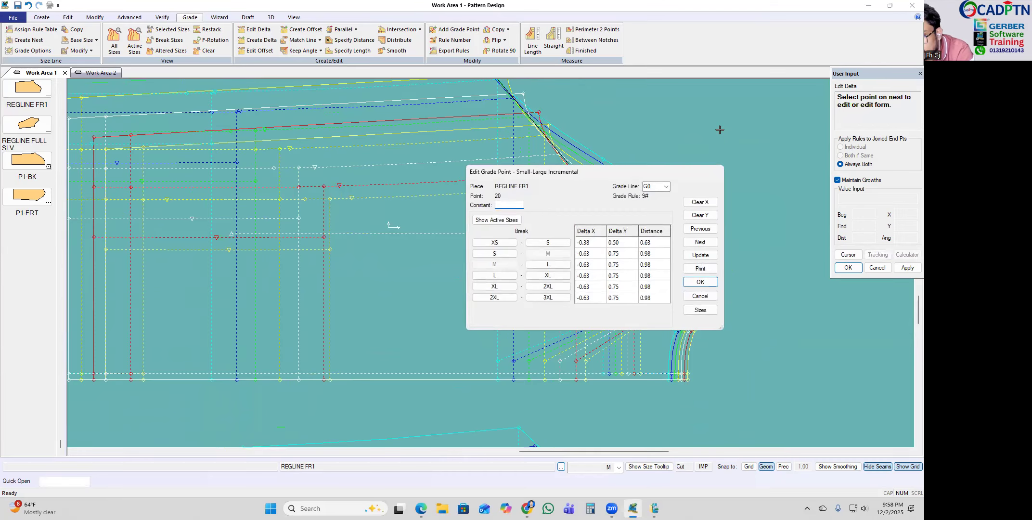
{"action": "key", "text": "Return"}
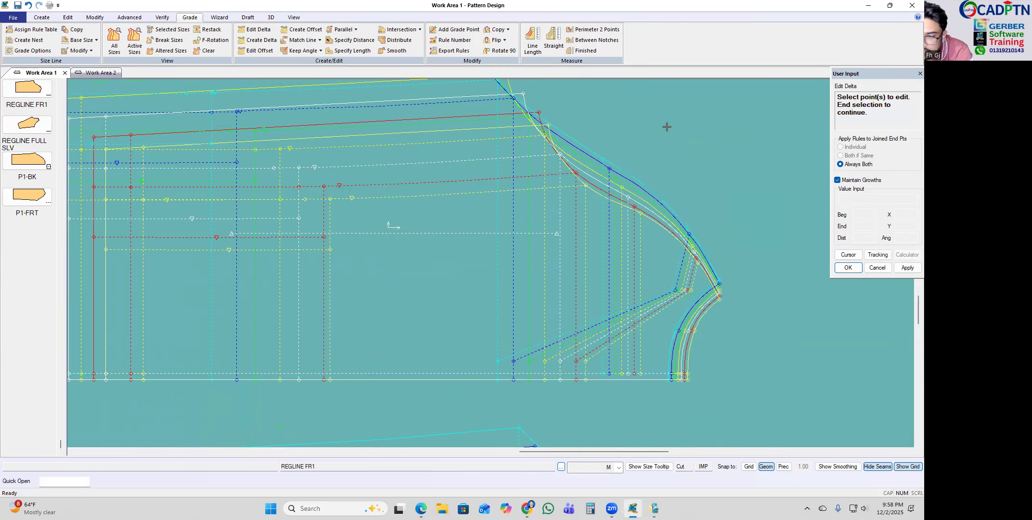
Step: Recheck REGLINE FR1's armhole with the nest stacked at point 20, and bring back the default stacking
{"action": "scroll", "coordinate": [582, 172], "scroll_direction": "up", "scroll_amount": 2}
{"action": "scroll", "coordinate": [582, 172], "scroll_direction": "down", "scroll_amount": 3}
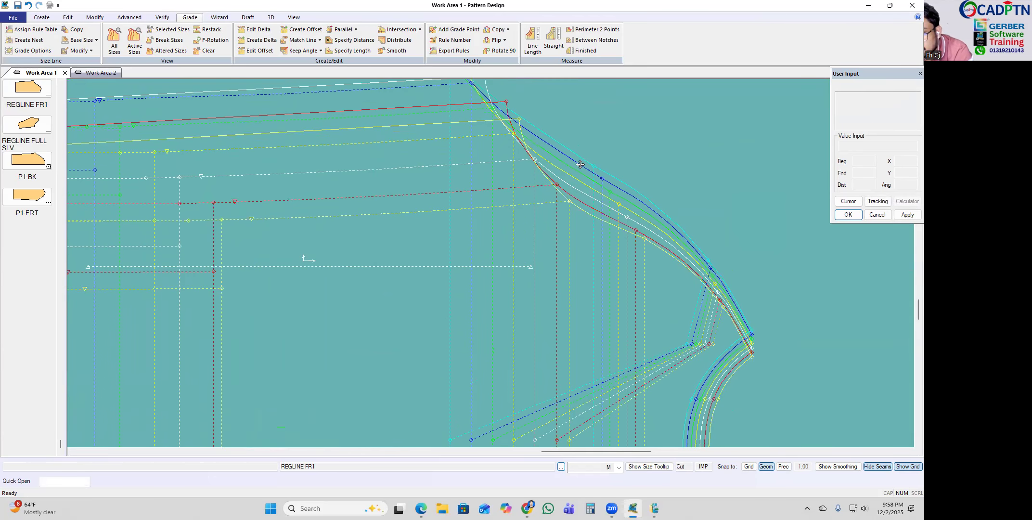
{"action": "left_click", "coordinate": [570, 205]}
{"action": "right_click", "coordinate": [668, 171]}
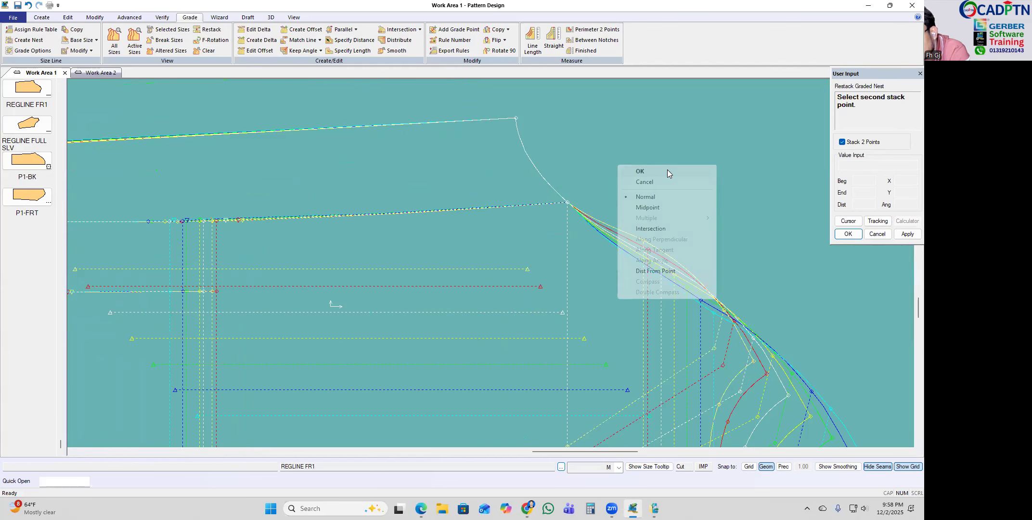
{"action": "left_click", "coordinate": [668, 171]}
{"action": "scroll", "coordinate": [588, 230], "scroll_direction": "down", "scroll_amount": 3}
{"action": "scroll", "coordinate": [574, 221], "scroll_direction": "up", "scroll_amount": 2}
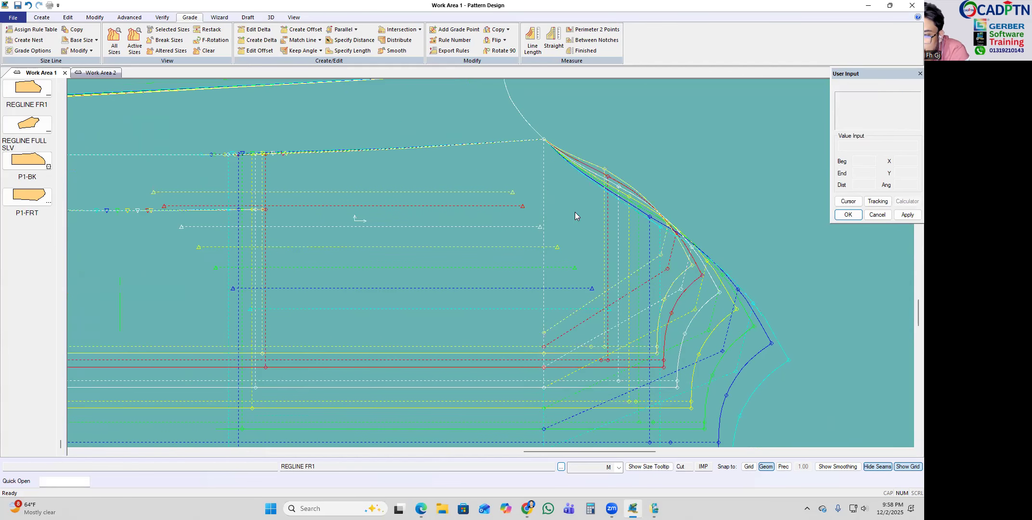
{"action": "key", "text": "space"}
{"action": "left_click", "coordinate": [543, 224]}
Step: Clear the nests of both front pieces and display only the REGLINE FR1 nest again
{"action": "scroll", "coordinate": [625, 235], "scroll_direction": "down", "scroll_amount": 3}
{"action": "scroll", "coordinate": [633, 191], "scroll_direction": "down", "scroll_amount": 2}
{"action": "scroll", "coordinate": [707, 302], "scroll_direction": "up", "scroll_amount": 3}
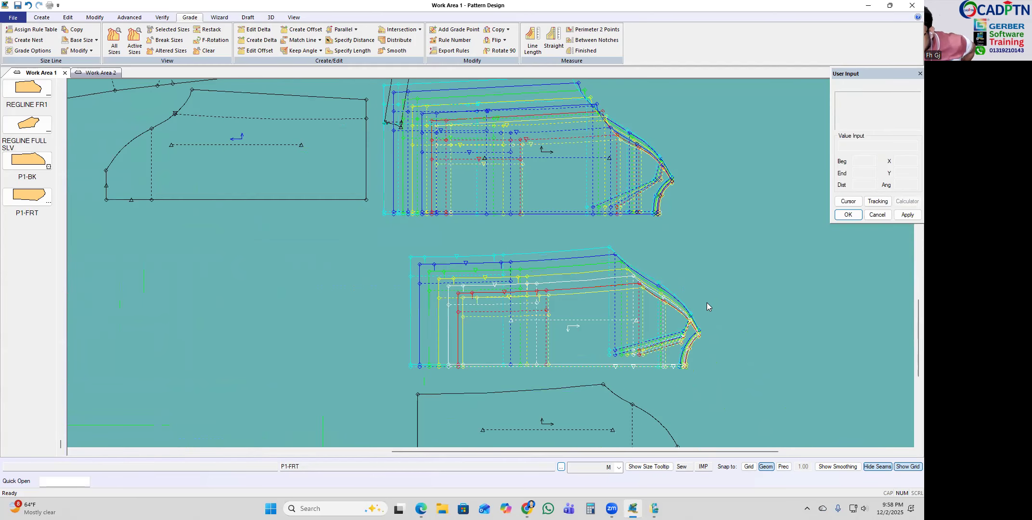
{"action": "scroll", "coordinate": [707, 297], "scroll_direction": "down", "scroll_amount": 2}
{"action": "scroll", "coordinate": [605, 145], "scroll_direction": "up", "scroll_amount": 1}
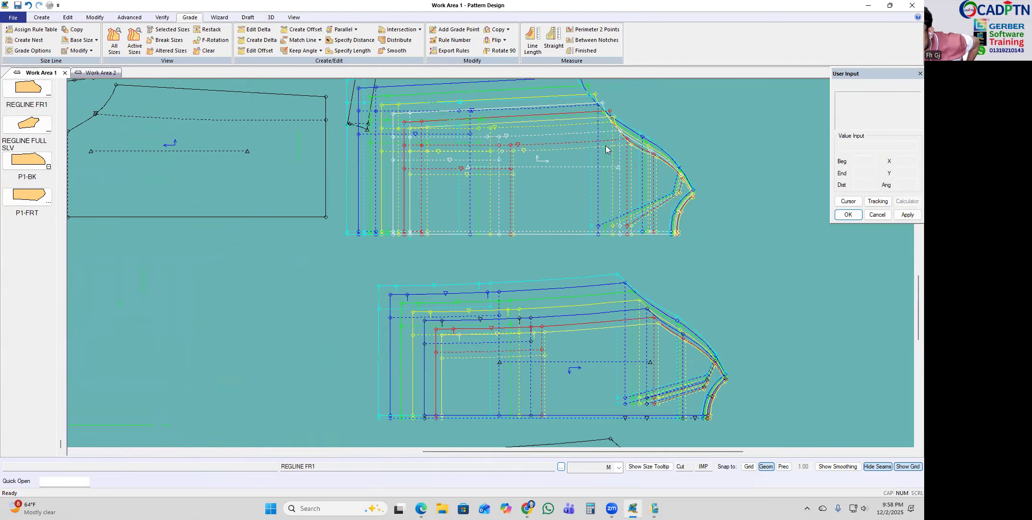
{"action": "scroll", "coordinate": [596, 165], "scroll_direction": "up", "scroll_amount": 4}
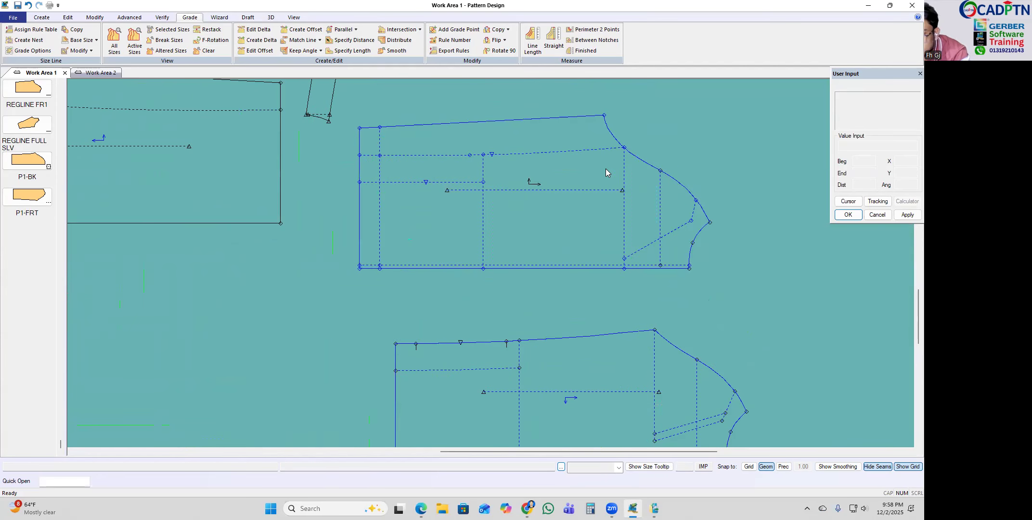
{"action": "scroll", "coordinate": [635, 181], "scroll_direction": "up", "scroll_amount": 2}
{"action": "scroll", "coordinate": [530, 162], "scroll_direction": "down", "scroll_amount": 2}
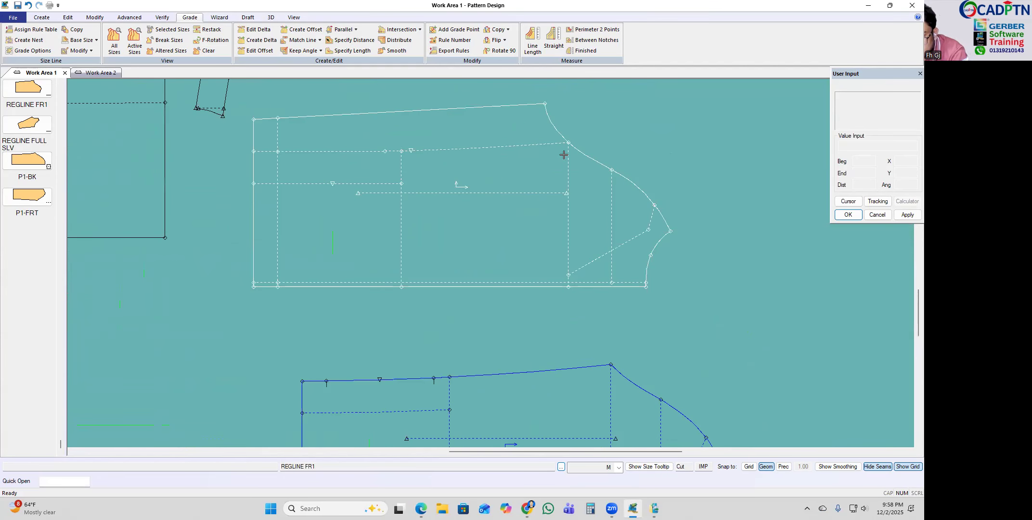
{"action": "right_click", "coordinate": [639, 119]}
{"action": "left_click", "coordinate": [650, 128]}
{"action": "scroll", "coordinate": [564, 171], "scroll_direction": "up", "scroll_amount": 3}
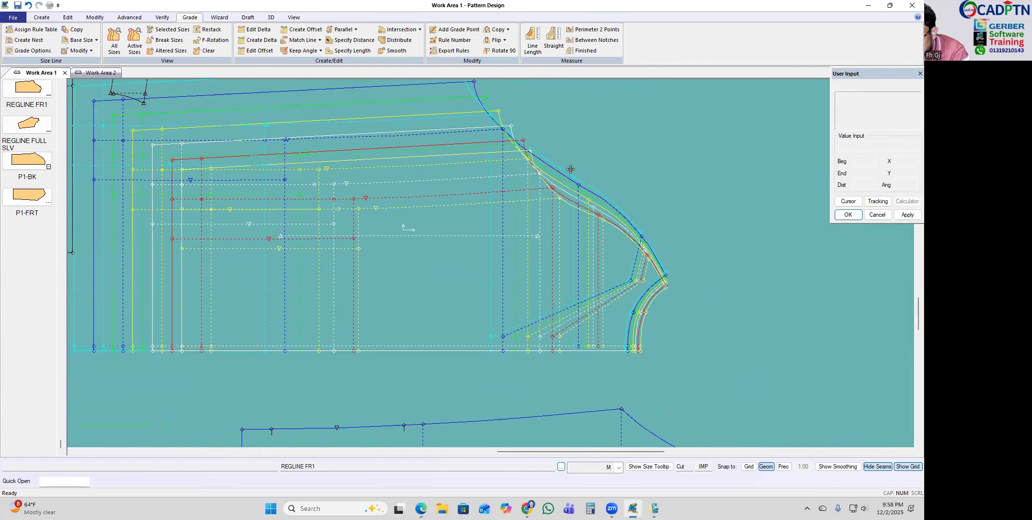
Step: Restack the REGLINE FR1 nest at point 20, the armhole end of its inner side line
{"action": "key", "text": "s"}
{"action": "scroll", "coordinate": [558, 176], "scroll_direction": "up", "scroll_amount": 3}
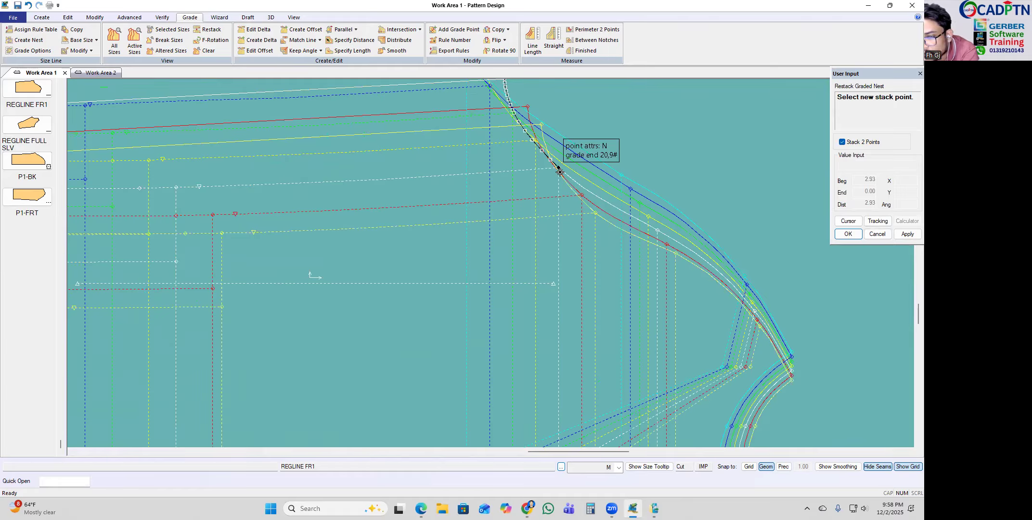
{"action": "left_click", "coordinate": [758, 290]}
{"action": "left_click", "coordinate": [496, 163]}
{"action": "right_click", "coordinate": [597, 124]}
{"action": "left_click", "coordinate": [596, 127]}
{"action": "scroll", "coordinate": [596, 124], "scroll_direction": "down", "scroll_amount": 3}
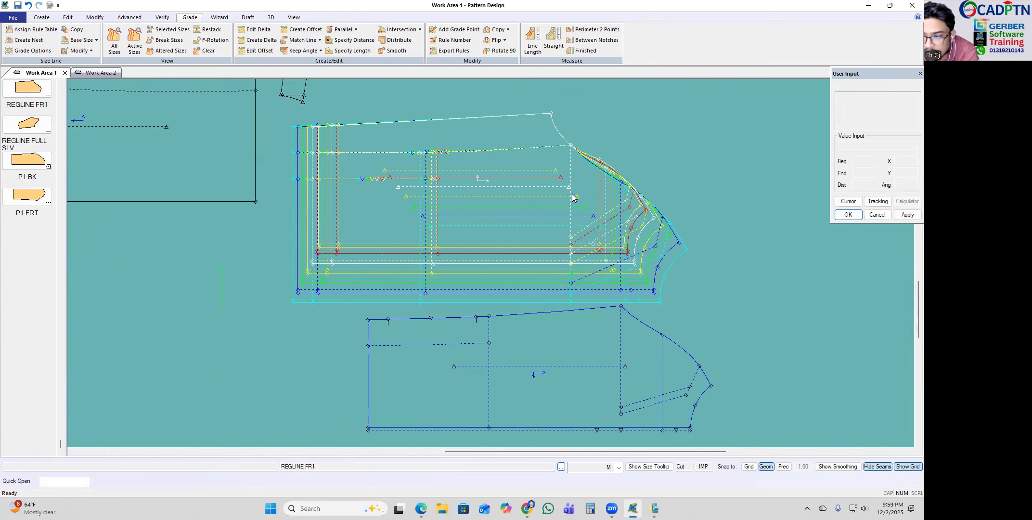
{"action": "key", "text": "a"}
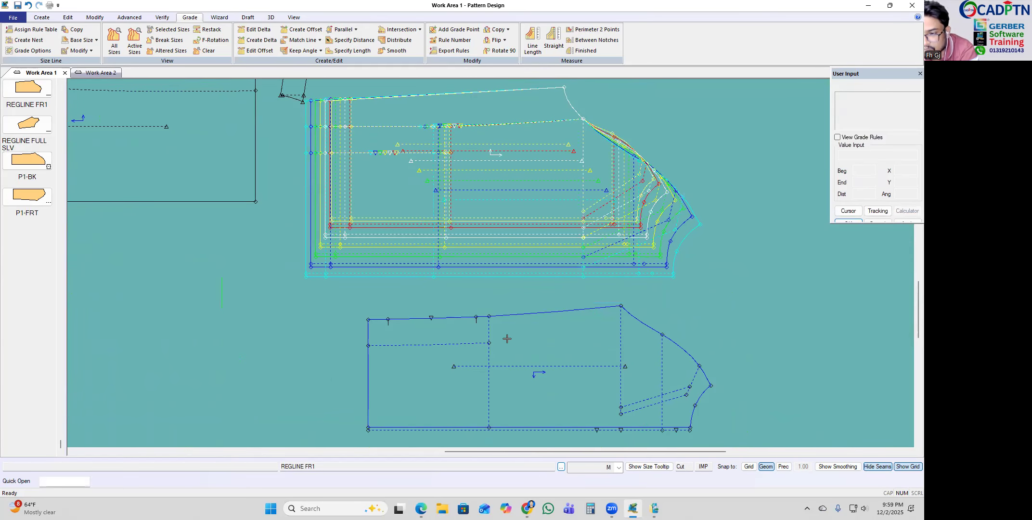
Step: Display the P1-FRT nest and restack it at the underarm point where the side seam meets the armhole
{"action": "left_click", "coordinate": [509, 339]}
{"action": "right_click", "coordinate": [712, 295]}
{"action": "left_click", "coordinate": [713, 297]}
{"action": "left_click", "coordinate": [516, 257]}
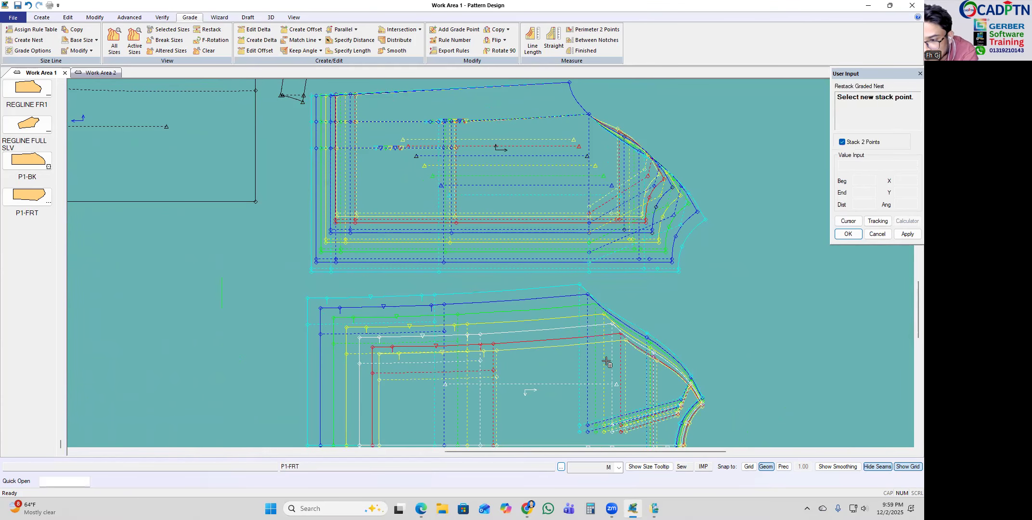
{"action": "left_click", "coordinate": [613, 325]}
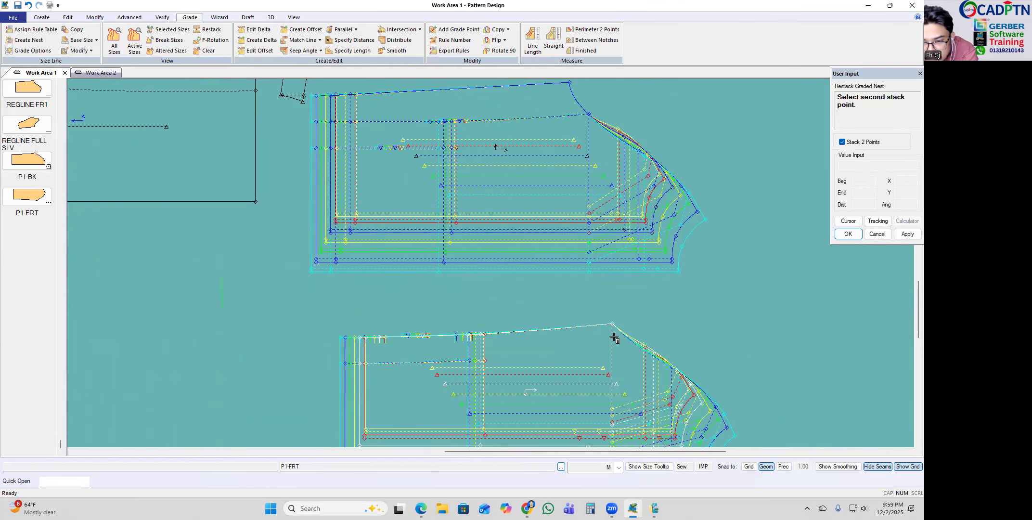
{"action": "left_click", "coordinate": [684, 270]}
Step: Overlay the P1-FRT nest on the REGLINE FR1 nest at the underarm to compare their grading
{"action": "key", "text": "Delete"}
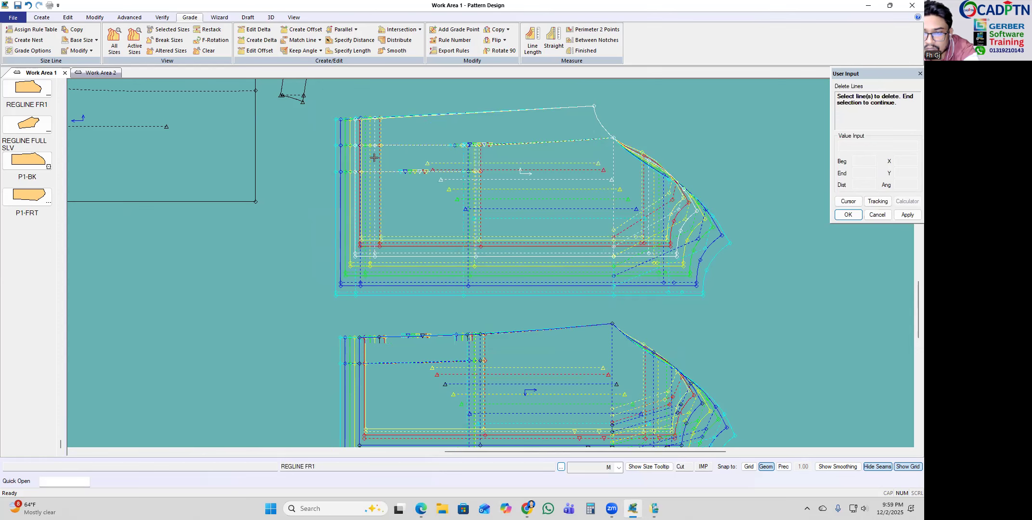
{"action": "scroll", "coordinate": [343, 166], "scroll_direction": "up", "scroll_amount": 1}
{"action": "scroll", "coordinate": [383, 171], "scroll_direction": "down", "scroll_amount": 1}
{"action": "key", "text": "Escape"}
{"action": "left_click_drag", "start_coordinate": [312, 343], "coordinate": [352, 164]}
{"action": "scroll", "coordinate": [341, 128], "scroll_direction": "up", "scroll_amount": 1}
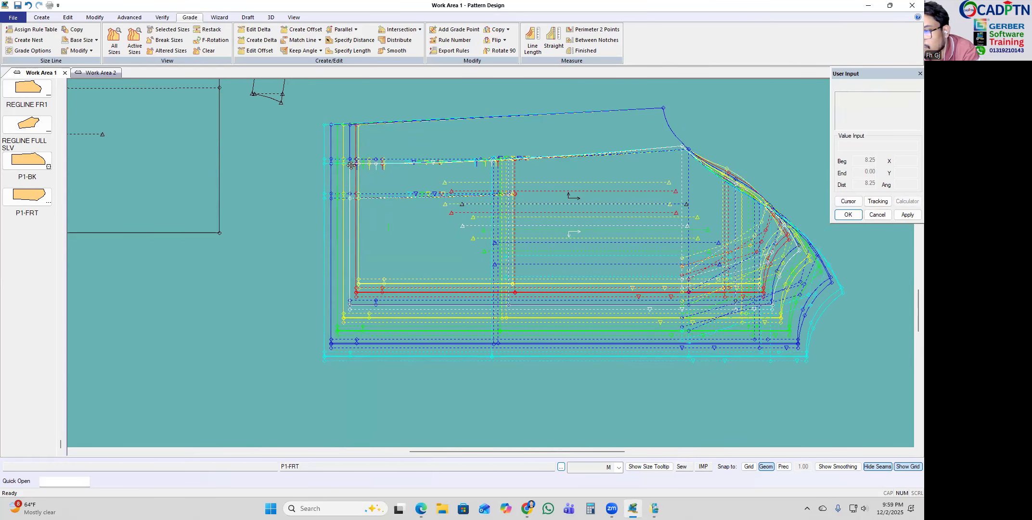
Step: Separate the two front nests and return the P1-FRT nest to its default stacking
{"action": "scroll", "coordinate": [352, 162], "scroll_direction": "down", "scroll_amount": 2}
{"action": "left_click_drag", "start_coordinate": [350, 287], "coordinate": [351, 308]}
{"action": "left_click_drag", "start_coordinate": [468, 210], "coordinate": [475, 184]}
{"action": "left_click_drag", "start_coordinate": [473, 311], "coordinate": [472, 279]}
{"action": "key", "text": "r"}
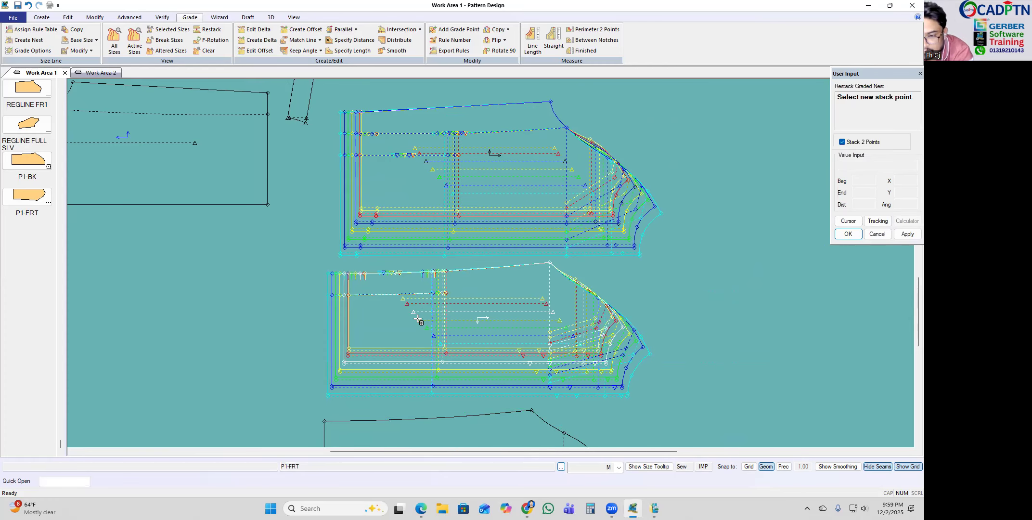
{"action": "left_click", "coordinate": [413, 313]}
{"action": "left_click", "coordinate": [553, 312]}
{"action": "left_click_drag", "start_coordinate": [494, 369], "coordinate": [484, 410]}
{"action": "left_click_drag", "start_coordinate": [567, 228], "coordinate": [560, 212]}
{"action": "scroll", "coordinate": [560, 212], "scroll_direction": "down", "scroll_amount": 2}
{"action": "left_click_drag", "start_coordinate": [498, 334], "coordinate": [538, 277]}
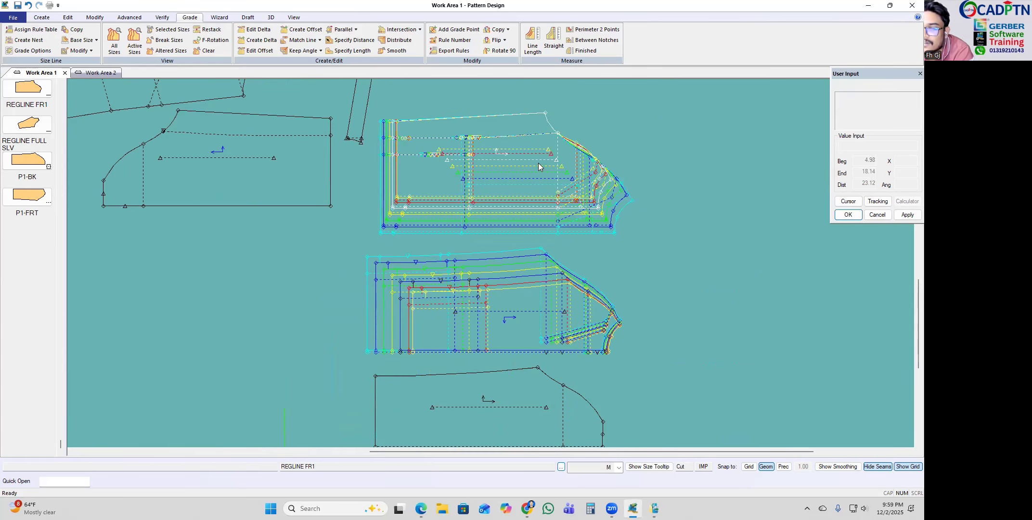
Step: Move the P1-FRT nest aside to leave P1-BK directly beneath REGLINE FR1
{"action": "left_click_drag", "start_coordinate": [538, 162], "coordinate": [538, 169]}
{"action": "scroll", "coordinate": [447, 238], "scroll_direction": "down", "scroll_amount": 2}
{"action": "scroll", "coordinate": [506, 300], "scroll_direction": "up", "scroll_amount": 3}
{"action": "scroll", "coordinate": [483, 259], "scroll_direction": "down", "scroll_amount": 6}
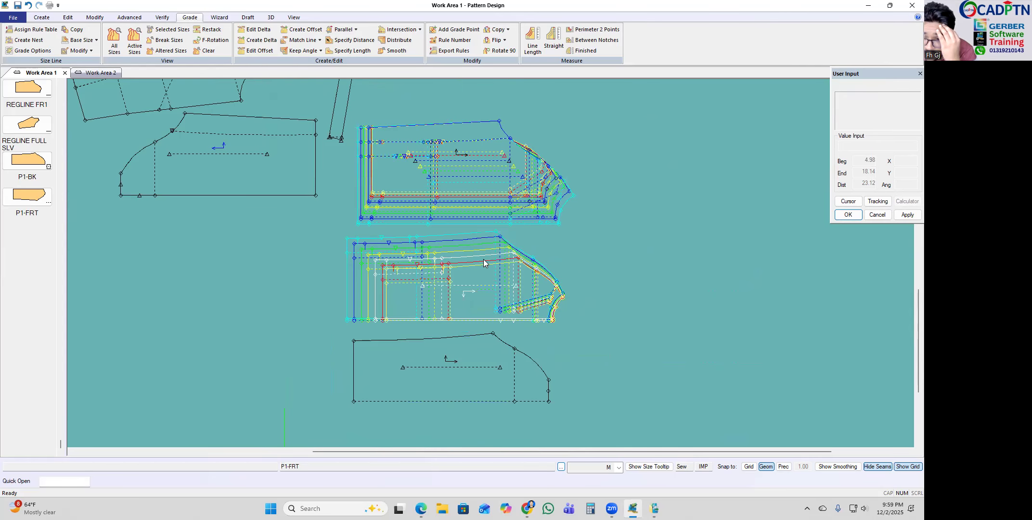
{"action": "left_click_drag", "start_coordinate": [483, 259], "coordinate": [351, 313]}
{"action": "scroll", "coordinate": [497, 206], "scroll_direction": "up", "scroll_amount": 1}
{"action": "left_click_drag", "start_coordinate": [495, 166], "coordinate": [498, 195]}
{"action": "scroll", "coordinate": [458, 381], "scroll_direction": "up", "scroll_amount": 1}
{"action": "left_click_drag", "start_coordinate": [458, 380], "coordinate": [458, 352]}
{"action": "scroll", "coordinate": [483, 304], "scroll_direction": "up", "scroll_amount": 2}
Step: Display the P1-BK nest and restack it at the armhole end of its vertical internal line
{"action": "left_click", "coordinate": [483, 304]}
{"action": "right_click", "coordinate": [635, 251]}
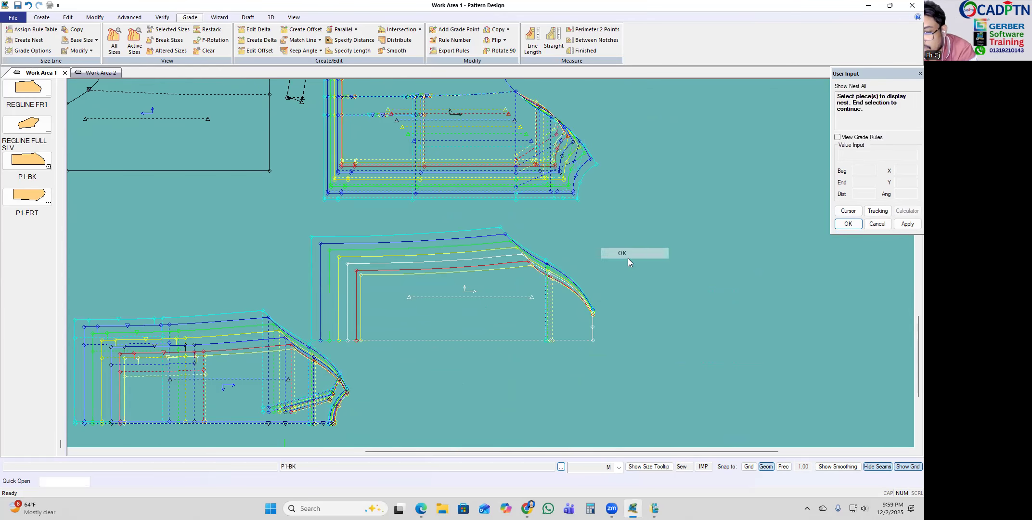
{"action": "left_click", "coordinate": [629, 258]}
{"action": "scroll", "coordinate": [502, 288], "scroll_direction": "up", "scroll_amount": 1}
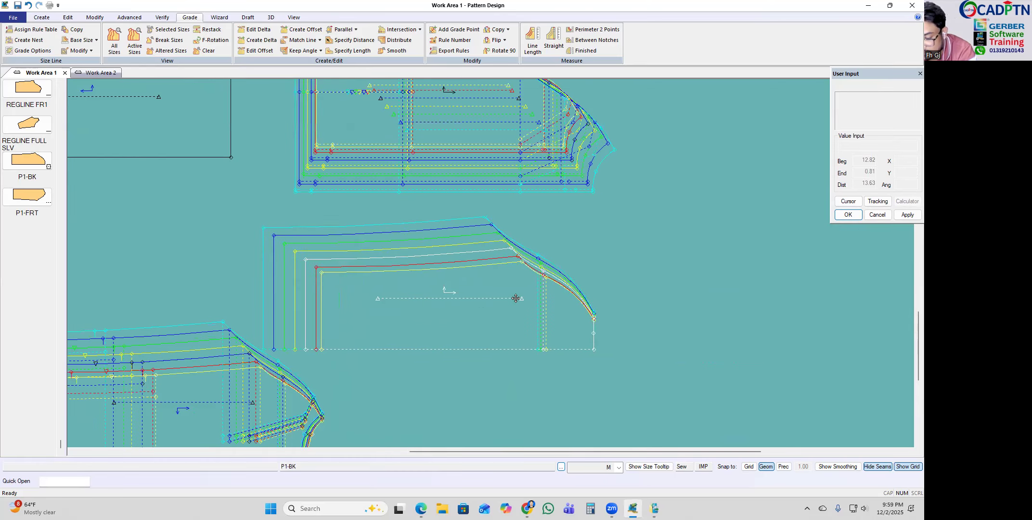
{"action": "left_click", "coordinate": [546, 269]}
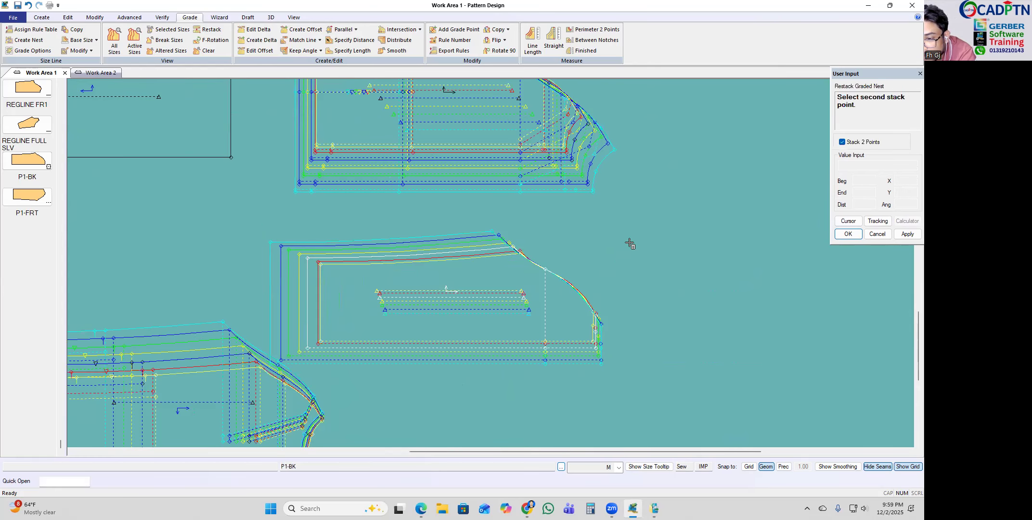
{"action": "scroll", "coordinate": [547, 268], "scroll_direction": "down", "scroll_amount": 1}
{"action": "scroll", "coordinate": [549, 199], "scroll_direction": "up", "scroll_amount": 1}
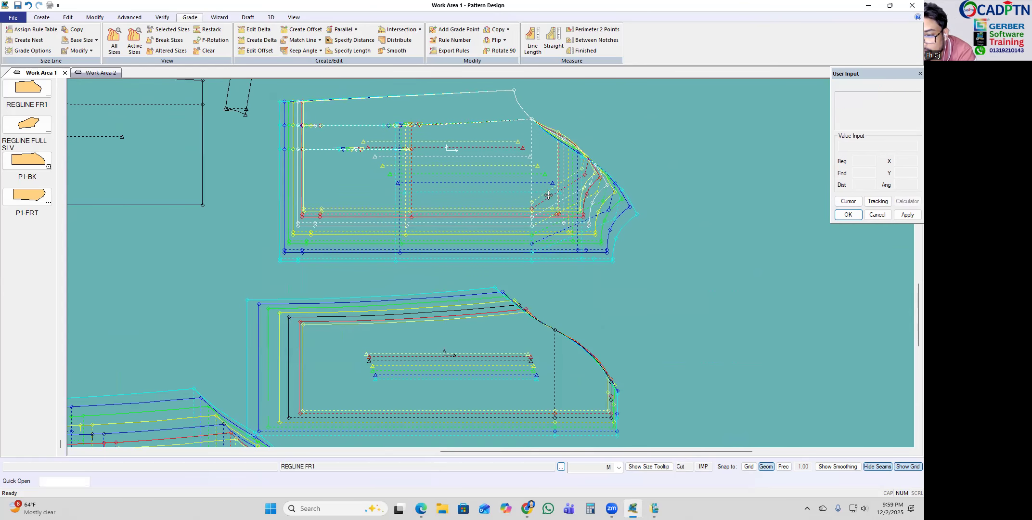
Step: Restack the REGLINE FR1 nest at the mid-armhole point where its vertical internal line ends
{"action": "scroll", "coordinate": [544, 193], "scroll_direction": "down", "scroll_amount": 1}
{"action": "scroll", "coordinate": [565, 160], "scroll_direction": "up", "scroll_amount": 1}
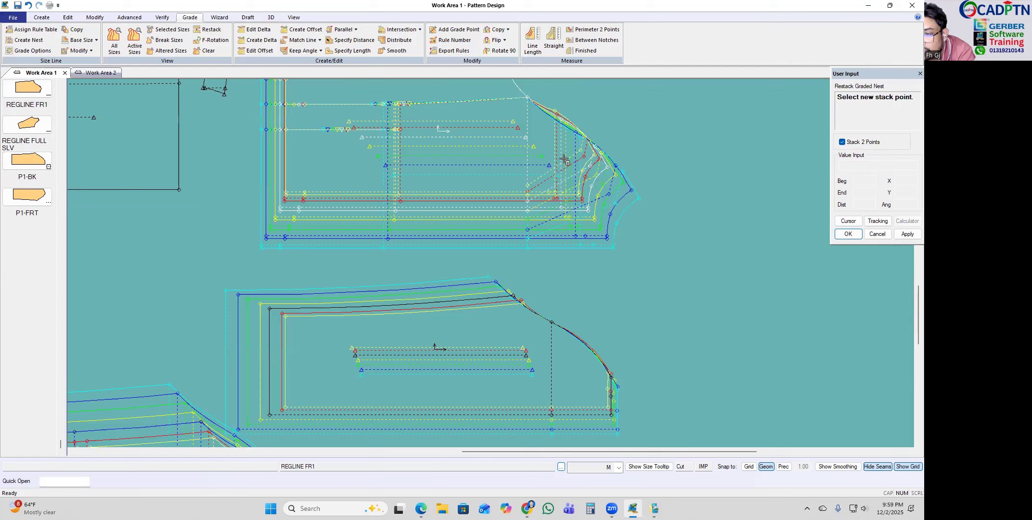
{"action": "left_click", "coordinate": [559, 116]}
{"action": "right_click", "coordinate": [616, 108]}
{"action": "left_click", "coordinate": [626, 113]}
{"action": "scroll", "coordinate": [504, 197], "scroll_direction": "up", "scroll_amount": 1}
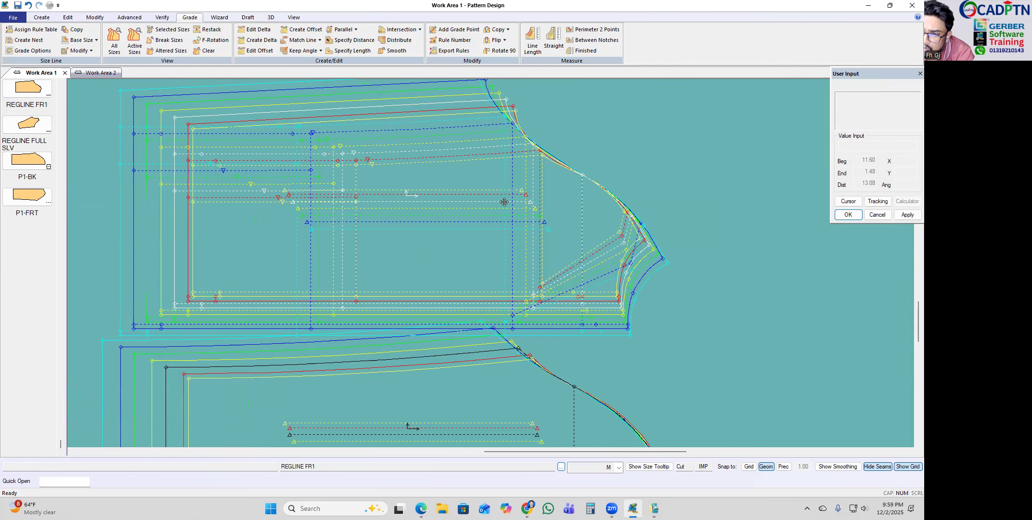
Step: Return the REGLINE FR1 nest to default stacking, and restack it at the armhole end of its inner side line
{"action": "scroll", "coordinate": [524, 189], "scroll_direction": "down", "scroll_amount": 1}
{"action": "scroll", "coordinate": [546, 180], "scroll_direction": "down", "scroll_amount": 1}
{"action": "left_click", "coordinate": [546, 180]}
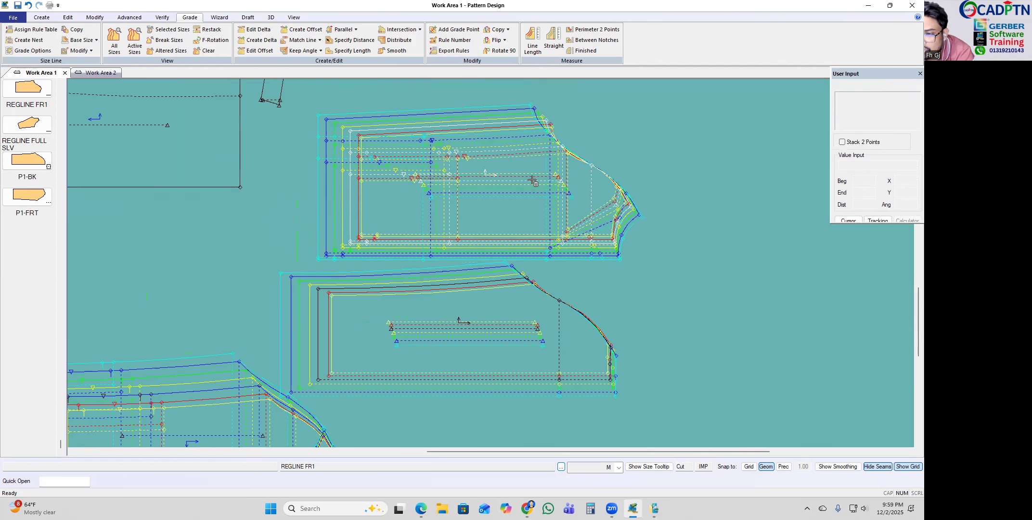
{"action": "left_click", "coordinate": [590, 222]}
{"action": "left_click", "coordinate": [567, 259]}
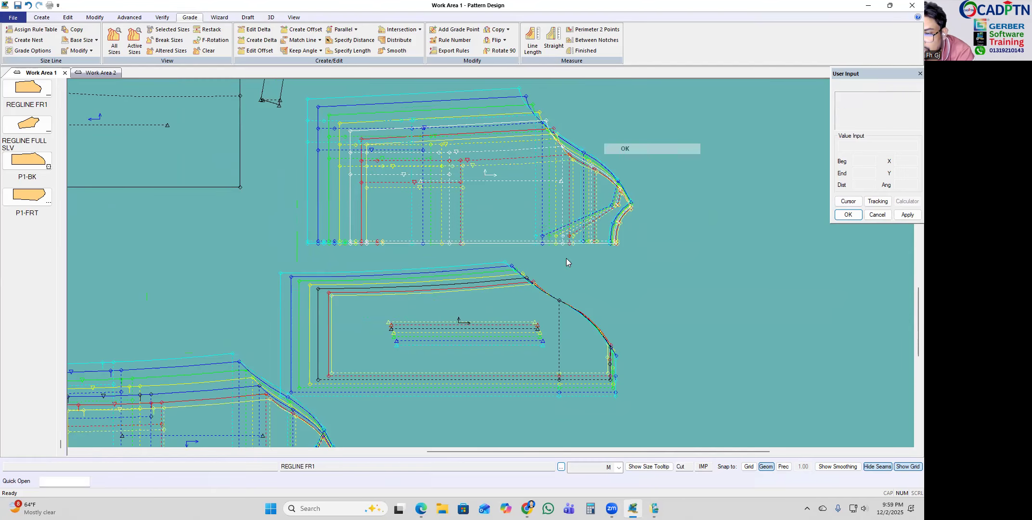
{"action": "scroll", "coordinate": [556, 197], "scroll_direction": "up", "scroll_amount": 1}
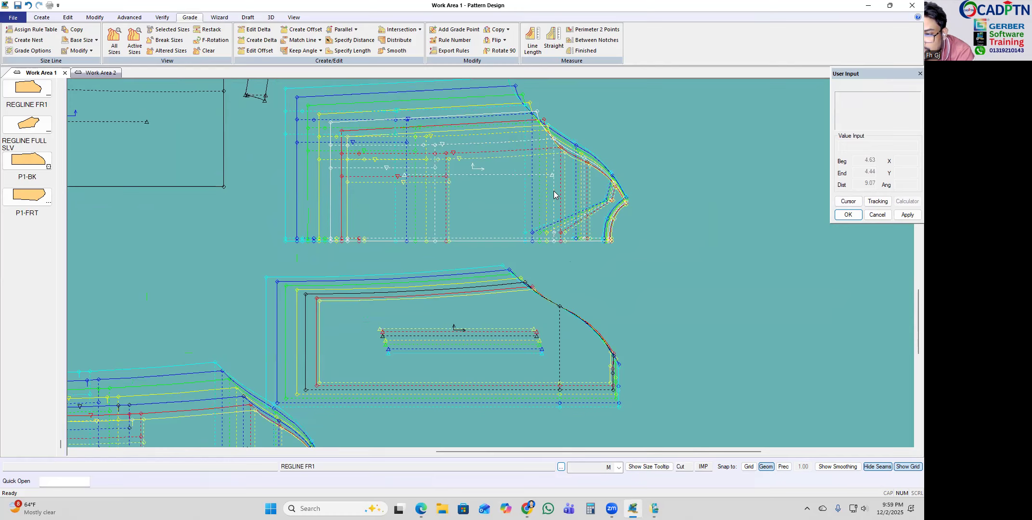
{"action": "left_click", "coordinate": [578, 177]}
{"action": "left_click", "coordinate": [554, 134]}
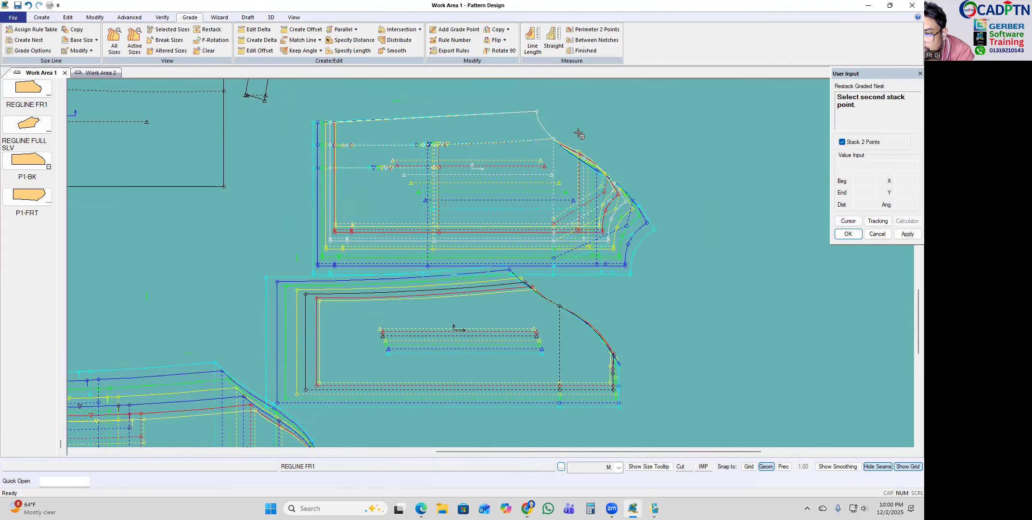
{"action": "scroll", "coordinate": [579, 215], "scroll_direction": "up", "scroll_amount": 2}
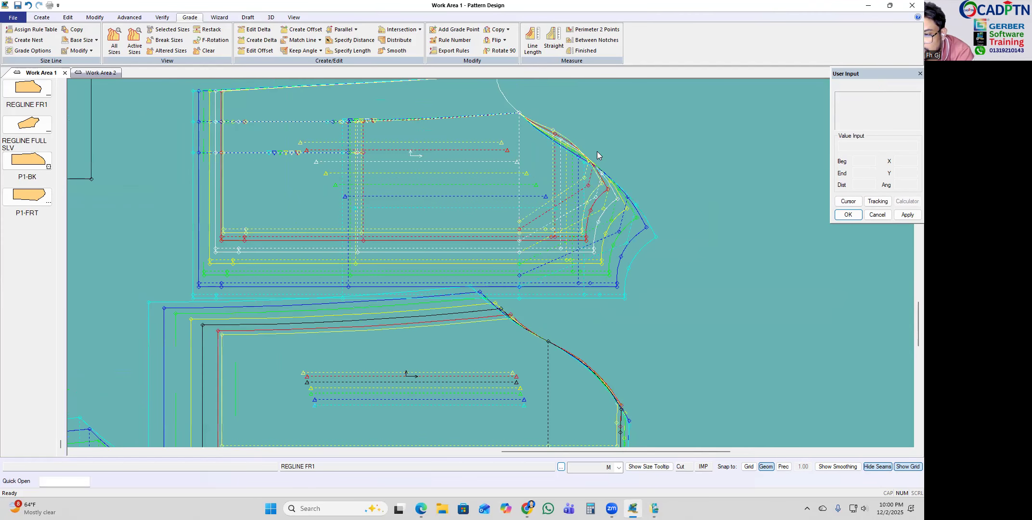
Step: Overlay P1-BK on REGLINE FR1 with both nests stacked at the mid-armhole point, and clear both nests
{"action": "left_click", "coordinate": [557, 134]}
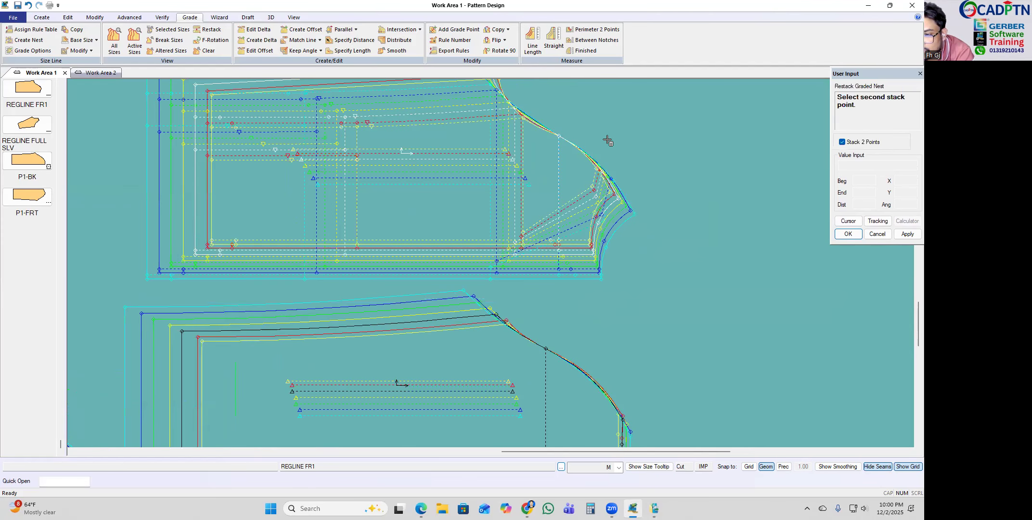
{"action": "scroll", "coordinate": [566, 156], "scroll_direction": "up", "scroll_amount": 3}
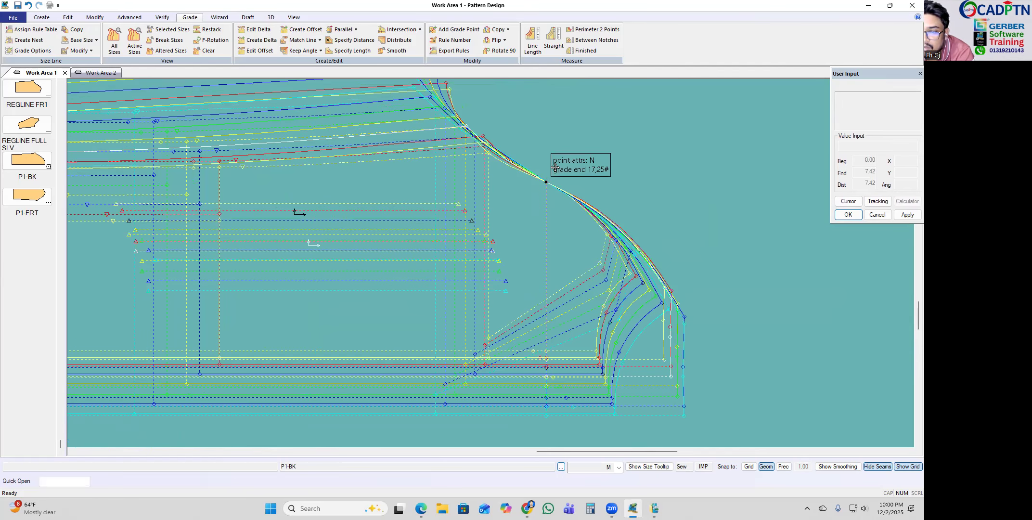
{"action": "left_click", "coordinate": [549, 181]}
{"action": "scroll", "coordinate": [576, 249], "scroll_direction": "up", "scroll_amount": 2}
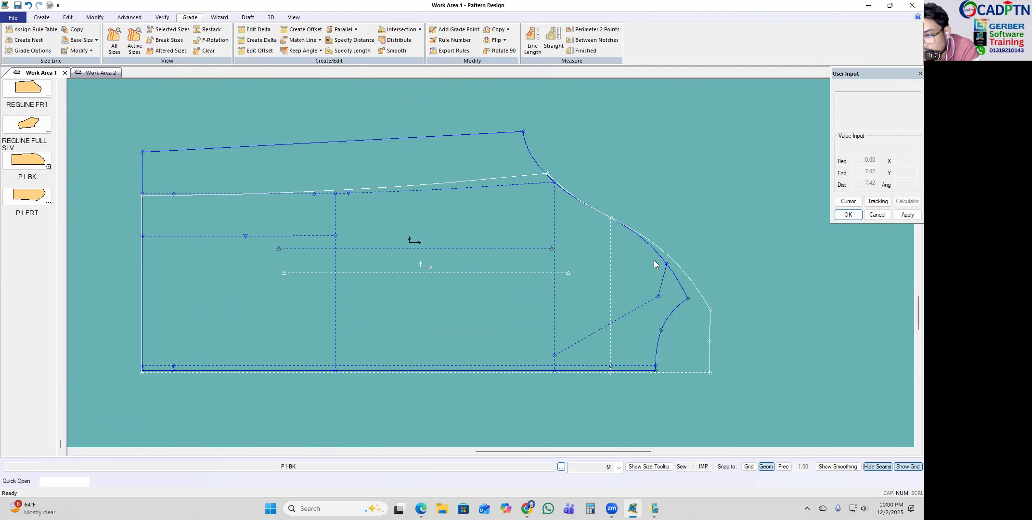
{"action": "scroll", "coordinate": [619, 262], "scroll_direction": "down", "scroll_amount": 5}
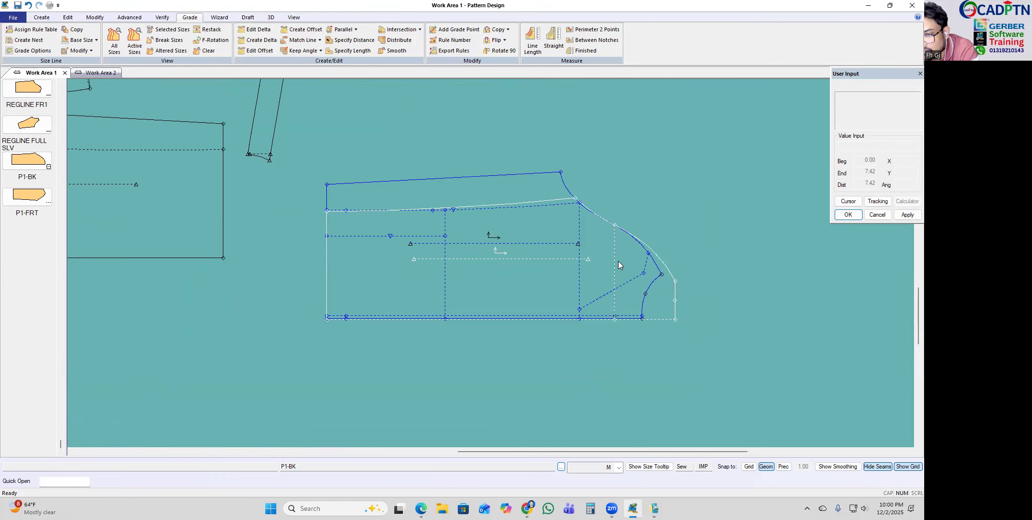
{"action": "scroll", "coordinate": [601, 296], "scroll_direction": "down", "scroll_amount": 2}
Step: Move P1-BK aside and bring P1-FRT beneath REGLINE FR1 for comparison
{"action": "left_click_drag", "start_coordinate": [601, 297], "coordinate": [374, 325]}
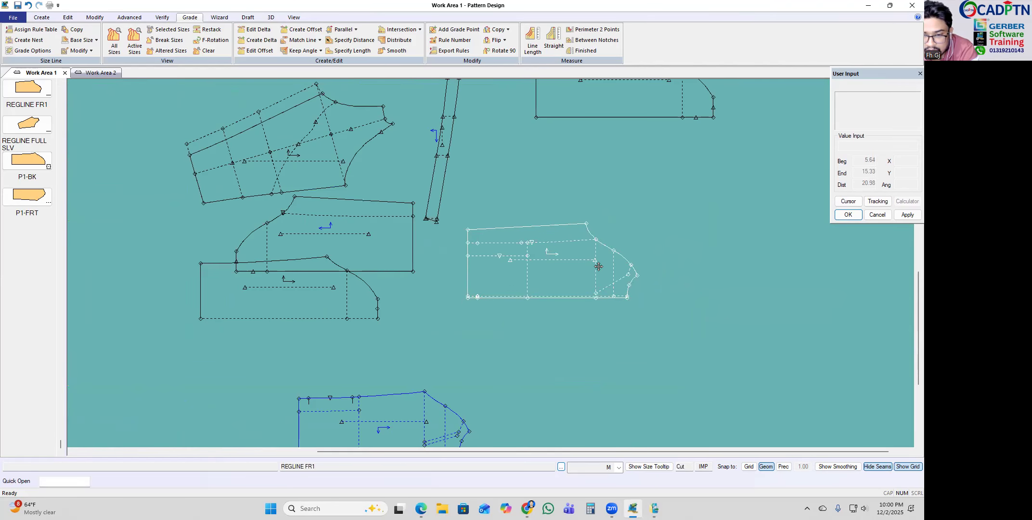
{"action": "scroll", "coordinate": [599, 268], "scroll_direction": "up", "scroll_amount": 1}
{"action": "left_click_drag", "start_coordinate": [599, 268], "coordinate": [595, 225]}
{"action": "scroll", "coordinate": [506, 311], "scroll_direction": "up", "scroll_amount": 1}
{"action": "left_click_drag", "start_coordinate": [393, 417], "coordinate": [599, 342]}
{"action": "scroll", "coordinate": [563, 300], "scroll_direction": "up", "scroll_amount": 4}
{"action": "scroll", "coordinate": [609, 207], "scroll_direction": "up", "scroll_amount": 2}
{"action": "scroll", "coordinate": [604, 215], "scroll_direction": "up", "scroll_amount": 1}
{"action": "scroll", "coordinate": [586, 164], "scroll_direction": "down", "scroll_amount": 2}
Step: Display the all-size nests of both REGLINE FR1 and P1-FRT
{"action": "key", "text": "a"}
{"action": "left_click", "coordinate": [537, 367]}
{"action": "left_click", "coordinate": [587, 267]}
{"action": "right_click", "coordinate": [669, 169]}
{"action": "left_click", "coordinate": [670, 170]}
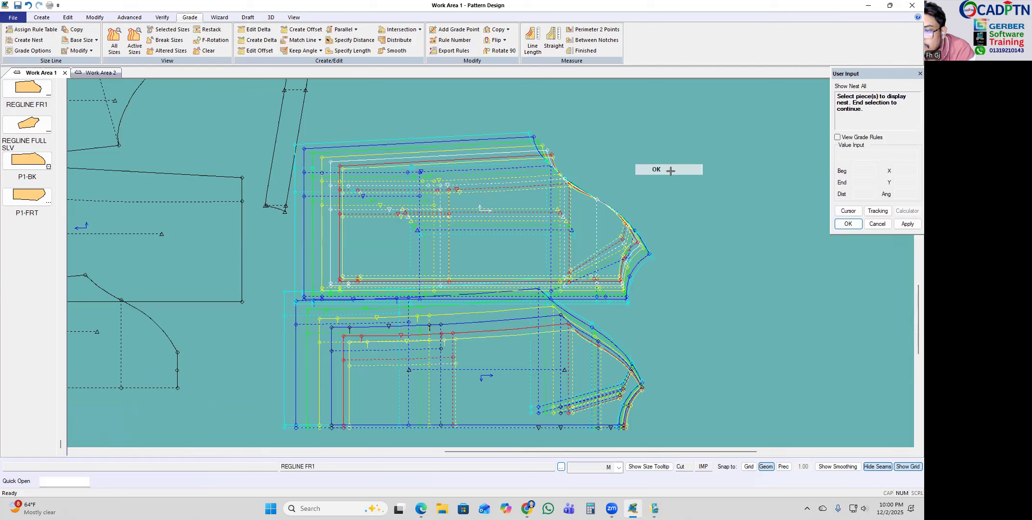
{"action": "right_click", "coordinate": [646, 201]}
{"action": "left_click", "coordinate": [647, 202]}
Step: Restack the P1-FRT nest at its mid-armhole point and overlay it on REGLINE FR1 to compare the armholes
{"action": "left_click_drag", "start_coordinate": [559, 371], "coordinate": [558, 380]}
{"action": "key", "text": "r"}
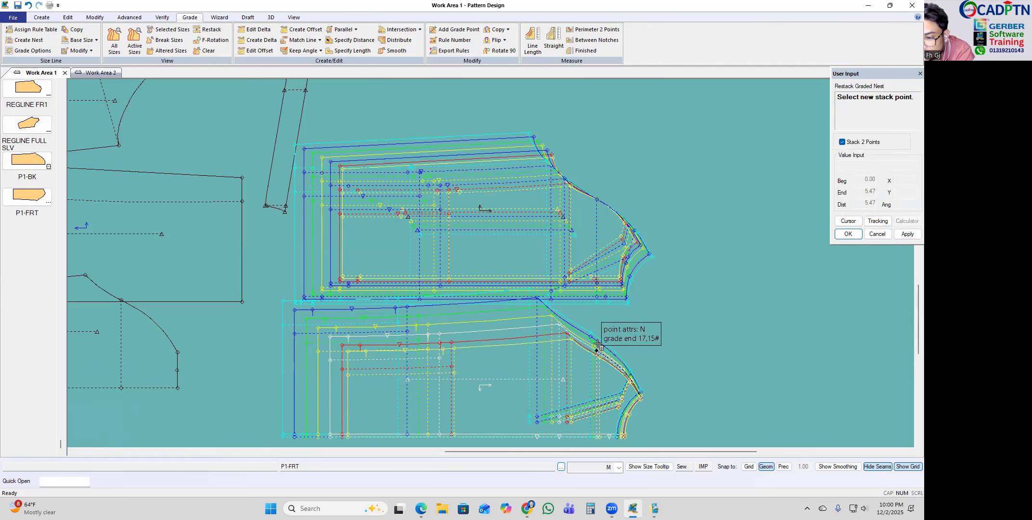
{"action": "left_click", "coordinate": [597, 350]}
{"action": "right_click", "coordinate": [613, 298]}
{"action": "left_click", "coordinate": [619, 303]}
{"action": "left_click_drag", "start_coordinate": [597, 353], "coordinate": [540, 260]}
{"action": "scroll", "coordinate": [723, 99], "scroll_direction": "up", "scroll_amount": 1}
{"action": "scroll", "coordinate": [577, 222], "scroll_direction": "up", "scroll_amount": 1}
{"action": "left_click", "coordinate": [547, 259]}
Step: Clear the overlaid front nests, look over the work area's pieces, and display the REGLINE FR1 nest again
{"action": "scroll", "coordinate": [578, 243], "scroll_direction": "down", "scroll_amount": 1}
{"action": "scroll", "coordinate": [655, 231], "scroll_direction": "down", "scroll_amount": 1}
{"action": "scroll", "coordinate": [593, 318], "scroll_direction": "down", "scroll_amount": 4}
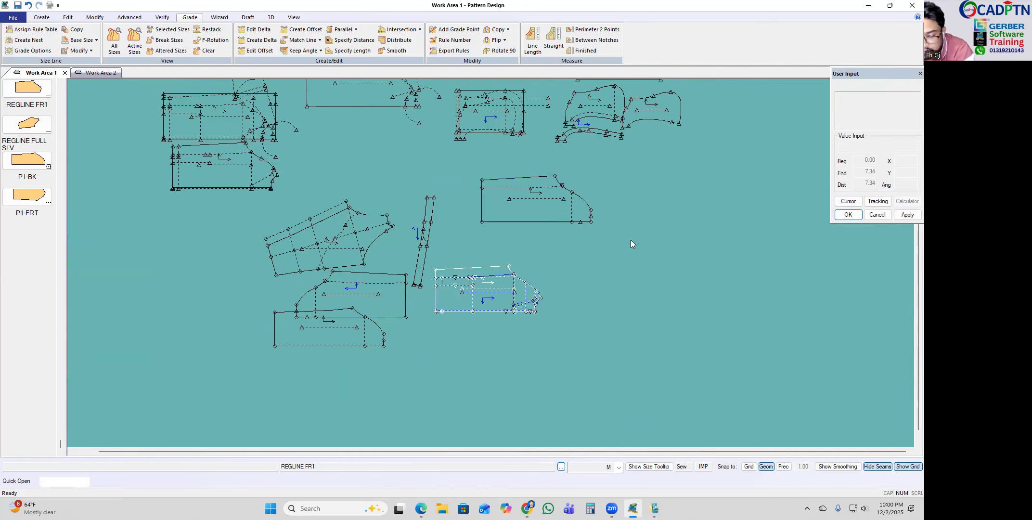
{"action": "scroll", "coordinate": [511, 251], "scroll_direction": "down", "scroll_amount": 2}
{"action": "scroll", "coordinate": [673, 114], "scroll_direction": "up", "scroll_amount": 2}
{"action": "left_click_drag", "start_coordinate": [150, 402], "coordinate": [150, 403]}
{"action": "right_click", "coordinate": [584, 158]}
{"action": "left_click", "coordinate": [620, 165]}
{"action": "scroll", "coordinate": [527, 176], "scroll_direction": "up", "scroll_amount": 2}
{"action": "scroll", "coordinate": [612, 143], "scroll_direction": "up", "scroll_amount": 2}
{"action": "scroll", "coordinate": [672, 163], "scroll_direction": "up", "scroll_amount": 2}
{"action": "right_click", "coordinate": [710, 150]}
{"action": "left_click", "coordinate": [711, 151]}
Step: Arrange the hood tape with the other hood pieces and show the pieces' hidden seam lines
{"action": "left_click_drag", "start_coordinate": [598, 246], "coordinate": [632, 233]}
{"action": "left_click_drag", "start_coordinate": [335, 332], "coordinate": [353, 331]}
{"action": "scroll", "coordinate": [380, 320], "scroll_direction": "down", "scroll_amount": 2}
{"action": "left_click_drag", "start_coordinate": [508, 147], "coordinate": [482, 148]}
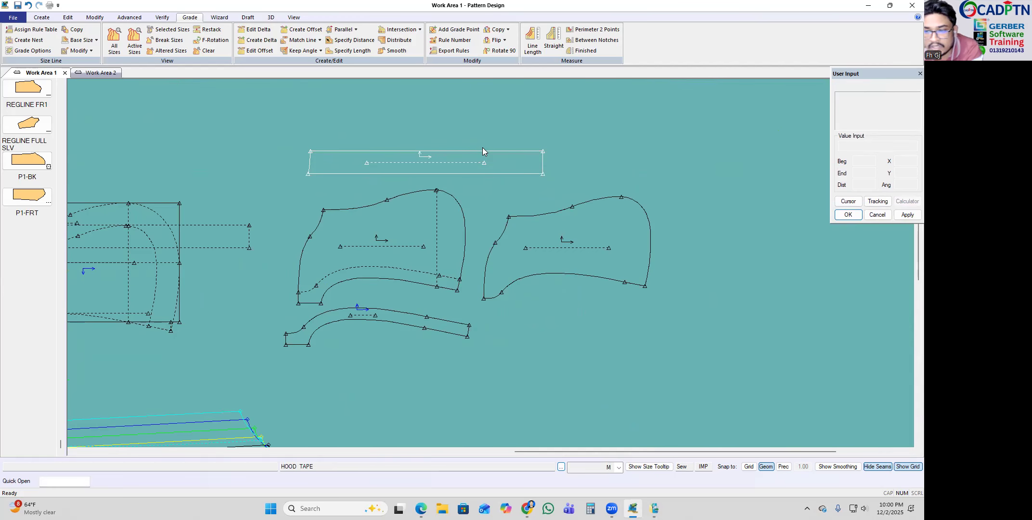
{"action": "left_click", "coordinate": [878, 467]}
Step: Create a new empty work area
{"action": "key", "text": "alt+Tab"}
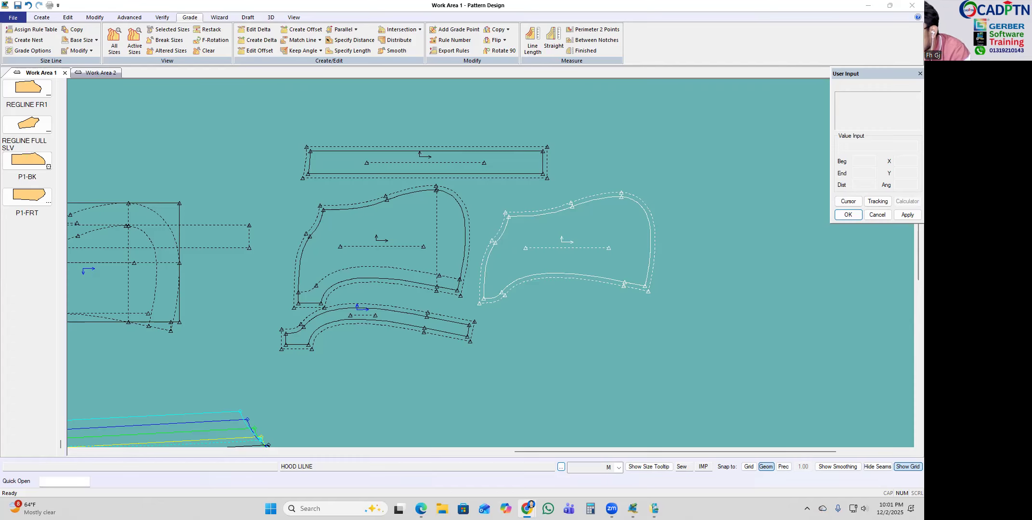
{"action": "left_click", "coordinate": [13, 17]}
{"action": "left_click", "coordinate": [29, 30]}
{"action": "left_click", "coordinate": [13, 18]}
{"action": "left_click", "coordinate": [21, 52]}
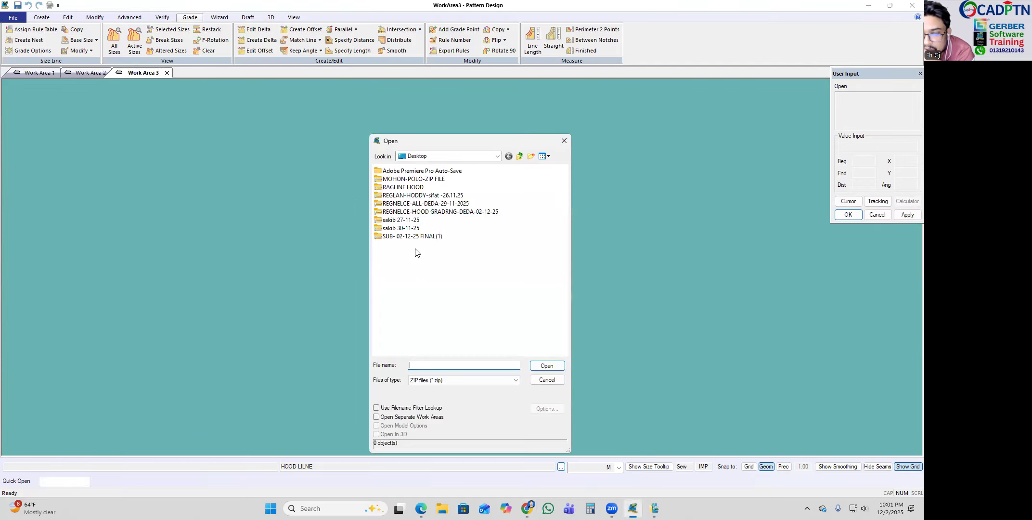
{"action": "left_click", "coordinate": [401, 220]}
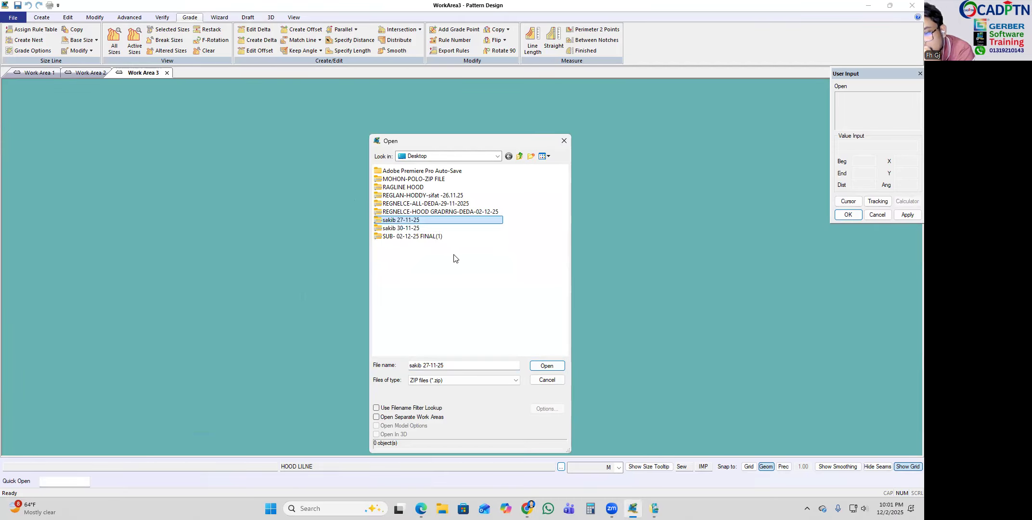
{"action": "left_click", "coordinate": [417, 237]}
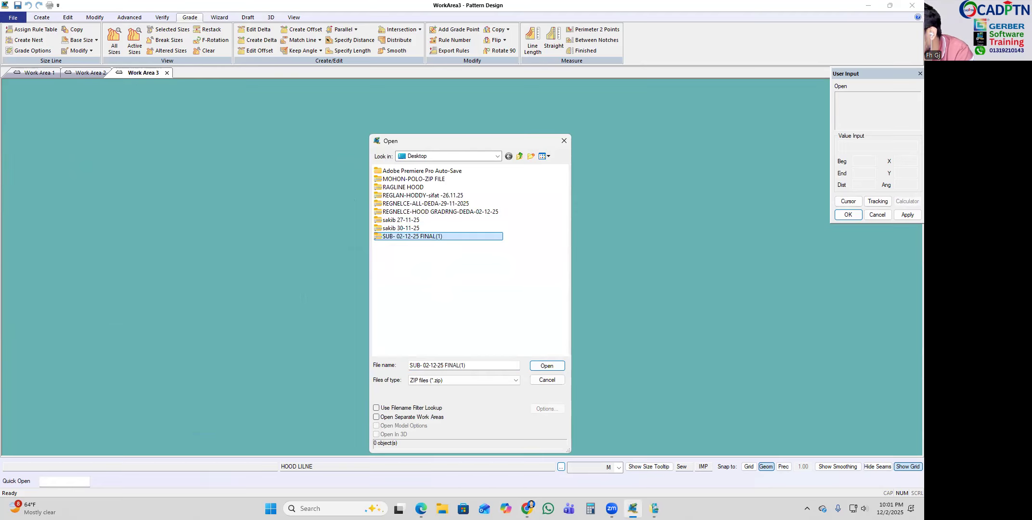
{"action": "left_click", "coordinate": [564, 141]}
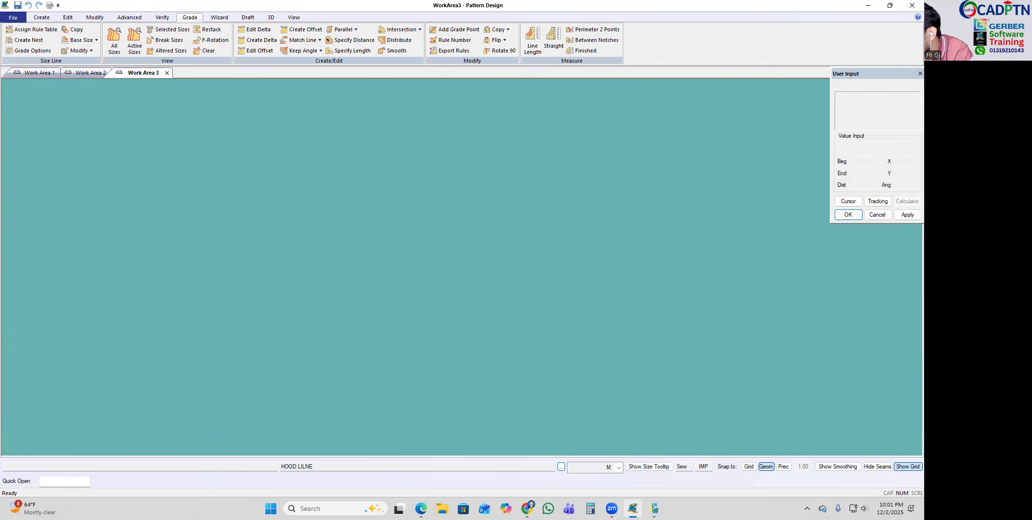
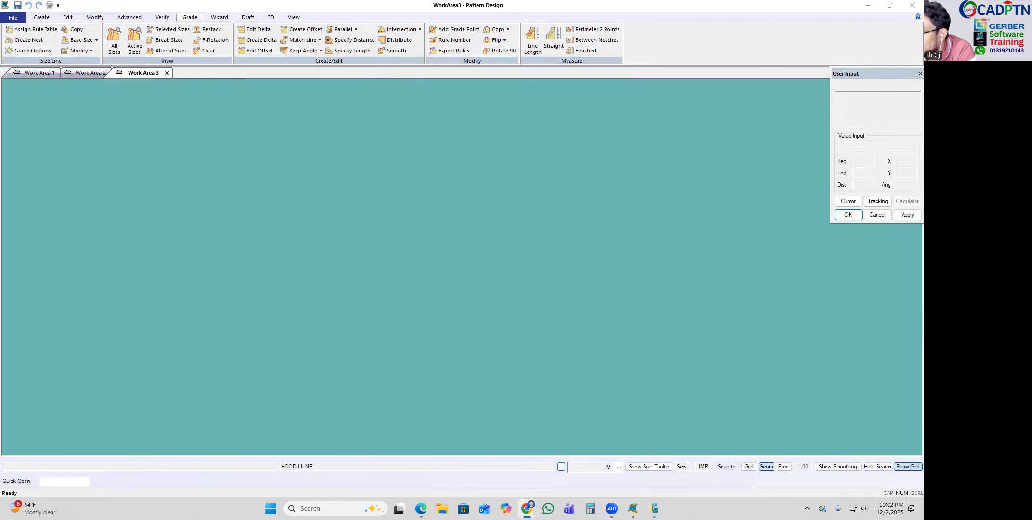
Step: Open the O4L- pattern ZIP file from the Desktop in the new work area
{"action": "left_click", "coordinate": [12, 18]}
{"action": "left_click", "coordinate": [26, 54]}
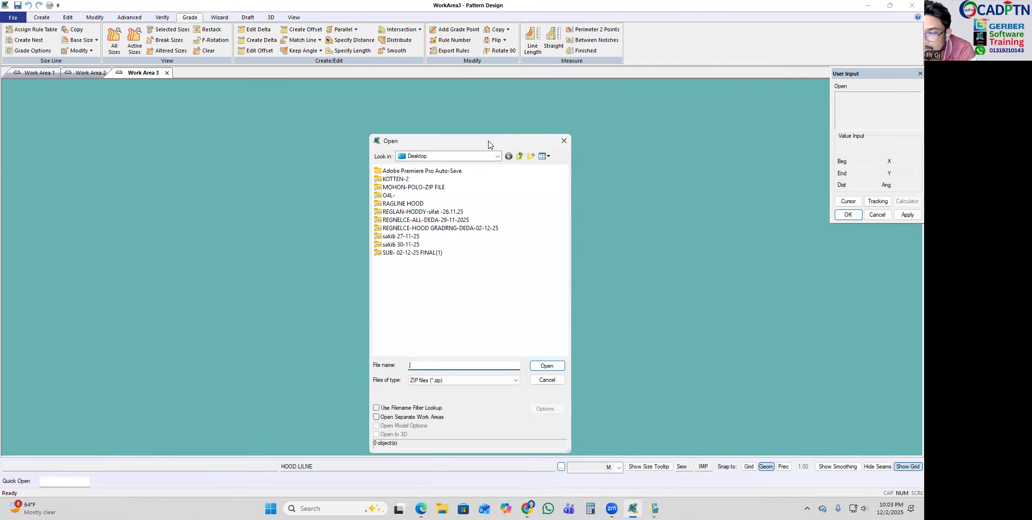
{"action": "left_click_drag", "start_coordinate": [488, 143], "coordinate": [525, 94]}
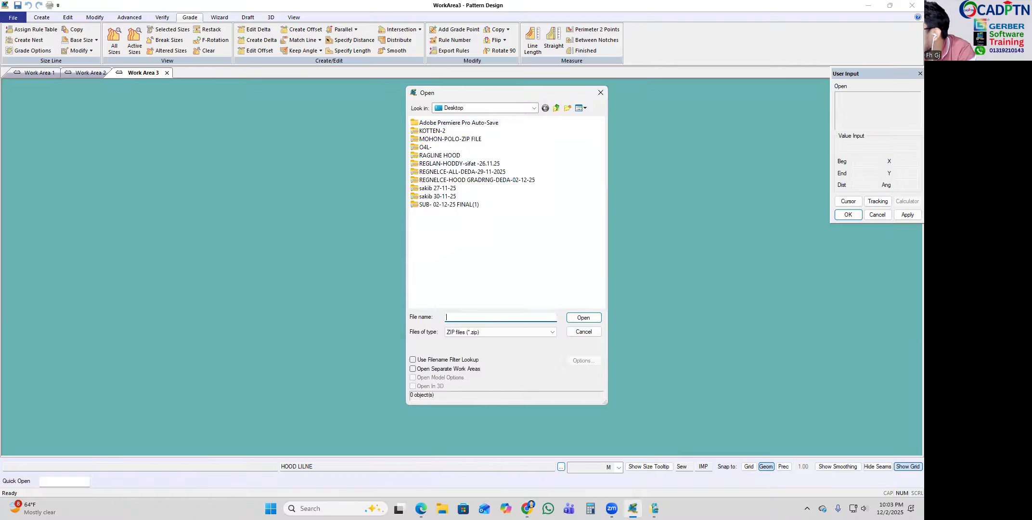
{"action": "key", "text": "alt+Tab"}
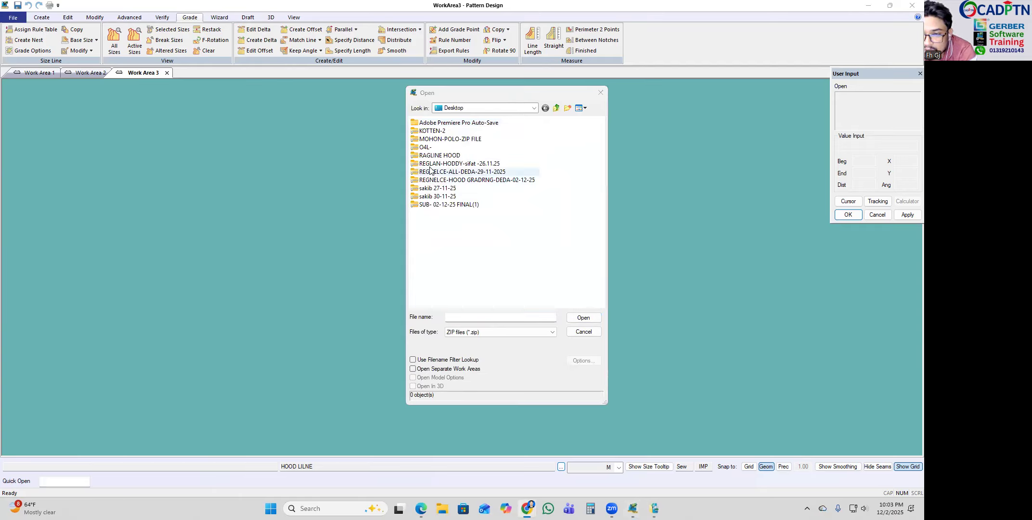
{"action": "left_click", "coordinate": [426, 147]}
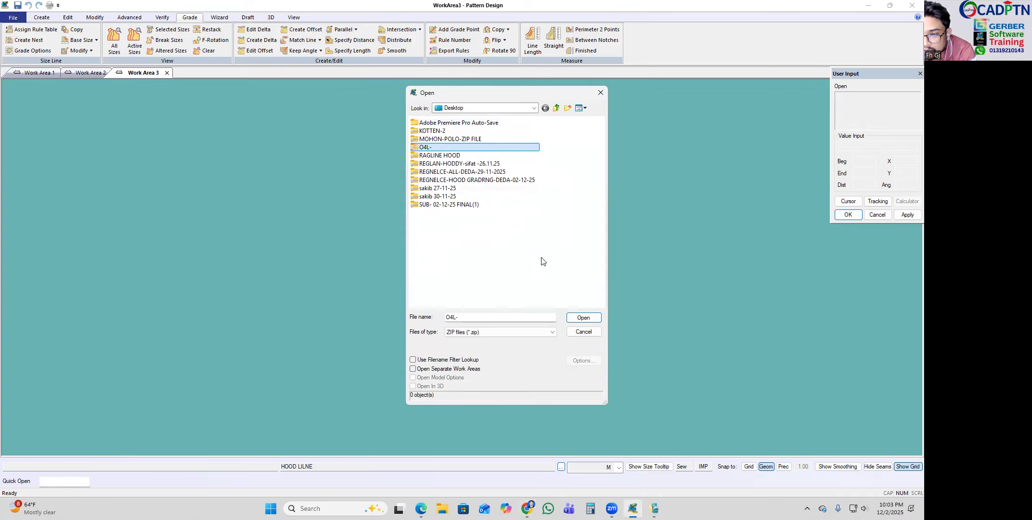
{"action": "left_click", "coordinate": [582, 319]}
{"action": "left_click", "coordinate": [433, 386]}
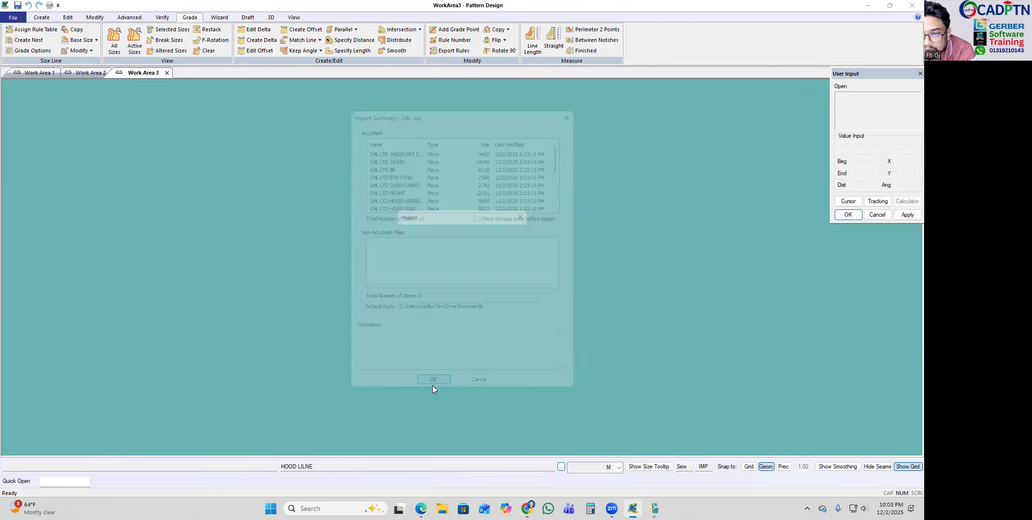
{"action": "left_click", "coordinate": [474, 283]}
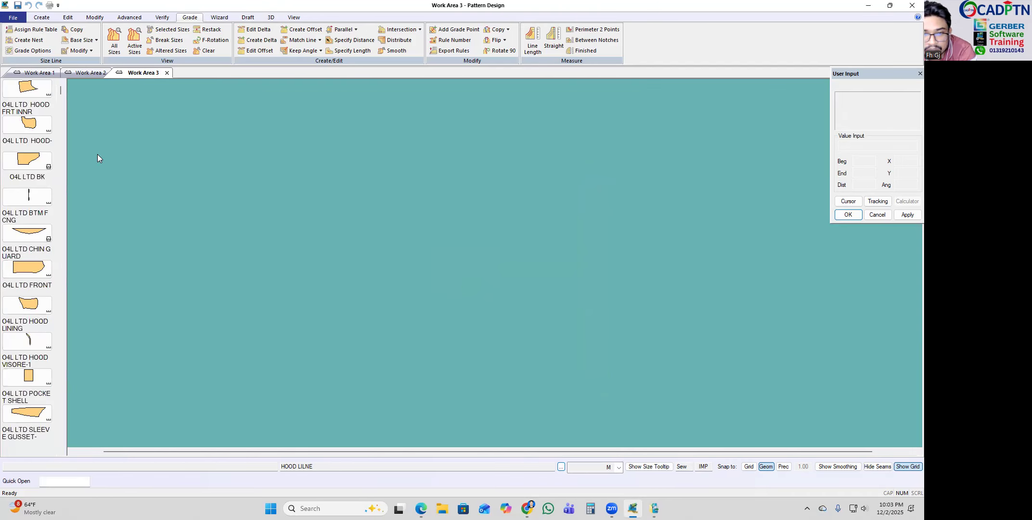
Step: Place all the imported O4L LTD pieces in the work area and inspect the TEMP-200 piece
{"action": "right_click", "coordinate": [31, 106]}
{"action": "left_click", "coordinate": [77, 193]}
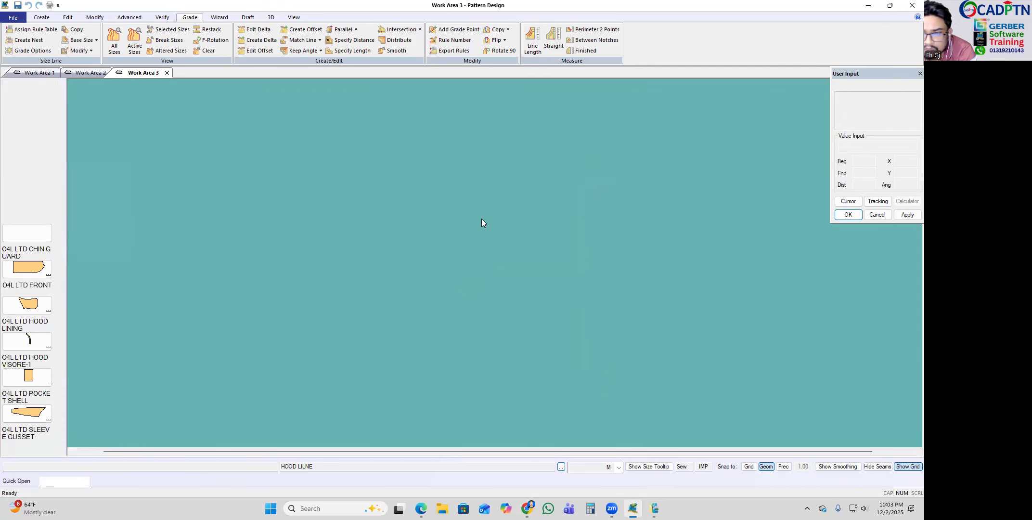
{"action": "key", "text": "F9"}
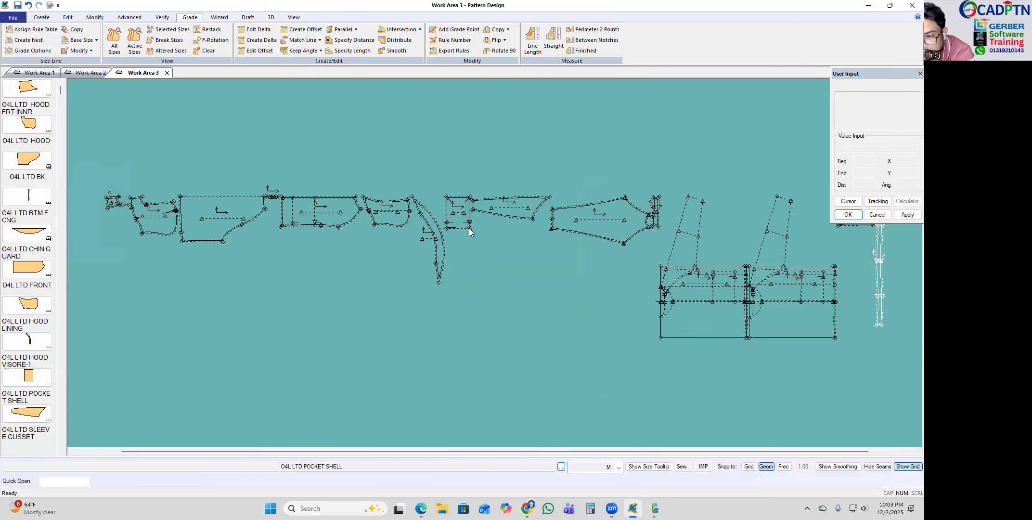
{"action": "scroll", "coordinate": [332, 234], "scroll_direction": "down", "scroll_amount": 1}
{"action": "scroll", "coordinate": [709, 245], "scroll_direction": "up", "scroll_amount": 2}
{"action": "left_click_drag", "start_coordinate": [513, 317], "coordinate": [446, 320]}
{"action": "scroll", "coordinate": [625, 317], "scroll_direction": "up", "scroll_amount": 3}
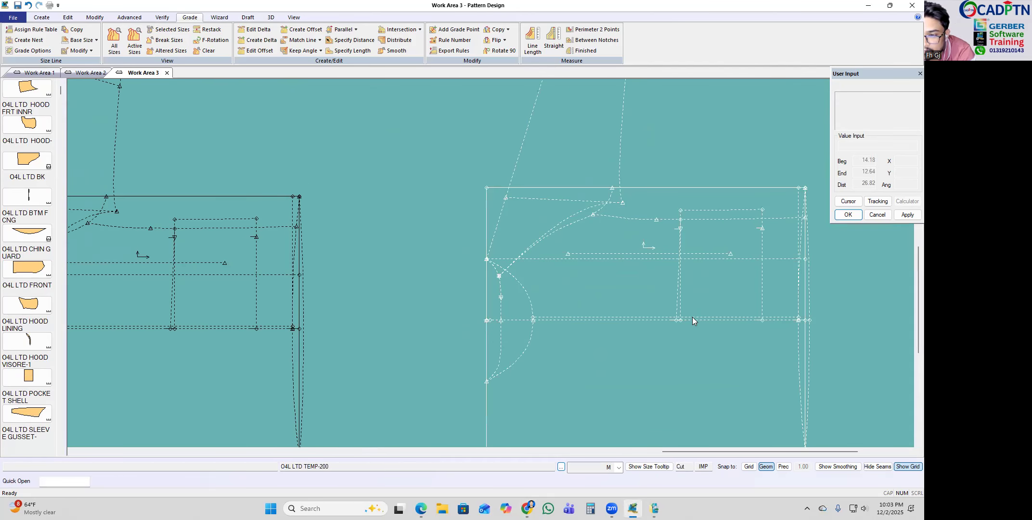
{"action": "scroll", "coordinate": [557, 288], "scroll_direction": "down", "scroll_amount": 1}
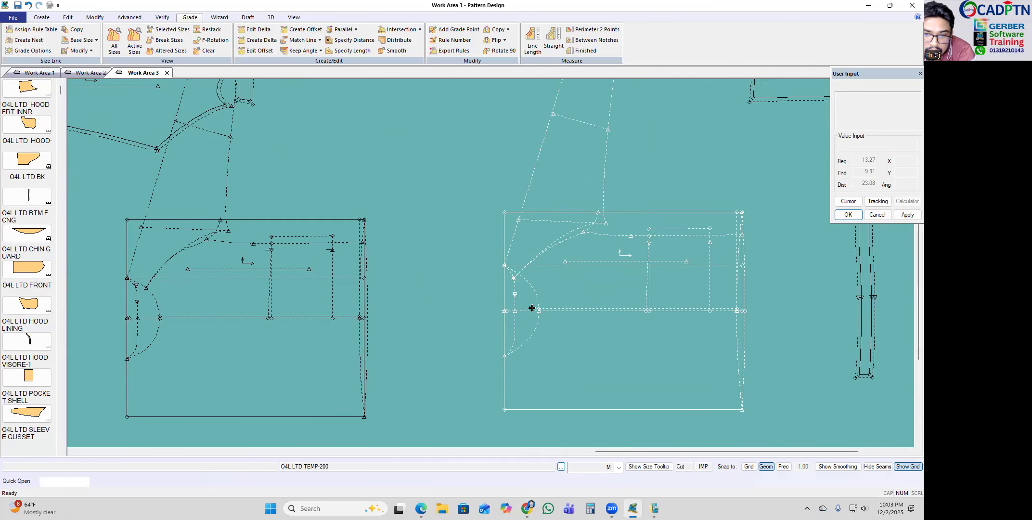
{"action": "scroll", "coordinate": [593, 318], "scroll_direction": "down", "scroll_amount": 1}
{"action": "scroll", "coordinate": [622, 319], "scroll_direction": "down", "scroll_amount": 3}
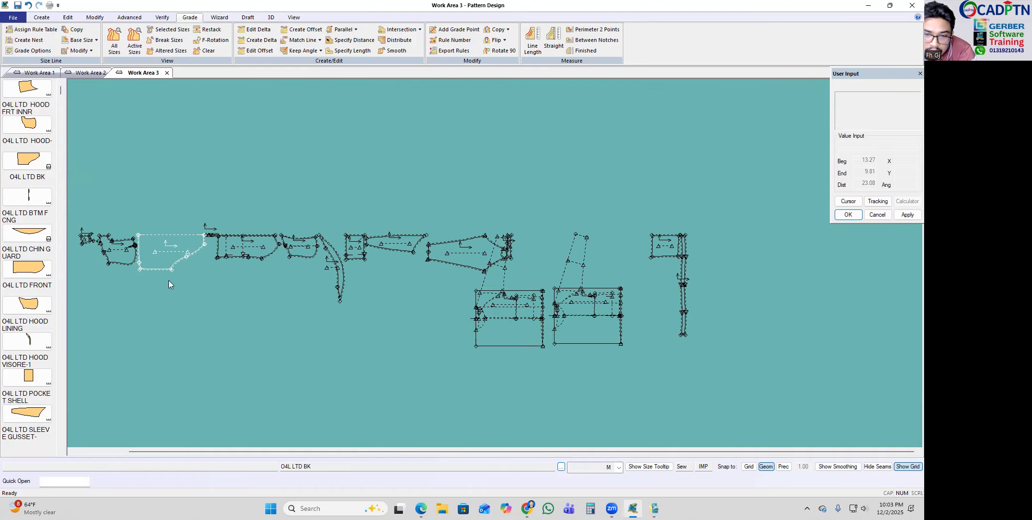
Step: Move the O4L LTD BK piece out of the row to a free spot below the front piece
{"action": "scroll", "coordinate": [144, 263], "scroll_direction": "up", "scroll_amount": 2}
{"action": "scroll", "coordinate": [149, 251], "scroll_direction": "up", "scroll_amount": 1}
{"action": "left_click", "coordinate": [172, 234]}
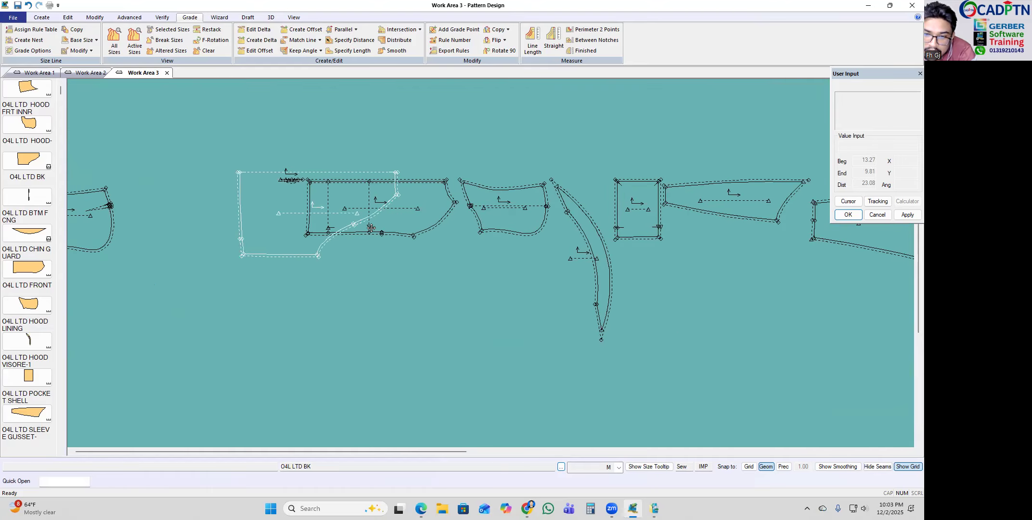
{"action": "scroll", "coordinate": [380, 229], "scroll_direction": "up", "scroll_amount": 2}
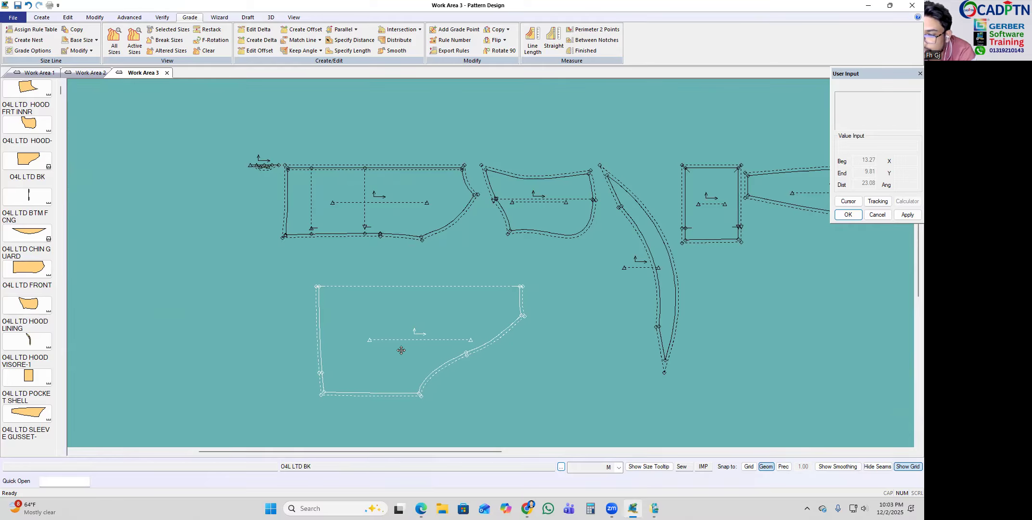
{"action": "scroll", "coordinate": [433, 298], "scroll_direction": "down", "scroll_amount": 3}
{"action": "left_click", "coordinate": [443, 330]}
Step: Move the hood and hood front inner pieces out of the row and gather the two large template pieces near them
{"action": "left_click", "coordinate": [215, 291]}
{"action": "left_click", "coordinate": [593, 313]}
{"action": "left_click", "coordinate": [155, 259]}
{"action": "left_click", "coordinate": [688, 315]}
{"action": "scroll", "coordinate": [217, 286], "scroll_direction": "down", "scroll_amount": 1}
{"action": "scroll", "coordinate": [776, 348], "scroll_direction": "up", "scroll_amount": 1}
{"action": "left_click", "coordinate": [713, 368]}
{"action": "left_click", "coordinate": [534, 333]}
{"action": "left_click", "coordinate": [827, 380]}
{"action": "left_click", "coordinate": [526, 336]}
Step: Bring the distant pocket lining and the long narrow strip in beside the sleeve pieces
{"action": "scroll", "coordinate": [272, 313], "scroll_direction": "down", "scroll_amount": 1}
{"action": "left_click", "coordinate": [833, 265]}
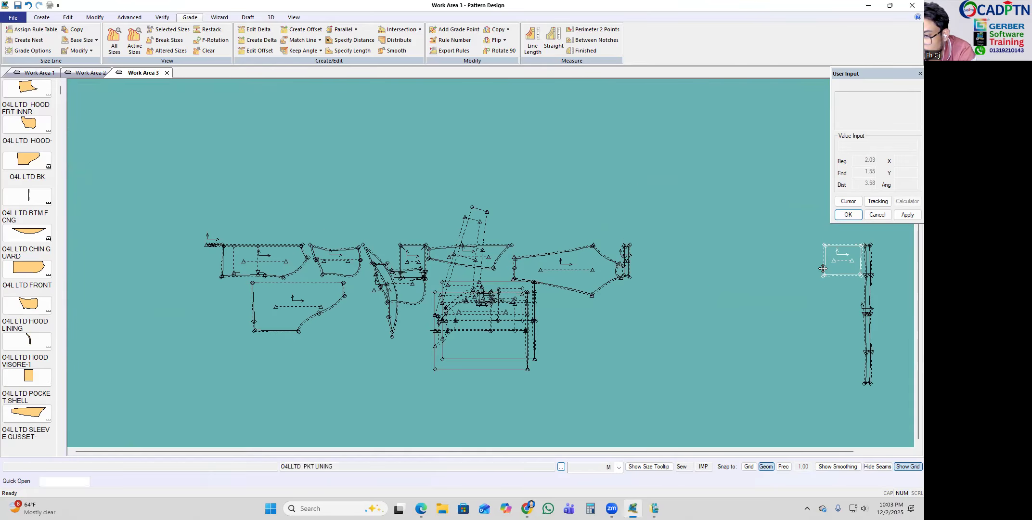
{"action": "left_click", "coordinate": [504, 271]}
{"action": "left_click", "coordinate": [850, 320]}
{"action": "scroll", "coordinate": [626, 303], "scroll_direction": "up", "scroll_amount": 2}
{"action": "left_click", "coordinate": [686, 291]}
{"action": "scroll", "coordinate": [332, 294], "scroll_direction": "up", "scroll_amount": 1}
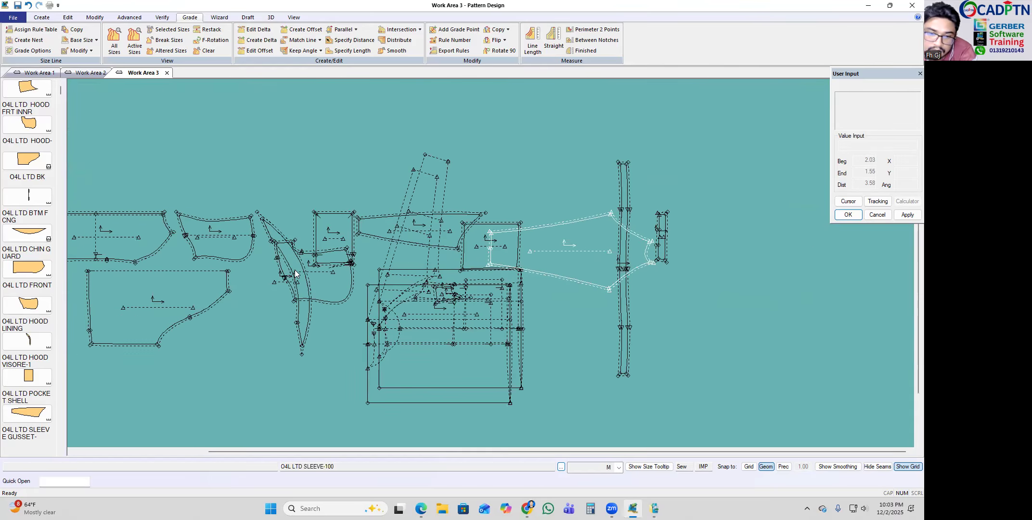
{"action": "scroll", "coordinate": [116, 291], "scroll_direction": "up", "scroll_amount": 4}
Step: Move the hood visor and pocket shell clear of the O4L LTD HOOD- piece and inspect the hood's outline
{"action": "left_click", "coordinate": [189, 305]}
{"action": "left_click", "coordinate": [220, 299]}
{"action": "left_click", "coordinate": [423, 332]}
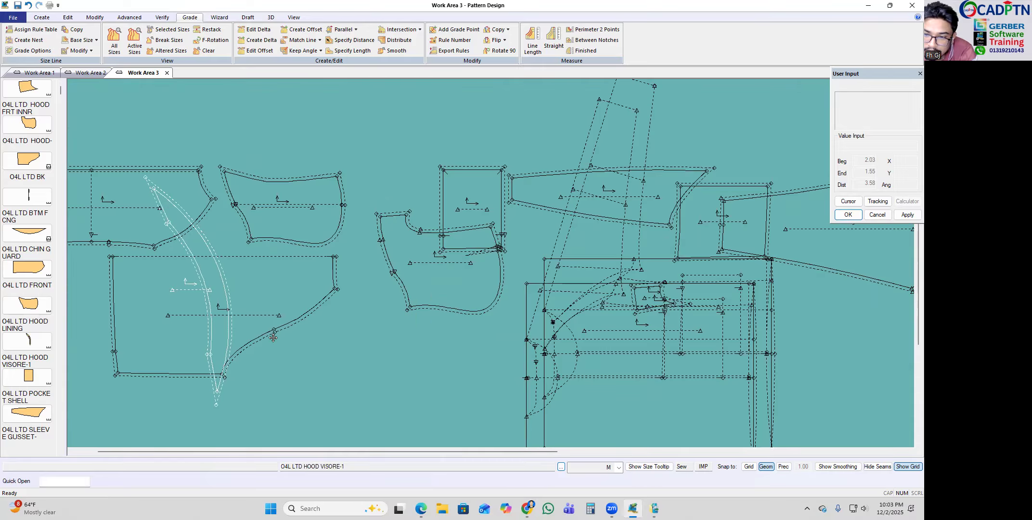
{"action": "left_click", "coordinate": [302, 333]}
{"action": "scroll", "coordinate": [413, 289], "scroll_direction": "up", "scroll_amount": 4}
{"action": "left_click", "coordinate": [473, 280]}
{"action": "left_click", "coordinate": [446, 328]}
{"action": "left_click", "coordinate": [477, 146]}
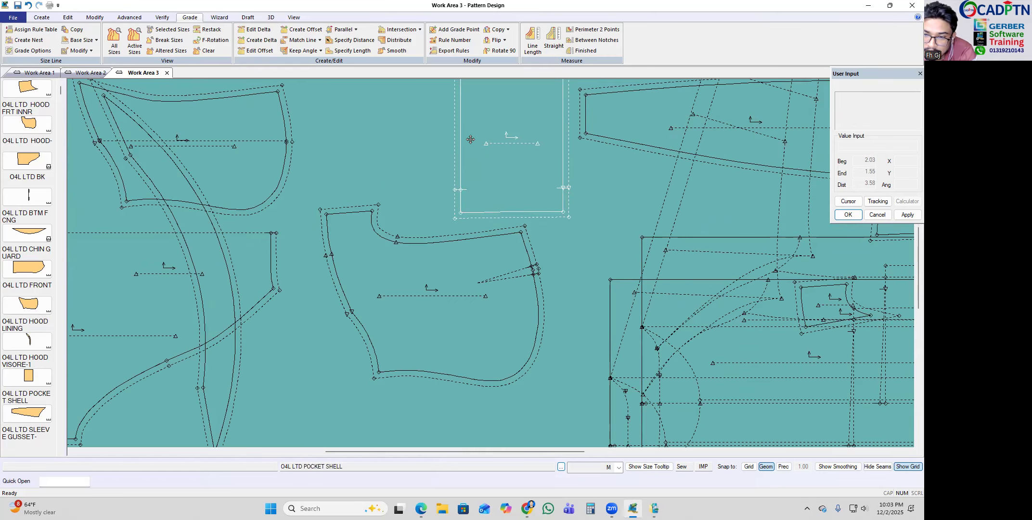
{"action": "left_click", "coordinate": [446, 115]}
{"action": "scroll", "coordinate": [367, 248], "scroll_direction": "up", "scroll_amount": 9}
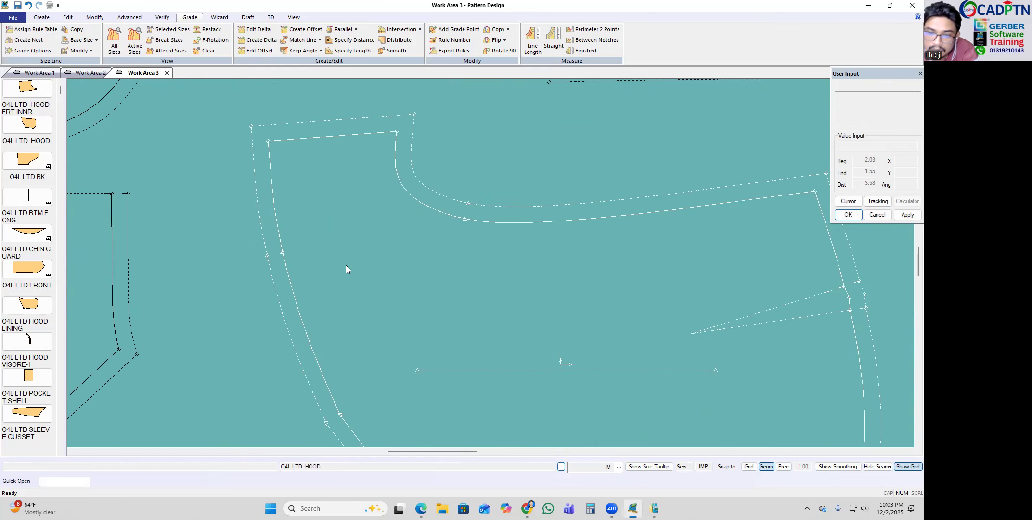
{"action": "scroll", "coordinate": [358, 253], "scroll_direction": "down", "scroll_amount": 5}
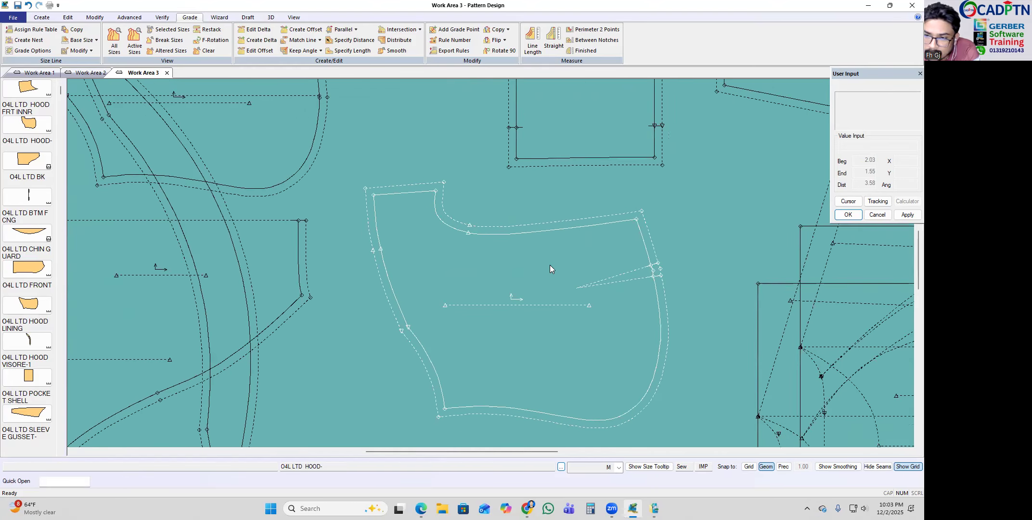
{"action": "scroll", "coordinate": [609, 311], "scroll_direction": "down", "scroll_amount": 7}
{"action": "scroll", "coordinate": [371, 255], "scroll_direction": "up", "scroll_amount": 3}
Step: Spread out the front, visor, back, hood lining and hood pieces, setting the hood beside the back
{"action": "left_click", "coordinate": [360, 246]}
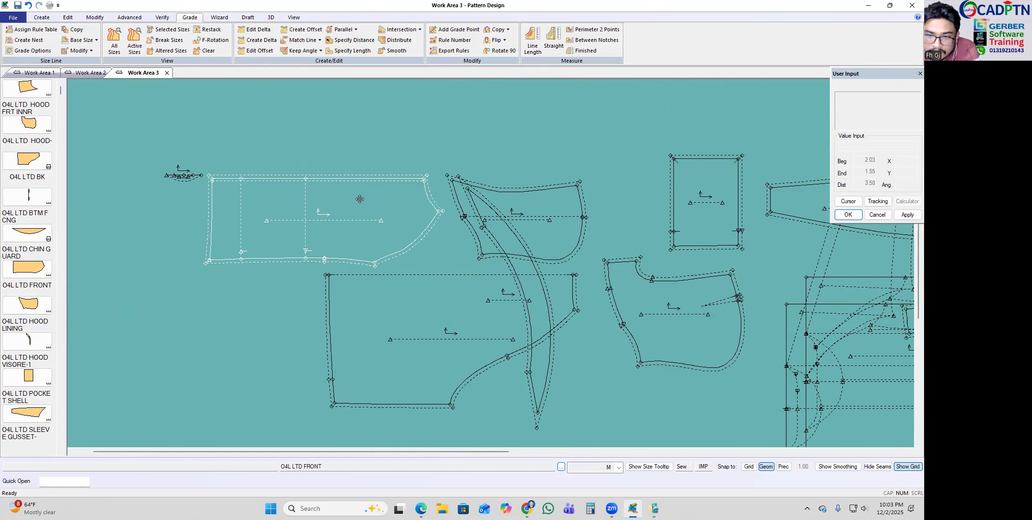
{"action": "left_click", "coordinate": [368, 208]}
{"action": "left_click", "coordinate": [537, 376]}
{"action": "left_click", "coordinate": [603, 223]}
{"action": "left_click", "coordinate": [446, 358]}
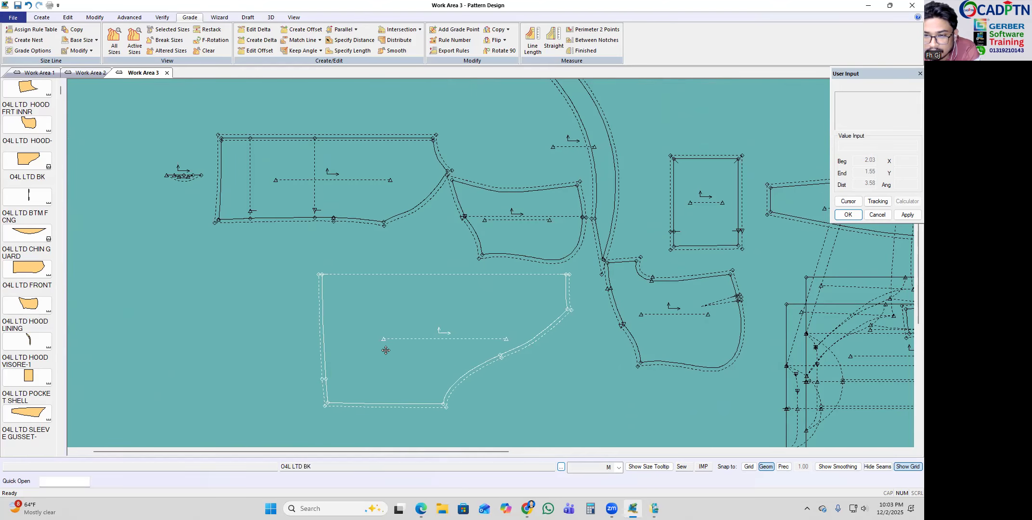
{"action": "left_click", "coordinate": [370, 360]}
{"action": "left_click", "coordinate": [469, 250]}
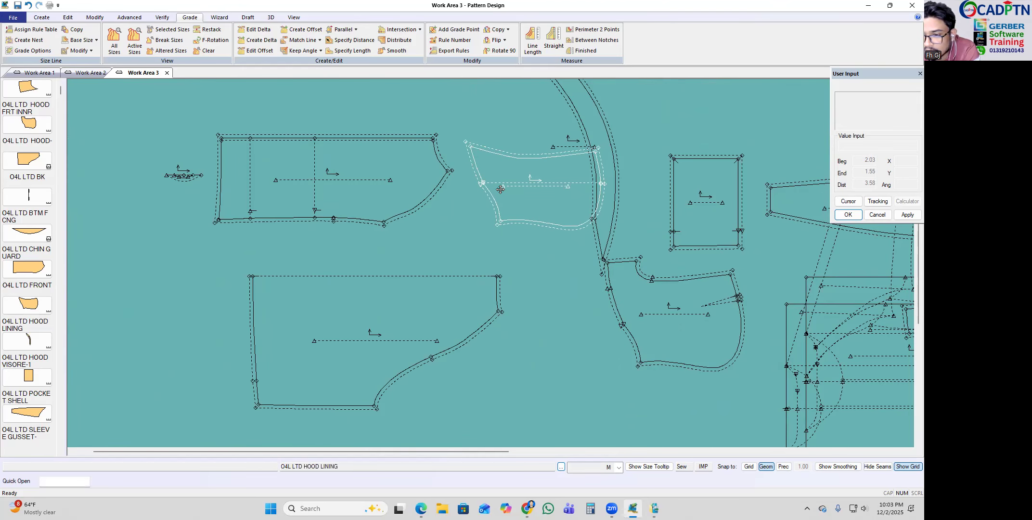
{"action": "left_click", "coordinate": [503, 199]}
{"action": "scroll", "coordinate": [371, 236], "scroll_direction": "down", "scroll_amount": 2}
{"action": "left_click", "coordinate": [561, 292]}
Step: Overlay the O4L LTD HOOD LINING piece on the hood, matching their lower corners
{"action": "scroll", "coordinate": [530, 292], "scroll_direction": "up", "scroll_amount": 2}
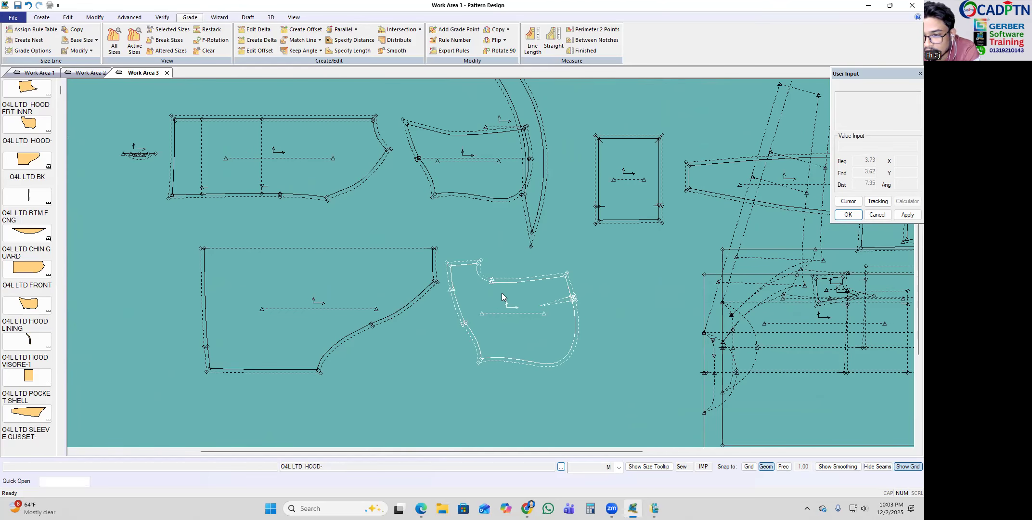
{"action": "scroll", "coordinate": [498, 217], "scroll_direction": "up", "scroll_amount": 2}
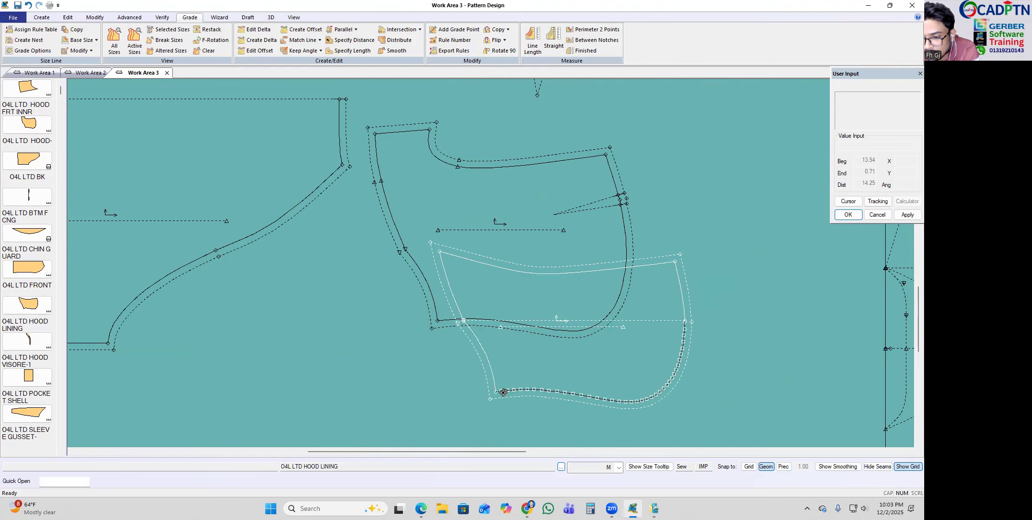
{"action": "left_click", "coordinate": [440, 323]}
Step: Move the O4L LTD HOOD VISORE-1 piece to the overlaid hood pieces
{"action": "scroll", "coordinate": [419, 365], "scroll_direction": "down", "scroll_amount": 3}
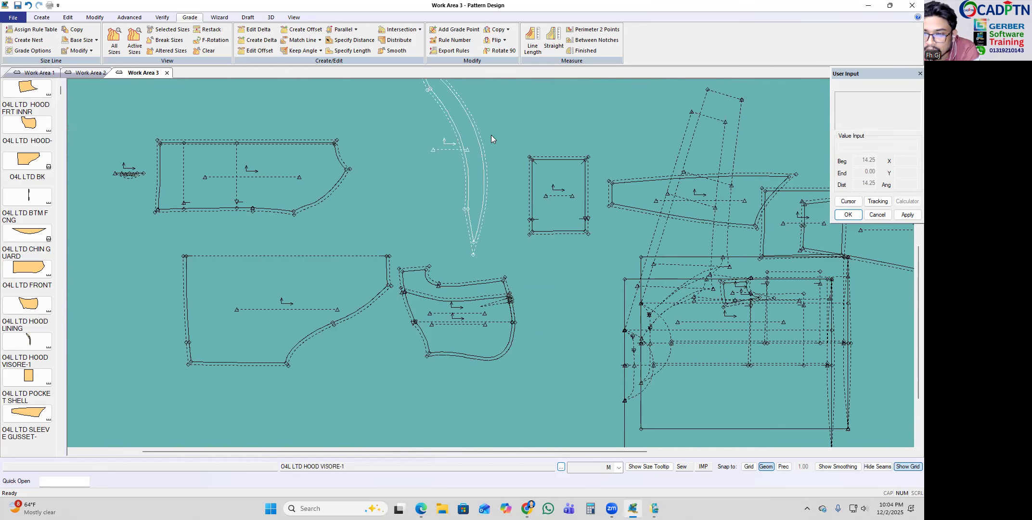
{"action": "scroll", "coordinate": [478, 271], "scroll_direction": "down", "scroll_amount": 4}
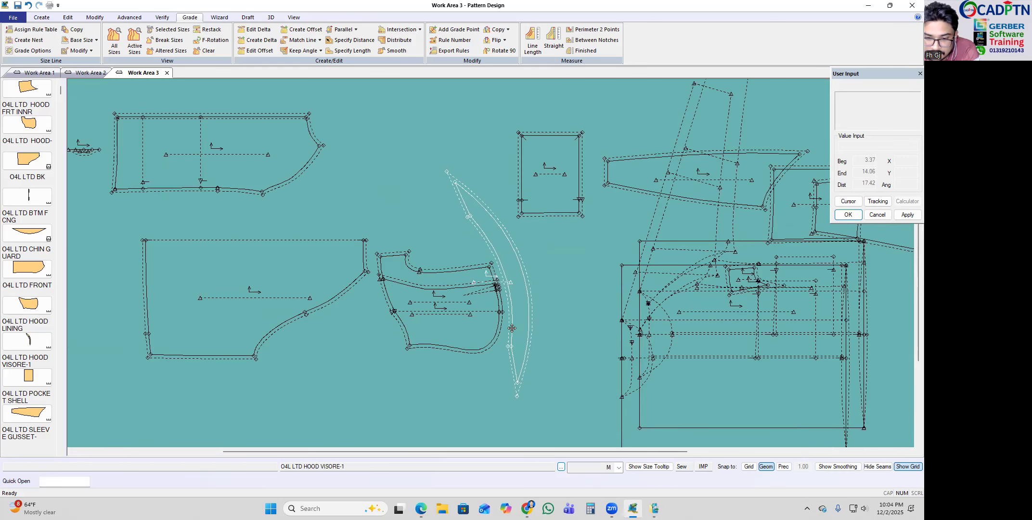
{"action": "scroll", "coordinate": [482, 182], "scroll_direction": "up", "scroll_amount": 3}
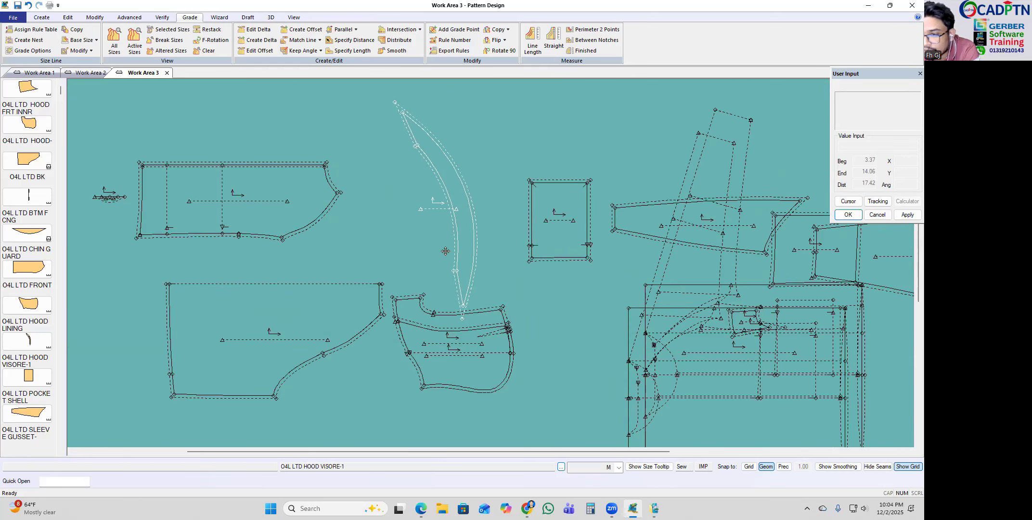
Step: Set the hood visor aside and place the sleeve piece above the front piece
{"action": "scroll", "coordinate": [449, 245], "scroll_direction": "down", "scroll_amount": 2}
{"action": "scroll", "coordinate": [289, 202], "scroll_direction": "down", "scroll_amount": 2}
{"action": "scroll", "coordinate": [748, 231], "scroll_direction": "up", "scroll_amount": 2}
{"action": "left_click", "coordinate": [625, 243]}
{"action": "scroll", "coordinate": [797, 244], "scroll_direction": "down", "scroll_amount": 1}
{"action": "left_click", "coordinate": [816, 264]}
{"action": "scroll", "coordinate": [576, 336], "scroll_direction": "down", "scroll_amount": 1}
{"action": "scroll", "coordinate": [380, 94], "scroll_direction": "up", "scroll_amount": 2}
{"action": "left_click", "coordinate": [438, 97]}
Step: Reposition the front piece and move the chin guard over beside the hood visor
{"action": "left_click", "coordinate": [346, 207]}
{"action": "left_click", "coordinate": [388, 217]}
{"action": "left_click", "coordinate": [239, 234]}
{"action": "left_click", "coordinate": [534, 180]}
Step: Arrange the sleeve above the front piece and set the pocket shell beside the front piece
{"action": "left_click", "coordinate": [422, 127]}
{"action": "left_click", "coordinate": [379, 179]}
{"action": "left_click", "coordinate": [401, 242]}
{"action": "left_click", "coordinate": [395, 249]}
{"action": "left_click", "coordinate": [588, 249]}
{"action": "left_click", "coordinate": [532, 247]}
Step: Move the sleeve gusset into the gap between the sleeve and the front piece
{"action": "left_click", "coordinate": [614, 242]}
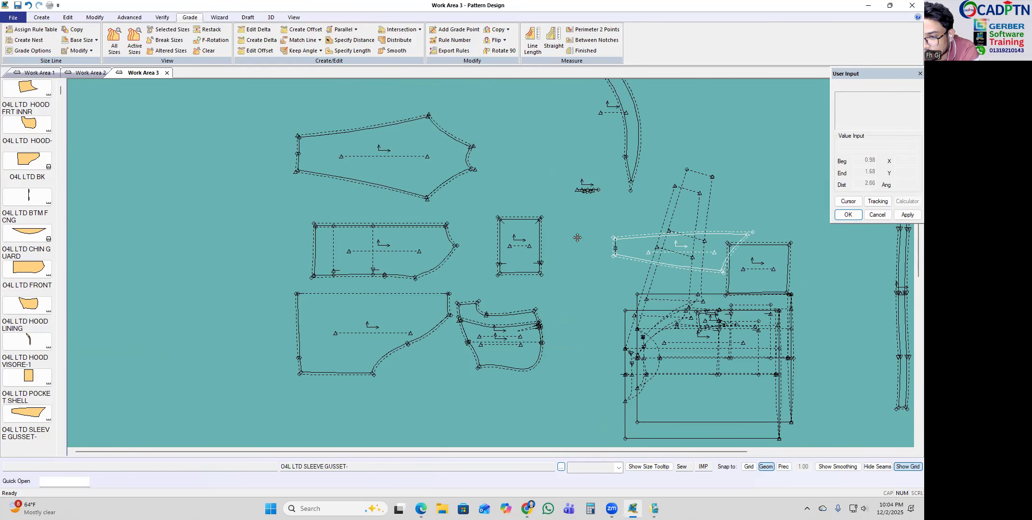
{"action": "scroll", "coordinate": [259, 175], "scroll_direction": "down", "scroll_amount": 1}
{"action": "scroll", "coordinate": [313, 169], "scroll_direction": "up", "scroll_amount": 2}
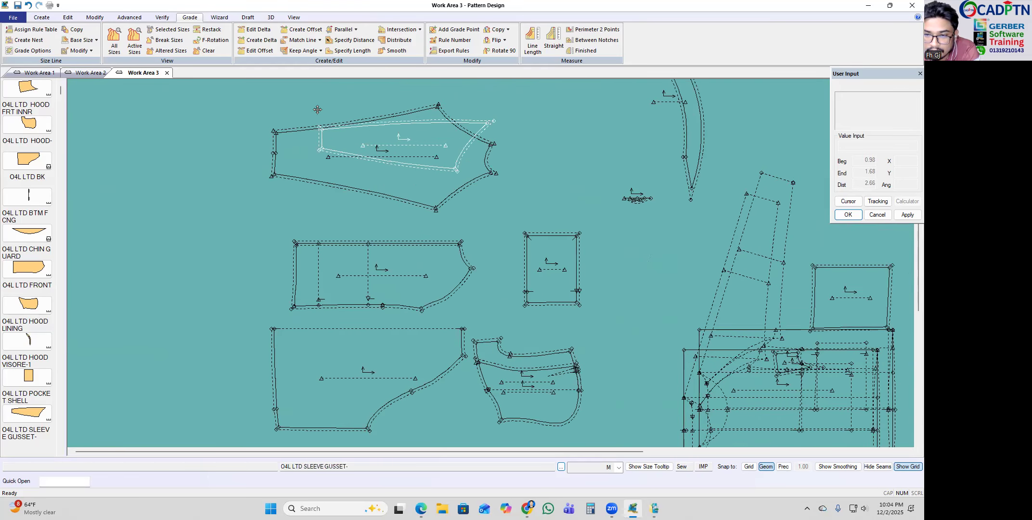
{"action": "scroll", "coordinate": [250, 202], "scroll_direction": "down", "scroll_amount": 1}
{"action": "scroll", "coordinate": [207, 205], "scroll_direction": "up", "scroll_amount": 1}
{"action": "scroll", "coordinate": [235, 205], "scroll_direction": "down", "scroll_amount": 1}
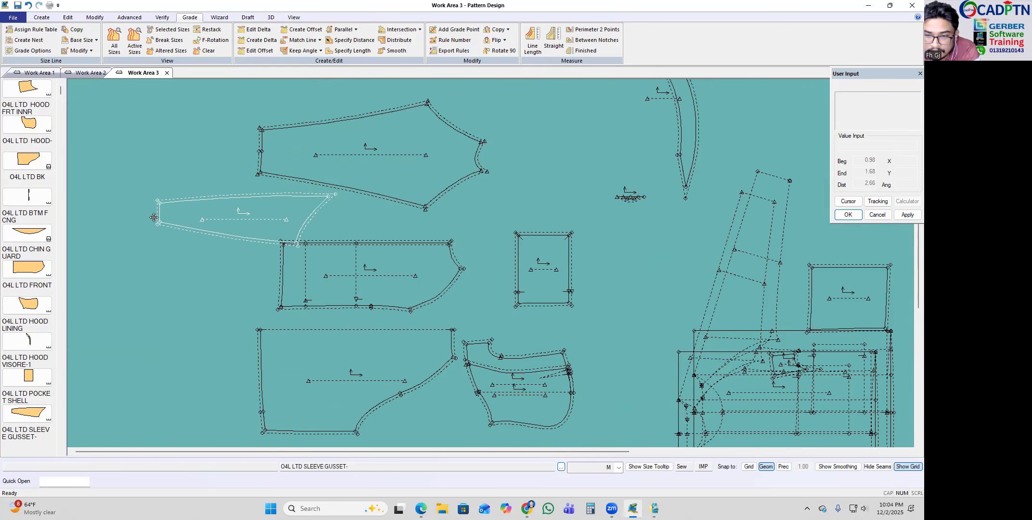
{"action": "scroll", "coordinate": [307, 112], "scroll_direction": "up", "scroll_amount": 2}
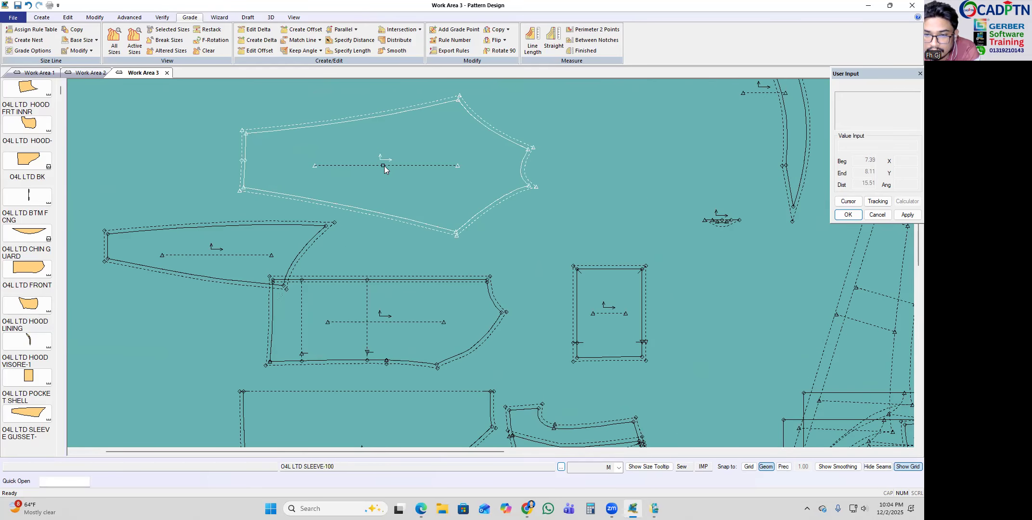
{"action": "left_click", "coordinate": [328, 235]}
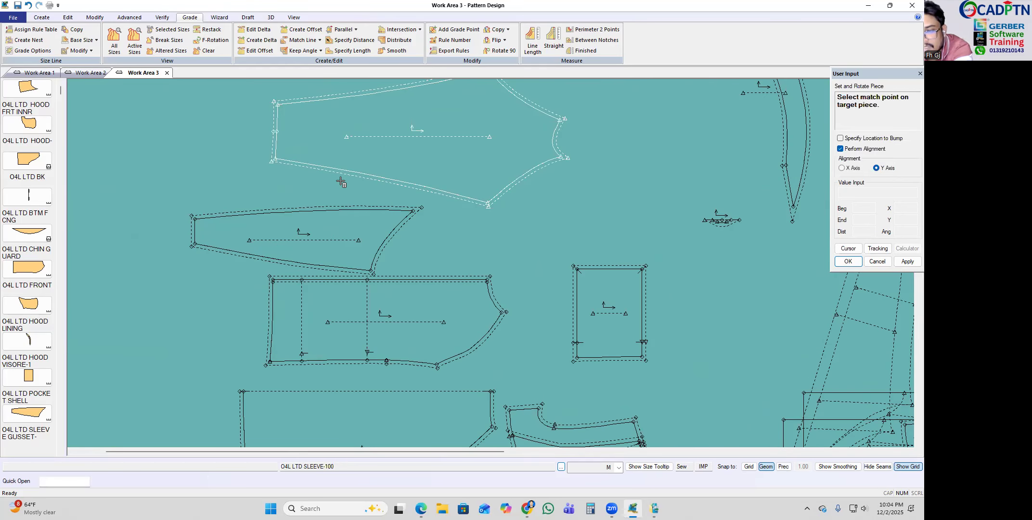
Step: Set and rotate the sleeve gusset against the sleeve, matching their cuff corners and long edges with Y Axis alignment
{"action": "left_click", "coordinate": [273, 159]}
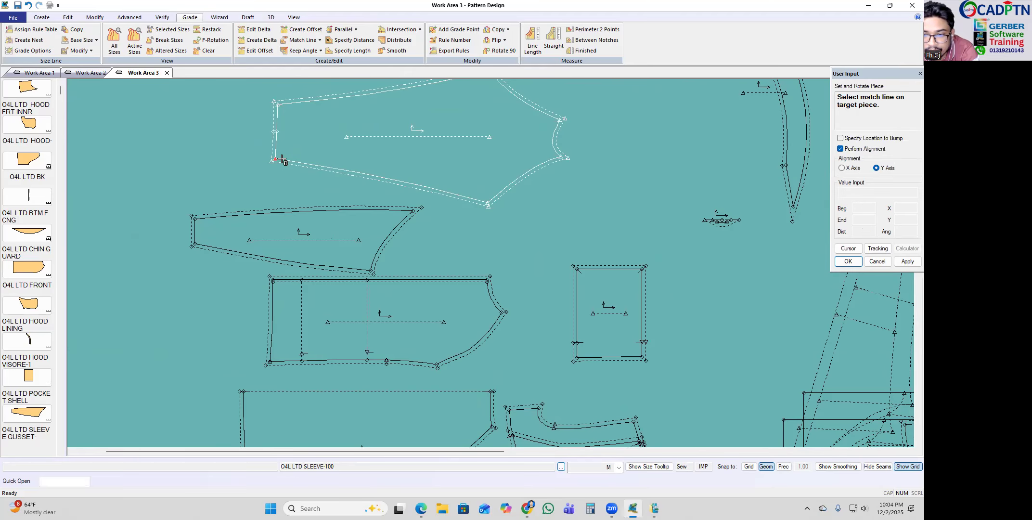
{"action": "left_click", "coordinate": [333, 169]}
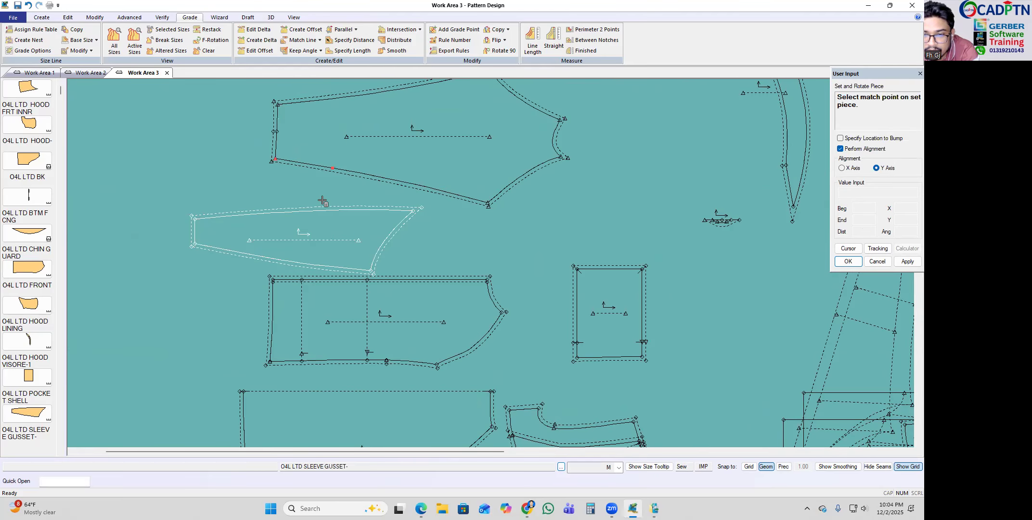
{"action": "left_click", "coordinate": [253, 220]}
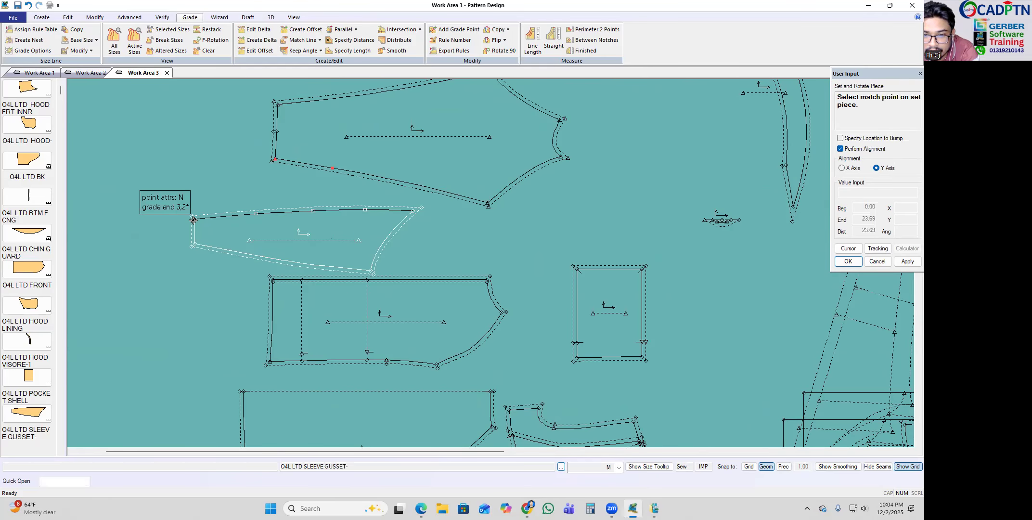
{"action": "left_click", "coordinate": [256, 217]}
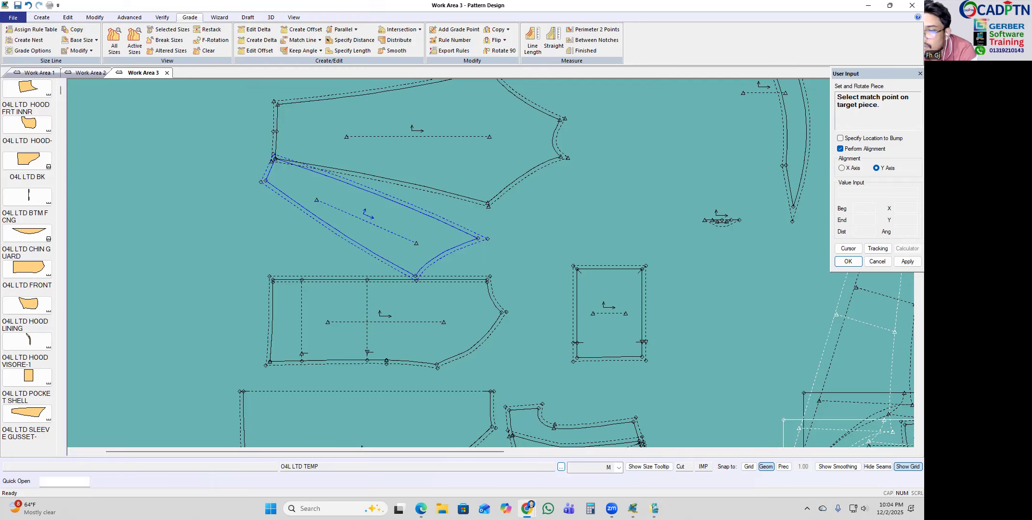
{"action": "key", "text": "alt+Tab"}
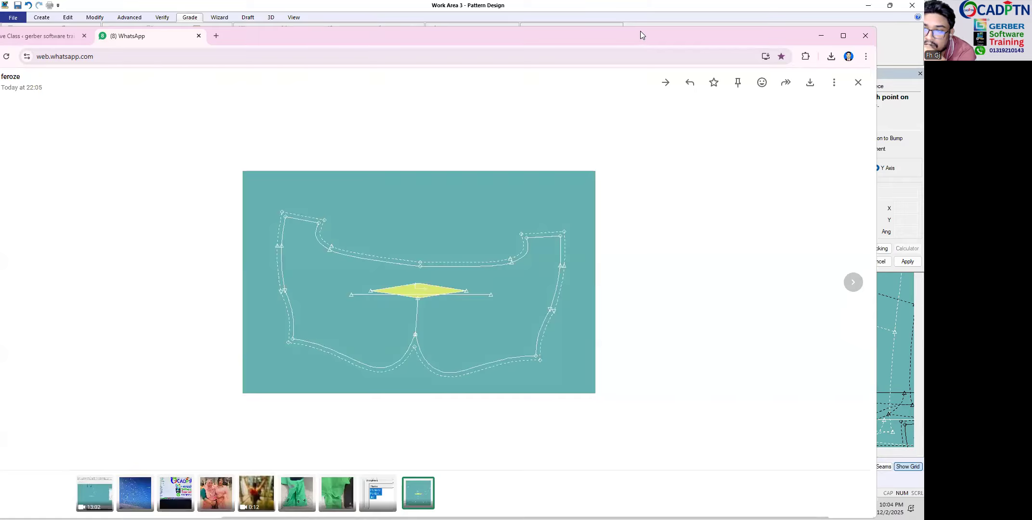
{"action": "key", "text": "alt+Tab"}
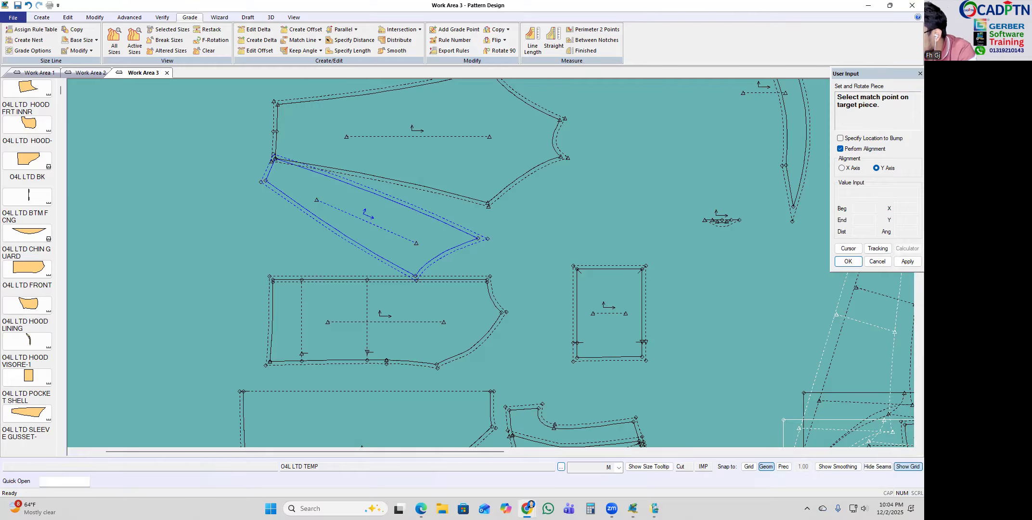
{"action": "right_click", "coordinate": [465, 168]}
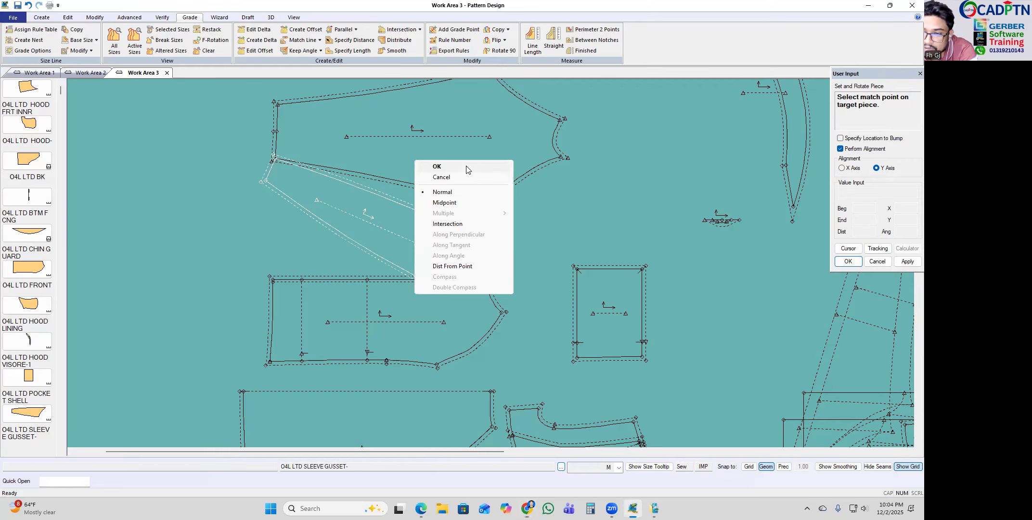
{"action": "left_click", "coordinate": [441, 177]}
Step: Move the sleeve gusset clear of the sleeve, beyond its cuff end
{"action": "scroll", "coordinate": [367, 135], "scroll_direction": "up", "scroll_amount": 4}
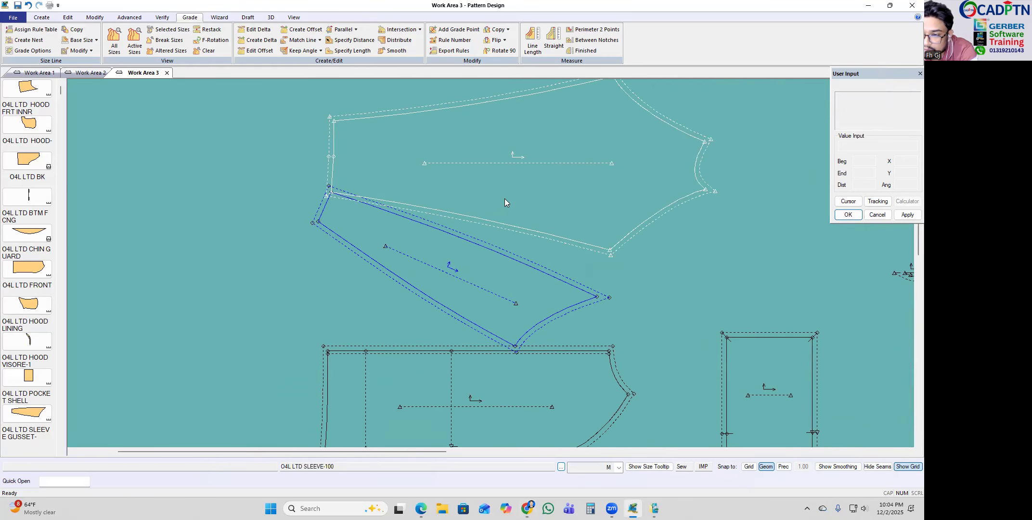
{"action": "left_click", "coordinate": [622, 322]}
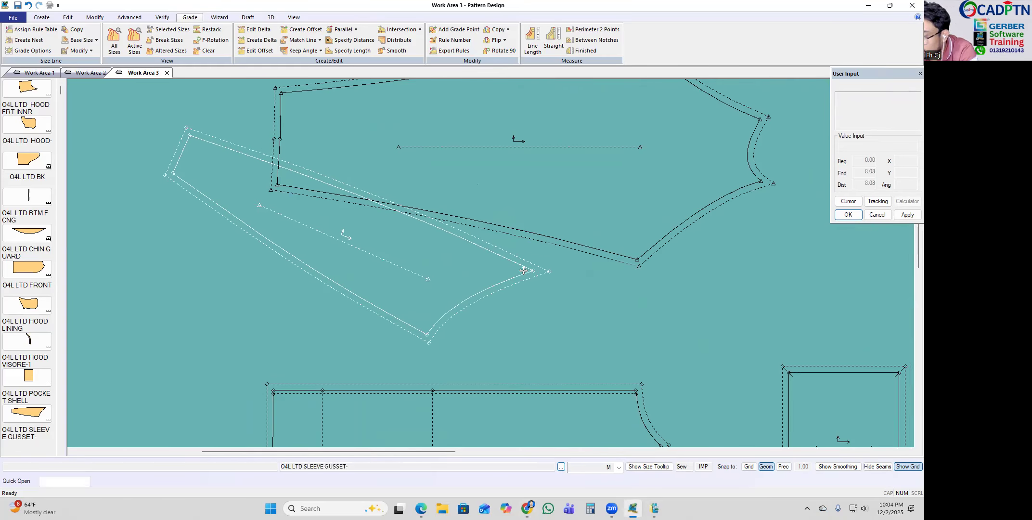
{"action": "scroll", "coordinate": [554, 272], "scroll_direction": "up", "scroll_amount": 2}
{"action": "scroll", "coordinate": [369, 243], "scroll_direction": "down", "scroll_amount": 5}
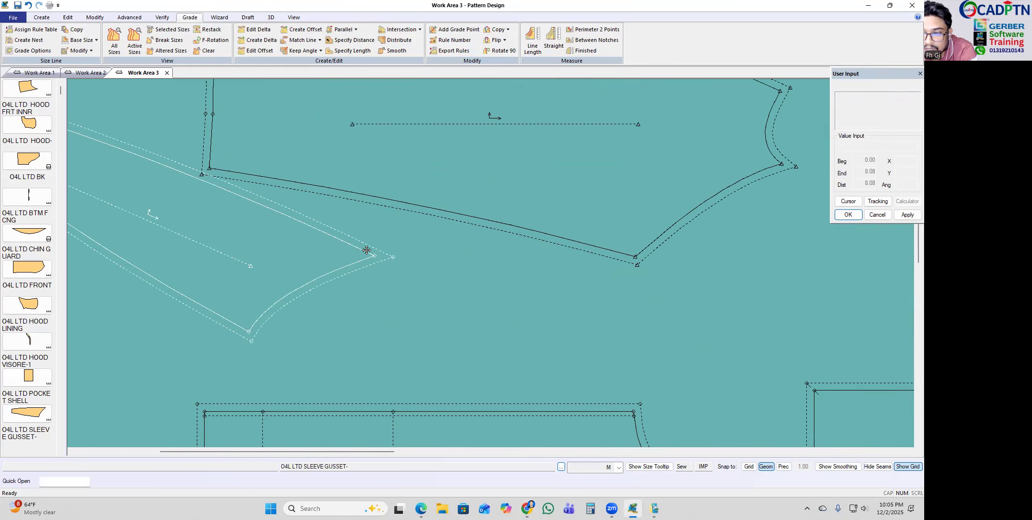
{"action": "scroll", "coordinate": [367, 237], "scroll_direction": "down", "scroll_amount": 1}
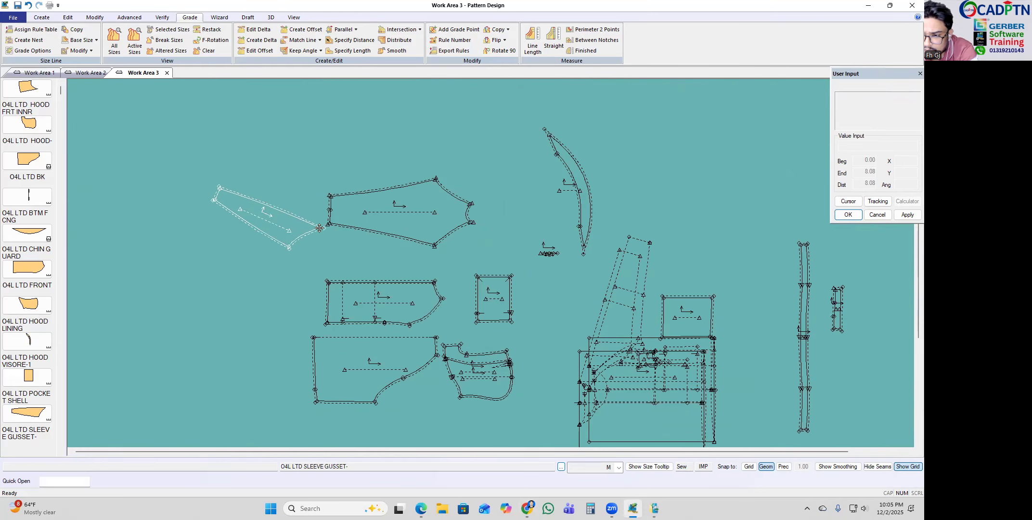
{"action": "scroll", "coordinate": [337, 243], "scroll_direction": "up", "scroll_amount": 2}
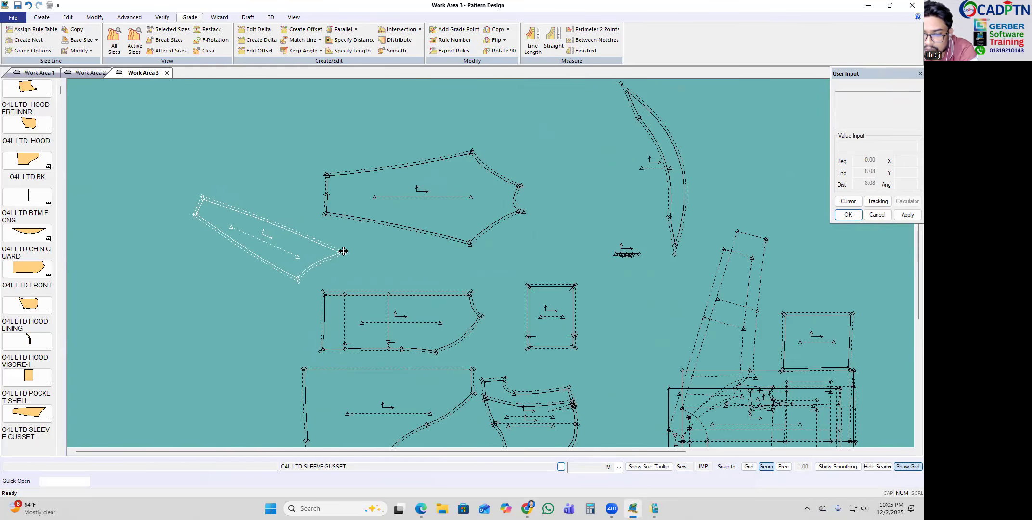
{"action": "left_click", "coordinate": [280, 244]}
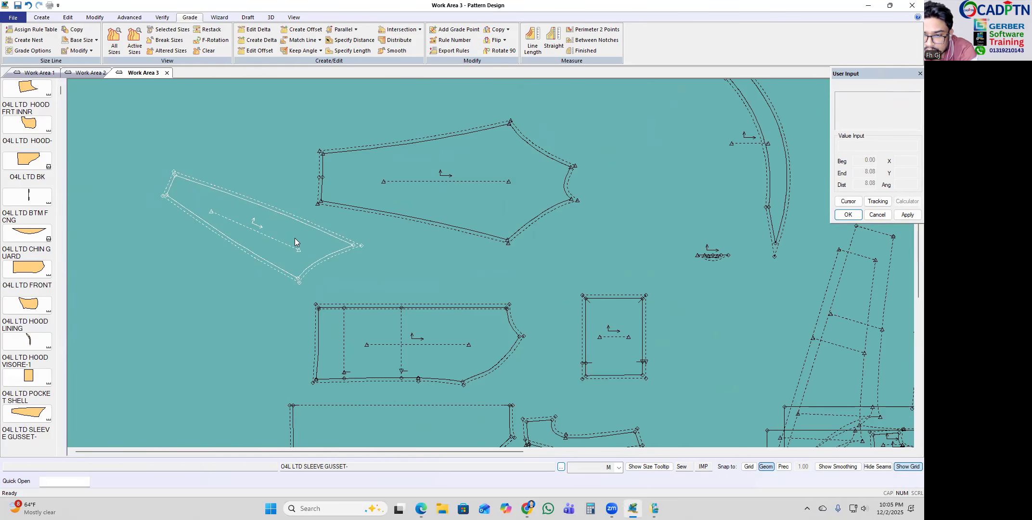
Step: Place the sleeve gusset's upper cuff corner exactly on the sleeve's lower cuff corner
{"action": "left_click", "coordinate": [179, 177]}
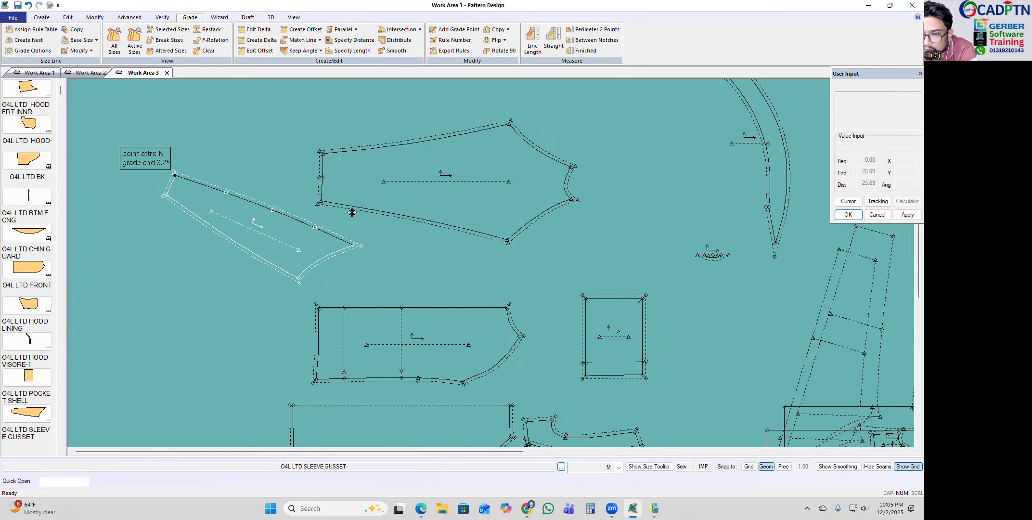
{"action": "scroll", "coordinate": [320, 202], "scroll_direction": "up", "scroll_amount": 3}
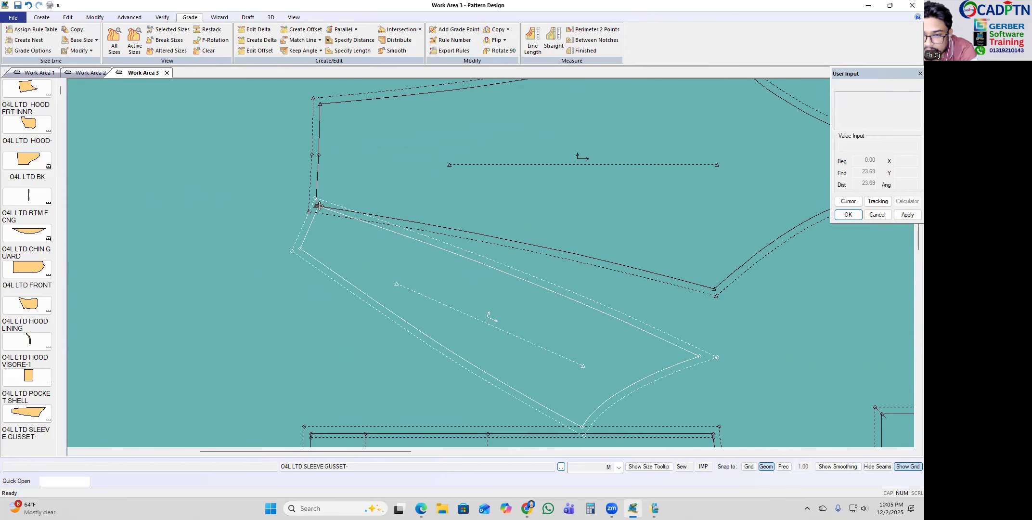
{"action": "scroll", "coordinate": [317, 212], "scroll_direction": "down", "scroll_amount": 3}
{"action": "scroll", "coordinate": [333, 220], "scroll_direction": "down", "scroll_amount": 4}
{"action": "left_click", "coordinate": [335, 222]}
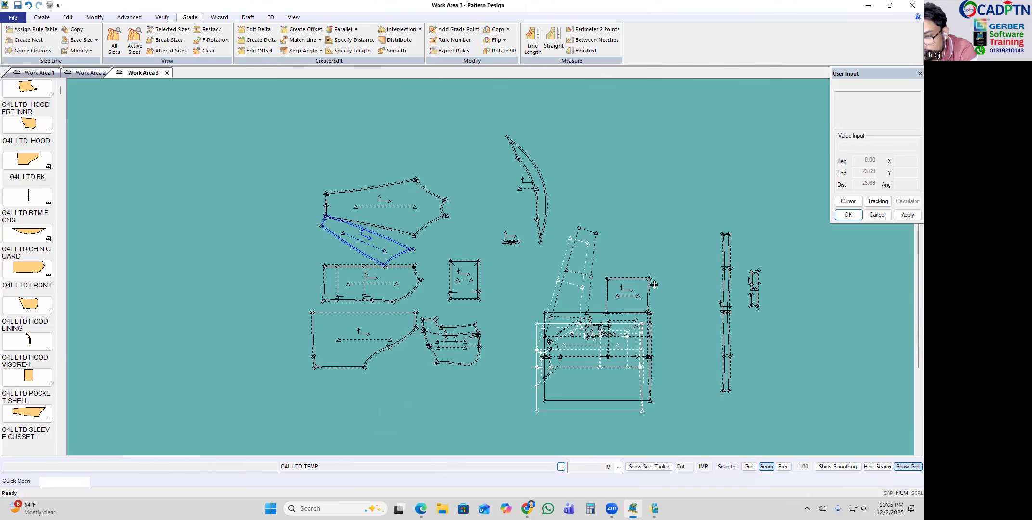
Step: Move the two overlapping template pieces up and shift the bottom facing closer to the other pieces
{"action": "left_click", "coordinate": [690, 173]}
{"action": "left_click", "coordinate": [629, 361]}
{"action": "left_click", "coordinate": [682, 172]}
{"action": "left_click", "coordinate": [745, 329]}
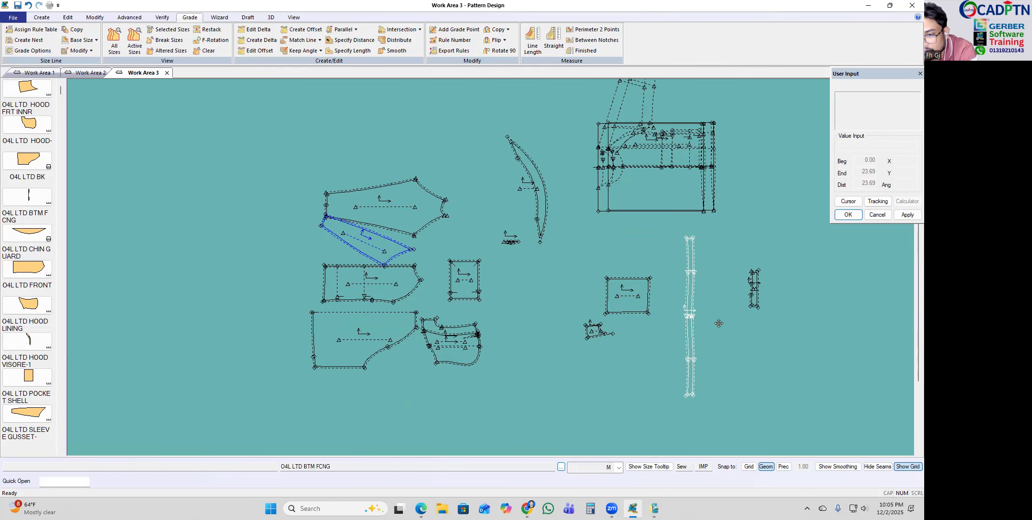
{"action": "left_click", "coordinate": [737, 306]}
Step: Shift the front piece slightly in its place below the sleeve gusset
{"action": "scroll", "coordinate": [378, 298], "scroll_direction": "up", "scroll_amount": 3}
{"action": "left_click", "coordinate": [387, 284]}
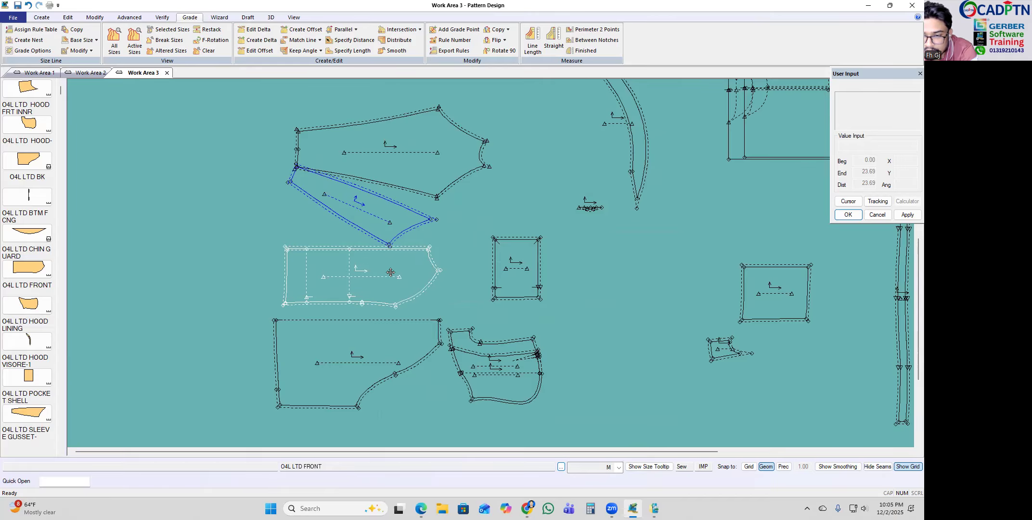
{"action": "left_click", "coordinate": [390, 272]}
{"action": "left_click", "coordinate": [373, 222]}
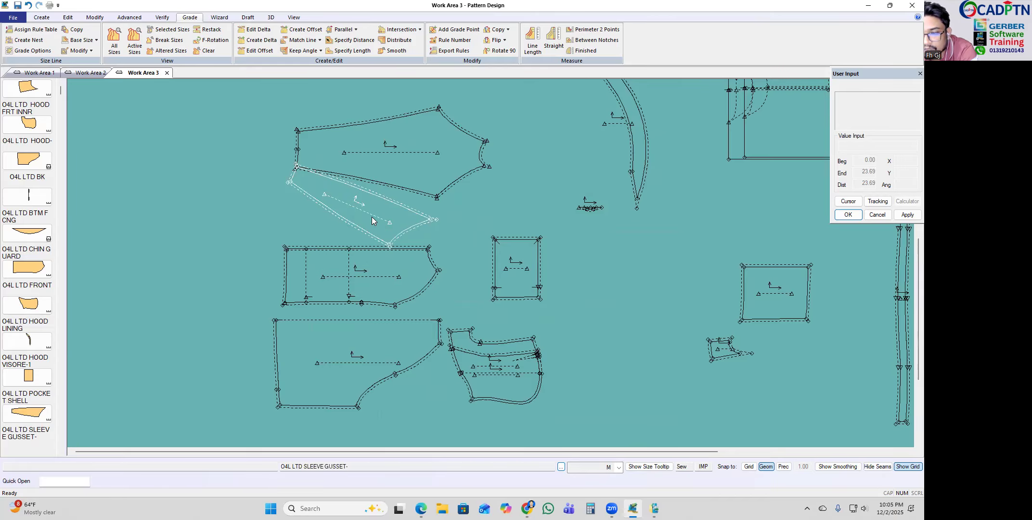
{"action": "scroll", "coordinate": [312, 225], "scroll_direction": "down", "scroll_amount": 3}
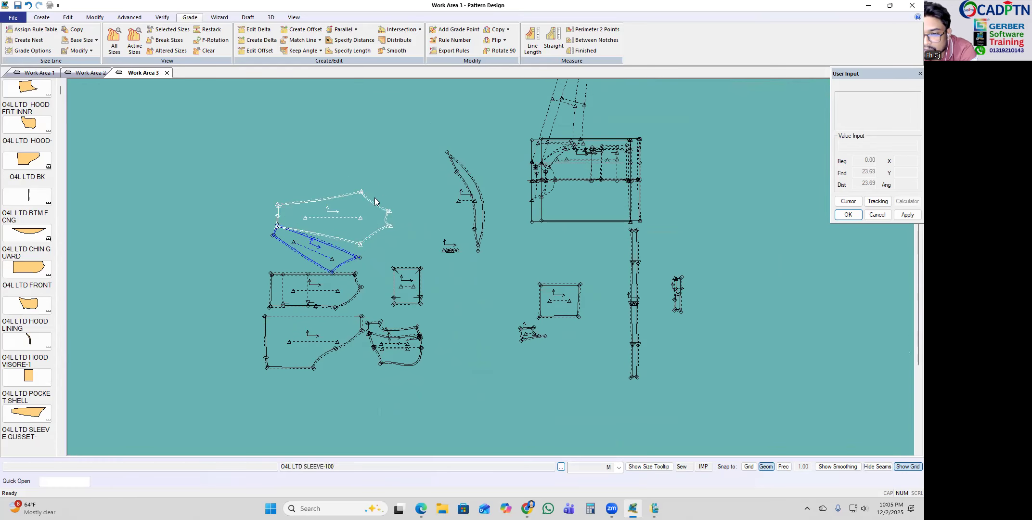
Step: Separate the overlapping TEMP-200 and TEMP template pieces and place them side by side
{"action": "left_click", "coordinate": [587, 200]}
{"action": "left_click", "coordinate": [744, 152]}
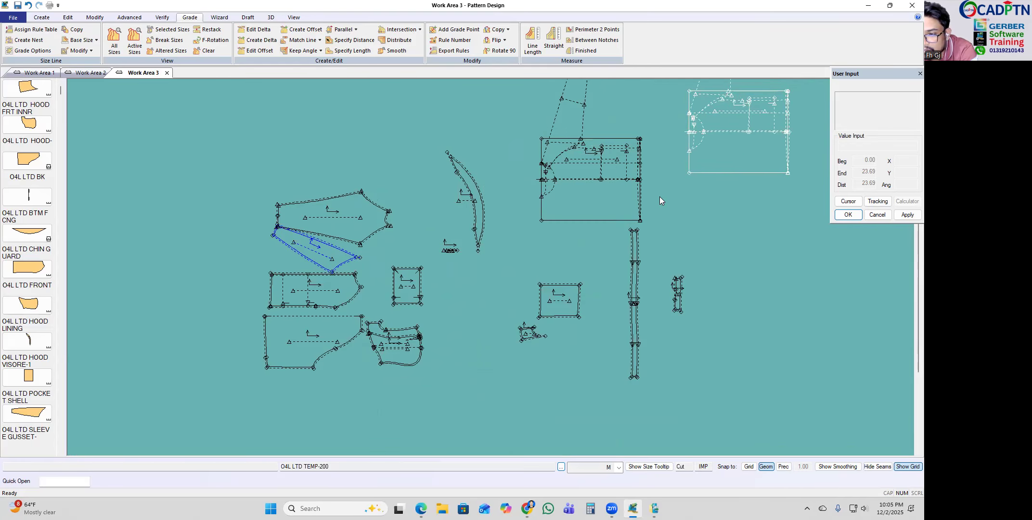
{"action": "left_click", "coordinate": [632, 165]}
{"action": "left_click", "coordinate": [662, 115]}
Step: Rotate the sleeve gusset, with no increment, about the shared cuff corner until its upper edge meets the sleeve's underarm point
{"action": "scroll", "coordinate": [319, 249], "scroll_direction": "up", "scroll_amount": 5}
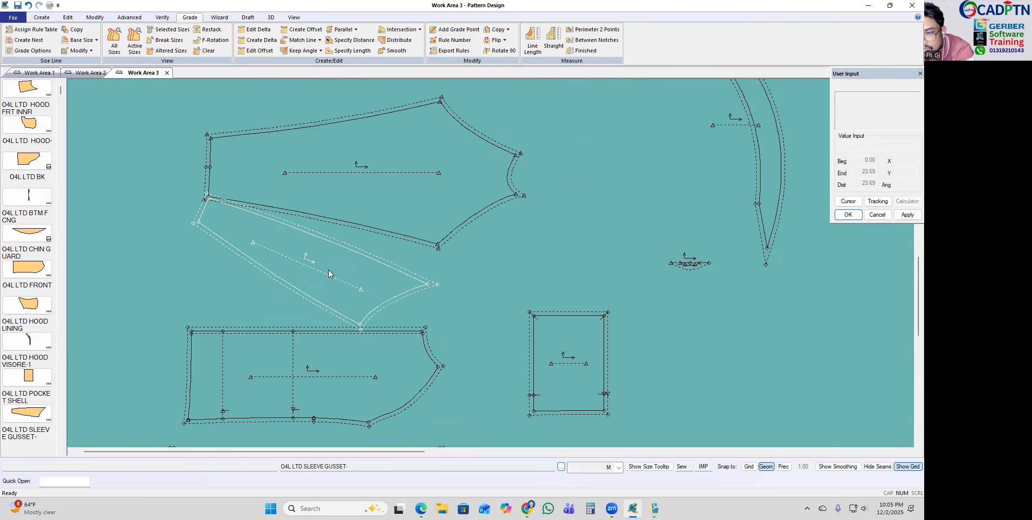
{"action": "scroll", "coordinate": [228, 227], "scroll_direction": "up", "scroll_amount": 3}
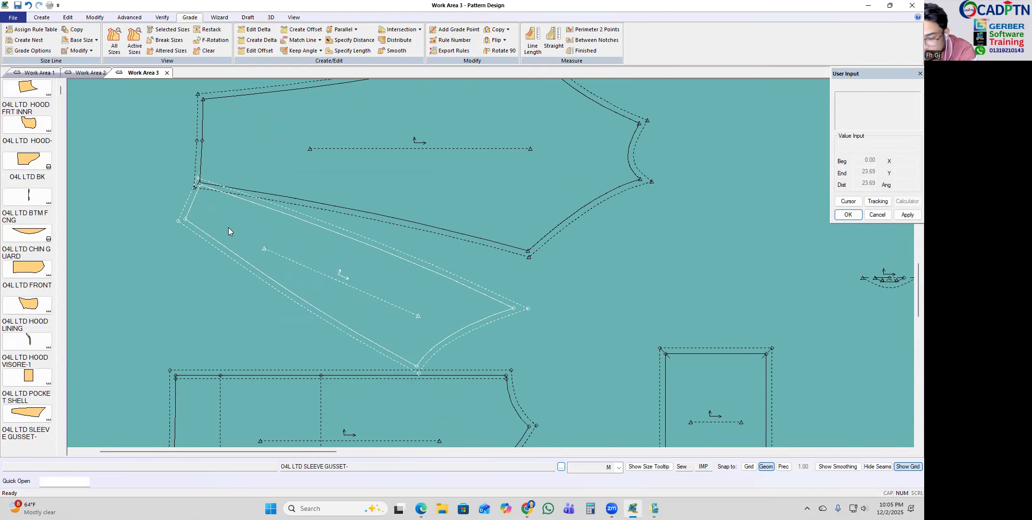
{"action": "key", "text": "Escape"}
{"action": "left_click", "coordinate": [856, 148]}
{"action": "scroll", "coordinate": [626, 214], "scroll_direction": "down", "scroll_amount": 1}
{"action": "scroll", "coordinate": [361, 206], "scroll_direction": "up", "scroll_amount": 1}
{"action": "left_click", "coordinate": [316, 240]}
{"action": "right_click", "coordinate": [309, 212]}
{"action": "left_click", "coordinate": [308, 212]}
{"action": "left_click", "coordinate": [247, 183]}
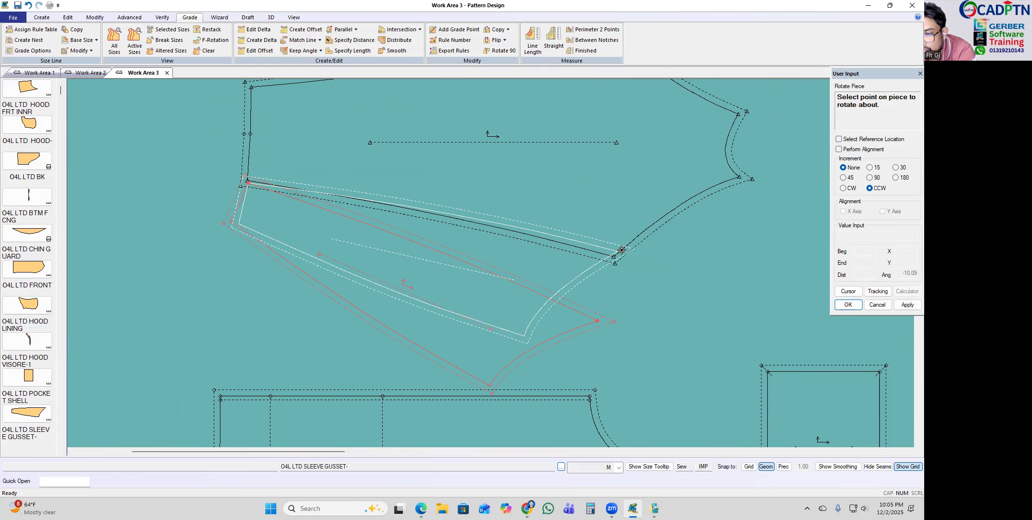
{"action": "left_click", "coordinate": [613, 255]}
{"action": "right_click", "coordinate": [589, 178]}
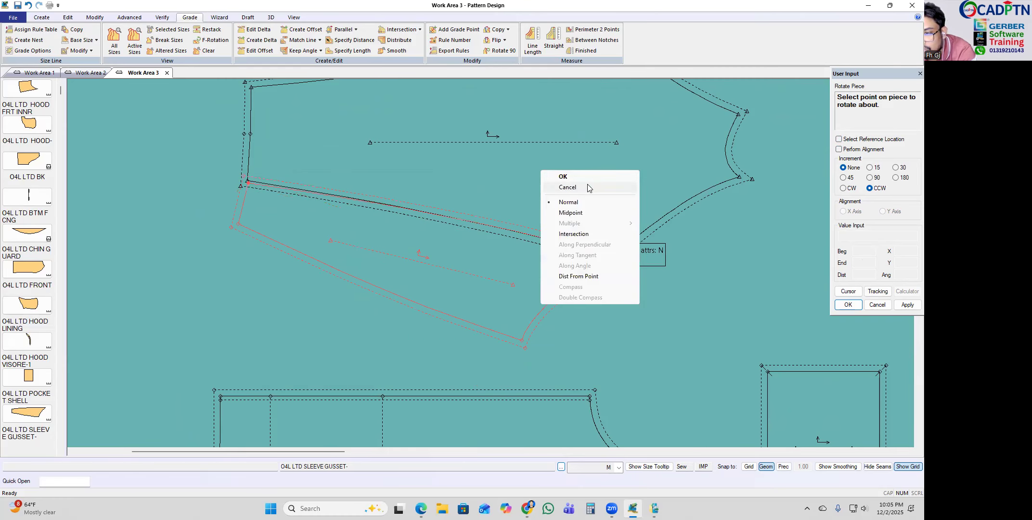
{"action": "left_click", "coordinate": [590, 178]}
Step: Move the hood visor closer to the sleeve piece
{"action": "scroll", "coordinate": [386, 233], "scroll_direction": "down", "scroll_amount": 5}
{"action": "left_click", "coordinate": [420, 238]}
{"action": "scroll", "coordinate": [386, 233], "scroll_direction": "down", "scroll_amount": 2}
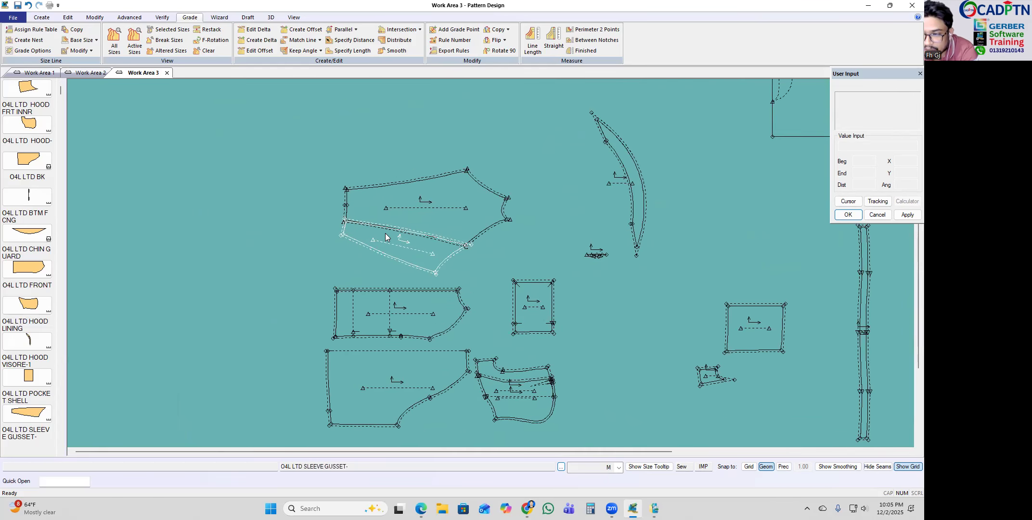
{"action": "left_click_drag", "start_coordinate": [595, 204], "coordinate": [515, 211]}
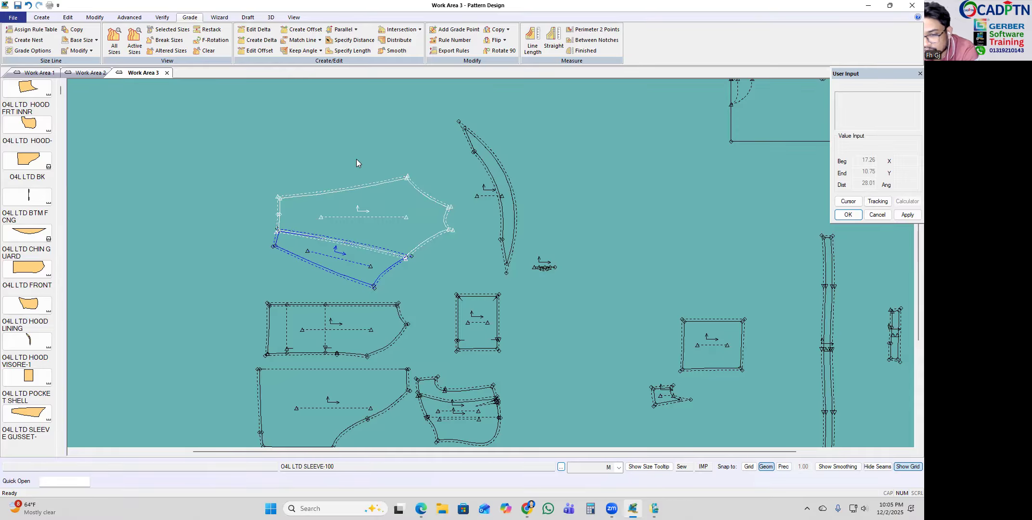
Step: Examine the overlapping hood and hood lining pieces, comparing their neck curves, upper edges and dart area
{"action": "scroll", "coordinate": [430, 356], "scroll_direction": "up", "scroll_amount": 3}
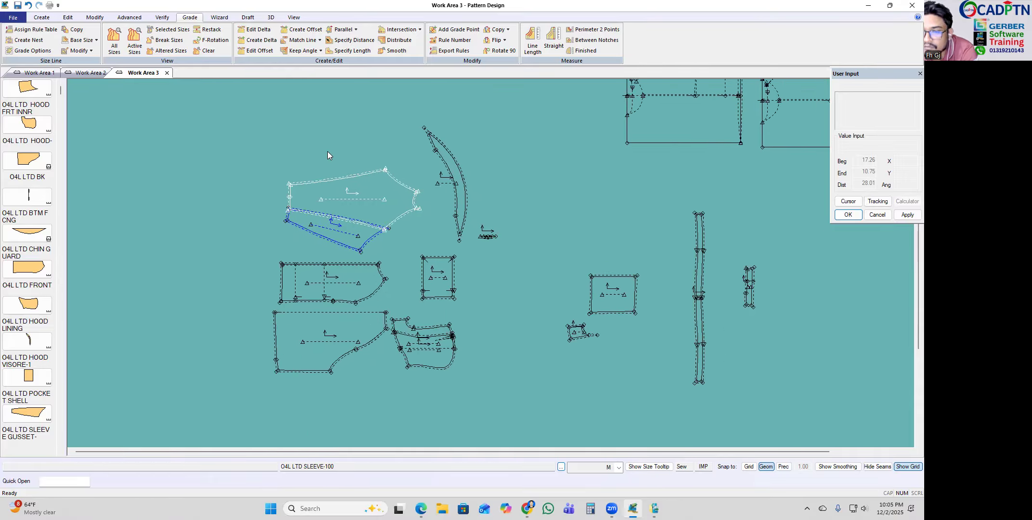
{"action": "scroll", "coordinate": [409, 339], "scroll_direction": "up", "scroll_amount": 5}
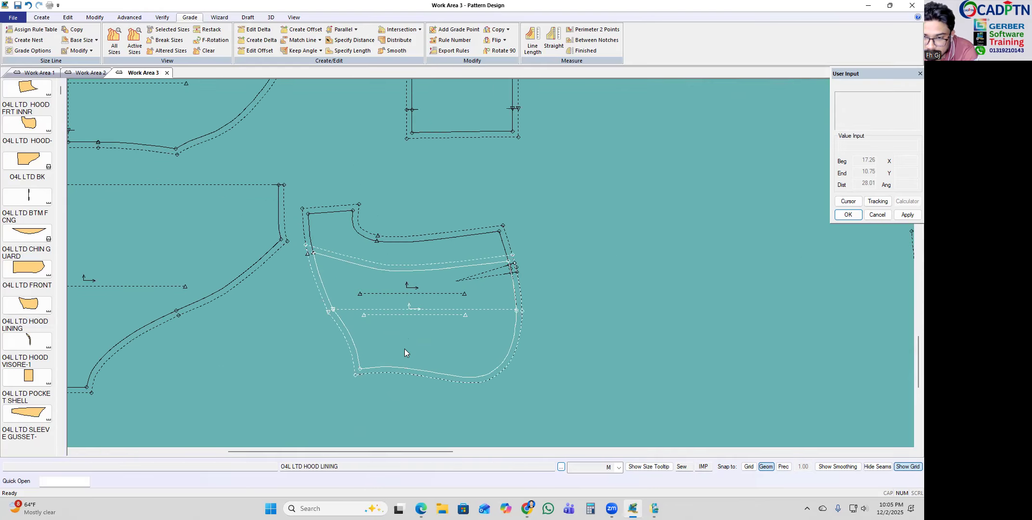
{"action": "scroll", "coordinate": [320, 177], "scroll_direction": "up", "scroll_amount": 2}
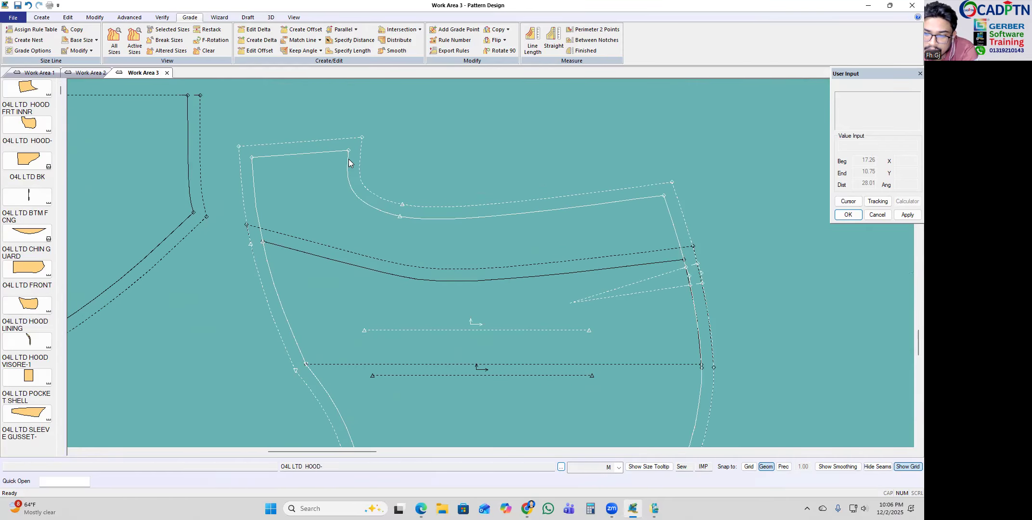
{"action": "scroll", "coordinate": [626, 275], "scroll_direction": "down", "scroll_amount": 3}
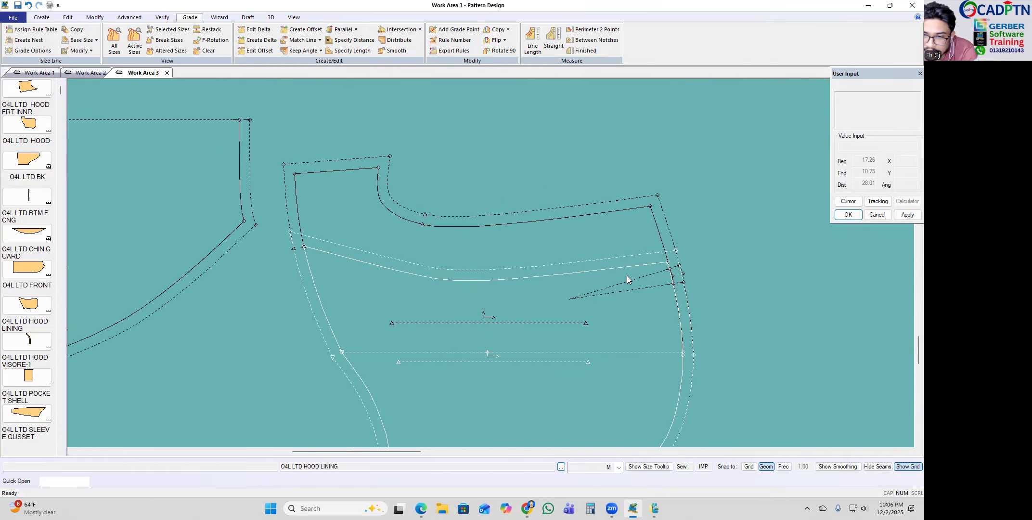
{"action": "scroll", "coordinate": [471, 237], "scroll_direction": "up", "scroll_amount": 3}
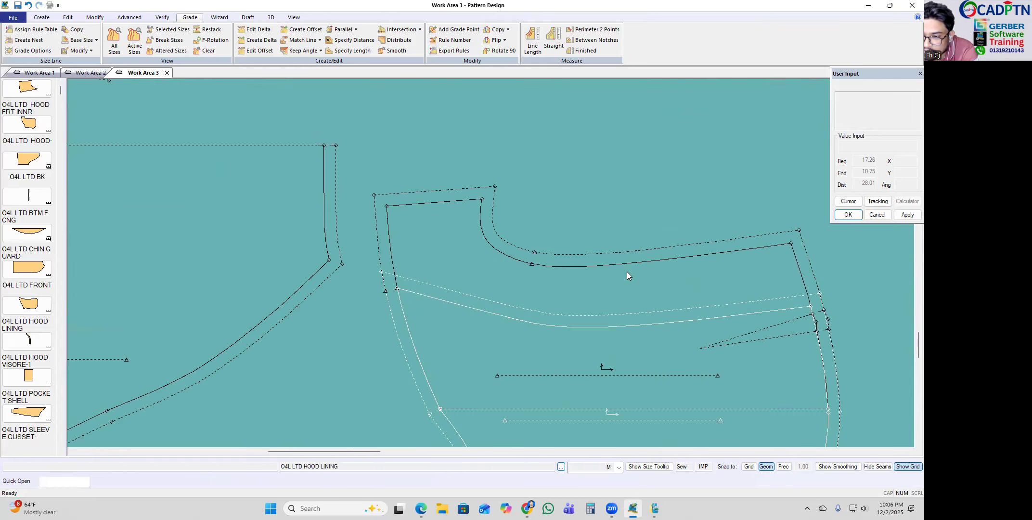
{"action": "scroll", "coordinate": [466, 202], "scroll_direction": "up", "scroll_amount": 2}
{"action": "scroll", "coordinate": [553, 208], "scroll_direction": "up", "scroll_amount": 1}
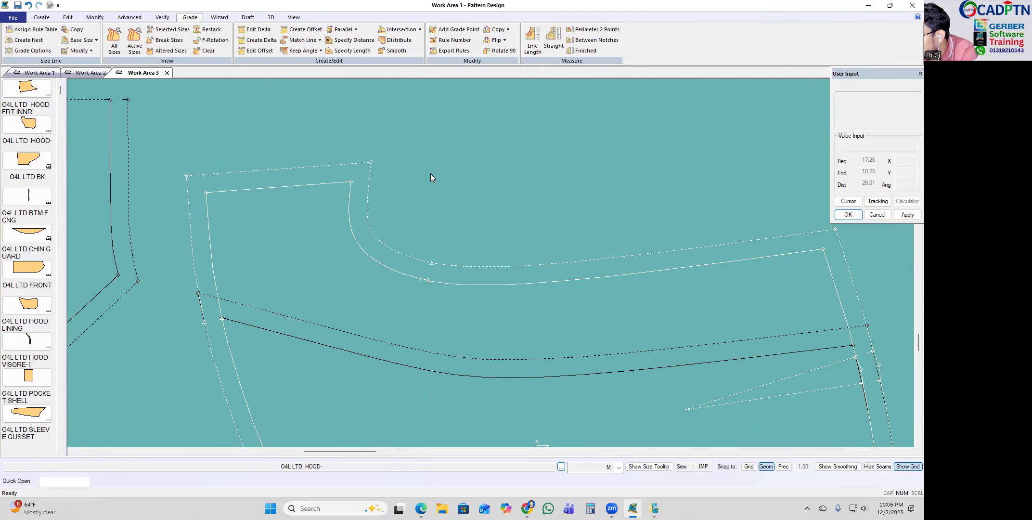
{"action": "scroll", "coordinate": [620, 213], "scroll_direction": "down", "scroll_amount": 5}
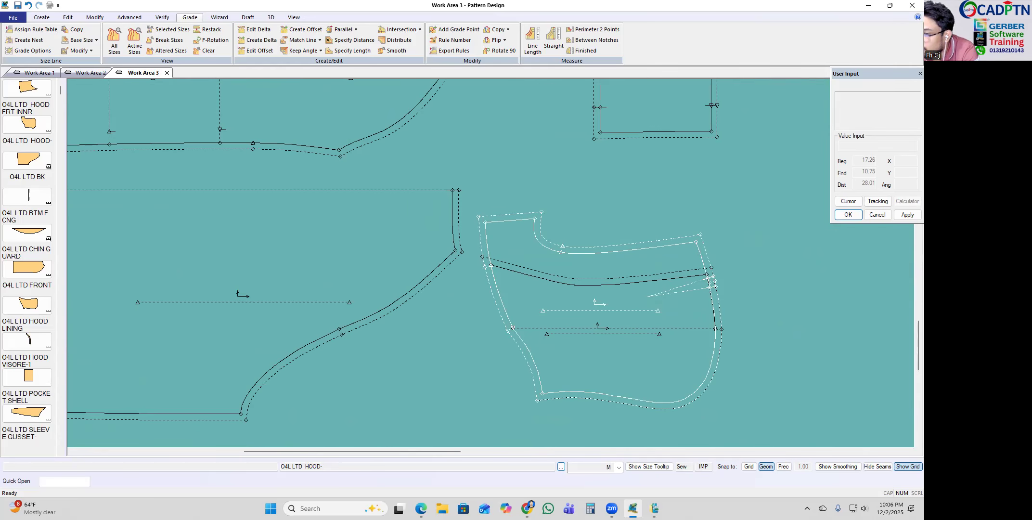
{"action": "scroll", "coordinate": [731, 280], "scroll_direction": "down", "scroll_amount": 5}
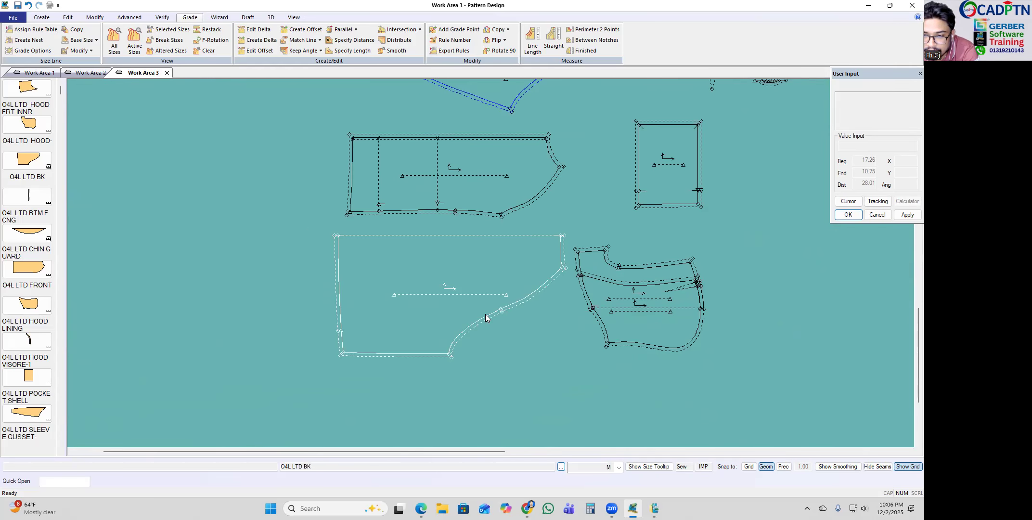
Step: Move the front piece up against the sleeve gusset and set the back piece apart below the front piece
{"action": "scroll", "coordinate": [408, 333], "scroll_direction": "up", "scroll_amount": 5}
{"action": "left_click_drag", "start_coordinate": [442, 346], "coordinate": [431, 317]}
{"action": "scroll", "coordinate": [447, 133], "scroll_direction": "up", "scroll_amount": 2}
{"action": "left_click_drag", "start_coordinate": [437, 215], "coordinate": [391, 164]}
{"action": "scroll", "coordinate": [398, 185], "scroll_direction": "down", "scroll_amount": 3}
{"action": "left_click_drag", "start_coordinate": [376, 292], "coordinate": [333, 356]}
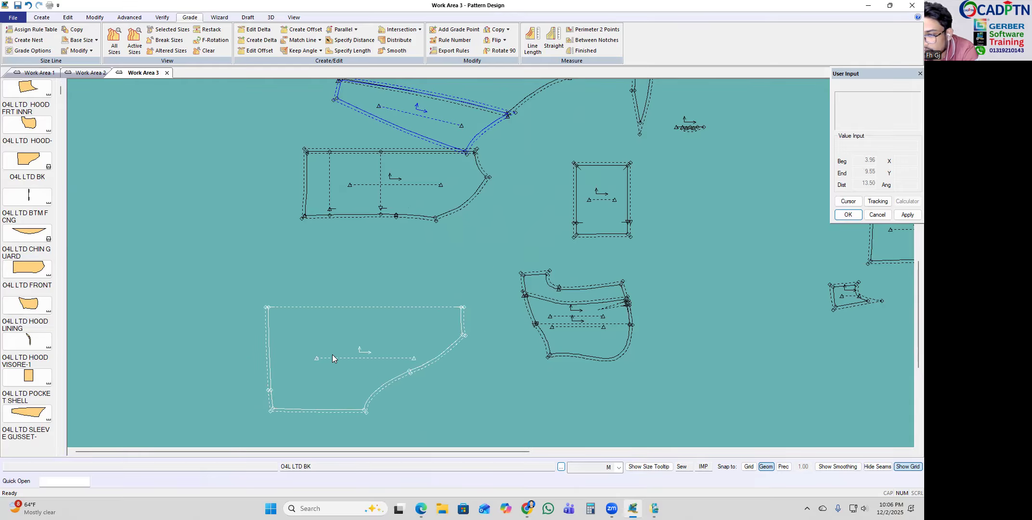
Step: Move the TEMP template piece closer to the jacket pieces, beside the hood visor
{"action": "scroll", "coordinate": [336, 337], "scroll_direction": "down", "scroll_amount": 2}
{"action": "scroll", "coordinate": [349, 318], "scroll_direction": "down", "scroll_amount": 1}
{"action": "scroll", "coordinate": [472, 315], "scroll_direction": "down", "scroll_amount": 2}
{"action": "left_click_drag", "start_coordinate": [695, 154], "coordinate": [618, 189]}
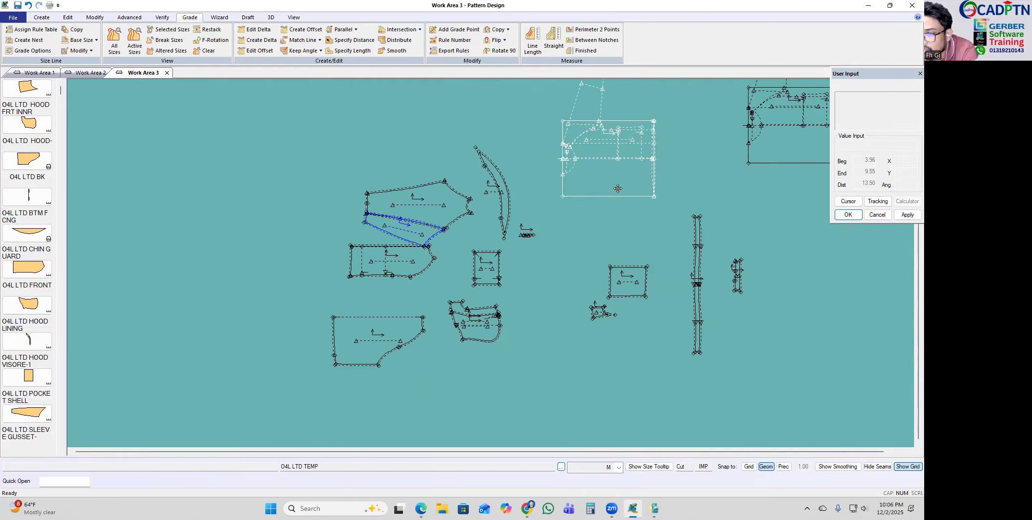
{"action": "scroll", "coordinate": [386, 289], "scroll_direction": "up", "scroll_amount": 3}
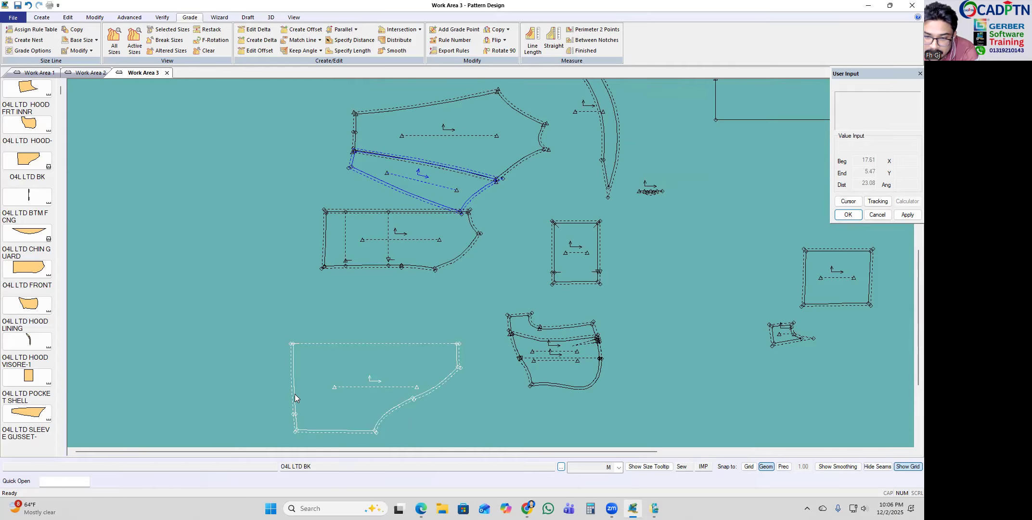
{"action": "scroll", "coordinate": [305, 404], "scroll_direction": "up", "scroll_amount": 2}
{"action": "left_click_drag", "start_coordinate": [306, 404], "coordinate": [331, 332]}
{"action": "key", "text": "f"}
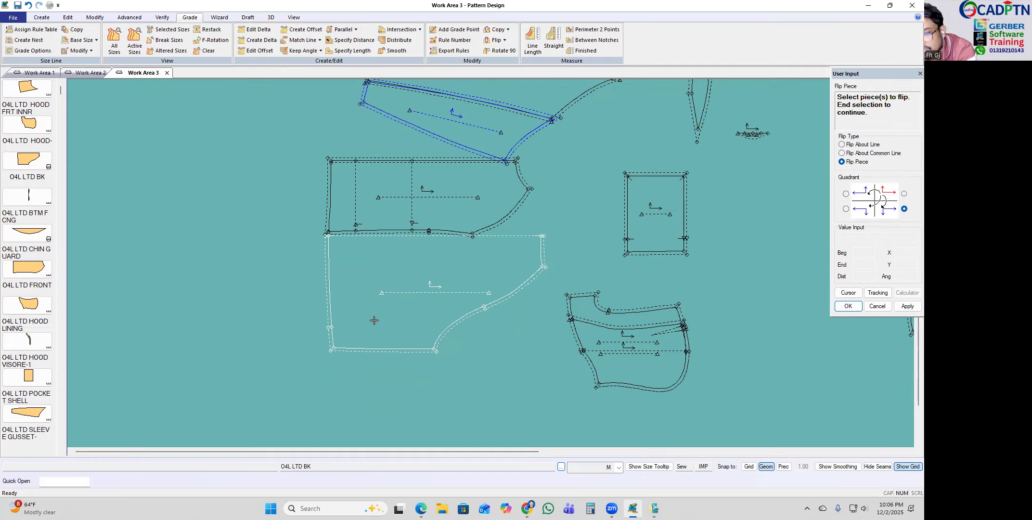
{"action": "right_click", "coordinate": [398, 297]}
{"action": "left_click", "coordinate": [401, 294]}
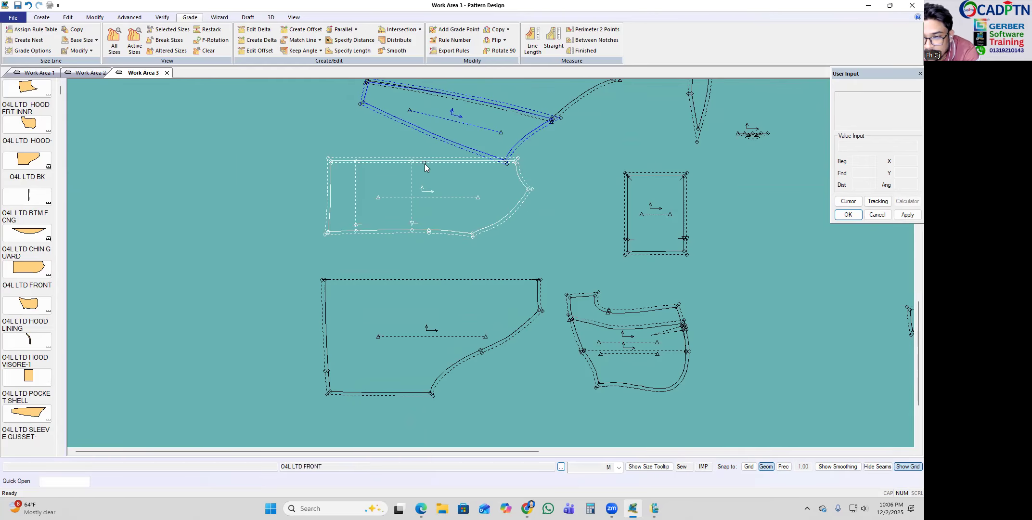
Step: Overlay the back piece on the front piece so that their hem corners at the centre edge meet
{"action": "scroll", "coordinate": [414, 236], "scroll_direction": "up", "scroll_amount": 3}
{"action": "left_click", "coordinate": [306, 293]}
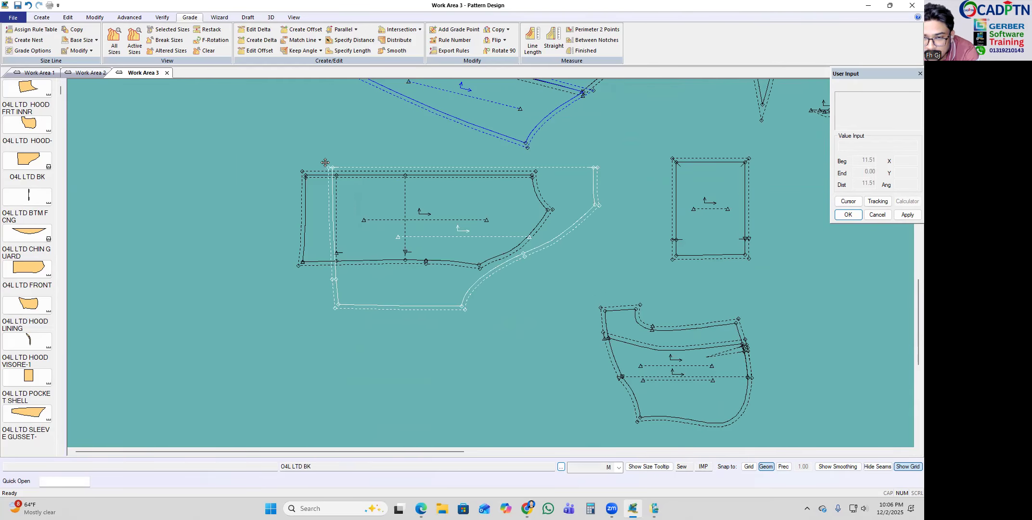
{"action": "scroll", "coordinate": [327, 163], "scroll_direction": "up", "scroll_amount": 2}
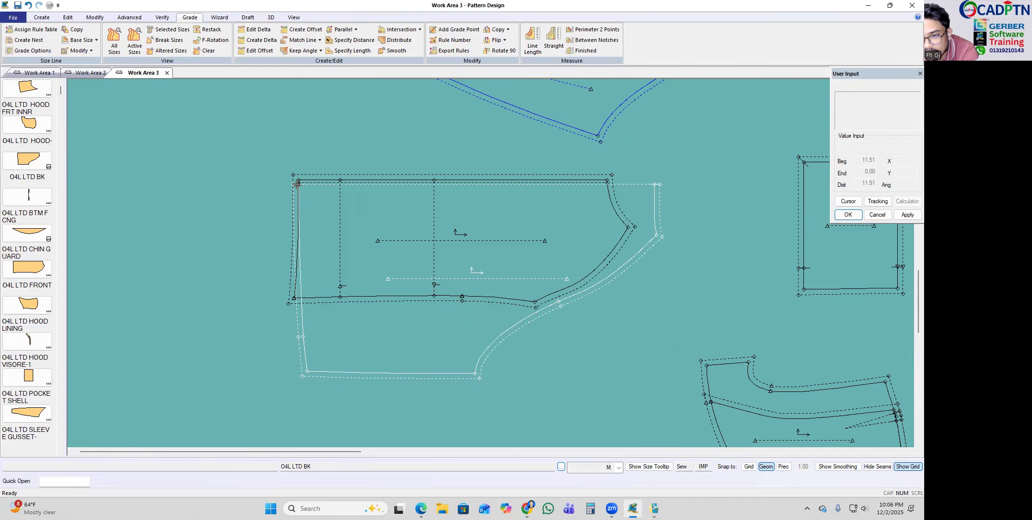
{"action": "left_click", "coordinate": [298, 183]}
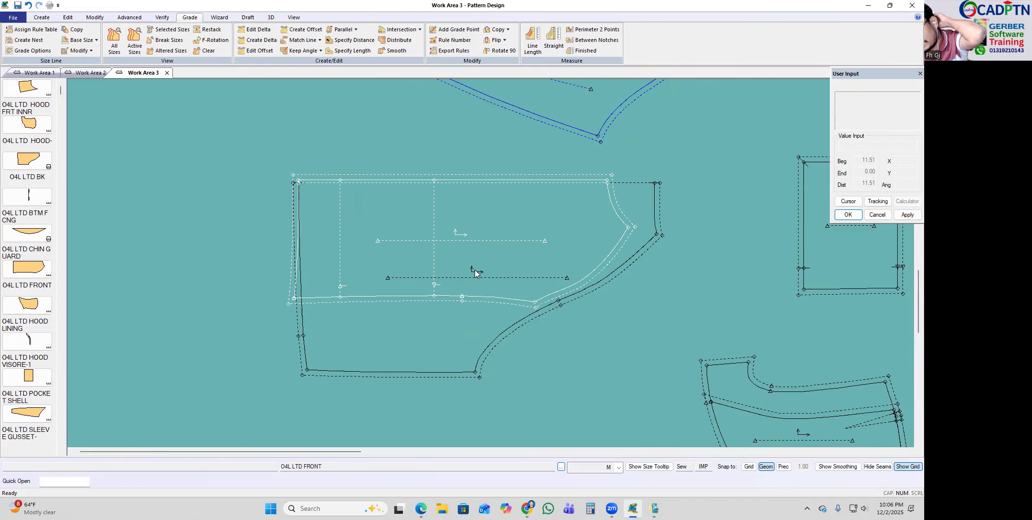
Step: Examine the armhole, neckline and sleeve construction lines drawn in the TEMP template piece
{"action": "scroll", "coordinate": [306, 249], "scroll_direction": "down", "scroll_amount": 1}
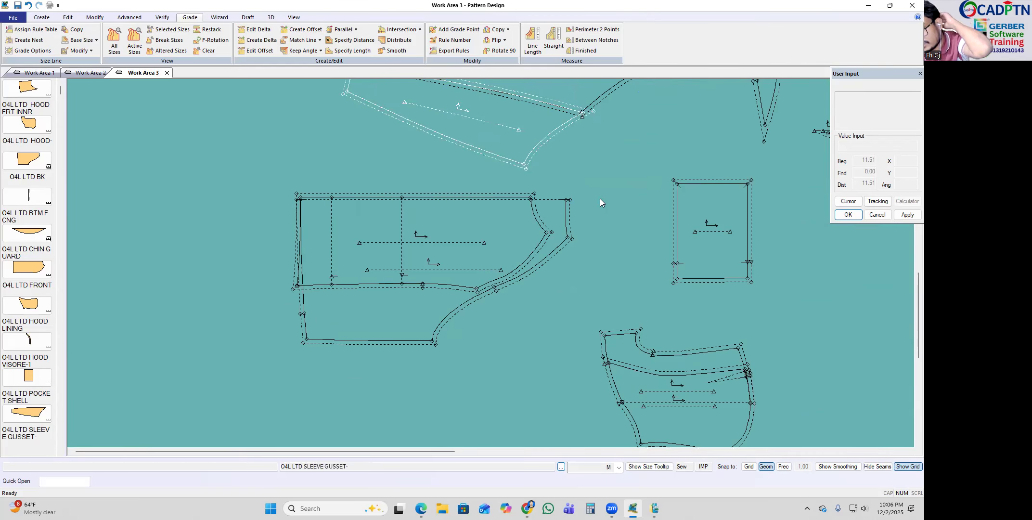
{"action": "scroll", "coordinate": [309, 262], "scroll_direction": "down", "scroll_amount": 5}
{"action": "scroll", "coordinate": [567, 142], "scroll_direction": "up", "scroll_amount": 3}
{"action": "scroll", "coordinate": [356, 294], "scroll_direction": "down", "scroll_amount": 2}
{"action": "scroll", "coordinate": [715, 110], "scroll_direction": "up", "scroll_amount": 5}
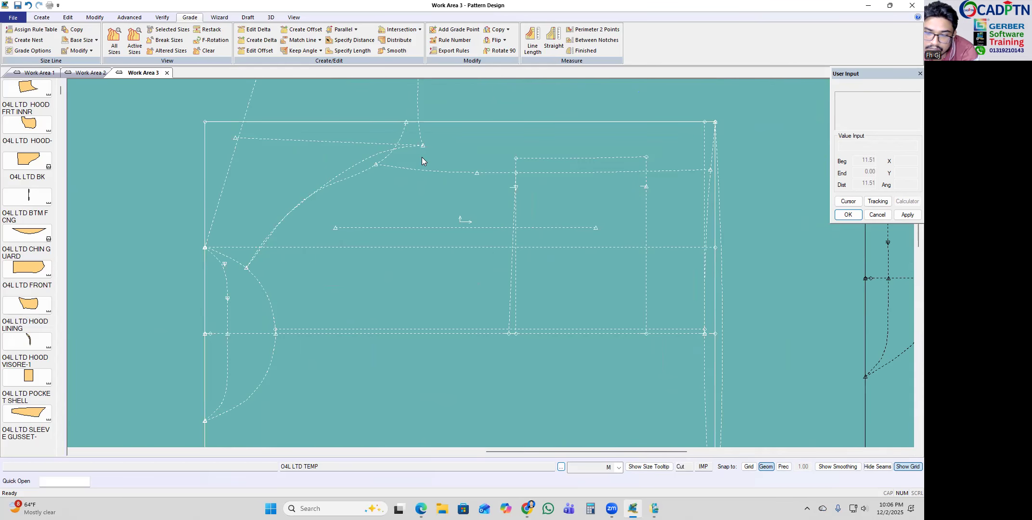
{"action": "scroll", "coordinate": [295, 185], "scroll_direction": "up", "scroll_amount": 2}
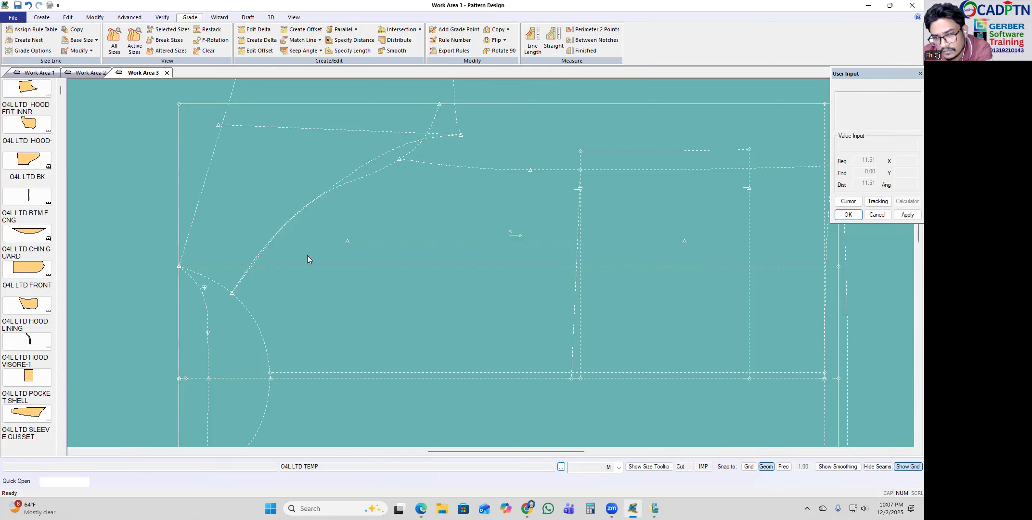
{"action": "scroll", "coordinate": [336, 331], "scroll_direction": "down", "scroll_amount": 5}
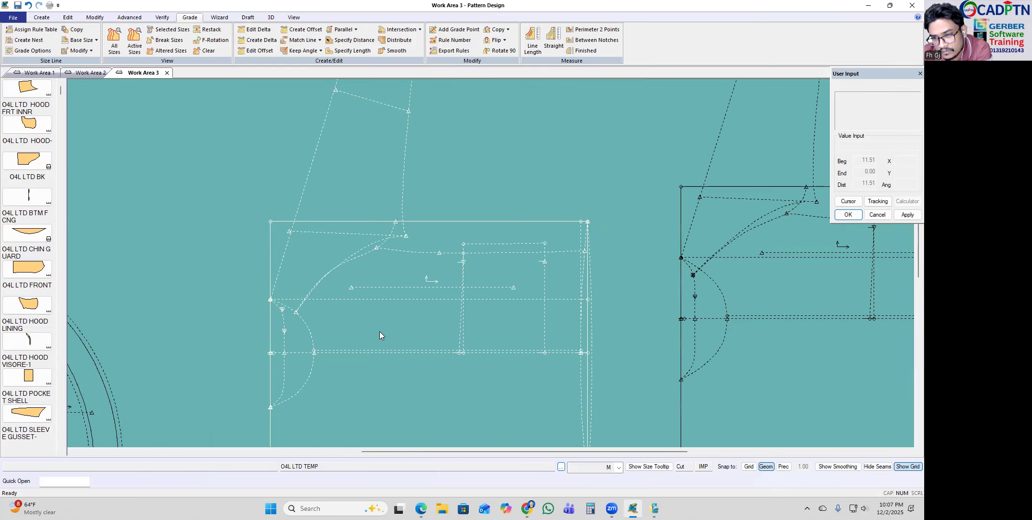
{"action": "scroll", "coordinate": [390, 333], "scroll_direction": "down", "scroll_amount": 3}
{"action": "scroll", "coordinate": [404, 304], "scroll_direction": "up", "scroll_amount": 4}
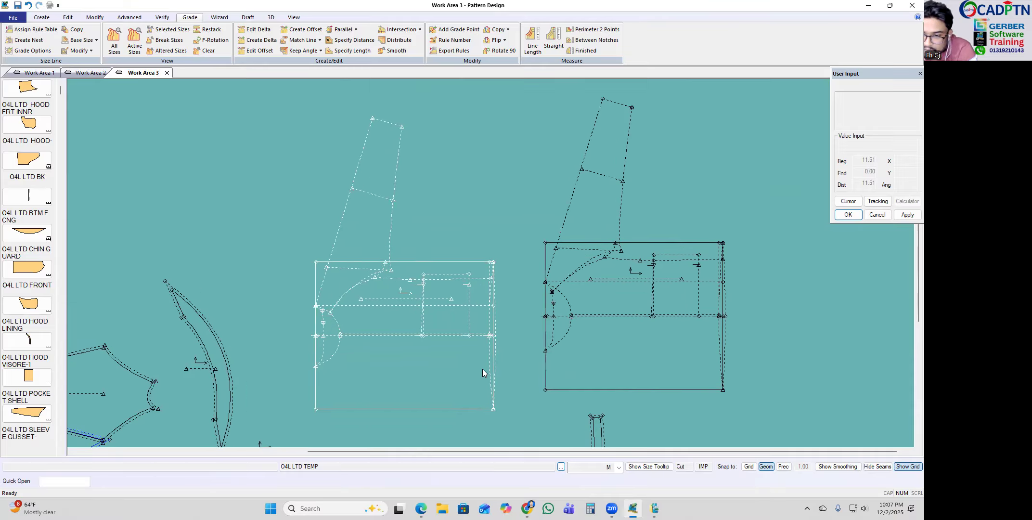
{"action": "scroll", "coordinate": [485, 364], "scroll_direction": "up", "scroll_amount": 2}
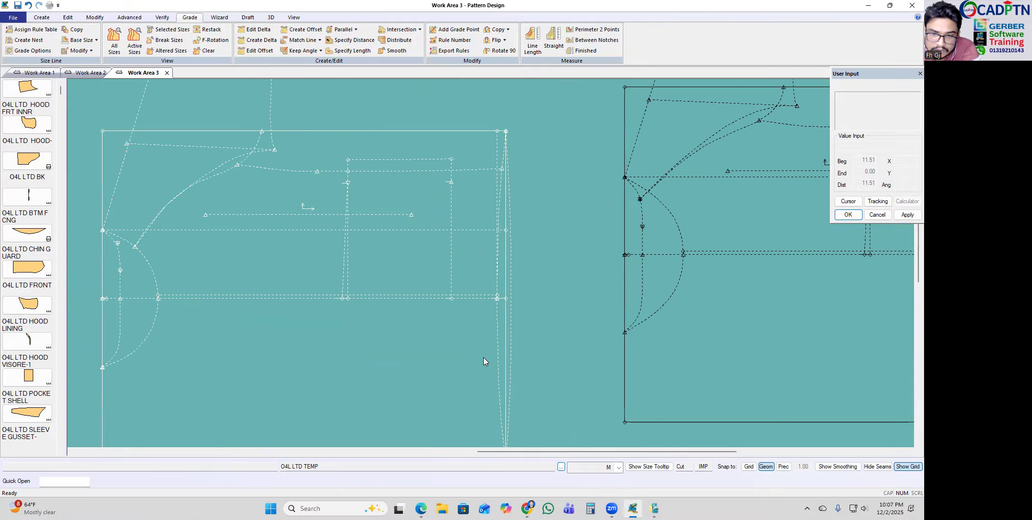
{"action": "scroll", "coordinate": [488, 343], "scroll_direction": "down", "scroll_amount": 2}
{"action": "scroll", "coordinate": [243, 234], "scroll_direction": "up", "scroll_amount": 4}
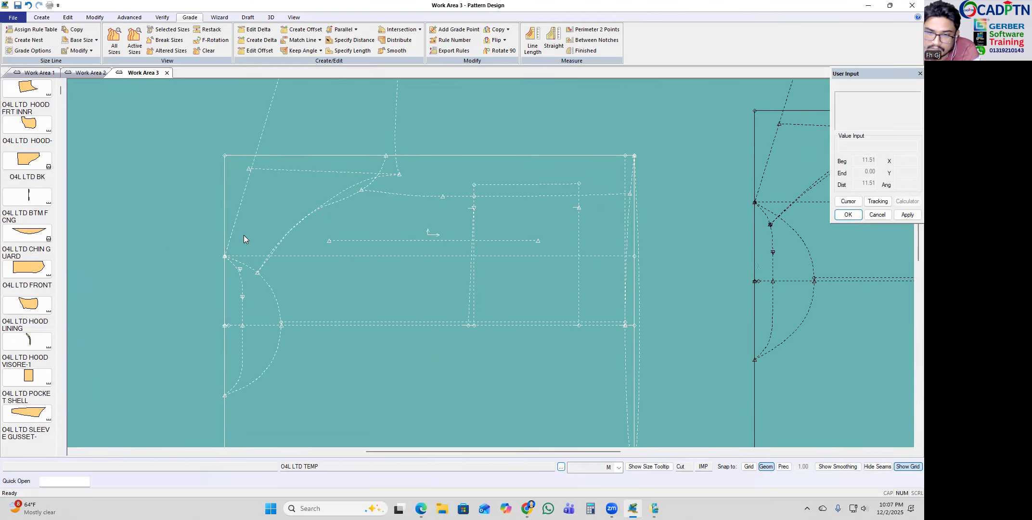
{"action": "scroll", "coordinate": [383, 199], "scroll_direction": "up", "scroll_amount": 1}
{"action": "left_click", "coordinate": [388, 176]}
{"action": "left_click", "coordinate": [218, 319]}
{"action": "scroll", "coordinate": [239, 318], "scroll_direction": "down", "scroll_amount": 4}
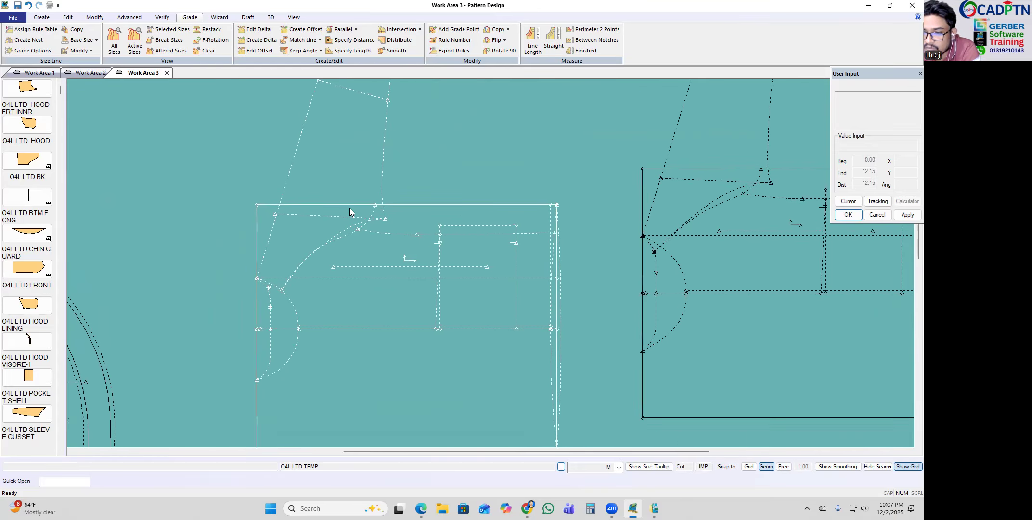
Step: Move the TEMP-200 template closer to the TEMP template and level it with that piece
{"action": "scroll", "coordinate": [349, 208], "scroll_direction": "down", "scroll_amount": 2}
{"action": "scroll", "coordinate": [805, 264], "scroll_direction": "up", "scroll_amount": 2}
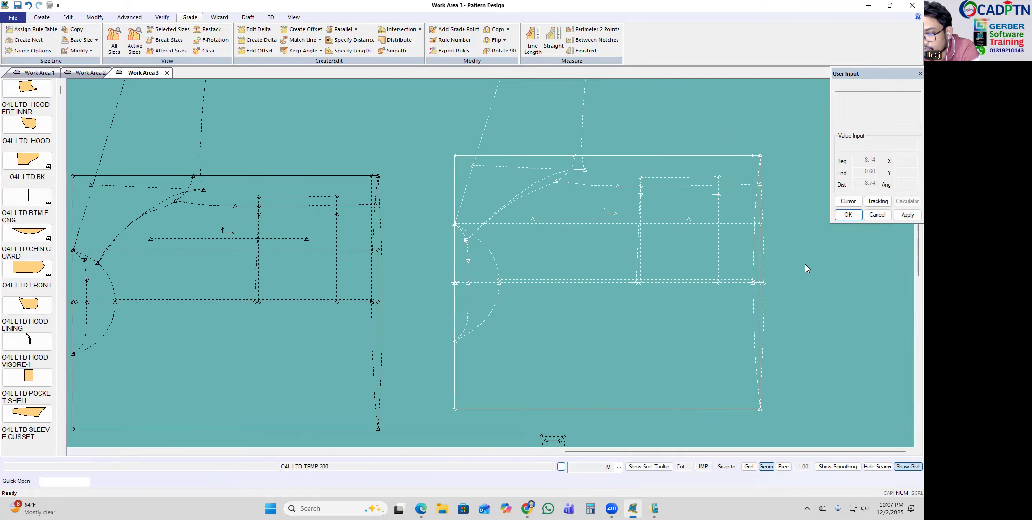
{"action": "scroll", "coordinate": [805, 265], "scroll_direction": "up", "scroll_amount": 1}
{"action": "left_click_drag", "start_coordinate": [575, 193], "coordinate": [526, 224]}
{"action": "scroll", "coordinate": [472, 294], "scroll_direction": "down", "scroll_amount": 2}
{"action": "scroll", "coordinate": [457, 284], "scroll_direction": "up", "scroll_amount": 1}
{"action": "scroll", "coordinate": [506, 384], "scroll_direction": "down", "scroll_amount": 2}
{"action": "scroll", "coordinate": [487, 383], "scroll_direction": "up", "scroll_amount": 2}
{"action": "scroll", "coordinate": [473, 381], "scroll_direction": "up", "scroll_amount": 2}
{"action": "scroll", "coordinate": [597, 212], "scroll_direction": "down", "scroll_amount": 3}
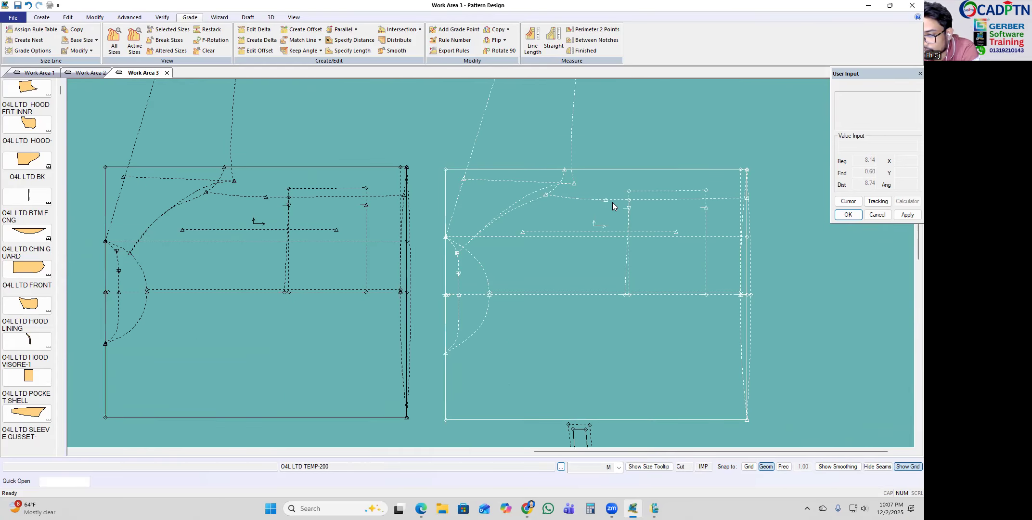
{"action": "scroll", "coordinate": [626, 245], "scroll_direction": "down", "scroll_amount": 2}
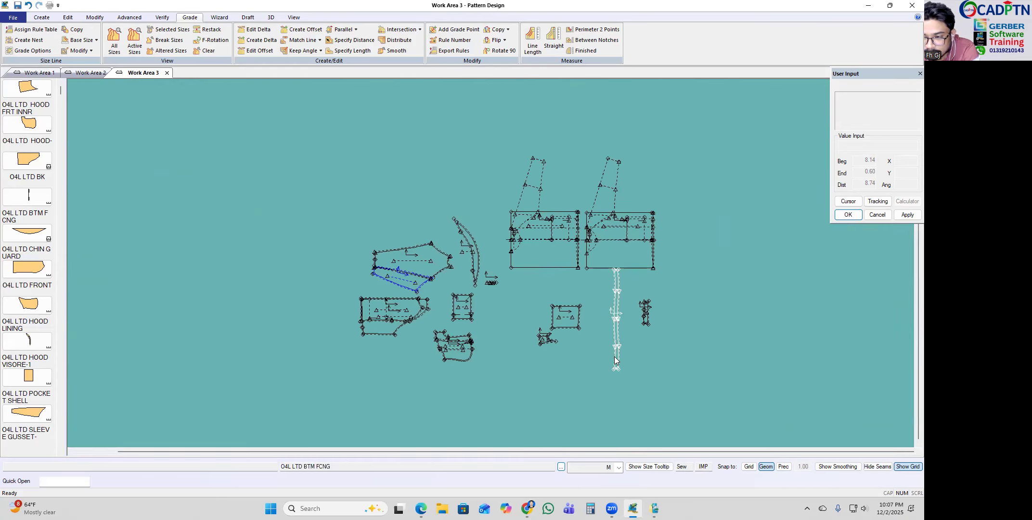
{"action": "scroll", "coordinate": [818, 288], "scroll_direction": "up", "scroll_amount": 2}
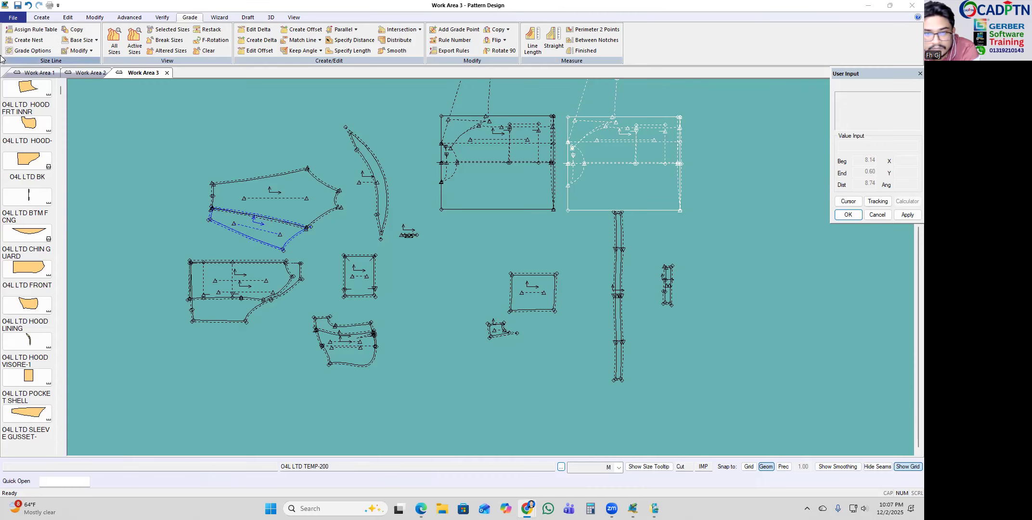
Step: Create a new work area and import all the pieces from the ZIP file KOTTEN-2 into it
{"action": "left_click", "coordinate": [16, 20]}
{"action": "left_click", "coordinate": [20, 32]}
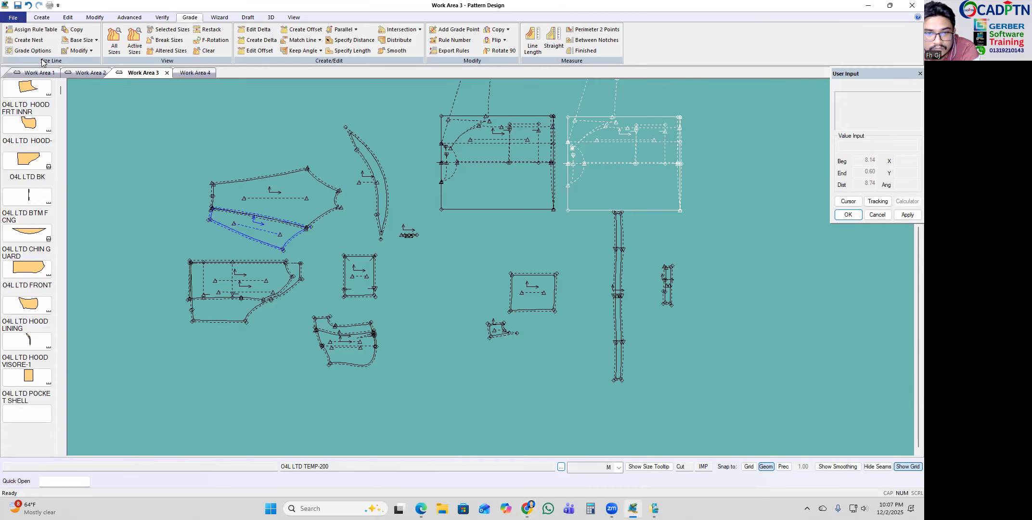
{"action": "left_click", "coordinate": [16, 20]}
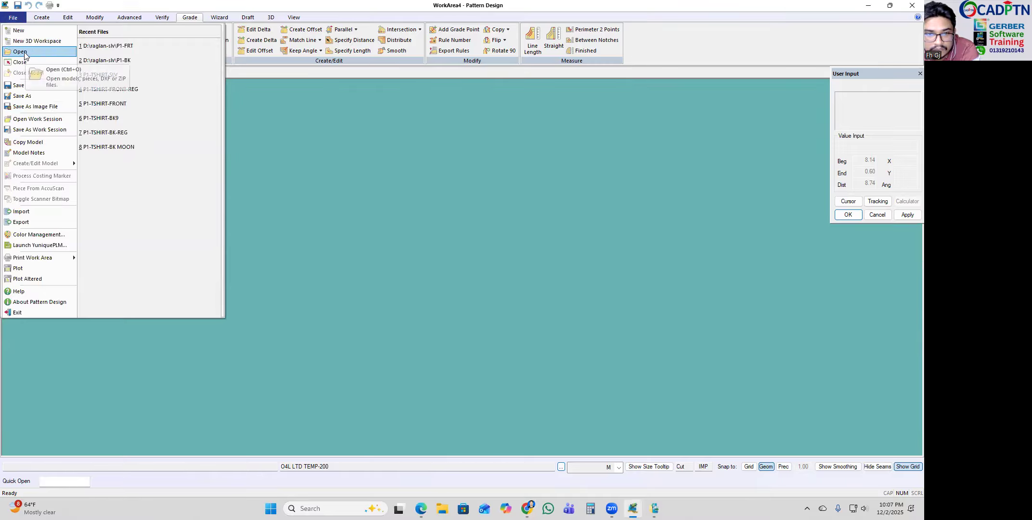
{"action": "left_click", "coordinate": [15, 62]}
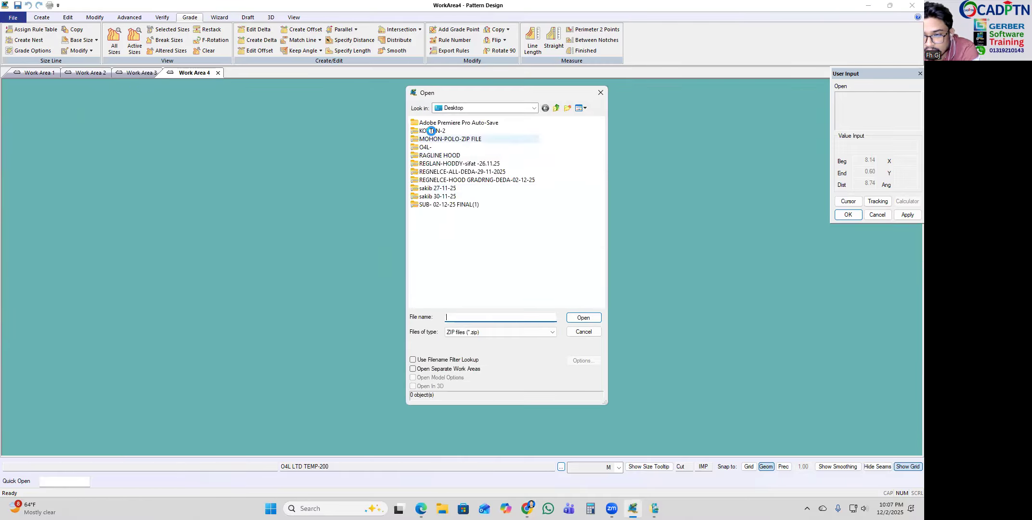
{"action": "left_click", "coordinate": [432, 131]}
{"action": "left_click", "coordinate": [583, 317]}
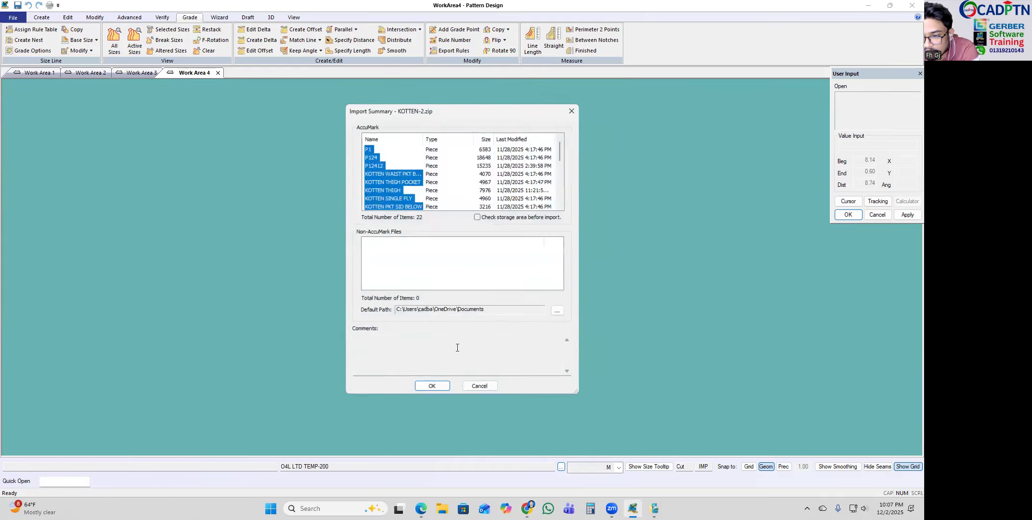
{"action": "left_click", "coordinate": [435, 385]}
{"action": "left_click", "coordinate": [474, 284]}
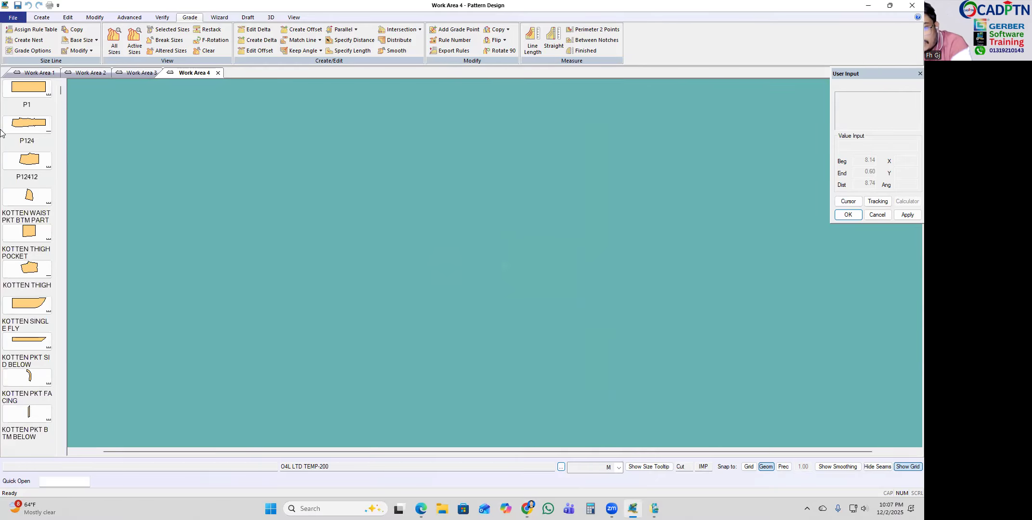
Step: Place all the imported KOTTEN pieces in the new work area and examine piece P124
{"action": "right_click", "coordinate": [28, 107]}
{"action": "left_click", "coordinate": [64, 184]}
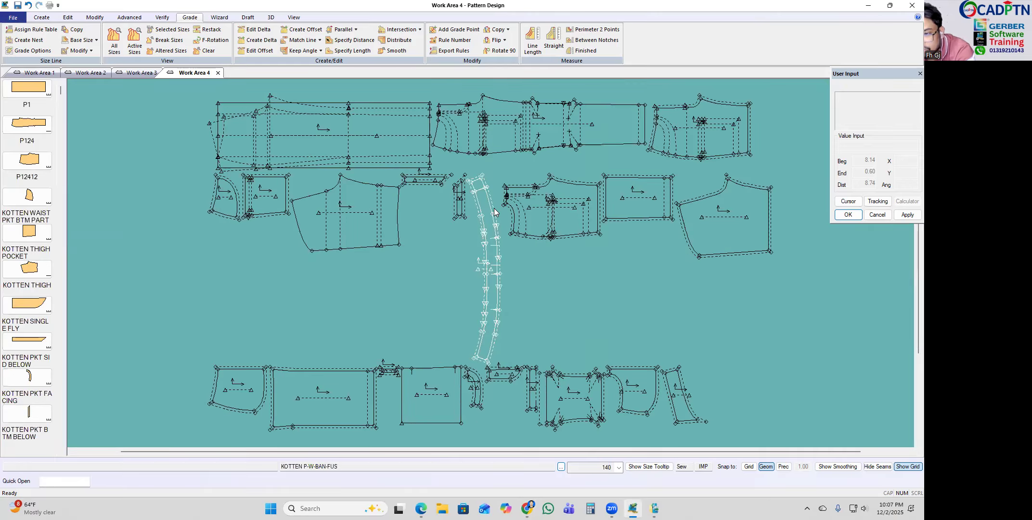
{"action": "left_click", "coordinate": [589, 118]}
{"action": "scroll", "coordinate": [626, 146], "scroll_direction": "up", "scroll_amount": 5}
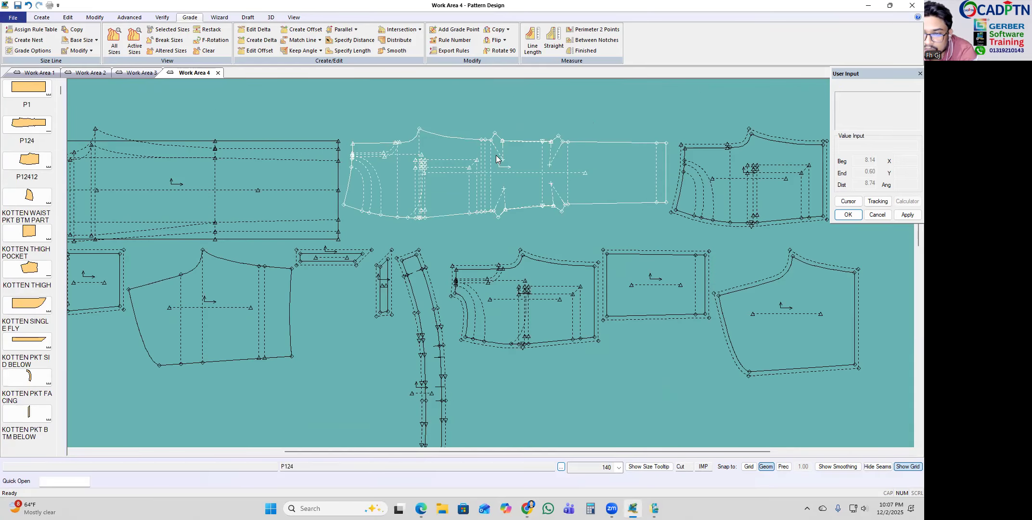
Step: Move the P1 block and the P124 piece up and away from the other KOTTEN pieces
{"action": "scroll", "coordinate": [730, 165], "scroll_direction": "down", "scroll_amount": 3}
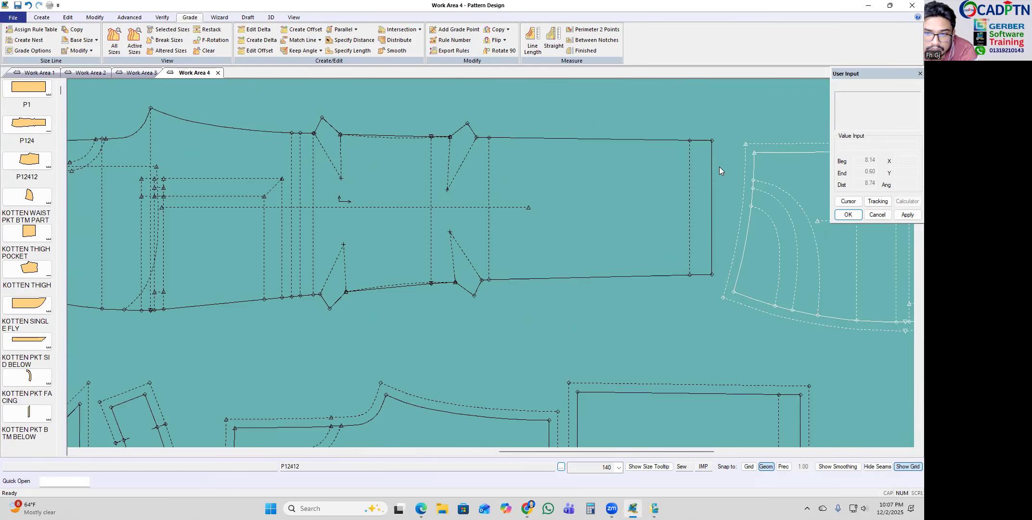
{"action": "scroll", "coordinate": [711, 164], "scroll_direction": "down", "scroll_amount": 5}
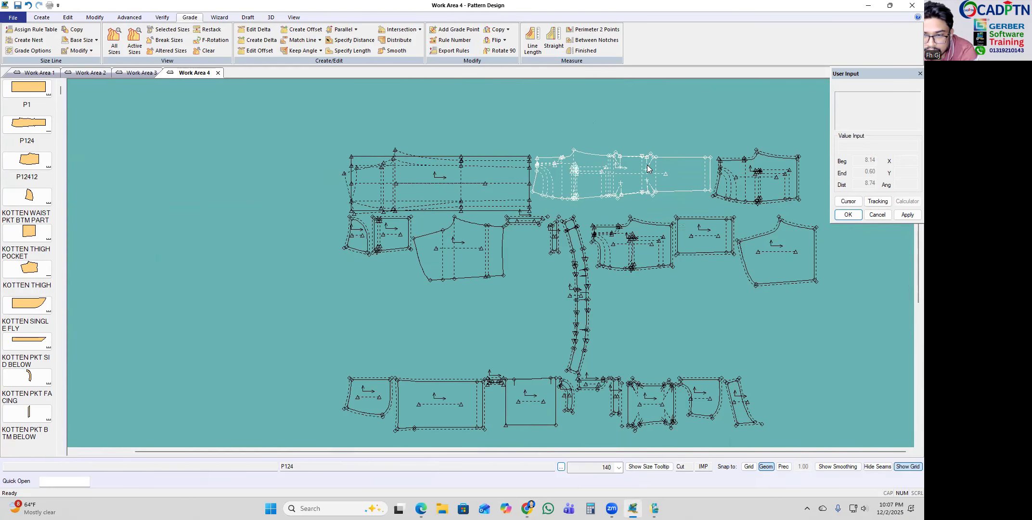
{"action": "left_click_drag", "start_coordinate": [414, 193], "coordinate": [248, 135]}
{"action": "left_click_drag", "start_coordinate": [619, 171], "coordinate": [537, 146]}
{"action": "scroll", "coordinate": [537, 146], "scroll_direction": "up", "scroll_amount": 1}
{"action": "scroll", "coordinate": [537, 146], "scroll_direction": "up", "scroll_amount": 2}
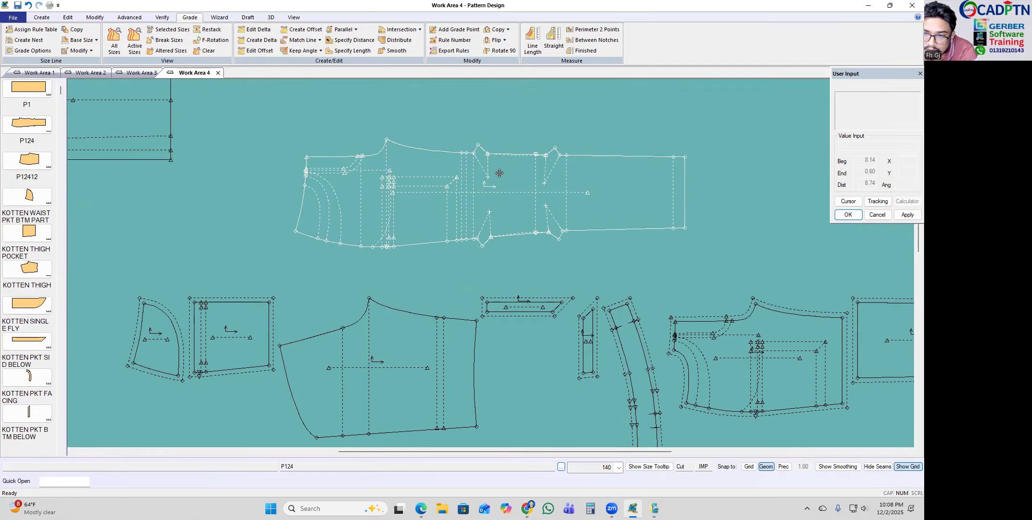
Step: Place the lined back piece above P124 and move the curved waistband over beside P1
{"action": "scroll", "coordinate": [406, 198], "scroll_direction": "down", "scroll_amount": 2}
{"action": "left_click_drag", "start_coordinate": [442, 372], "coordinate": [445, 144]}
{"action": "scroll", "coordinate": [445, 144], "scroll_direction": "down", "scroll_amount": 2}
{"action": "scroll", "coordinate": [445, 143], "scroll_direction": "down", "scroll_amount": 1}
{"action": "scroll", "coordinate": [482, 264], "scroll_direction": "up", "scroll_amount": 1}
{"action": "left_click_drag", "start_coordinate": [481, 264], "coordinate": [272, 115]}
{"action": "scroll", "coordinate": [448, 140], "scroll_direction": "up", "scroll_amount": 2}
{"action": "left_click_drag", "start_coordinate": [491, 207], "coordinate": [486, 221]}
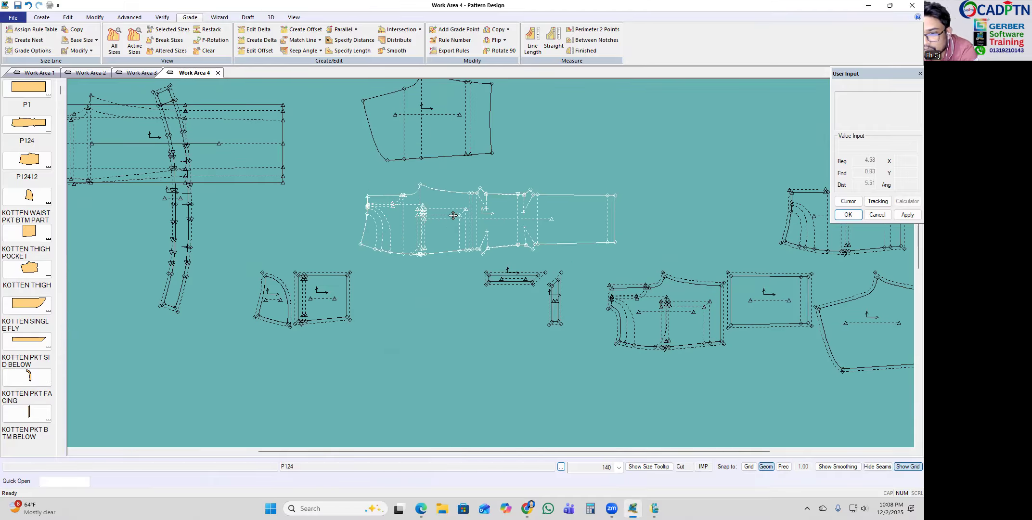
Step: Bring KOTTEN FRT PART directly below P124 for comparison
{"action": "scroll", "coordinate": [287, 236], "scroll_direction": "down", "scroll_amount": 1}
{"action": "scroll", "coordinate": [287, 236], "scroll_direction": "down", "scroll_amount": 1}
{"action": "scroll", "coordinate": [657, 201], "scroll_direction": "up", "scroll_amount": 2}
{"action": "left_click_drag", "start_coordinate": [657, 201], "coordinate": [627, 167]}
{"action": "left_click_drag", "start_coordinate": [553, 325], "coordinate": [565, 353]}
{"action": "scroll", "coordinate": [532, 312], "scroll_direction": "down", "scroll_amount": 2}
{"action": "scroll", "coordinate": [354, 288], "scroll_direction": "up", "scroll_amount": 4}
{"action": "left_click_drag", "start_coordinate": [408, 290], "coordinate": [365, 307]}
{"action": "scroll", "coordinate": [405, 196], "scroll_direction": "up", "scroll_amount": 1}
{"action": "left_click_drag", "start_coordinate": [405, 196], "coordinate": [403, 201]}
{"action": "scroll", "coordinate": [400, 196], "scroll_direction": "down", "scroll_amount": 4}
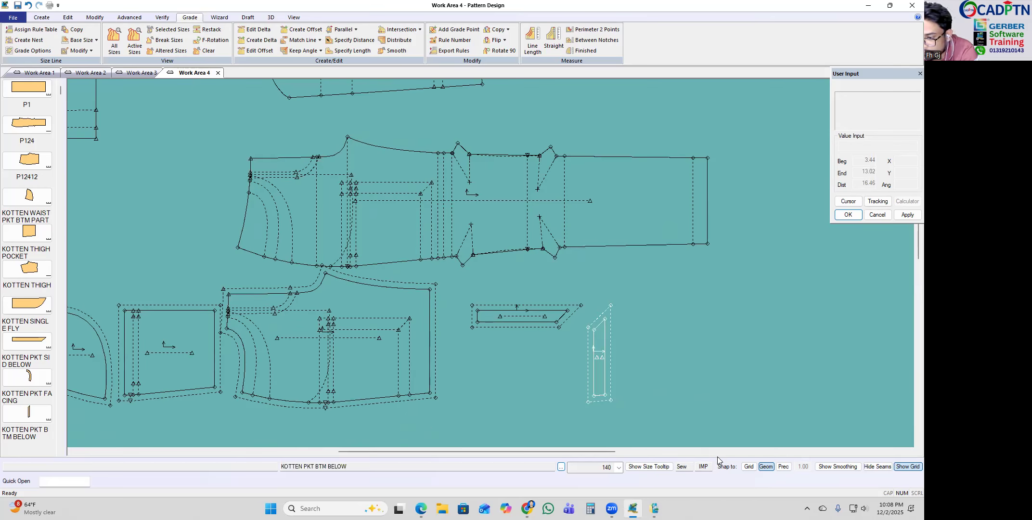
Step: Overlay KOTTEN FRT PART on the upper section of P124
{"action": "scroll", "coordinate": [231, 314], "scroll_direction": "up", "scroll_amount": 4}
{"action": "left_click_drag", "start_coordinate": [230, 292], "coordinate": [252, 120]}
{"action": "scroll", "coordinate": [244, 151], "scroll_direction": "down", "scroll_amount": 5}
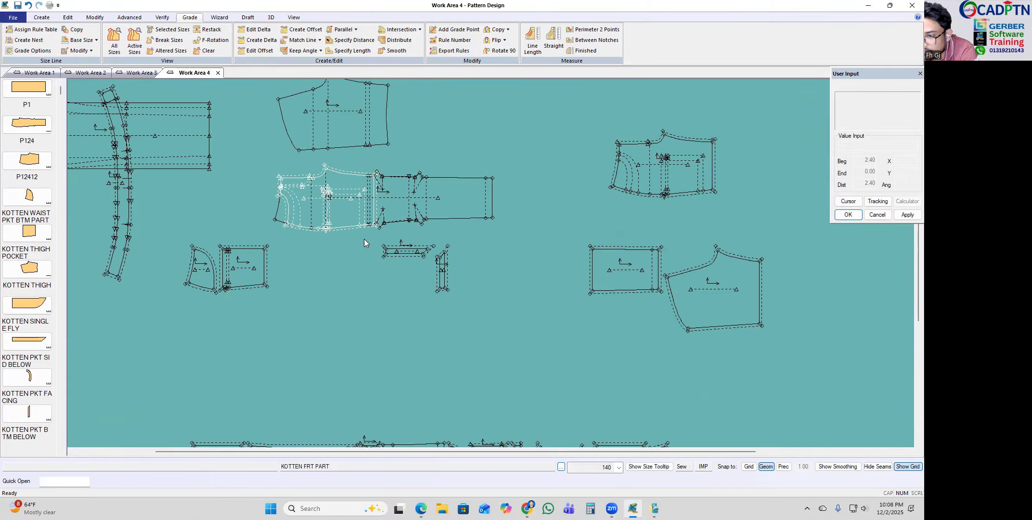
Step: Move piece P12412 directly below the overlaid P124 and KOTTEN FRT PART
{"action": "scroll", "coordinate": [364, 239], "scroll_direction": "up", "scroll_amount": 5}
{"action": "left_click_drag", "start_coordinate": [317, 319], "coordinate": [326, 311]}
{"action": "scroll", "coordinate": [327, 312], "scroll_direction": "down", "scroll_amount": 2}
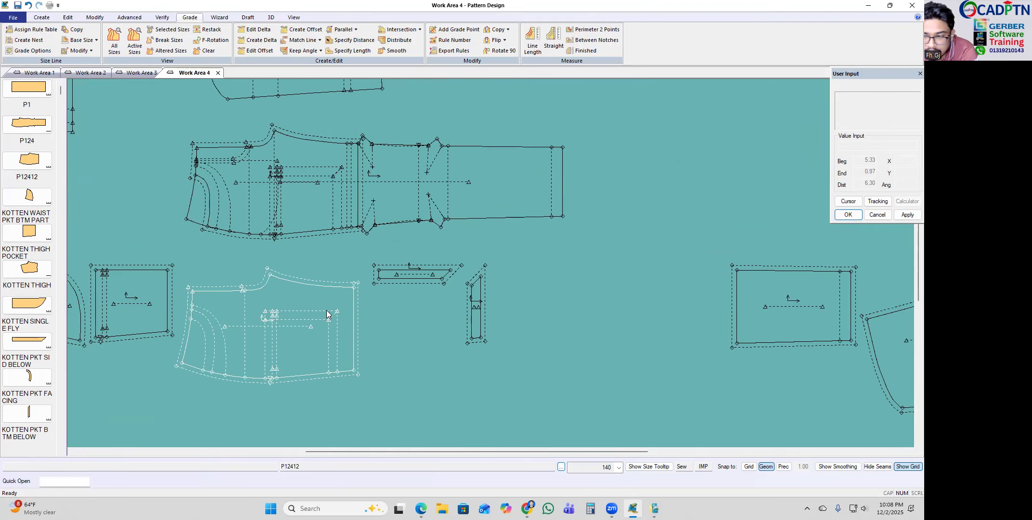
{"action": "scroll", "coordinate": [327, 313], "scroll_direction": "down", "scroll_amount": 2}
{"action": "left_click", "coordinate": [327, 314]}
Step: Overlay KOTTEN FRT BTM PRT on the hem end of P124
{"action": "left_click", "coordinate": [640, 308]}
{"action": "scroll", "coordinate": [612, 302], "scroll_direction": "up", "scroll_amount": 2}
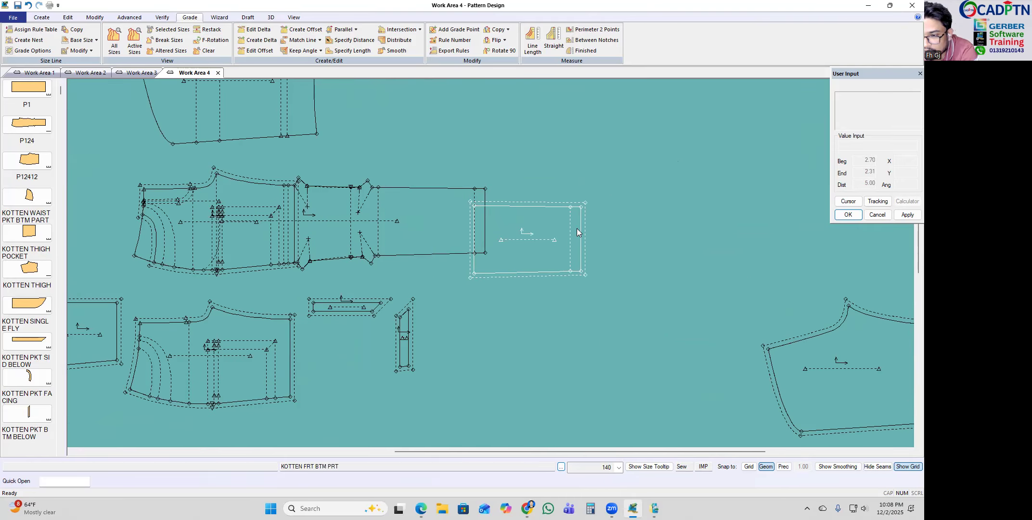
{"action": "scroll", "coordinate": [489, 185], "scroll_direction": "up", "scroll_amount": 2}
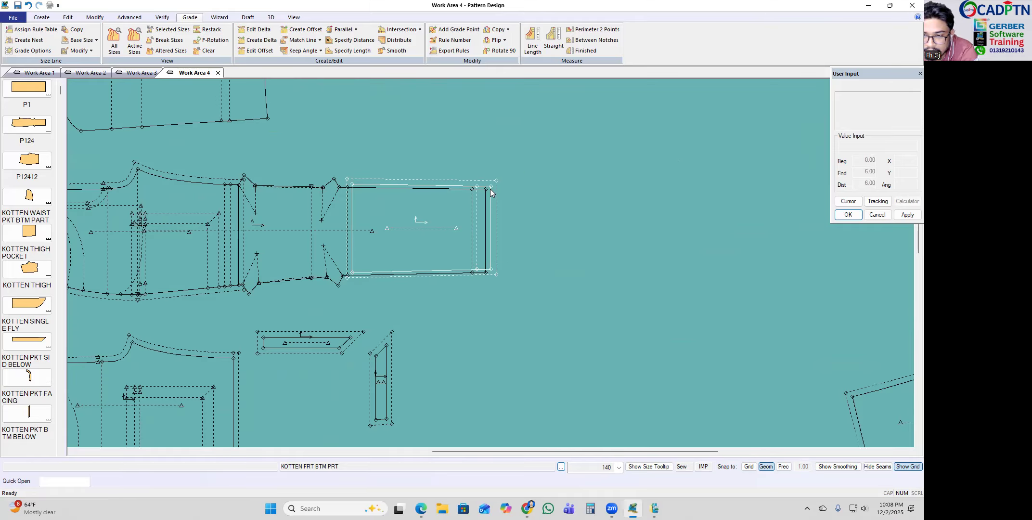
{"action": "scroll", "coordinate": [492, 197], "scroll_direction": "down", "scroll_amount": 2}
{"action": "left_click", "coordinate": [529, 212]}
Step: Place KOTTEN BK PART next to the hem end of P124
{"action": "scroll", "coordinate": [529, 212], "scroll_direction": "down", "scroll_amount": 1}
{"action": "left_click", "coordinate": [773, 314]}
{"action": "scroll", "coordinate": [664, 260], "scroll_direction": "down", "scroll_amount": 2}
{"action": "scroll", "coordinate": [626, 245], "scroll_direction": "down", "scroll_amount": 2}
{"action": "left_click", "coordinate": [605, 237]}
Step: Bring KOTTEN BK BTM PART up from the lower row to below the front pieces
{"action": "scroll", "coordinate": [603, 241], "scroll_direction": "down", "scroll_amount": 2}
{"action": "scroll", "coordinate": [476, 364], "scroll_direction": "up", "scroll_amount": 3}
{"action": "left_click", "coordinate": [452, 388]}
{"action": "scroll", "coordinate": [561, 265], "scroll_direction": "up", "scroll_amount": 3}
{"action": "scroll", "coordinate": [580, 266], "scroll_direction": "up", "scroll_amount": 2}
{"action": "left_click", "coordinate": [599, 265]}
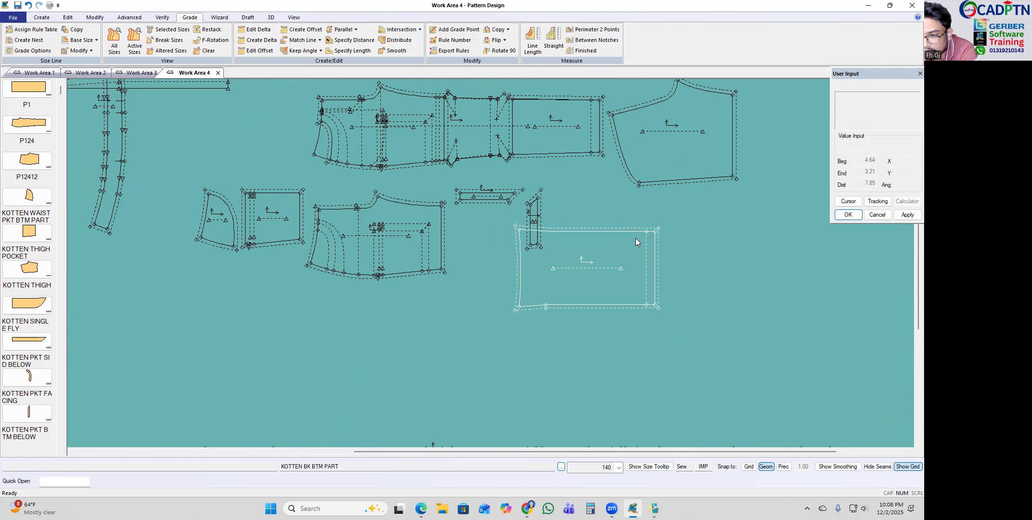
Step: Place KOTTEN BK BTM PART in the upper row, in line with the lined back piece
{"action": "scroll", "coordinate": [636, 238], "scroll_direction": "up", "scroll_amount": 3}
{"action": "left_click", "coordinate": [658, 242]}
{"action": "scroll", "coordinate": [625, 381], "scroll_direction": "down", "scroll_amount": 4}
{"action": "scroll", "coordinate": [489, 174], "scroll_direction": "up", "scroll_amount": 4}
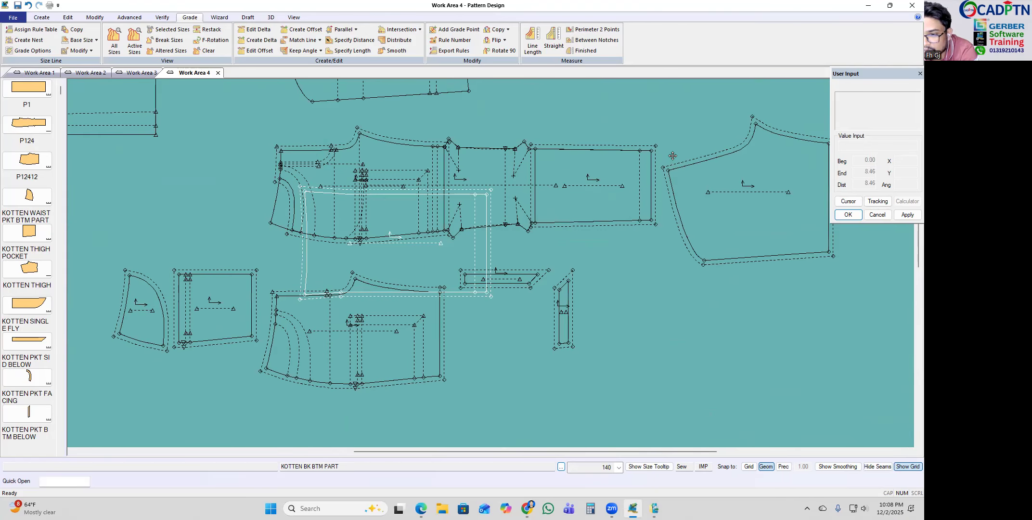
{"action": "scroll", "coordinate": [597, 198], "scroll_direction": "up", "scroll_amount": 2}
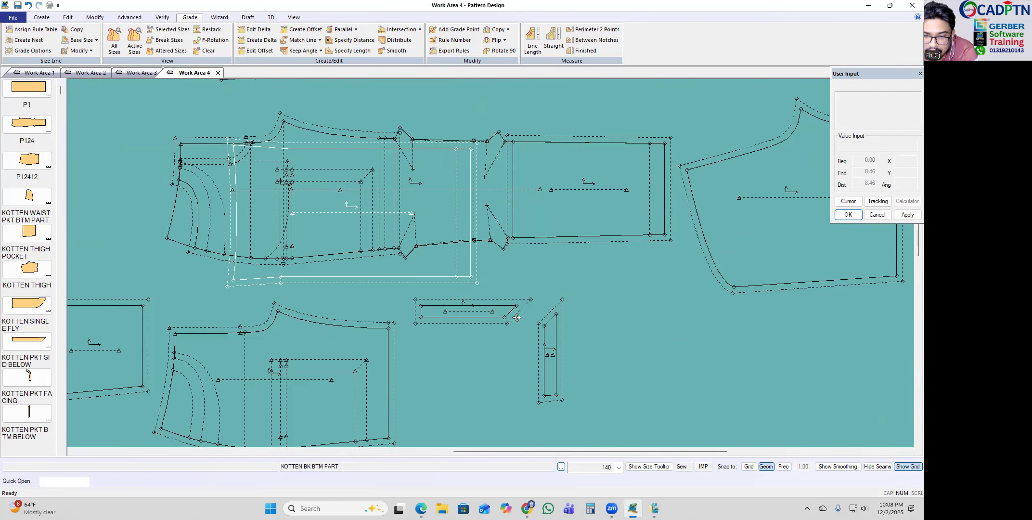
{"action": "scroll", "coordinate": [519, 328], "scroll_direction": "down", "scroll_amount": 4}
{"action": "scroll", "coordinate": [507, 358], "scroll_direction": "down", "scroll_amount": 3}
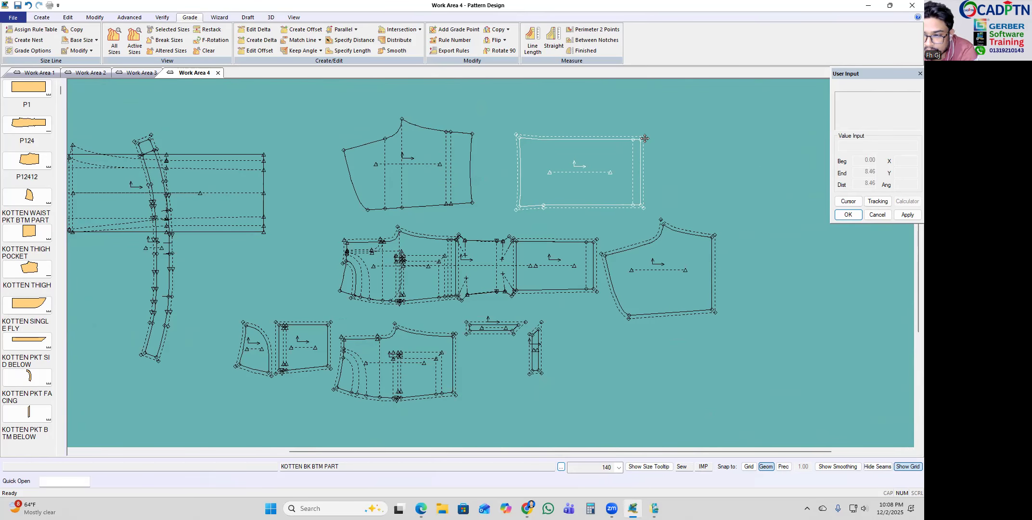
{"action": "scroll", "coordinate": [569, 171], "scroll_direction": "up", "scroll_amount": 2}
{"action": "left_click", "coordinate": [569, 171]}
Step: Position KOTTEN KNEE PART between the lined back piece and KOTTEN BK BTM PART
{"action": "scroll", "coordinate": [570, 171], "scroll_direction": "down", "scroll_amount": 3}
{"action": "scroll", "coordinate": [611, 402], "scroll_direction": "up", "scroll_amount": 3}
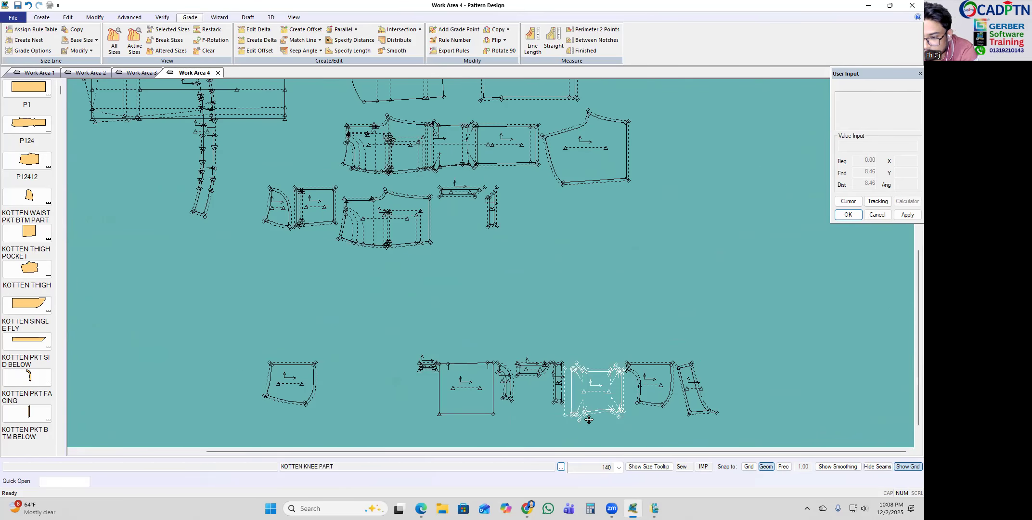
{"action": "scroll", "coordinate": [589, 420], "scroll_direction": "down", "scroll_amount": 3}
{"action": "scroll", "coordinate": [504, 159], "scroll_direction": "up", "scroll_amount": 3}
{"action": "left_click", "coordinate": [504, 158]}
{"action": "left_click", "coordinate": [625, 164]}
{"action": "left_click", "coordinate": [701, 160]}
{"action": "left_click", "coordinate": [498, 157]}
{"action": "left_click", "coordinate": [531, 160]}
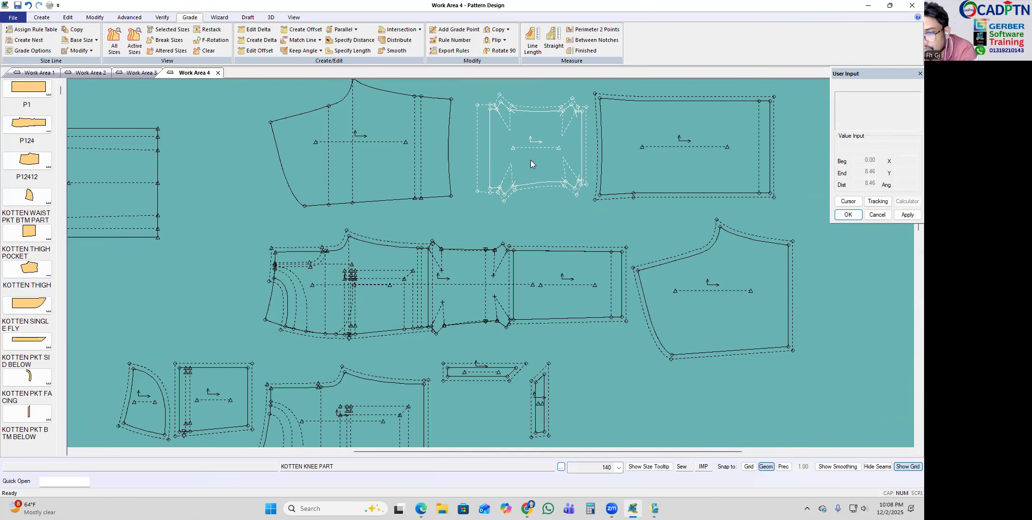
Step: Move the notched square piece up out of the lower row
{"action": "scroll", "coordinate": [522, 156], "scroll_direction": "down", "scroll_amount": 5}
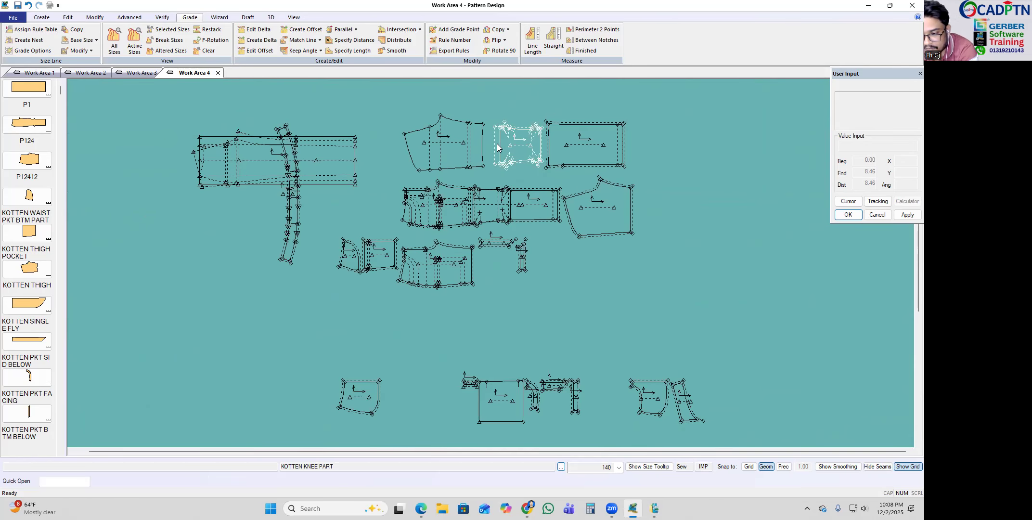
{"action": "scroll", "coordinate": [506, 352], "scroll_direction": "up", "scroll_amount": 4}
{"action": "left_click", "coordinate": [503, 378]}
{"action": "left_click", "coordinate": [530, 259]}
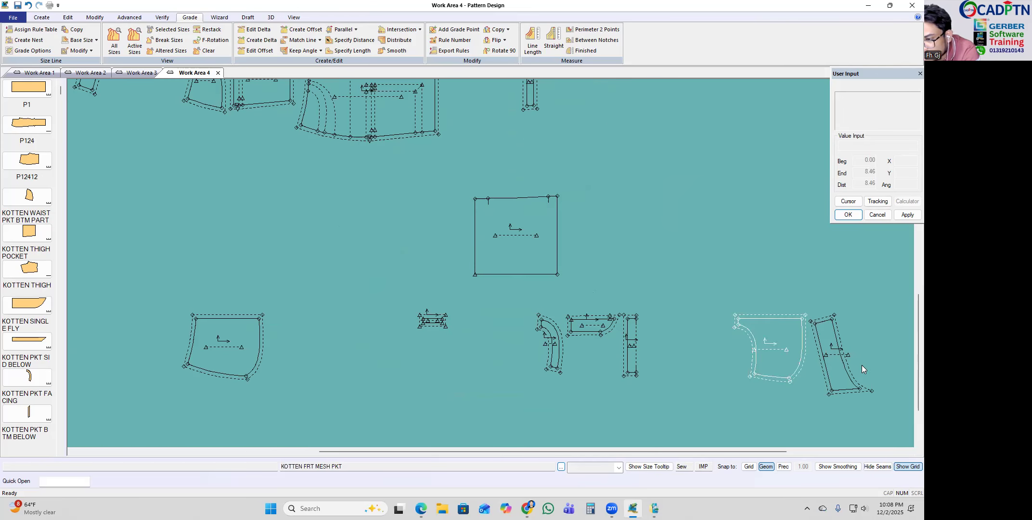
Step: Place the slanted KOTTEN BTM HEM strip against the curved end of the lined back piece
{"action": "left_click", "coordinate": [837, 367]}
{"action": "scroll", "coordinate": [554, 445], "scroll_direction": "down", "scroll_amount": 5}
{"action": "scroll", "coordinate": [537, 424], "scroll_direction": "down", "scroll_amount": 4}
{"action": "scroll", "coordinate": [430, 204], "scroll_direction": "up", "scroll_amount": 2}
{"action": "scroll", "coordinate": [430, 204], "scroll_direction": "up", "scroll_amount": 3}
{"action": "left_click", "coordinate": [463, 214]}
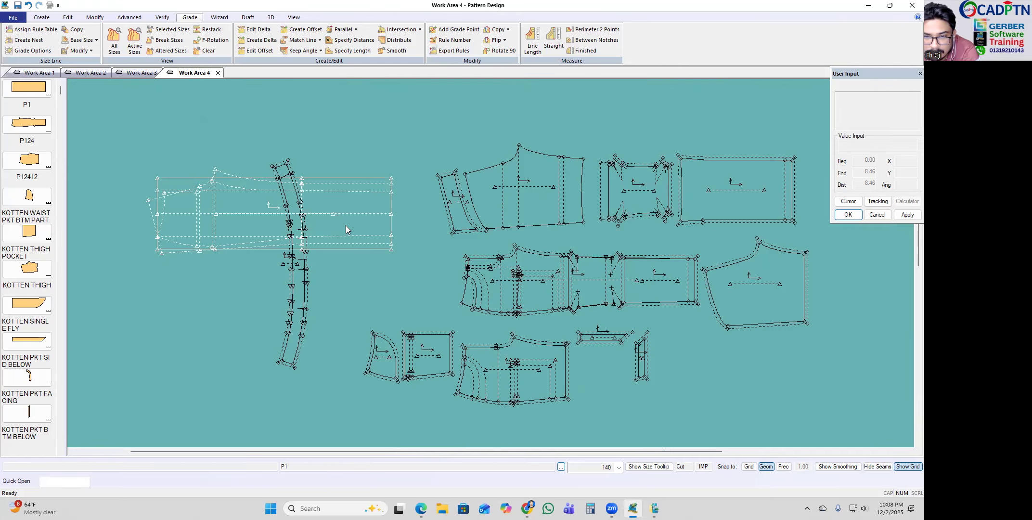
Step: Move the P1 block higher, clear of the curved waistband
{"action": "left_click", "coordinate": [346, 226]}
{"action": "scroll", "coordinate": [350, 306], "scroll_direction": "down", "scroll_amount": 1}
{"action": "left_click", "coordinate": [346, 120]}
Step: Shift KOTTEN FRT PART slightly away from the P124 outline beneath it
{"action": "scroll", "coordinate": [602, 317], "scroll_direction": "up", "scroll_amount": 3}
{"action": "left_click", "coordinate": [432, 277]}
{"action": "left_click", "coordinate": [425, 271]}
{"action": "scroll", "coordinate": [308, 266], "scroll_direction": "down", "scroll_amount": 2}
Step: Move KOTTEN BK PART to above the lined back piece
{"action": "left_click", "coordinate": [639, 279]}
{"action": "scroll", "coordinate": [529, 272], "scroll_direction": "down", "scroll_amount": 2}
{"action": "scroll", "coordinate": [421, 183], "scroll_direction": "up", "scroll_amount": 2}
{"action": "scroll", "coordinate": [418, 175], "scroll_direction": "up", "scroll_amount": 4}
{"action": "left_click", "coordinate": [501, 82]}
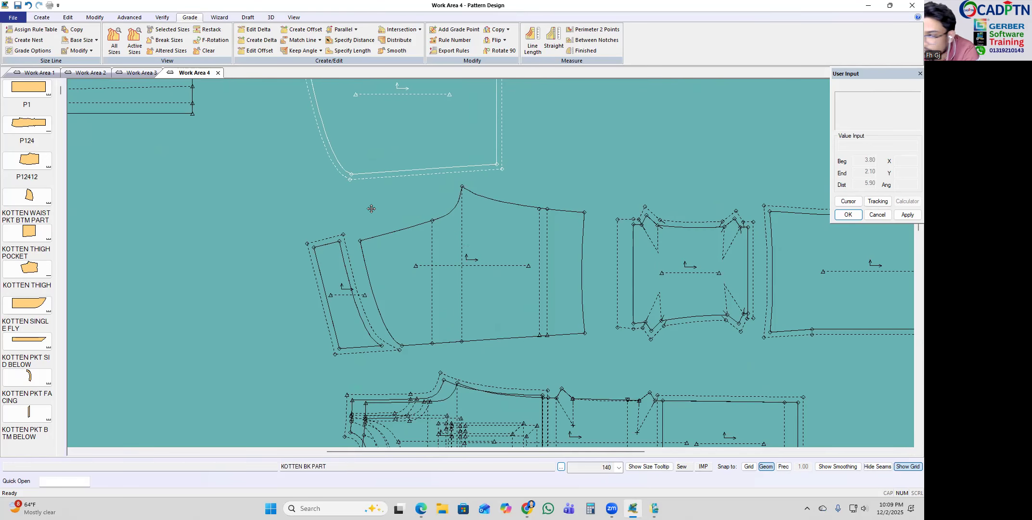
Step: Nudge KOTTEN KNEE PART toward the lined back piece and place KOTTEN FRT MESH PKT beside the front pieces
{"action": "scroll", "coordinate": [368, 215], "scroll_direction": "down", "scroll_amount": 1}
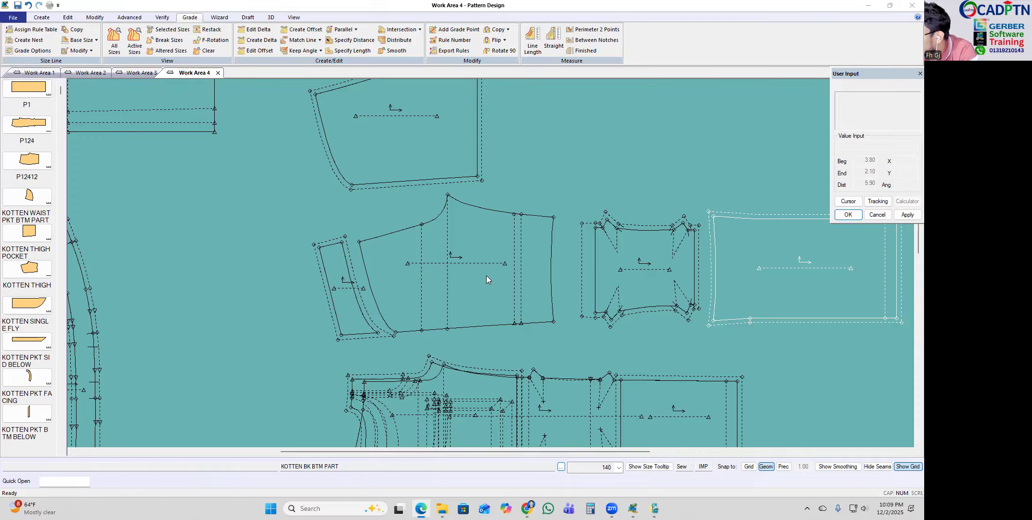
{"action": "left_click", "coordinate": [617, 287]}
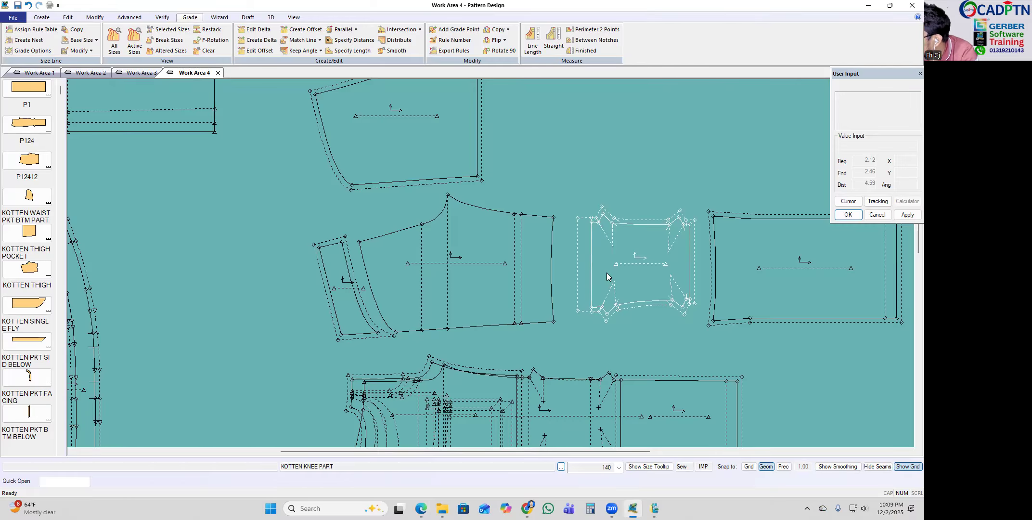
{"action": "scroll", "coordinate": [546, 279], "scroll_direction": "up", "scroll_amount": 1}
{"action": "scroll", "coordinate": [477, 207], "scroll_direction": "down", "scroll_amount": 8}
{"action": "scroll", "coordinate": [527, 203], "scroll_direction": "down", "scroll_amount": 2}
{"action": "scroll", "coordinate": [601, 227], "scroll_direction": "up", "scroll_amount": 2}
{"action": "scroll", "coordinate": [524, 162], "scroll_direction": "down", "scroll_amount": 2}
{"action": "scroll", "coordinate": [624, 349], "scroll_direction": "down", "scroll_amount": 2}
{"action": "scroll", "coordinate": [620, 381], "scroll_direction": "up", "scroll_amount": 2}
{"action": "scroll", "coordinate": [393, 222], "scroll_direction": "up", "scroll_amount": 5}
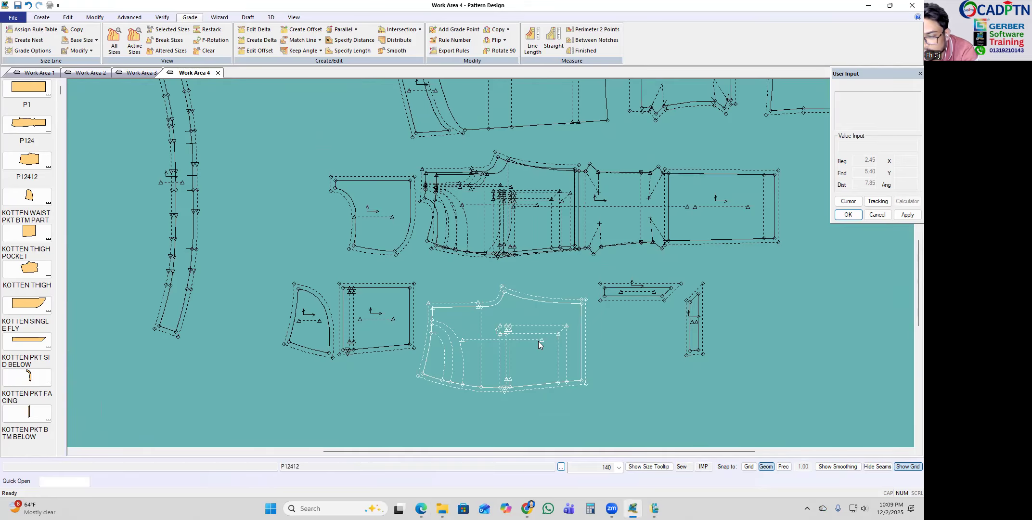
Step: Line up KOTTEN FRT PART directly below P12412 to compare the two fronts
{"action": "left_click", "coordinate": [538, 341]}
{"action": "scroll", "coordinate": [537, 346], "scroll_direction": "up", "scroll_amount": 2}
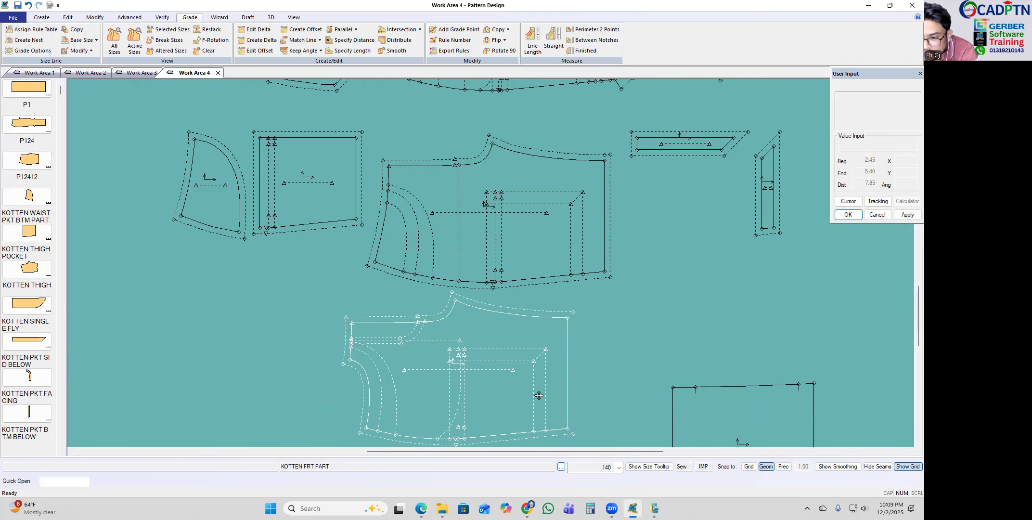
{"action": "scroll", "coordinate": [539, 395], "scroll_direction": "up", "scroll_amount": 1}
{"action": "left_click", "coordinate": [532, 205]}
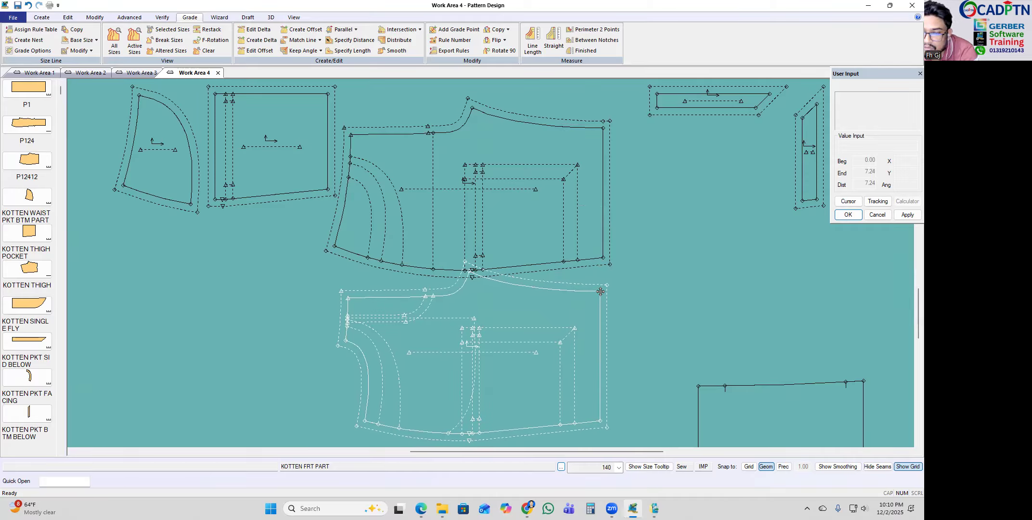
{"action": "scroll", "coordinate": [601, 291], "scroll_direction": "down", "scroll_amount": 2}
{"action": "left_click", "coordinate": [600, 291]}
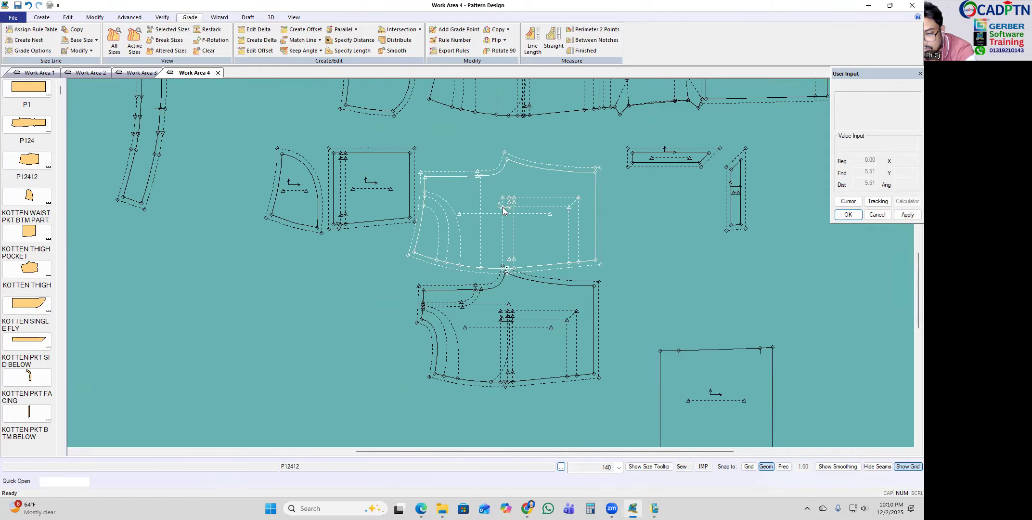
Step: Remove piece P12412 from the work area
{"action": "key", "text": "Delete"}
{"action": "left_click", "coordinate": [505, 229]}
{"action": "right_click", "coordinate": [581, 175]}
{"action": "left_click", "coordinate": [593, 181]}
Step: Place KOTTEN FRT PART directly below P124
{"action": "left_click", "coordinate": [456, 370]}
{"action": "scroll", "coordinate": [456, 371], "scroll_direction": "down", "scroll_amount": 3}
{"action": "scroll", "coordinate": [513, 202], "scroll_direction": "up", "scroll_amount": 1}
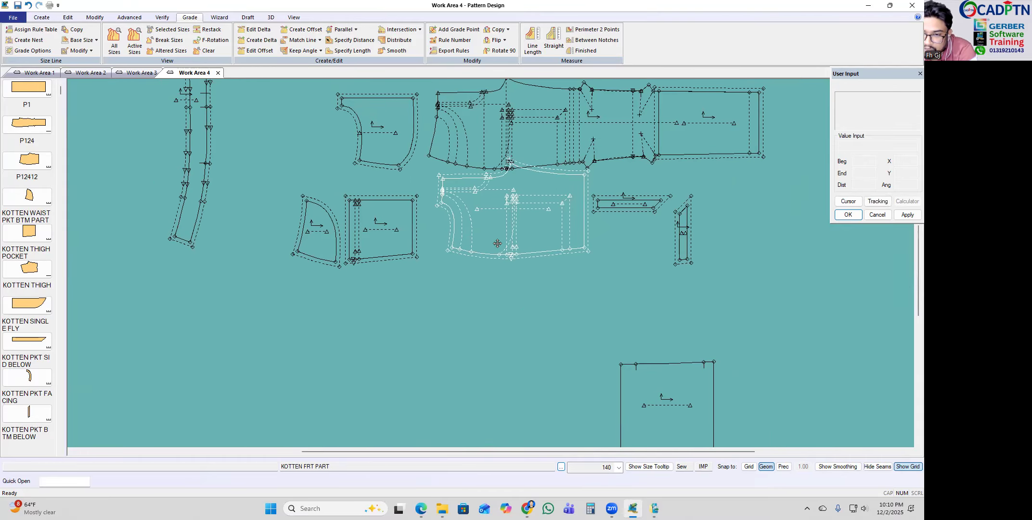
{"action": "left_click", "coordinate": [486, 264]}
Step: Move the square thigh pocket outward and place the curved waist pocket bottom part beside KOTTEN FRT PART
{"action": "left_click", "coordinate": [380, 245]}
{"action": "left_click", "coordinate": [260, 232]}
{"action": "left_click", "coordinate": [330, 255]}
{"action": "left_click", "coordinate": [392, 256]}
Step: Move the curved-bottom pocket piece from the lower row into line with the thigh pocket strips
{"action": "scroll", "coordinate": [369, 219], "scroll_direction": "down", "scroll_amount": 2}
{"action": "scroll", "coordinate": [372, 199], "scroll_direction": "down", "scroll_amount": 2}
{"action": "left_click", "coordinate": [374, 197]}
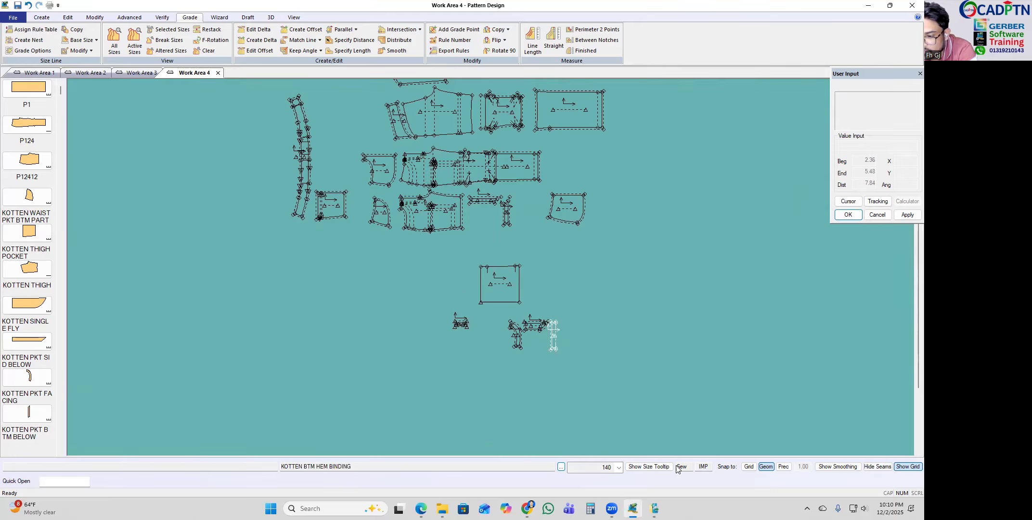
{"action": "scroll", "coordinate": [632, 339], "scroll_direction": "down", "scroll_amount": 1}
{"action": "scroll", "coordinate": [590, 251], "scroll_direction": "up", "scroll_amount": 1}
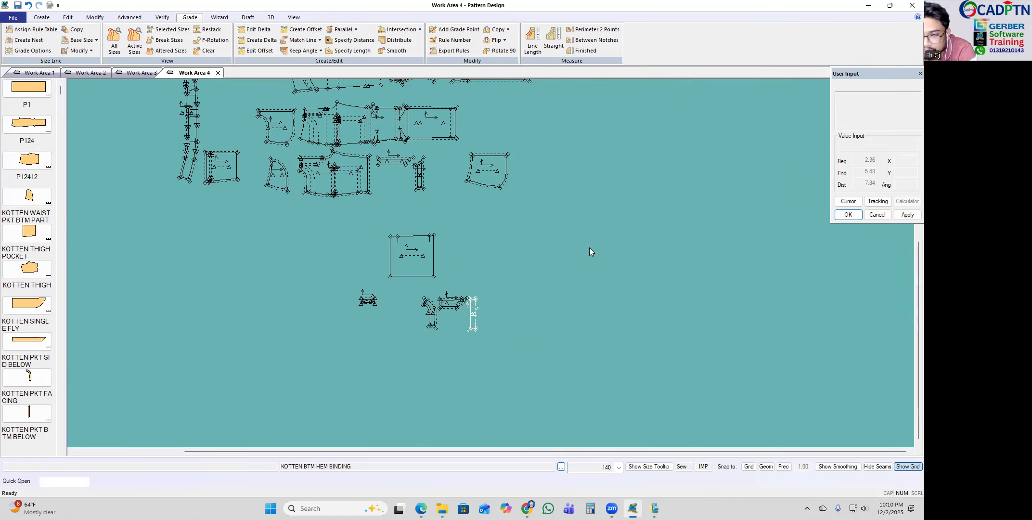
Step: Bring the notched square piece and the remaining small pieces up beside the arranged rows
{"action": "left_click", "coordinate": [433, 254]}
{"action": "scroll", "coordinate": [433, 254], "scroll_direction": "up", "scroll_amount": 1}
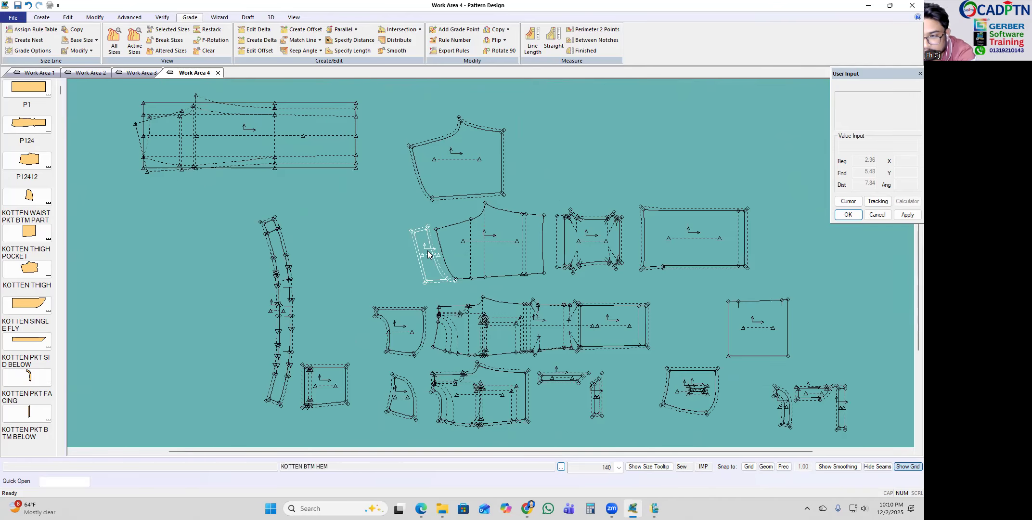
{"action": "scroll", "coordinate": [426, 229], "scroll_direction": "down", "scroll_amount": 3}
{"action": "scroll", "coordinate": [646, 413], "scroll_direction": "up", "scroll_amount": 6}
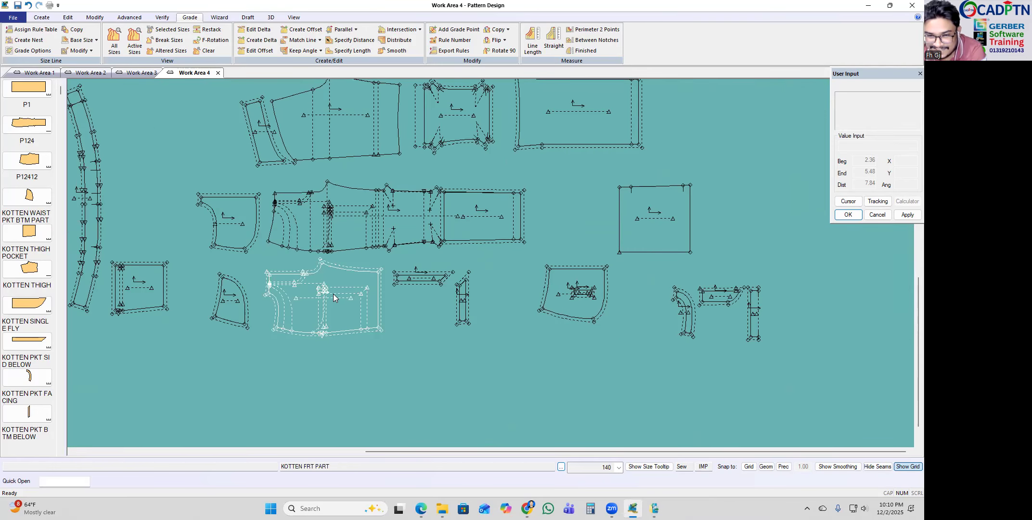
Step: Take P124 out from between the front pieces and set it apart near P1
{"action": "scroll", "coordinate": [331, 294], "scroll_direction": "up", "scroll_amount": 1}
{"action": "scroll", "coordinate": [276, 289], "scroll_direction": "up", "scroll_amount": 1}
{"action": "scroll", "coordinate": [382, 202], "scroll_direction": "down", "scroll_amount": 2}
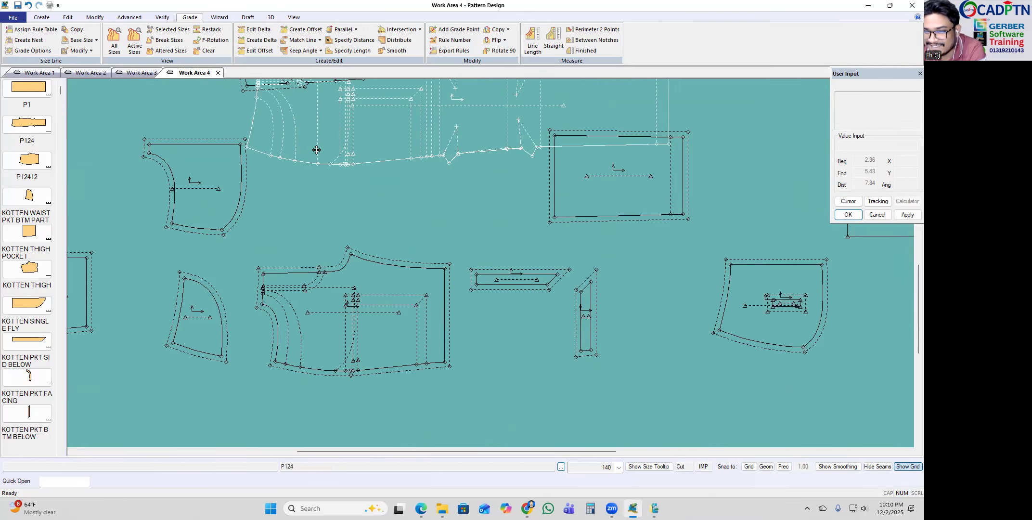
{"action": "scroll", "coordinate": [415, 350], "scroll_direction": "down", "scroll_amount": 2}
{"action": "scroll", "coordinate": [197, 277], "scroll_direction": "up", "scroll_amount": 4}
{"action": "left_click", "coordinate": [110, 258]}
Step: Move the P1 block to just above P124
{"action": "scroll", "coordinate": [345, 308], "scroll_direction": "down", "scroll_amount": 3}
{"action": "left_click", "coordinate": [317, 129]}
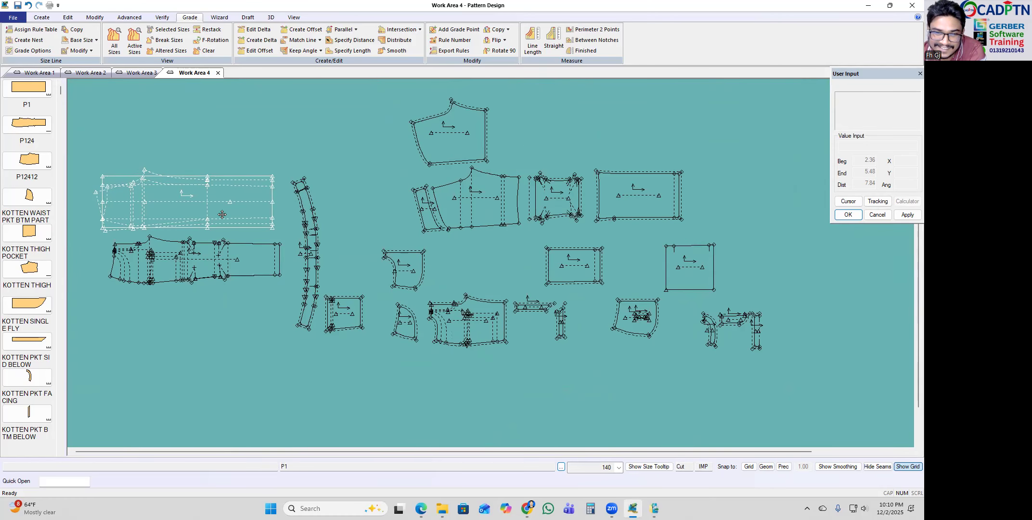
{"action": "left_click", "coordinate": [220, 217]}
Step: Place KOTTEN FRT PART between KOTTEN FRT MESH PKT and KOTTEN FRT BTM PRT
{"action": "scroll", "coordinate": [552, 283], "scroll_direction": "up", "scroll_amount": 2}
{"action": "scroll", "coordinate": [478, 327], "scroll_direction": "up", "scroll_amount": 2}
{"action": "left_click", "coordinate": [453, 362]}
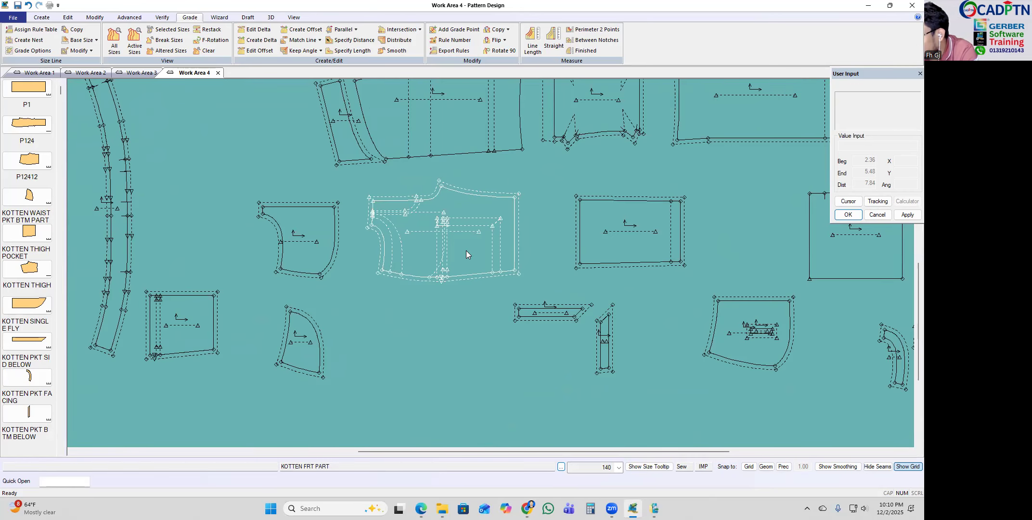
{"action": "left_click", "coordinate": [469, 245]}
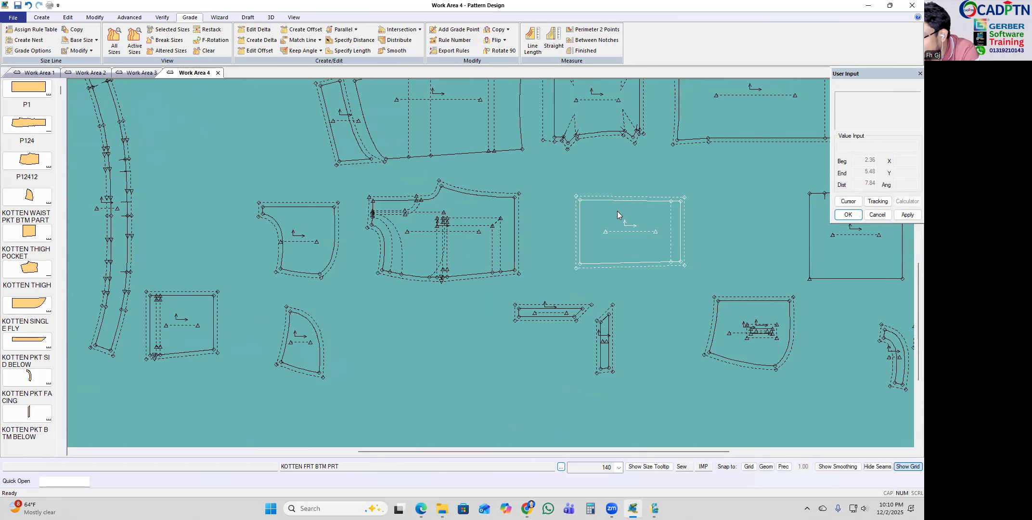
Step: Move KOTTEN FRT BTM PRT farther from KOTTEN FRT PART, below KOTTEN BK BTM PART
{"action": "scroll", "coordinate": [360, 250], "scroll_direction": "down", "scroll_amount": 3}
{"action": "scroll", "coordinate": [602, 155], "scroll_direction": "up", "scroll_amount": 2}
{"action": "left_click", "coordinate": [502, 254]}
{"action": "left_click", "coordinate": [573, 243]}
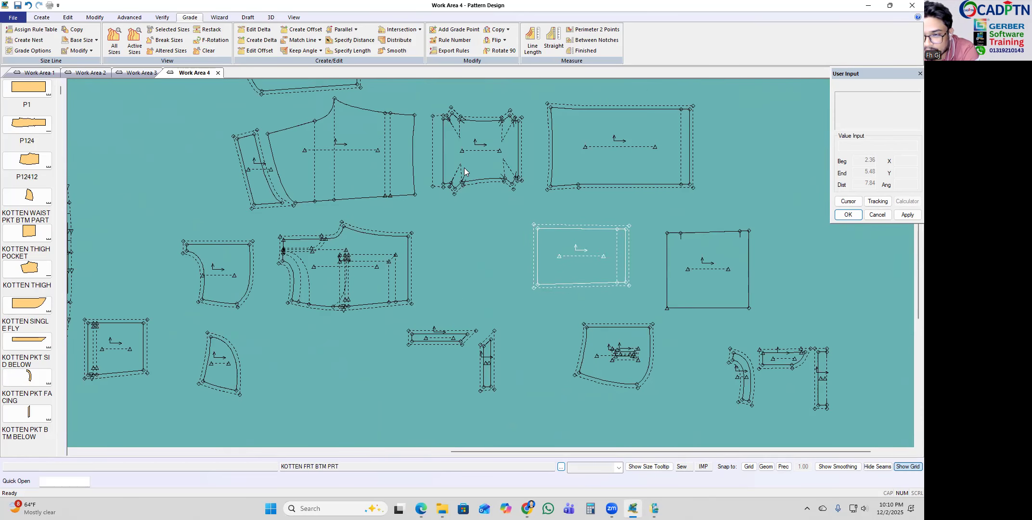
Step: Snap KOTTEN KNEE PART onto the lower edge of KOTTEN FRT PART, using geometry snapping
{"action": "left_click", "coordinate": [451, 163]}
{"action": "scroll", "coordinate": [419, 262], "scroll_direction": "up", "scroll_amount": 3}
{"action": "left_click", "coordinate": [446, 262]}
{"action": "left_click", "coordinate": [766, 466]}
{"action": "left_click", "coordinate": [461, 351]}
{"action": "scroll", "coordinate": [462, 308], "scroll_direction": "up", "scroll_amount": 2}
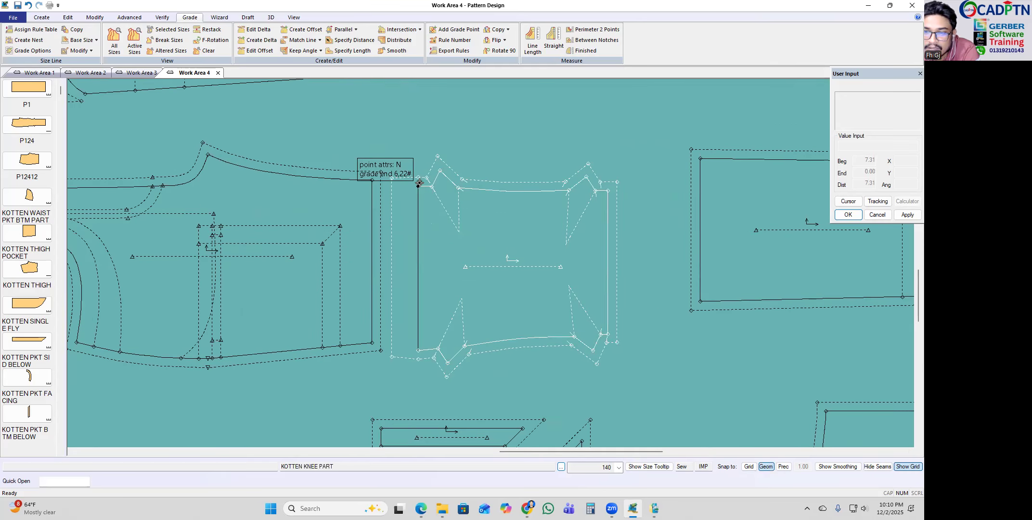
{"action": "left_click", "coordinate": [374, 180]}
Step: Join KOTTEN FRT BTM PRT to the lower edge of KOTTEN KNEE PART at their matching corner
{"action": "scroll", "coordinate": [374, 180], "scroll_direction": "down", "scroll_amount": 1}
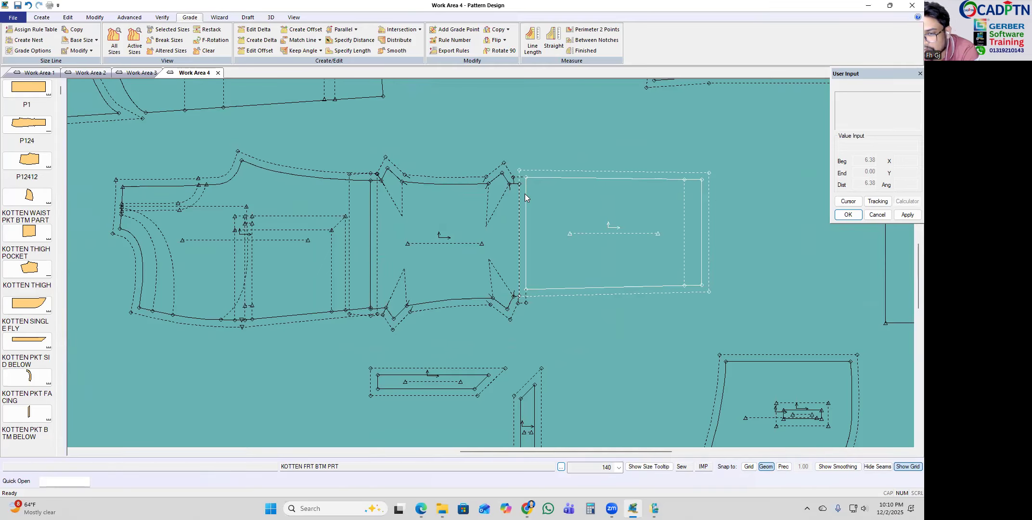
{"action": "left_click", "coordinate": [518, 183]}
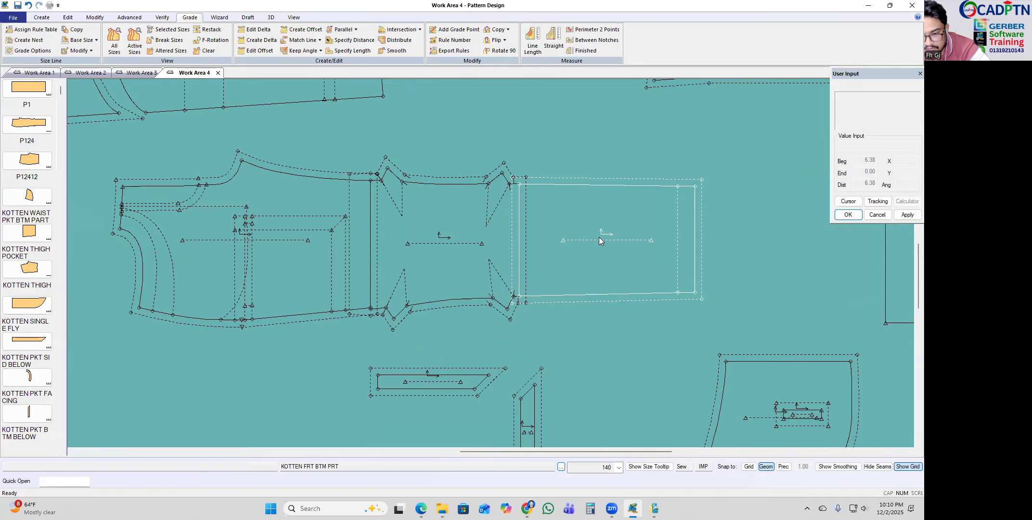
{"action": "scroll", "coordinate": [446, 346], "scroll_direction": "down", "scroll_amount": 3}
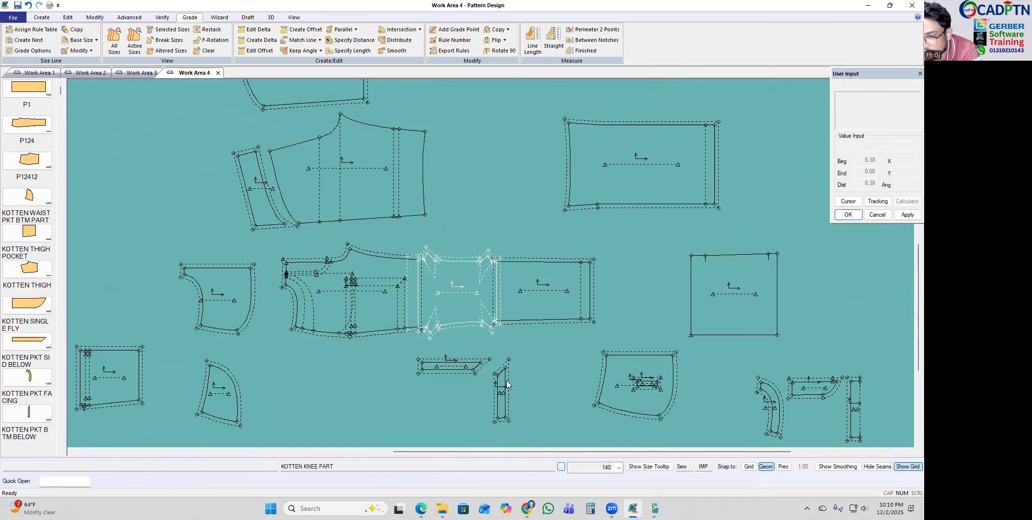
Step: Place KOTTEN PKT SID BELOW beside KOTTEN FRT MESH PKT and the slanted vertical strip beside KOTTEN WAIST PKT BTM PART
{"action": "scroll", "coordinate": [448, 354], "scroll_direction": "up", "scroll_amount": 2}
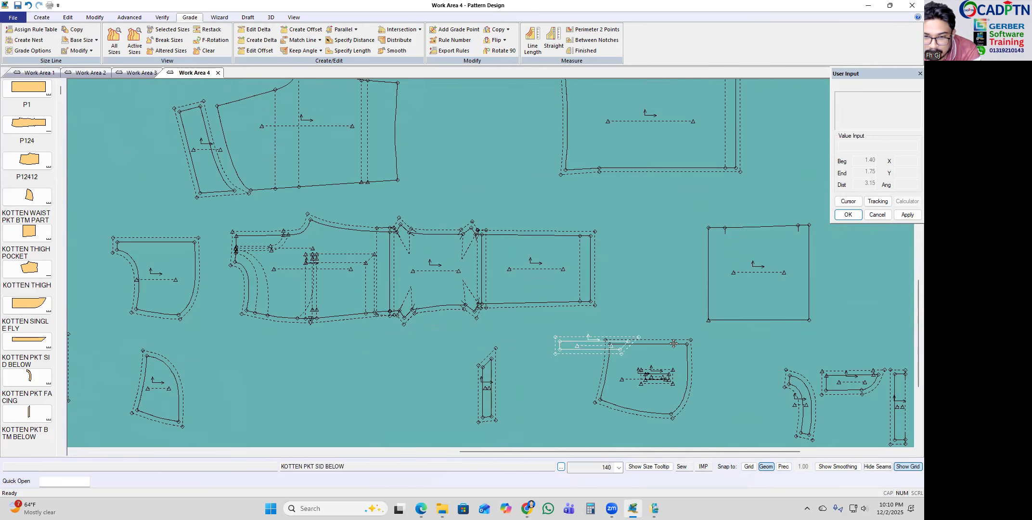
{"action": "scroll", "coordinate": [674, 343], "scroll_direction": "down", "scroll_amount": 2}
{"action": "scroll", "coordinate": [241, 312], "scroll_direction": "up", "scroll_amount": 1}
{"action": "left_click", "coordinate": [251, 311]}
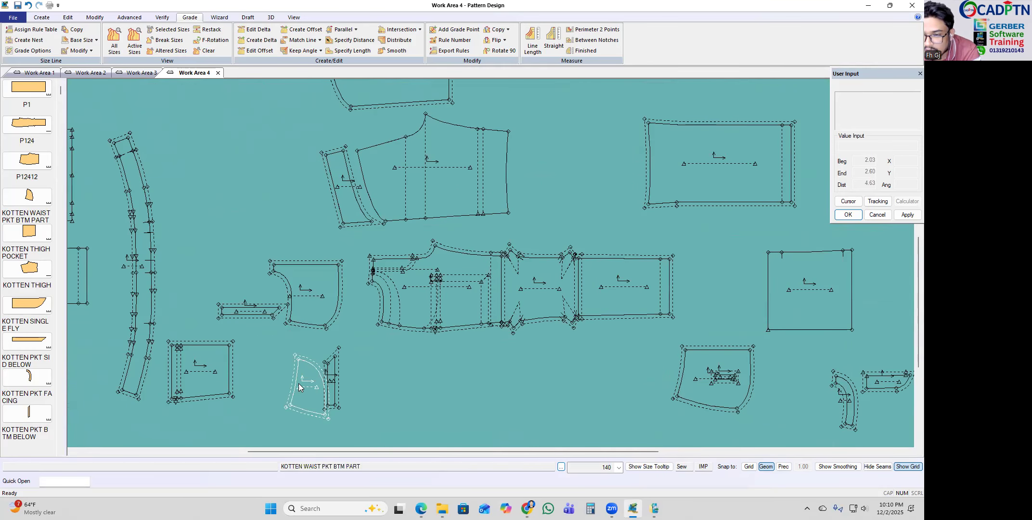
Step: Move KOTTEN BK BTM PART close to the lower edge of KOTTEN THIGH
{"action": "scroll", "coordinate": [308, 385], "scroll_direction": "down", "scroll_amount": 3}
{"action": "scroll", "coordinate": [604, 241], "scroll_direction": "up", "scroll_amount": 2}
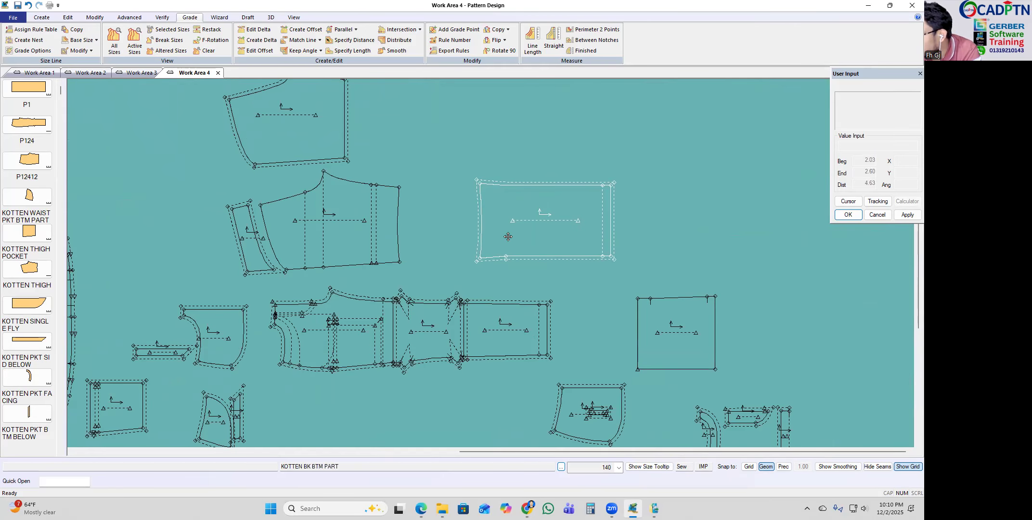
{"action": "scroll", "coordinate": [462, 234], "scroll_direction": "up", "scroll_amount": 1}
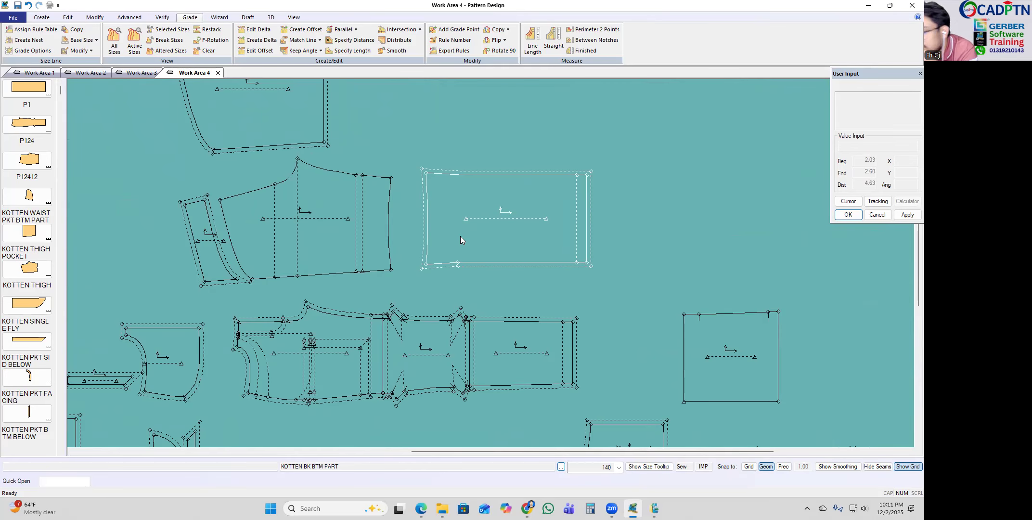
{"action": "scroll", "coordinate": [670, 248], "scroll_direction": "down", "scroll_amount": 3}
{"action": "scroll", "coordinate": [448, 219], "scroll_direction": "up", "scroll_amount": 1}
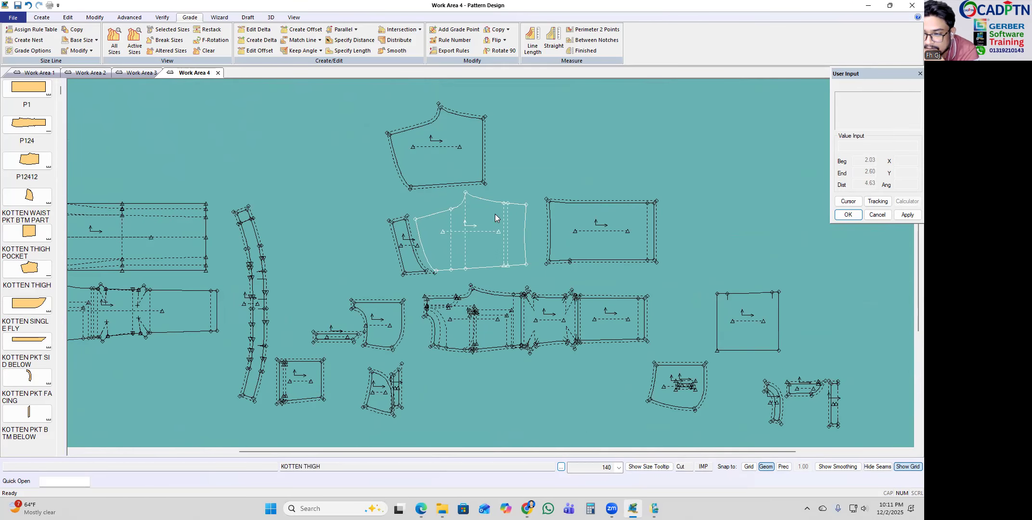
Step: Move KOTTEN THIGH POCKET up beside the upper end of the long curved piece
{"action": "scroll", "coordinate": [496, 217], "scroll_direction": "down", "scroll_amount": 1}
{"action": "left_click_drag", "start_coordinate": [344, 273], "coordinate": [358, 196]}
{"action": "scroll", "coordinate": [679, 215], "scroll_direction": "up", "scroll_amount": 1}
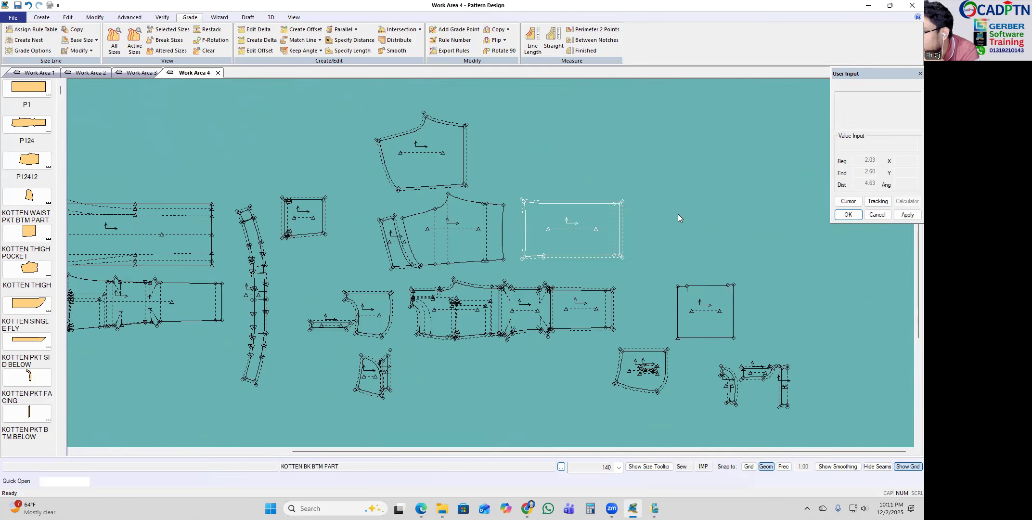
Step: Swap KOTTEN THIGH with KOTTEN BK PART so that KOTTEN BK PART lies between the narrow waist piece and KOTTEN BK BTM PART
{"action": "left_click_drag", "start_coordinate": [418, 160], "coordinate": [476, 168]}
{"action": "scroll", "coordinate": [457, 252], "scroll_direction": "up", "scroll_amount": 2}
{"action": "left_click_drag", "start_coordinate": [482, 288], "coordinate": [333, 151]}
{"action": "scroll", "coordinate": [445, 217], "scroll_direction": "down", "scroll_amount": 3}
{"action": "left_click_drag", "start_coordinate": [472, 223], "coordinate": [473, 276]}
{"action": "scroll", "coordinate": [470, 264], "scroll_direction": "up", "scroll_amount": 5}
{"action": "scroll", "coordinate": [487, 294], "scroll_direction": "down", "scroll_amount": 2}
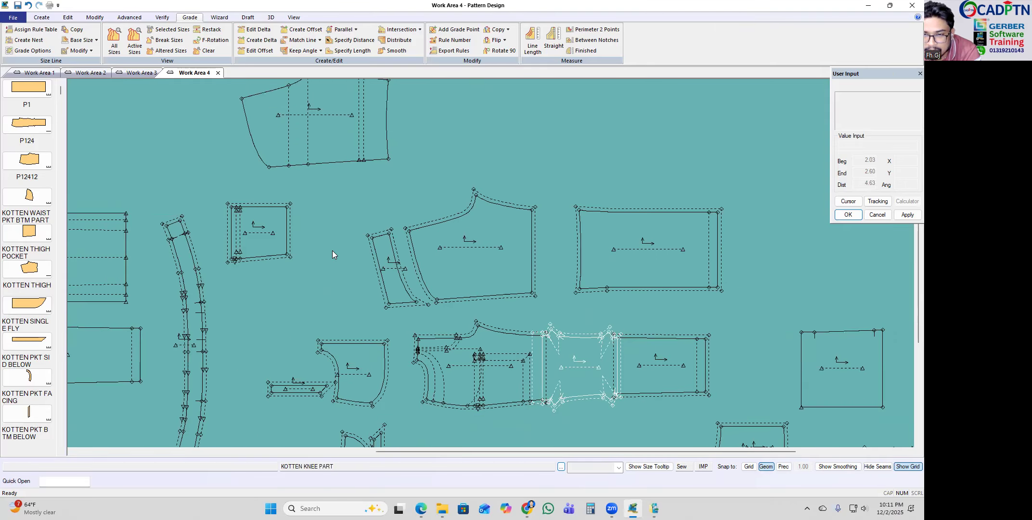
Step: Overlap the narrow waist piece with the waist edge of KOTTEN BK PART
{"action": "scroll", "coordinate": [332, 249], "scroll_direction": "up", "scroll_amount": 3}
{"action": "mouse_move", "coordinate": [455, 229]}
{"action": "left_mouse_down"}
{"action": "mouse_move", "coordinate": [400, 253]}
{"action": "mouse_move", "coordinate": [449, 220]}
{"action": "left_mouse_up"}
{"action": "scroll", "coordinate": [441, 251], "scroll_direction": "down", "scroll_amount": 2}
Step: Try KOTTEN THIGH against the back pieces and set it apart above them
{"action": "left_click_drag", "start_coordinate": [428, 161], "coordinate": [587, 303]}
{"action": "scroll", "coordinate": [568, 306], "scroll_direction": "up", "scroll_amount": 2}
{"action": "key", "text": "Escape"}
{"action": "scroll", "coordinate": [438, 296], "scroll_direction": "down", "scroll_amount": 2}
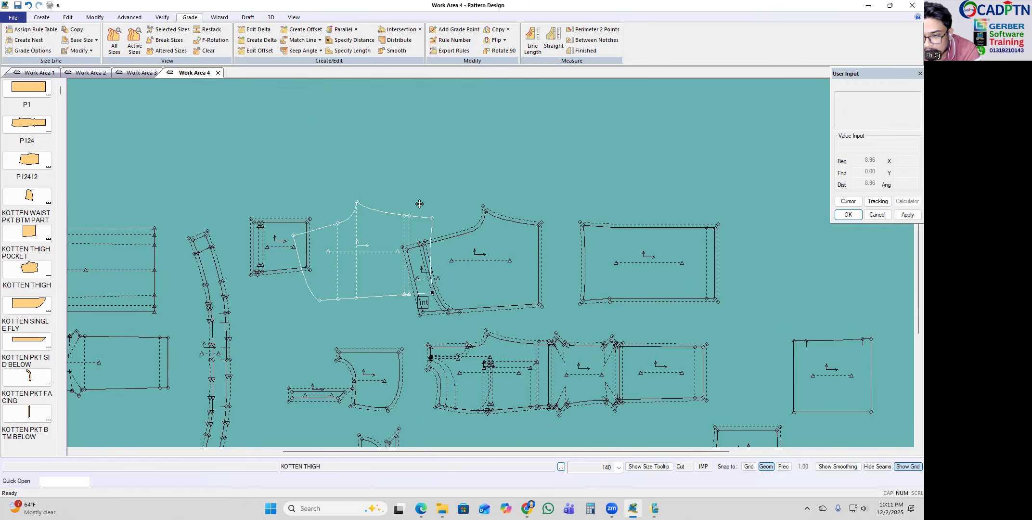
{"action": "left_click", "coordinate": [317, 217]}
Step: Try KOTTEN THIGH POCKET between KOTTEN BK PART and KOTTEN BK BTM PART, and set it apart above the front pieces
{"action": "scroll", "coordinate": [514, 260], "scroll_direction": "up", "scroll_amount": 3}
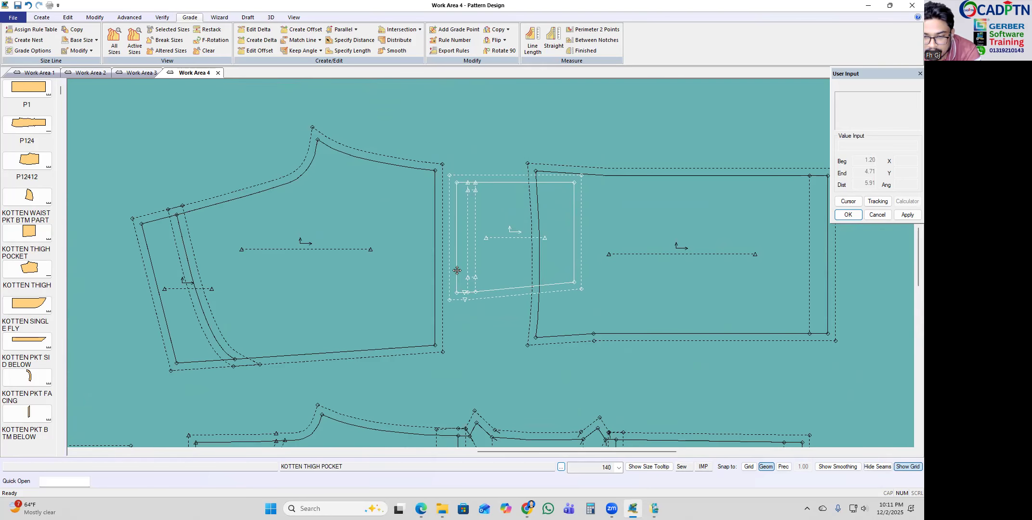
{"action": "scroll", "coordinate": [595, 266], "scroll_direction": "down", "scroll_amount": 3}
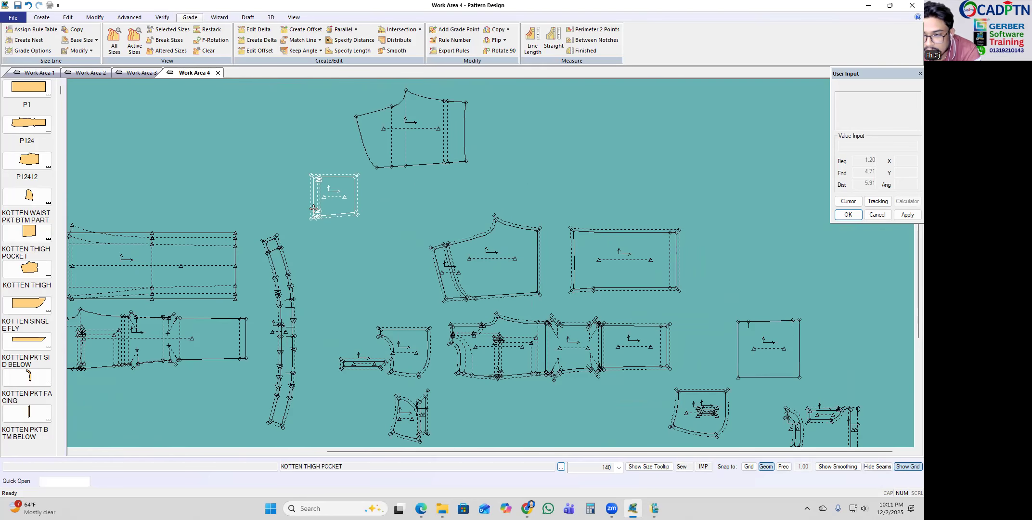
{"action": "left_click", "coordinate": [313, 209]}
{"action": "scroll", "coordinate": [400, 239], "scroll_direction": "down", "scroll_amount": 1}
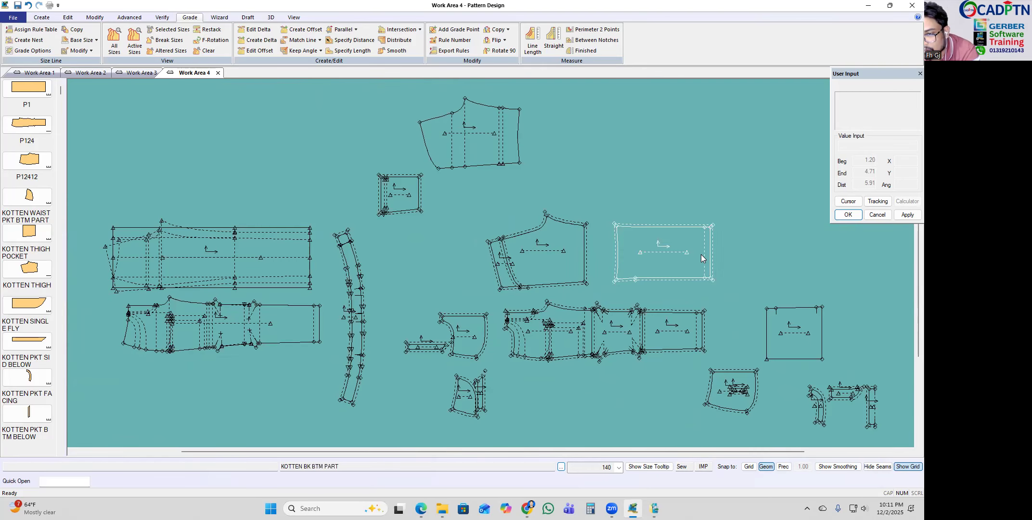
Step: Move KOTTEN THIGH directly above KOTTEN BK PART and shift KOTTEN BK PART slightly off the narrow waist piece
{"action": "left_click", "coordinate": [472, 153]}
{"action": "scroll", "coordinate": [737, 197], "scroll_direction": "up", "scroll_amount": 1}
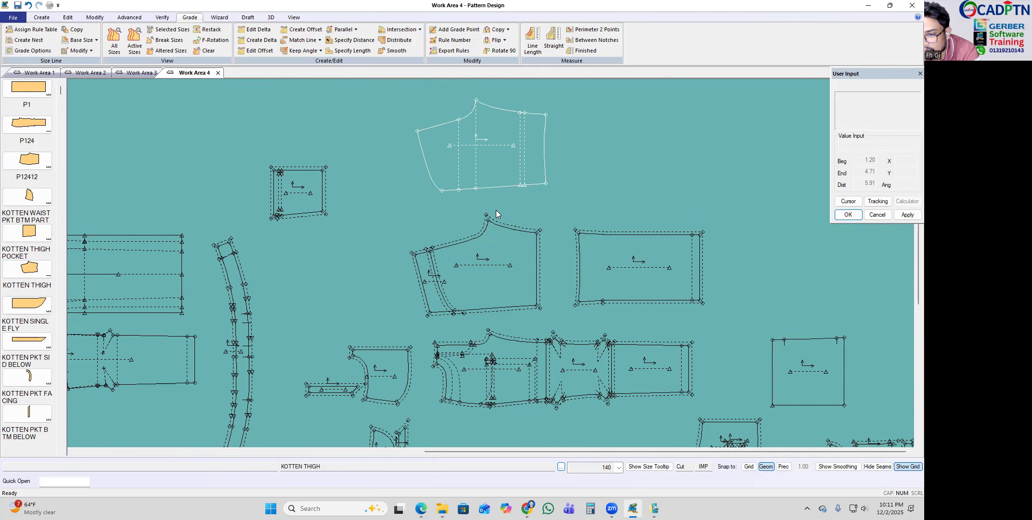
{"action": "left_click", "coordinate": [478, 170]}
{"action": "left_click", "coordinate": [500, 253]}
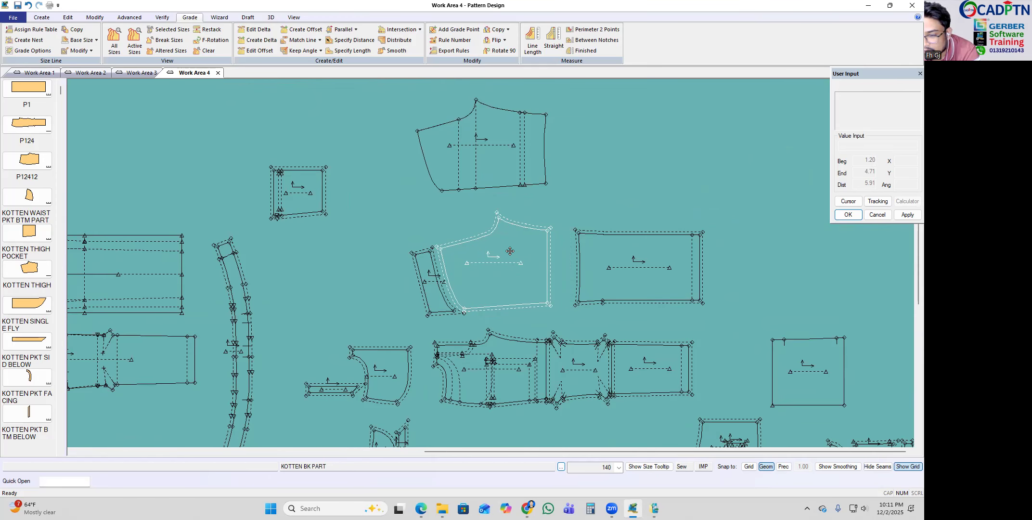
{"action": "scroll", "coordinate": [471, 243], "scroll_direction": "down", "scroll_amount": 2}
{"action": "left_click", "coordinate": [463, 238]}
Step: Move HAND POCKET from beyond the front row up to the far side of KOTTEN THIGH
{"action": "left_click", "coordinate": [642, 301]}
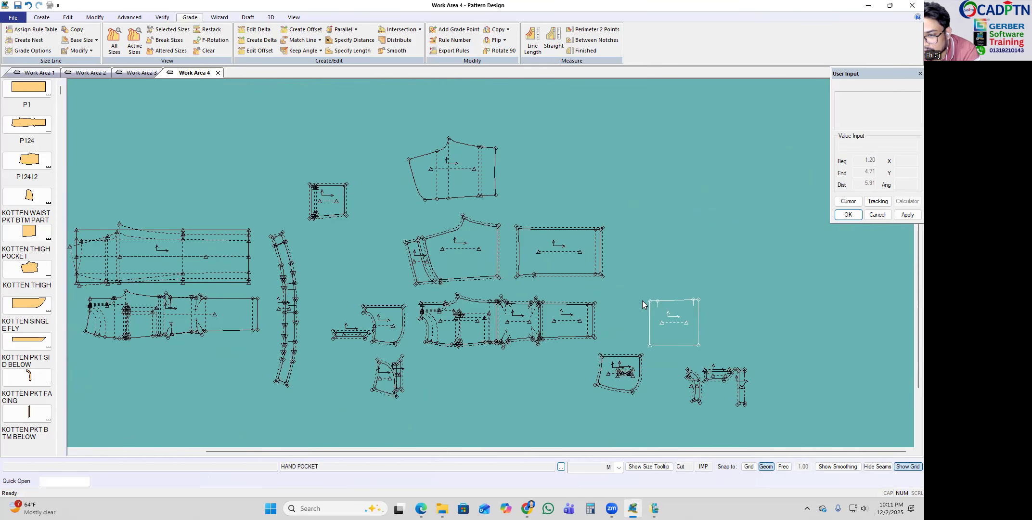
{"action": "left_click", "coordinate": [715, 167]}
{"action": "scroll", "coordinate": [559, 199], "scroll_direction": "down", "scroll_amount": 3}
{"action": "scroll", "coordinate": [532, 255], "scroll_direction": "up", "scroll_amount": 6}
{"action": "scroll", "coordinate": [505, 302], "scroll_direction": "up", "scroll_amount": 1}
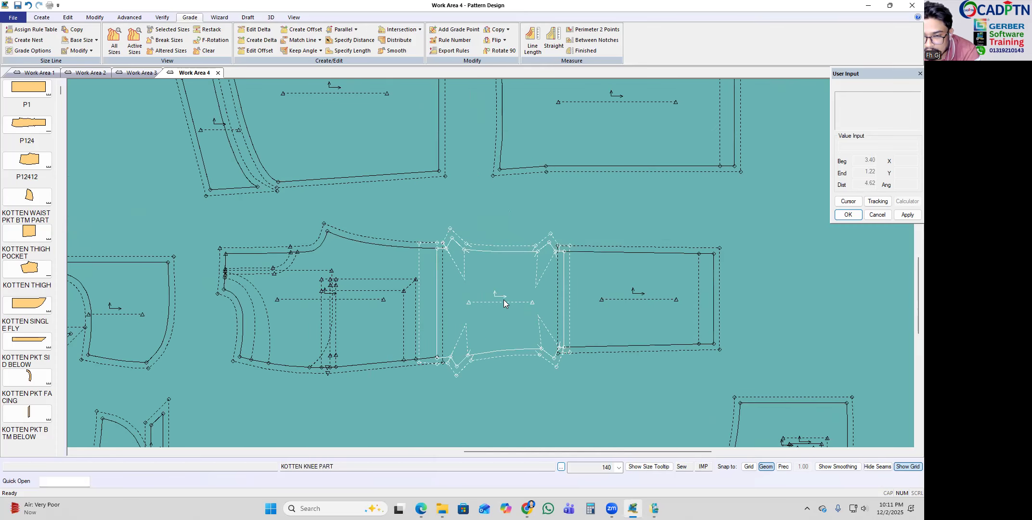
{"action": "scroll", "coordinate": [487, 297], "scroll_direction": "down", "scroll_amount": 4}
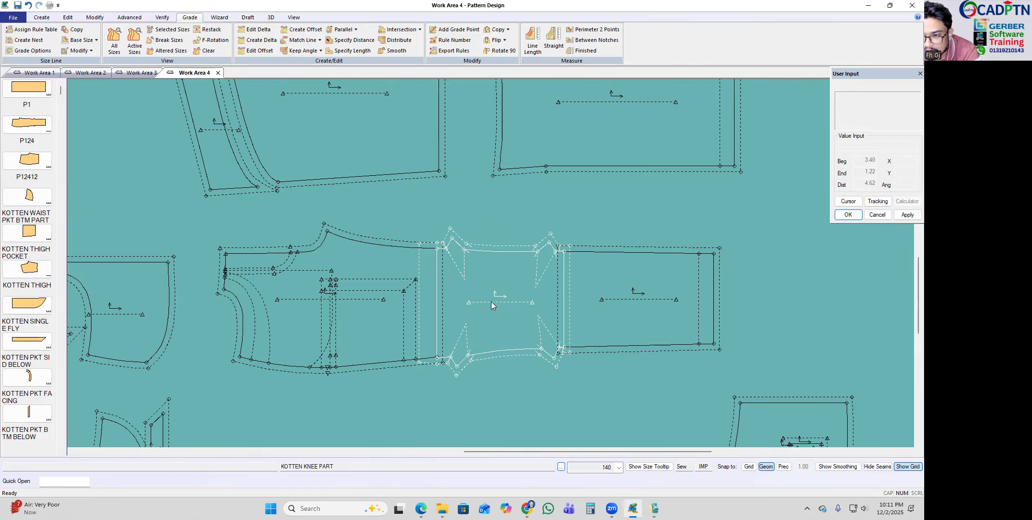
Step: Spread KOTTEN BK BTM PART, KOTTEN THIGH and KOTTEN BK PART away from the narrow waist piece
{"action": "scroll", "coordinate": [535, 260], "scroll_direction": "up", "scroll_amount": 1}
{"action": "left_click_drag", "start_coordinate": [535, 260], "coordinate": [595, 254]}
{"action": "scroll", "coordinate": [516, 270], "scroll_direction": "up", "scroll_amount": 1}
{"action": "left_click_drag", "start_coordinate": [411, 171], "coordinate": [454, 129]}
{"action": "scroll", "coordinate": [515, 269], "scroll_direction": "up", "scroll_amount": 2}
{"action": "left_click_drag", "start_coordinate": [380, 245], "coordinate": [437, 250]}
{"action": "scroll", "coordinate": [492, 178], "scroll_direction": "down", "scroll_amount": 5}
{"action": "scroll", "coordinate": [414, 178], "scroll_direction": "down", "scroll_amount": 3}
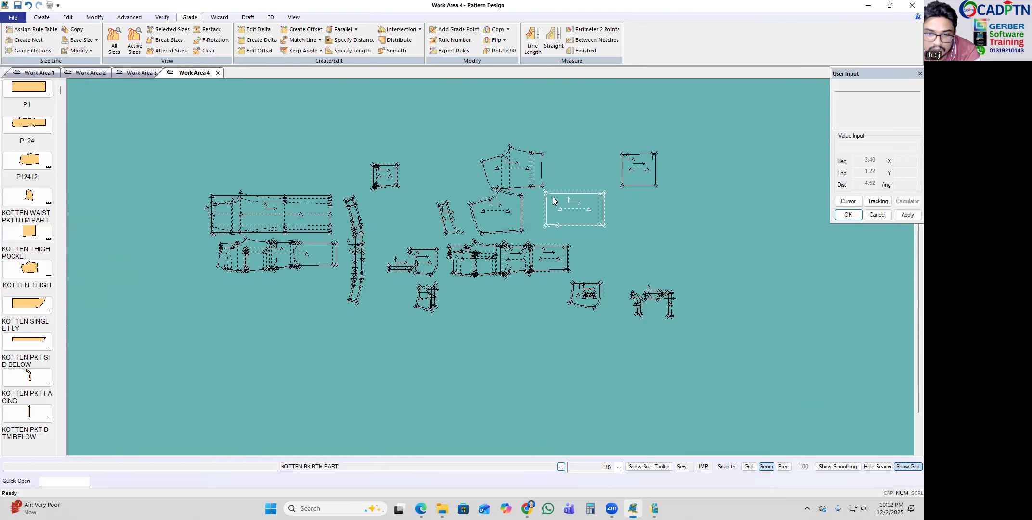
Step: Place KOTTEN BK BTM PART and the narrow waist piece close against the lower and waist edges of KOTTEN BK PART
{"action": "scroll", "coordinate": [587, 235], "scroll_direction": "up", "scroll_amount": 2}
{"action": "scroll", "coordinate": [579, 236], "scroll_direction": "up", "scroll_amount": 2}
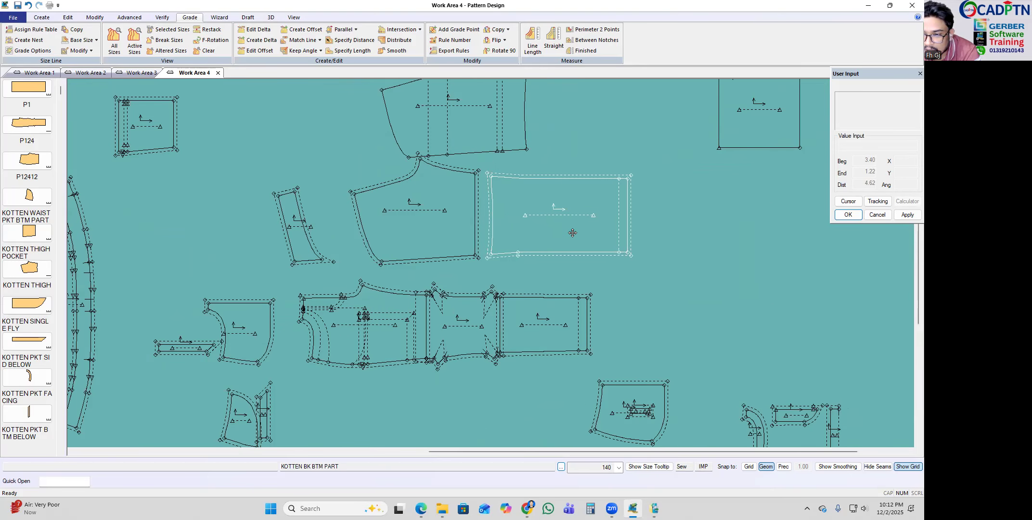
{"action": "left_click_drag", "start_coordinate": [571, 231], "coordinate": [567, 234]}
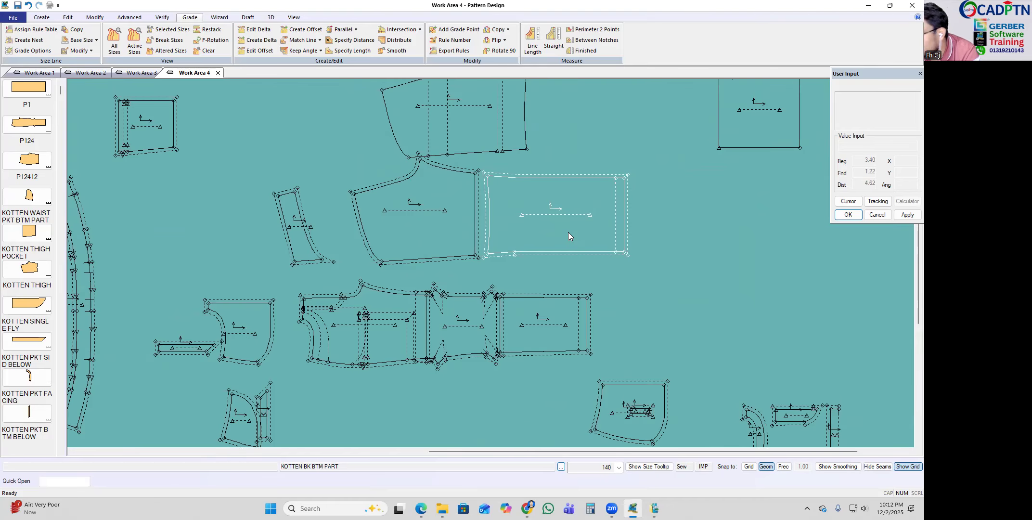
{"action": "scroll", "coordinate": [529, 209], "scroll_direction": "up", "scroll_amount": 1}
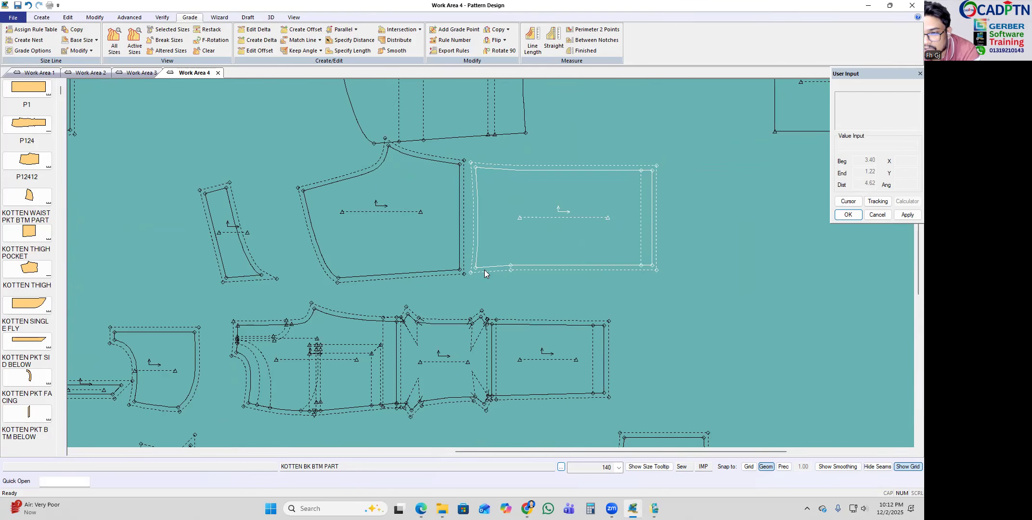
{"action": "scroll", "coordinate": [493, 183], "scroll_direction": "up", "scroll_amount": 1}
{"action": "left_click_drag", "start_coordinate": [151, 286], "coordinate": [219, 296]}
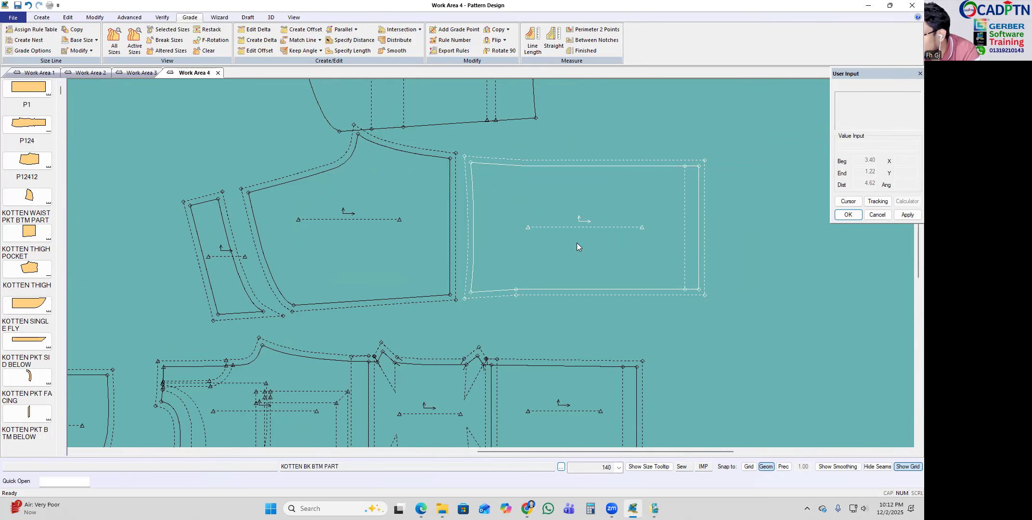
Step: Move HAND POCKET to just below KOTTEN THIGH POCKET, above KOTTEN FRT MESH PKT
{"action": "scroll", "coordinate": [607, 229], "scroll_direction": "down", "scroll_amount": 4}
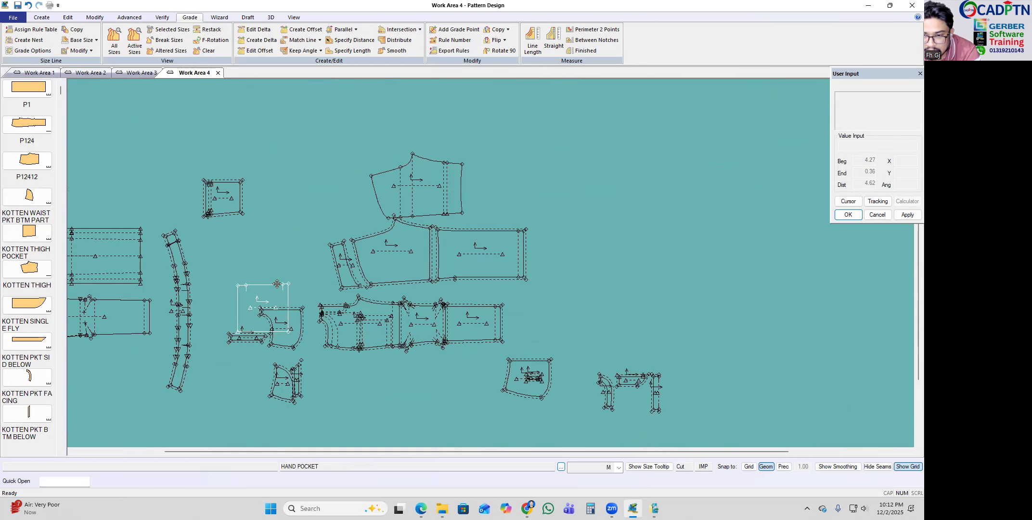
{"action": "scroll", "coordinate": [277, 284], "scroll_direction": "up", "scroll_amount": 1}
{"action": "left_click_drag", "start_coordinate": [277, 284], "coordinate": [298, 239]}
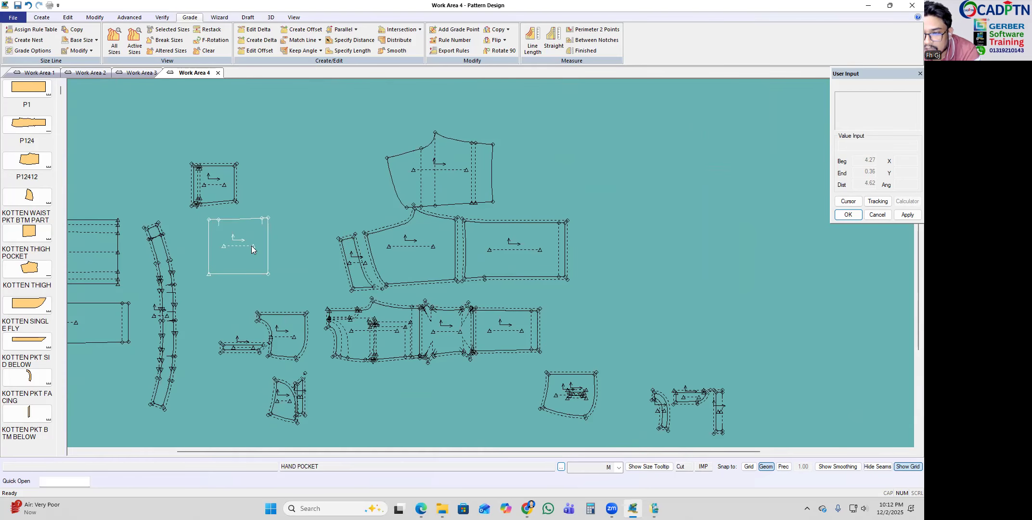
Step: Open a gap between KOTTEN BK PART and KOTTEN BK BTM PART, and move KOTTEN THIGH's lower end above it
{"action": "scroll", "coordinate": [454, 179], "scroll_direction": "up", "scroll_amount": 4}
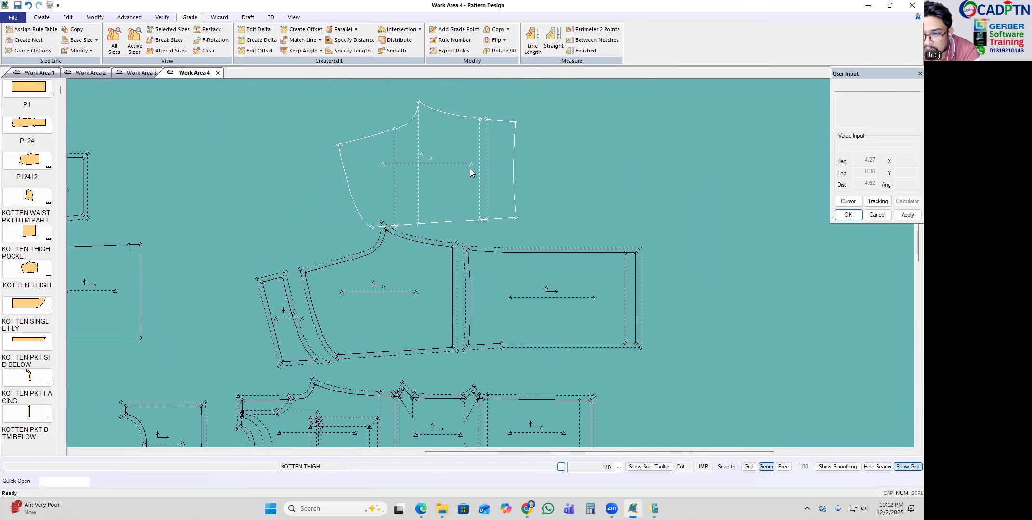
{"action": "left_click_drag", "start_coordinate": [410, 104], "coordinate": [378, 80]}
{"action": "left_click_drag", "start_coordinate": [581, 282], "coordinate": [588, 280]}
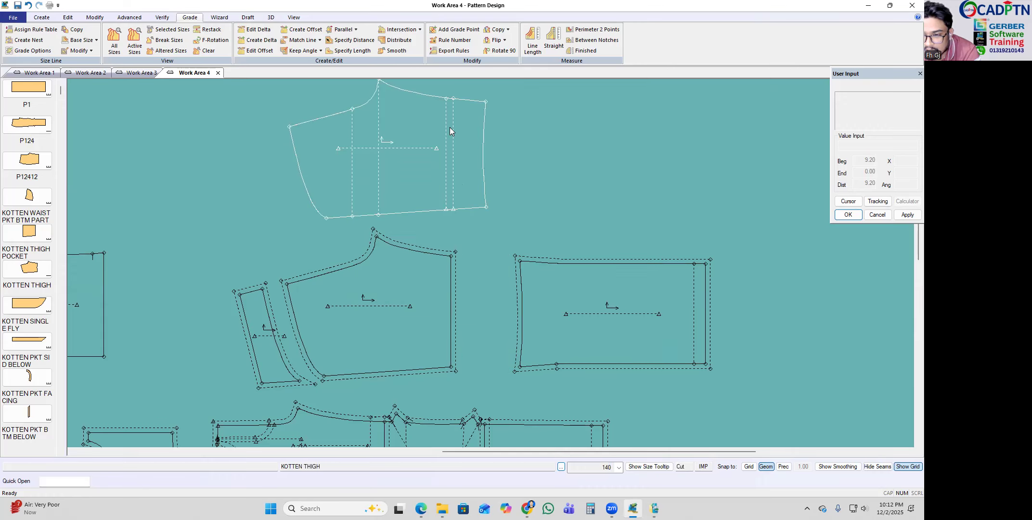
{"action": "left_click_drag", "start_coordinate": [395, 84], "coordinate": [402, 111]}
Step: Trace the lower band of KOTTEN THIGH, from its last vertical internal line to the lower edge, as a separate piece beside it
{"action": "scroll", "coordinate": [376, 335], "scroll_direction": "up", "scroll_amount": 3}
{"action": "scroll", "coordinate": [380, 203], "scroll_direction": "down", "scroll_amount": 3}
{"action": "scroll", "coordinate": [412, 138], "scroll_direction": "up", "scroll_amount": 2}
{"action": "scroll", "coordinate": [380, 192], "scroll_direction": "down", "scroll_amount": 2}
{"action": "scroll", "coordinate": [373, 327], "scroll_direction": "up", "scroll_amount": 3}
{"action": "scroll", "coordinate": [383, 359], "scroll_direction": "down", "scroll_amount": 4}
{"action": "left_click", "coordinate": [402, 113]}
{"action": "left_click", "coordinate": [507, 132]}
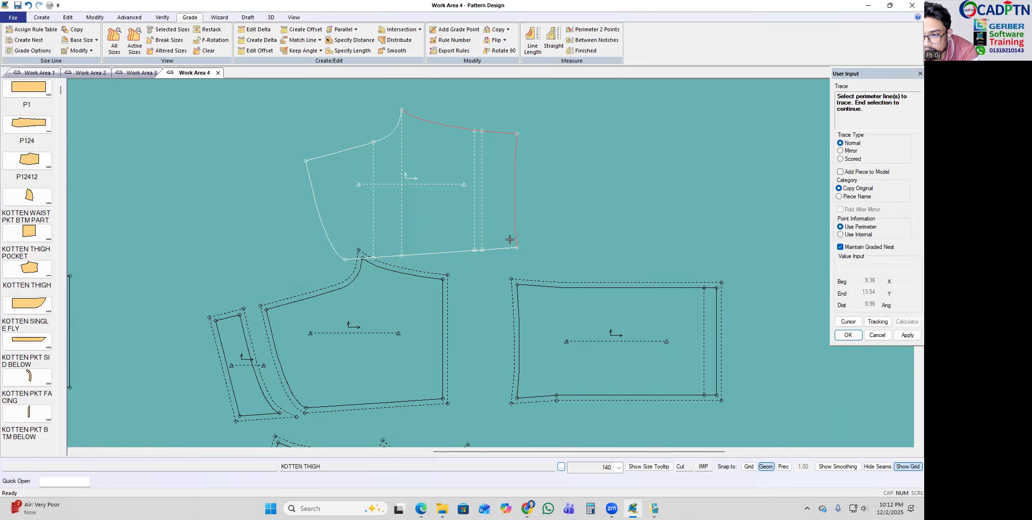
{"action": "right_click", "coordinate": [584, 160]}
{"action": "left_click", "coordinate": [584, 161]}
{"action": "right_click", "coordinate": [584, 161]}
{"action": "left_click", "coordinate": [585, 161]}
{"action": "left_click", "coordinate": [609, 187]}
{"action": "right_click", "coordinate": [681, 149]}
{"action": "left_click", "coordinate": [680, 149]}
{"action": "right_click", "coordinate": [681, 150]}
{"action": "left_click", "coordinate": [669, 149]}
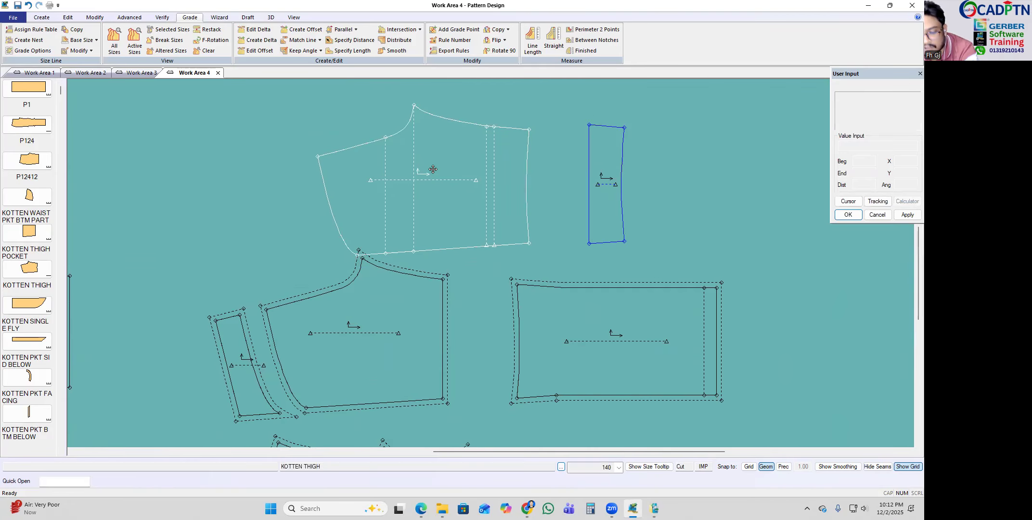
Step: Put KOTTEN THIGH away and place the traced band between KOTTEN BK PART and KOTTEN BK BTM PART
{"action": "scroll", "coordinate": [499, 400], "scroll_direction": "up", "scroll_amount": 2}
{"action": "left_click_drag", "start_coordinate": [404, 398], "coordinate": [457, 398]}
{"action": "scroll", "coordinate": [520, 338], "scroll_direction": "down", "scroll_amount": 4}
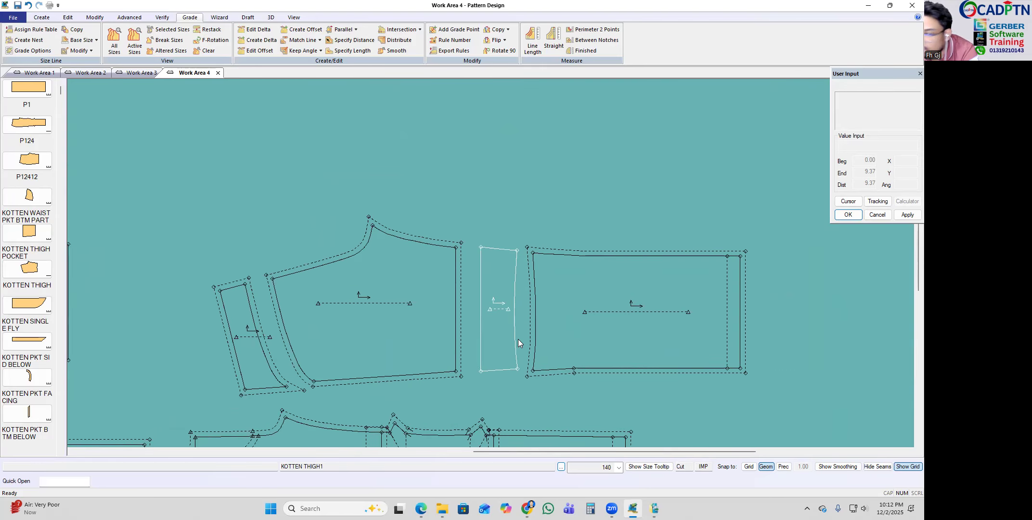
{"action": "scroll", "coordinate": [517, 335], "scroll_direction": "down", "scroll_amount": 4}
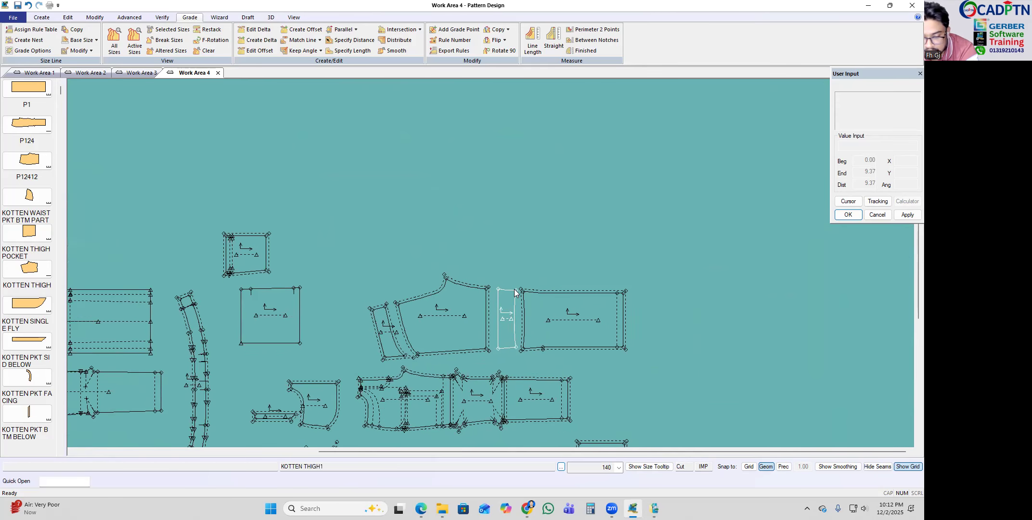
Step: Undo the placement of the traced band and the removal of KOTTEN THIGH
{"action": "key", "text": "ctrl+z"}
{"action": "key", "text": "ctrl+z"}
{"action": "scroll", "coordinate": [495, 238], "scroll_direction": "up", "scroll_amount": 1}
{"action": "scroll", "coordinate": [496, 238], "scroll_direction": "up", "scroll_amount": 4}
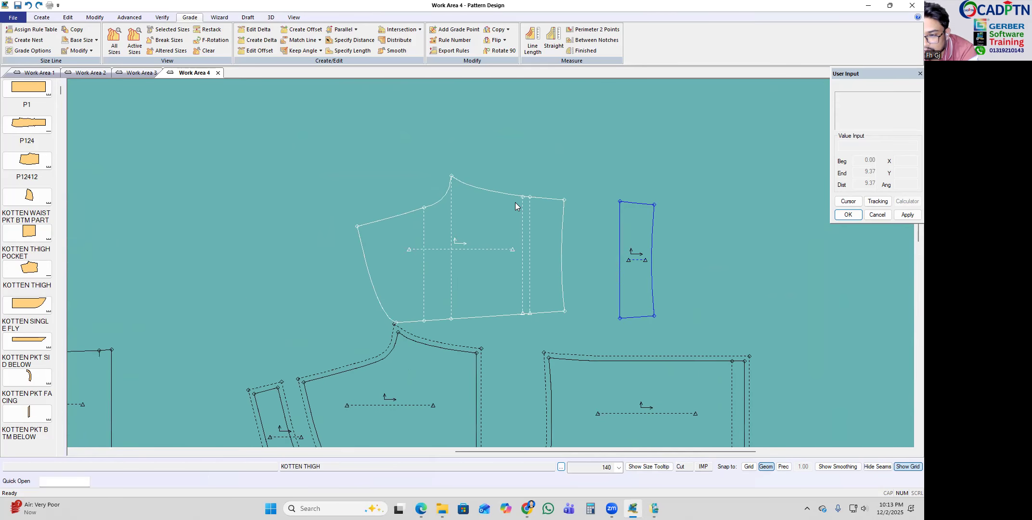
{"action": "scroll", "coordinate": [530, 224], "scroll_direction": "up", "scroll_amount": 1}
{"action": "scroll", "coordinate": [530, 224], "scroll_direction": "up", "scroll_amount": 1}
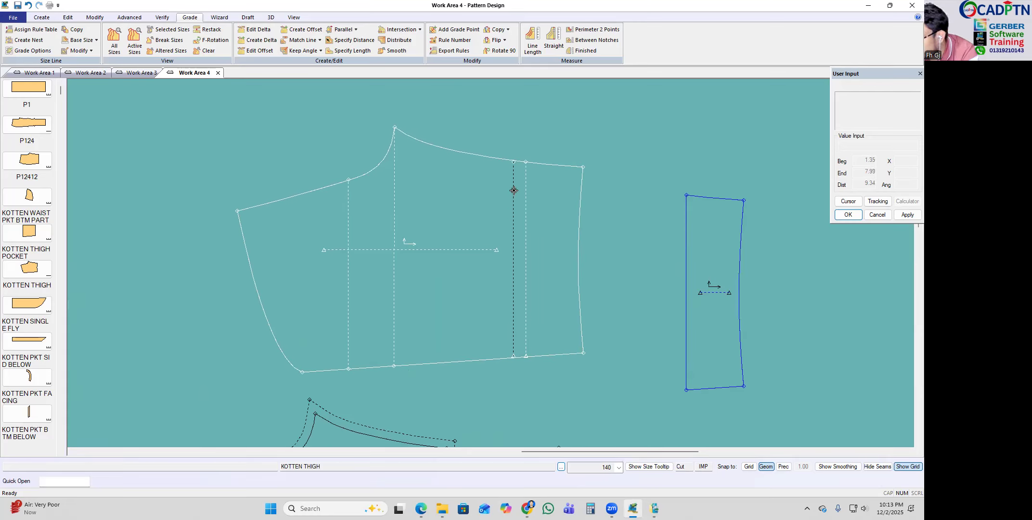
Step: Trace KOTTEN THIGH's lower band from the first of its two close internal lines, keeping the second, and place it between KOTTEN BK PART and KOTTEN BK BTM PART
{"action": "left_click_drag", "start_coordinate": [513, 191], "coordinate": [512, 197]}
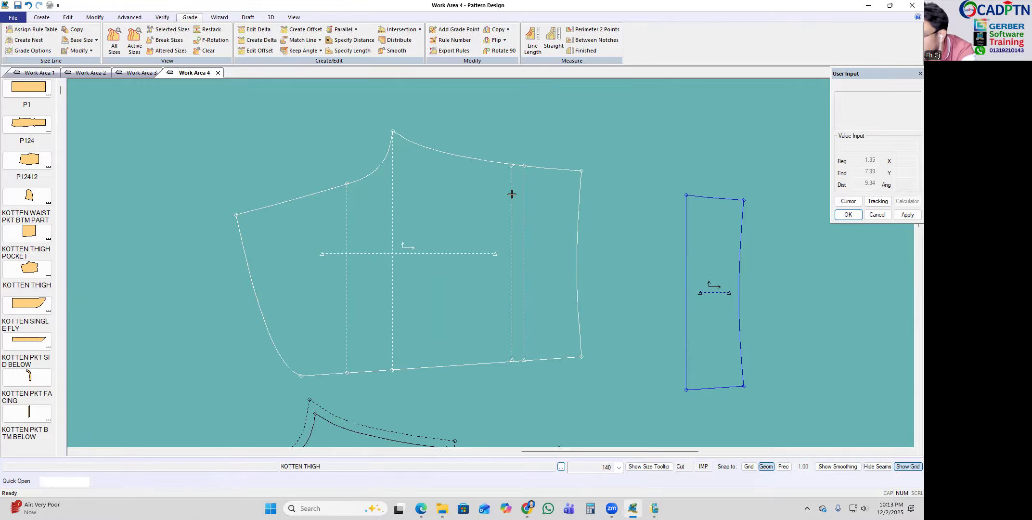
{"action": "key", "text": "t"}
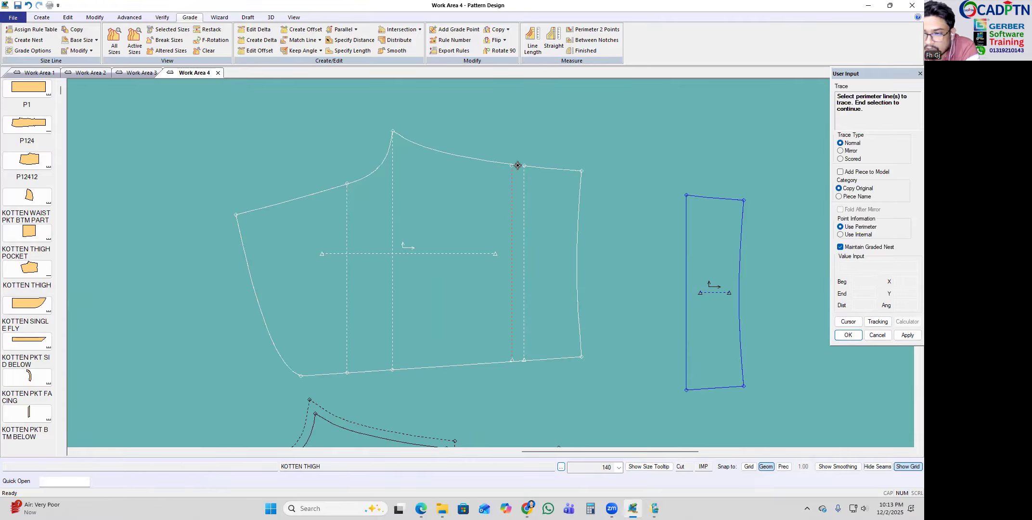
{"action": "left_click", "coordinate": [577, 226]}
{"action": "left_click", "coordinate": [544, 360]}
{"action": "right_click", "coordinate": [511, 196]}
{"action": "left_click", "coordinate": [499, 195]}
{"action": "right_click", "coordinate": [616, 162]}
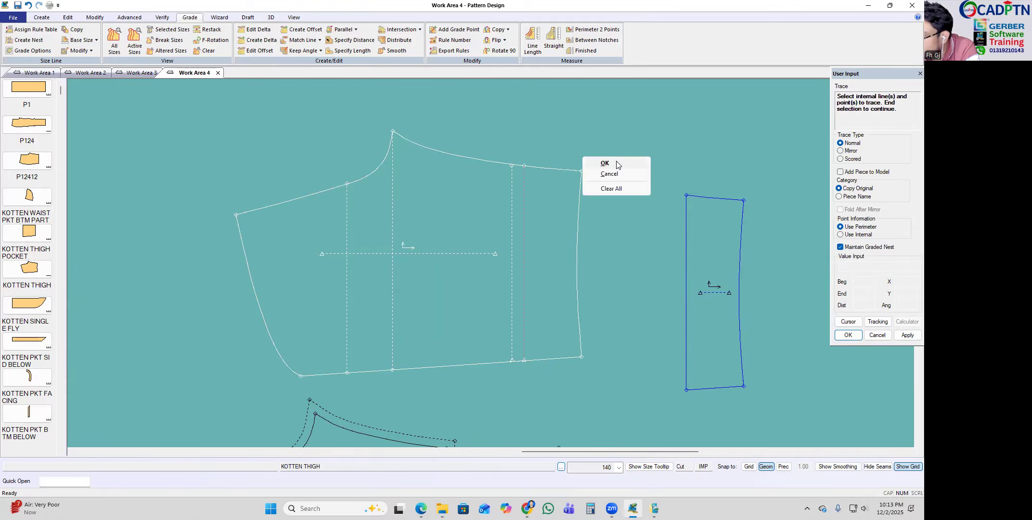
{"action": "left_click", "coordinate": [619, 164]}
{"action": "scroll", "coordinate": [391, 145], "scroll_direction": "down", "scroll_amount": 5}
{"action": "scroll", "coordinate": [453, 250], "scroll_direction": "up", "scroll_amount": 3}
{"action": "scroll", "coordinate": [458, 240], "scroll_direction": "up", "scroll_amount": 1}
{"action": "left_click", "coordinate": [458, 241]}
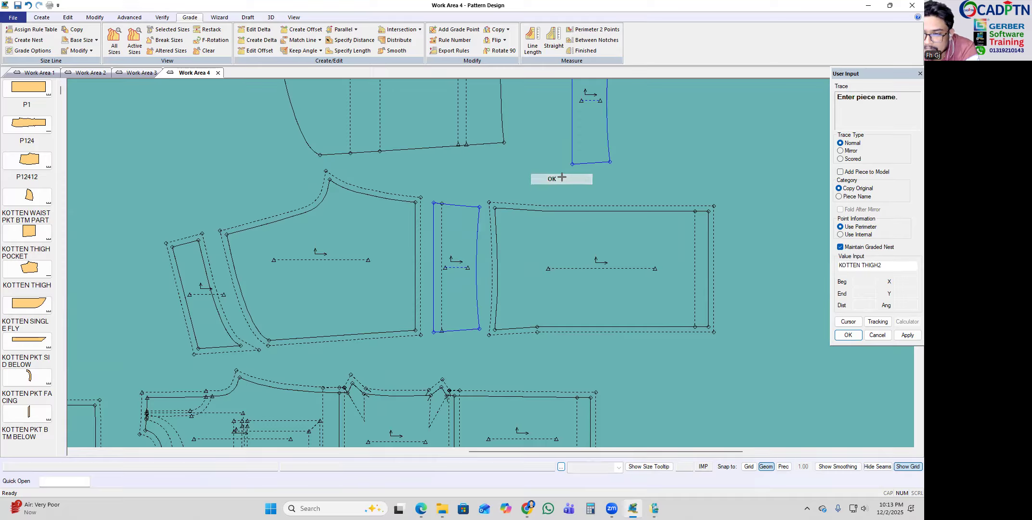
Step: Delete the earlier traced band beside KOTTEN THIGH from the work area
{"action": "key", "text": "Delete"}
{"action": "left_click", "coordinate": [605, 143]}
{"action": "right_click", "coordinate": [657, 132]}
{"action": "left_click", "coordinate": [657, 132]}
{"action": "right_click", "coordinate": [657, 132]}
{"action": "left_click", "coordinate": [656, 132]}
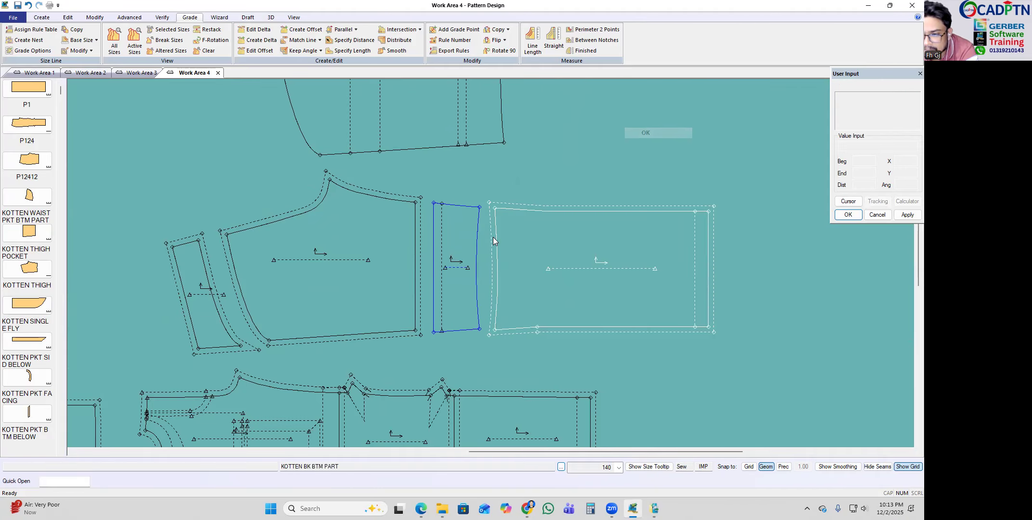
Step: Add an even seam allowance of 0.4 around all edges of the new traced band KOTTEN THIGH2
{"action": "scroll", "coordinate": [454, 292], "scroll_direction": "up", "scroll_amount": 2}
{"action": "scroll", "coordinate": [453, 292], "scroll_direction": "up", "scroll_amount": 1}
{"action": "key", "text": "s"}
{"action": "left_click", "coordinate": [462, 275]}
{"action": "right_click", "coordinate": [473, 218]}
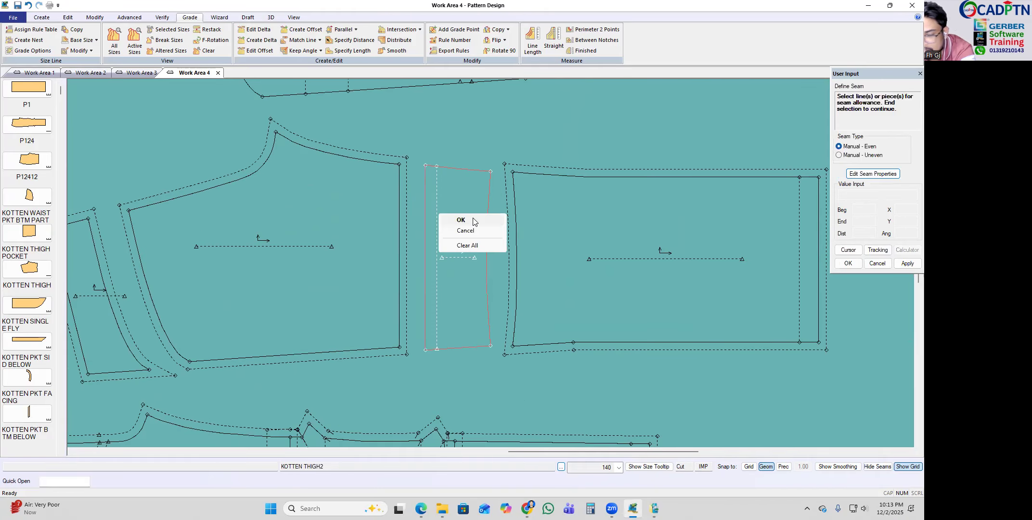
{"action": "left_click", "coordinate": [473, 218]}
{"action": "type", "text": ".4"}
{"action": "key", "text": "Return"}
{"action": "right_click", "coordinate": [436, 205]}
{"action": "left_click", "coordinate": [437, 207]}
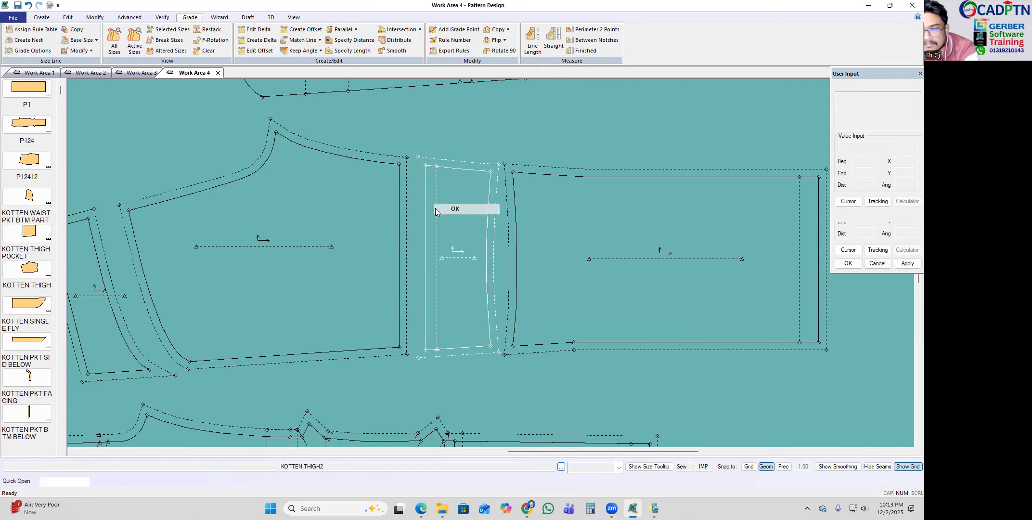
Step: Join KOTTEN THIGH2 to the lower edge of KOTTEN BK PART and KOTTEN BK BTM PART to the band's other edge, matching corner points
{"action": "scroll", "coordinate": [431, 180], "scroll_direction": "up", "scroll_amount": 2}
{"action": "left_click_drag", "start_coordinate": [437, 159], "coordinate": [397, 159]}
{"action": "left_click_drag", "start_coordinate": [629, 235], "coordinate": [584, 232]}
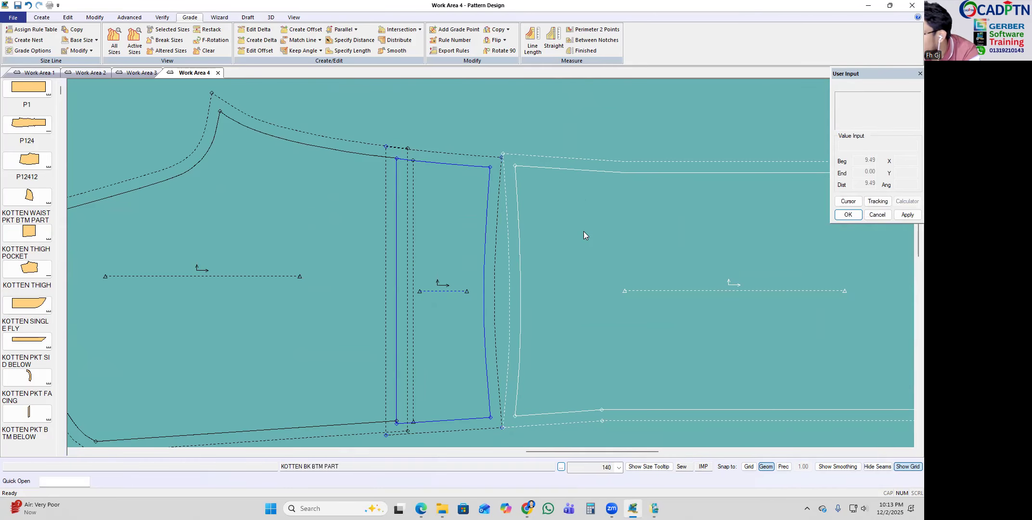
{"action": "scroll", "coordinate": [521, 272], "scroll_direction": "down", "scroll_amount": 2}
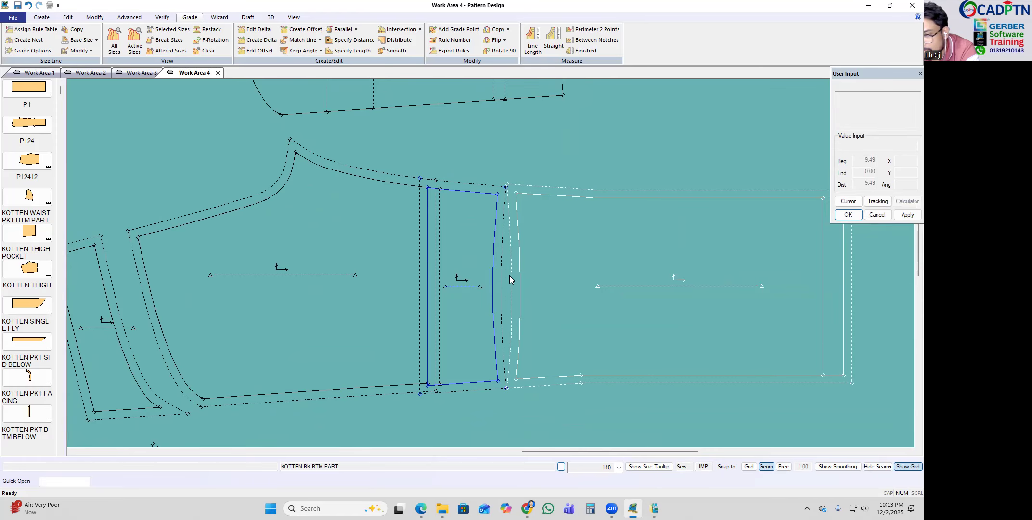
{"action": "scroll", "coordinate": [510, 278], "scroll_direction": "down", "scroll_amount": 1}
{"action": "scroll", "coordinate": [526, 282], "scroll_direction": "up", "scroll_amount": 1}
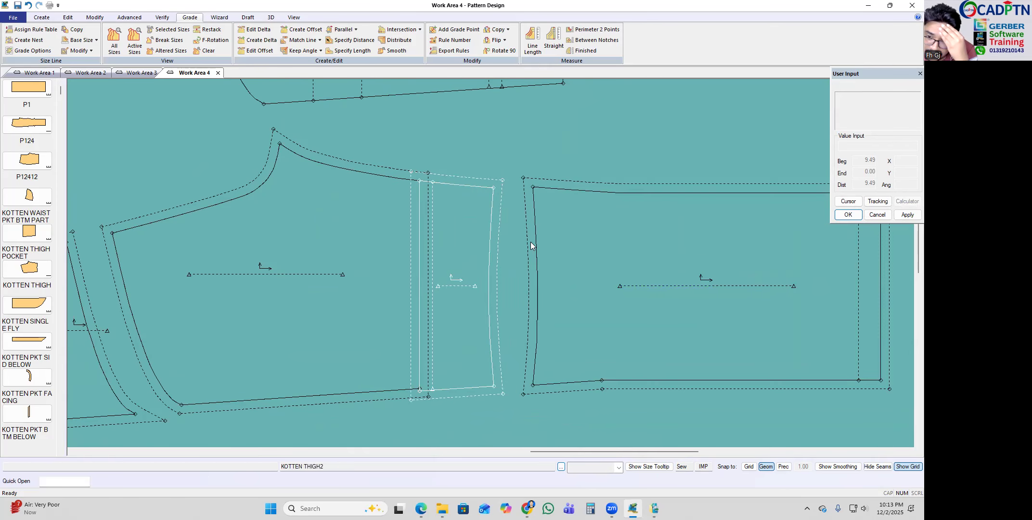
{"action": "left_click", "coordinate": [499, 187]}
{"action": "scroll", "coordinate": [501, 254], "scroll_direction": "down", "scroll_amount": 2}
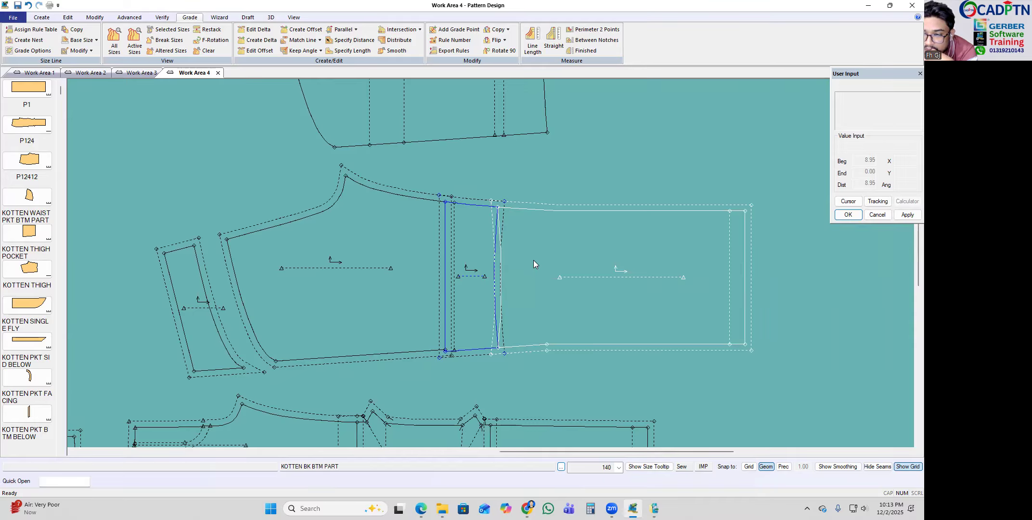
{"action": "scroll", "coordinate": [505, 252], "scroll_direction": "up", "scroll_amount": 1}
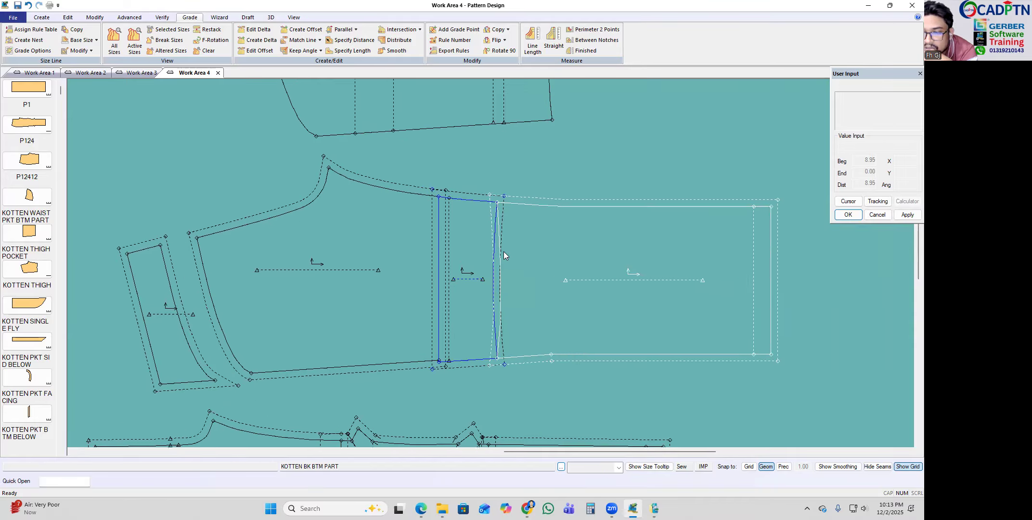
Step: Hide the seam allowances and check the joined back leg against the other pieces
{"action": "left_click", "coordinate": [877, 467]}
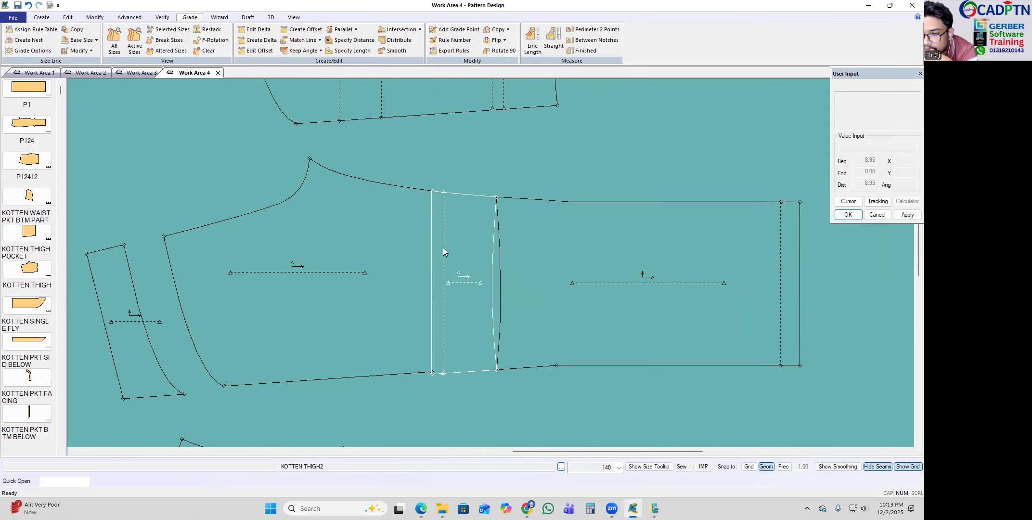
{"action": "scroll", "coordinate": [619, 245], "scroll_direction": "down", "scroll_amount": 1}
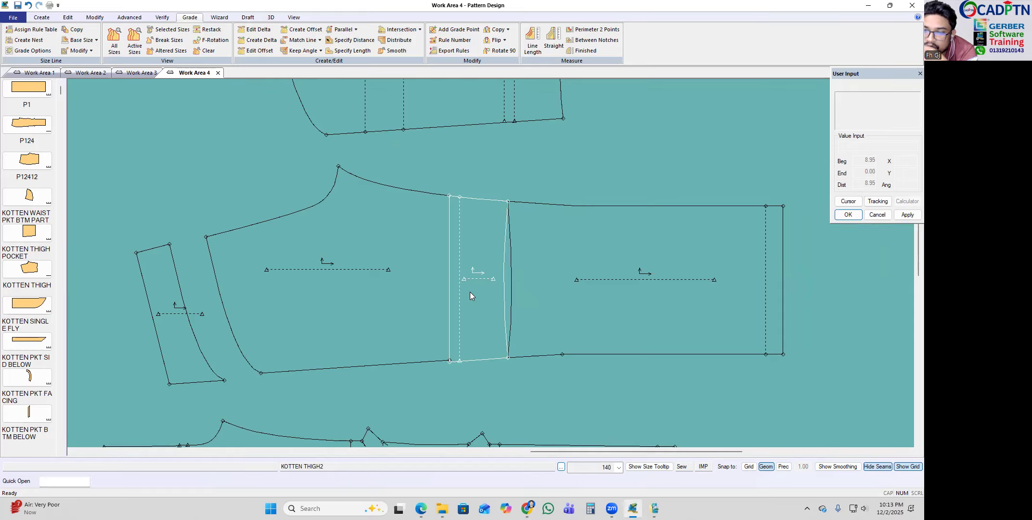
{"action": "scroll", "coordinate": [471, 292], "scroll_direction": "down", "scroll_amount": 5}
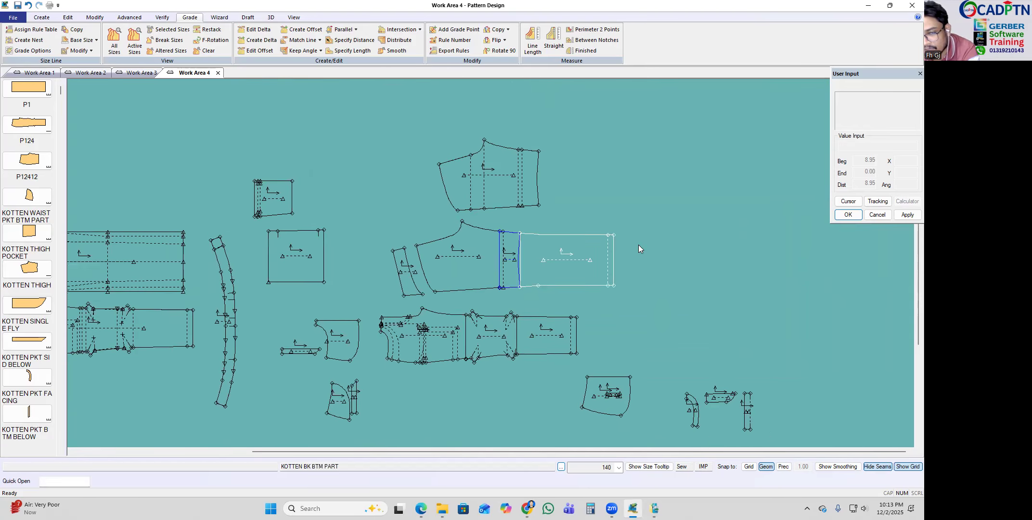
{"action": "scroll", "coordinate": [465, 200], "scroll_direction": "up", "scroll_amount": 3}
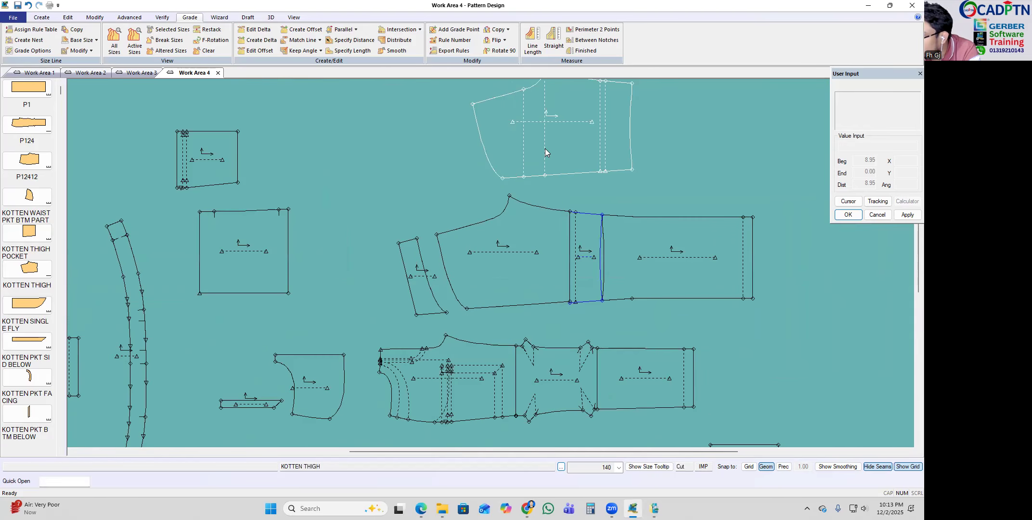
{"action": "scroll", "coordinate": [545, 153], "scroll_direction": "down", "scroll_amount": 3}
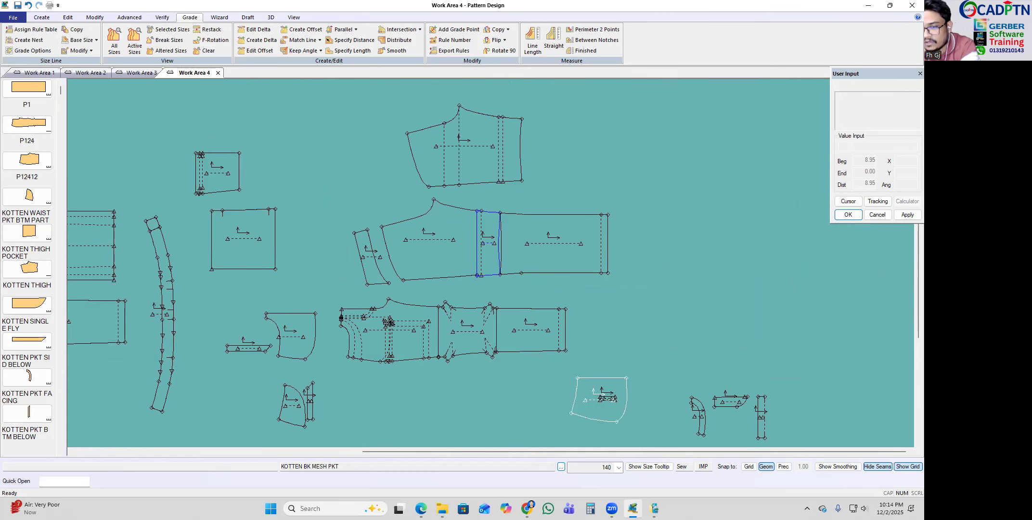
{"action": "scroll", "coordinate": [522, 232], "scroll_direction": "up", "scroll_amount": 2}
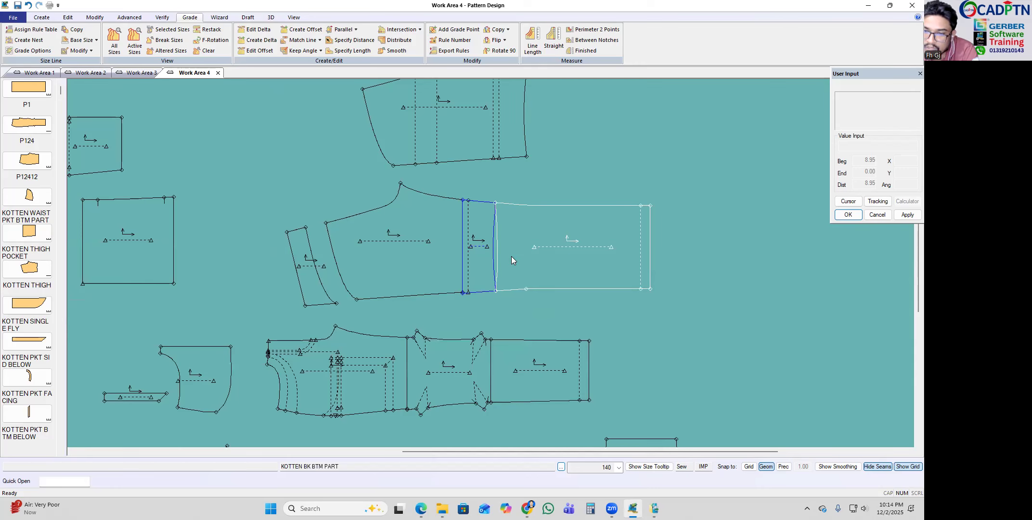
Step: Join KOTTEN BTM HEM to the upper curved edge of KOTTEN BK PART at their corner points
{"action": "scroll", "coordinate": [329, 253], "scroll_direction": "up", "scroll_amount": 2}
{"action": "left_click_drag", "start_coordinate": [366, 225], "coordinate": [388, 220]}
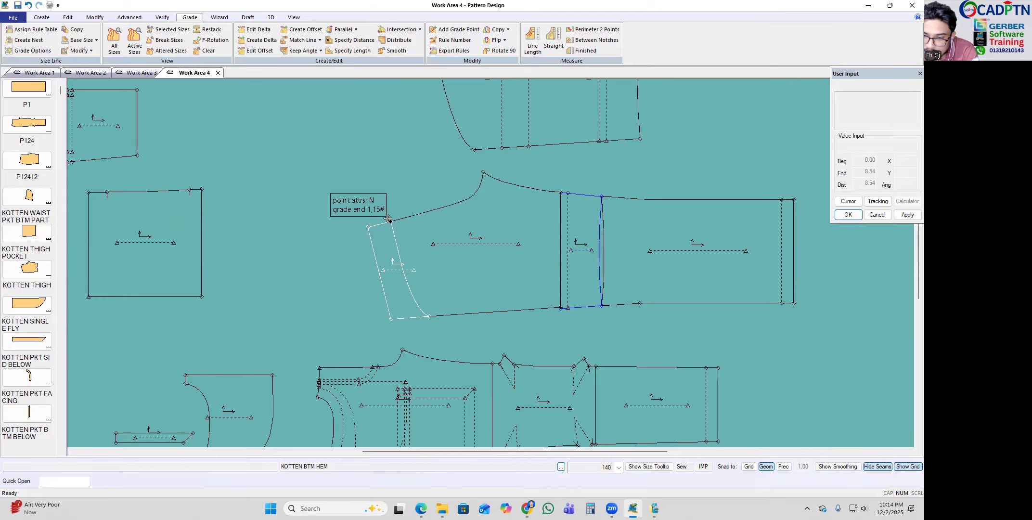
{"action": "scroll", "coordinate": [385, 222], "scroll_direction": "down", "scroll_amount": 1}
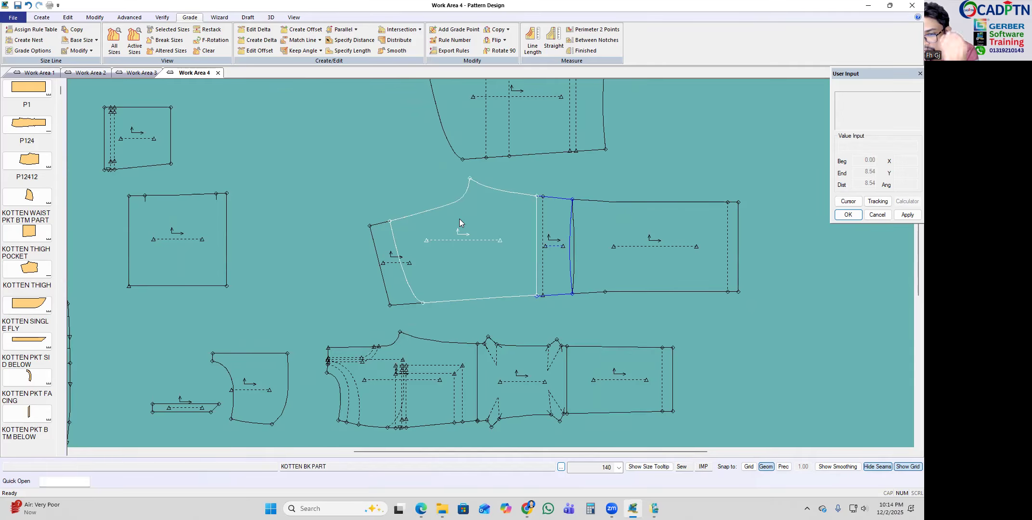
Step: Move the two full-length trouser pieces upward and place waistband KOTTEN P-W-BAN-FUS between the pocket pieces and the joined back leg
{"action": "scroll", "coordinate": [460, 218], "scroll_direction": "down", "scroll_amount": 2}
{"action": "scroll", "coordinate": [570, 267], "scroll_direction": "down", "scroll_amount": 1}
{"action": "scroll", "coordinate": [569, 266], "scroll_direction": "down", "scroll_amount": 1}
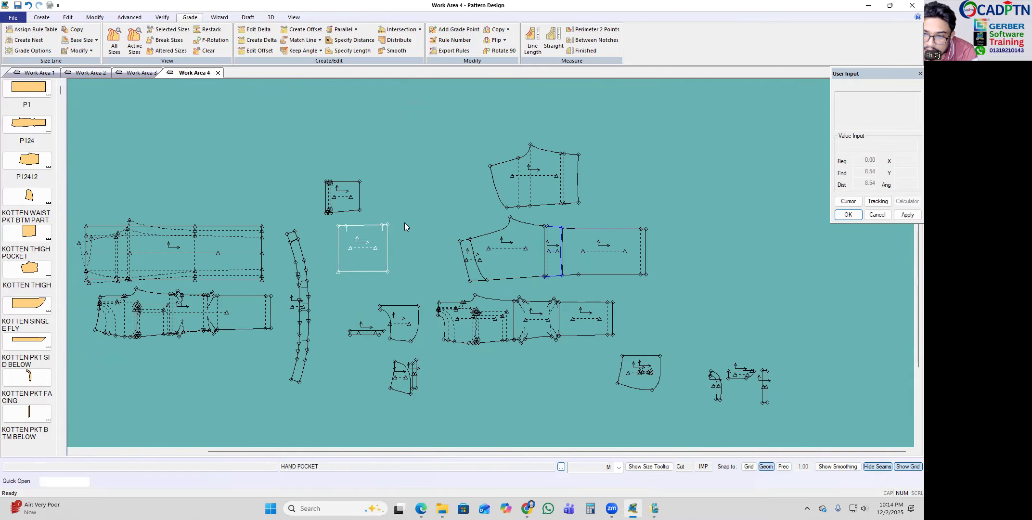
{"action": "left_click_drag", "start_coordinate": [201, 251], "coordinate": [208, 203]}
{"action": "left_click_drag", "start_coordinate": [198, 323], "coordinate": [201, 284]}
{"action": "left_click_drag", "start_coordinate": [297, 308], "coordinate": [434, 226]}
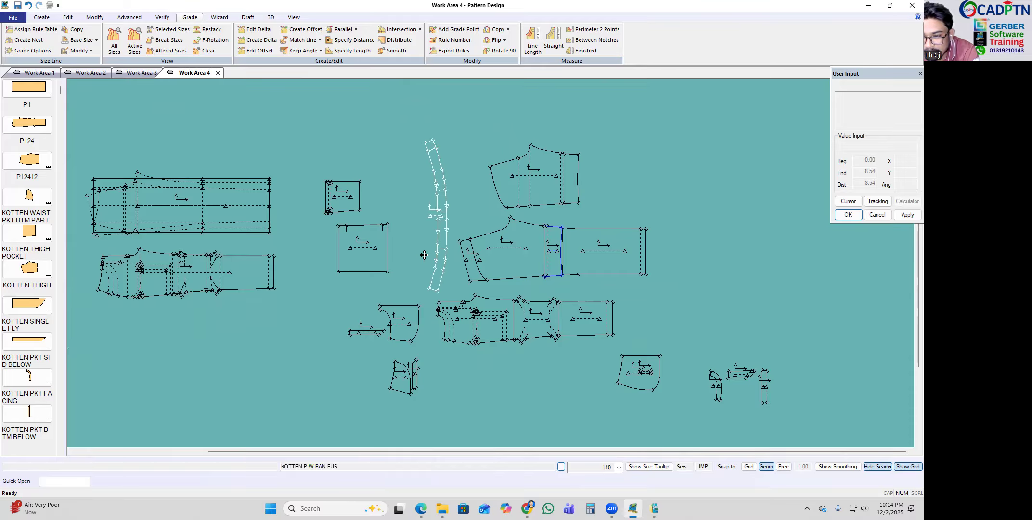
Step: Shift the joined front leg pieces together so they line up below the joined back leg
{"action": "scroll", "coordinate": [435, 226], "scroll_direction": "up", "scroll_amount": 1}
{"action": "scroll", "coordinate": [362, 378], "scroll_direction": "up", "scroll_amount": 1}
{"action": "scroll", "coordinate": [379, 264], "scroll_direction": "down", "scroll_amount": 1}
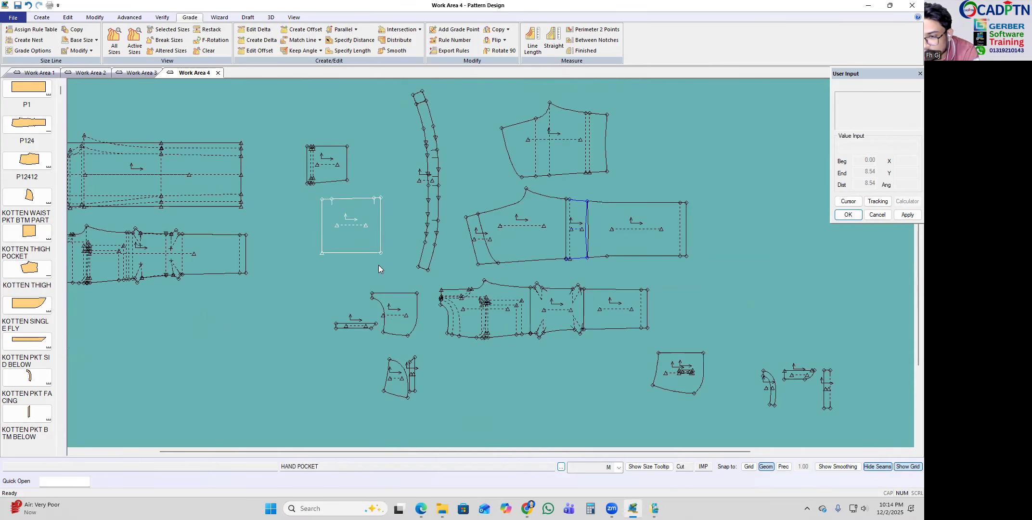
{"action": "scroll", "coordinate": [506, 314], "scroll_direction": "down", "scroll_amount": 1}
{"action": "scroll", "coordinate": [649, 341], "scroll_direction": "up", "scroll_amount": 1}
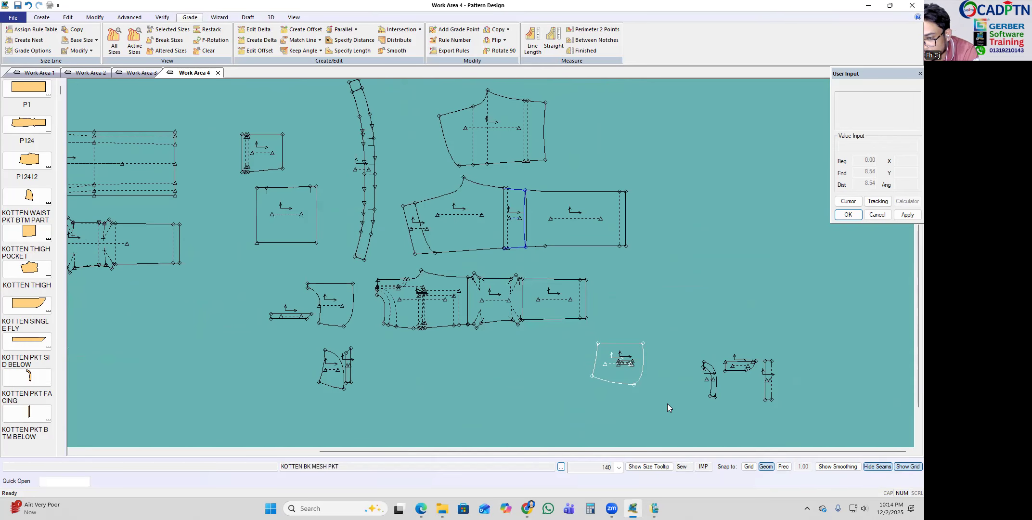
{"action": "scroll", "coordinate": [602, 289], "scroll_direction": "up", "scroll_amount": 1}
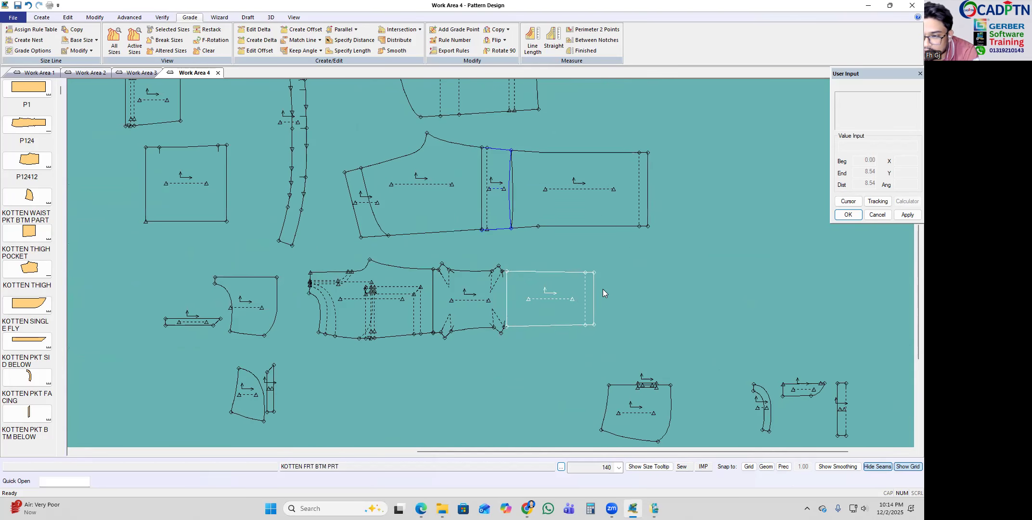
{"action": "left_click", "coordinate": [281, 378]}
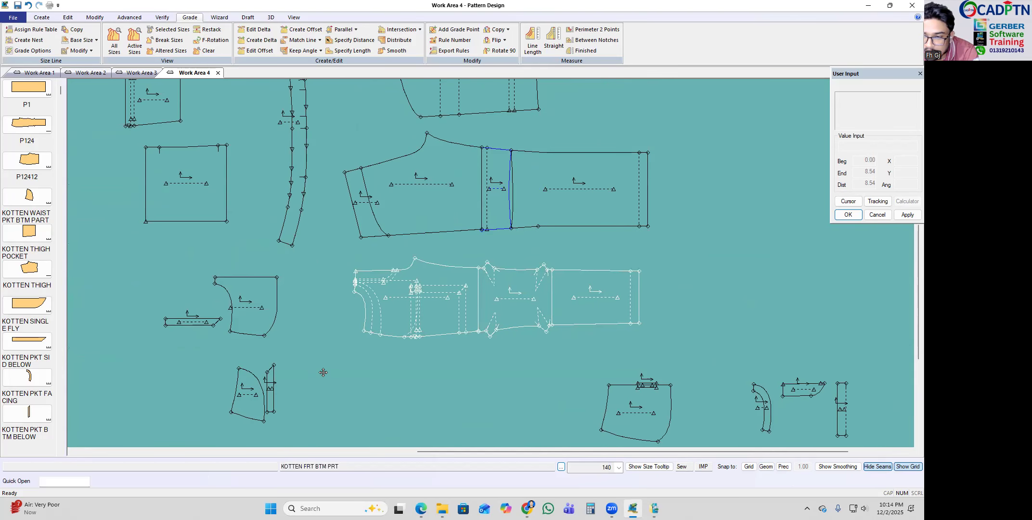
Step: Lay KOTTEN THIGH over KOTTEN BK PART with their crotch points matched to compare the shapes
{"action": "scroll", "coordinate": [334, 369], "scroll_direction": "down", "scroll_amount": 2}
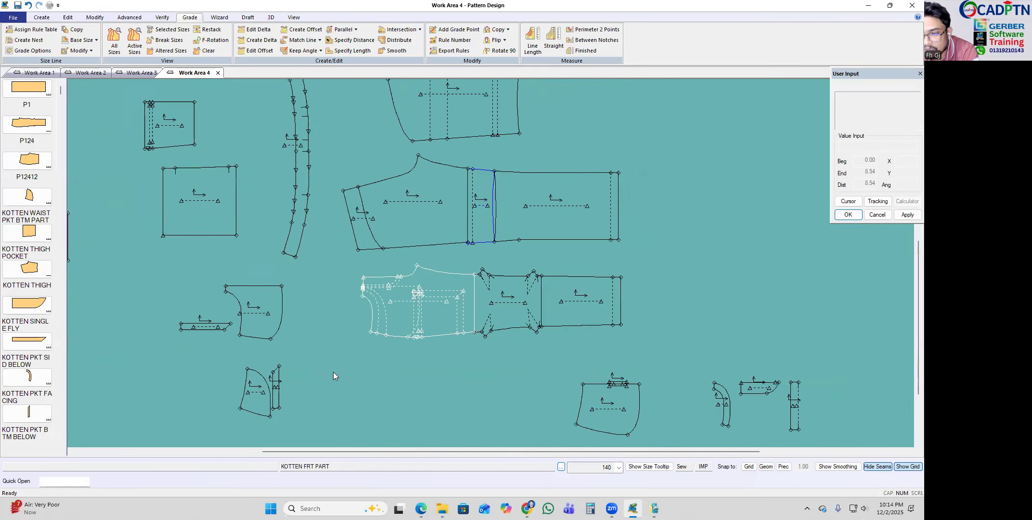
{"action": "scroll", "coordinate": [391, 187], "scroll_direction": "up", "scroll_amount": 2}
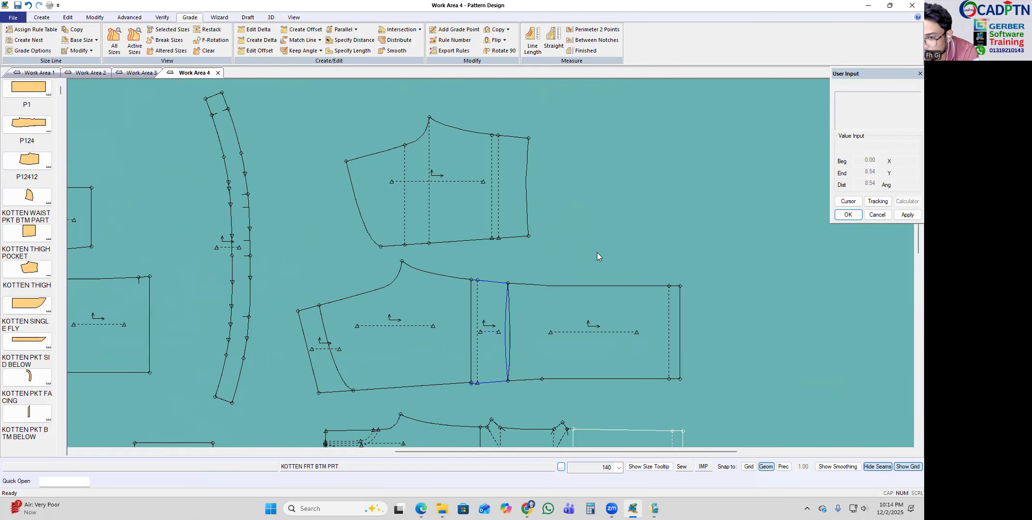
{"action": "scroll", "coordinate": [417, 266], "scroll_direction": "up", "scroll_amount": 1}
{"action": "left_click_drag", "start_coordinate": [429, 118], "coordinate": [398, 258]}
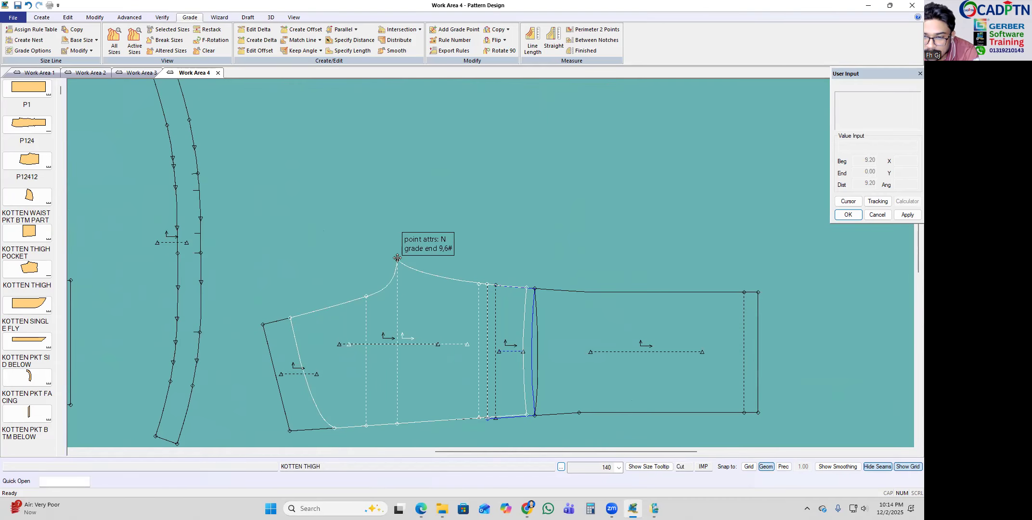
{"action": "scroll", "coordinate": [402, 131], "scroll_direction": "down", "scroll_amount": 5}
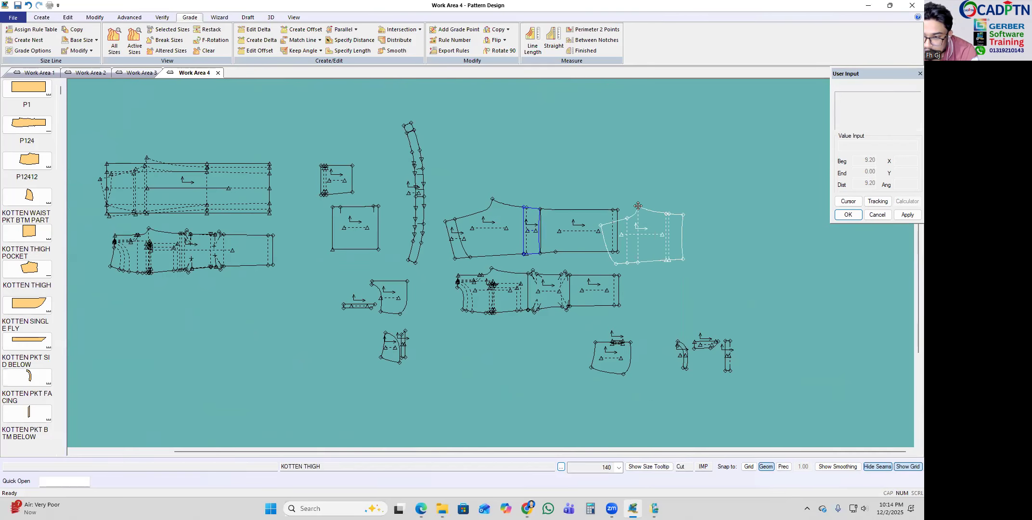
Step: Set KOTTEN THIGH aside and delete it from the work area
{"action": "left_click_drag", "start_coordinate": [403, 131], "coordinate": [343, 119]}
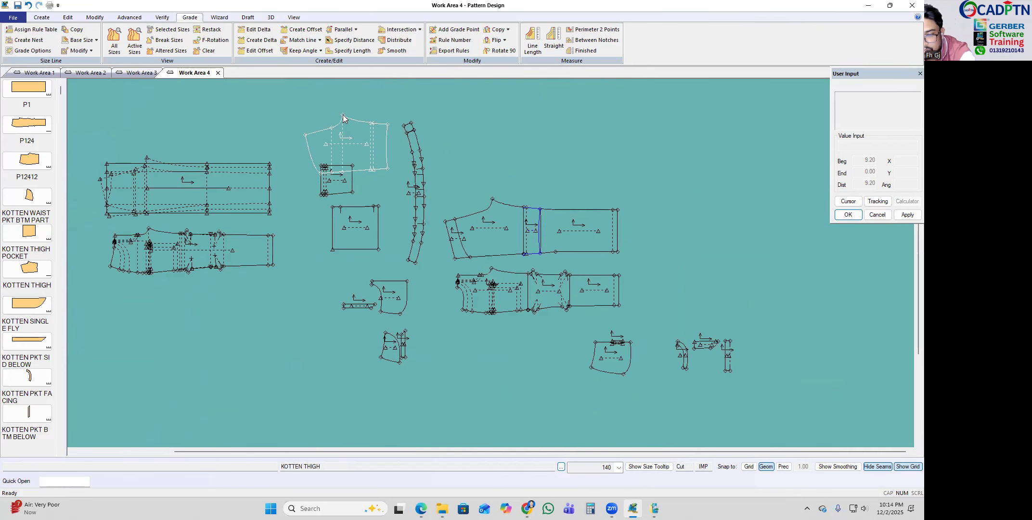
{"action": "key", "text": "Delete"}
{"action": "left_click", "coordinate": [353, 137]}
{"action": "right_click", "coordinate": [474, 121]}
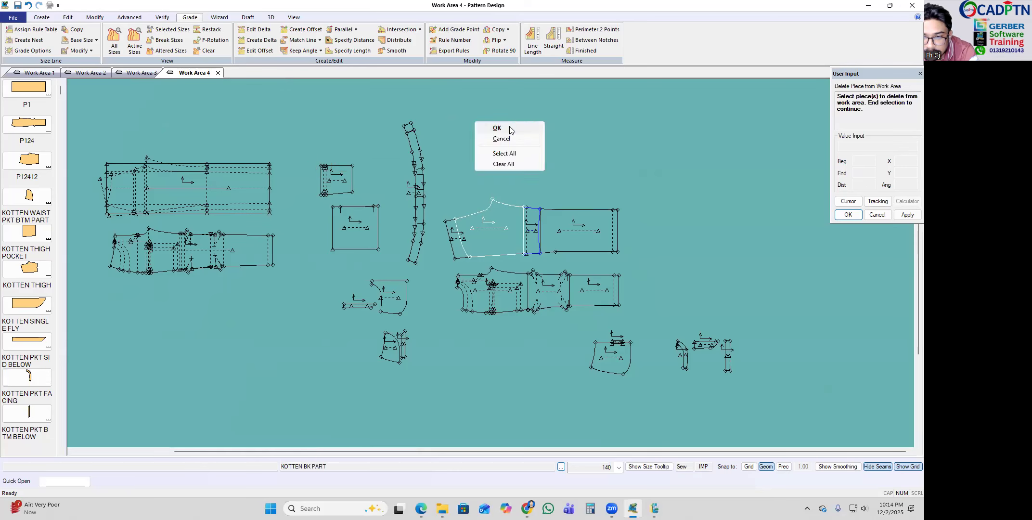
{"action": "left_click", "coordinate": [486, 129]}
Step: Place KOTTEN BK MESH PKT with the pocket pieces, shift HAND POCKET, and move the waistband to the far side of the joined legs
{"action": "scroll", "coordinate": [376, 228], "scroll_direction": "up", "scroll_amount": 3}
{"action": "left_click_drag", "start_coordinate": [381, 249], "coordinate": [412, 258]}
{"action": "scroll", "coordinate": [376, 207], "scroll_direction": "down", "scroll_amount": 1}
{"action": "left_click_drag", "start_coordinate": [436, 190], "coordinate": [736, 223]}
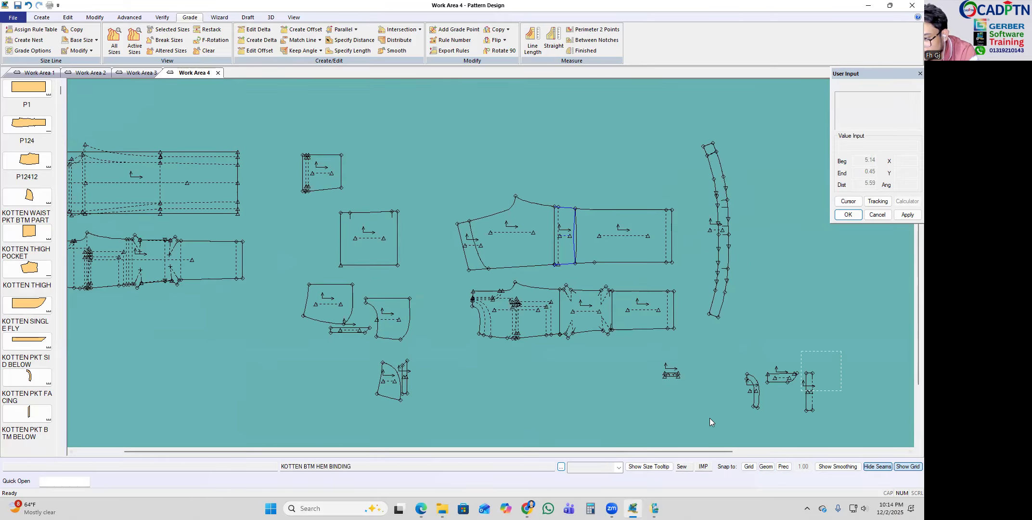
Step: Gather the small binding, fly and facing pieces above the pockets, and place KOTTEN THIGH POCKET partly over HAND POCKET
{"action": "scroll", "coordinate": [287, 303], "scroll_direction": "up", "scroll_amount": 2}
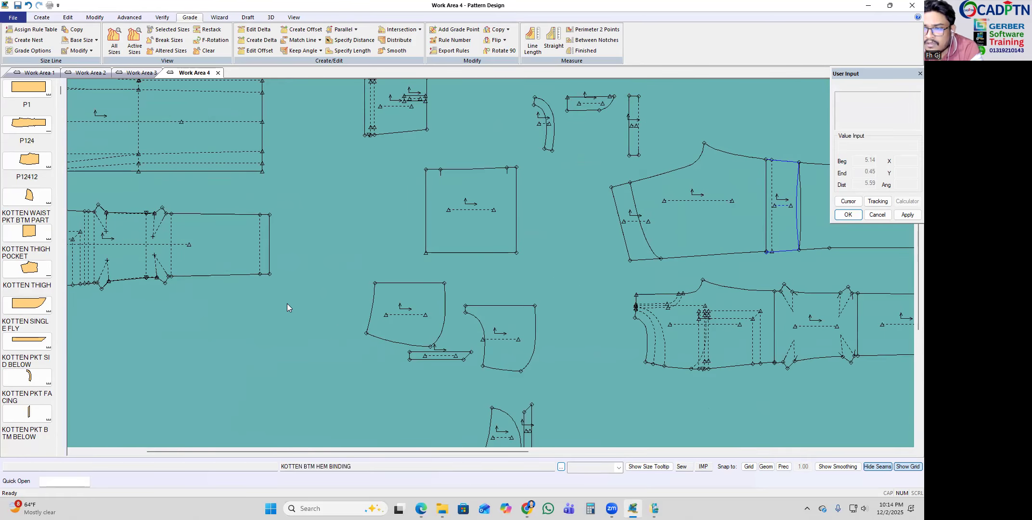
{"action": "scroll", "coordinate": [287, 307], "scroll_direction": "down", "scroll_amount": 1}
{"action": "left_click_drag", "start_coordinate": [360, 190], "coordinate": [301, 230]}
{"action": "scroll", "coordinate": [533, 299], "scroll_direction": "up", "scroll_amount": 4}
{"action": "scroll", "coordinate": [309, 227], "scroll_direction": "down", "scroll_amount": 3}
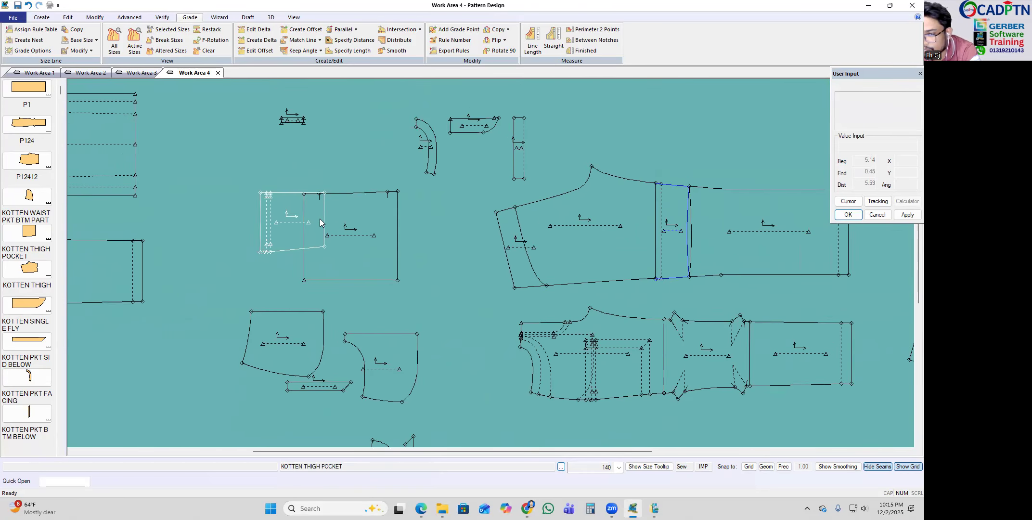
Step: Set HAND POCKET clear of KOTTEN THIGH POCKET and line up KOTTEN FRT MESH PKT beside KOTTEN BK MESH PKT
{"action": "left_click_drag", "start_coordinate": [382, 253], "coordinate": [430, 243]}
{"action": "scroll", "coordinate": [430, 244], "scroll_direction": "down", "scroll_amount": 1}
{"action": "scroll", "coordinate": [411, 318], "scroll_direction": "up", "scroll_amount": 1}
{"action": "left_click_drag", "start_coordinate": [411, 318], "coordinate": [435, 299]}
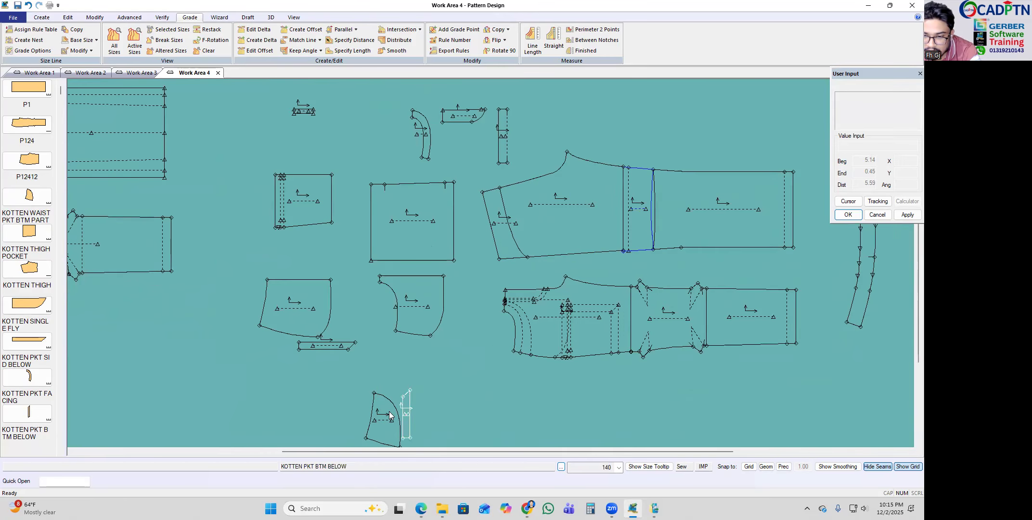
Step: Group KOTTEN WAIST PKT BTM PART, KOTTEN PKT SID BELOW and KOTTEN PKT BTM BELOW beside KOTTEN BK MESH PKT
{"action": "left_click_drag", "start_coordinate": [383, 419], "coordinate": [244, 317]}
{"action": "scroll", "coordinate": [245, 317], "scroll_direction": "up", "scroll_amount": 1}
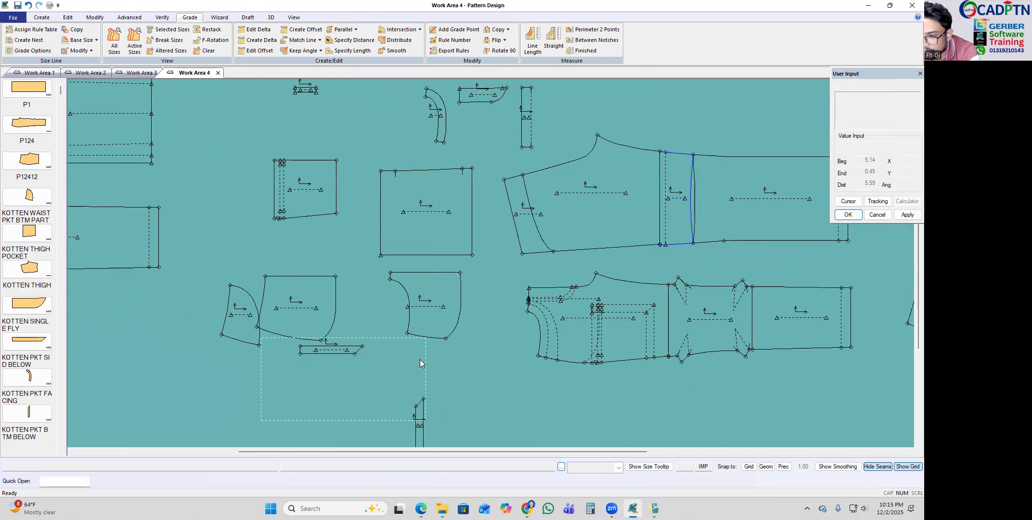
{"action": "left_click_drag", "start_coordinate": [245, 308], "coordinate": [232, 284]}
{"action": "left_click_drag", "start_coordinate": [296, 303], "coordinate": [321, 297]}
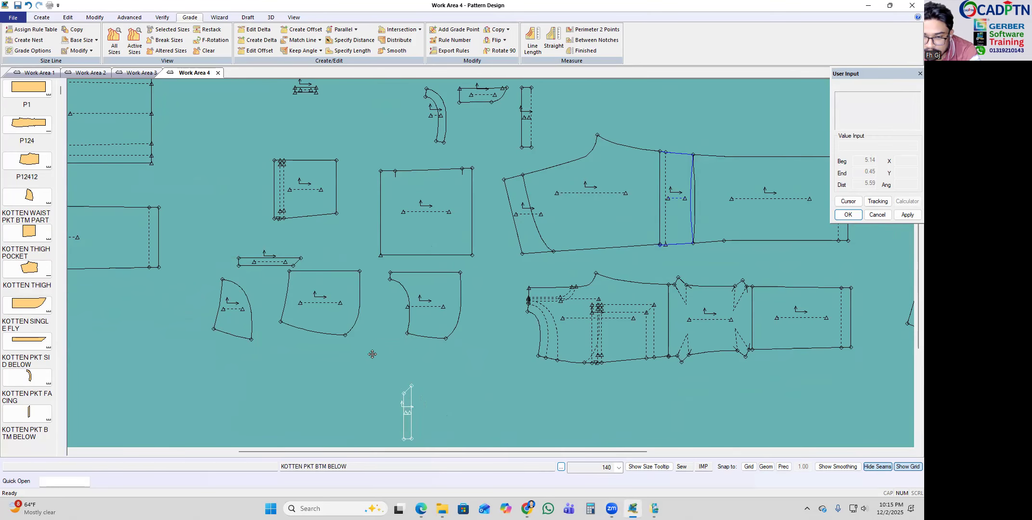
{"action": "scroll", "coordinate": [431, 312], "scroll_direction": "up", "scroll_amount": 2}
Step: Turn on geometry snapping and lay the front and back mesh pockets over each other with their side edge and bottom curve aligned
{"action": "left_click_drag", "start_coordinate": [317, 246], "coordinate": [479, 247]}
{"action": "left_click", "coordinate": [766, 467]}
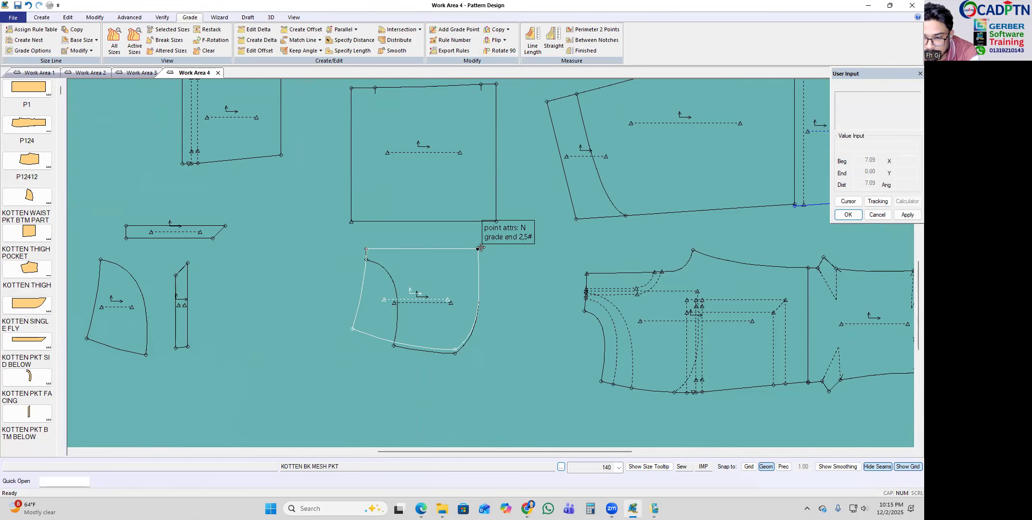
{"action": "scroll", "coordinate": [395, 343], "scroll_direction": "up", "scroll_amount": 2}
{"action": "left_click_drag", "start_coordinate": [349, 325], "coordinate": [264, 322]}
{"action": "left_click_drag", "start_coordinate": [398, 361], "coordinate": [479, 363]}
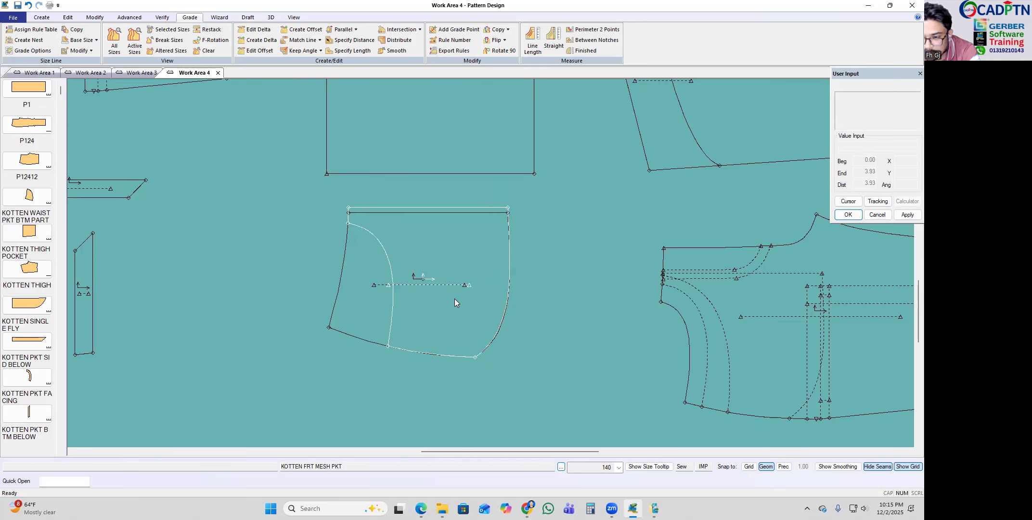
Step: Lay KOTTEN WAIST PKT BTM PART over the stacked mesh pockets, matched at the back mesh pocket's waist and side-seam corner
{"action": "scroll", "coordinate": [455, 303], "scroll_direction": "down", "scroll_amount": 3}
{"action": "scroll", "coordinate": [238, 288], "scroll_direction": "up", "scroll_amount": 1}
{"action": "left_click_drag", "start_coordinate": [307, 283], "coordinate": [423, 271]}
{"action": "left_click_drag", "start_coordinate": [194, 322], "coordinate": [422, 322]}
{"action": "scroll", "coordinate": [458, 309], "scroll_direction": "up", "scroll_amount": 1}
{"action": "scroll", "coordinate": [458, 309], "scroll_direction": "up", "scroll_amount": 1}
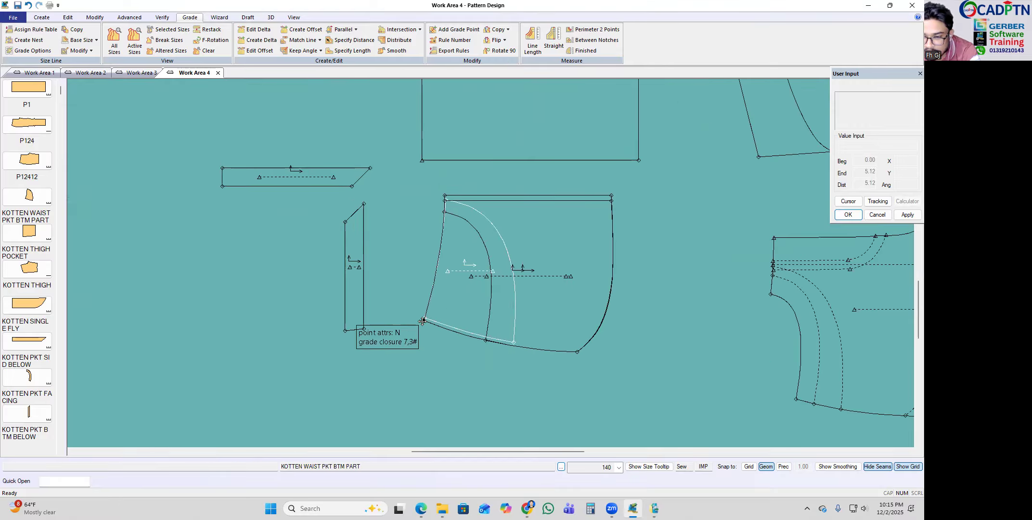
Step: Place KOTTEN PKT SID BELOW and KOTTEN PKT BTM BELOW next to the stacked pockets and shift KOTTEN THIGH POCKET down toward them
{"action": "scroll", "coordinate": [411, 357], "scroll_direction": "down", "scroll_amount": 2}
{"action": "left_click", "coordinate": [353, 260]}
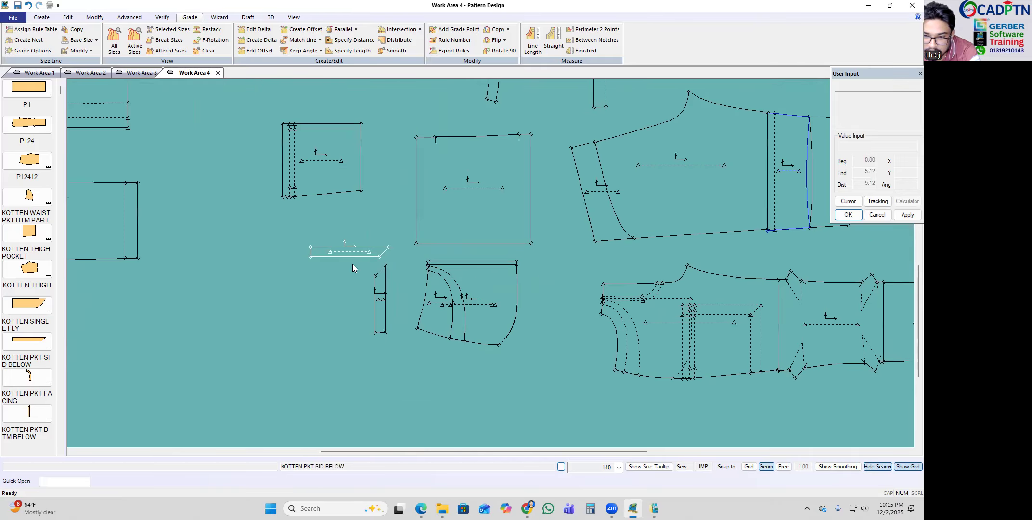
{"action": "left_click_drag", "start_coordinate": [393, 306], "coordinate": [396, 301]}
{"action": "left_click_drag", "start_coordinate": [291, 150], "coordinate": [305, 180]}
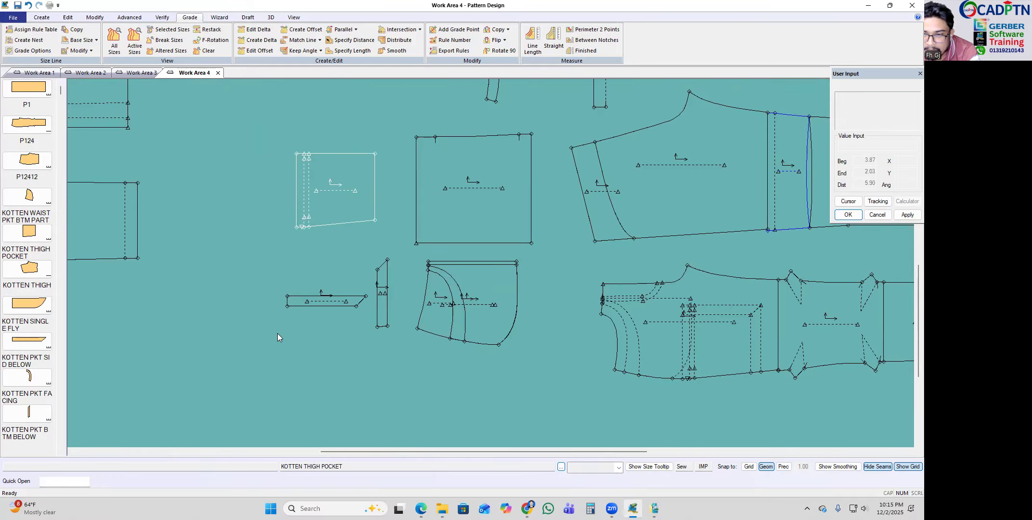
Step: Place KOTTEN PKT FACING on KOTTEN FRT PART, matching its end point to the waist end of the pocket opening
{"action": "scroll", "coordinate": [277, 333], "scroll_direction": "down", "scroll_amount": 2}
{"action": "scroll", "coordinate": [422, 197], "scroll_direction": "up", "scroll_amount": 4}
{"action": "scroll", "coordinate": [416, 329], "scroll_direction": "down", "scroll_amount": 3}
{"action": "left_click", "coordinate": [430, 166]}
{"action": "left_click", "coordinate": [428, 168]}
{"action": "scroll", "coordinate": [571, 383], "scroll_direction": "up", "scroll_amount": 6}
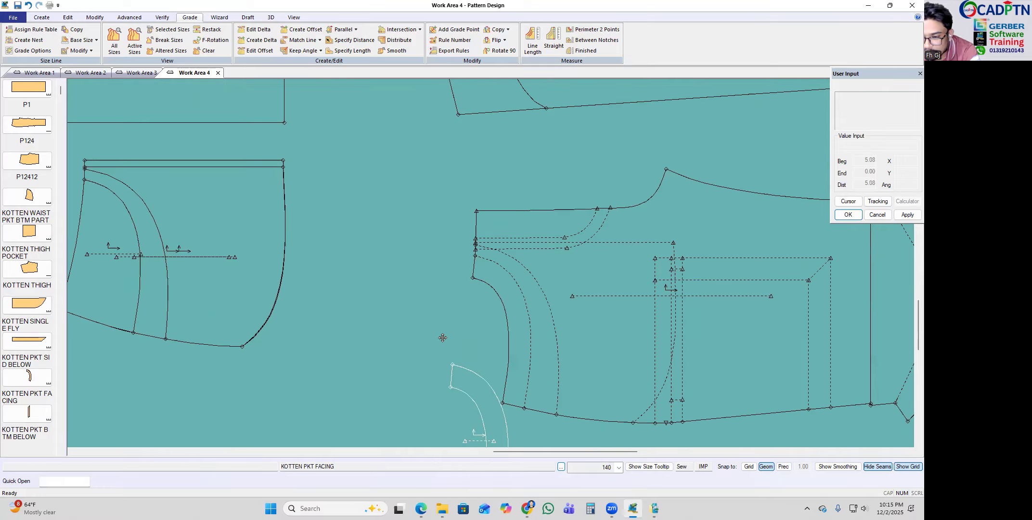
{"action": "left_click", "coordinate": [481, 264]}
{"action": "scroll", "coordinate": [481, 263], "scroll_direction": "down", "scroll_amount": 3}
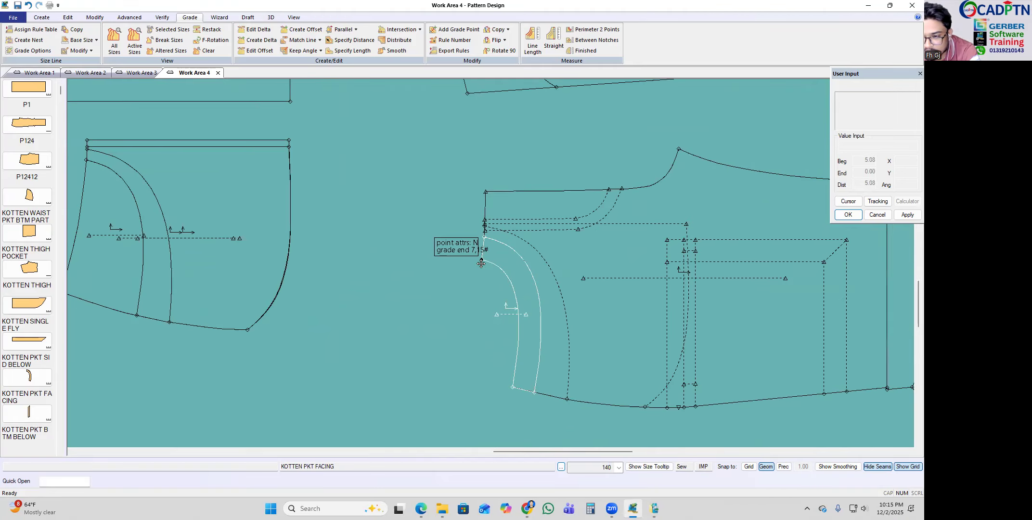
Step: Take the stacked pocket apart, setting KOTTEN FRT MESH PKT and KOTTEN BK MESH PKT separately below KOTTEN WAIST PKT BTM PART
{"action": "scroll", "coordinate": [481, 265], "scroll_direction": "down", "scroll_amount": 5}
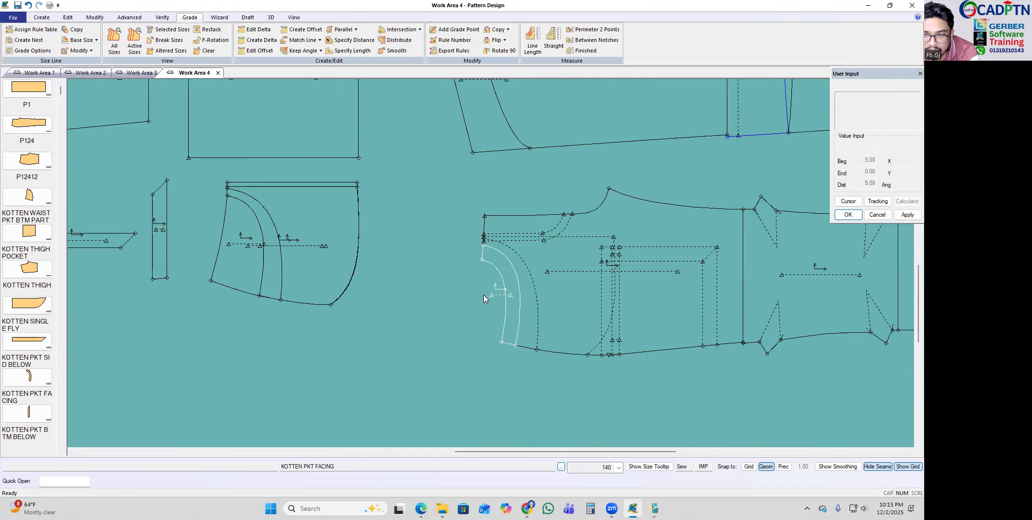
{"action": "scroll", "coordinate": [428, 320], "scroll_direction": "up", "scroll_amount": 5}
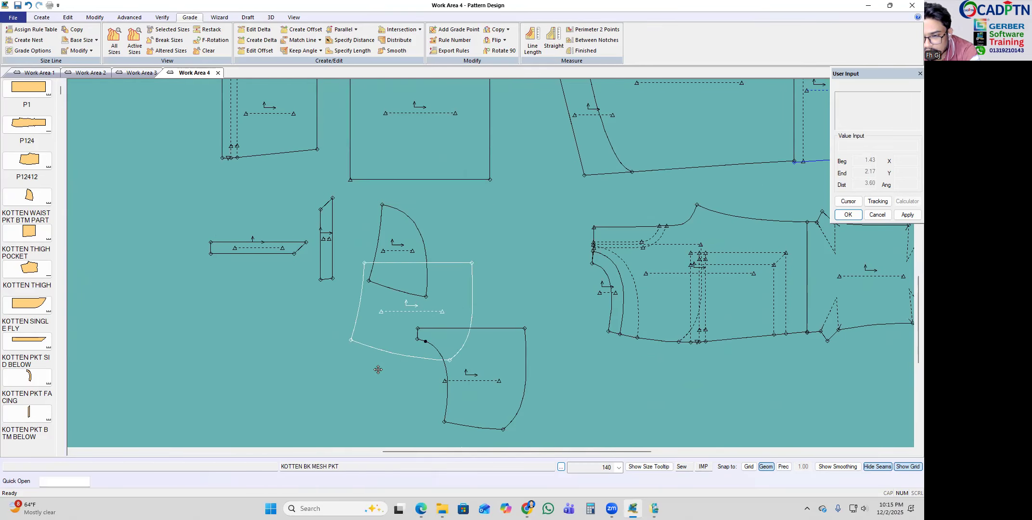
{"action": "left_click", "coordinate": [376, 302]}
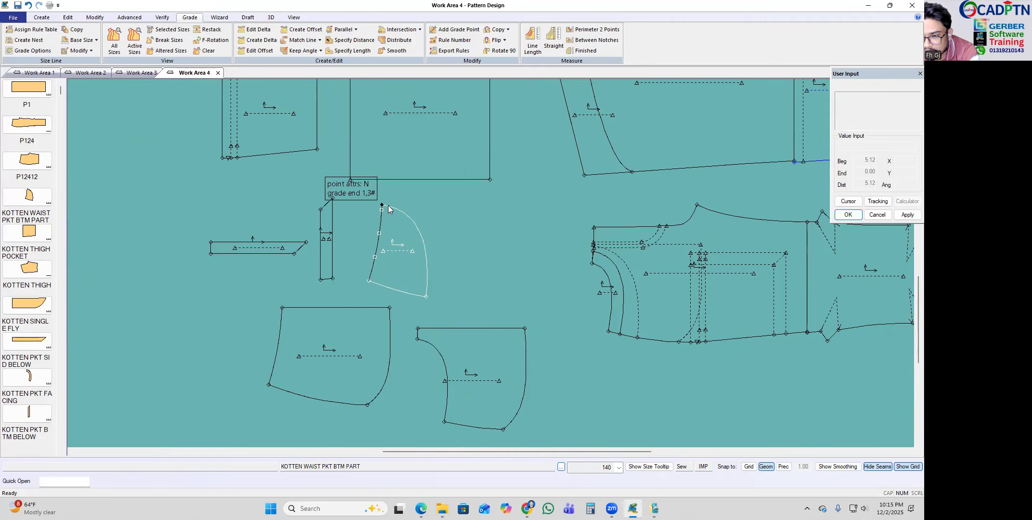
Step: Try KOTTEN WAIST PKT BTM PART on the front part's pocket opening by its waist point and set it back beside the mesh pockets
{"action": "scroll", "coordinate": [585, 248], "scroll_direction": "up", "scroll_amount": 2}
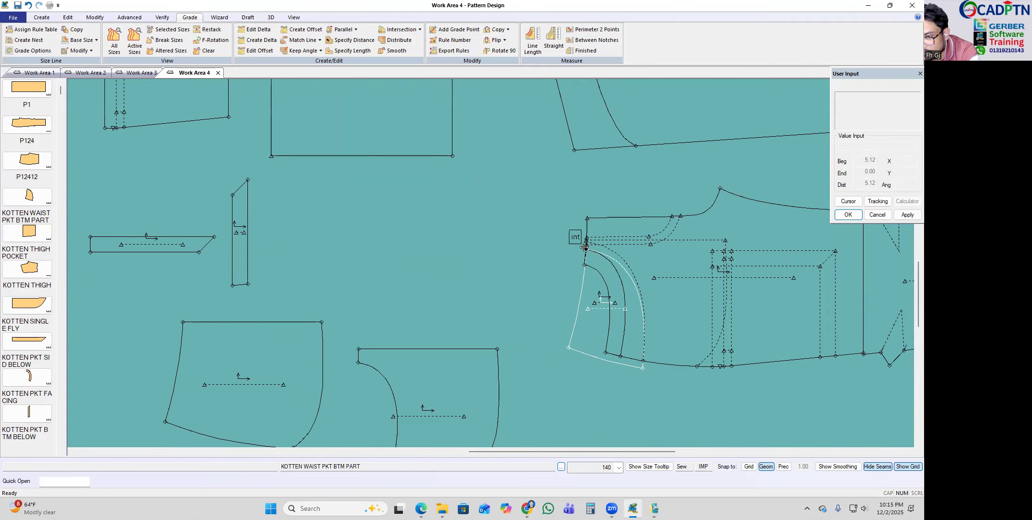
{"action": "scroll", "coordinate": [585, 245], "scroll_direction": "down", "scroll_amount": 2}
{"action": "left_click", "coordinate": [407, 211]}
{"action": "scroll", "coordinate": [430, 332], "scroll_direction": "down", "scroll_amount": 3}
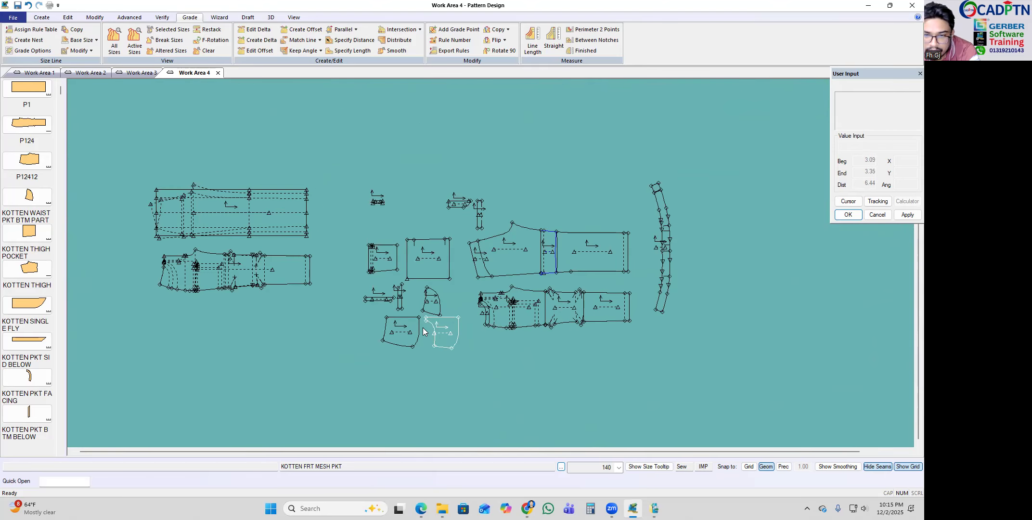
{"action": "scroll", "coordinate": [500, 340], "scroll_direction": "up", "scroll_amount": 6}
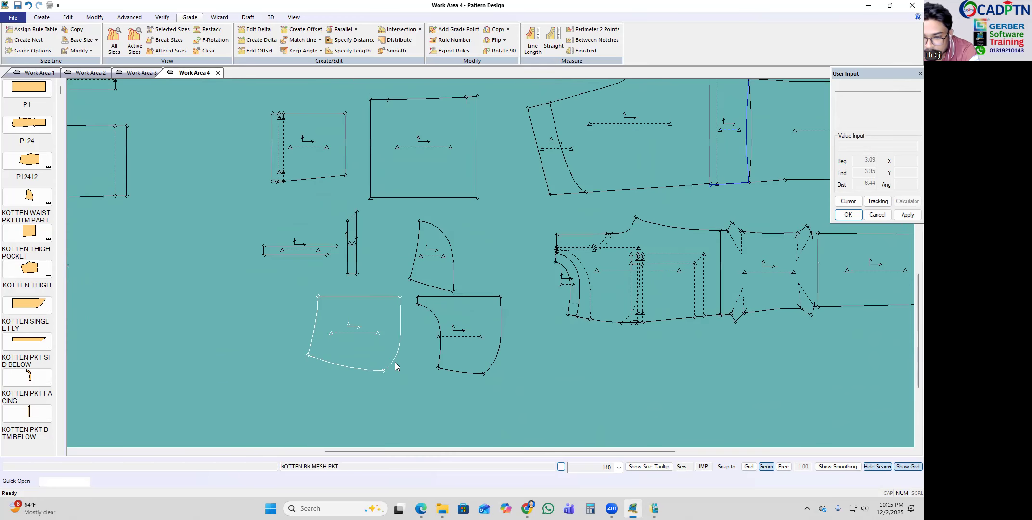
{"action": "scroll", "coordinate": [660, 262], "scroll_direction": "down", "scroll_amount": 3}
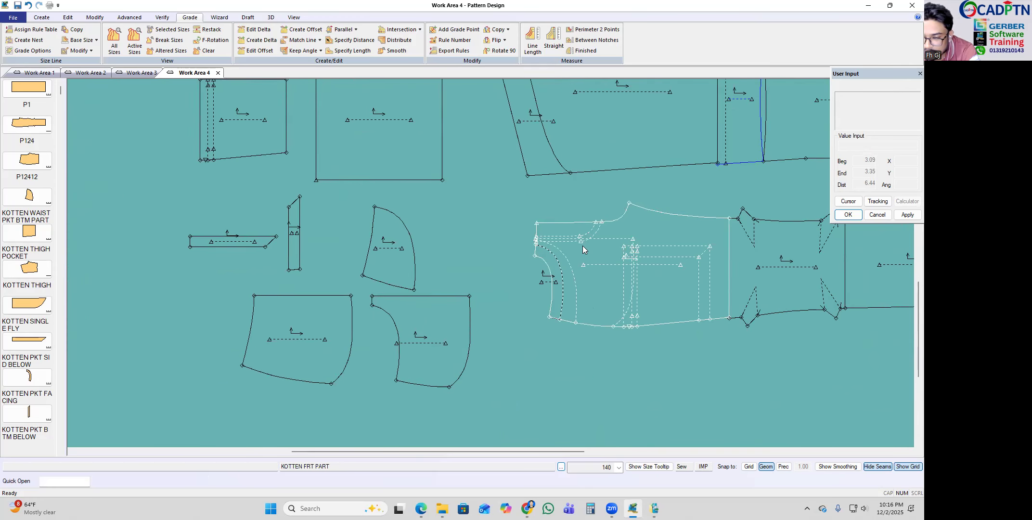
Step: Try KOTTEN FRT MESH PKT over the front part's pocket lines and set it back against KOTTEN WAIST PKT BTM PART
{"action": "scroll", "coordinate": [396, 356], "scroll_direction": "up", "scroll_amount": 2}
{"action": "left_click", "coordinate": [339, 315]}
{"action": "scroll", "coordinate": [559, 287], "scroll_direction": "up", "scroll_amount": 1}
{"action": "left_click", "coordinate": [519, 242]}
{"action": "left_click", "coordinate": [520, 242]}
{"action": "left_click", "coordinate": [520, 234]}
{"action": "left_click", "coordinate": [520, 233]}
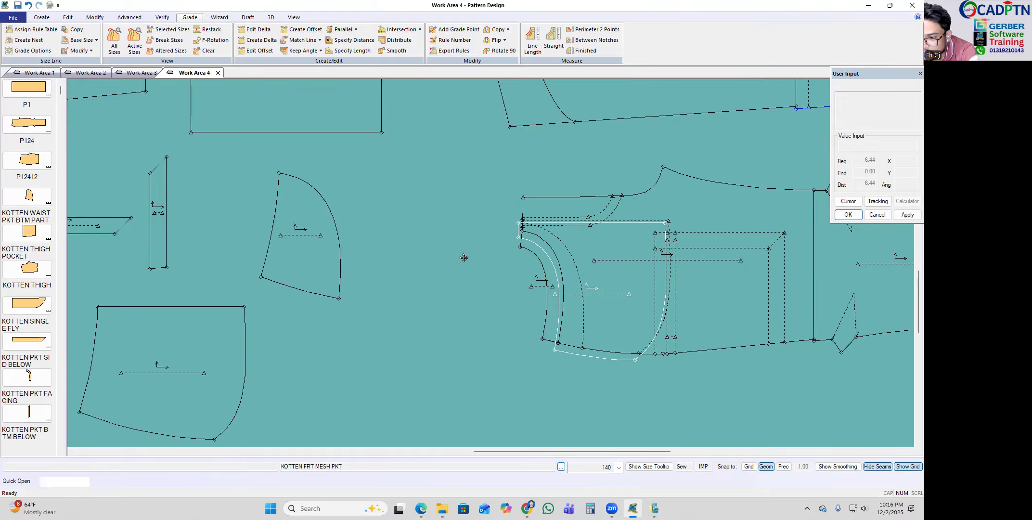
{"action": "left_click", "coordinate": [338, 299]}
Step: Try KOTTEN BK MESH PKT over KOTTEN FRT PART by its waist and side-seam corner and return it to the pocket pieces
{"action": "left_click", "coordinate": [202, 356]}
{"action": "left_click", "coordinate": [259, 331]}
{"action": "left_click", "coordinate": [143, 400]}
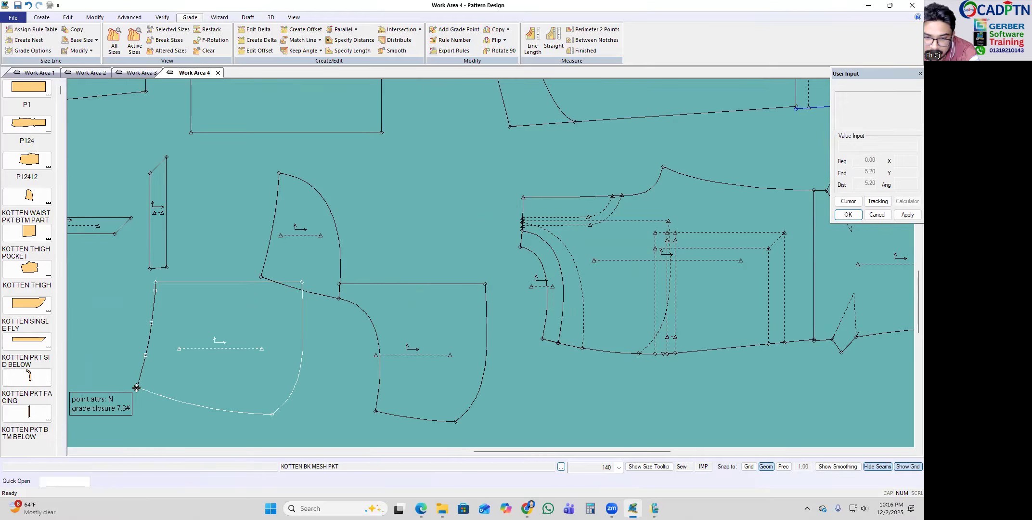
{"action": "scroll", "coordinate": [522, 353], "scroll_direction": "up", "scroll_amount": 1}
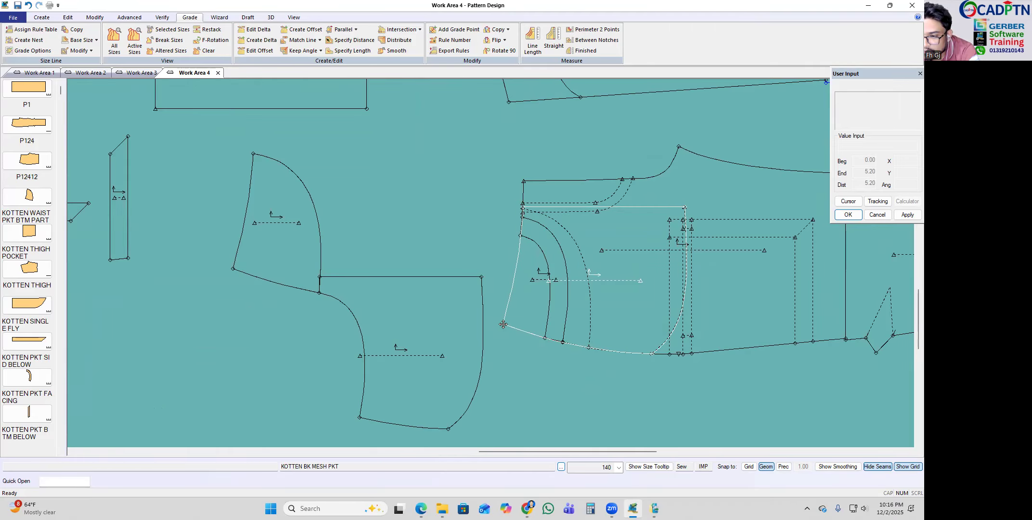
{"action": "scroll", "coordinate": [503, 324], "scroll_direction": "down", "scroll_amount": 3}
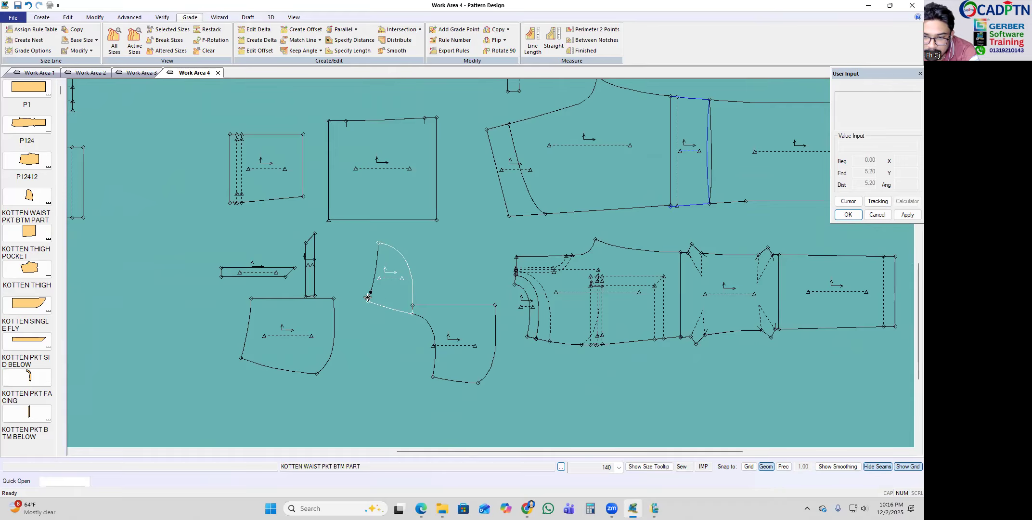
Step: Fit KOTTEN WAIST PKT BTM PART to the front part by its waist and side-seam corner, and move KOTTEN FRT MESH PKT farther away
{"action": "scroll", "coordinate": [364, 303], "scroll_direction": "up", "scroll_amount": 1}
{"action": "scroll", "coordinate": [550, 319], "scroll_direction": "up", "scroll_amount": 5}
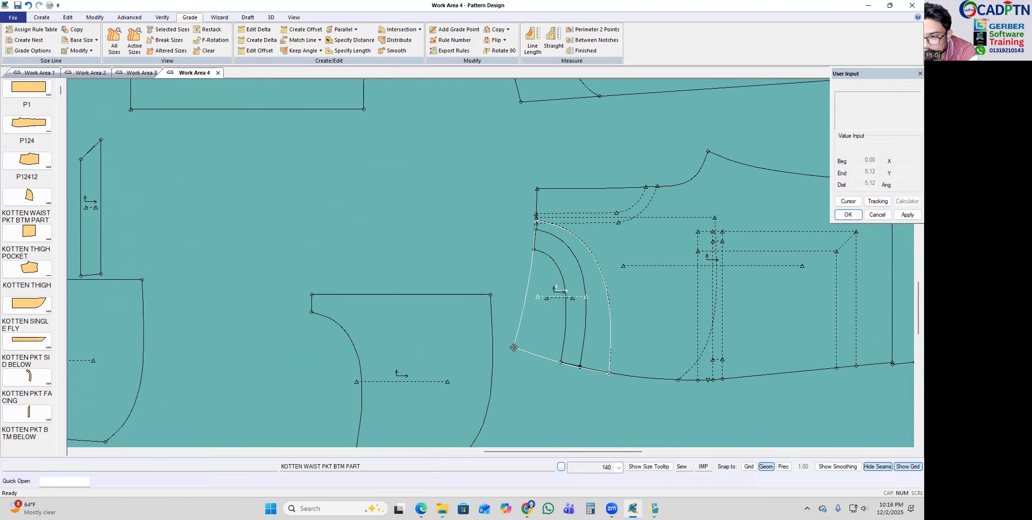
{"action": "left_click", "coordinate": [513, 346]}
{"action": "left_click", "coordinate": [451, 398]}
{"action": "left_click", "coordinate": [292, 374]}
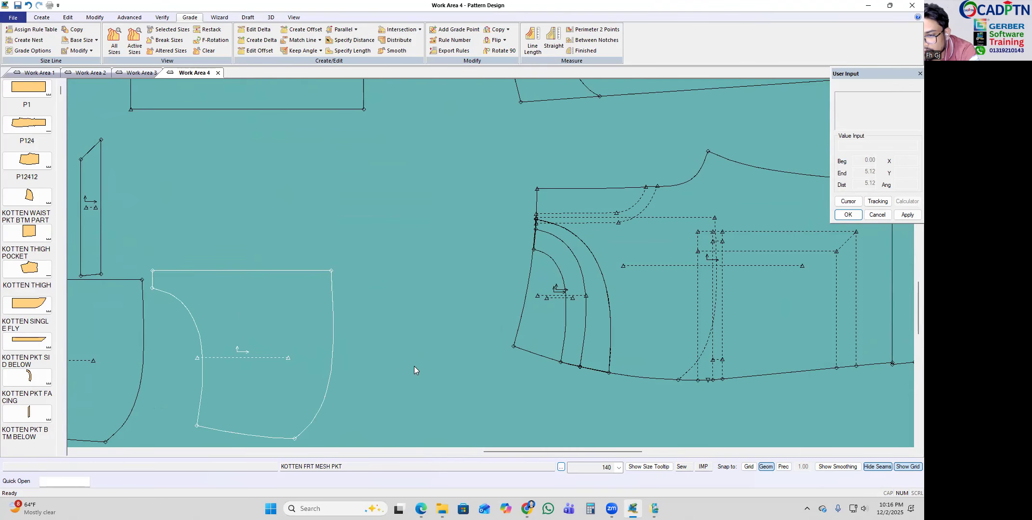
Step: Take KOTTEN WAIST PKT BTM PART off and refit it to the front part with its lower curve end on the side-seam pocket point
{"action": "left_click", "coordinate": [535, 335]}
{"action": "left_click", "coordinate": [504, 336]}
{"action": "key", "text": "ctrl+z"}
{"action": "left_click", "coordinate": [512, 355]}
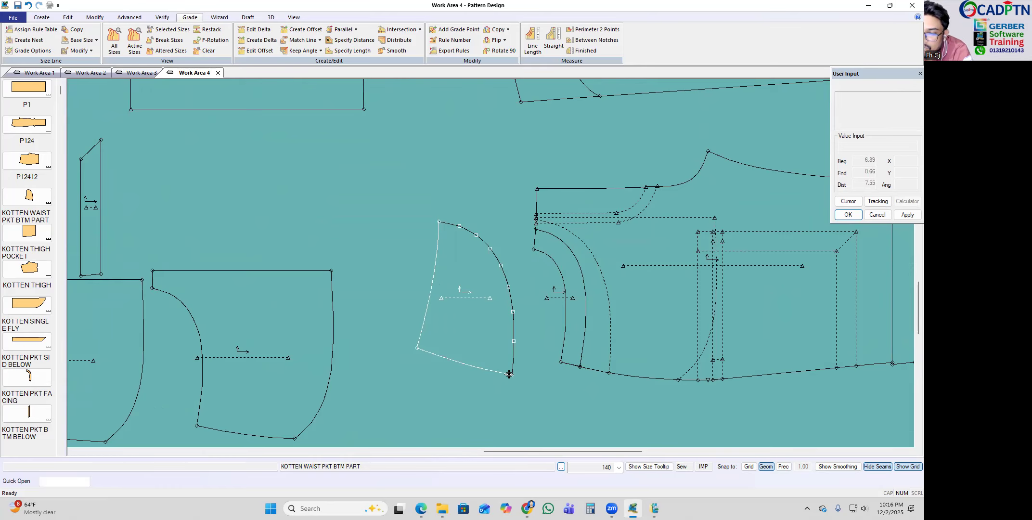
{"action": "mouse_move", "coordinate": [511, 379]}
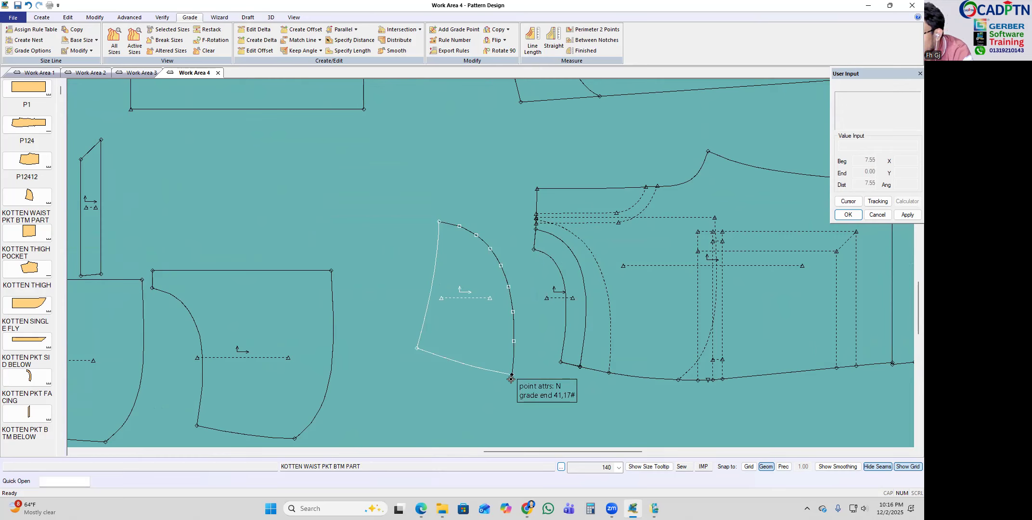
{"action": "left_click_drag", "start_coordinate": [512, 379], "coordinate": [520, 372]}
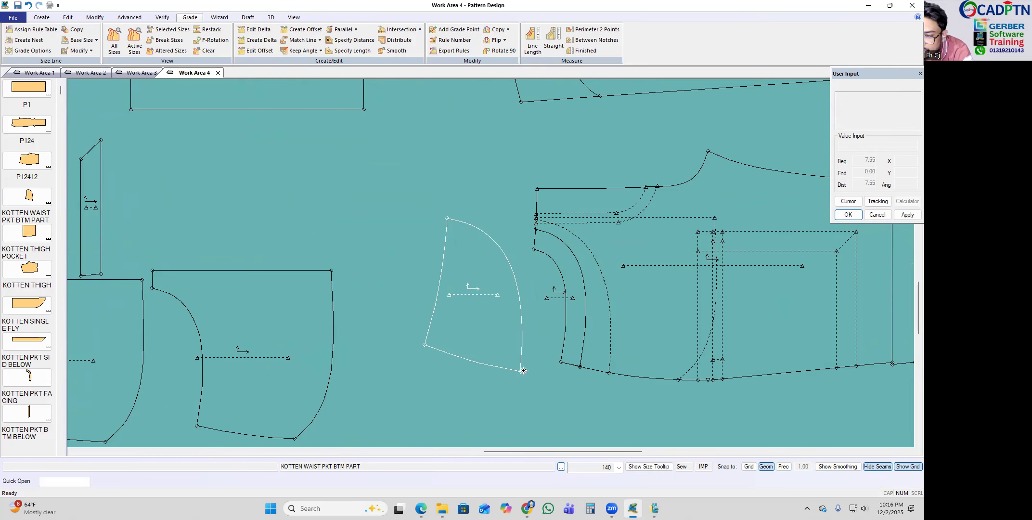
{"action": "scroll", "coordinate": [617, 364], "scroll_direction": "up", "scroll_amount": 3}
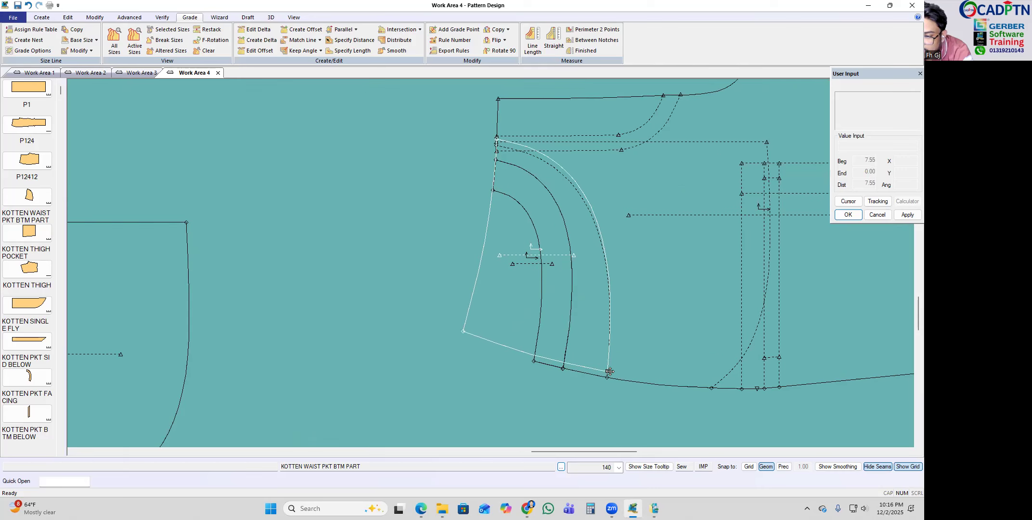
{"action": "mouse_move", "coordinate": [608, 377]}
{"action": "scroll", "coordinate": [536, 269], "scroll_direction": "down", "scroll_amount": 3}
{"action": "scroll", "coordinate": [525, 278], "scroll_direction": "up", "scroll_amount": 1}
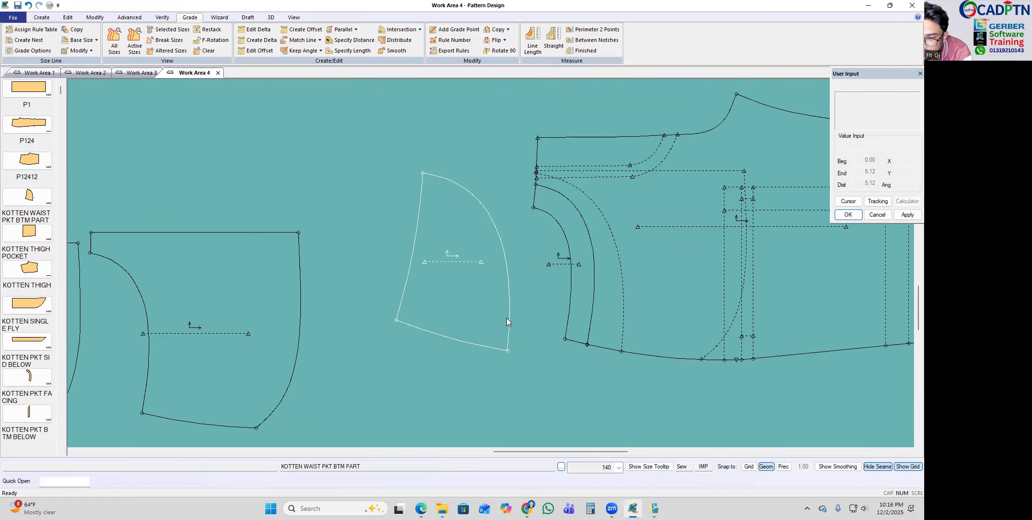
{"action": "left_click", "coordinate": [508, 350]}
{"action": "scroll", "coordinate": [623, 351], "scroll_direction": "up", "scroll_amount": 1}
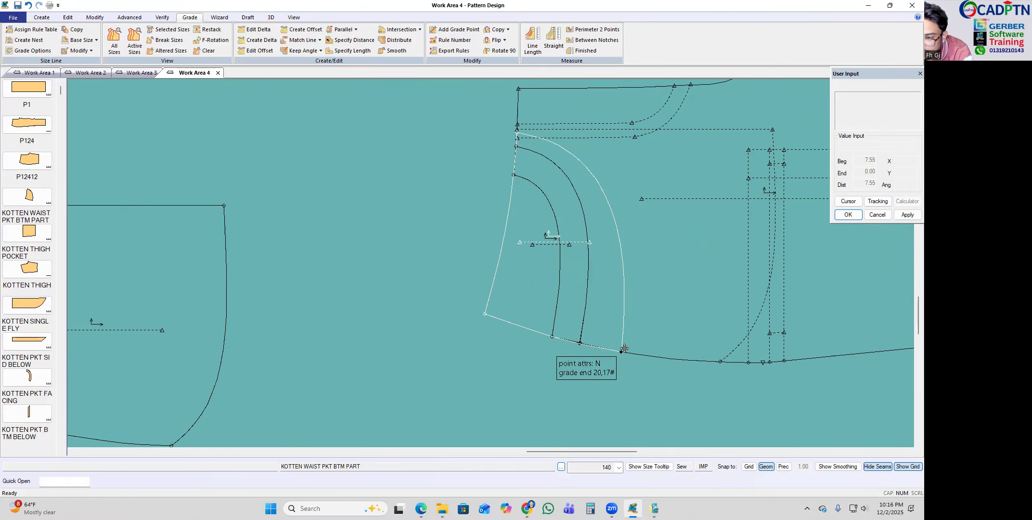
{"action": "scroll", "coordinate": [523, 260], "scroll_direction": "down", "scroll_amount": 1}
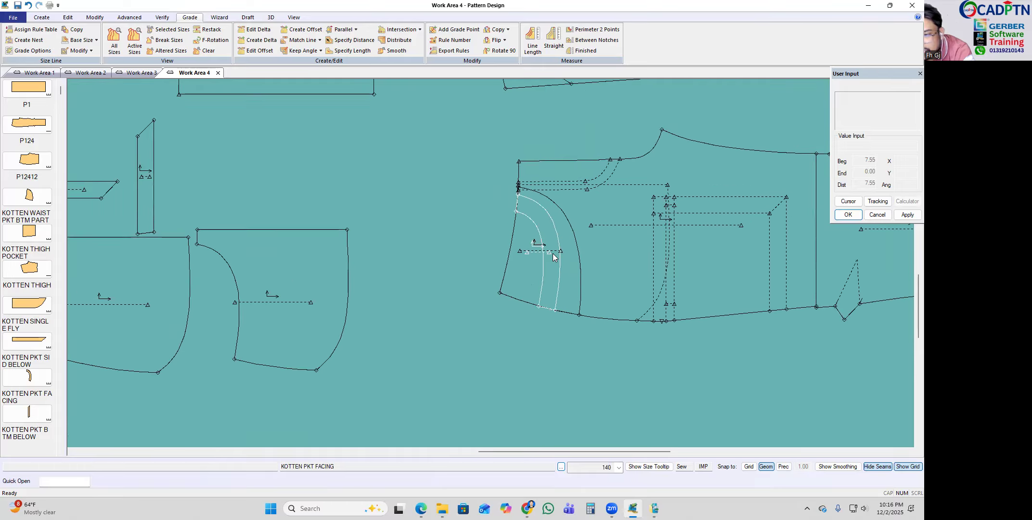
{"action": "scroll", "coordinate": [552, 256], "scroll_direction": "down", "scroll_amount": 1}
Step: Lay KOTTEN FRT MESH PKT over KOTTEN FRT PART, aligned with the pocket opening and the side seam
{"action": "left_click", "coordinate": [464, 260]}
{"action": "scroll", "coordinate": [419, 250], "scroll_direction": "up", "scroll_amount": 1}
{"action": "left_click", "coordinate": [385, 214]}
{"action": "scroll", "coordinate": [562, 234], "scroll_direction": "up", "scroll_amount": 1}
{"action": "scroll", "coordinate": [588, 238], "scroll_direction": "up", "scroll_amount": 1}
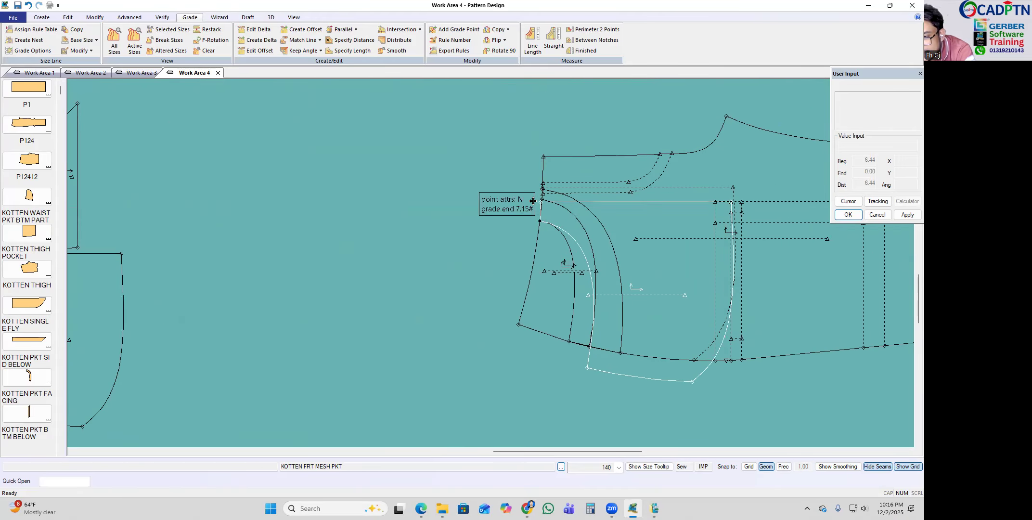
{"action": "left_click", "coordinate": [542, 202]}
Step: Realign KOTTEN WAIST PKT BTM PART by its lower curve end and lay KOTTEN BK MESH PKT over it, matched at the waist and side-seam corner
{"action": "left_click", "coordinate": [529, 309]}
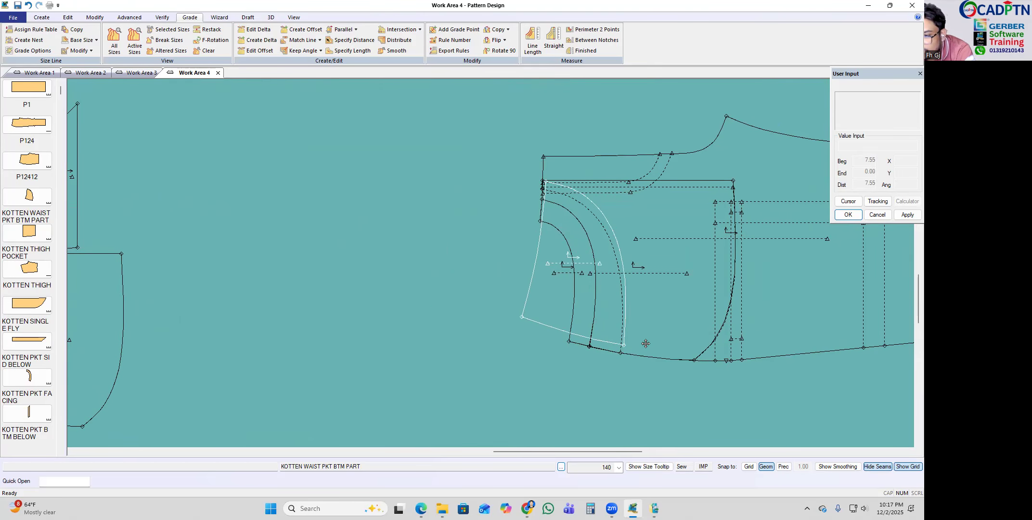
{"action": "scroll", "coordinate": [646, 344], "scroll_direction": "up", "scroll_amount": 1}
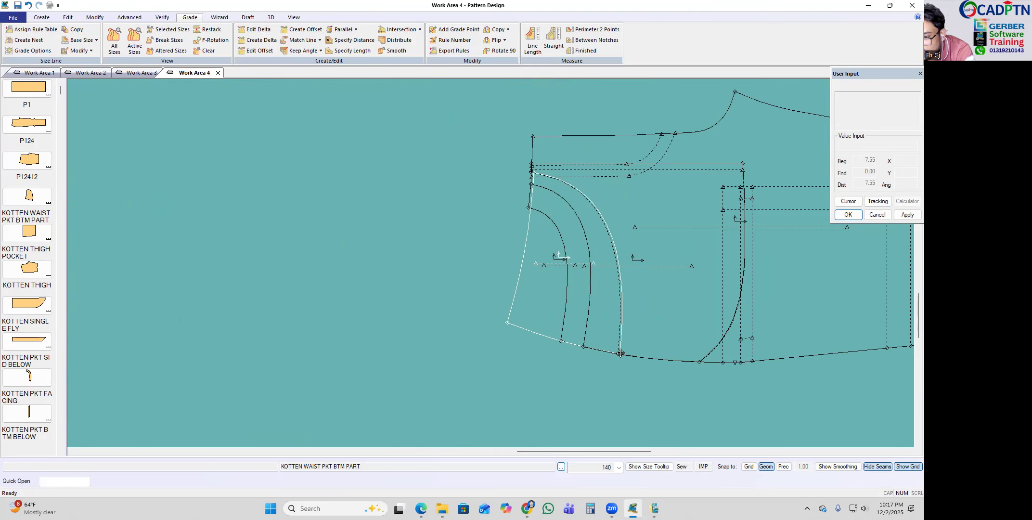
{"action": "scroll", "coordinate": [591, 277], "scroll_direction": "down", "scroll_amount": 4}
{"action": "left_click", "coordinate": [231, 330]}
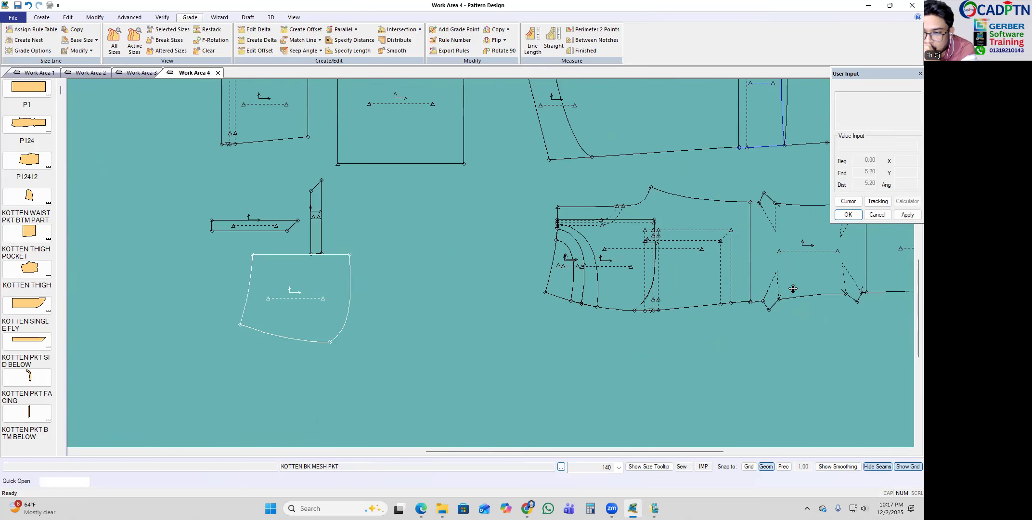
{"action": "scroll", "coordinate": [680, 294], "scroll_direction": "up", "scroll_amount": 4}
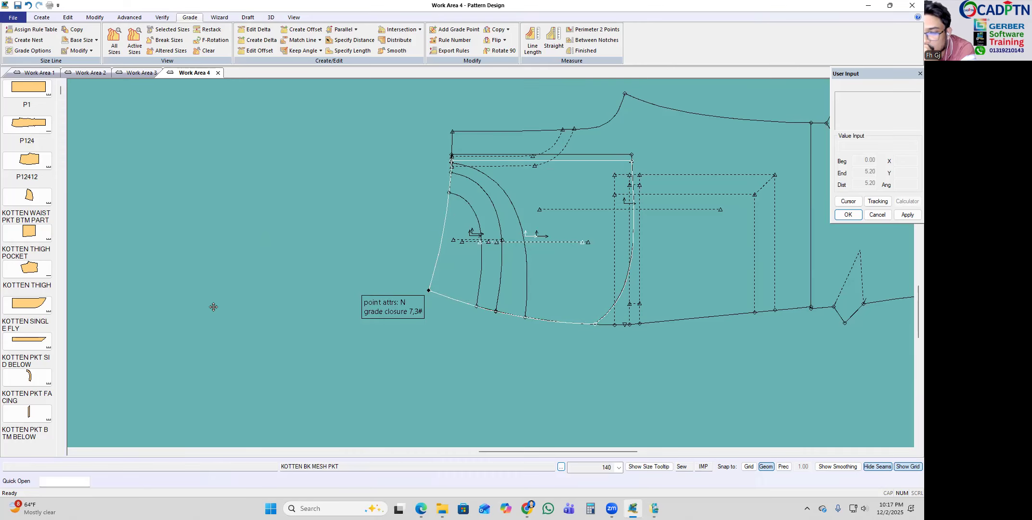
Step: Take KOTTEN BK MESH PKT off the front part and place it in the free space beside the waist edge
{"action": "left_click", "coordinate": [172, 290]}
{"action": "scroll", "coordinate": [261, 332], "scroll_direction": "down", "scroll_amount": 1}
{"action": "scroll", "coordinate": [605, 331], "scroll_direction": "down", "scroll_amount": 4}
{"action": "scroll", "coordinate": [424, 306], "scroll_direction": "up", "scroll_amount": 2}
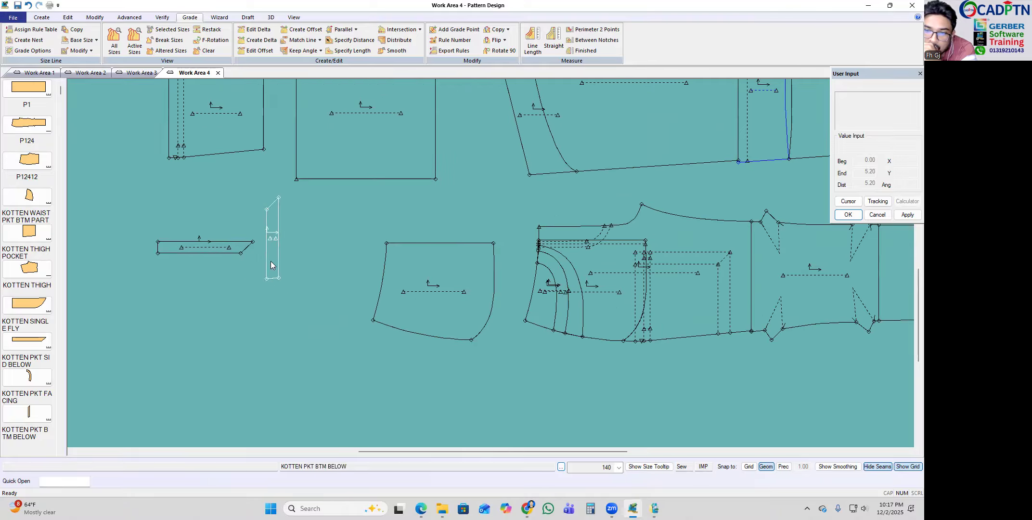
Step: Group KOTTEN PKT BTM BELOW and KOTTEN PKT SID BELOW beside the mesh pocket, and reposition HAND POCKET just above them
{"action": "left_click", "coordinate": [317, 298]}
{"action": "left_click", "coordinate": [216, 254]}
{"action": "left_click", "coordinate": [343, 228]}
{"action": "left_click", "coordinate": [321, 280]}
{"action": "left_click", "coordinate": [334, 287]}
{"action": "left_click", "coordinate": [340, 220]}
{"action": "scroll", "coordinate": [303, 271], "scroll_direction": "down", "scroll_amount": 5}
{"action": "scroll", "coordinate": [289, 172], "scroll_direction": "up", "scroll_amount": 2}
{"action": "scroll", "coordinate": [413, 135], "scroll_direction": "up", "scroll_amount": 3}
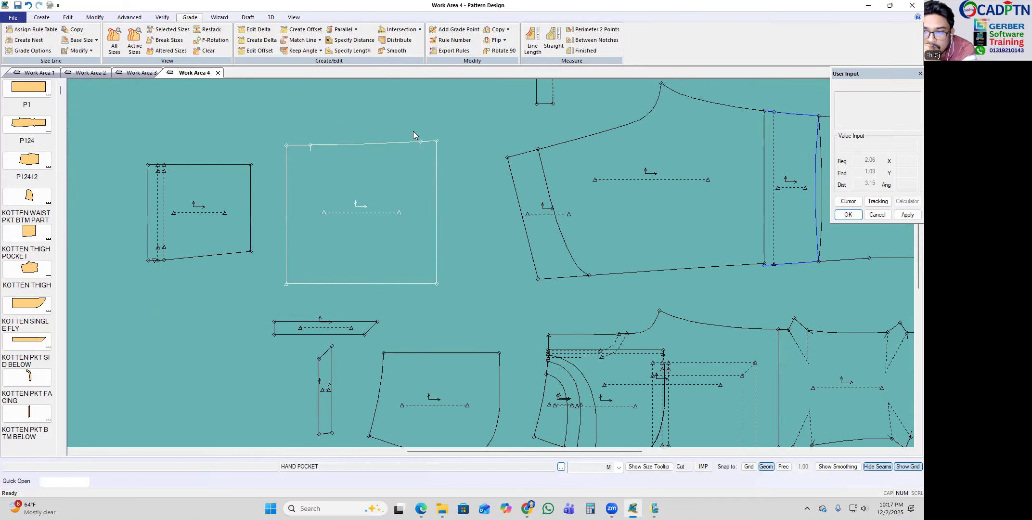
{"action": "left_click", "coordinate": [425, 151]}
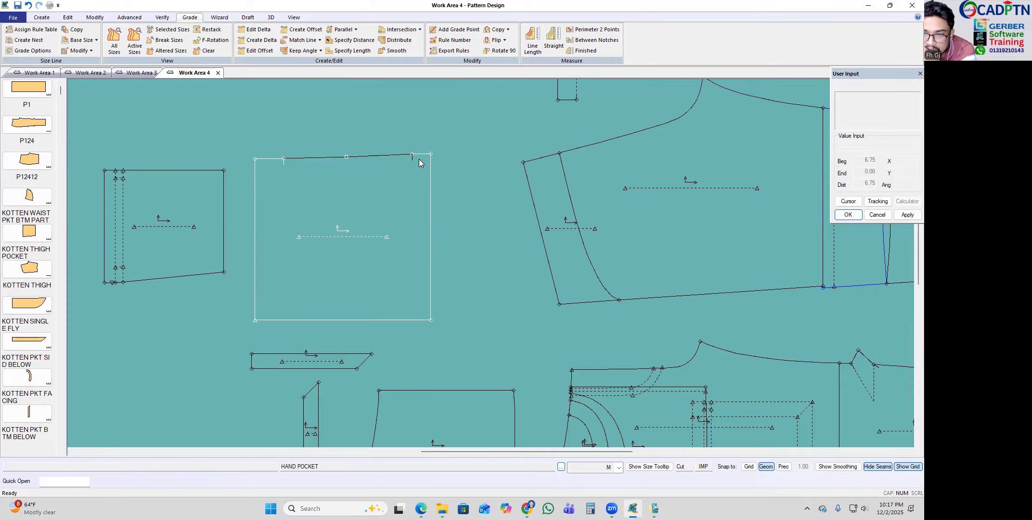
Step: Examine the fitted KOTTEN WAIST PKT BTM PART against the pocket opening lines of the P124 draft
{"action": "scroll", "coordinate": [403, 120], "scroll_direction": "down", "scroll_amount": 4}
{"action": "scroll", "coordinate": [476, 269], "scroll_direction": "up", "scroll_amount": 4}
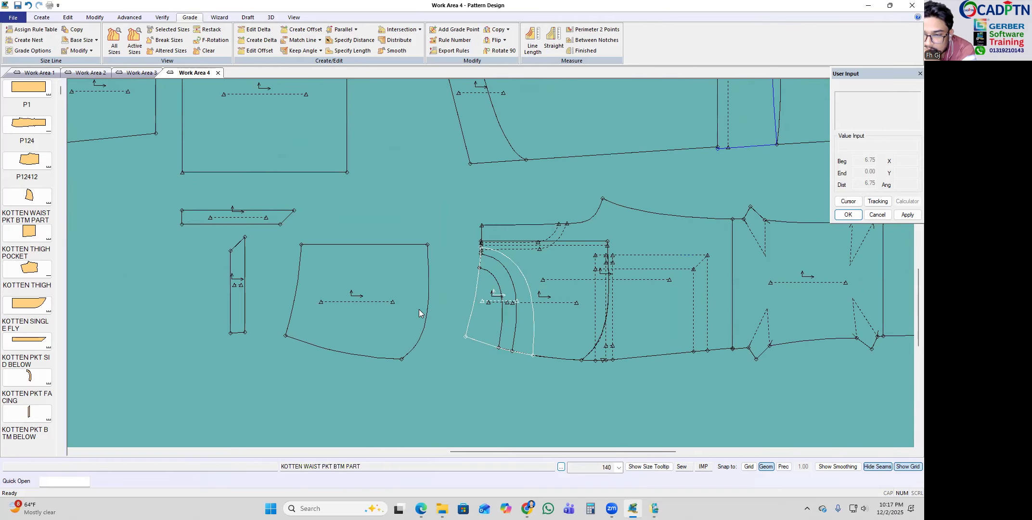
{"action": "scroll", "coordinate": [419, 309], "scroll_direction": "down", "scroll_amount": 6}
{"action": "scroll", "coordinate": [149, 271], "scroll_direction": "up", "scroll_amount": 4}
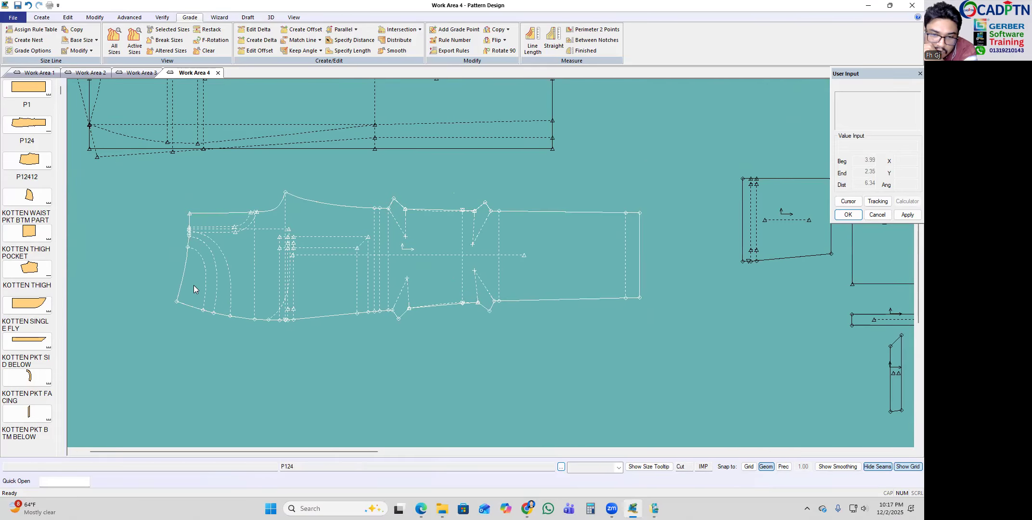
{"action": "scroll", "coordinate": [254, 303], "scroll_direction": "down", "scroll_amount": 4}
{"action": "scroll", "coordinate": [157, 289], "scroll_direction": "up", "scroll_amount": 4}
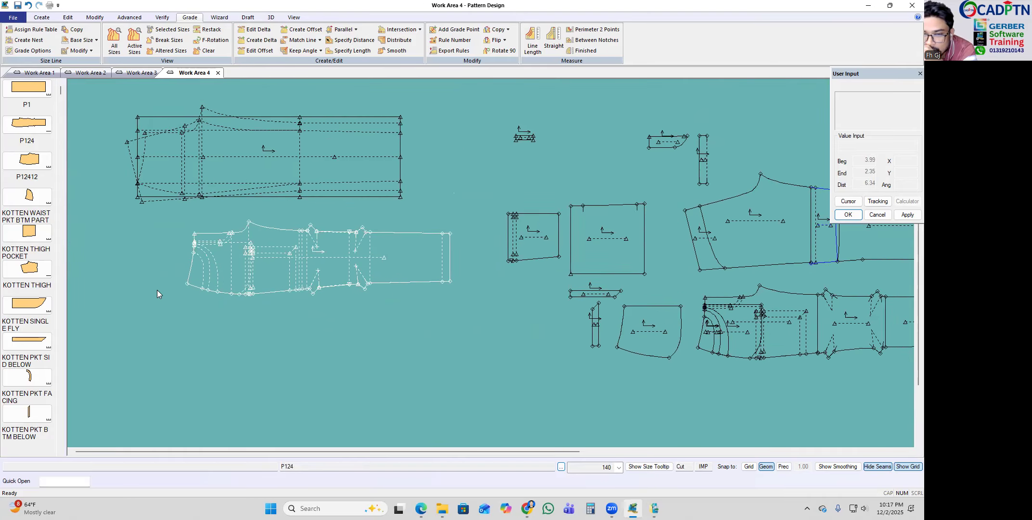
{"action": "scroll", "coordinate": [173, 267], "scroll_direction": "up", "scroll_amount": 2}
Step: Trace the outermost pocket curve, the side seam and the waist edge of P124 as the perimeter of a new pocket bottom piece
{"action": "key", "text": "t"}
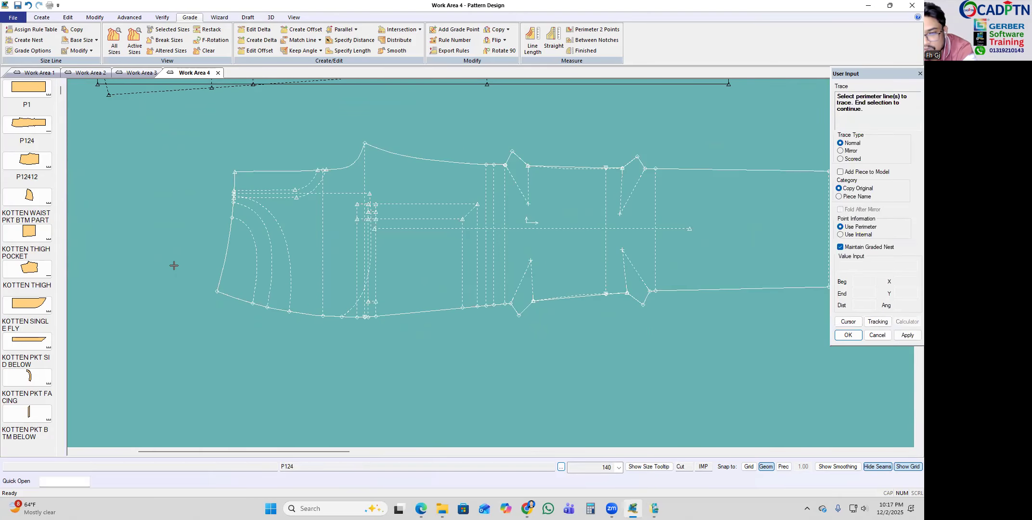
{"action": "scroll", "coordinate": [155, 275], "scroll_direction": "down", "scroll_amount": 6}
{"action": "scroll", "coordinate": [381, 320], "scroll_direction": "up", "scroll_amount": 3}
{"action": "scroll", "coordinate": [380, 320], "scroll_direction": "down", "scroll_amount": 2}
{"action": "scroll", "coordinate": [744, 375], "scroll_direction": "up", "scroll_amount": 2}
{"action": "scroll", "coordinate": [660, 327], "scroll_direction": "up", "scroll_amount": 2}
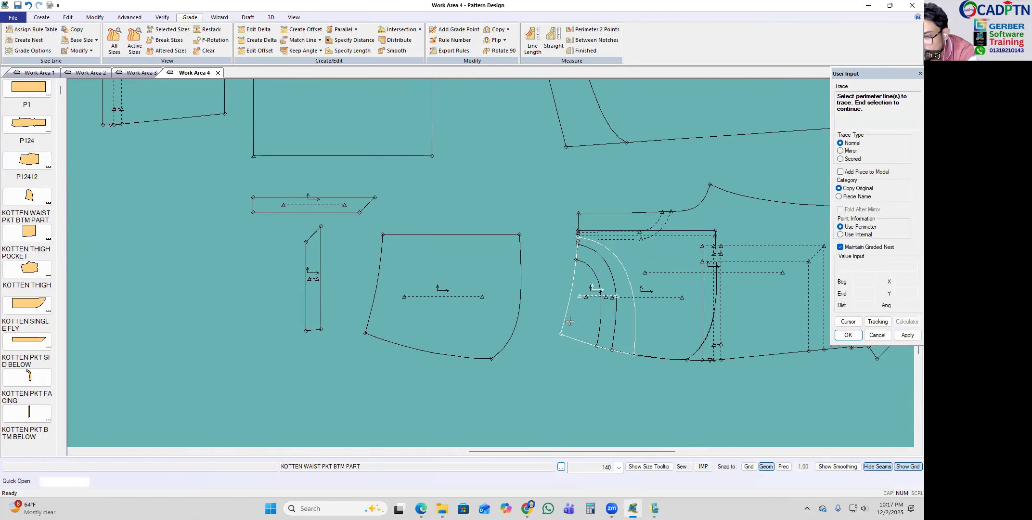
{"action": "scroll", "coordinate": [569, 322], "scroll_direction": "down", "scroll_amount": 5}
{"action": "scroll", "coordinate": [312, 273], "scroll_direction": "up", "scroll_amount": 4}
{"action": "scroll", "coordinate": [311, 273], "scroll_direction": "up", "scroll_amount": 5}
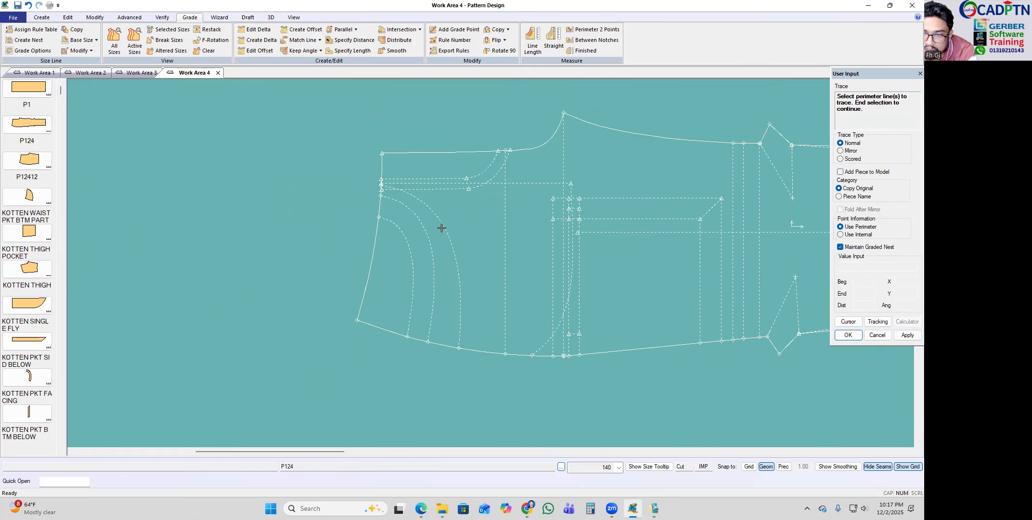
{"action": "left_click", "coordinate": [450, 239]}
{"action": "left_click", "coordinate": [436, 344]}
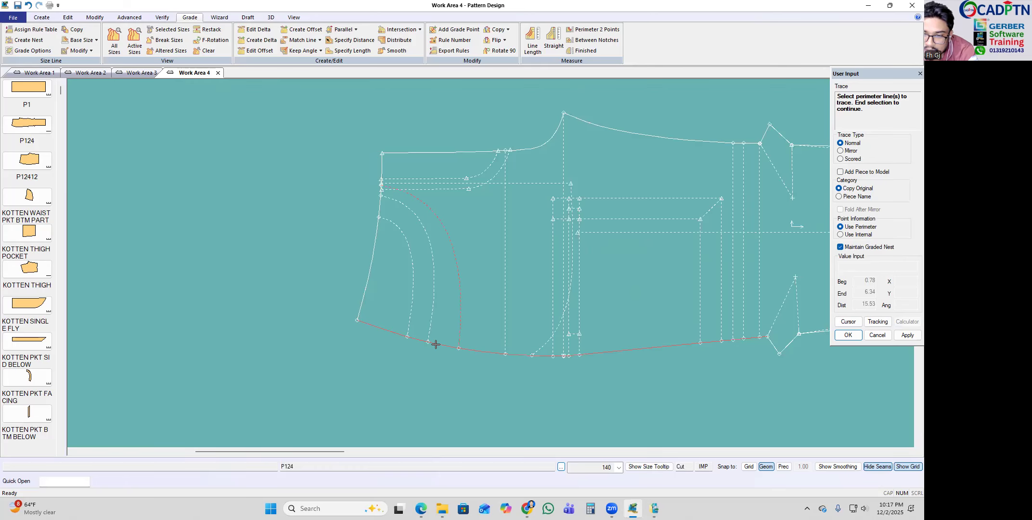
{"action": "left_click", "coordinate": [375, 245]}
{"action": "right_click", "coordinate": [398, 171]}
{"action": "left_click", "coordinate": [391, 179]}
Step: Complete the traced pocket bottom piece with its inner pocket curve as an internal line and set it down on the work area
{"action": "right_click", "coordinate": [411, 211]}
{"action": "left_click", "coordinate": [433, 216]}
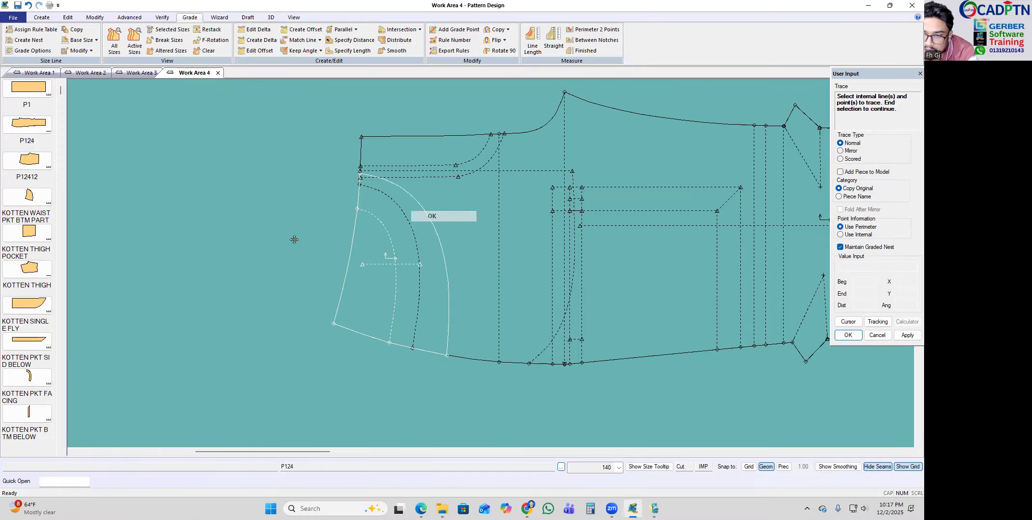
{"action": "scroll", "coordinate": [458, 246], "scroll_direction": "down", "scroll_amount": 2}
{"action": "left_click", "coordinate": [293, 248]}
{"action": "right_click", "coordinate": [352, 179]}
{"action": "left_click", "coordinate": [384, 183]}
{"action": "right_click", "coordinate": [384, 183]}
{"action": "left_click", "coordinate": [384, 183]}
Step: Move the traced pocket piece below KOTTEN BK MESH PKT and place KOTTEN WAIST PKT BTM PART beside it
{"action": "left_click", "coordinate": [250, 285]}
{"action": "scroll", "coordinate": [83, 262], "scroll_direction": "down", "scroll_amount": 3}
{"action": "scroll", "coordinate": [814, 332], "scroll_direction": "up", "scroll_amount": 3}
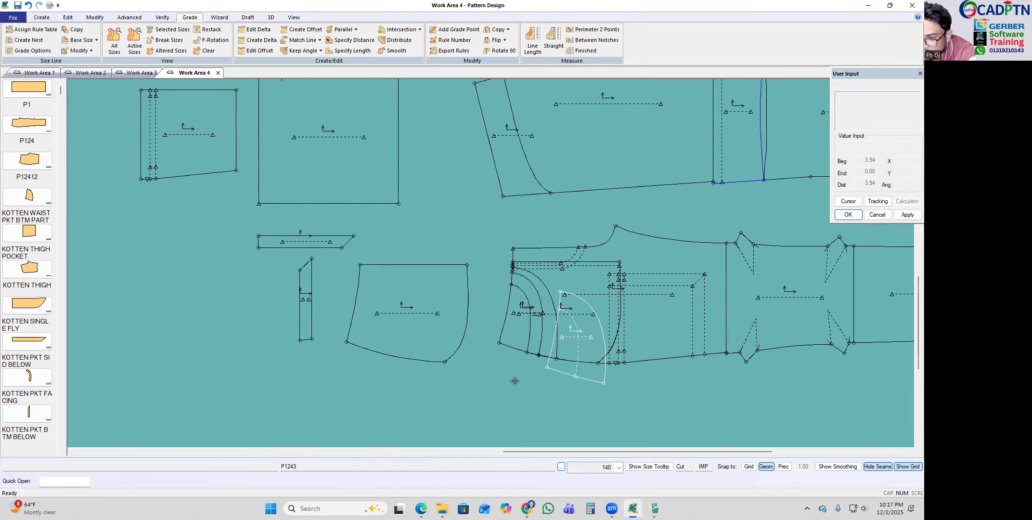
{"action": "left_click", "coordinate": [427, 423]}
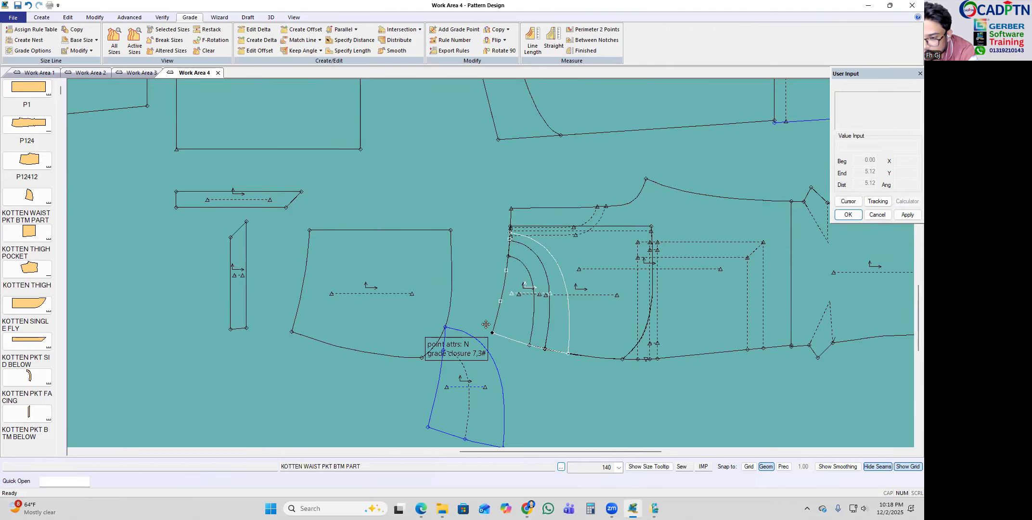
{"action": "scroll", "coordinate": [433, 386], "scroll_direction": "up", "scroll_amount": 3}
{"action": "left_click", "coordinate": [260, 429]}
{"action": "left_click", "coordinate": [308, 231]}
{"action": "left_click", "coordinate": [248, 168]}
{"action": "left_click", "coordinate": [318, 310]}
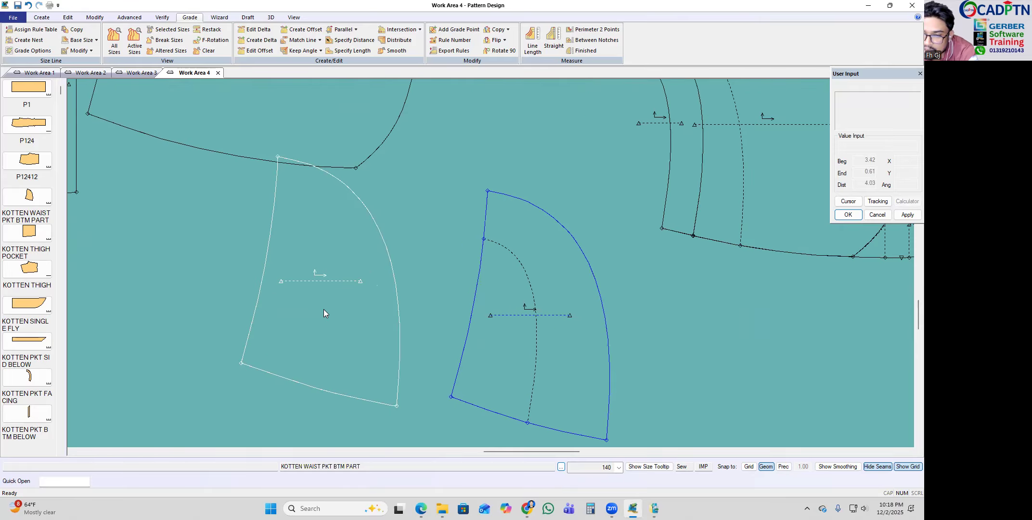
Step: Delete the old KOTTEN WAIST PKT BTM PART from the work area, keeping the traced piece
{"action": "left_click", "coordinate": [329, 304]}
{"action": "left_click", "coordinate": [519, 309]}
{"action": "left_click", "coordinate": [529, 262]}
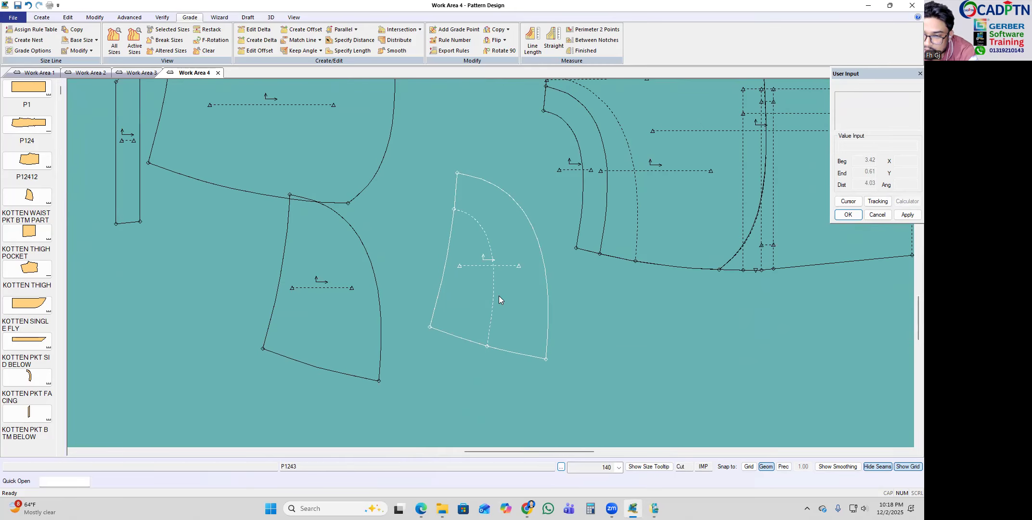
{"action": "left_click", "coordinate": [323, 282]}
{"action": "right_click", "coordinate": [412, 225]}
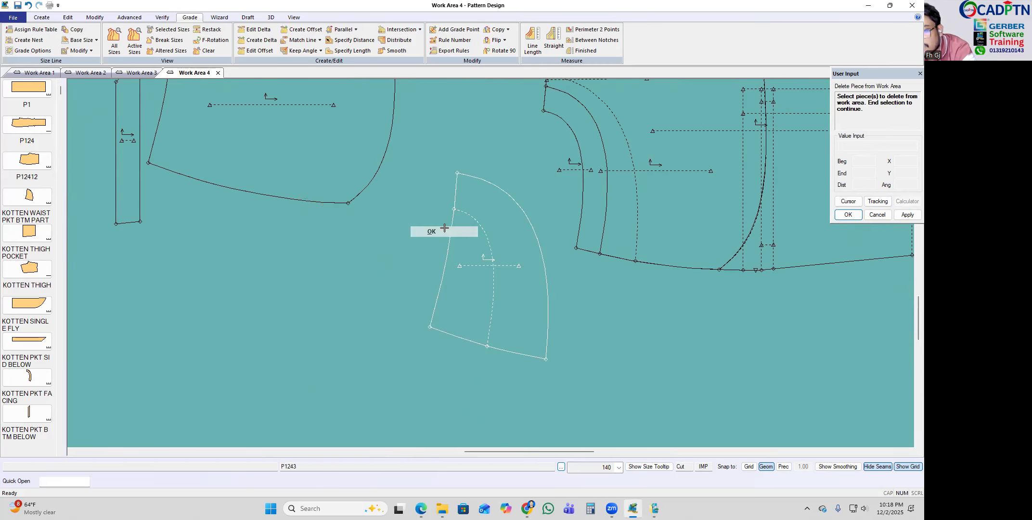
{"action": "left_click", "coordinate": [432, 229]}
Step: Fit the traced pocket piece onto the front part, aligned at the waist end of its inner pocket curve
{"action": "left_click", "coordinate": [454, 209]}
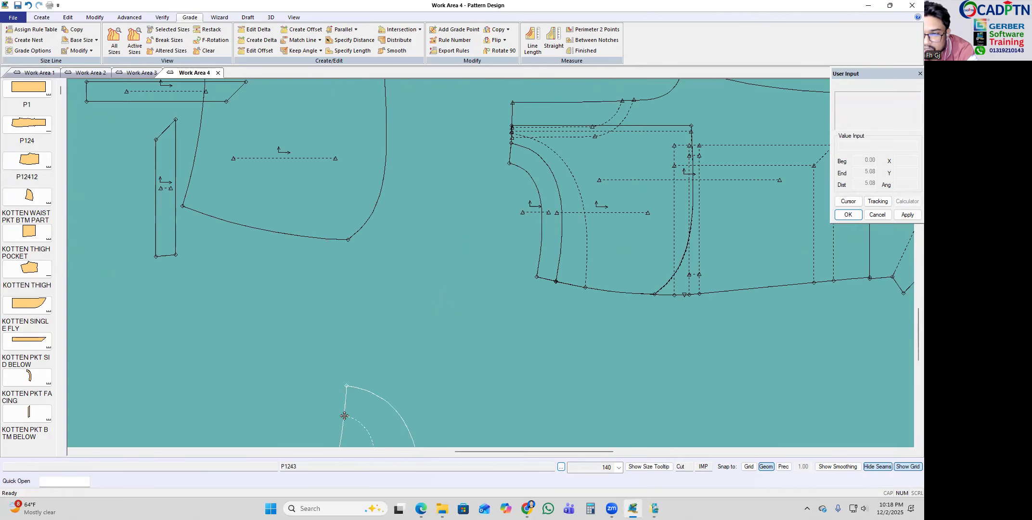
{"action": "scroll", "coordinate": [521, 192], "scroll_direction": "up", "scroll_amount": 1}
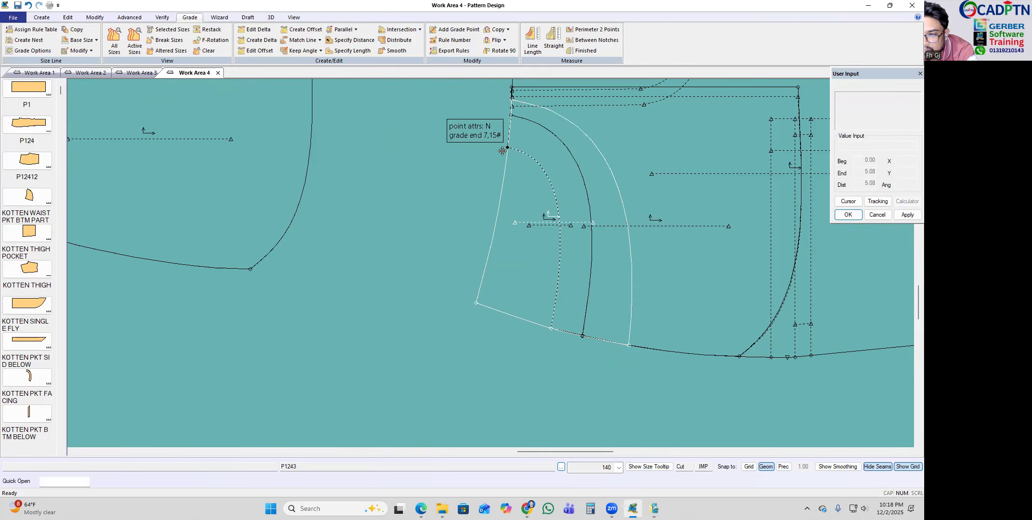
{"action": "scroll", "coordinate": [471, 215], "scroll_direction": "down", "scroll_amount": 3}
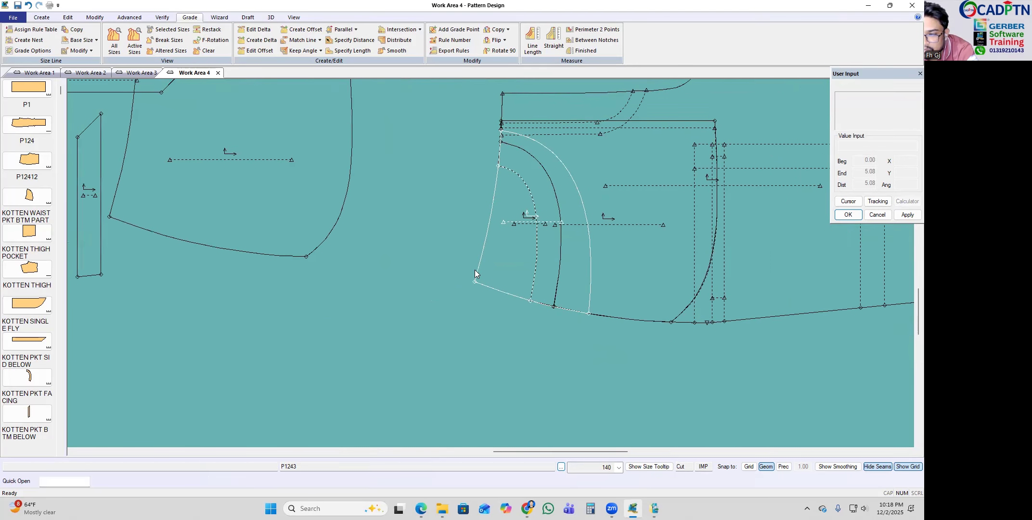
Step: Lay KOTTEN BTM HEM BINDING over the hem allowance of the front bottom part, matched at the lower hem-line point
{"action": "scroll", "coordinate": [520, 308], "scroll_direction": "down", "scroll_amount": 2}
{"action": "scroll", "coordinate": [426, 242], "scroll_direction": "down", "scroll_amount": 2}
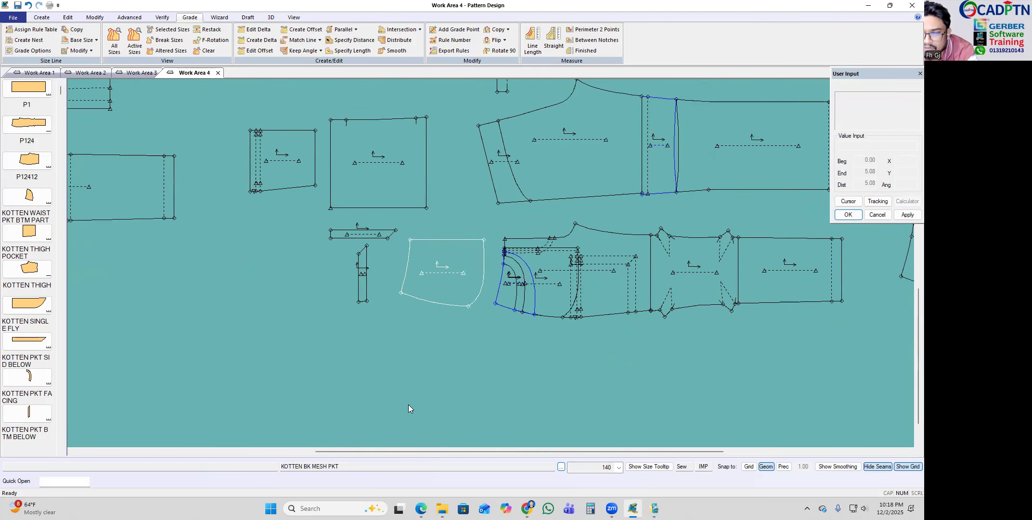
{"action": "scroll", "coordinate": [457, 192], "scroll_direction": "up", "scroll_amount": 2}
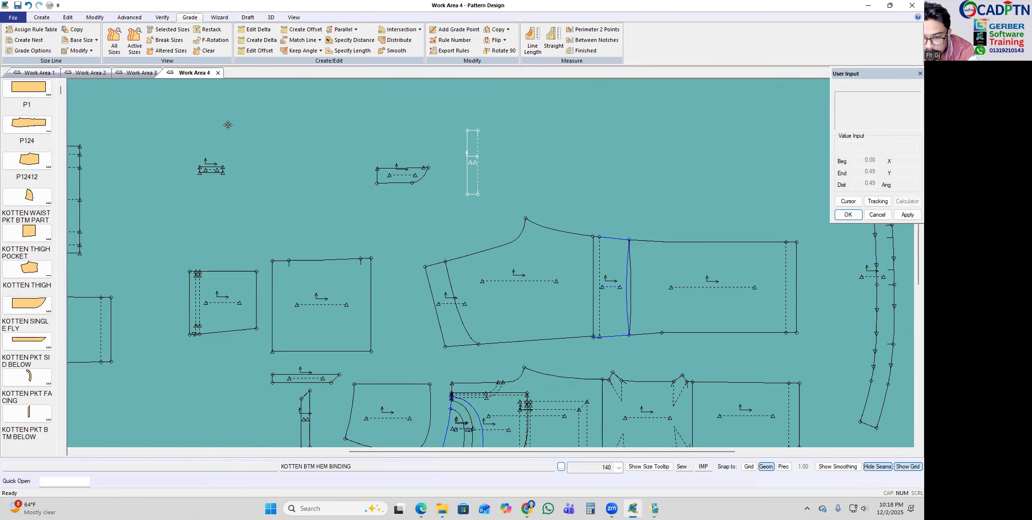
{"action": "scroll", "coordinate": [550, 205], "scroll_direction": "up", "scroll_amount": 2}
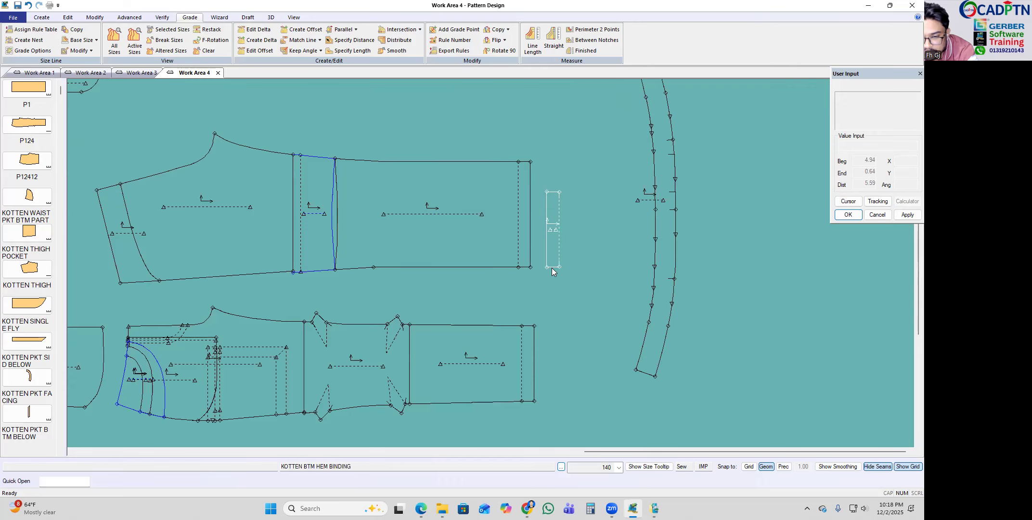
{"action": "scroll", "coordinate": [526, 417], "scroll_direction": "up", "scroll_amount": 2}
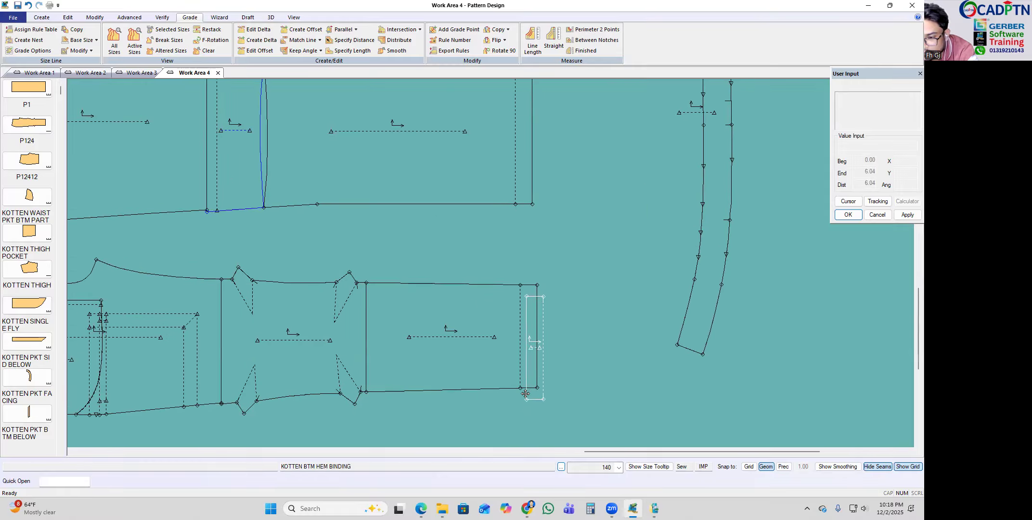
{"action": "left_click", "coordinate": [521, 388]}
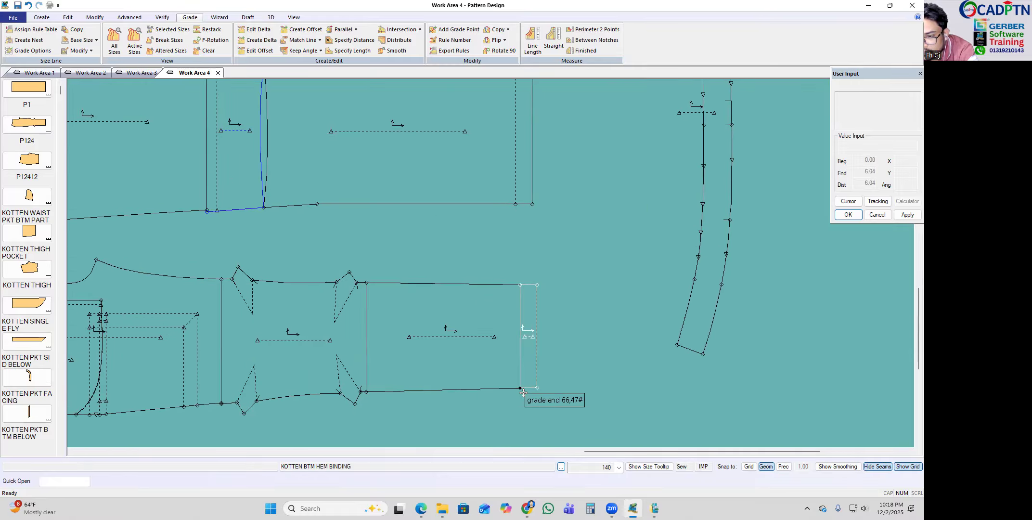
Step: Recheck KOTTEN BTM HEM BINDING on the front bottom part's hem line, and place it just beyond the hem edge
{"action": "scroll", "coordinate": [607, 321], "scroll_direction": "down", "scroll_amount": 5}
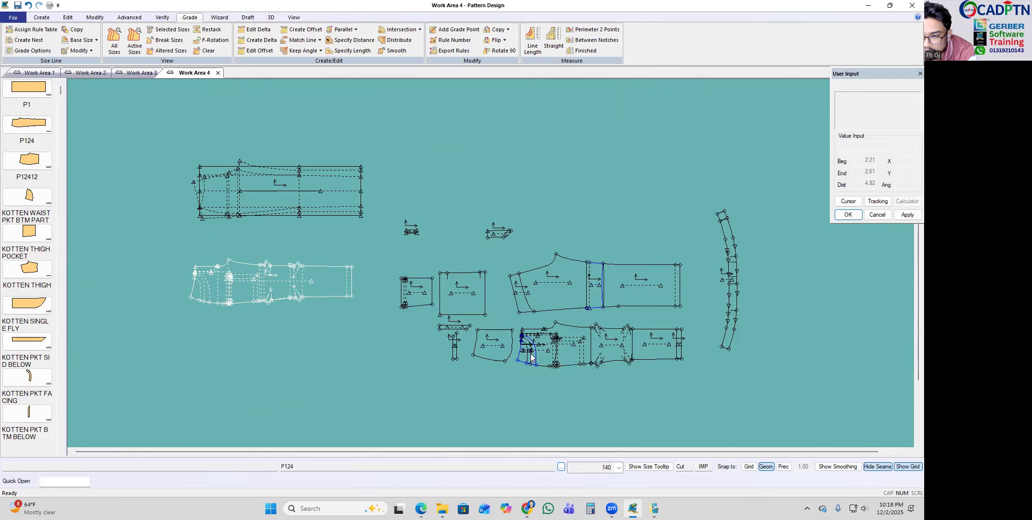
{"action": "scroll", "coordinate": [587, 366], "scroll_direction": "up", "scroll_amount": 2}
{"action": "scroll", "coordinate": [754, 387], "scroll_direction": "up", "scroll_amount": 1}
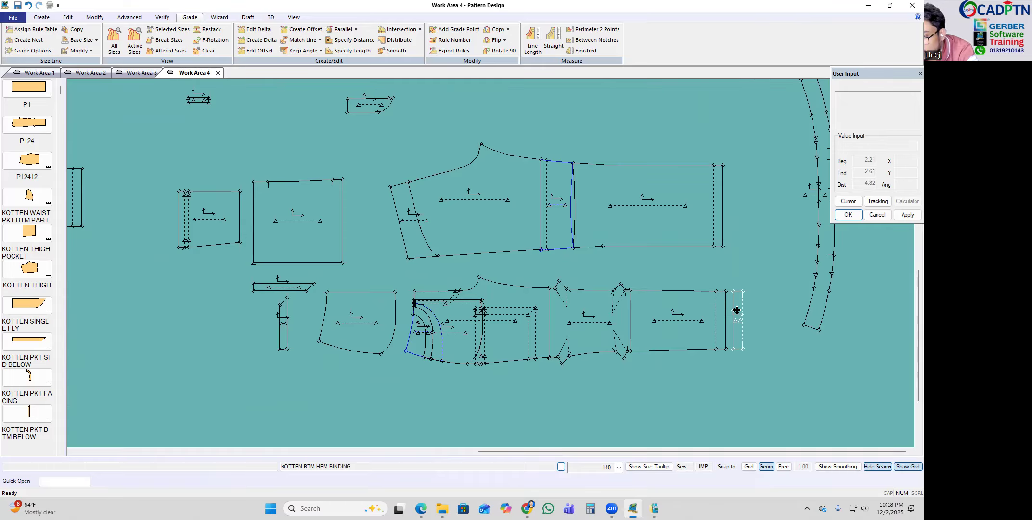
{"action": "scroll", "coordinate": [740, 313], "scroll_direction": "up", "scroll_amount": 1}
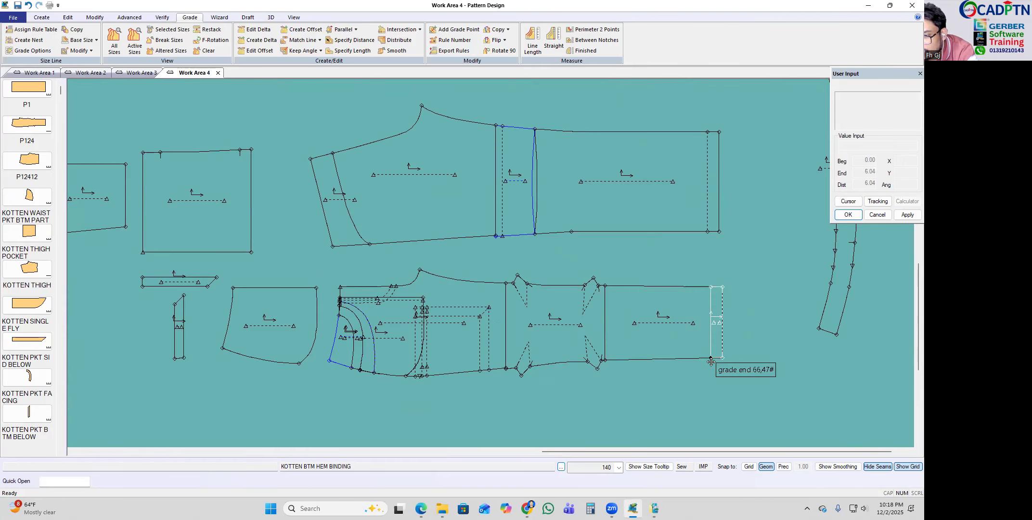
{"action": "left_click", "coordinate": [731, 359]}
{"action": "scroll", "coordinate": [494, 228], "scroll_direction": "down", "scroll_amount": 4}
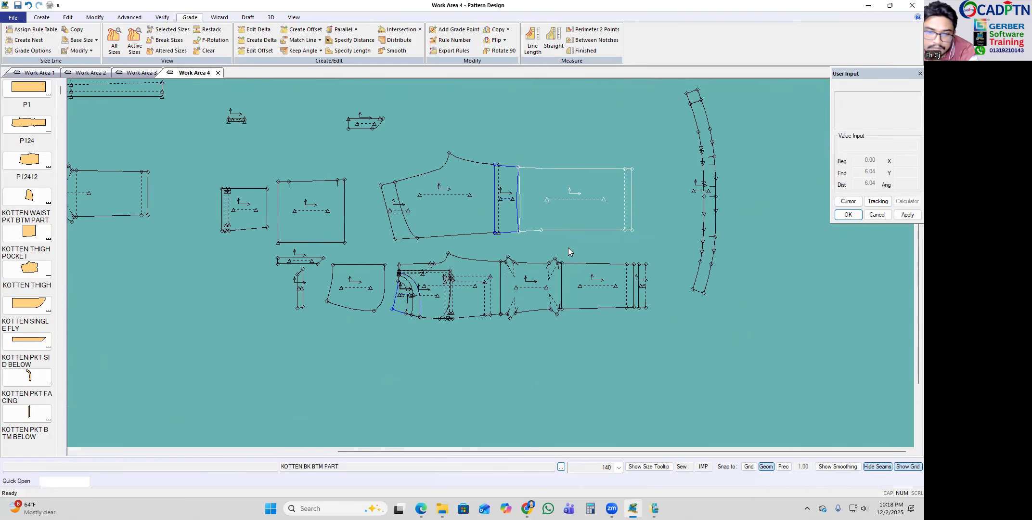
Step: Move P124 and the draft above it closer to the KOTTEN pieces, and group the single fly and belt loop above HAND POCKET
{"action": "scroll", "coordinate": [353, 159], "scroll_direction": "up", "scroll_amount": 1}
{"action": "left_click_drag", "start_coordinate": [260, 141], "coordinate": [266, 170]}
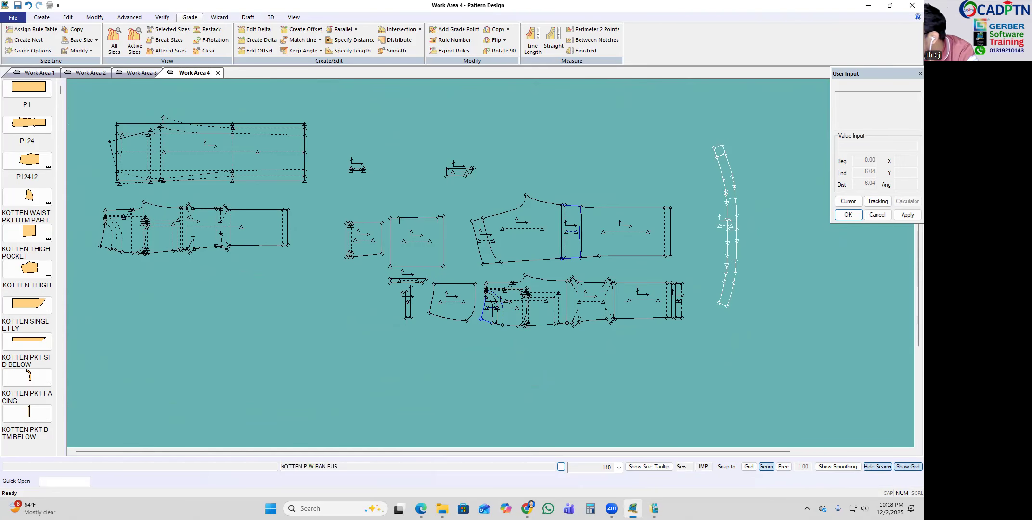
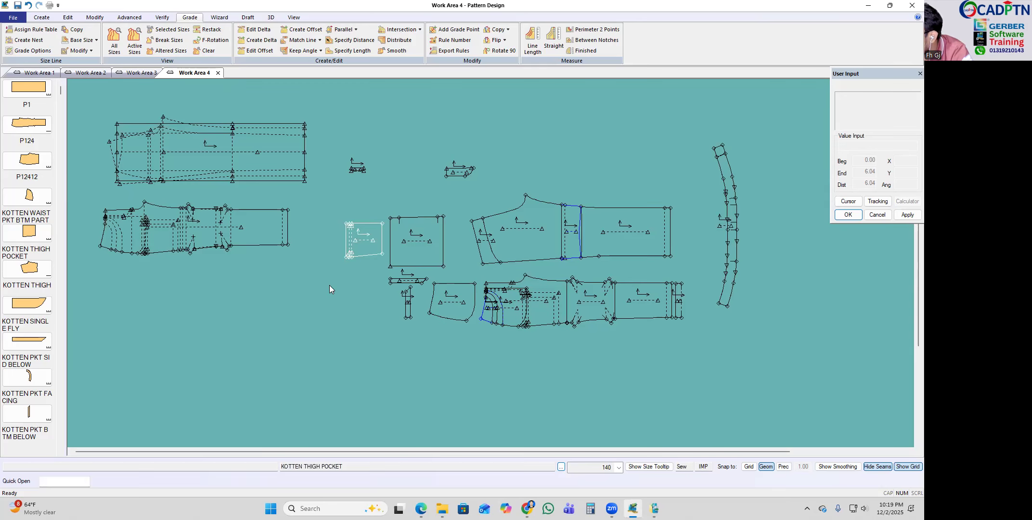
{"action": "scroll", "coordinate": [170, 245], "scroll_direction": "up", "scroll_amount": 1}
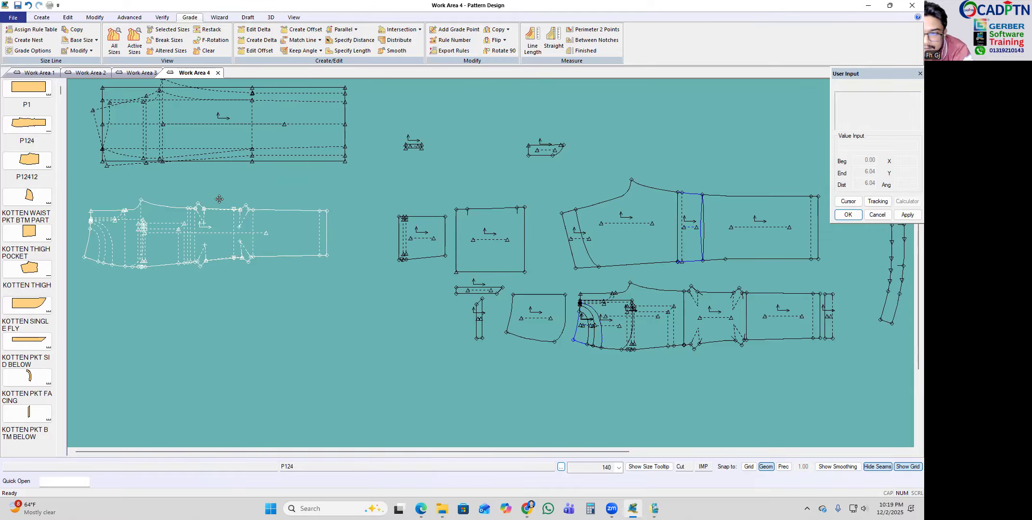
{"action": "scroll", "coordinate": [219, 199], "scroll_direction": "down", "scroll_amount": 2}
{"action": "left_click_drag", "start_coordinate": [271, 208], "coordinate": [256, 256]}
{"action": "scroll", "coordinate": [626, 220], "scroll_direction": "up", "scroll_amount": 1}
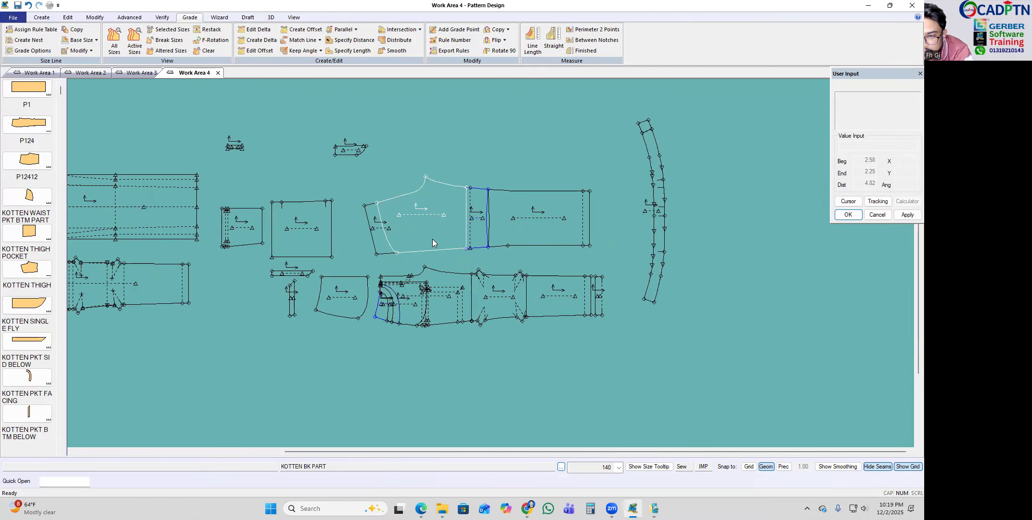
{"action": "left_click_drag", "start_coordinate": [348, 168], "coordinate": [307, 173]}
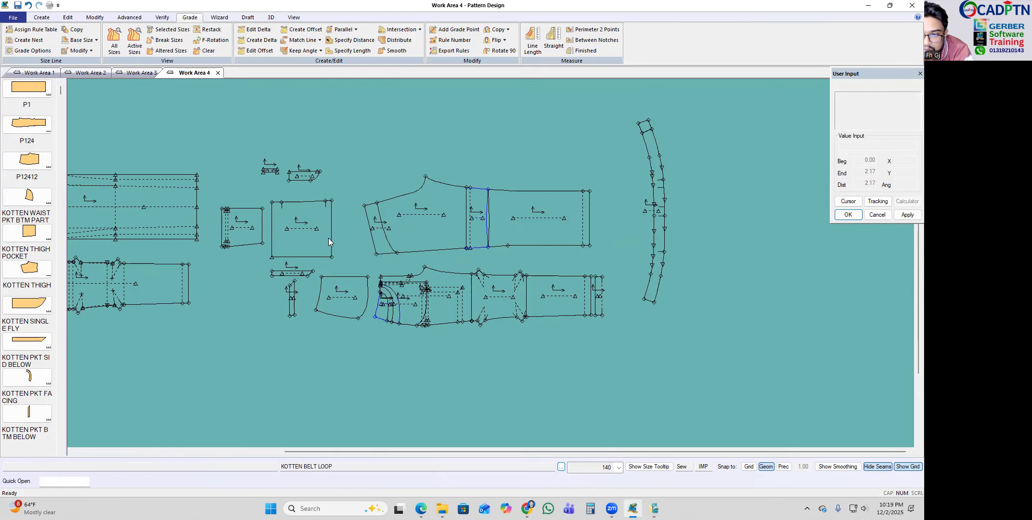
Step: Copy the front part and the back part into the empty area beyond the waistband, with the back copy above the front copy
{"action": "scroll", "coordinate": [439, 313], "scroll_direction": "up", "scroll_amount": 3}
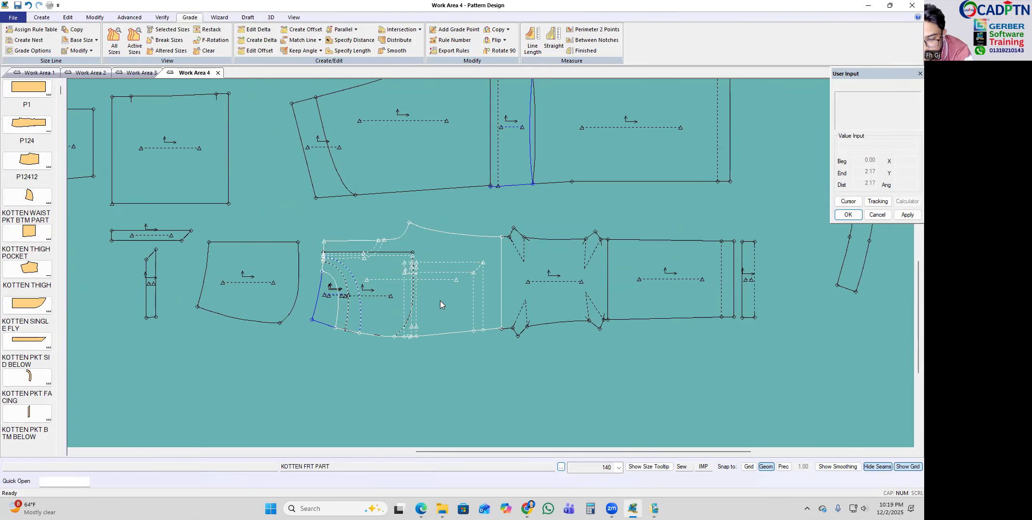
{"action": "left_click", "coordinate": [42, 18]}
{"action": "left_click", "coordinate": [309, 40]}
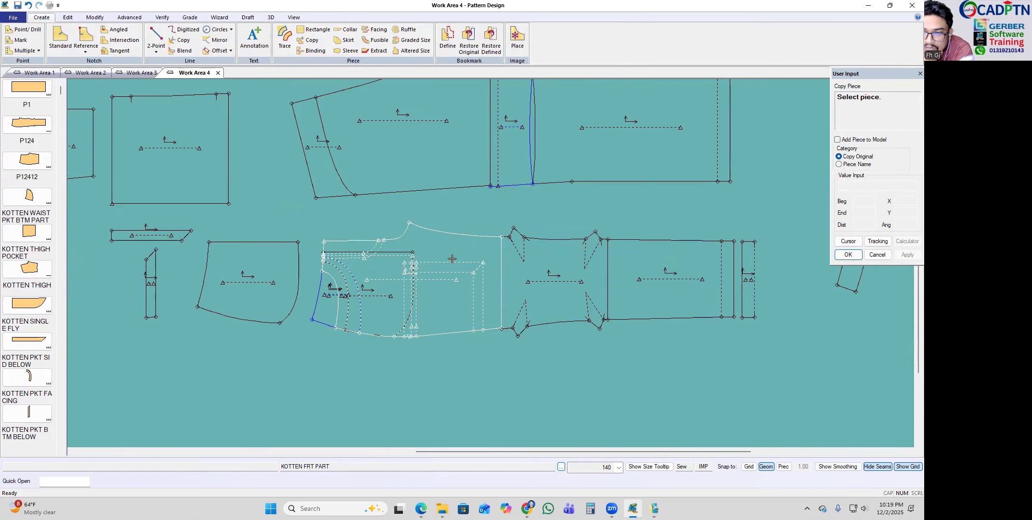
{"action": "scroll", "coordinate": [195, 255], "scroll_direction": "down", "scroll_amount": 3}
{"action": "left_click", "coordinate": [354, 268]}
{"action": "left_click", "coordinate": [690, 214]}
{"action": "scroll", "coordinate": [692, 219], "scroll_direction": "up", "scroll_amount": 2}
{"action": "left_click", "coordinate": [669, 143]}
{"action": "scroll", "coordinate": [716, 287], "scroll_direction": "up", "scroll_amount": 1}
{"action": "left_click_drag", "start_coordinate": [631, 297], "coordinate": [597, 304]}
{"action": "scroll", "coordinate": [581, 317], "scroll_direction": "down", "scroll_amount": 2}
{"action": "left_click_drag", "start_coordinate": [597, 165], "coordinate": [609, 182]}
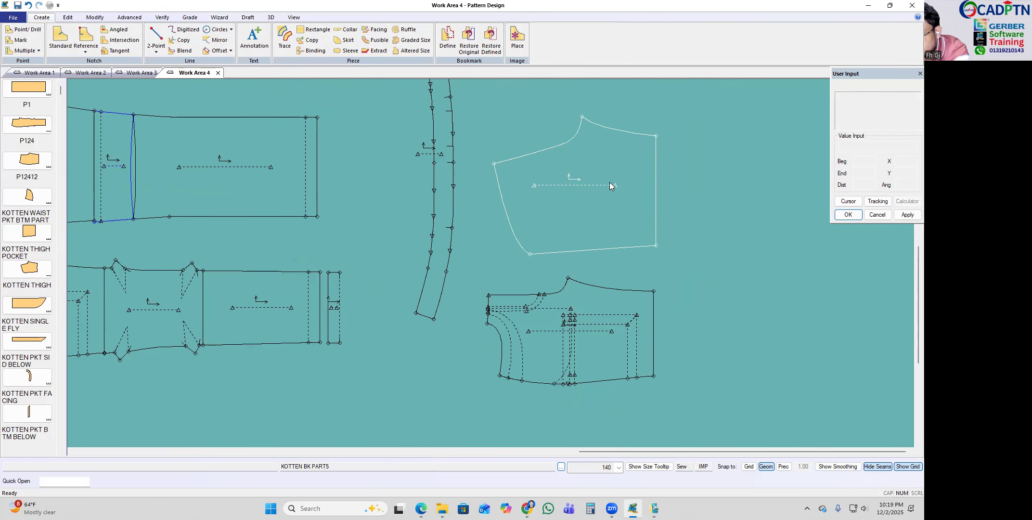
Step: Flip the back part copy so its crotch point faces the front copy, and position the front copy below it
{"action": "key", "text": "f"}
{"action": "left_click", "coordinate": [568, 162]}
{"action": "right_click", "coordinate": [618, 147]}
{"action": "left_click", "coordinate": [654, 153]}
{"action": "left_click", "coordinate": [604, 337]}
{"action": "scroll", "coordinate": [602, 338], "scroll_direction": "up", "scroll_amount": 2}
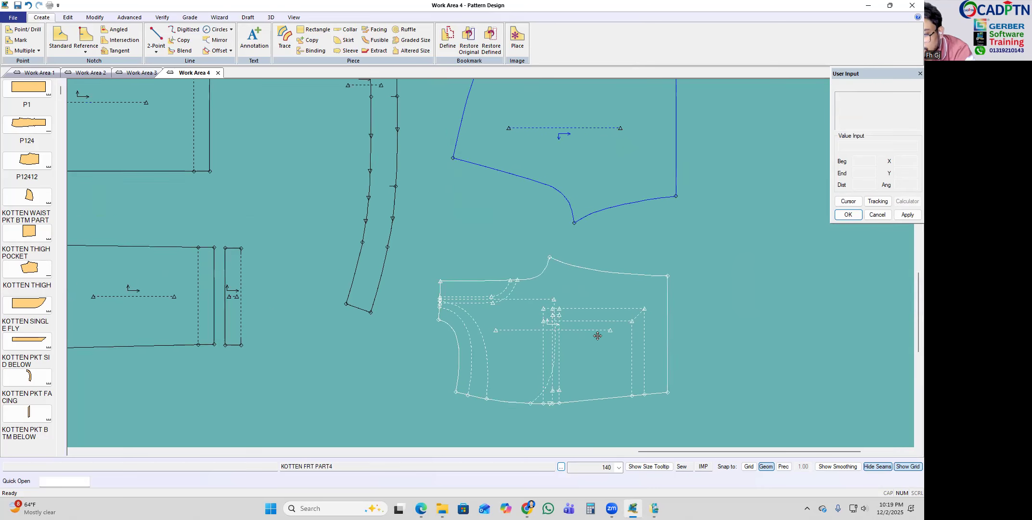
{"action": "left_click", "coordinate": [596, 332]}
Step: Set and rotate the back copy onto the front copy, matching their crotch points and inseam lines
{"action": "key", "text": "s"}
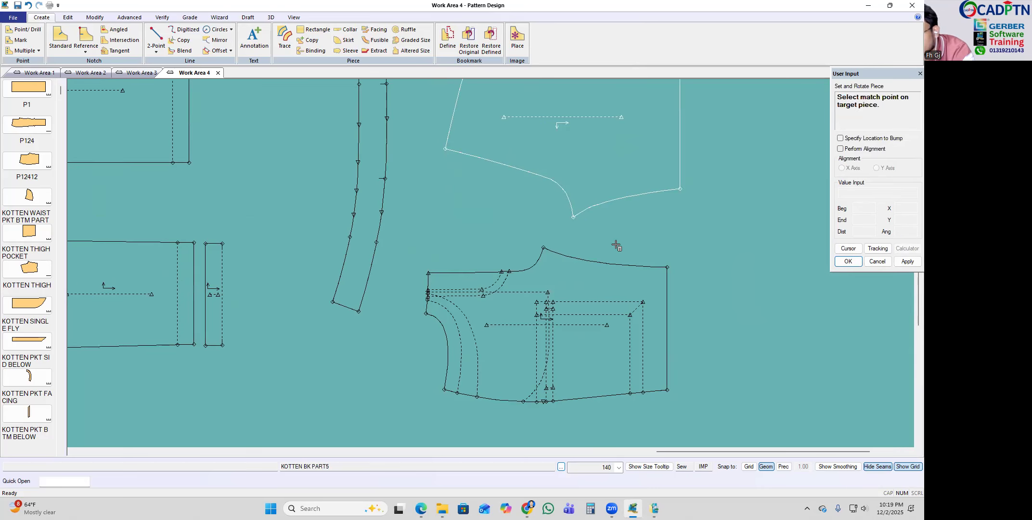
{"action": "scroll", "coordinate": [615, 240], "scroll_direction": "up", "scroll_amount": 1}
{"action": "left_click", "coordinate": [519, 250]}
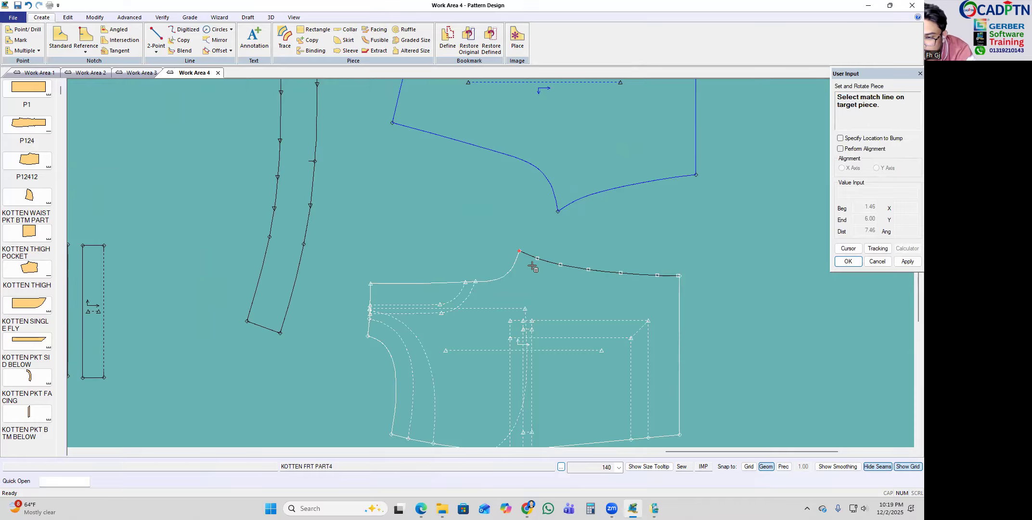
{"action": "left_click", "coordinate": [538, 258]}
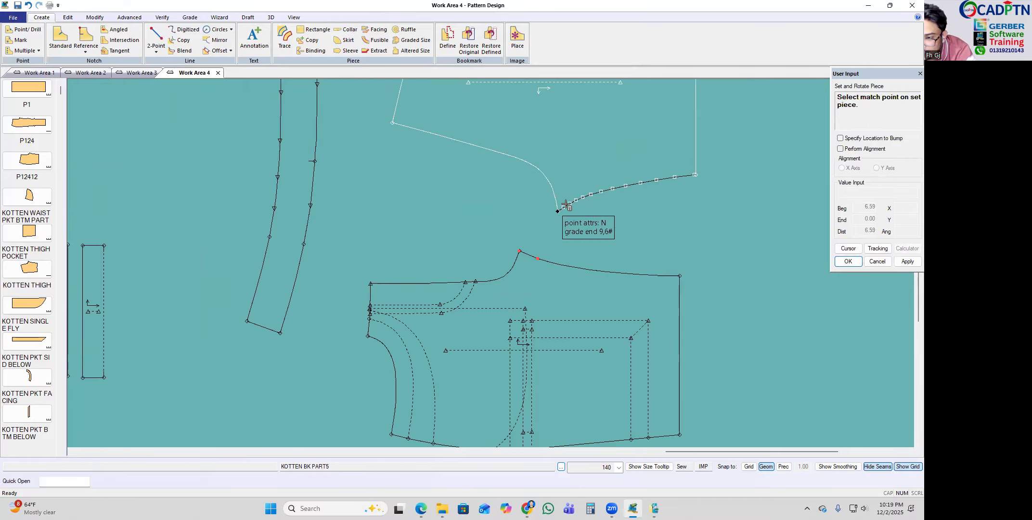
{"action": "left_click", "coordinate": [561, 211]}
{"action": "right_click", "coordinate": [539, 169]}
{"action": "left_click", "coordinate": [576, 186]}
{"action": "right_click", "coordinate": [575, 155]}
{"action": "left_click", "coordinate": [613, 174]}
Step: Examine how the crotch curve runs across the joined front and back copies at the crotch point and along the inseam
{"action": "scroll", "coordinate": [581, 257], "scroll_direction": "up", "scroll_amount": 3}
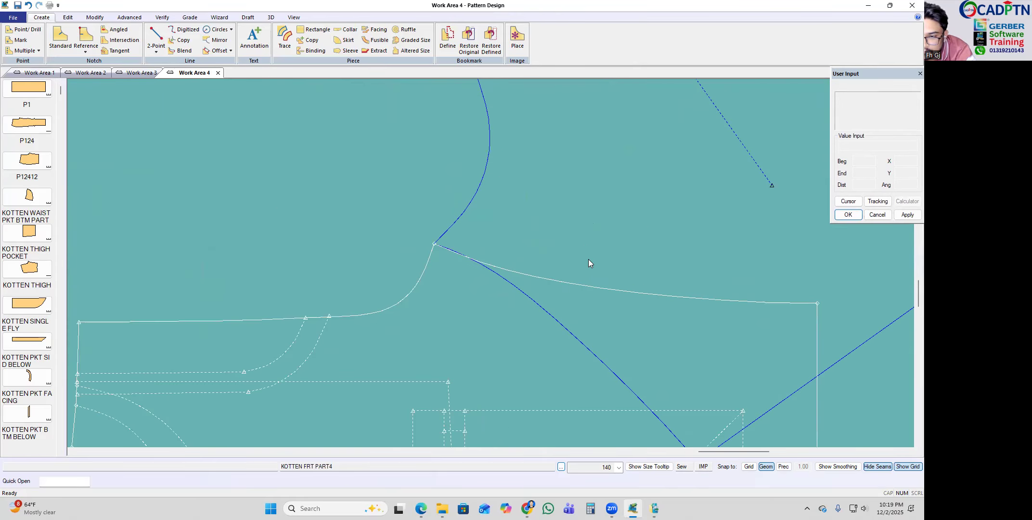
{"action": "scroll", "coordinate": [585, 255], "scroll_direction": "down", "scroll_amount": 5}
{"action": "scroll", "coordinate": [659, 226], "scroll_direction": "down", "scroll_amount": 2}
{"action": "scroll", "coordinate": [606, 199], "scroll_direction": "up", "scroll_amount": 6}
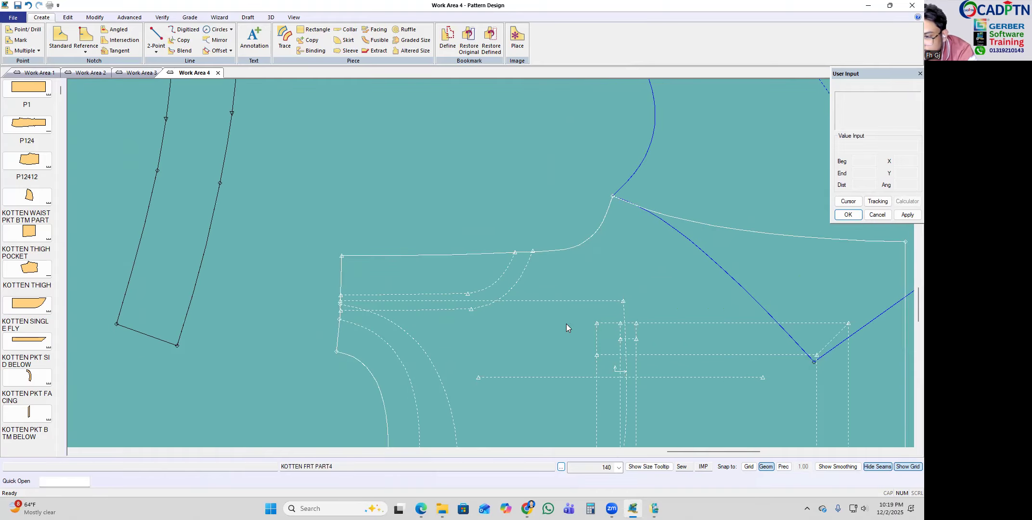
{"action": "scroll", "coordinate": [450, 318], "scroll_direction": "down", "scroll_amount": 2}
{"action": "scroll", "coordinate": [690, 160], "scroll_direction": "up", "scroll_amount": 4}
{"action": "scroll", "coordinate": [693, 164], "scroll_direction": "up", "scroll_amount": 1}
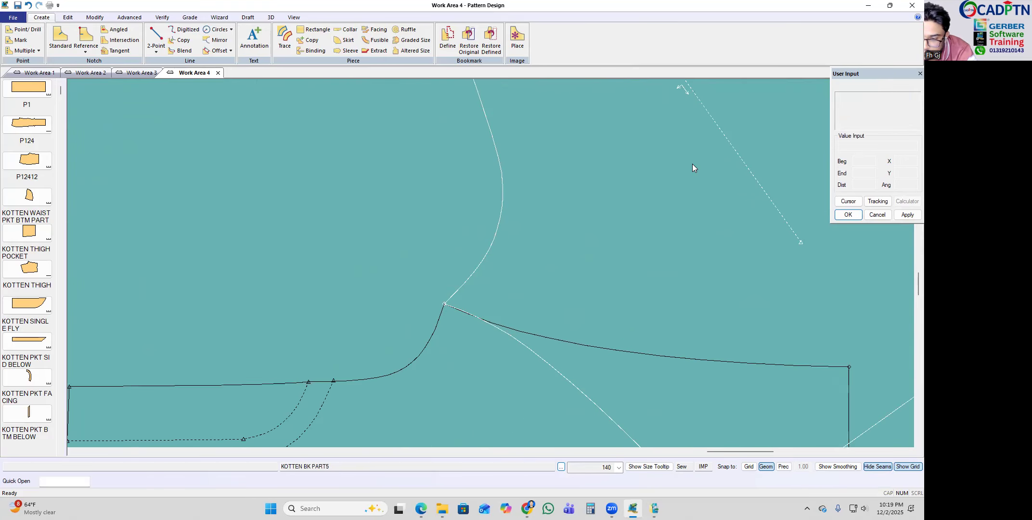
{"action": "scroll", "coordinate": [597, 214], "scroll_direction": "down", "scroll_amount": 2}
{"action": "scroll", "coordinate": [583, 173], "scroll_direction": "up", "scroll_amount": 2}
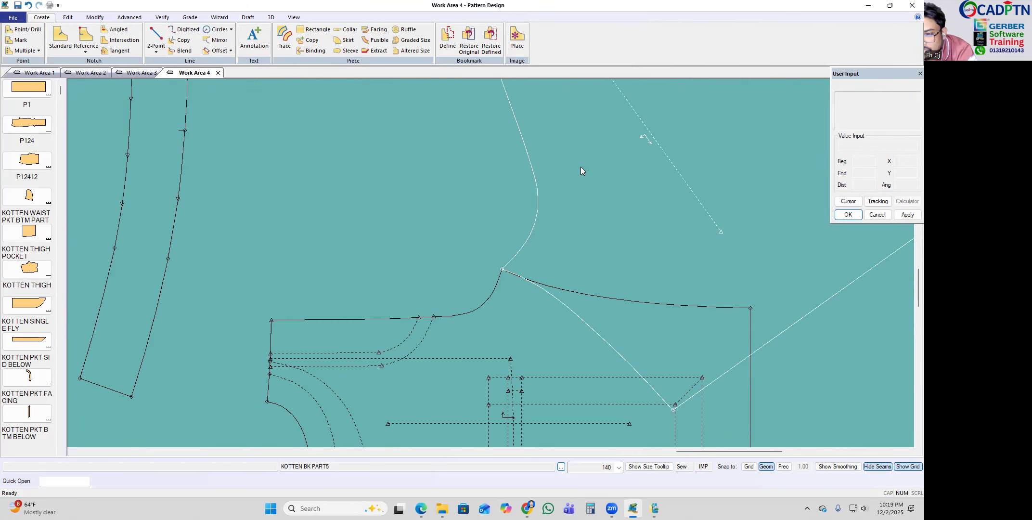
{"action": "scroll", "coordinate": [455, 160], "scroll_direction": "down", "scroll_amount": 1}
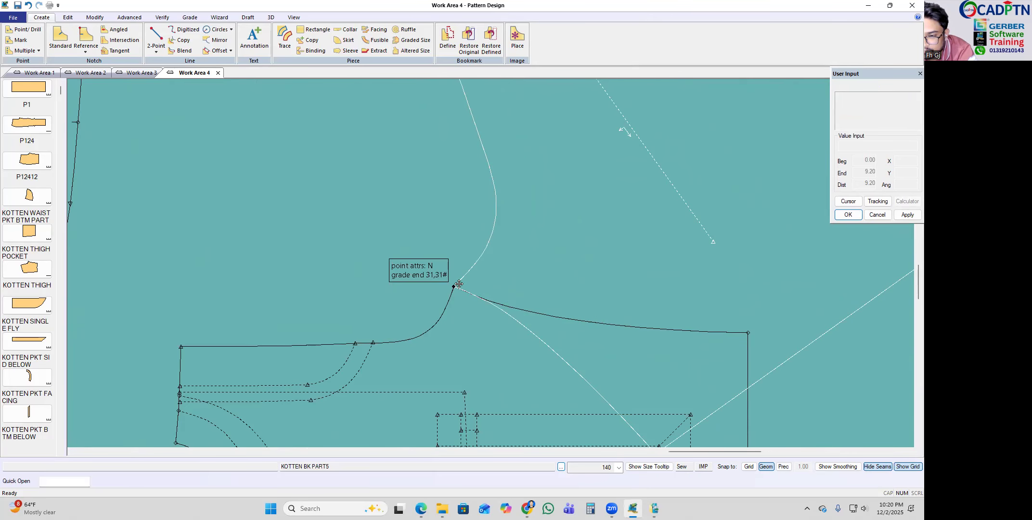
{"action": "scroll", "coordinate": [500, 226], "scroll_direction": "down", "scroll_amount": 2}
{"action": "scroll", "coordinate": [501, 224], "scroll_direction": "down", "scroll_amount": 1}
{"action": "scroll", "coordinate": [386, 369], "scroll_direction": "up", "scroll_amount": 4}
{"action": "scroll", "coordinate": [453, 264], "scroll_direction": "down", "scroll_amount": 4}
{"action": "scroll", "coordinate": [532, 190], "scroll_direction": "up", "scroll_amount": 3}
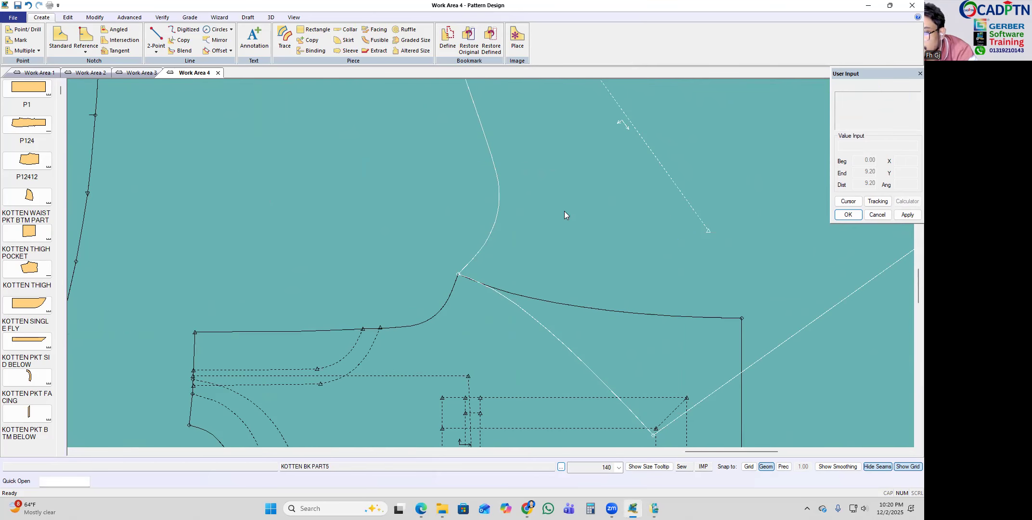
{"action": "scroll", "coordinate": [497, 227], "scroll_direction": "down", "scroll_amount": 3}
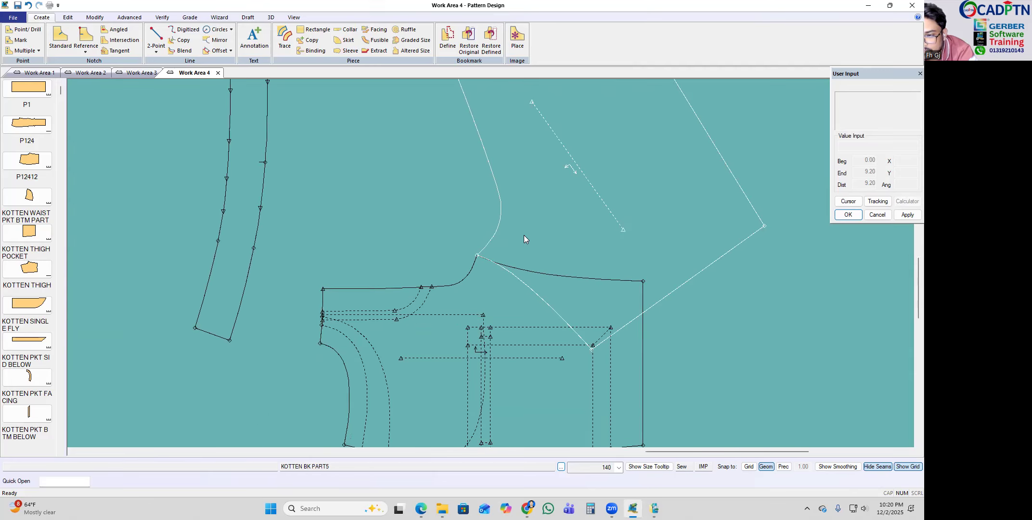
{"action": "scroll", "coordinate": [525, 227], "scroll_direction": "down", "scroll_amount": 6}
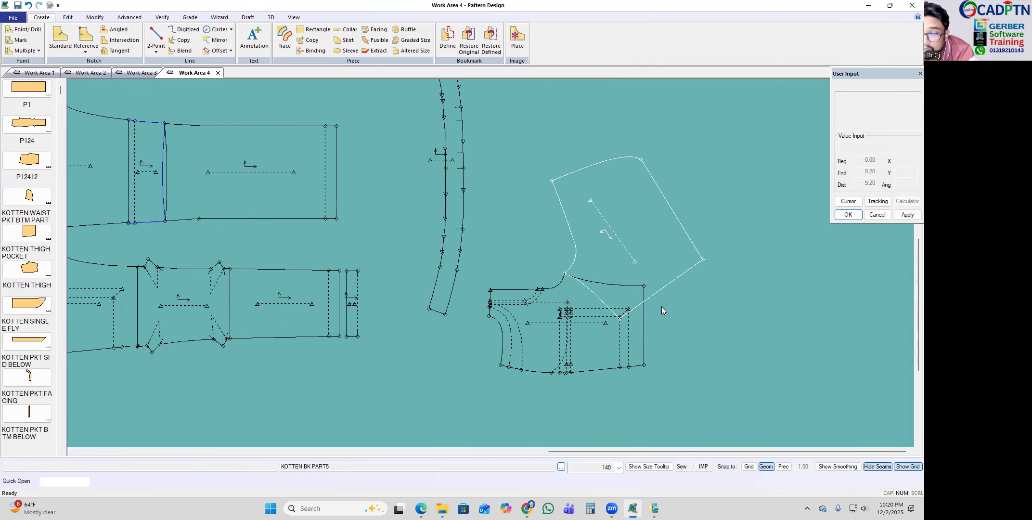
{"action": "scroll", "coordinate": [438, 302], "scroll_direction": "up", "scroll_amount": 3}
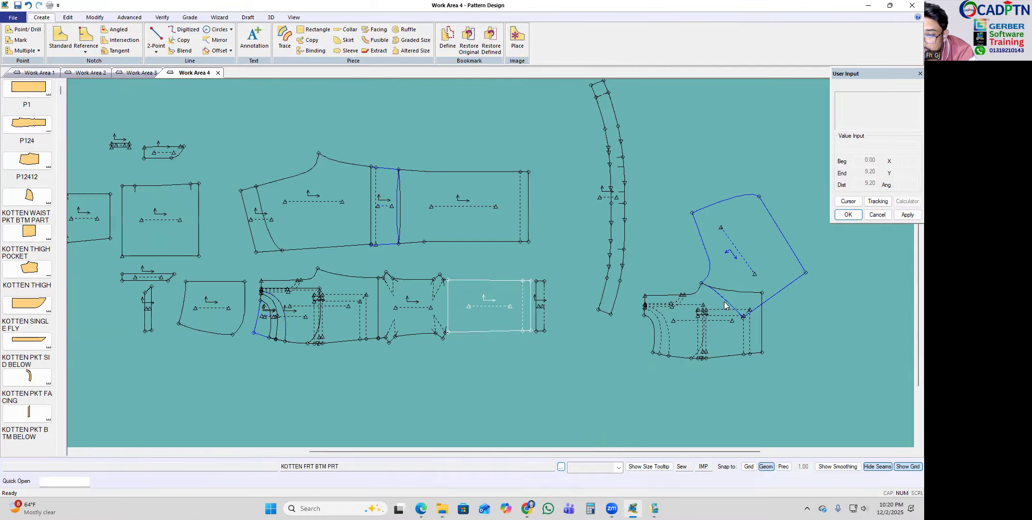
{"action": "scroll", "coordinate": [846, 308], "scroll_direction": "up", "scroll_amount": 4}
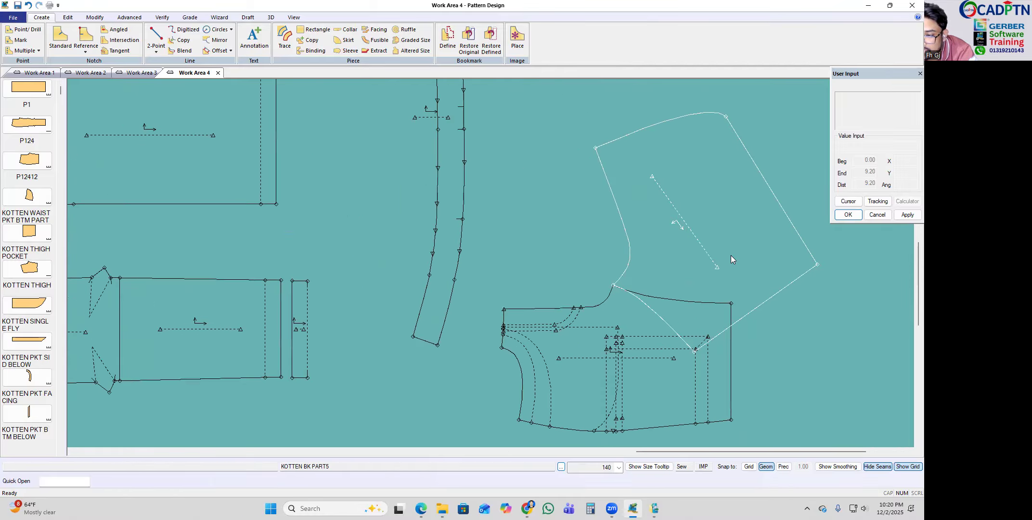
Step: Delete the joined copies of the back part and the front part
{"action": "left_click", "coordinate": [712, 227]}
{"action": "key", "text": "Delete"}
{"action": "left_click", "coordinate": [668, 214]}
{"action": "left_click", "coordinate": [648, 325]}
{"action": "right_click", "coordinate": [664, 191]}
{"action": "left_click", "coordinate": [664, 193]}
{"action": "scroll", "coordinate": [635, 272], "scroll_direction": "down", "scroll_amount": 6}
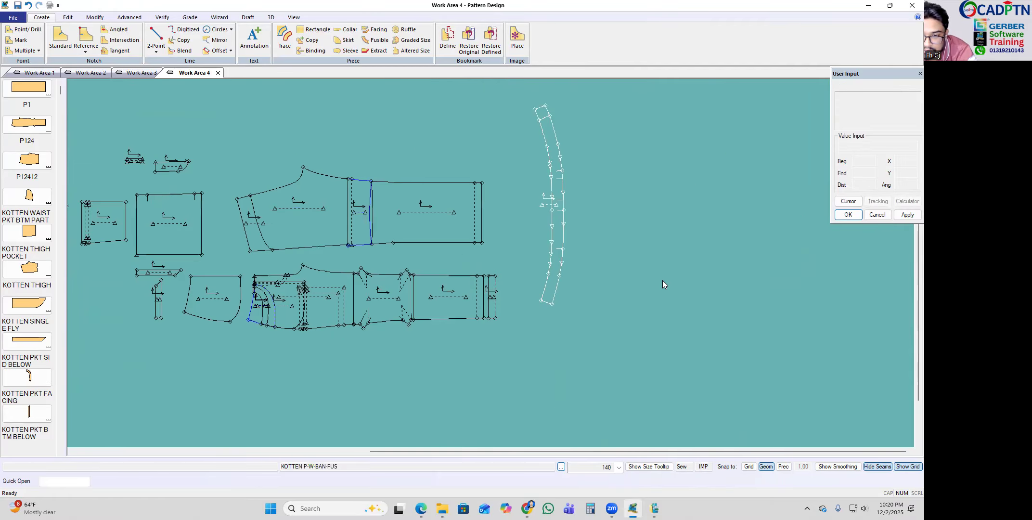
Step: Look over the arranged front and back pieces, and inspect the crotch point of the back part up close
{"action": "scroll", "coordinate": [168, 219], "scroll_direction": "up", "scroll_amount": 2}
{"action": "scroll", "coordinate": [698, 241], "scroll_direction": "down", "scroll_amount": 2}
{"action": "scroll", "coordinate": [246, 261], "scroll_direction": "up", "scroll_amount": 2}
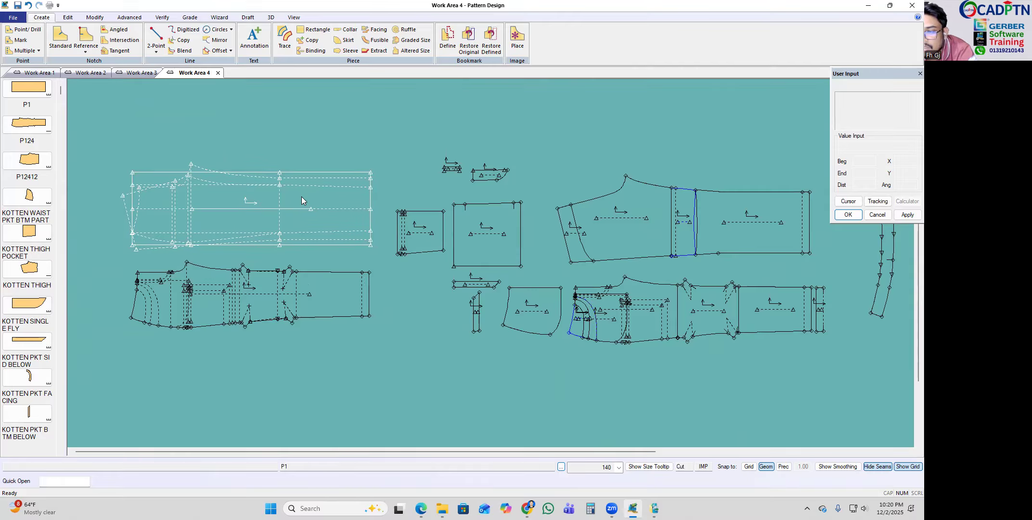
{"action": "scroll", "coordinate": [302, 197], "scroll_direction": "down", "scroll_amount": 1}
{"action": "scroll", "coordinate": [650, 246], "scroll_direction": "up", "scroll_amount": 3}
{"action": "scroll", "coordinate": [473, 269], "scroll_direction": "up", "scroll_amount": 2}
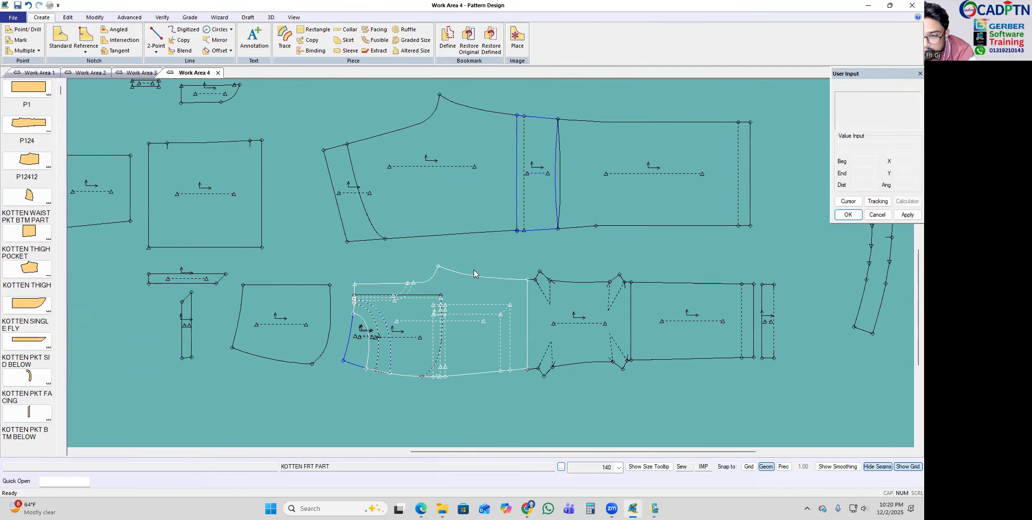
{"action": "scroll", "coordinate": [468, 280], "scroll_direction": "up", "scroll_amount": 3}
{"action": "scroll", "coordinate": [441, 264], "scroll_direction": "down", "scroll_amount": 6}
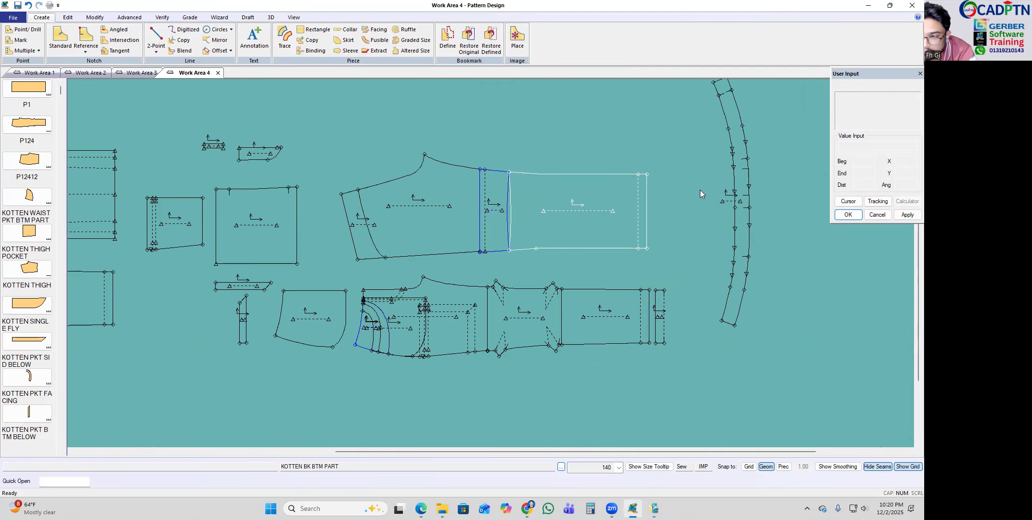
{"action": "scroll", "coordinate": [447, 157], "scroll_direction": "up", "scroll_amount": 1}
{"action": "scroll", "coordinate": [432, 154], "scroll_direction": "up", "scroll_amount": 5}
{"action": "scroll", "coordinate": [331, 138], "scroll_direction": "down", "scroll_amount": 6}
{"action": "scroll", "coordinate": [833, 289], "scroll_direction": "up", "scroll_amount": 2}
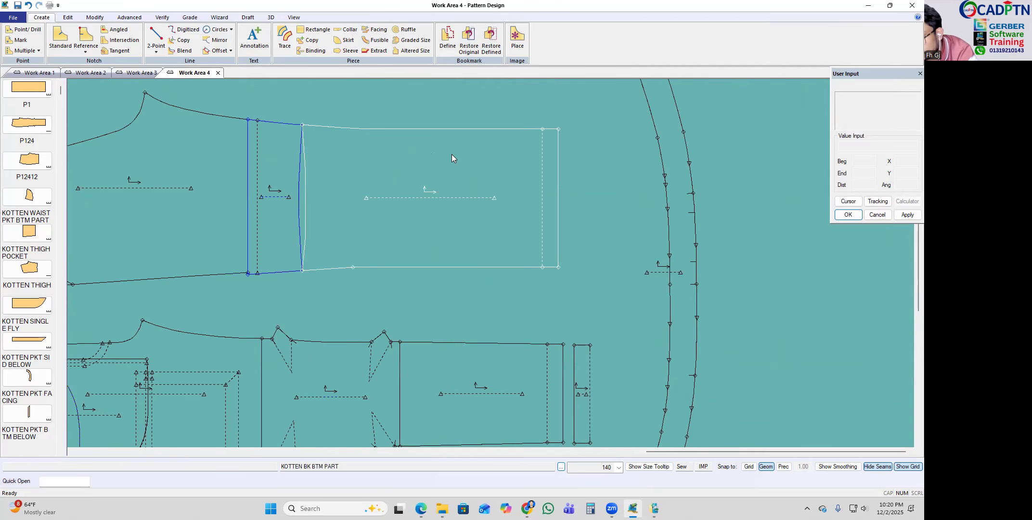
{"action": "scroll", "coordinate": [452, 154], "scroll_direction": "down", "scroll_amount": 2}
{"action": "scroll", "coordinate": [664, 271], "scroll_direction": "up", "scroll_amount": 1}
{"action": "scroll", "coordinate": [664, 271], "scroll_direction": "down", "scroll_amount": 2}
{"action": "scroll", "coordinate": [650, 255], "scroll_direction": "down", "scroll_amount": 3}
{"action": "scroll", "coordinate": [462, 233], "scroll_direction": "up", "scroll_amount": 1}
{"action": "scroll", "coordinate": [413, 146], "scroll_direction": "up", "scroll_amount": 6}
{"action": "scroll", "coordinate": [408, 130], "scroll_direction": "up", "scroll_amount": 4}
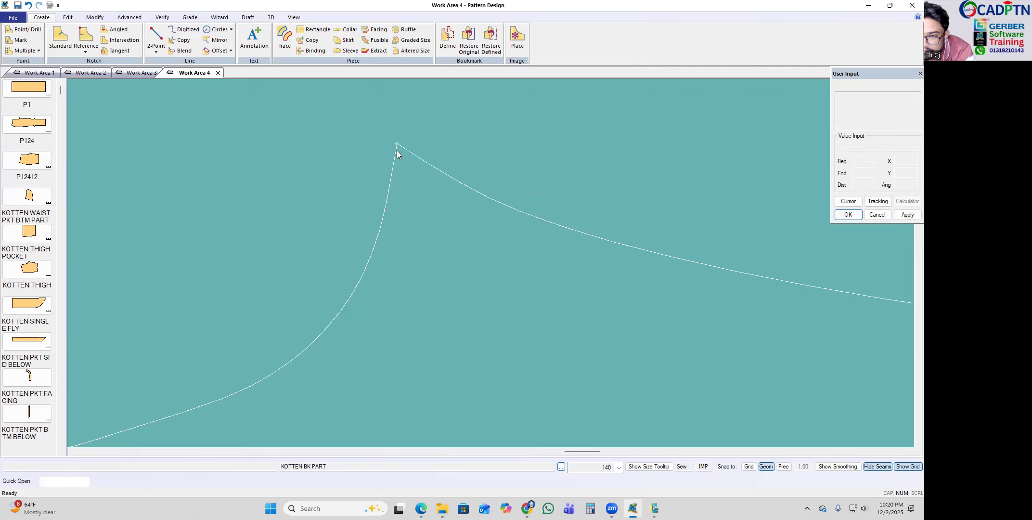
{"action": "scroll", "coordinate": [498, 206], "scroll_direction": "down", "scroll_amount": 4}
{"action": "scroll", "coordinate": [500, 207], "scroll_direction": "down", "scroll_amount": 5}
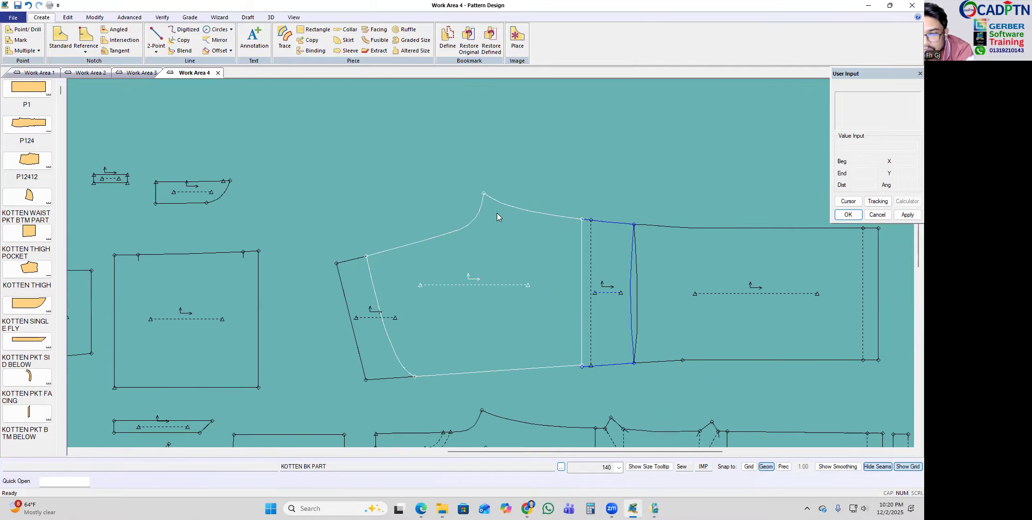
Step: Place a point on the back part's crotch curve, just below the crotch point
{"action": "scroll", "coordinate": [520, 227], "scroll_direction": "up", "scroll_amount": 3}
{"action": "scroll", "coordinate": [520, 225], "scroll_direction": "up", "scroll_amount": 1}
{"action": "key", "text": "s"}
{"action": "scroll", "coordinate": [459, 184], "scroll_direction": "up", "scroll_amount": 1}
{"action": "left_click", "coordinate": [477, 181]}
{"action": "right_click", "coordinate": [483, 222]}
{"action": "left_click", "coordinate": [482, 222]}
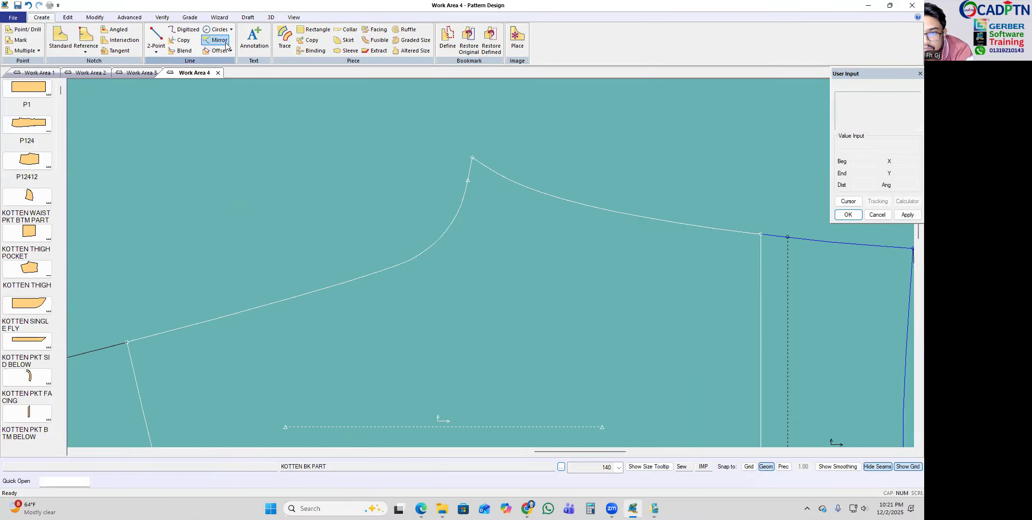
Step: Mirror the back part's inseam line about the short stretch of crotch curve next to the crotch point
{"action": "left_click", "coordinate": [214, 40]}
{"action": "left_click", "coordinate": [514, 181]}
{"action": "right_click", "coordinate": [514, 180]}
{"action": "left_click", "coordinate": [567, 159]}
{"action": "left_click", "coordinate": [469, 176]}
Step: Examine how the mirrored inseam line meets the original inseam at the back part's crotch point
{"action": "scroll", "coordinate": [477, 226], "scroll_direction": "down", "scroll_amount": 1}
{"action": "scroll", "coordinate": [426, 184], "scroll_direction": "up", "scroll_amount": 2}
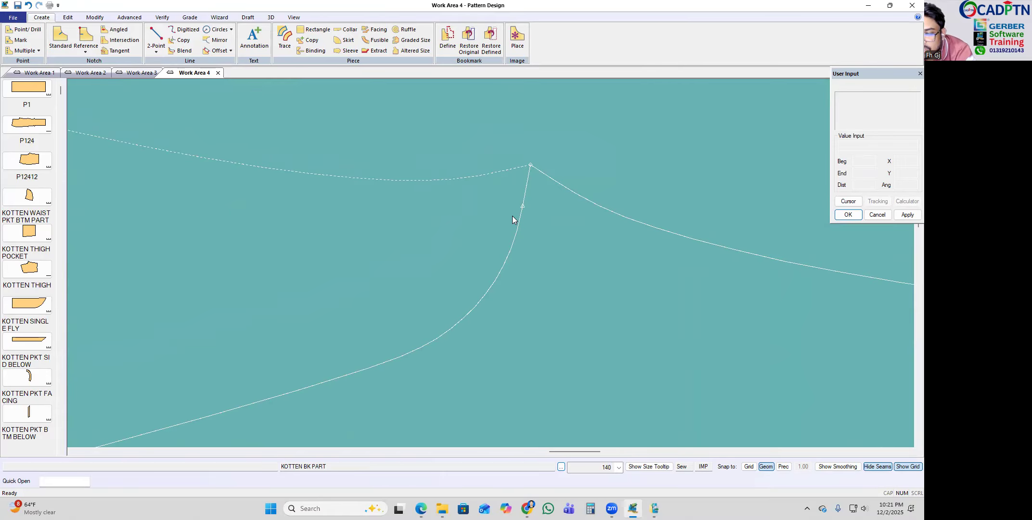
{"action": "scroll", "coordinate": [518, 204], "scroll_direction": "down", "scroll_amount": 2}
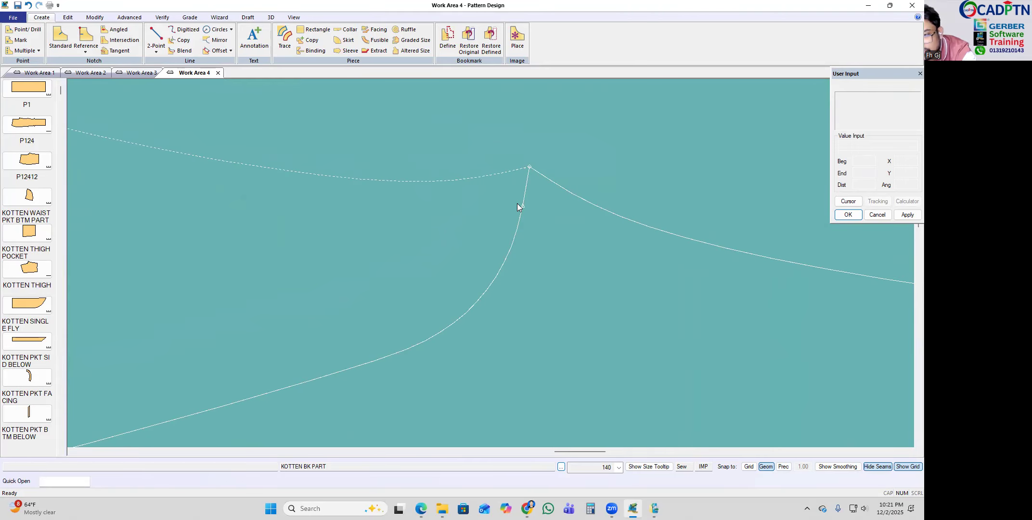
{"action": "scroll", "coordinate": [522, 203], "scroll_direction": "up", "scroll_amount": 1}
{"action": "scroll", "coordinate": [518, 204], "scroll_direction": "up", "scroll_amount": 2}
{"action": "scroll", "coordinate": [351, 175], "scroll_direction": "down", "scroll_amount": 2}
{"action": "scroll", "coordinate": [448, 173], "scroll_direction": "down", "scroll_amount": 2}
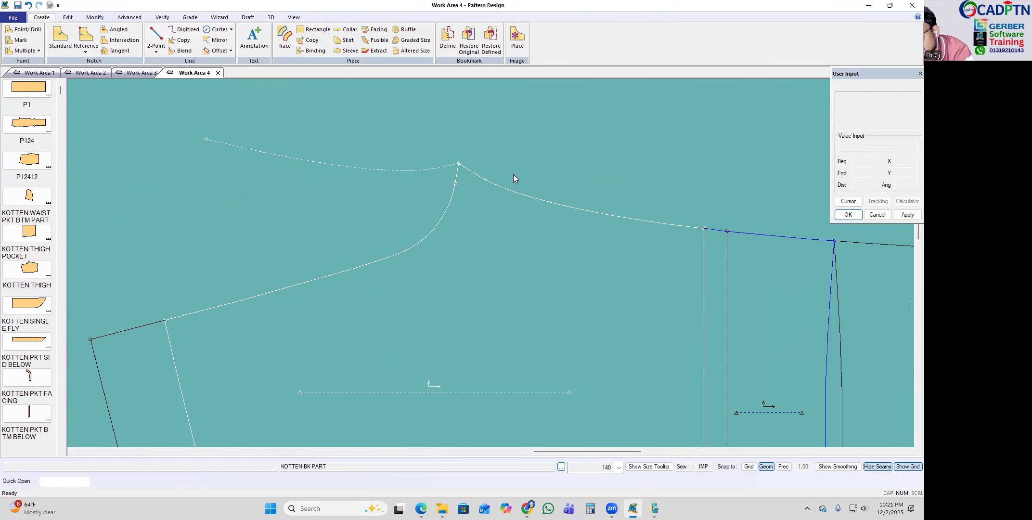
{"action": "scroll", "coordinate": [337, 166], "scroll_direction": "up", "scroll_amount": 1}
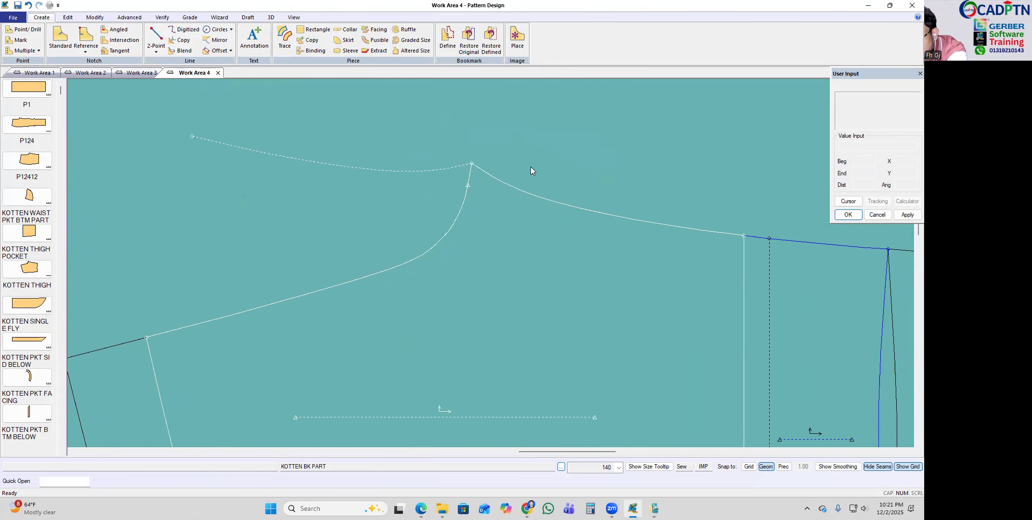
{"action": "key", "text": "m"}
{"action": "scroll", "coordinate": [548, 168], "scroll_direction": "up", "scroll_amount": 3}
{"action": "left_click", "coordinate": [496, 189]}
{"action": "scroll", "coordinate": [260, 177], "scroll_direction": "down", "scroll_amount": 2}
{"action": "scroll", "coordinate": [627, 185], "scroll_direction": "up", "scroll_amount": 3}
{"action": "right_click", "coordinate": [614, 159]}
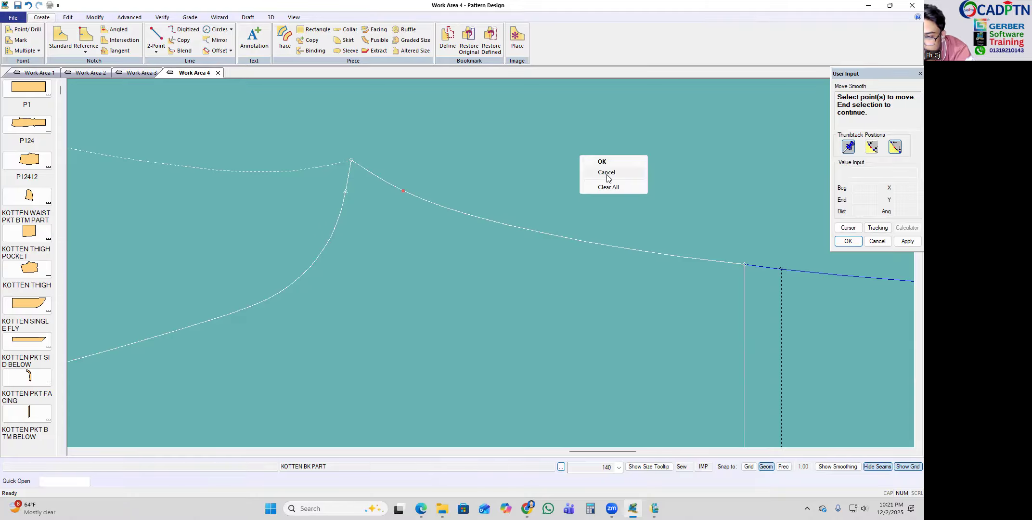
{"action": "left_click", "coordinate": [607, 173]}
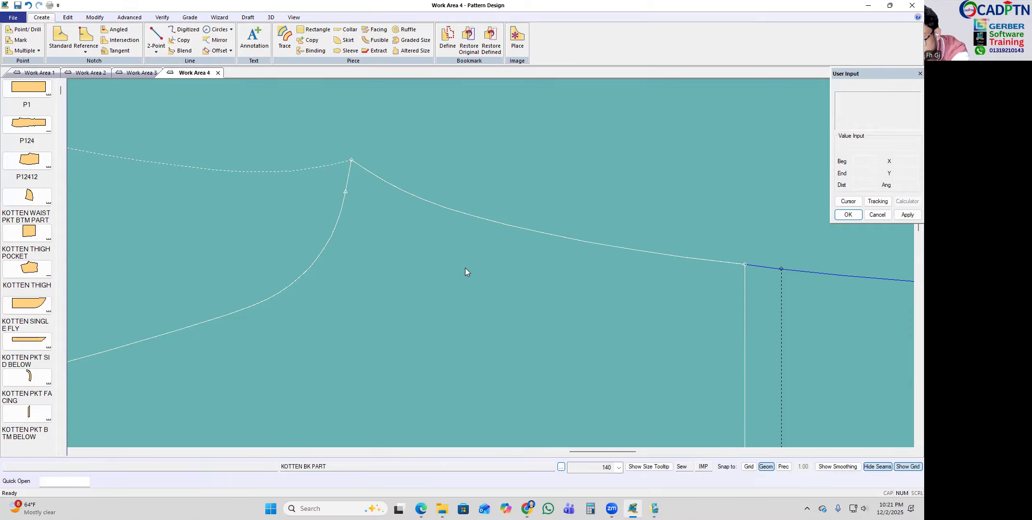
{"action": "right_click", "coordinate": [483, 234]}
{"action": "scroll", "coordinate": [574, 186], "scroll_direction": "down", "scroll_amount": 3}
{"action": "scroll", "coordinate": [577, 190], "scroll_direction": "up", "scroll_amount": 2}
{"action": "scroll", "coordinate": [486, 145], "scroll_direction": "down", "scroll_amount": 4}
{"action": "scroll", "coordinate": [487, 144], "scroll_direction": "down", "scroll_amount": 6}
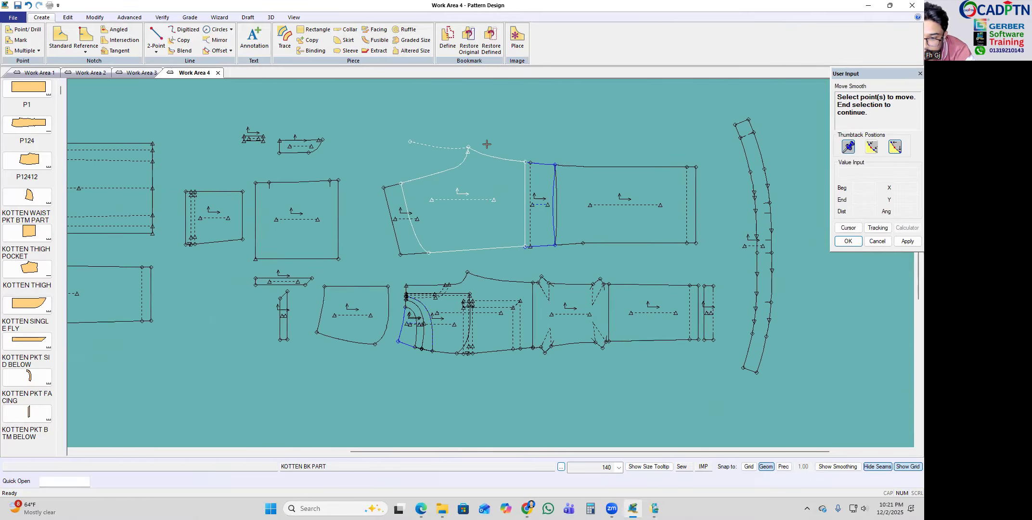
{"action": "scroll", "coordinate": [477, 153], "scroll_direction": "up", "scroll_amount": 4}
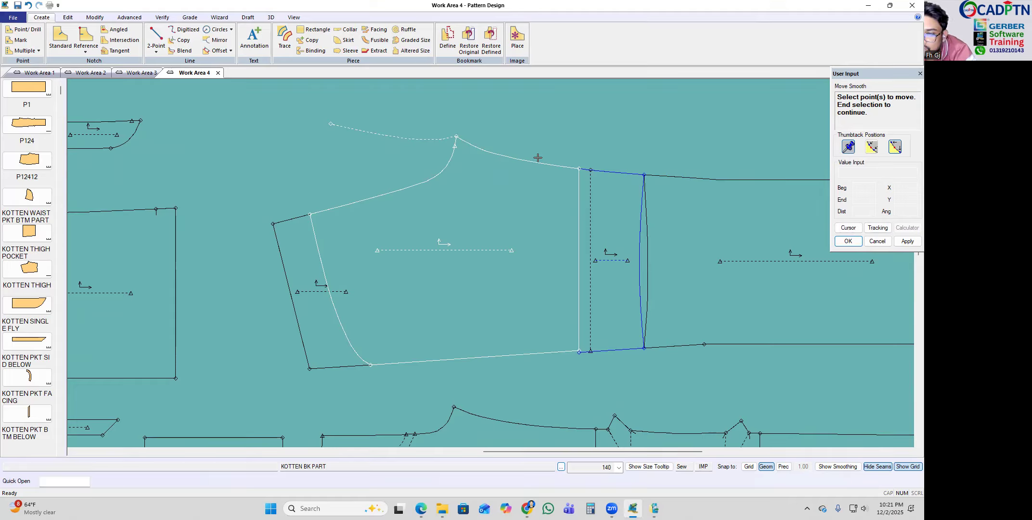
{"action": "right_click", "coordinate": [544, 126]}
{"action": "left_click", "coordinate": [543, 127]}
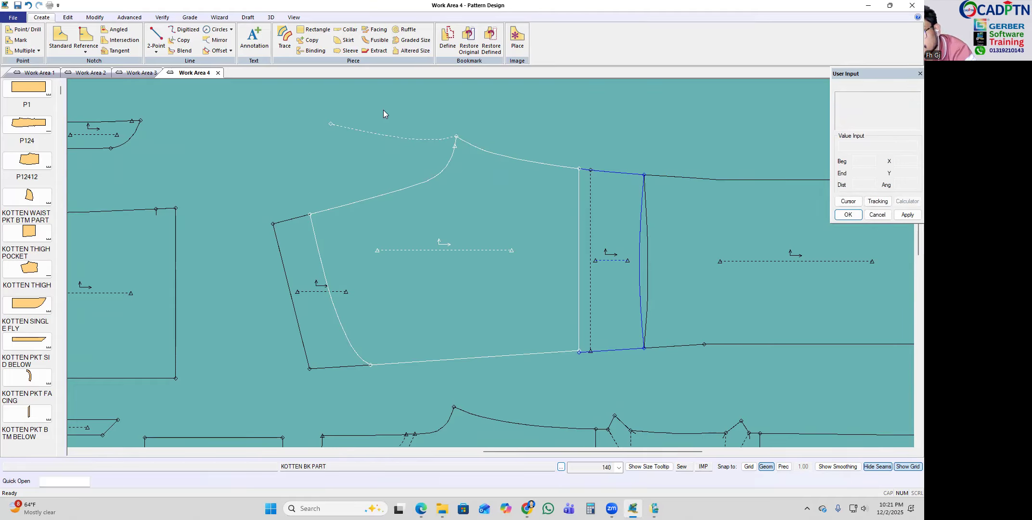
Step: Delete the mirrored inseam line from the back part
{"action": "key", "text": "Delete"}
{"action": "right_click", "coordinate": [406, 126]}
{"action": "left_click", "coordinate": [403, 116]}
{"action": "scroll", "coordinate": [381, 133], "scroll_direction": "down", "scroll_amount": 2}
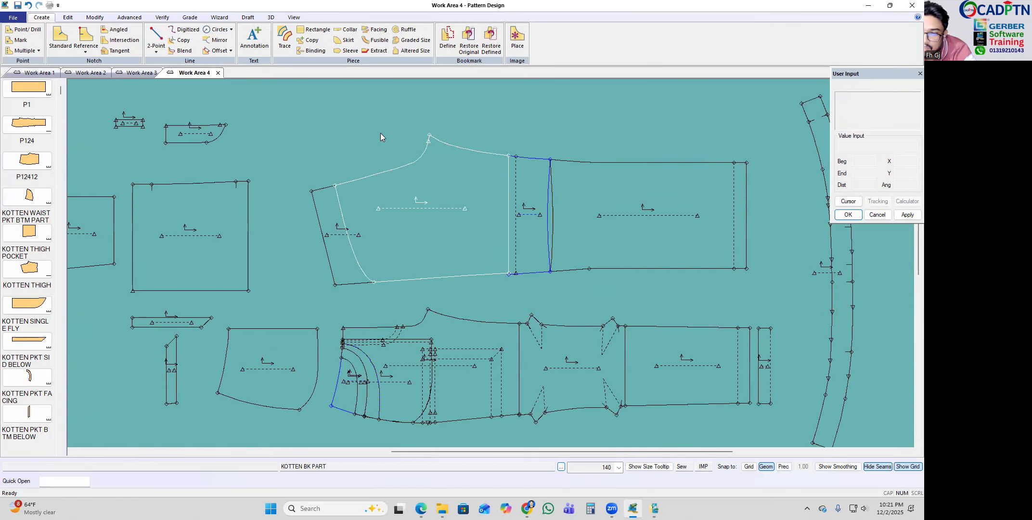
{"action": "scroll", "coordinate": [381, 133], "scroll_direction": "down", "scroll_amount": 2}
{"action": "scroll", "coordinate": [381, 143], "scroll_direction": "down", "scroll_amount": 1}
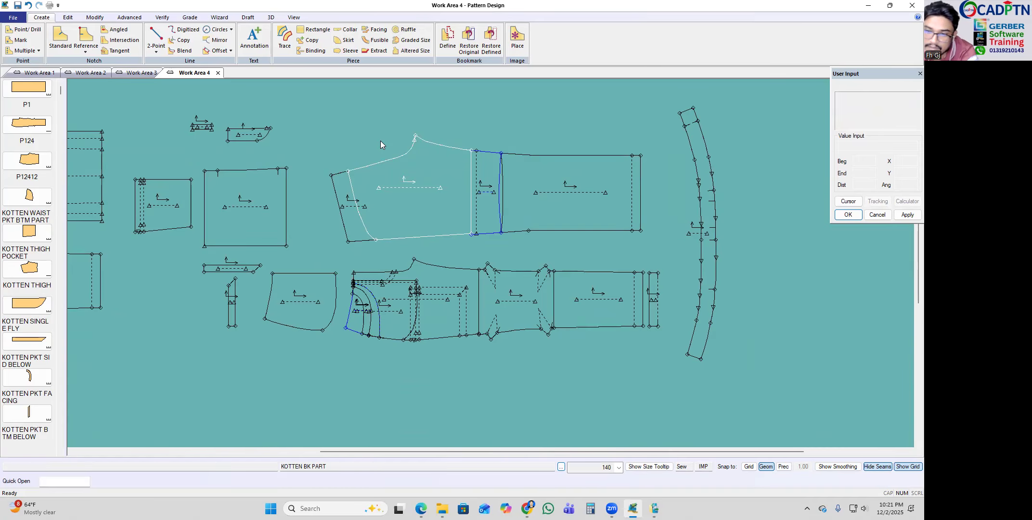
{"action": "scroll", "coordinate": [419, 140], "scroll_direction": "up", "scroll_amount": 5}
{"action": "scroll", "coordinate": [426, 122], "scroll_direction": "up", "scroll_amount": 1}
{"action": "key", "text": "c"}
{"action": "left_click", "coordinate": [393, 149]}
{"action": "right_click", "coordinate": [464, 104]}
{"action": "left_click", "coordinate": [479, 110]}
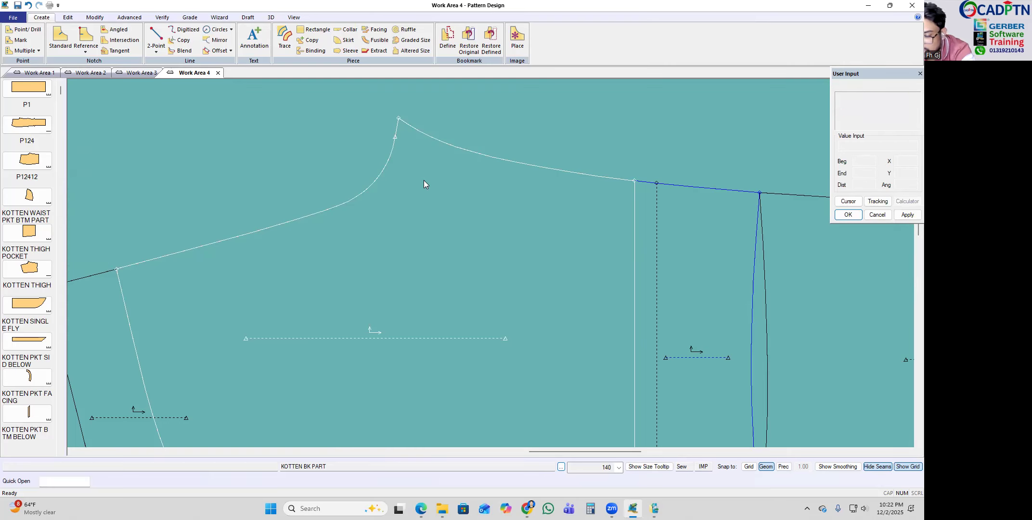
{"action": "left_click", "coordinate": [392, 147]}
{"action": "right_click", "coordinate": [481, 115]}
{"action": "left_click", "coordinate": [482, 119]}
{"action": "right_click", "coordinate": [503, 107]}
{"action": "left_click", "coordinate": [503, 111]}
Step: Mirror the back part's inseam line about the short crotch stretch beside the crotch point
{"action": "scroll", "coordinate": [309, 146], "scroll_direction": "down", "scroll_amount": 2}
{"action": "scroll", "coordinate": [392, 156], "scroll_direction": "down", "scroll_amount": 1}
{"action": "scroll", "coordinate": [376, 133], "scroll_direction": "up", "scroll_amount": 2}
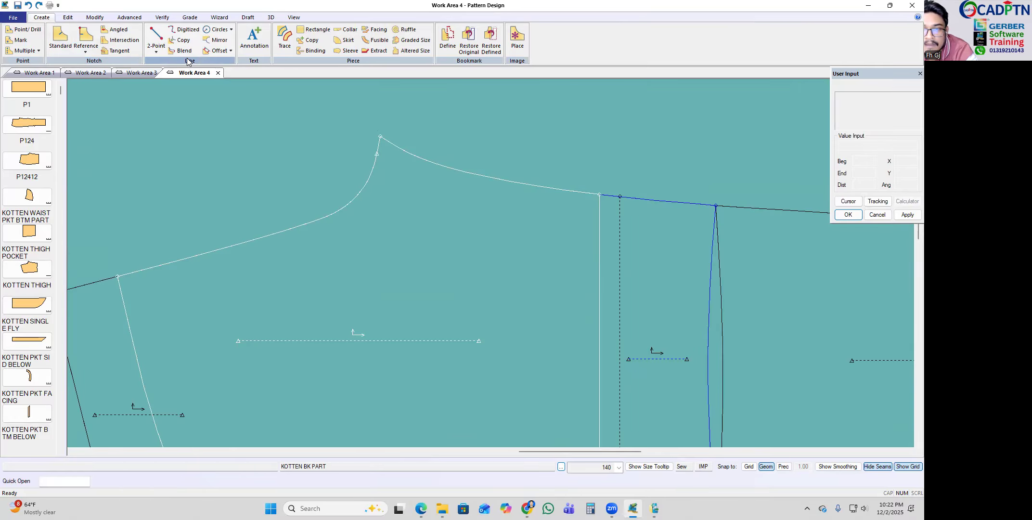
{"action": "left_click", "coordinate": [228, 42]}
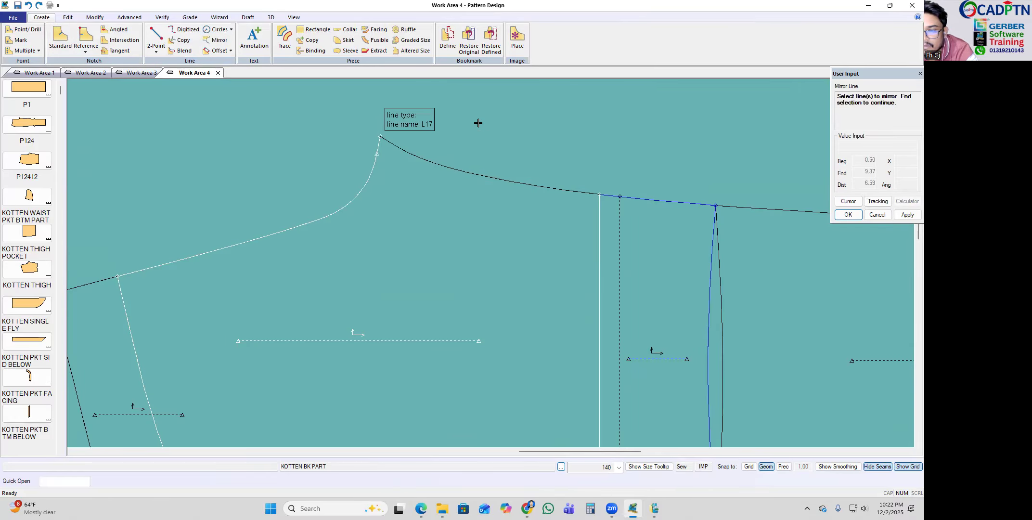
{"action": "left_click", "coordinate": [480, 177]}
{"action": "right_click", "coordinate": [484, 127]}
{"action": "left_click", "coordinate": [484, 131]}
{"action": "scroll", "coordinate": [385, 145], "scroll_direction": "up", "scroll_amount": 2}
{"action": "left_click", "coordinate": [376, 144]}
{"action": "right_click", "coordinate": [485, 139]}
{"action": "left_click", "coordinate": [484, 142]}
{"action": "scroll", "coordinate": [554, 219], "scroll_direction": "down", "scroll_amount": 2}
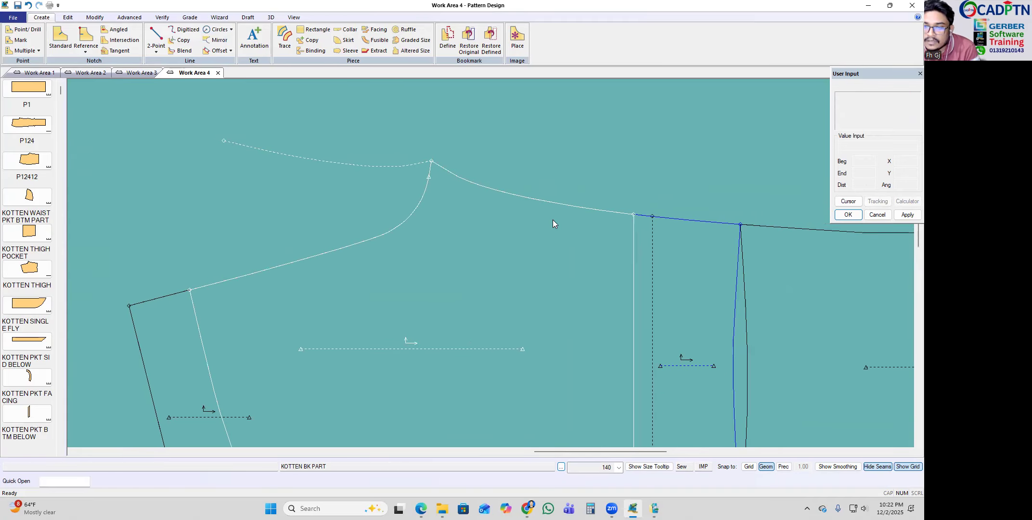
Step: Shift the back inseam point next to the crotch point vertically outward with Move Smooth
{"action": "scroll", "coordinate": [430, 161], "scroll_direction": "up", "scroll_amount": 3}
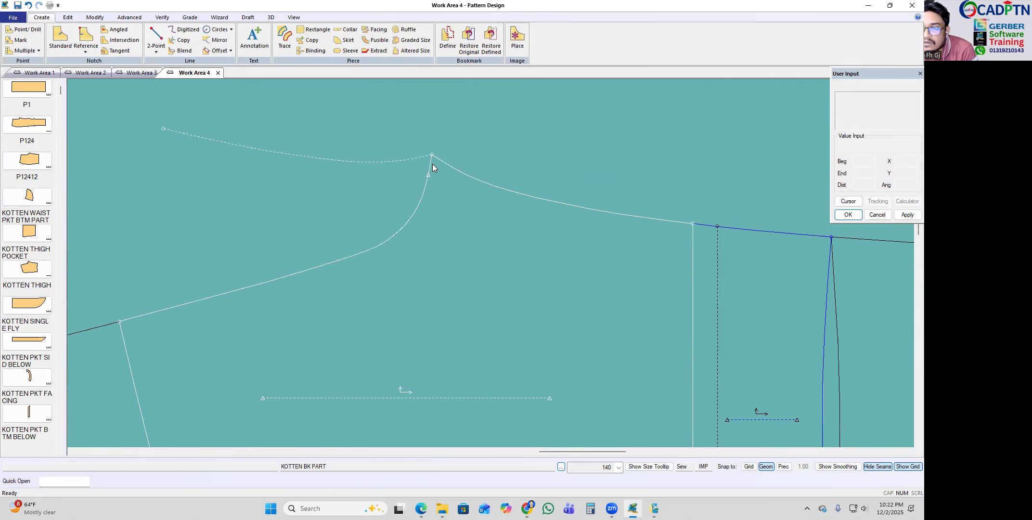
{"action": "scroll", "coordinate": [433, 151], "scroll_direction": "up", "scroll_amount": 1}
{"action": "scroll", "coordinate": [435, 149], "scroll_direction": "down", "scroll_amount": 2}
{"action": "scroll", "coordinate": [517, 329], "scroll_direction": "down", "scroll_amount": 1}
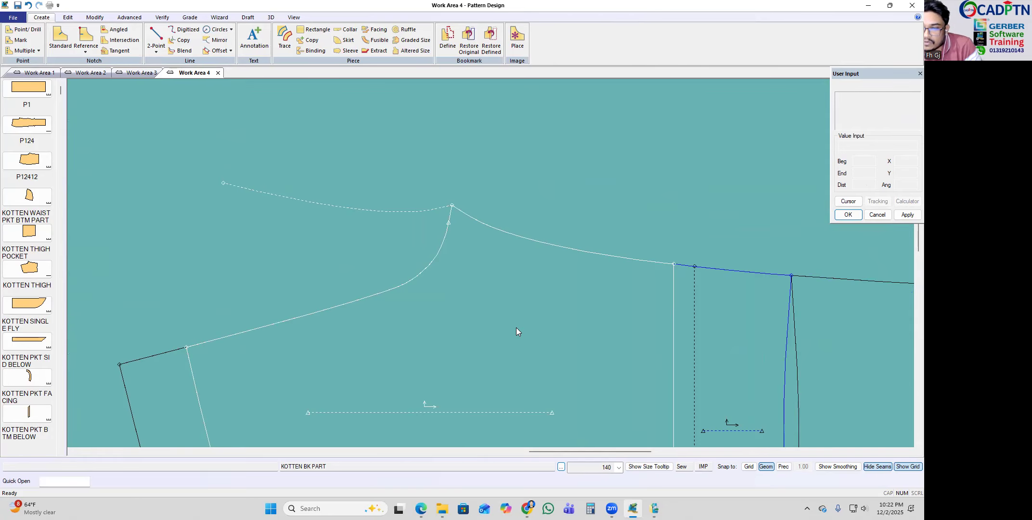
{"action": "scroll", "coordinate": [296, 206], "scroll_direction": "up", "scroll_amount": 1}
{"action": "scroll", "coordinate": [296, 207], "scroll_direction": "up", "scroll_amount": 1}
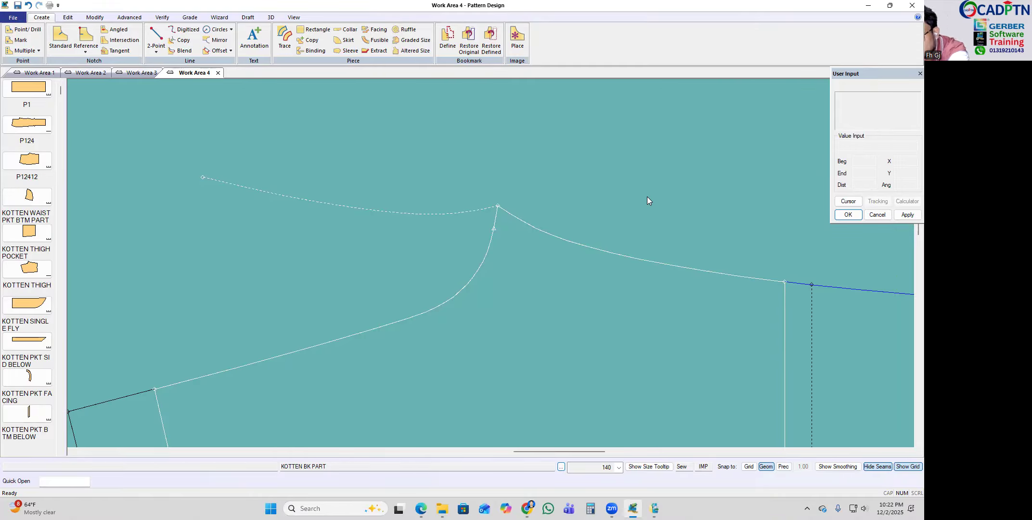
{"action": "key", "text": "m"}
{"action": "scroll", "coordinate": [608, 223], "scroll_direction": "up", "scroll_amount": 1}
{"action": "left_click", "coordinate": [524, 230]}
{"action": "scroll", "coordinate": [355, 208], "scroll_direction": "down", "scroll_amount": 1}
{"action": "scroll", "coordinate": [615, 212], "scroll_direction": "up", "scroll_amount": 1}
{"action": "right_click", "coordinate": [540, 148]}
{"action": "left_click", "coordinate": [499, 166]}
{"action": "right_click", "coordinate": [386, 181]}
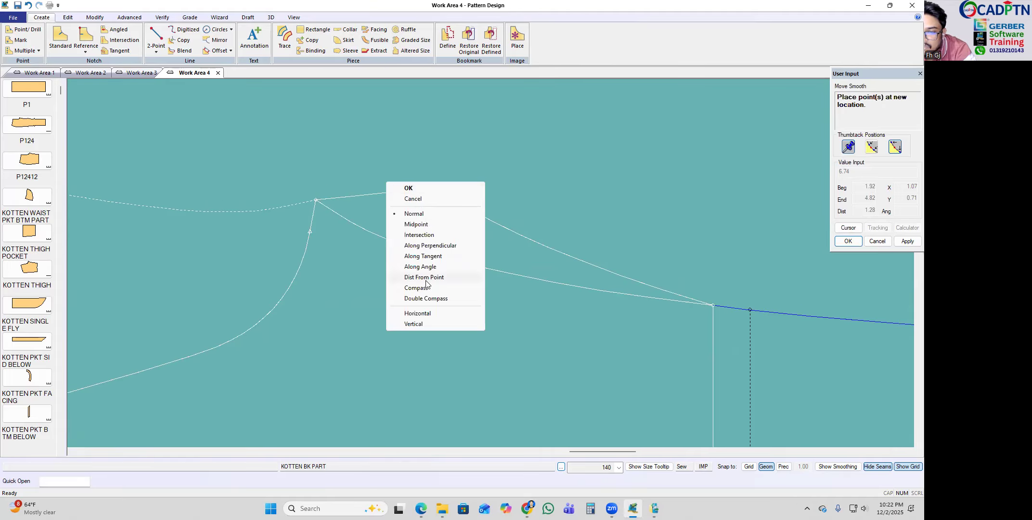
{"action": "left_click", "coordinate": [425, 324]}
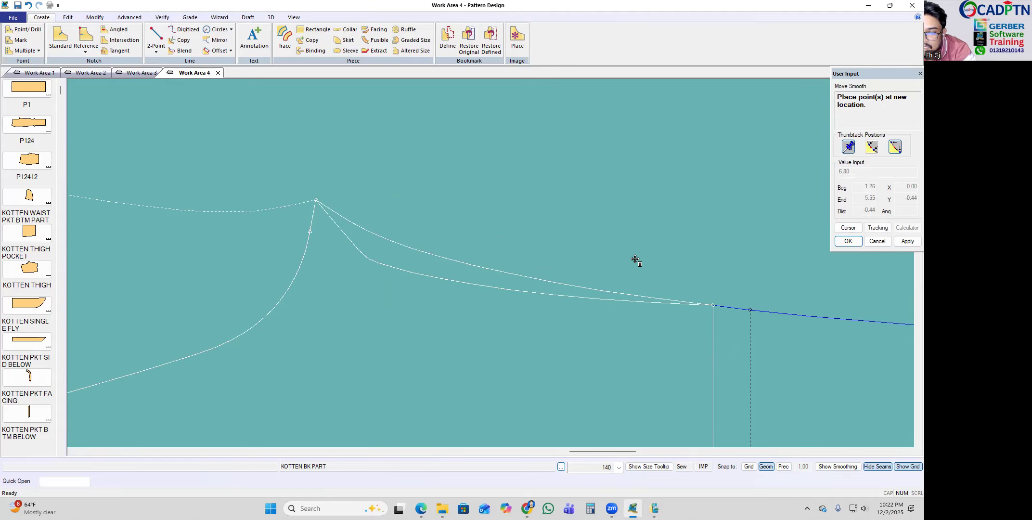
{"action": "left_click", "coordinate": [675, 227]}
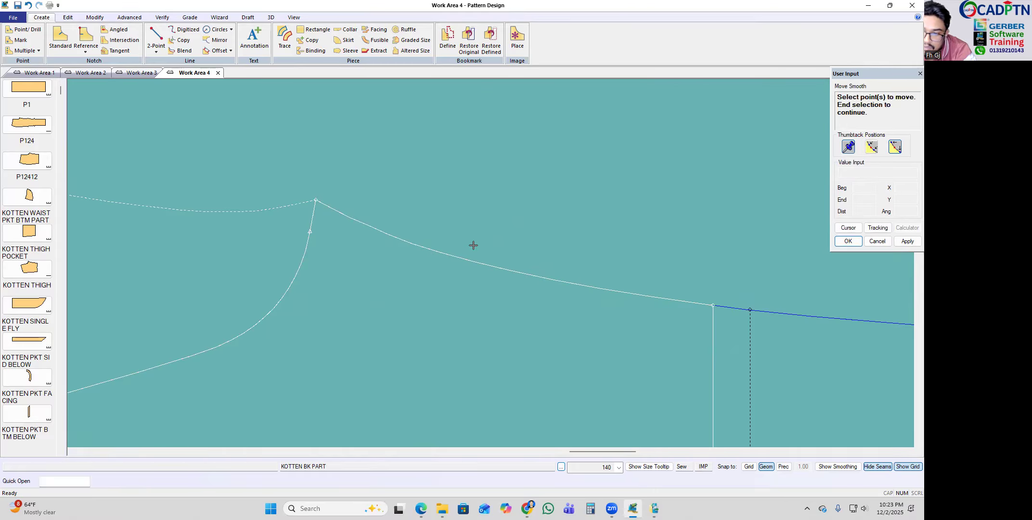
Step: Adjust a second back inseam point, slightly farther from the crotch point, vertically with Move Smooth
{"action": "left_click", "coordinate": [388, 236]}
{"action": "right_click", "coordinate": [548, 168]}
{"action": "left_click", "coordinate": [547, 168]}
{"action": "left_click", "coordinate": [501, 184]}
{"action": "right_click", "coordinate": [500, 184]}
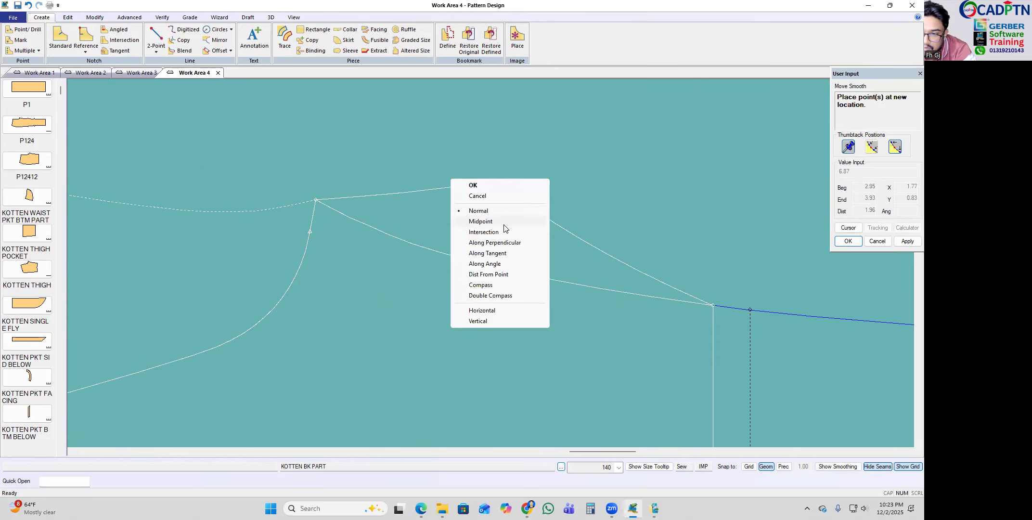
{"action": "left_click", "coordinate": [492, 321]}
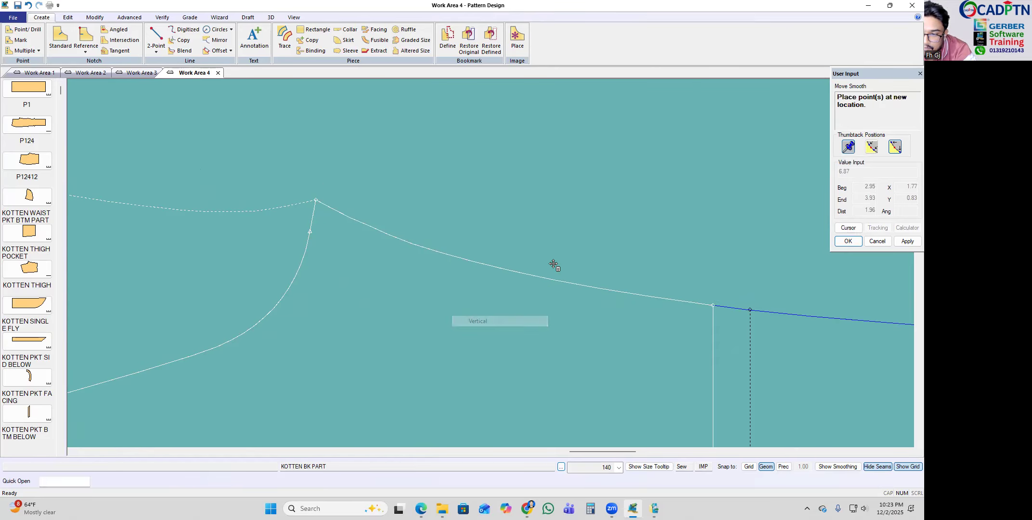
{"action": "left_click", "coordinate": [566, 221]}
{"action": "scroll", "coordinate": [601, 195], "scroll_direction": "down", "scroll_amount": 2}
{"action": "right_click", "coordinate": [537, 163]}
{"action": "left_click", "coordinate": [547, 168]}
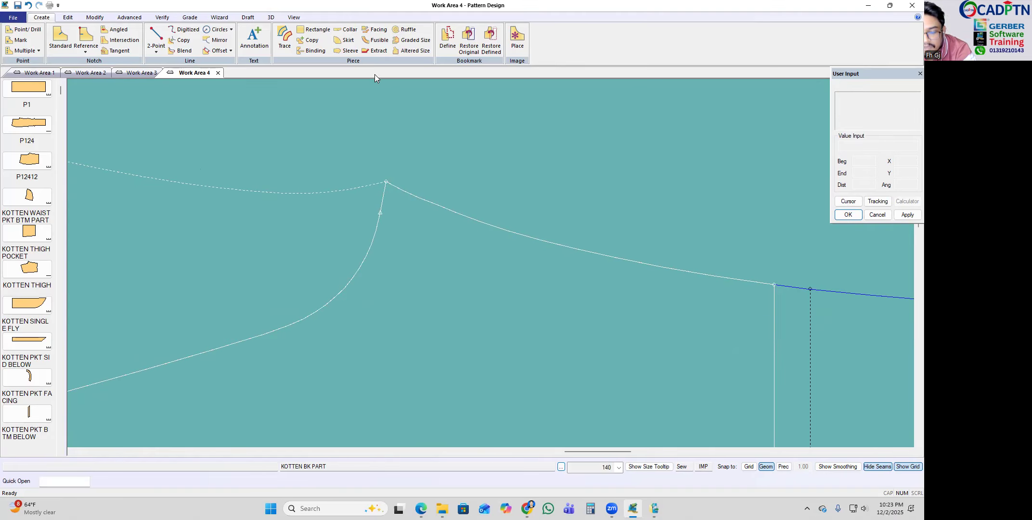
Step: Delete the intermediate points at the start of the back inseam, next to the crotch point
{"action": "scroll", "coordinate": [462, 193], "scroll_direction": "up", "scroll_amount": 1}
{"action": "key", "text": "d"}
{"action": "scroll", "coordinate": [459, 187], "scroll_direction": "up", "scroll_amount": 1}
{"action": "left_click_drag", "start_coordinate": [328, 305], "coordinate": [389, 183]}
{"action": "right_click", "coordinate": [584, 132]}
{"action": "left_click", "coordinate": [605, 129]}
{"action": "scroll", "coordinate": [424, 126], "scroll_direction": "down", "scroll_amount": 1}
{"action": "scroll", "coordinate": [434, 135], "scroll_direction": "down", "scroll_amount": 1}
{"action": "right_click", "coordinate": [503, 116]}
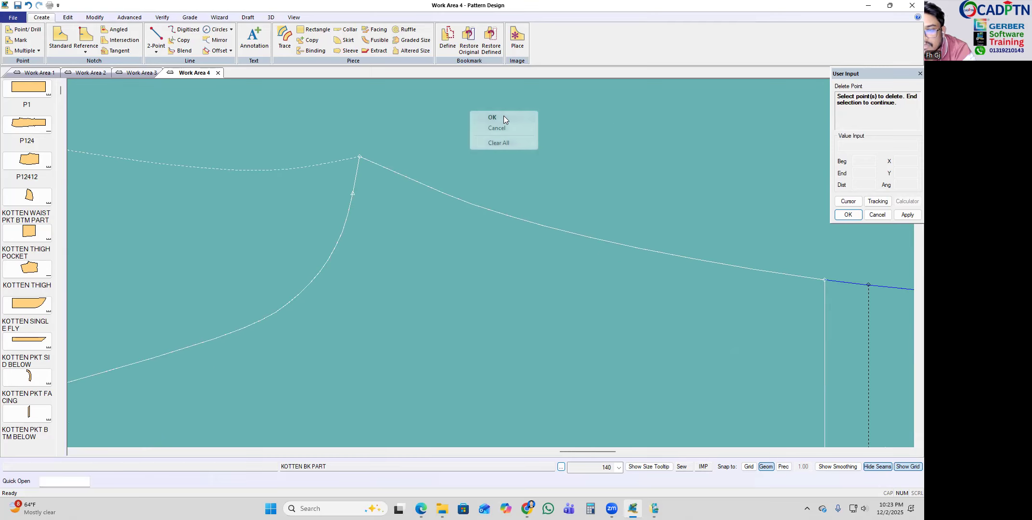
{"action": "left_click", "coordinate": [503, 117]}
Step: Mirror the reshaped back inseam about the short crotch stretch to compare it with the earlier mirrored line
{"action": "scroll", "coordinate": [600, 196], "scroll_direction": "down", "scroll_amount": 1}
{"action": "scroll", "coordinate": [600, 195], "scroll_direction": "down", "scroll_amount": 1}
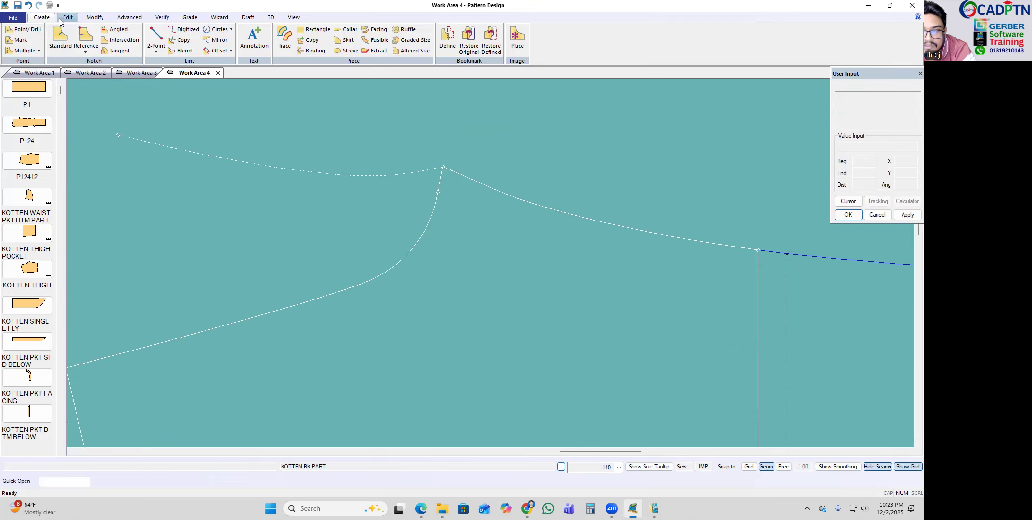
{"action": "left_click", "coordinate": [223, 45]}
{"action": "scroll", "coordinate": [491, 189], "scroll_direction": "up", "scroll_amount": 1}
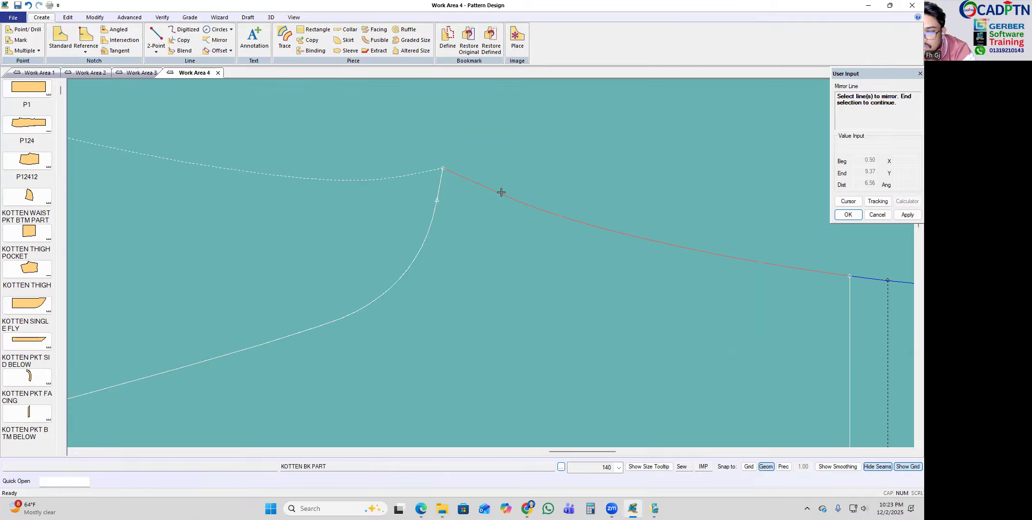
{"action": "scroll", "coordinate": [439, 189], "scroll_direction": "up", "scroll_amount": 1}
{"action": "left_click", "coordinate": [433, 188]}
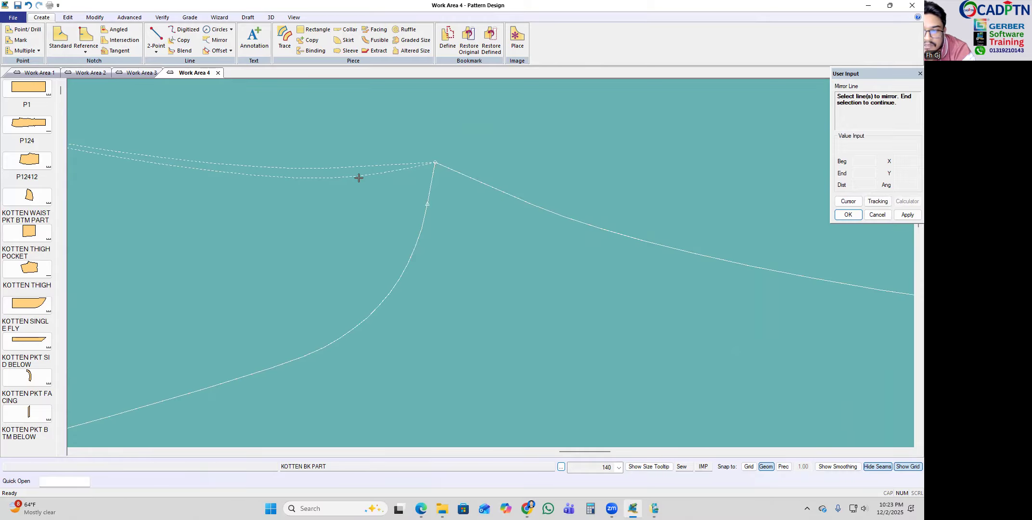
{"action": "right_click", "coordinate": [462, 137]}
{"action": "left_click", "coordinate": [476, 146]}
Step: Use Move Smooth to shift the bend point on the back inseam below the crotch point vertically
{"action": "scroll", "coordinate": [466, 181], "scroll_direction": "down", "scroll_amount": 1}
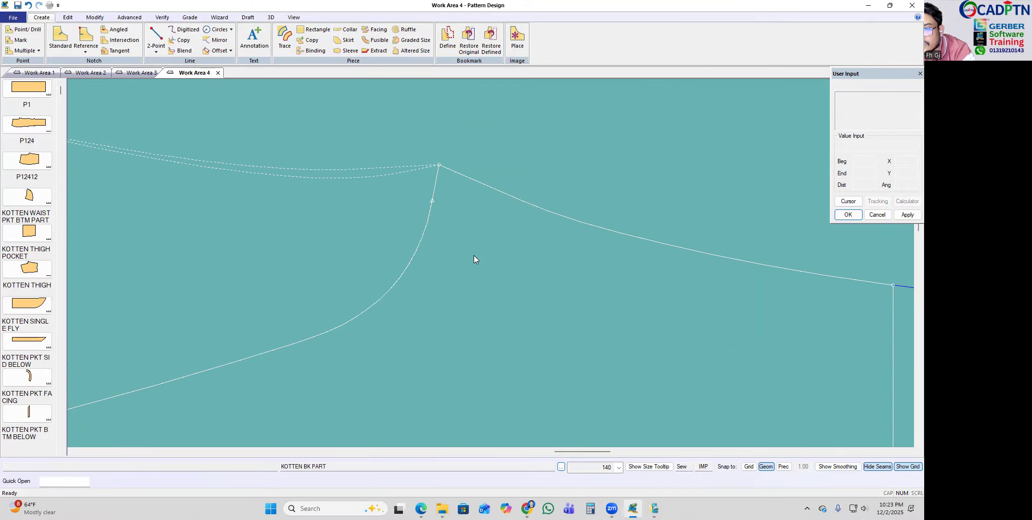
{"action": "scroll", "coordinate": [409, 198], "scroll_direction": "down", "scroll_amount": 2}
{"action": "scroll", "coordinate": [526, 267], "scroll_direction": "up", "scroll_amount": 1}
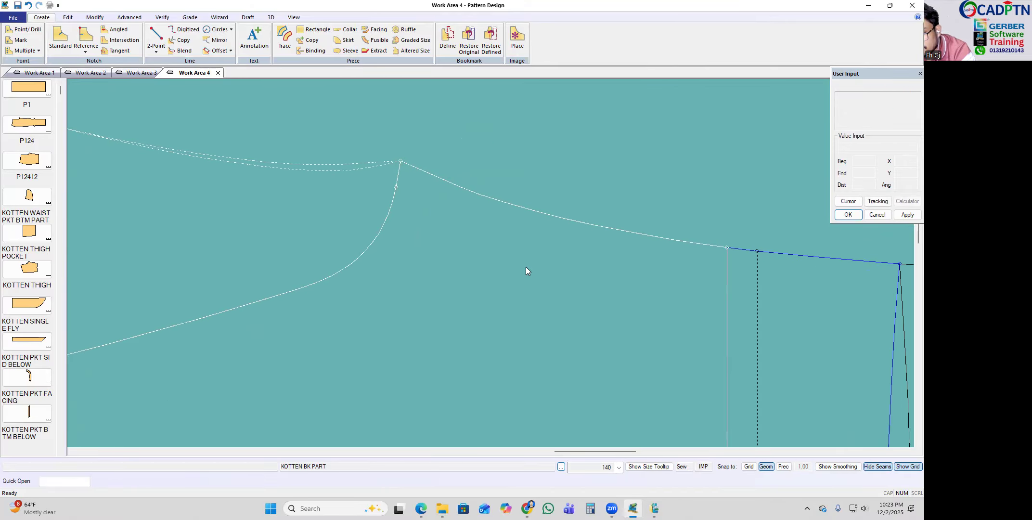
{"action": "key", "text": "m"}
{"action": "scroll", "coordinate": [496, 185], "scroll_direction": "up", "scroll_amount": 1}
{"action": "left_click", "coordinate": [482, 201]}
{"action": "left_click", "coordinate": [476, 196]}
{"action": "scroll", "coordinate": [463, 180], "scroll_direction": "down", "scroll_amount": 1}
{"action": "scroll", "coordinate": [520, 171], "scroll_direction": "up", "scroll_amount": 4}
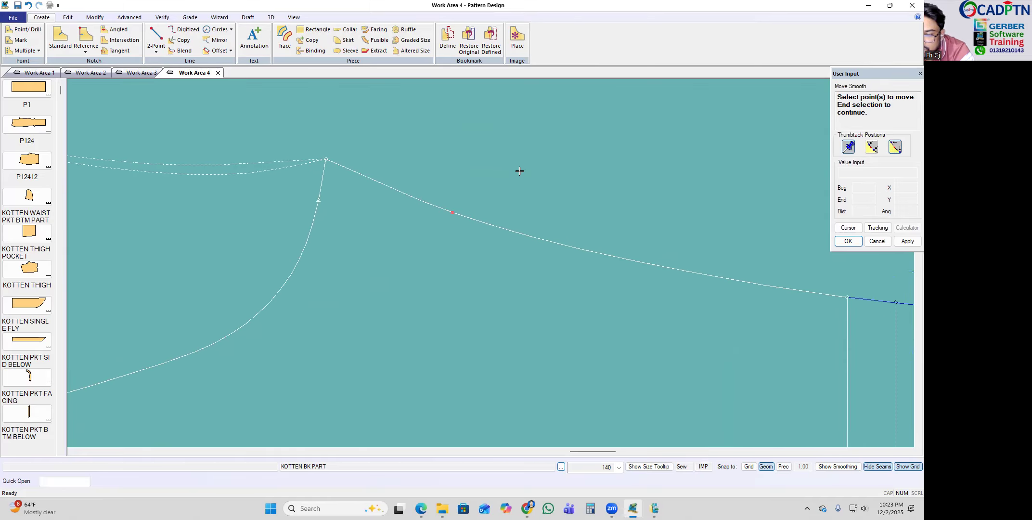
{"action": "right_click", "coordinate": [526, 131]}
{"action": "left_click", "coordinate": [536, 139]}
{"action": "left_click", "coordinate": [450, 173]}
{"action": "right_click", "coordinate": [401, 169]}
{"action": "left_click", "coordinate": [432, 311]}
{"action": "scroll", "coordinate": [436, 220], "scroll_direction": "up", "scroll_amount": 1}
{"action": "left_click", "coordinate": [301, 207]}
{"action": "scroll", "coordinate": [376, 189], "scroll_direction": "down", "scroll_amount": 1}
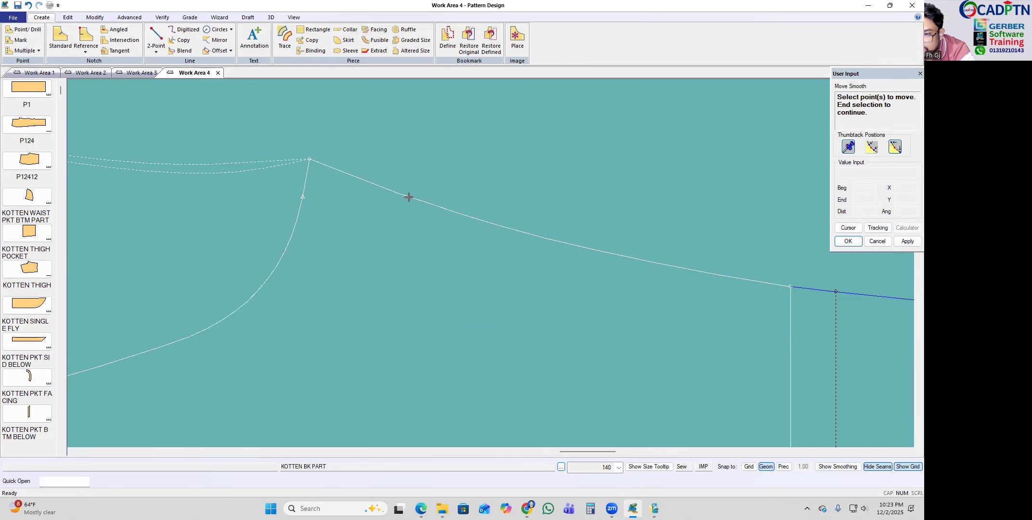
{"action": "right_click", "coordinate": [470, 151]}
{"action": "left_click", "coordinate": [493, 155]}
Step: Delete the remaining intermediate points around the bend in the upper back inseam
{"action": "key", "text": "Delete"}
{"action": "left_click_drag", "start_coordinate": [346, 141], "coordinate": [436, 257]}
{"action": "right_click", "coordinate": [455, 129]}
{"action": "left_click", "coordinate": [491, 137]}
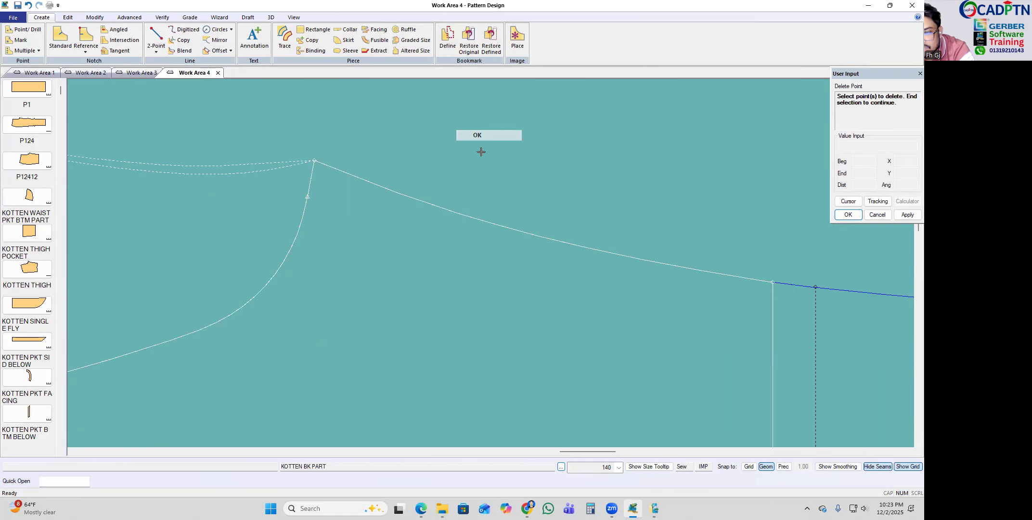
{"action": "left_click", "coordinate": [458, 212]}
{"action": "right_click", "coordinate": [454, 161]}
{"action": "left_click", "coordinate": [488, 165]}
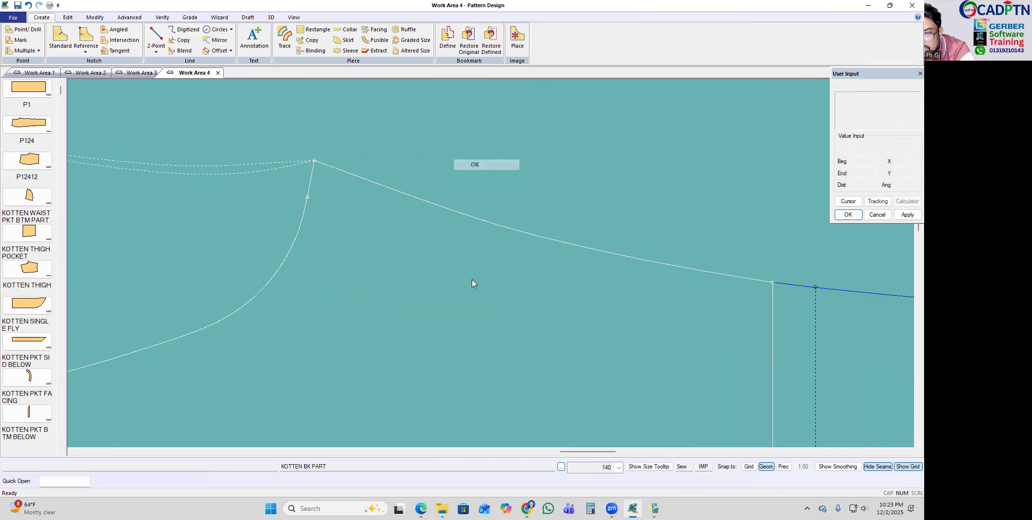
Step: Add several points along the upper back inseam between the crotch point and the bend
{"action": "key", "text": "Insert"}
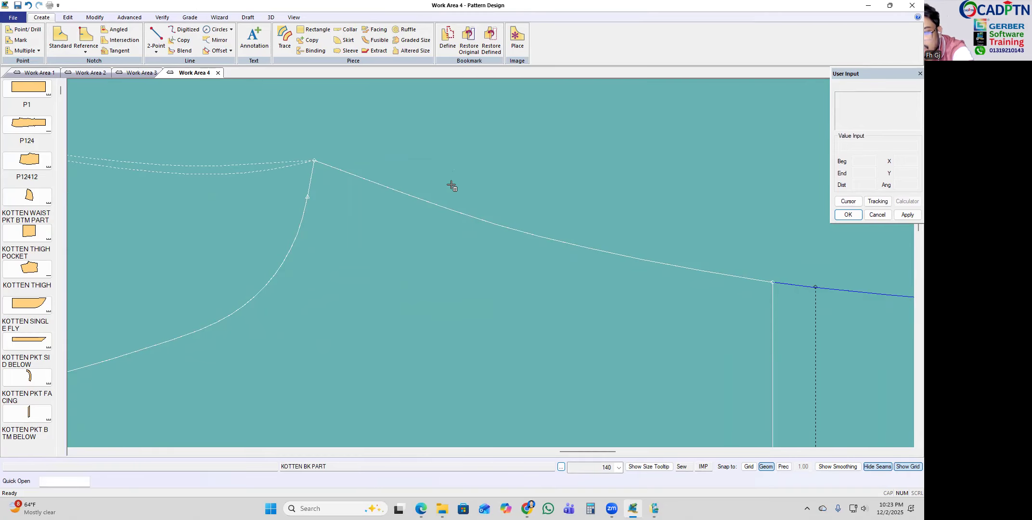
{"action": "scroll", "coordinate": [451, 184], "scroll_direction": "up", "scroll_amount": 2}
{"action": "left_click", "coordinate": [351, 181]}
{"action": "left_click", "coordinate": [371, 188]}
{"action": "left_click", "coordinate": [388, 194]}
{"action": "left_click", "coordinate": [410, 203]}
{"action": "left_click", "coordinate": [322, 172]}
{"action": "right_click", "coordinate": [361, 146]}
{"action": "left_click", "coordinate": [379, 152]}
Step: Move one of the added back inseam points vertically with Move Smooth to refine the curve
{"action": "key", "text": "s"}
{"action": "scroll", "coordinate": [441, 175], "scroll_direction": "up", "scroll_amount": 1}
{"action": "left_click", "coordinate": [356, 194]}
{"action": "scroll", "coordinate": [327, 192], "scroll_direction": "down", "scroll_amount": 1}
{"action": "right_click", "coordinate": [486, 125]}
{"action": "left_click", "coordinate": [486, 128]}
{"action": "left_click", "coordinate": [486, 133]}
{"action": "right_click", "coordinate": [459, 131]}
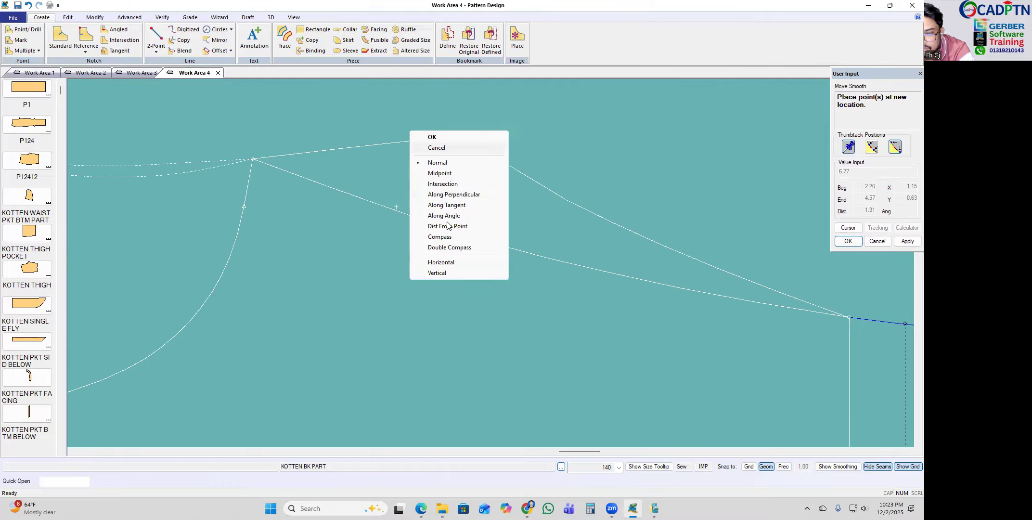
{"action": "left_click", "coordinate": [438, 273]}
{"action": "left_click", "coordinate": [485, 192]}
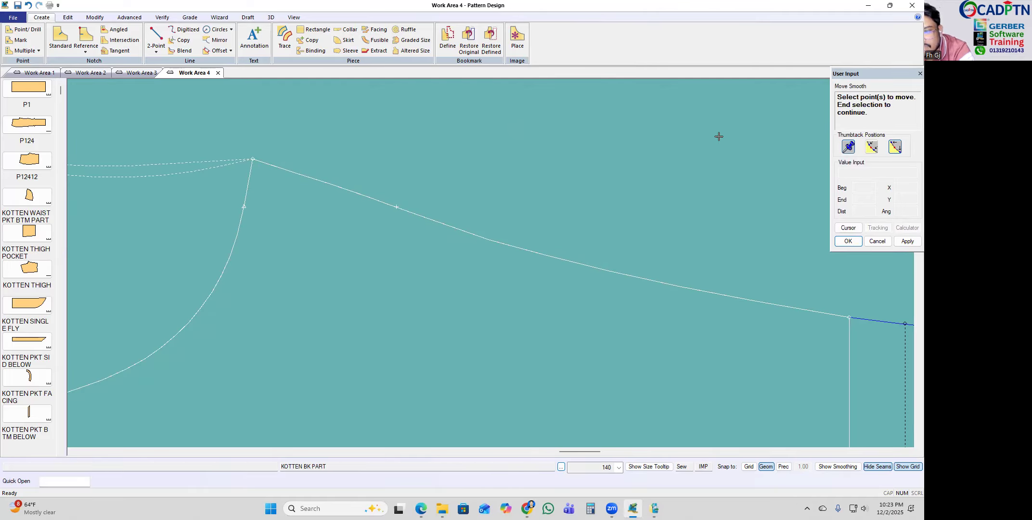
{"action": "right_click", "coordinate": [563, 137]}
{"action": "left_click", "coordinate": [562, 140]}
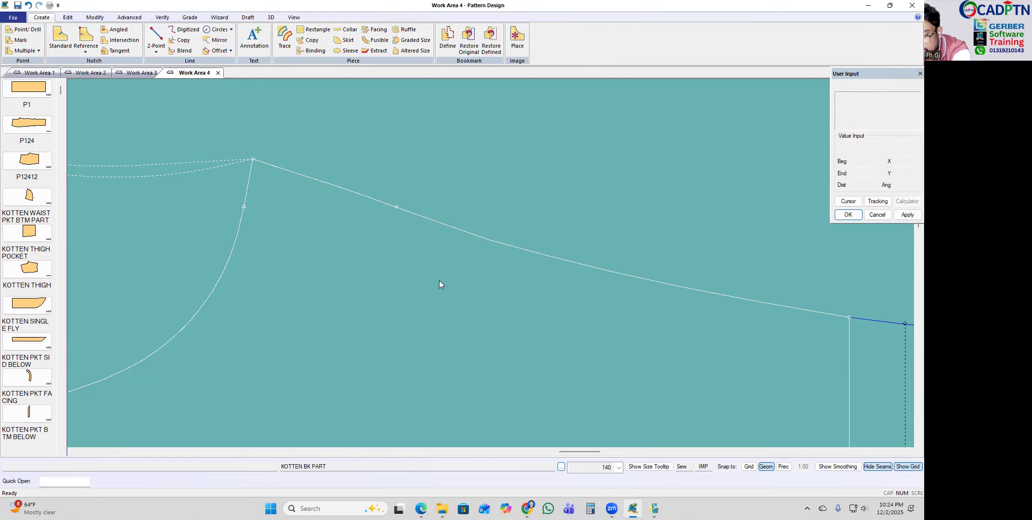
Step: Nudge the added inseam point closest to the back crotch point vertically with Move Smooth
{"action": "scroll", "coordinate": [396, 188], "scroll_direction": "up", "scroll_amount": 1}
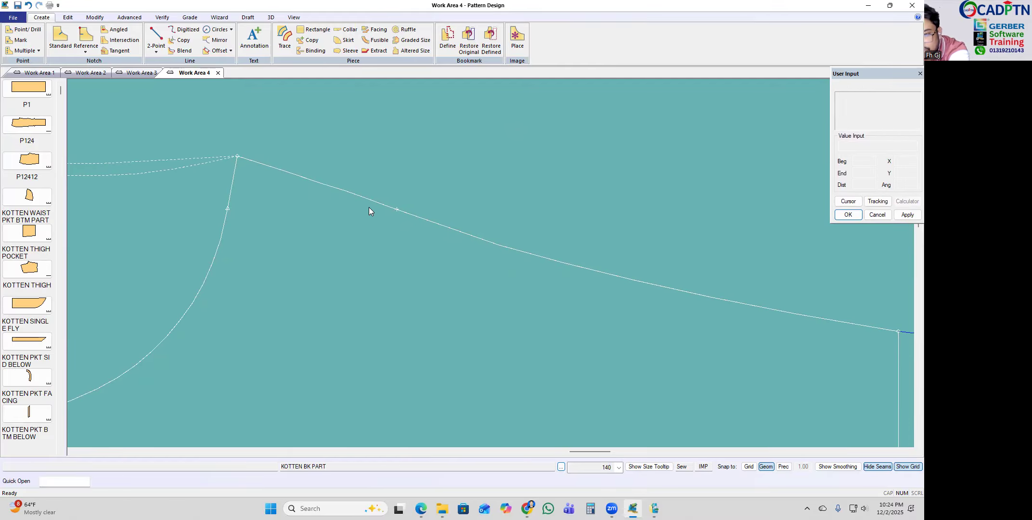
{"action": "key", "text": "m"}
{"action": "left_click", "coordinate": [284, 172]}
{"action": "scroll", "coordinate": [265, 174], "scroll_direction": "down", "scroll_amount": 1}
{"action": "right_click", "coordinate": [407, 125]}
{"action": "left_click", "coordinate": [407, 126]}
{"action": "right_click", "coordinate": [398, 127]}
{"action": "left_click", "coordinate": [396, 127]}
{"action": "right_click", "coordinate": [368, 129]}
{"action": "left_click", "coordinate": [361, 256]}
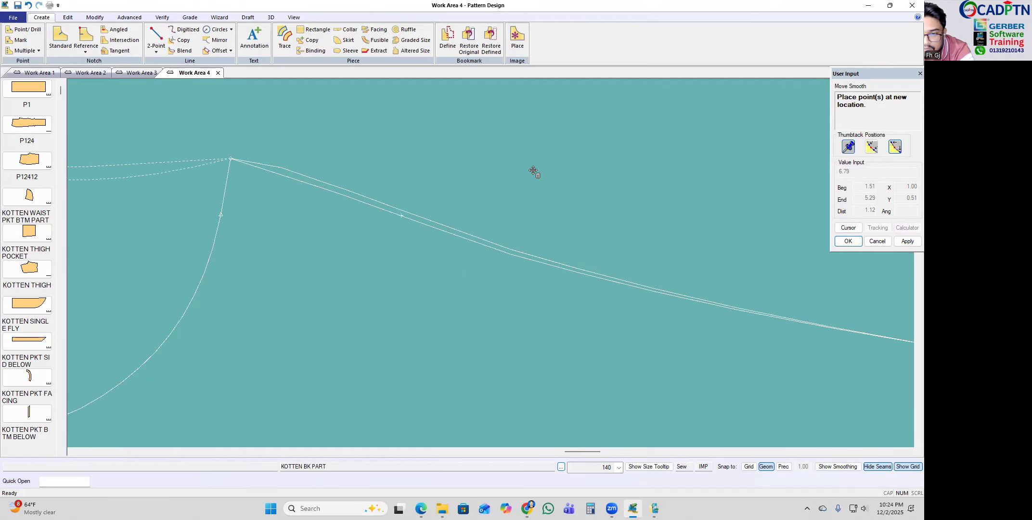
{"action": "left_click", "coordinate": [552, 174]}
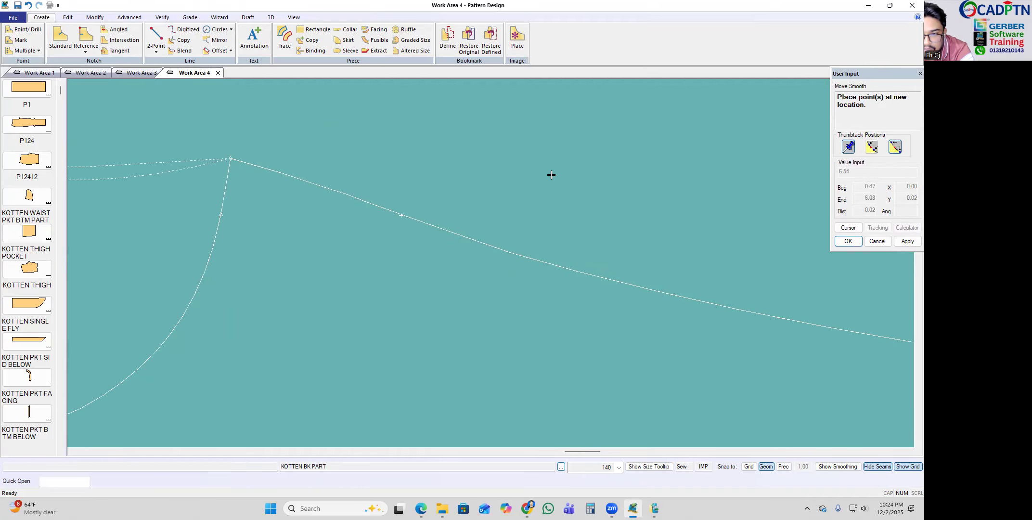
{"action": "right_click", "coordinate": [543, 151]}
{"action": "left_click", "coordinate": [544, 153]}
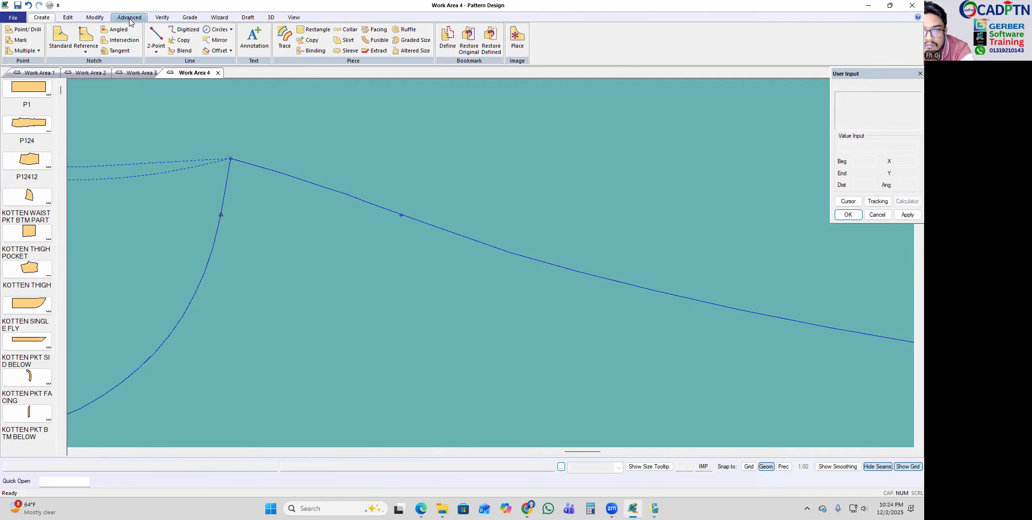
Step: Smooth the back part's inseam line from the crotch point with a smooth factor of 0.005
{"action": "left_click", "coordinate": [95, 17]}
{"action": "left_click", "coordinate": [342, 29]}
{"action": "left_click", "coordinate": [304, 179]}
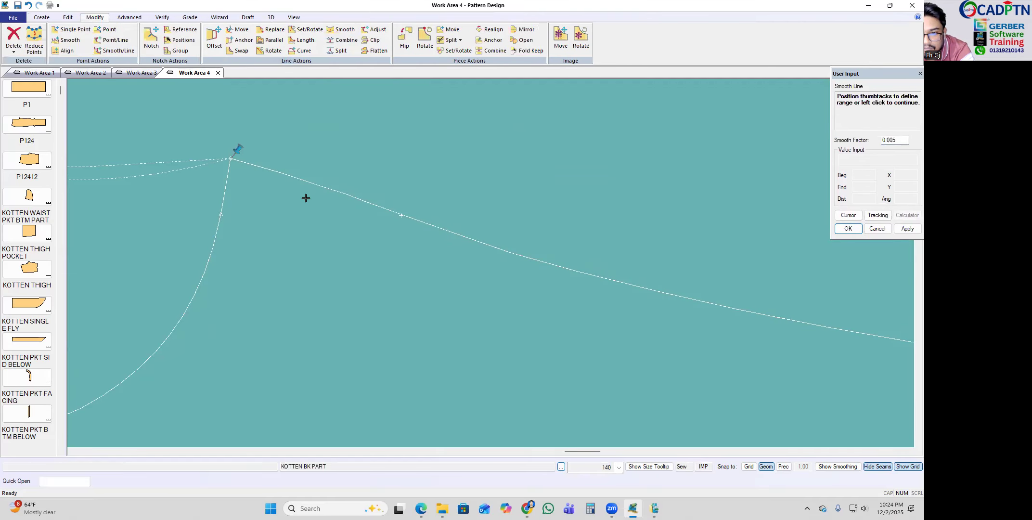
{"action": "right_click", "coordinate": [458, 182]}
{"action": "left_click", "coordinate": [500, 198]}
{"action": "right_click", "coordinate": [571, 140]}
{"action": "left_click", "coordinate": [601, 144]}
{"action": "scroll", "coordinate": [597, 154], "scroll_direction": "down", "scroll_amount": 2}
{"action": "scroll", "coordinate": [475, 163], "scroll_direction": "up", "scroll_amount": 2}
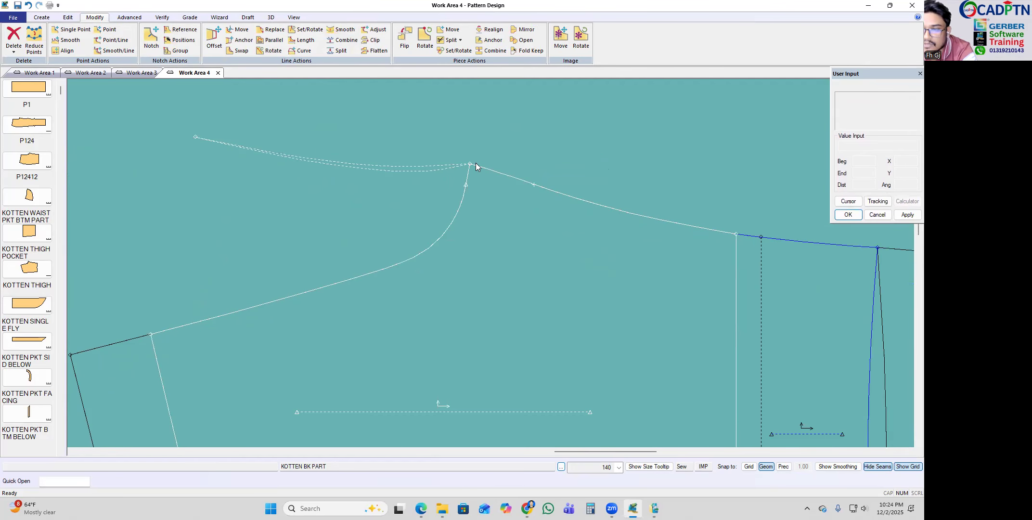
{"action": "scroll", "coordinate": [569, 225], "scroll_direction": "up", "scroll_amount": 1}
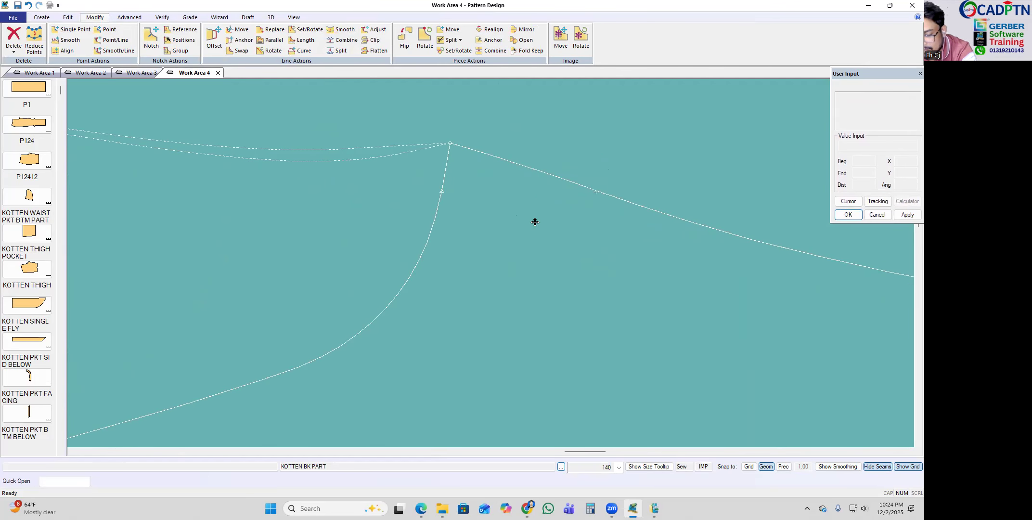
Step: Adjust the added inseam point near the back crotch point vertically with Move Smooth
{"action": "left_click", "coordinate": [487, 154]}
{"action": "scroll", "coordinate": [414, 177], "scroll_direction": "down", "scroll_amount": 1}
{"action": "left_click", "coordinate": [483, 158]}
{"action": "scroll", "coordinate": [484, 159], "scroll_direction": "down", "scroll_amount": 1}
{"action": "scroll", "coordinate": [620, 146], "scroll_direction": "up", "scroll_amount": 3}
{"action": "right_click", "coordinate": [598, 127]}
{"action": "left_click", "coordinate": [605, 133]}
{"action": "right_click", "coordinate": [503, 136]}
{"action": "left_click", "coordinate": [528, 145]}
{"action": "right_click", "coordinate": [458, 150]}
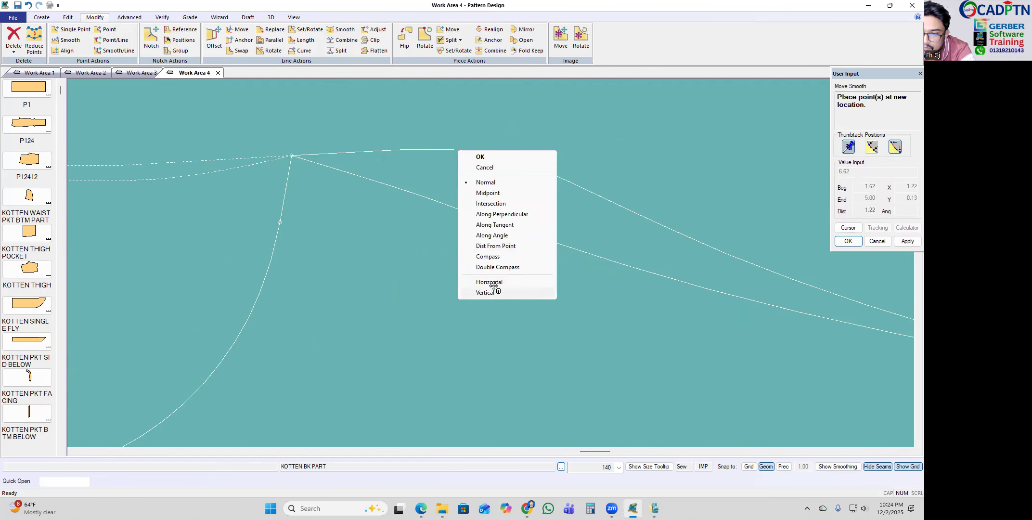
{"action": "left_click", "coordinate": [494, 285]}
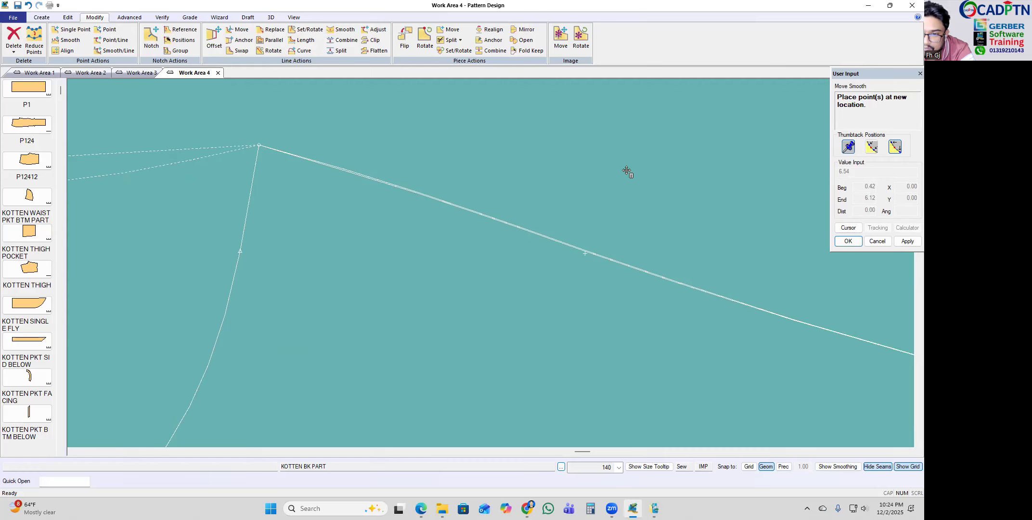
{"action": "right_click", "coordinate": [637, 162]}
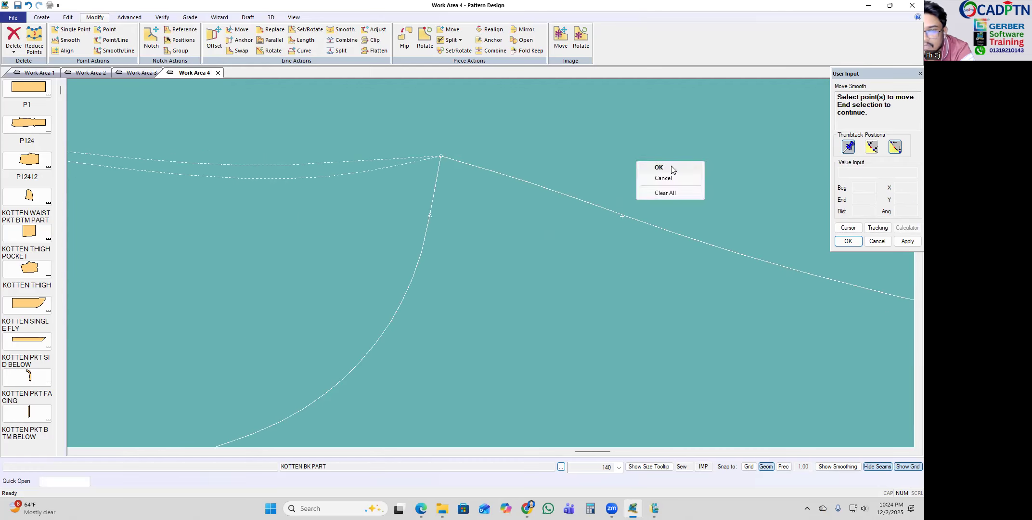
{"action": "left_click", "coordinate": [650, 168]}
Step: Mirror the reshaped back inseam line across the short straight line at the crotch point
{"action": "left_click", "coordinate": [42, 18]}
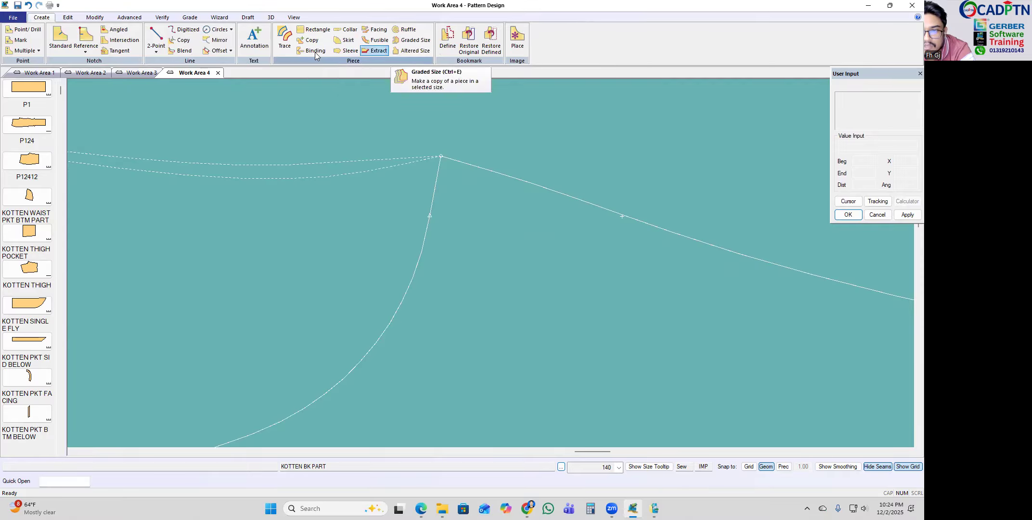
{"action": "left_click", "coordinate": [221, 41]}
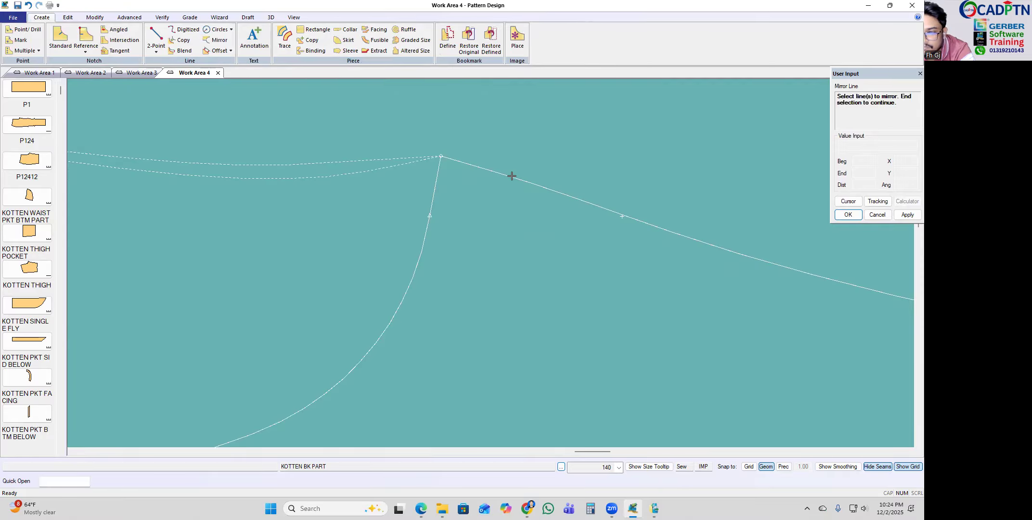
{"action": "right_click", "coordinate": [544, 142]}
{"action": "left_click", "coordinate": [549, 144]}
{"action": "left_click", "coordinate": [436, 182]}
{"action": "right_click", "coordinate": [544, 127]}
{"action": "left_click", "coordinate": [549, 130]}
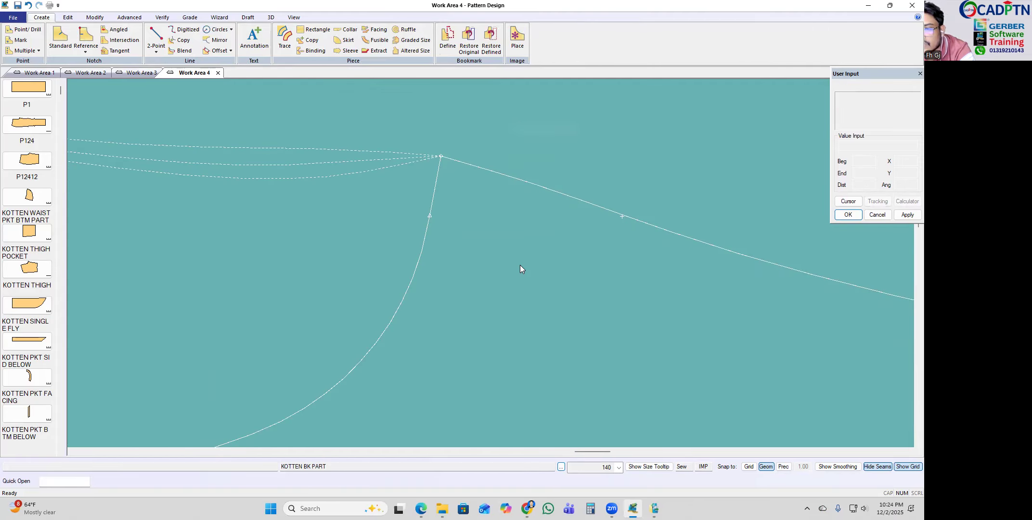
Step: Delete the outdated mirrored inseam line lying between the other two dashed lines
{"action": "key", "text": "Delete"}
{"action": "scroll", "coordinate": [366, 172], "scroll_direction": "down", "scroll_amount": 2}
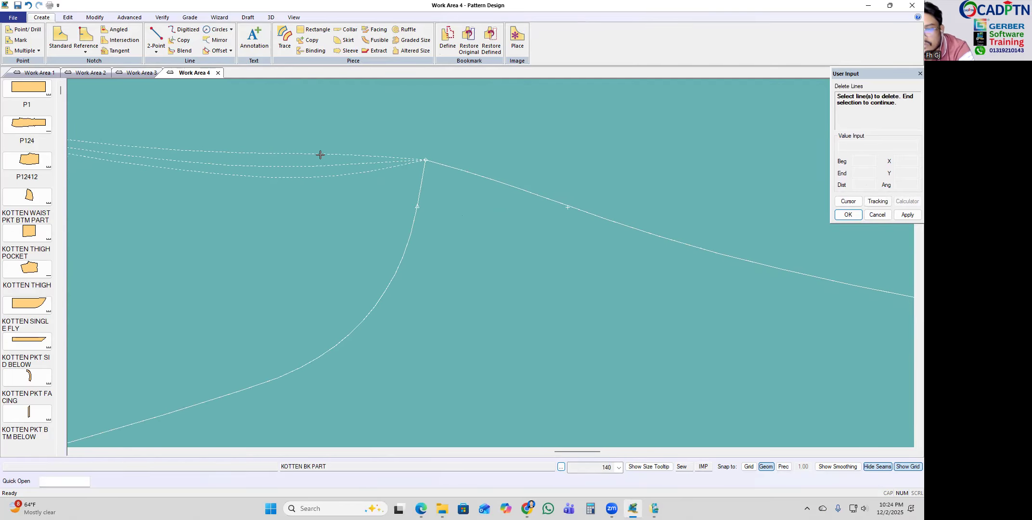
{"action": "right_click", "coordinate": [540, 138]}
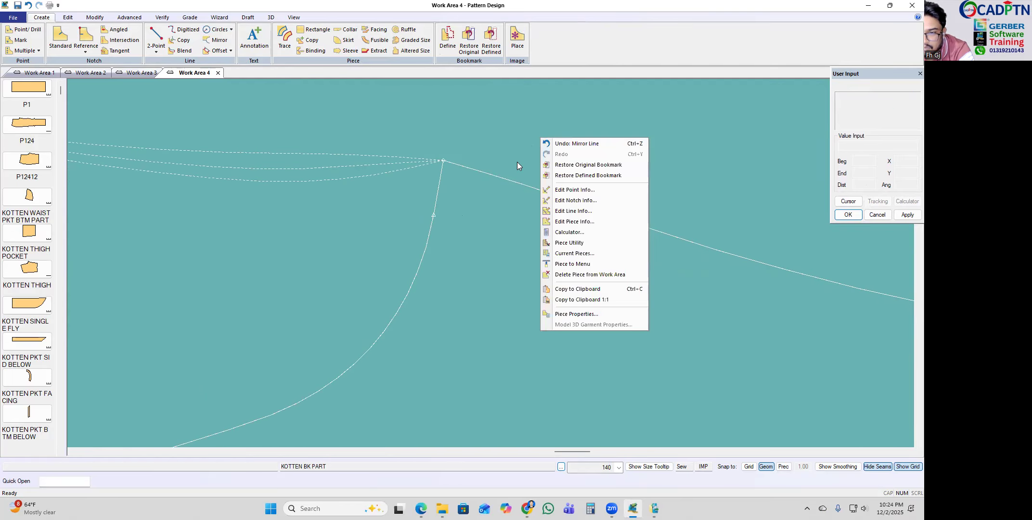
{"action": "left_click", "coordinate": [387, 224]}
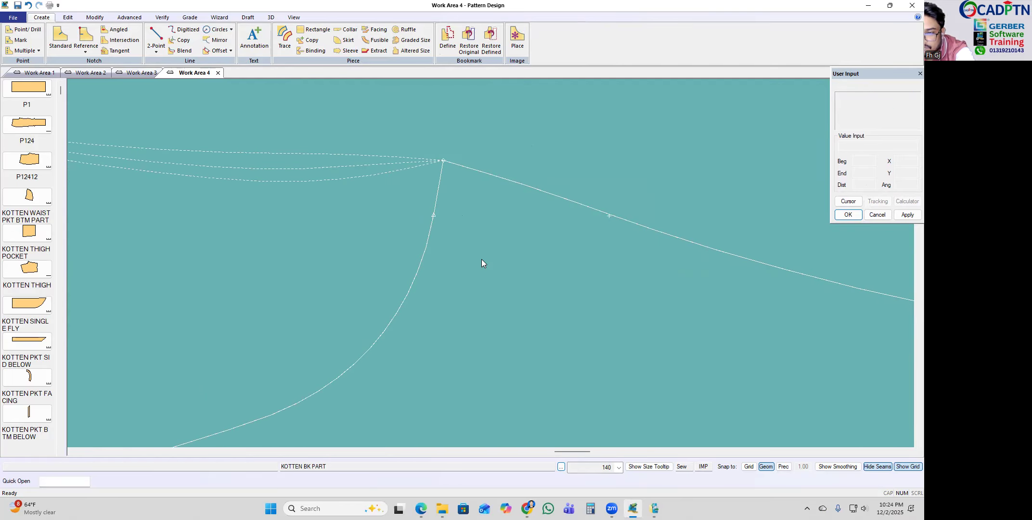
{"action": "left_click", "coordinate": [369, 164]}
{"action": "right_click", "coordinate": [403, 138]}
{"action": "left_click", "coordinate": [460, 142]}
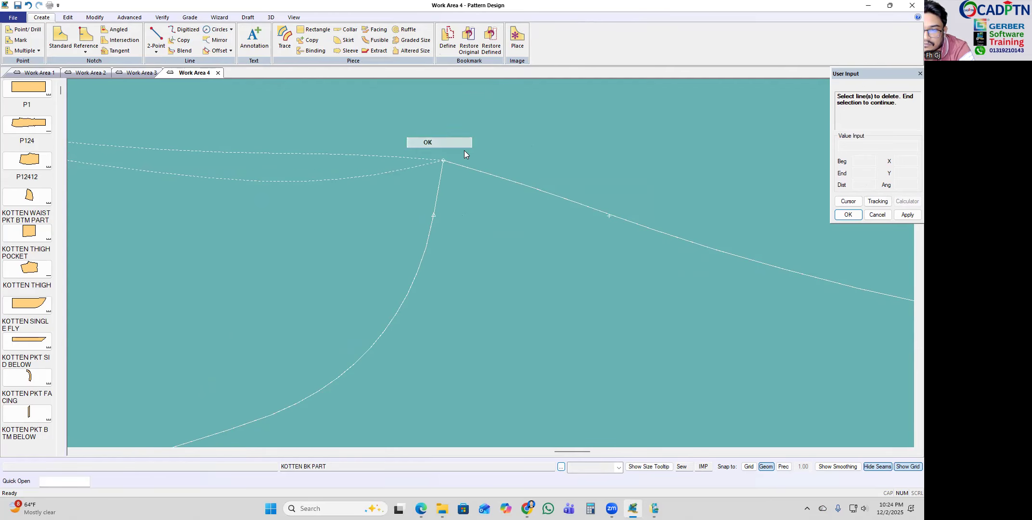
{"action": "left_click", "coordinate": [433, 153]}
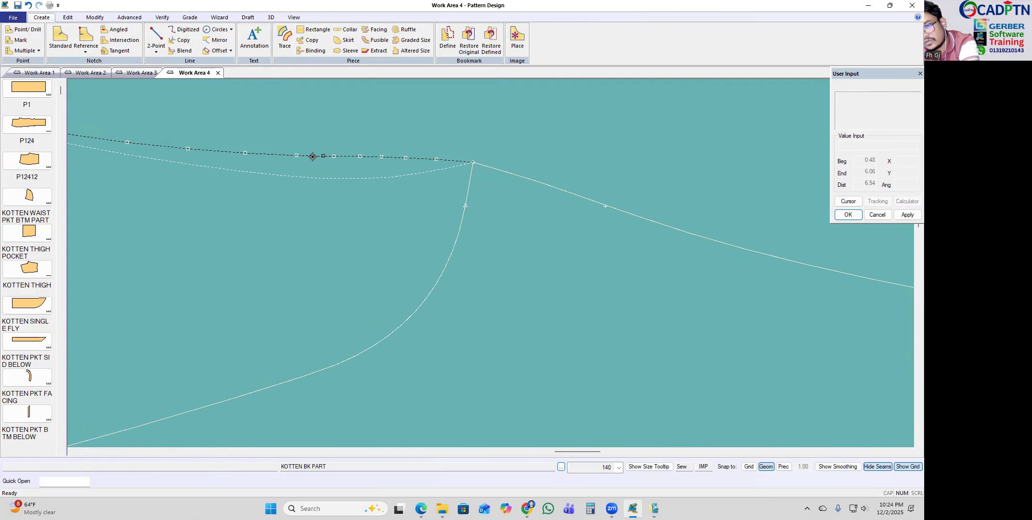
Step: Split the short crotch line at 0.20 from its crotch-point end and 0.30 from its other end
{"action": "scroll", "coordinate": [332, 181], "scroll_direction": "down", "scroll_amount": 1}
{"action": "scroll", "coordinate": [663, 192], "scroll_direction": "down", "scroll_amount": 2}
{"action": "scroll", "coordinate": [289, 152], "scroll_direction": "up", "scroll_amount": 2}
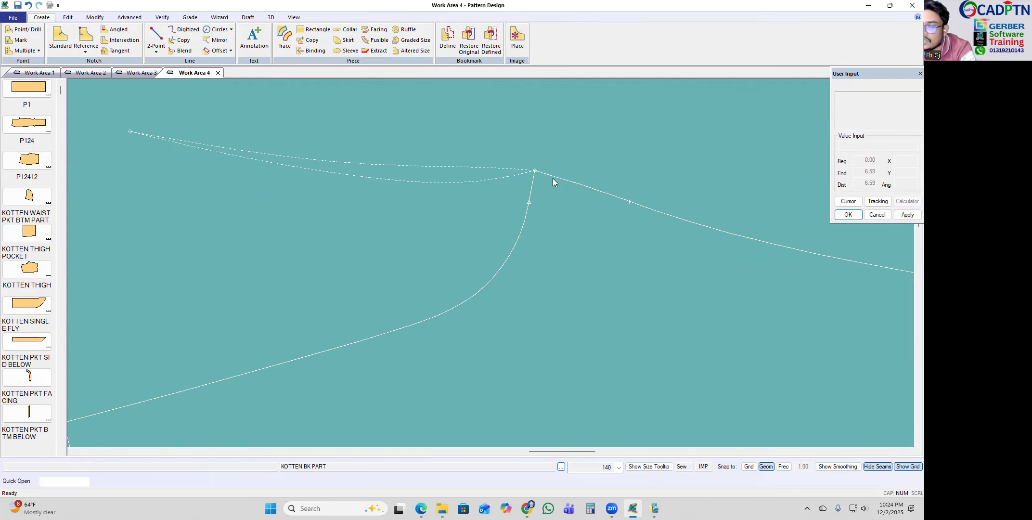
{"action": "scroll", "coordinate": [552, 178], "scroll_direction": "up", "scroll_amount": 1}
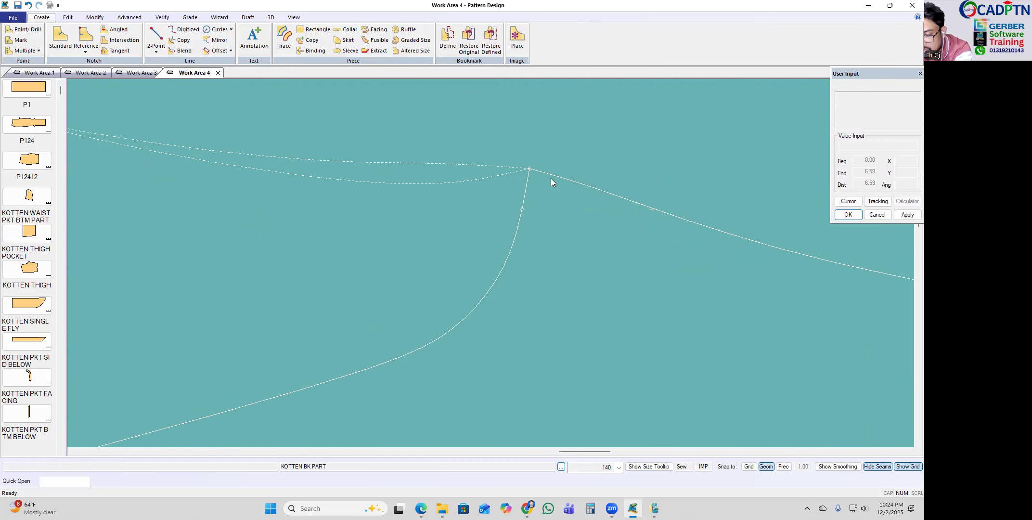
{"action": "scroll", "coordinate": [530, 179], "scroll_direction": "up", "scroll_amount": 1}
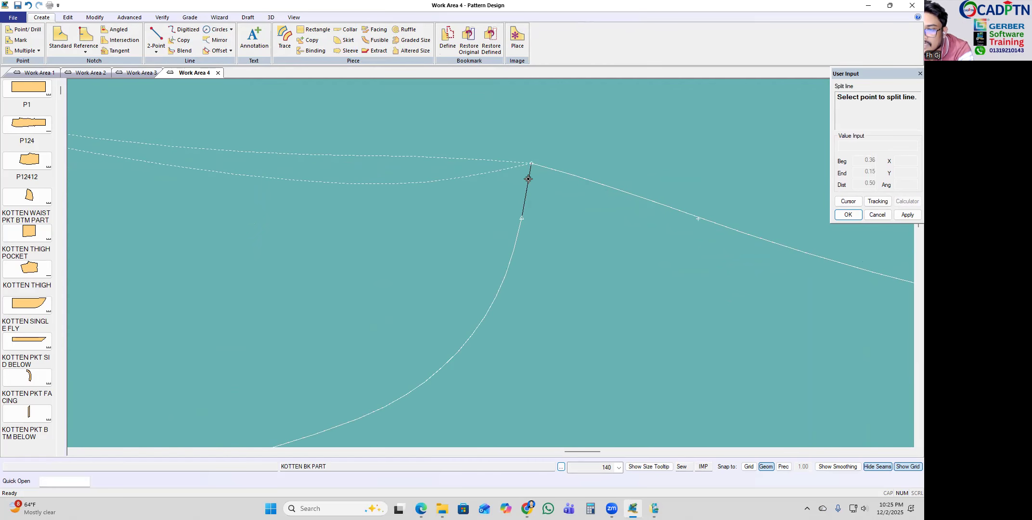
{"action": "left_click", "coordinate": [529, 179]}
{"action": "key", "text": "Return"}
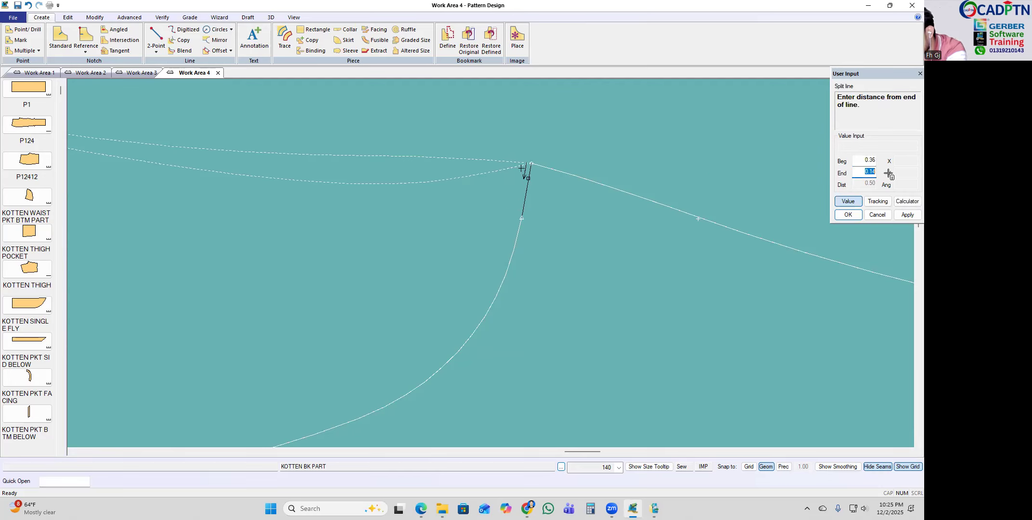
{"action": "left_click", "coordinate": [907, 215]}
{"action": "left_click_drag", "start_coordinate": [862, 175], "coordinate": [893, 178]}
{"action": "type", "text": ".25"}
{"action": "left_click", "coordinate": [900, 216]}
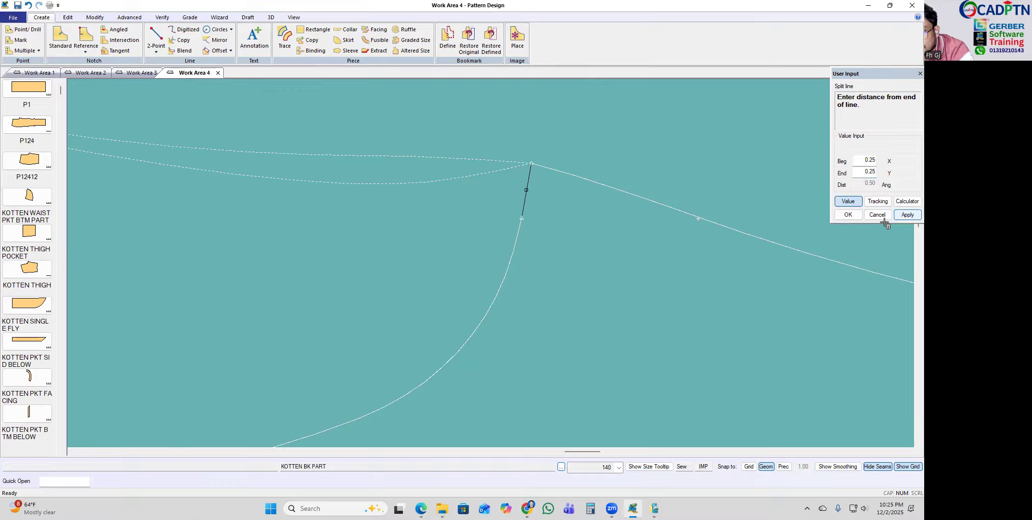
{"action": "left_click_drag", "start_coordinate": [859, 174], "coordinate": [874, 174]}
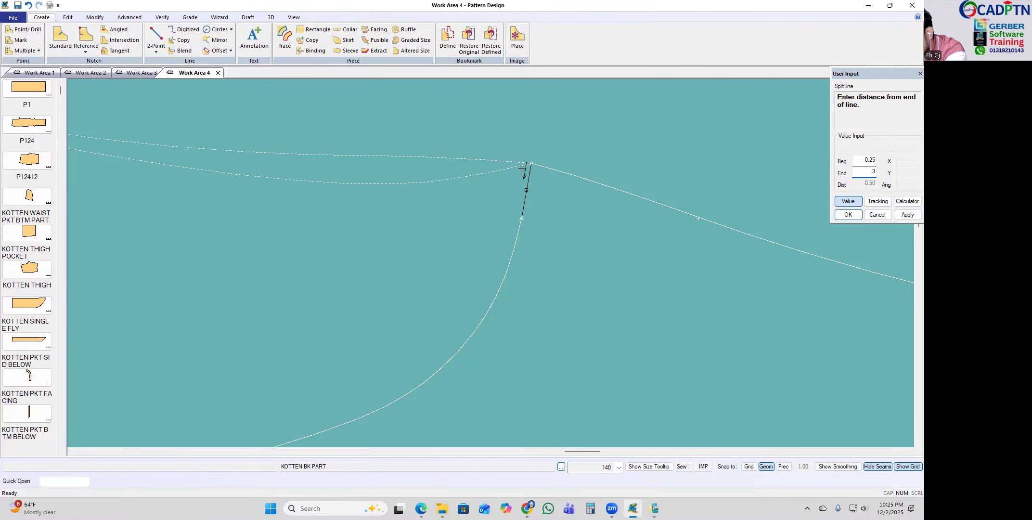
{"action": "type", "text": ".2"}
{"action": "left_click", "coordinate": [907, 215]}
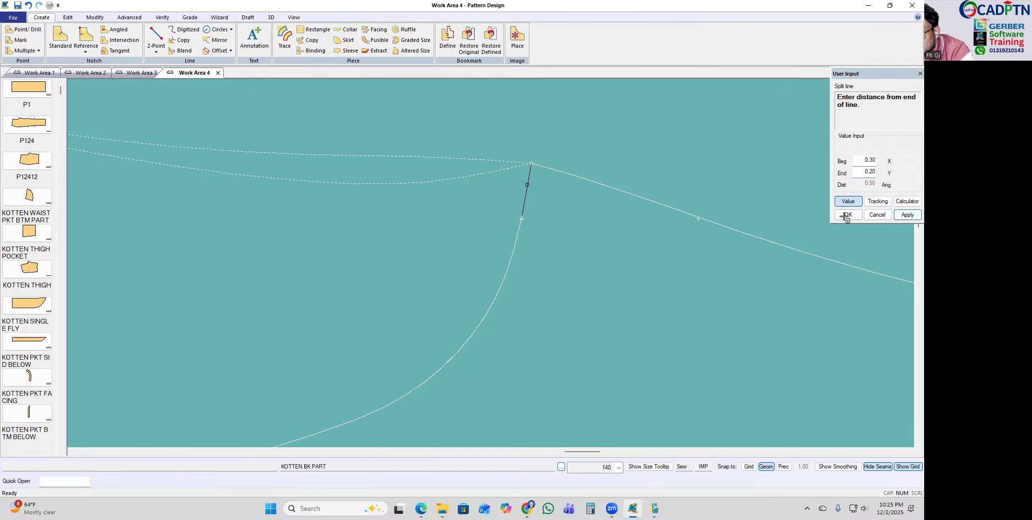
{"action": "scroll", "coordinate": [492, 202], "scroll_direction": "up", "scroll_amount": 3}
{"action": "right_click", "coordinate": [572, 187]}
{"action": "left_click", "coordinate": [572, 187]}
Step: Draw a straight two-point line from the new split point to the lower mirrored inseam curve
{"action": "scroll", "coordinate": [585, 199], "scroll_direction": "down", "scroll_amount": 2}
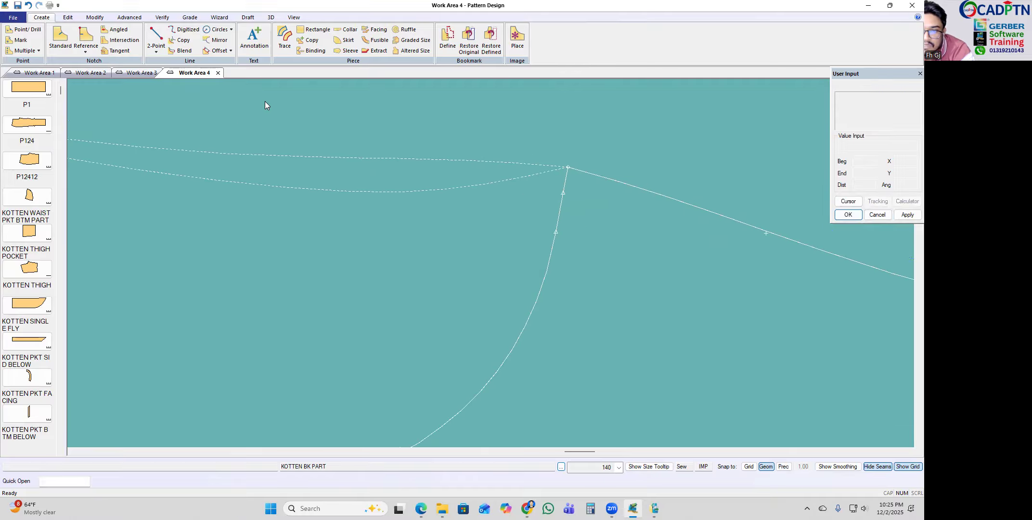
{"action": "left_click", "coordinate": [156, 49]}
{"action": "left_click", "coordinate": [179, 72]}
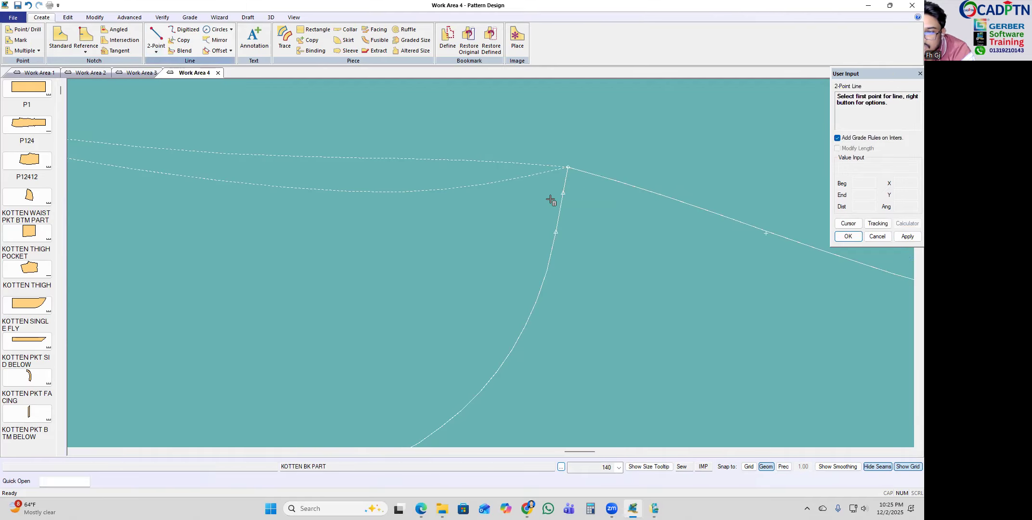
{"action": "left_click", "coordinate": [565, 192]}
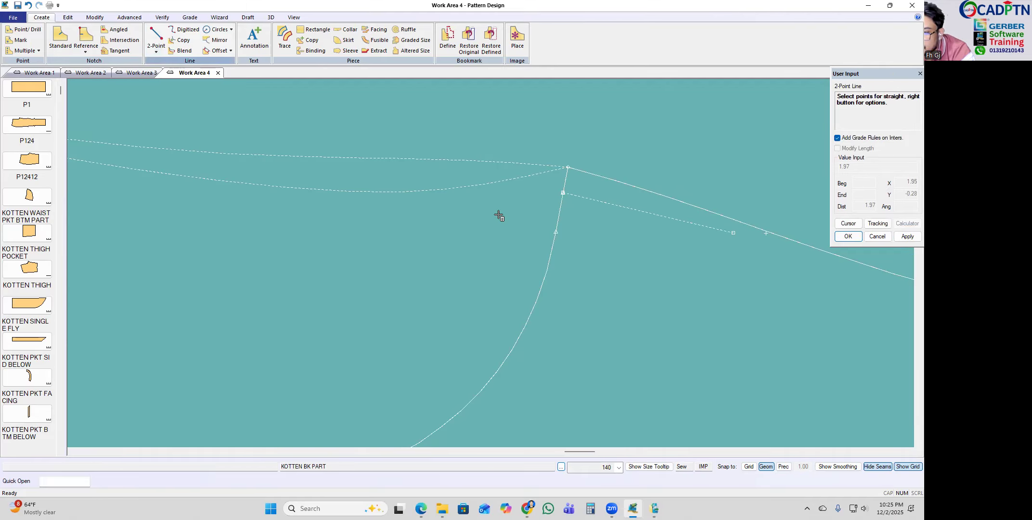
{"action": "left_click", "coordinate": [396, 193]}
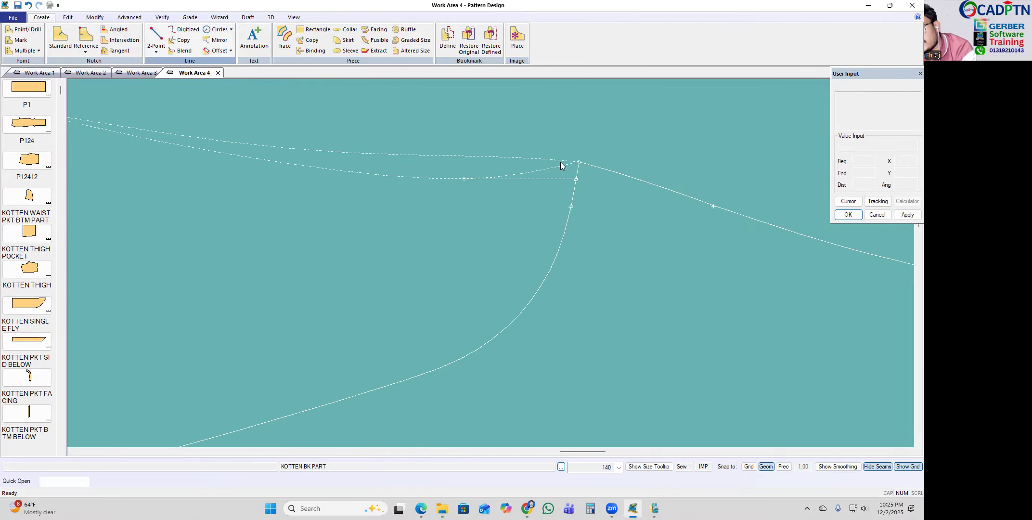
Step: Examine how the mirrored inseam curves and the straight guide line meet the back crotch line
{"action": "scroll", "coordinate": [569, 185], "scroll_direction": "down", "scroll_amount": 5}
{"action": "scroll", "coordinate": [565, 187], "scroll_direction": "up", "scroll_amount": 5}
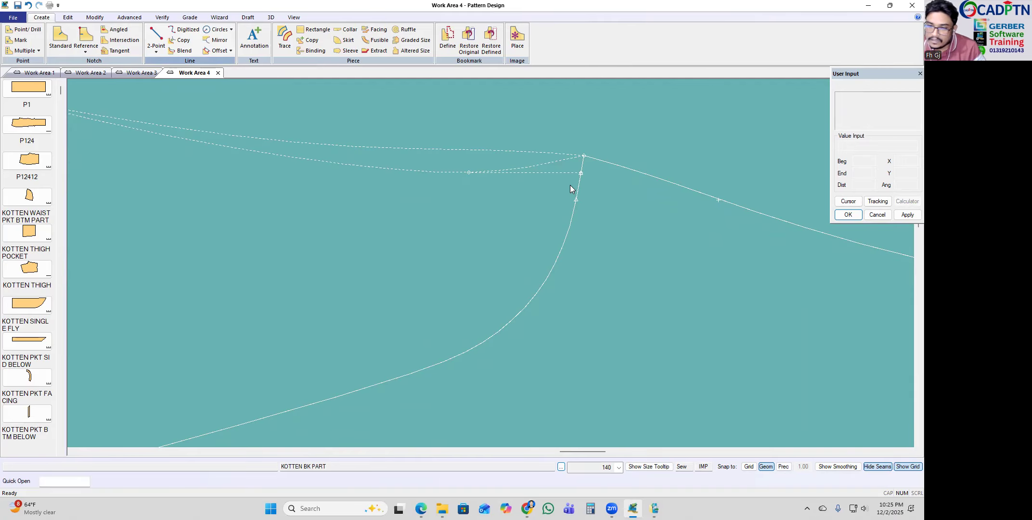
{"action": "middle_click", "coordinate": [605, 239]}
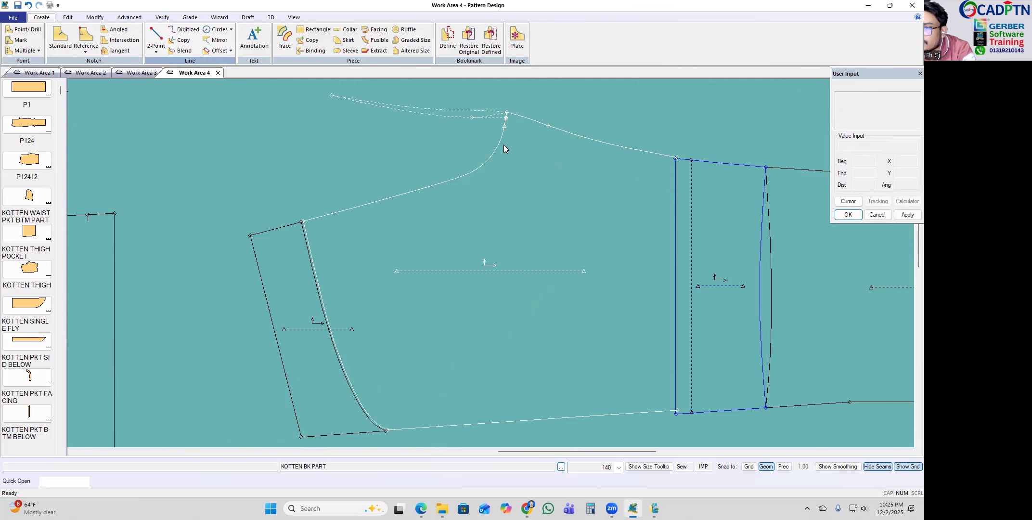
{"action": "scroll", "coordinate": [590, 111], "scroll_direction": "up", "scroll_amount": 4}
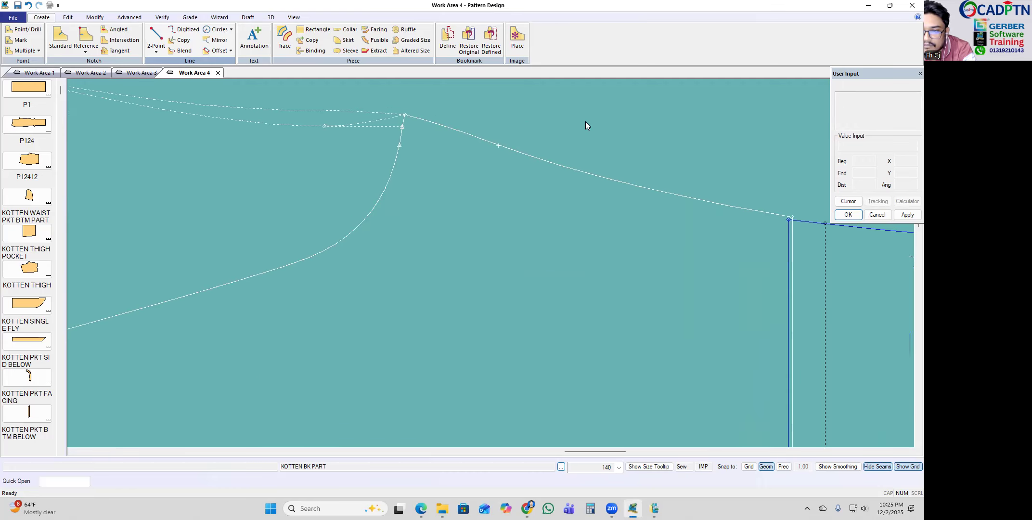
{"action": "scroll", "coordinate": [485, 150], "scroll_direction": "down", "scroll_amount": 4}
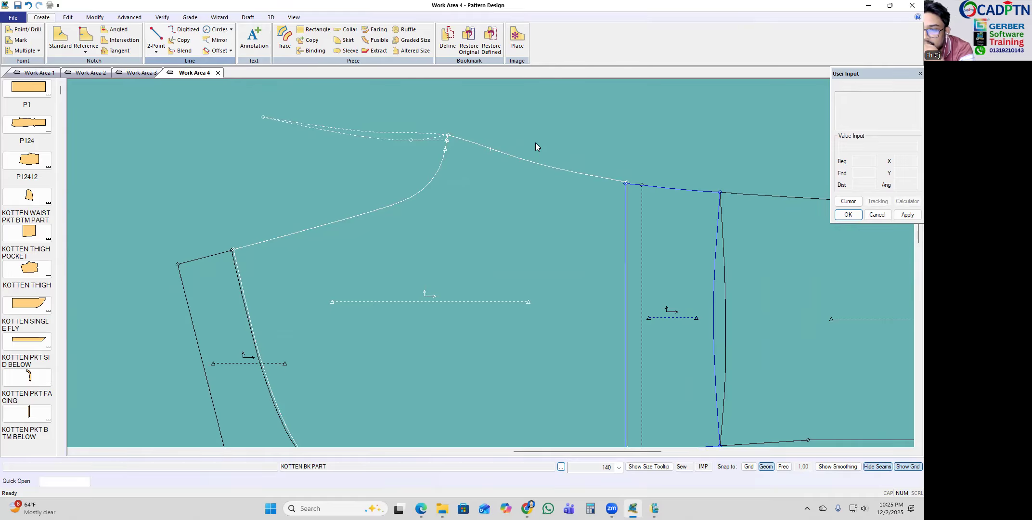
{"action": "scroll", "coordinate": [229, 123], "scroll_direction": "up", "scroll_amount": 2}
{"action": "scroll", "coordinate": [238, 121], "scroll_direction": "down", "scroll_amount": 3}
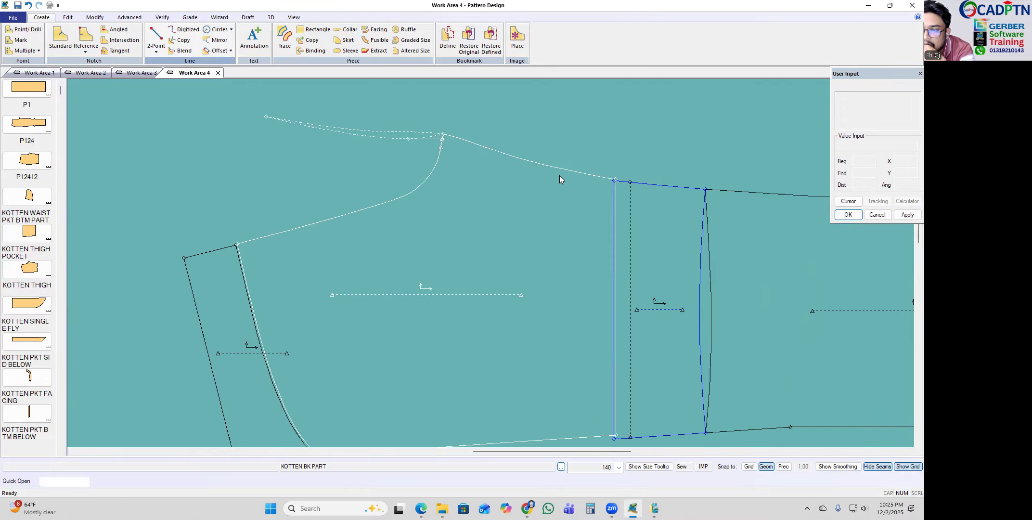
{"action": "scroll", "coordinate": [262, 170], "scroll_direction": "down", "scroll_amount": 2}
{"action": "scroll", "coordinate": [363, 166], "scroll_direction": "down", "scroll_amount": 1}
{"action": "scroll", "coordinate": [337, 162], "scroll_direction": "up", "scroll_amount": 5}
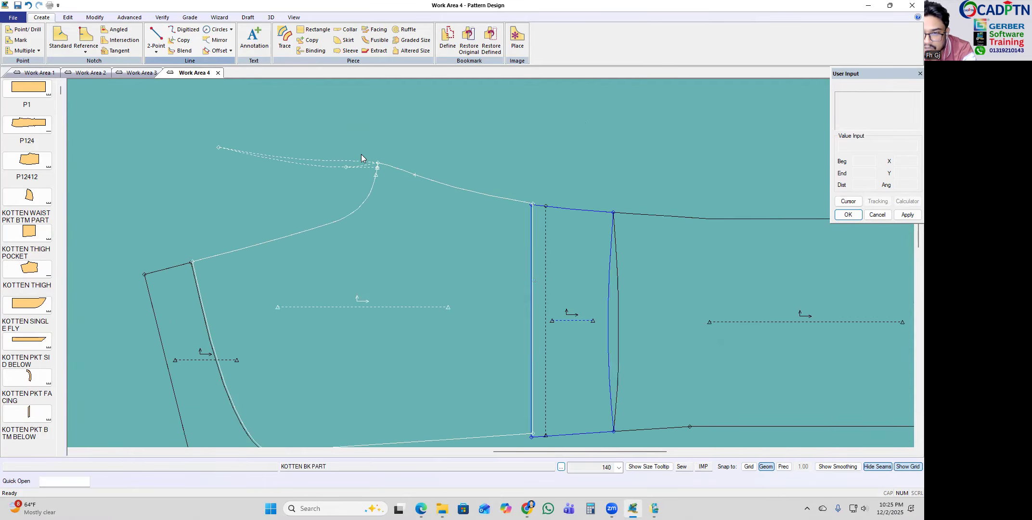
{"action": "scroll", "coordinate": [150, 144], "scroll_direction": "up", "scroll_amount": 1}
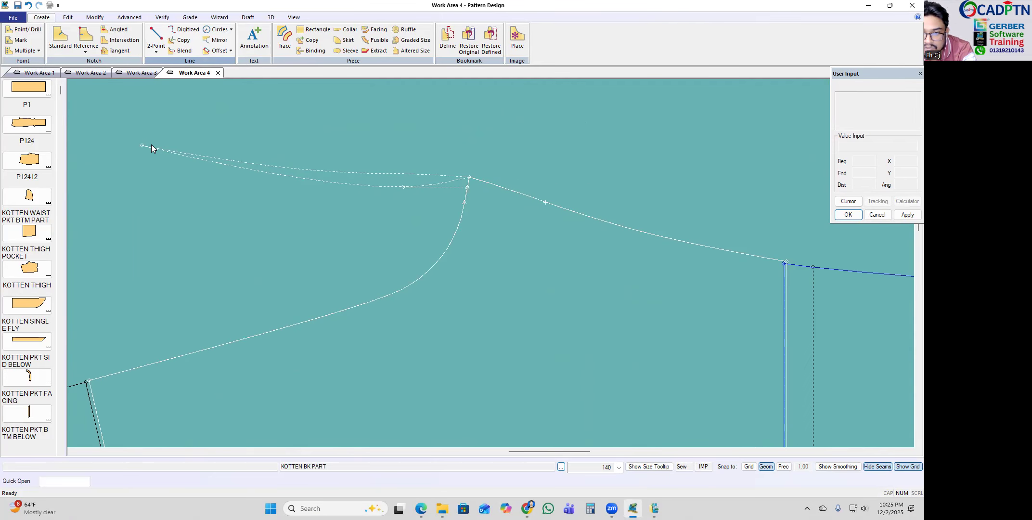
{"action": "scroll", "coordinate": [351, 180], "scroll_direction": "up", "scroll_amount": 1}
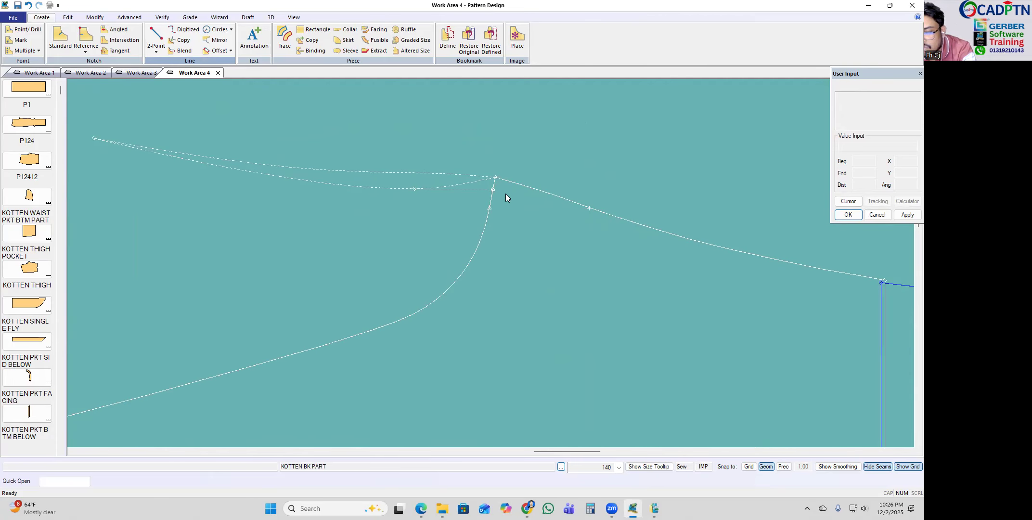
{"action": "scroll", "coordinate": [284, 182], "scroll_direction": "up", "scroll_amount": 1}
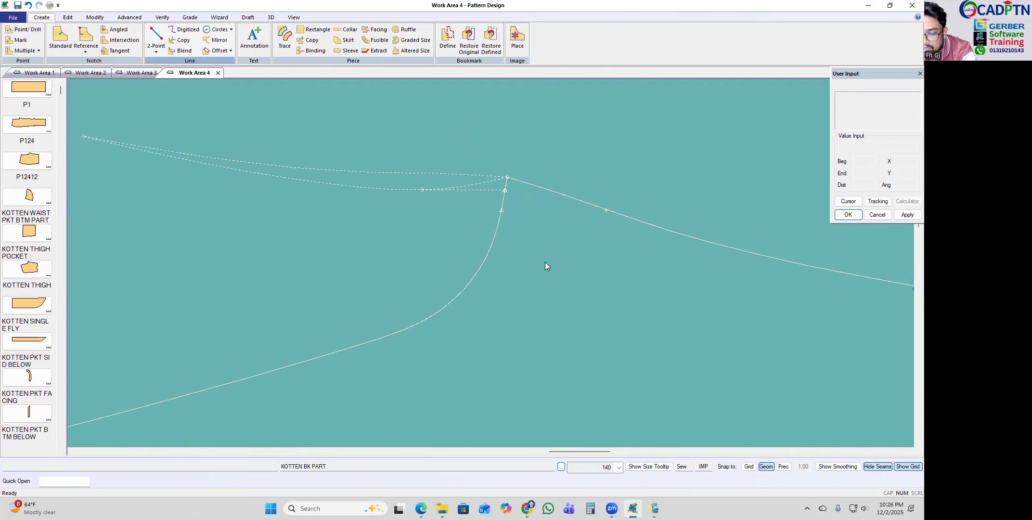
Step: Delete the straight guide line between the split point and the lower mirrored inseam curve
{"action": "key", "text": "Delete"}
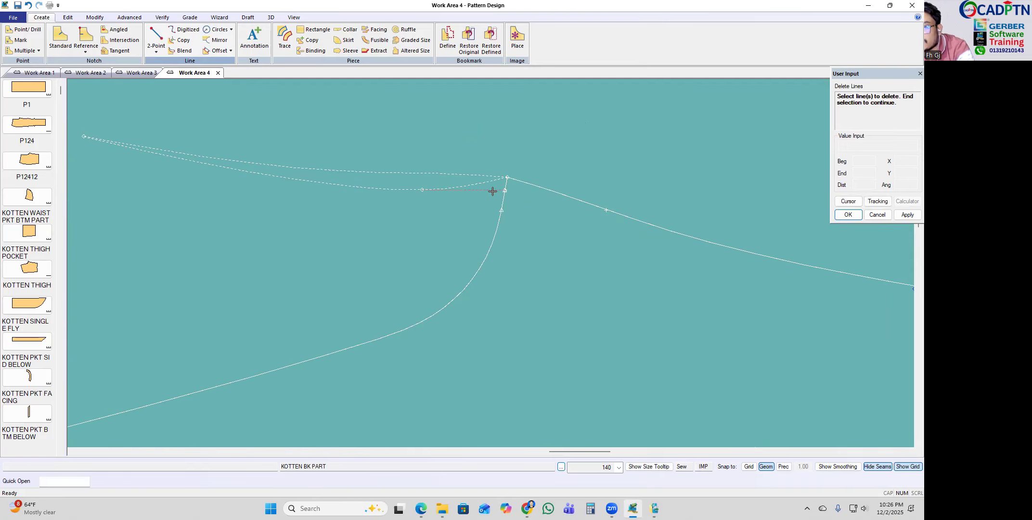
{"action": "right_click", "coordinate": [540, 160]}
{"action": "left_click", "coordinate": [540, 160]}
{"action": "right_click", "coordinate": [580, 142]}
{"action": "left_click", "coordinate": [580, 142]}
{"action": "scroll", "coordinate": [441, 181], "scroll_direction": "down", "scroll_amount": 2}
{"action": "scroll", "coordinate": [462, 190], "scroll_direction": "down", "scroll_amount": 1}
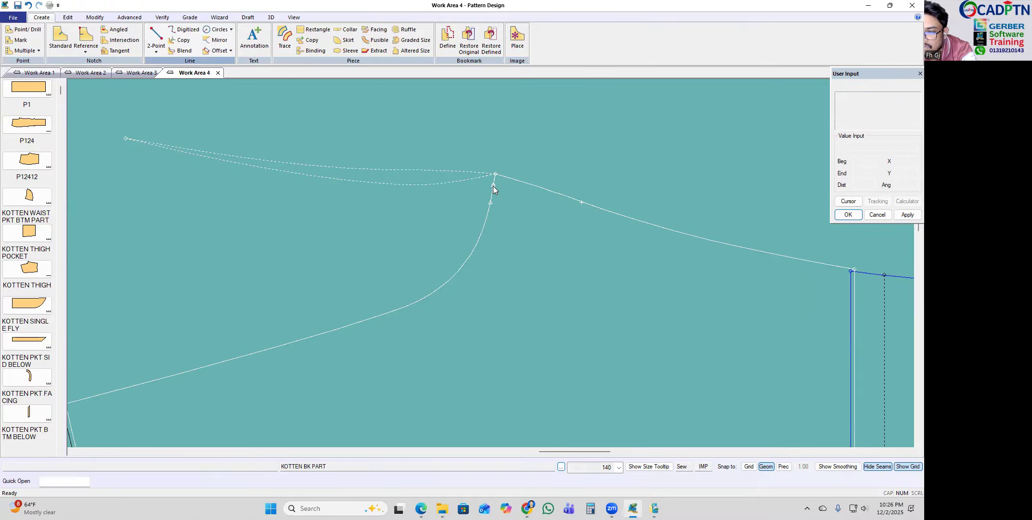
{"action": "scroll", "coordinate": [421, 174], "scroll_direction": "down", "scroll_amount": 2}
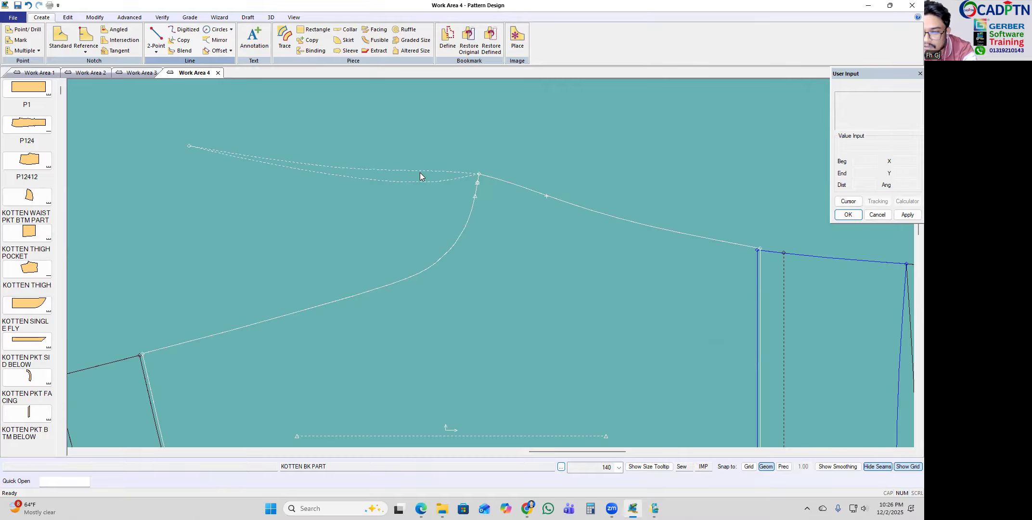
{"action": "scroll", "coordinate": [441, 164], "scroll_direction": "down", "scroll_amount": 5}
{"action": "scroll", "coordinate": [444, 168], "scroll_direction": "down", "scroll_amount": 3}
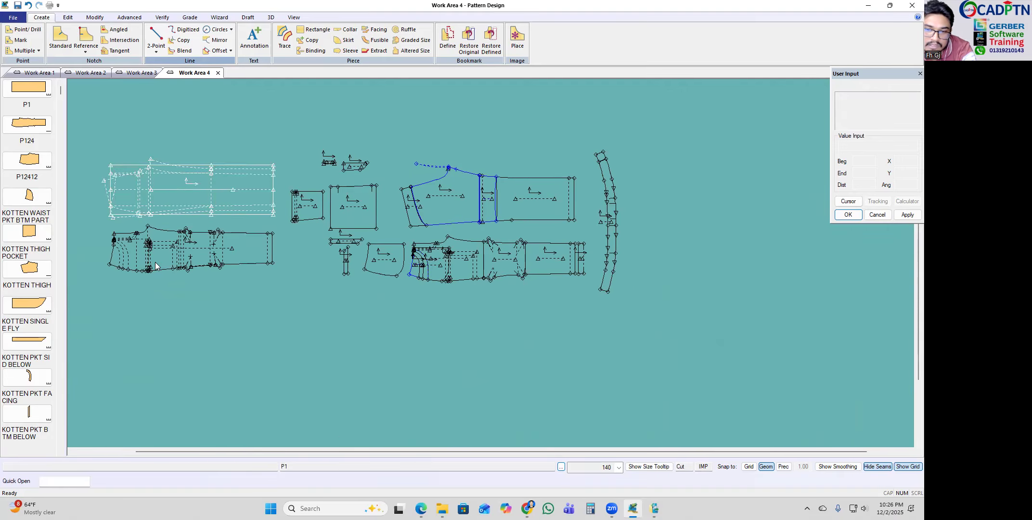
{"action": "left_click_drag", "start_coordinate": [28, 289], "coordinate": [513, 332]}
{"action": "scroll", "coordinate": [801, 364], "scroll_direction": "up", "scroll_amount": 1}
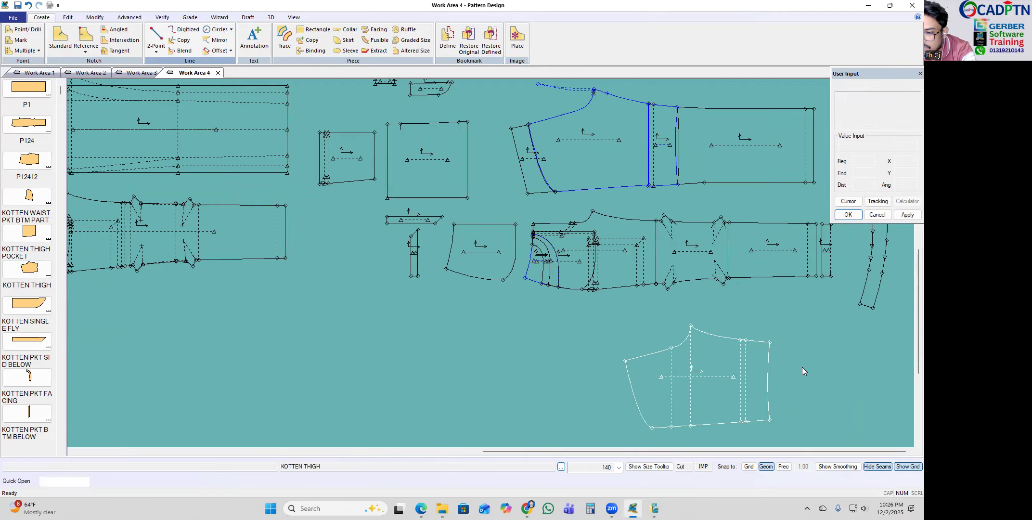
{"action": "scroll", "coordinate": [789, 354], "scroll_direction": "down", "scroll_amount": 1}
{"action": "left_click_drag", "start_coordinate": [658, 358], "coordinate": [603, 352]}
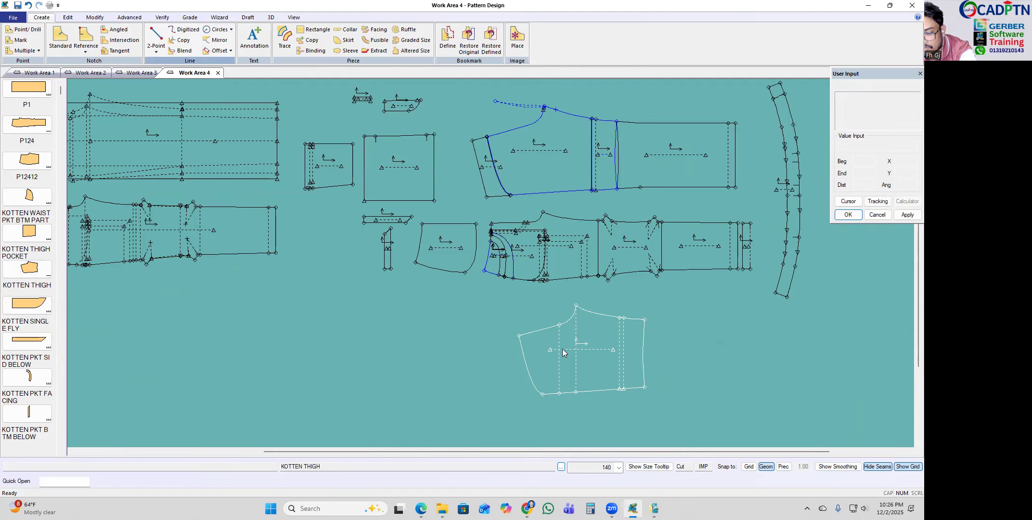
{"action": "key", "text": "Delete"}
{"action": "left_click", "coordinate": [645, 331]}
{"action": "right_click", "coordinate": [641, 324]}
{"action": "left_click", "coordinate": [676, 328]}
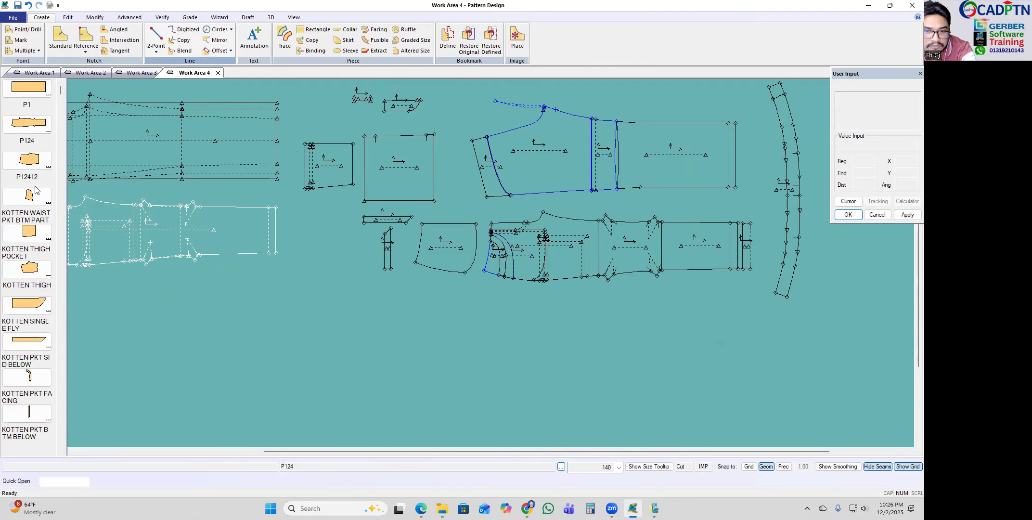
Step: Place the original KOTTEN BK PART piece in the empty area below the trouser pieces
{"action": "scroll", "coordinate": [29, 209], "scroll_direction": "down", "scroll_amount": 2}
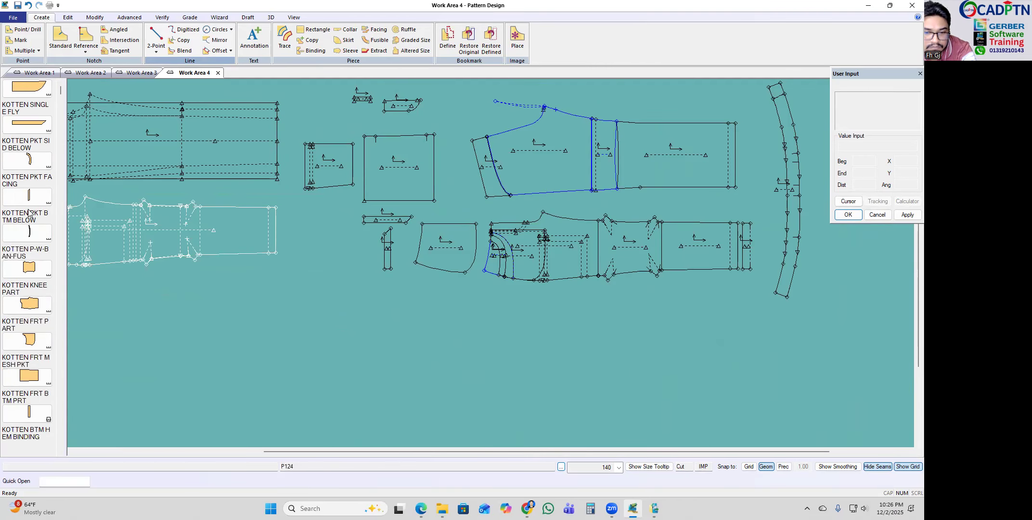
{"action": "scroll", "coordinate": [28, 212], "scroll_direction": "down", "scroll_amount": 1}
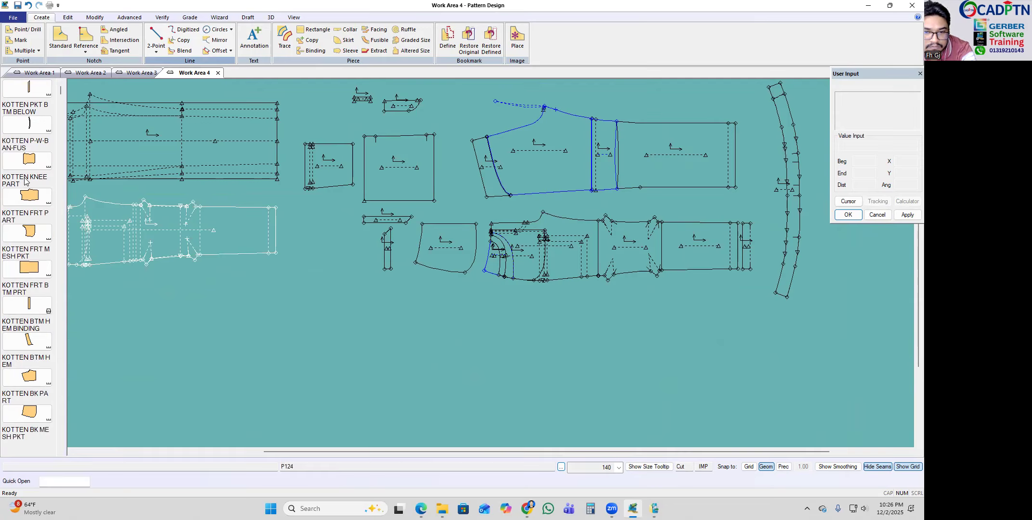
{"action": "scroll", "coordinate": [24, 184], "scroll_direction": "up", "scroll_amount": 3}
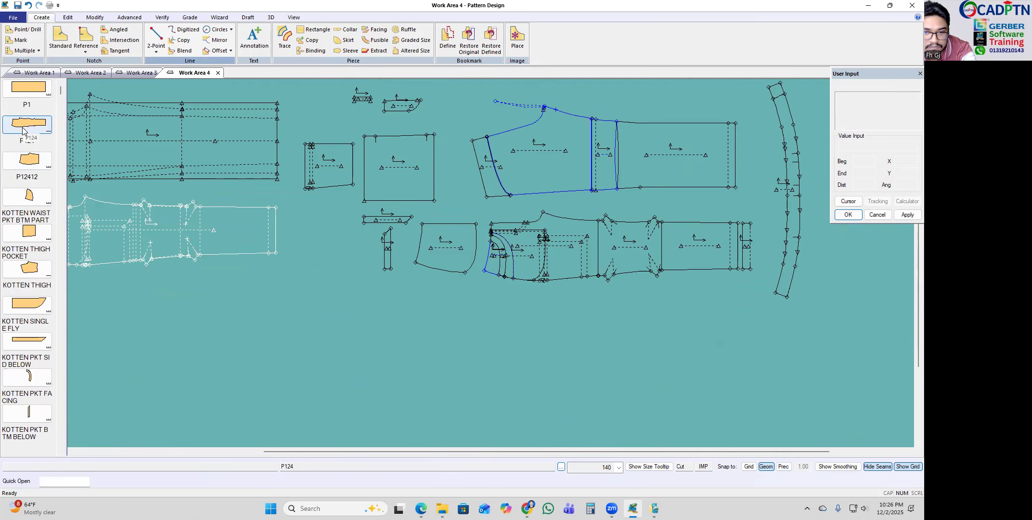
{"action": "scroll", "coordinate": [23, 131], "scroll_direction": "down", "scroll_amount": 1}
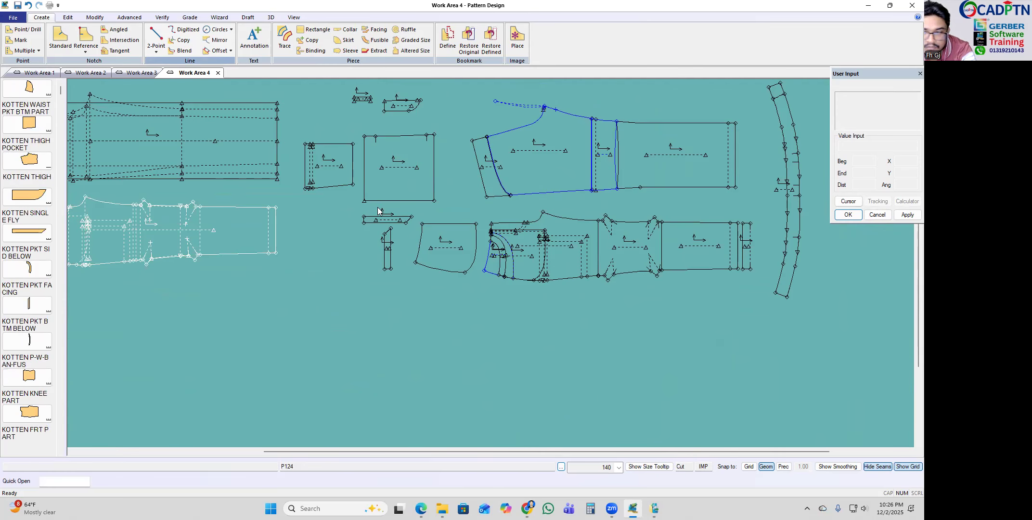
{"action": "left_click", "coordinate": [562, 144]}
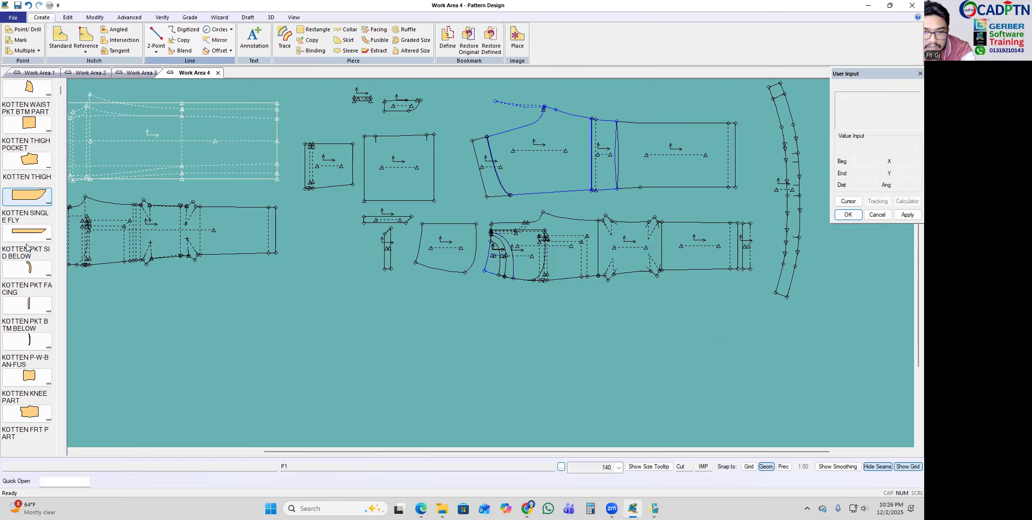
{"action": "scroll", "coordinate": [33, 294], "scroll_direction": "down", "scroll_amount": 3}
{"action": "scroll", "coordinate": [32, 293], "scroll_direction": "down", "scroll_amount": 1}
{"action": "left_click_drag", "start_coordinate": [33, 183], "coordinate": [521, 346]}
{"action": "scroll", "coordinate": [525, 287], "scroll_direction": "up", "scroll_amount": 4}
{"action": "left_click_drag", "start_coordinate": [476, 250], "coordinate": [472, 313]}
{"action": "scroll", "coordinate": [463, 309], "scroll_direction": "down", "scroll_amount": 4}
{"action": "scroll", "coordinate": [472, 185], "scroll_direction": "up", "scroll_amount": 2}
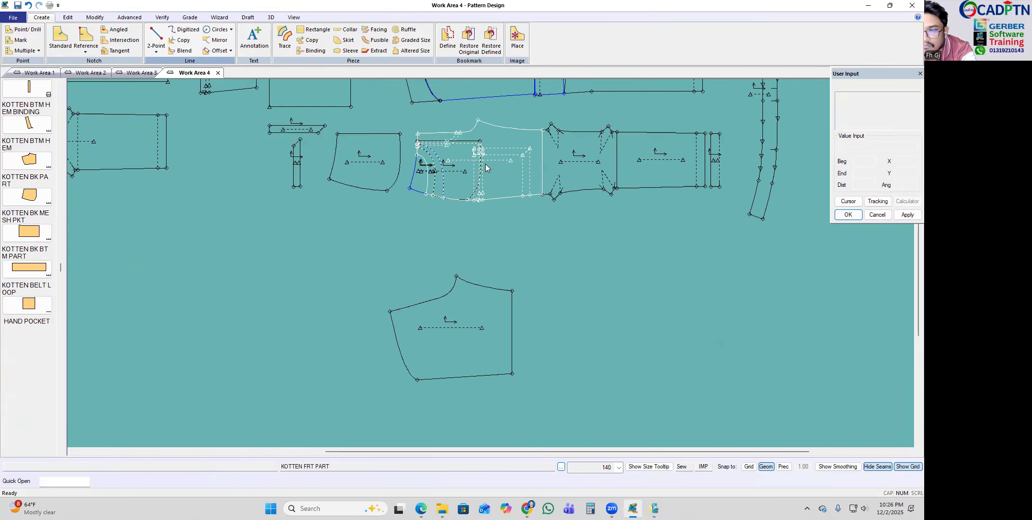
Step: Copy the KOTTEN FRT PART piece and place the copy beside the original back piece
{"action": "left_click", "coordinate": [311, 45]}
{"action": "left_click", "coordinate": [515, 150]}
{"action": "scroll", "coordinate": [645, 352], "scroll_direction": "up", "scroll_amount": 2}
{"action": "left_click", "coordinate": [608, 239]}
{"action": "right_click", "coordinate": [612, 222]}
{"action": "left_click", "coordinate": [615, 226]}
{"action": "scroll", "coordinate": [464, 329], "scroll_direction": "up", "scroll_amount": 2}
{"action": "left_click_drag", "start_coordinate": [456, 329], "coordinate": [588, 336]}
Step: Flip the front copy vertically so its crotch point faces the original back piece
{"action": "left_click_drag", "start_coordinate": [668, 220], "coordinate": [660, 219]}
{"action": "key", "text": "f"}
{"action": "left_click", "coordinate": [678, 195]}
{"action": "right_click", "coordinate": [679, 195]}
{"action": "left_click", "coordinate": [681, 201]}
Step: Set and rotate the front copy onto the original back piece, matching the crotch points and aligning the inseams
{"action": "scroll", "coordinate": [565, 256], "scroll_direction": "up", "scroll_amount": 3}
{"action": "left_click_drag", "start_coordinate": [586, 202], "coordinate": [585, 202]}
{"action": "key", "text": "s"}
{"action": "scroll", "coordinate": [591, 242], "scroll_direction": "up", "scroll_amount": 3}
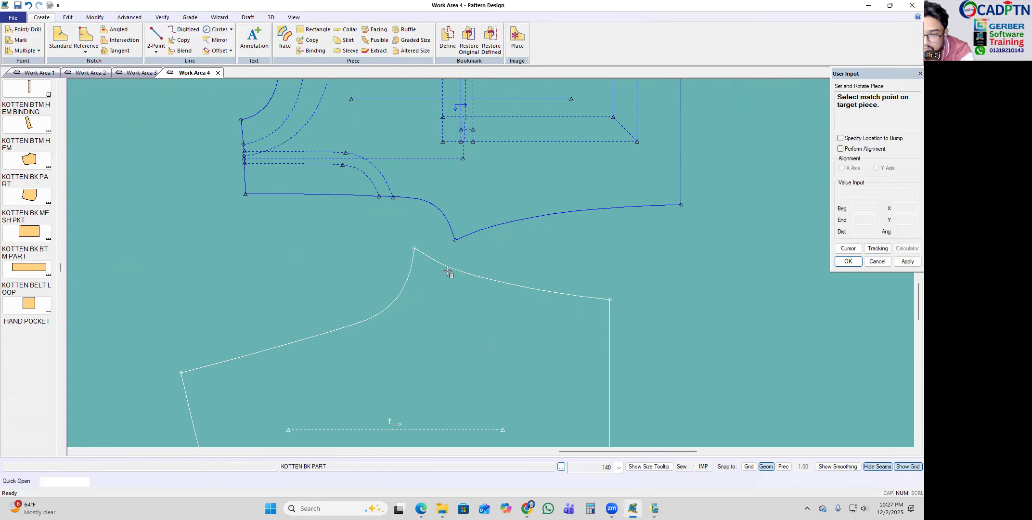
{"action": "left_click", "coordinate": [423, 254]}
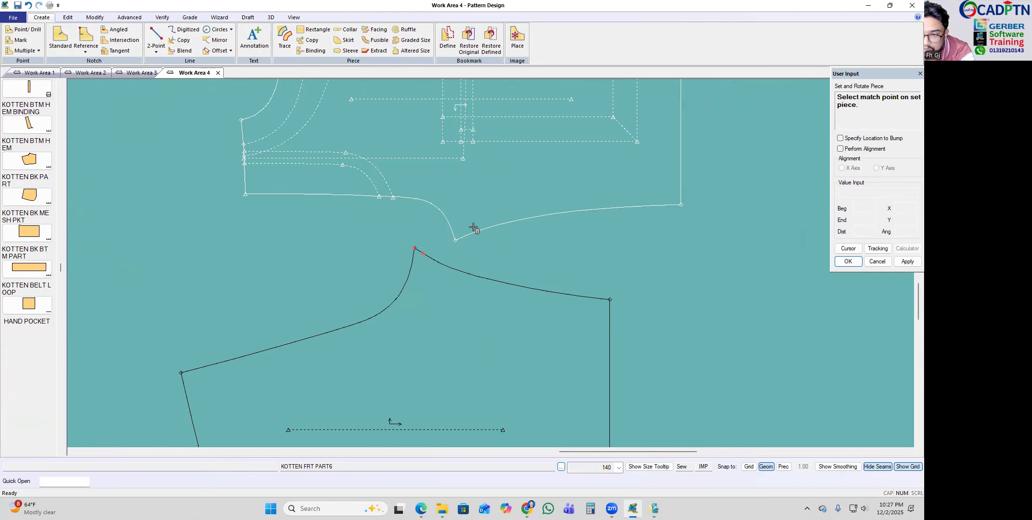
{"action": "left_click", "coordinate": [456, 240]}
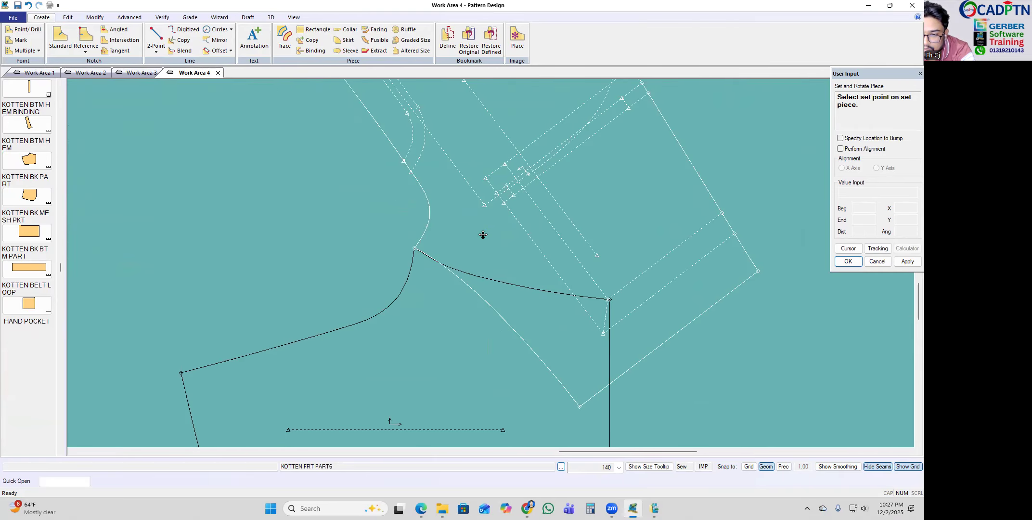
{"action": "right_click", "coordinate": [454, 187]}
{"action": "left_click", "coordinate": [491, 200]}
{"action": "right_click", "coordinate": [508, 169]}
{"action": "left_click", "coordinate": [557, 176]}
Step: Examine how the front and original back crotch curves meet at the joined inseam
{"action": "scroll", "coordinate": [603, 300], "scroll_direction": "down", "scroll_amount": 3}
{"action": "scroll", "coordinate": [469, 244], "scroll_direction": "up", "scroll_amount": 6}
{"action": "scroll", "coordinate": [527, 242], "scroll_direction": "up", "scroll_amount": 1}
{"action": "scroll", "coordinate": [641, 227], "scroll_direction": "down", "scroll_amount": 5}
{"action": "scroll", "coordinate": [392, 226], "scroll_direction": "up", "scroll_amount": 6}
{"action": "scroll", "coordinate": [542, 299], "scroll_direction": "up", "scroll_amount": 5}
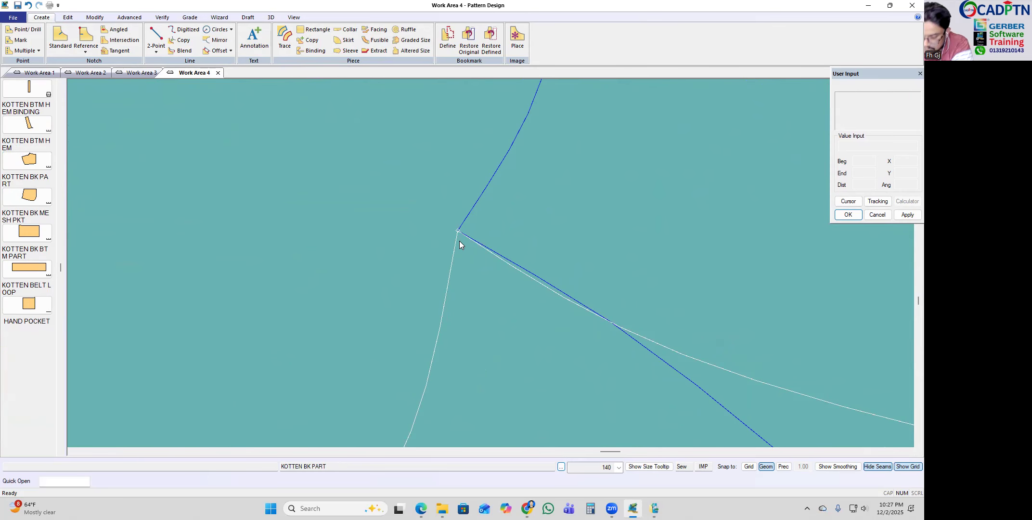
{"action": "scroll", "coordinate": [460, 241], "scroll_direction": "down", "scroll_amount": 4}
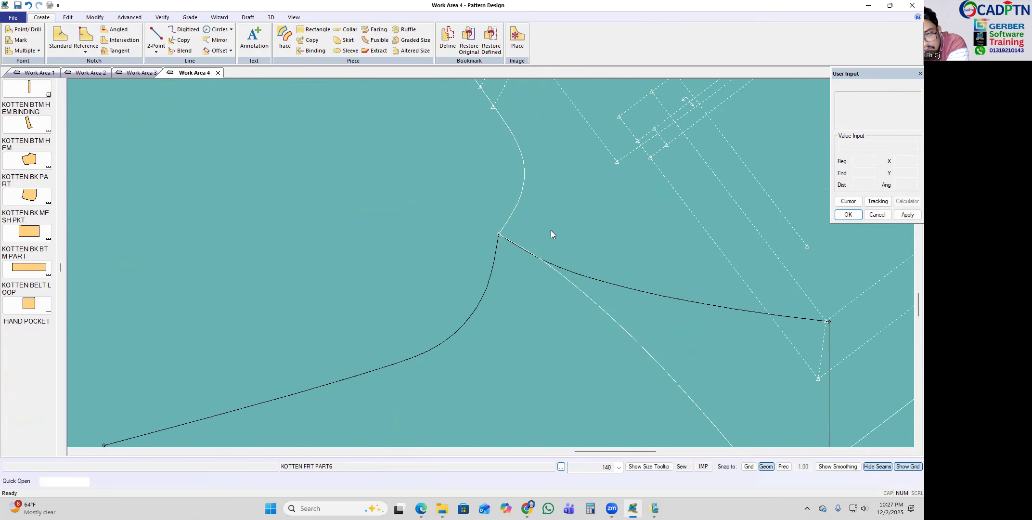
{"action": "scroll", "coordinate": [554, 227], "scroll_direction": "down", "scroll_amount": 4}
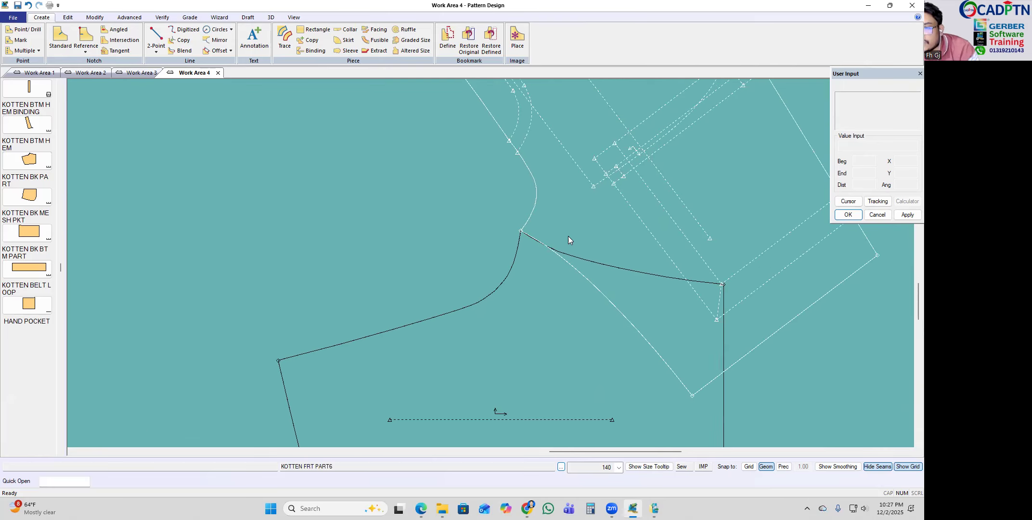
{"action": "scroll", "coordinate": [630, 215], "scroll_direction": "up", "scroll_amount": 4}
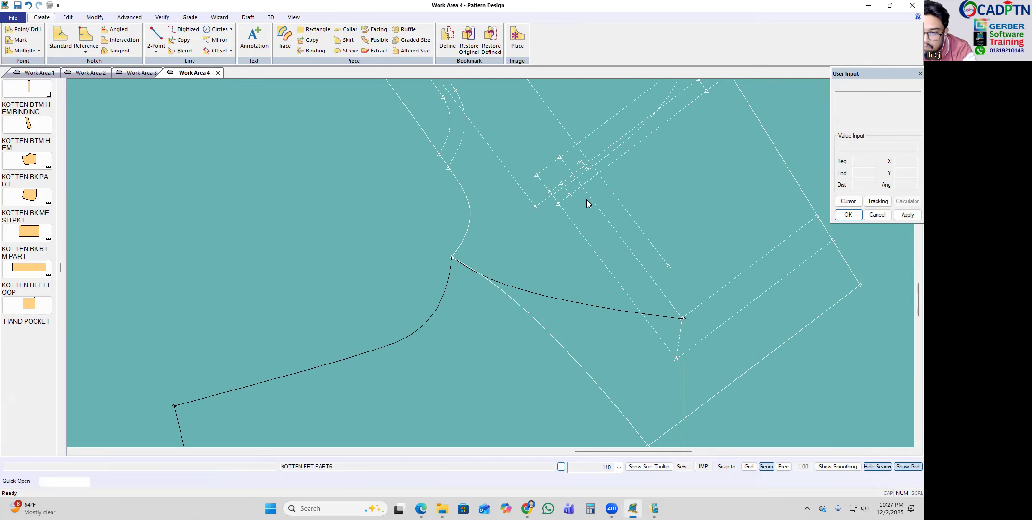
Step: Move the rotated front copy away from the original back piece into the open area below the layout
{"action": "scroll", "coordinate": [588, 187], "scroll_direction": "down", "scroll_amount": 3}
{"action": "left_click", "coordinate": [580, 223]}
{"action": "scroll", "coordinate": [626, 178], "scroll_direction": "down", "scroll_amount": 2}
{"action": "left_click", "coordinate": [612, 194]}
{"action": "scroll", "coordinate": [530, 289], "scroll_direction": "down", "scroll_amount": 5}
{"action": "left_click", "coordinate": [368, 290]}
{"action": "scroll", "coordinate": [413, 315], "scroll_direction": "down", "scroll_amount": 5}
{"action": "scroll", "coordinate": [470, 177], "scroll_direction": "up", "scroll_amount": 2}
{"action": "scroll", "coordinate": [462, 147], "scroll_direction": "up", "scroll_amount": 4}
{"action": "scroll", "coordinate": [456, 126], "scroll_direction": "down", "scroll_amount": 5}
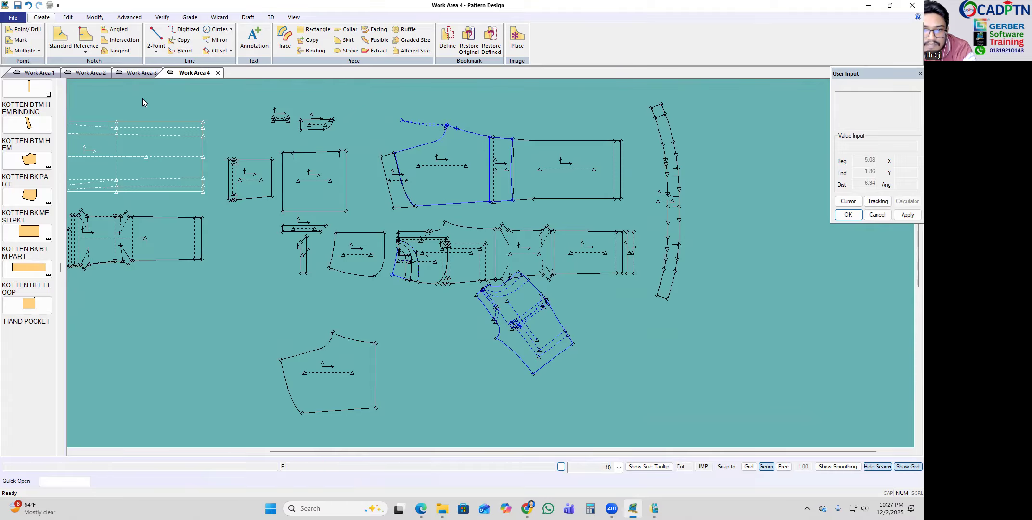
Step: Copy the reshaped back piece, place it next to the rotated front copy and delete its mirrored internal curves
{"action": "left_click", "coordinate": [309, 40]}
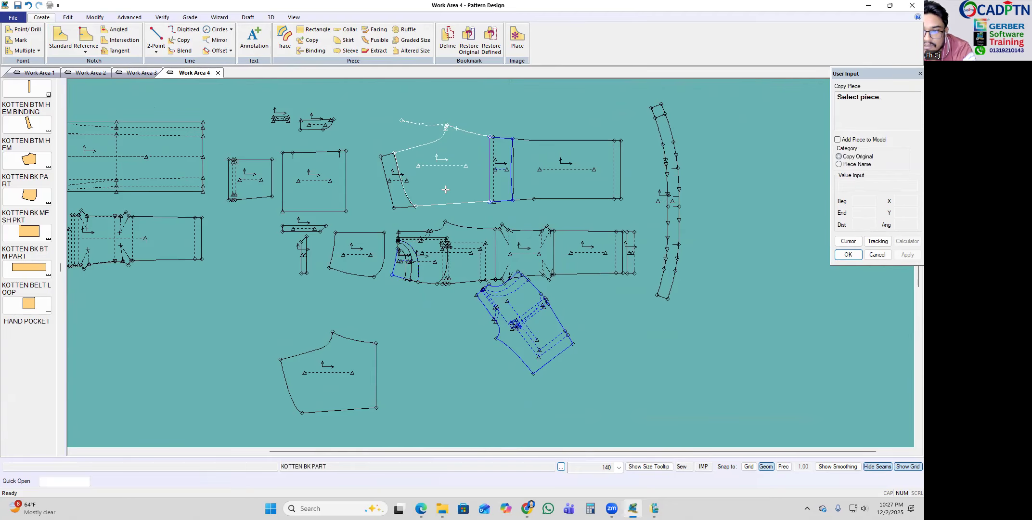
{"action": "left_click", "coordinate": [405, 153]}
{"action": "scroll", "coordinate": [475, 285], "scroll_direction": "up", "scroll_amount": 5}
{"action": "right_click", "coordinate": [475, 285]}
{"action": "left_click", "coordinate": [474, 280]}
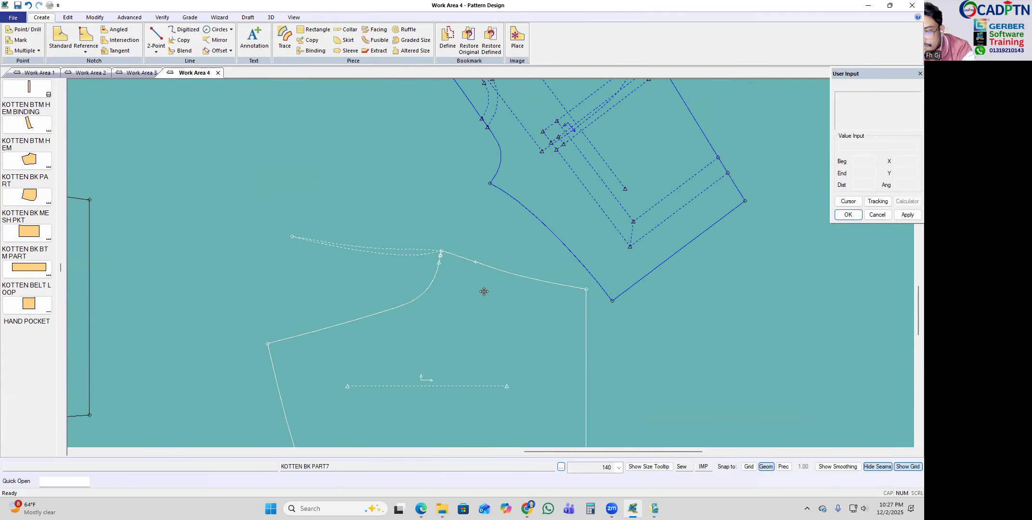
{"action": "left_click", "coordinate": [429, 251]}
Step: Set and rotate the front copy onto the reshaped back copy, matching the crotch points and aligning the inseams
{"action": "scroll", "coordinate": [553, 221], "scroll_direction": "up", "scroll_amount": 4}
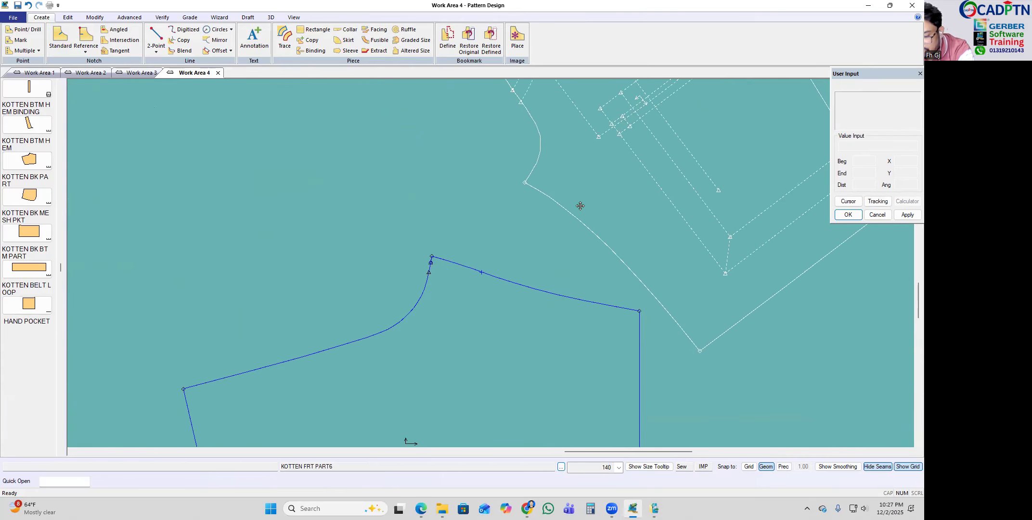
{"action": "key", "text": "s"}
{"action": "scroll", "coordinate": [451, 281], "scroll_direction": "up", "scroll_amount": 2}
{"action": "left_click", "coordinate": [430, 260]}
{"action": "left_click", "coordinate": [430, 265]}
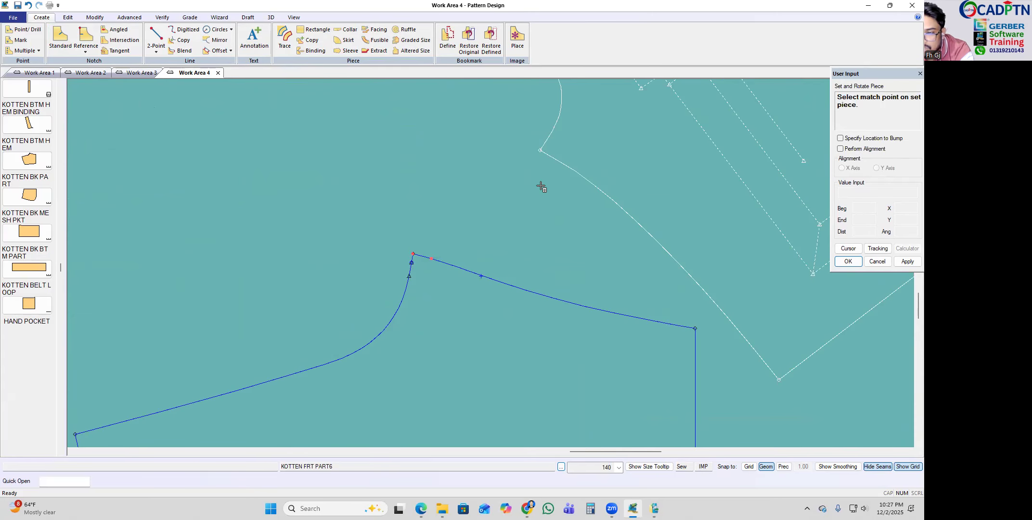
{"action": "left_click", "coordinate": [541, 152]}
{"action": "left_click", "coordinate": [558, 166]}
{"action": "right_click", "coordinate": [477, 156]}
{"action": "left_click", "coordinate": [478, 158]}
{"action": "right_click", "coordinate": [504, 158]}
{"action": "left_click", "coordinate": [506, 159]}
Step: Examine how the front crotch curve flows into the reshaped back crotch at the joined inseam
{"action": "scroll", "coordinate": [453, 226], "scroll_direction": "up", "scroll_amount": 1}
{"action": "scroll", "coordinate": [443, 270], "scroll_direction": "up", "scroll_amount": 1}
{"action": "scroll", "coordinate": [551, 319], "scroll_direction": "down", "scroll_amount": 1}
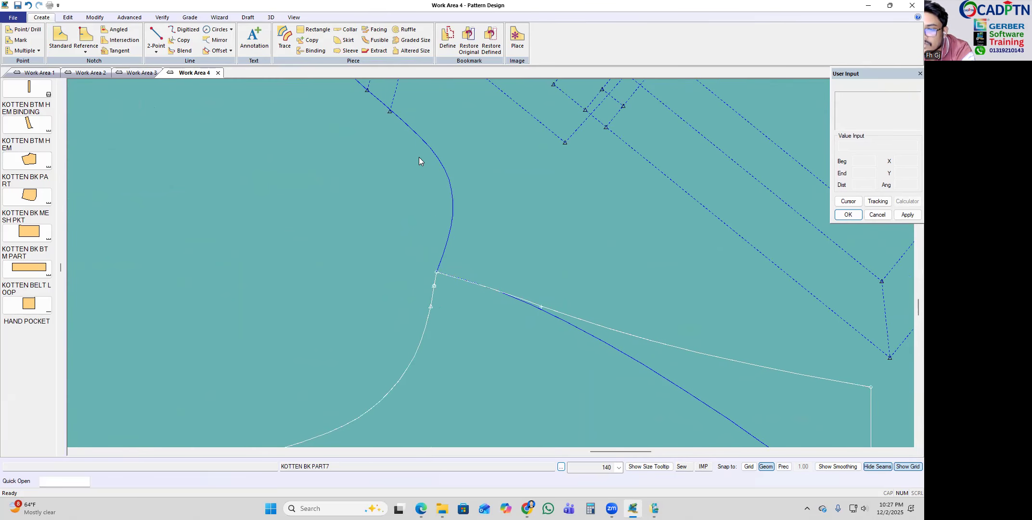
{"action": "scroll", "coordinate": [459, 203], "scroll_direction": "down", "scroll_amount": 2}
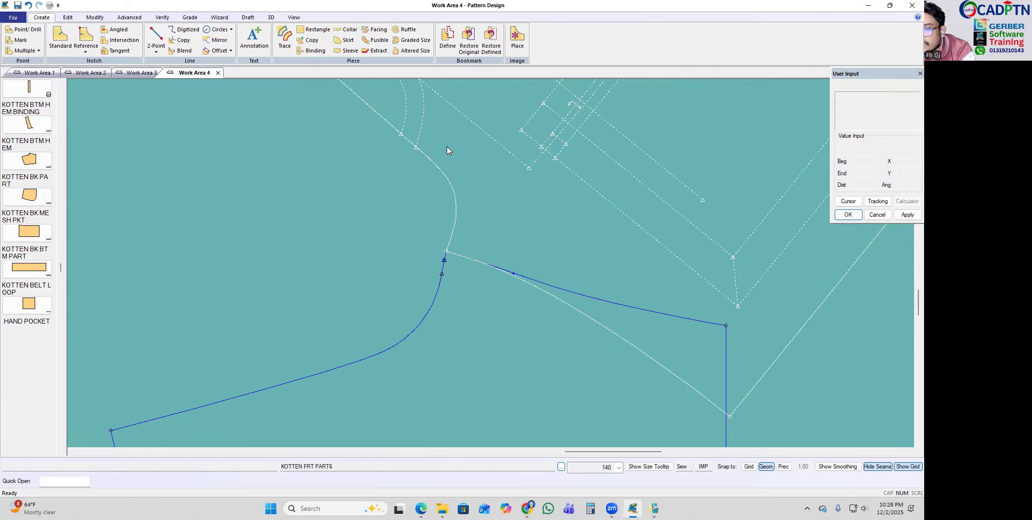
{"action": "scroll", "coordinate": [452, 145], "scroll_direction": "down", "scroll_amount": 2}
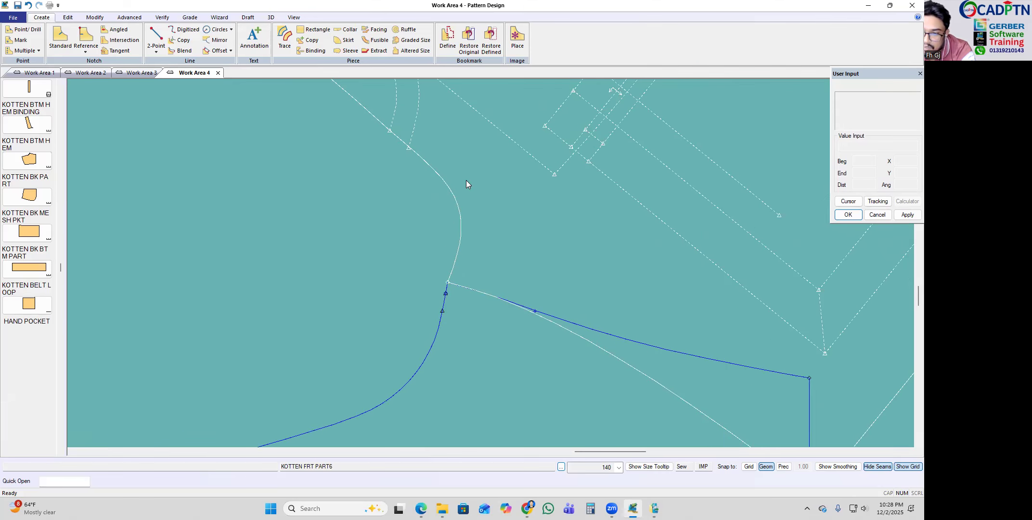
{"action": "scroll", "coordinate": [515, 203], "scroll_direction": "up", "scroll_amount": 2}
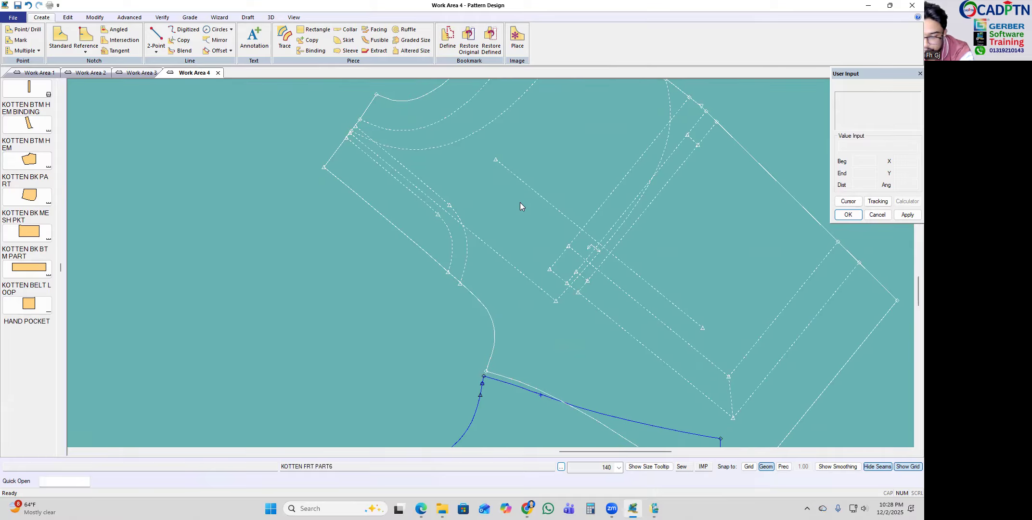
Step: Realign the front copy to its horizontal grain line with the crotch point facing up
{"action": "key", "text": "ctrl+g"}
{"action": "left_click", "coordinate": [578, 286]}
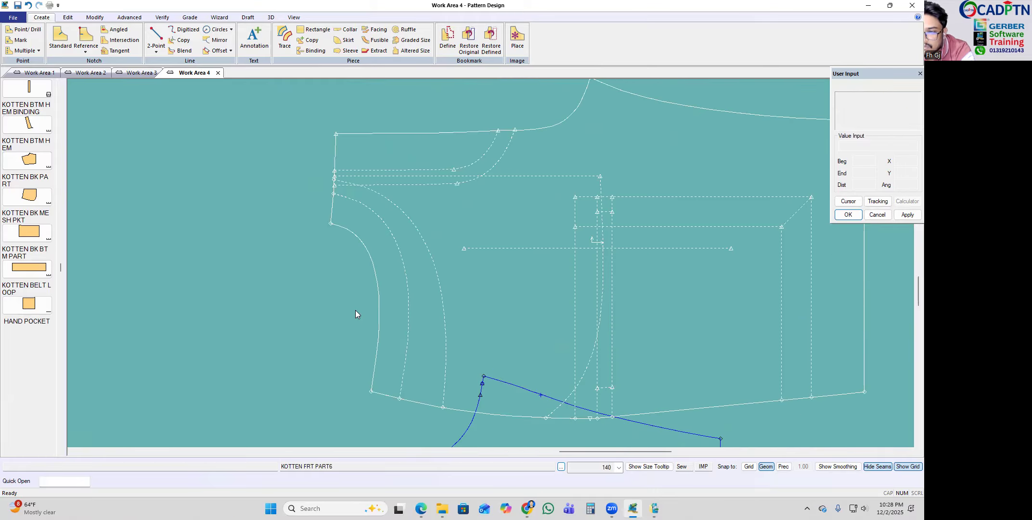
{"action": "scroll", "coordinate": [456, 278], "scroll_direction": "up", "scroll_amount": 4}
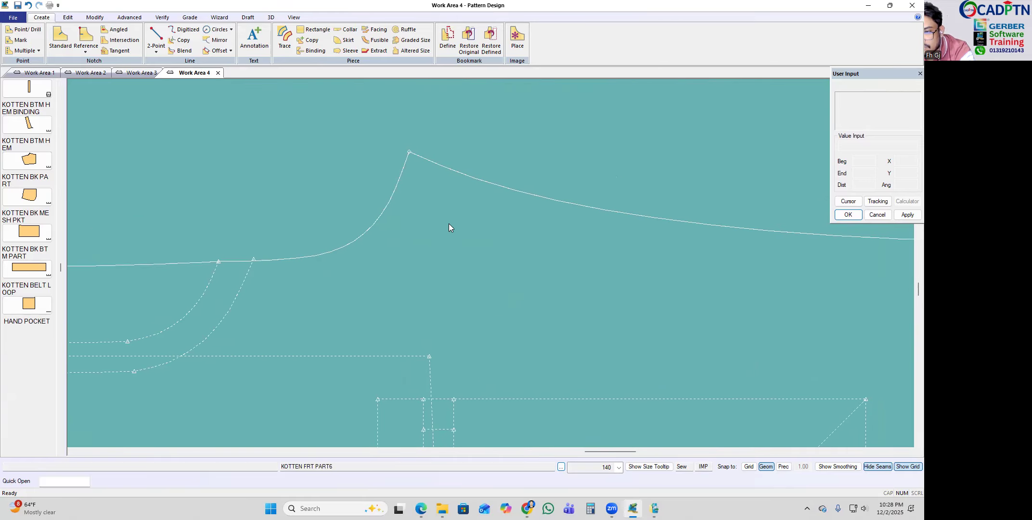
{"action": "scroll", "coordinate": [398, 264], "scroll_direction": "down", "scroll_amount": 2}
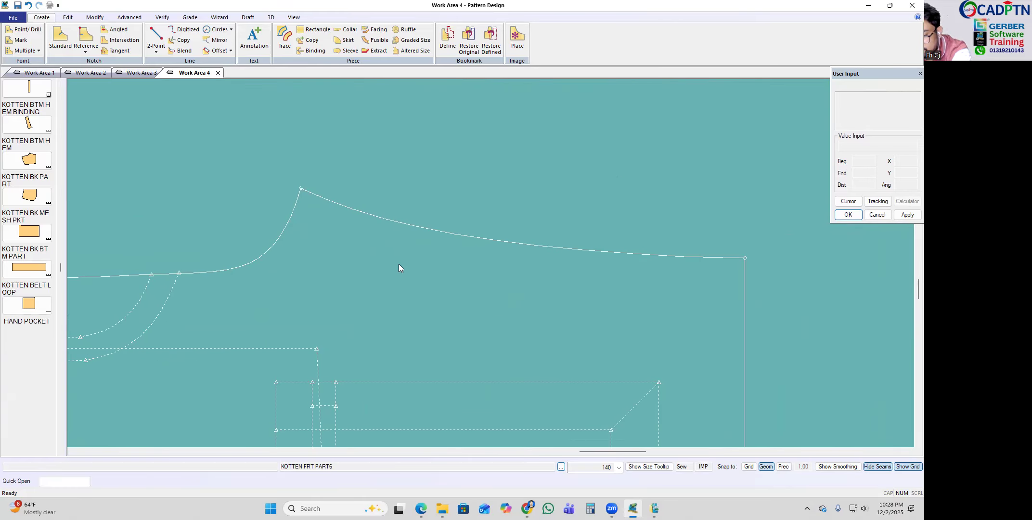
Step: Reshape the front piece's inseam curve by moving its selected point vertically with Move Smooth
{"action": "scroll", "coordinate": [433, 191], "scroll_direction": "up", "scroll_amount": 2}
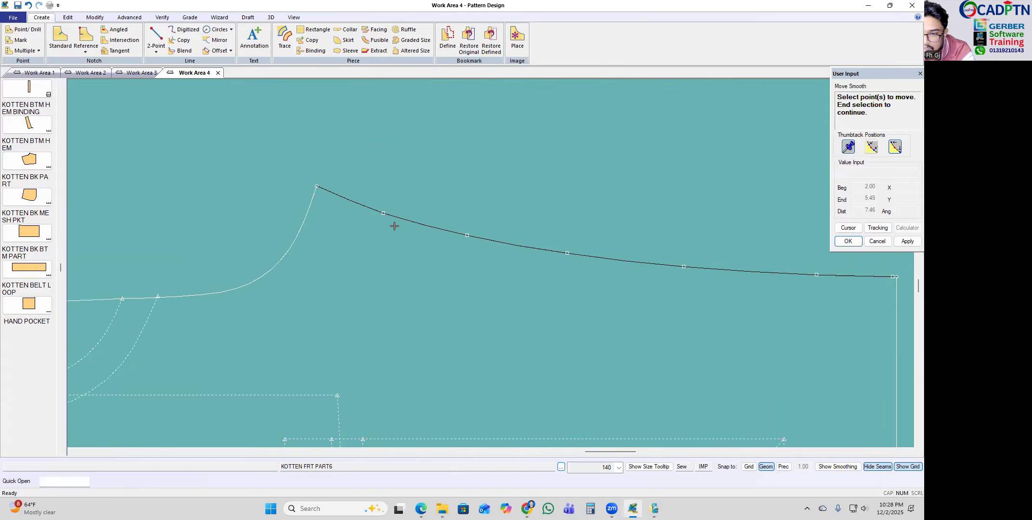
{"action": "scroll", "coordinate": [300, 208], "scroll_direction": "down", "scroll_amount": 1}
{"action": "scroll", "coordinate": [386, 183], "scroll_direction": "up", "scroll_amount": 1}
{"action": "right_click", "coordinate": [438, 153]}
{"action": "left_click", "coordinate": [441, 156]}
{"action": "right_click", "coordinate": [394, 159]}
{"action": "left_click", "coordinate": [424, 237]}
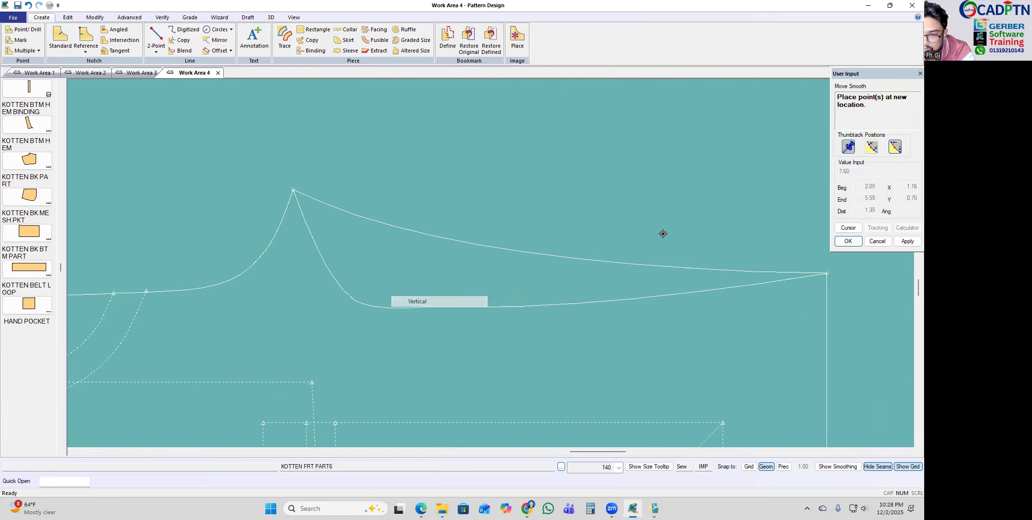
{"action": "left_click", "coordinate": [734, 203]}
{"action": "right_click", "coordinate": [620, 178]}
{"action": "left_click", "coordinate": [639, 182]}
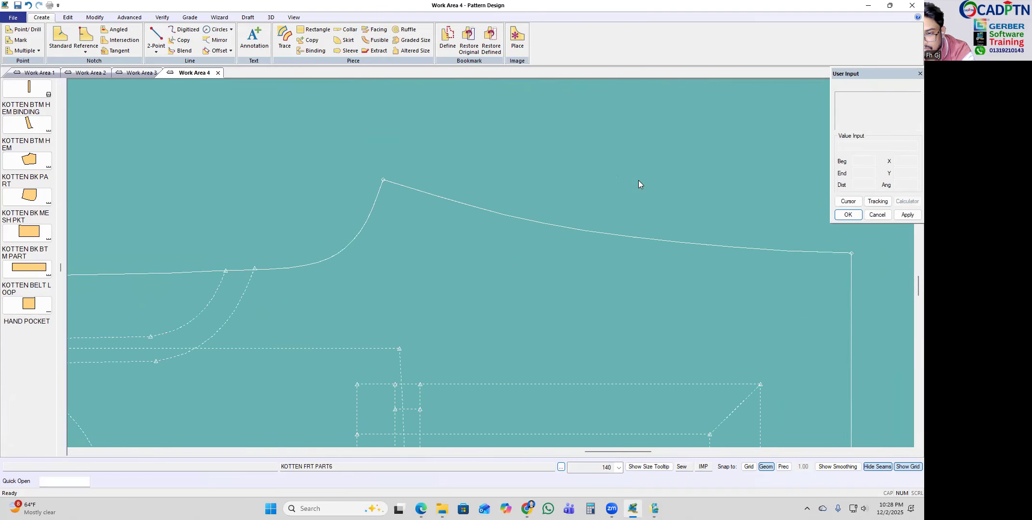
Step: Flip the front piece KOTTEN FRT PART6 upside down above the back piece
{"action": "scroll", "coordinate": [592, 186], "scroll_direction": "down", "scroll_amount": 5}
{"action": "scroll", "coordinate": [600, 213], "scroll_direction": "up", "scroll_amount": 2}
{"action": "left_click_drag", "start_coordinate": [595, 218], "coordinate": [651, 157]}
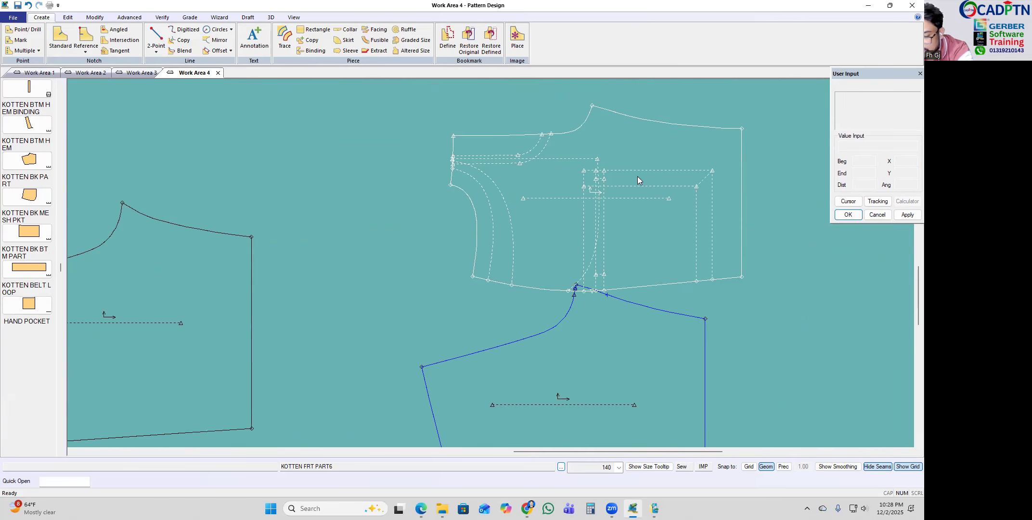
{"action": "key", "text": "f"}
{"action": "left_click", "coordinate": [560, 184]}
{"action": "right_click", "coordinate": [592, 194]}
{"action": "left_click", "coordinate": [628, 200]}
Step: Set and rotate the front piece onto the back piece, matching their crotch tips and aligning the inseams
{"action": "scroll", "coordinate": [596, 248], "scroll_direction": "up", "scroll_amount": 3}
{"action": "left_click_drag", "start_coordinate": [608, 253], "coordinate": [542, 204]}
{"action": "key", "text": "s"}
{"action": "scroll", "coordinate": [581, 362], "scroll_direction": "up", "scroll_amount": 2}
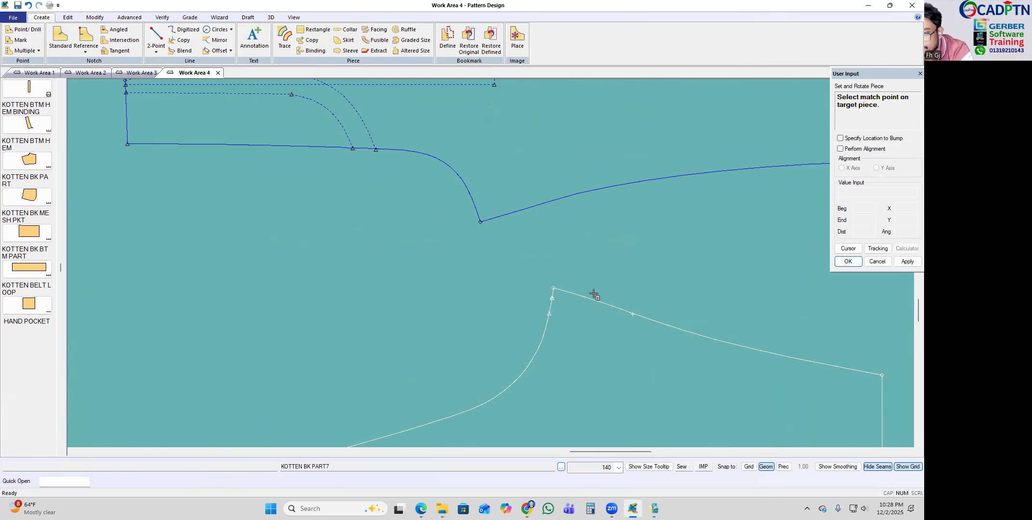
{"action": "left_click", "coordinate": [549, 289]}
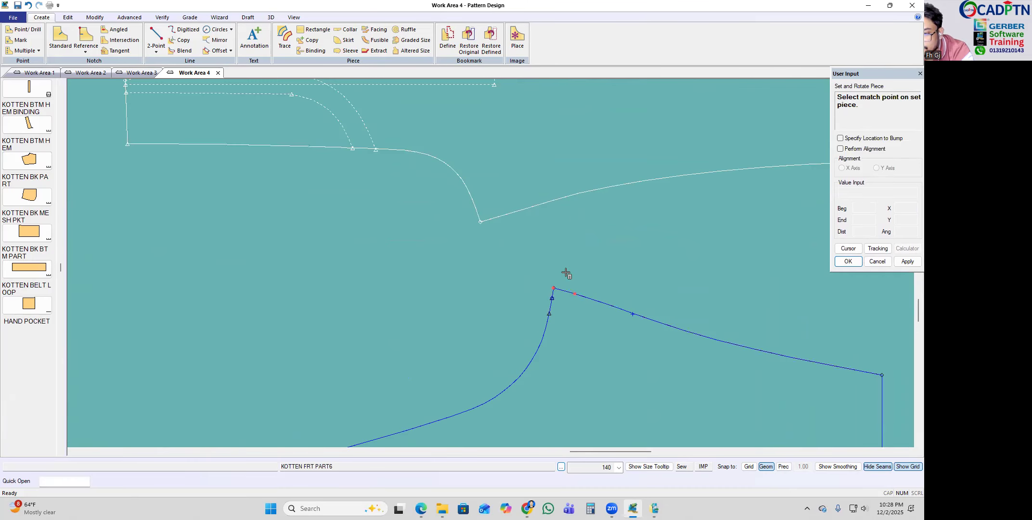
{"action": "left_click", "coordinate": [487, 221]}
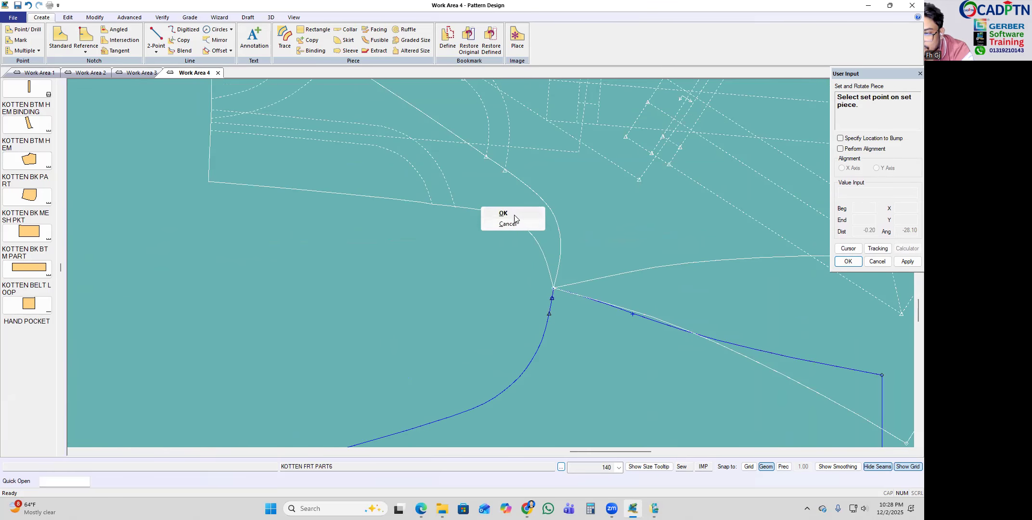
{"action": "left_click", "coordinate": [688, 321]}
Step: Move a middle point of the front piece's crotch curve slightly inward along the horizontal with Move Smooth
{"action": "scroll", "coordinate": [746, 344], "scroll_direction": "up", "scroll_amount": 2}
{"action": "scroll", "coordinate": [482, 174], "scroll_direction": "down", "scroll_amount": 1}
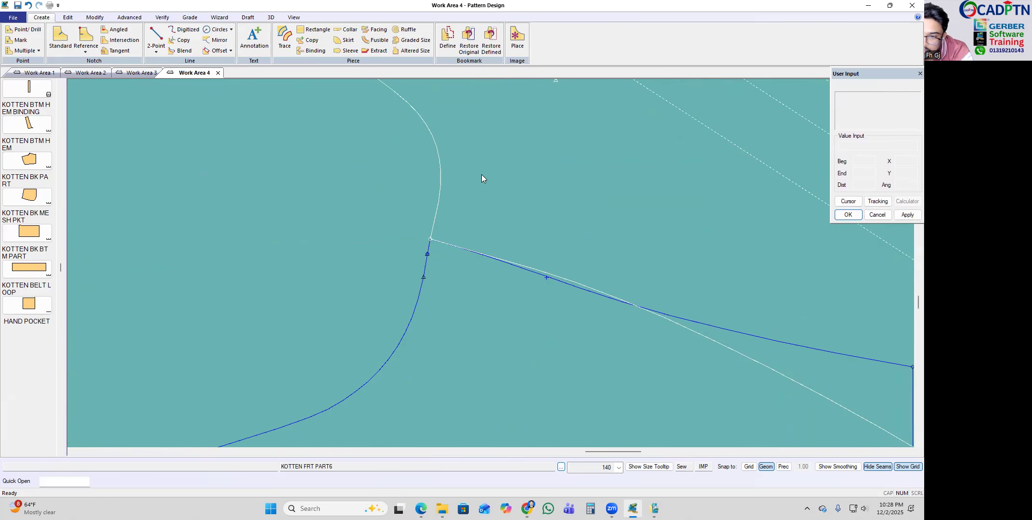
{"action": "scroll", "coordinate": [482, 173], "scroll_direction": "down", "scroll_amount": 1}
{"action": "scroll", "coordinate": [608, 361], "scroll_direction": "down", "scroll_amount": 1}
{"action": "scroll", "coordinate": [447, 202], "scroll_direction": "up", "scroll_amount": 1}
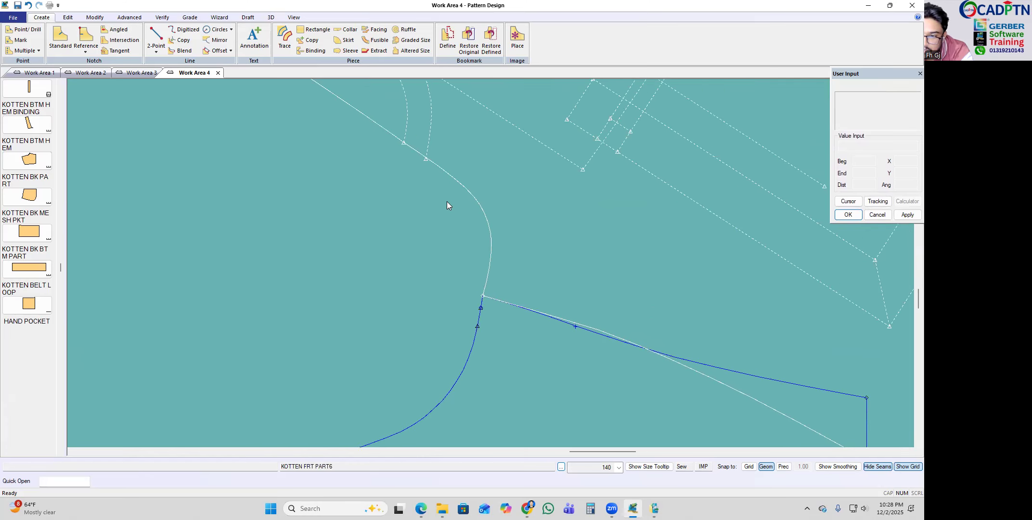
{"action": "scroll", "coordinate": [505, 201], "scroll_direction": "up", "scroll_amount": 1}
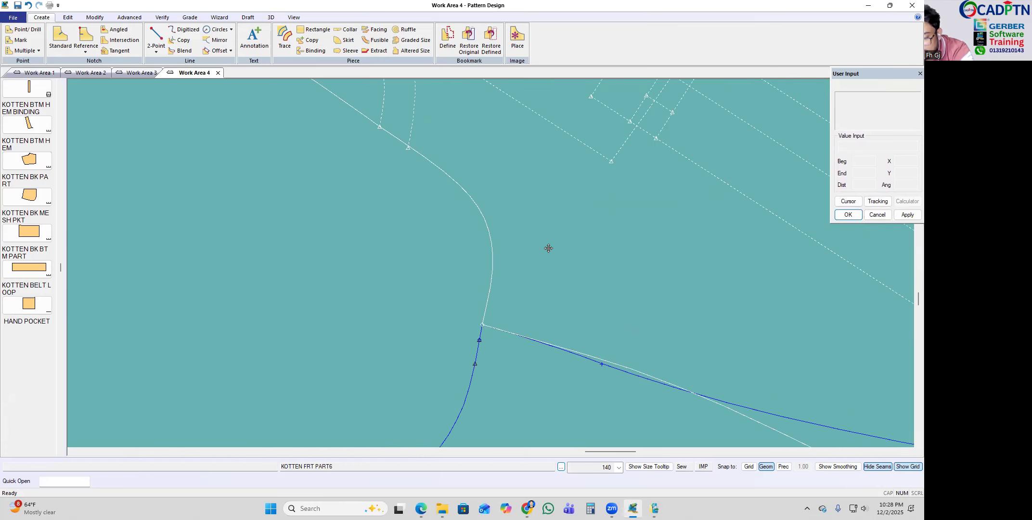
{"action": "key", "text": "s"}
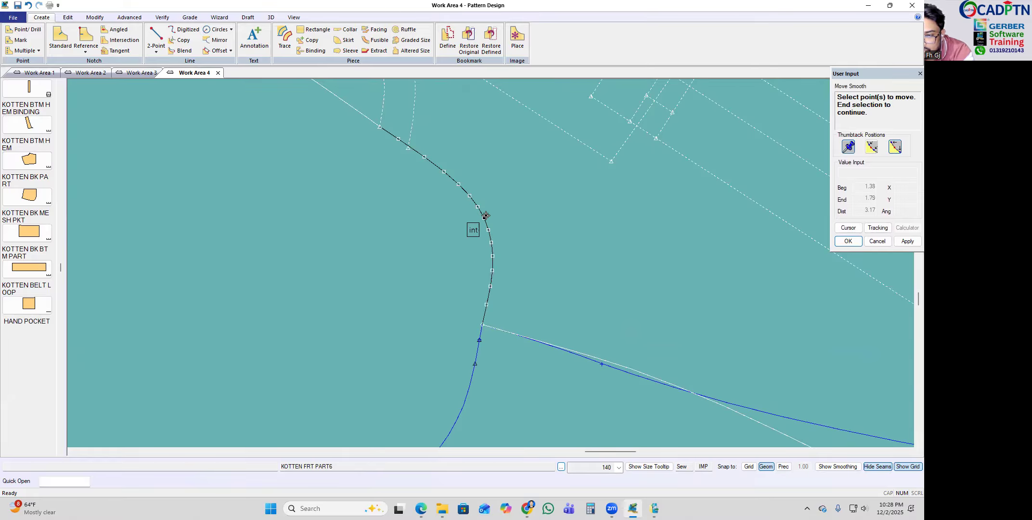
{"action": "scroll", "coordinate": [463, 251], "scroll_direction": "down", "scroll_amount": 2}
{"action": "scroll", "coordinate": [417, 220], "scroll_direction": "up", "scroll_amount": 3}
{"action": "left_click", "coordinate": [478, 194]}
{"action": "scroll", "coordinate": [482, 268], "scroll_direction": "up", "scroll_amount": 2}
{"action": "right_click", "coordinate": [670, 186]}
{"action": "left_click", "coordinate": [672, 186]}
{"action": "right_click", "coordinate": [590, 186]}
{"action": "left_click", "coordinate": [638, 322]}
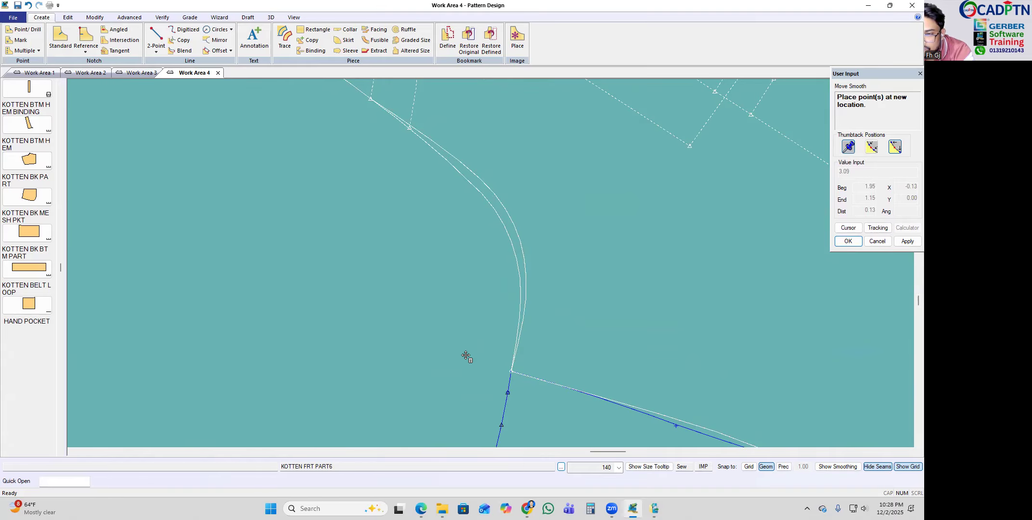
{"action": "left_click", "coordinate": [466, 355]}
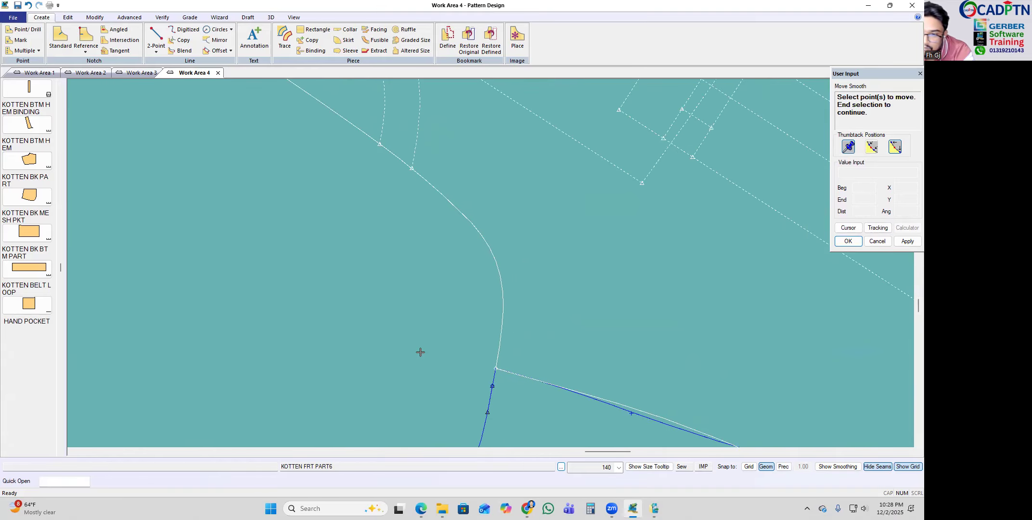
Step: Adjust the upper part of the front crotch curve vertically with Move Smooth
{"action": "left_click", "coordinate": [443, 236]}
{"action": "right_click", "coordinate": [537, 182]}
{"action": "left_click", "coordinate": [537, 184]}
{"action": "right_click", "coordinate": [538, 182]}
{"action": "left_click", "coordinate": [535, 323]}
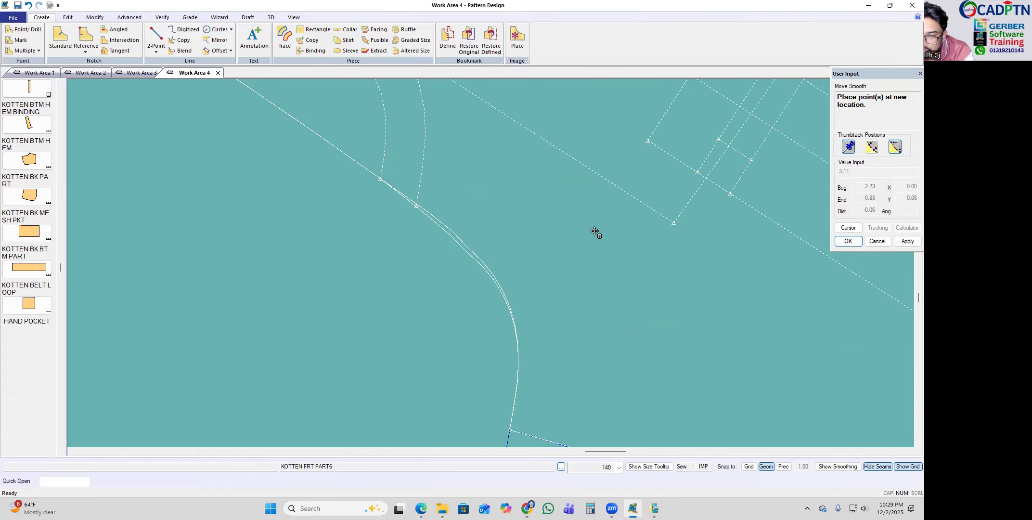
{"action": "left_click", "coordinate": [517, 198]}
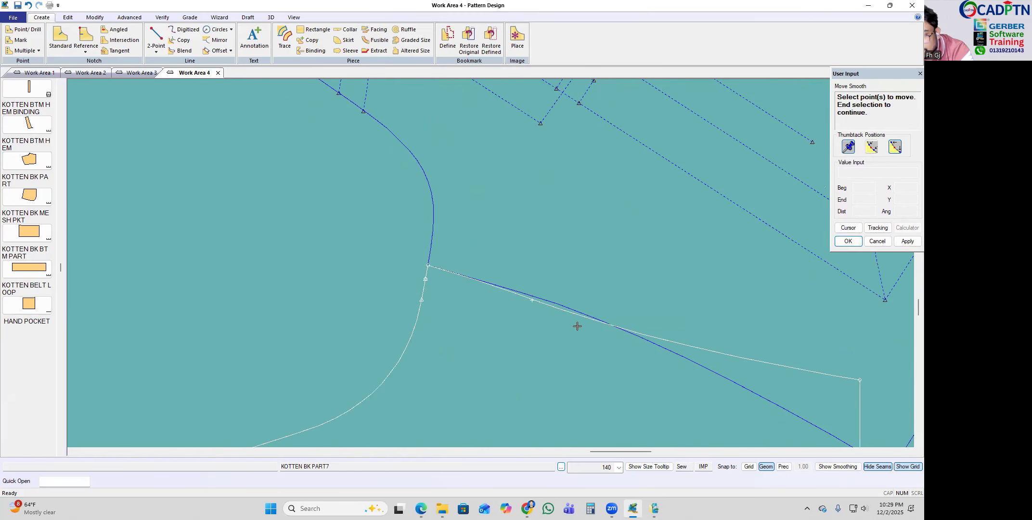
{"action": "right_click", "coordinate": [694, 188]}
{"action": "left_click", "coordinate": [693, 190]}
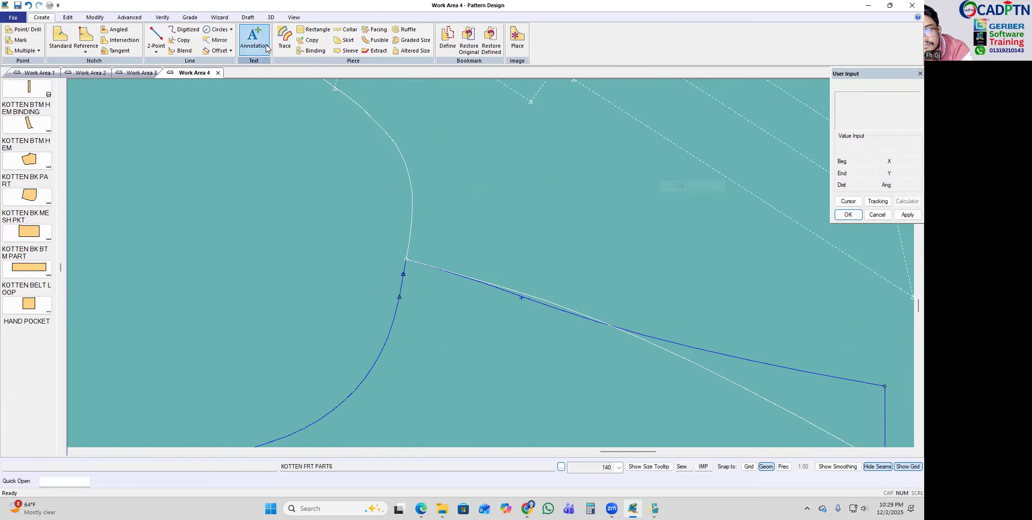
{"action": "left_click", "coordinate": [95, 18]}
{"action": "left_click", "coordinate": [344, 29]}
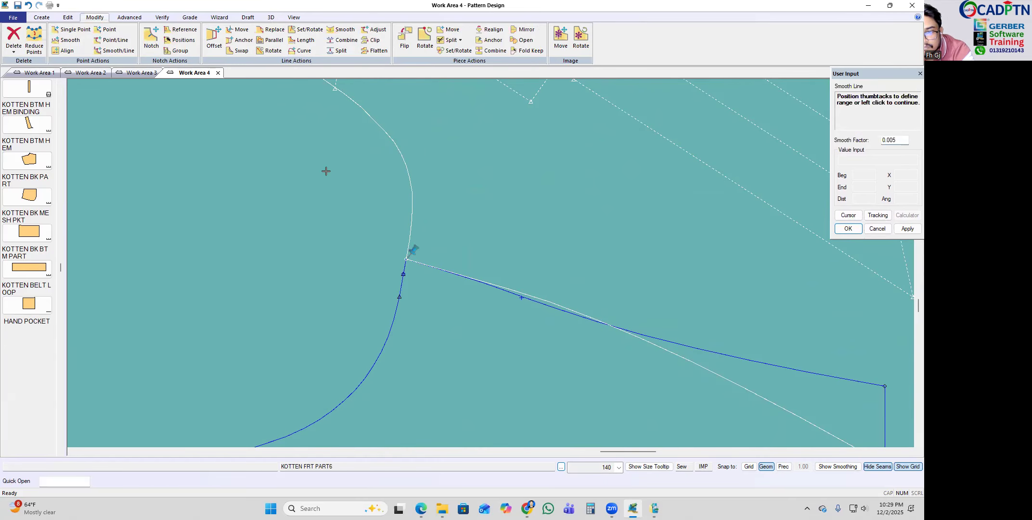
{"action": "right_click", "coordinate": [421, 147]}
{"action": "left_click", "coordinate": [421, 159]}
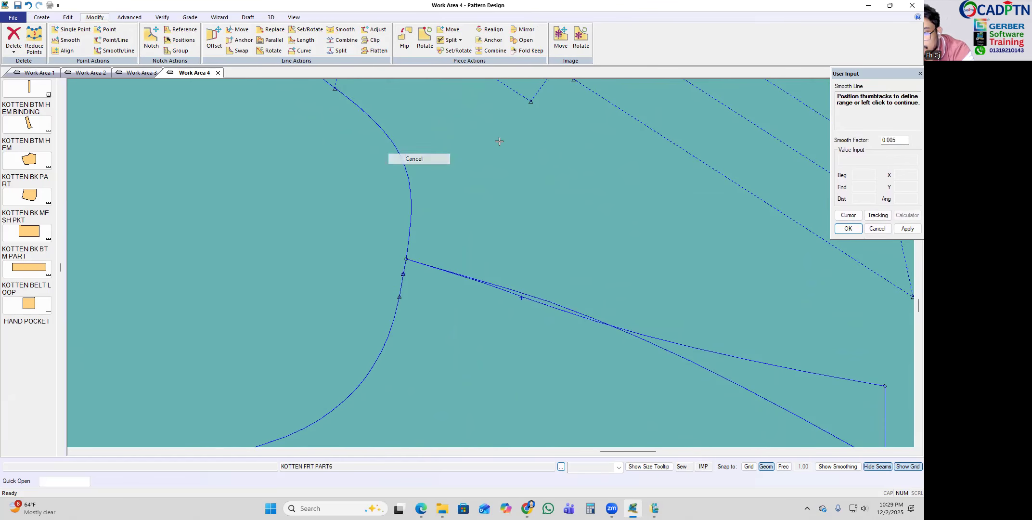
{"action": "right_click", "coordinate": [500, 140]}
{"action": "left_click", "coordinate": [502, 142]}
Step: Refine the front crotch curve just below the pocket lines by smoothly moving one of its points vertically
{"action": "scroll", "coordinate": [501, 192], "scroll_direction": "up", "scroll_amount": 1}
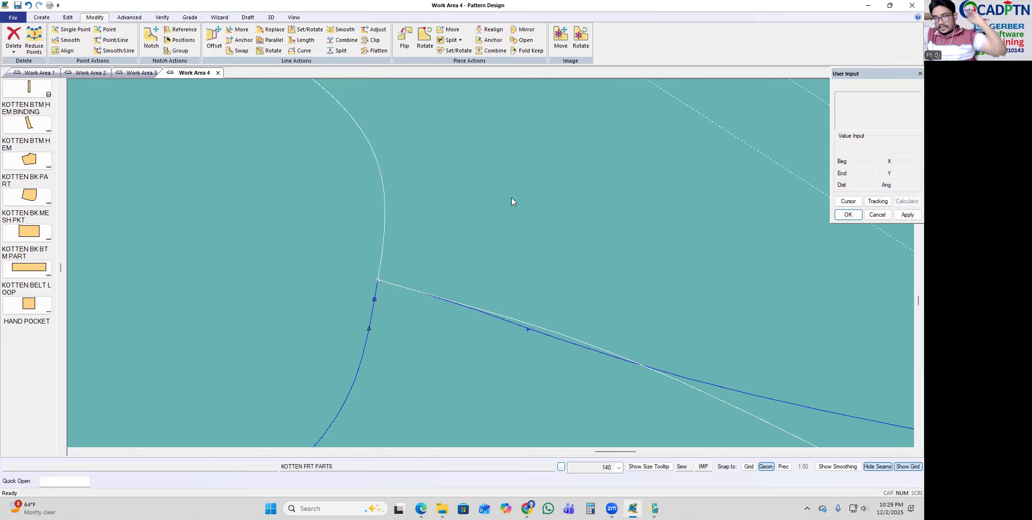
{"action": "scroll", "coordinate": [477, 212], "scroll_direction": "down", "scroll_amount": 5}
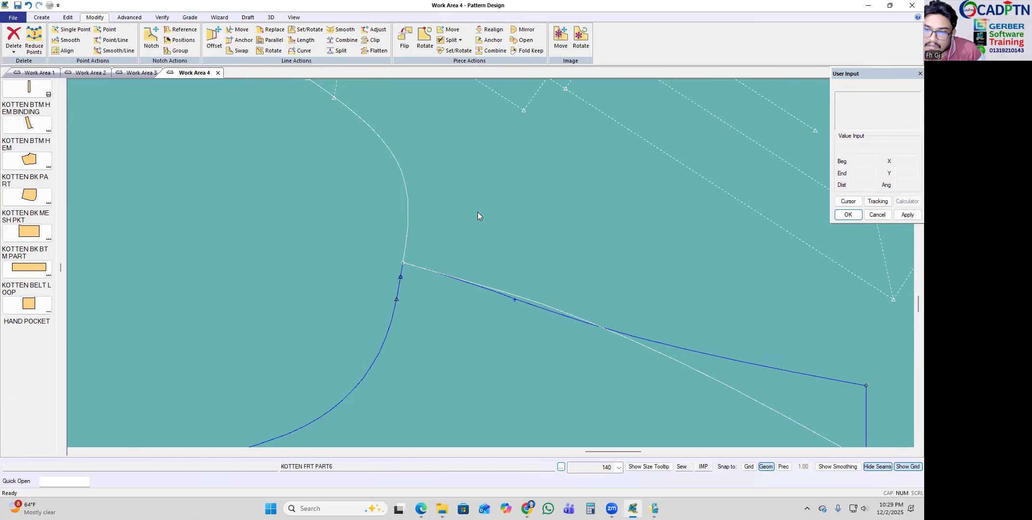
{"action": "scroll", "coordinate": [532, 312], "scroll_direction": "down", "scroll_amount": 3}
{"action": "scroll", "coordinate": [530, 212], "scroll_direction": "up", "scroll_amount": 4}
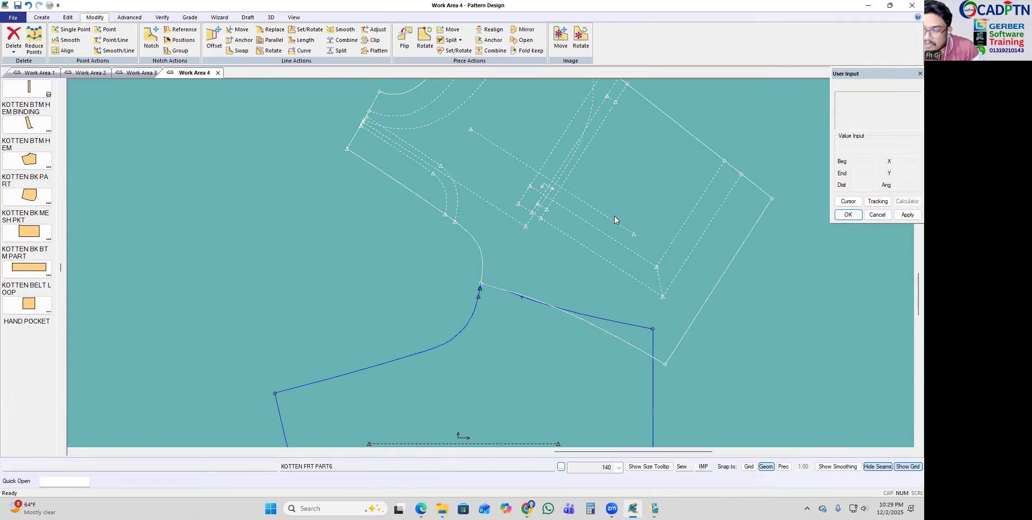
{"action": "scroll", "coordinate": [452, 226], "scroll_direction": "up", "scroll_amount": 3}
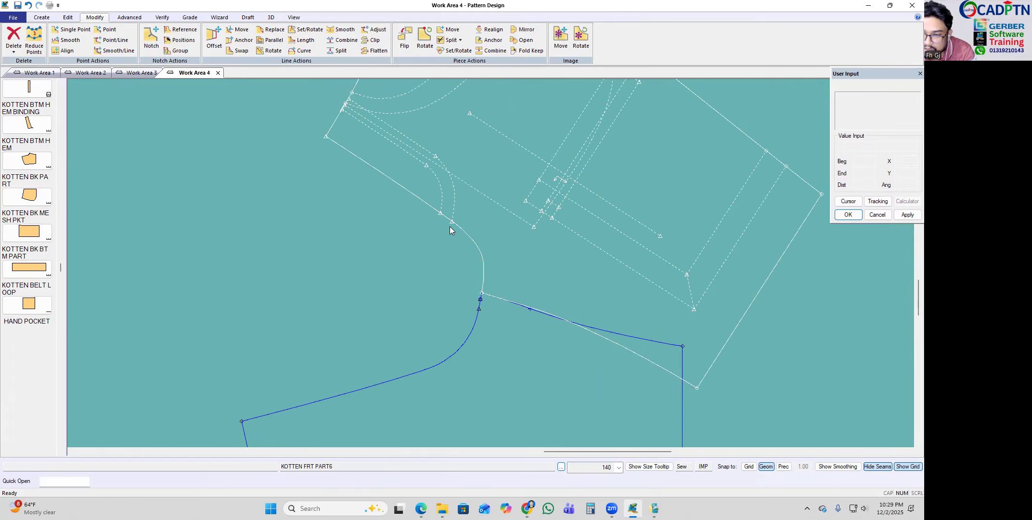
{"action": "scroll", "coordinate": [467, 251], "scroll_direction": "up", "scroll_amount": 2}
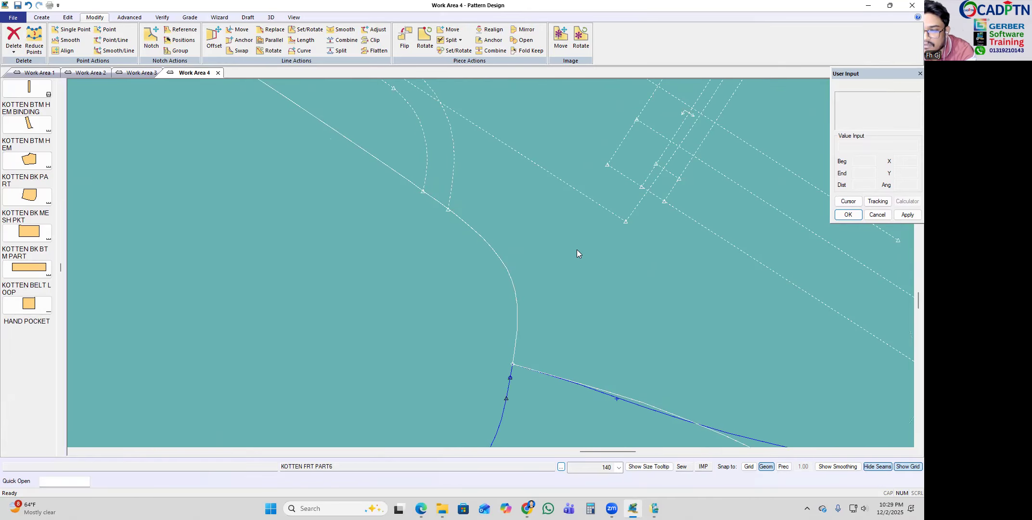
{"action": "key", "text": "m"}
{"action": "left_click", "coordinate": [471, 226]}
{"action": "scroll", "coordinate": [491, 217], "scroll_direction": "up", "scroll_amount": 2}
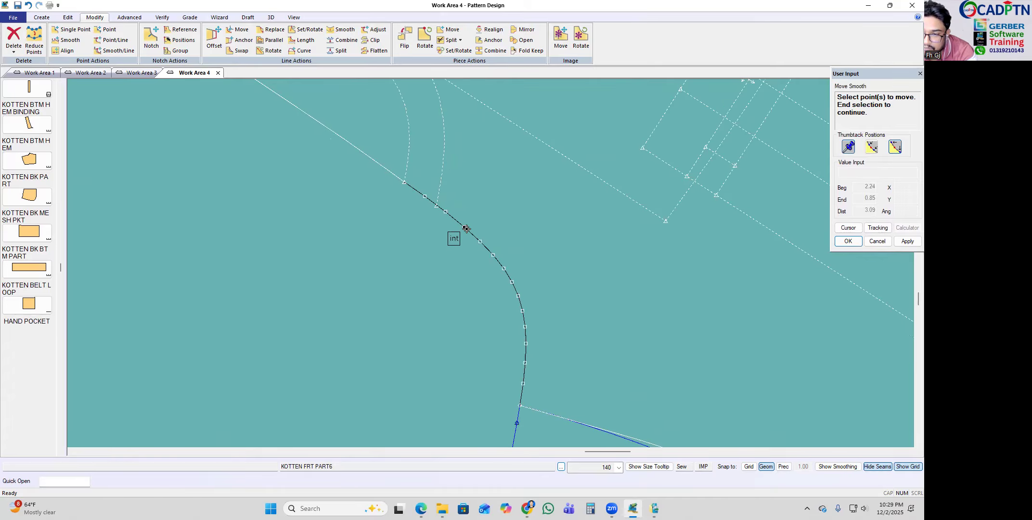
{"action": "right_click", "coordinate": [535, 173]}
{"action": "left_click", "coordinate": [535, 174]}
{"action": "right_click", "coordinate": [529, 172]}
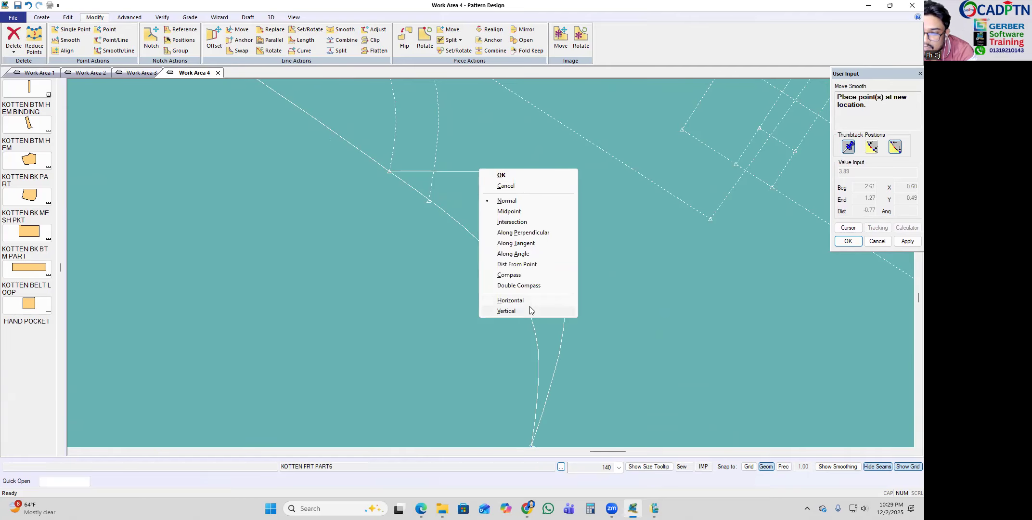
{"action": "left_click", "coordinate": [507, 310]}
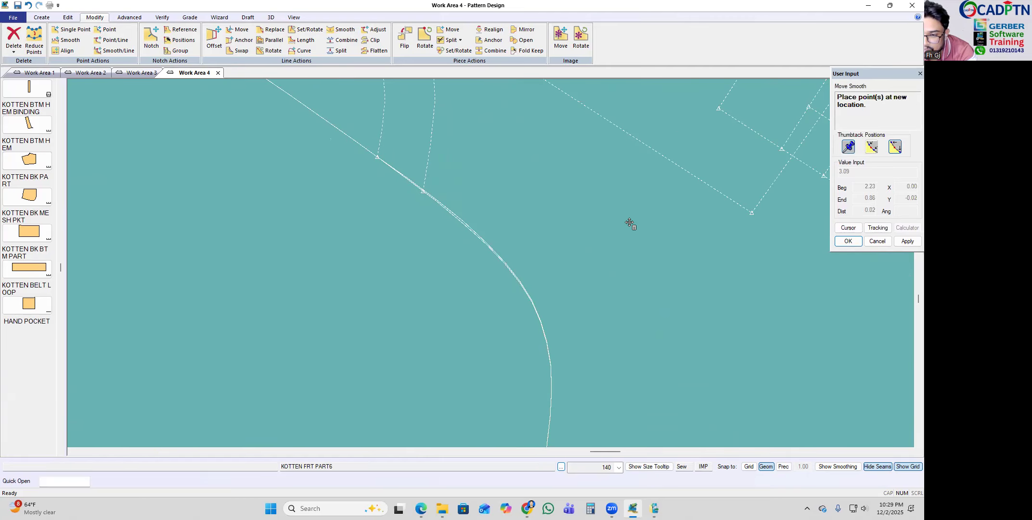
{"action": "scroll", "coordinate": [361, 189], "scroll_direction": "down", "scroll_amount": 4}
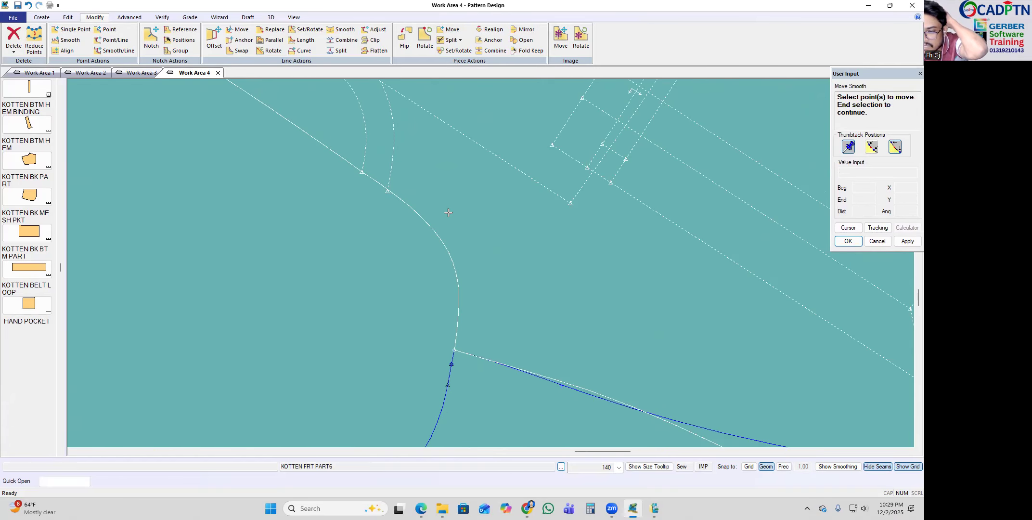
{"action": "scroll", "coordinate": [511, 230], "scroll_direction": "down", "scroll_amount": 5}
{"action": "scroll", "coordinate": [483, 293], "scroll_direction": "up", "scroll_amount": 2}
{"action": "scroll", "coordinate": [496, 299], "scroll_direction": "up", "scroll_amount": 1}
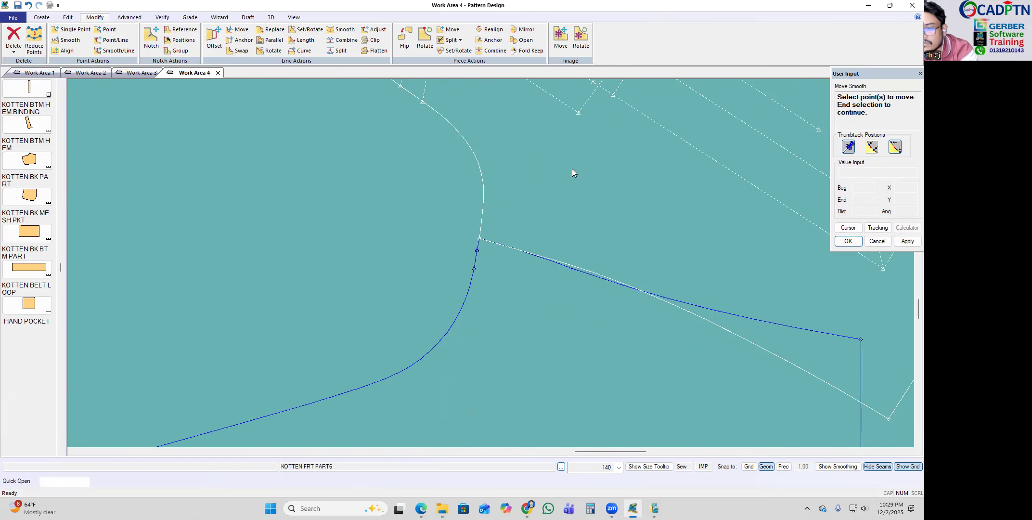
{"action": "key", "text": "Escape"}
Step: Combine the line segments near the crotch tip of the back piece into one line without a merge notch
{"action": "scroll", "coordinate": [490, 329], "scroll_direction": "up", "scroll_amount": 1}
{"action": "left_click_drag", "start_coordinate": [491, 330], "coordinate": [490, 345]}
{"action": "key", "text": "c"}
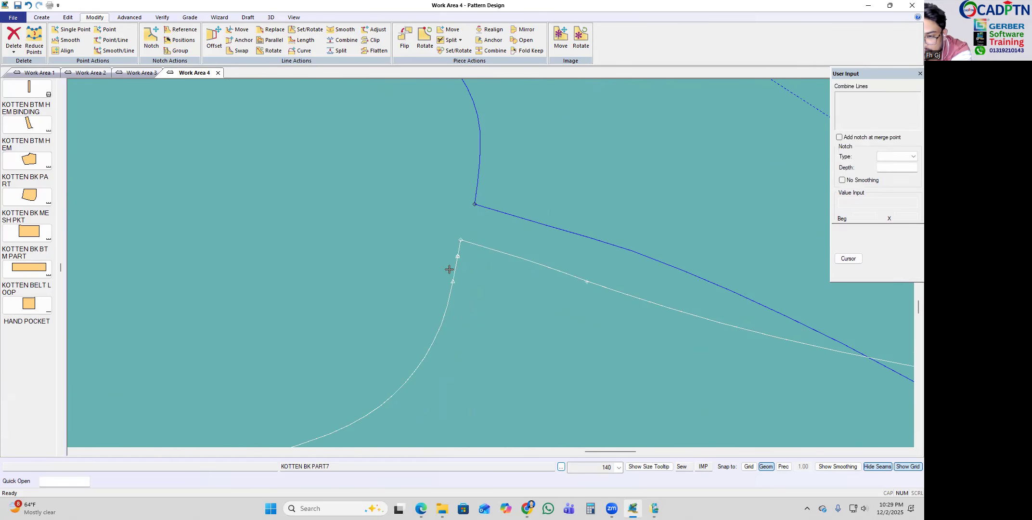
{"action": "left_click", "coordinate": [450, 292]}
{"action": "right_click", "coordinate": [543, 216]}
{"action": "left_click", "coordinate": [544, 219]}
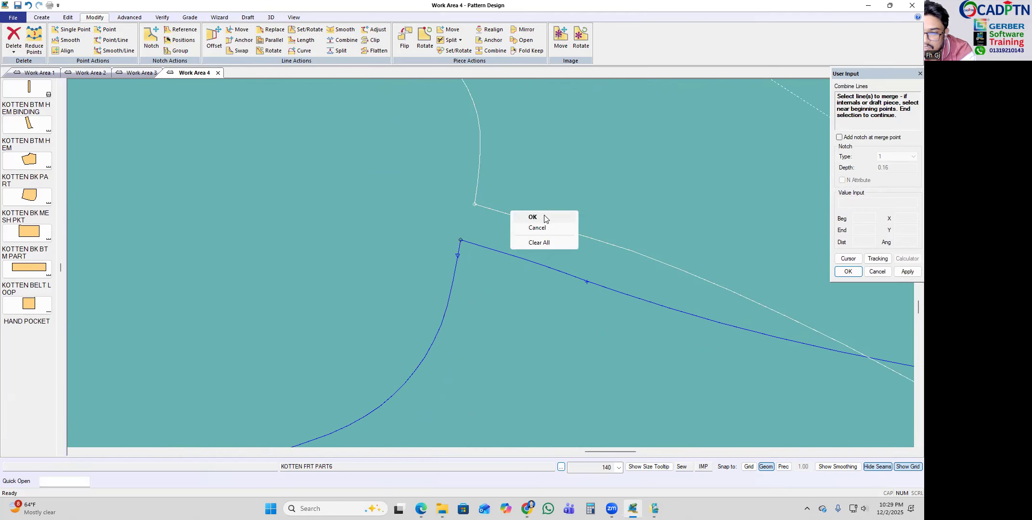
{"action": "scroll", "coordinate": [462, 218], "scroll_direction": "down", "scroll_amount": 4}
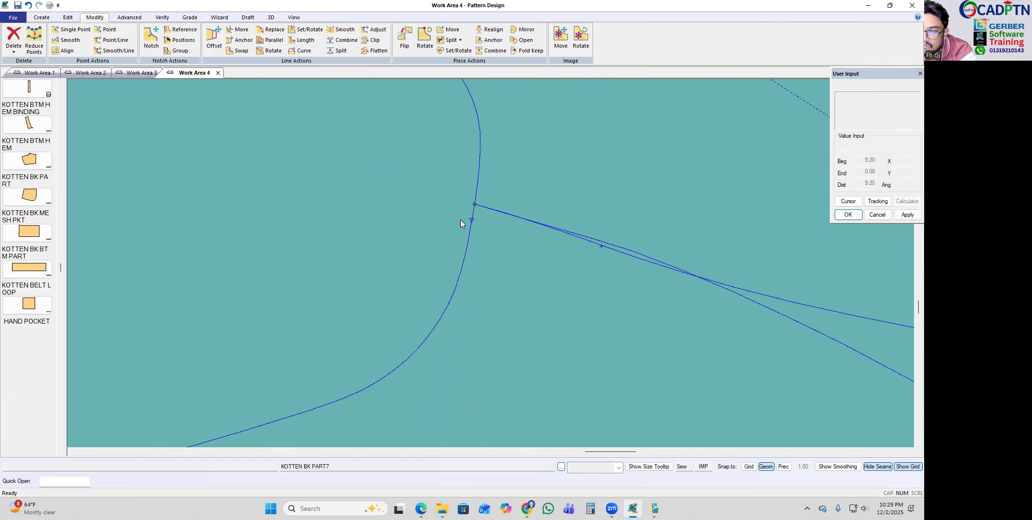
{"action": "scroll", "coordinate": [505, 268], "scroll_direction": "down", "scroll_amount": 3}
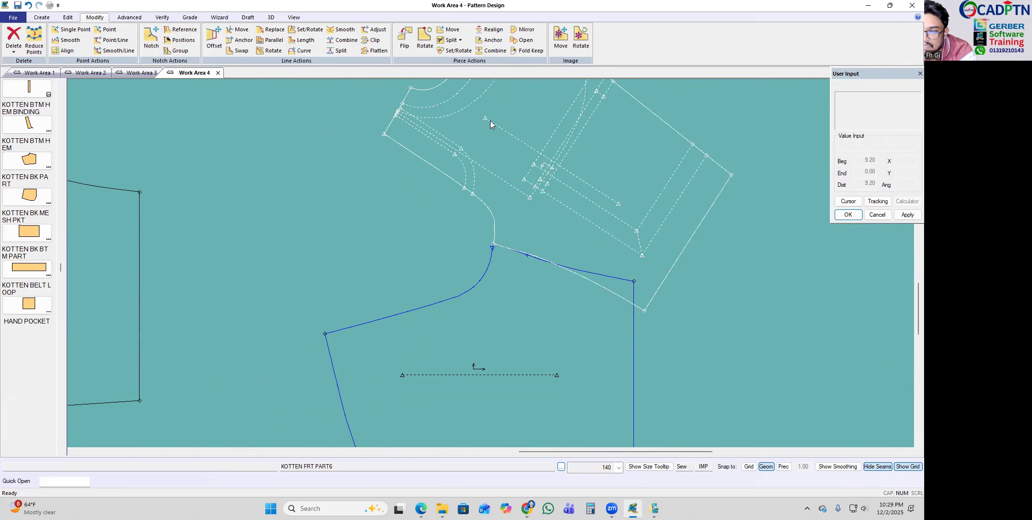
{"action": "scroll", "coordinate": [524, 322], "scroll_direction": "down", "scroll_amount": 1}
{"action": "scroll", "coordinate": [227, 245], "scroll_direction": "up", "scroll_amount": 4}
{"action": "scroll", "coordinate": [305, 224], "scroll_direction": "down", "scroll_amount": 3}
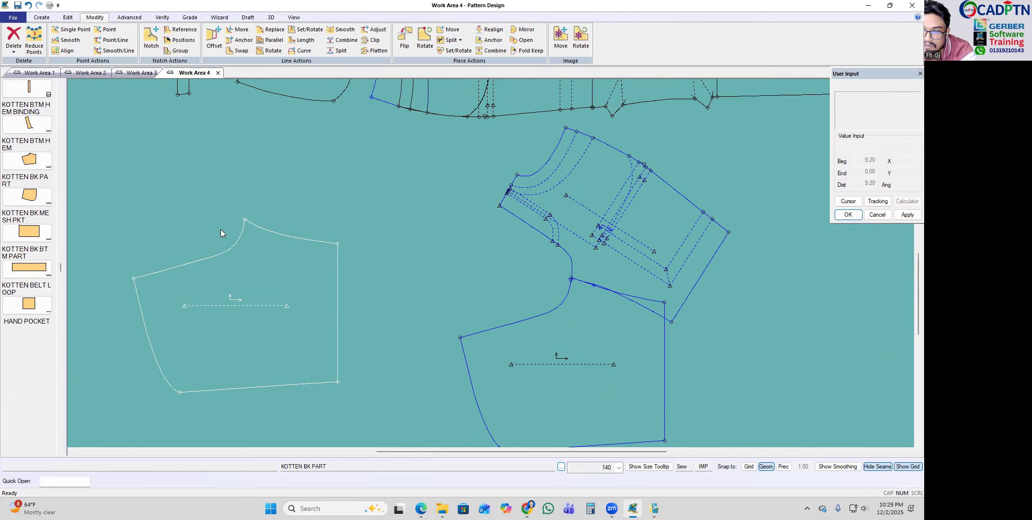
{"action": "scroll", "coordinate": [829, 339], "scroll_direction": "up", "scroll_amount": 2}
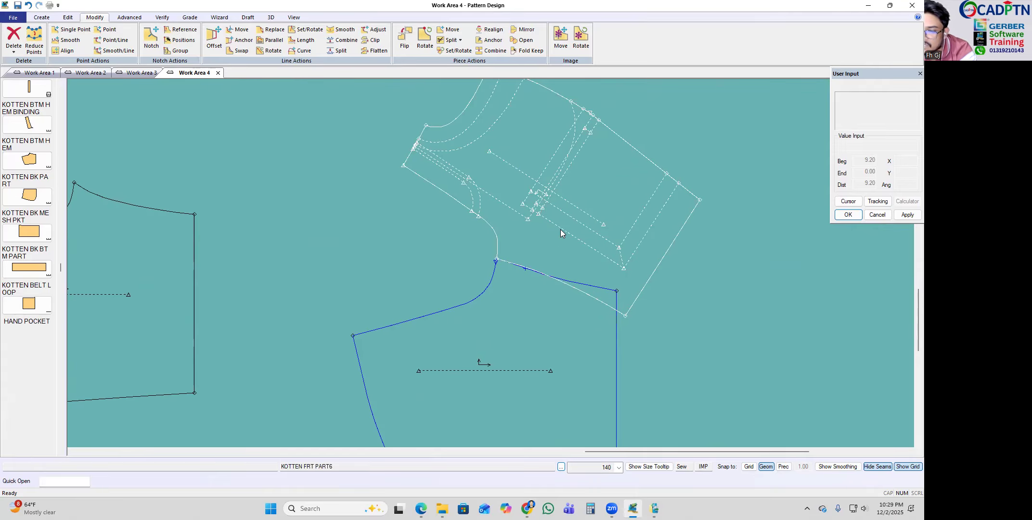
{"action": "scroll", "coordinate": [510, 239], "scroll_direction": "up", "scroll_amount": 5}
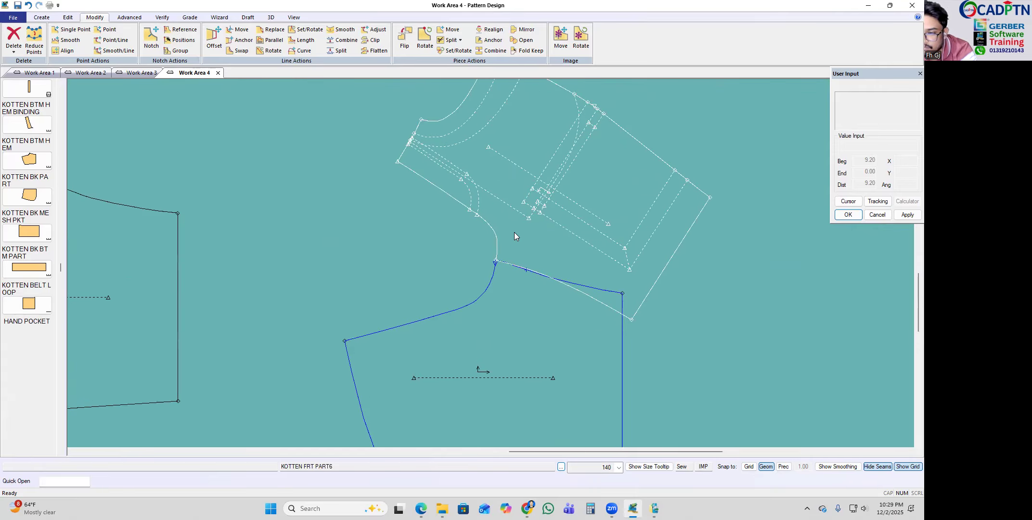
Step: Delete the extra point just below the crotch tip on the back piece's crotch curve
{"action": "scroll", "coordinate": [577, 189], "scroll_direction": "down", "scroll_amount": 2}
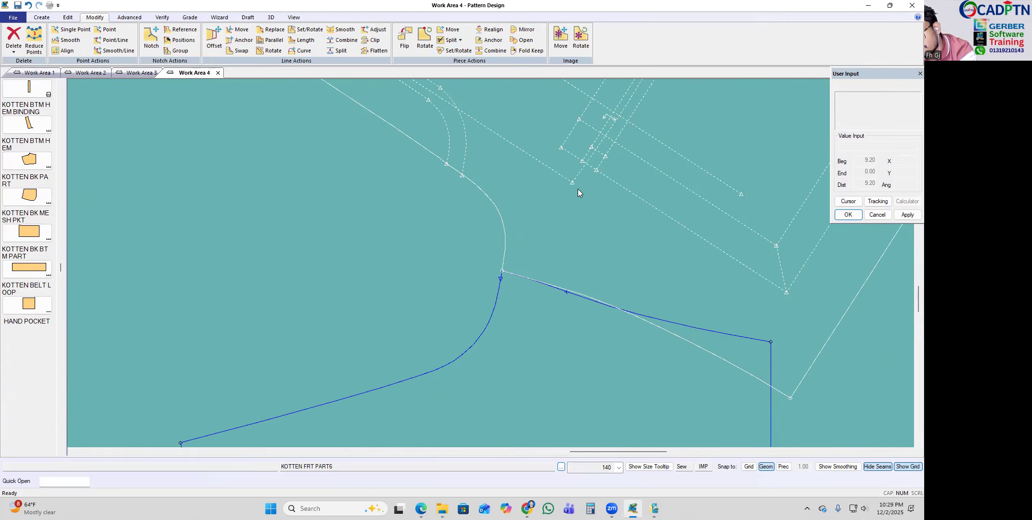
{"action": "key", "text": "Delete"}
{"action": "left_click", "coordinate": [500, 279]}
{"action": "right_click", "coordinate": [595, 199]}
{"action": "left_click", "coordinate": [596, 200]}
{"action": "right_click", "coordinate": [595, 201]}
{"action": "left_click", "coordinate": [592, 202]}
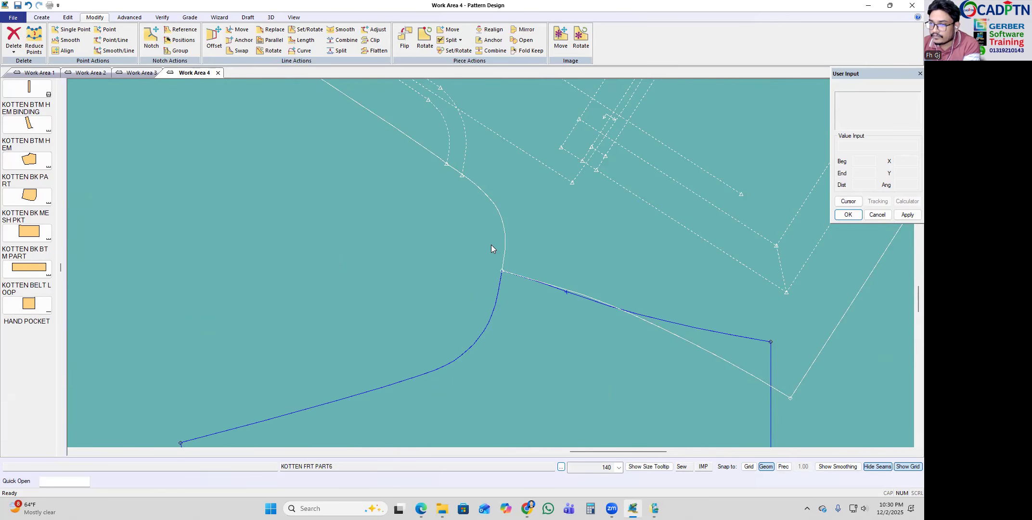
Step: Use Move Smooth to shift a point vertically where the back piece's crotch curve straightens towards the waist
{"action": "scroll", "coordinate": [527, 245], "scroll_direction": "down", "scroll_amount": 5}
{"action": "scroll", "coordinate": [525, 231], "scroll_direction": "up", "scroll_amount": 6}
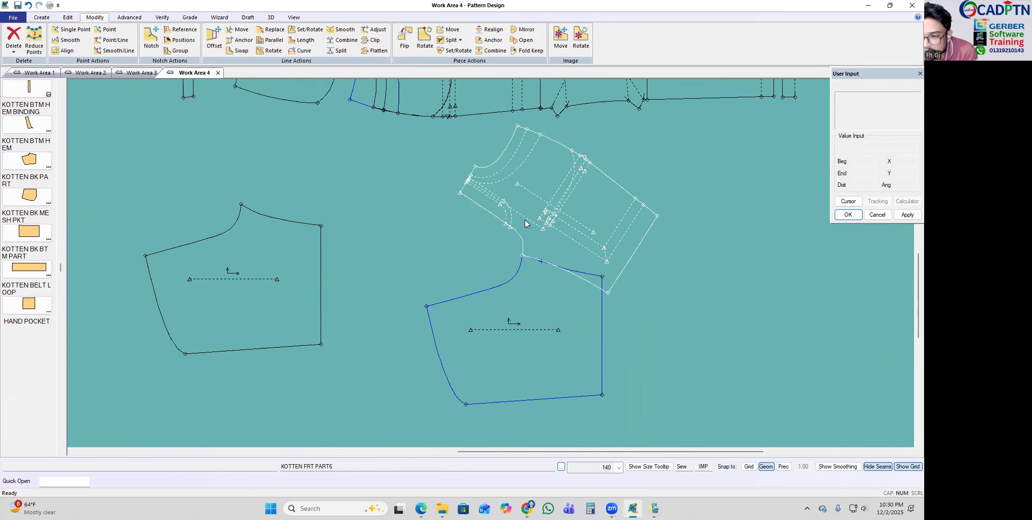
{"action": "scroll", "coordinate": [563, 258], "scroll_direction": "down", "scroll_amount": 4}
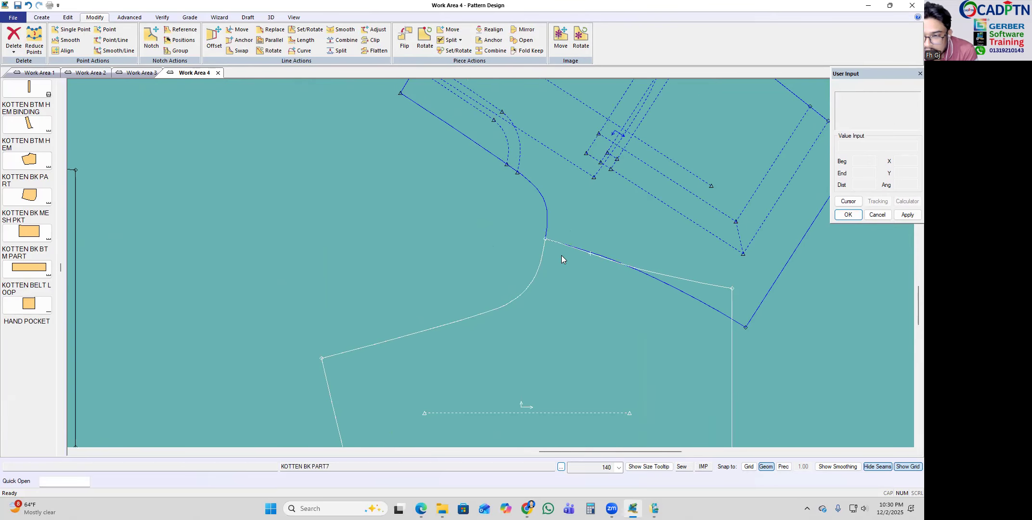
{"action": "left_click", "coordinate": [563, 281]}
{"action": "scroll", "coordinate": [561, 232], "scroll_direction": "up", "scroll_amount": 2}
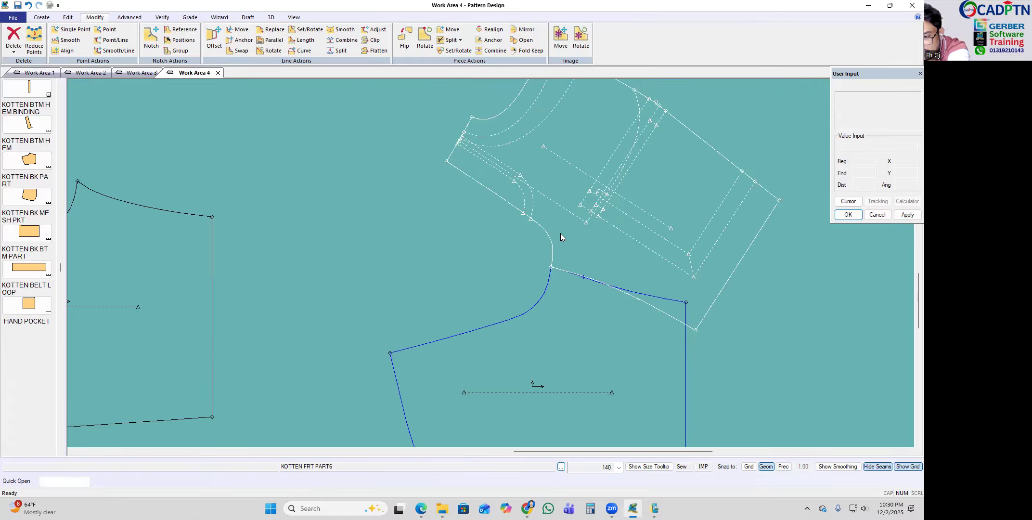
{"action": "key", "text": "m"}
{"action": "scroll", "coordinate": [502, 294], "scroll_direction": "up", "scroll_amount": 3}
{"action": "left_click", "coordinate": [486, 337]}
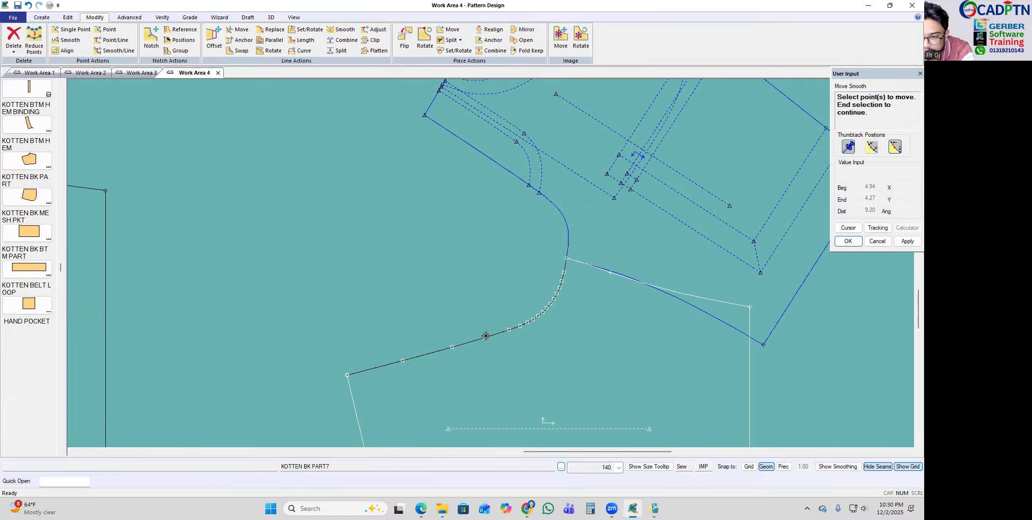
{"action": "scroll", "coordinate": [690, 370], "scroll_direction": "up", "scroll_amount": 2}
{"action": "right_click", "coordinate": [631, 238]}
{"action": "left_click", "coordinate": [631, 239]}
{"action": "right_click", "coordinate": [582, 227]}
{"action": "left_click", "coordinate": [581, 228]}
{"action": "right_click", "coordinate": [568, 231]}
{"action": "left_click", "coordinate": [560, 368]}
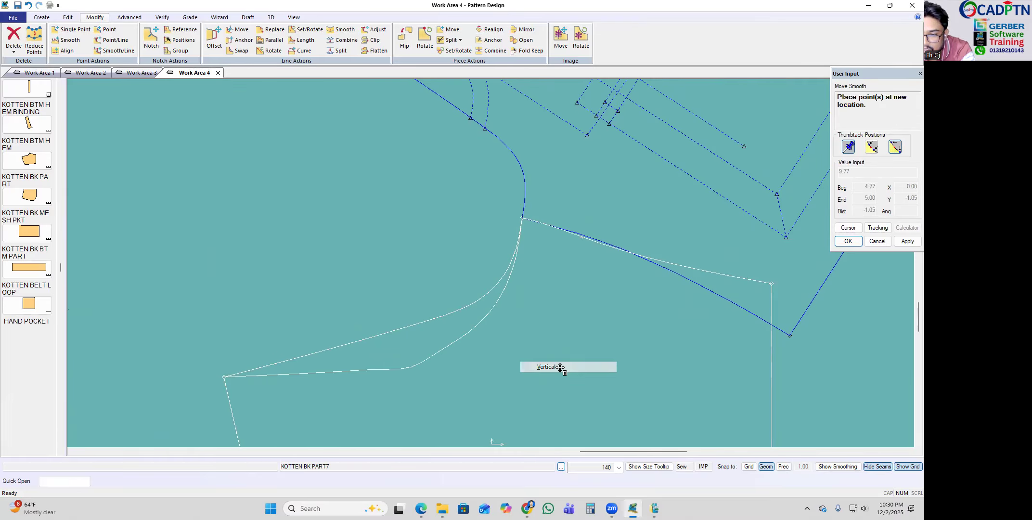
{"action": "left_click", "coordinate": [608, 335]}
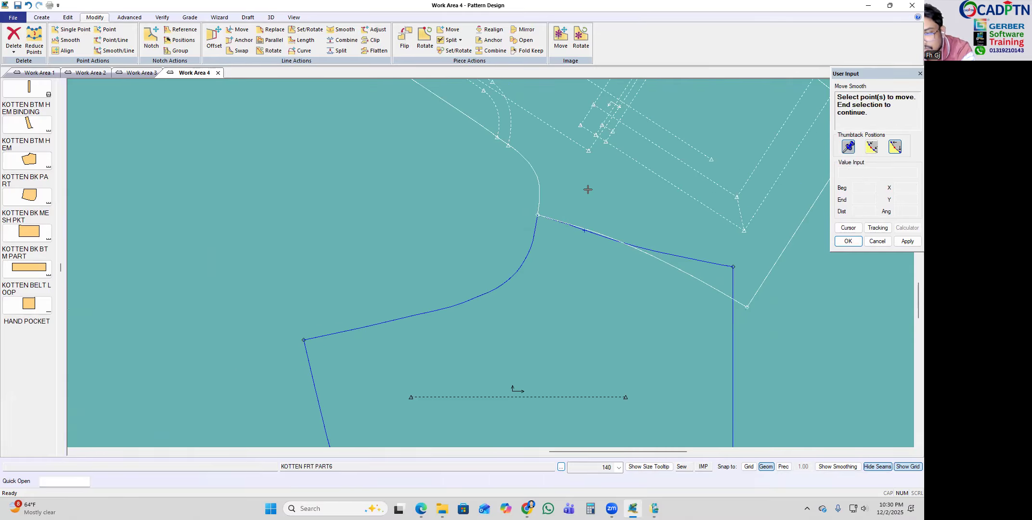
Step: Refine the back crotch curve again by smoothly moving another point of its waist-side section vertically, and finish the command
{"action": "left_click", "coordinate": [436, 290]}
{"action": "scroll", "coordinate": [600, 290], "scroll_direction": "up", "scroll_amount": 4}
{"action": "right_click", "coordinate": [605, 221]}
{"action": "left_click", "coordinate": [640, 226]}
{"action": "right_click", "coordinate": [543, 233]}
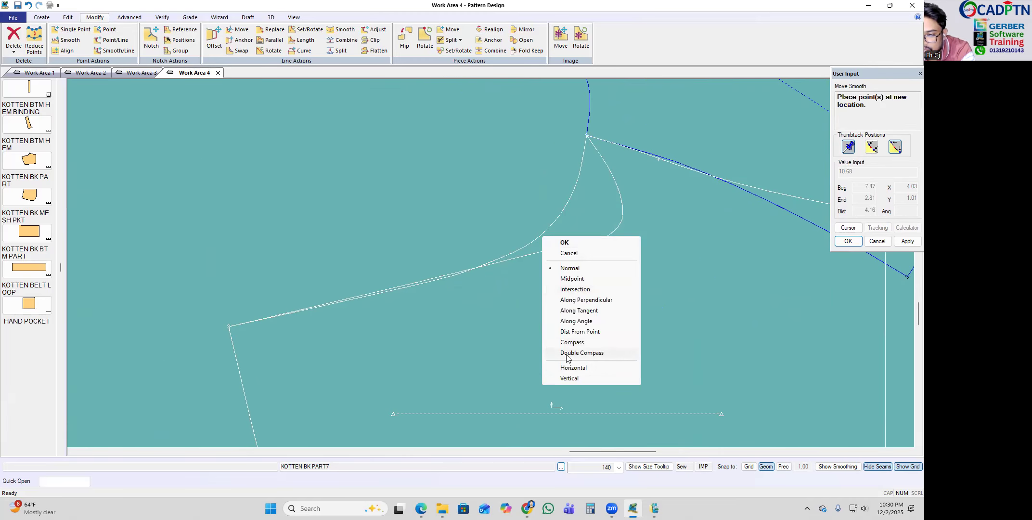
{"action": "left_click", "coordinate": [569, 380]}
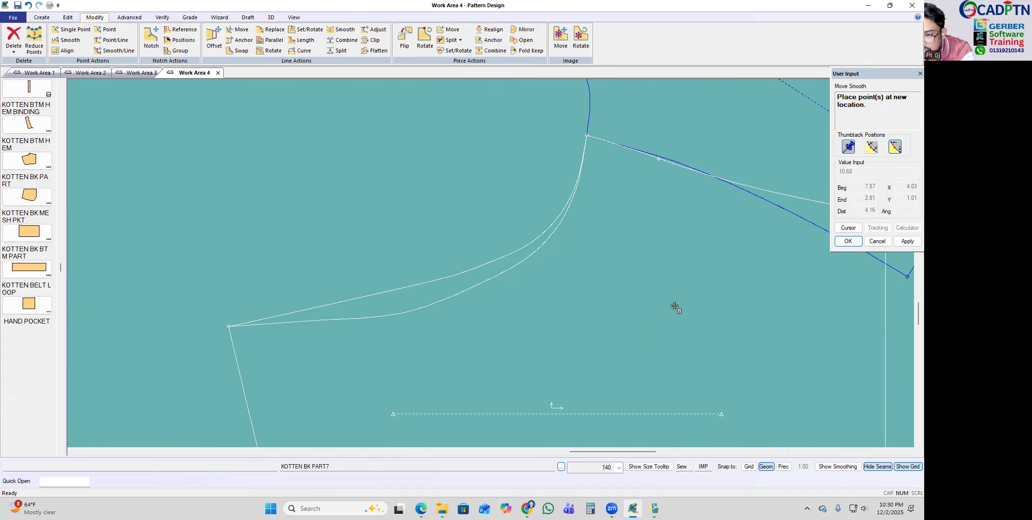
{"action": "left_click", "coordinate": [716, 295]}
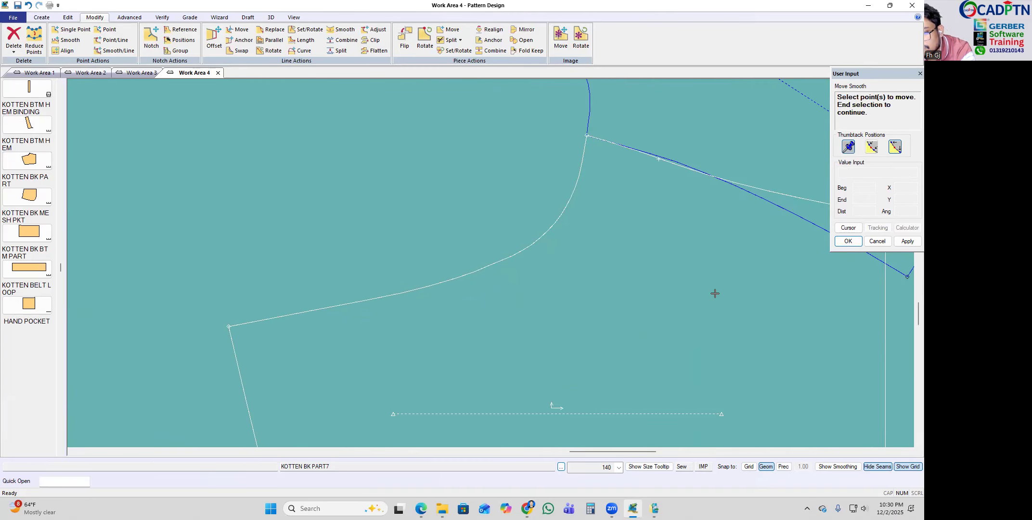
{"action": "scroll", "coordinate": [511, 279], "scroll_direction": "down", "scroll_amount": 3}
{"action": "right_click", "coordinate": [650, 120]}
{"action": "left_click", "coordinate": [658, 124]}
{"action": "scroll", "coordinate": [632, 156], "scroll_direction": "up", "scroll_amount": 2}
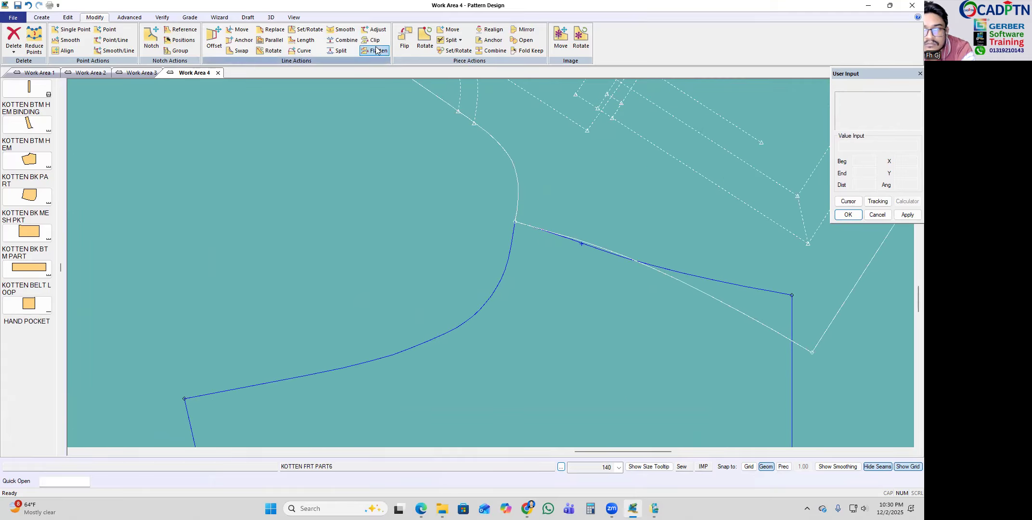
{"action": "left_click", "coordinate": [342, 29]}
{"action": "left_click", "coordinate": [502, 265]}
{"action": "scroll", "coordinate": [483, 341], "scroll_direction": "up", "scroll_amount": 1}
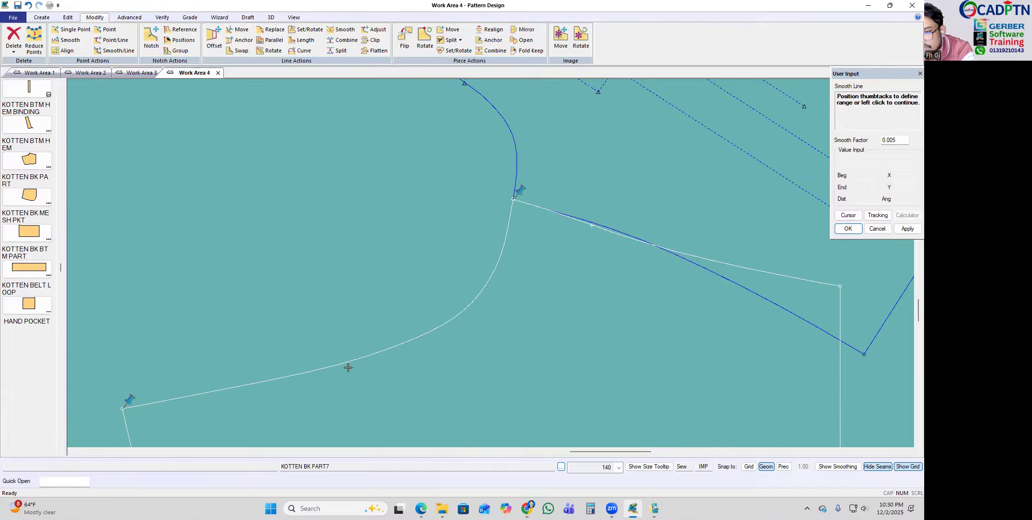
{"action": "scroll", "coordinate": [529, 299], "scroll_direction": "down", "scroll_amount": 3}
{"action": "scroll", "coordinate": [482, 202], "scroll_direction": "up", "scroll_amount": 1}
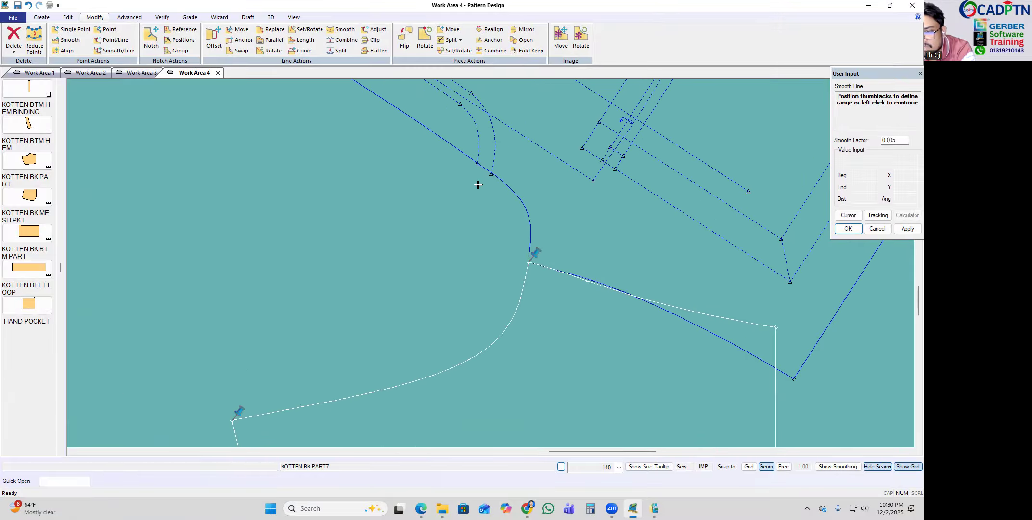
{"action": "right_click", "coordinate": [560, 216]}
{"action": "left_click", "coordinate": [565, 230]}
{"action": "scroll", "coordinate": [541, 212], "scroll_direction": "up", "scroll_amount": 1}
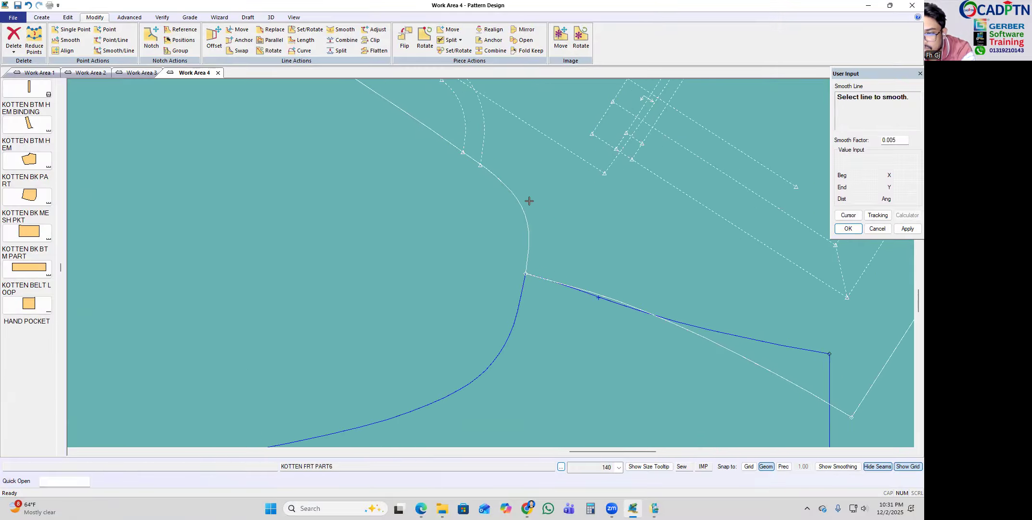
{"action": "left_click", "coordinate": [520, 201]}
{"action": "right_click", "coordinate": [537, 159]}
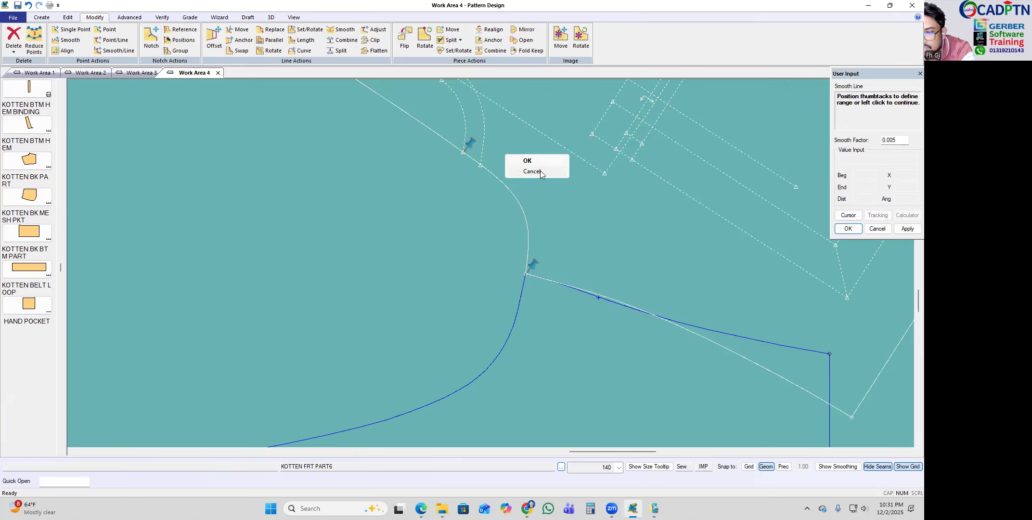
{"action": "left_click", "coordinate": [540, 170]}
{"action": "scroll", "coordinate": [552, 180], "scroll_direction": "down", "scroll_amount": 1}
{"action": "scroll", "coordinate": [552, 180], "scroll_direction": "down", "scroll_amount": 2}
{"action": "scroll", "coordinate": [549, 201], "scroll_direction": "up", "scroll_amount": 1}
{"action": "right_click", "coordinate": [549, 187]}
{"action": "left_click", "coordinate": [576, 189]}
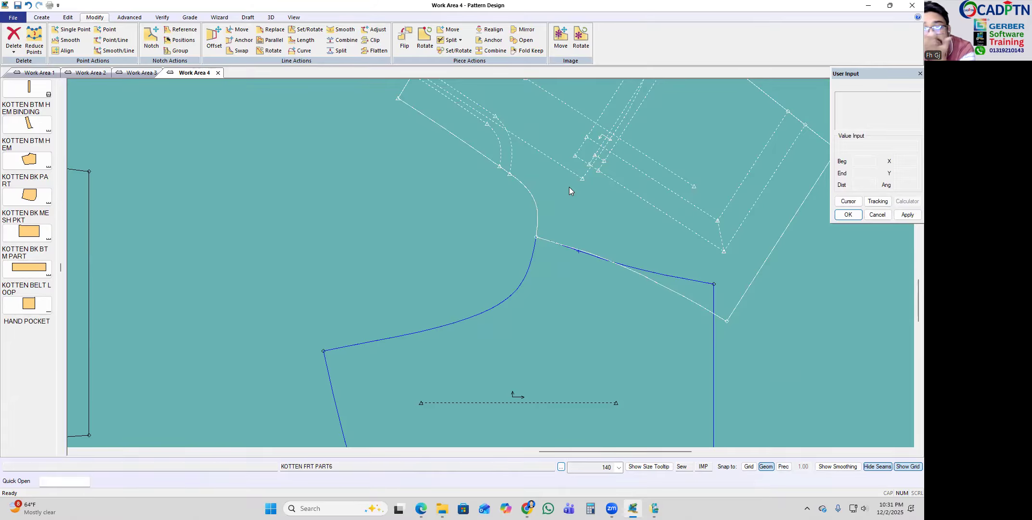
Step: Compare the refined crotch curve of the joined pieces with the original back piece and its separate copy
{"action": "scroll", "coordinate": [570, 185], "scroll_direction": "down", "scroll_amount": 3}
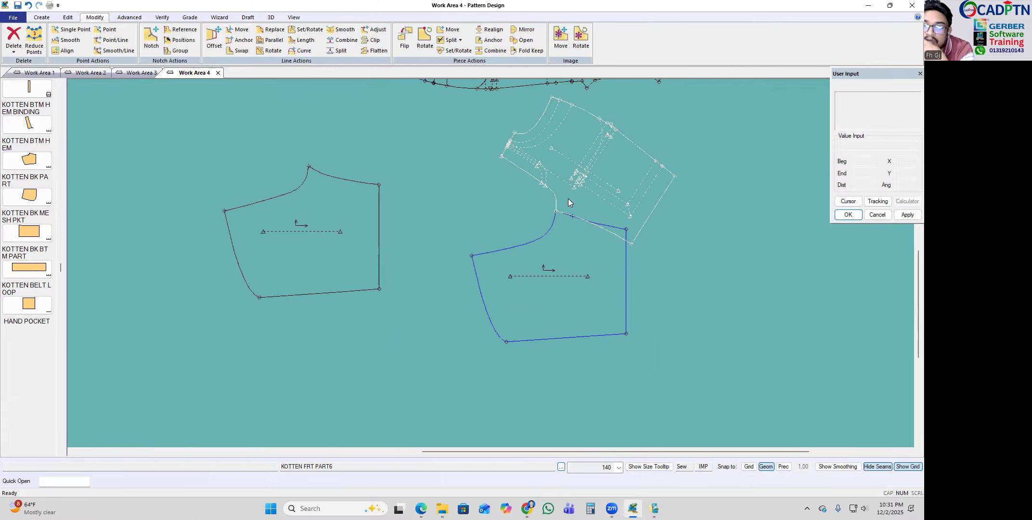
{"action": "left_click", "coordinate": [574, 195]}
{"action": "scroll", "coordinate": [556, 314], "scroll_direction": "down", "scroll_amount": 1}
{"action": "scroll", "coordinate": [556, 314], "scroll_direction": "down", "scroll_amount": 5}
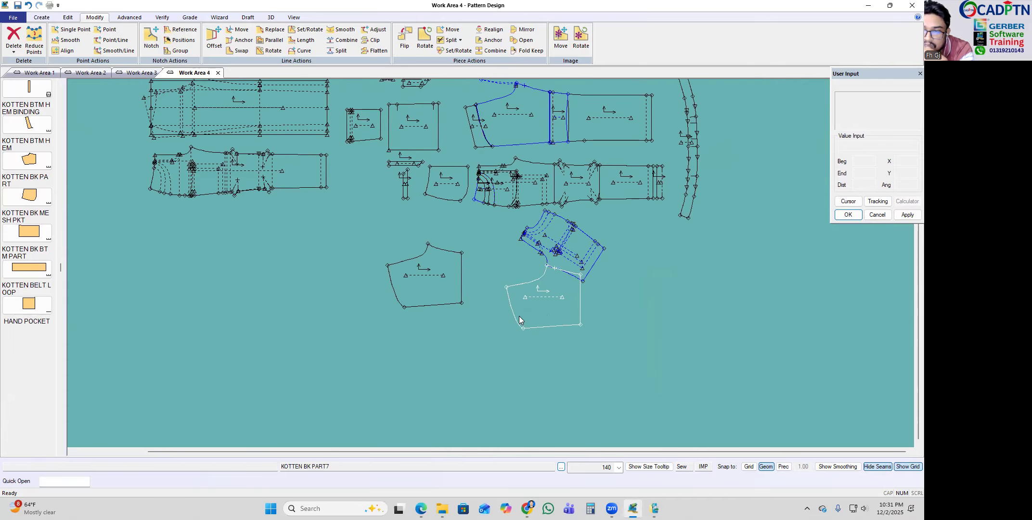
{"action": "scroll", "coordinate": [520, 138], "scroll_direction": "up", "scroll_amount": 6}
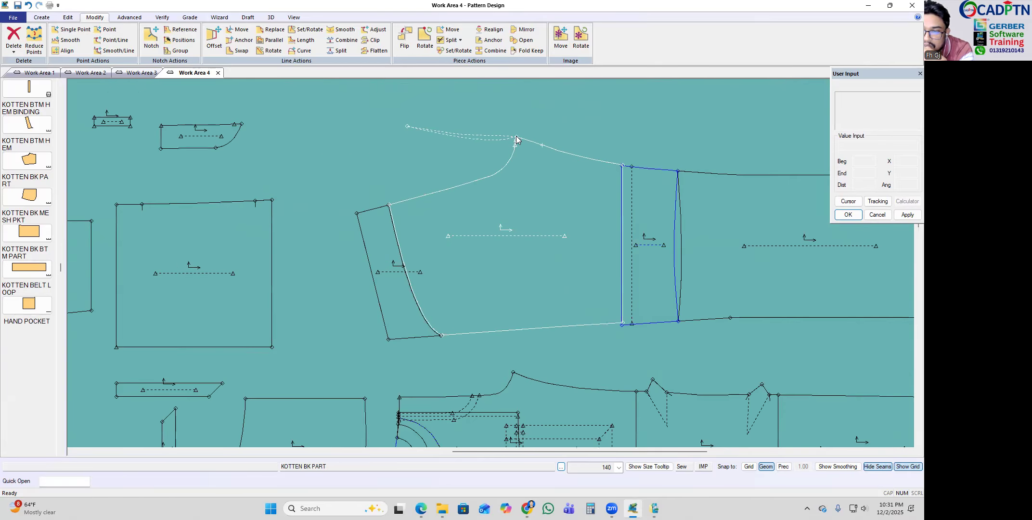
{"action": "scroll", "coordinate": [521, 123], "scroll_direction": "down", "scroll_amount": 6}
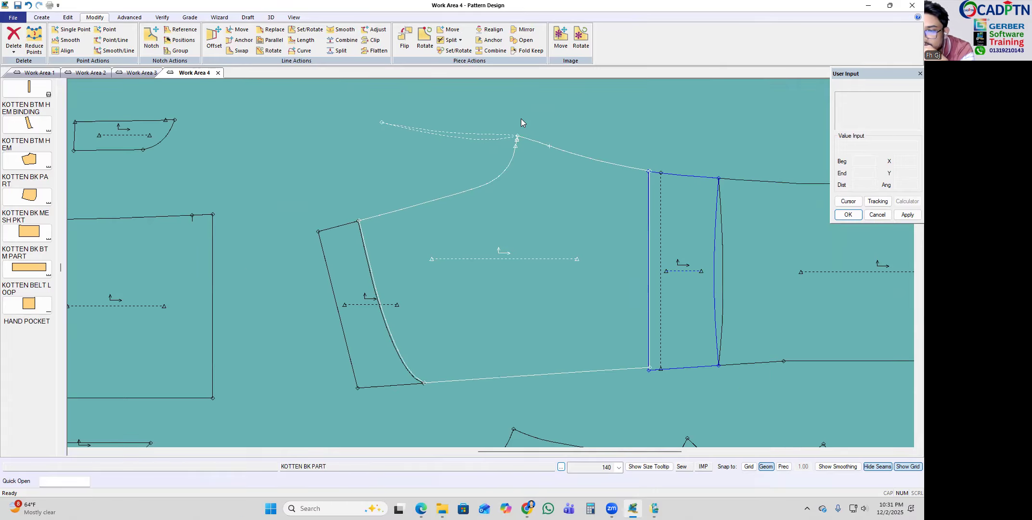
{"action": "scroll", "coordinate": [544, 378], "scroll_direction": "up", "scroll_amount": 6}
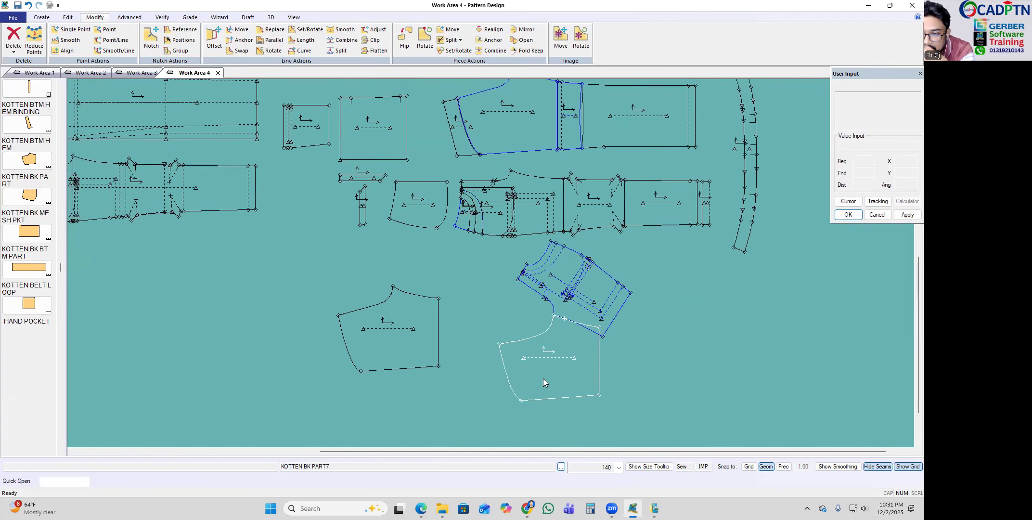
{"action": "scroll", "coordinate": [536, 277], "scroll_direction": "down", "scroll_amount": 3}
{"action": "scroll", "coordinate": [538, 351], "scroll_direction": "up", "scroll_amount": 2}
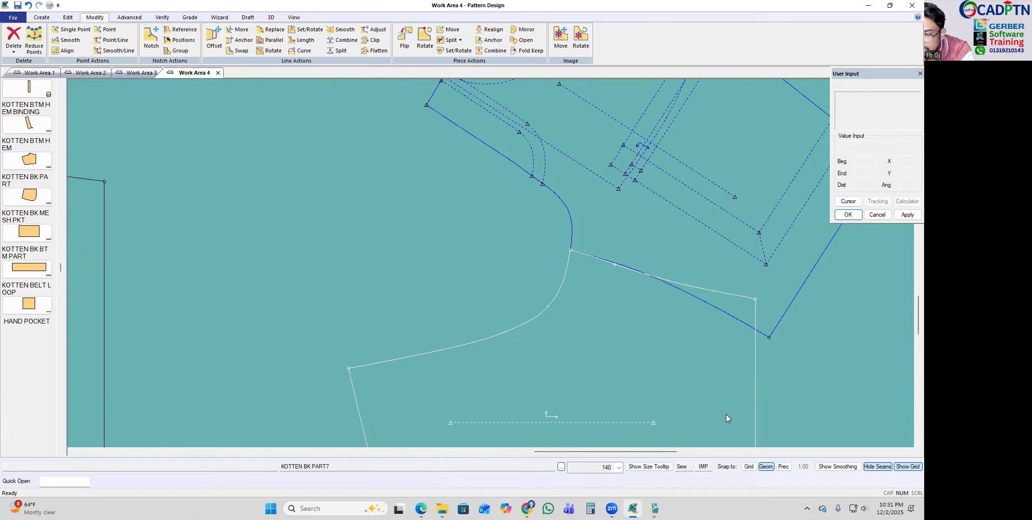
{"action": "scroll", "coordinate": [580, 218], "scroll_direction": "down", "scroll_amount": 2}
{"action": "scroll", "coordinate": [577, 234], "scroll_direction": "down", "scroll_amount": 1}
{"action": "scroll", "coordinate": [572, 284], "scroll_direction": "up", "scroll_amount": 3}
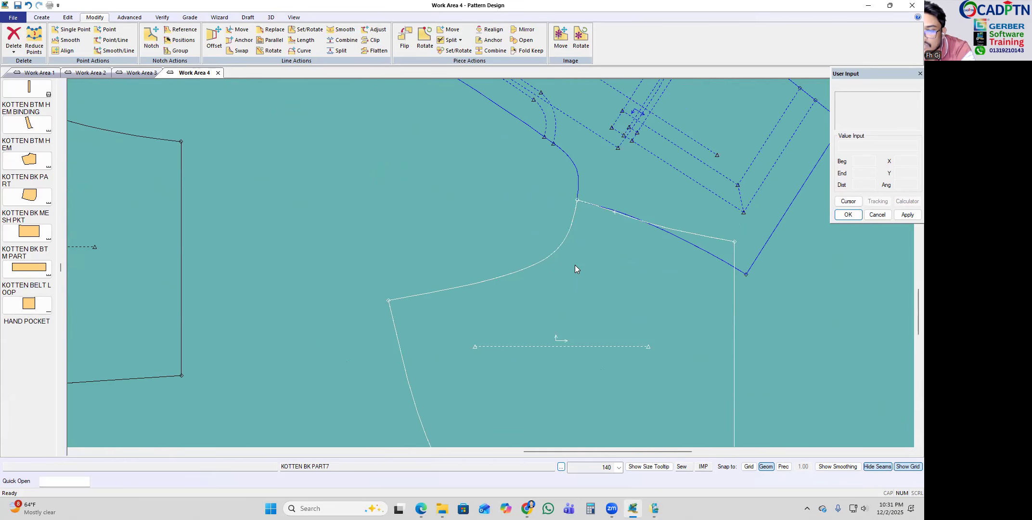
{"action": "scroll", "coordinate": [567, 266], "scroll_direction": "down", "scroll_amount": 2}
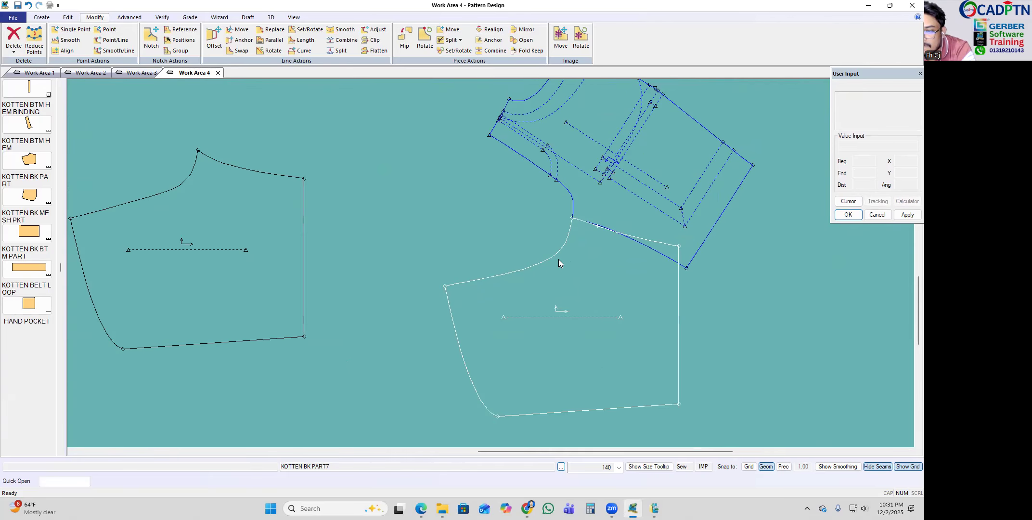
{"action": "scroll", "coordinate": [571, 266], "scroll_direction": "down", "scroll_amount": 1}
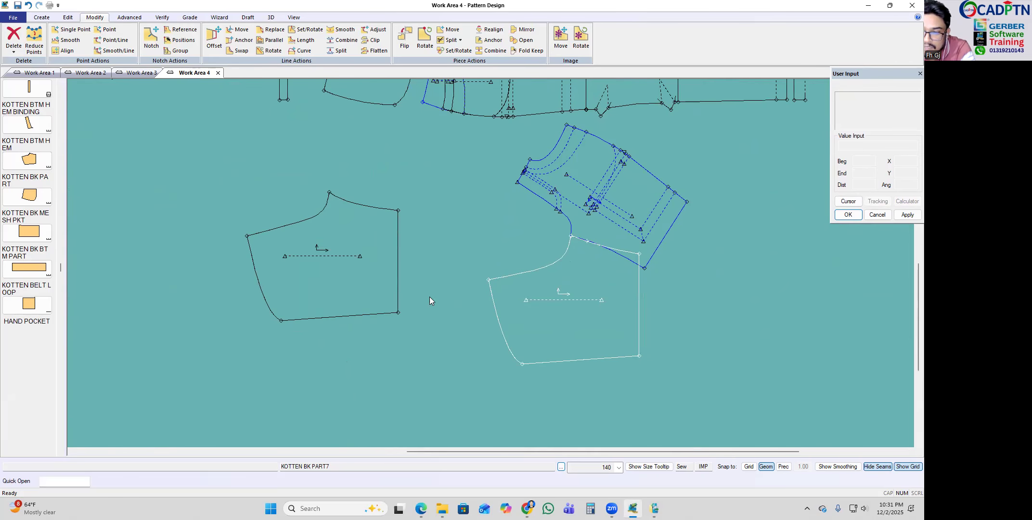
{"action": "scroll", "coordinate": [457, 330], "scroll_direction": "up", "scroll_amount": 1}
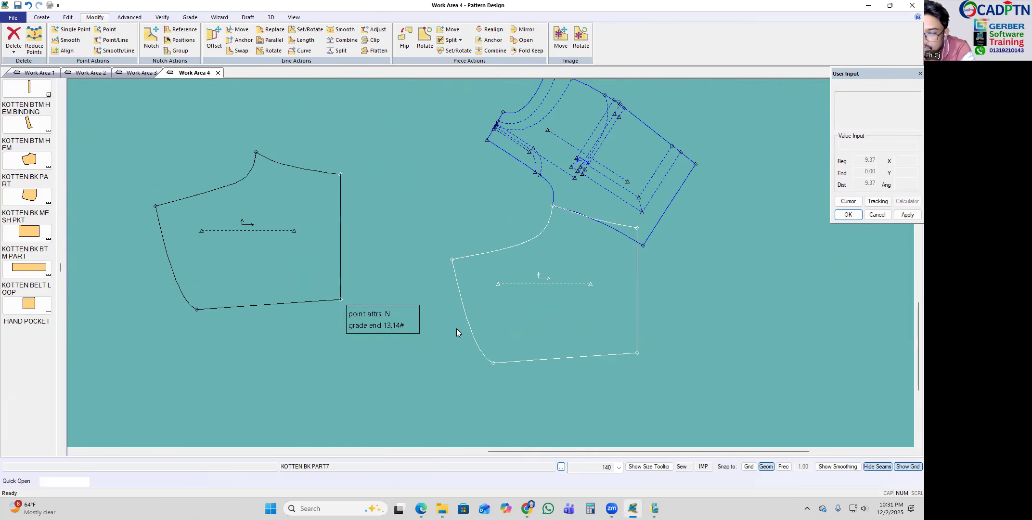
Step: Move the separate copy of the back piece closer to the joined pieces, nearly level with the reshaped back piece
{"action": "left_click", "coordinate": [342, 300]}
{"action": "scroll", "coordinate": [668, 343], "scroll_direction": "up", "scroll_amount": 2}
{"action": "scroll", "coordinate": [634, 353], "scroll_direction": "down", "scroll_amount": 2}
{"action": "left_click", "coordinate": [377, 345]}
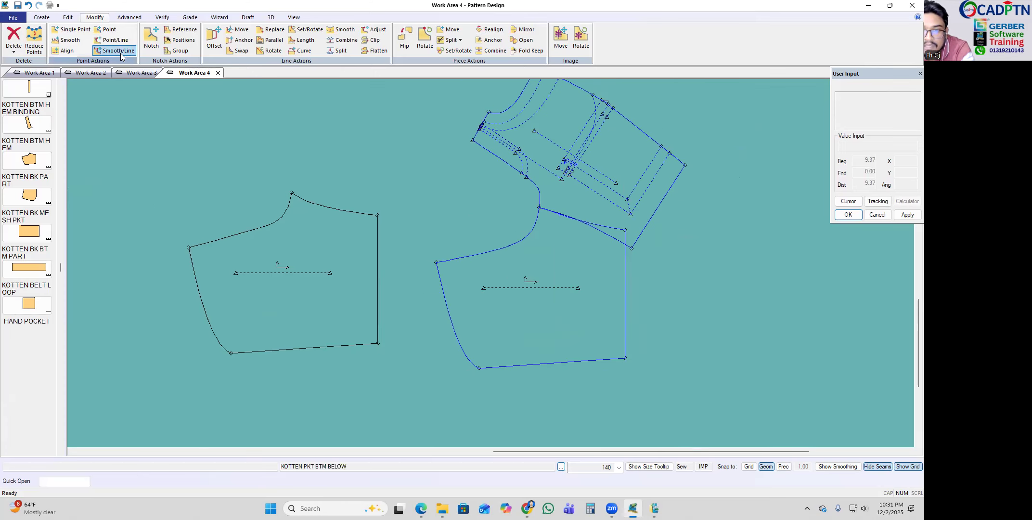
Step: Measure the crotch curve's line length on both the separate back piece and the reshaped back piece
{"action": "left_click", "coordinate": [162, 17]}
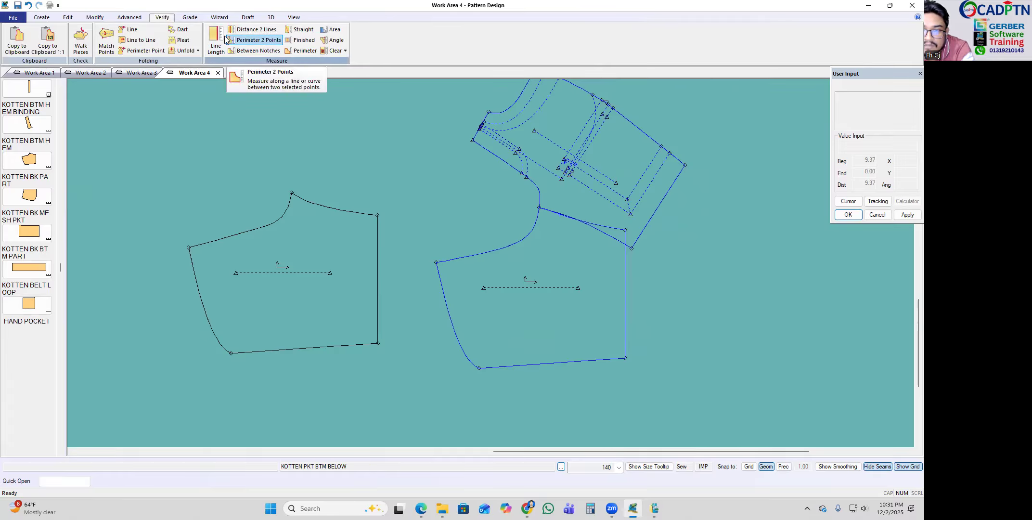
{"action": "left_click", "coordinate": [269, 226]}
{"action": "left_click", "coordinate": [480, 241]}
{"action": "right_click", "coordinate": [424, 166]}
{"action": "left_click", "coordinate": [424, 165]}
{"action": "right_click", "coordinate": [422, 165]}
{"action": "left_click", "coordinate": [423, 165]}
Step: Compare the measured crotch lengths of the two back pieces and examine how the curve flows into the front piece
{"action": "scroll", "coordinate": [256, 254], "scroll_direction": "up", "scroll_amount": 2}
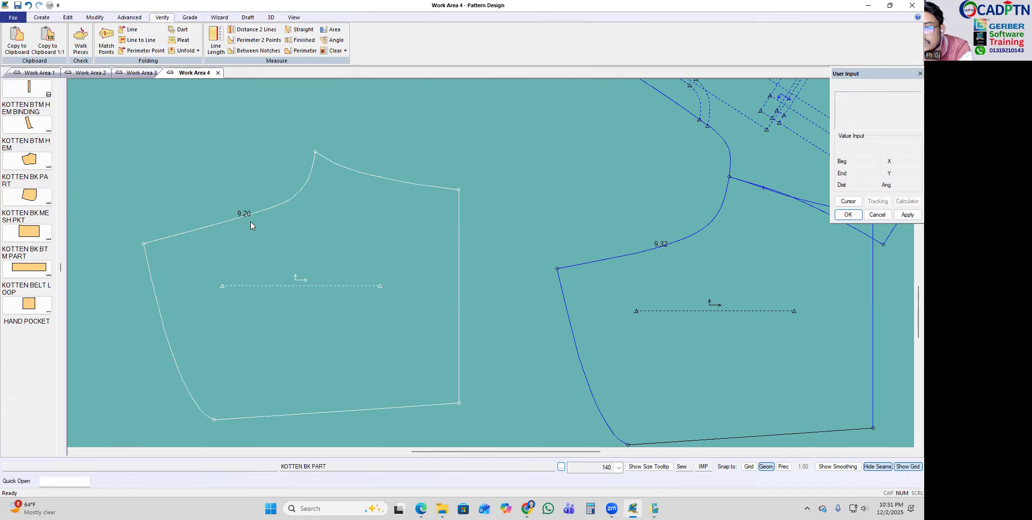
{"action": "scroll", "coordinate": [250, 222], "scroll_direction": "down", "scroll_amount": 2}
{"action": "scroll", "coordinate": [660, 241], "scroll_direction": "up", "scroll_amount": 2}
{"action": "scroll", "coordinate": [545, 251], "scroll_direction": "up", "scroll_amount": 1}
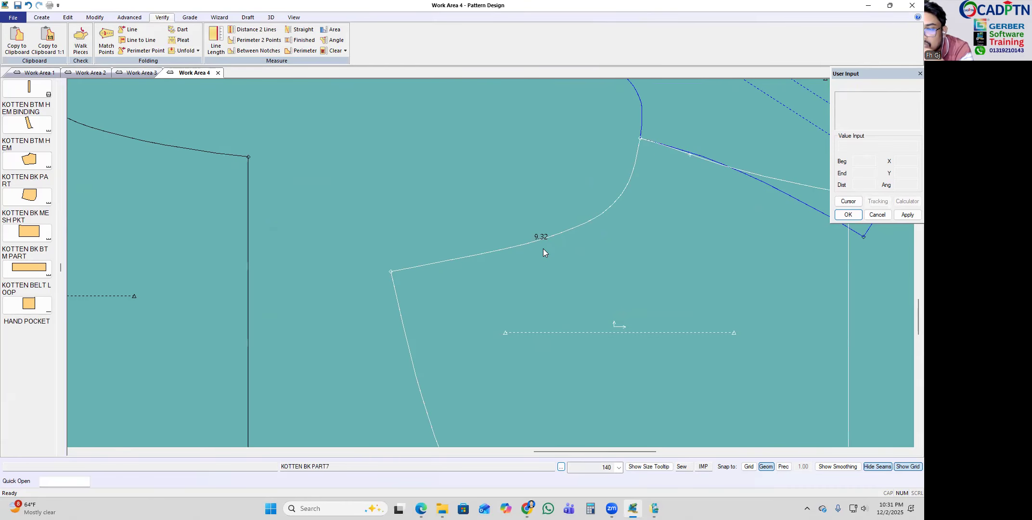
{"action": "scroll", "coordinate": [551, 244], "scroll_direction": "down", "scroll_amount": 2}
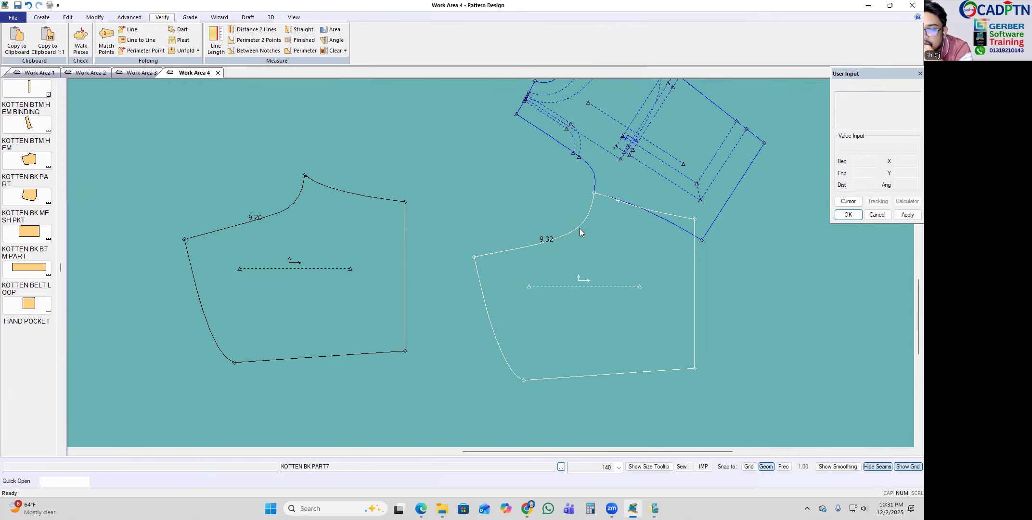
{"action": "scroll", "coordinate": [524, 281], "scroll_direction": "down", "scroll_amount": 2}
{"action": "scroll", "coordinate": [485, 189], "scroll_direction": "up", "scroll_amount": 1}
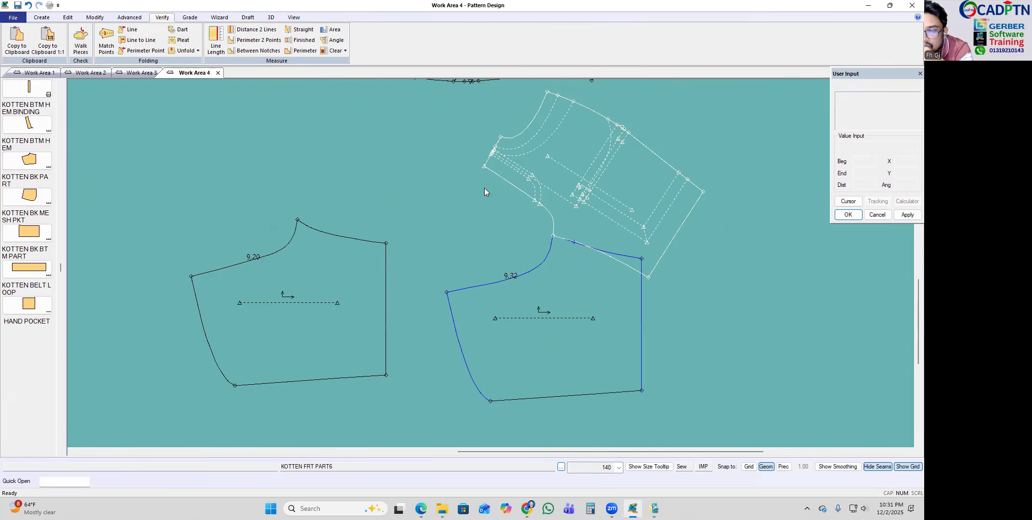
{"action": "scroll", "coordinate": [518, 199], "scroll_direction": "up", "scroll_amount": 2}
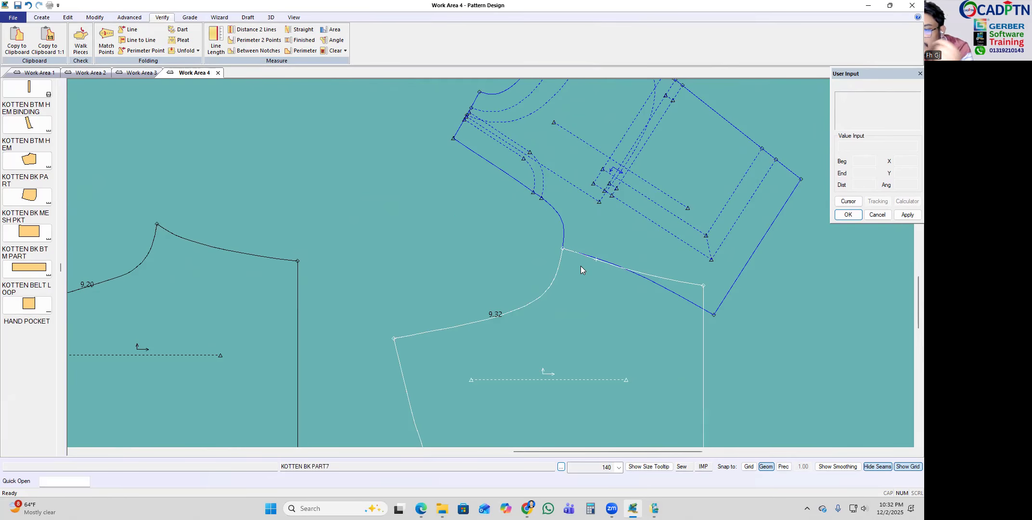
{"action": "scroll", "coordinate": [280, 272], "scroll_direction": "down", "scroll_amount": 3}
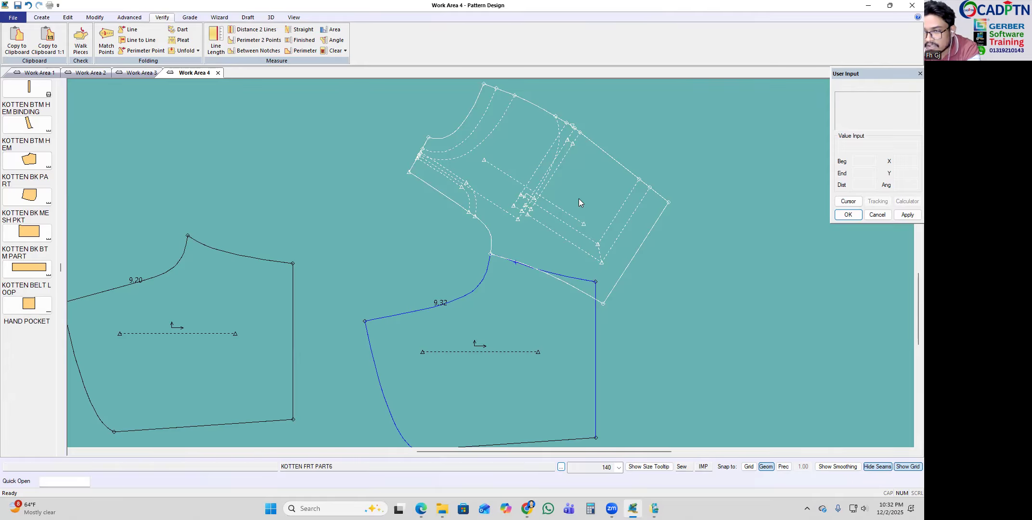
Step: Examine the crotch join between the front and back pieces, and look over the curved waistband piece
{"action": "scroll", "coordinate": [439, 298], "scroll_direction": "up", "scroll_amount": 3}
{"action": "scroll", "coordinate": [423, 288], "scroll_direction": "up", "scroll_amount": 1}
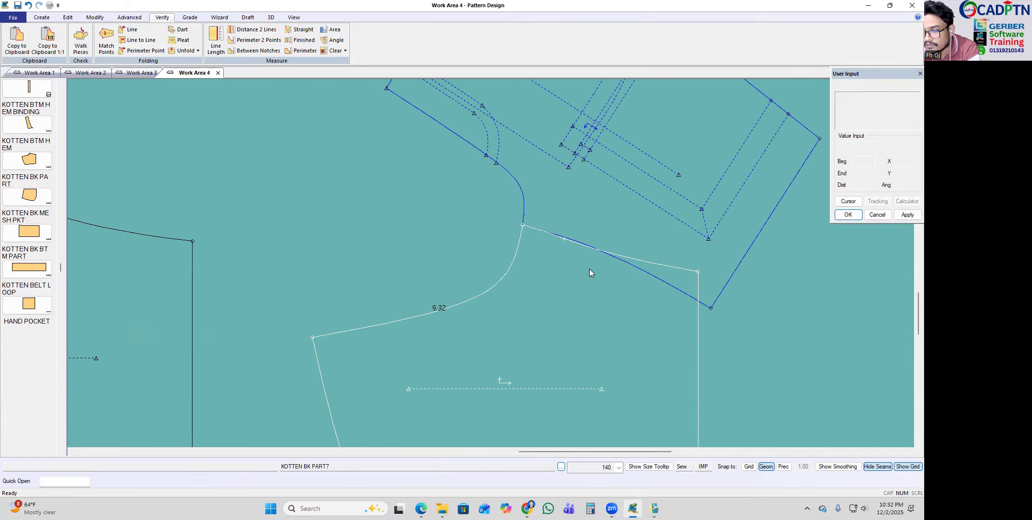
{"action": "scroll", "coordinate": [612, 191], "scroll_direction": "down", "scroll_amount": 8}
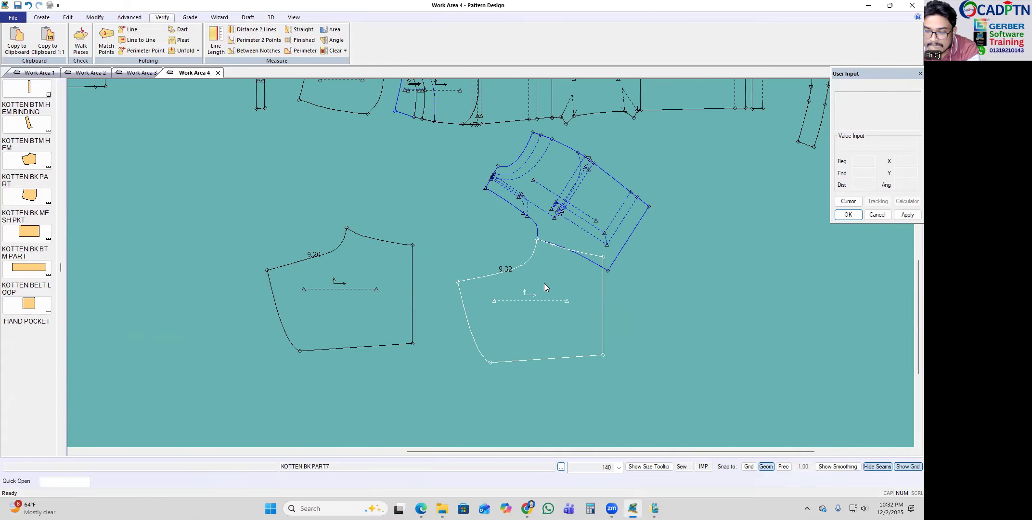
{"action": "scroll", "coordinate": [466, 304], "scroll_direction": "down", "scroll_amount": 2}
{"action": "scroll", "coordinate": [766, 107], "scroll_direction": "up", "scroll_amount": 4}
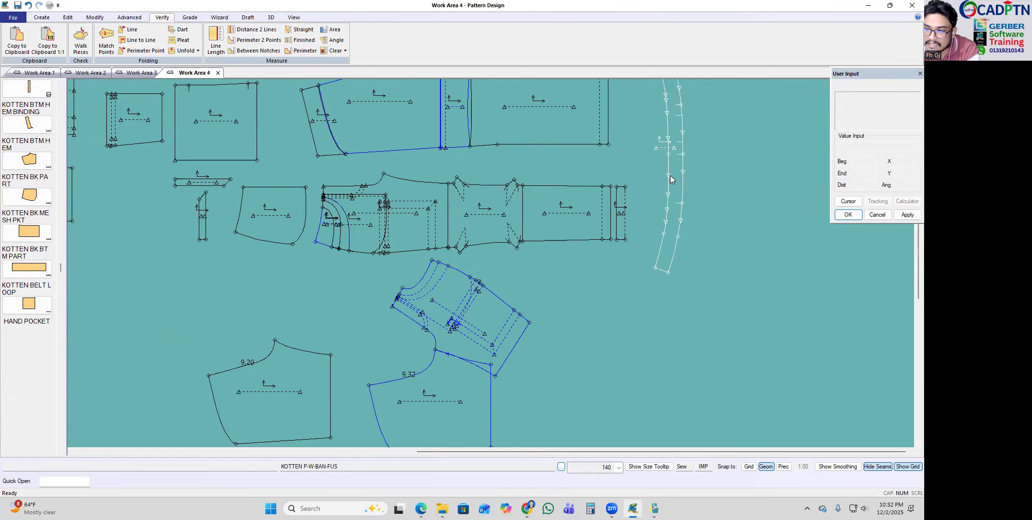
{"action": "scroll", "coordinate": [667, 207], "scroll_direction": "down", "scroll_amount": 1}
{"action": "scroll", "coordinate": [665, 180], "scroll_direction": "up", "scroll_amount": 5}
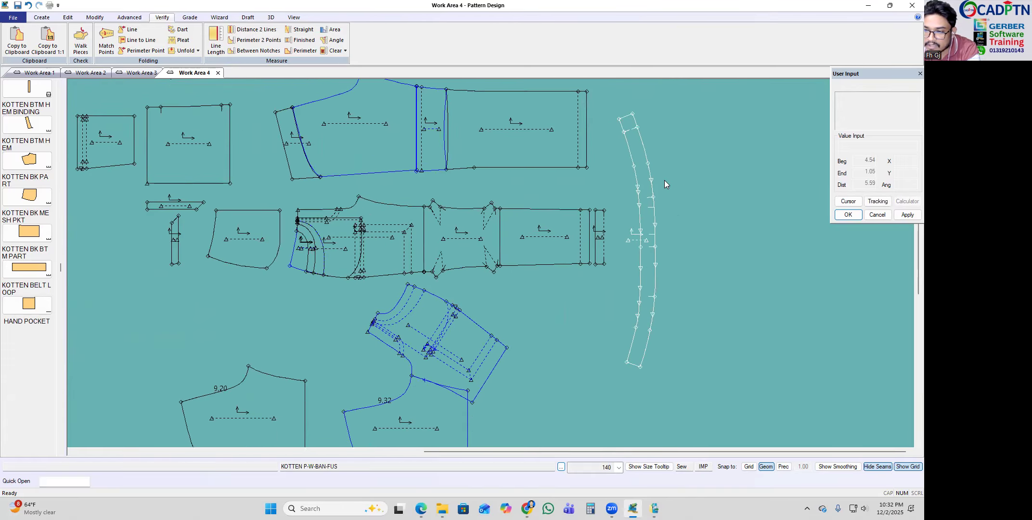
{"action": "left_click_drag", "start_coordinate": [640, 211], "coordinate": [640, 175]}
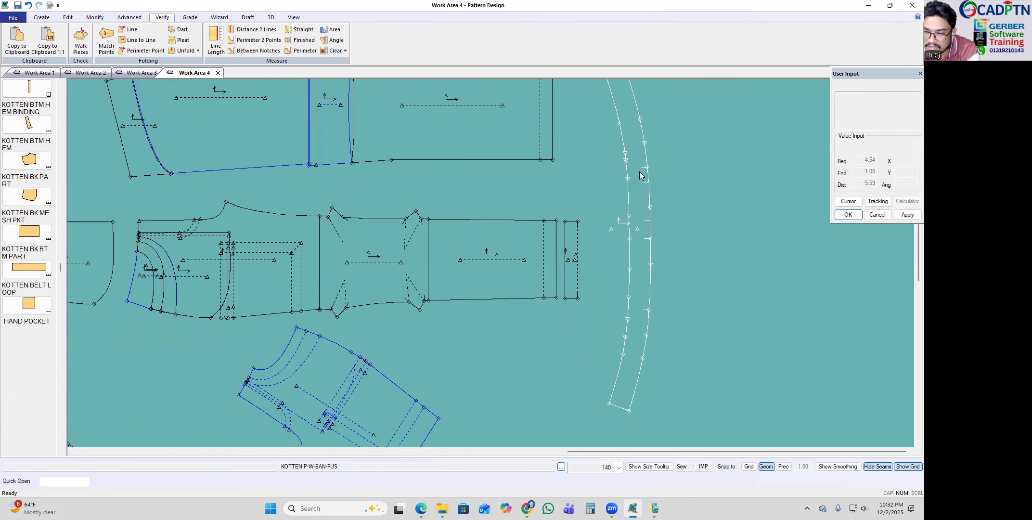
{"action": "scroll", "coordinate": [671, 170], "scroll_direction": "down", "scroll_amount": 5}
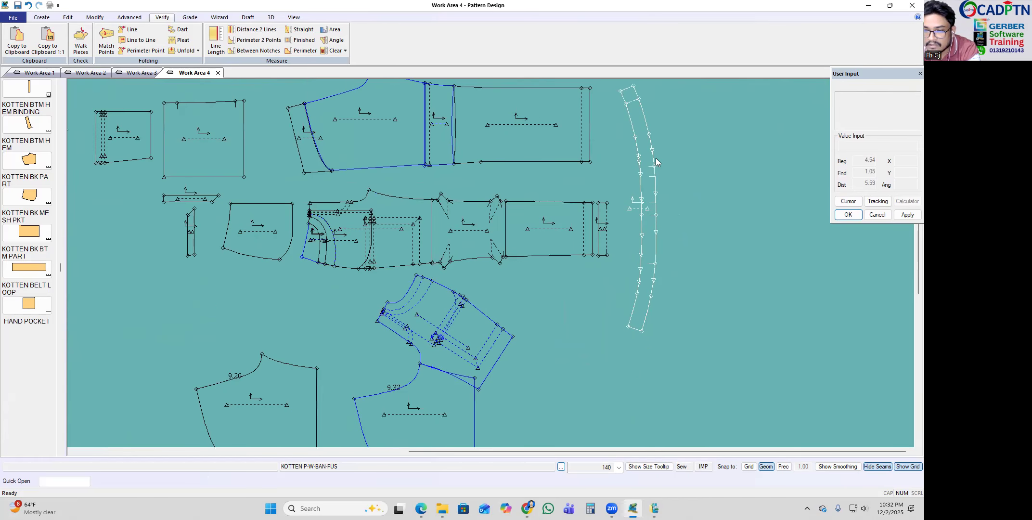
{"action": "scroll", "coordinate": [483, 331], "scroll_direction": "up", "scroll_amount": 3}
{"action": "scroll", "coordinate": [572, 285], "scroll_direction": "down", "scroll_amount": 3}
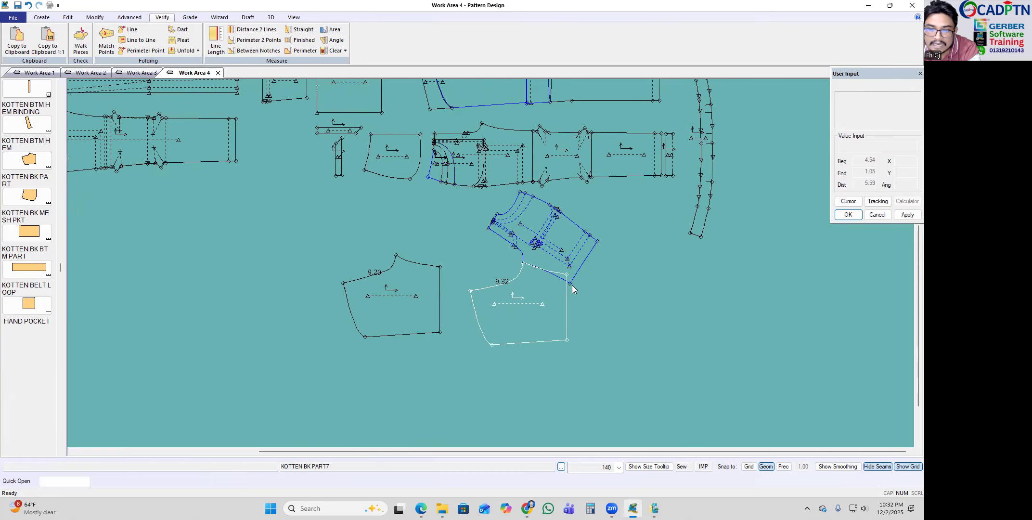
Step: Examine the front and back crotch curves in the base draft P1 and compare them with the finished pattern pieces
{"action": "scroll", "coordinate": [533, 313], "scroll_direction": "up", "scroll_amount": 2}
{"action": "scroll", "coordinate": [602, 288], "scroll_direction": "down", "scroll_amount": 3}
{"action": "scroll", "coordinate": [270, 135], "scroll_direction": "up", "scroll_amount": 4}
{"action": "scroll", "coordinate": [270, 143], "scroll_direction": "up", "scroll_amount": 5}
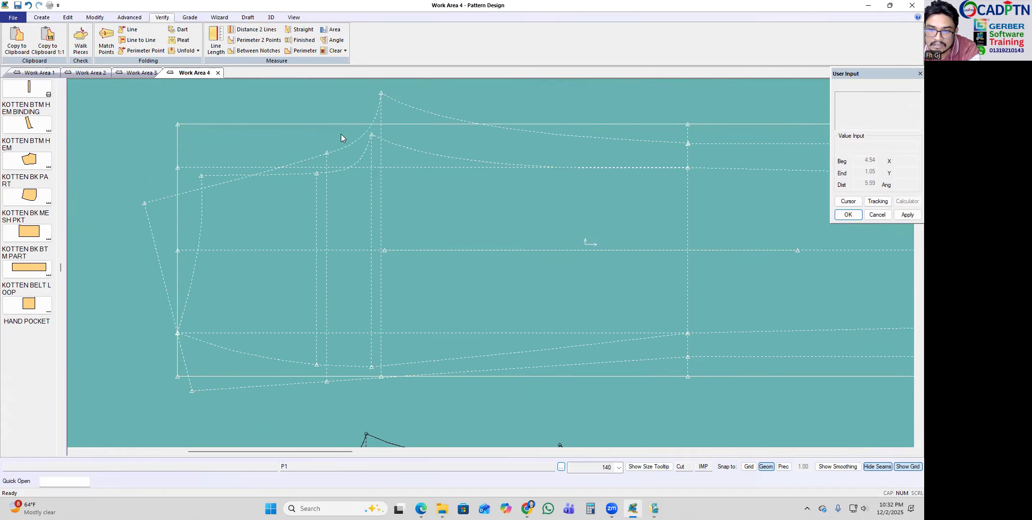
{"action": "scroll", "coordinate": [547, 159], "scroll_direction": "down", "scroll_amount": 1}
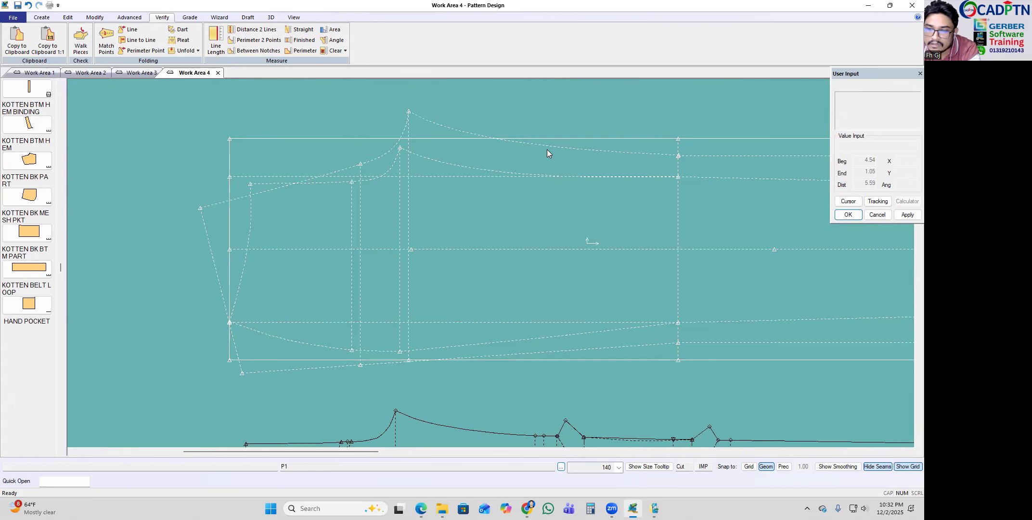
{"action": "scroll", "coordinate": [270, 208], "scroll_direction": "down", "scroll_amount": 2}
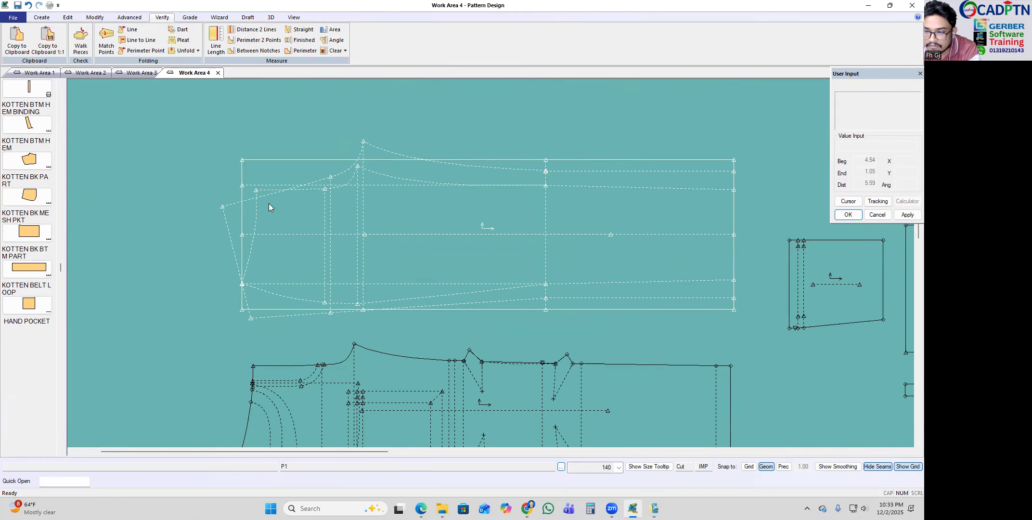
{"action": "scroll", "coordinate": [295, 193], "scroll_direction": "down", "scroll_amount": 4}
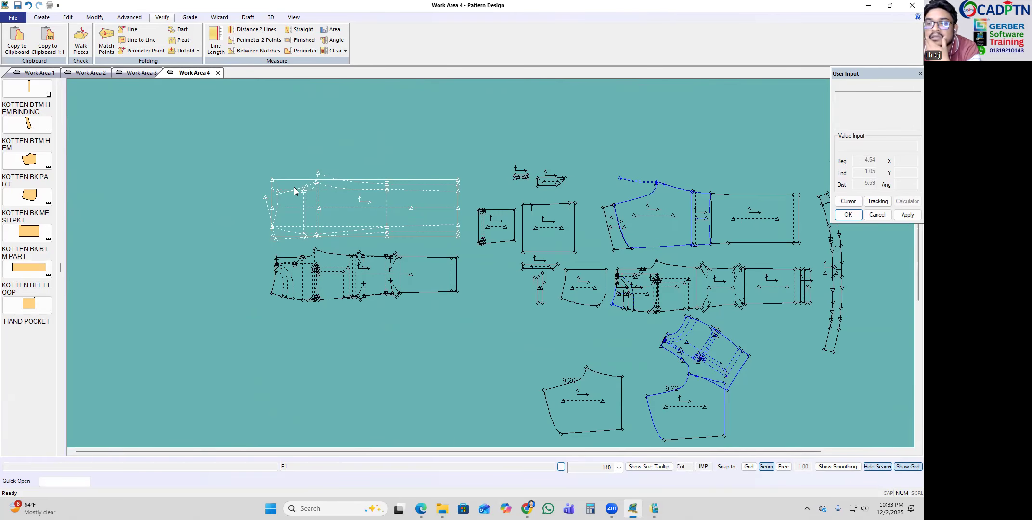
{"action": "scroll", "coordinate": [666, 236], "scroll_direction": "up", "scroll_amount": 5}
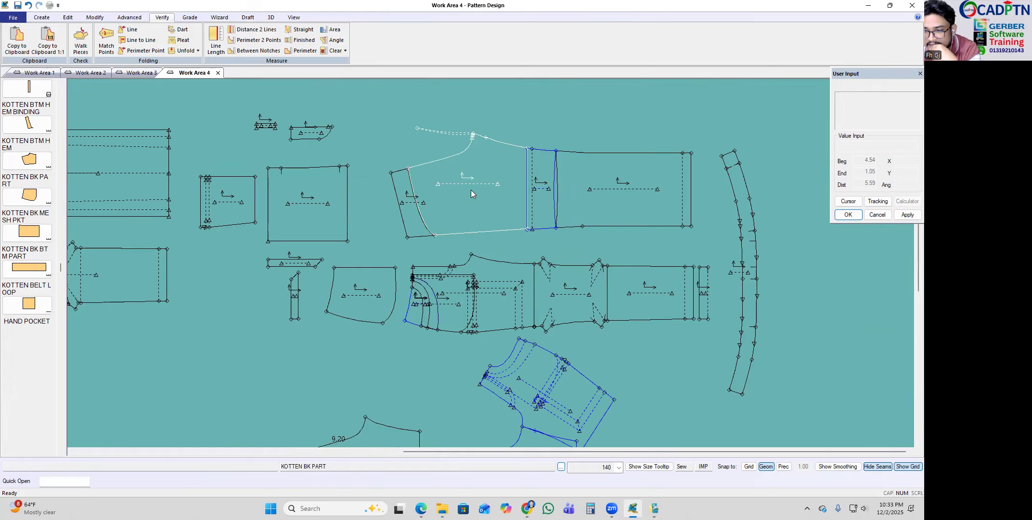
{"action": "scroll", "coordinate": [564, 398], "scroll_direction": "up", "scroll_amount": 4}
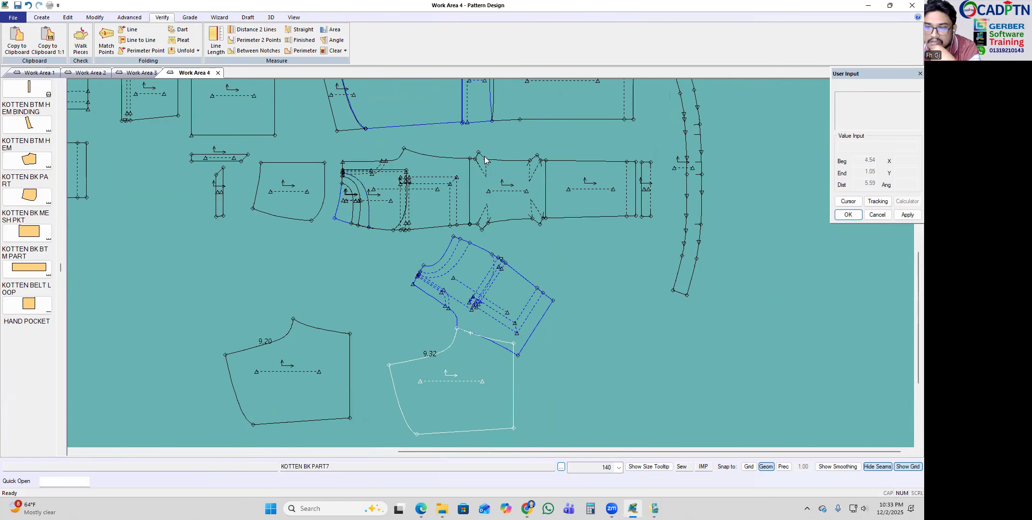
Step: Split the dart lines at the inner tips of all four darts on the knee part
{"action": "scroll", "coordinate": [554, 217], "scroll_direction": "up", "scroll_amount": 2}
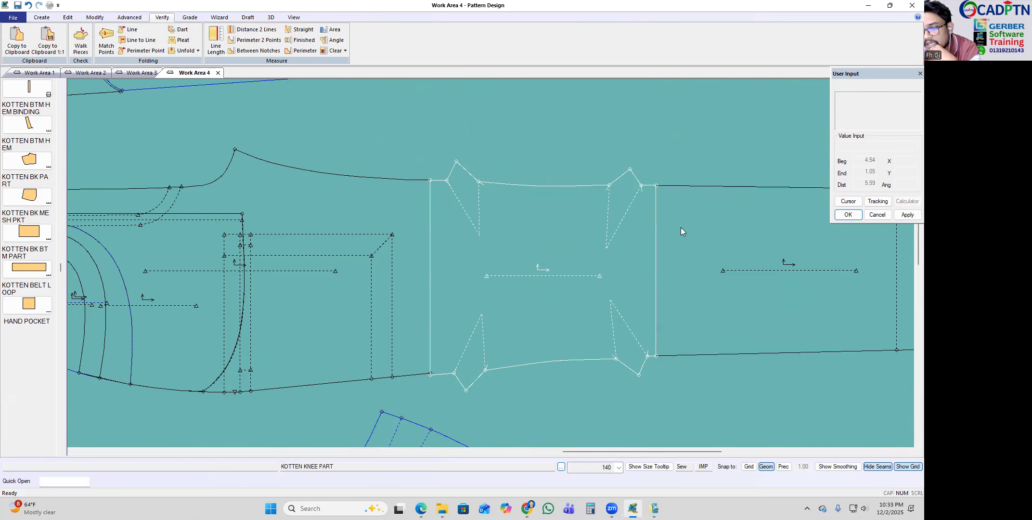
{"action": "scroll", "coordinate": [681, 227], "scroll_direction": "up", "scroll_amount": 1}
{"action": "scroll", "coordinate": [410, 190], "scroll_direction": "up", "scroll_amount": 1}
{"action": "scroll", "coordinate": [544, 205], "scroll_direction": "up", "scroll_amount": 1}
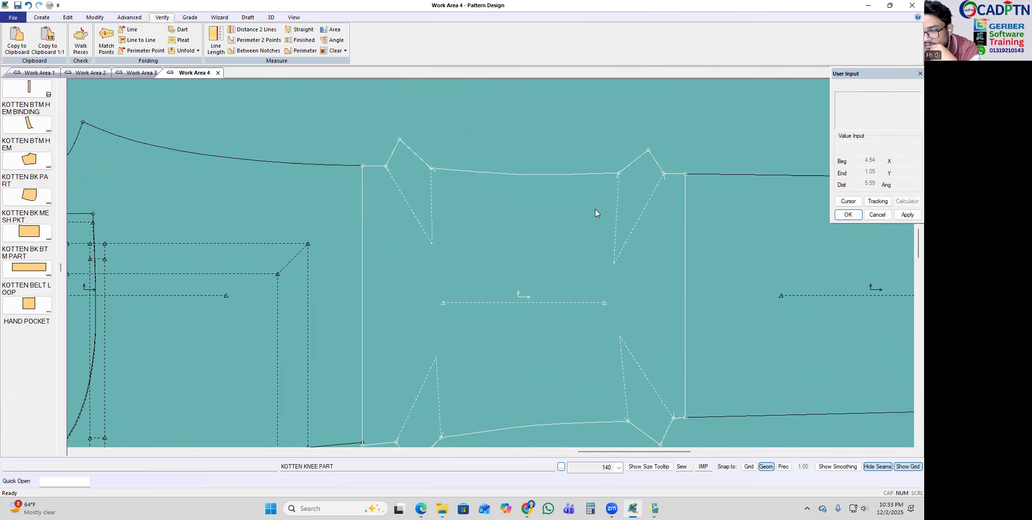
{"action": "scroll", "coordinate": [486, 137], "scroll_direction": "down", "scroll_amount": 1}
{"action": "scroll", "coordinate": [558, 270], "scroll_direction": "up", "scroll_amount": 1}
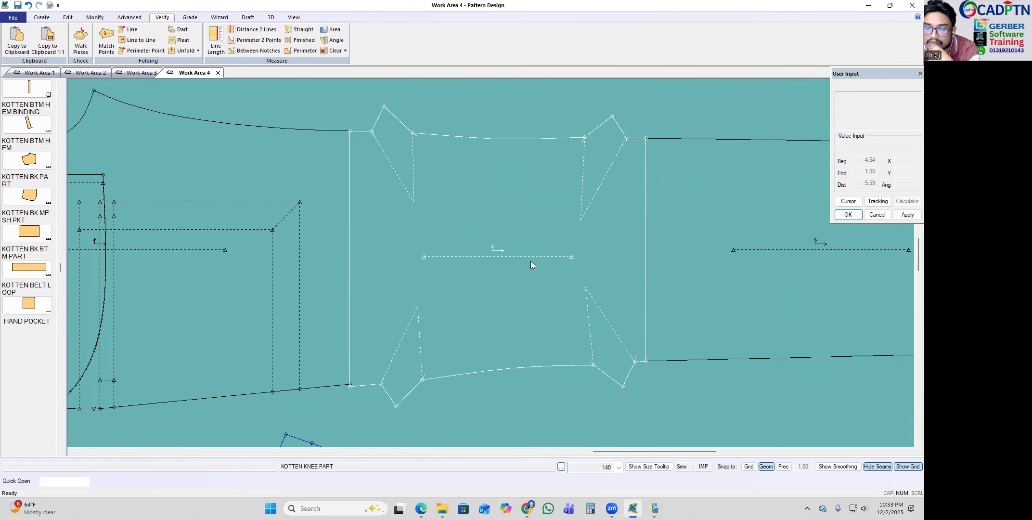
{"action": "left_click", "coordinate": [41, 17]}
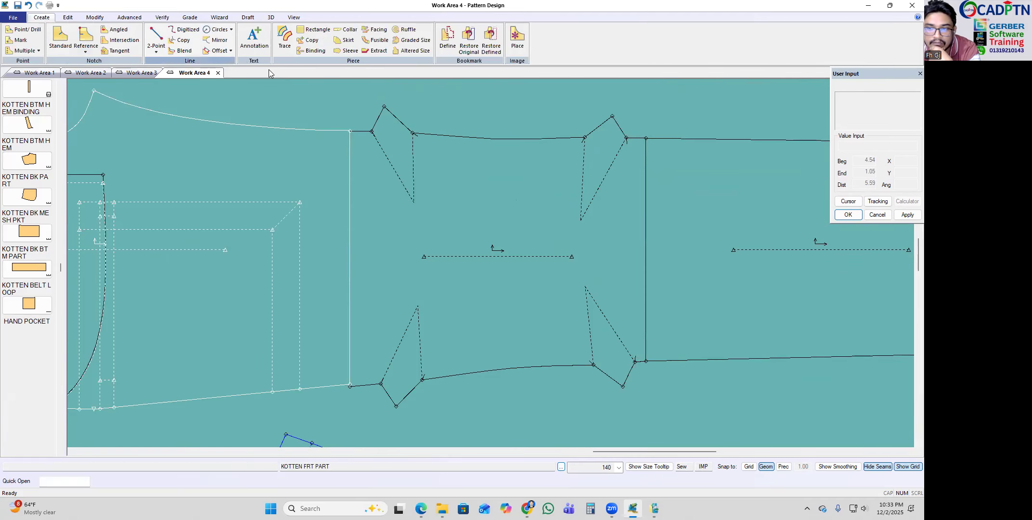
{"action": "key", "text": "s"}
{"action": "left_click", "coordinate": [586, 287]}
{"action": "left_click", "coordinate": [417, 304]}
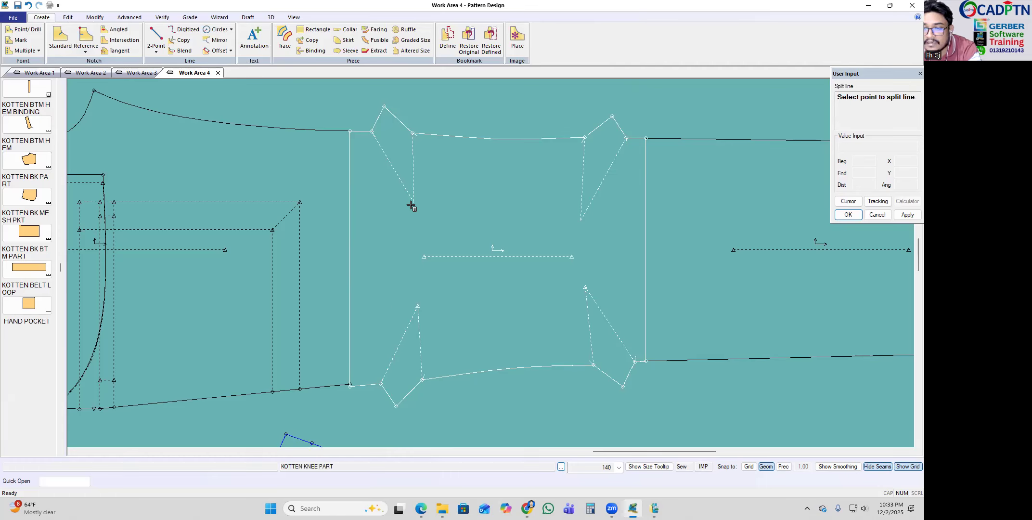
{"action": "left_click", "coordinate": [412, 203]}
{"action": "left_click", "coordinate": [578, 222]}
{"action": "right_click", "coordinate": [498, 185]}
{"action": "left_click", "coordinate": [504, 188]}
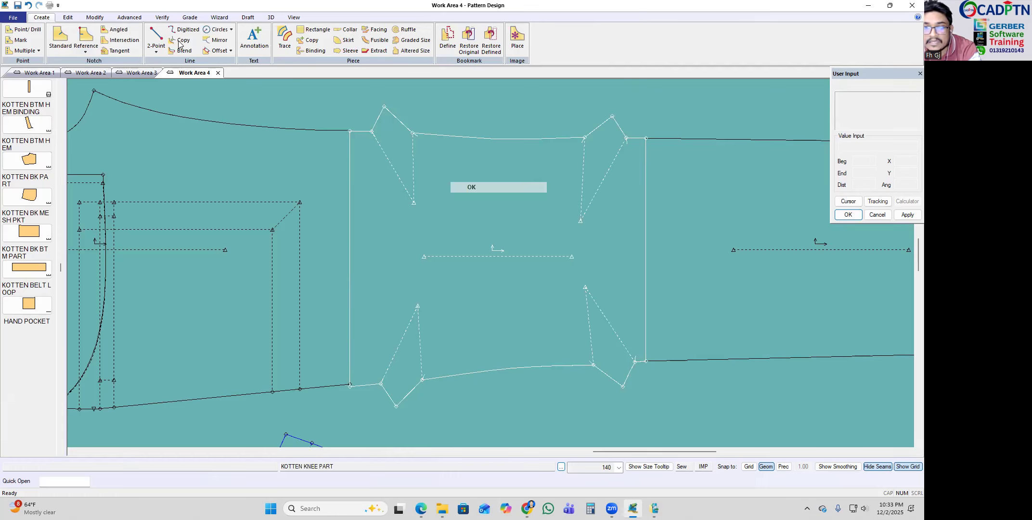
Step: Measure the line length of both legs of the knee part's upper dart nearest the front piece and compare them
{"action": "left_click", "coordinate": [162, 18]}
{"action": "left_click", "coordinate": [216, 39]}
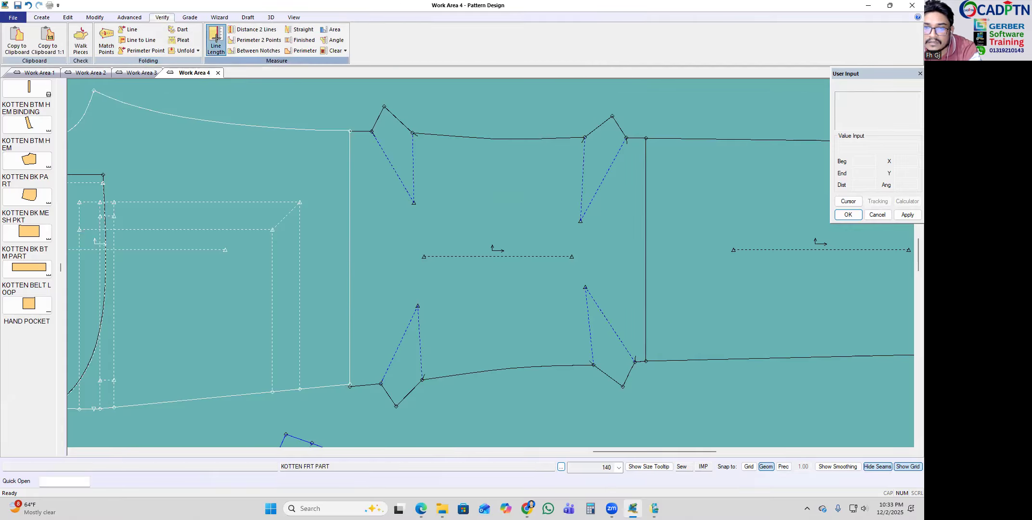
{"action": "left_click", "coordinate": [398, 177]}
{"action": "left_click", "coordinate": [414, 167]}
{"action": "right_click", "coordinate": [446, 153]}
{"action": "left_click", "coordinate": [482, 158]}
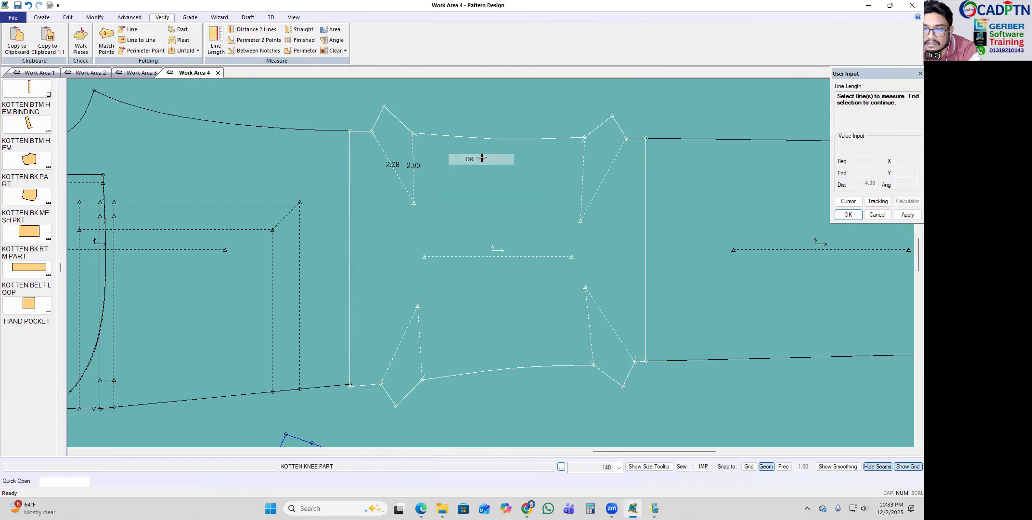
{"action": "left_click", "coordinate": [480, 160]}
{"action": "scroll", "coordinate": [381, 142], "scroll_direction": "up", "scroll_amount": 5}
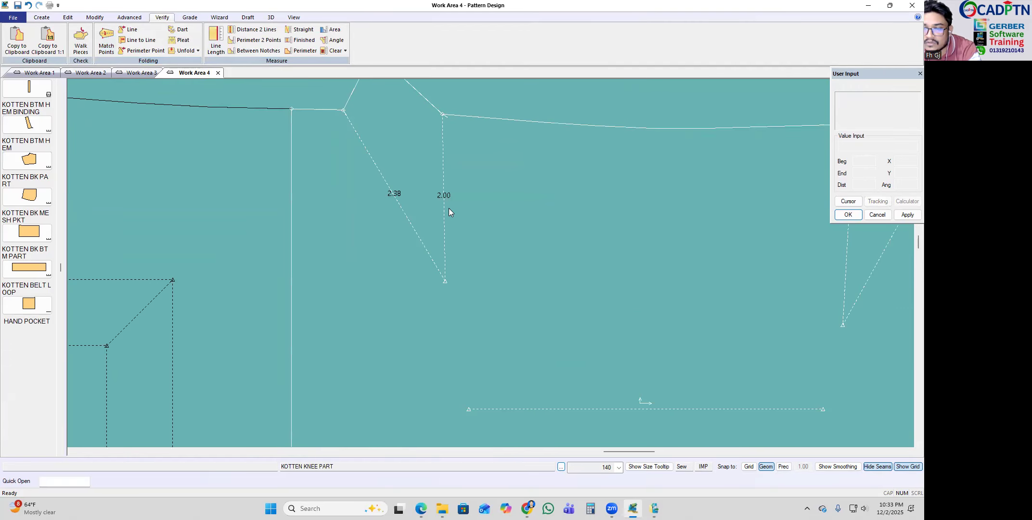
{"action": "scroll", "coordinate": [451, 209], "scroll_direction": "down", "scroll_amount": 3}
{"action": "scroll", "coordinate": [374, 145], "scroll_direction": "up", "scroll_amount": 2}
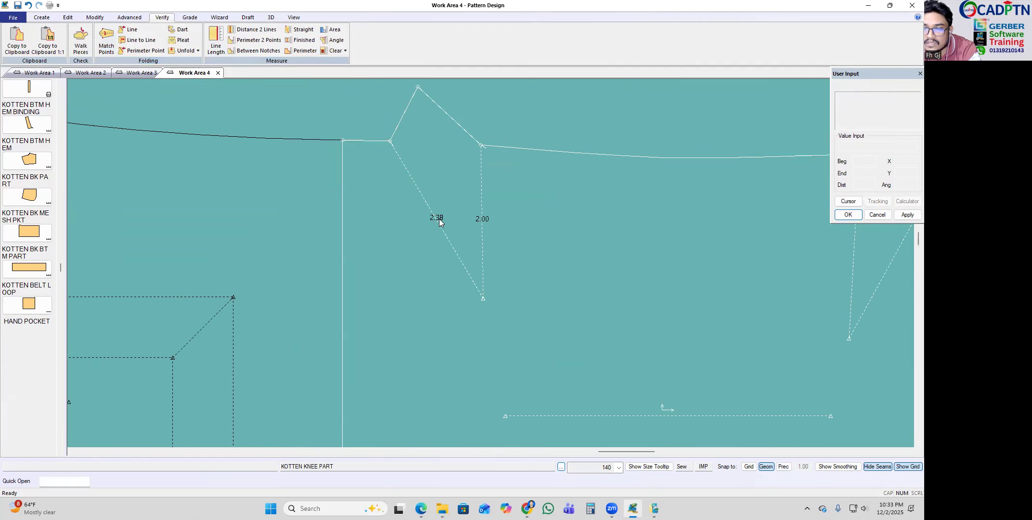
{"action": "scroll", "coordinate": [411, 190], "scroll_direction": "down", "scroll_amount": 3}
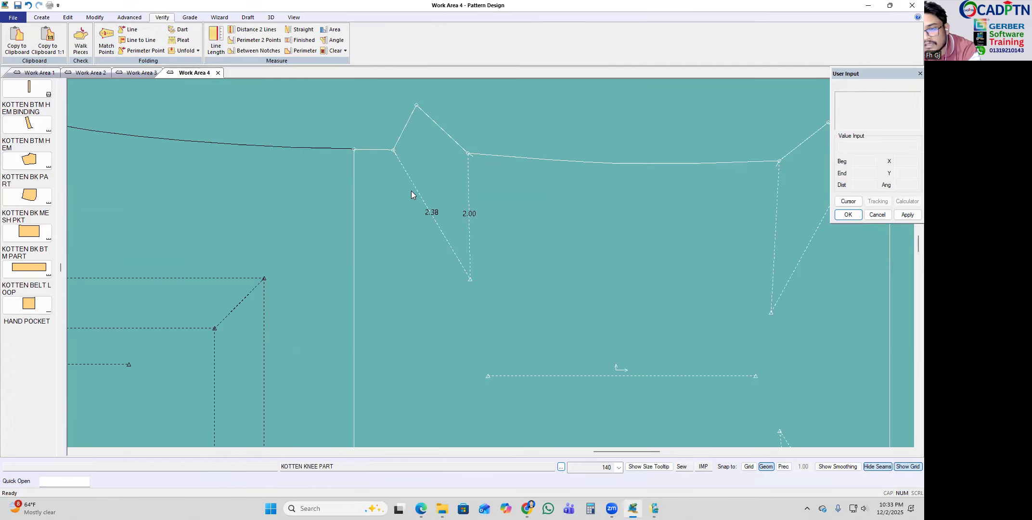
{"action": "scroll", "coordinate": [436, 142], "scroll_direction": "up", "scroll_amount": 3}
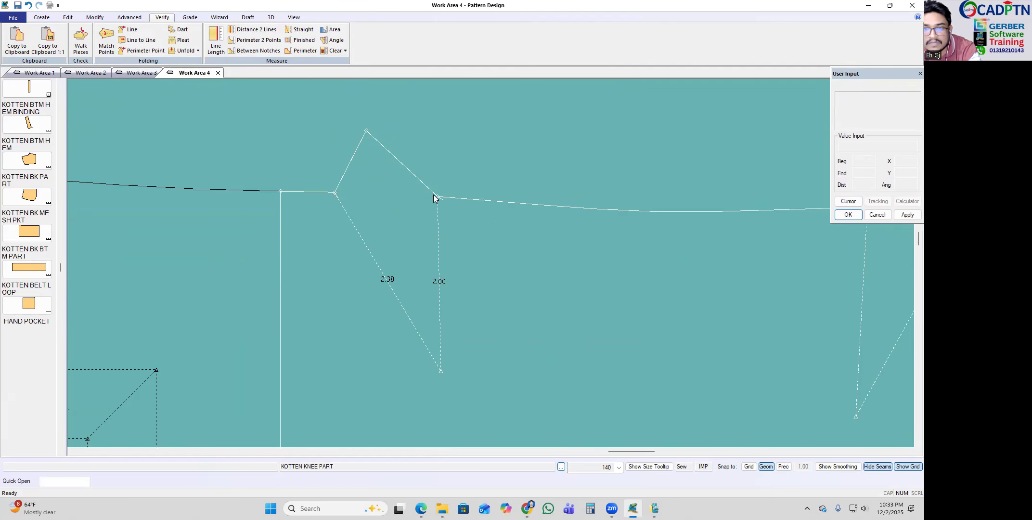
Step: Draw a 2-point line from the measured dart's inner tip to its outer peak
{"action": "key", "text": "l"}
{"action": "left_click", "coordinate": [441, 371]}
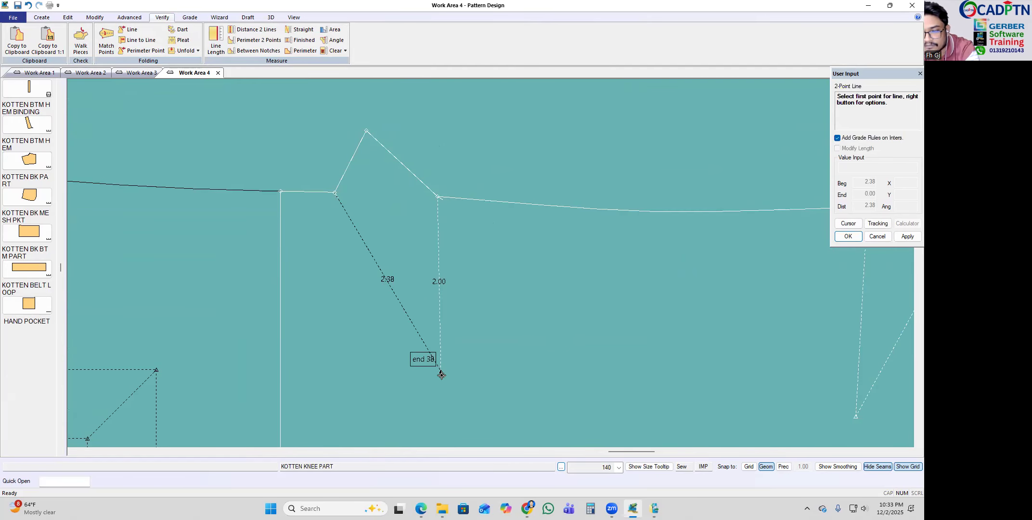
{"action": "left_click", "coordinate": [365, 129]}
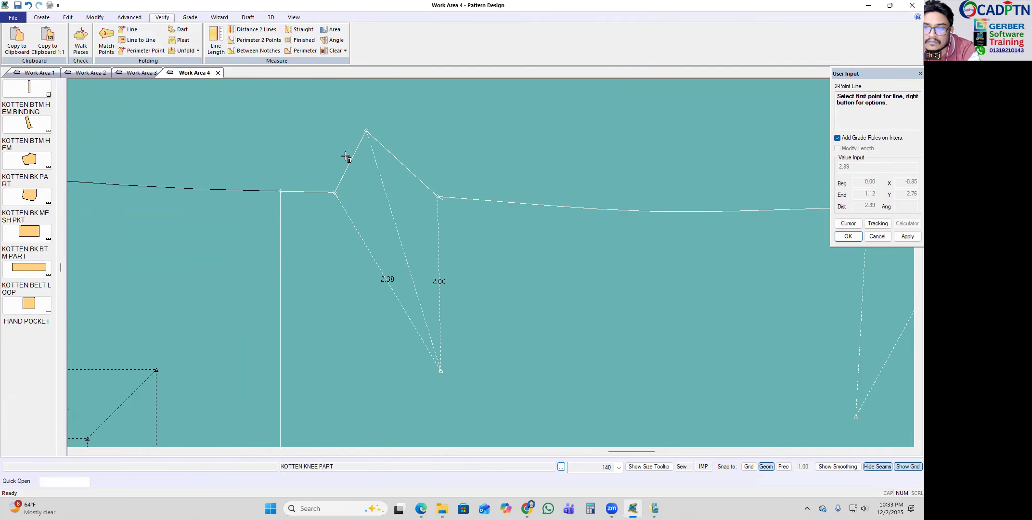
{"action": "right_click", "coordinate": [488, 155]}
{"action": "left_click", "coordinate": [482, 156]}
Step: Move the knee part slightly away from the adjoining front piece
{"action": "scroll", "coordinate": [382, 186], "scroll_direction": "up", "scroll_amount": 1}
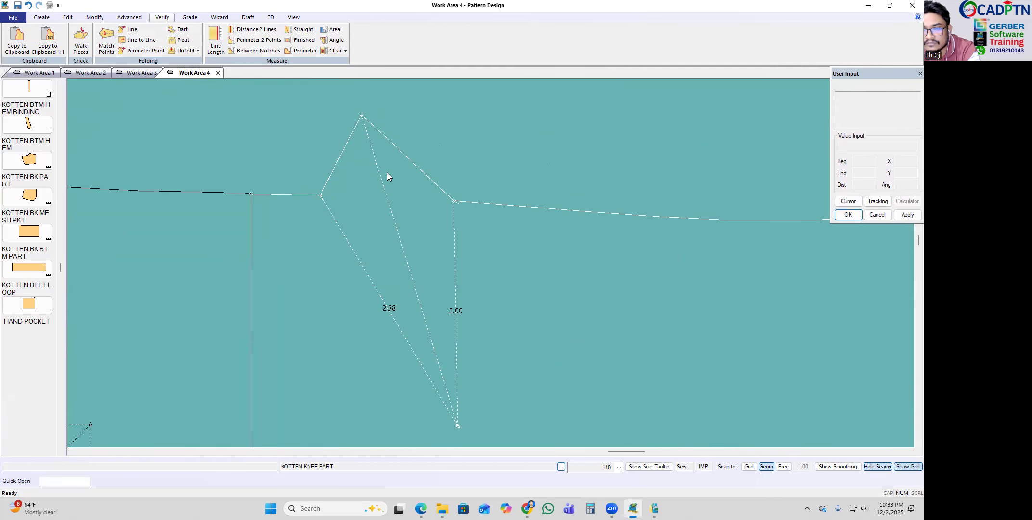
{"action": "scroll", "coordinate": [387, 170], "scroll_direction": "down", "scroll_amount": 4}
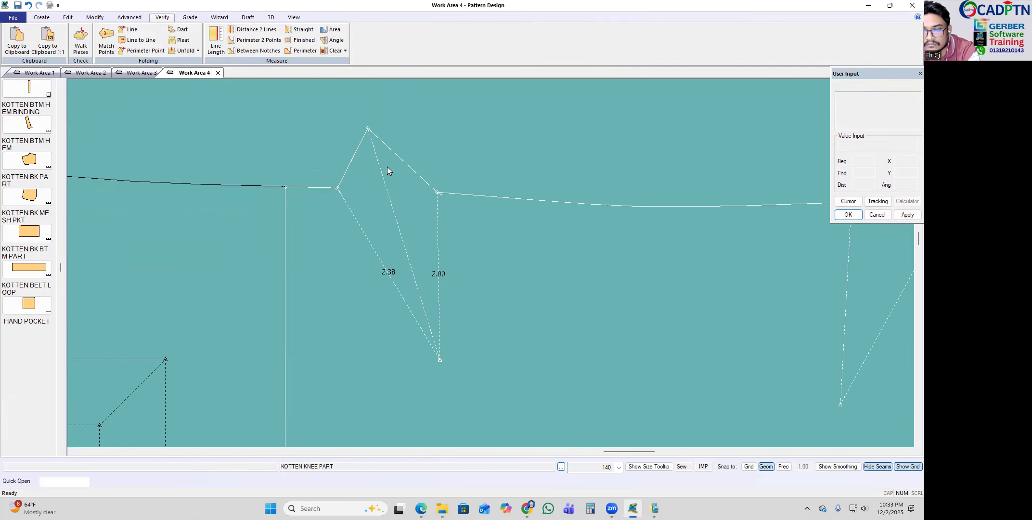
{"action": "scroll", "coordinate": [388, 169], "scroll_direction": "down", "scroll_amount": 1}
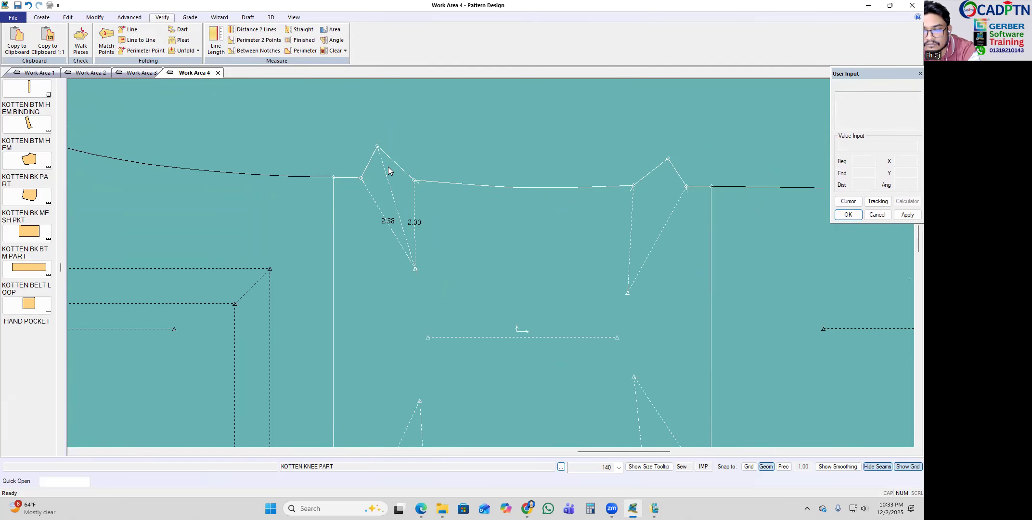
{"action": "scroll", "coordinate": [399, 183], "scroll_direction": "up", "scroll_amount": 2}
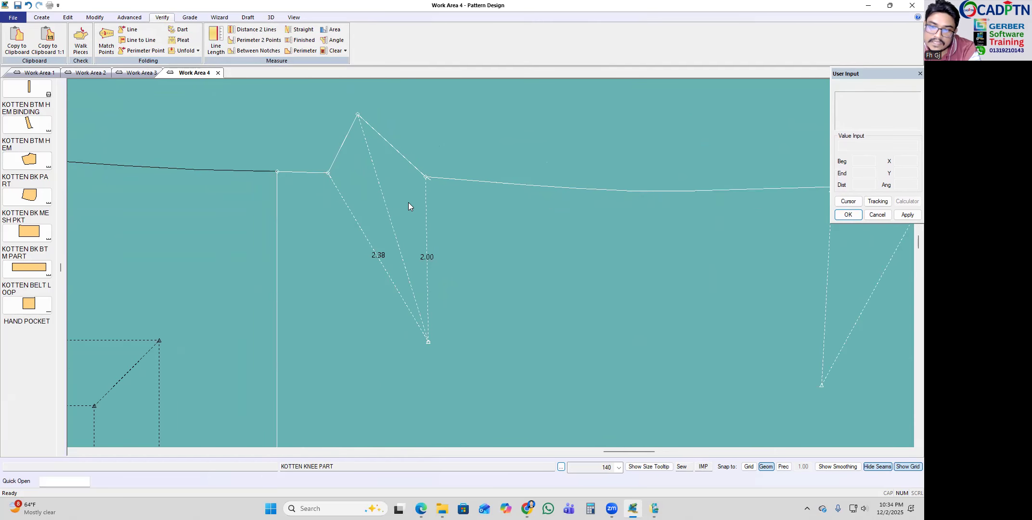
{"action": "left_click", "coordinate": [379, 189]}
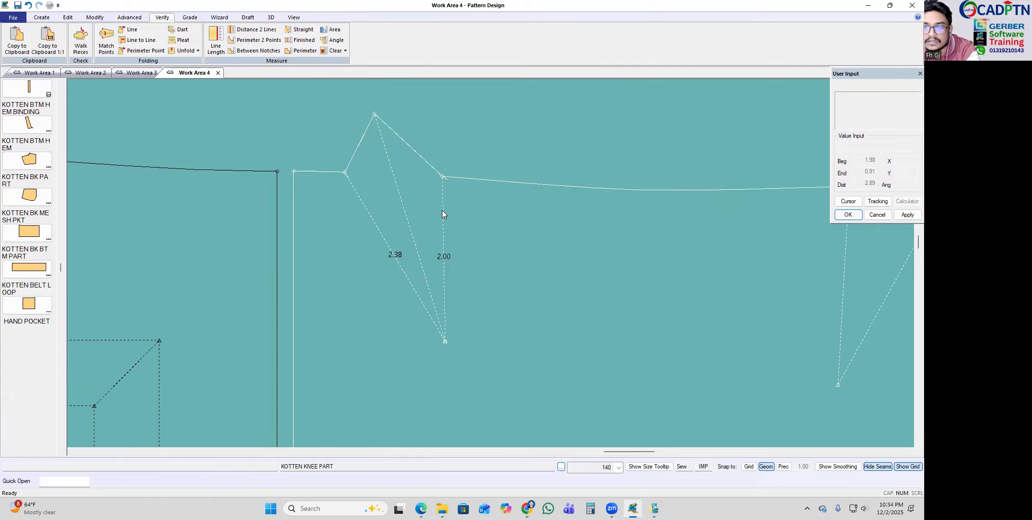
{"action": "left_click", "coordinate": [441, 209]}
Step: Mirror the dart's shorter leg about the new centre line to check the dart's symmetry
{"action": "left_click", "coordinate": [51, 21]}
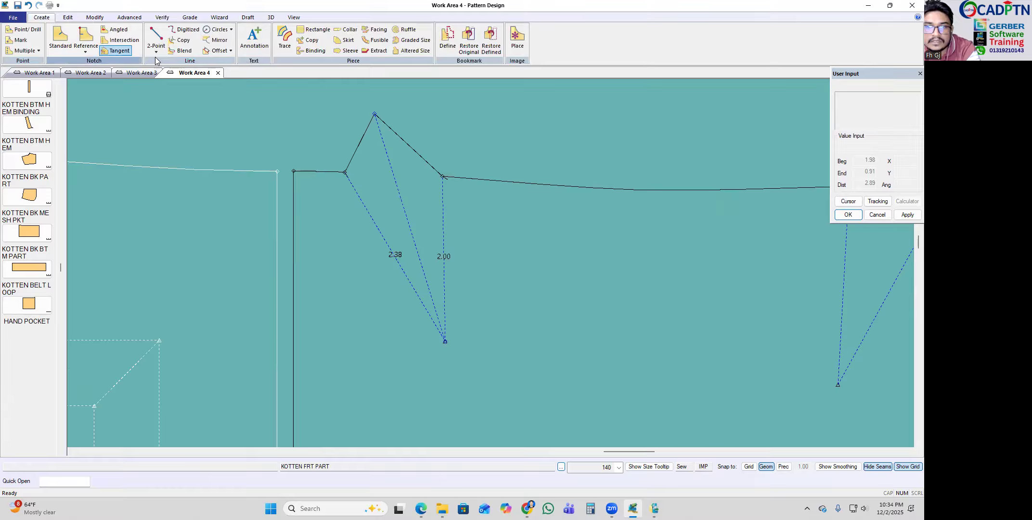
{"action": "left_click", "coordinate": [216, 40]}
{"action": "right_click", "coordinate": [487, 150]}
{"action": "left_click", "coordinate": [487, 151]}
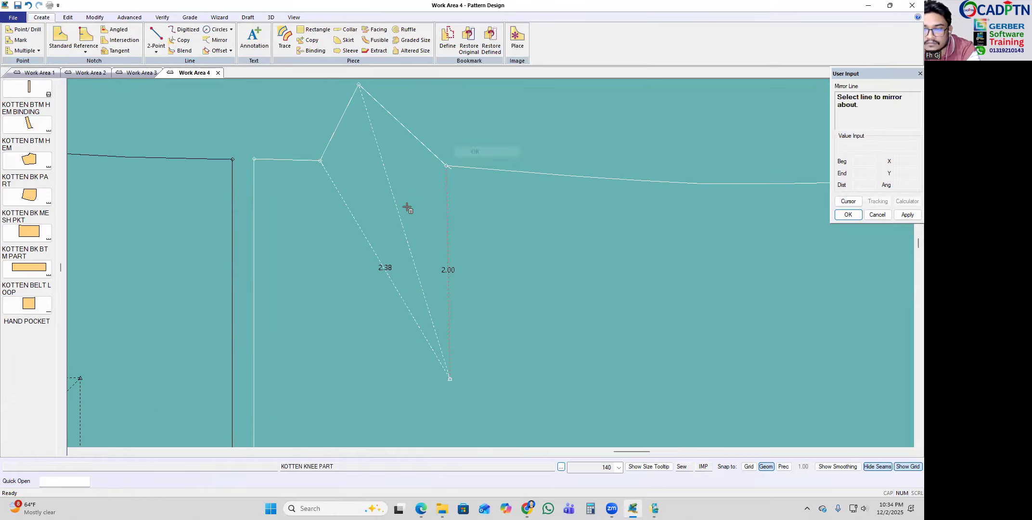
{"action": "left_click", "coordinate": [395, 198]}
{"action": "right_click", "coordinate": [395, 197]}
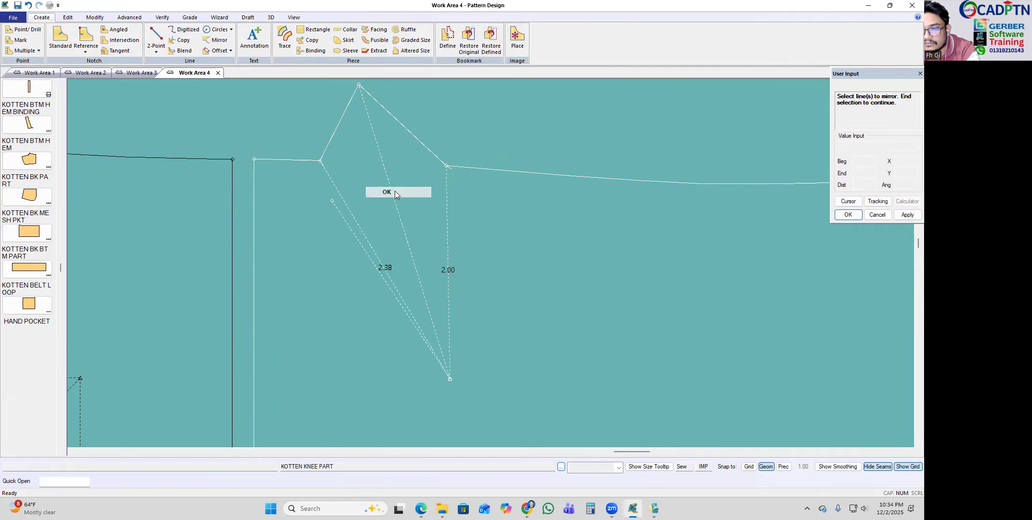
Step: Examine the mirrored dart line and the front, pocket, knee and bottom pieces in the layout
{"action": "left_click", "coordinate": [395, 191]}
{"action": "scroll", "coordinate": [394, 172], "scroll_direction": "down", "scroll_amount": 6}
{"action": "scroll", "coordinate": [343, 149], "scroll_direction": "down", "scroll_amount": 5}
{"action": "scroll", "coordinate": [550, 159], "scroll_direction": "down", "scroll_amount": 4}
{"action": "scroll", "coordinate": [532, 216], "scroll_direction": "up", "scroll_amount": 2}
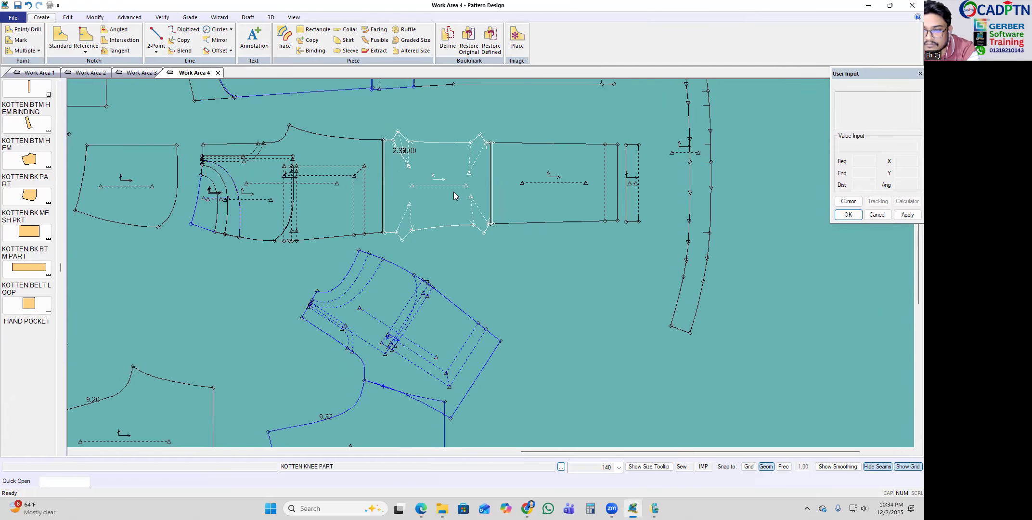
{"action": "scroll", "coordinate": [453, 169], "scroll_direction": "up", "scroll_amount": 2}
{"action": "scroll", "coordinate": [155, 154], "scroll_direction": "up", "scroll_amount": 3}
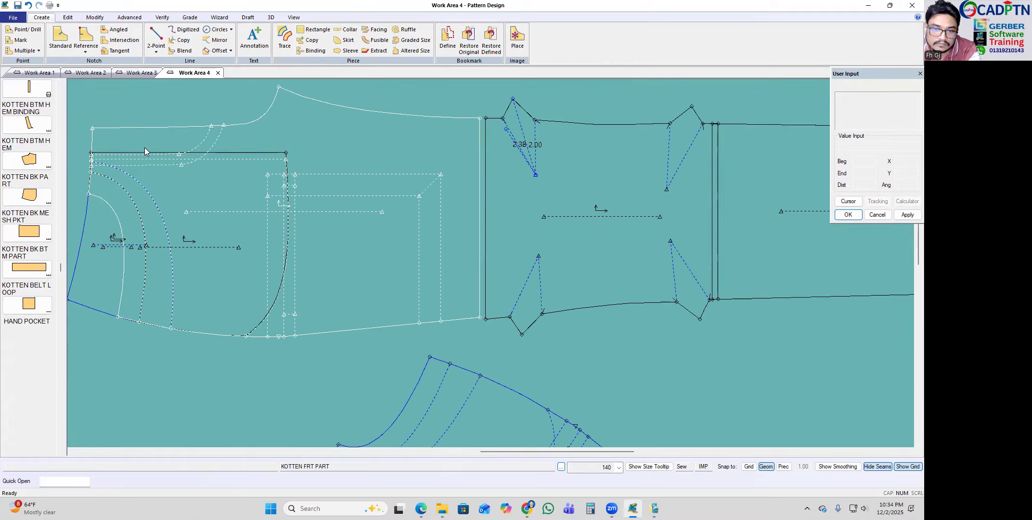
{"action": "scroll", "coordinate": [766, 224], "scroll_direction": "down", "scroll_amount": 2}
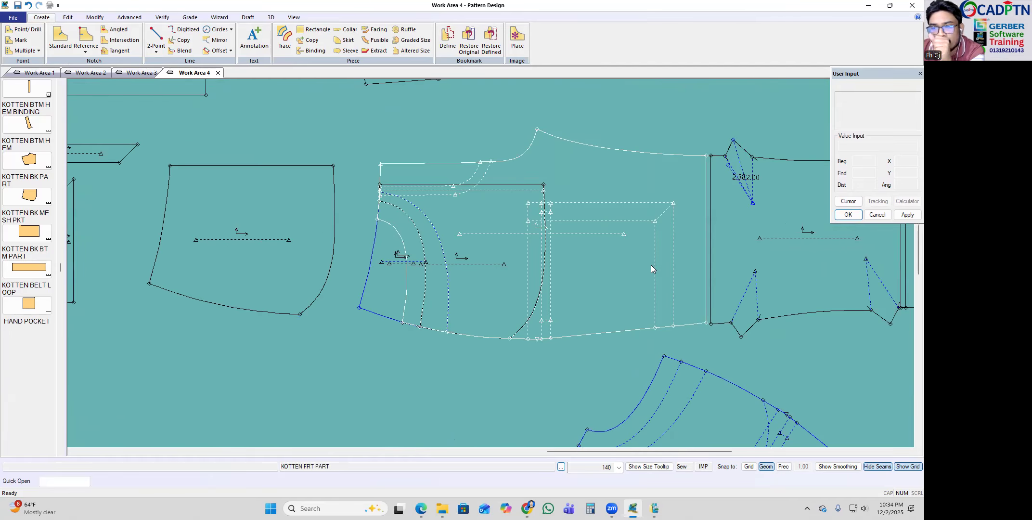
{"action": "scroll", "coordinate": [274, 192], "scroll_direction": "down", "scroll_amount": 2}
{"action": "scroll", "coordinate": [835, 253], "scroll_direction": "up", "scroll_amount": 3}
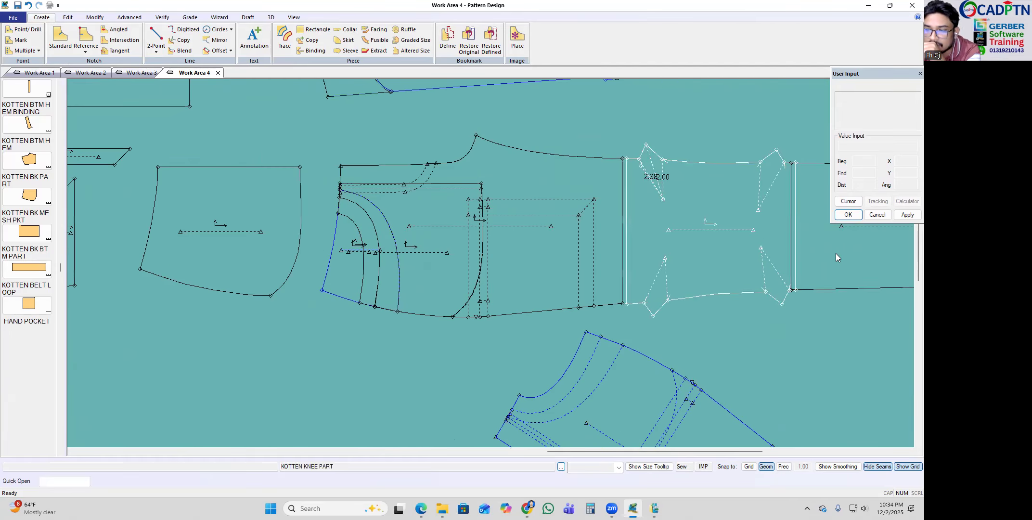
{"action": "scroll", "coordinate": [304, 199], "scroll_direction": "down", "scroll_amount": 2}
{"action": "scroll", "coordinate": [423, 192], "scroll_direction": "down", "scroll_amount": 1}
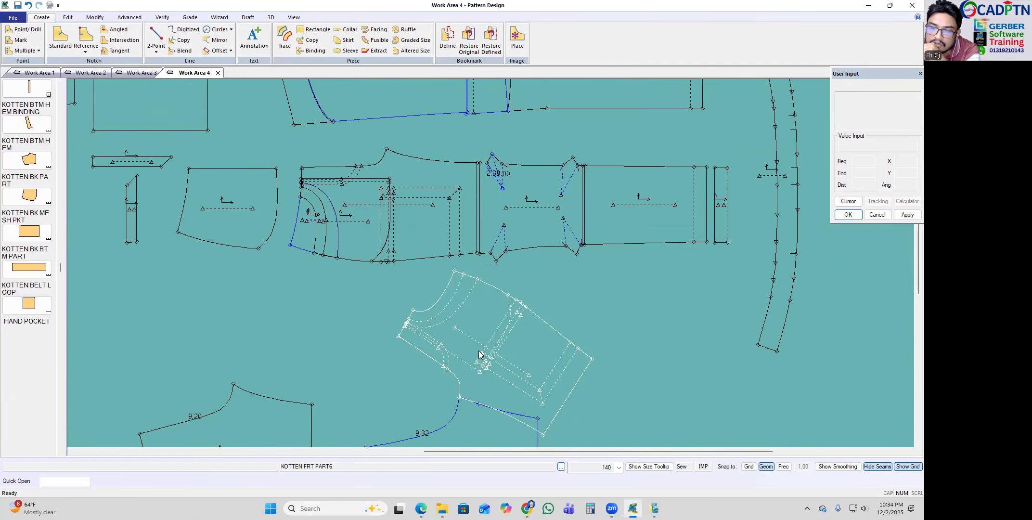
{"action": "scroll", "coordinate": [241, 203], "scroll_direction": "up", "scroll_amount": 2}
{"action": "scroll", "coordinate": [438, 206], "scroll_direction": "up", "scroll_amount": 2}
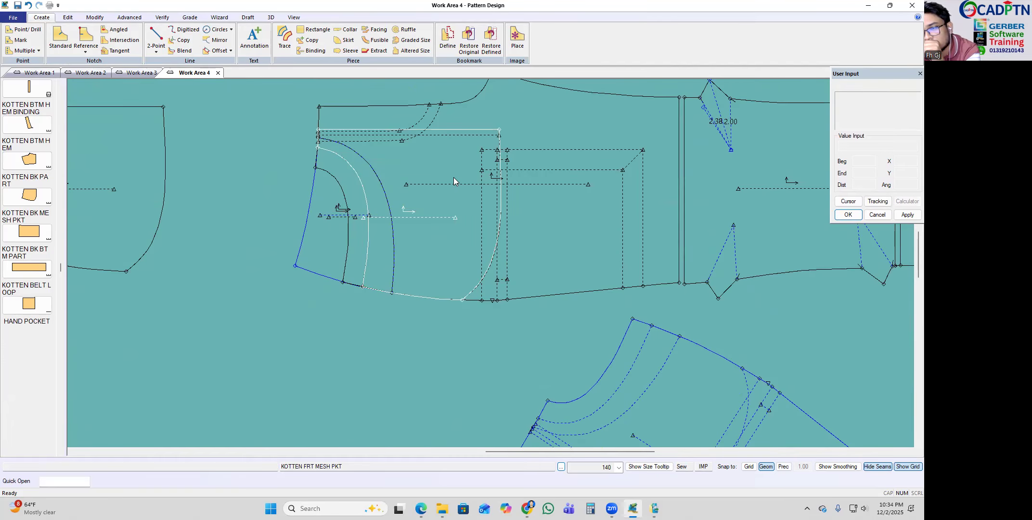
{"action": "scroll", "coordinate": [229, 251], "scroll_direction": "down", "scroll_amount": 2}
{"action": "scroll", "coordinate": [358, 214], "scroll_direction": "up", "scroll_amount": 1}
{"action": "scroll", "coordinate": [385, 202], "scroll_direction": "down", "scroll_amount": 1}
{"action": "scroll", "coordinate": [404, 202], "scroll_direction": "up", "scroll_amount": 1}
Step: Move the overlapping pocket pieces off the front part and shift the front part slightly away from the knee part
{"action": "left_click_drag", "start_coordinate": [399, 179], "coordinate": [410, 177]}
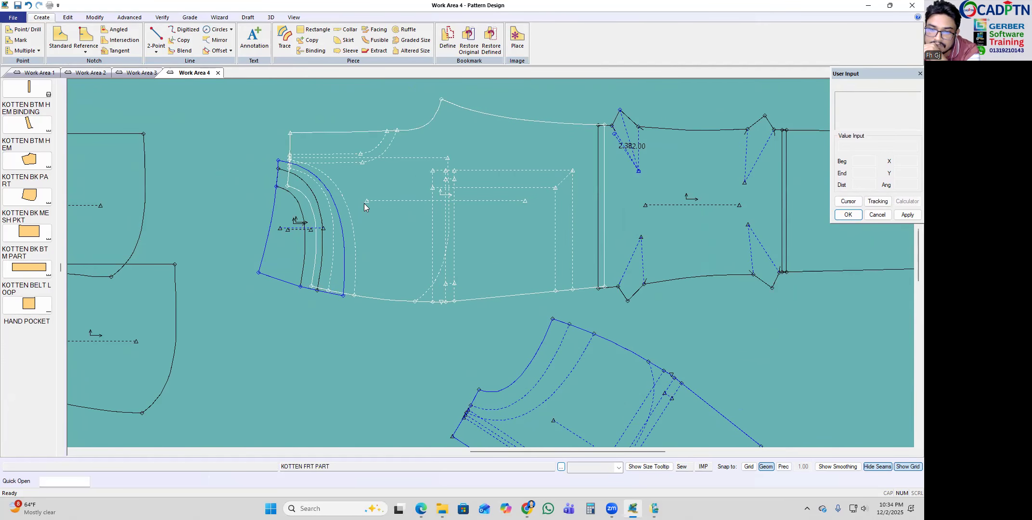
{"action": "left_click_drag", "start_coordinate": [314, 229], "coordinate": [258, 351]}
{"action": "left_click_drag", "start_coordinate": [285, 253], "coordinate": [295, 395]}
{"action": "left_click_drag", "start_coordinate": [256, 354], "coordinate": [222, 387]}
{"action": "left_click_drag", "start_coordinate": [398, 219], "coordinate": [362, 214]}
Step: Move the knee part against the front part's lower edge, separating it from the front bottom part
{"action": "scroll", "coordinate": [309, 250], "scroll_direction": "down", "scroll_amount": 5}
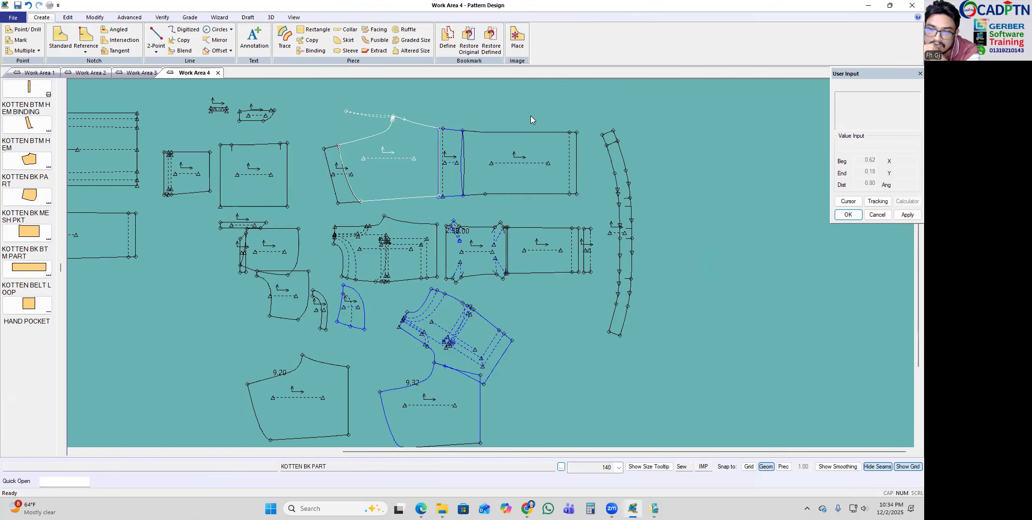
{"action": "scroll", "coordinate": [517, 175], "scroll_direction": "up", "scroll_amount": 2}
{"action": "scroll", "coordinate": [430, 291], "scroll_direction": "up", "scroll_amount": 1}
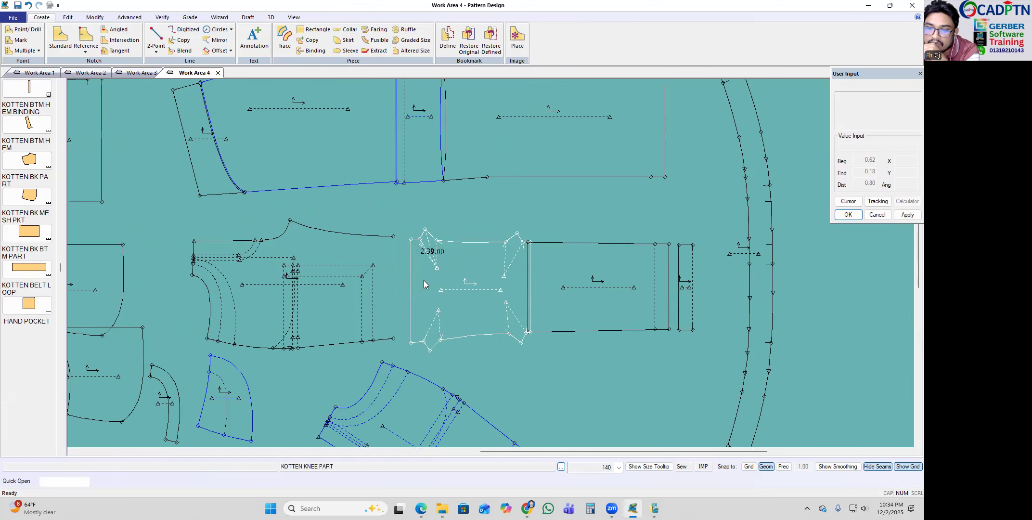
{"action": "scroll", "coordinate": [424, 284], "scroll_direction": "up", "scroll_amount": 1}
{"action": "scroll", "coordinate": [644, 273], "scroll_direction": "down", "scroll_amount": 2}
{"action": "scroll", "coordinate": [548, 313], "scroll_direction": "down", "scroll_amount": 1}
{"action": "scroll", "coordinate": [531, 287], "scroll_direction": "up", "scroll_amount": 3}
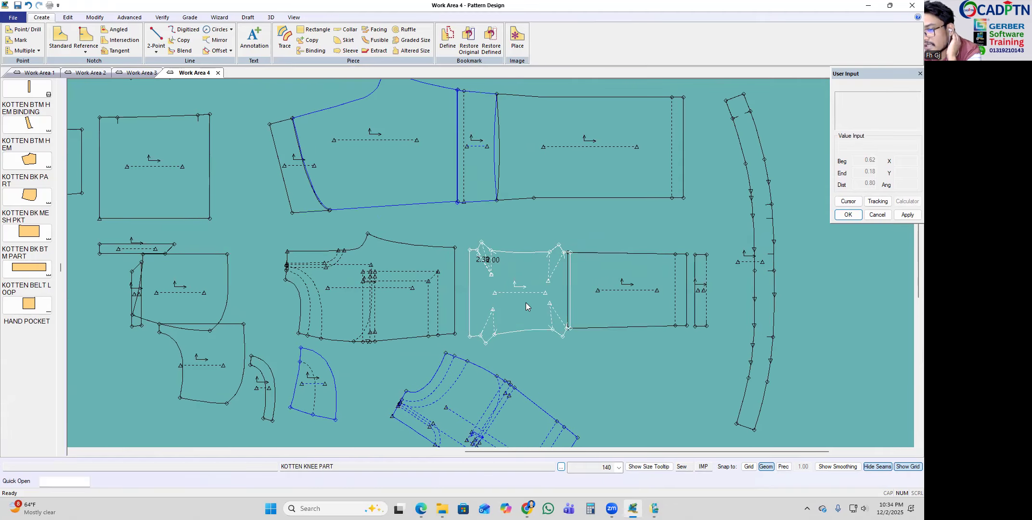
{"action": "scroll", "coordinate": [459, 294], "scroll_direction": "up", "scroll_amount": 3}
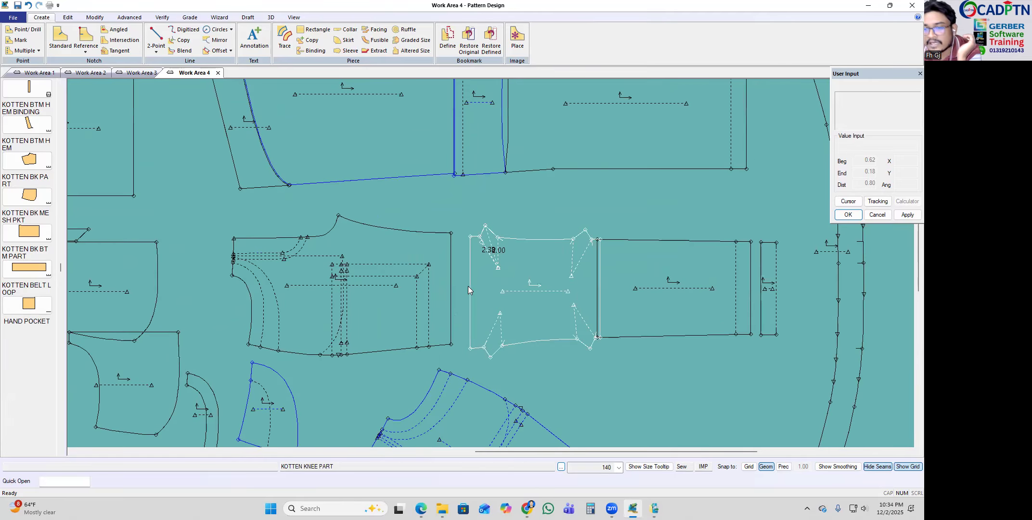
{"action": "left_click", "coordinate": [436, 254]}
{"action": "scroll", "coordinate": [555, 267], "scroll_direction": "up", "scroll_amount": 1}
{"action": "scroll", "coordinate": [556, 266], "scroll_direction": "down", "scroll_amount": 3}
Step: Examine the back part's crotch curve, its inseam at the joined back pieces, and the knee part's darts
{"action": "left_click", "coordinate": [356, 194]}
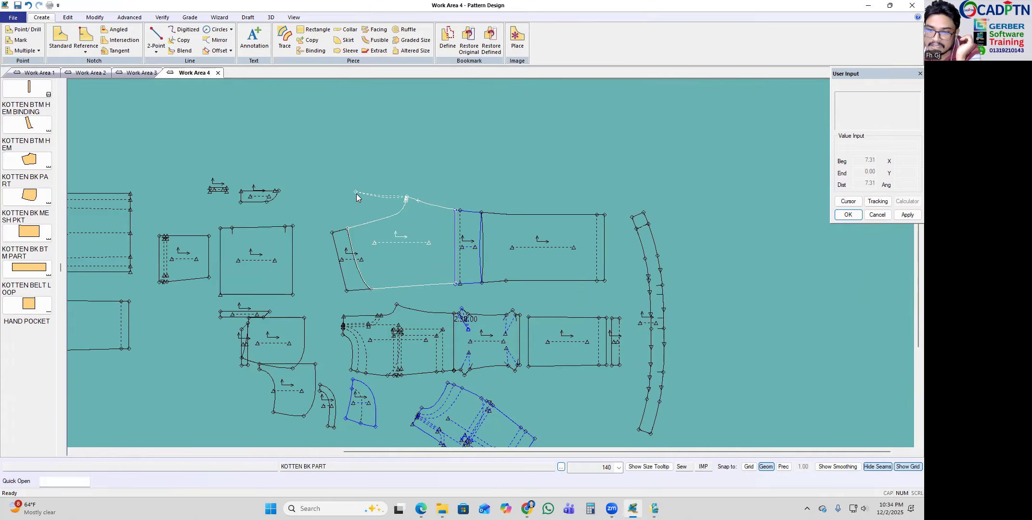
{"action": "scroll", "coordinate": [416, 197], "scroll_direction": "up", "scroll_amount": 3}
{"action": "scroll", "coordinate": [414, 192], "scroll_direction": "up", "scroll_amount": 3}
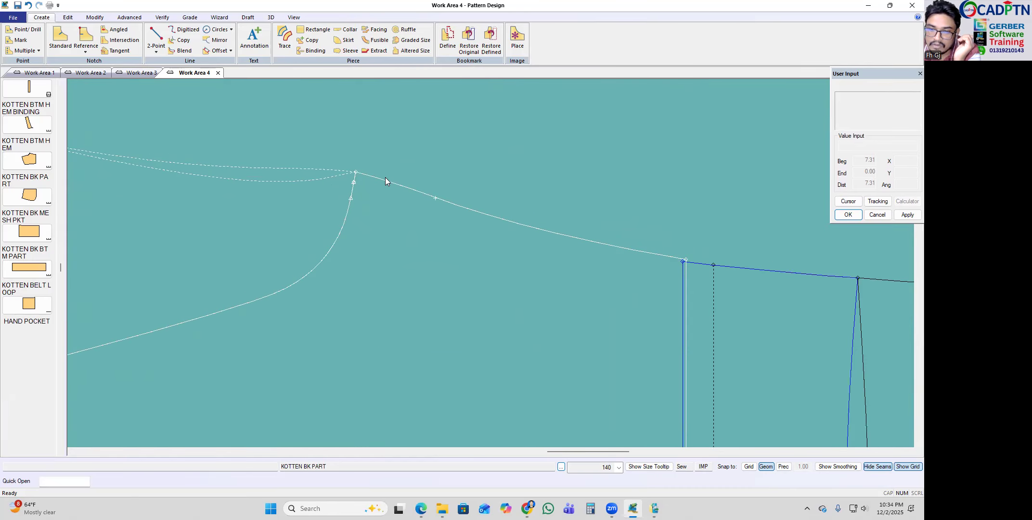
{"action": "scroll", "coordinate": [450, 125], "scroll_direction": "down", "scroll_amount": 4}
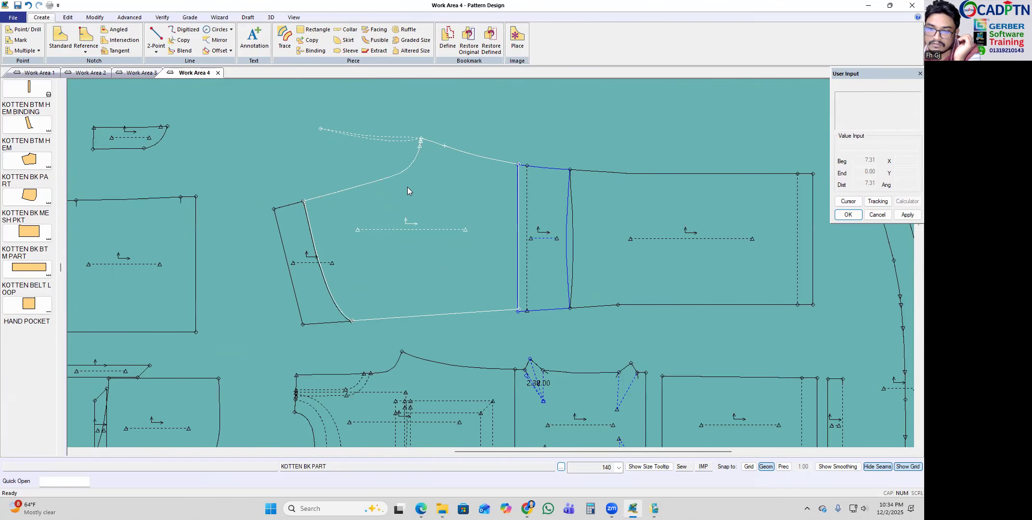
{"action": "scroll", "coordinate": [379, 168], "scroll_direction": "down", "scroll_amount": 2}
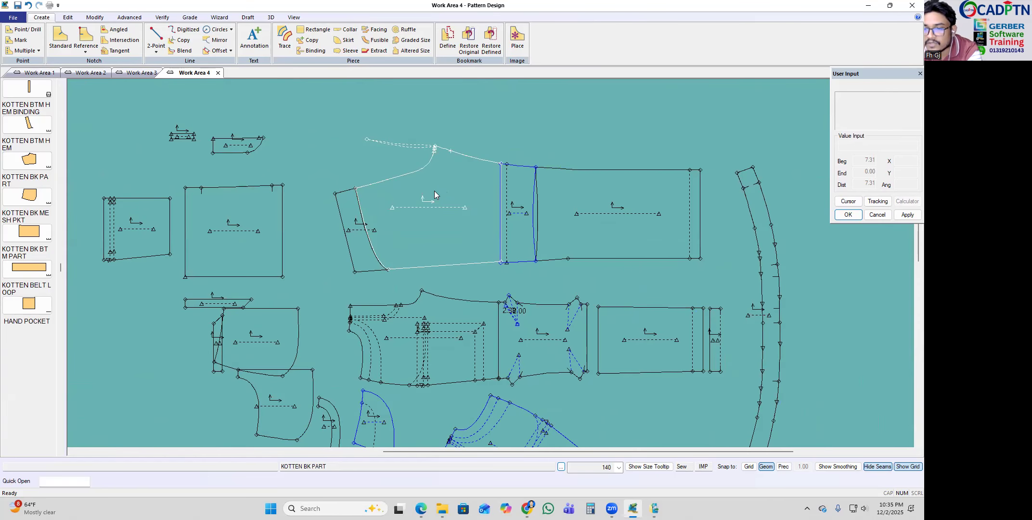
{"action": "scroll", "coordinate": [435, 192], "scroll_direction": "down", "scroll_amount": 3}
{"action": "scroll", "coordinate": [520, 199], "scroll_direction": "down", "scroll_amount": 3}
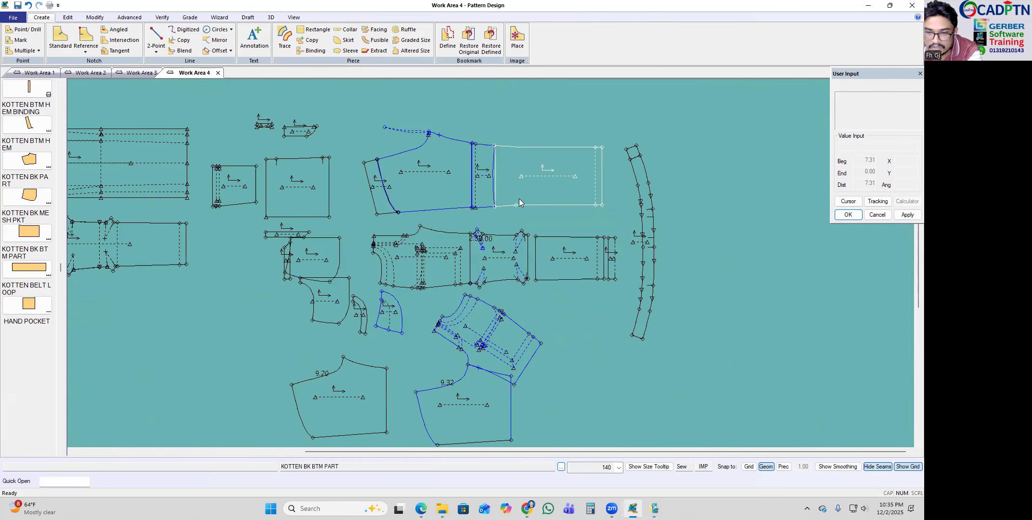
{"action": "scroll", "coordinate": [476, 260], "scroll_direction": "up", "scroll_amount": 5}
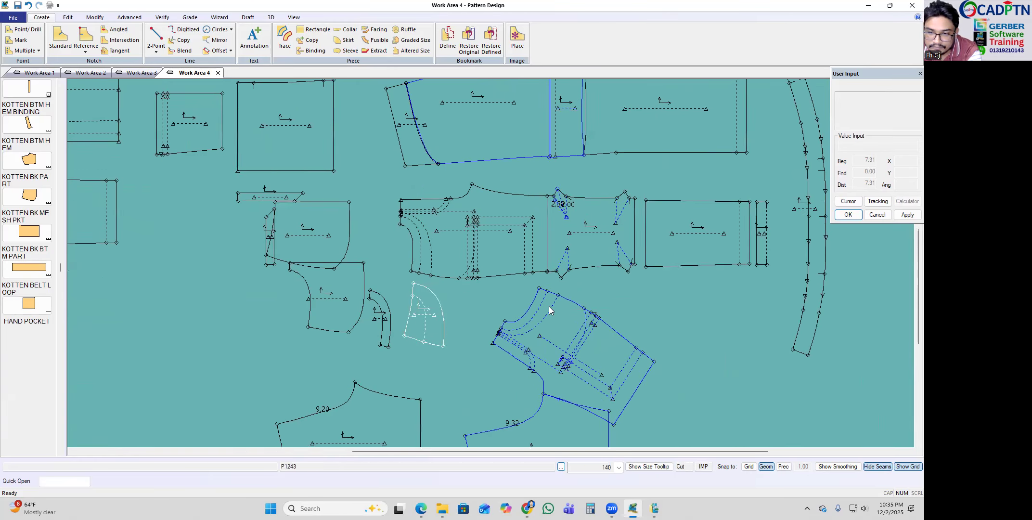
{"action": "scroll", "coordinate": [715, 211], "scroll_direction": "up", "scroll_amount": 3}
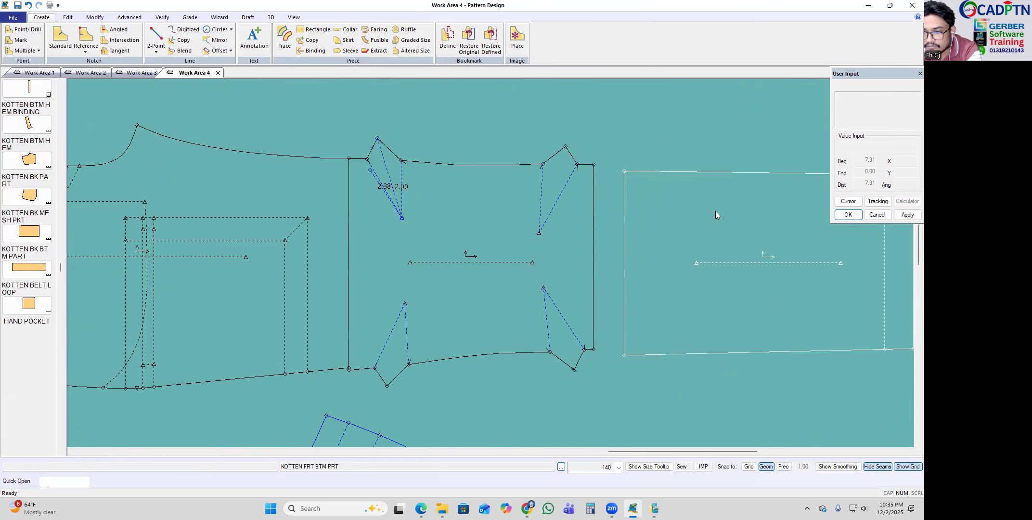
Step: Move the knee part to the empty area beyond the curved waistband pieces
{"action": "scroll", "coordinate": [329, 178], "scroll_direction": "down", "scroll_amount": 5}
{"action": "scroll", "coordinate": [333, 182], "scroll_direction": "down", "scroll_amount": 1}
{"action": "middle_click", "coordinate": [333, 182]}
{"action": "scroll", "coordinate": [866, 235], "scroll_direction": "up", "scroll_amount": 2}
{"action": "scroll", "coordinate": [160, 215], "scroll_direction": "down", "scroll_amount": 1}
{"action": "scroll", "coordinate": [553, 235], "scroll_direction": "up", "scroll_amount": 4}
{"action": "scroll", "coordinate": [373, 240], "scroll_direction": "up", "scroll_amount": 3}
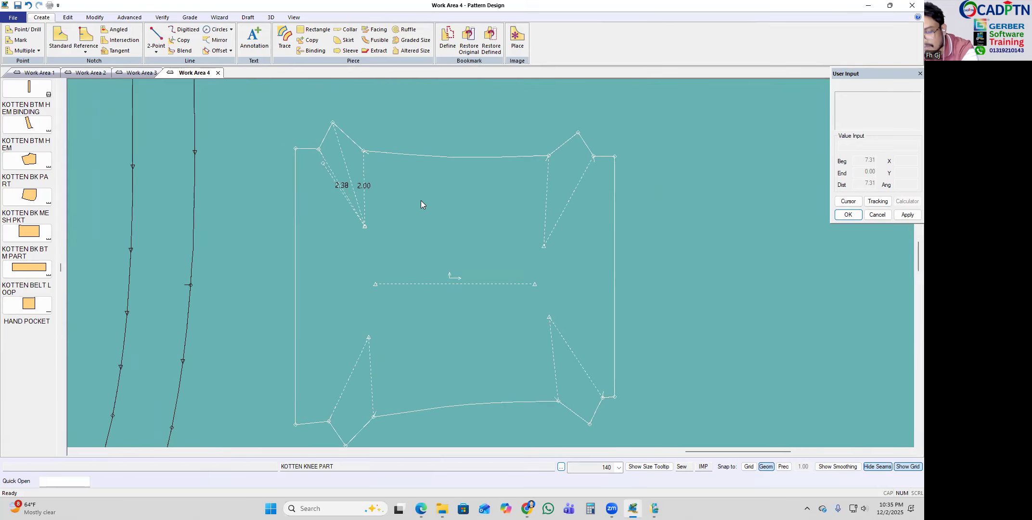
{"action": "key", "text": "alt"}
{"action": "scroll", "coordinate": [451, 200], "scroll_direction": "down", "scroll_amount": 5}
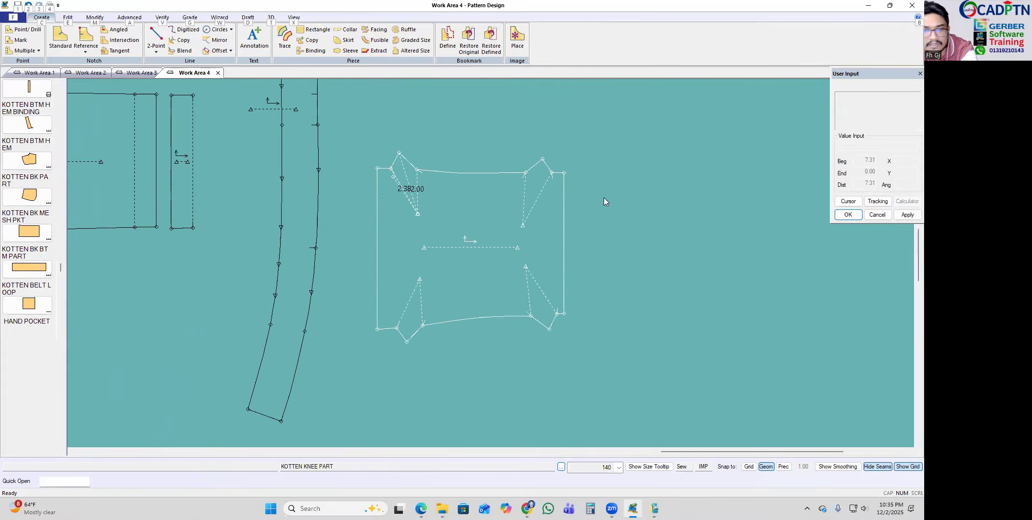
Step: Delete the dashed internal line between the two upper knee darts on the full front piece P124
{"action": "scroll", "coordinate": [222, 180], "scroll_direction": "up", "scroll_amount": 6}
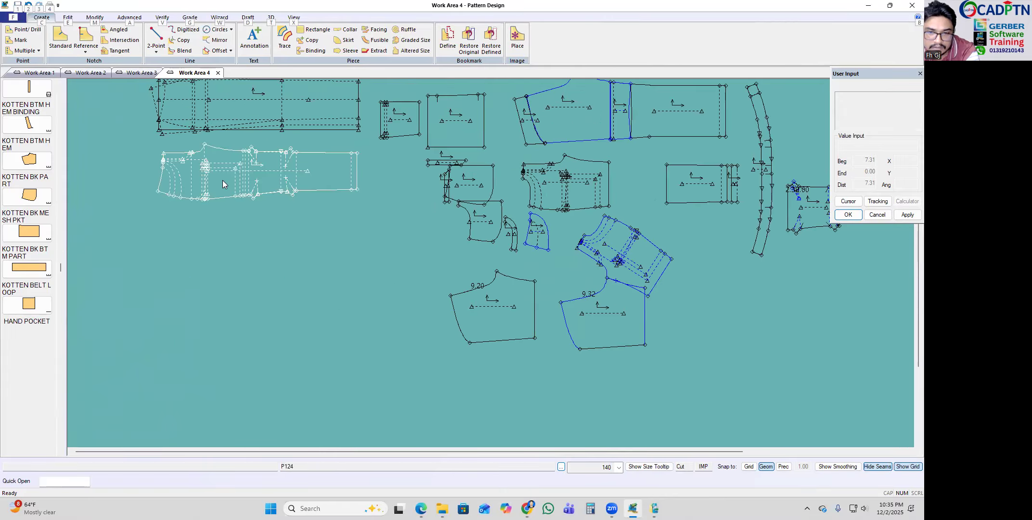
{"action": "scroll", "coordinate": [296, 244], "scroll_direction": "up", "scroll_amount": 2}
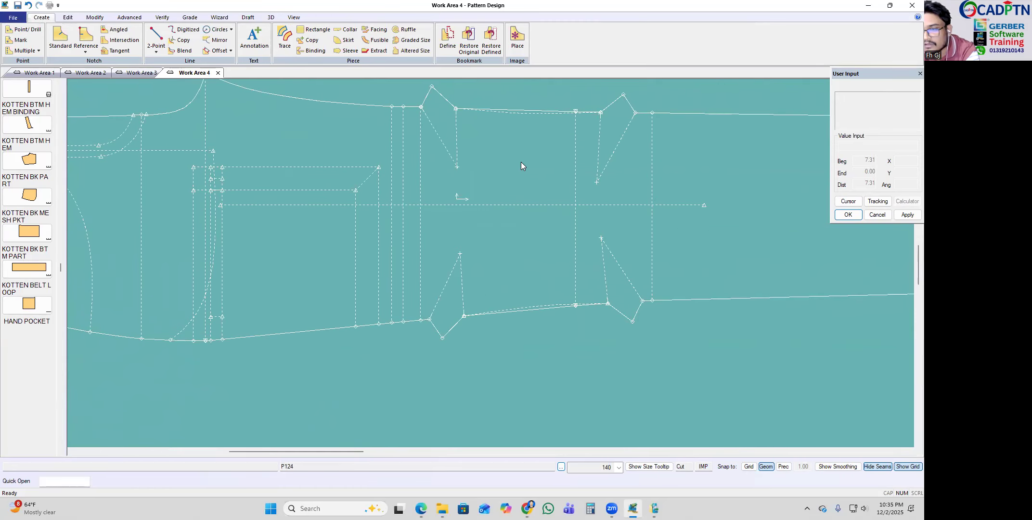
{"action": "scroll", "coordinate": [371, 272], "scroll_direction": "down", "scroll_amount": 3}
{"action": "scroll", "coordinate": [473, 254], "scroll_direction": "up", "scroll_amount": 2}
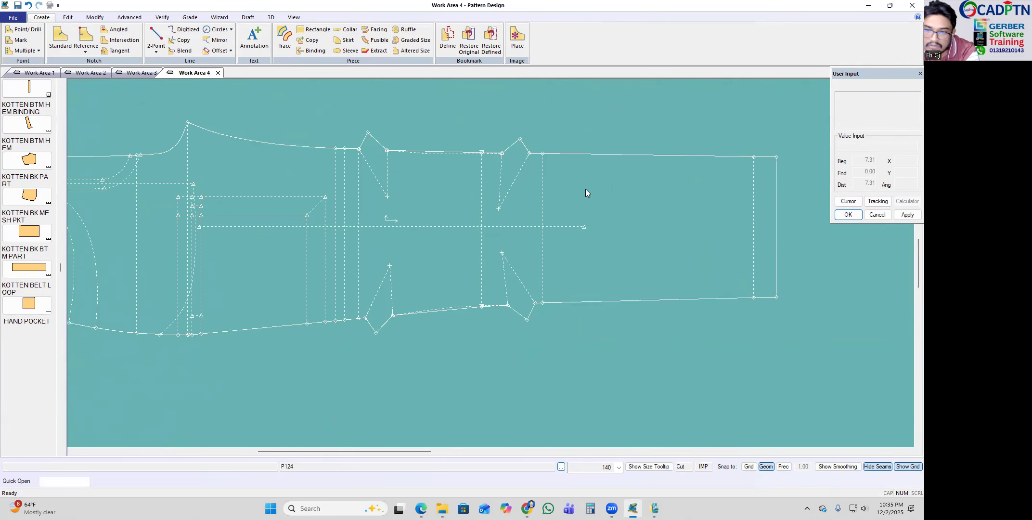
{"action": "middle_click_drag", "start_coordinate": [430, 210], "coordinate": [480, 214]}
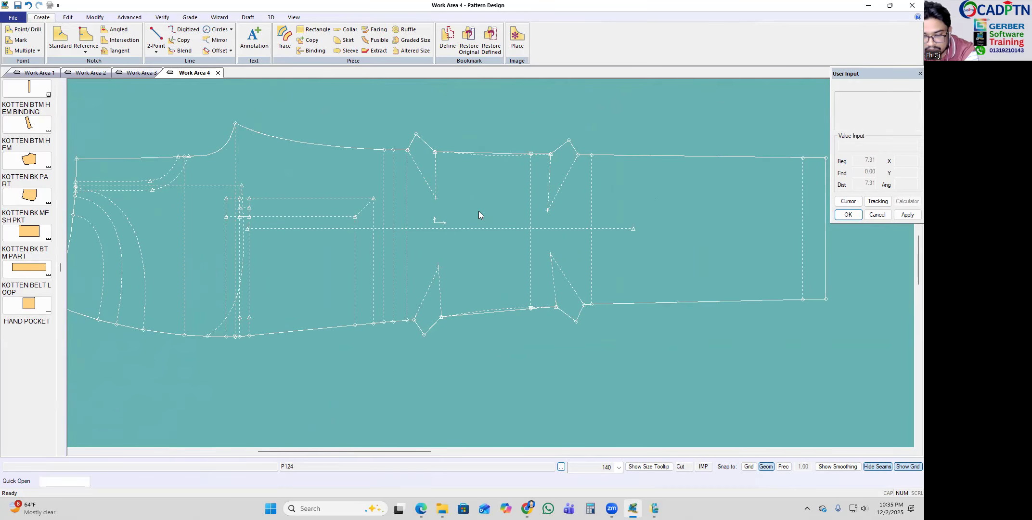
{"action": "scroll", "coordinate": [585, 190], "scroll_direction": "up", "scroll_amount": 3}
{"action": "middle_click_drag", "start_coordinate": [408, 179], "coordinate": [450, 191]}
{"action": "key", "text": "Delete"}
{"action": "left_click", "coordinate": [426, 126]}
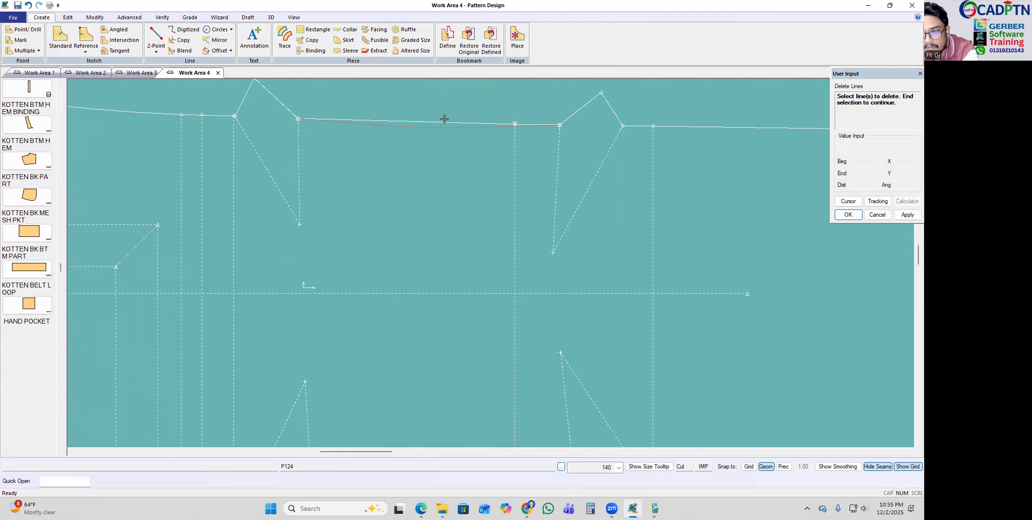
{"action": "right_click", "coordinate": [445, 119]}
{"action": "scroll", "coordinate": [479, 104], "scroll_direction": "down", "scroll_amount": 2}
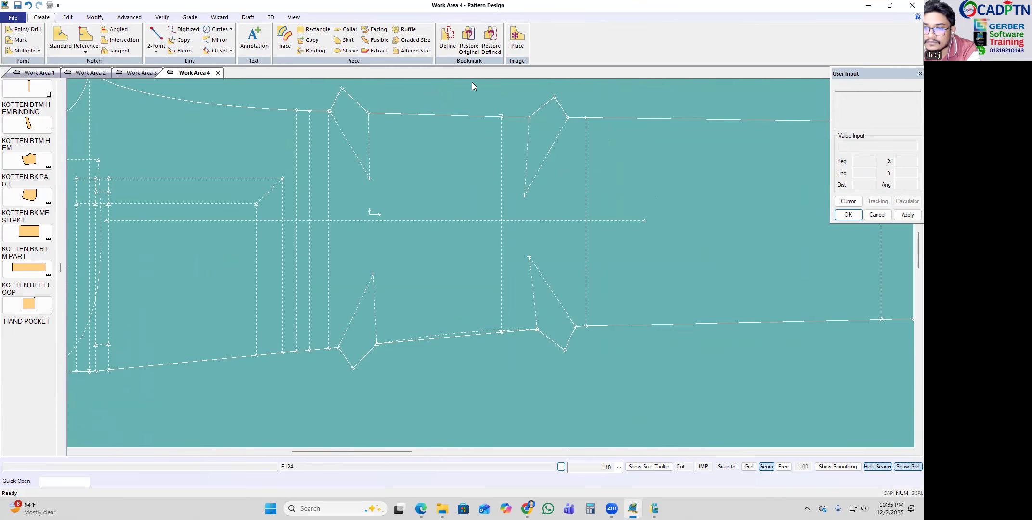
Step: Draw 2-point lines across the openings of the two upper knee darts on the front piece
{"action": "scroll", "coordinate": [415, 191], "scroll_direction": "down", "scroll_amount": 2}
{"action": "middle_click_drag", "start_coordinate": [403, 193], "coordinate": [402, 216]}
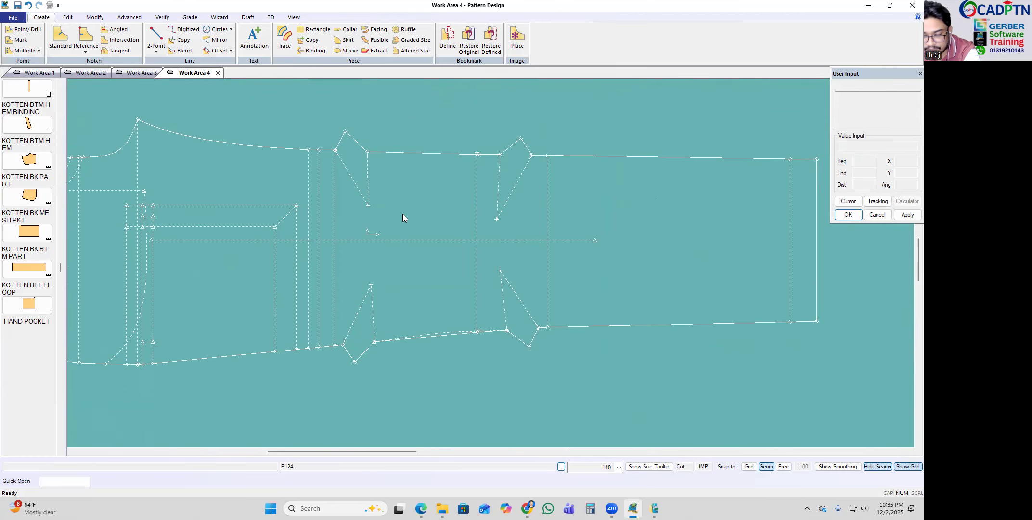
{"action": "key", "text": "l"}
{"action": "scroll", "coordinate": [506, 173], "scroll_direction": "up", "scroll_amount": 7}
{"action": "scroll", "coordinate": [554, 137], "scroll_direction": "up", "scroll_amount": 3}
{"action": "left_click", "coordinate": [554, 130]}
{"action": "left_click", "coordinate": [555, 129]}
{"action": "scroll", "coordinate": [647, 138], "scroll_direction": "down", "scroll_amount": 3}
{"action": "scroll", "coordinate": [369, 139], "scroll_direction": "up", "scroll_amount": 3}
{"action": "scroll", "coordinate": [323, 138], "scroll_direction": "up", "scroll_amount": 3}
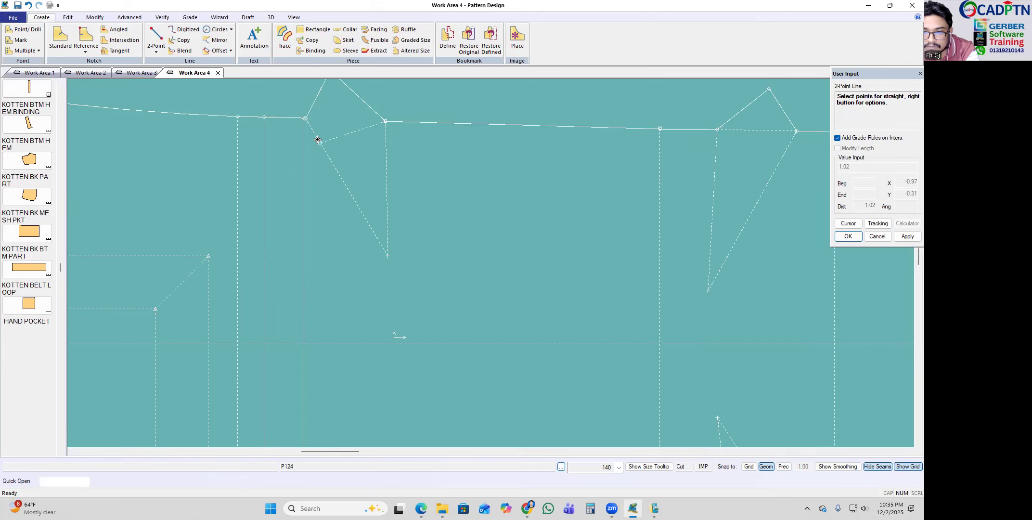
{"action": "left_click", "coordinate": [309, 120]}
Step: Draw 2-point lines across the openings of the two lower knee darts on the front piece
{"action": "scroll", "coordinate": [378, 117], "scroll_direction": "down", "scroll_amount": 7}
{"action": "scroll", "coordinate": [397, 392], "scroll_direction": "up", "scroll_amount": 3}
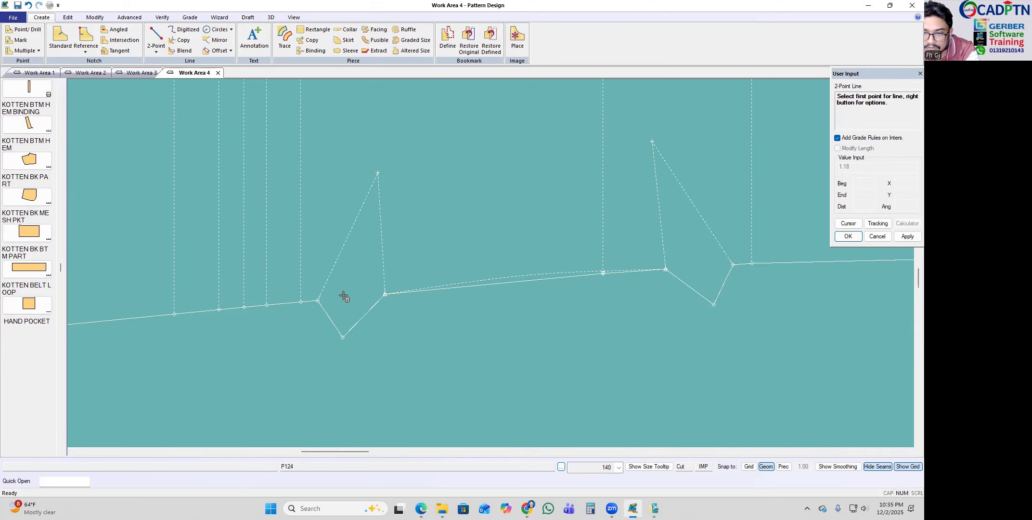
{"action": "left_click", "coordinate": [319, 299]}
{"action": "scroll", "coordinate": [425, 289], "scroll_direction": "up", "scroll_amount": 2}
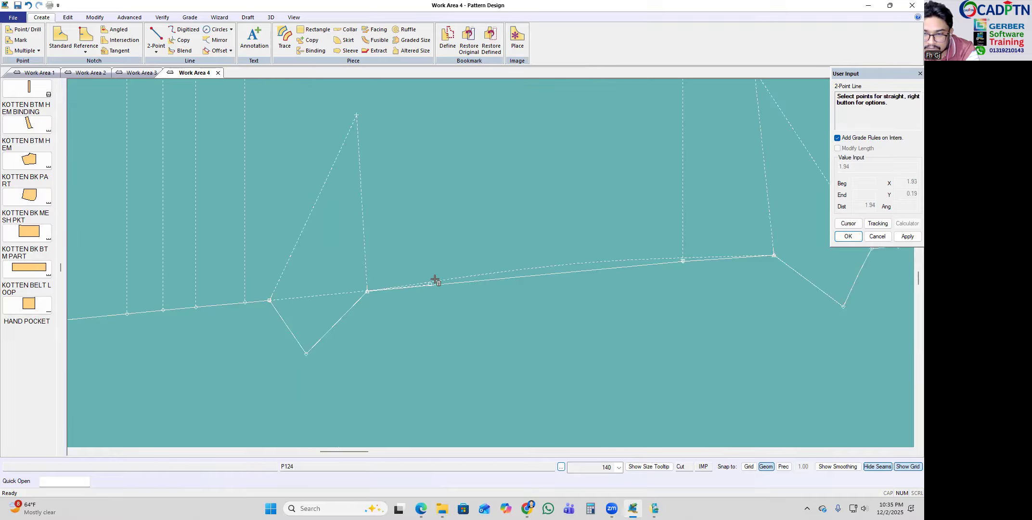
{"action": "left_click", "coordinate": [367, 290]}
{"action": "scroll", "coordinate": [259, 347], "scroll_direction": "down", "scroll_amount": 3}
{"action": "scroll", "coordinate": [644, 293], "scroll_direction": "up", "scroll_amount": 3}
{"action": "left_click", "coordinate": [553, 281]}
{"action": "left_click", "coordinate": [652, 275]}
{"action": "scroll", "coordinate": [649, 292], "scroll_direction": "down", "scroll_amount": 2}
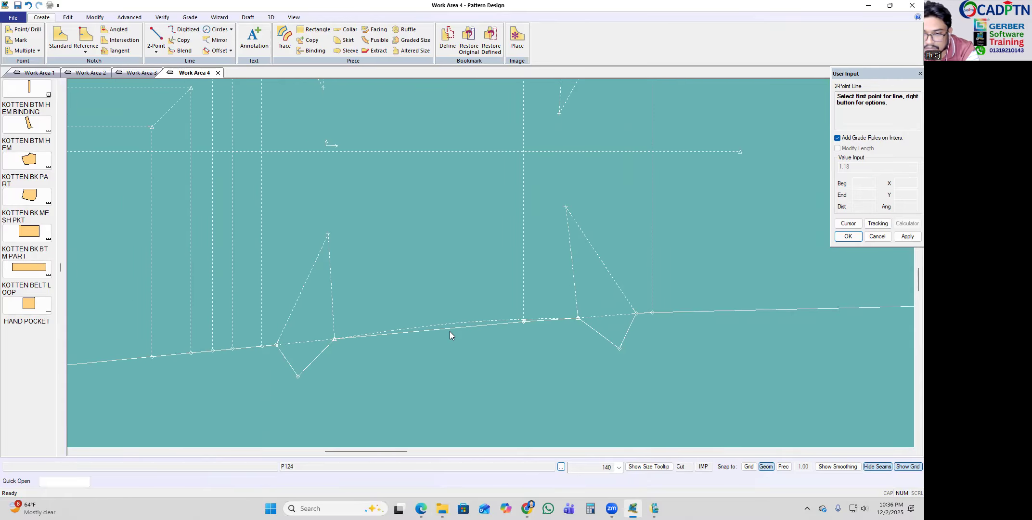
{"action": "key", "text": "Escape"}
{"action": "scroll", "coordinate": [450, 331], "scroll_direction": "down", "scroll_amount": 3}
{"action": "middle_click_drag", "start_coordinate": [394, 248], "coordinate": [406, 268]}
{"action": "key", "text": "t"}
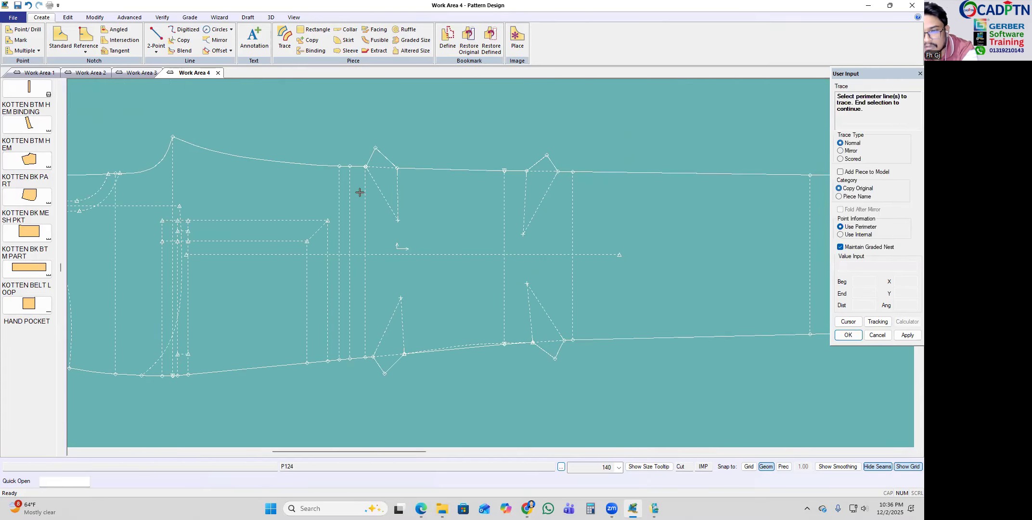
{"action": "left_click", "coordinate": [366, 208]}
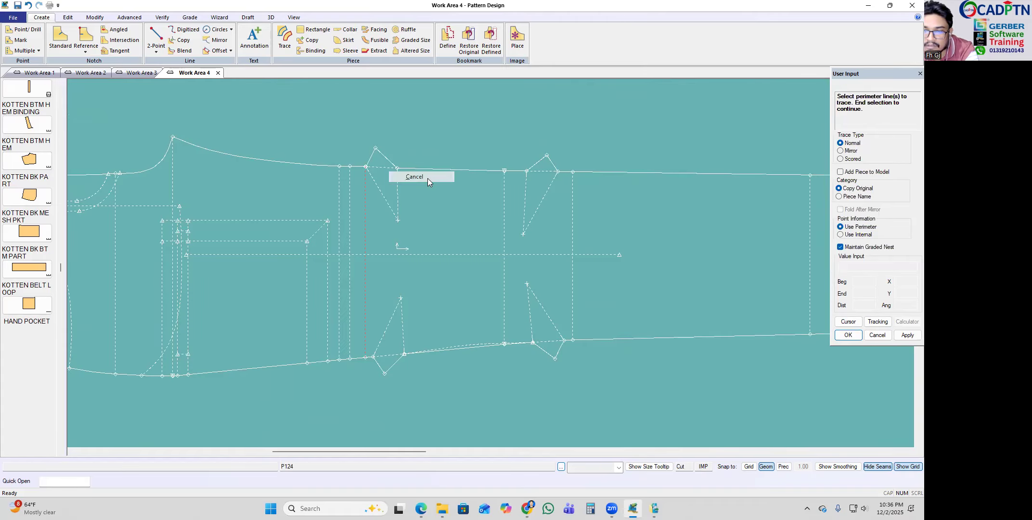
{"action": "left_click", "coordinate": [427, 178]}
Step: Try to delete the two outer peak lines of the upper knee dart nearest the crotch
{"action": "key", "text": "Delete"}
{"action": "left_click", "coordinate": [374, 152]}
{"action": "left_click", "coordinate": [386, 152]}
{"action": "right_click", "coordinate": [443, 134]}
{"action": "left_click", "coordinate": [449, 138]}
{"action": "scroll", "coordinate": [383, 162], "scroll_direction": "up", "scroll_amount": 1}
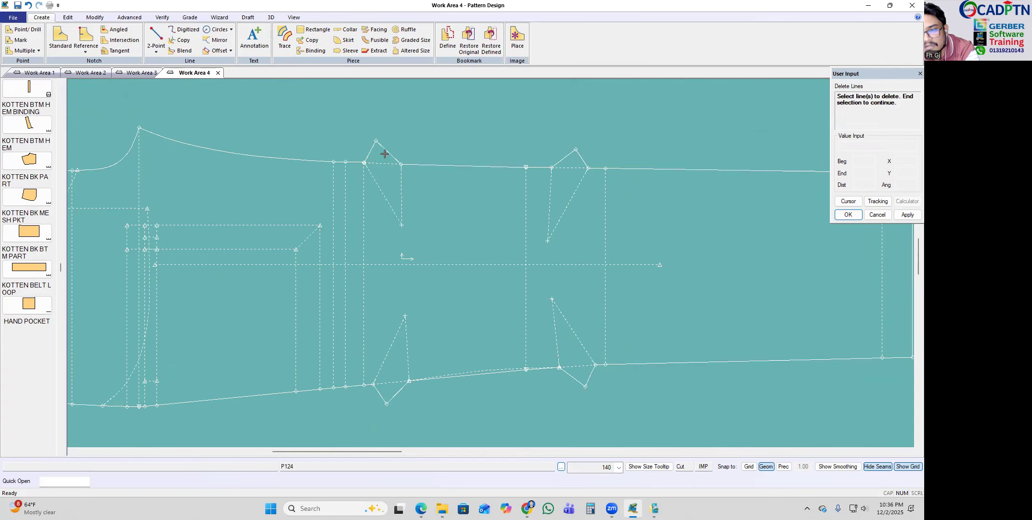
{"action": "right_click", "coordinate": [367, 151]}
{"action": "left_click", "coordinate": [369, 161]}
{"action": "scroll", "coordinate": [442, 214], "scroll_direction": "up", "scroll_amount": 1}
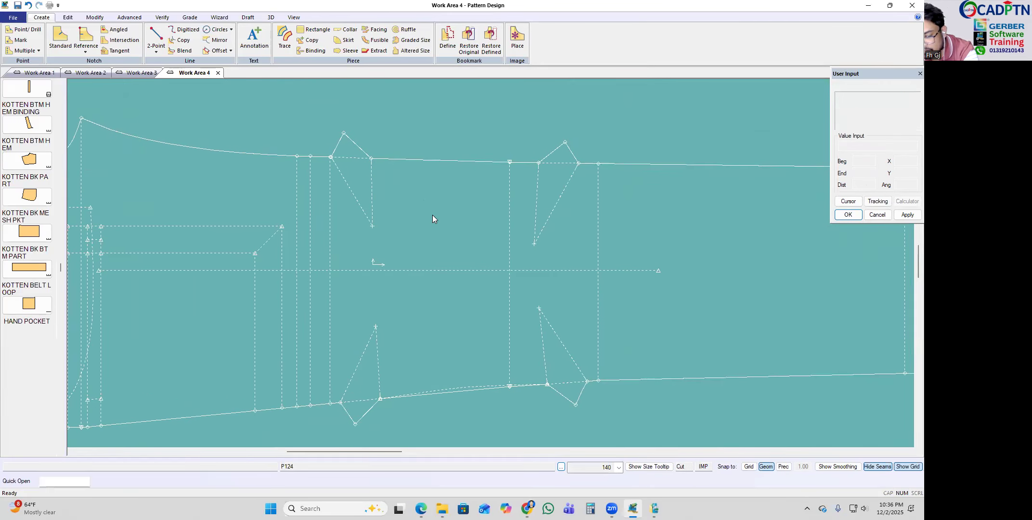
Step: Combine the two outer peak lines of the upper knee dart nearest the crotch on the front piece
{"action": "key", "text": "c"}
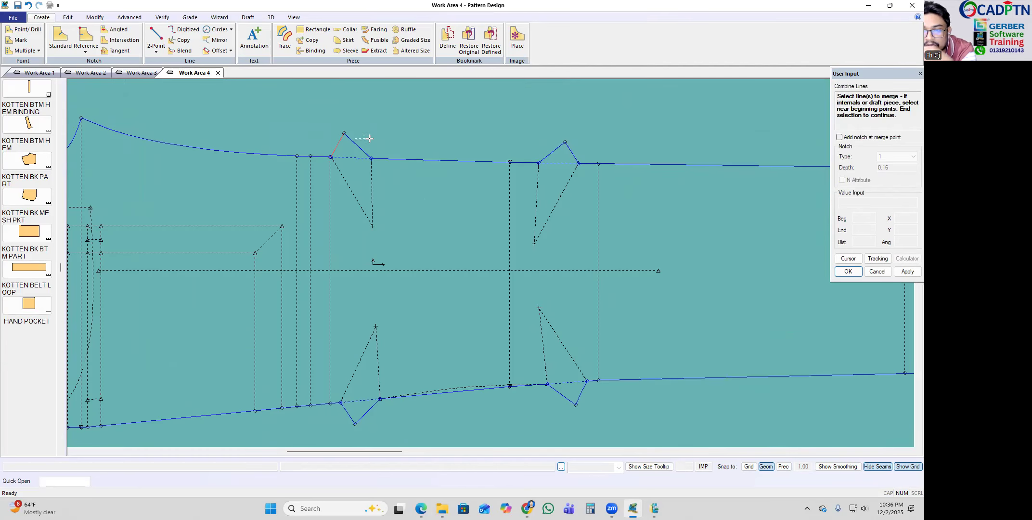
{"action": "left_click", "coordinate": [353, 149]}
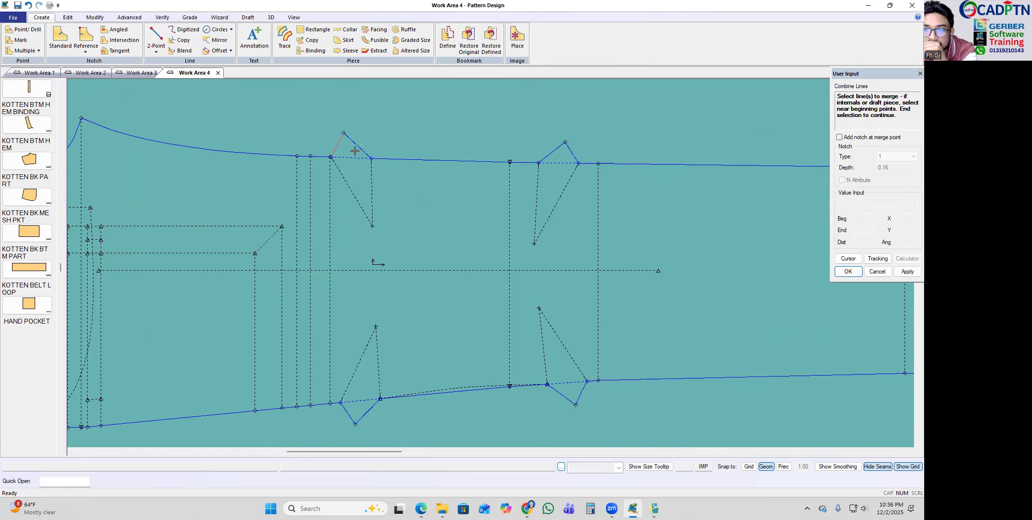
{"action": "left_click", "coordinate": [125, 18]}
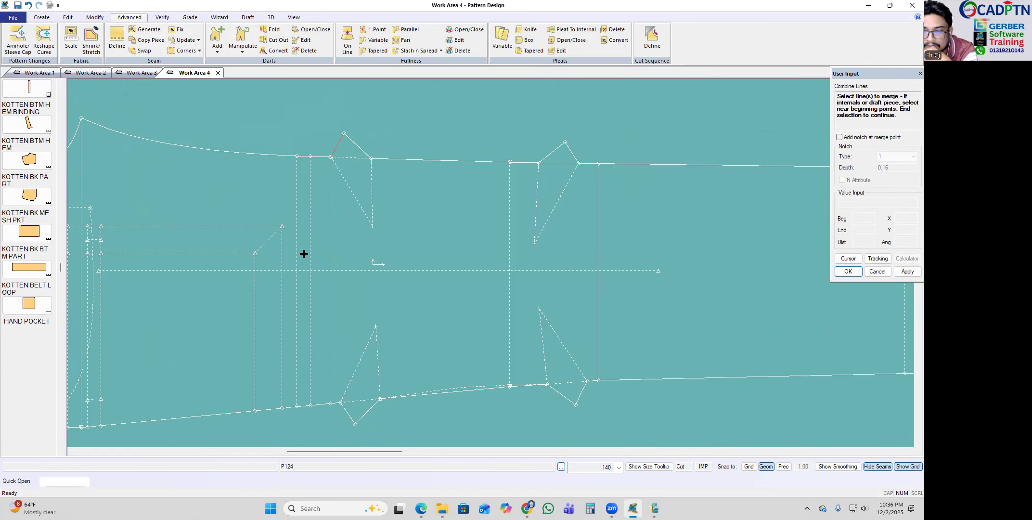
{"action": "left_click", "coordinate": [363, 150]}
{"action": "right_click", "coordinate": [472, 128]}
{"action": "left_click", "coordinate": [475, 127]}
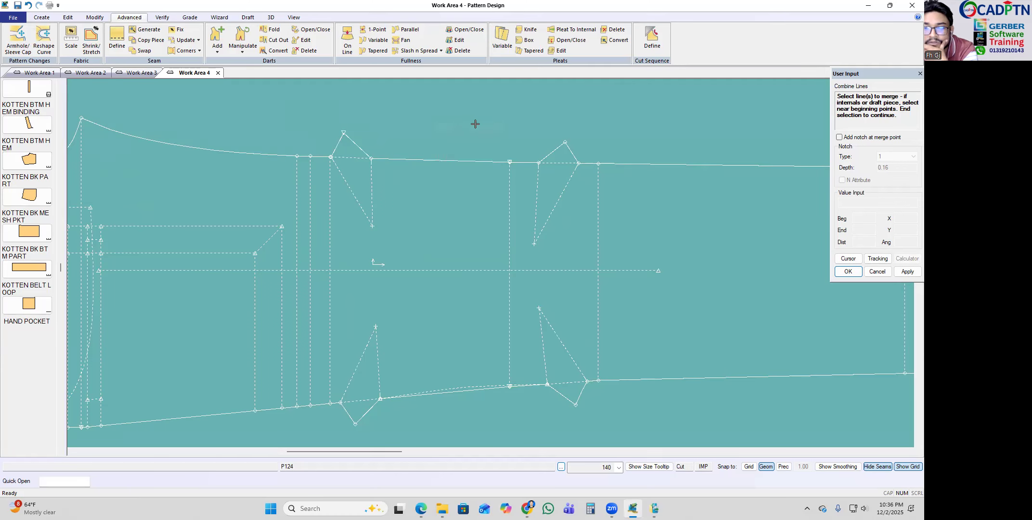
{"action": "right_click", "coordinate": [434, 129]}
{"action": "left_click", "coordinate": [434, 143]}
{"action": "key", "text": "ctrl+z"}
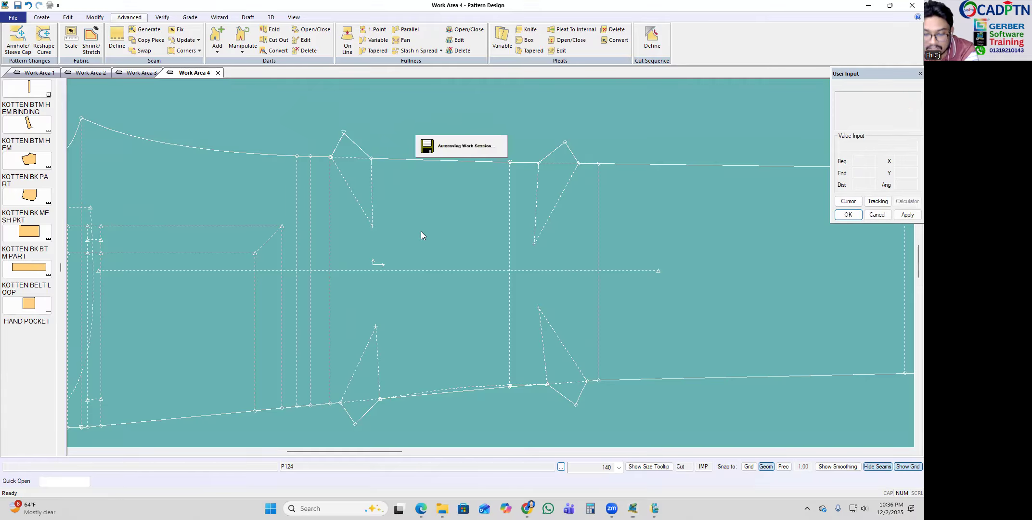
Step: Start tracing a new piece from the front's upper knee edge, its two straight dart closures and the cross line below the knee
{"action": "key", "text": "t"}
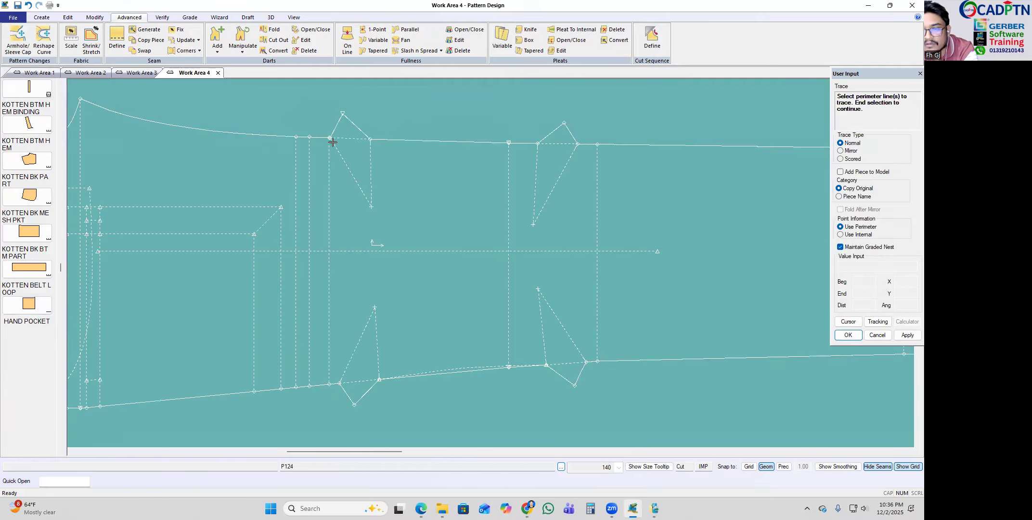
{"action": "left_click", "coordinate": [345, 142]}
{"action": "left_click_drag", "start_coordinate": [414, 147], "coordinate": [504, 139]}
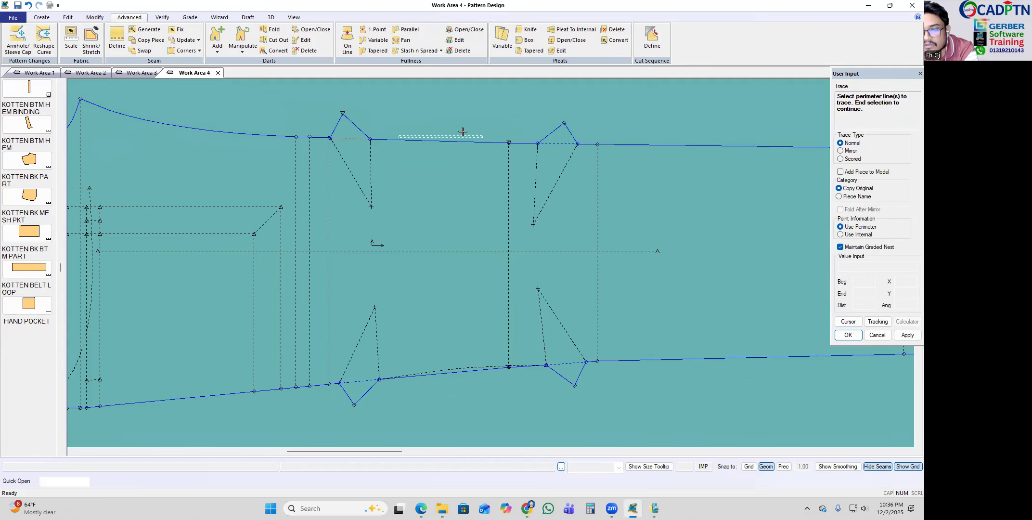
{"action": "left_click", "coordinate": [469, 143]}
{"action": "left_click", "coordinate": [564, 146]}
{"action": "left_click", "coordinate": [592, 146]}
{"action": "left_click", "coordinate": [597, 160]}
Step: Add the lower knee edge, its dart closures and the cross line above the knee to the trace, and accept the perimeter
{"action": "scroll", "coordinate": [568, 190], "scroll_direction": "down", "scroll_amount": 1}
{"action": "scroll", "coordinate": [592, 334], "scroll_direction": "up", "scroll_amount": 2}
{"action": "left_click", "coordinate": [581, 321]}
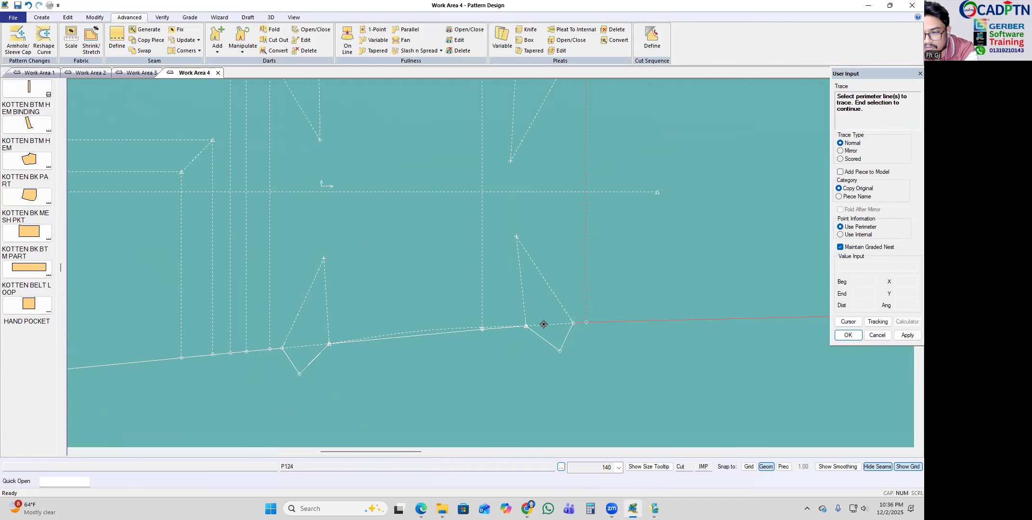
{"action": "left_click", "coordinate": [293, 348]}
{"action": "scroll", "coordinate": [298, 354], "scroll_direction": "down", "scroll_amount": 2}
{"action": "left_click", "coordinate": [315, 357]}
{"action": "scroll", "coordinate": [337, 289], "scroll_direction": "down", "scroll_amount": 1}
{"action": "right_click", "coordinate": [434, 162]}
{"action": "left_click", "coordinate": [434, 162]}
{"action": "right_click", "coordinate": [597, 183]}
{"action": "left_click", "coordinate": [597, 184]}
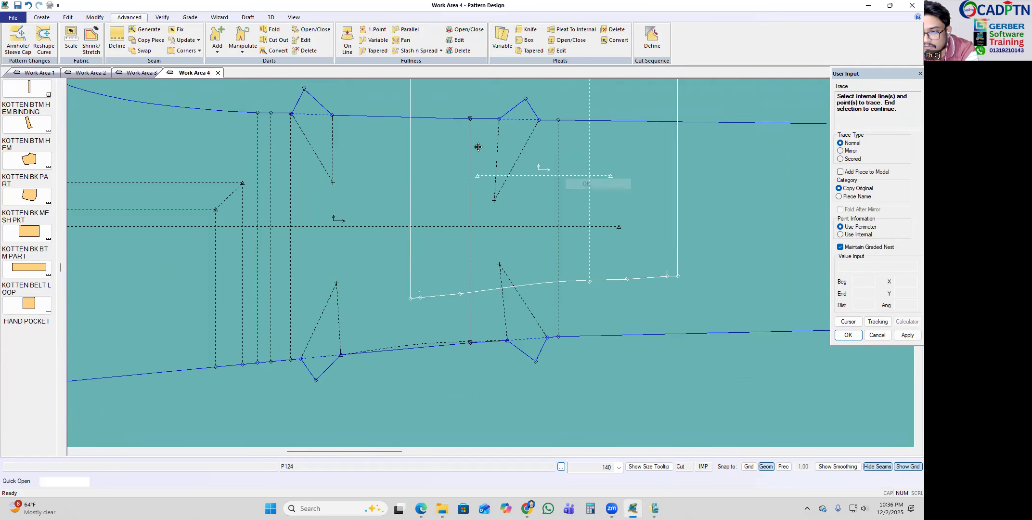
Step: Place the traced knee piece in the empty area below the front piece and end the trace
{"action": "scroll", "coordinate": [474, 137], "scroll_direction": "down", "scroll_amount": 5}
{"action": "scroll", "coordinate": [520, 317], "scroll_direction": "up", "scroll_amount": 6}
{"action": "left_click", "coordinate": [484, 255]}
{"action": "right_click", "coordinate": [615, 194]}
{"action": "left_click", "coordinate": [615, 195]}
{"action": "left_click_drag", "start_coordinate": [536, 241], "coordinate": [509, 270]}
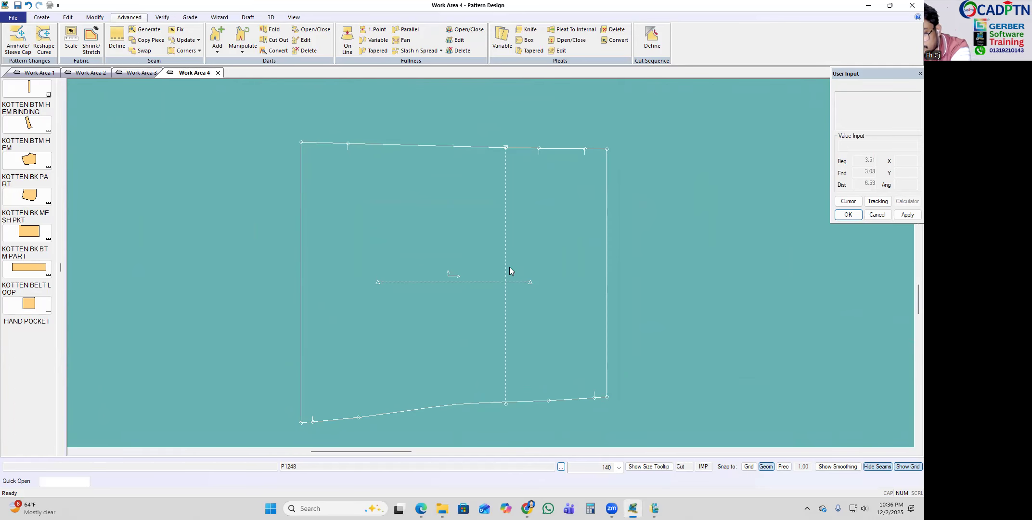
Step: Combine the crotch-side segments of the traced knee piece's upper edge
{"action": "key", "text": "c"}
{"action": "left_click", "coordinate": [342, 144]}
{"action": "left_click", "coordinate": [380, 145]}
{"action": "right_click", "coordinate": [443, 124]}
{"action": "left_click", "coordinate": [442, 126]}
{"action": "left_click", "coordinate": [383, 145]}
{"action": "left_click", "coordinate": [340, 143]}
{"action": "right_click", "coordinate": [412, 116]}
{"action": "left_click", "coordinate": [417, 121]}
Step: Combine the hem-side segments of the traced knee piece's upper edge with the rest of that edge
{"action": "left_click", "coordinate": [529, 149]}
{"action": "left_click", "coordinate": [565, 149]}
{"action": "left_click", "coordinate": [600, 151]}
{"action": "right_click", "coordinate": [602, 124]}
{"action": "left_click", "coordinate": [637, 131]}
Step: Combine the segments of the traced knee piece's lower edge into one line
{"action": "scroll", "coordinate": [504, 287], "scroll_direction": "down", "scroll_amount": 2}
{"action": "scroll", "coordinate": [529, 344], "scroll_direction": "up", "scroll_amount": 2}
{"action": "left_click", "coordinate": [516, 350]}
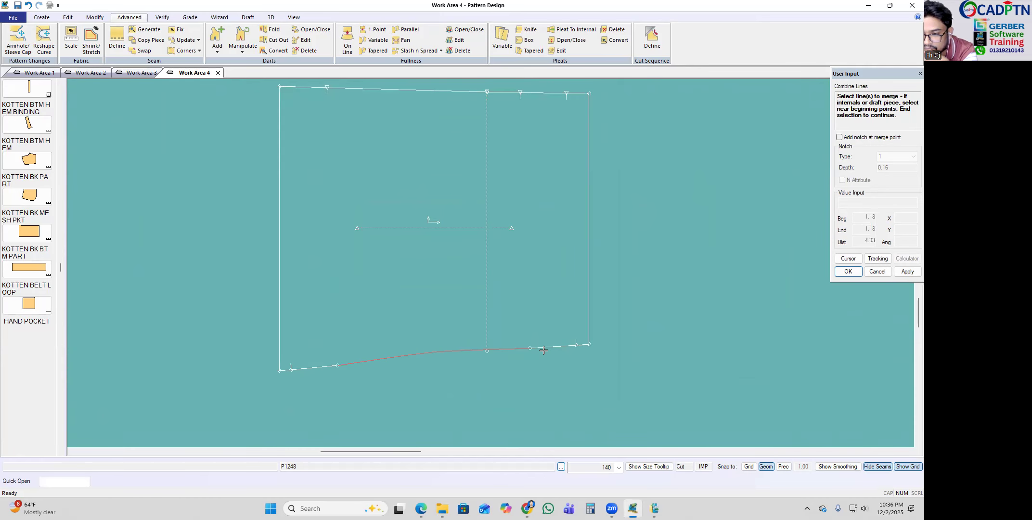
{"action": "right_click", "coordinate": [588, 346]}
{"action": "left_click", "coordinate": [608, 353]}
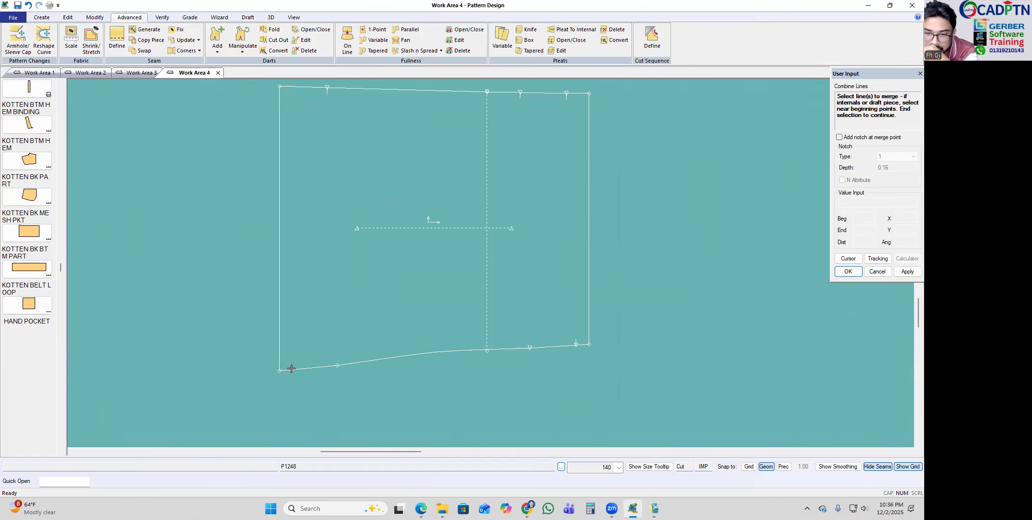
{"action": "left_click", "coordinate": [291, 368]}
{"action": "right_click", "coordinate": [480, 272]}
{"action": "left_click", "coordinate": [507, 277]}
Step: Delete the leftover dart points at the crotch-side ends of the knee piece's lower and upper edges
{"action": "scroll", "coordinate": [424, 325], "scroll_direction": "down", "scroll_amount": 2}
{"action": "middle_click_drag", "start_coordinate": [424, 325], "coordinate": [444, 328]}
{"action": "key", "text": "Delete"}
{"action": "left_click_drag", "start_coordinate": [412, 303], "coordinate": [330, 405]}
{"action": "right_click", "coordinate": [448, 235]}
{"action": "left_click", "coordinate": [485, 241]}
{"action": "left_click_drag", "start_coordinate": [404, 104], "coordinate": [349, 203]}
{"action": "right_click", "coordinate": [545, 134]}
{"action": "left_click", "coordinate": [578, 139]}
Step: Delete the leftover dart points at the hem-side ends of the knee piece's upper and lower edges
{"action": "left_click_drag", "start_coordinate": [577, 110], "coordinate": [516, 223]}
{"action": "right_click", "coordinate": [636, 145]}
{"action": "left_click", "coordinate": [673, 152]}
{"action": "scroll", "coordinate": [526, 332], "scroll_direction": "up", "scroll_amount": 1}
{"action": "scroll", "coordinate": [510, 351], "scroll_direction": "up", "scroll_amount": 1}
{"action": "left_click_drag", "start_coordinate": [595, 286], "coordinate": [597, 285]}
{"action": "right_click", "coordinate": [623, 235]}
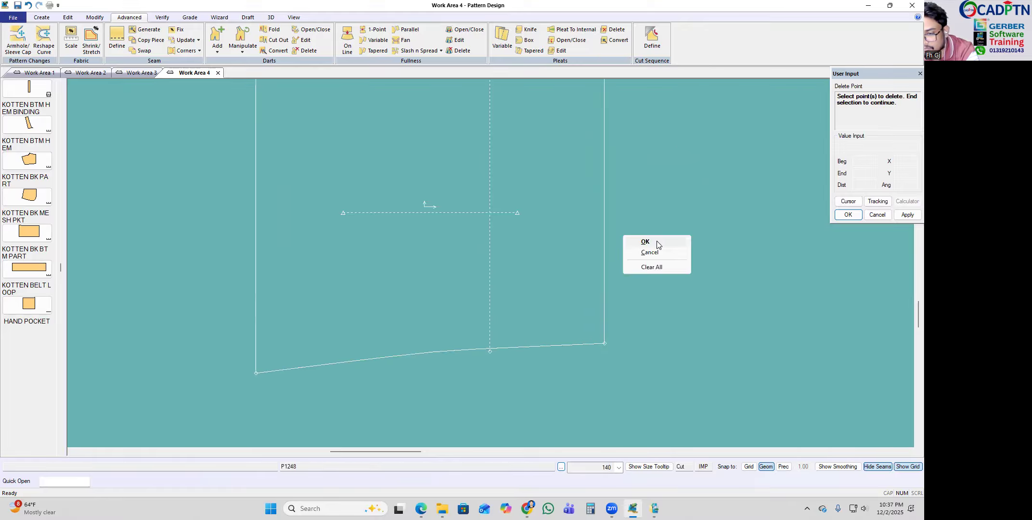
{"action": "left_click", "coordinate": [657, 243]}
Step: Delete the extra point where the dashed knee line meets the knee piece's upper edge
{"action": "scroll", "coordinate": [482, 360], "scroll_direction": "up", "scroll_amount": 1}
{"action": "scroll", "coordinate": [476, 326], "scroll_direction": "down", "scroll_amount": 2}
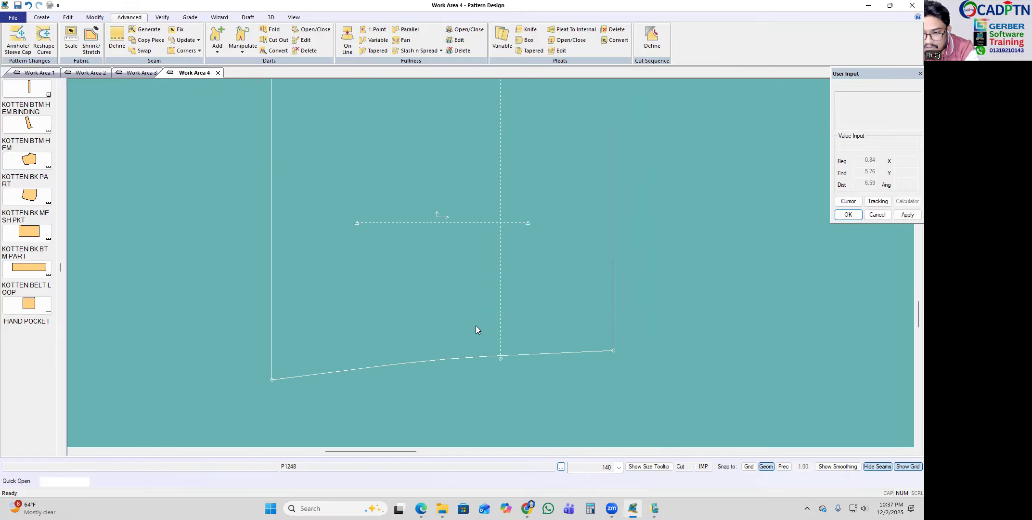
{"action": "key", "text": "Delete"}
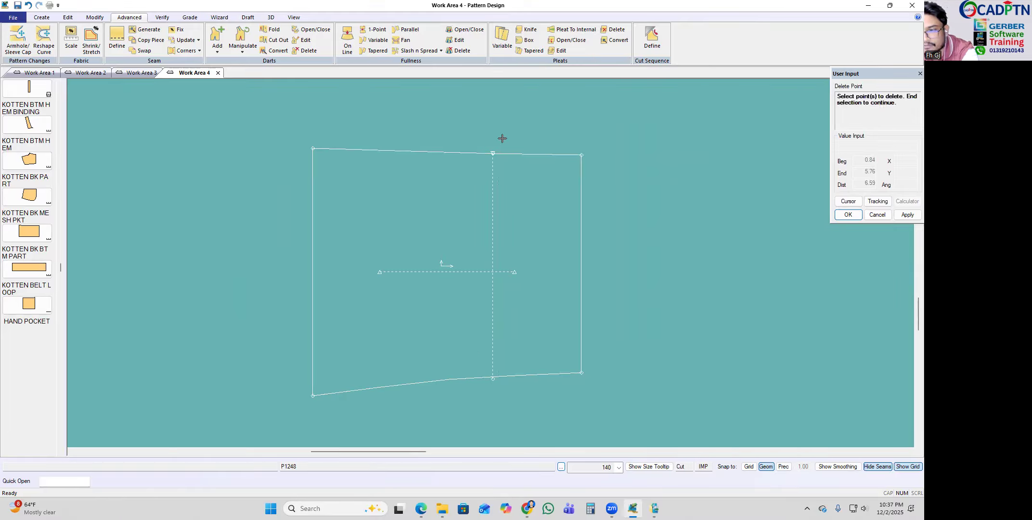
{"action": "right_click", "coordinate": [470, 274]}
{"action": "left_click", "coordinate": [469, 277]}
Step: Smooth the full length of the knee piece's lower edge
{"action": "scroll", "coordinate": [451, 273], "scroll_direction": "up", "scroll_amount": 2}
{"action": "middle_click_drag", "start_coordinate": [453, 314], "coordinate": [455, 264]}
{"action": "left_click", "coordinate": [103, 18]}
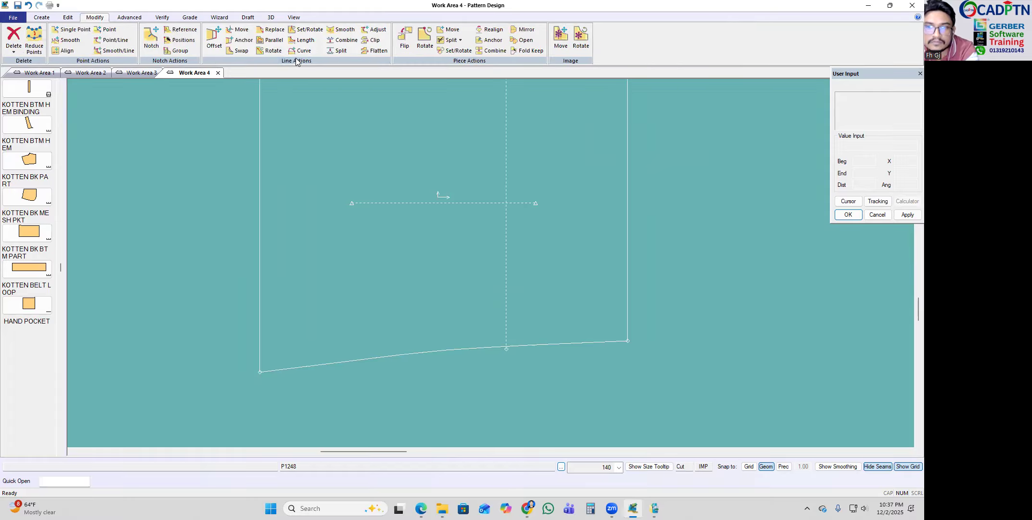
{"action": "left_click", "coordinate": [341, 29]}
{"action": "left_click", "coordinate": [468, 352]}
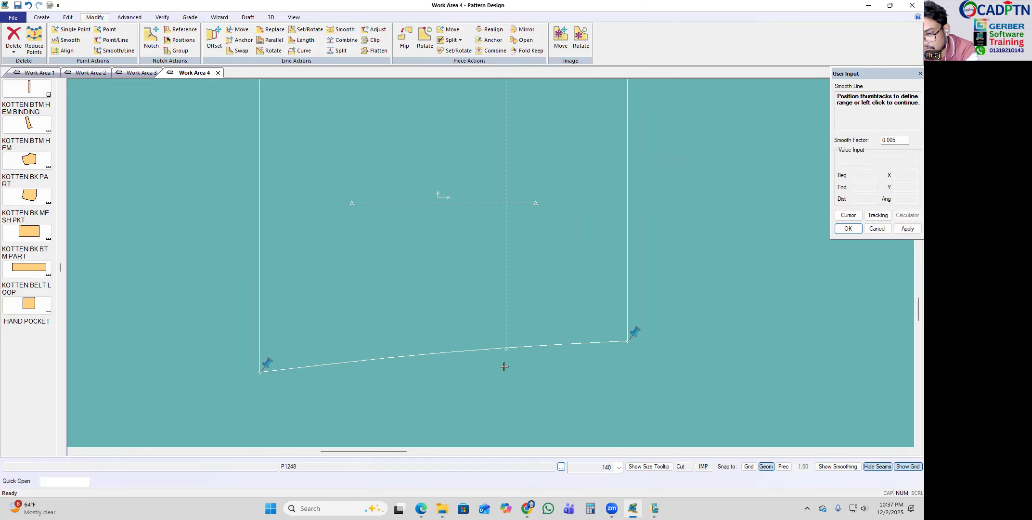
{"action": "right_click", "coordinate": [510, 182]}
{"action": "left_click", "coordinate": [526, 193]}
Step: Examine the front piece and compare the new knee piece with the earlier darted knee piece
{"action": "scroll", "coordinate": [486, 248], "scroll_direction": "down", "scroll_amount": 2}
{"action": "scroll", "coordinate": [440, 260], "scroll_direction": "down", "scroll_amount": 5}
{"action": "scroll", "coordinate": [402, 101], "scroll_direction": "up", "scroll_amount": 2}
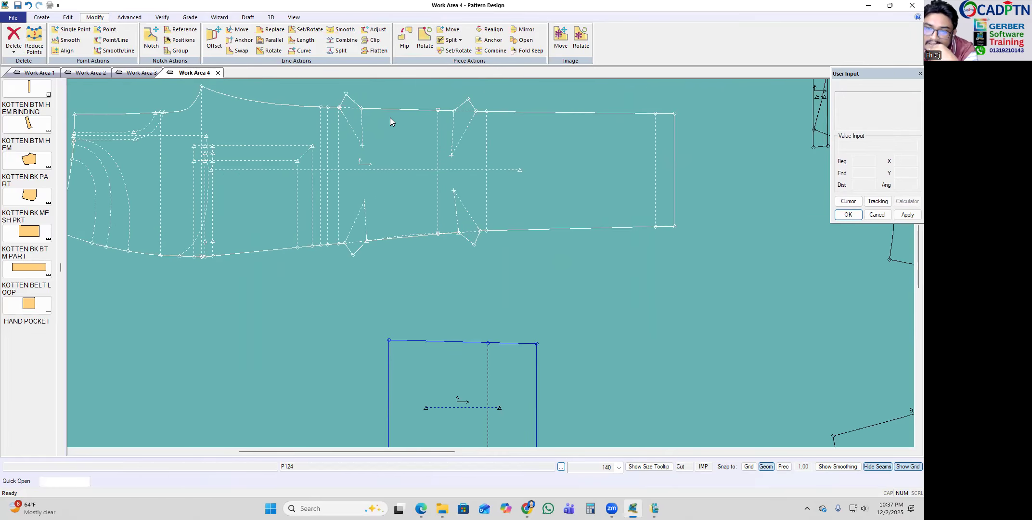
{"action": "scroll", "coordinate": [207, 211], "scroll_direction": "down", "scroll_amount": 5}
{"action": "scroll", "coordinate": [313, 201], "scroll_direction": "down", "scroll_amount": 1}
{"action": "scroll", "coordinate": [670, 307], "scroll_direction": "up", "scroll_amount": 2}
{"action": "scroll", "coordinate": [414, 276], "scroll_direction": "down", "scroll_amount": 3}
{"action": "scroll", "coordinate": [585, 232], "scroll_direction": "down", "scroll_amount": 1}
{"action": "scroll", "coordinate": [717, 242], "scroll_direction": "up", "scroll_amount": 7}
{"action": "left_click", "coordinate": [634, 326]}
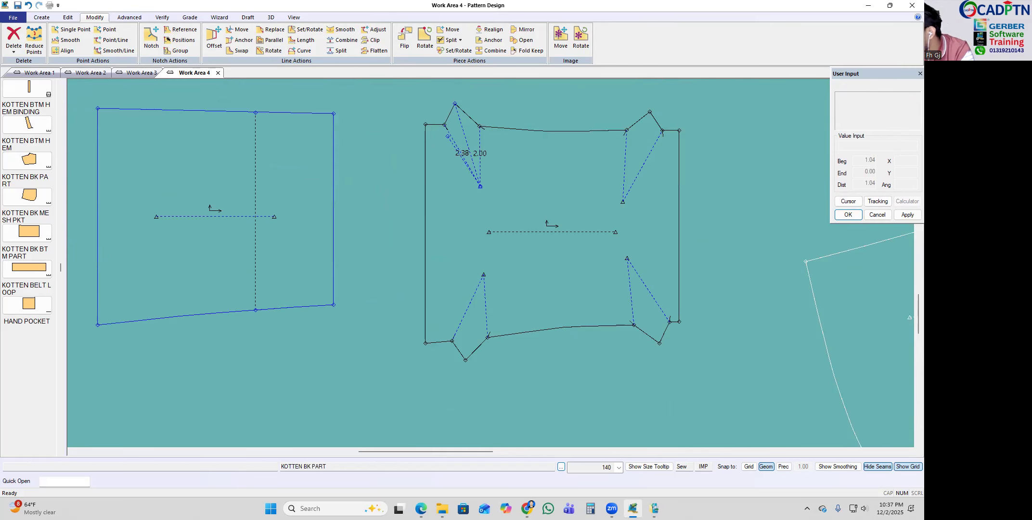
{"action": "key", "text": "alt+Tab"}
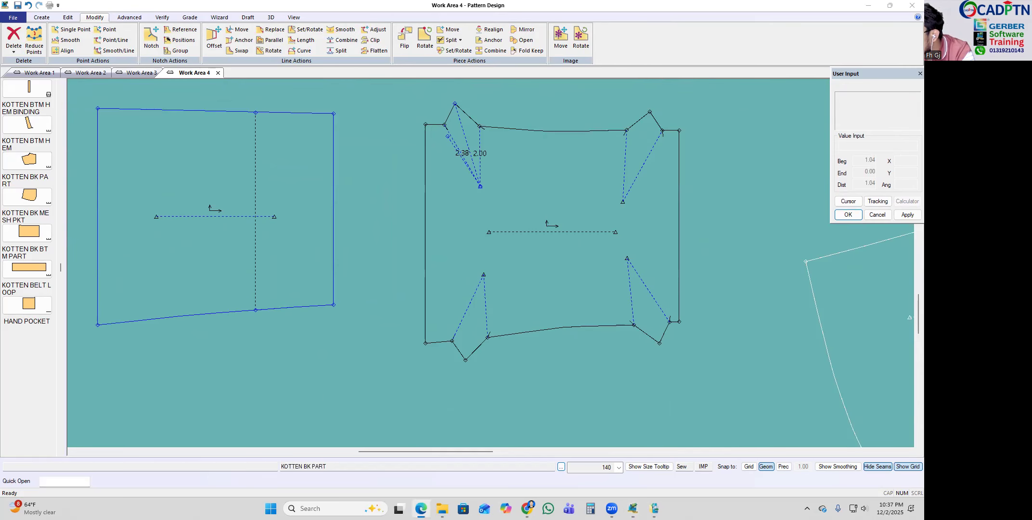
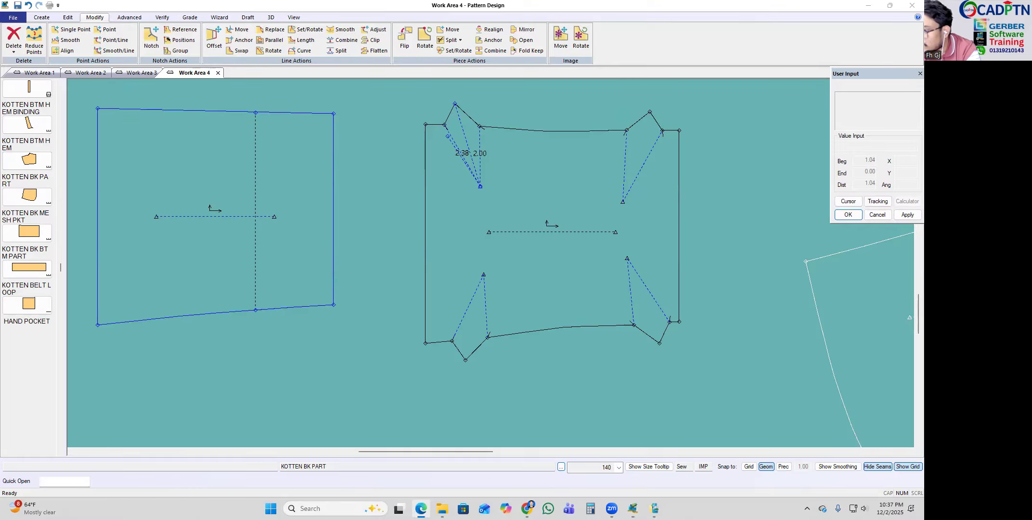
Step: Move the new knee piece to a clear spot away from the darted knee piece
{"action": "scroll", "coordinate": [457, 188], "scroll_direction": "down", "scroll_amount": 3}
{"action": "left_click", "coordinate": [432, 229]}
{"action": "scroll", "coordinate": [349, 240], "scroll_direction": "up", "scroll_amount": 3}
{"action": "left_click", "coordinate": [390, 235]}
{"action": "left_click", "coordinate": [357, 150]}
{"action": "left_click", "coordinate": [405, 365]}
{"action": "left_click", "coordinate": [388, 333]}
{"action": "left_click", "coordinate": [365, 156]}
{"action": "left_click", "coordinate": [370, 189]}
{"action": "left_click", "coordinate": [329, 201]}
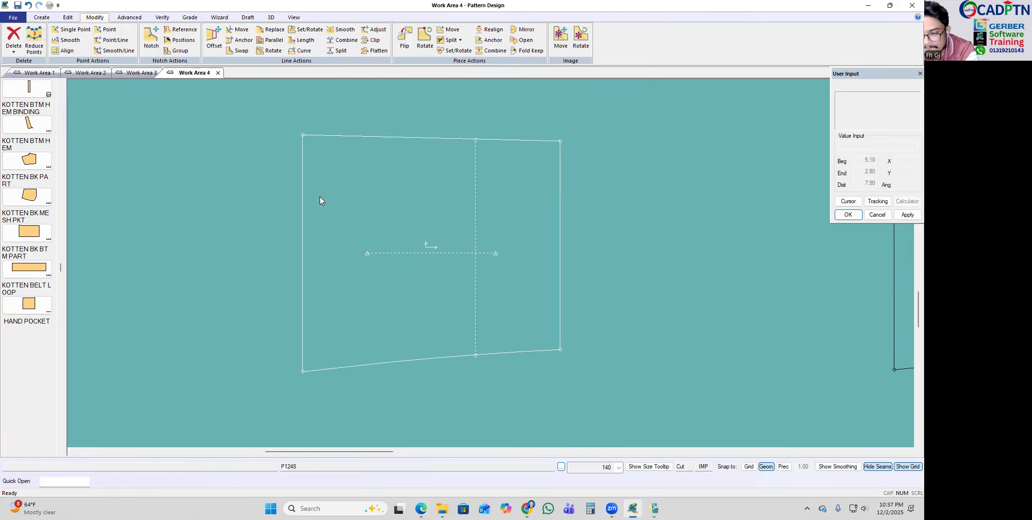
{"action": "left_click", "coordinate": [317, 201]}
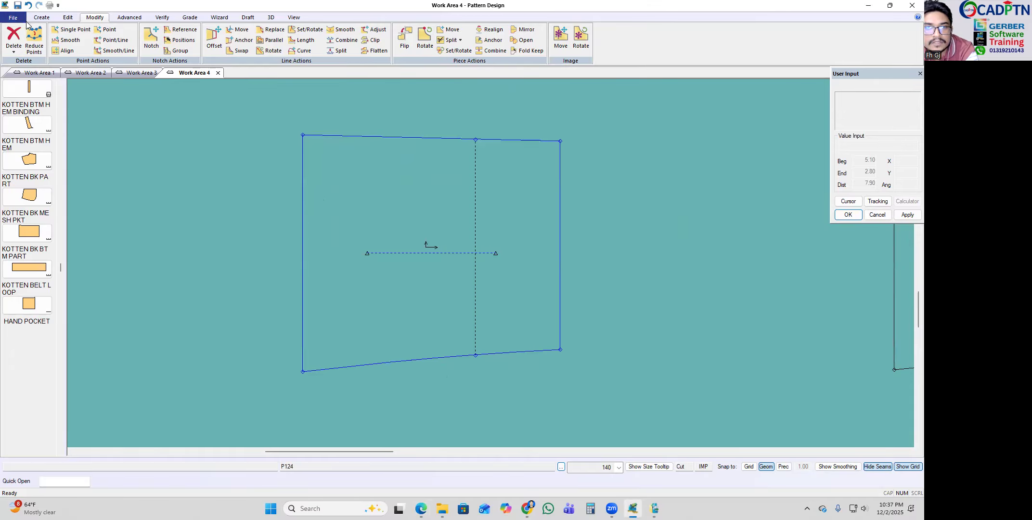
{"action": "left_click", "coordinate": [320, 191]}
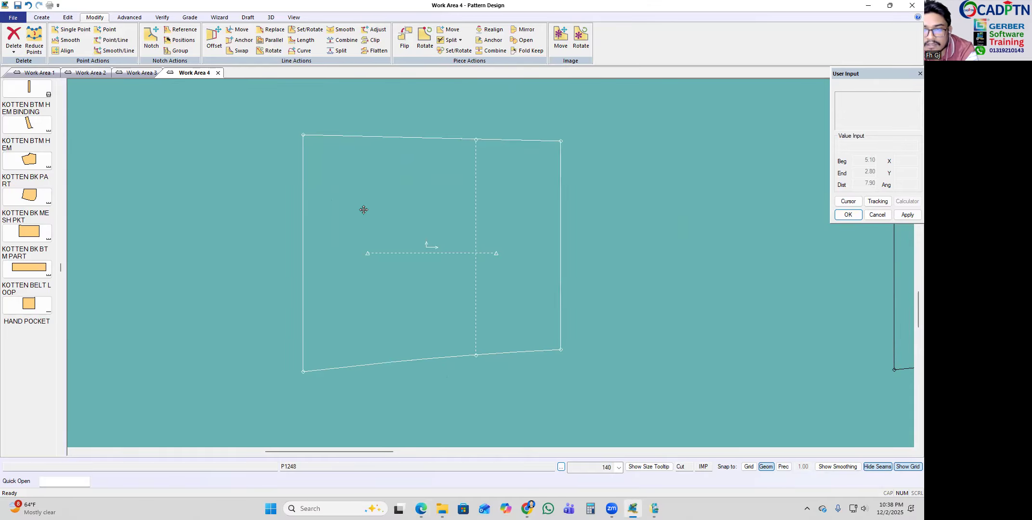
{"action": "left_click", "coordinate": [190, 17]}
{"action": "left_click", "coordinate": [455, 30]}
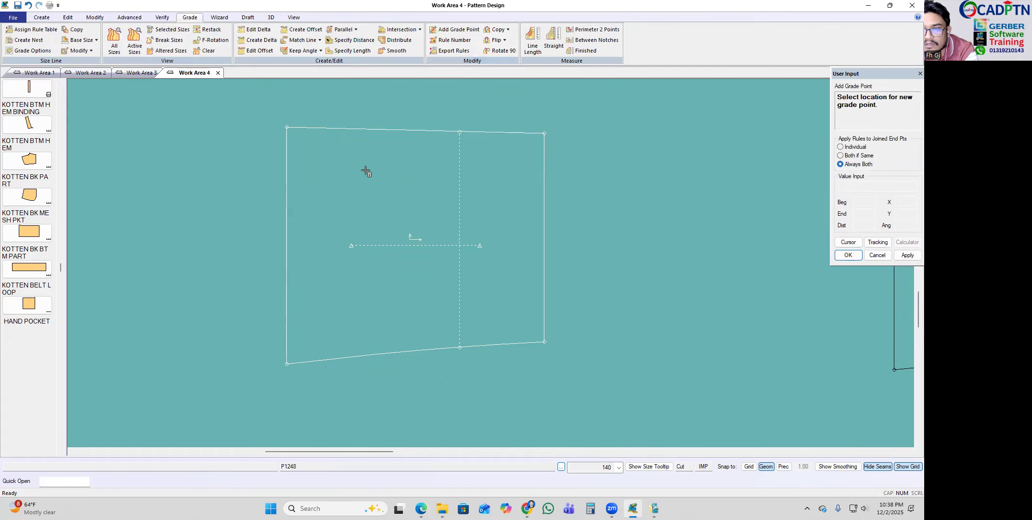
{"action": "left_click", "coordinate": [386, 129]}
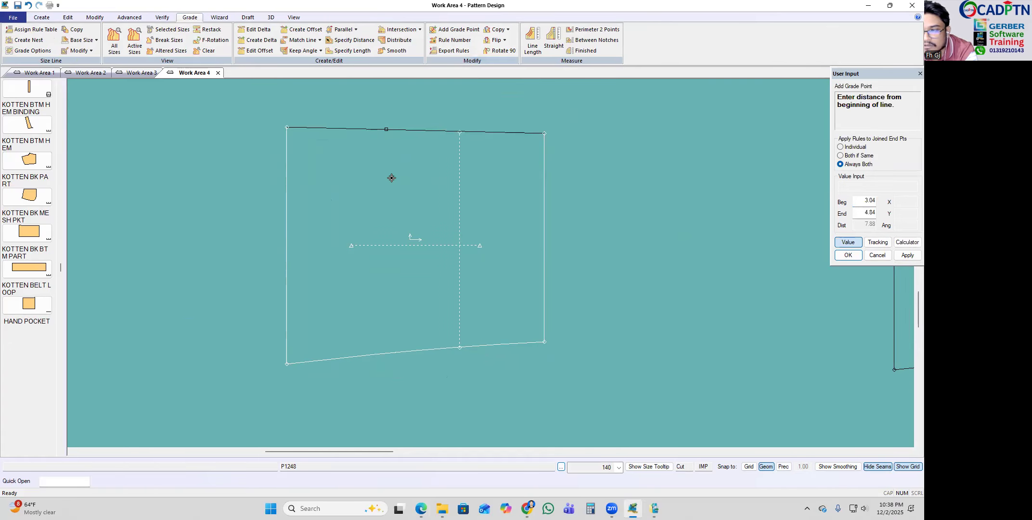
{"action": "left_click", "coordinate": [878, 255]}
Step: Add a grade point on the knee piece's upper edge at a distance of 1 from the beginning of the line
{"action": "left_click_drag", "start_coordinate": [374, 205], "coordinate": [329, 228]}
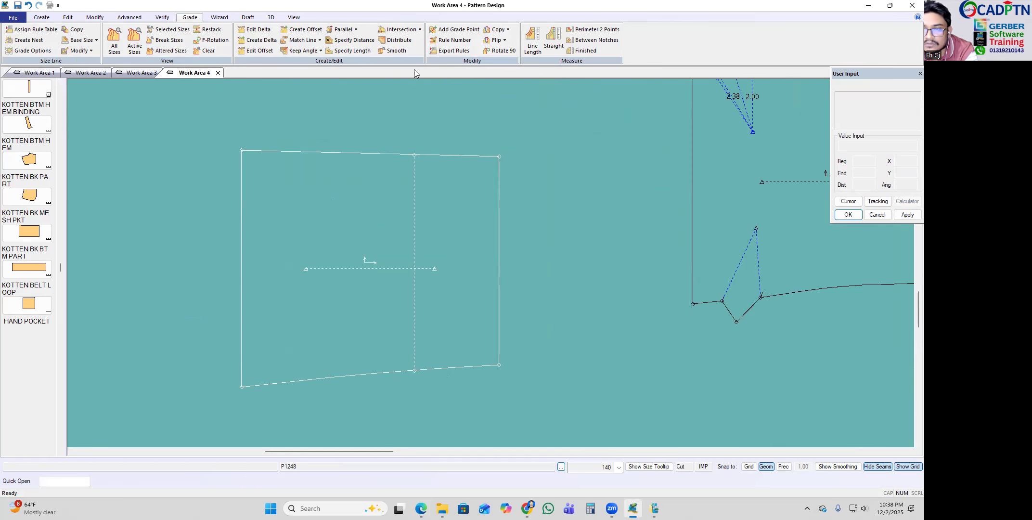
{"action": "left_click", "coordinate": [457, 29]}
{"action": "left_click", "coordinate": [322, 152]}
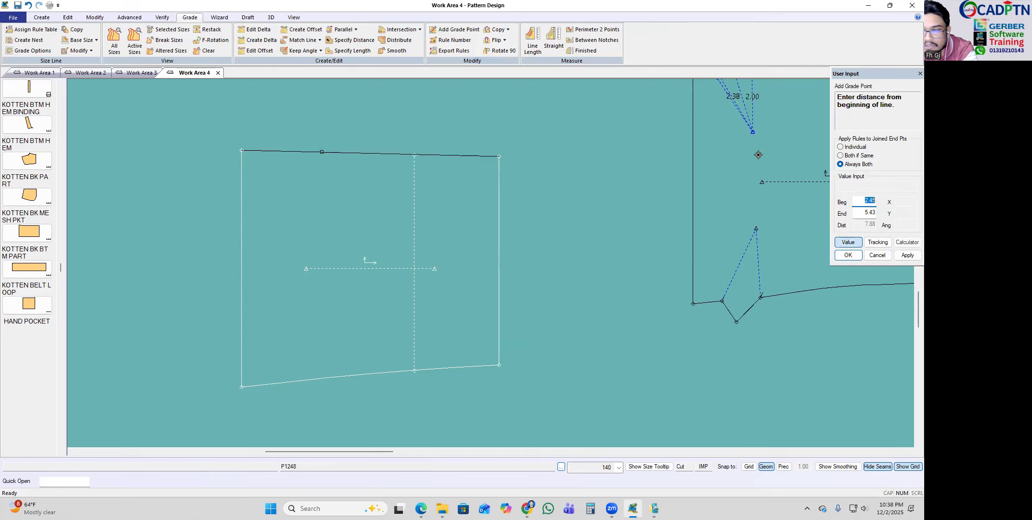
{"action": "key", "text": "Tab"}
{"action": "left_click", "coordinate": [860, 199]}
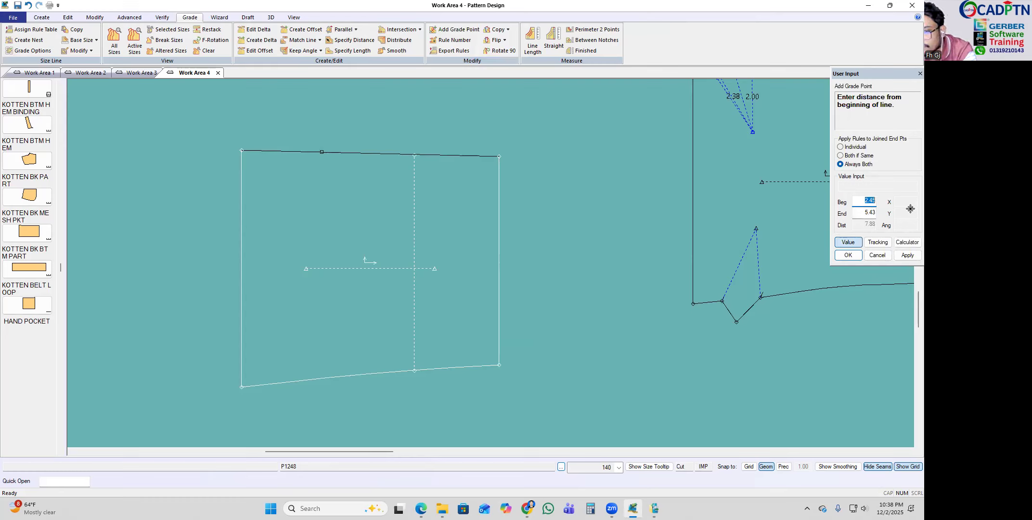
{"action": "type", "text": "2"}
{"action": "left_click", "coordinate": [899, 258]}
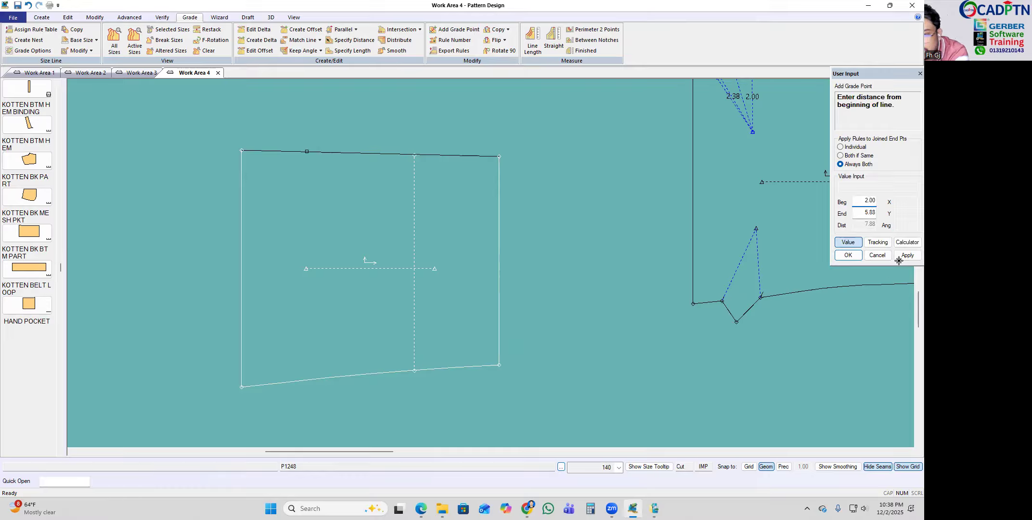
{"action": "left_click", "coordinate": [871, 201]}
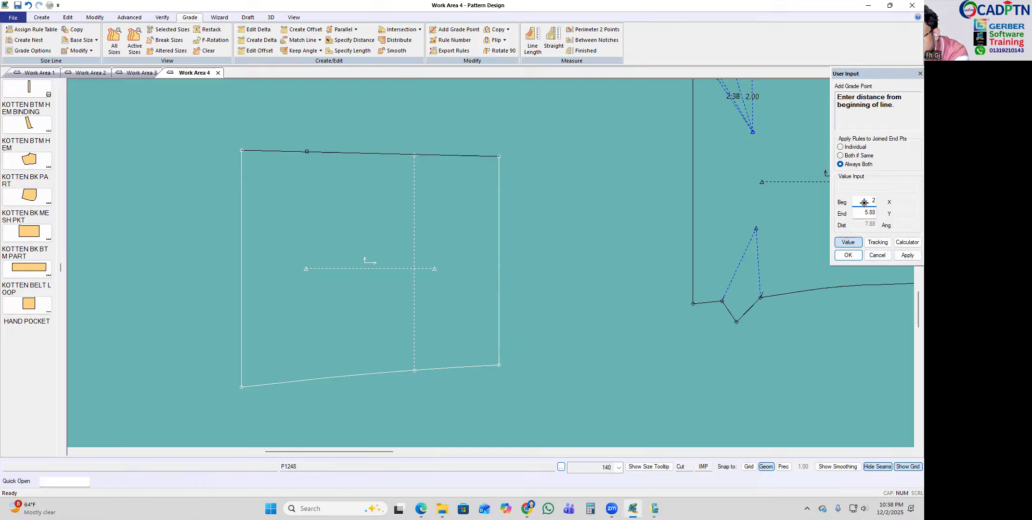
{"action": "type", "text": "1"}
{"action": "left_click", "coordinate": [907, 255]}
{"action": "left_click", "coordinate": [846, 256]}
Step: Add a grade point on the knee piece's upper edge at a distance of 1 from the end of the line
{"action": "left_click", "coordinate": [457, 155]}
{"action": "key", "text": "Tab"}
{"action": "type", "text": "1"}
{"action": "left_click", "coordinate": [908, 255]}
{"action": "left_click", "coordinate": [848, 255]}
Step: Add a grade point on the knee piece's lower edge at a distance of 1 from the end of the line
{"action": "left_click", "coordinate": [287, 386]}
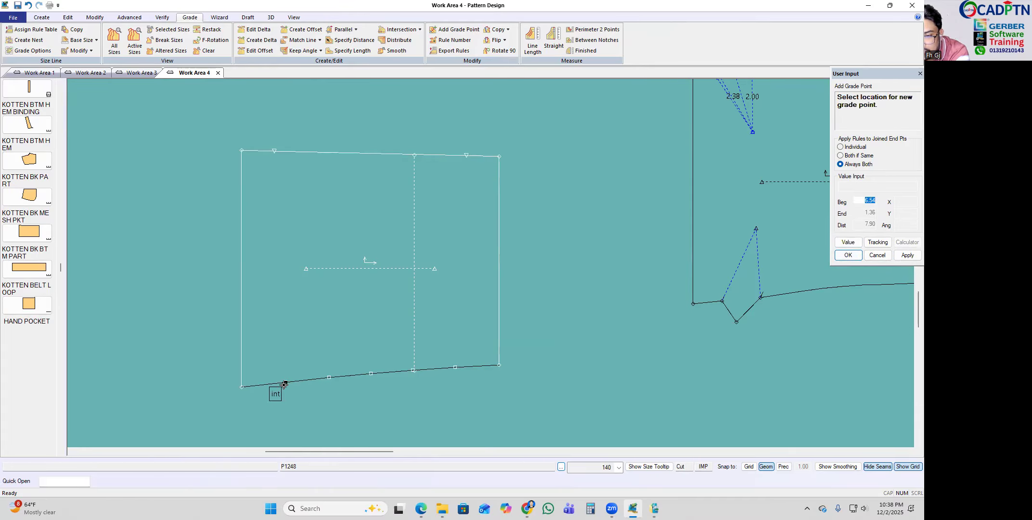
{"action": "key", "text": "Tab"}
{"action": "type", "text": "1"}
{"action": "left_click", "coordinate": [908, 255]}
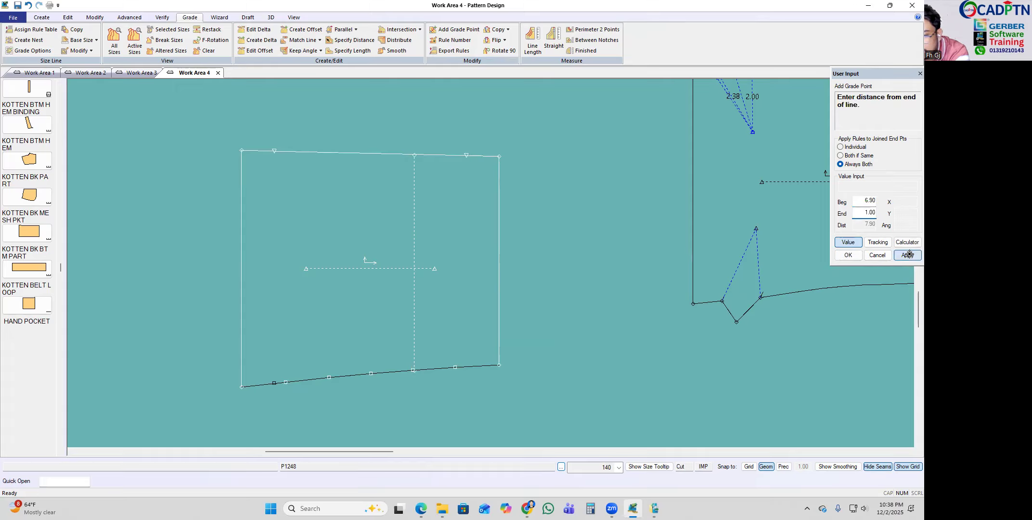
{"action": "left_click", "coordinate": [850, 255]}
Step: Add a grade point on the knee piece's lower edge at a distance of 1 from the beginning of the line
{"action": "left_click", "coordinate": [452, 368]}
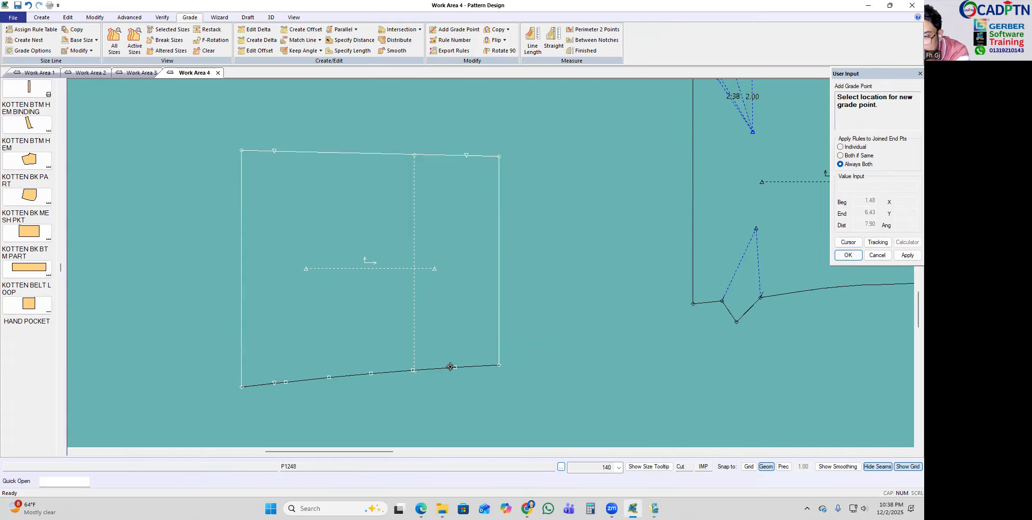
{"action": "key", "text": "Tab"}
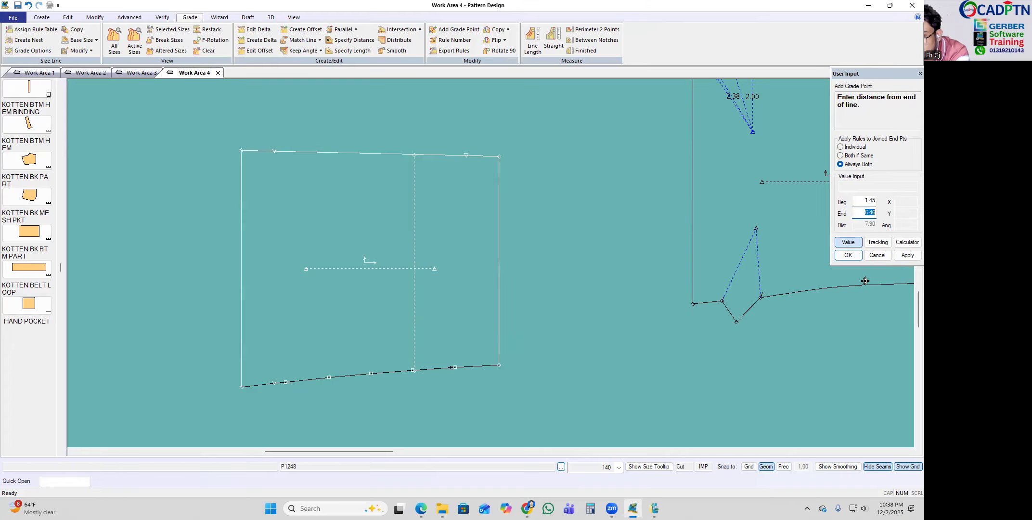
{"action": "key", "text": "Return"}
{"action": "left_click", "coordinate": [865, 200]}
{"action": "left_click", "coordinate": [907, 256]}
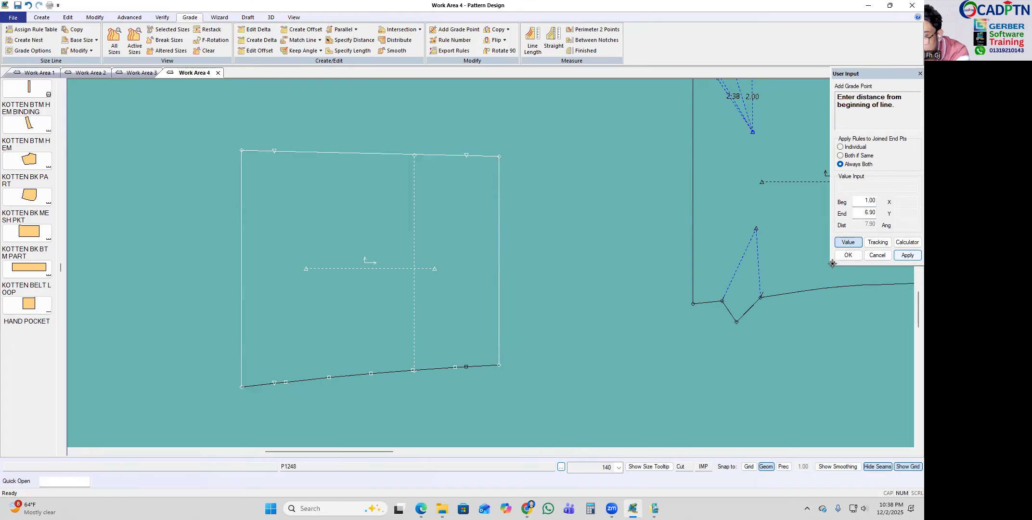
{"action": "right_click", "coordinate": [440, 144]}
{"action": "left_click", "coordinate": [484, 148]}
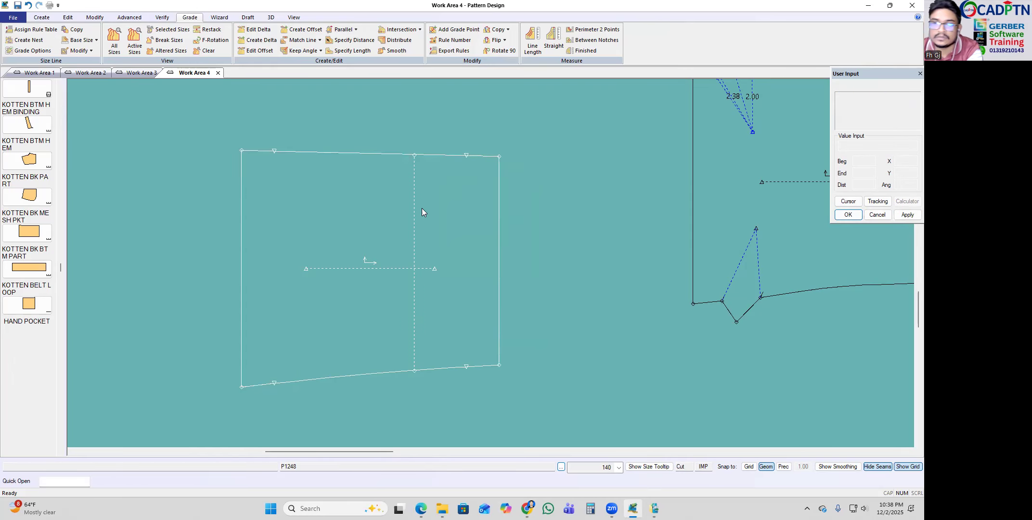
Step: Start a dart at the left grade point of the knee piece's upper edge, with its apex at a distance of 1.5
{"action": "scroll", "coordinate": [309, 296], "scroll_direction": "up", "scroll_amount": 3}
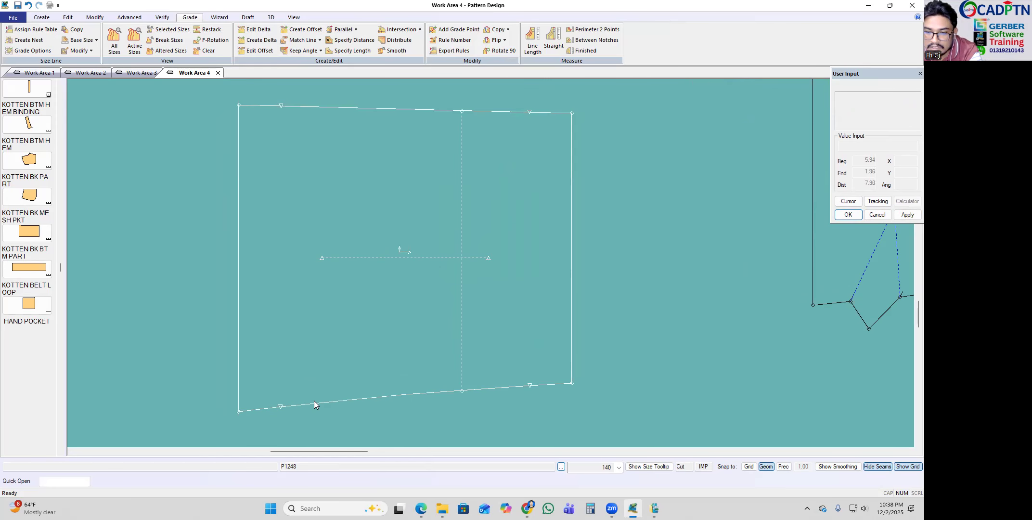
{"action": "scroll", "coordinate": [272, 354], "scroll_direction": "down", "scroll_amount": 1}
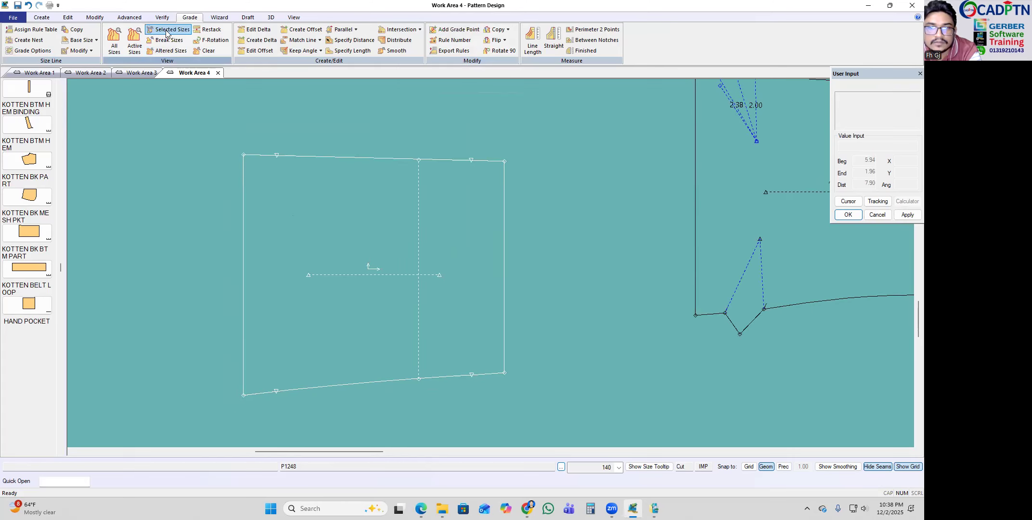
{"action": "left_click", "coordinate": [129, 18]}
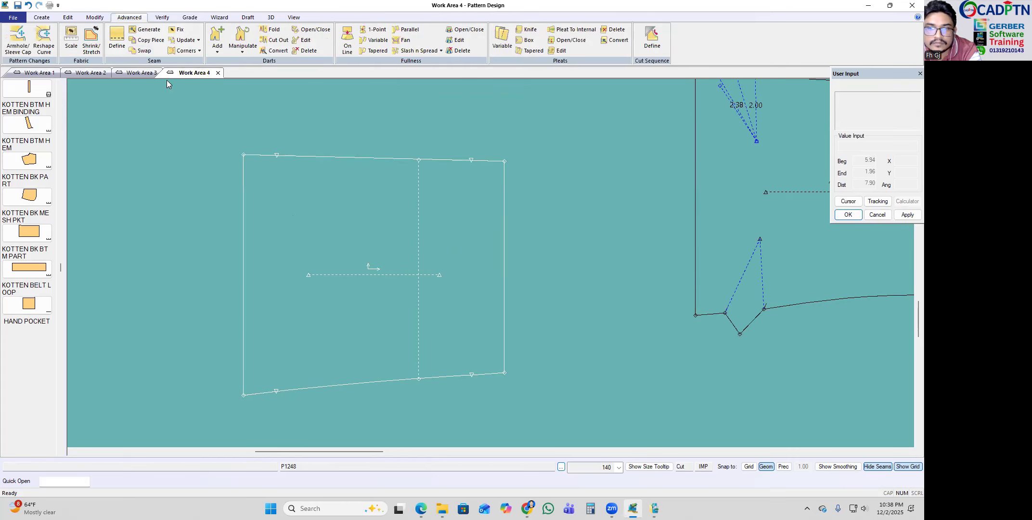
{"action": "left_click", "coordinate": [216, 52]}
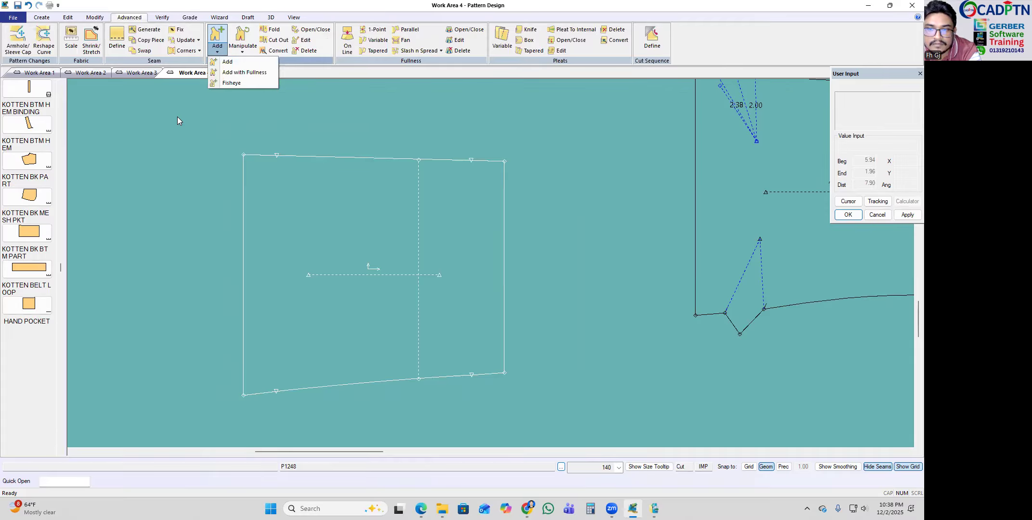
{"action": "left_click", "coordinate": [228, 62]}
{"action": "scroll", "coordinate": [360, 129], "scroll_direction": "down", "scroll_amount": 3}
{"action": "scroll", "coordinate": [423, 227], "scroll_direction": "up", "scroll_amount": 3}
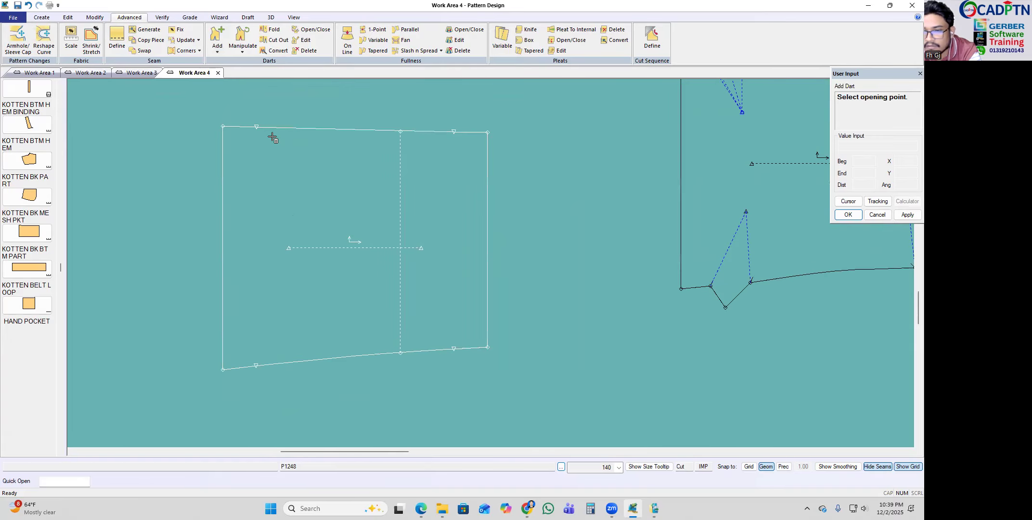
{"action": "left_click", "coordinate": [255, 129]}
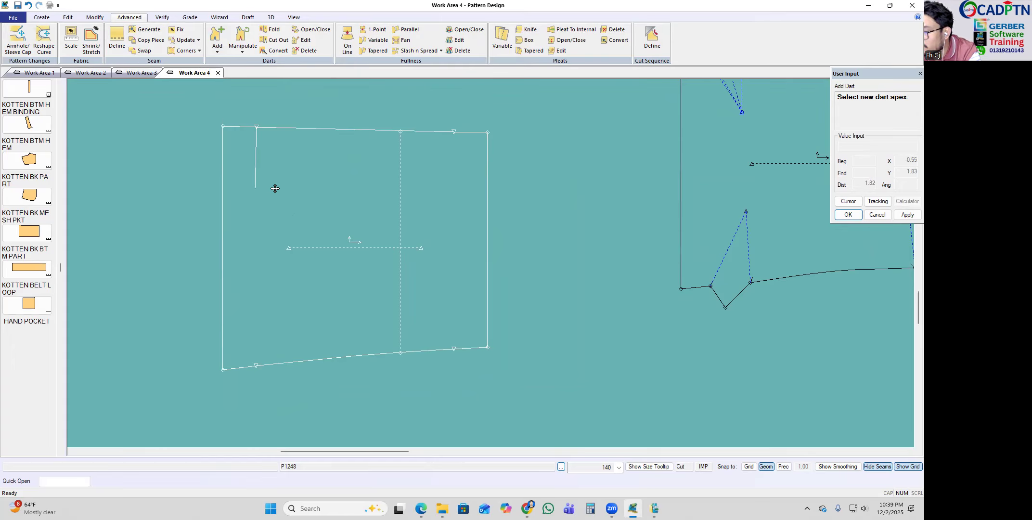
{"action": "left_click", "coordinate": [266, 163]}
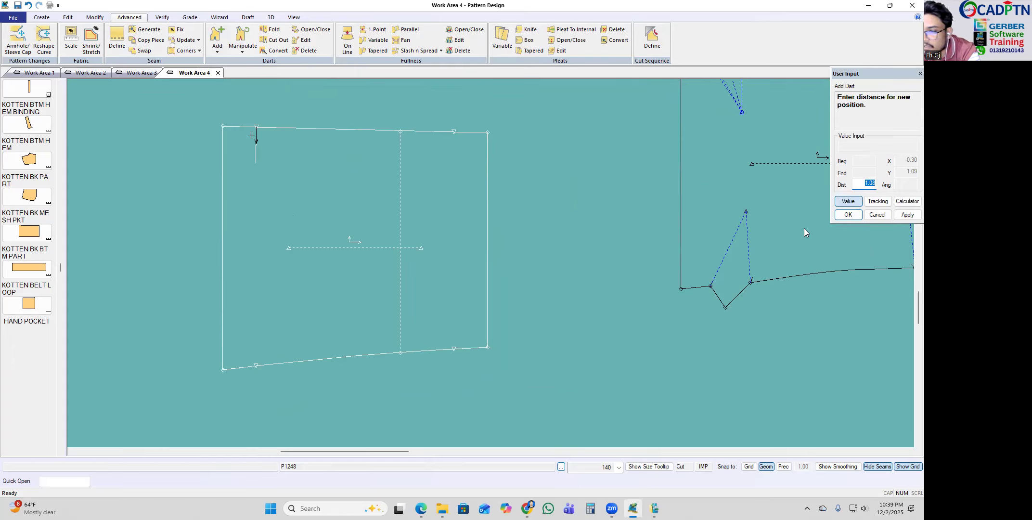
{"action": "type", "text": "1.5"}
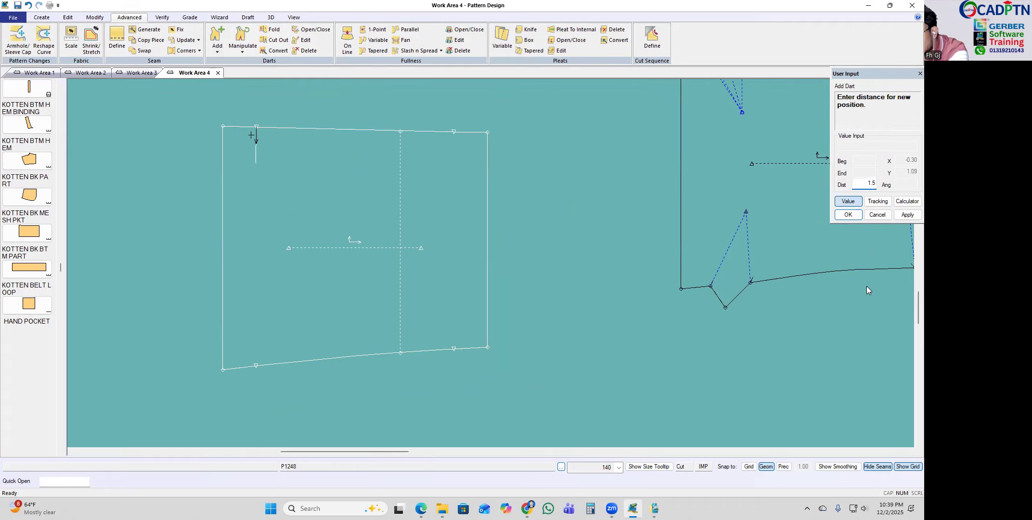
{"action": "left_click", "coordinate": [909, 215]}
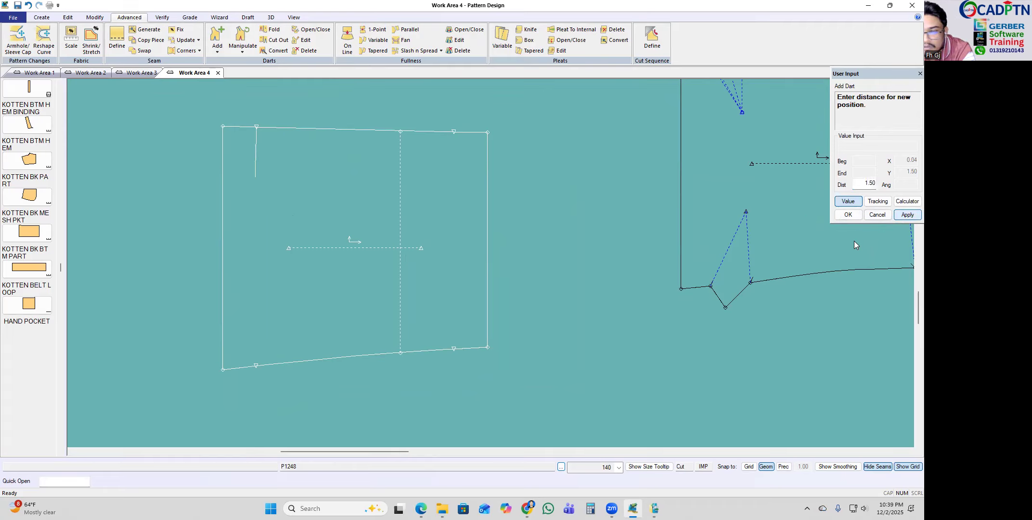
{"action": "left_click", "coordinate": [848, 215]}
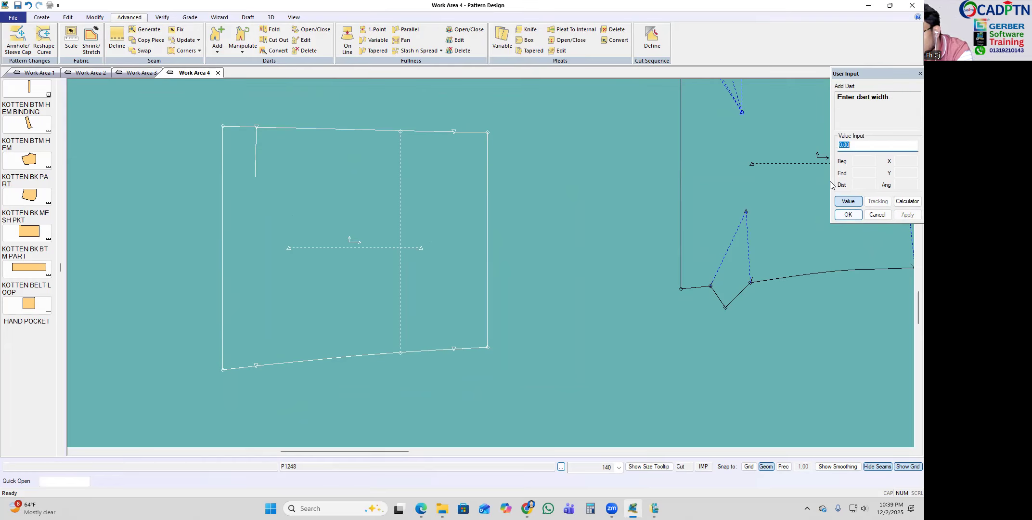
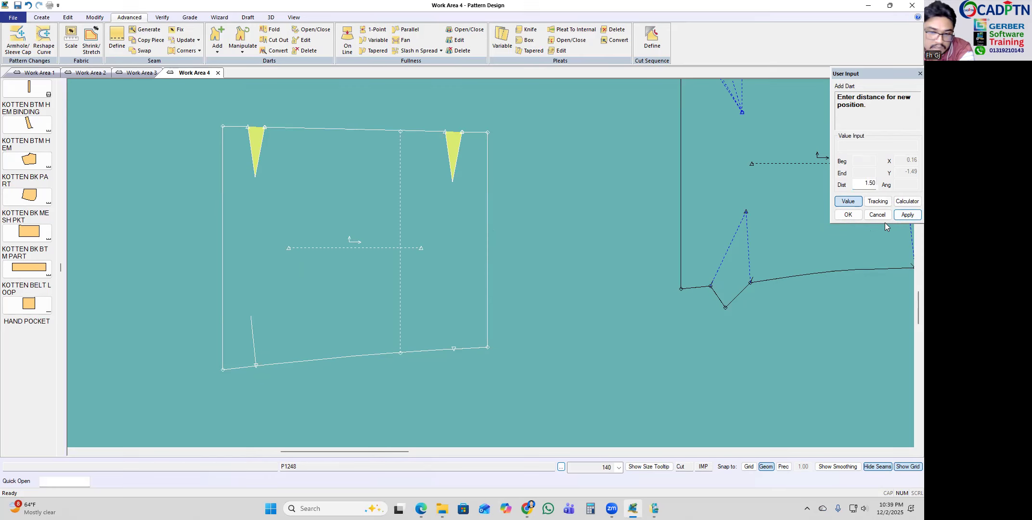
Step: Complete the dart at the left grade point of the lower edge with an apex distance of 1.5 and a width of 0.5
{"action": "left_click", "coordinate": [848, 216]}
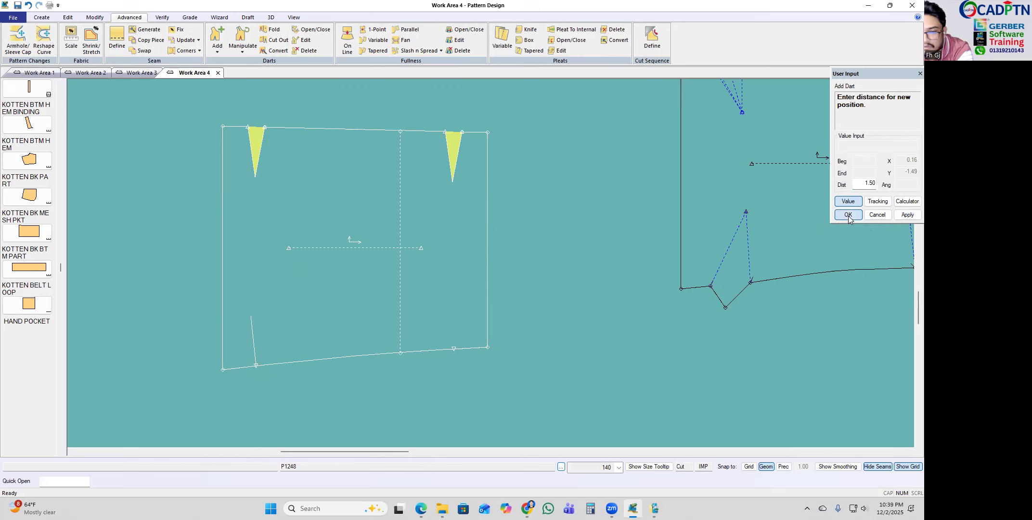
{"action": "type", "text": ".5"}
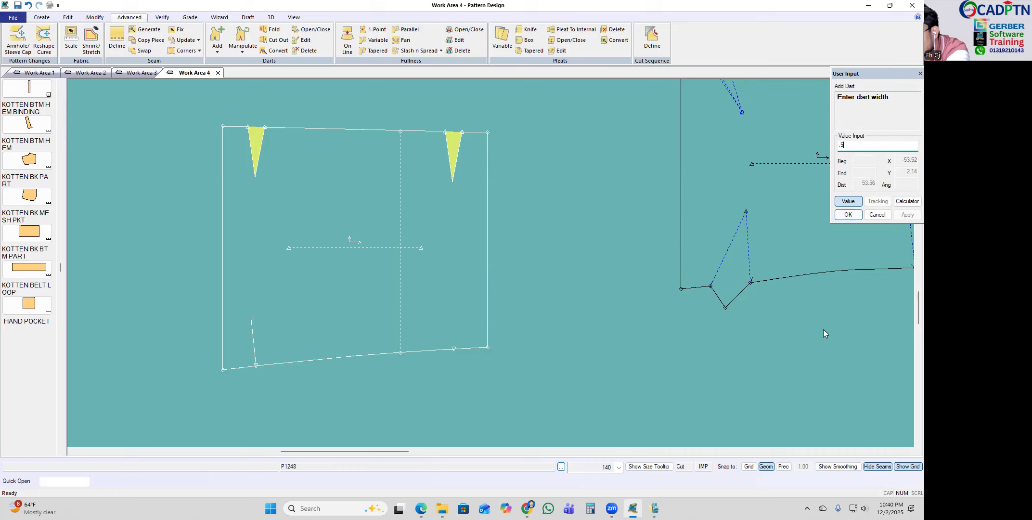
{"action": "left_click", "coordinate": [849, 219]}
Step: Add a dart at the right grade point of the knee piece's lower edge, with its apex at a distance of 1.5
{"action": "left_click", "coordinate": [430, 355]}
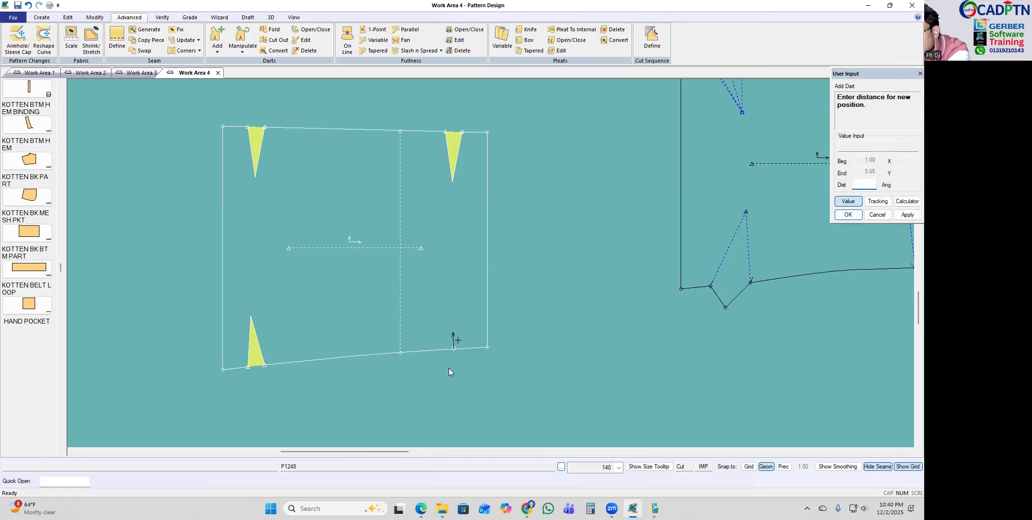
{"action": "left_click", "coordinate": [909, 216]}
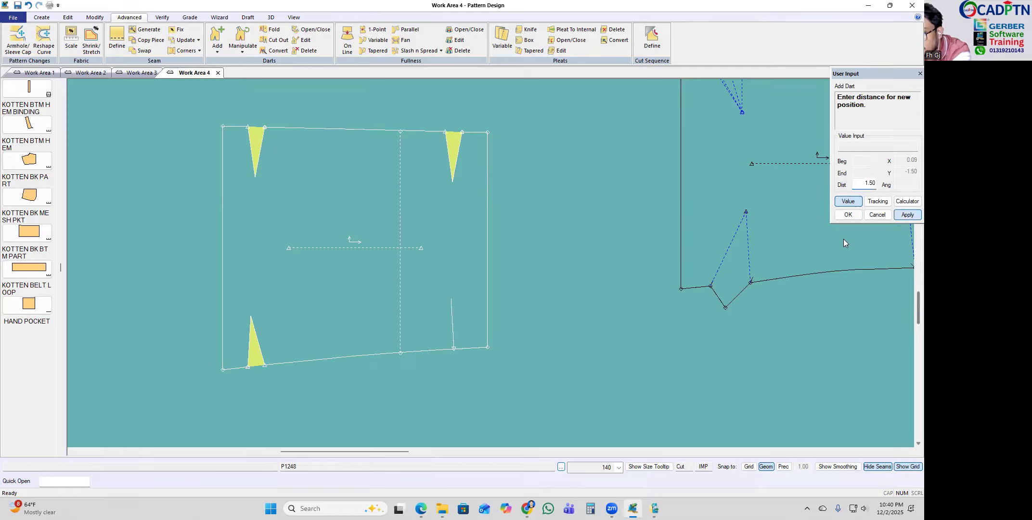
{"action": "left_click", "coordinate": [843, 218]}
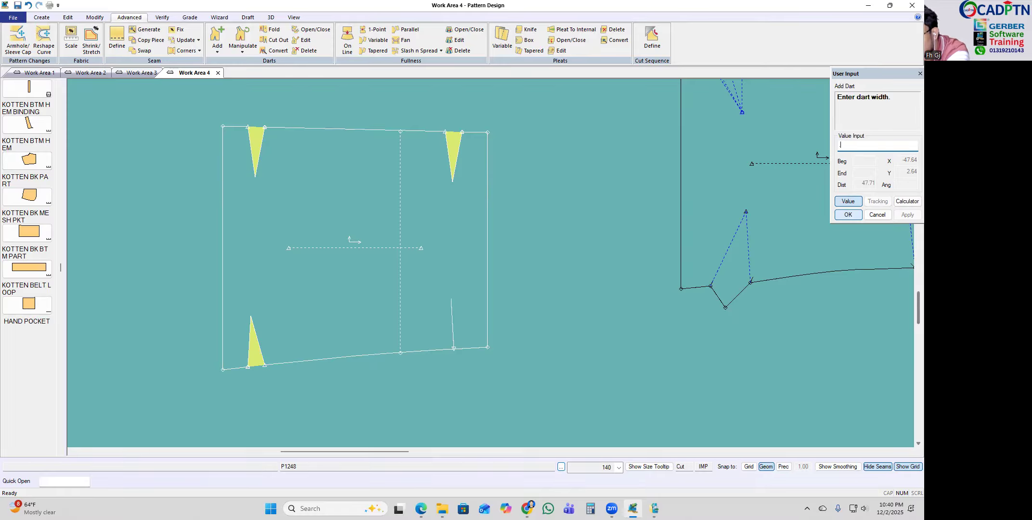
{"action": "key", "text": "Return"}
{"action": "right_click", "coordinate": [491, 207]}
{"action": "left_click", "coordinate": [540, 213]}
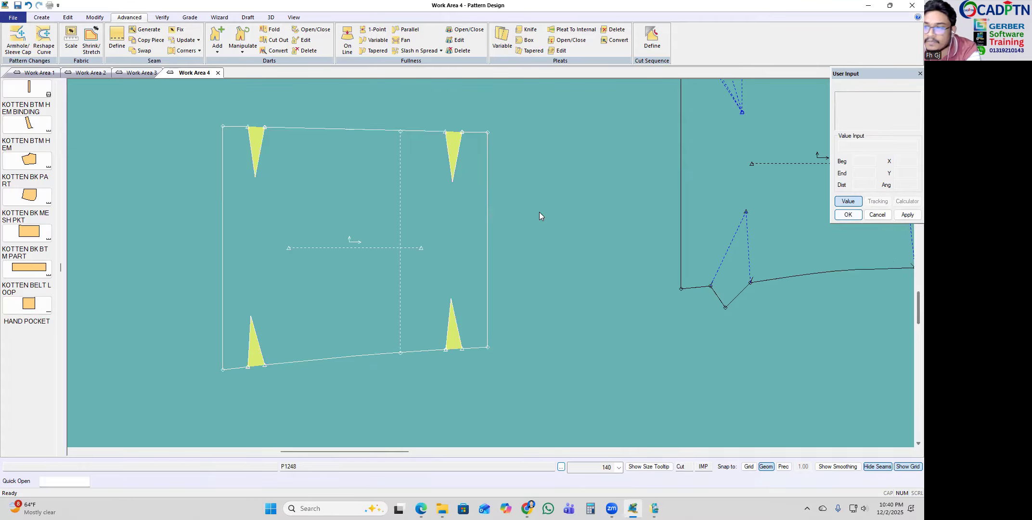
{"action": "left_click", "coordinate": [376, 247]}
{"action": "scroll", "coordinate": [378, 250], "scroll_direction": "down", "scroll_amount": 2}
{"action": "scroll", "coordinate": [377, 260], "scroll_direction": "up", "scroll_amount": 3}
{"action": "left_click", "coordinate": [403, 279]}
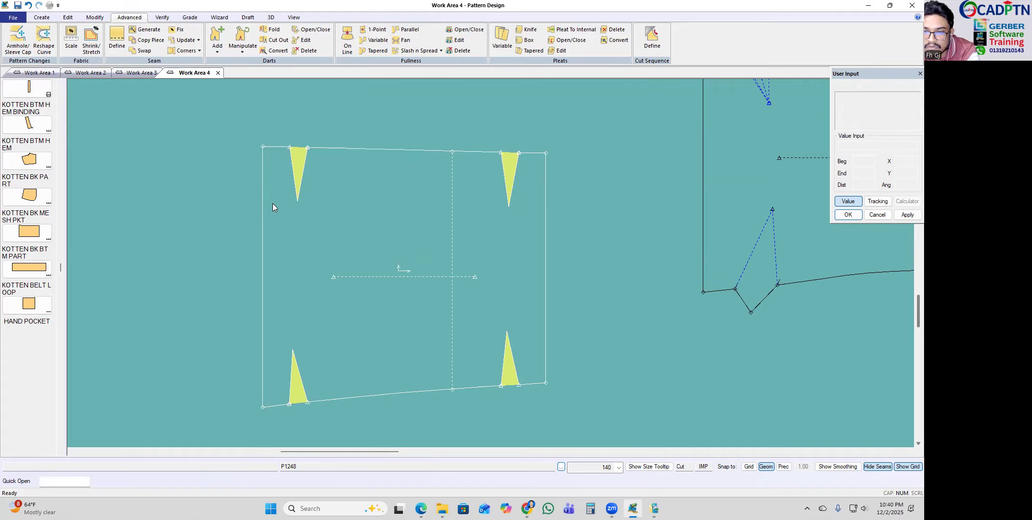
{"action": "left_click", "coordinate": [412, 223]}
{"action": "left_click", "coordinate": [403, 223]}
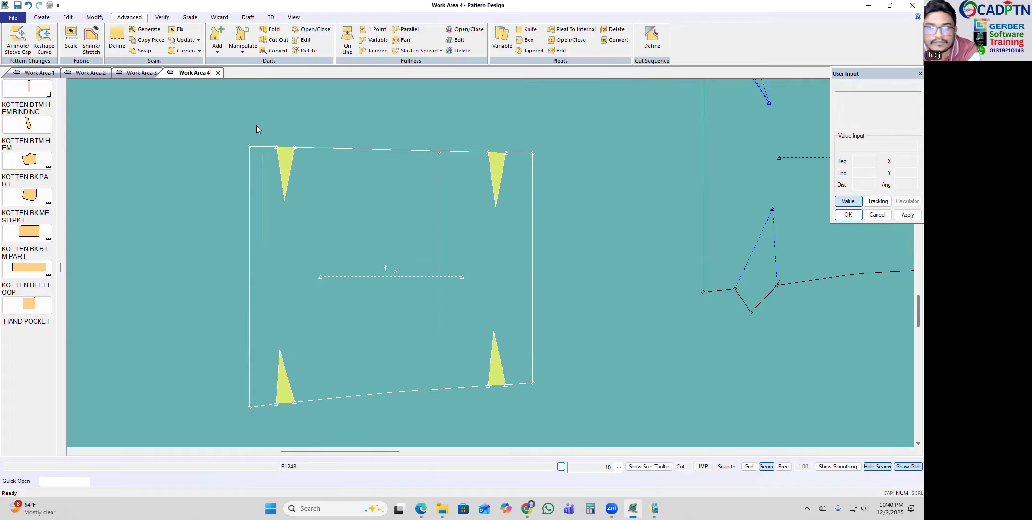
{"action": "left_click", "coordinate": [218, 52]}
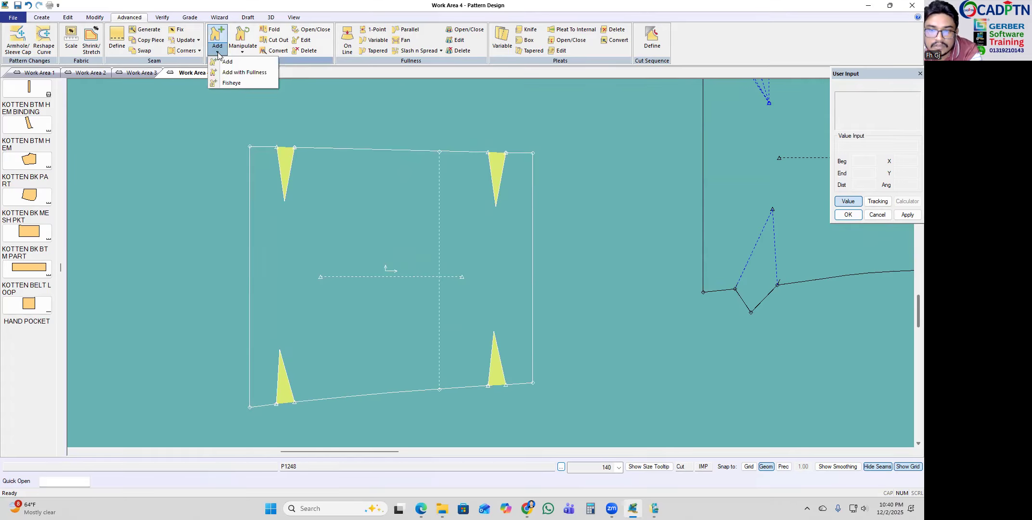
{"action": "left_click", "coordinate": [218, 52]}
{"action": "left_click", "coordinate": [244, 53]}
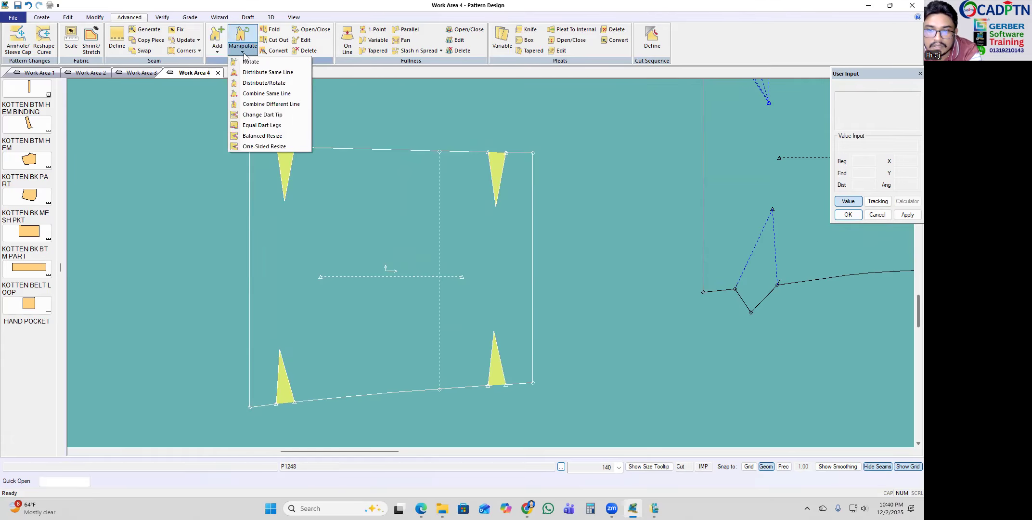
{"action": "left_click", "coordinate": [245, 54]}
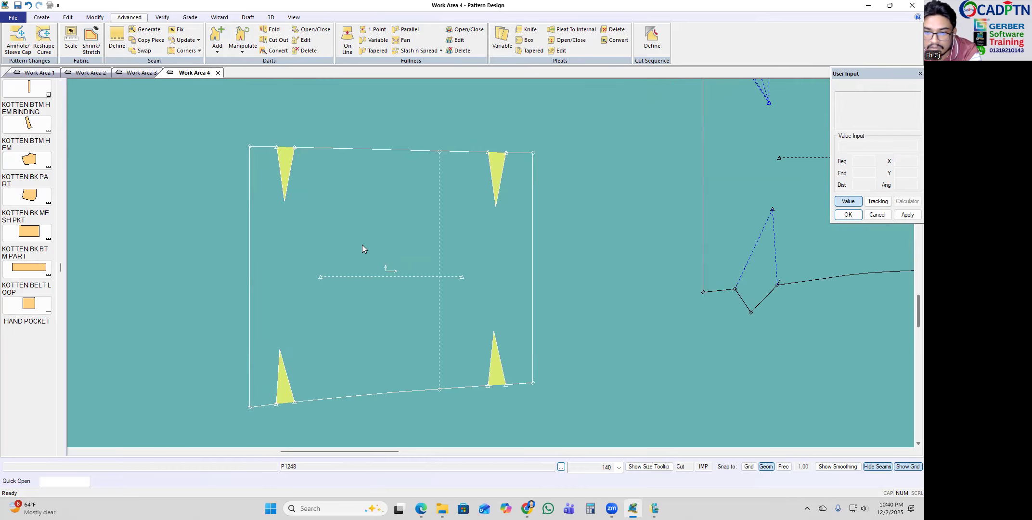
{"action": "left_click", "coordinate": [361, 241]}
{"action": "left_click", "coordinate": [376, 232]}
{"action": "key", "text": "m"}
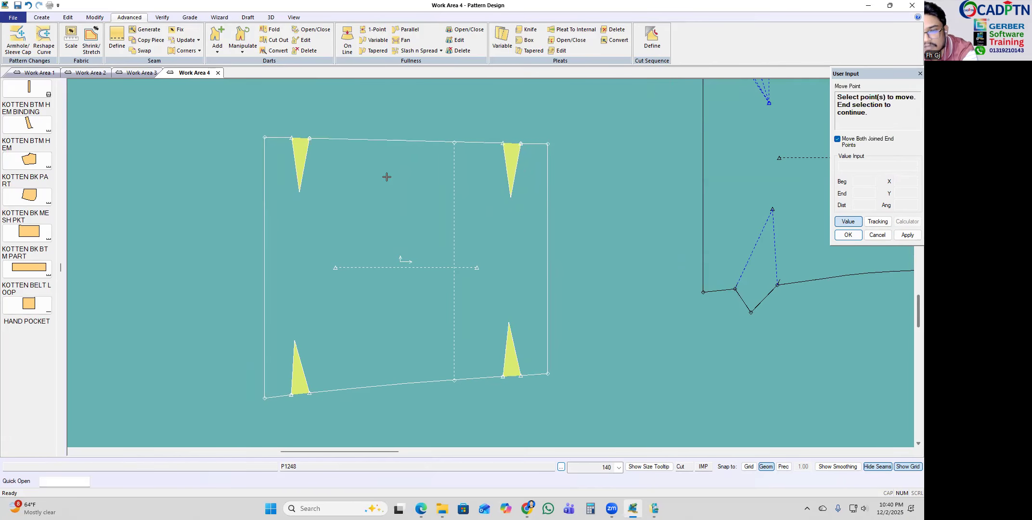
{"action": "left_click", "coordinate": [300, 192]}
{"action": "right_click", "coordinate": [300, 192]}
{"action": "right_click", "coordinate": [364, 177]}
{"action": "left_click", "coordinate": [366, 186]}
Step: Shift the tip of the upper-left dart by 0.5 in X using Move Smooth
{"action": "left_click", "coordinate": [95, 17]}
{"action": "left_click", "coordinate": [69, 40]}
{"action": "left_click_drag", "start_coordinate": [344, 183], "coordinate": [284, 230]}
{"action": "right_click", "coordinate": [413, 187]}
{"action": "left_click", "coordinate": [412, 187]}
{"action": "right_click", "coordinate": [386, 176]}
{"action": "left_click", "coordinate": [386, 176]}
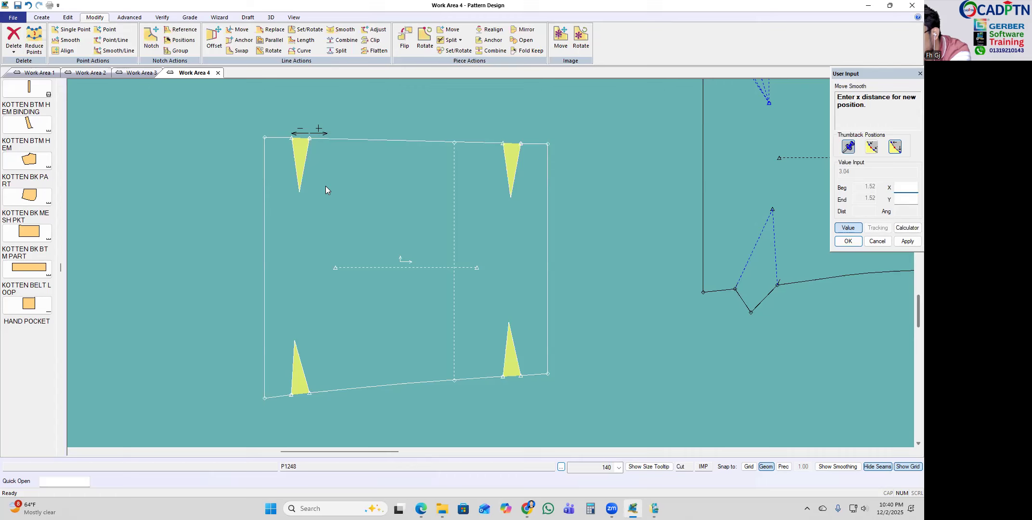
{"action": "type", "text": ".5"}
{"action": "left_click", "coordinate": [901, 242]}
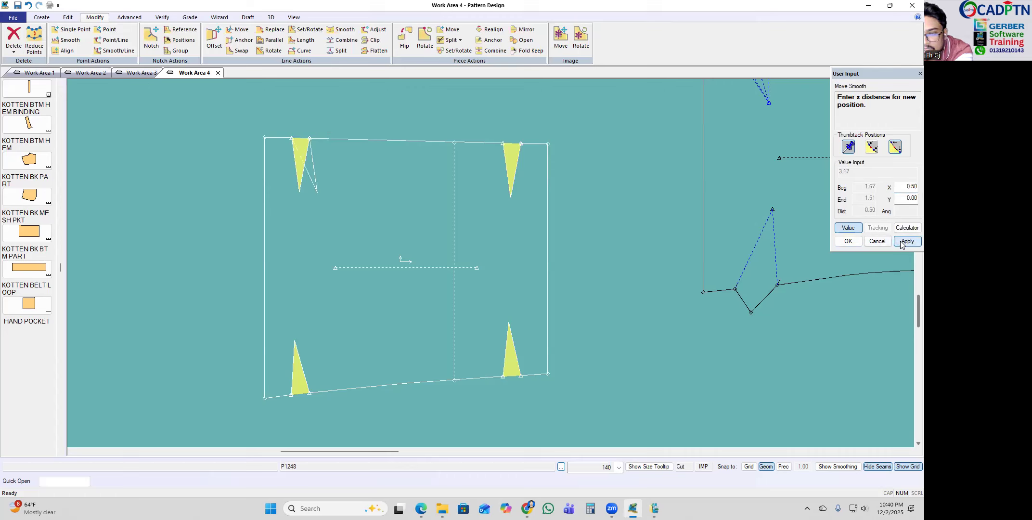
{"action": "left_click", "coordinate": [849, 241]}
Step: Shift the tip of the upper-right dart by -0.5 in X using Move Smooth
{"action": "left_click_drag", "start_coordinate": [532, 186], "coordinate": [538, 126]}
{"action": "right_click", "coordinate": [584, 160]}
{"action": "left_click", "coordinate": [584, 160]}
{"action": "right_click", "coordinate": [585, 159]}
{"action": "left_click", "coordinate": [584, 160]}
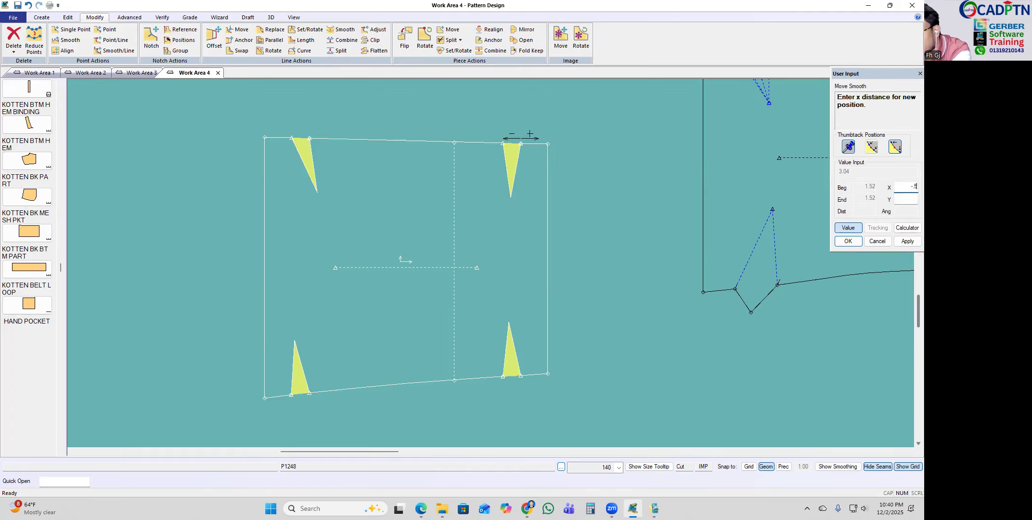
{"action": "left_click", "coordinate": [908, 242]}
{"action": "left_click", "coordinate": [848, 241]}
Step: Shift the tip of the lower-right dart by -0.5 in X using Move Smooth
{"action": "left_click_drag", "start_coordinate": [488, 310], "coordinate": [526, 343]}
{"action": "right_click", "coordinate": [621, 272]}
{"action": "left_click", "coordinate": [622, 273]}
{"action": "right_click", "coordinate": [622, 272]}
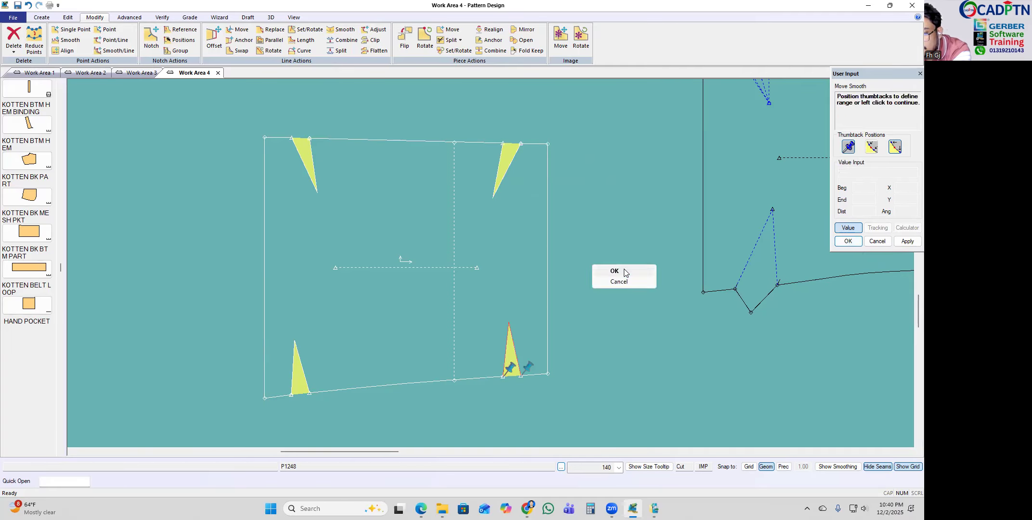
{"action": "left_click", "coordinate": [624, 269]}
{"action": "type", "text": "-5"}
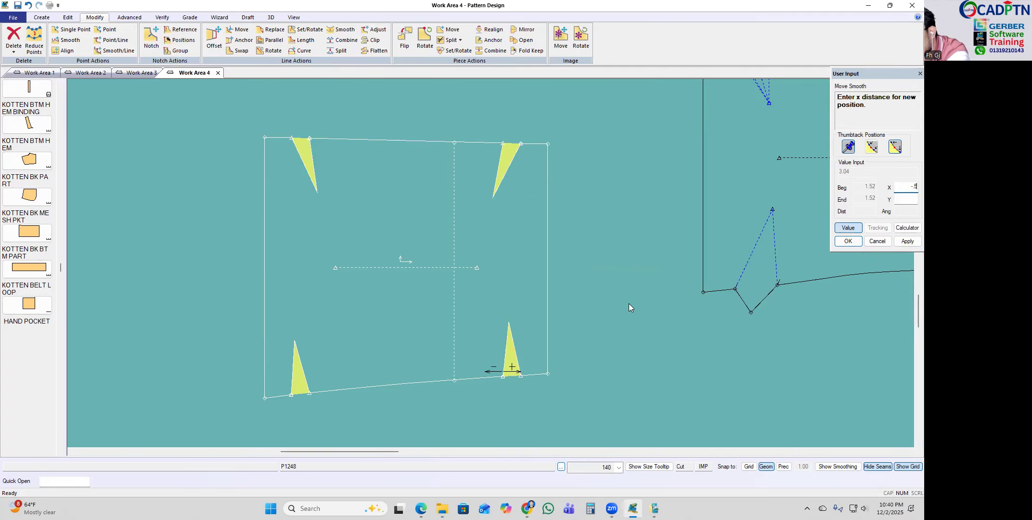
{"action": "left_click", "coordinate": [908, 241]}
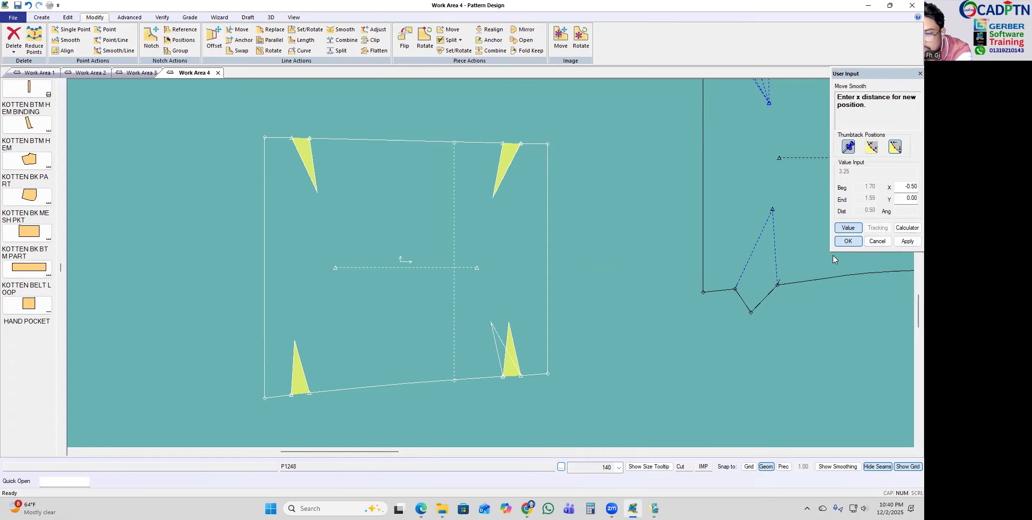
{"action": "left_click", "coordinate": [848, 241]}
Step: Shift the tip of the lower-left dart by 0.5 in X using Move Smooth
{"action": "scroll", "coordinate": [339, 300], "scroll_direction": "up", "scroll_amount": 1}
{"action": "left_click_drag", "start_coordinate": [339, 300], "coordinate": [249, 352]}
{"action": "right_click", "coordinate": [422, 267]}
{"action": "left_click", "coordinate": [422, 268]}
{"action": "right_click", "coordinate": [423, 268]}
{"action": "left_click", "coordinate": [424, 268]}
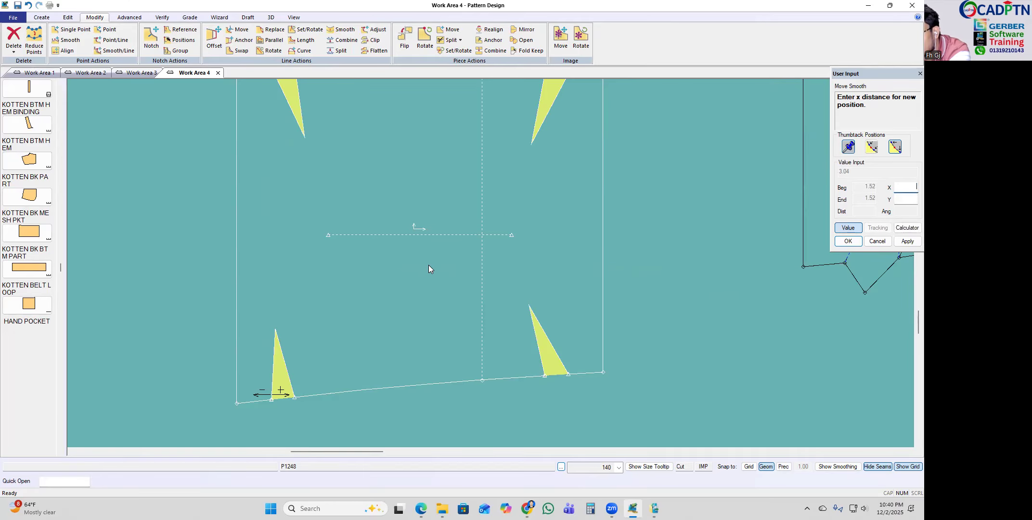
{"action": "type", "text": ".5"}
{"action": "left_click", "coordinate": [908, 245]}
{"action": "left_click", "coordinate": [848, 242]}
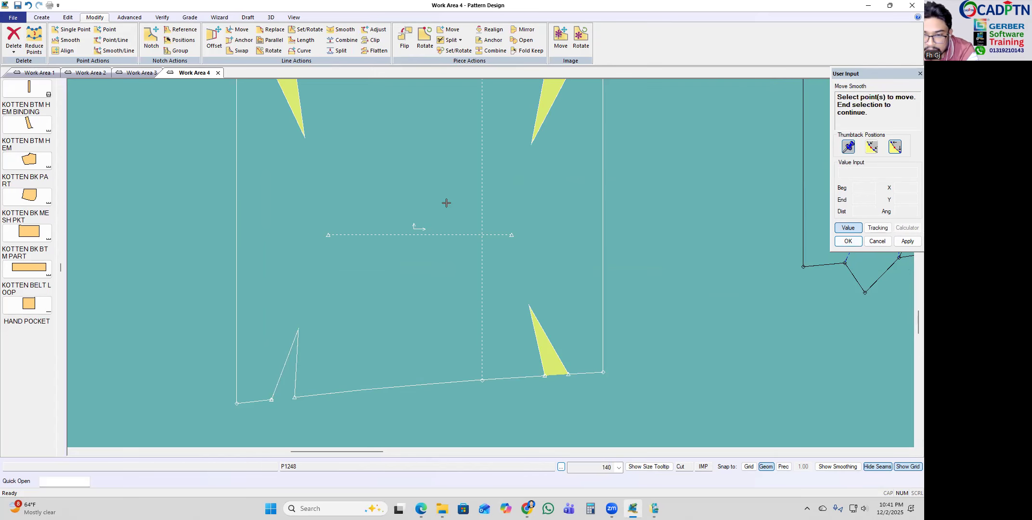
Step: Equalize the legs of the upper-left dart with Equal Dart Legs, adjusting its inner leg
{"action": "scroll", "coordinate": [491, 243], "scroll_direction": "down", "scroll_amount": 3}
{"action": "scroll", "coordinate": [421, 231], "scroll_direction": "up", "scroll_amount": 5}
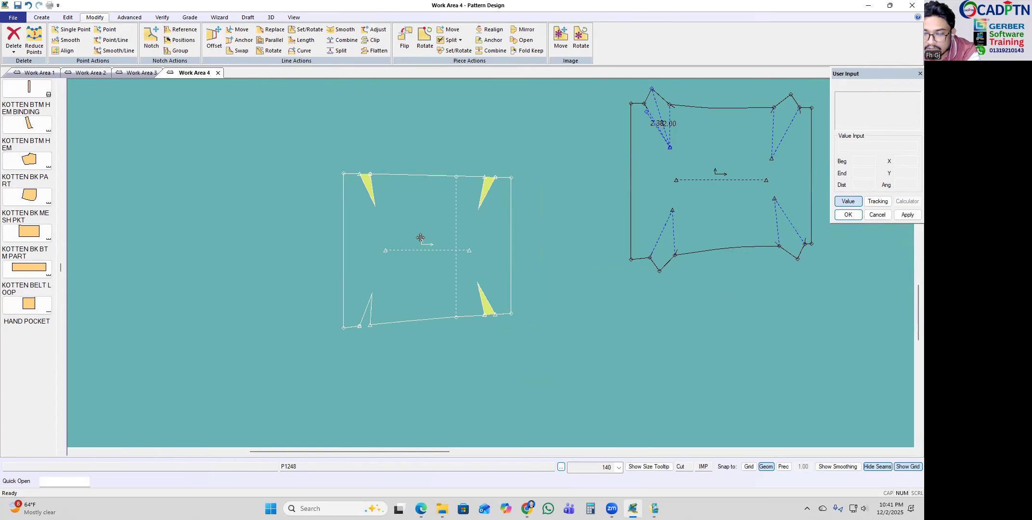
{"action": "scroll", "coordinate": [501, 219], "scroll_direction": "down", "scroll_amount": 2}
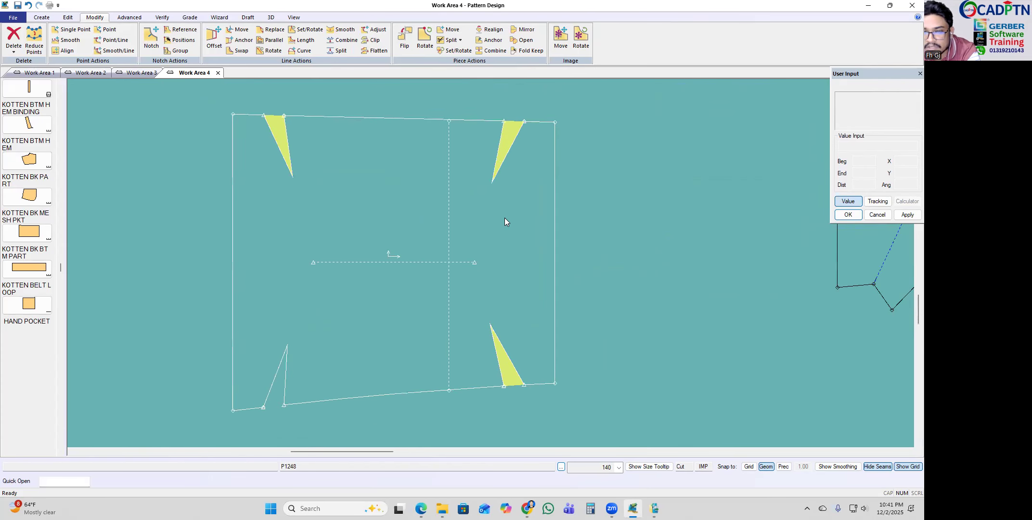
{"action": "scroll", "coordinate": [378, 200], "scroll_direction": "up", "scroll_amount": 3}
{"action": "scroll", "coordinate": [310, 126], "scroll_direction": "up", "scroll_amount": 3}
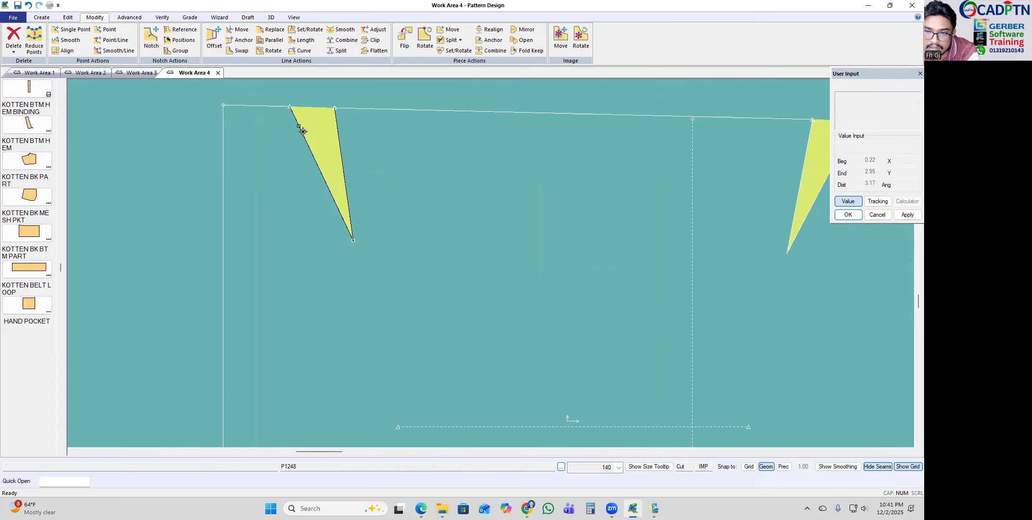
{"action": "middle_click_drag", "start_coordinate": [354, 242], "coordinate": [361, 269]}
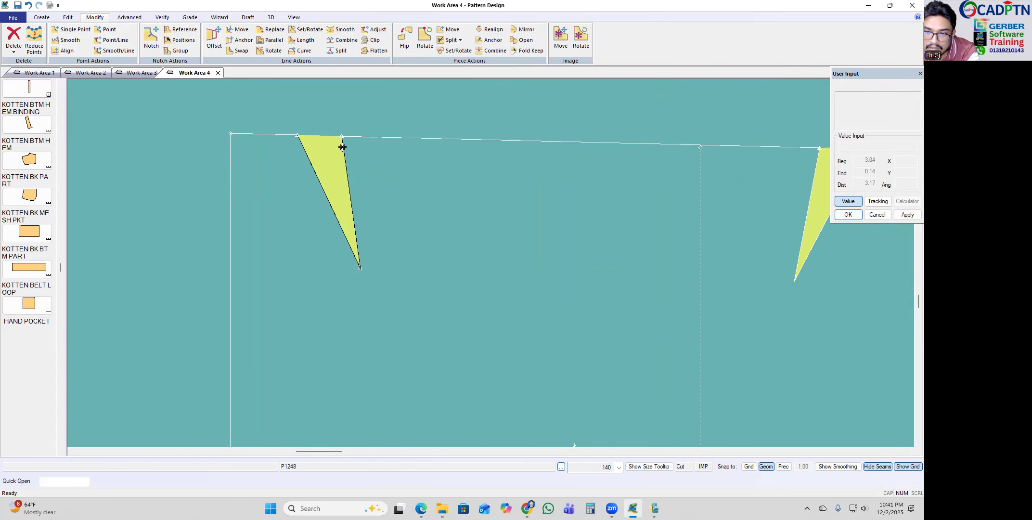
{"action": "middle_click_drag", "start_coordinate": [343, 147], "coordinate": [343, 149]}
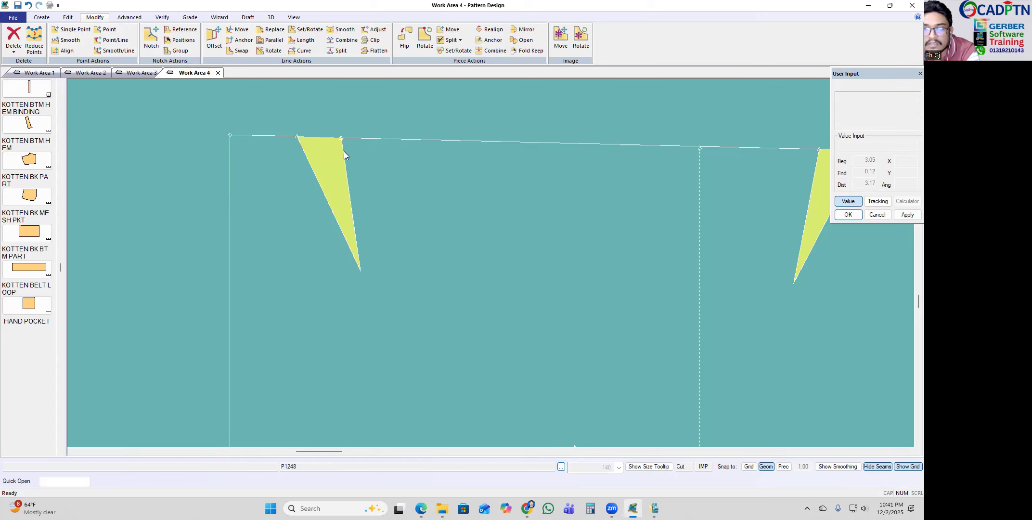
{"action": "left_click", "coordinate": [129, 17]}
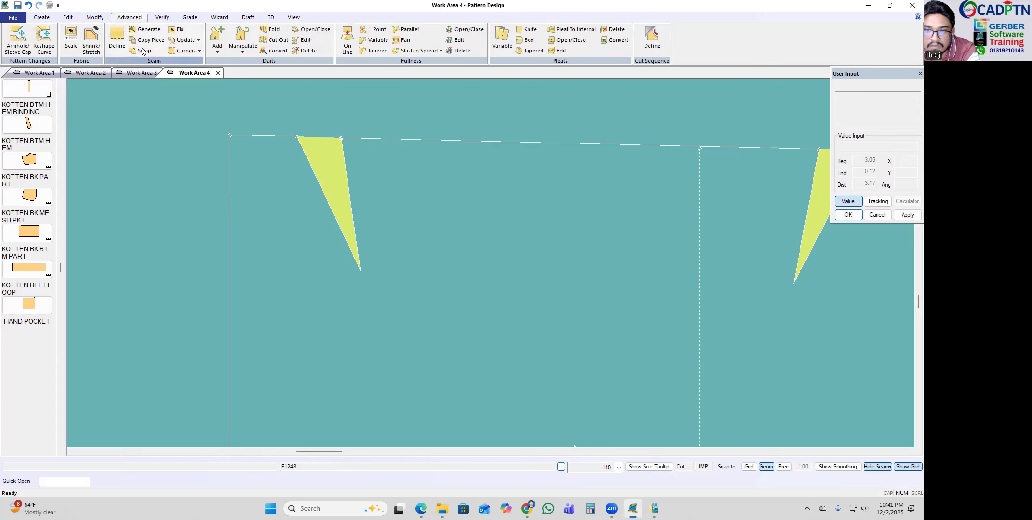
{"action": "left_click", "coordinate": [242, 53]}
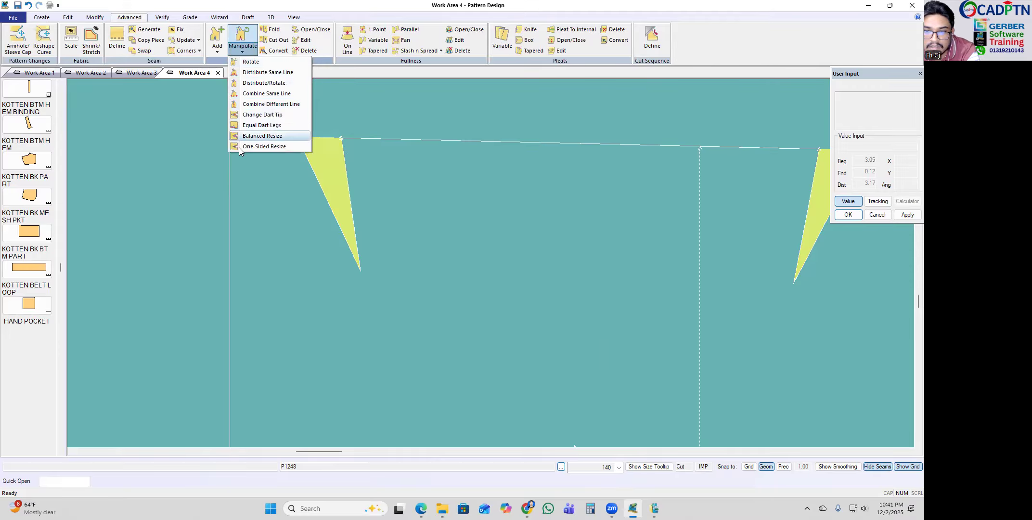
{"action": "left_click", "coordinate": [285, 126]}
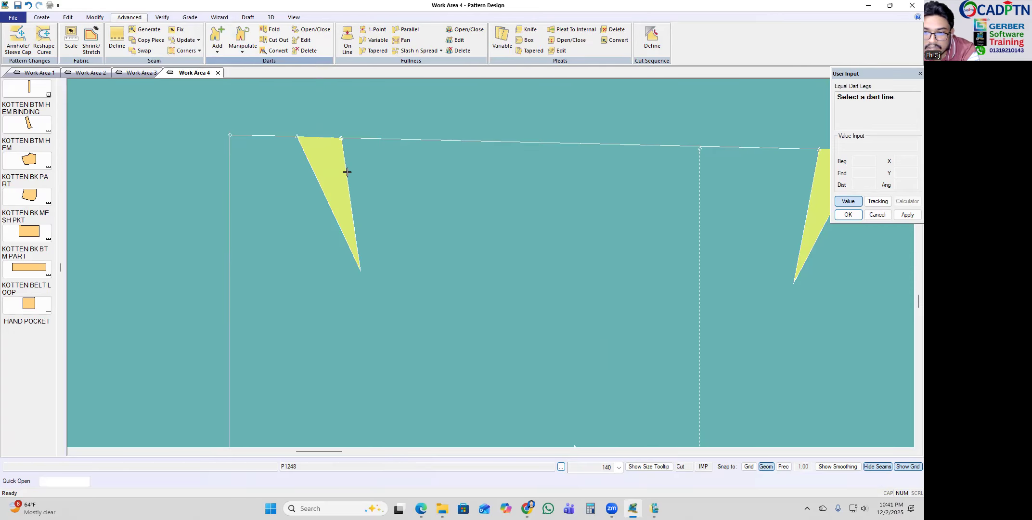
{"action": "scroll", "coordinate": [311, 149], "scroll_direction": "down", "scroll_amount": 5}
{"action": "scroll", "coordinate": [325, 152], "scroll_direction": "up", "scroll_amount": 4}
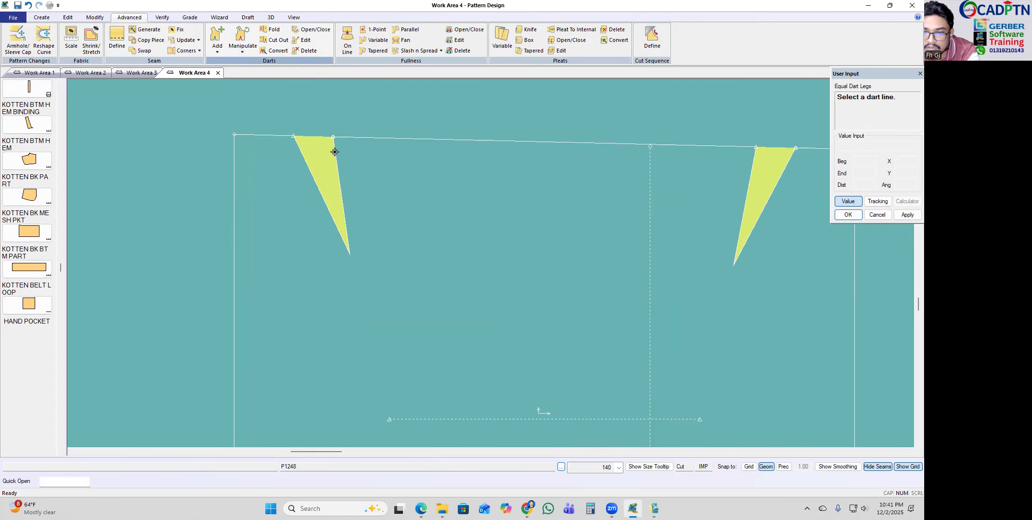
{"action": "left_click", "coordinate": [334, 152]}
{"action": "left_click", "coordinate": [325, 166]}
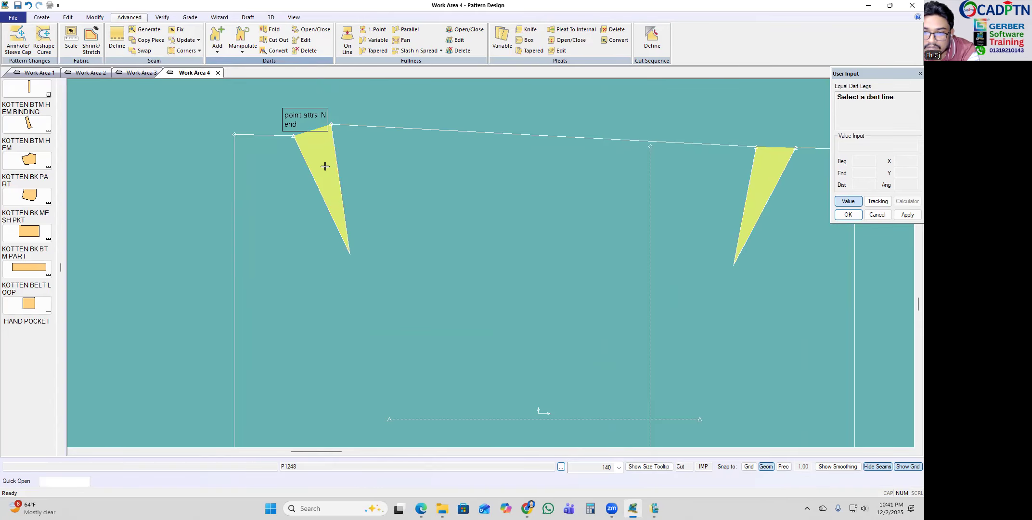
Step: Equalize the legs of the upper-right dart by adjusting its inner leg
{"action": "scroll", "coordinate": [296, 158], "scroll_direction": "down", "scroll_amount": 1}
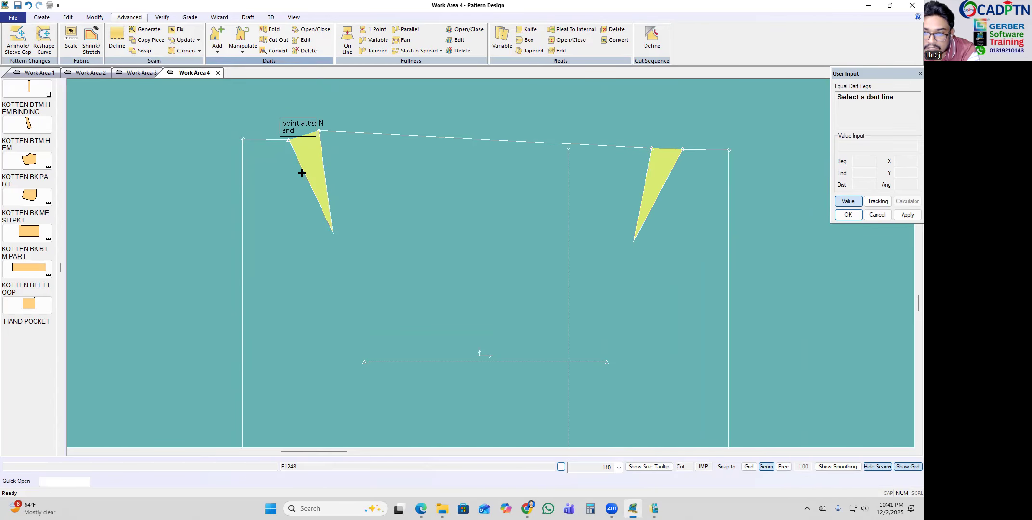
{"action": "scroll", "coordinate": [302, 172], "scroll_direction": "down", "scroll_amount": 2}
{"action": "scroll", "coordinate": [567, 152], "scroll_direction": "up", "scroll_amount": 6}
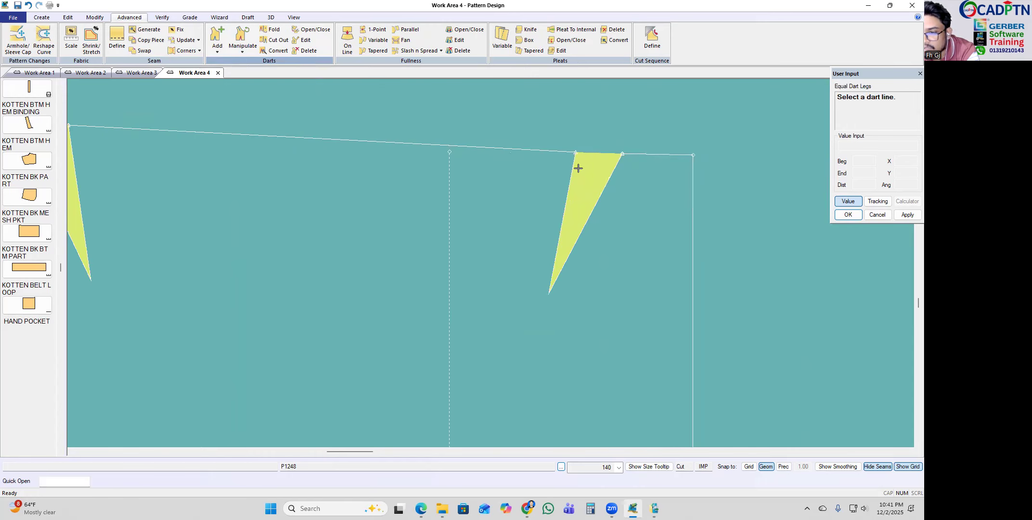
{"action": "left_click", "coordinate": [570, 179]}
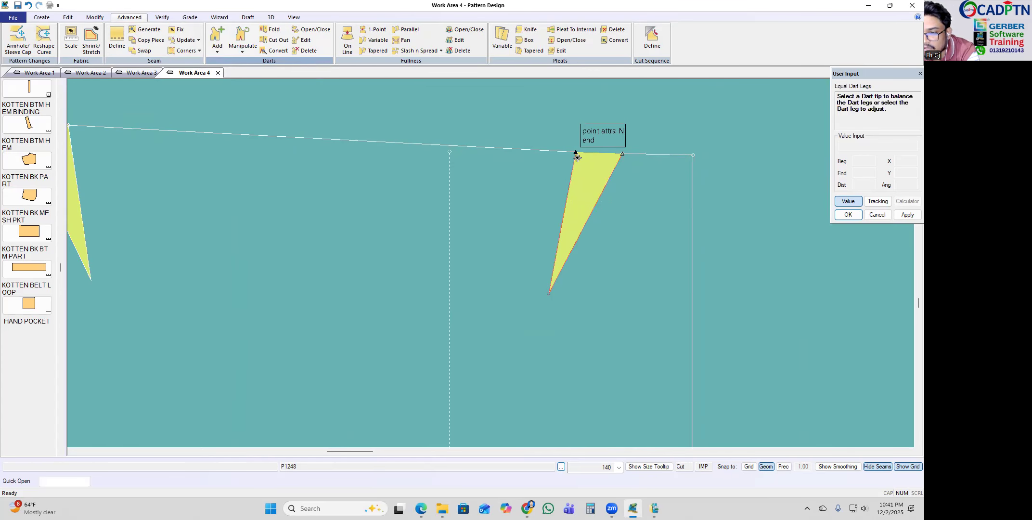
{"action": "left_click", "coordinate": [576, 156]}
Step: Equalize the legs of the lower-right dart by adjusting its inner leg
{"action": "scroll", "coordinate": [568, 116], "scroll_direction": "down", "scroll_amount": 2}
{"action": "scroll", "coordinate": [566, 106], "scroll_direction": "down", "scroll_amount": 2}
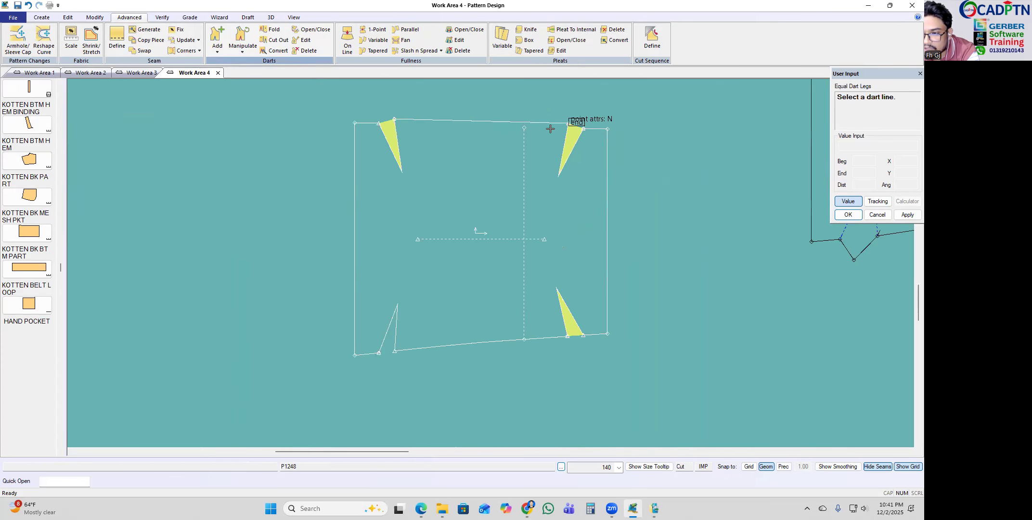
{"action": "scroll", "coordinate": [562, 361], "scroll_direction": "up", "scroll_amount": 4}
{"action": "left_click", "coordinate": [540, 302]}
{"action": "left_click", "coordinate": [553, 345]}
Step: Equalize the legs of the lower-left dart by adjusting its inner leg, and end the dart command
{"action": "scroll", "coordinate": [401, 311], "scroll_direction": "down", "scroll_amount": 2}
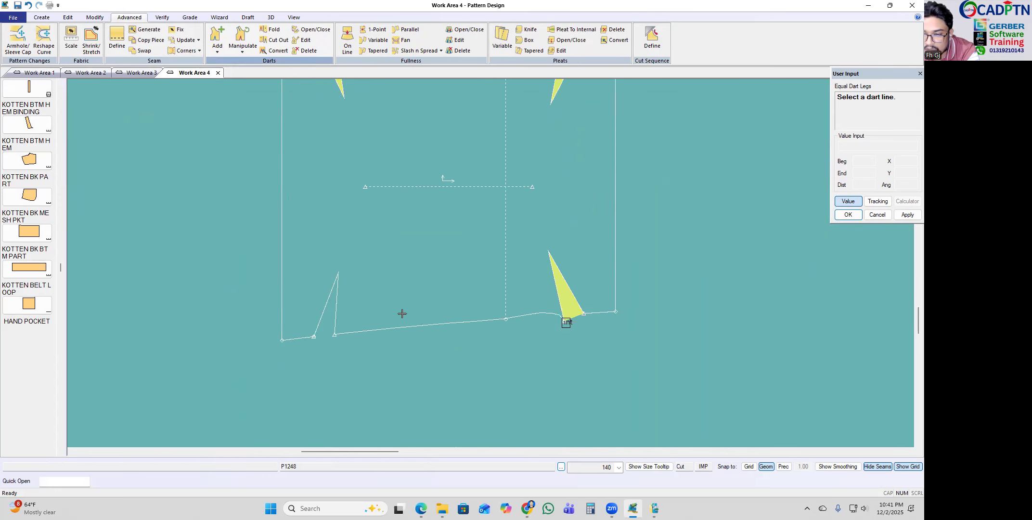
{"action": "scroll", "coordinate": [385, 313], "scroll_direction": "up", "scroll_amount": 2}
{"action": "left_click", "coordinate": [320, 309]}
{"action": "left_click", "coordinate": [319, 345]}
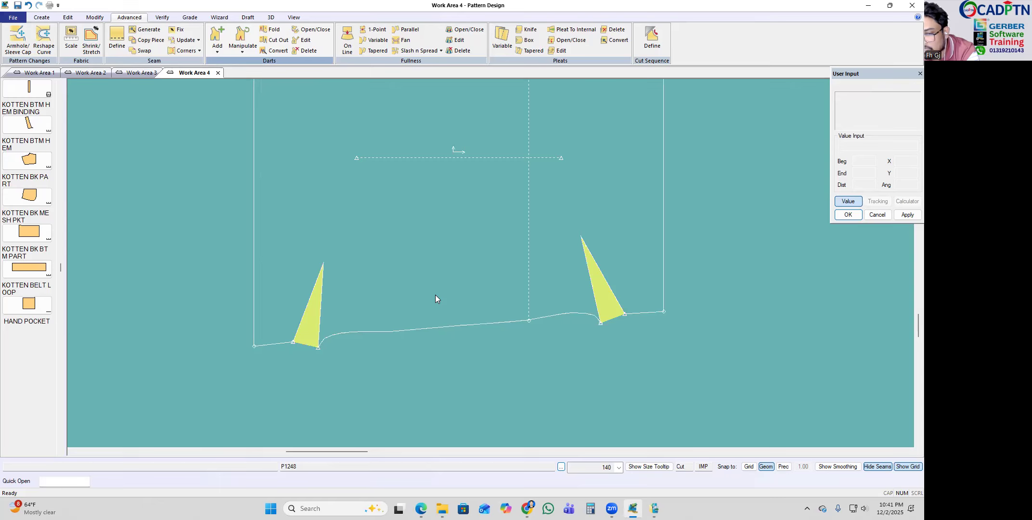
{"action": "scroll", "coordinate": [452, 362], "scroll_direction": "down", "scroll_amount": 1}
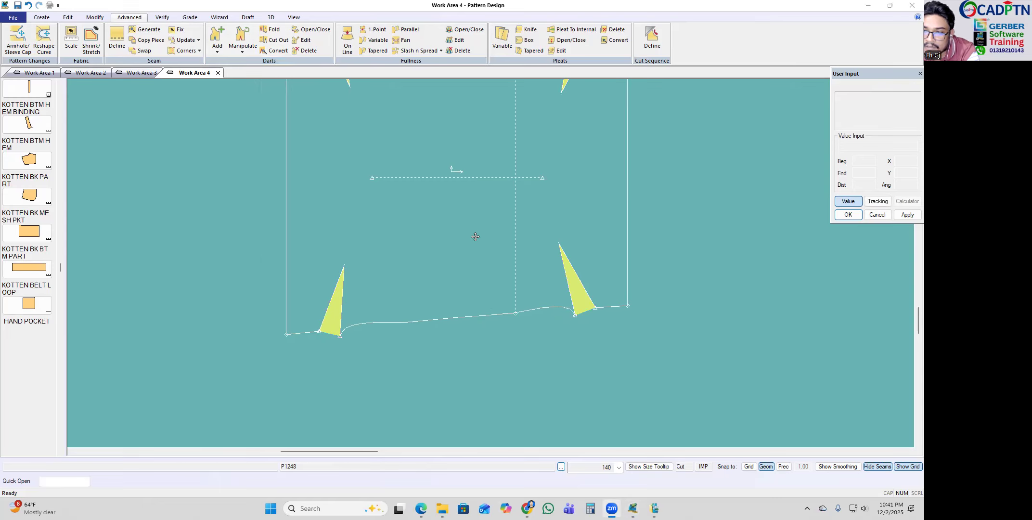
Step: Add a point on the piece's top edge between the two upper darts, near the dashed vertical line
{"action": "middle_click_drag", "start_coordinate": [471, 241], "coordinate": [493, 204]}
{"action": "middle_click_drag", "start_coordinate": [487, 162], "coordinate": [456, 310]}
{"action": "middle_click_drag", "start_coordinate": [468, 139], "coordinate": [452, 173]}
{"action": "scroll", "coordinate": [452, 173], "scroll_direction": "up", "scroll_amount": 1}
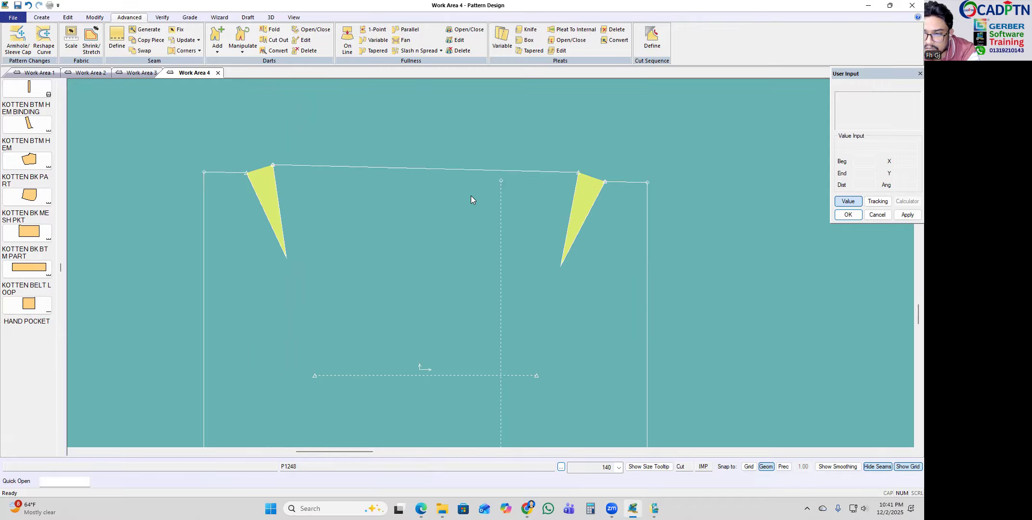
{"action": "scroll", "coordinate": [487, 206], "scroll_direction": "up", "scroll_amount": 1}
{"action": "left_click", "coordinate": [535, 169]}
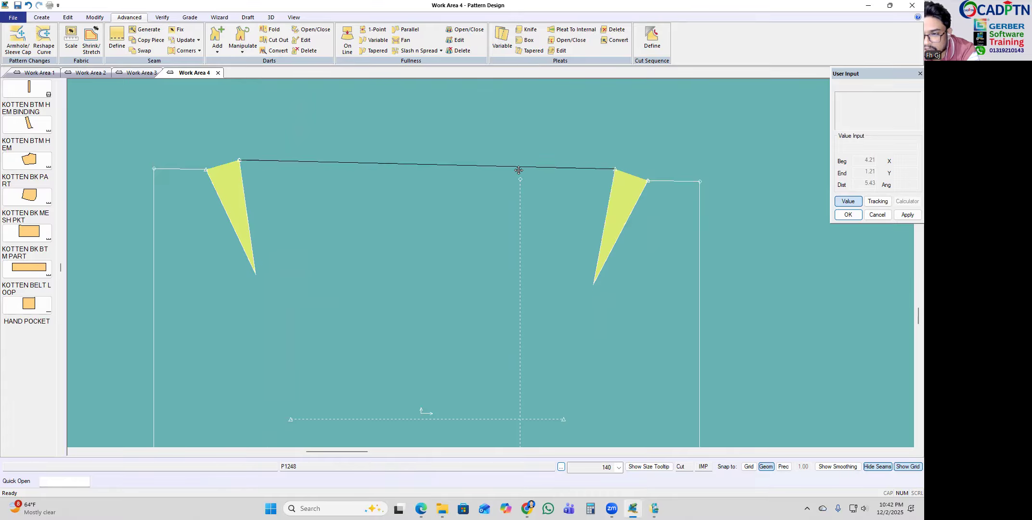
{"action": "left_click", "coordinate": [530, 177]}
{"action": "left_click", "coordinate": [530, 173]}
{"action": "left_click", "coordinate": [461, 206]}
{"action": "left_click", "coordinate": [454, 210]}
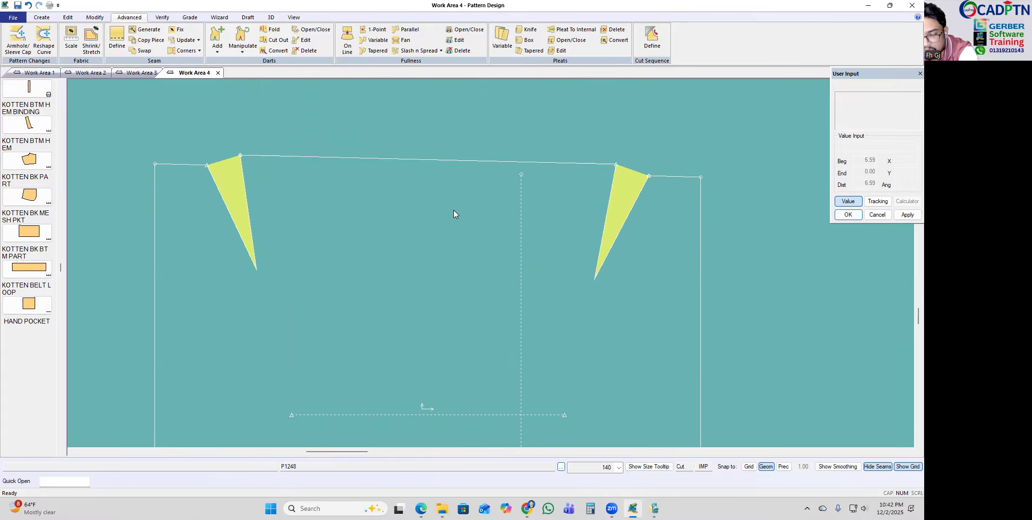
{"action": "right_click", "coordinate": [426, 206]}
{"action": "mouse_move", "coordinate": [432, 259]}
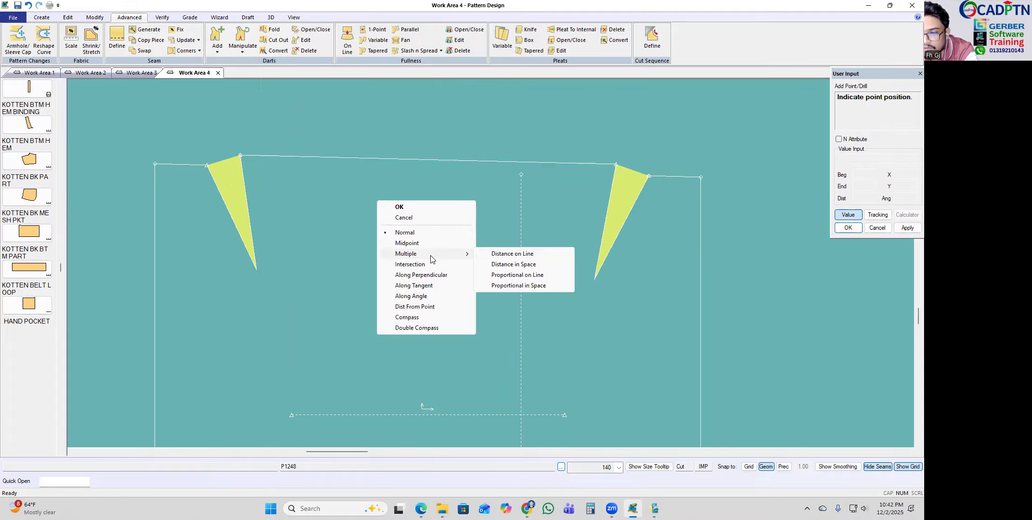
{"action": "left_click", "coordinate": [512, 254]}
{"action": "left_click", "coordinate": [508, 163]}
{"action": "left_click", "coordinate": [586, 153]}
{"action": "type", "text": "1"}
{"action": "right_click", "coordinate": [586, 153]}
{"action": "left_click", "coordinate": [585, 151]}
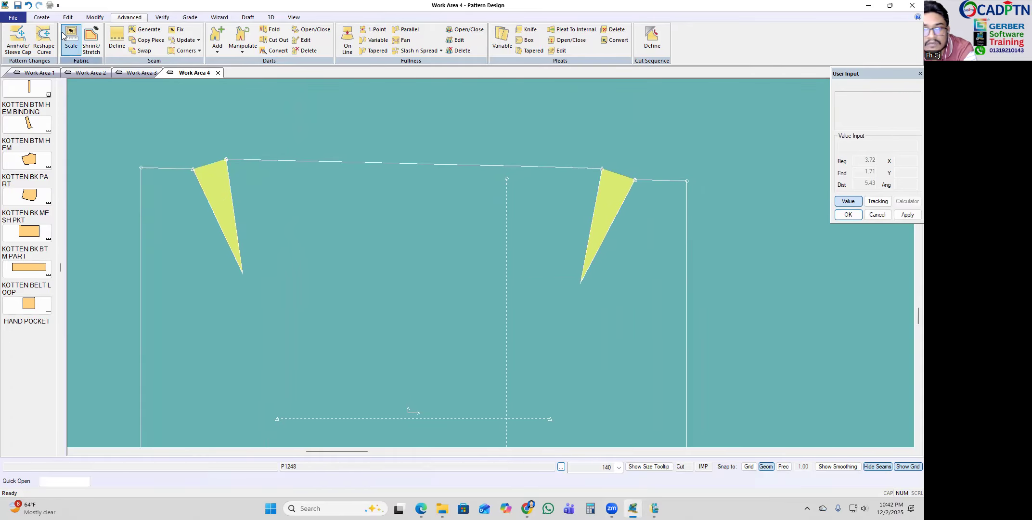
Step: Move the new top-edge point down onto the upper end of the dashed vertical line with Move Smooth
{"action": "scroll", "coordinate": [82, 64], "scroll_direction": "up", "scroll_amount": 1}
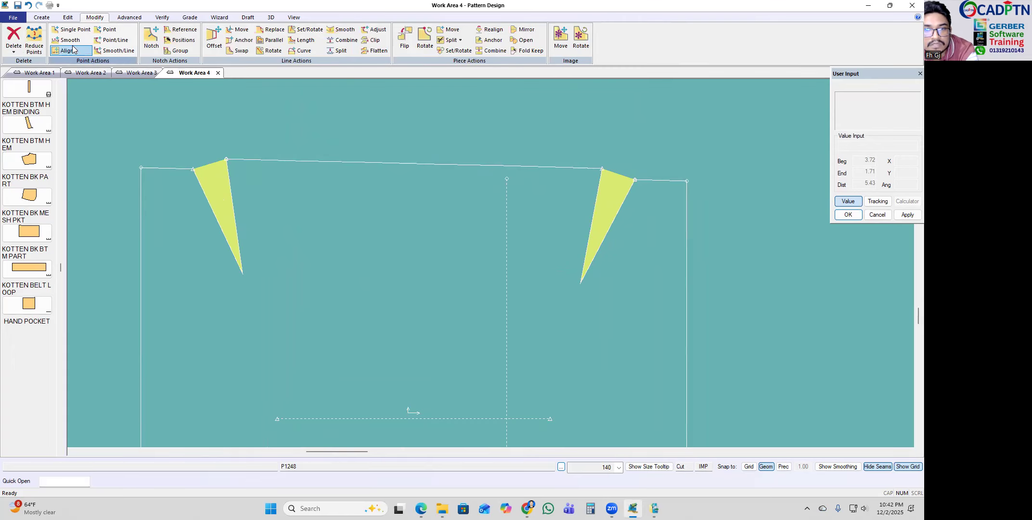
{"action": "left_click", "coordinate": [69, 40]}
{"action": "left_click", "coordinate": [496, 168]}
{"action": "right_click", "coordinate": [529, 124]}
{"action": "left_click", "coordinate": [527, 124]}
{"action": "left_click", "coordinate": [855, 231]}
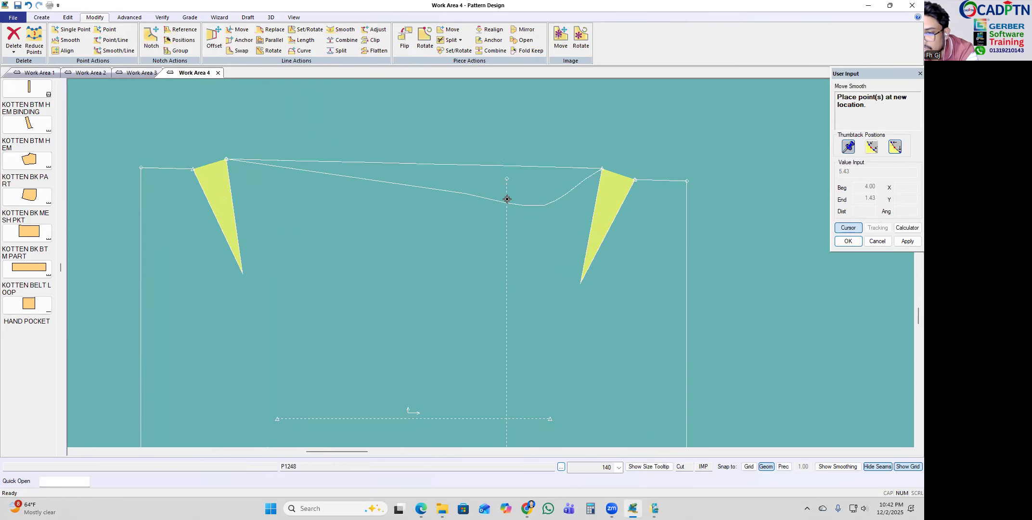
{"action": "left_click", "coordinate": [504, 185]}
{"action": "scroll", "coordinate": [419, 106], "scroll_direction": "down", "scroll_amount": 3}
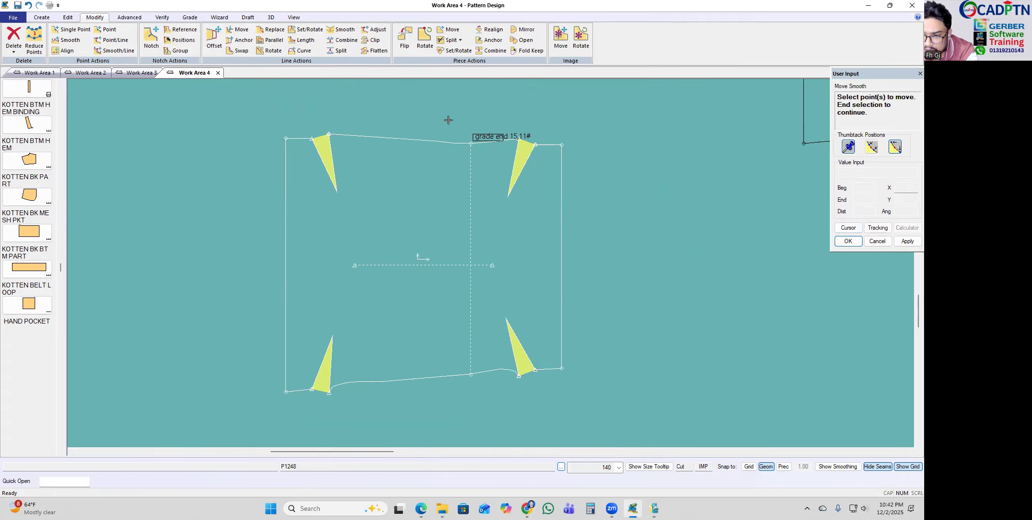
{"action": "scroll", "coordinate": [537, 397], "scroll_direction": "up", "scroll_amount": 3}
{"action": "scroll", "coordinate": [468, 313], "scroll_direction": "up", "scroll_amount": 3}
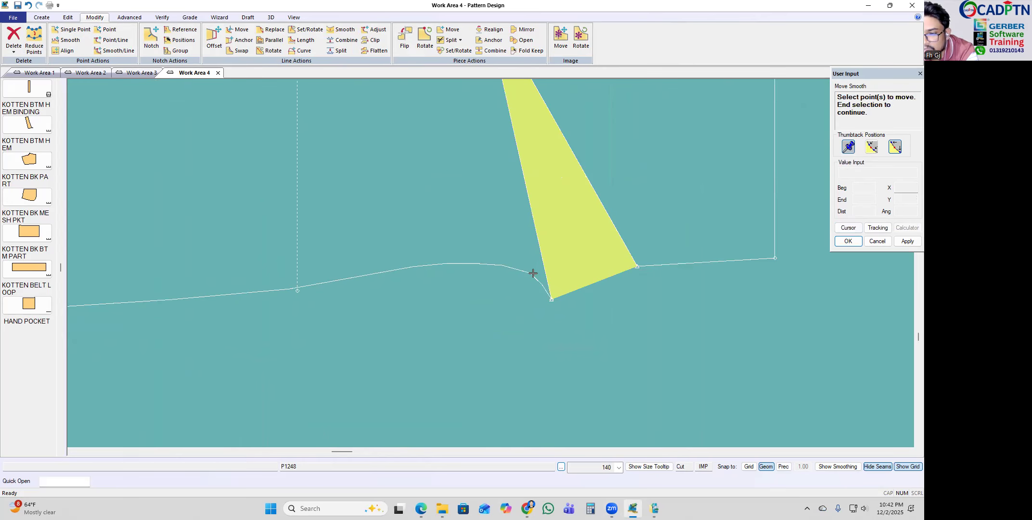
{"action": "left_click", "coordinate": [506, 311]}
{"action": "scroll", "coordinate": [624, 224], "scroll_direction": "down", "scroll_amount": 2}
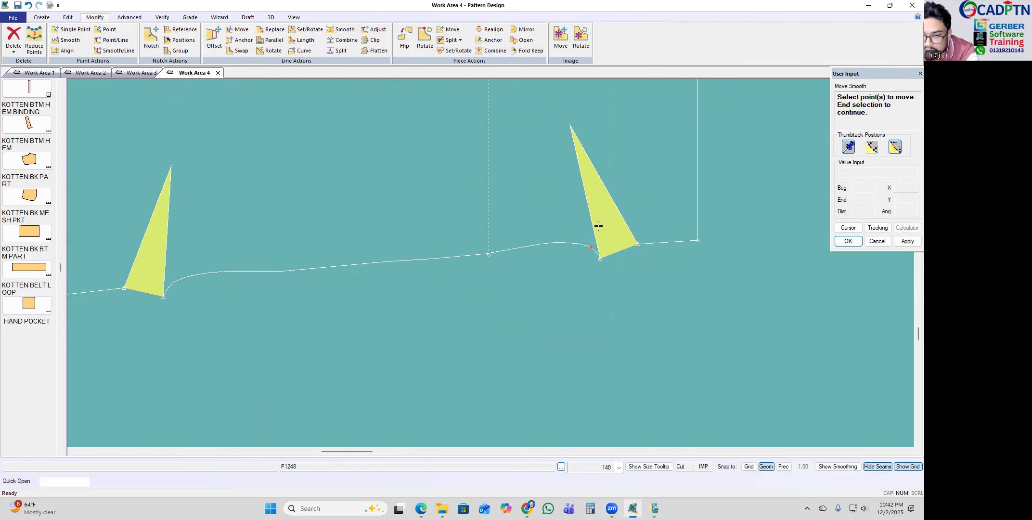
{"action": "right_click", "coordinate": [501, 236]}
{"action": "left_click", "coordinate": [526, 223]}
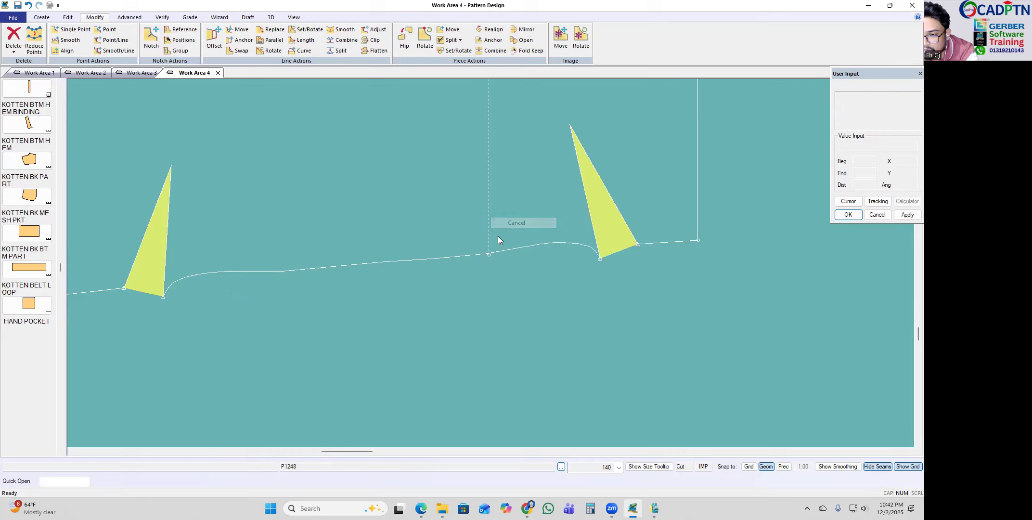
Step: Smooth the whole bottom edge line between the two lower darts with Smooth Line
{"action": "scroll", "coordinate": [501, 232], "scroll_direction": "down", "scroll_amount": 1}
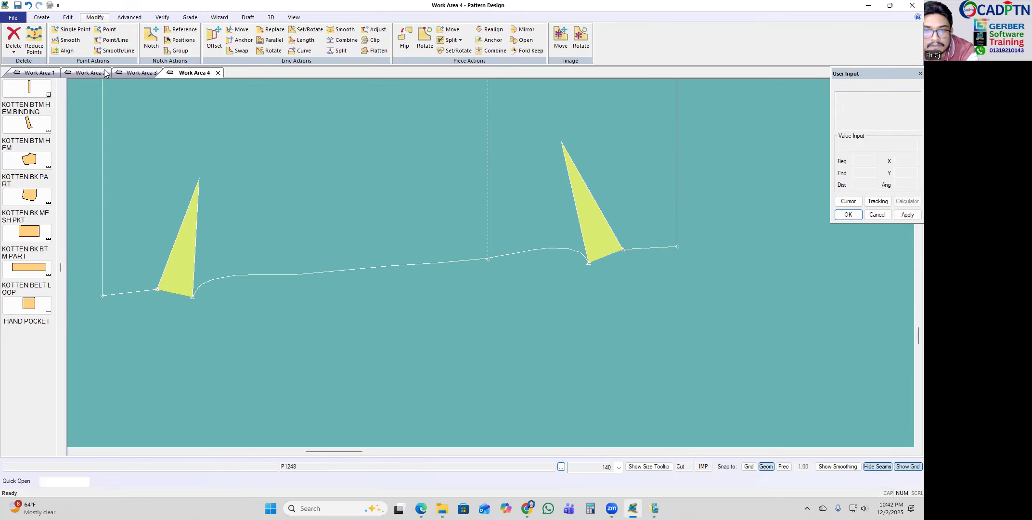
{"action": "left_click", "coordinate": [343, 29]}
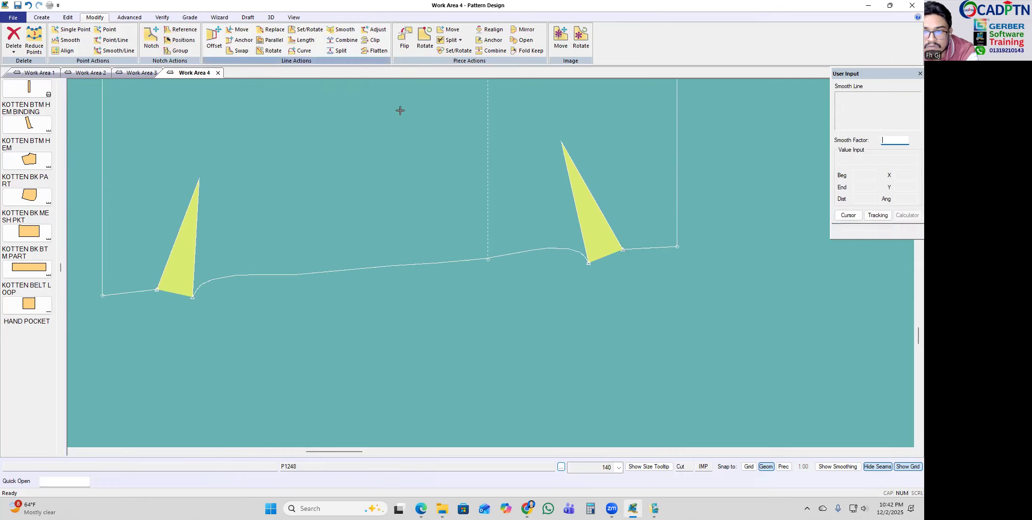
{"action": "left_click", "coordinate": [524, 248]}
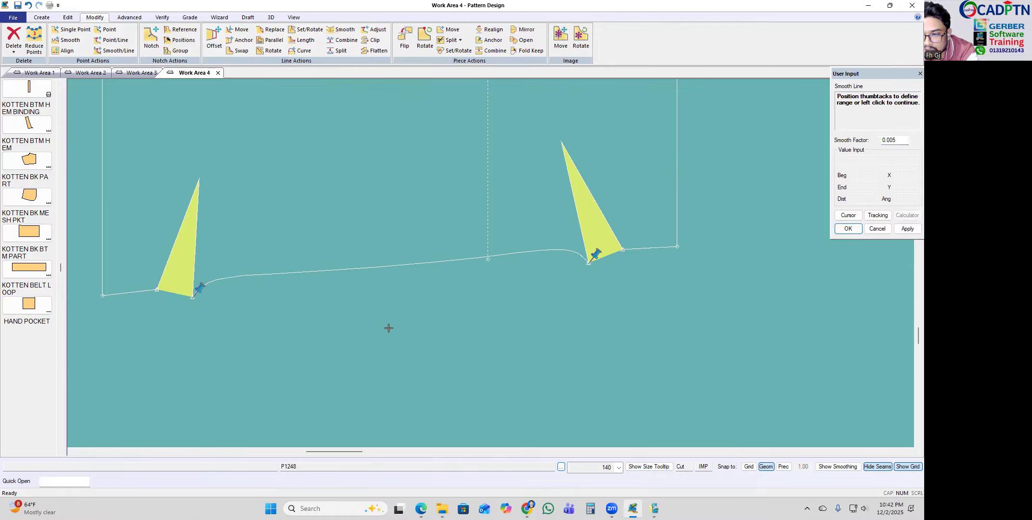
{"action": "right_click", "coordinate": [499, 193]}
{"action": "left_click", "coordinate": [503, 204]}
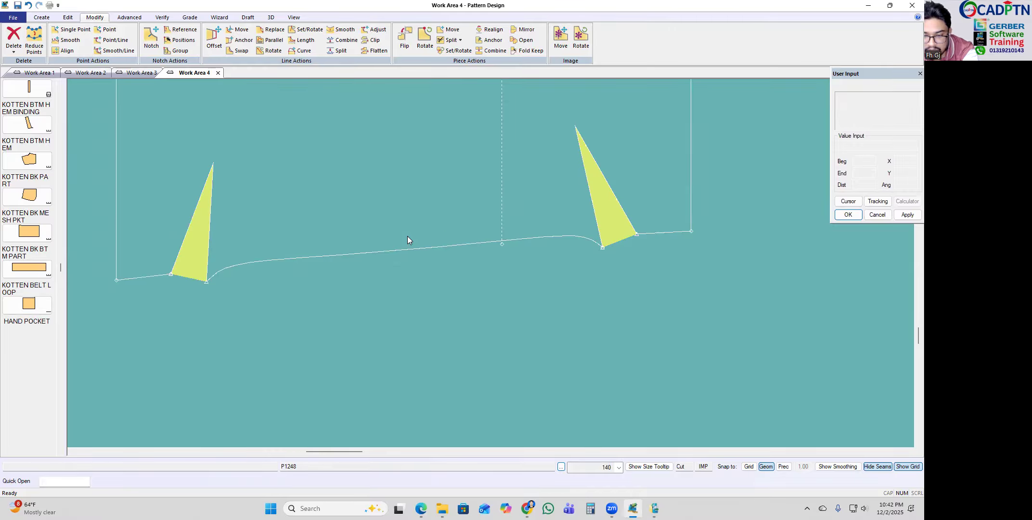
{"action": "key", "text": "Delete"}
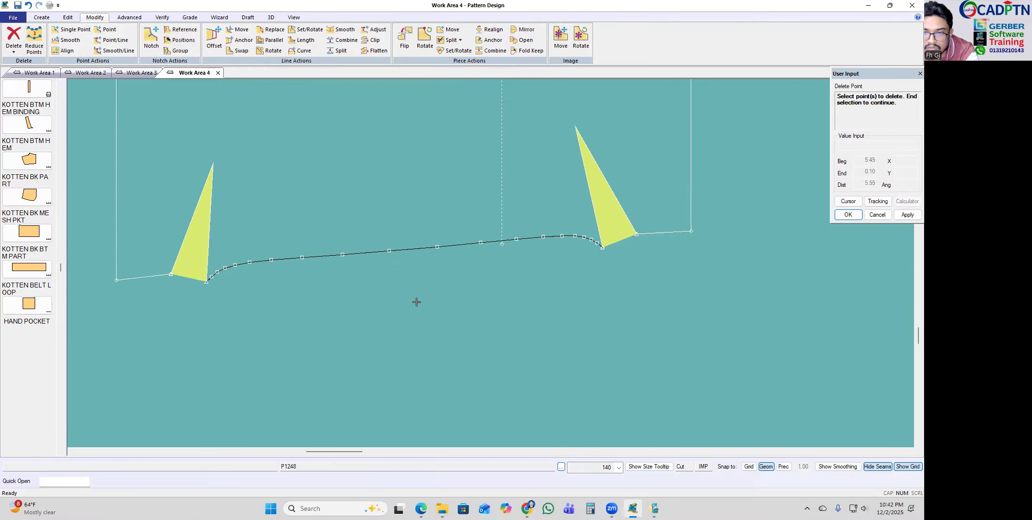
{"action": "right_click", "coordinate": [297, 184]}
{"action": "left_click", "coordinate": [297, 187]}
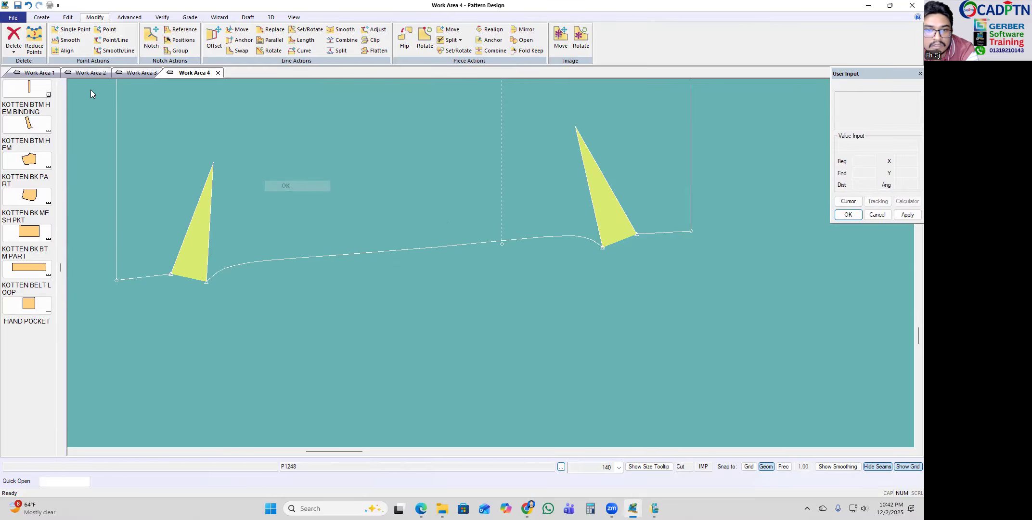
{"action": "left_click", "coordinate": [37, 43]}
{"action": "left_click", "coordinate": [484, 244]}
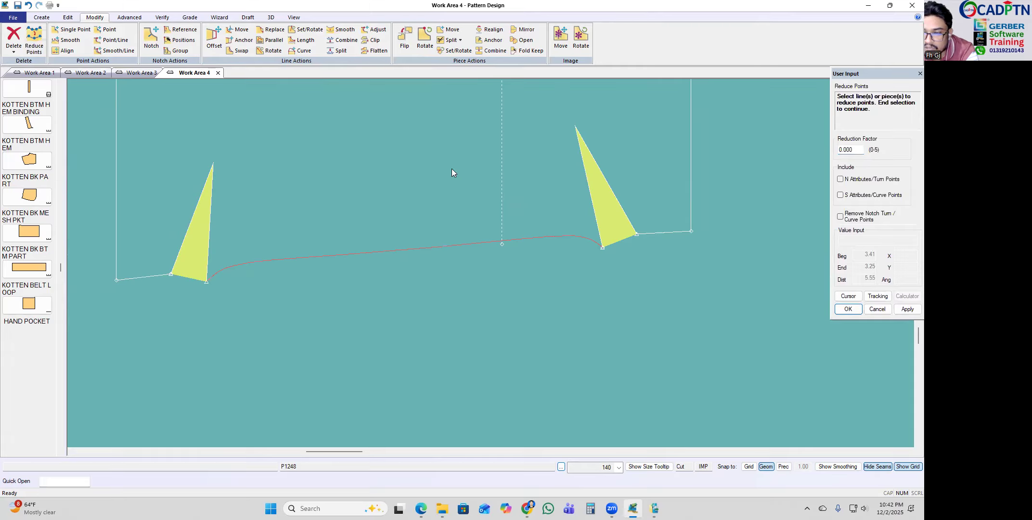
{"action": "left_click", "coordinate": [487, 244]}
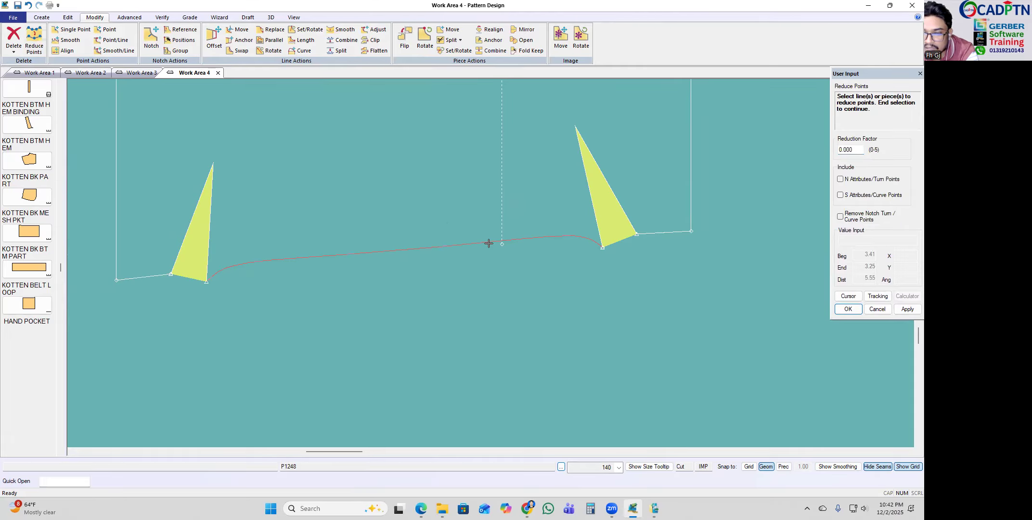
{"action": "left_click", "coordinate": [369, 256]}
{"action": "right_click", "coordinate": [436, 213]}
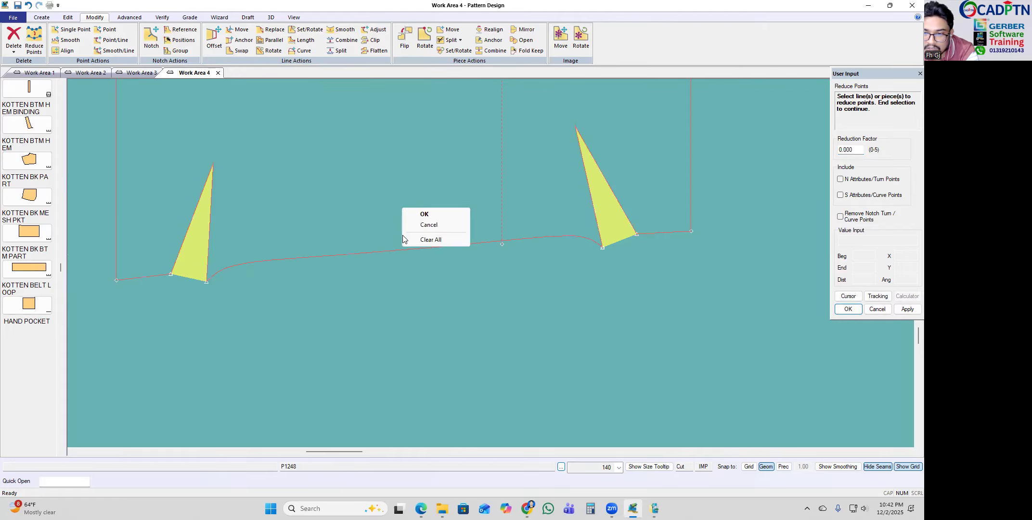
{"action": "left_click", "coordinate": [427, 226]}
{"action": "middle_click_drag", "start_coordinate": [321, 268], "coordinate": [313, 268]}
{"action": "middle_click_drag", "start_coordinate": [383, 202], "coordinate": [384, 238]}
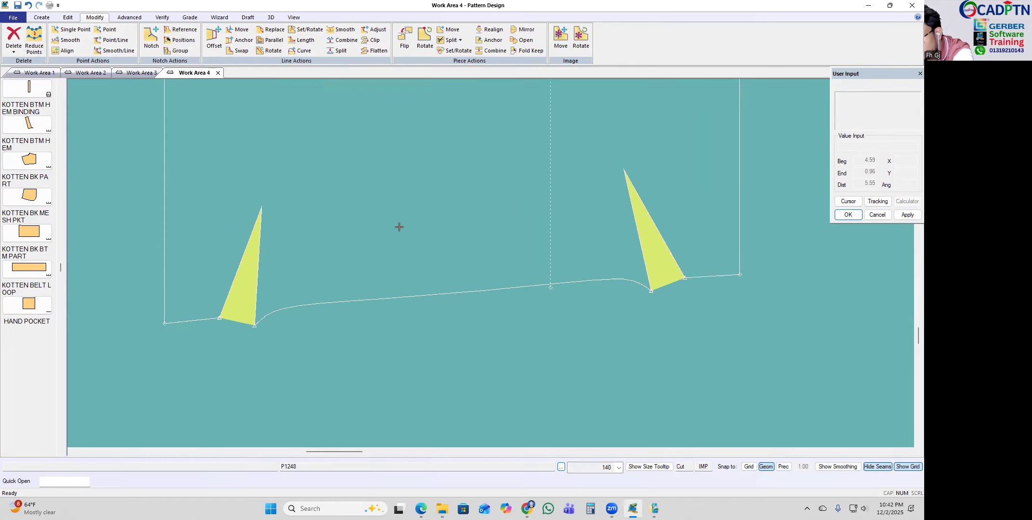
Step: Try to reshape the bottom edge curve beside the lower-left dart with Move Smooth
{"action": "key", "text": "ctrl+m"}
{"action": "left_click", "coordinate": [283, 309]}
{"action": "scroll", "coordinate": [293, 345], "scroll_direction": "up", "scroll_amount": 1}
{"action": "right_click", "coordinate": [460, 231]}
{"action": "left_click", "coordinate": [460, 231]}
{"action": "right_click", "coordinate": [437, 220]}
{"action": "left_click", "coordinate": [437, 220]}
{"action": "right_click", "coordinate": [399, 253]}
{"action": "left_click", "coordinate": [380, 389]}
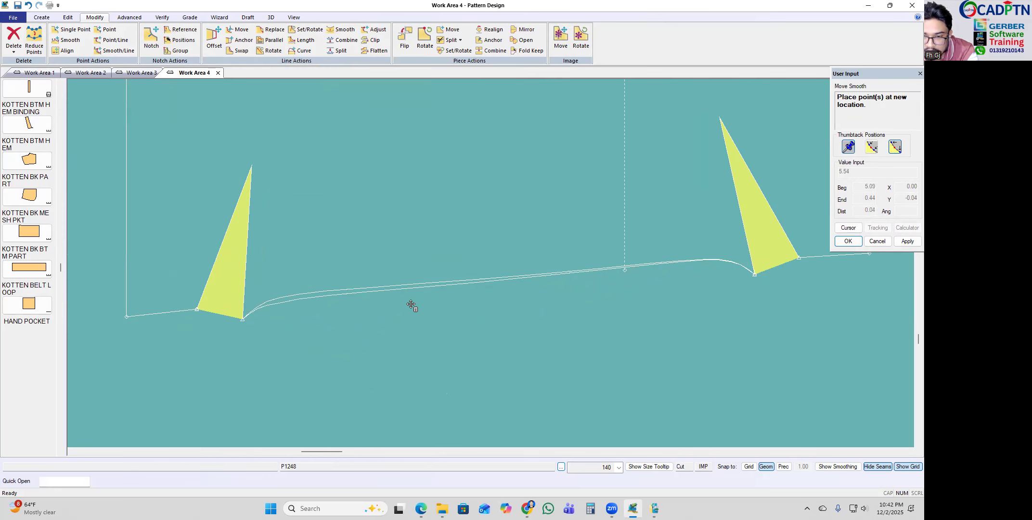
{"action": "right_click", "coordinate": [414, 304]}
{"action": "left_click", "coordinate": [416, 314]}
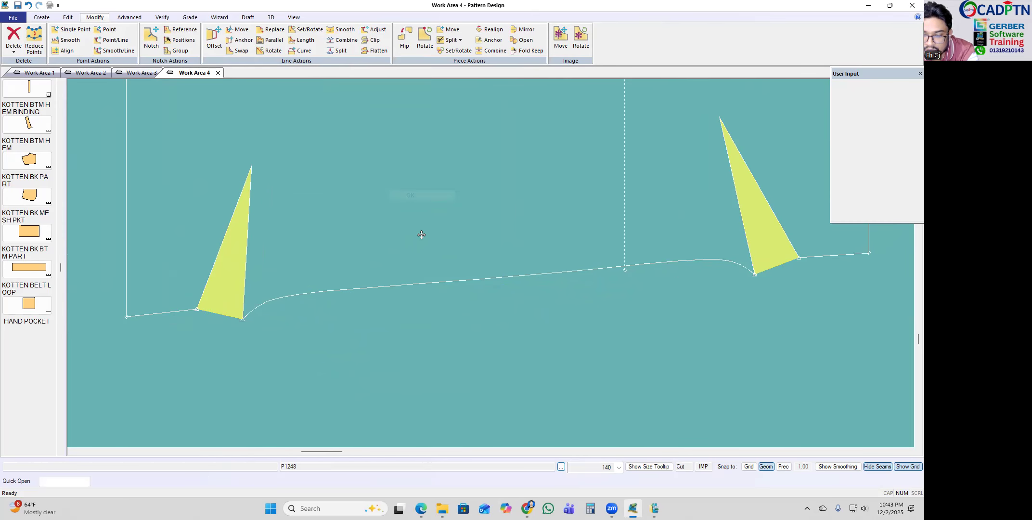
Step: Delete the bottom-edge curve points just inside the lower-left dart
{"action": "key", "text": "Delete"}
{"action": "left_click_drag", "start_coordinate": [277, 342], "coordinate": [333, 277]}
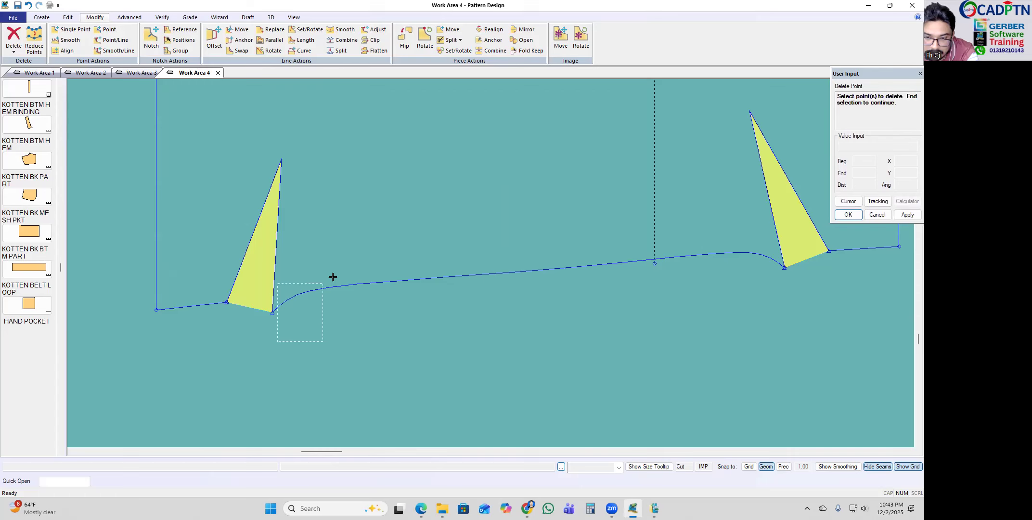
{"action": "left_click_drag", "start_coordinate": [334, 323], "coordinate": [332, 328]}
{"action": "left_click_drag", "start_coordinate": [281, 352], "coordinate": [352, 271]}
{"action": "right_click", "coordinate": [471, 201]}
{"action": "left_click", "coordinate": [474, 208]}
{"action": "left_click_drag", "start_coordinate": [273, 344], "coordinate": [327, 295]}
{"action": "right_click", "coordinate": [477, 214]}
{"action": "left_click", "coordinate": [466, 219]}
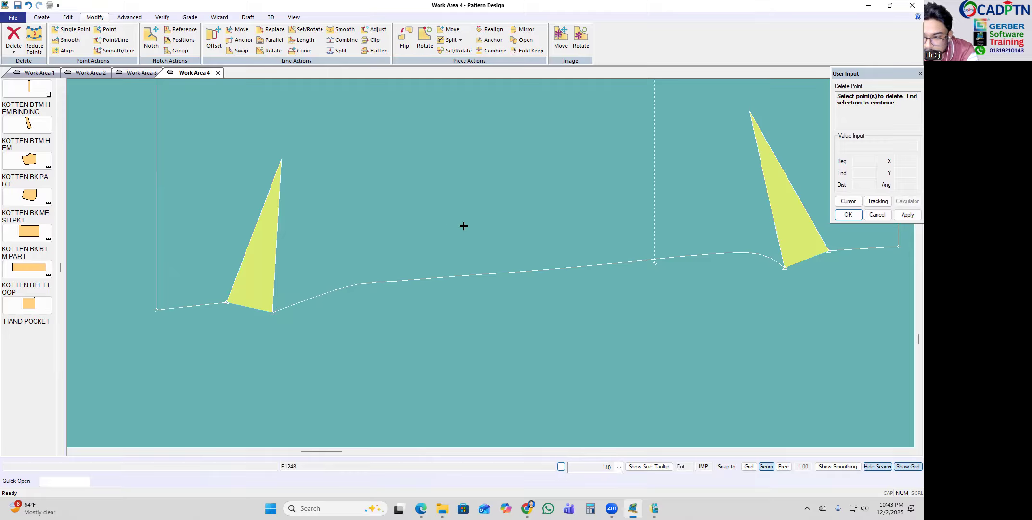
Step: Delete the bottom-edge curve points between the dashed vertical line and the lower-right dart
{"action": "left_click_drag", "start_coordinate": [710, 283], "coordinate": [781, 250]}
{"action": "right_click", "coordinate": [643, 201]}
{"action": "left_click", "coordinate": [644, 204]}
{"action": "left_click", "coordinate": [715, 254]}
{"action": "right_click", "coordinate": [703, 209]}
{"action": "left_click", "coordinate": [703, 210]}
{"action": "left_click", "coordinate": [675, 257]}
{"action": "right_click", "coordinate": [695, 225]}
{"action": "left_click", "coordinate": [696, 225]}
Step: Delete the remaining curve point at the bend inside the lower-left dart and end point deletion
{"action": "left_click", "coordinate": [356, 285]}
{"action": "right_click", "coordinate": [491, 201]}
{"action": "left_click", "coordinate": [490, 201]}
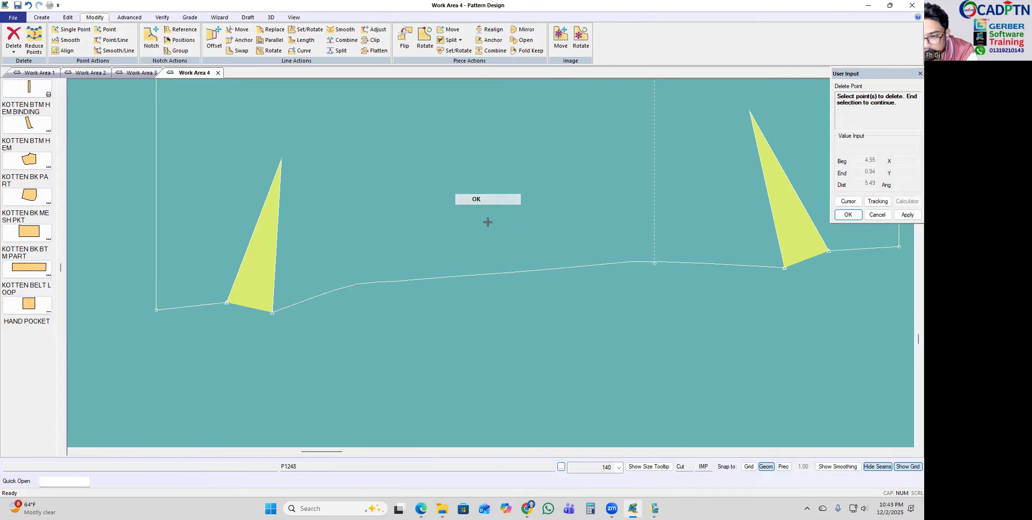
{"action": "scroll", "coordinate": [280, 266], "scroll_direction": "down", "scroll_amount": 3}
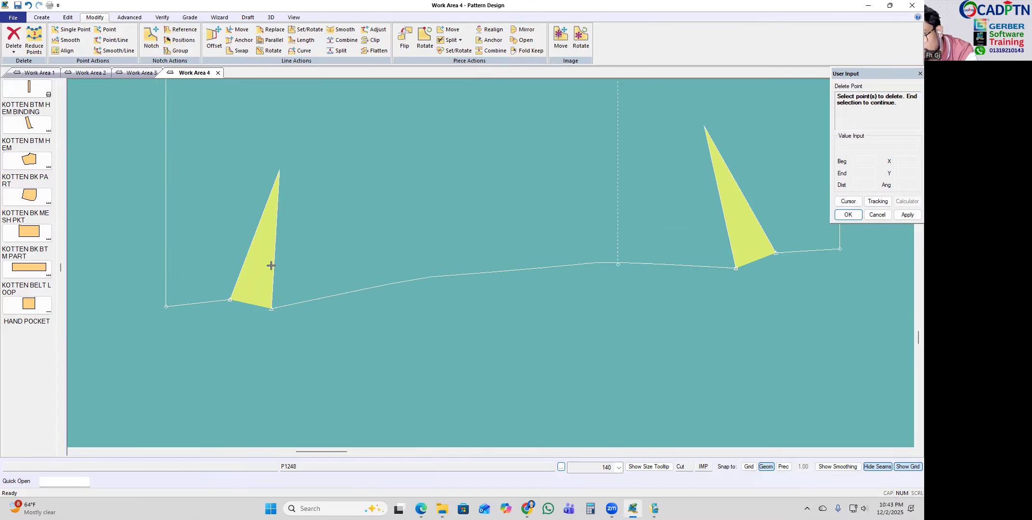
{"action": "right_click", "coordinate": [432, 218]}
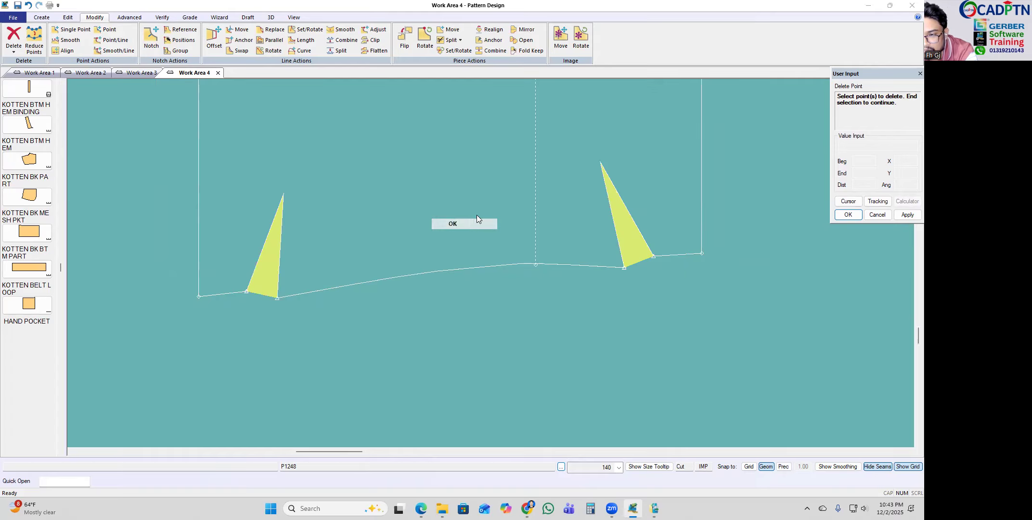
{"action": "left_click", "coordinate": [455, 224]}
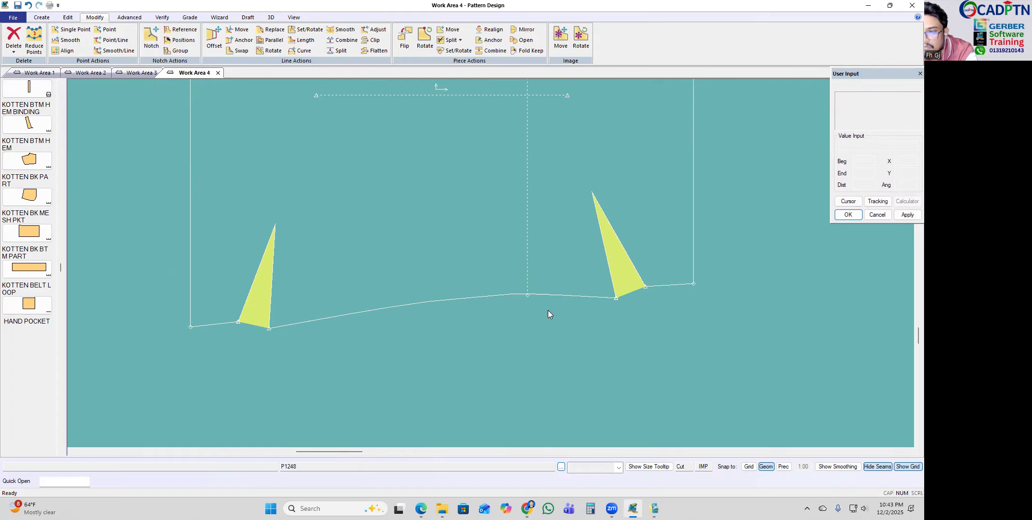
Step: Smooth the bottom edge between the two lower darts with Smooth Line, using a smooth factor of 0.005
{"action": "left_click", "coordinate": [342, 29]}
{"action": "left_click", "coordinate": [505, 292]}
{"action": "left_click", "coordinate": [463, 311]}
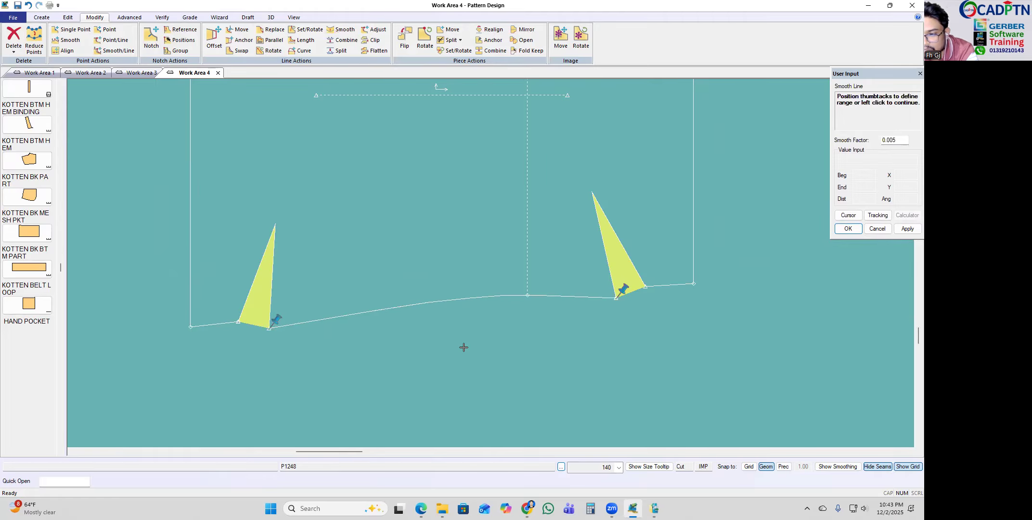
{"action": "right_click", "coordinate": [468, 199]}
{"action": "left_click", "coordinate": [476, 212]}
{"action": "right_click", "coordinate": [529, 162]}
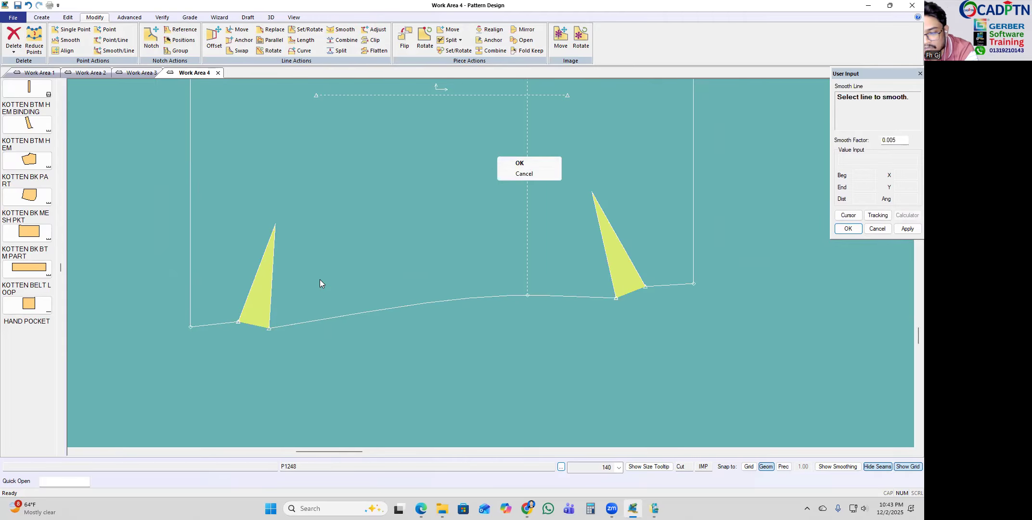
Step: Compare the knee piece's four darts and edges with the knee panels in the tech pack PDF sketch
{"action": "scroll", "coordinate": [319, 279], "scroll_direction": "down", "scroll_amount": 4}
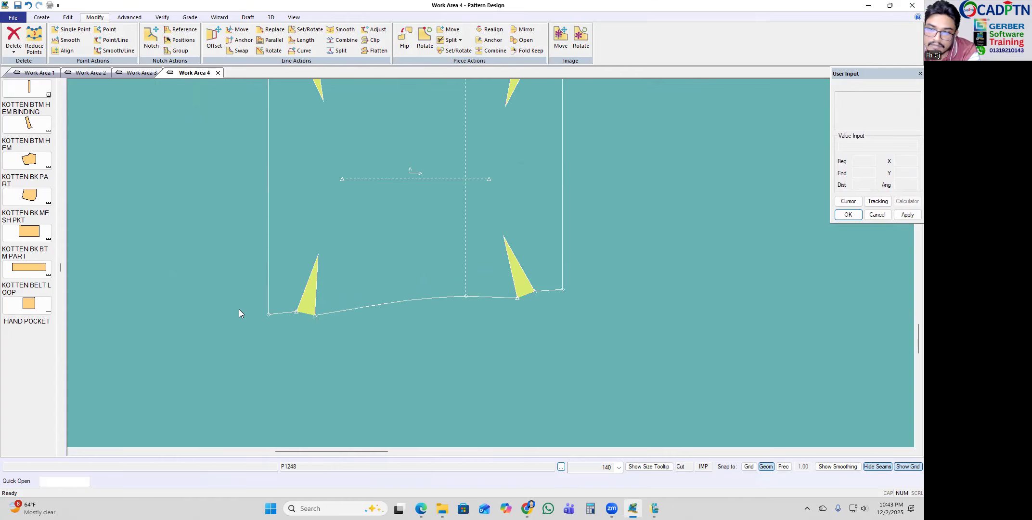
{"action": "middle_click_drag", "start_coordinate": [450, 225], "coordinate": [444, 301]}
{"action": "scroll", "coordinate": [446, 302], "scroll_direction": "up", "scroll_amount": 1}
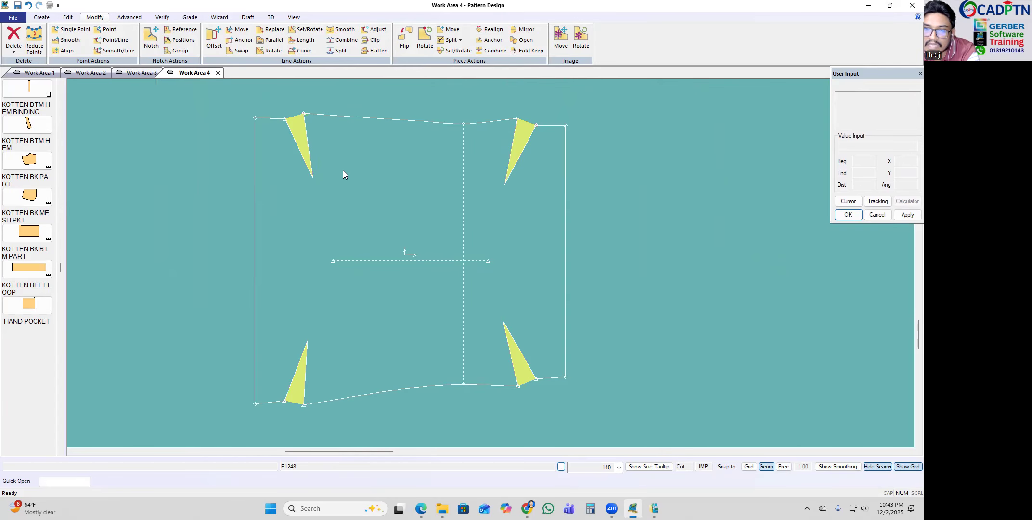
{"action": "scroll", "coordinate": [313, 125], "scroll_direction": "up", "scroll_amount": 5}
{"action": "scroll", "coordinate": [308, 128], "scroll_direction": "down", "scroll_amount": 7}
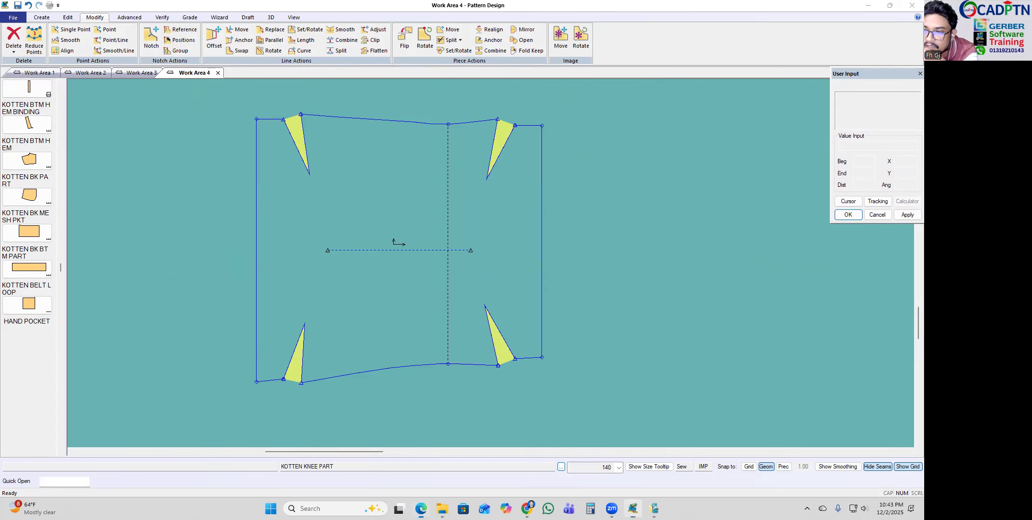
{"action": "key", "text": "alt+Tab"}
{"action": "left_click", "coordinate": [638, 128]}
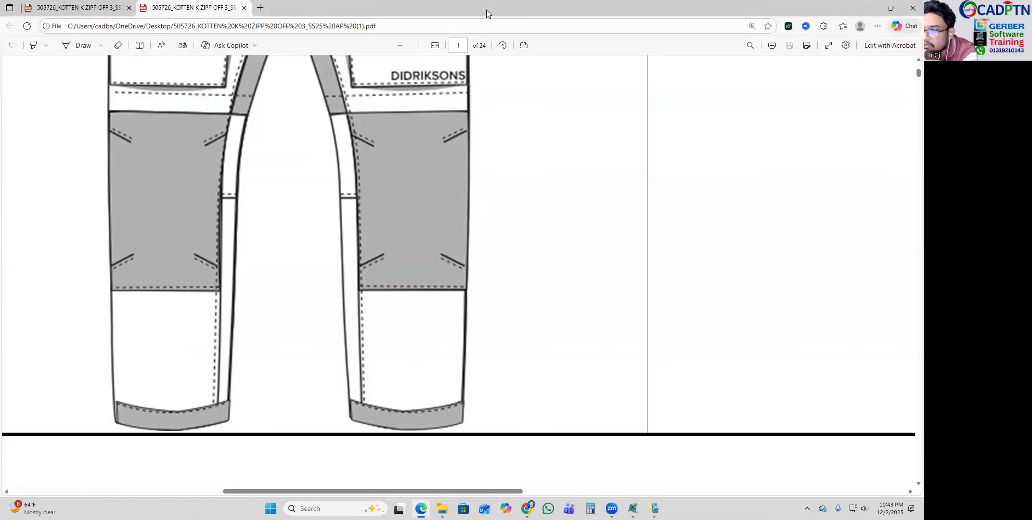
{"action": "key", "text": "alt+Tab"}
{"action": "left_click_drag", "start_coordinate": [471, 198], "coordinate": [506, 199]}
{"action": "scroll", "coordinate": [520, 203], "scroll_direction": "down", "scroll_amount": 5}
{"action": "scroll", "coordinate": [359, 183], "scroll_direction": "up", "scroll_amount": 4}
{"action": "scroll", "coordinate": [358, 182], "scroll_direction": "up", "scroll_amount": 2}
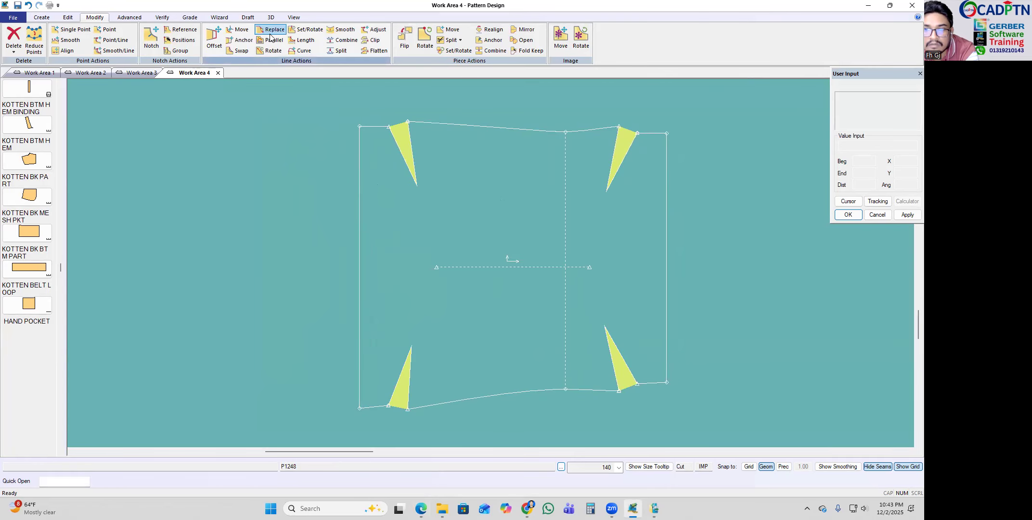
Step: Try folding the upper-left dart toward its outer leg with fold lines included, and undo the fold
{"action": "left_click", "coordinate": [131, 18]}
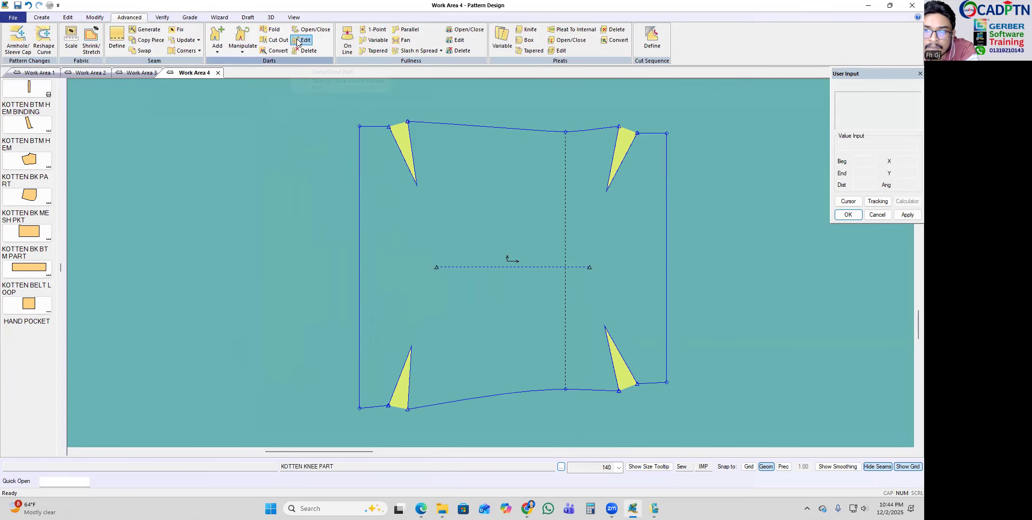
{"action": "left_click", "coordinate": [273, 33]}
{"action": "scroll", "coordinate": [473, 142], "scroll_direction": "up", "scroll_amount": 1}
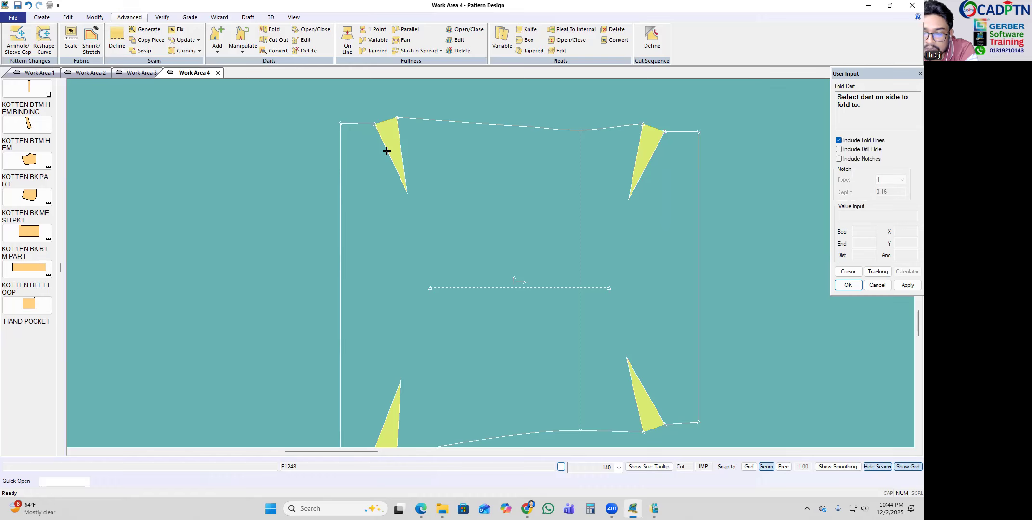
{"action": "left_click", "coordinate": [385, 149]}
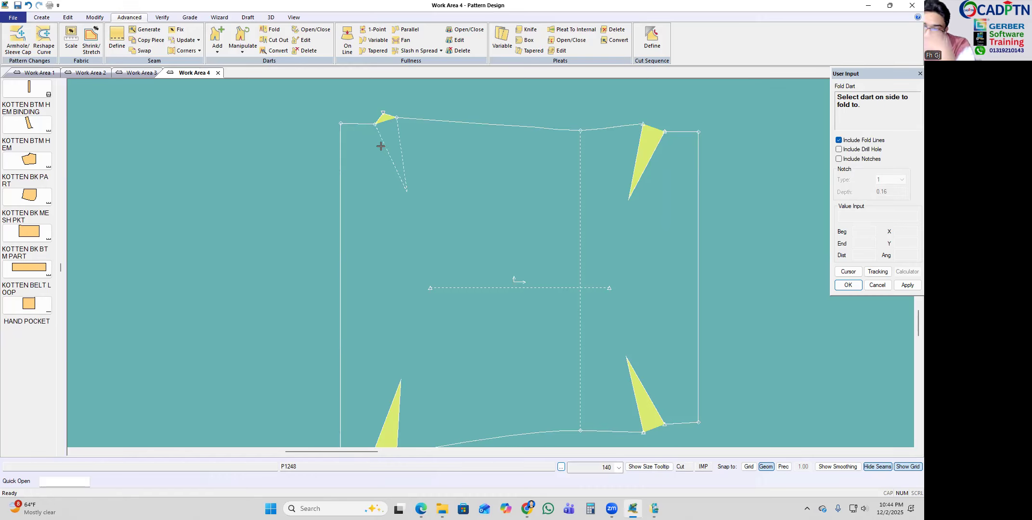
{"action": "scroll", "coordinate": [385, 113], "scroll_direction": "up", "scroll_amount": 4}
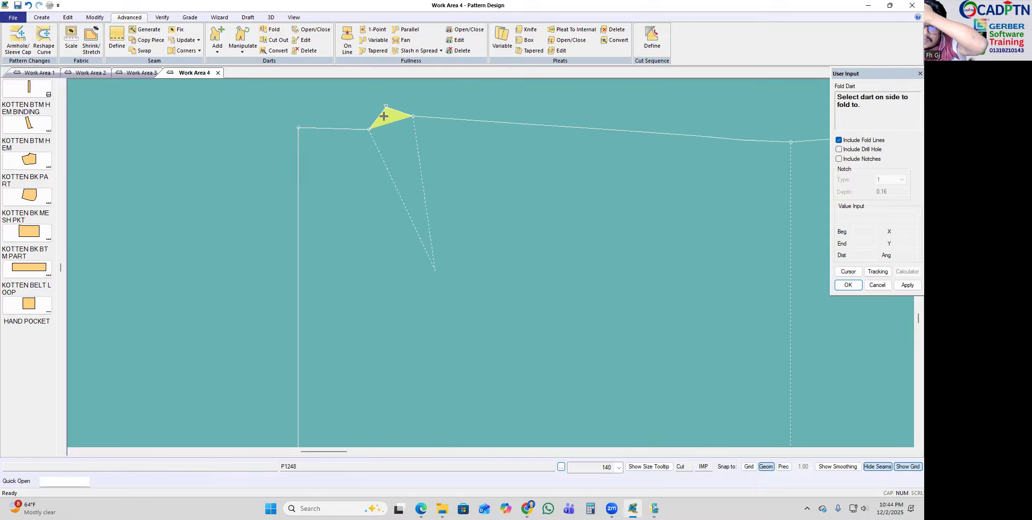
{"action": "scroll", "coordinate": [388, 120], "scroll_direction": "down", "scroll_amount": 2}
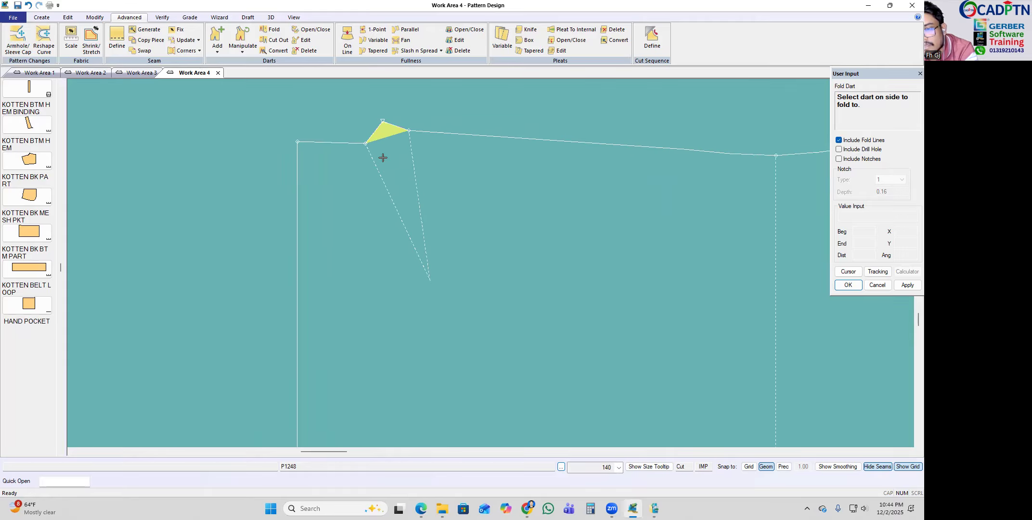
{"action": "scroll", "coordinate": [382, 153], "scroll_direction": "up", "scroll_amount": 4}
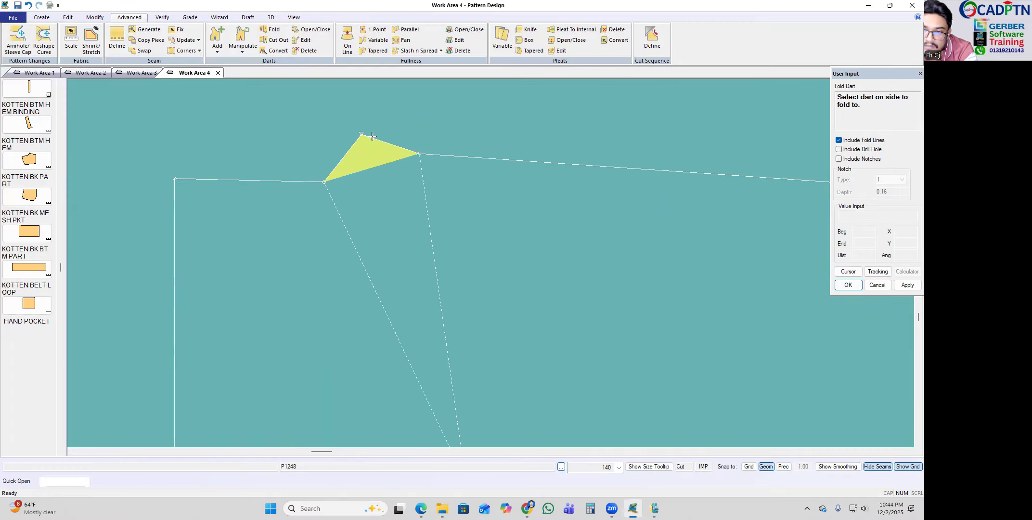
{"action": "scroll", "coordinate": [335, 156], "scroll_direction": "down", "scroll_amount": 2}
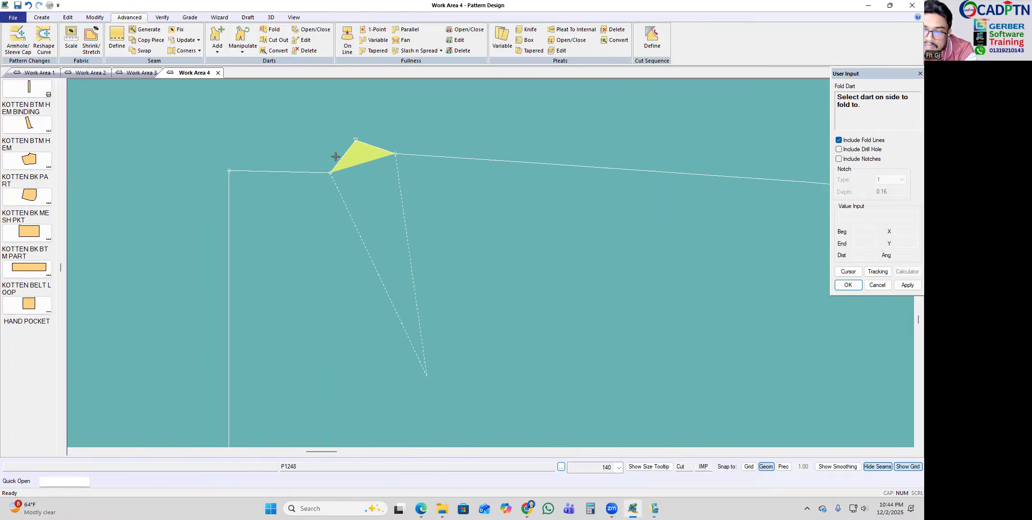
{"action": "left_click", "coordinate": [336, 156]}
{"action": "scroll", "coordinate": [427, 130], "scroll_direction": "down", "scroll_amount": 1}
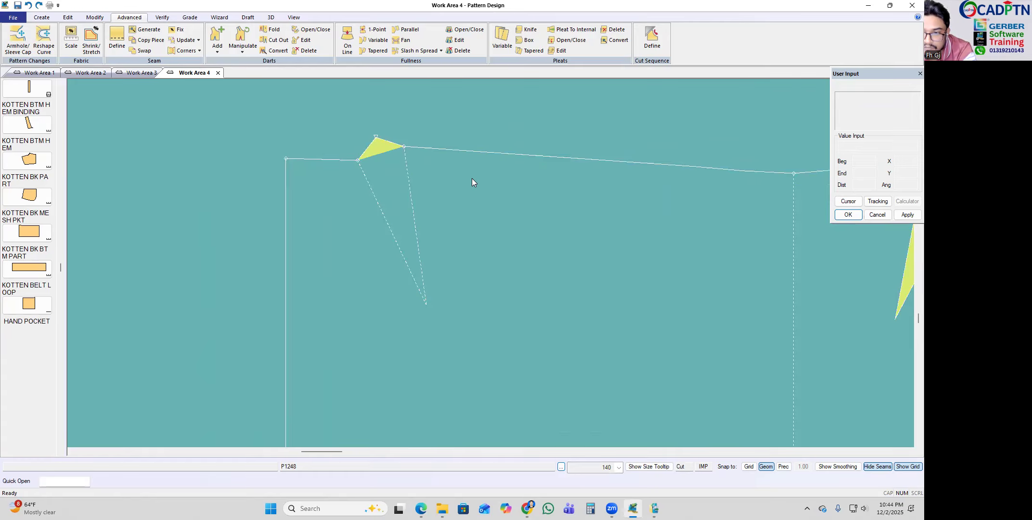
{"action": "key", "text": "ctrl+z"}
Step: Try folding the upper-left dart toward its inner leg with fold lines included, and undo the fold
{"action": "left_click", "coordinate": [272, 29]}
{"action": "left_click", "coordinate": [411, 205]}
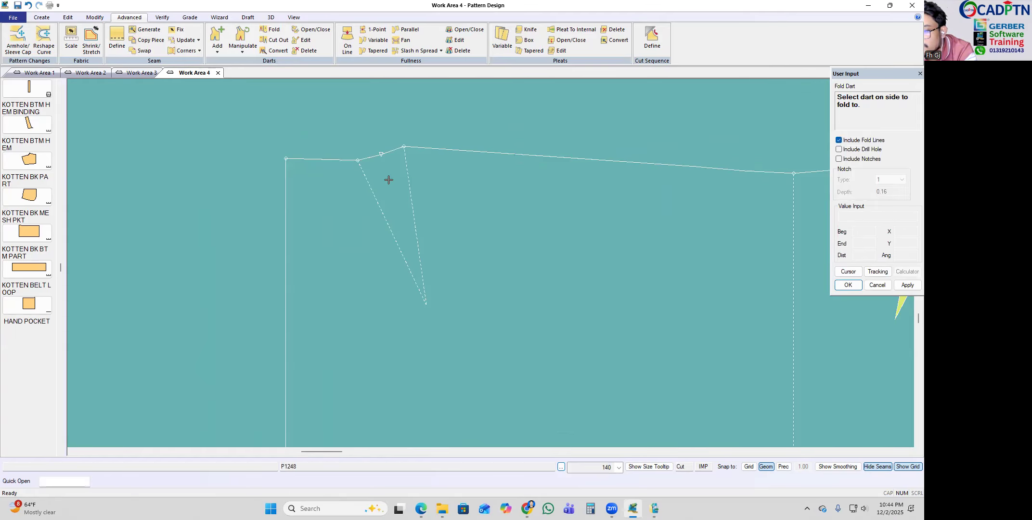
{"action": "scroll", "coordinate": [356, 155], "scroll_direction": "down", "scroll_amount": 3}
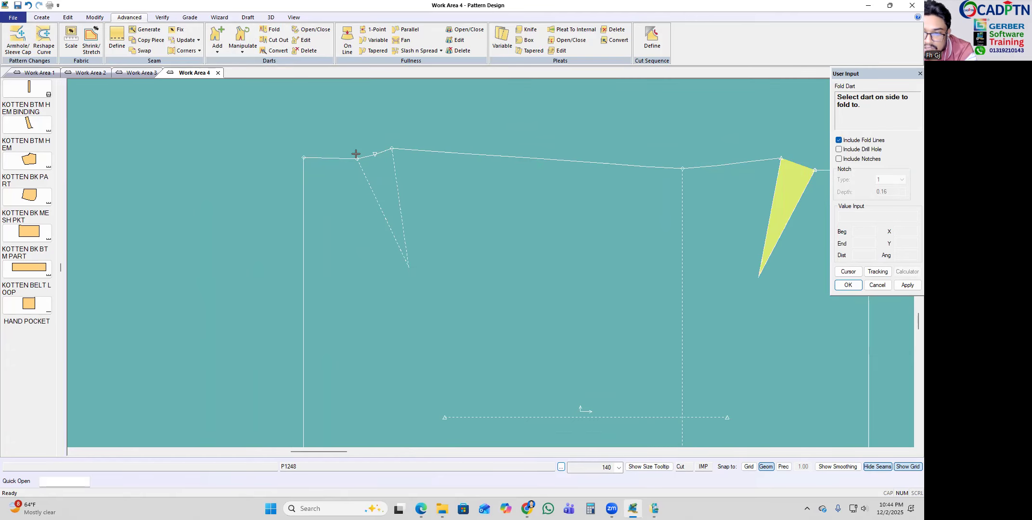
{"action": "scroll", "coordinate": [399, 179], "scroll_direction": "up", "scroll_amount": 2}
{"action": "right_click", "coordinate": [417, 176]}
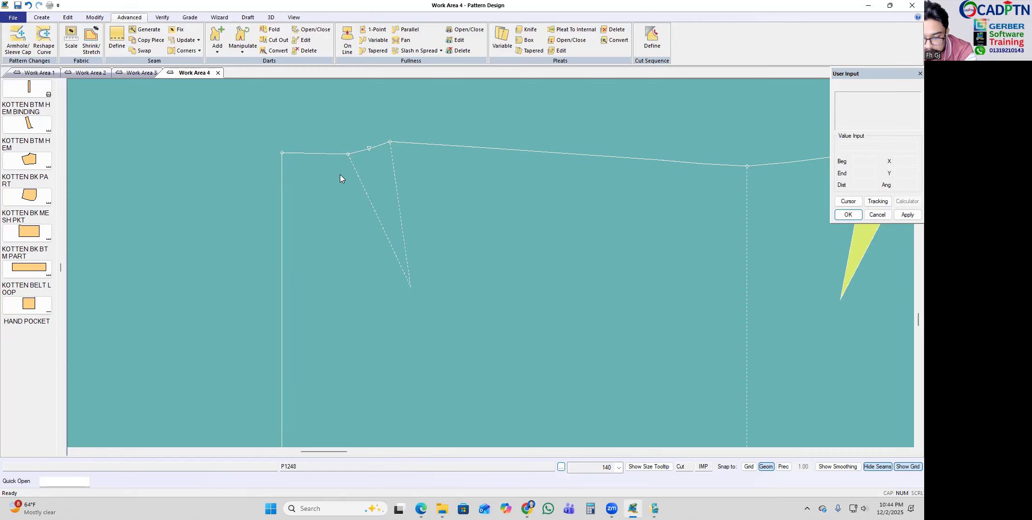
{"action": "scroll", "coordinate": [341, 175], "scroll_direction": "down", "scroll_amount": 1}
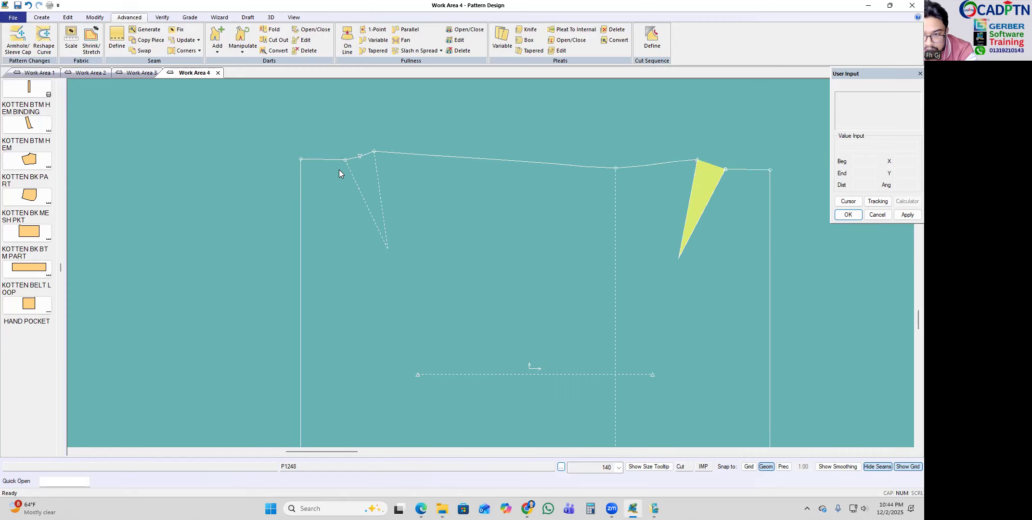
{"action": "key", "text": "ctrl+z"}
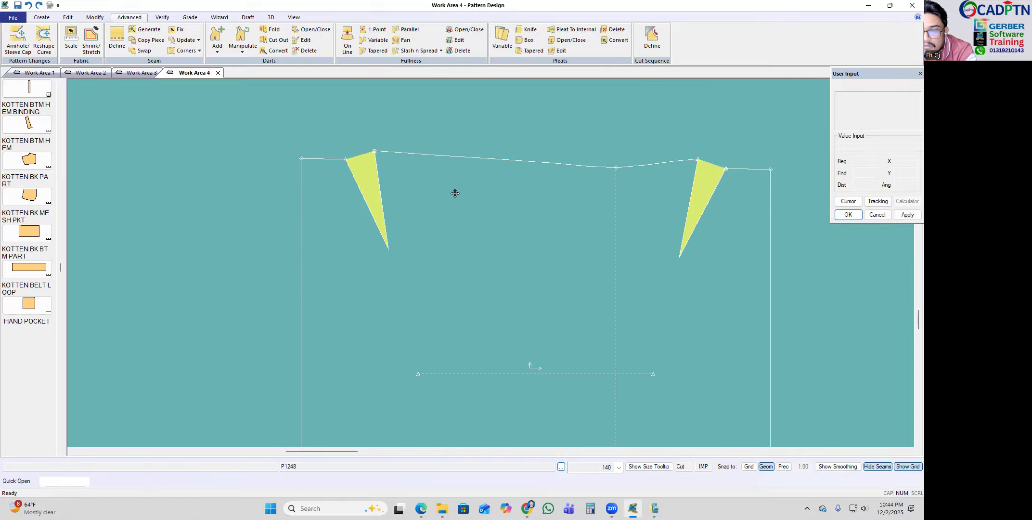
{"action": "key", "text": "ctrl+z"}
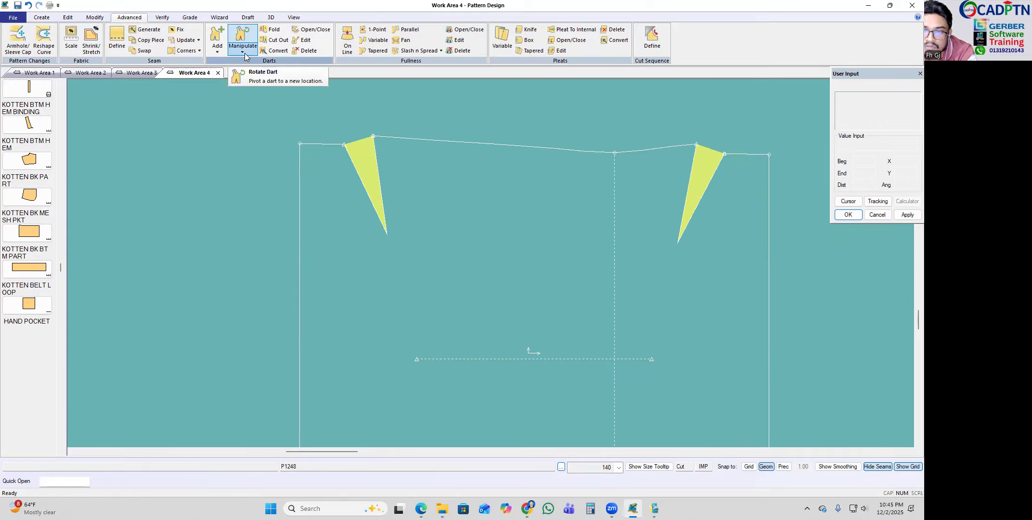
Step: Fold the upper-left dart toward its outer leg with Fold Dart, including fold lines
{"action": "left_click", "coordinate": [272, 29]}
{"action": "scroll", "coordinate": [362, 154], "scroll_direction": "up", "scroll_amount": 1}
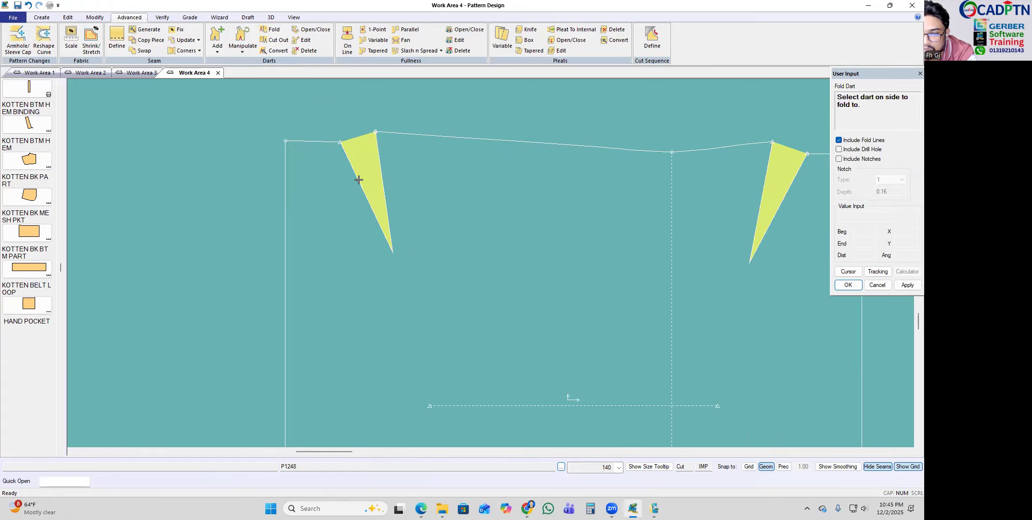
{"action": "left_click", "coordinate": [359, 179]}
{"action": "scroll", "coordinate": [382, 124], "scroll_direction": "down", "scroll_amount": 2}
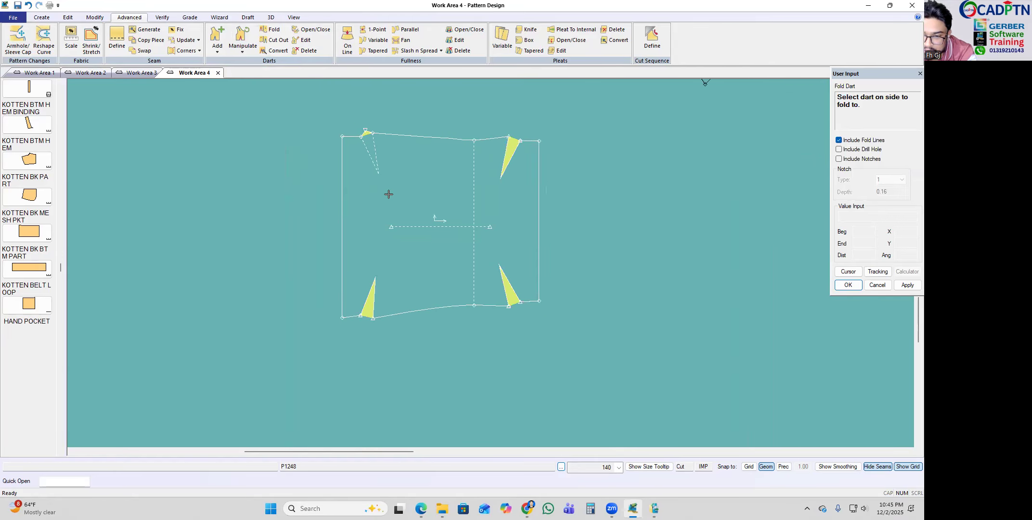
Step: Fold the lower-left and lower-right darts toward their outer legs with Fold Dart, including fold lines
{"action": "scroll", "coordinate": [369, 295], "scroll_direction": "up", "scroll_amount": 2}
{"action": "left_click", "coordinate": [359, 289]}
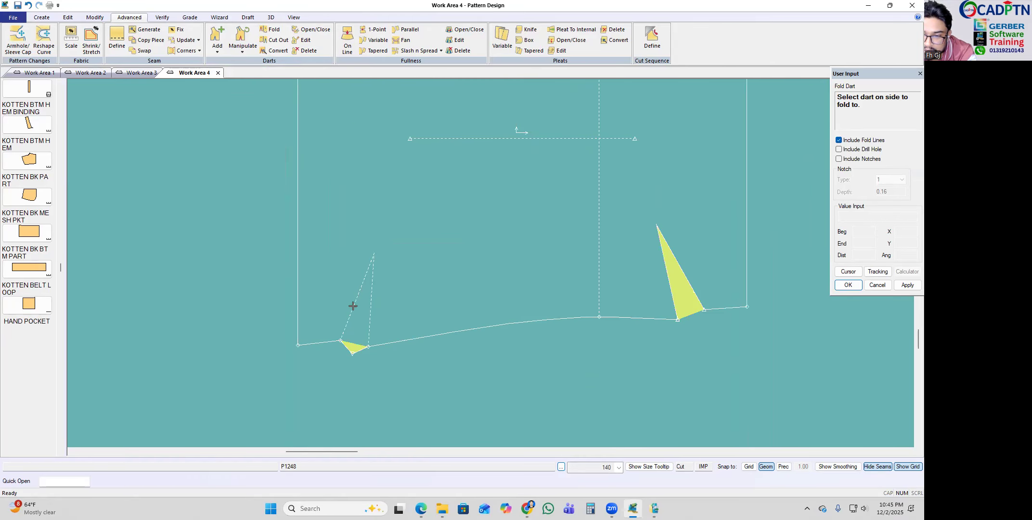
{"action": "scroll", "coordinate": [276, 294], "scroll_direction": "down", "scroll_amount": 3}
{"action": "scroll", "coordinate": [564, 288], "scroll_direction": "up", "scroll_amount": 4}
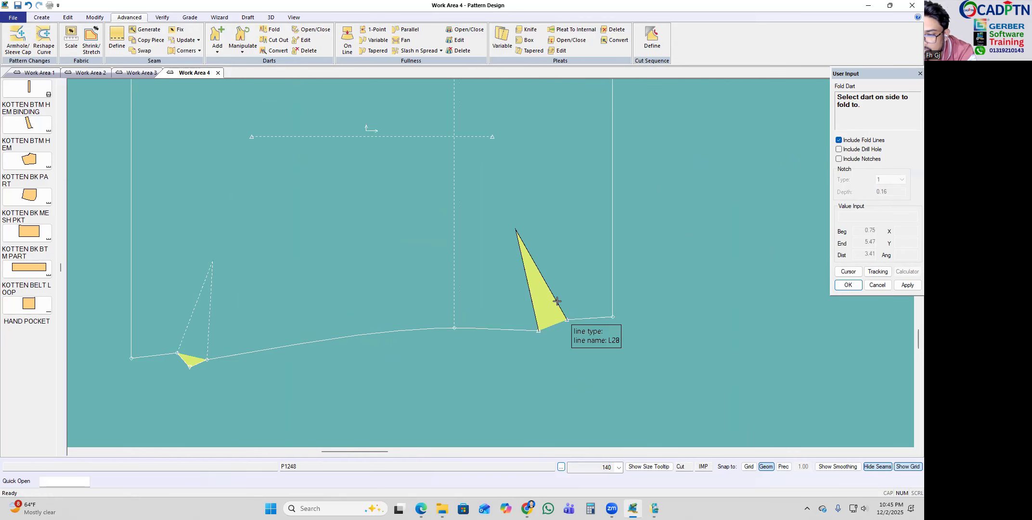
{"action": "left_click", "coordinate": [559, 315]}
Step: Try folding the upper-right dart toward its outer leg with fold lines included, and undo the fold
{"action": "scroll", "coordinate": [556, 369], "scroll_direction": "down", "scroll_amount": 2}
{"action": "scroll", "coordinate": [554, 374], "scroll_direction": "down", "scroll_amount": 1}
{"action": "scroll", "coordinate": [559, 159], "scroll_direction": "up", "scroll_amount": 2}
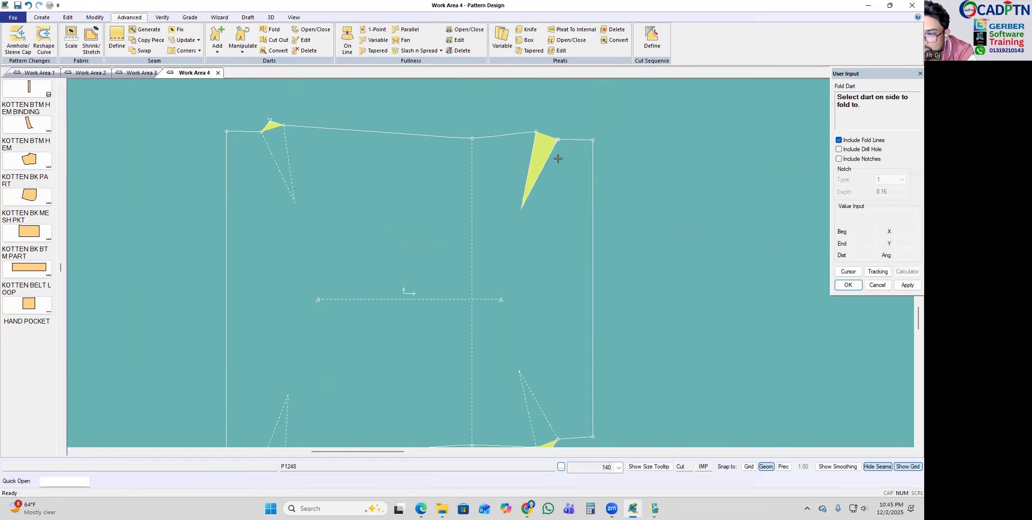
{"action": "left_click", "coordinate": [554, 149]}
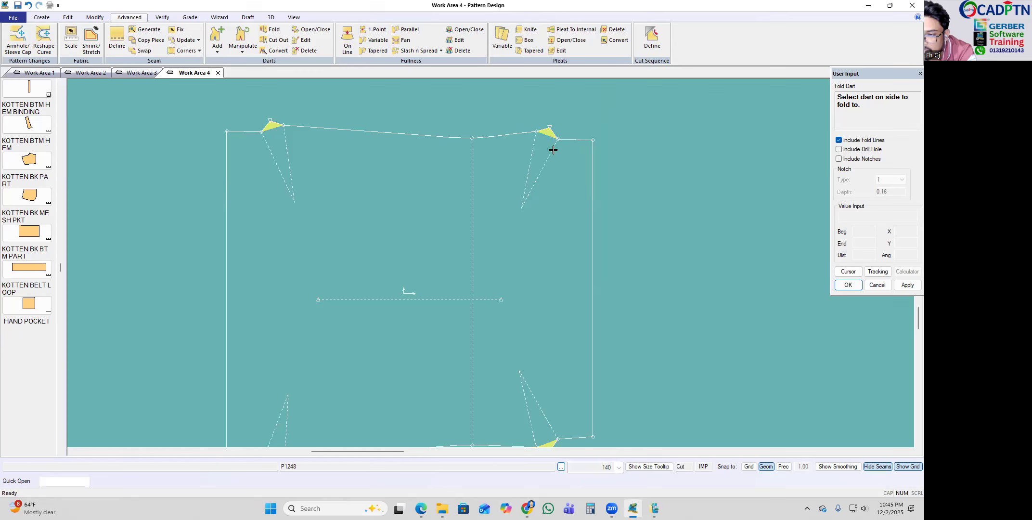
{"action": "right_click", "coordinate": [602, 153]}
{"action": "left_click", "coordinate": [634, 158]}
{"action": "mouse_move", "coordinate": [558, 214]}
{"action": "left_mouse_down"}
{"action": "mouse_move", "coordinate": [574, 198]}
{"action": "mouse_move", "coordinate": [542, 206]}
{"action": "left_mouse_up"}
{"action": "key", "text": "ctrl+z"}
{"action": "key", "text": "ctrl+z"}
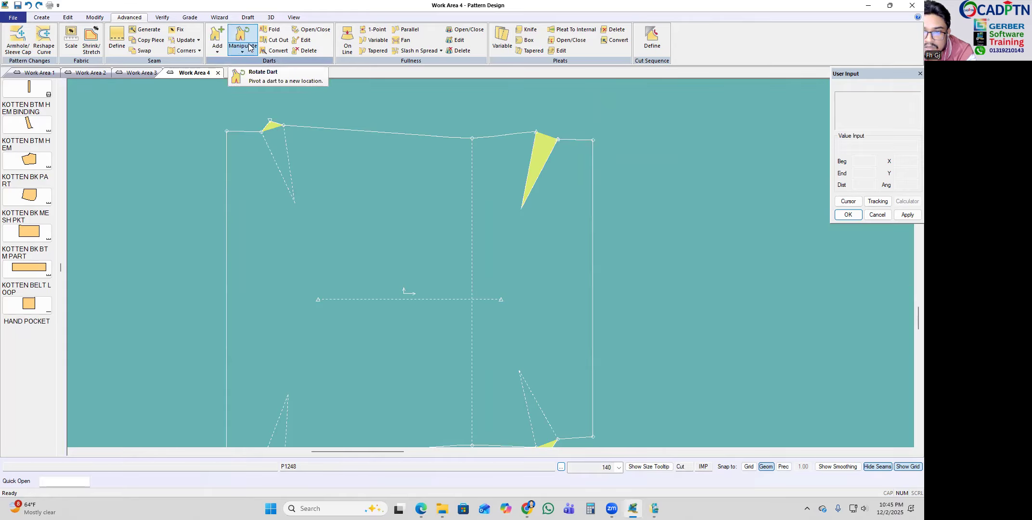
Step: Fold the upper-right dart toward its inner leg with Fold Dart, including fold lines
{"action": "left_click", "coordinate": [274, 29]}
{"action": "scroll", "coordinate": [554, 142], "scroll_direction": "up", "scroll_amount": 1}
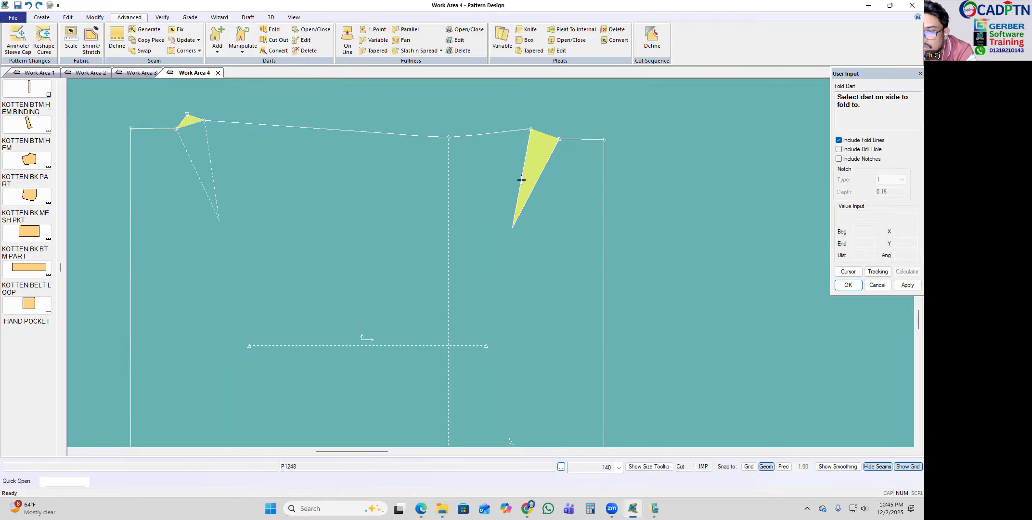
{"action": "scroll", "coordinate": [539, 141], "scroll_direction": "up", "scroll_amount": 2}
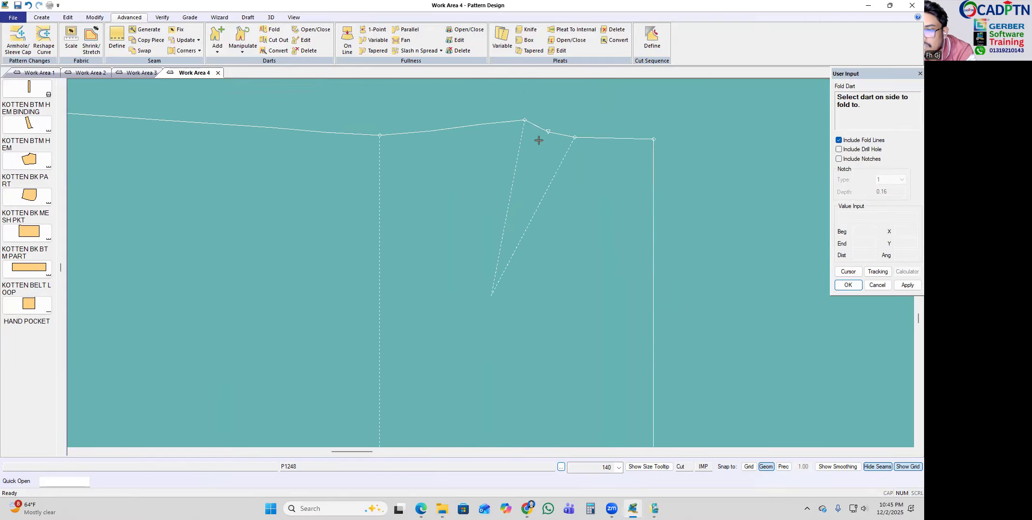
{"action": "scroll", "coordinate": [547, 144], "scroll_direction": "up", "scroll_amount": 1}
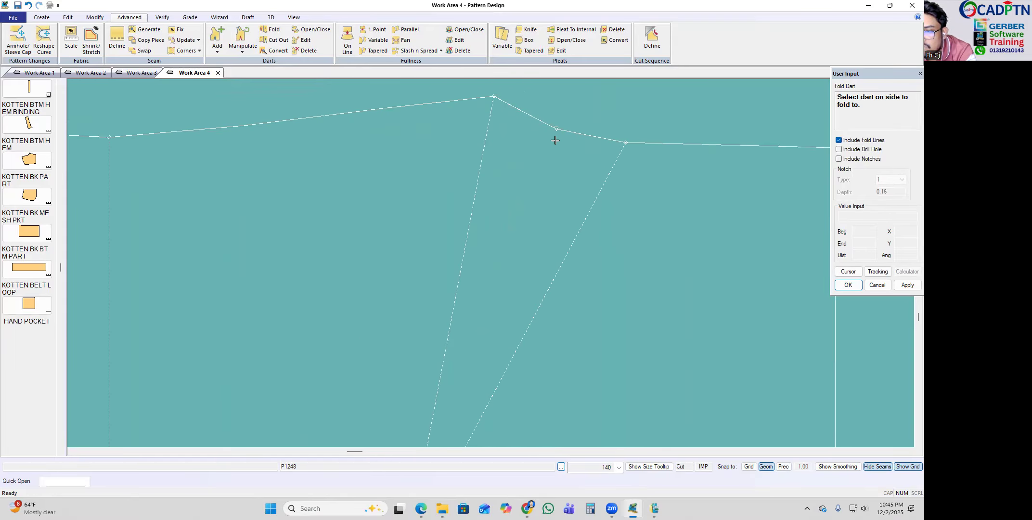
{"action": "scroll", "coordinate": [554, 139], "scroll_direction": "down", "scroll_amount": 2}
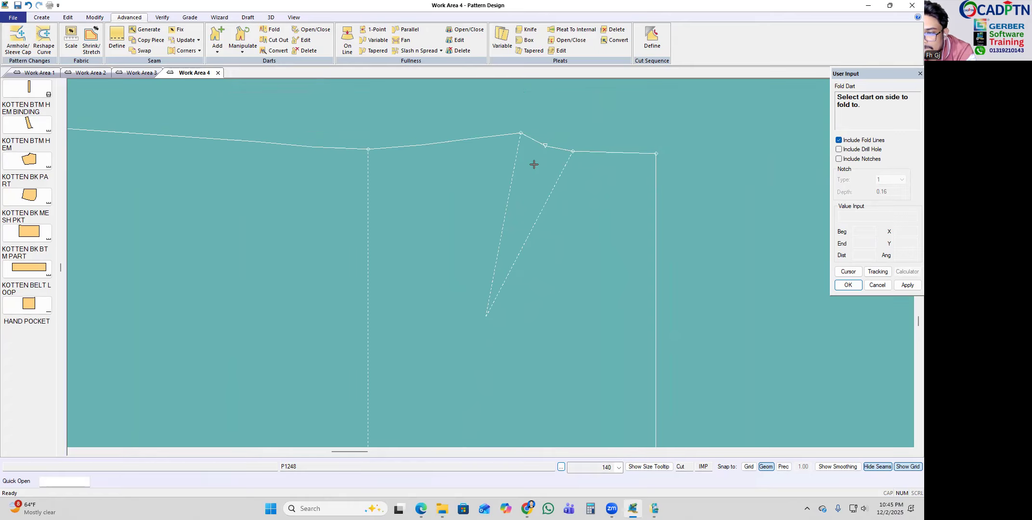
{"action": "scroll", "coordinate": [561, 159], "scroll_direction": "up", "scroll_amount": 1}
{"action": "right_click", "coordinate": [585, 168]}
{"action": "left_click", "coordinate": [600, 173]}
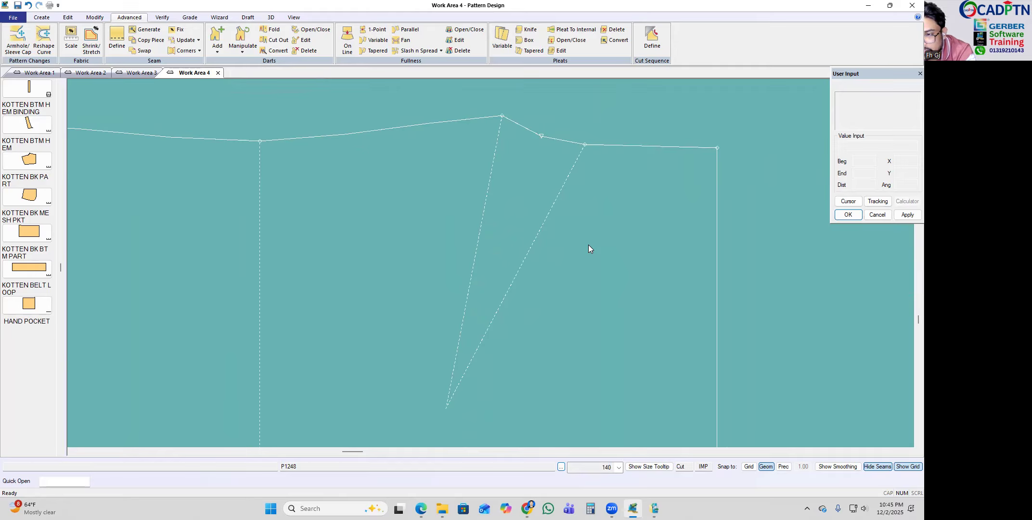
Step: Split the upper-right dart's folded edge at the fold point and measure the segment from there to the inner leg
{"action": "scroll", "coordinate": [457, 167], "scroll_direction": "down", "scroll_amount": 1}
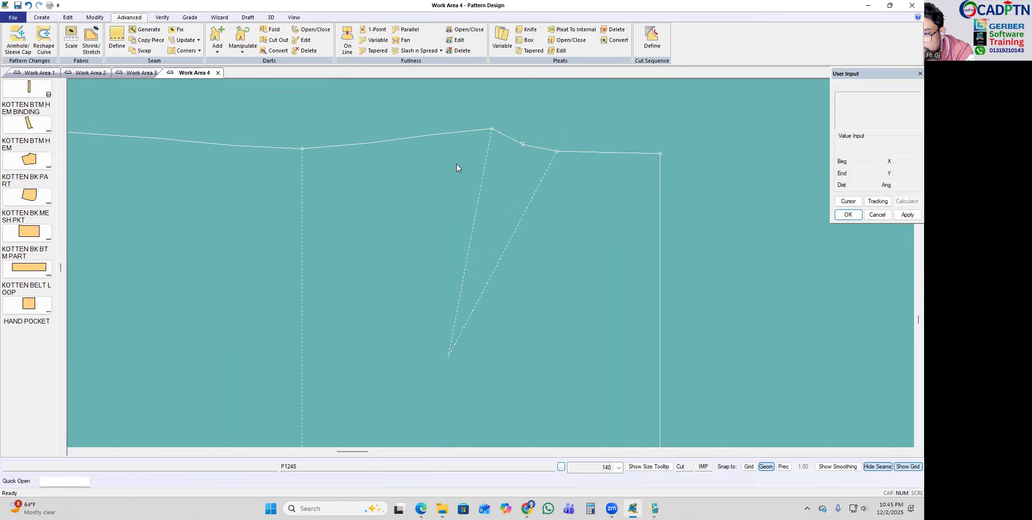
{"action": "scroll", "coordinate": [493, 134], "scroll_direction": "up", "scroll_amount": 1}
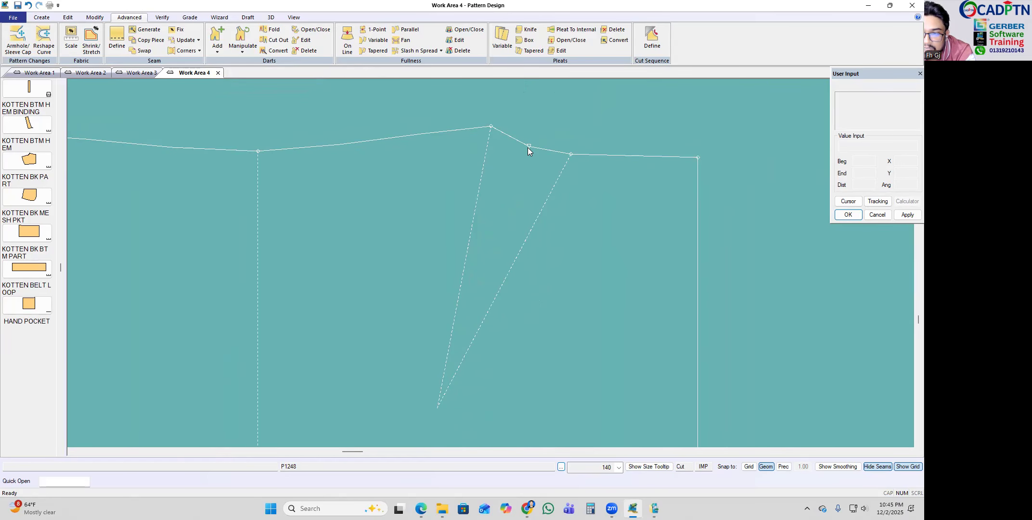
{"action": "left_click", "coordinate": [447, 133]}
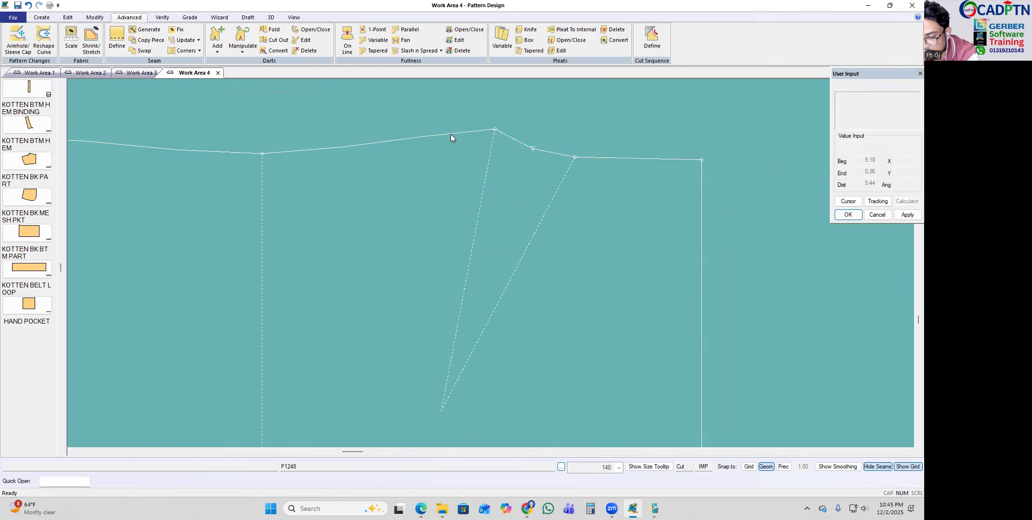
{"action": "left_click", "coordinate": [532, 148]}
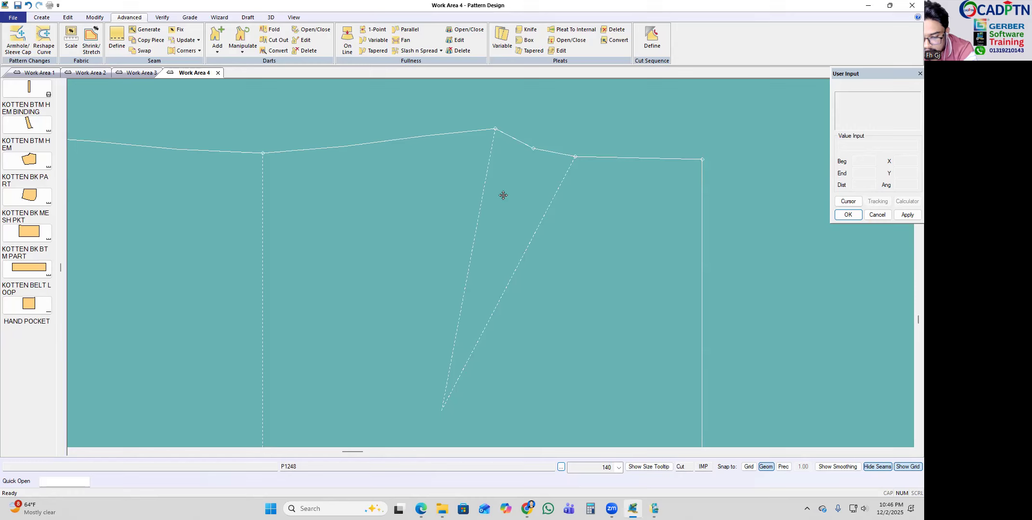
{"action": "left_click", "coordinate": [526, 145]}
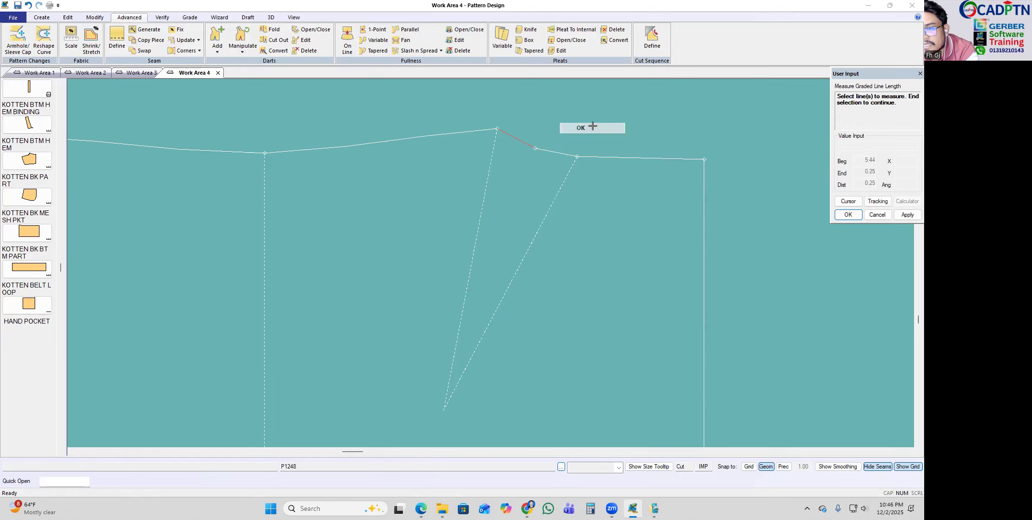
{"action": "left_click", "coordinate": [592, 127]}
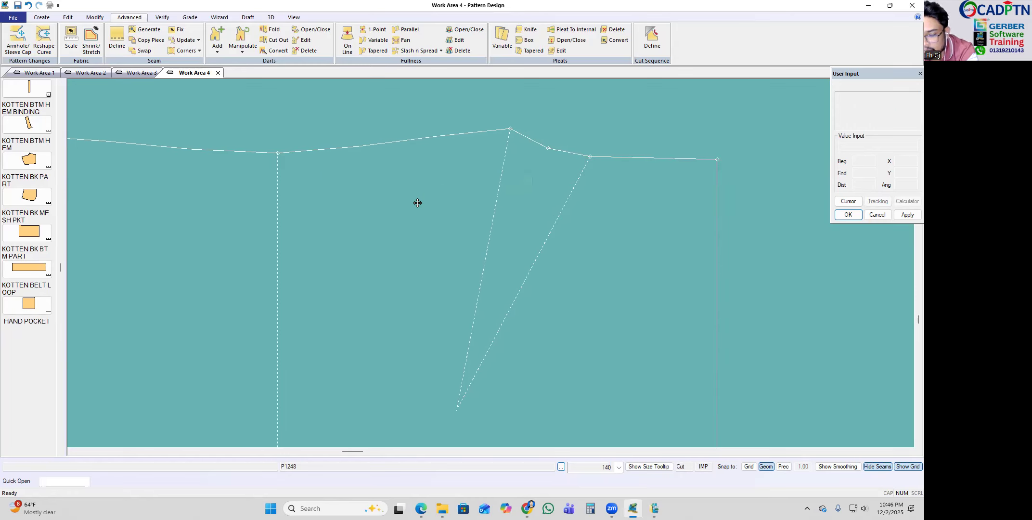
Step: Split the knee piece's top edge 0.25 from its end at the upper-right dart's inner leg
{"action": "left_click", "coordinate": [439, 139]}
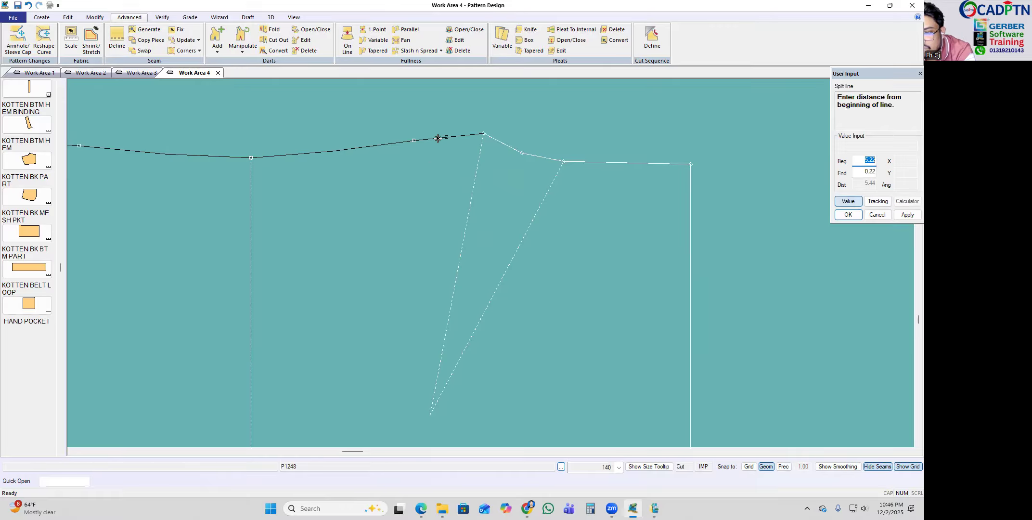
{"action": "left_click", "coordinate": [872, 172]}
{"action": "type", "text": "0.25"}
{"action": "left_click", "coordinate": [848, 219]}
{"action": "right_click", "coordinate": [516, 208]}
{"action": "left_click", "coordinate": [522, 226]}
{"action": "middle_click_drag", "start_coordinate": [385, 251], "coordinate": [414, 251]}
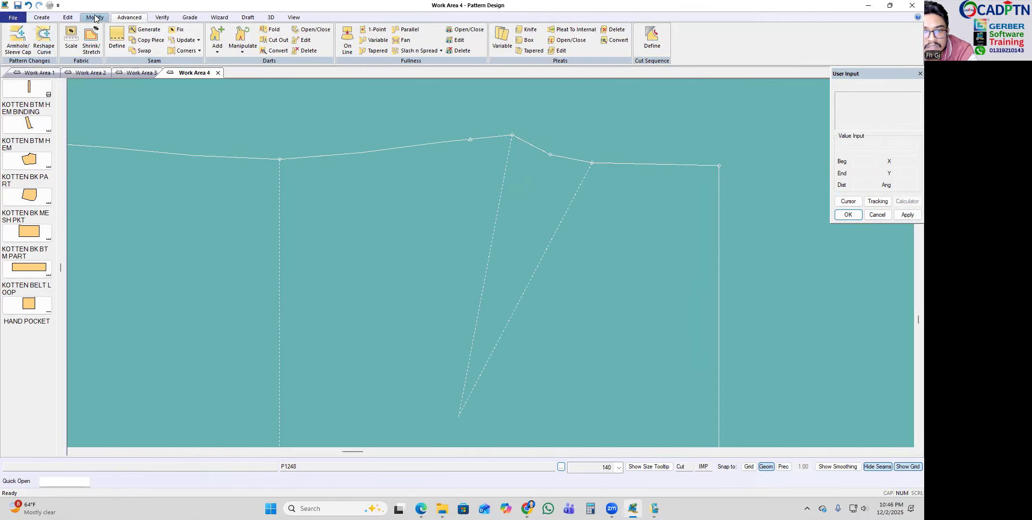
Step: Draw a 2-point line from the upper-right dart's fold point to the dart apex
{"action": "middle_click_drag", "start_coordinate": [435, 257], "coordinate": [439, 253]}
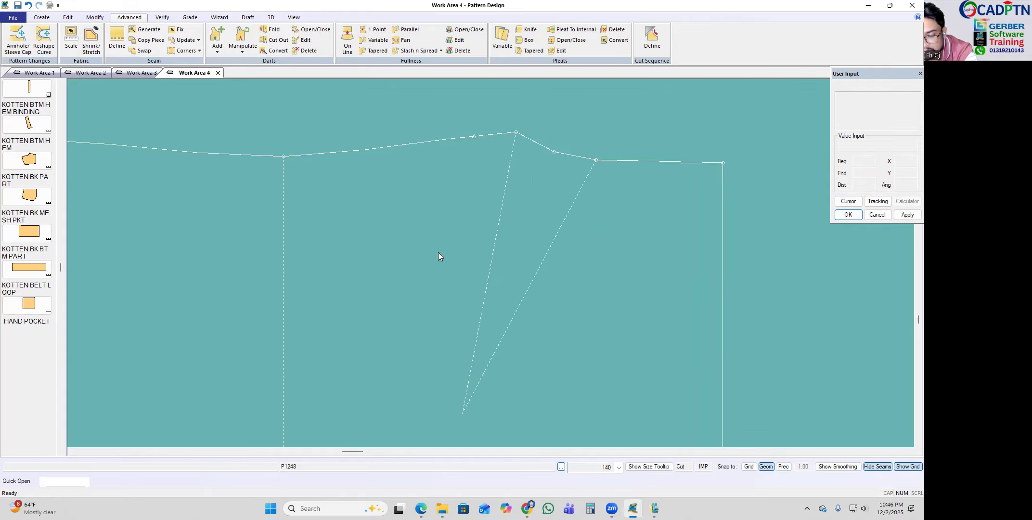
{"action": "key", "text": "l"}
{"action": "left_click", "coordinate": [553, 152]}
{"action": "scroll", "coordinate": [502, 275], "scroll_direction": "up", "scroll_amount": 1}
{"action": "left_click", "coordinate": [460, 423]}
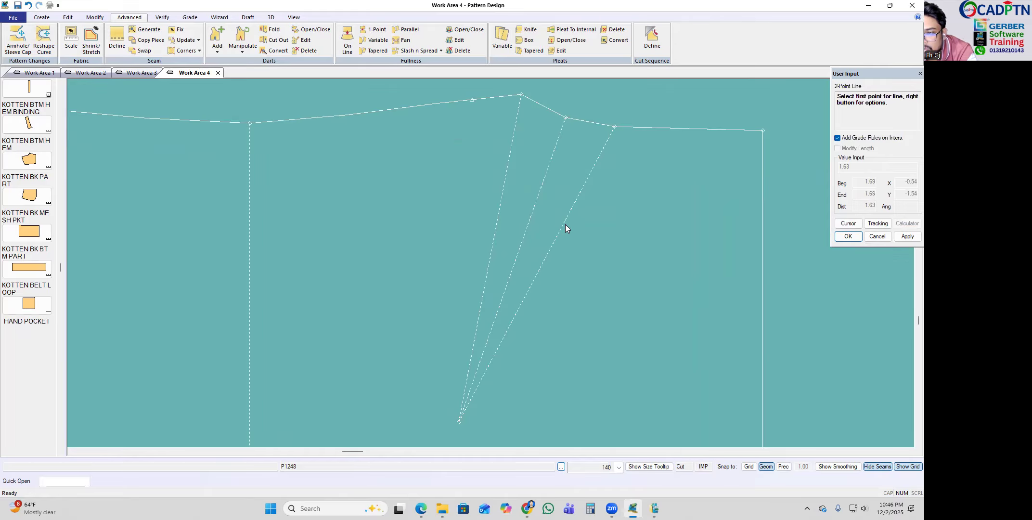
Step: Try to mirror the upper-right dart's centre line across its inner leg, and remove the mirrored line
{"action": "left_click", "coordinate": [41, 18]}
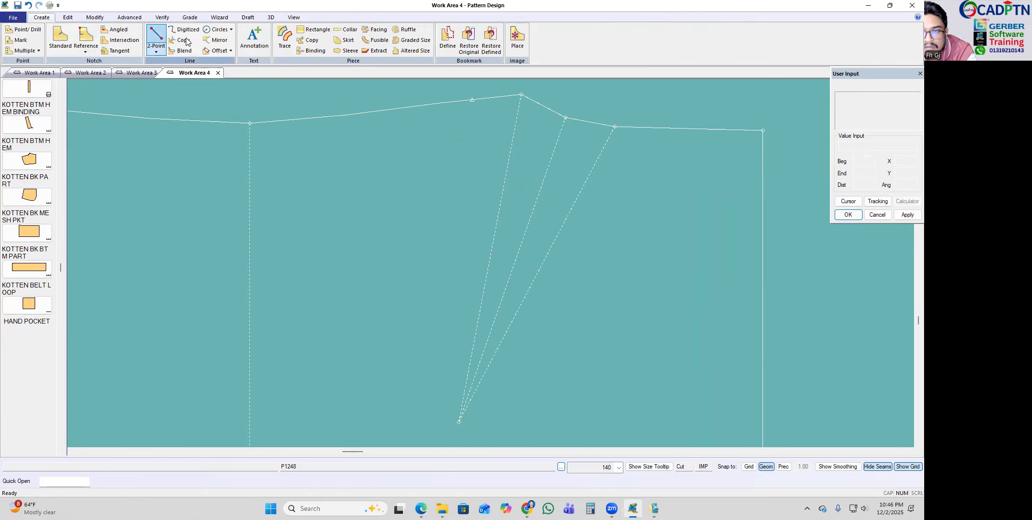
{"action": "left_click", "coordinate": [217, 40]}
{"action": "scroll", "coordinate": [611, 182], "scroll_direction": "down", "scroll_amount": 1}
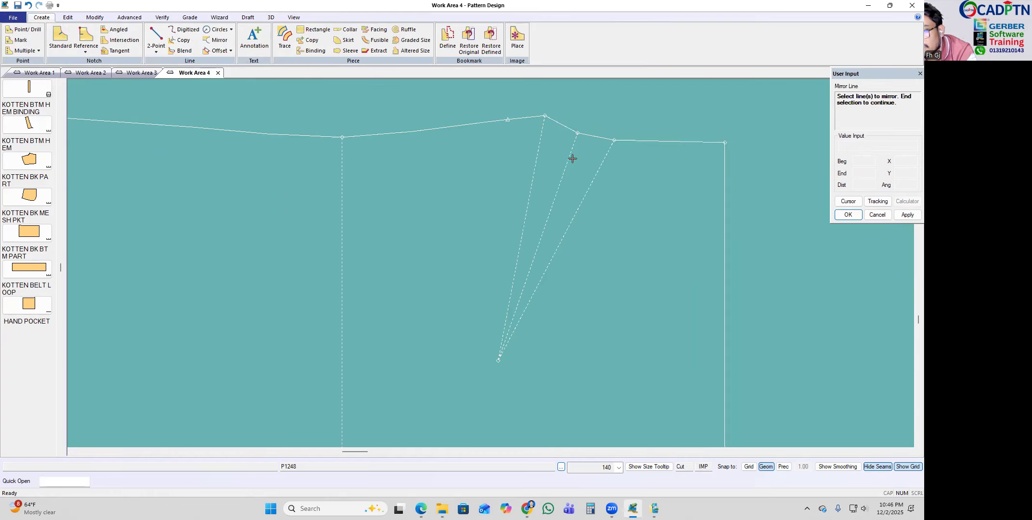
{"action": "left_click", "coordinate": [569, 156]}
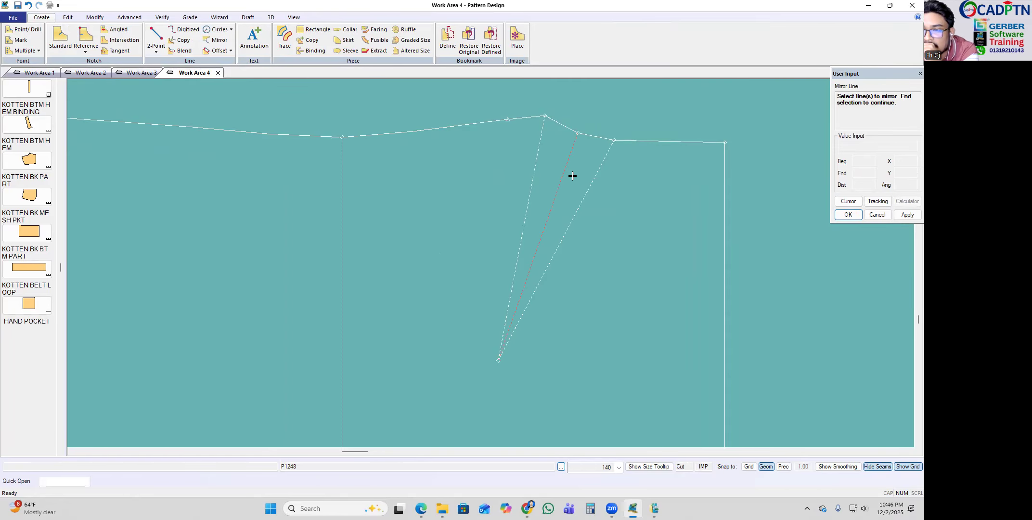
{"action": "right_click", "coordinate": [572, 170]}
{"action": "left_click", "coordinate": [553, 169]}
{"action": "left_click", "coordinate": [537, 153]}
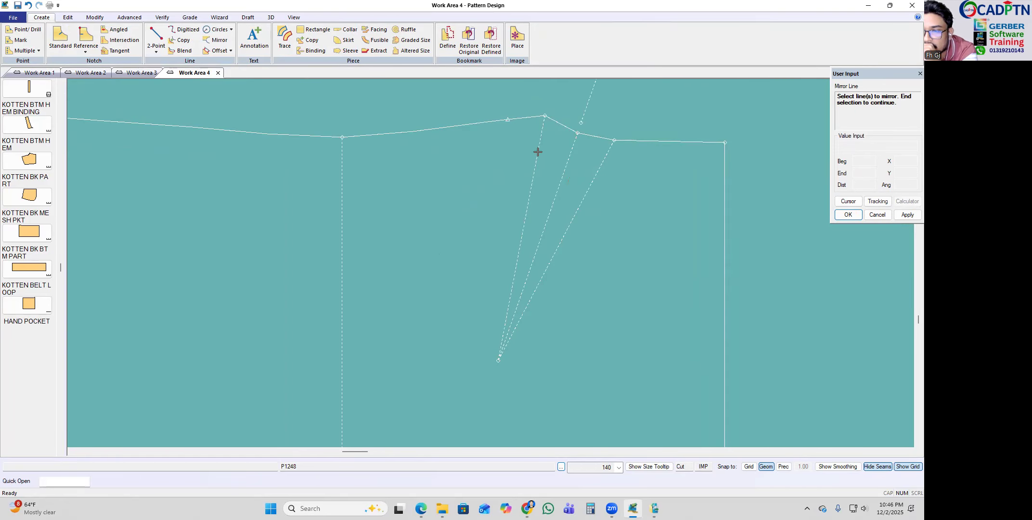
{"action": "right_click", "coordinate": [539, 159]}
{"action": "left_click", "coordinate": [542, 163]}
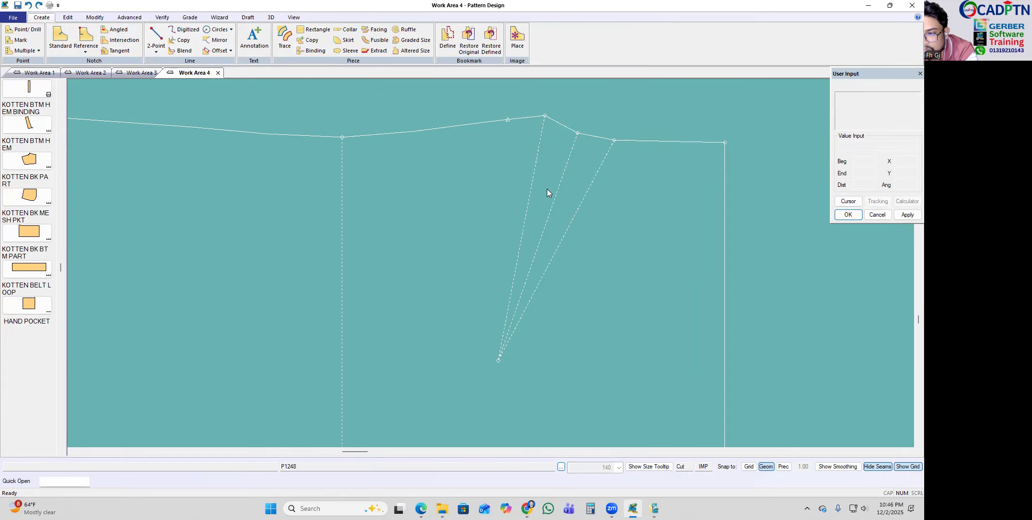
Step: Split the upper-right dart's fold line at the apex so its two legs are separate lines
{"action": "left_click_drag", "start_coordinate": [500, 355], "coordinate": [506, 356]}
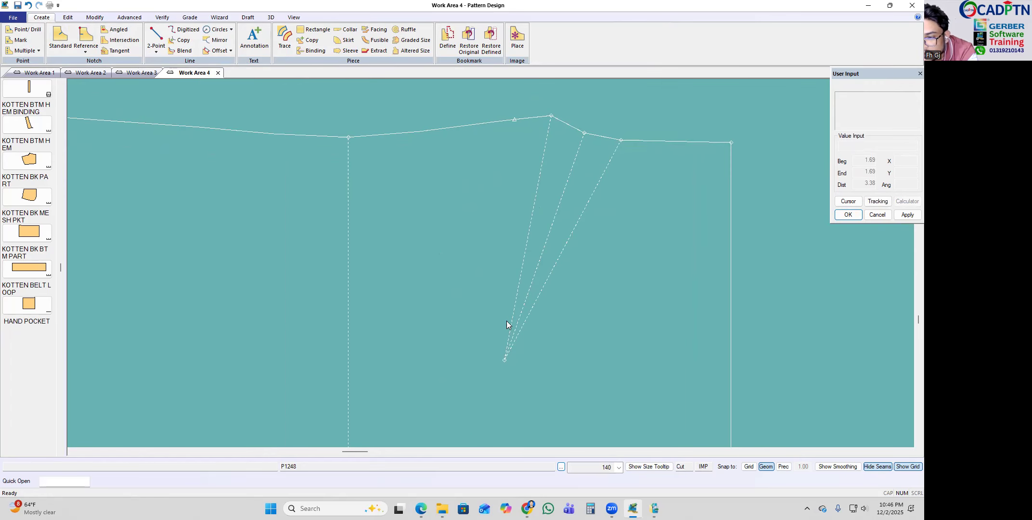
{"action": "left_click", "coordinate": [536, 306]}
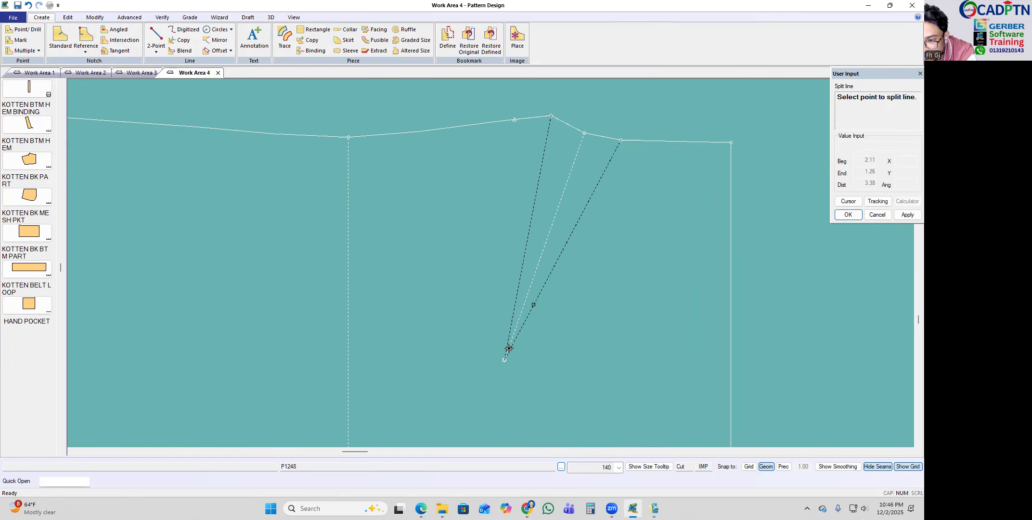
{"action": "left_click", "coordinate": [501, 367]}
{"action": "right_click", "coordinate": [570, 245]}
{"action": "left_click", "coordinate": [583, 251]}
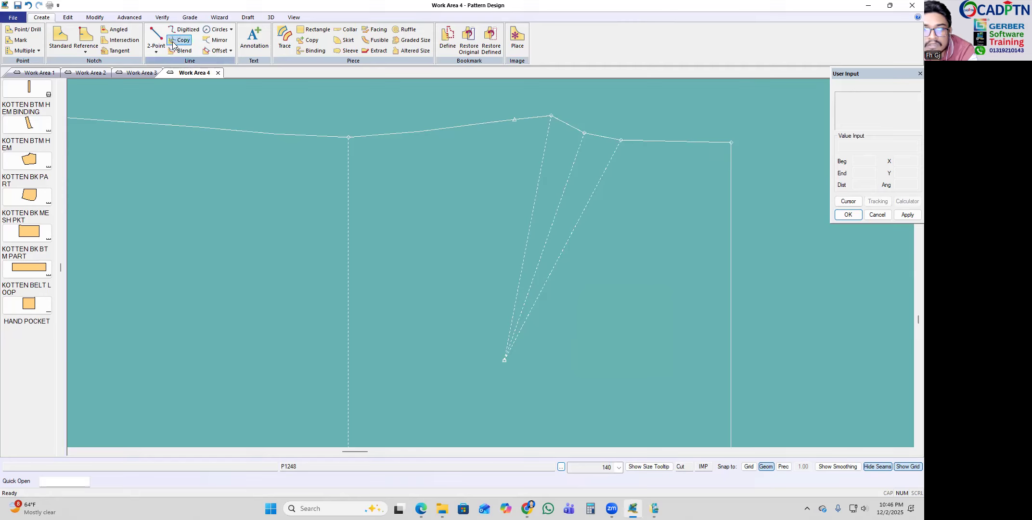
Step: Mirror the upper-right dart's centre line across the separated inner leg
{"action": "left_click", "coordinate": [216, 40]}
{"action": "left_click", "coordinate": [580, 177]}
{"action": "right_click", "coordinate": [554, 166]}
{"action": "left_click", "coordinate": [542, 157]}
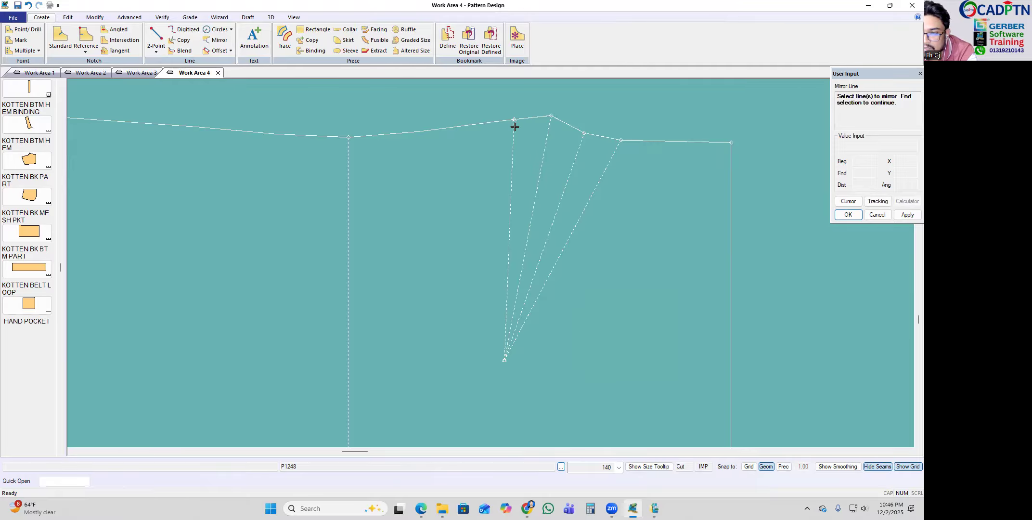
Step: Examine how the mirrored line meets the top edge's split point beside the upper-right dart
{"action": "scroll", "coordinate": [520, 162], "scroll_direction": "down", "scroll_amount": 2}
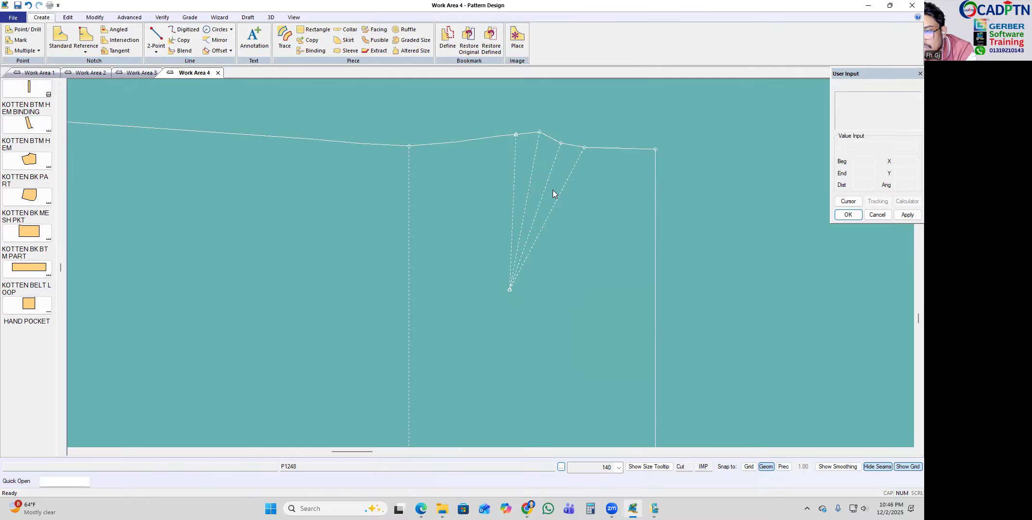
{"action": "scroll", "coordinate": [562, 143], "scroll_direction": "up", "scroll_amount": 2}
{"action": "scroll", "coordinate": [564, 144], "scroll_direction": "up", "scroll_amount": 1}
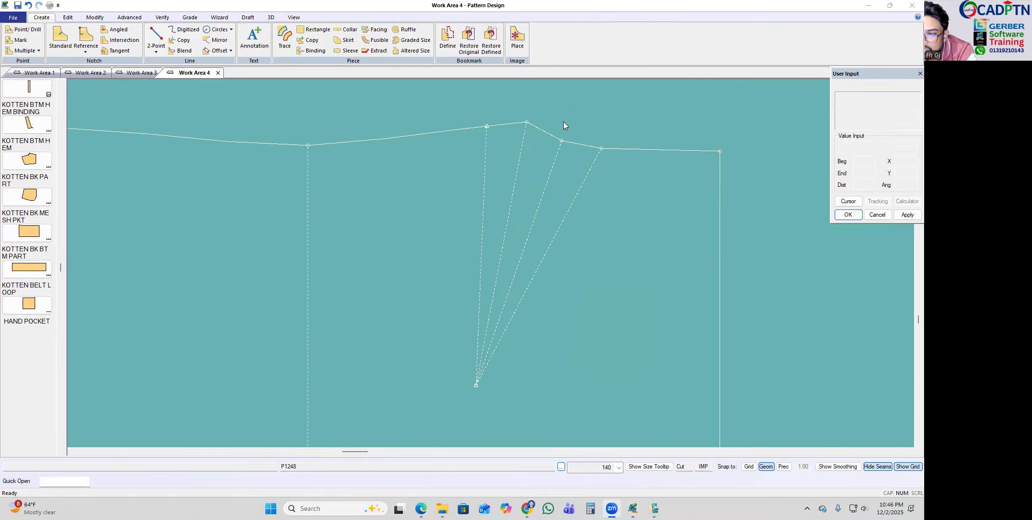
{"action": "scroll", "coordinate": [482, 125], "scroll_direction": "down", "scroll_amount": 2}
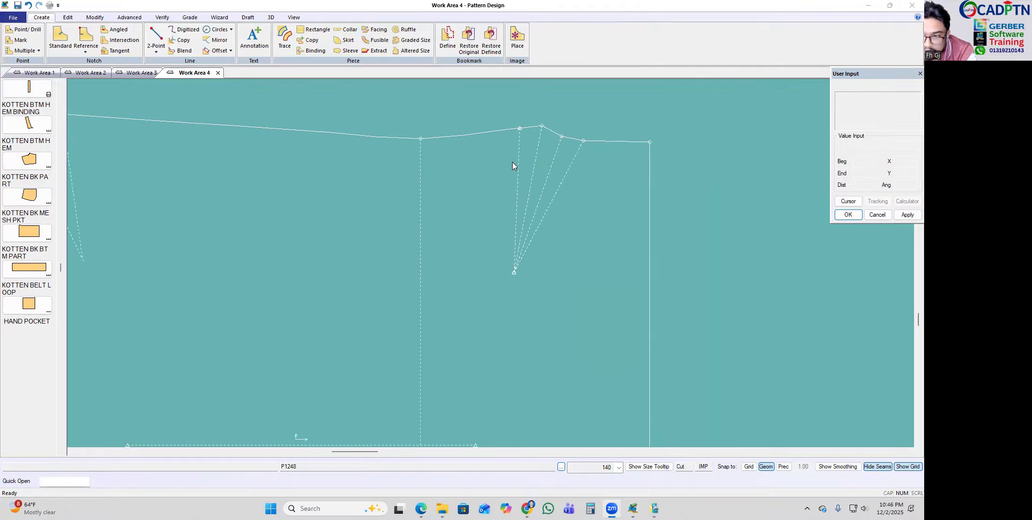
{"action": "scroll", "coordinate": [547, 110], "scroll_direction": "up", "scroll_amount": 3}
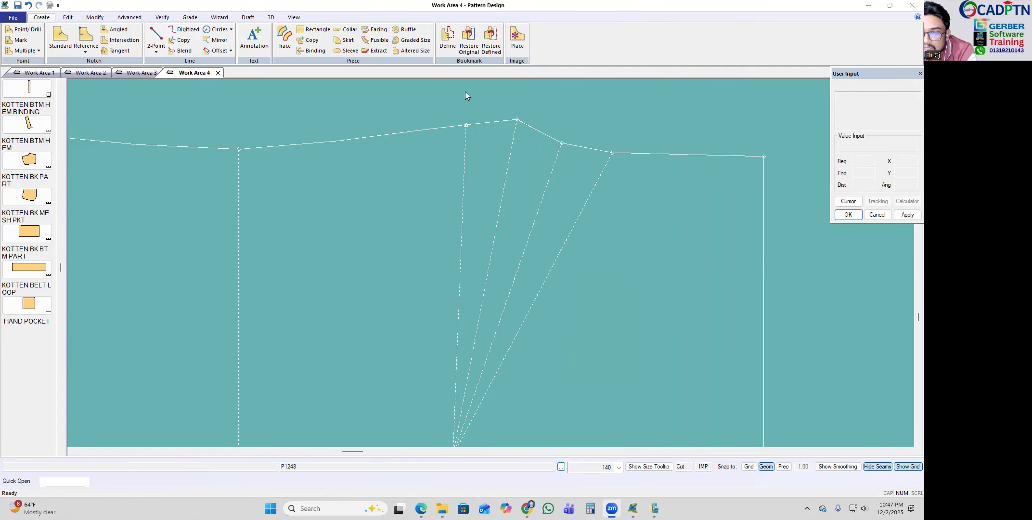
{"action": "scroll", "coordinate": [489, 103], "scroll_direction": "down", "scroll_amount": 4}
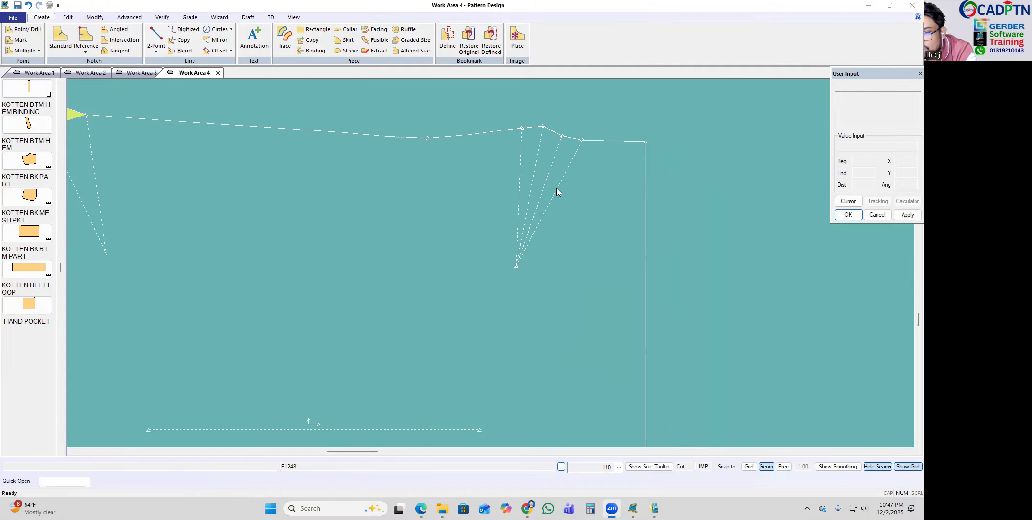
{"action": "scroll", "coordinate": [554, 195], "scroll_direction": "down", "scroll_amount": 2}
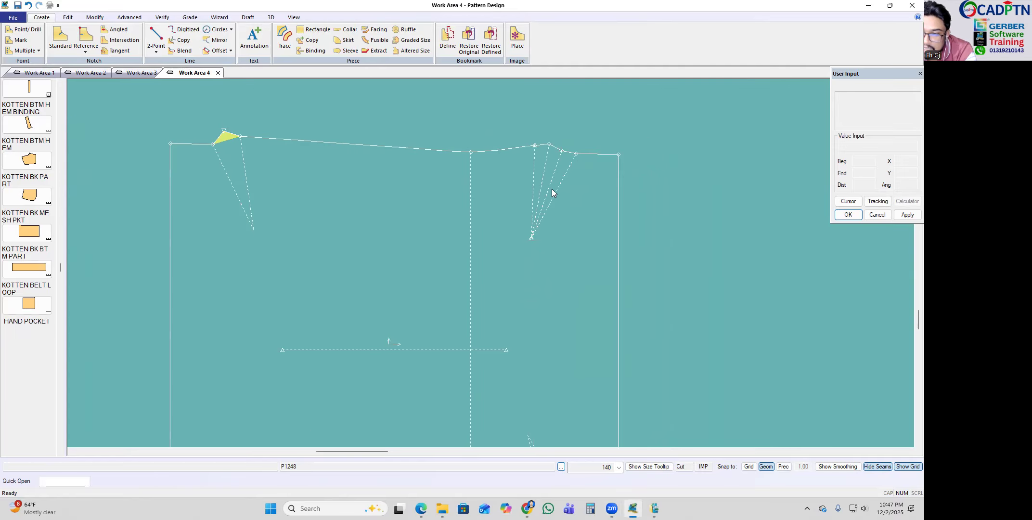
Step: Undo the mirrored check lines, the separated fold-line legs and the top edge's split beside the upper-right dart
{"action": "left_click", "coordinate": [597, 158]}
{"action": "left_click", "coordinate": [598, 159]}
{"action": "left_click", "coordinate": [602, 188]}
{"action": "left_click", "coordinate": [602, 188]}
{"action": "left_click", "coordinate": [600, 190]}
{"action": "left_click", "coordinate": [599, 190]}
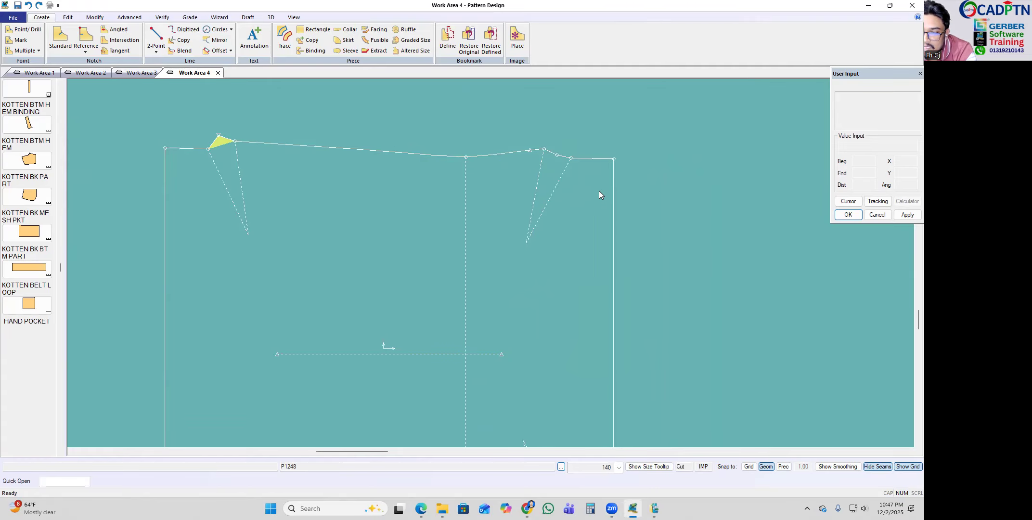
{"action": "left_click", "coordinate": [590, 193]}
{"action": "left_click", "coordinate": [590, 193]}
{"action": "left_click", "coordinate": [588, 194]}
{"action": "left_click", "coordinate": [587, 193]}
{"action": "left_click", "coordinate": [586, 193]}
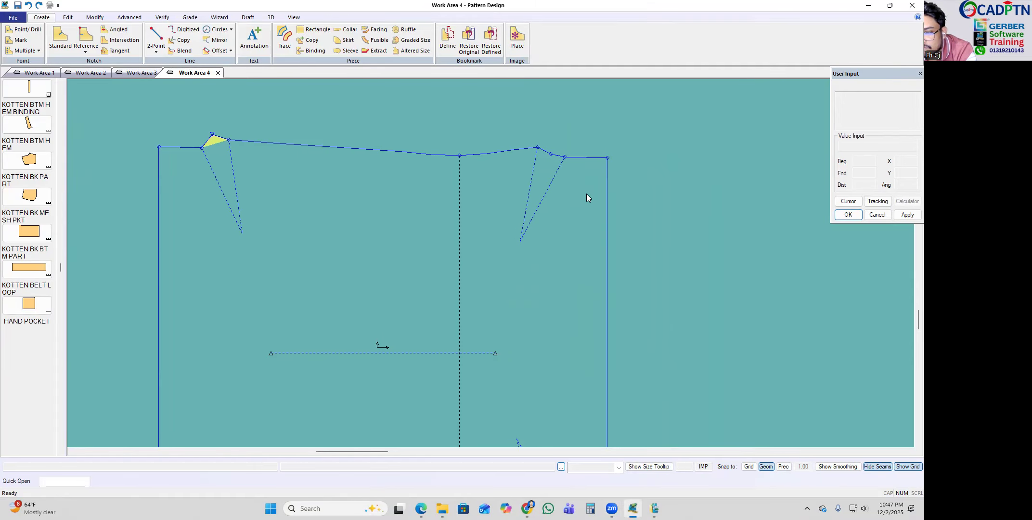
{"action": "left_click", "coordinate": [587, 193]}
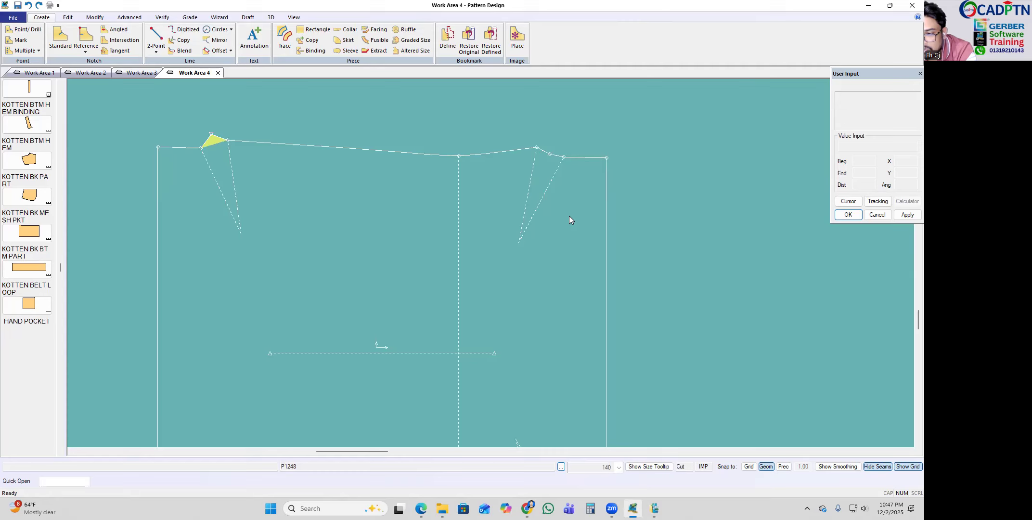
Step: Undo the remaining edits on the upper-right dart back to its open, unfolded state
{"action": "scroll", "coordinate": [538, 210], "scroll_direction": "down", "scroll_amount": 5}
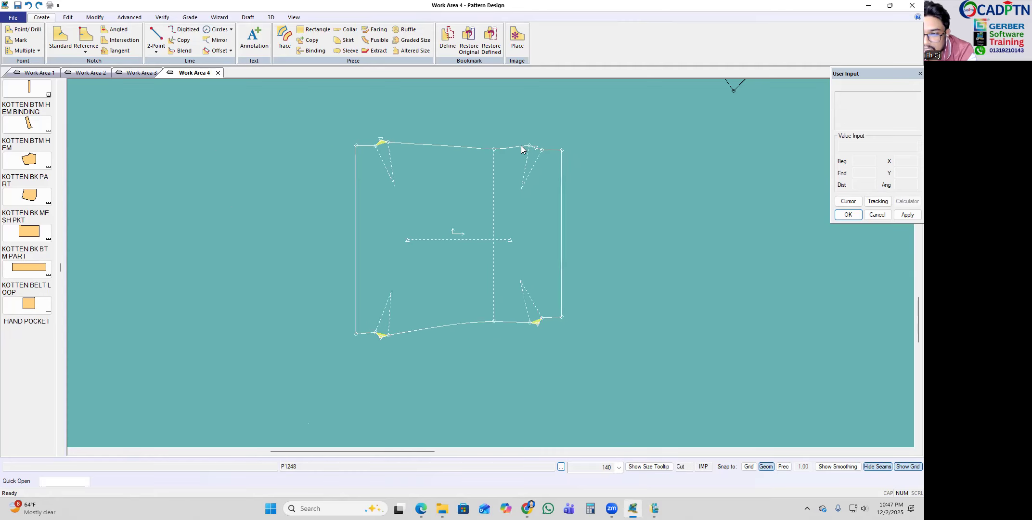
{"action": "scroll", "coordinate": [469, 213], "scroll_direction": "up", "scroll_amount": 4}
{"action": "left_click", "coordinate": [557, 130]}
{"action": "left_click", "coordinate": [610, 144]}
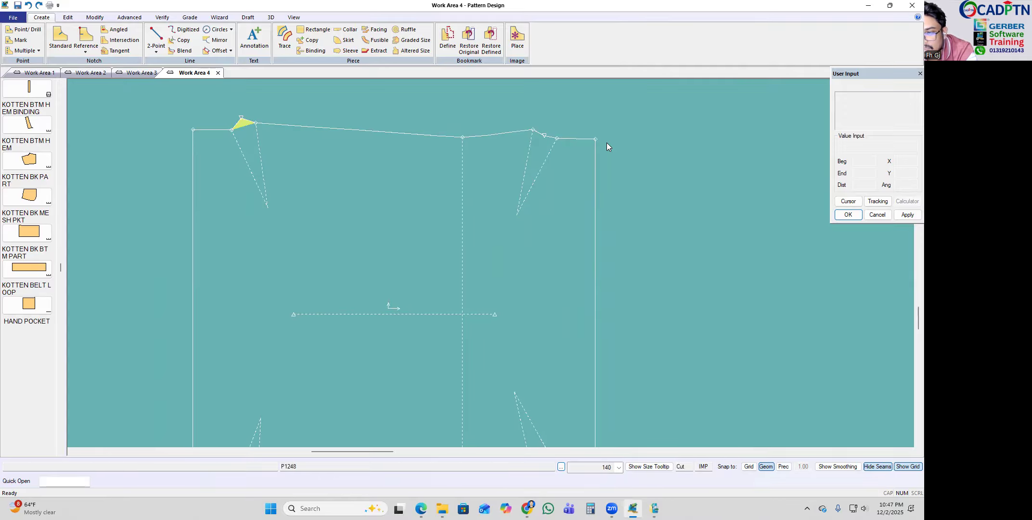
{"action": "left_click", "coordinate": [604, 142]}
{"action": "left_click", "coordinate": [603, 141]}
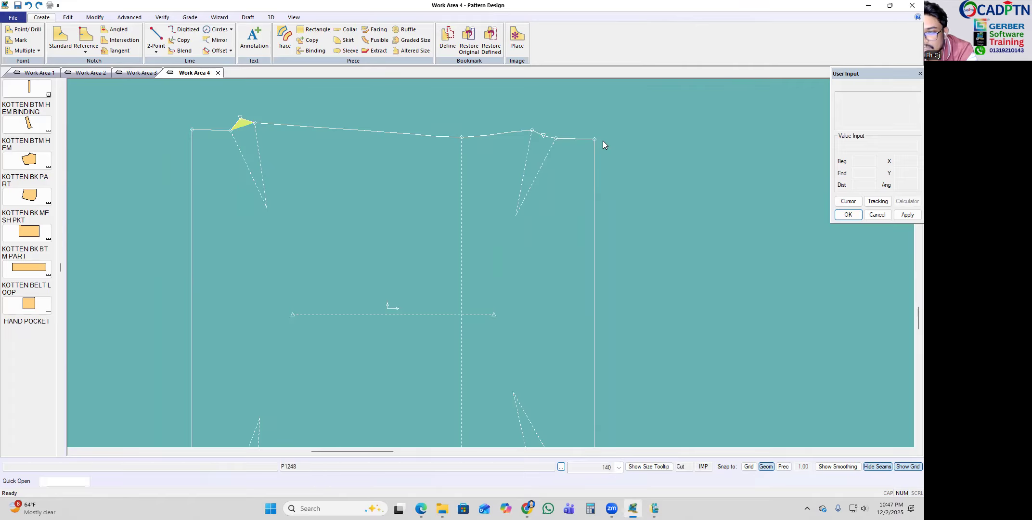
{"action": "key", "text": "ctrl+z"}
{"action": "scroll", "coordinate": [559, 119], "scroll_direction": "down", "scroll_amount": 2}
{"action": "left_click", "coordinate": [430, 184]}
{"action": "scroll", "coordinate": [541, 135], "scroll_direction": "up", "scroll_amount": 5}
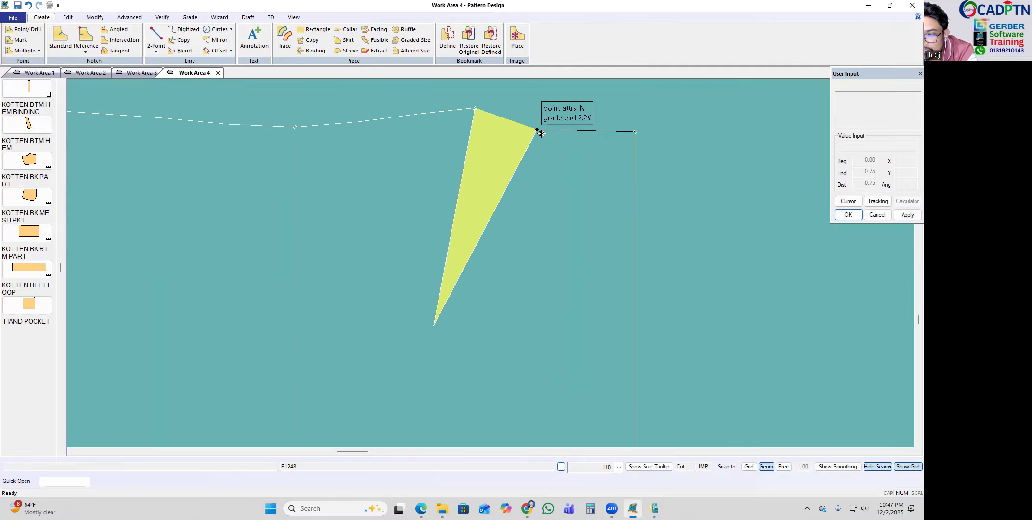
Step: Fold the upper-right dart toward its outer leg with Include Fold Lines enabled
{"action": "scroll", "coordinate": [542, 134], "scroll_direction": "down", "scroll_amount": 4}
{"action": "scroll", "coordinate": [556, 161], "scroll_direction": "down", "scroll_amount": 2}
{"action": "left_click", "coordinate": [137, 19]}
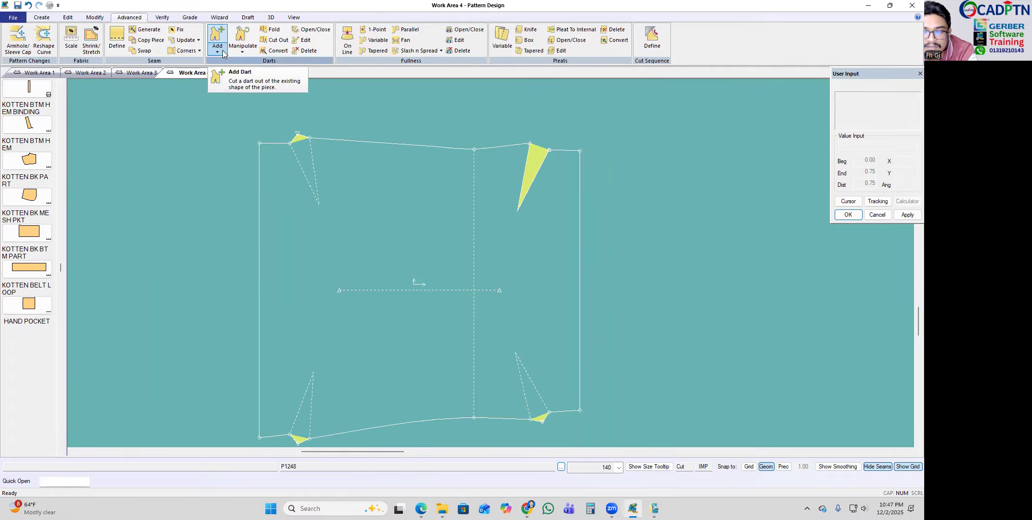
{"action": "left_click", "coordinate": [273, 30]}
{"action": "scroll", "coordinate": [552, 177], "scroll_direction": "up", "scroll_amount": 1}
{"action": "left_click", "coordinate": [547, 153]}
{"action": "right_click", "coordinate": [546, 105]}
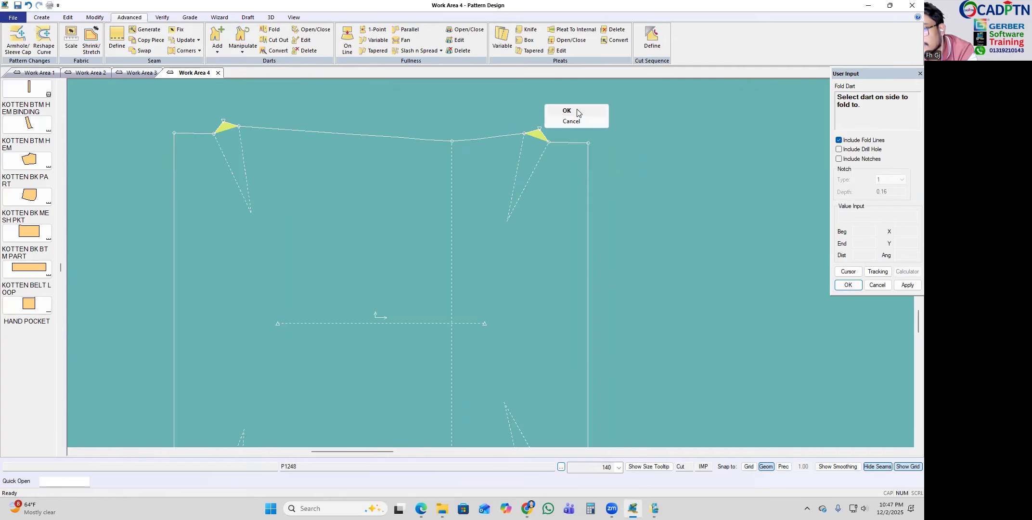
{"action": "left_click", "coordinate": [578, 112]}
{"action": "scroll", "coordinate": [537, 150], "scroll_direction": "up", "scroll_amount": 2}
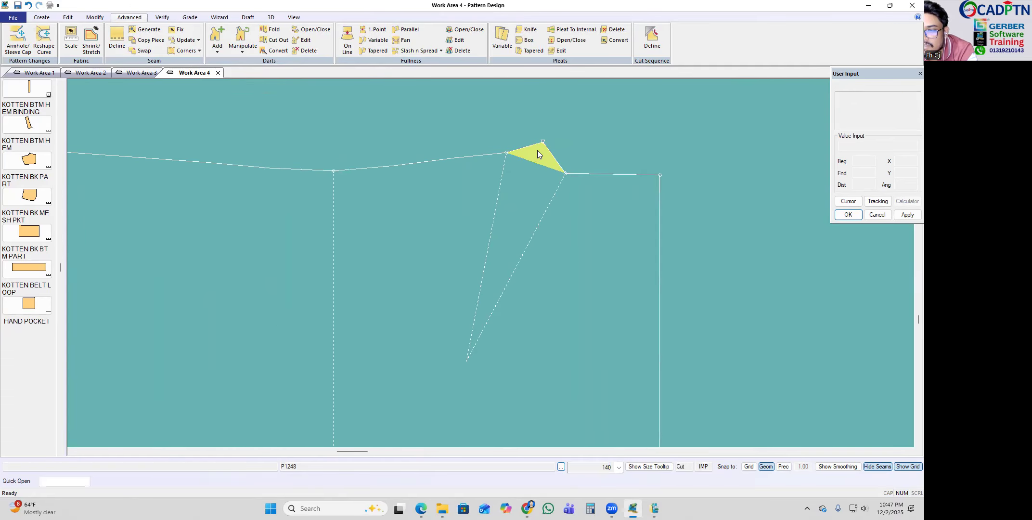
Step: Try to convert the folded upper-right dart with the Open Dart option, using its top-edge points as the dart tip
{"action": "middle_click_drag", "start_coordinate": [543, 144], "coordinate": [550, 140]}
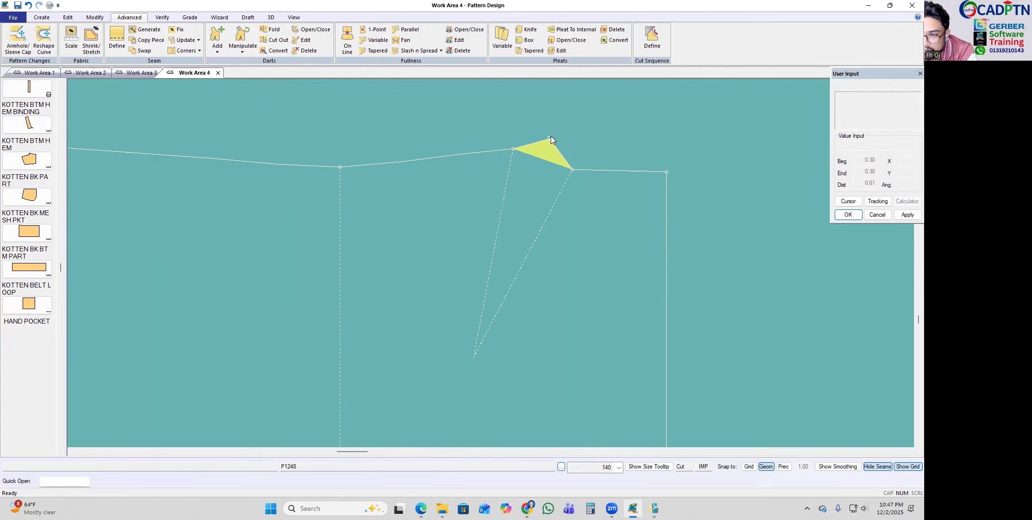
{"action": "scroll", "coordinate": [559, 139], "scroll_direction": "down", "scroll_amount": 5}
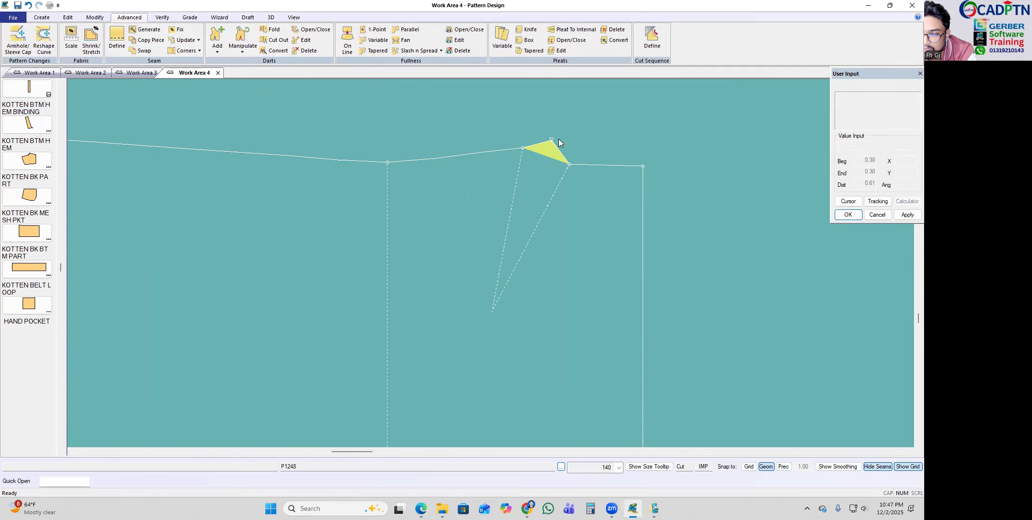
{"action": "scroll", "coordinate": [494, 194], "scroll_direction": "up", "scroll_amount": 1}
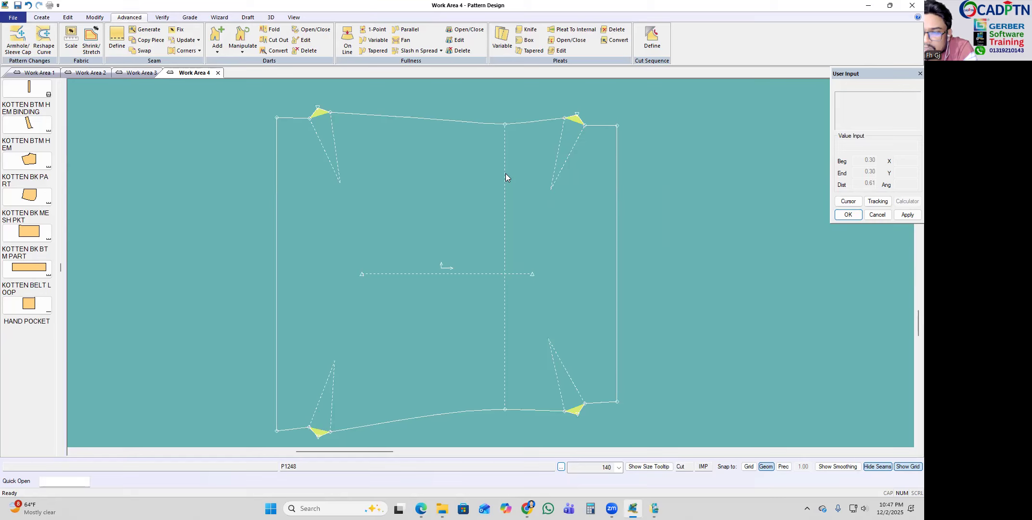
{"action": "scroll", "coordinate": [597, 110], "scroll_direction": "up", "scroll_amount": 5}
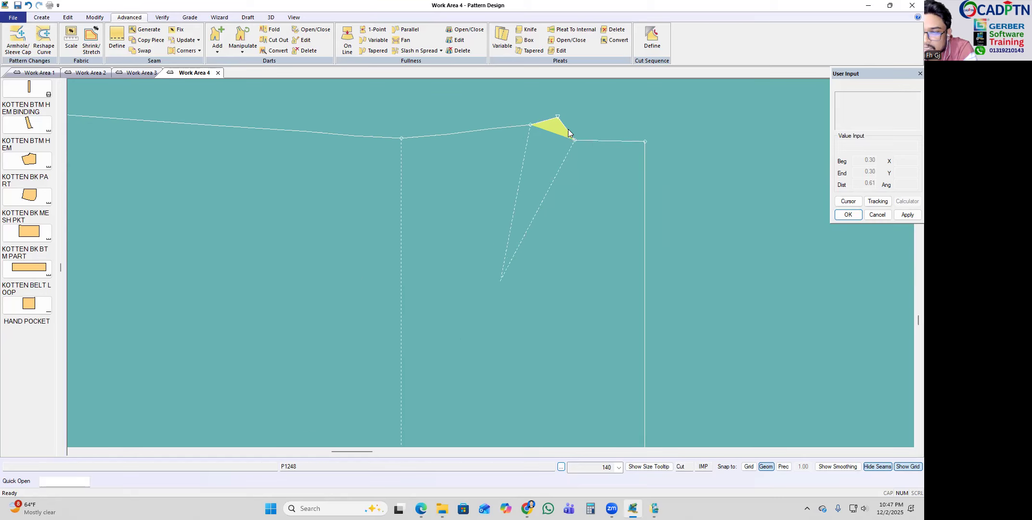
{"action": "scroll", "coordinate": [557, 127], "scroll_direction": "down", "scroll_amount": 5}
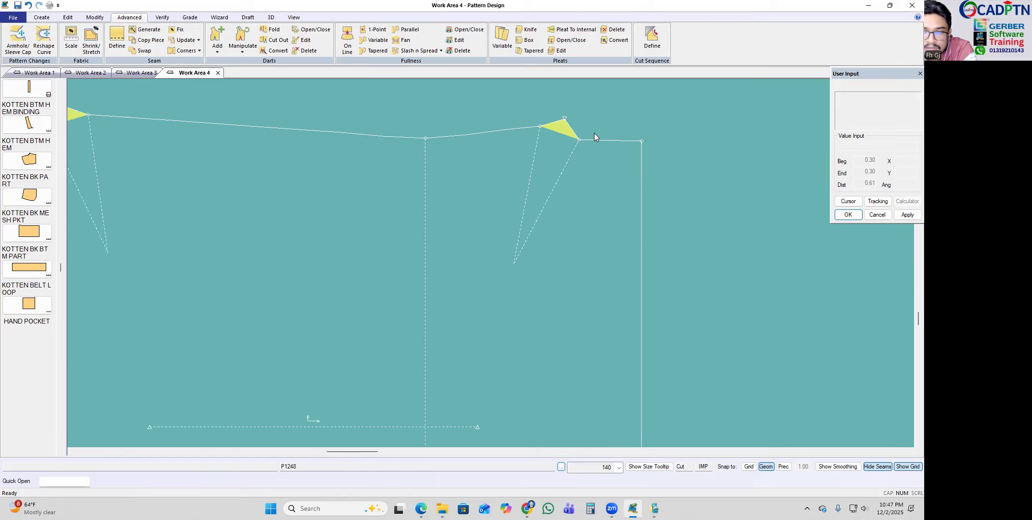
{"action": "left_click", "coordinate": [275, 51]}
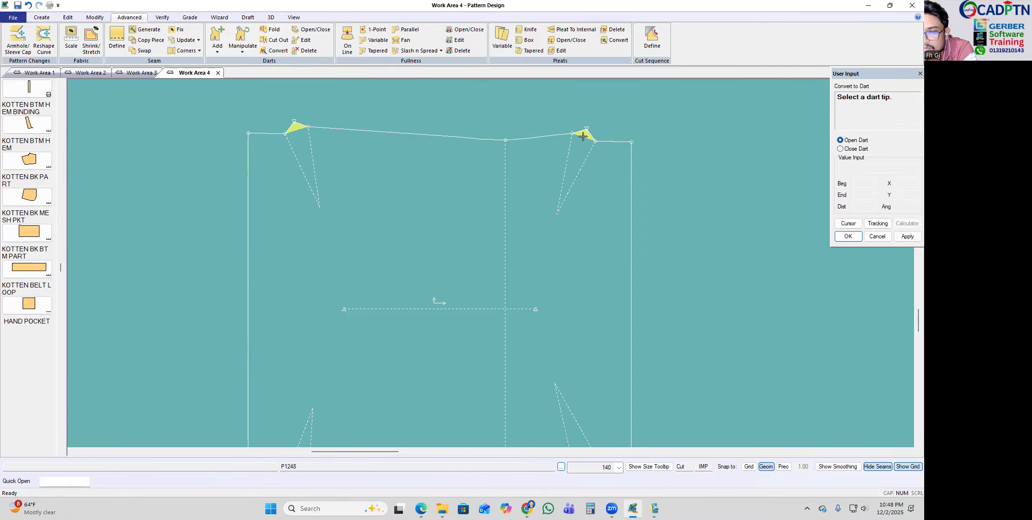
{"action": "left_click", "coordinate": [277, 52]}
{"action": "left_click", "coordinate": [588, 136]}
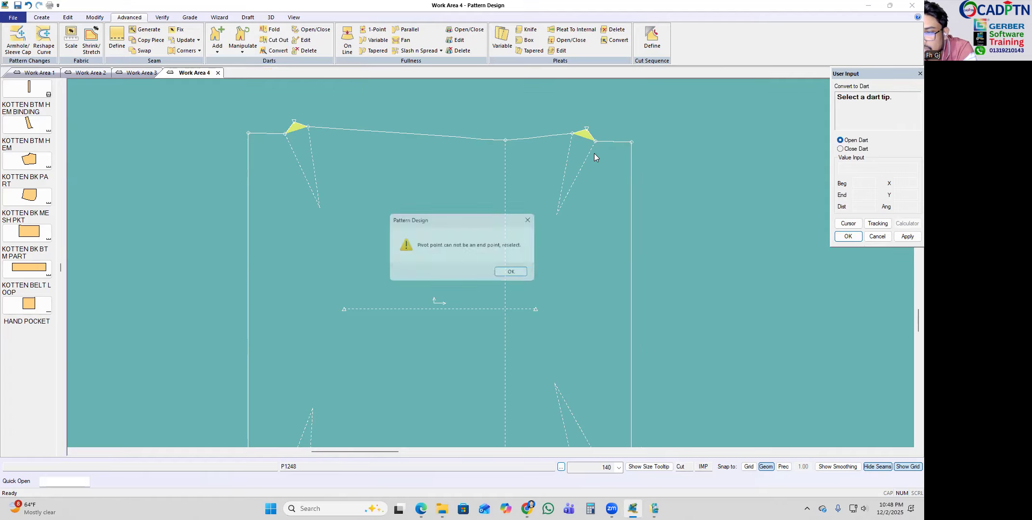
{"action": "left_click", "coordinate": [522, 277]}
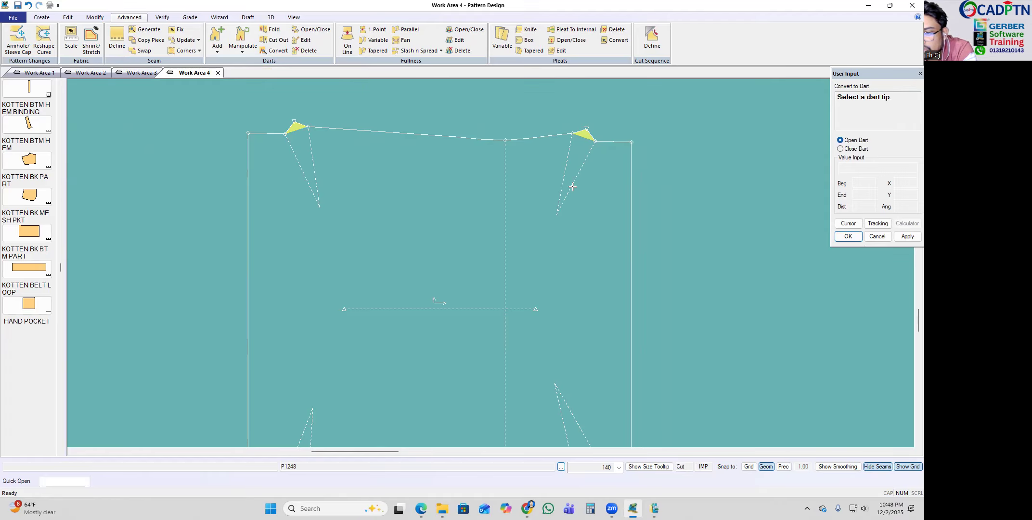
{"action": "left_click", "coordinate": [572, 134]}
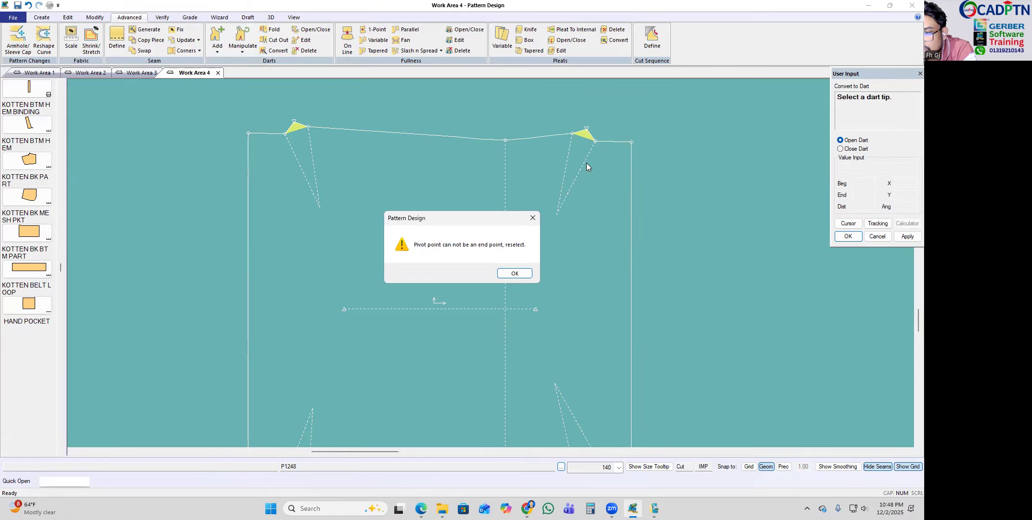
{"action": "left_click", "coordinate": [522, 276]}
Step: Open the folded upper-left and upper-right darts with Remove Drill Hole enabled
{"action": "scroll", "coordinate": [609, 125], "scroll_direction": "up", "scroll_amount": 1}
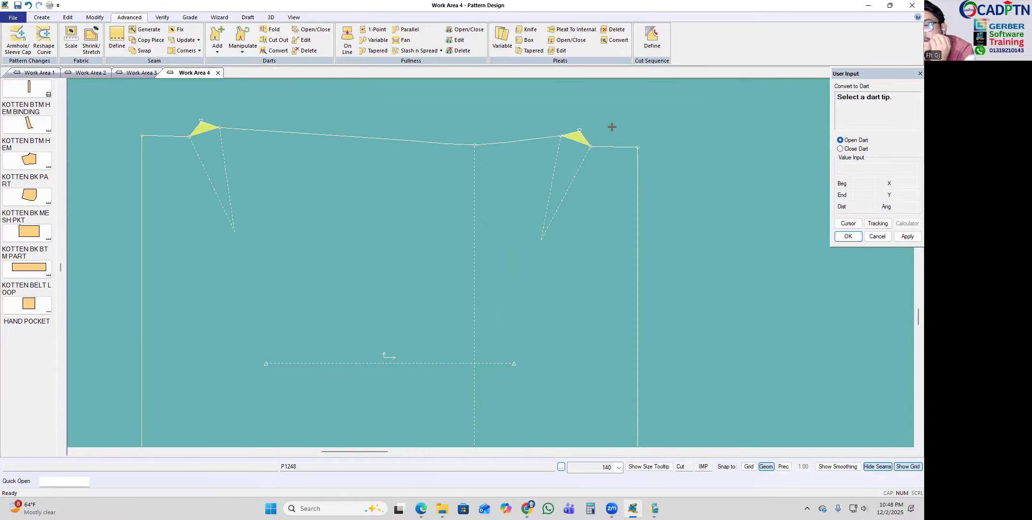
{"action": "scroll", "coordinate": [612, 126], "scroll_direction": "up", "scroll_amount": 1}
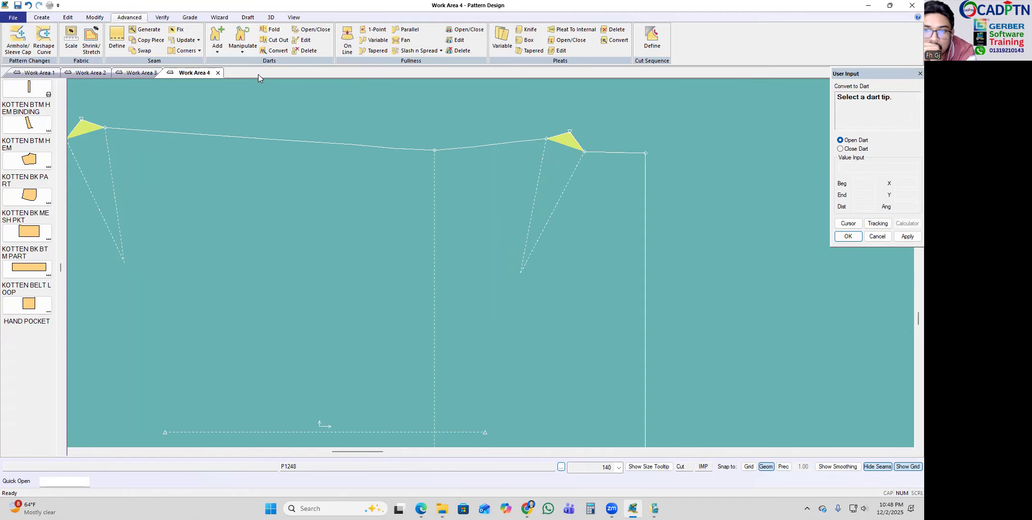
{"action": "left_click", "coordinate": [280, 43]}
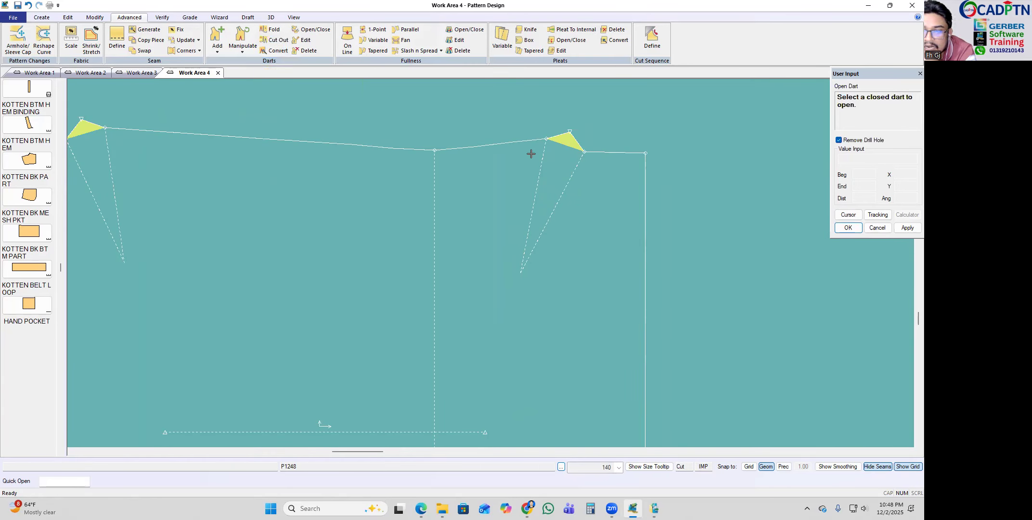
{"action": "scroll", "coordinate": [538, 151], "scroll_direction": "up", "scroll_amount": 1}
{"action": "scroll", "coordinate": [626, 162], "scroll_direction": "down", "scroll_amount": 4}
{"action": "scroll", "coordinate": [321, 155], "scroll_direction": "up", "scroll_amount": 2}
{"action": "left_click", "coordinate": [225, 125]}
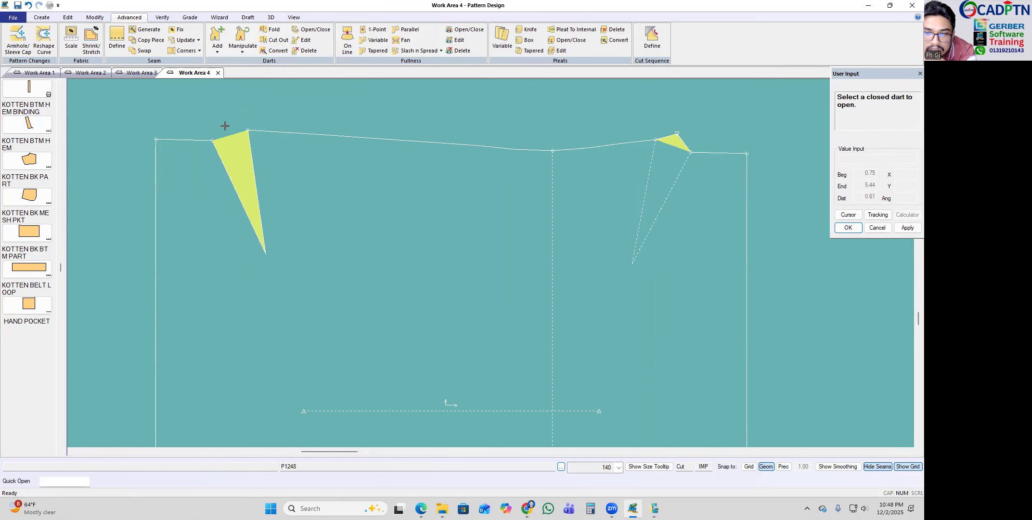
{"action": "left_click", "coordinate": [673, 139]}
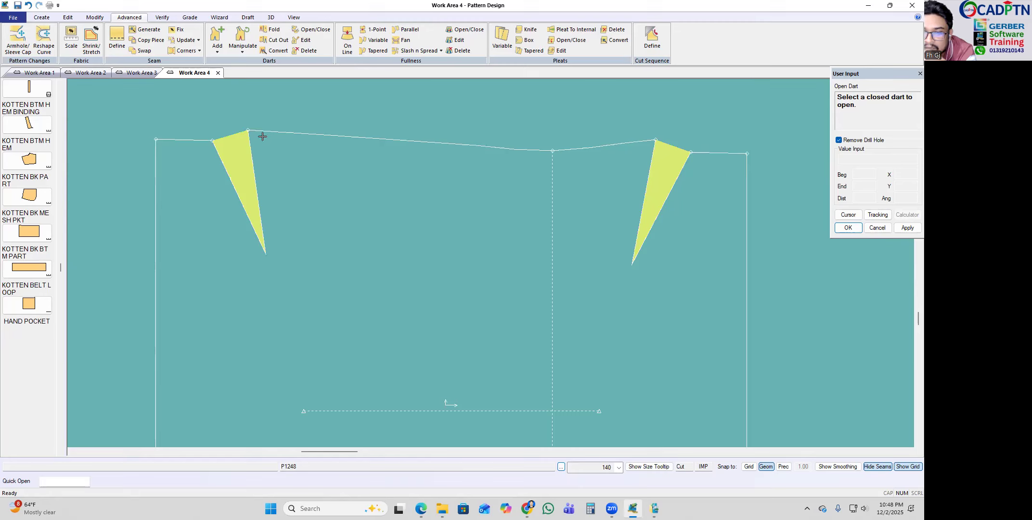
Step: Try to convert the upper-left dart at its inner tip, and undo the conversion and both dart openings
{"action": "left_click", "coordinate": [277, 50]}
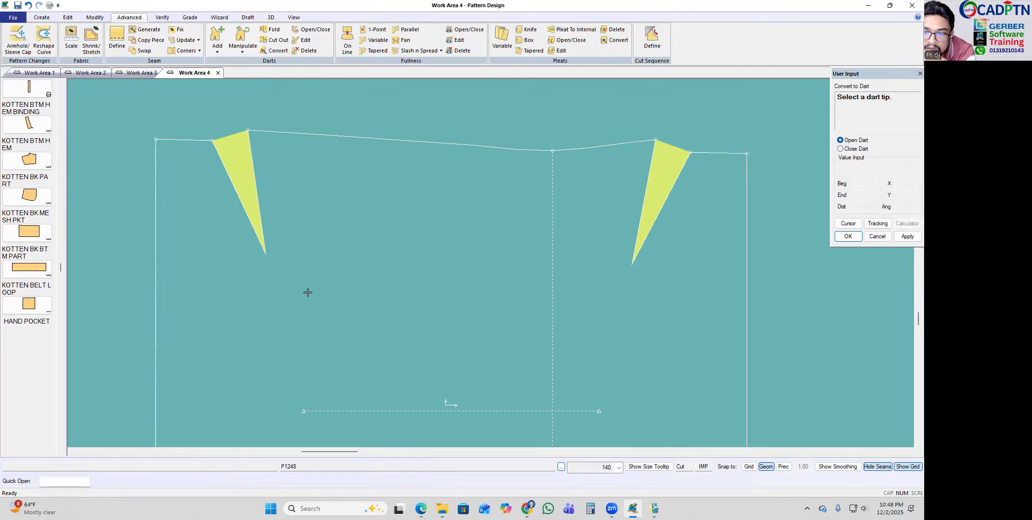
{"action": "left_click", "coordinate": [265, 254]}
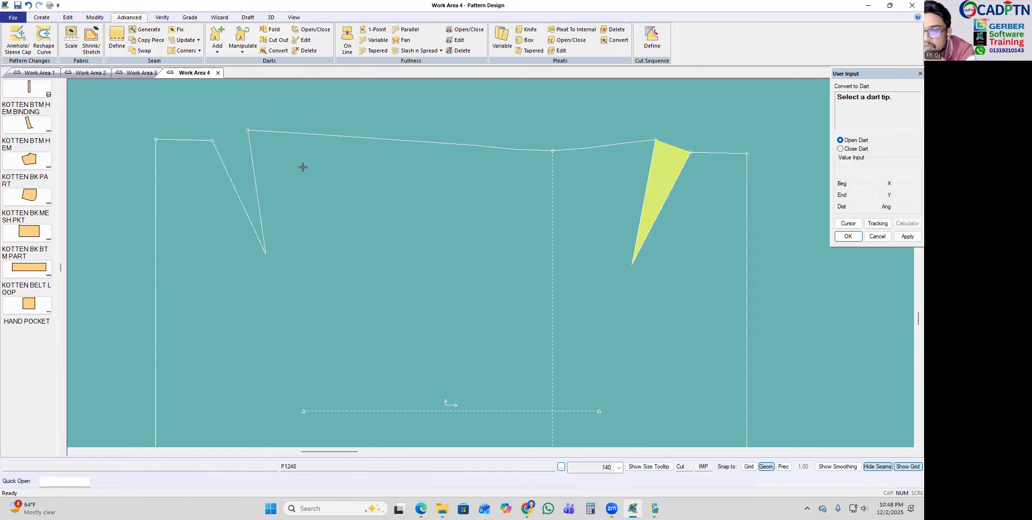
{"action": "right_click", "coordinate": [356, 175]}
{"action": "left_click", "coordinate": [363, 187]}
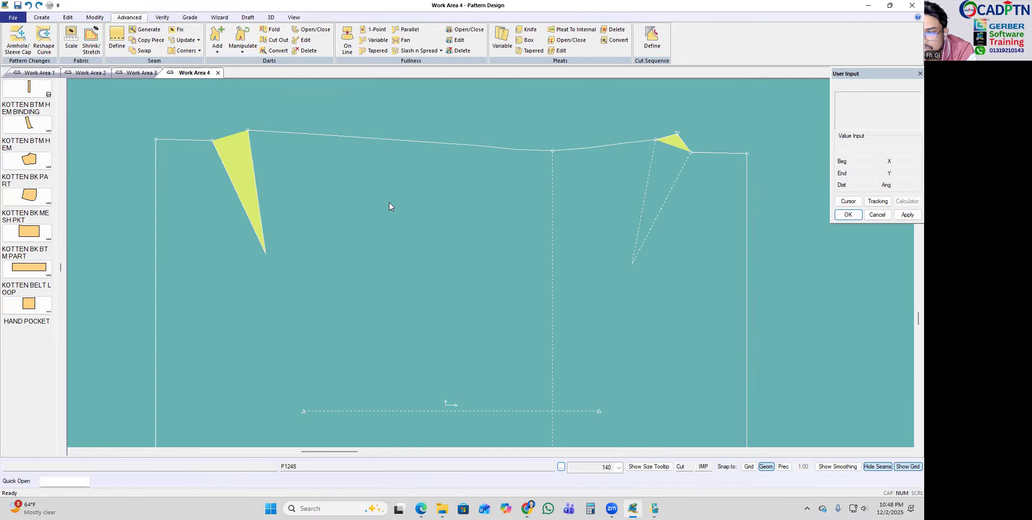
{"action": "scroll", "coordinate": [520, 142], "scroll_direction": "down", "scroll_amount": 3}
{"action": "scroll", "coordinate": [480, 189], "scroll_direction": "down", "scroll_amount": 1}
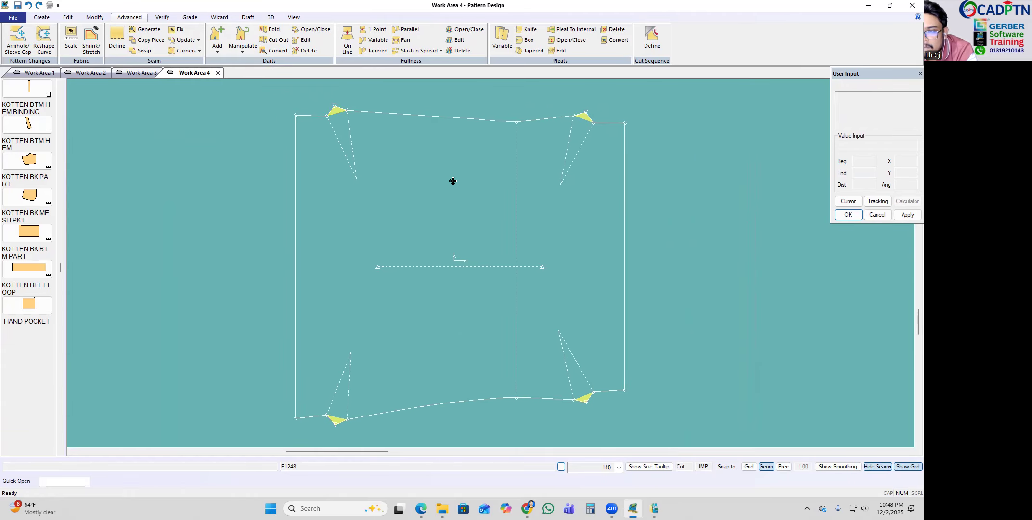
Step: Turn off the display of dart objects in the work area
{"action": "left_click", "coordinate": [294, 18]}
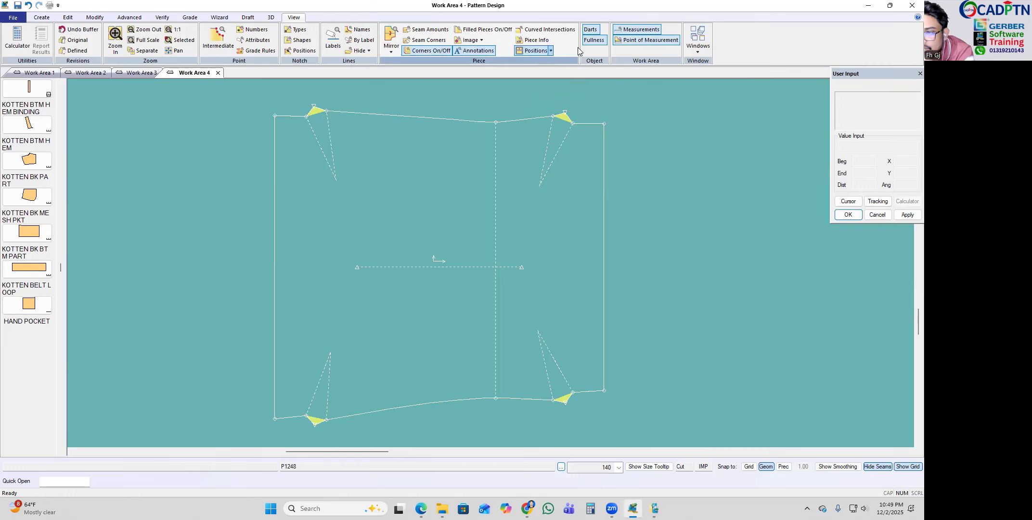
{"action": "left_click", "coordinate": [594, 32]}
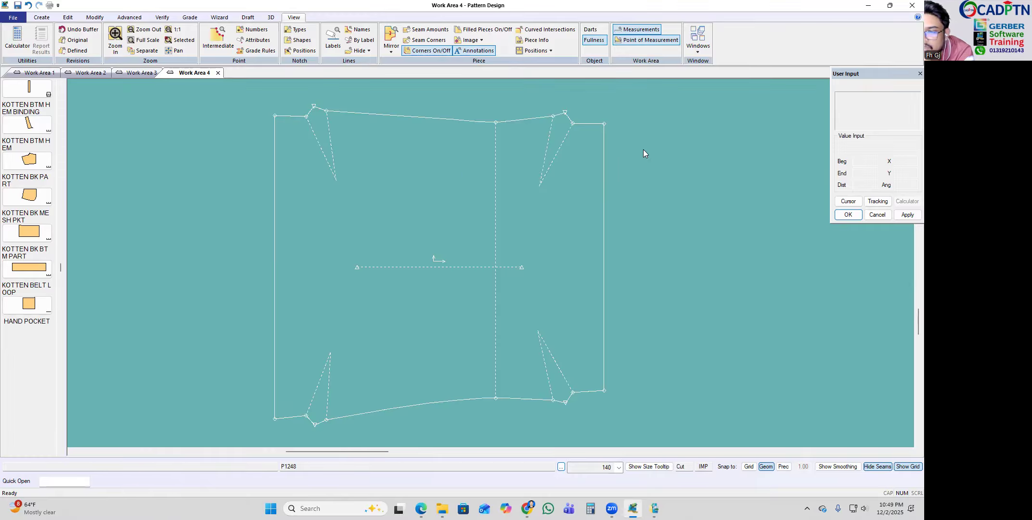
{"action": "middle_click_drag", "start_coordinate": [477, 247], "coordinate": [505, 224]}
Step: Split the knee part's outline at the peaks of the folded darts
{"action": "key", "text": "s"}
{"action": "left_click", "coordinate": [560, 107]}
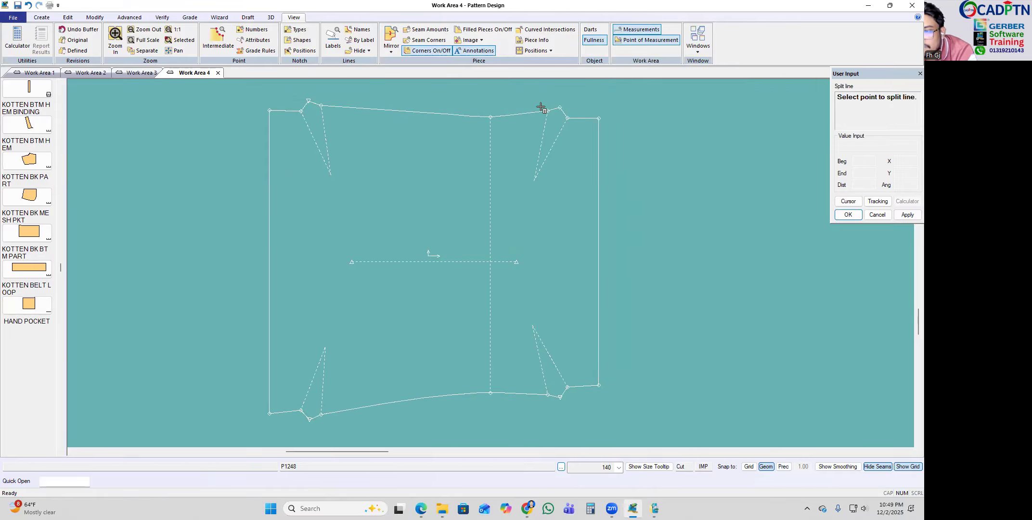
{"action": "left_click", "coordinate": [308, 102]}
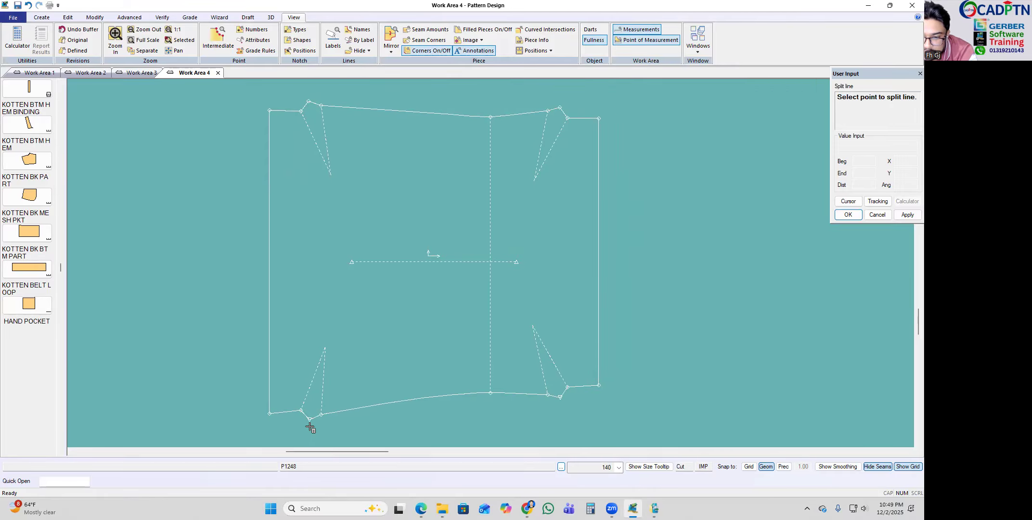
{"action": "right_click", "coordinate": [620, 236]}
{"action": "left_click", "coordinate": [620, 237]}
Step: Measure the graded lengths of the two short edge segments at the upper-right dart's folded peak
{"action": "scroll", "coordinate": [470, 261], "scroll_direction": "down", "scroll_amount": 2}
{"action": "middle_click_drag", "start_coordinate": [471, 261], "coordinate": [469, 261]}
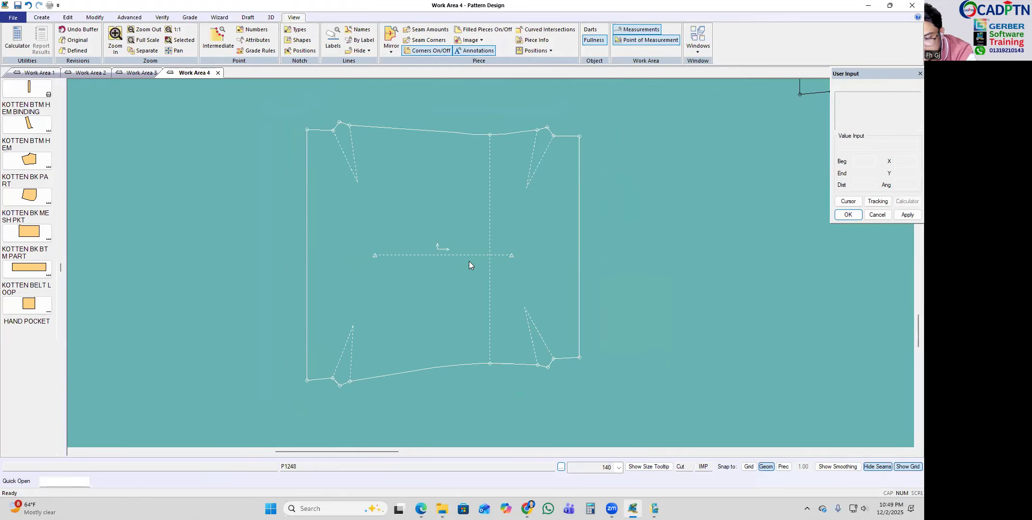
{"action": "key", "text": "m"}
{"action": "left_click", "coordinate": [547, 131]}
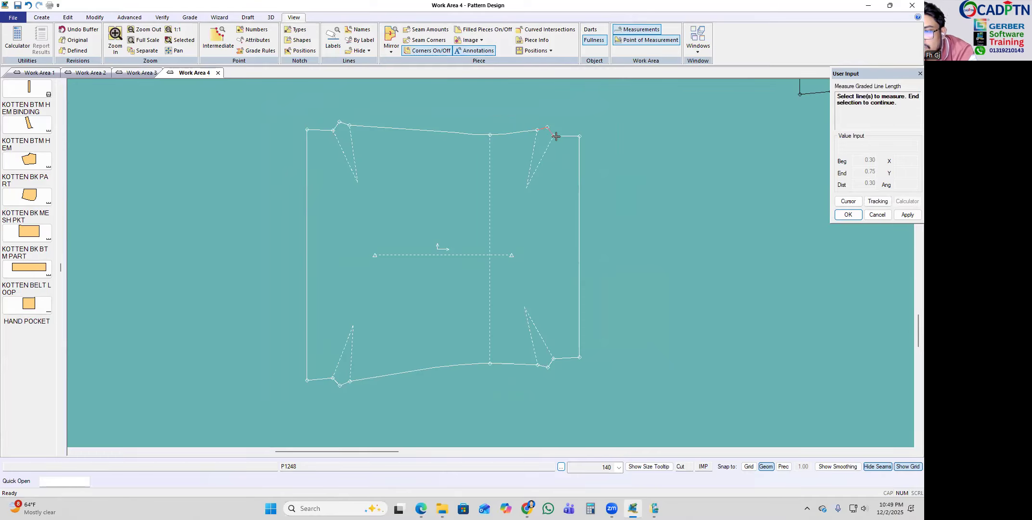
{"action": "right_click", "coordinate": [597, 124]}
{"action": "left_click", "coordinate": [598, 124]}
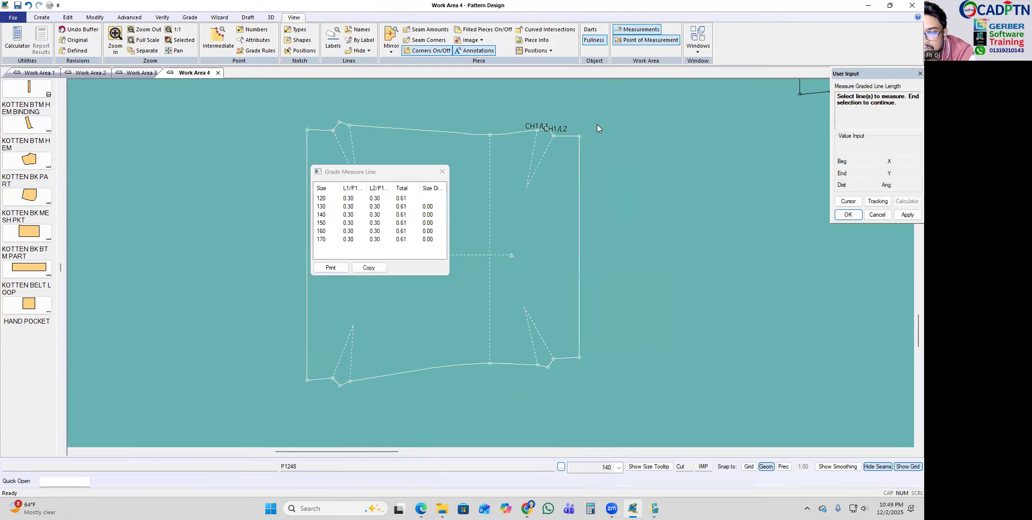
Step: Move the points of the knee part's right end, darts included, 0.50 outward in X and 0.00 in Y
{"action": "right_click", "coordinate": [596, 126]}
{"action": "left_click", "coordinate": [595, 126]}
{"action": "middle_click_drag", "start_coordinate": [576, 214], "coordinate": [568, 206]}
{"action": "key", "text": "p"}
{"action": "left_click_drag", "start_coordinate": [632, 91], "coordinate": [486, 372]}
{"action": "right_click", "coordinate": [621, 202]}
{"action": "left_click", "coordinate": [624, 206]}
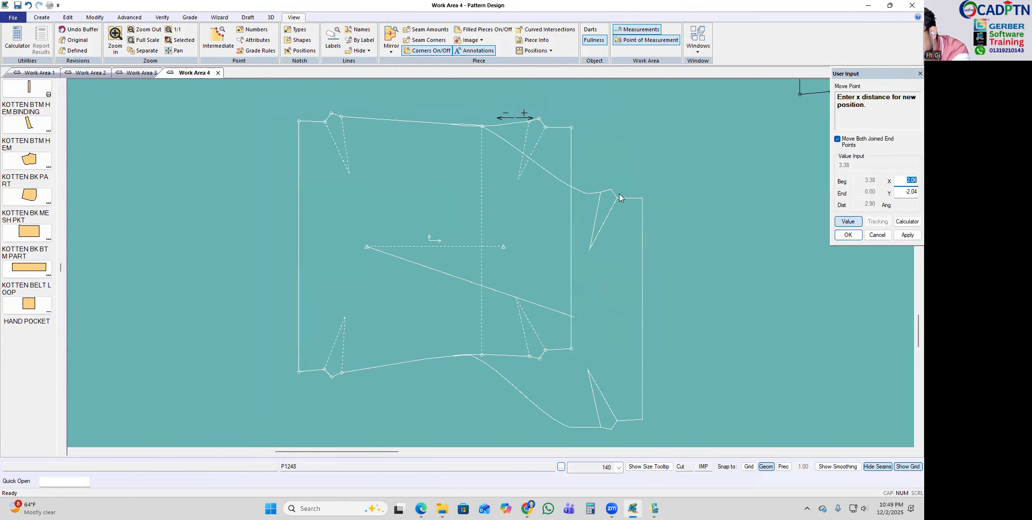
{"action": "type", "text": ".5"}
{"action": "key", "text": "Return"}
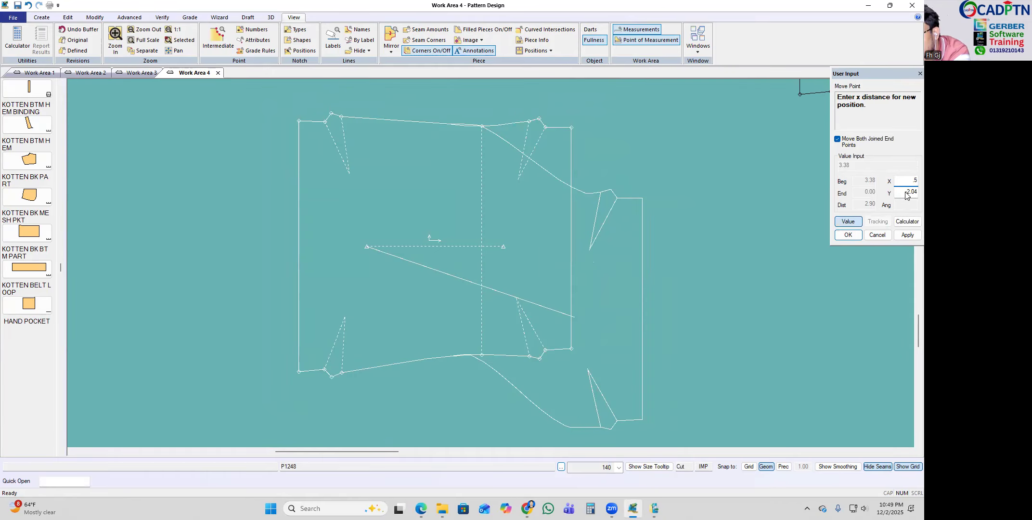
{"action": "left_click", "coordinate": [908, 235]}
{"action": "left_click", "coordinate": [844, 238]}
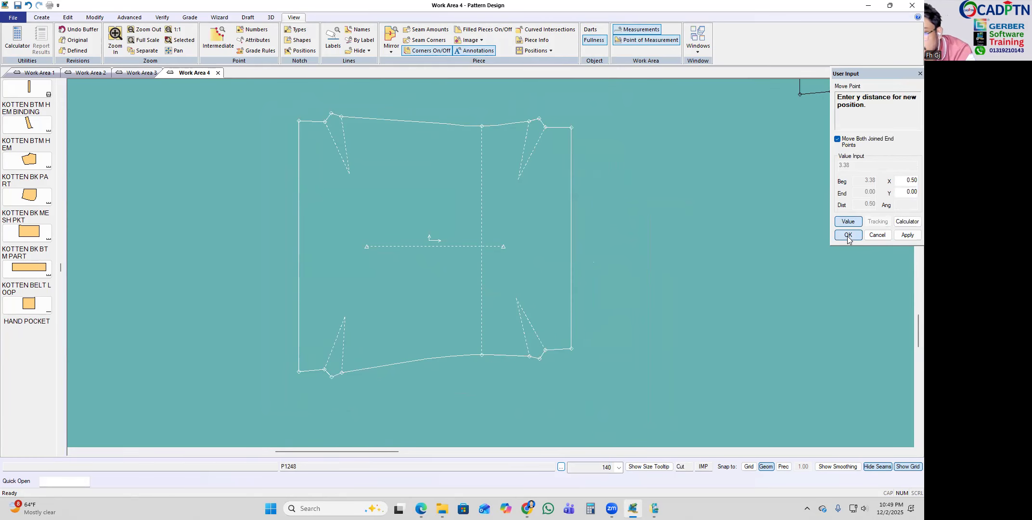
Step: Move the points of the knee part's left end, darts included, -0.50 in X and 0.00 in Y
{"action": "left_click_drag", "start_coordinate": [521, 105], "coordinate": [488, 163]}
{"action": "left_click_drag", "start_coordinate": [357, 331], "coordinate": [290, 380]}
{"action": "right_click", "coordinate": [557, 205]}
{"action": "left_click", "coordinate": [556, 205]}
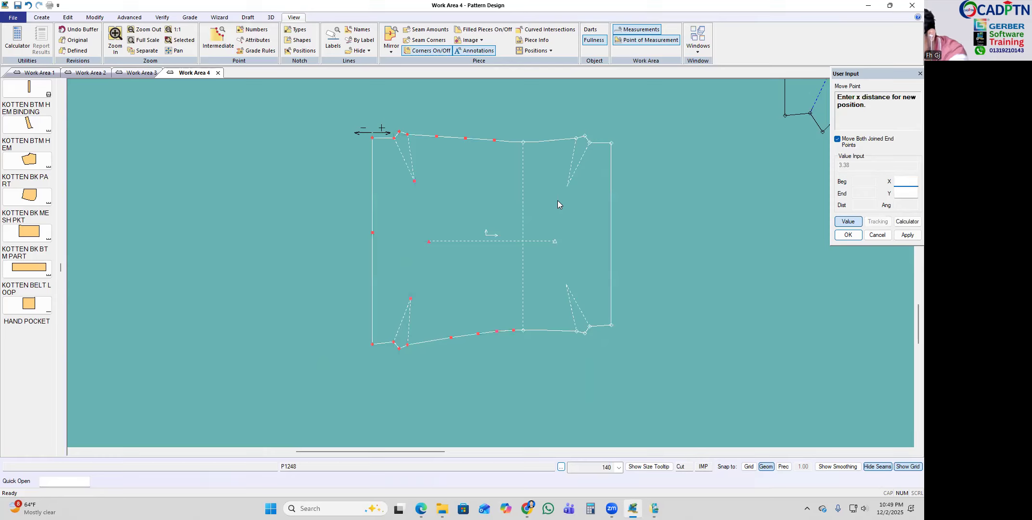
{"action": "left_click", "coordinate": [908, 236]}
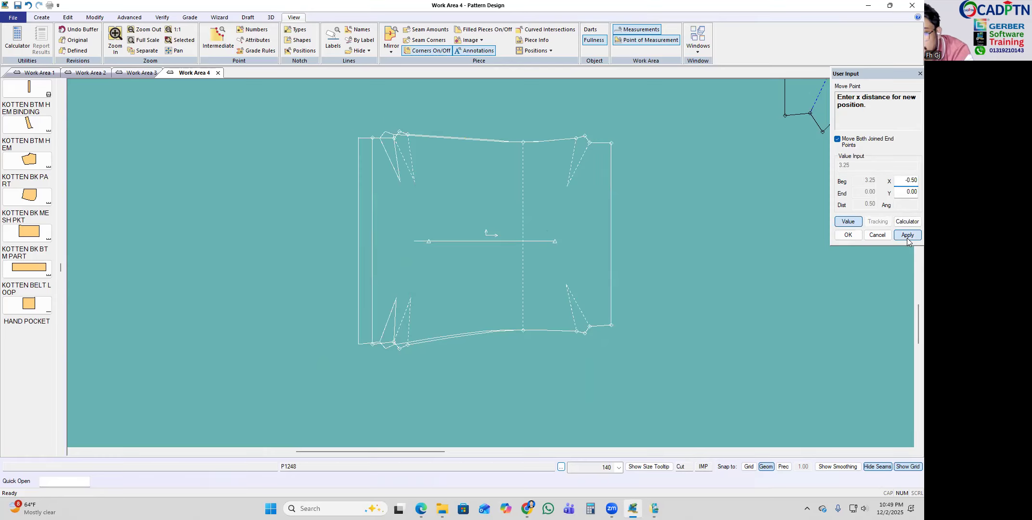
{"action": "left_click", "coordinate": [850, 235]}
{"action": "right_click", "coordinate": [517, 151]}
{"action": "left_click", "coordinate": [520, 165]}
Step: Lay the new knee part over the original knee part to compare their outlines
{"action": "scroll", "coordinate": [521, 173], "scroll_direction": "down", "scroll_amount": 8}
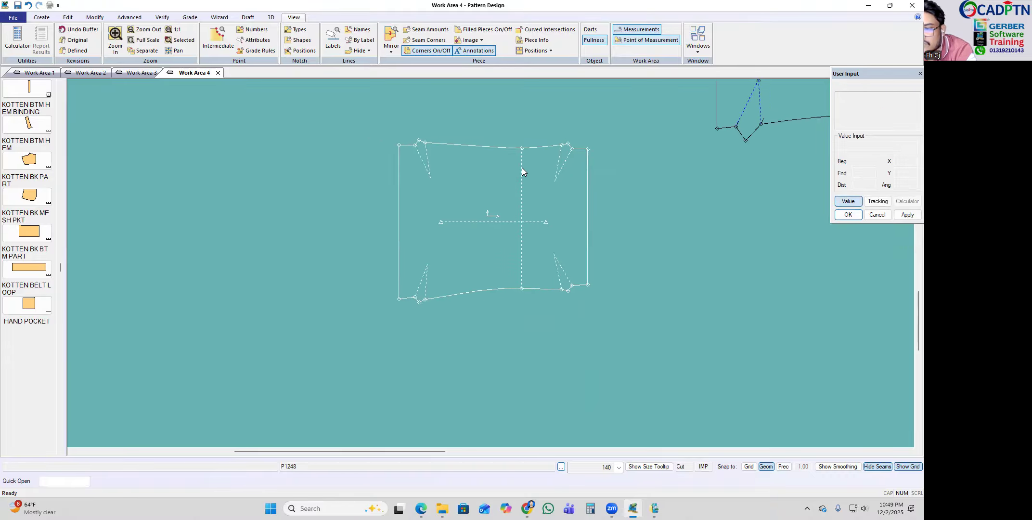
{"action": "scroll", "coordinate": [430, 343], "scroll_direction": "down", "scroll_amount": 5}
{"action": "scroll", "coordinate": [522, 227], "scroll_direction": "up", "scroll_amount": 7}
{"action": "left_click", "coordinate": [617, 284]}
{"action": "scroll", "coordinate": [584, 262], "scroll_direction": "up", "scroll_amount": 2}
{"action": "scroll", "coordinate": [582, 254], "scroll_direction": "up", "scroll_amount": 2}
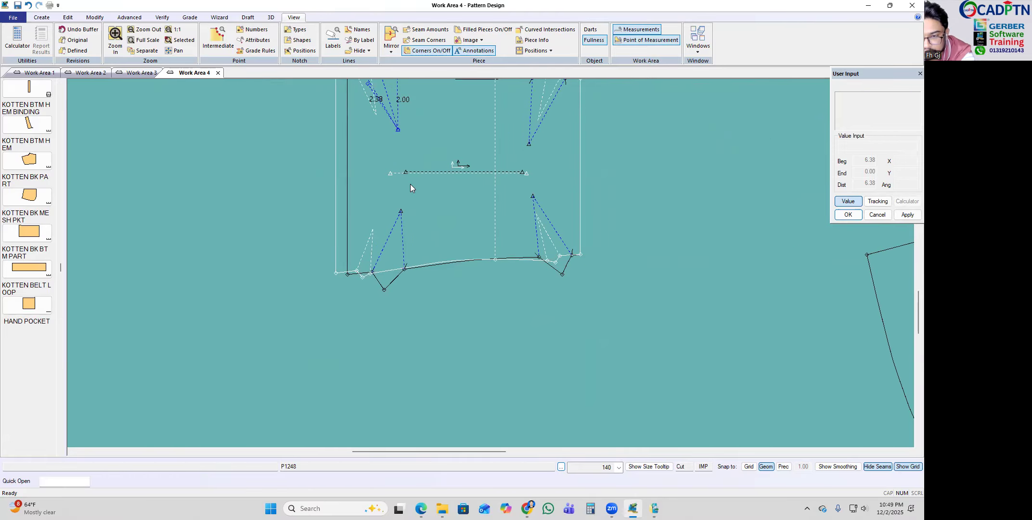
Step: Check the gap between the overlaid parts' left edges with Offset Even, and leave the command without offsetting
{"action": "left_click", "coordinate": [336, 267]}
{"action": "right_click", "coordinate": [426, 155]}
{"action": "left_click", "coordinate": [419, 158]}
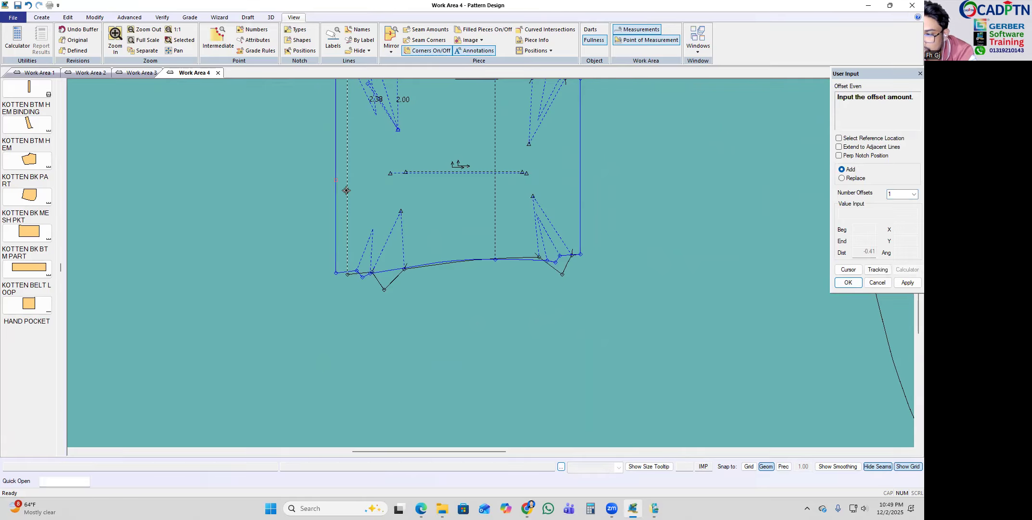
{"action": "right_click", "coordinate": [349, 189]}
{"action": "left_click", "coordinate": [355, 198]}
{"action": "right_click", "coordinate": [513, 155]}
{"action": "left_click", "coordinate": [513, 157]}
Step: Place the new knee part beside the original and stop hiding the seam lines
{"action": "left_click", "coordinate": [511, 181]}
{"action": "scroll", "coordinate": [401, 223], "scroll_direction": "down", "scroll_amount": 4}
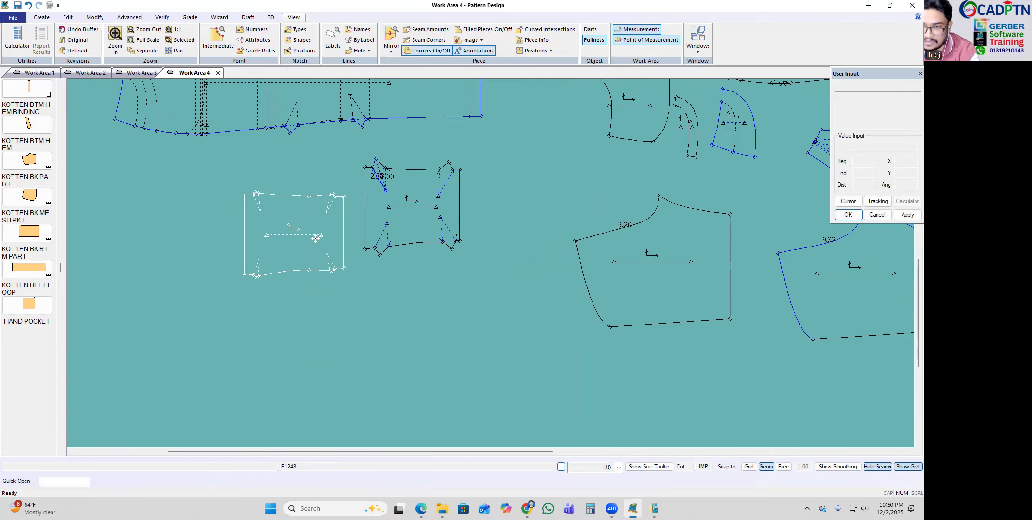
{"action": "left_click", "coordinate": [449, 311]}
{"action": "scroll", "coordinate": [455, 248], "scroll_direction": "up", "scroll_amount": 4}
{"action": "scroll", "coordinate": [651, 203], "scroll_direction": "down", "scroll_amount": 3}
{"action": "left_click", "coordinate": [878, 469]}
{"action": "left_click", "coordinate": [461, 192]}
{"action": "left_click", "coordinate": [257, 196]}
{"action": "scroll", "coordinate": [425, 313], "scroll_direction": "up", "scroll_amount": 2}
{"action": "left_click", "coordinate": [448, 240]}
Step: Define an even seam allowance of 0.50 around the whole perimeter of the new knee part
{"action": "key", "text": "s"}
{"action": "left_click_drag", "start_coordinate": [664, 115], "coordinate": [331, 409]}
{"action": "right_click", "coordinate": [632, 175]}
{"action": "left_click", "coordinate": [668, 181]}
{"action": "key", "text": "Return"}
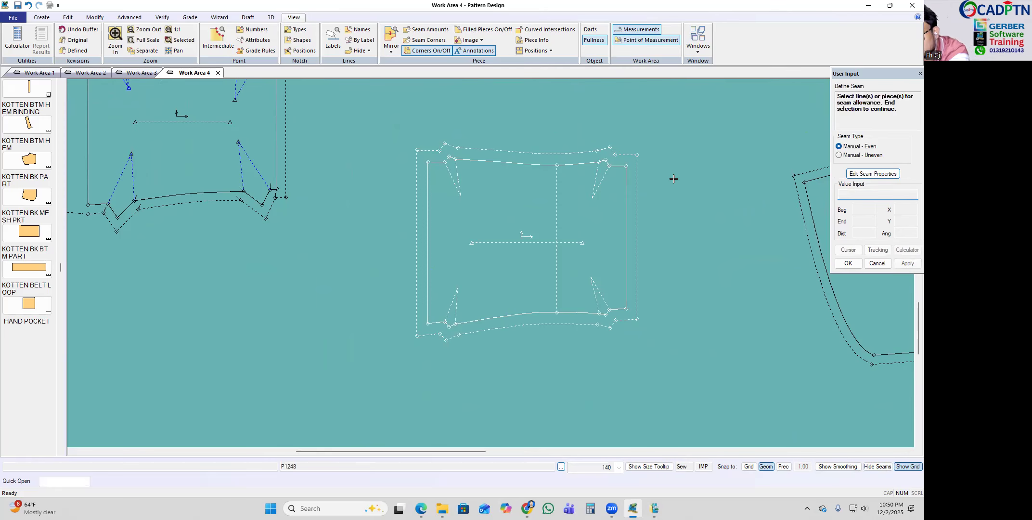
{"action": "right_click", "coordinate": [642, 158]}
{"action": "left_click", "coordinate": [669, 164]}
Step: Compare the new knee part's outline, folded darts and seam allowances with those of the original knee part
{"action": "scroll", "coordinate": [647, 215], "scroll_direction": "up", "scroll_amount": 1}
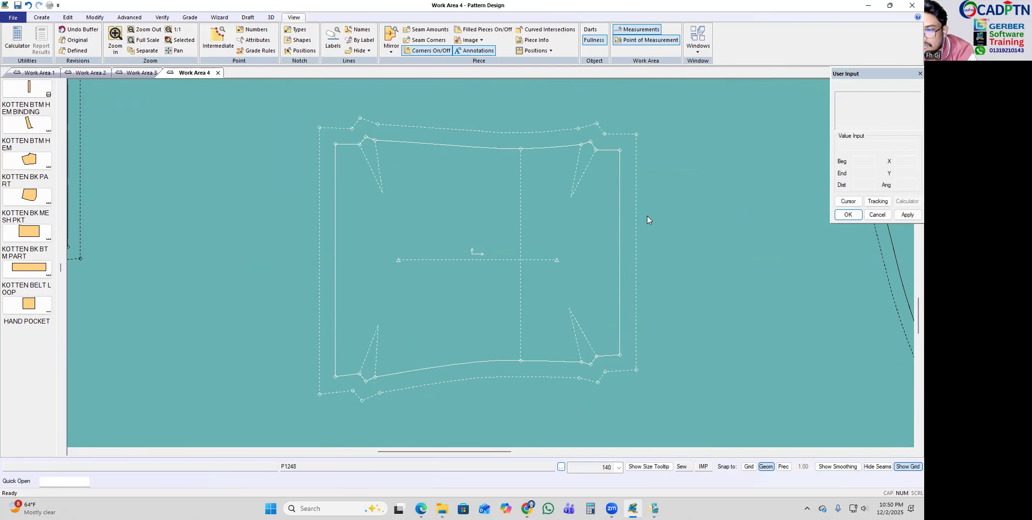
{"action": "scroll", "coordinate": [465, 234], "scroll_direction": "down", "scroll_amount": 1}
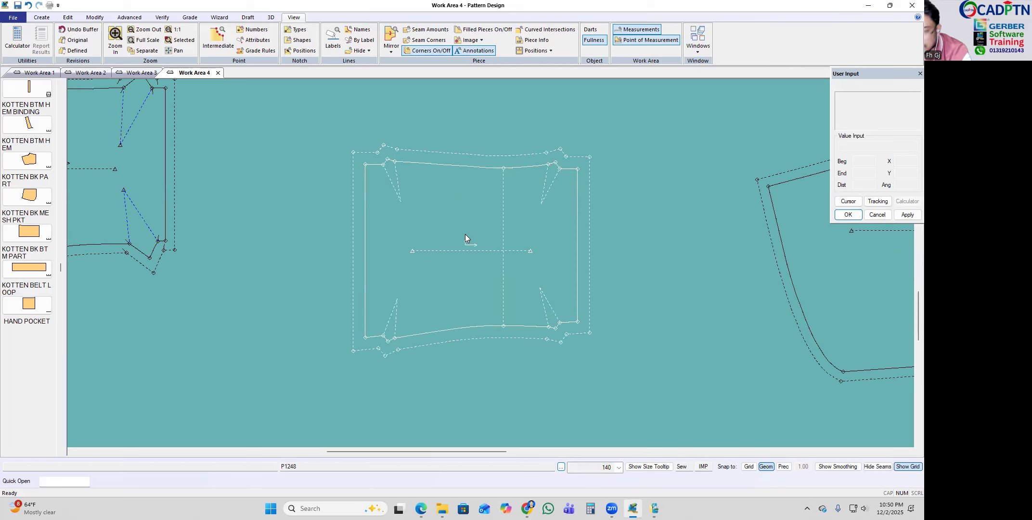
{"action": "scroll", "coordinate": [440, 213], "scroll_direction": "down", "scroll_amount": 1}
{"action": "scroll", "coordinate": [349, 224], "scroll_direction": "down", "scroll_amount": 1}
{"action": "scroll", "coordinate": [274, 210], "scroll_direction": "up", "scroll_amount": 3}
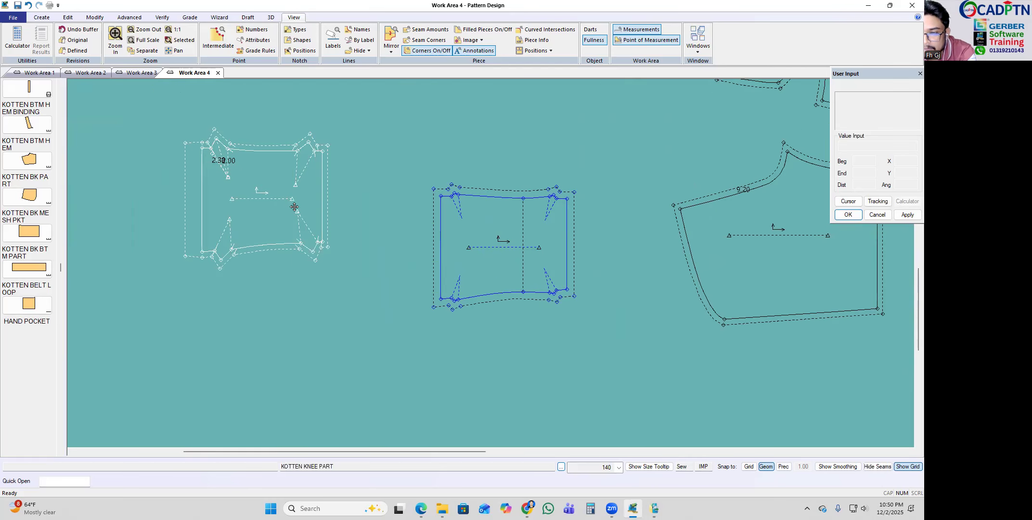
{"action": "scroll", "coordinate": [612, 236], "scroll_direction": "up", "scroll_amount": 1}
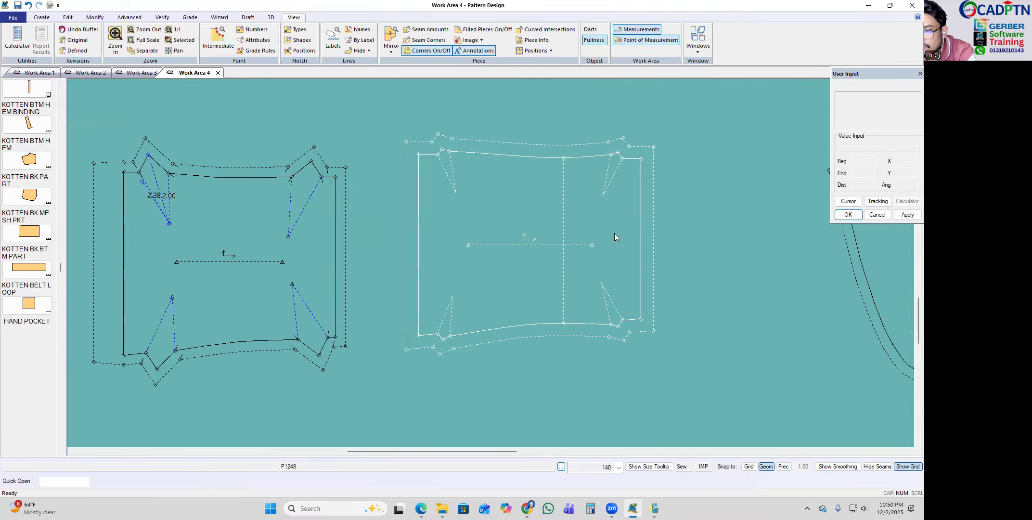
{"action": "scroll", "coordinate": [612, 241], "scroll_direction": "up", "scroll_amount": 1}
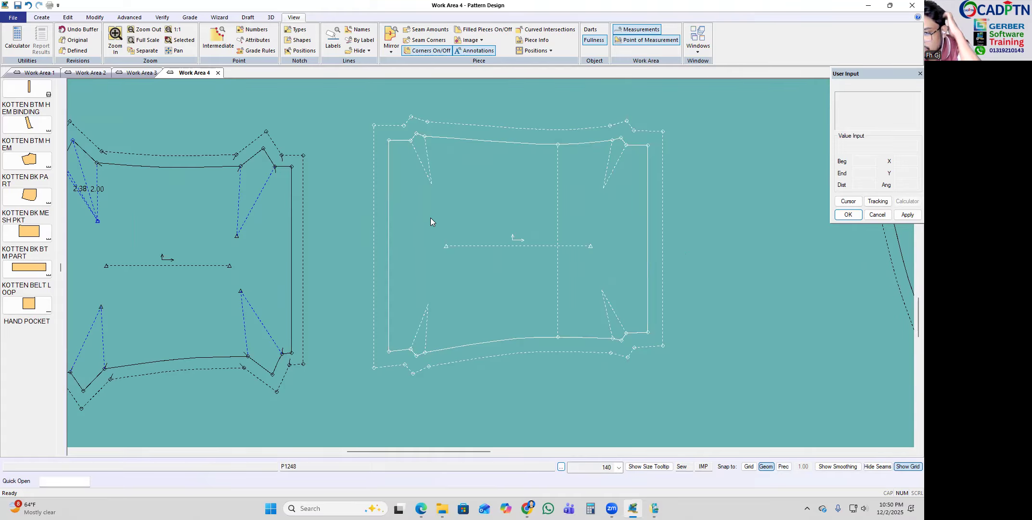
{"action": "scroll", "coordinate": [436, 209], "scroll_direction": "down", "scroll_amount": 1}
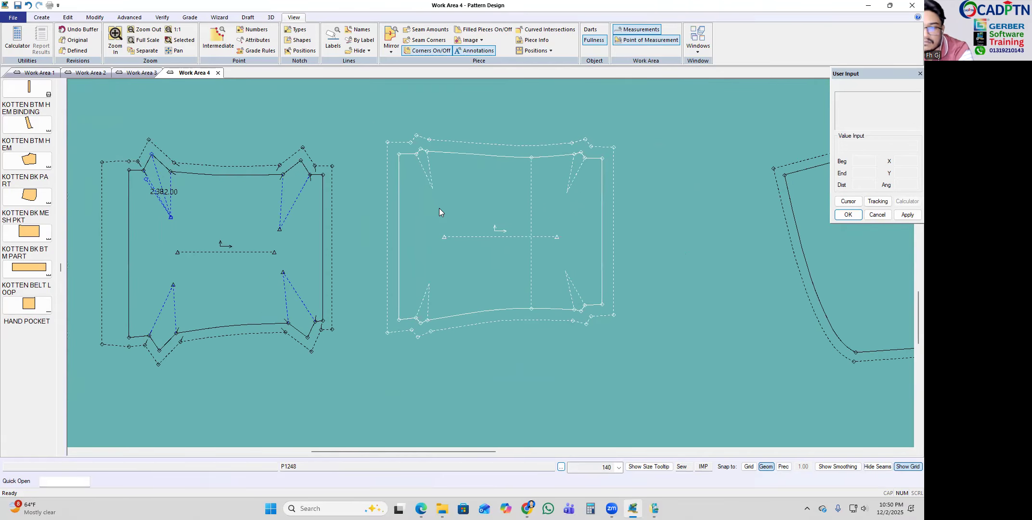
{"action": "scroll", "coordinate": [428, 155], "scroll_direction": "up", "scroll_amount": 1}
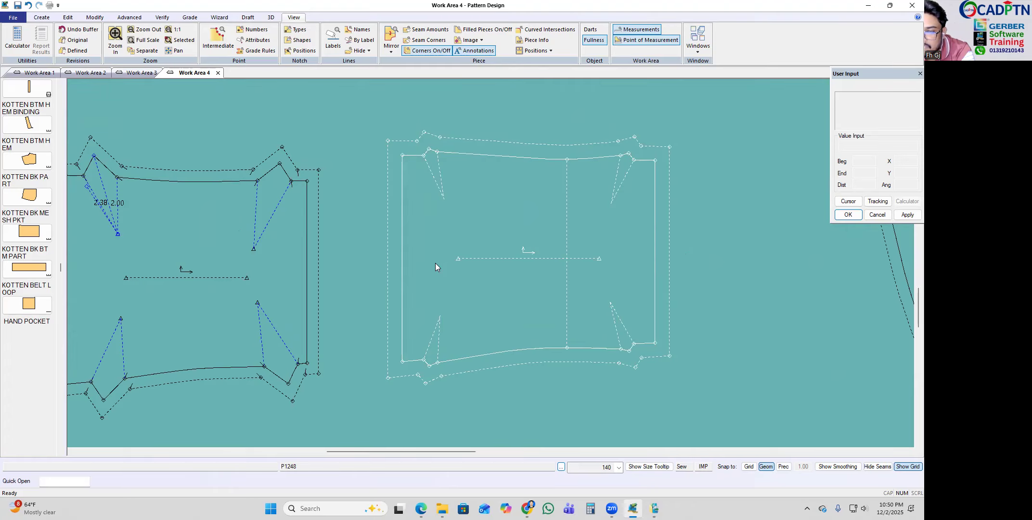
{"action": "scroll", "coordinate": [389, 217], "scroll_direction": "down", "scroll_amount": 1}
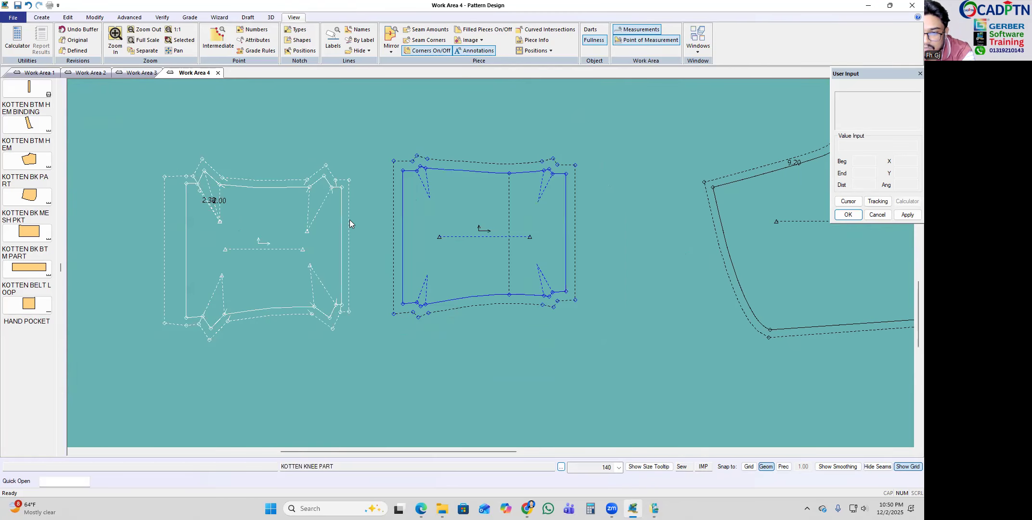
{"action": "scroll", "coordinate": [207, 215], "scroll_direction": "up", "scroll_amount": 2}
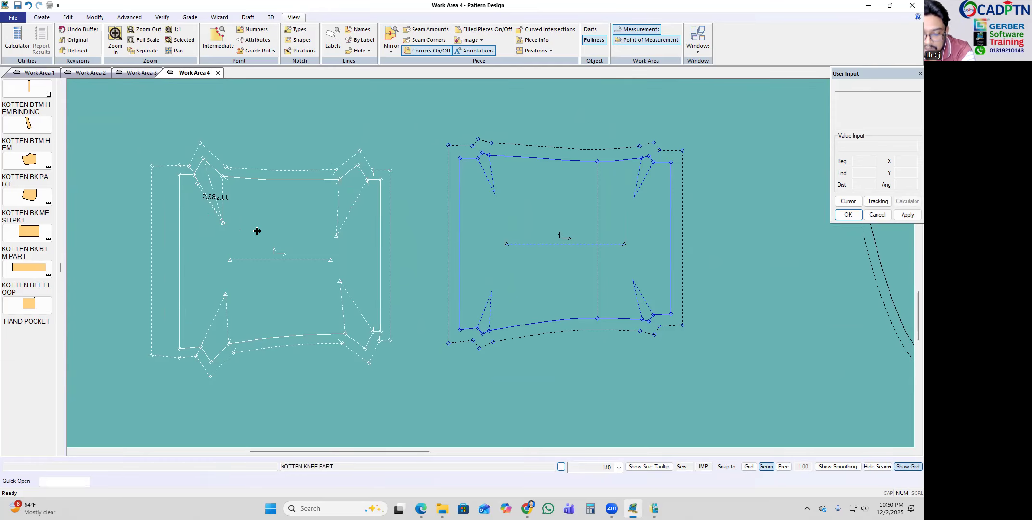
Step: Display the seam amounts on both knee parts to check them, and turn the display off again
{"action": "left_click_drag", "start_coordinate": [248, 236], "coordinate": [250, 248]}
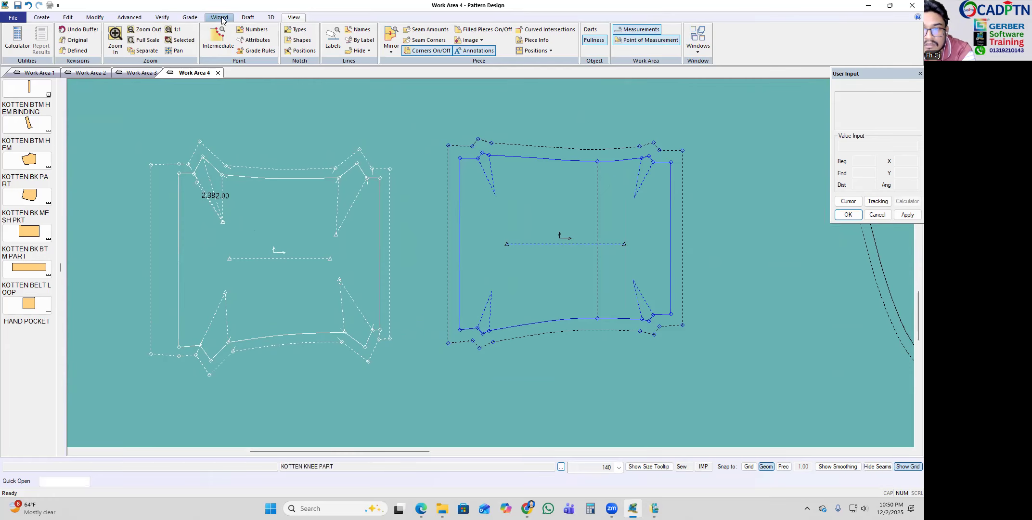
{"action": "left_click", "coordinate": [131, 19]}
{"action": "left_click", "coordinate": [294, 19]}
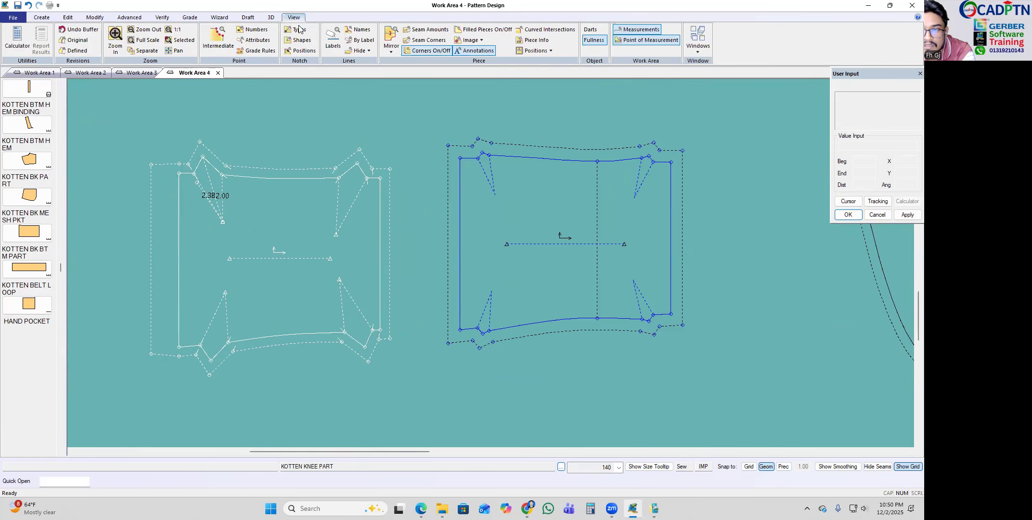
{"action": "left_click", "coordinate": [424, 32]}
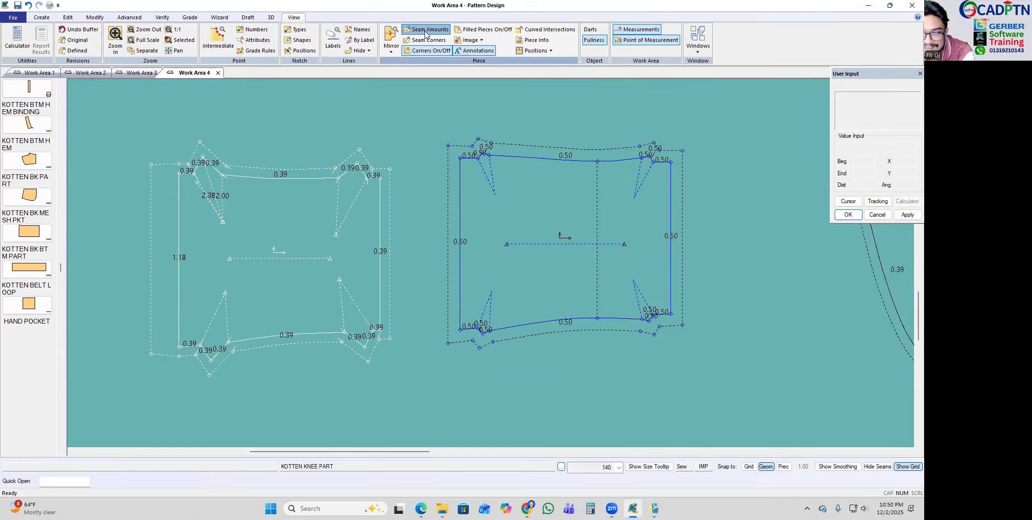
{"action": "left_click", "coordinate": [425, 31]}
Step: Set the seam allowance along the new knee part's left edge to 1.25 and reposition both knee parts
{"action": "left_click_drag", "start_coordinate": [508, 262], "coordinate": [506, 244]}
{"action": "key", "text": "s"}
{"action": "left_click", "coordinate": [455, 186]}
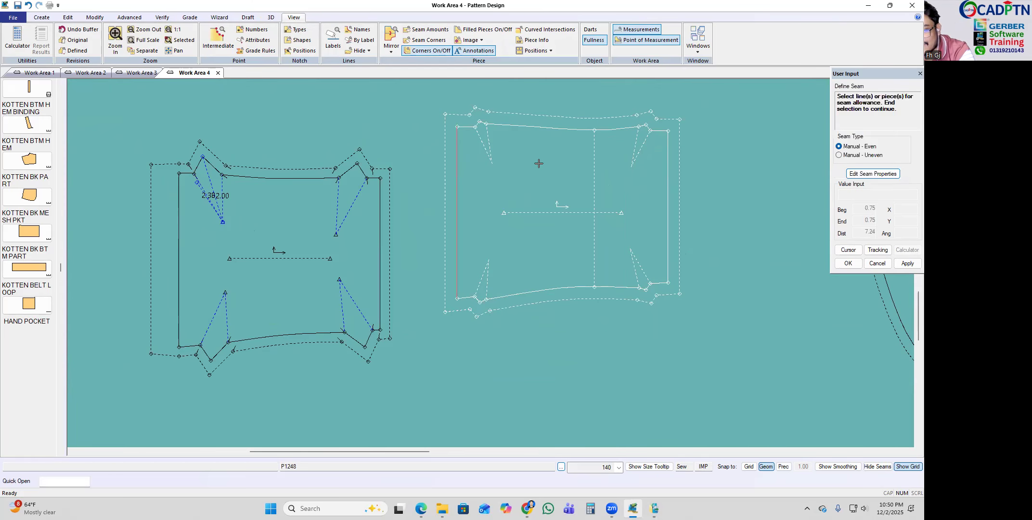
{"action": "right_click", "coordinate": [540, 164]}
{"action": "left_click", "coordinate": [540, 164]}
{"action": "type", "text": "1.25"}
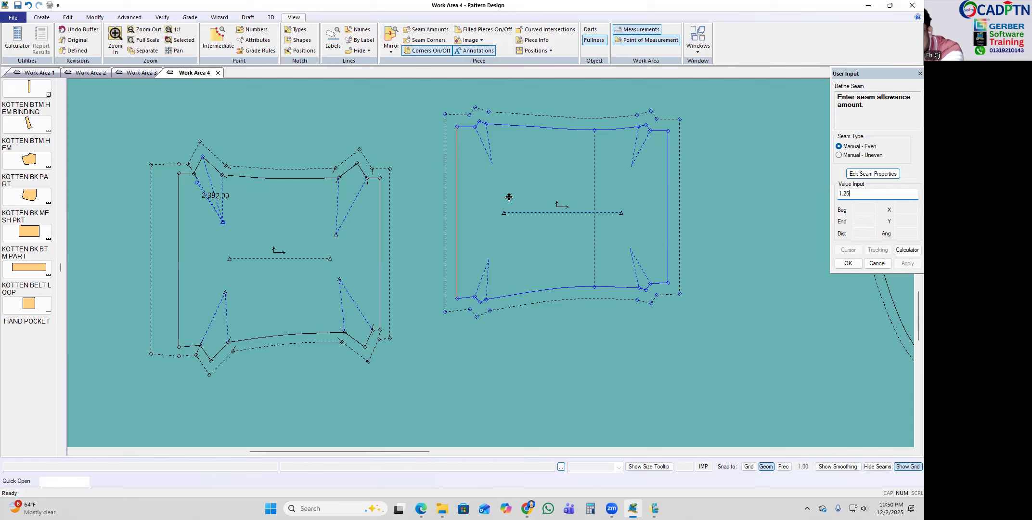
{"action": "key", "text": "Return"}
{"action": "left_click_drag", "start_coordinate": [275, 231], "coordinate": [233, 227]}
{"action": "left_click_drag", "start_coordinate": [511, 192], "coordinate": [494, 222]}
{"action": "scroll", "coordinate": [494, 222], "scroll_direction": "up", "scroll_amount": 1}
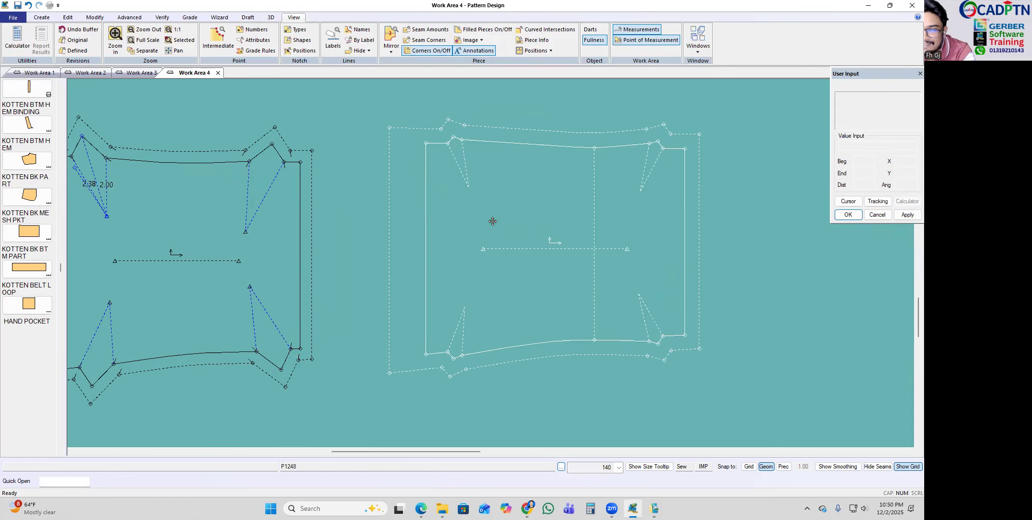
Step: Start the Turnback seam corner command for the new knee part
{"action": "left_click", "coordinate": [127, 17]}
{"action": "left_click", "coordinate": [185, 50]}
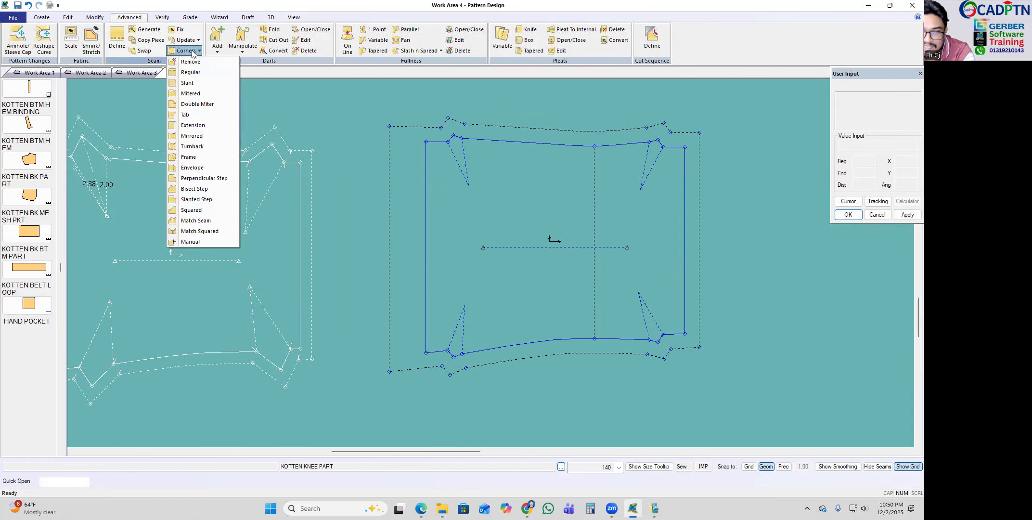
{"action": "left_click", "coordinate": [192, 147]}
{"action": "scroll", "coordinate": [646, 169], "scroll_direction": "down", "scroll_amount": 2}
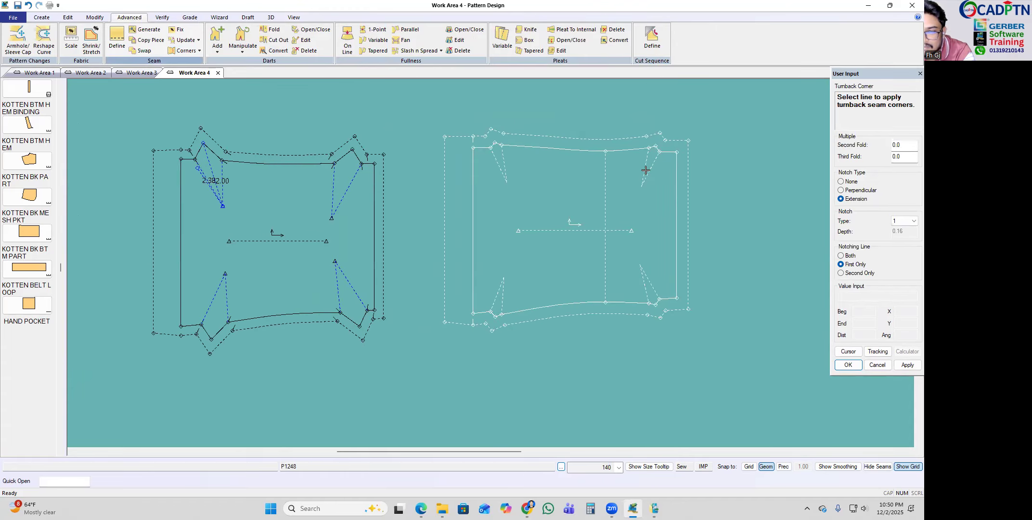
Step: Leave Turnback Corner and place the P1248 piece between the front part and the front bottom part
{"action": "scroll", "coordinate": [532, 189], "scroll_direction": "up", "scroll_amount": 2}
{"action": "scroll", "coordinate": [474, 171], "scroll_direction": "up", "scroll_amount": 1}
{"action": "key", "text": "Escape"}
{"action": "left_click", "coordinate": [575, 138]}
{"action": "scroll", "coordinate": [178, 255], "scroll_direction": "down", "scroll_amount": 4}
{"action": "scroll", "coordinate": [275, 278], "scroll_direction": "down", "scroll_amount": 4}
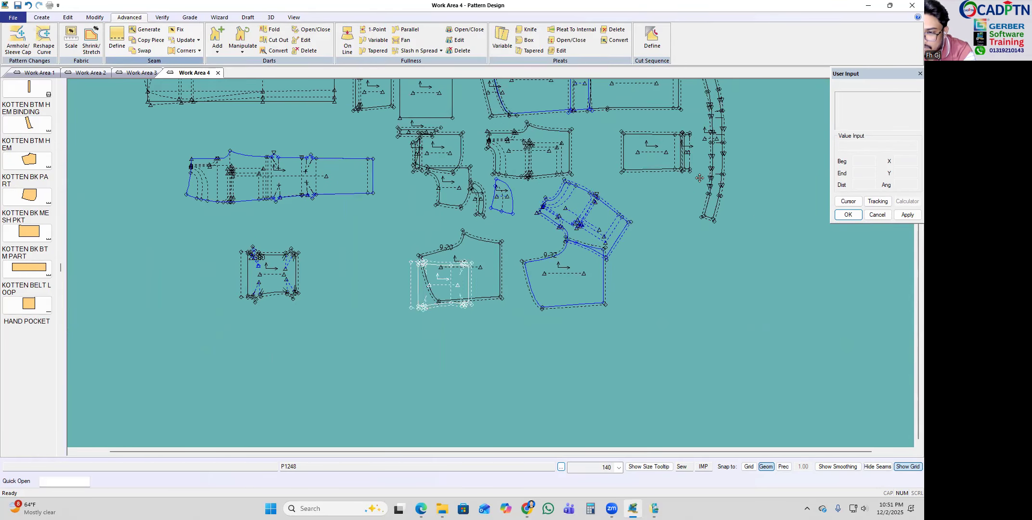
{"action": "scroll", "coordinate": [683, 159], "scroll_direction": "up", "scroll_amount": 4}
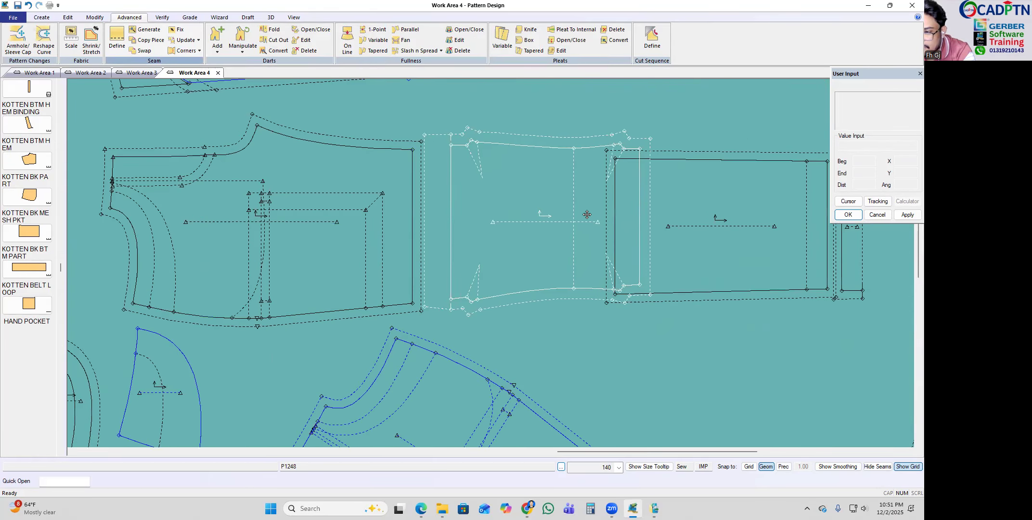
{"action": "left_click", "coordinate": [587, 214]}
Step: Arrange the KOTTEN FRT BTM PRT piece and the narrow strip beyond it in a row after P1248
{"action": "scroll", "coordinate": [356, 188], "scroll_direction": "down", "scroll_amount": 2}
{"action": "left_click", "coordinate": [554, 252]}
{"action": "scroll", "coordinate": [555, 252], "scroll_direction": "up", "scroll_amount": 1}
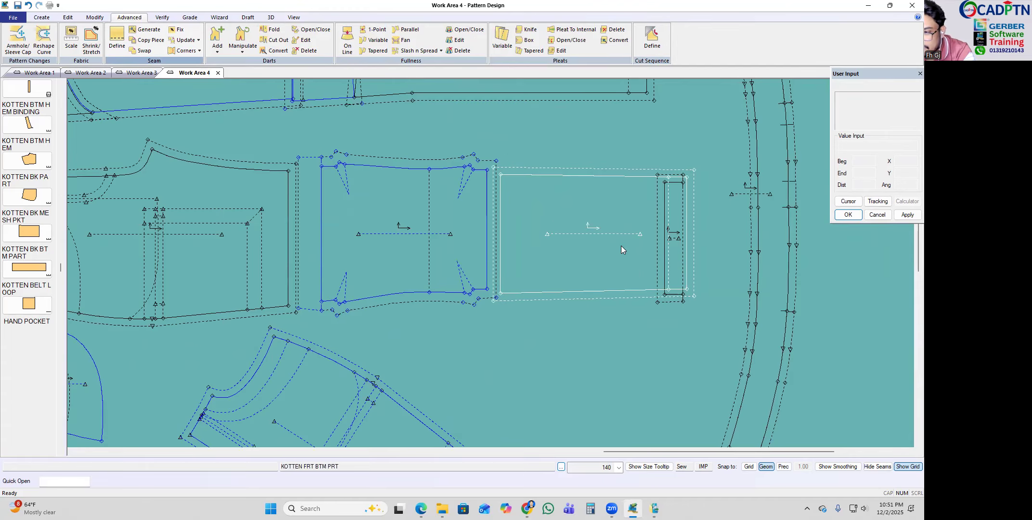
{"action": "scroll", "coordinate": [723, 204], "scroll_direction": "down", "scroll_amount": 1}
{"action": "left_click", "coordinate": [721, 205]}
{"action": "left_click", "coordinate": [618, 224]}
{"action": "left_click", "coordinate": [626, 220]}
Step: Reposition P1248 so it sits clear of both the front part and the front bottom part
{"action": "scroll", "coordinate": [634, 217], "scroll_direction": "down", "scroll_amount": 3}
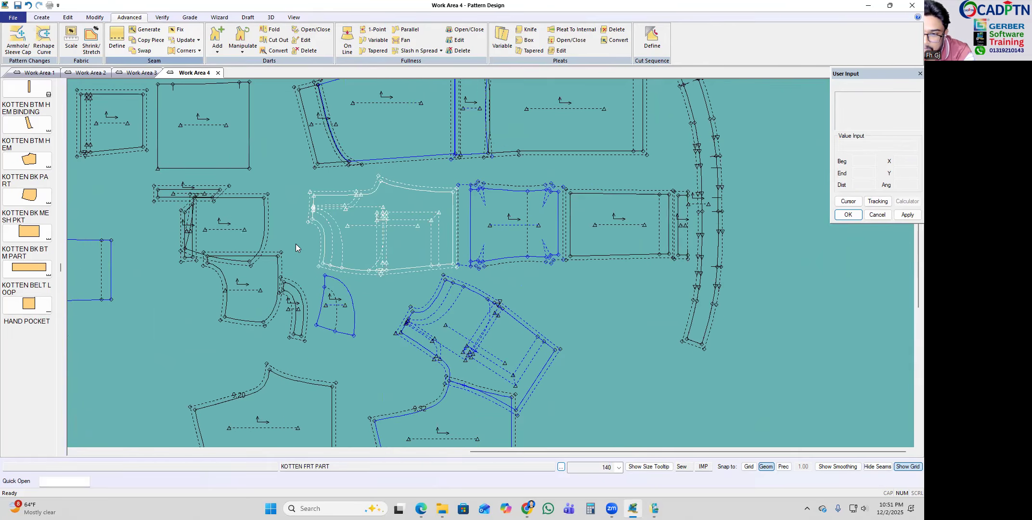
{"action": "scroll", "coordinate": [337, 244], "scroll_direction": "up", "scroll_amount": 3}
{"action": "left_click", "coordinate": [493, 236]}
{"action": "left_click", "coordinate": [489, 229]}
{"action": "scroll", "coordinate": [592, 193], "scroll_direction": "down", "scroll_amount": 3}
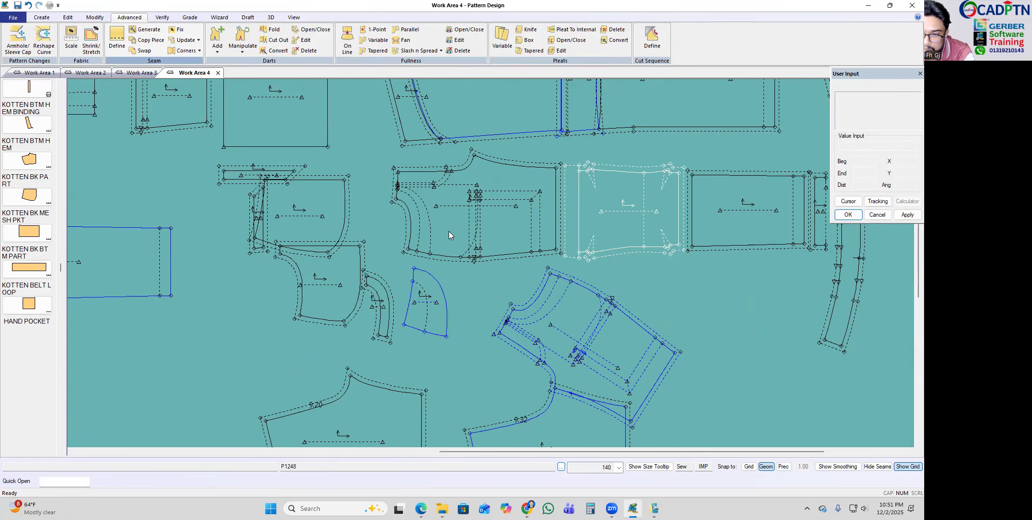
Step: Move the KOTTEN FRT PART piece slightly farther from P1248 to widen the gap between them
{"action": "scroll", "coordinate": [684, 179], "scroll_direction": "down", "scroll_amount": 3}
{"action": "scroll", "coordinate": [552, 234], "scroll_direction": "up", "scroll_amount": 5}
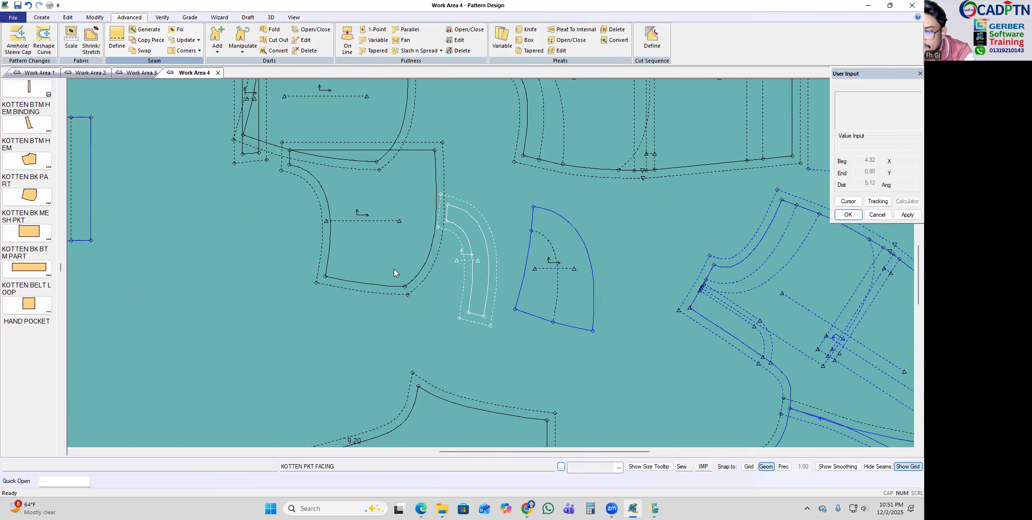
{"action": "scroll", "coordinate": [393, 251], "scroll_direction": "down", "scroll_amount": 4}
{"action": "scroll", "coordinate": [405, 252], "scroll_direction": "down", "scroll_amount": 1}
{"action": "scroll", "coordinate": [614, 196], "scroll_direction": "up", "scroll_amount": 2}
{"action": "scroll", "coordinate": [569, 202], "scroll_direction": "up", "scroll_amount": 2}
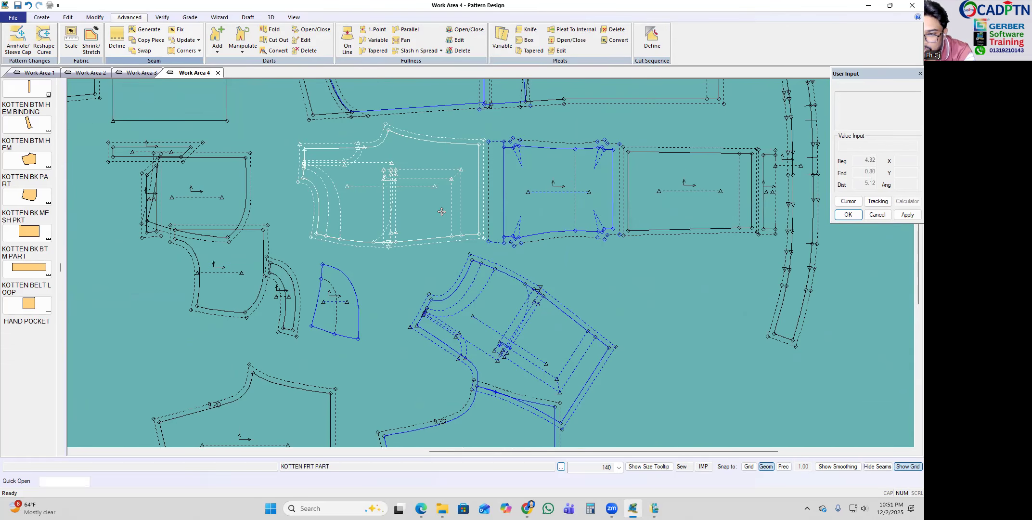
{"action": "scroll", "coordinate": [503, 386], "scroll_direction": "down", "scroll_amount": 1}
{"action": "scroll", "coordinate": [559, 227], "scroll_direction": "down", "scroll_amount": 1}
Step: Separate the overlapping bottom hem, back part, thigh and back bottom pieces into a spaced row
{"action": "scroll", "coordinate": [542, 193], "scroll_direction": "up", "scroll_amount": 3}
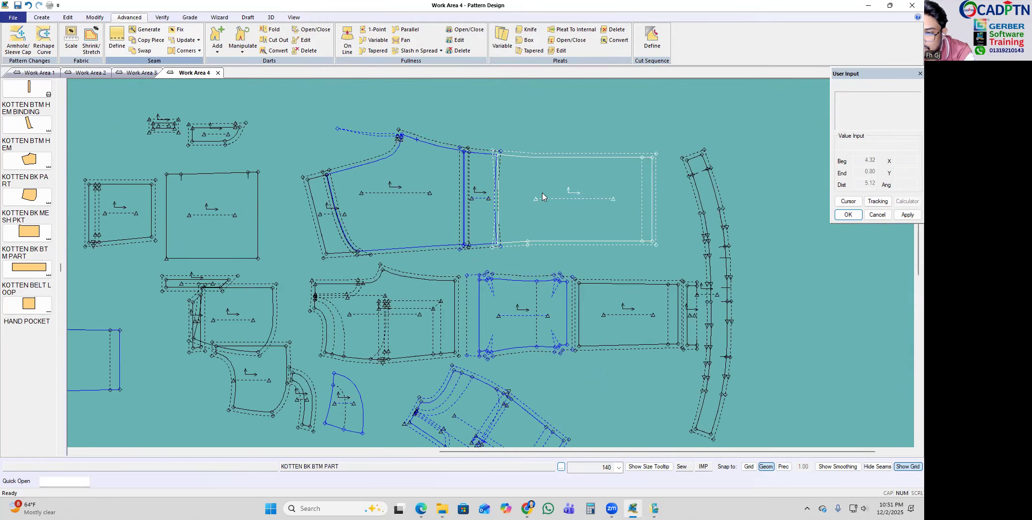
{"action": "scroll", "coordinate": [665, 217], "scroll_direction": "up", "scroll_amount": 1}
{"action": "scroll", "coordinate": [388, 195], "scroll_direction": "down", "scroll_amount": 1}
{"action": "scroll", "coordinate": [412, 245], "scroll_direction": "up", "scroll_amount": 3}
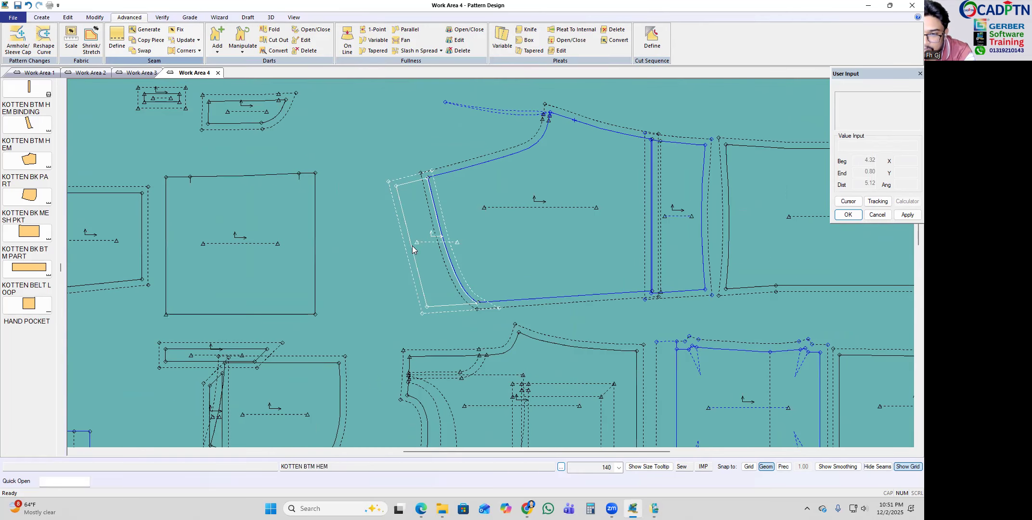
{"action": "scroll", "coordinate": [505, 226], "scroll_direction": "down", "scroll_amount": 2}
{"action": "scroll", "coordinate": [626, 207], "scroll_direction": "up", "scroll_amount": 3}
{"action": "scroll", "coordinate": [635, 193], "scroll_direction": "down", "scroll_amount": 2}
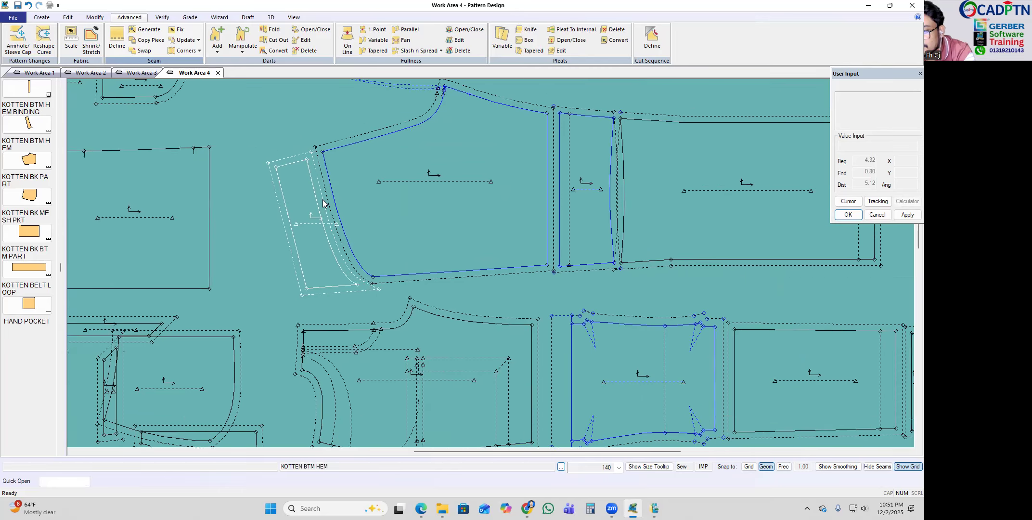
{"action": "scroll", "coordinate": [448, 170], "scroll_direction": "up", "scroll_amount": 1}
{"action": "scroll", "coordinate": [448, 170], "scroll_direction": "down", "scroll_amount": 2}
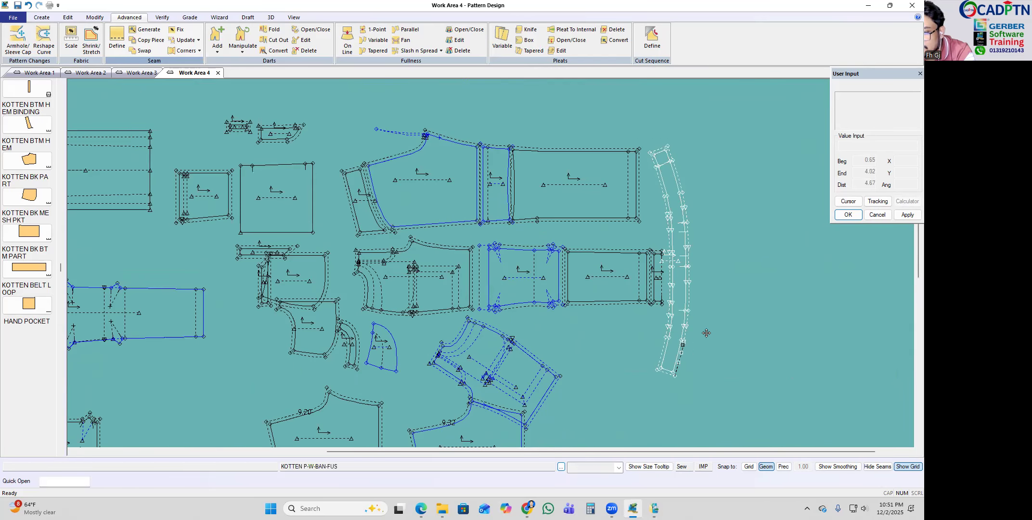
{"action": "scroll", "coordinate": [578, 189], "scroll_direction": "up", "scroll_amount": 1}
{"action": "scroll", "coordinate": [436, 186], "scroll_direction": "up", "scroll_amount": 2}
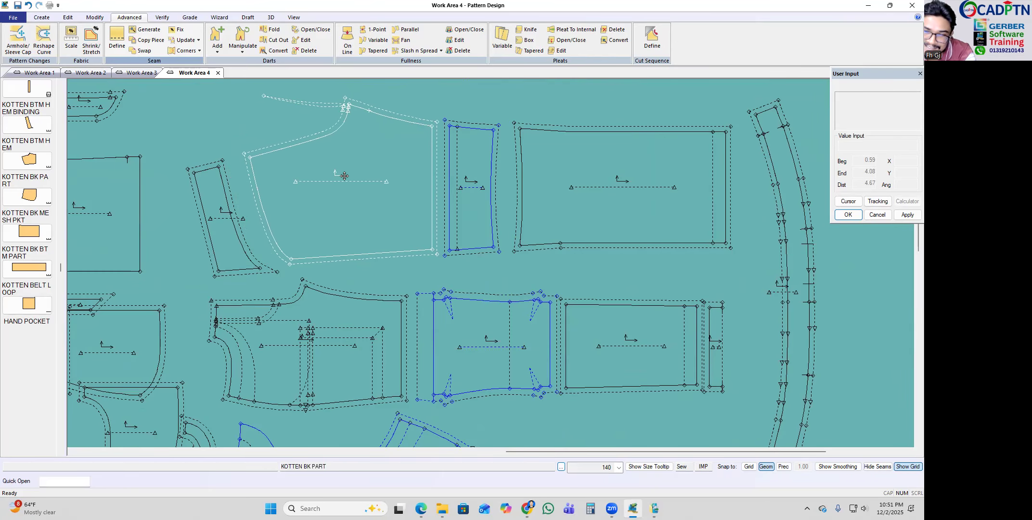
Step: Delete the stray curved line extending beyond the crotch point of KOTTEN BK PART
{"action": "scroll", "coordinate": [306, 113], "scroll_direction": "up", "scroll_amount": 2}
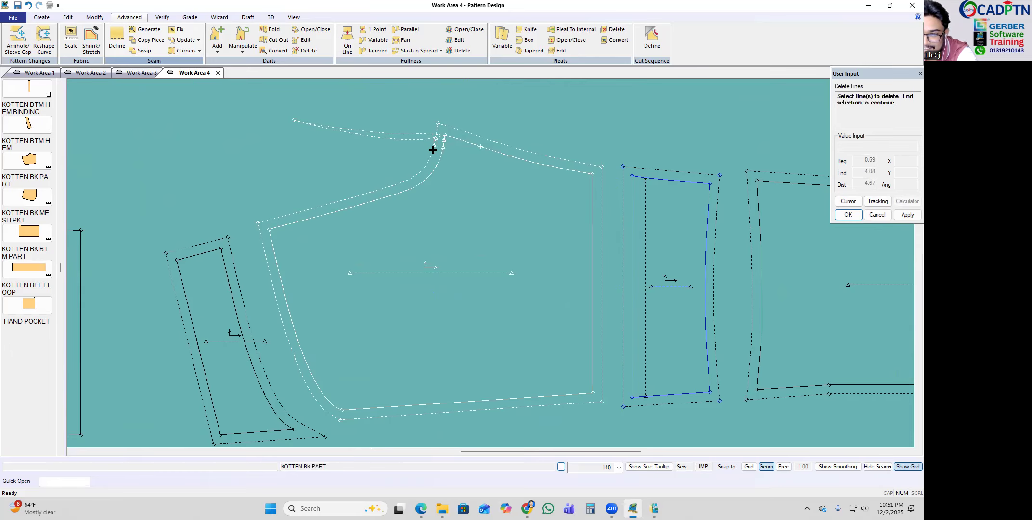
{"action": "left_click", "coordinate": [422, 136]}
{"action": "right_click", "coordinate": [468, 117]}
{"action": "left_click", "coordinate": [502, 121]}
{"action": "scroll", "coordinate": [475, 135], "scroll_direction": "up", "scroll_amount": 2}
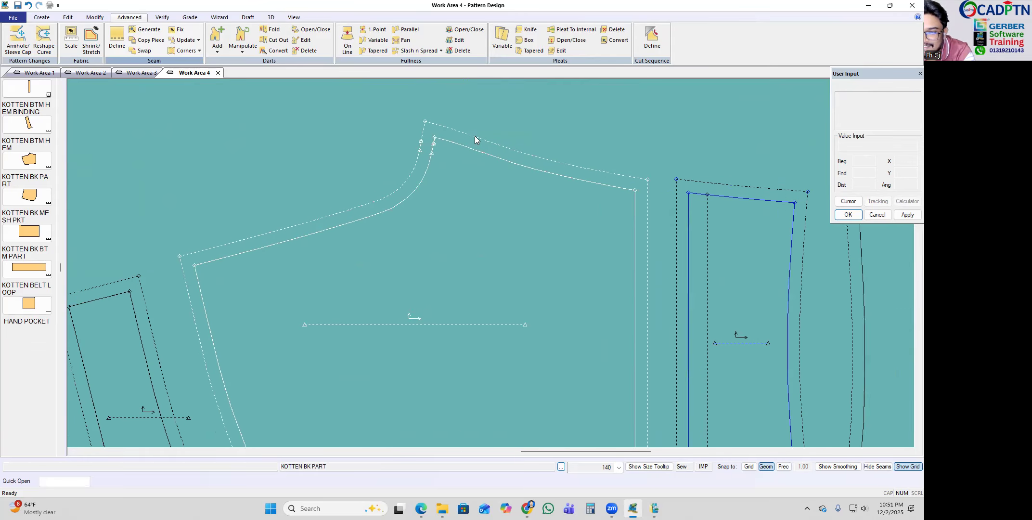
Step: Delete the two short leftover lines beside the crotch point of KOTTEN BK PART
{"action": "key", "text": "ctrl+m"}
{"action": "scroll", "coordinate": [438, 120], "scroll_direction": "up", "scroll_amount": 1}
{"action": "left_click", "coordinate": [426, 130]}
{"action": "right_click", "coordinate": [439, 109]}
{"action": "left_click", "coordinate": [474, 113]}
{"action": "left_click", "coordinate": [430, 128]}
{"action": "right_click", "coordinate": [521, 115]}
{"action": "left_click", "coordinate": [522, 117]}
{"action": "scroll", "coordinate": [504, 194], "scroll_direction": "down", "scroll_amount": 2}
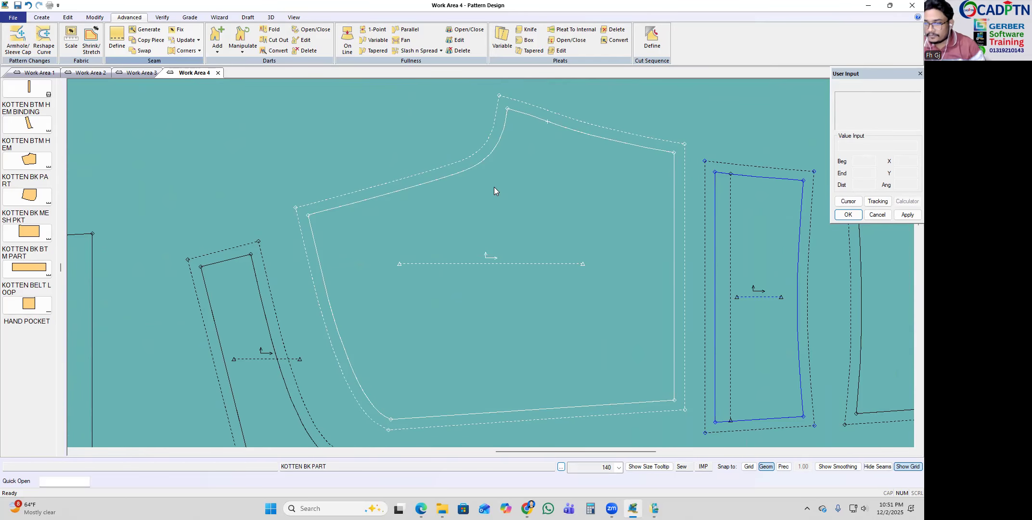
Step: Examine the arranged pattern pieces, comparing the full front draft P124 with the P1248 panel
{"action": "left_click", "coordinate": [744, 296]}
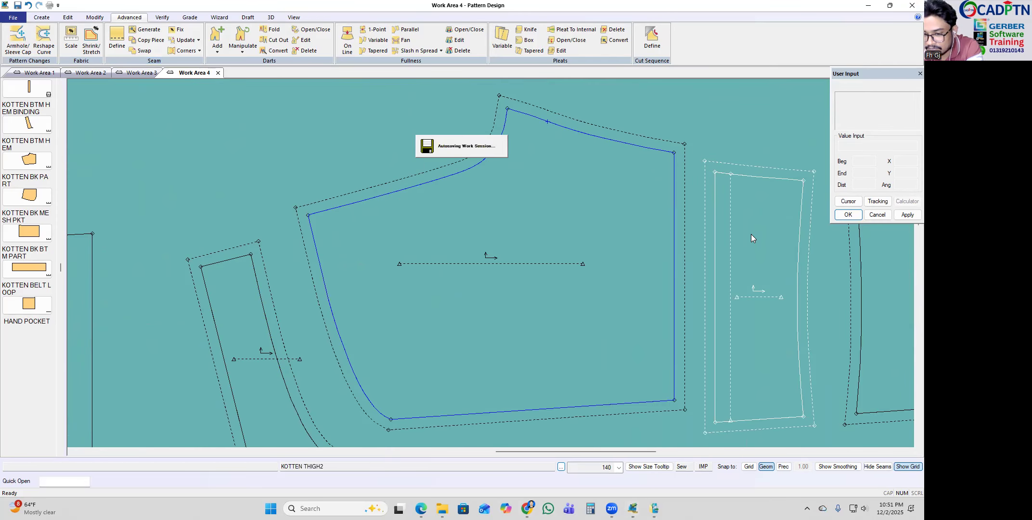
{"action": "scroll", "coordinate": [490, 219], "scroll_direction": "down", "scroll_amount": 5}
{"action": "scroll", "coordinate": [377, 189], "scroll_direction": "up", "scroll_amount": 4}
{"action": "scroll", "coordinate": [458, 154], "scroll_direction": "down", "scroll_amount": 2}
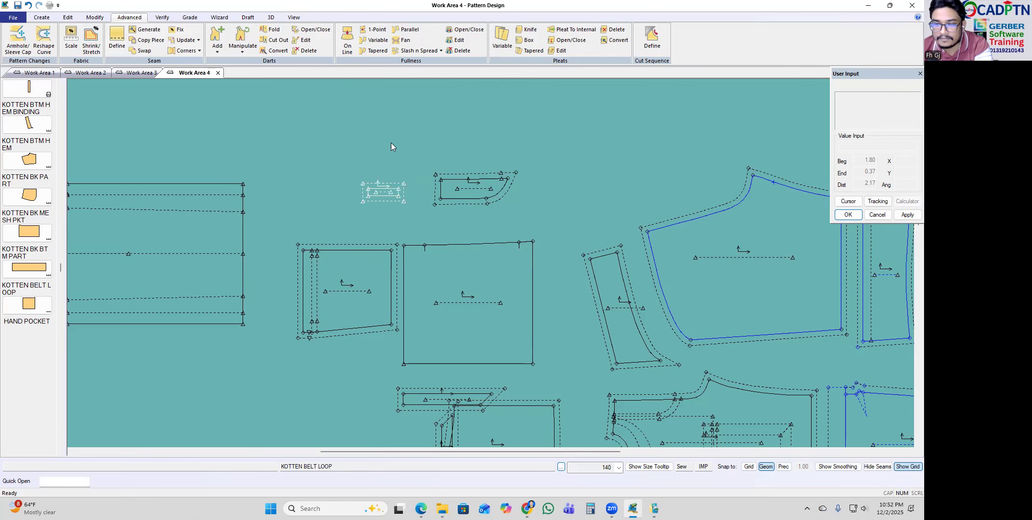
{"action": "scroll", "coordinate": [431, 103], "scroll_direction": "down", "scroll_amount": 4}
{"action": "scroll", "coordinate": [363, 289], "scroll_direction": "up", "scroll_amount": 4}
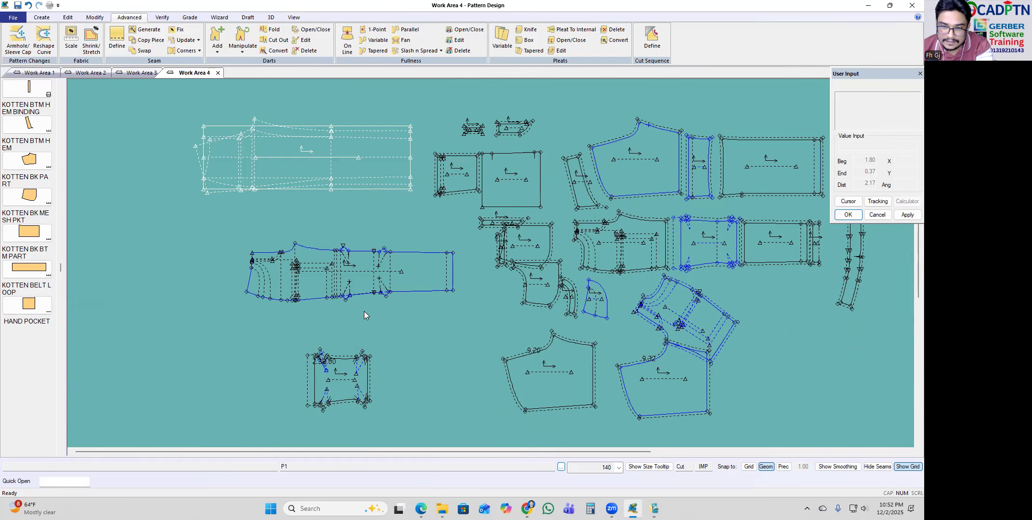
{"action": "scroll", "coordinate": [345, 277], "scroll_direction": "up", "scroll_amount": 2}
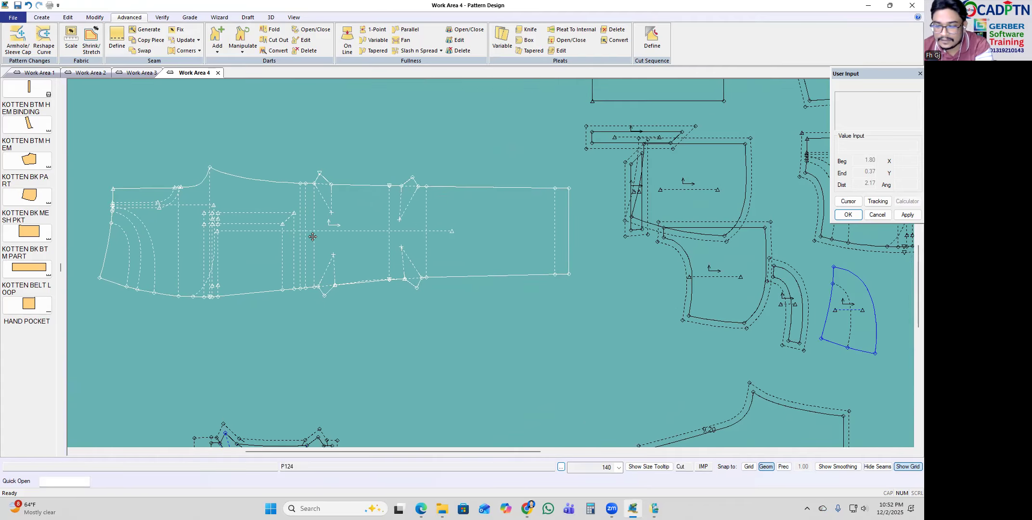
{"action": "scroll", "coordinate": [244, 231], "scroll_direction": "up", "scroll_amount": 3}
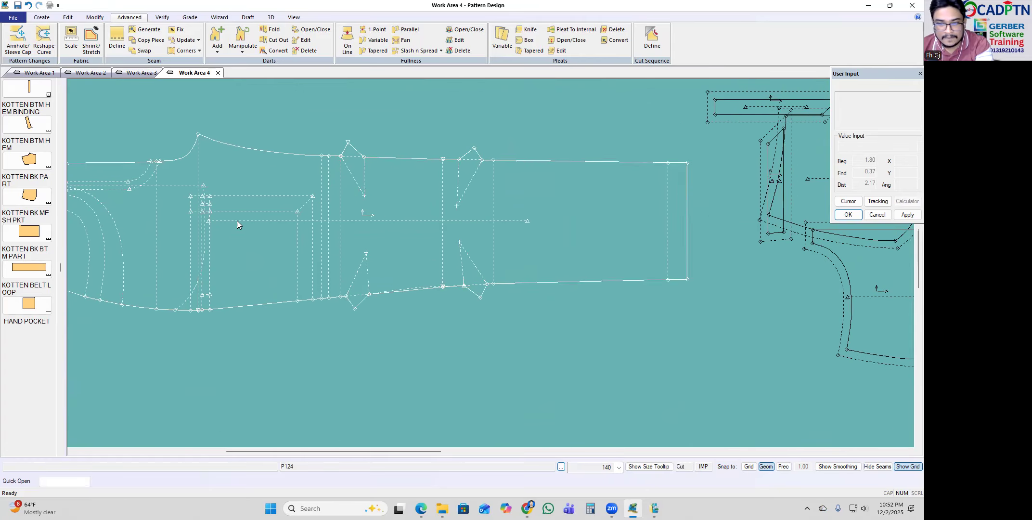
{"action": "scroll", "coordinate": [241, 235], "scroll_direction": "down", "scroll_amount": 1}
{"action": "left_click", "coordinate": [241, 235]}
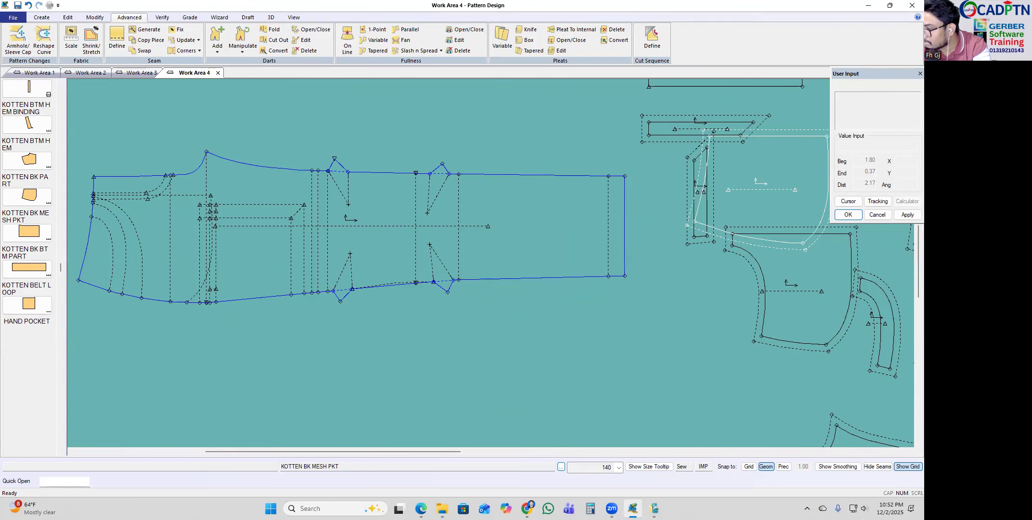
{"action": "scroll", "coordinate": [373, 225], "scroll_direction": "down", "scroll_amount": 3}
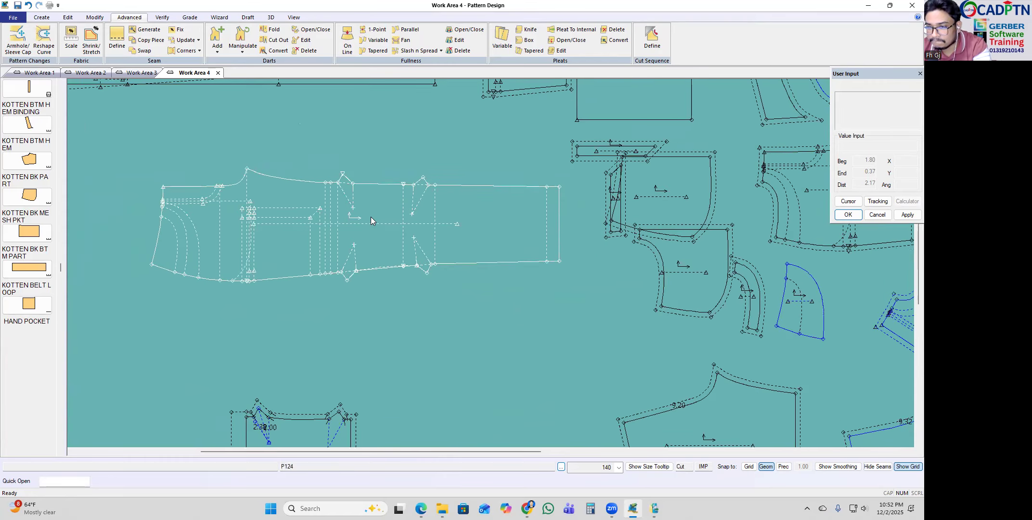
{"action": "scroll", "coordinate": [614, 188], "scroll_direction": "up", "scroll_amount": 4}
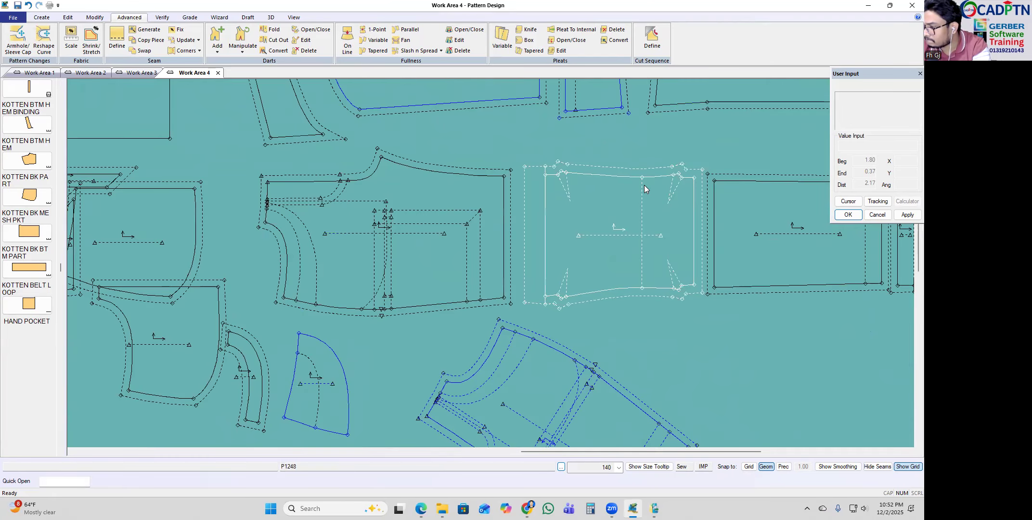
{"action": "scroll", "coordinate": [645, 186], "scroll_direction": "up", "scroll_amount": 1}
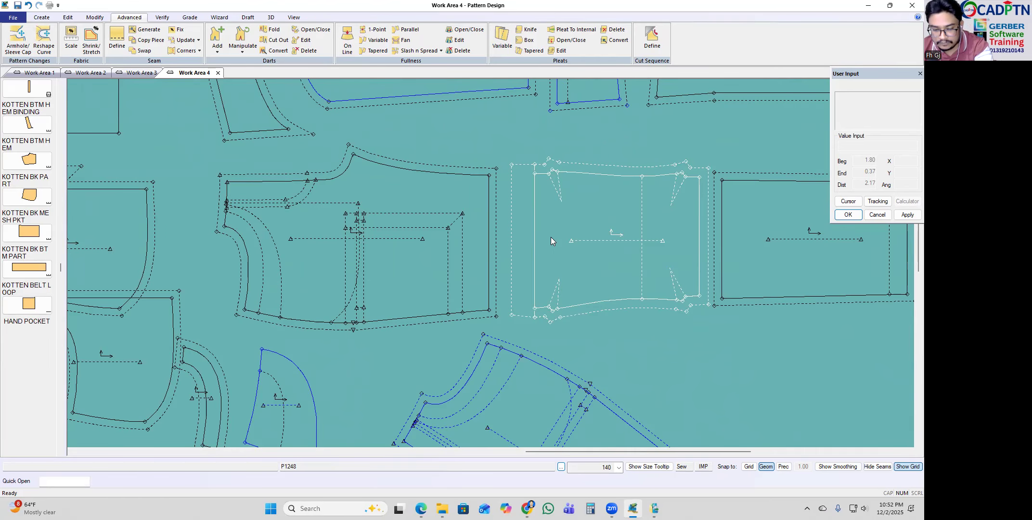
{"action": "key", "text": "m"}
{"action": "scroll", "coordinate": [553, 217], "scroll_direction": "up", "scroll_amount": 3}
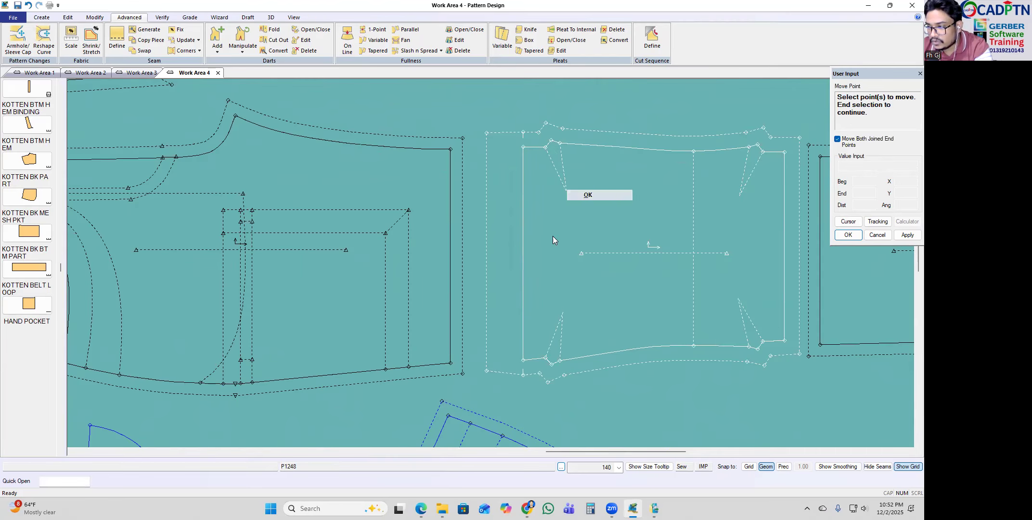
{"action": "key", "text": "Return"}
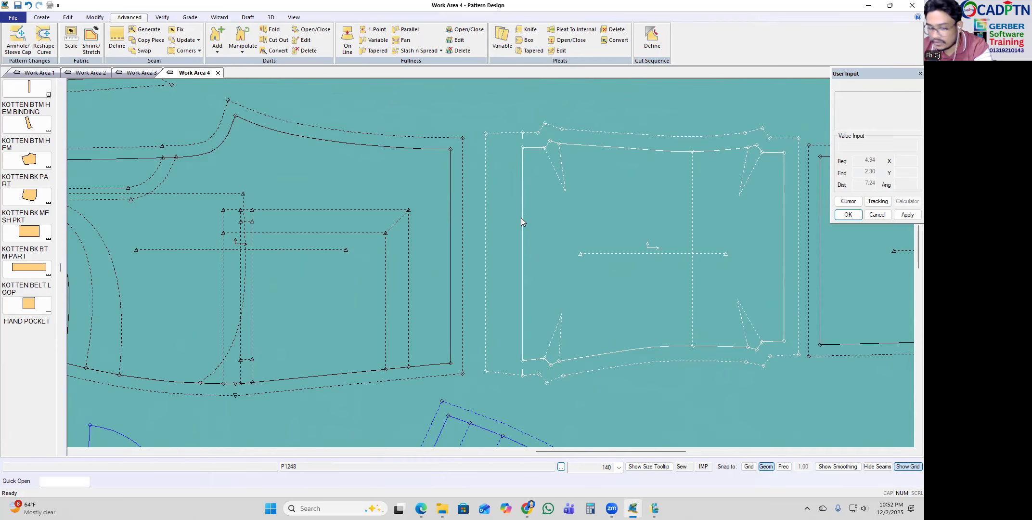
Step: Add one Offset Even copy of P1248's edge facing the front part as an internal line inside the piece
{"action": "scroll", "coordinate": [521, 217], "scroll_direction": "down", "scroll_amount": 1}
{"action": "key", "text": "o"}
{"action": "left_click", "coordinate": [522, 214]}
{"action": "scroll", "coordinate": [525, 242], "scroll_direction": "up", "scroll_amount": 2}
{"action": "right_click", "coordinate": [539, 177]}
{"action": "left_click", "coordinate": [560, 183]}
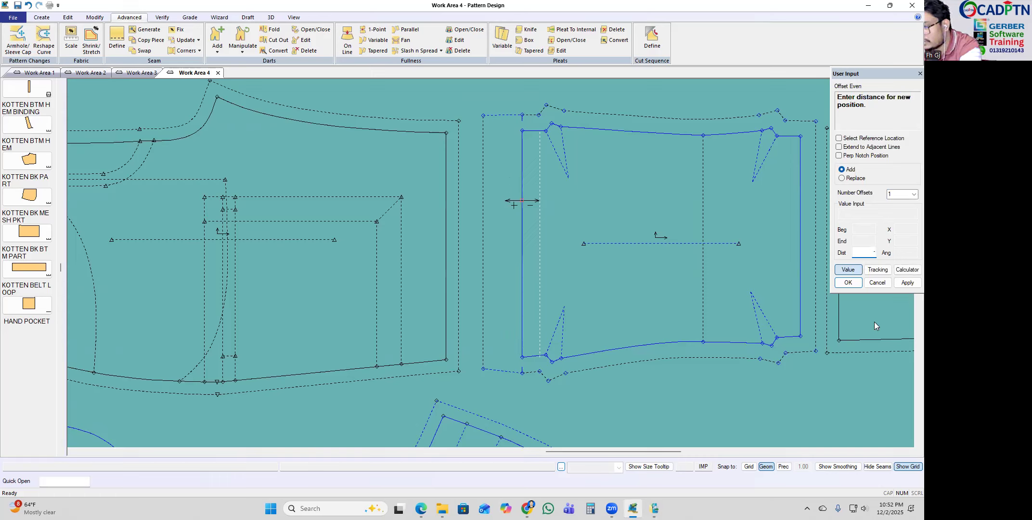
{"action": "key", "text": "Return"}
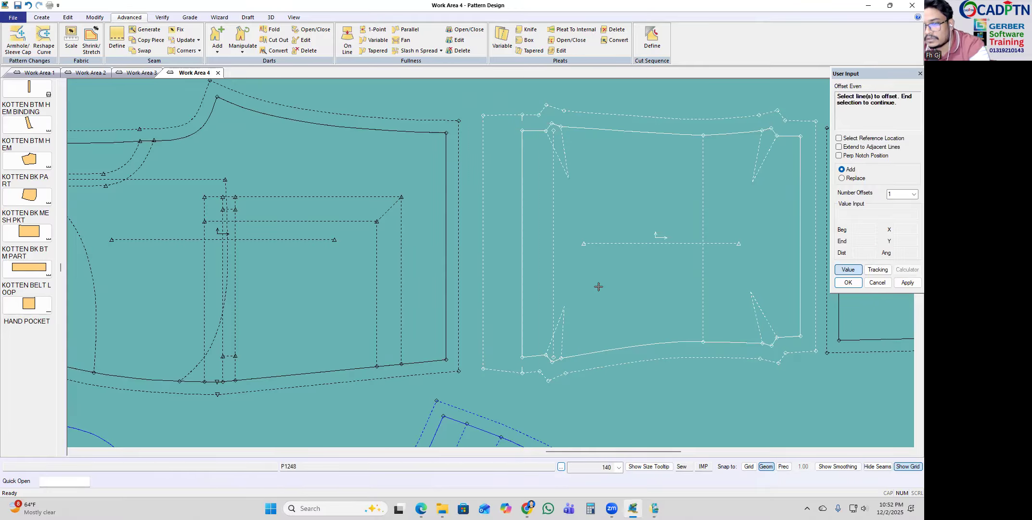
{"action": "right_click", "coordinate": [642, 185]}
{"action": "left_click", "coordinate": [641, 186]}
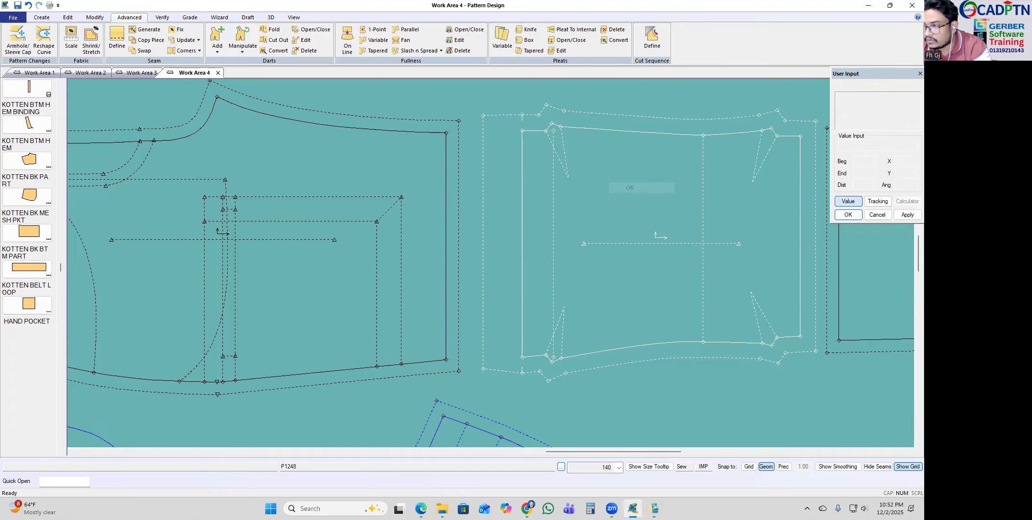
{"action": "key", "text": "alt+Tab"}
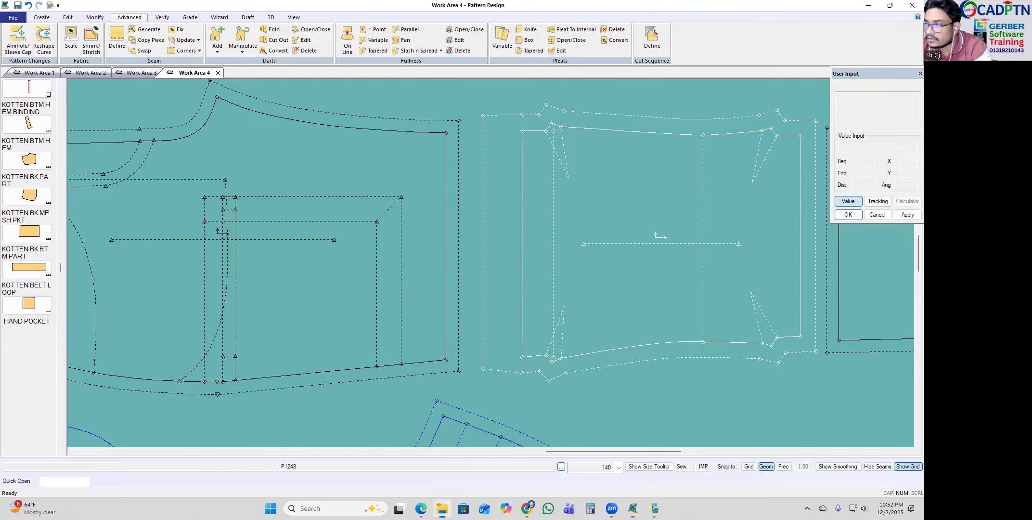
{"action": "key", "text": "alt+Tab"}
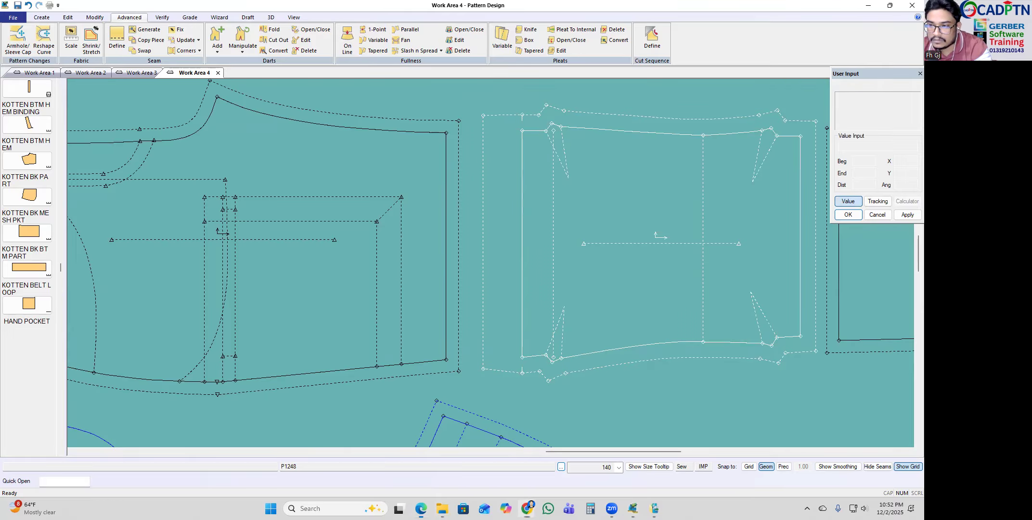
{"action": "key", "text": "alt+Tab"}
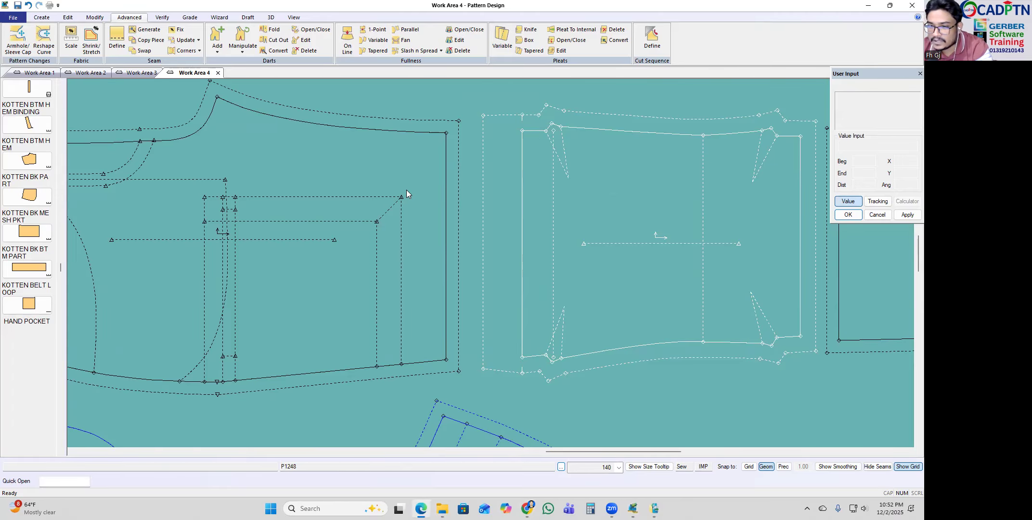
{"action": "scroll", "coordinate": [684, 384], "scroll_direction": "up", "scroll_amount": 2}
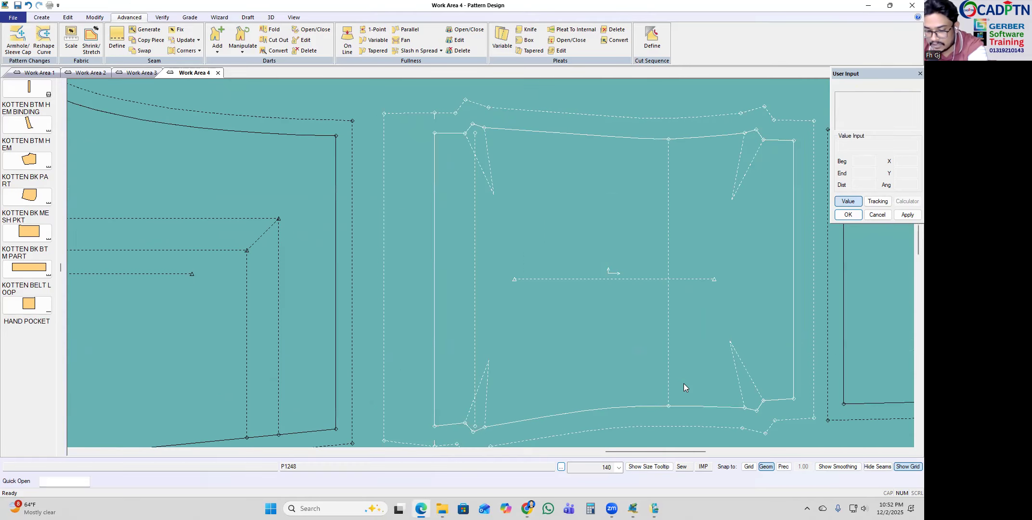
{"action": "scroll", "coordinate": [500, 222], "scroll_direction": "down", "scroll_amount": 1}
{"action": "scroll", "coordinate": [500, 222], "scroll_direction": "down", "scroll_amount": 1}
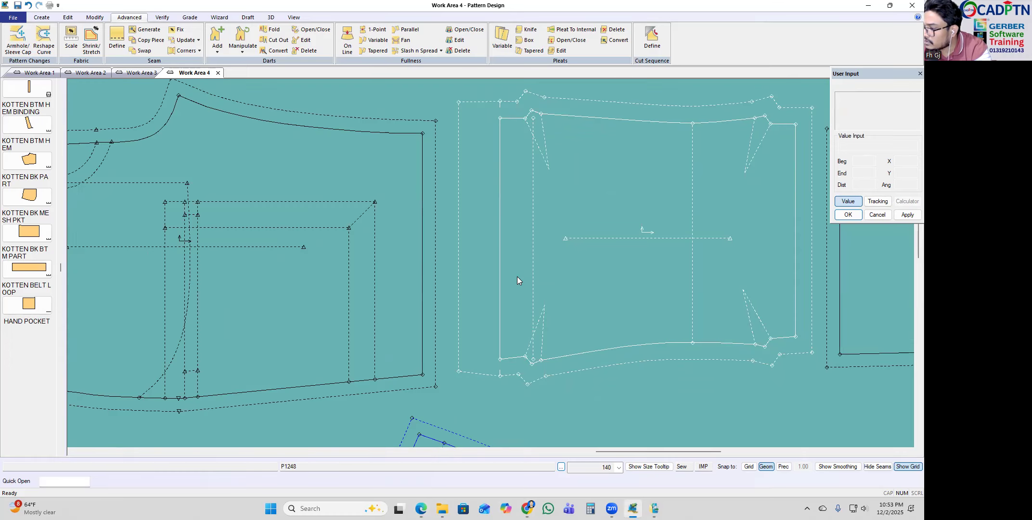
{"action": "scroll", "coordinate": [453, 206], "scroll_direction": "down", "scroll_amount": 1}
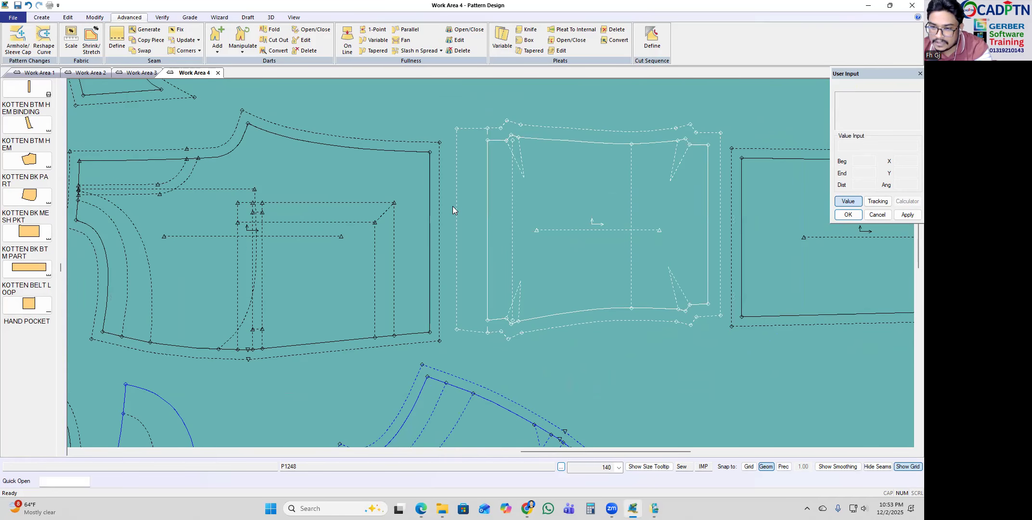
Step: Move KOTTEN FRT PART and P1248 away from KOTTEN FRT BTM PRT, leaving clear gaps between the three pieces
{"action": "scroll", "coordinate": [457, 217], "scroll_direction": "up", "scroll_amount": 1}
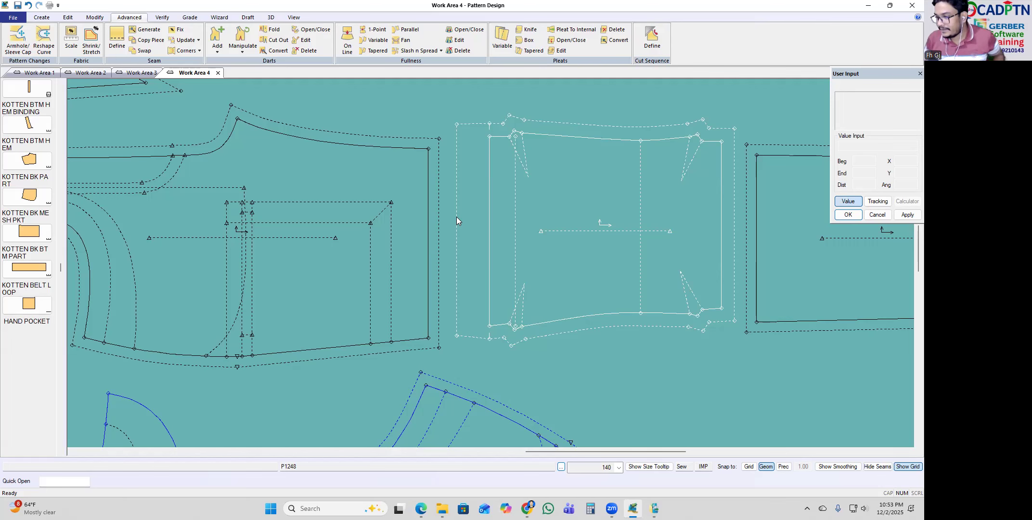
{"action": "left_click", "coordinate": [456, 217]}
{"action": "scroll", "coordinate": [559, 234], "scroll_direction": "down", "scroll_amount": 3}
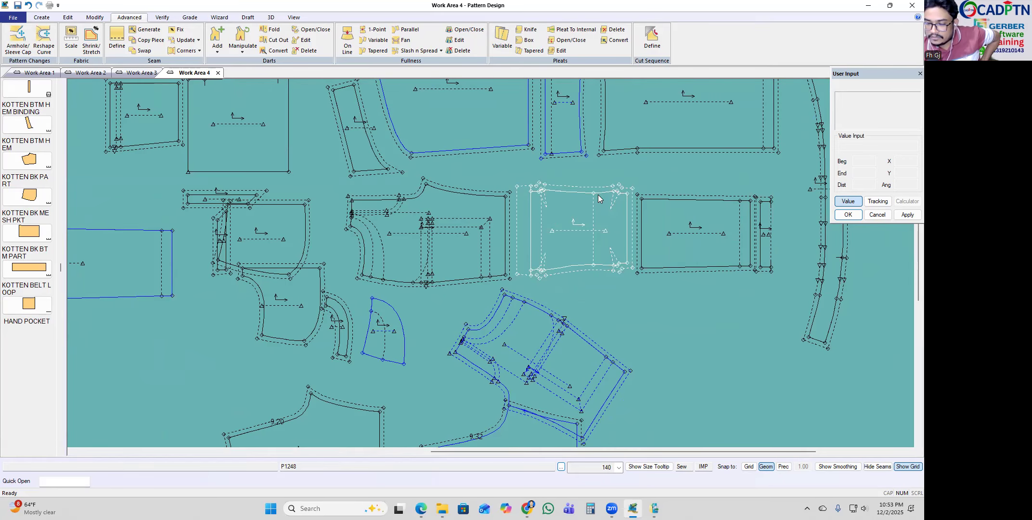
{"action": "scroll", "coordinate": [544, 209], "scroll_direction": "up", "scroll_amount": 2}
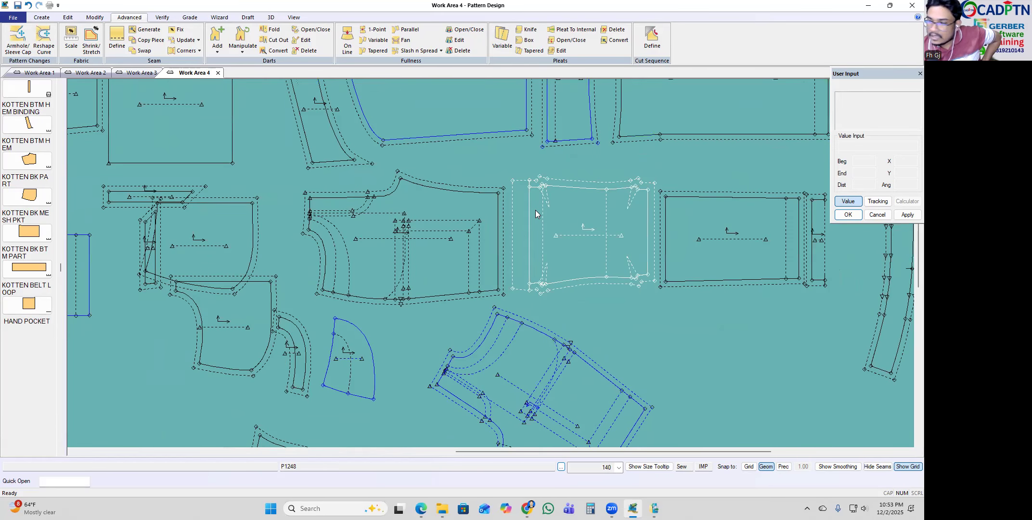
{"action": "left_click_drag", "start_coordinate": [448, 234], "coordinate": [419, 249]}
{"action": "left_click_drag", "start_coordinate": [577, 229], "coordinate": [564, 232]}
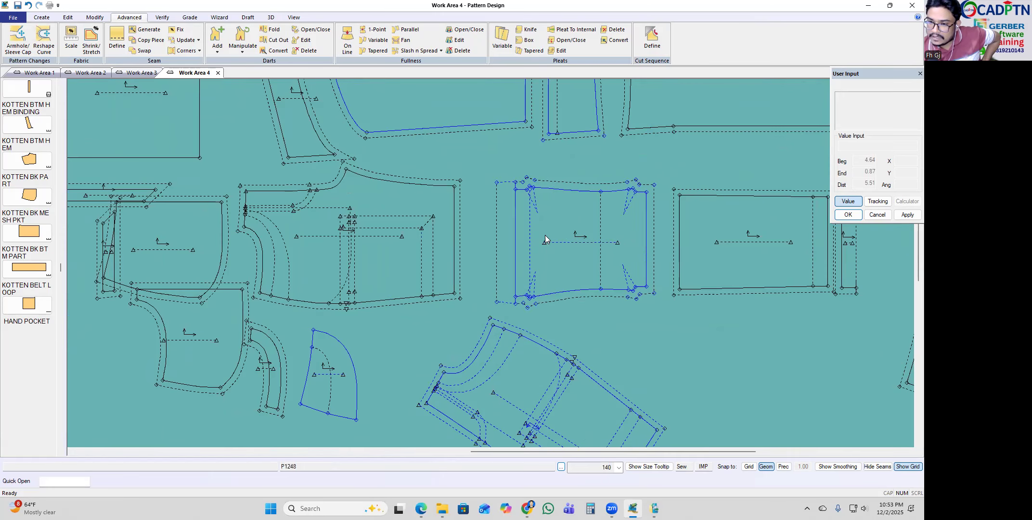
{"action": "scroll", "coordinate": [550, 230], "scroll_direction": "down", "scroll_amount": 2}
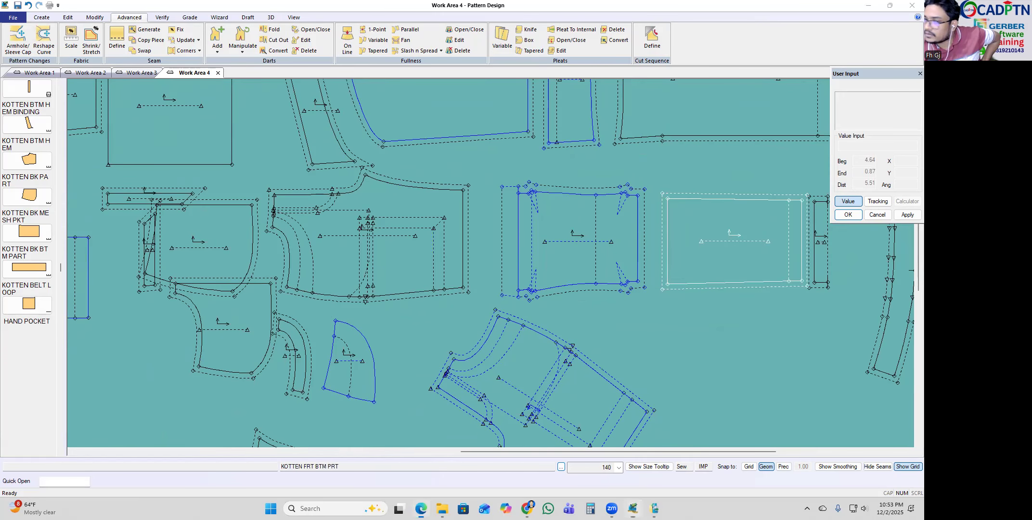
Step: Switch to the tech pack PDF in the browser and check the knee panels and their darts on the front sketch
{"action": "key", "text": "alt+Tab"}
{"action": "left_click", "coordinate": [662, 88]}
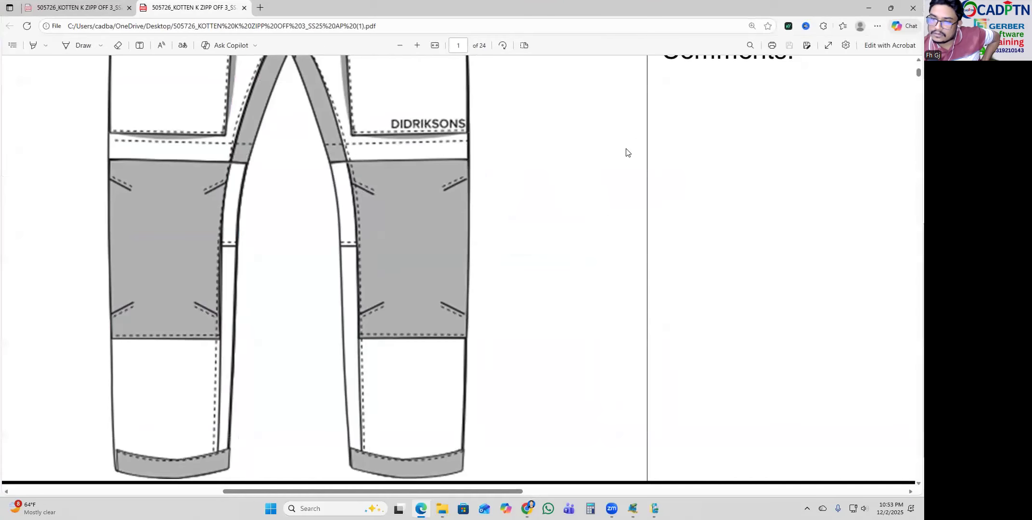
{"action": "scroll", "coordinate": [261, 197], "scroll_direction": "up", "scroll_amount": 2}
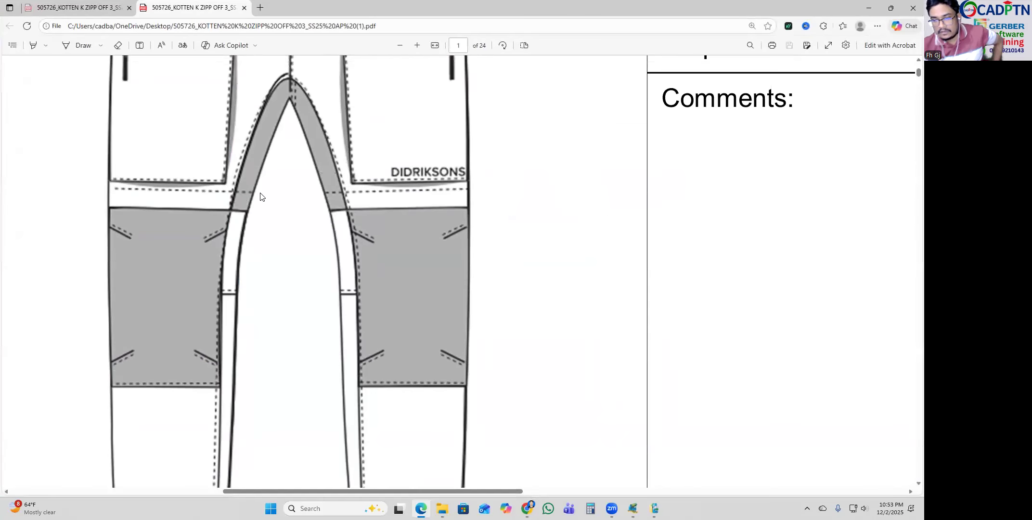
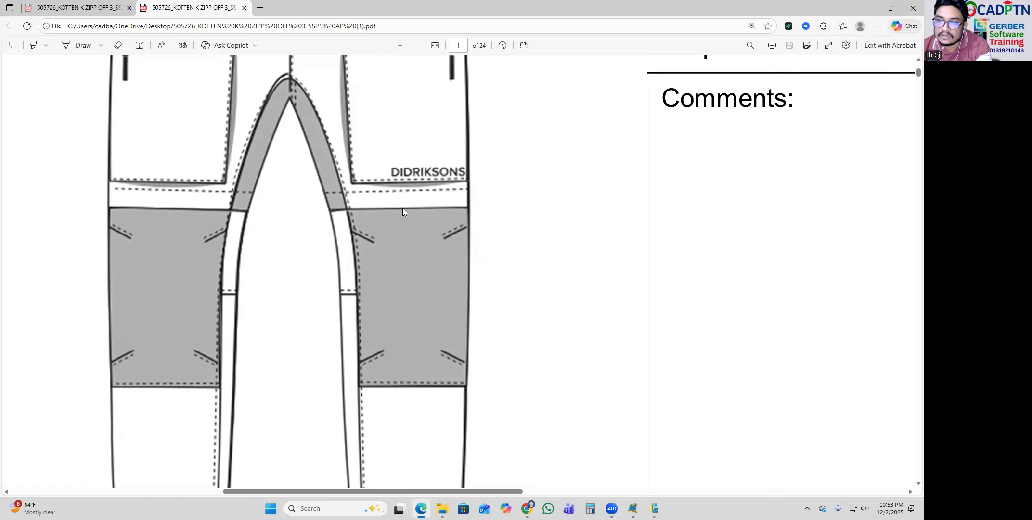
{"action": "mouse_move", "coordinate": [633, 509]}
{"action": "left_click", "coordinate": [789, 462]}
Step: Examine KOTTEN FRT PART and P1248 against the draft P124, checking the lines above the knee and the knee darts
{"action": "scroll", "coordinate": [433, 228], "scroll_direction": "up", "scroll_amount": 3}
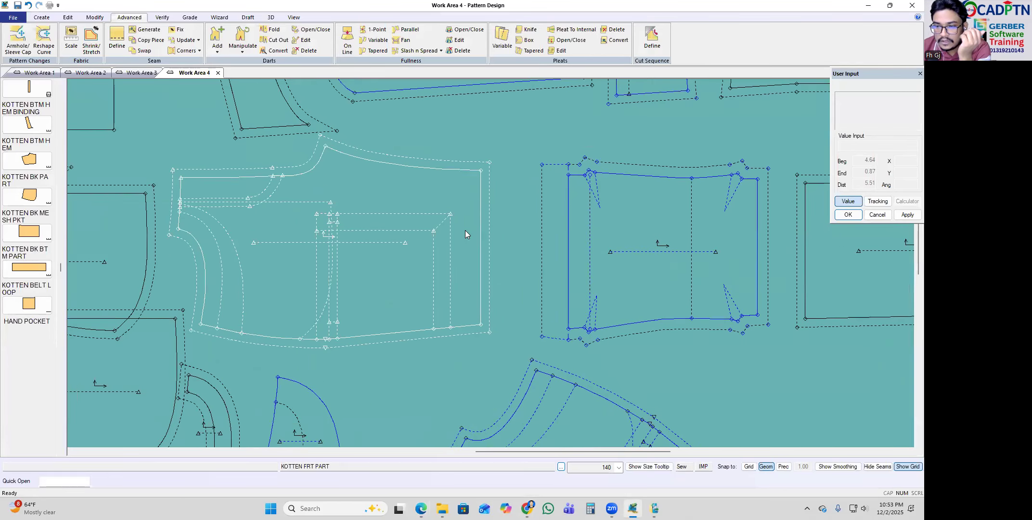
{"action": "scroll", "coordinate": [489, 255], "scroll_direction": "up", "scroll_amount": 1}
{"action": "scroll", "coordinate": [495, 255], "scroll_direction": "down", "scroll_amount": 5}
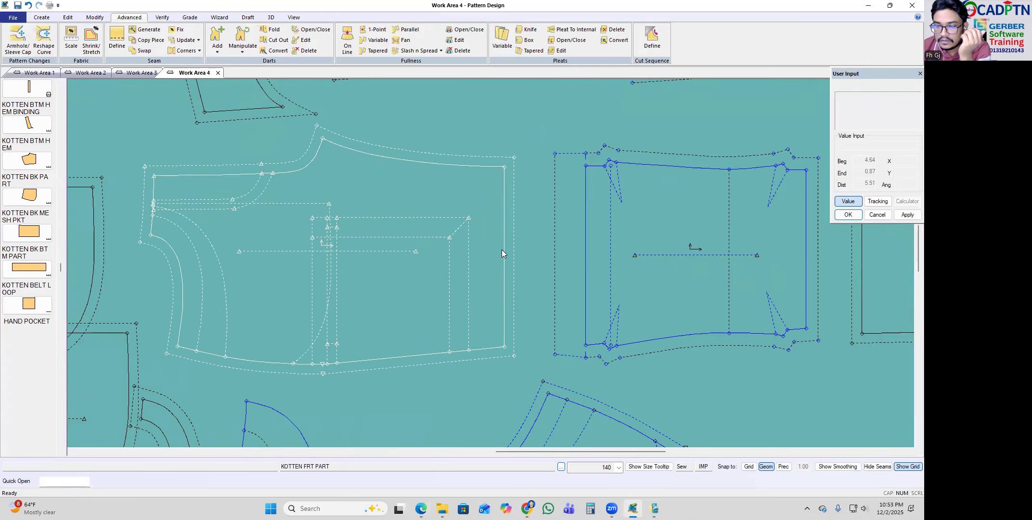
{"action": "scroll", "coordinate": [197, 206], "scroll_direction": "down", "scroll_amount": 1}
{"action": "scroll", "coordinate": [48, 214], "scroll_direction": "down", "scroll_amount": 2}
{"action": "scroll", "coordinate": [91, 222], "scroll_direction": "up", "scroll_amount": 5}
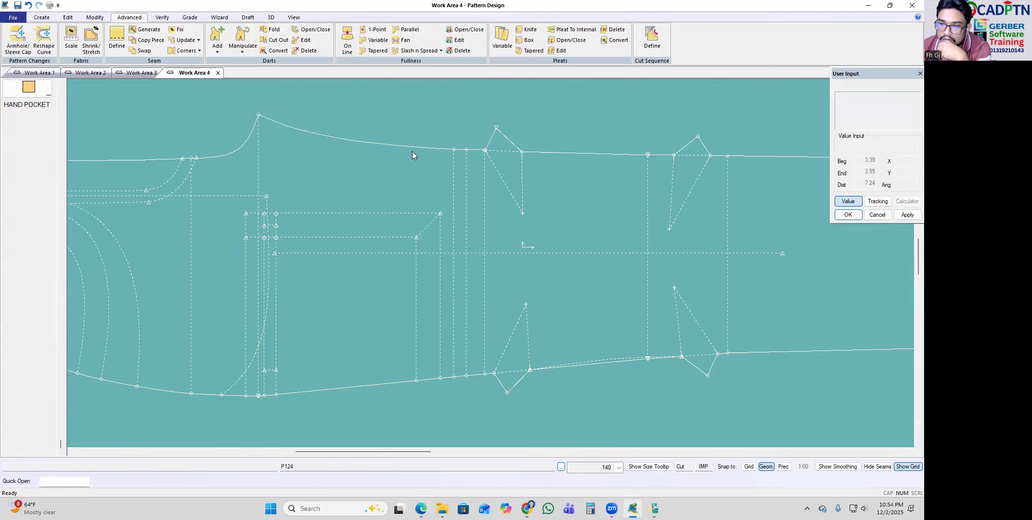
{"action": "middle_click_drag", "start_coordinate": [488, 152], "coordinate": [498, 152]}
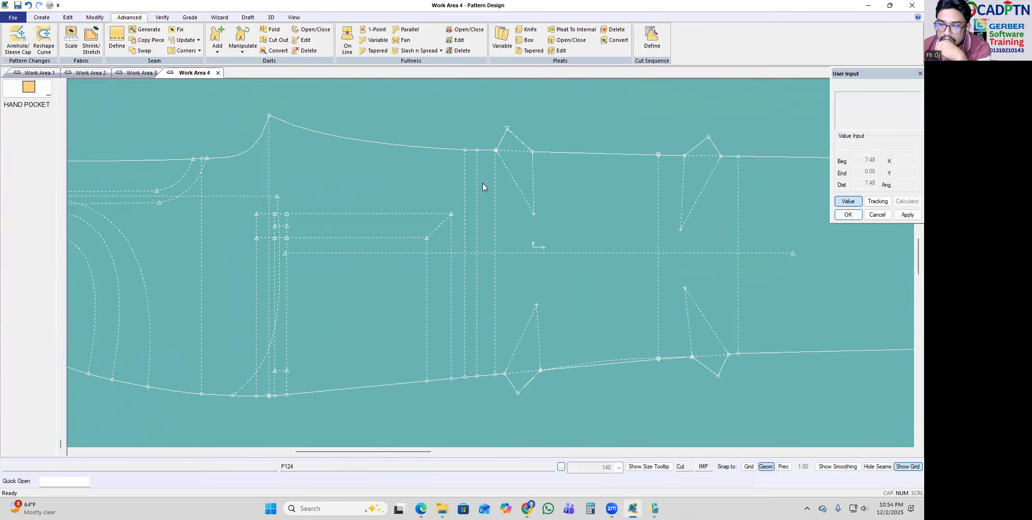
{"action": "scroll", "coordinate": [503, 169], "scroll_direction": "down", "scroll_amount": 2}
{"action": "scroll", "coordinate": [439, 155], "scroll_direction": "up", "scroll_amount": 1}
{"action": "middle_click_drag", "start_coordinate": [499, 154], "coordinate": [493, 157]}
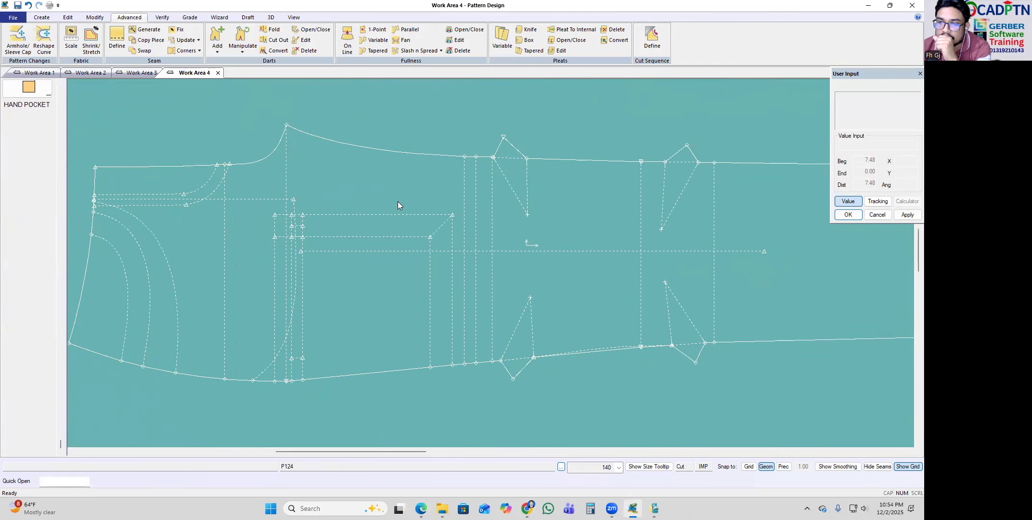
{"action": "scroll", "coordinate": [469, 186], "scroll_direction": "up", "scroll_amount": 1}
{"action": "middle_click_drag", "start_coordinate": [464, 168], "coordinate": [467, 170]}
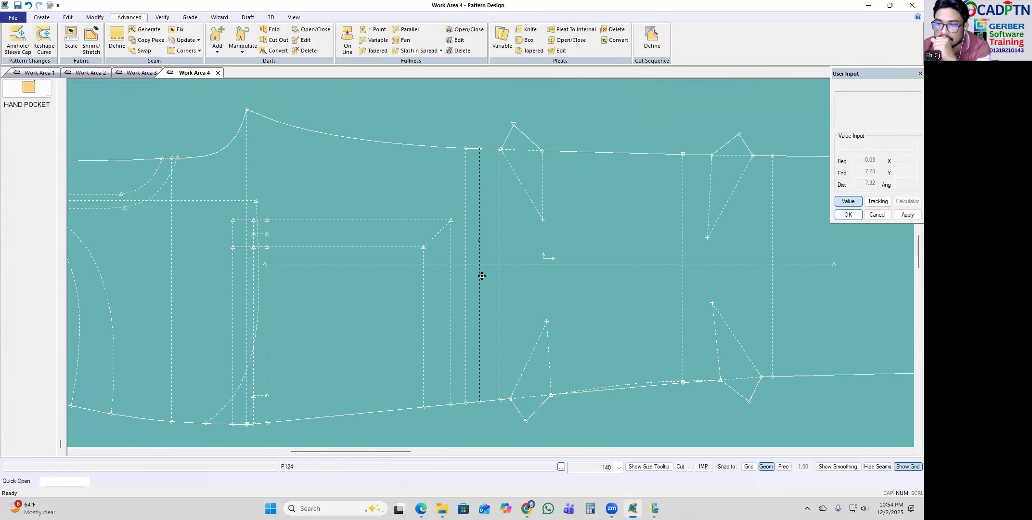
{"action": "middle_click_drag", "start_coordinate": [482, 338], "coordinate": [476, 327]}
{"action": "scroll", "coordinate": [289, 149], "scroll_direction": "down", "scroll_amount": 1}
{"action": "scroll", "coordinate": [131, 84], "scroll_direction": "down", "scroll_amount": 1}
{"action": "middle_click_drag", "start_coordinate": [131, 85], "coordinate": [77, 104]}
{"action": "scroll", "coordinate": [77, 104], "scroll_direction": "down", "scroll_amount": 5}
{"action": "scroll", "coordinate": [602, 320], "scroll_direction": "up", "scroll_amount": 2}
{"action": "scroll", "coordinate": [67, 290], "scroll_direction": "down", "scroll_amount": 1}
{"action": "scroll", "coordinate": [584, 296], "scroll_direction": "up", "scroll_amount": 1}
Step: Move KOTTEN FRT PART6 into clear space above P124 and realign the piece to its grain line
{"action": "left_click", "coordinate": [515, 290]}
{"action": "left_click", "coordinate": [383, 139]}
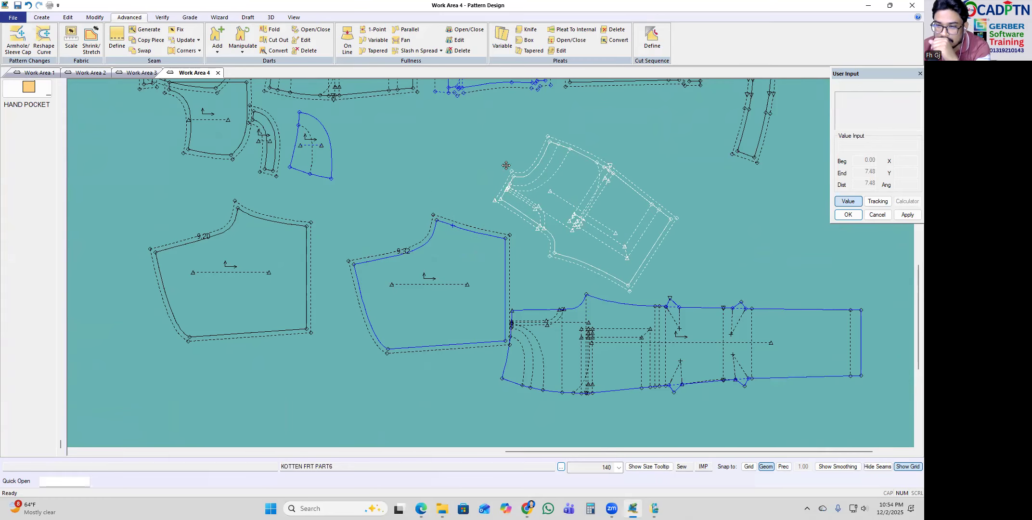
{"action": "key", "text": "r"}
{"action": "left_click", "coordinate": [632, 140]}
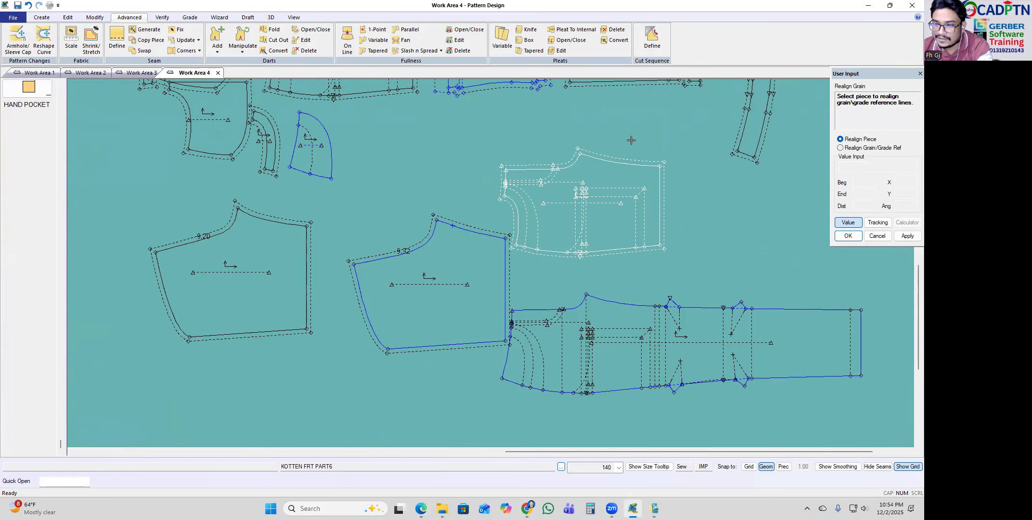
{"action": "right_click", "coordinate": [631, 141]}
{"action": "left_click", "coordinate": [631, 142]}
Step: Compare KOTTEN FRT PART6 with the draft P124 by laying it over the draft at the crotch point
{"action": "left_click", "coordinate": [444, 292]}
{"action": "left_click", "coordinate": [310, 274]}
{"action": "scroll", "coordinate": [732, 306], "scroll_direction": "up", "scroll_amount": 3}
{"action": "left_click", "coordinate": [515, 288]}
{"action": "scroll", "coordinate": [554, 258], "scroll_direction": "down", "scroll_amount": 1}
{"action": "scroll", "coordinate": [611, 129], "scroll_direction": "up", "scroll_amount": 3}
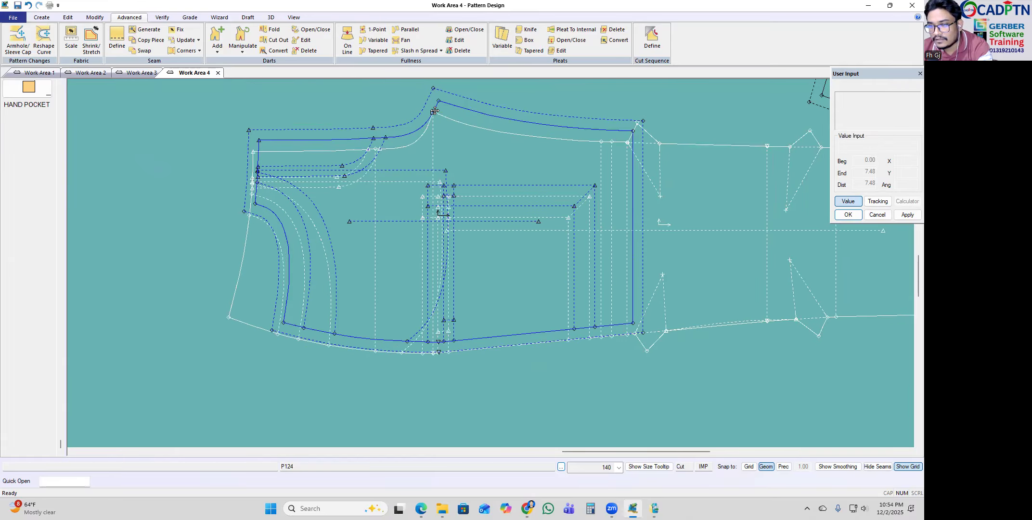
{"action": "scroll", "coordinate": [437, 100], "scroll_direction": "down", "scroll_amount": 5}
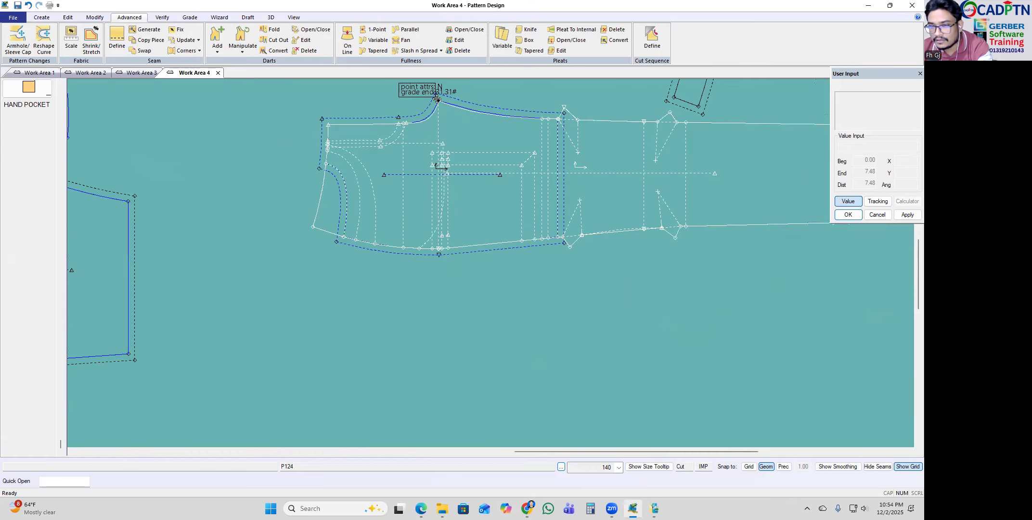
Step: Place KOTTEN FRT PART6 above P124 and set KOTTEN KNEE PART directly beside its lower edge
{"action": "scroll", "coordinate": [439, 103], "scroll_direction": "down", "scroll_amount": 4}
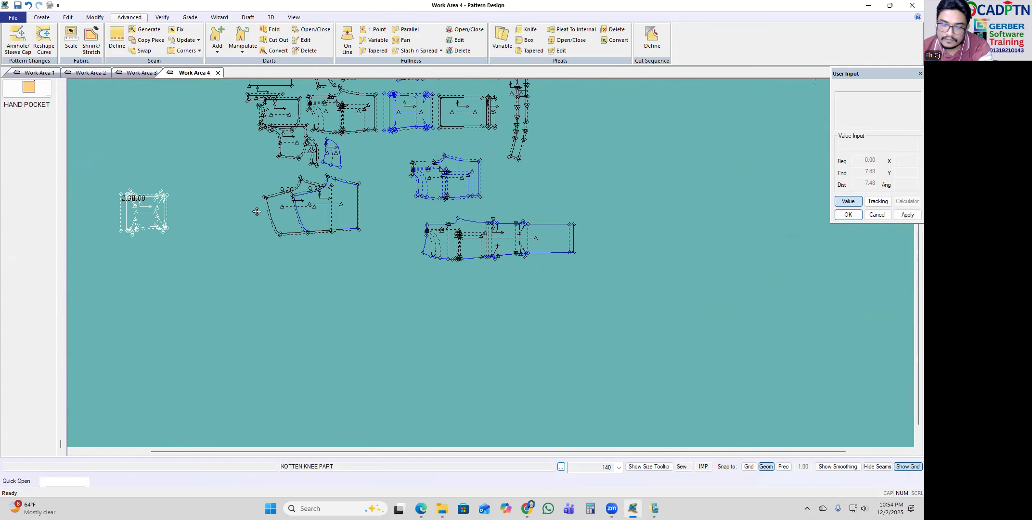
{"action": "scroll", "coordinate": [515, 172], "scroll_direction": "up", "scroll_amount": 3}
{"action": "scroll", "coordinate": [540, 194], "scroll_direction": "down", "scroll_amount": 4}
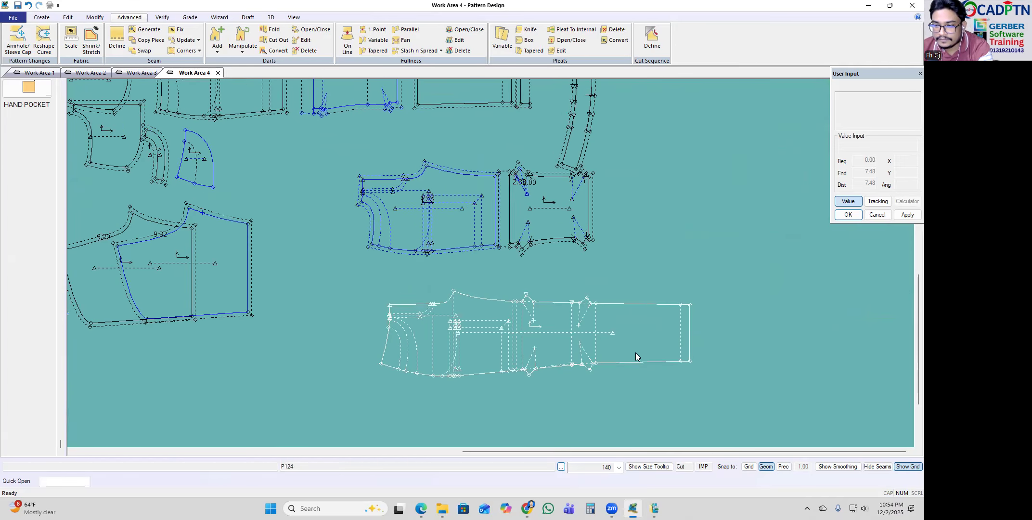
{"action": "scroll", "coordinate": [250, 306], "scroll_direction": "down", "scroll_amount": 1}
Step: Set P124 aside, spread out the small overlapping pieces, and line up the back parts in a row with KOTTEN FRT PART6
{"action": "left_click", "coordinate": [229, 198]}
{"action": "left_click", "coordinate": [332, 201]}
{"action": "left_click", "coordinate": [282, 263]}
{"action": "scroll", "coordinate": [314, 196], "scroll_direction": "up", "scroll_amount": 1}
{"action": "scroll", "coordinate": [314, 194], "scroll_direction": "up", "scroll_amount": 1}
{"action": "left_click", "coordinate": [331, 168]}
{"action": "left_click", "coordinate": [285, 230]}
{"action": "left_click", "coordinate": [314, 188]}
{"action": "left_click", "coordinate": [269, 192]}
{"action": "left_click", "coordinate": [168, 216]}
{"action": "left_click", "coordinate": [158, 173]}
{"action": "left_click", "coordinate": [428, 332]}
{"action": "left_click", "coordinate": [495, 277]}
{"action": "left_click", "coordinate": [392, 357]}
{"action": "left_click", "coordinate": [379, 297]}
{"action": "left_click", "coordinate": [240, 299]}
{"action": "left_click", "coordinate": [254, 299]}
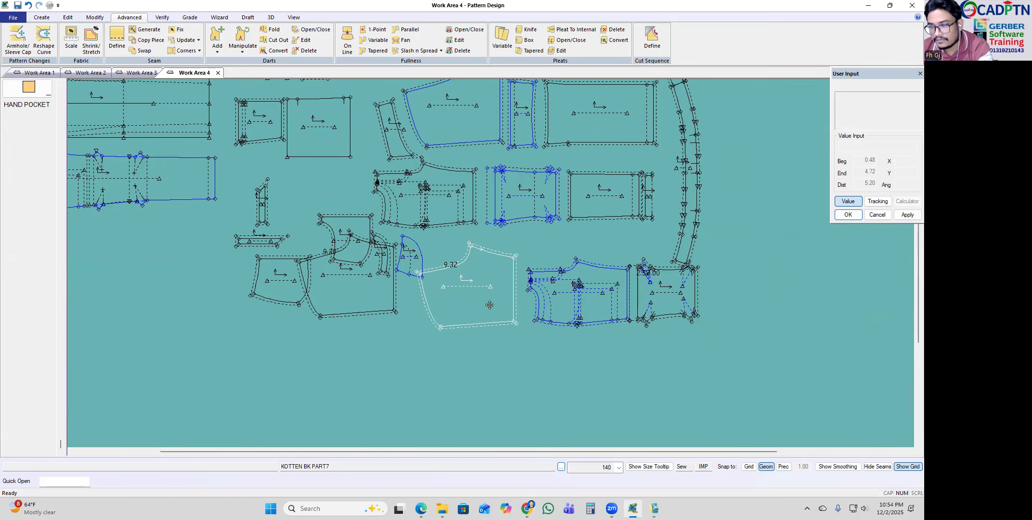
Step: Move KOTTEN P-W-BAN-FUS and the narrow strip beside KOTTEN FRT BTM PRT clear of the neighbouring pieces
{"action": "scroll", "coordinate": [500, 286], "scroll_direction": "down", "scroll_amount": 1}
{"action": "scroll", "coordinate": [639, 194], "scroll_direction": "up", "scroll_amount": 1}
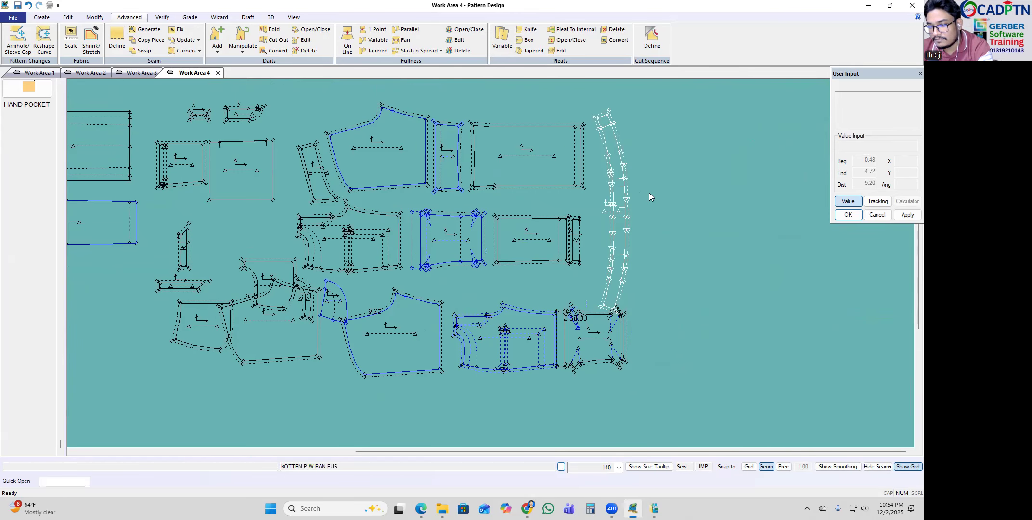
{"action": "scroll", "coordinate": [648, 199], "scroll_direction": "up", "scroll_amount": 1}
{"action": "scroll", "coordinate": [581, 237], "scroll_direction": "up", "scroll_amount": 1}
{"action": "left_click", "coordinate": [598, 241]}
{"action": "scroll", "coordinate": [609, 346], "scroll_direction": "down", "scroll_amount": 1}
{"action": "scroll", "coordinate": [641, 233], "scroll_direction": "up", "scroll_amount": 1}
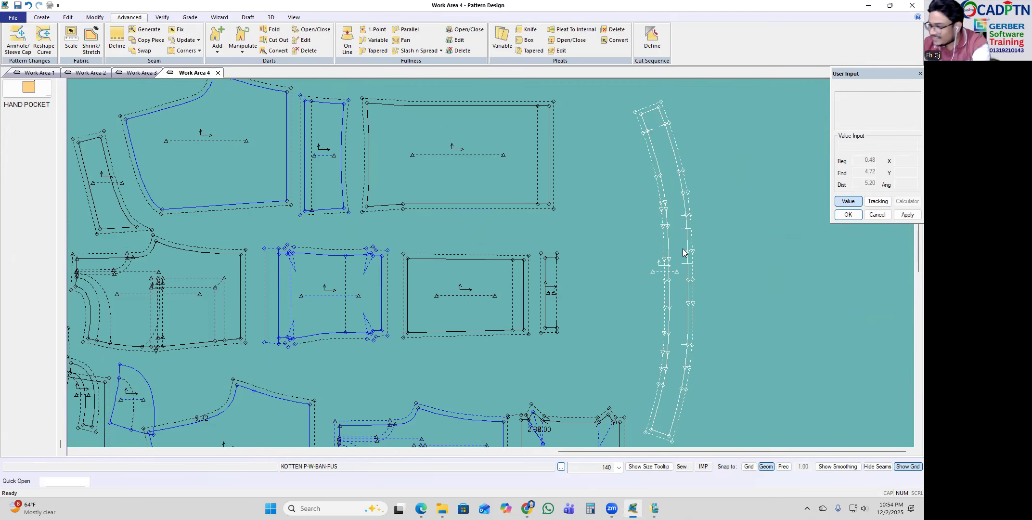
{"action": "left_click", "coordinate": [404, 210]}
{"action": "scroll", "coordinate": [522, 199], "scroll_direction": "down", "scroll_amount": 1}
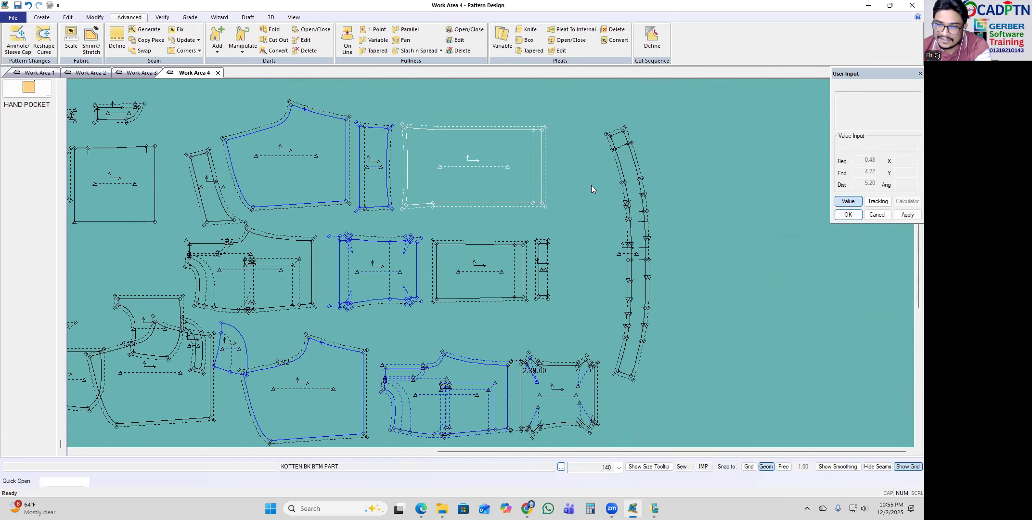
{"action": "scroll", "coordinate": [535, 140], "scroll_direction": "up", "scroll_amount": 2}
{"action": "left_click", "coordinate": [458, 197]}
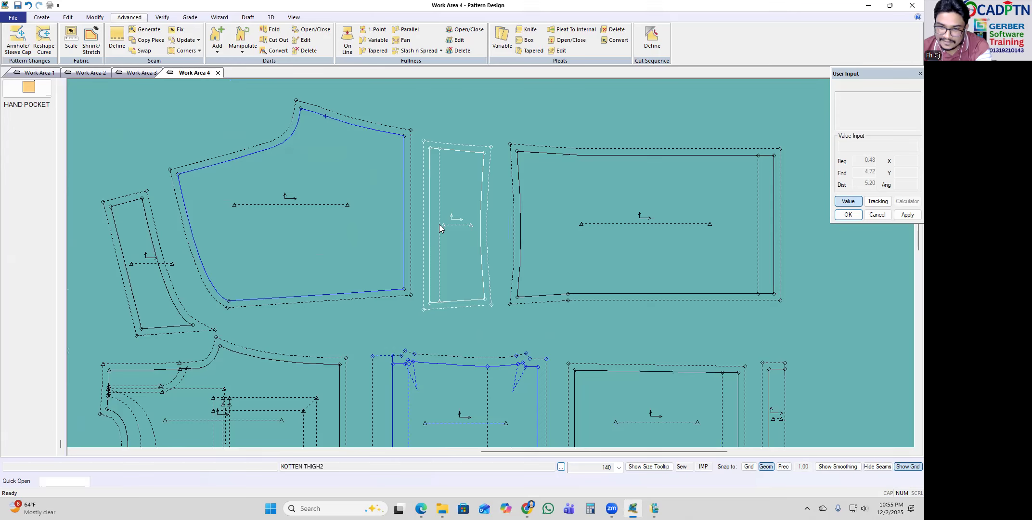
{"action": "scroll", "coordinate": [462, 193], "scroll_direction": "down", "scroll_amount": 2}
Step: Open the KOTTEN K ZIPP OFF 3 tech pack PDF and examine the front sketch from waistband to hem against the pieces
{"action": "key", "text": "super+e"}
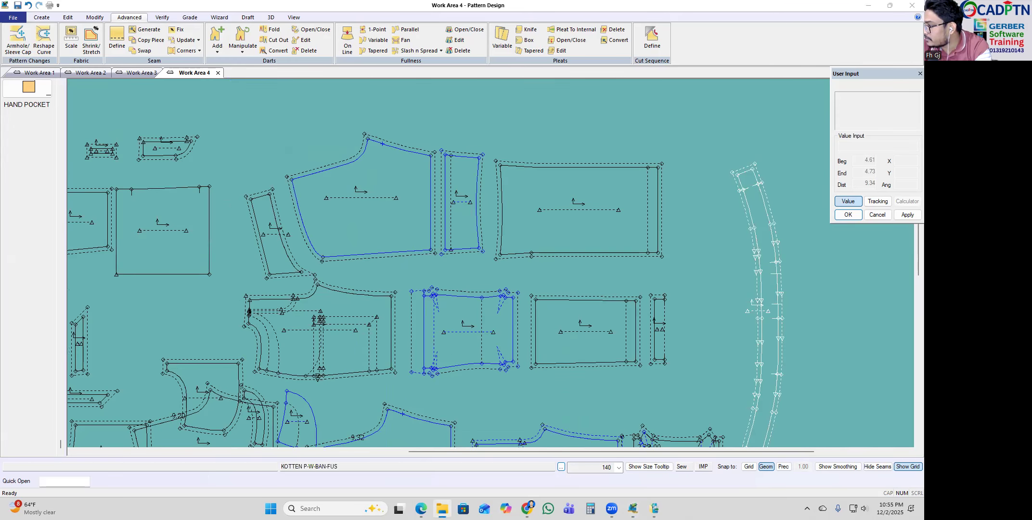
{"action": "key", "text": "alt+Tab"}
{"action": "scroll", "coordinate": [343, 212], "scroll_direction": "up", "scroll_amount": 5, "text": "ctrl"}
{"action": "scroll", "coordinate": [343, 212], "scroll_direction": "up", "scroll_amount": 5}
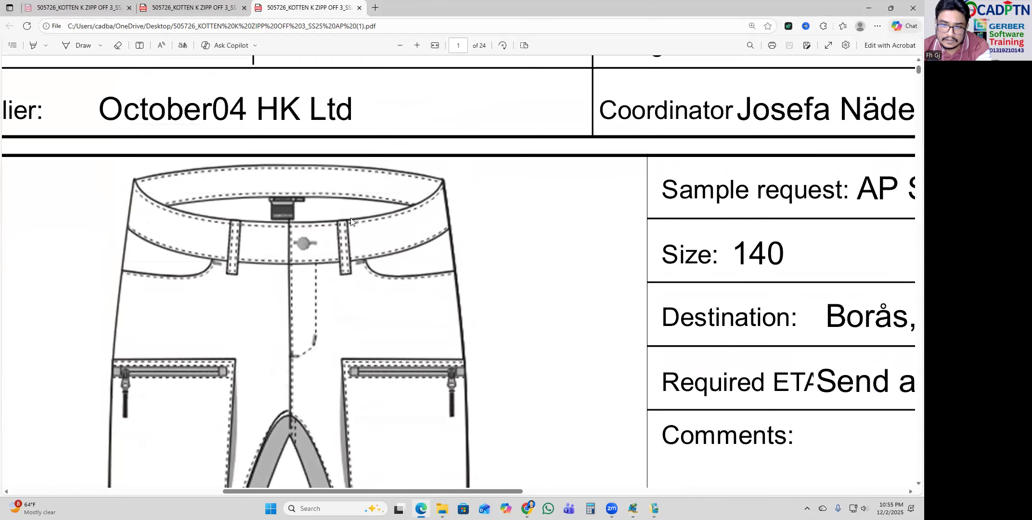
{"action": "scroll", "coordinate": [351, 222], "scroll_direction": "down", "scroll_amount": 10}
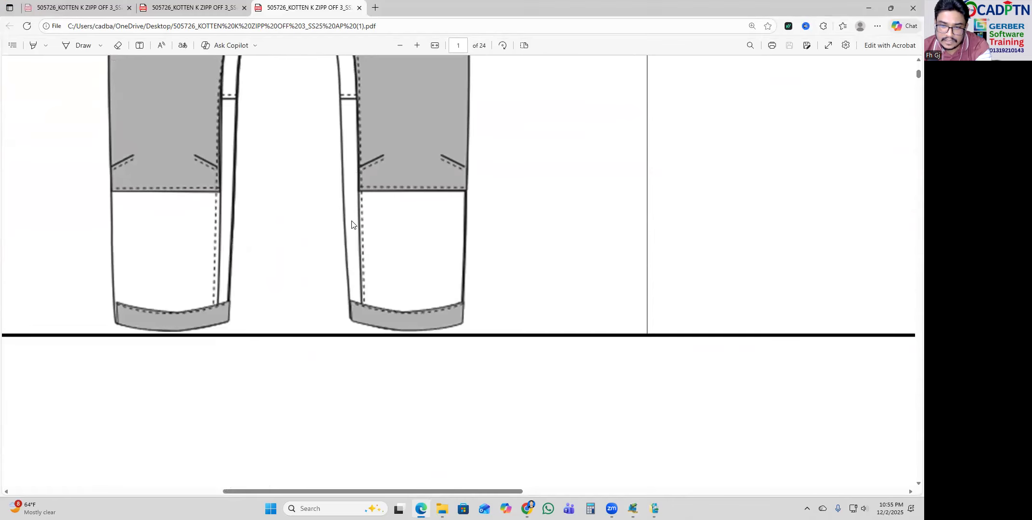
{"action": "scroll", "coordinate": [357, 227], "scroll_direction": "up", "scroll_amount": 10}
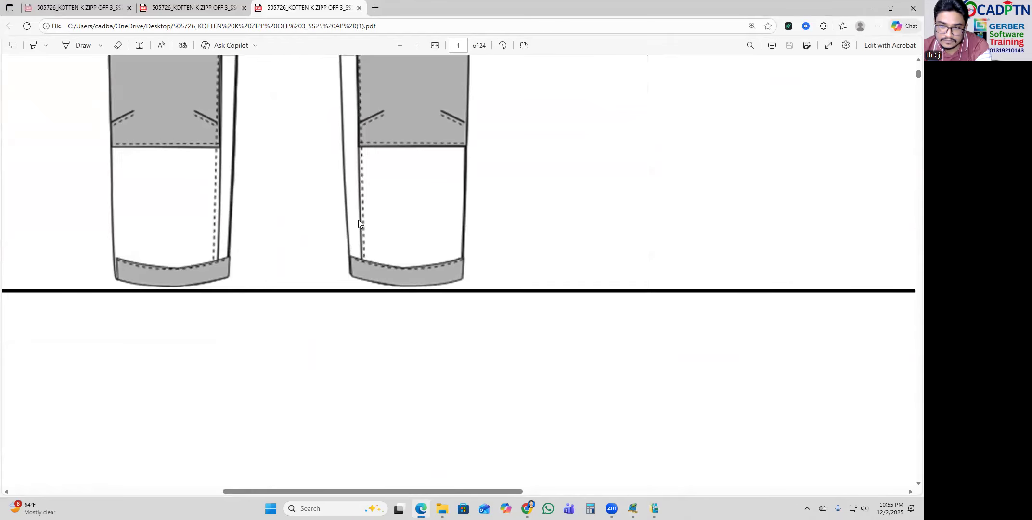
{"action": "scroll", "coordinate": [386, 215], "scroll_direction": "up", "scroll_amount": 1}
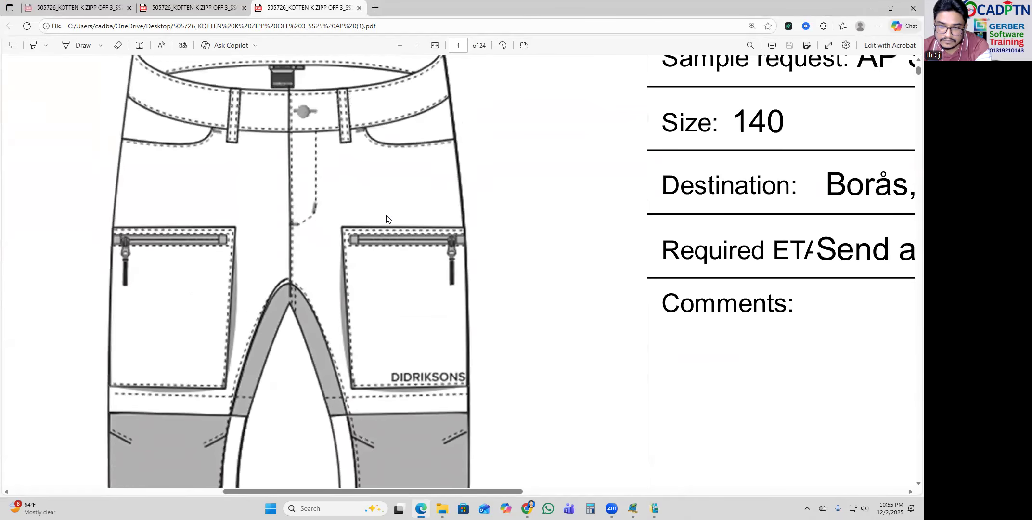
{"action": "scroll", "coordinate": [388, 219], "scroll_direction": "up", "scroll_amount": 1}
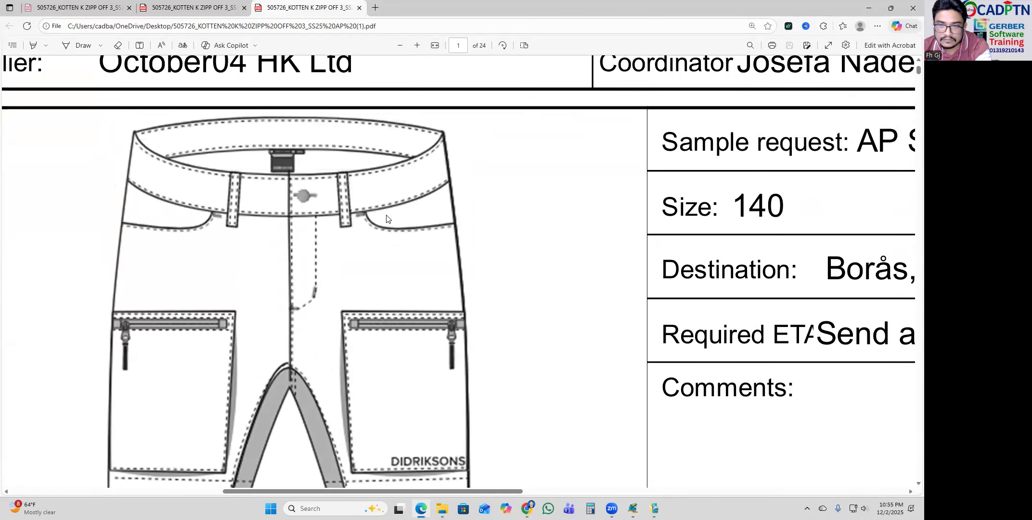
{"action": "scroll", "coordinate": [385, 219], "scroll_direction": "down", "scroll_amount": 3}
{"action": "scroll", "coordinate": [362, 300], "scroll_direction": "down", "scroll_amount": 5}
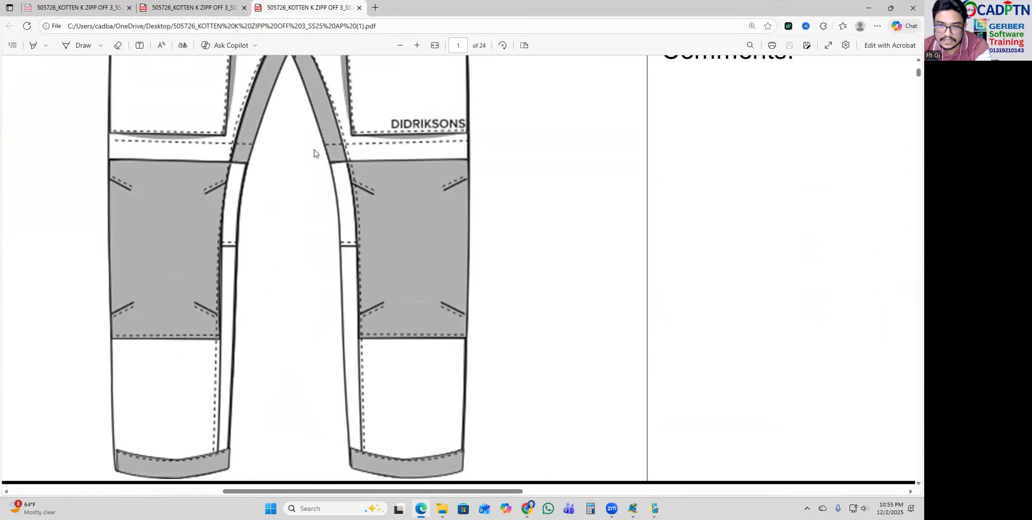
{"action": "scroll", "coordinate": [344, 233], "scroll_direction": "up", "scroll_amount": 6}
{"action": "scroll", "coordinate": [394, 208], "scroll_direction": "up", "scroll_amount": 3}
{"action": "scroll", "coordinate": [392, 208], "scroll_direction": "down", "scroll_amount": 5}
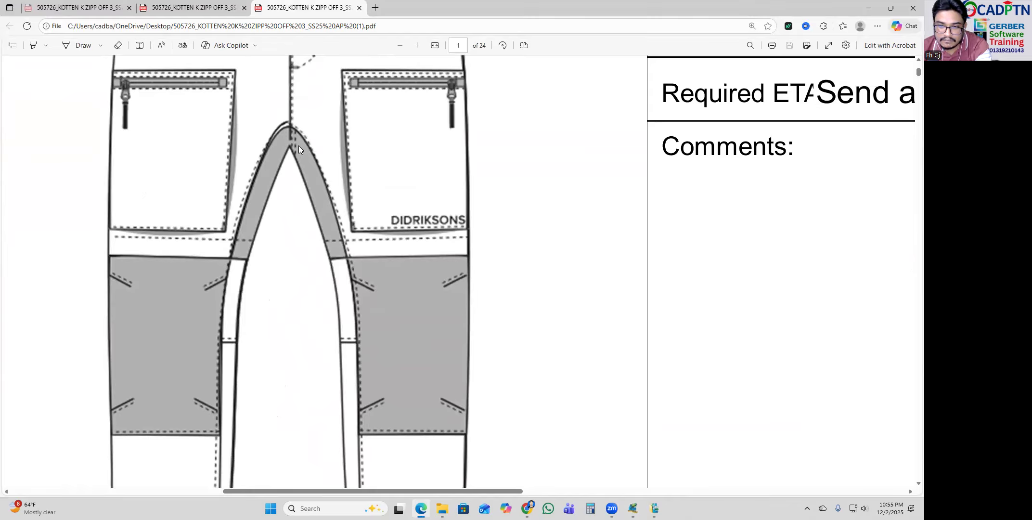
{"action": "scroll", "coordinate": [396, 293], "scroll_direction": "up", "scroll_amount": 4}
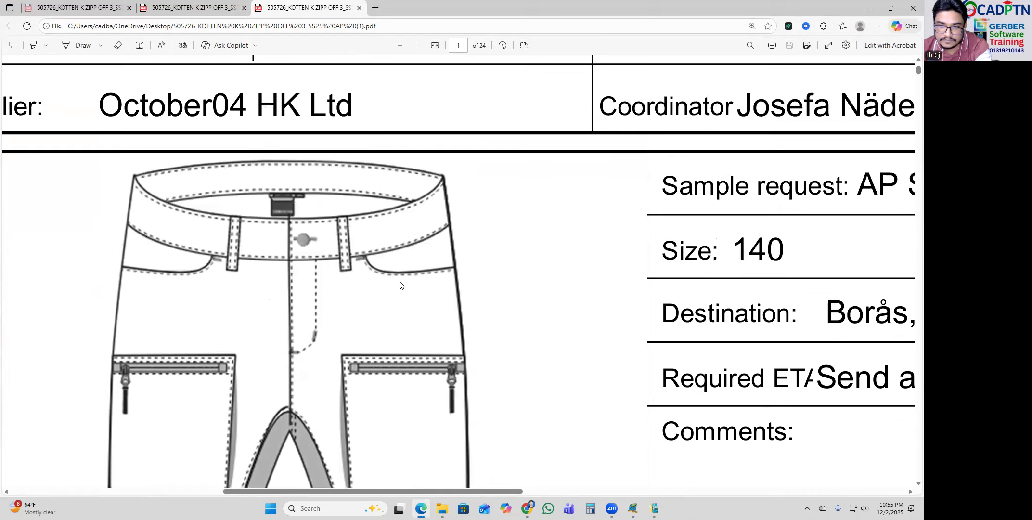
Step: Examine the three colourway sketches on the tech pack's Colour Sketch page, from waistband to hem
{"action": "scroll", "coordinate": [397, 287], "scroll_direction": "down", "scroll_amount": 10}
{"action": "scroll", "coordinate": [397, 292], "scroll_direction": "down", "scroll_amount": 5}
{"action": "scroll", "coordinate": [409, 248], "scroll_direction": "down", "scroll_amount": 10}
{"action": "scroll", "coordinate": [415, 243], "scroll_direction": "down", "scroll_amount": 5, "text": "ctrl"}
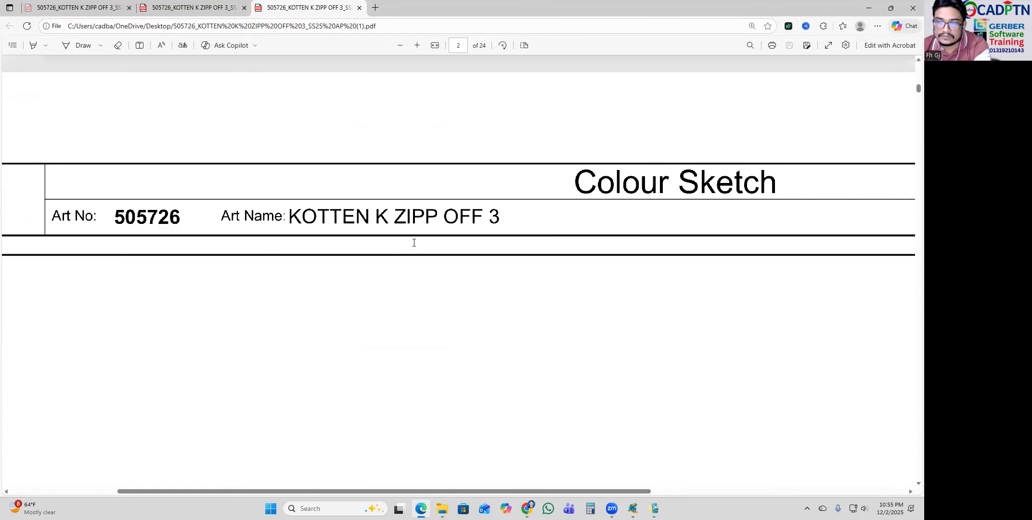
{"action": "scroll", "coordinate": [410, 253], "scroll_direction": "down", "scroll_amount": 6}
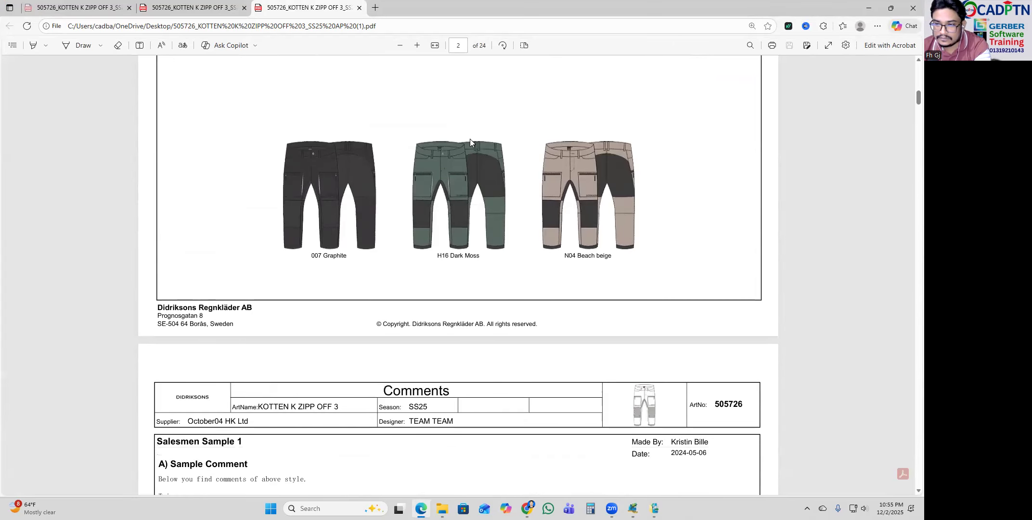
{"action": "scroll", "coordinate": [470, 139], "scroll_direction": "up", "scroll_amount": 4, "text": "ctrl"}
{"action": "scroll", "coordinate": [470, 143], "scroll_direction": "down", "scroll_amount": 2, "text": "ctrl"}
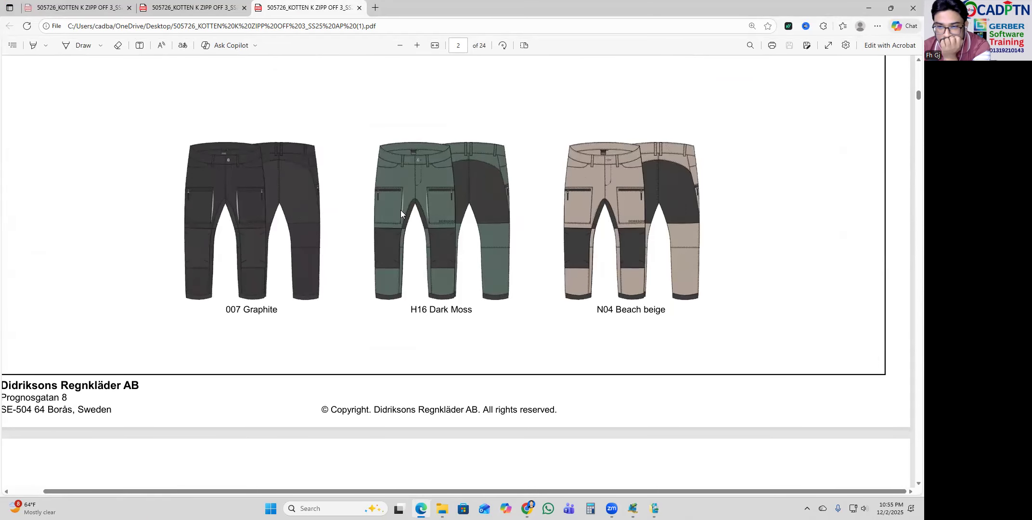
{"action": "scroll", "coordinate": [401, 210], "scroll_direction": "down", "scroll_amount": 3}
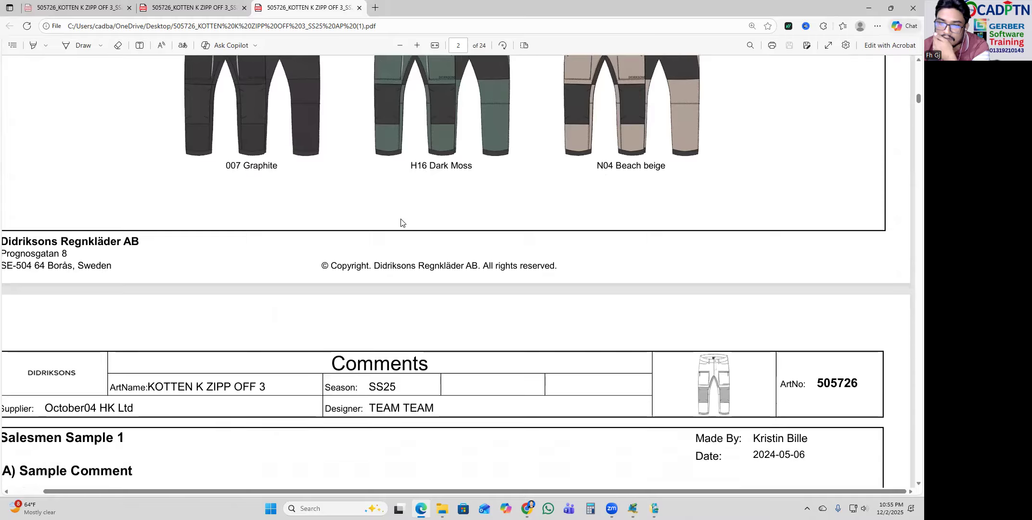
Step: Go through the comment pages to the point-of-measure sketch and size chart on page 10
{"action": "scroll", "coordinate": [401, 223], "scroll_direction": "down", "scroll_amount": 15}
{"action": "scroll", "coordinate": [400, 216], "scroll_direction": "down", "scroll_amount": 15}
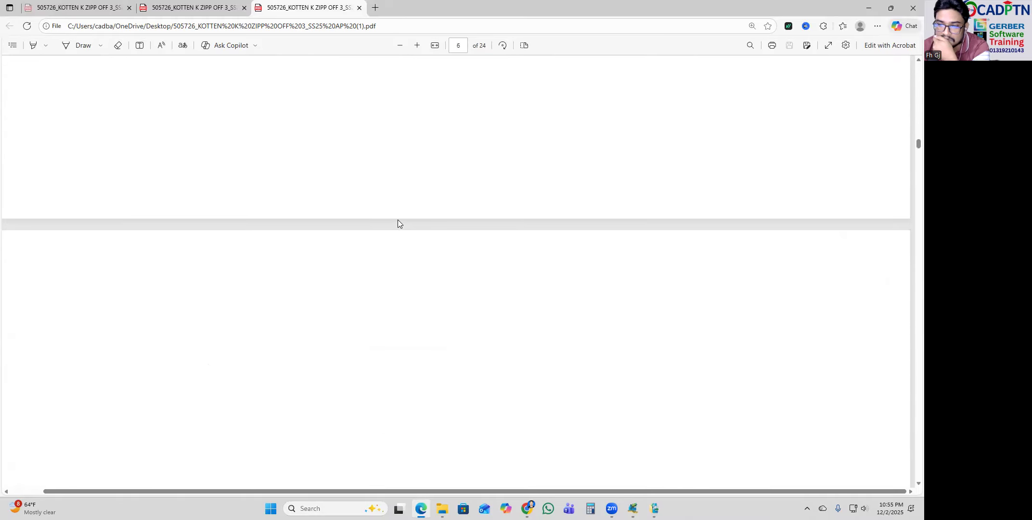
{"action": "scroll", "coordinate": [397, 219], "scroll_direction": "down", "scroll_amount": 20}
{"action": "scroll", "coordinate": [496, 216], "scroll_direction": "down", "scroll_amount": 20}
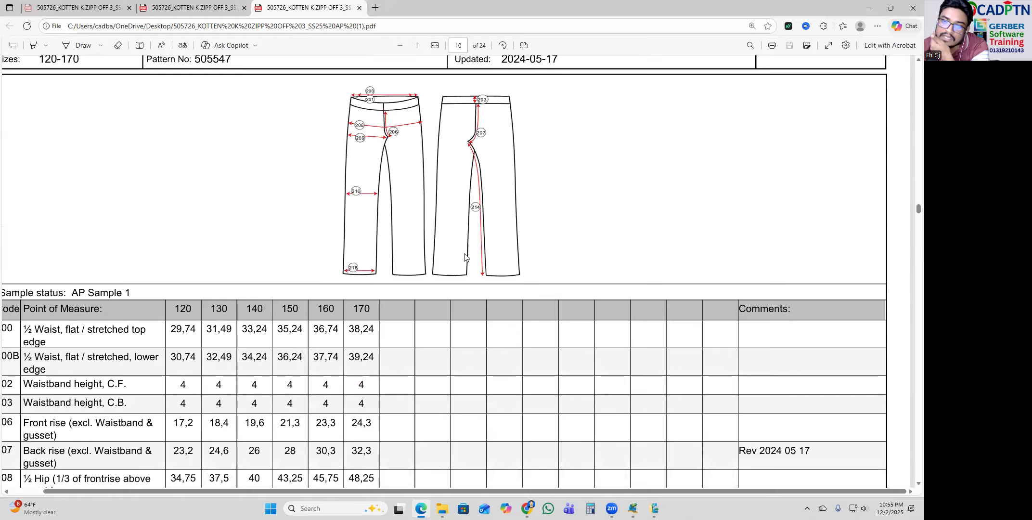
Step: Examine the backrise shape comment and its photos on page 5, including the marked crotch extension and cut-out
{"action": "scroll", "coordinate": [465, 256], "scroll_direction": "up", "scroll_amount": 20}
{"action": "scroll", "coordinate": [538, 261], "scroll_direction": "up", "scroll_amount": 20}
{"action": "scroll", "coordinate": [493, 286], "scroll_direction": "up", "scroll_amount": 8}
{"action": "scroll", "coordinate": [431, 247], "scroll_direction": "down", "scroll_amount": 12}
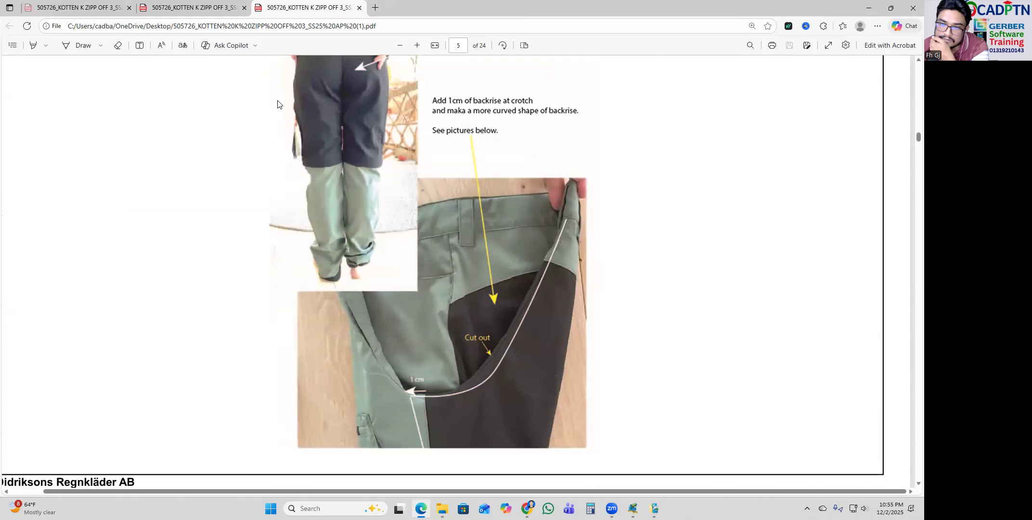
{"action": "scroll", "coordinate": [393, 207], "scroll_direction": "down", "scroll_amount": 4}
{"action": "scroll", "coordinate": [522, 198], "scroll_direction": "up", "scroll_amount": 5}
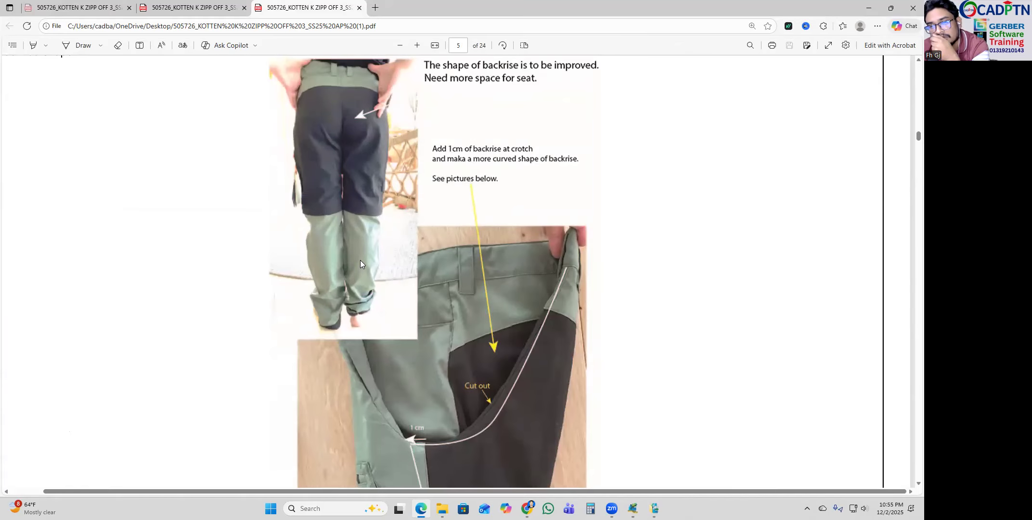
{"action": "scroll", "coordinate": [368, 207], "scroll_direction": "up", "scroll_amount": 1}
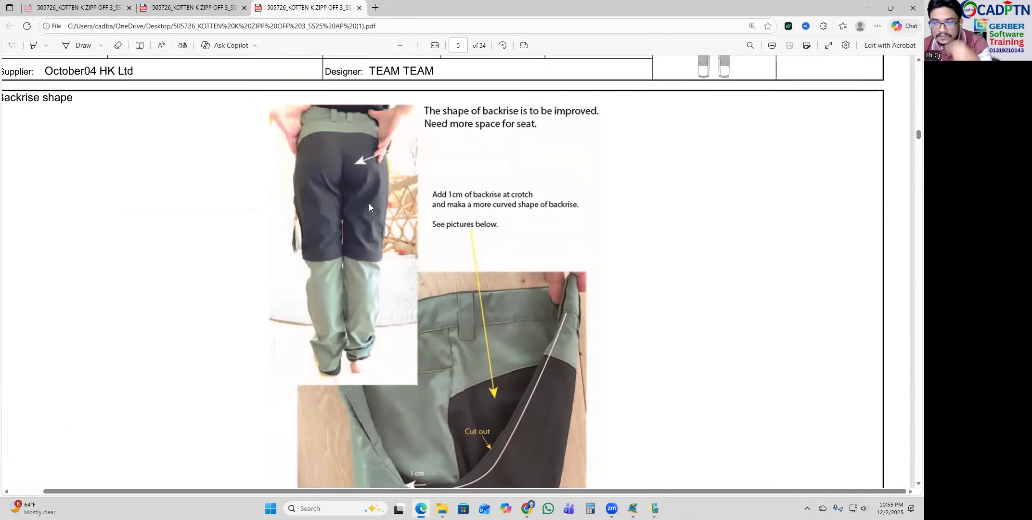
{"action": "scroll", "coordinate": [371, 204], "scroll_direction": "down", "scroll_amount": 4}
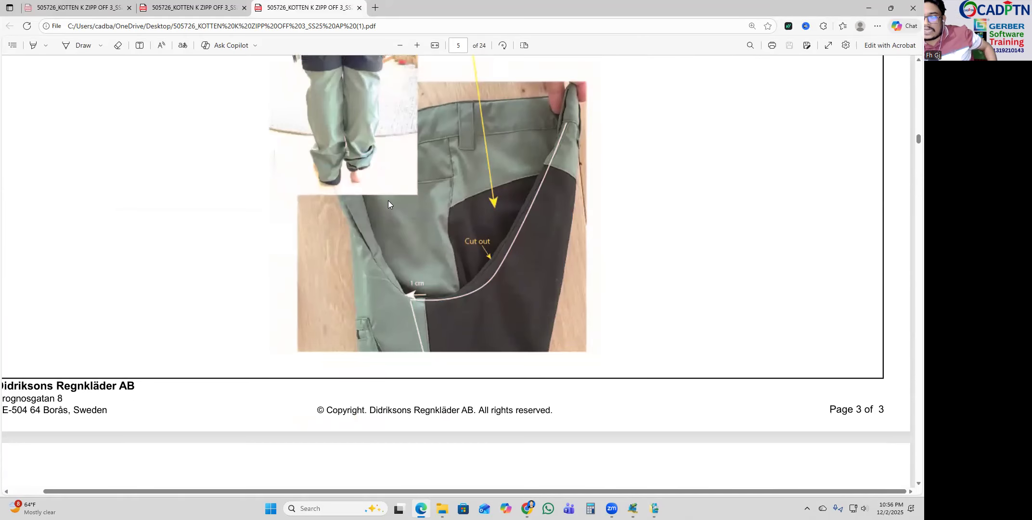
Step: Return to the Colour Sketch page and examine the N04 Beach beige front and back panels, pockets and knee parts closely
{"action": "scroll", "coordinate": [388, 200], "scroll_direction": "up", "scroll_amount": 15}
{"action": "scroll", "coordinate": [487, 199], "scroll_direction": "up", "scroll_amount": 20}
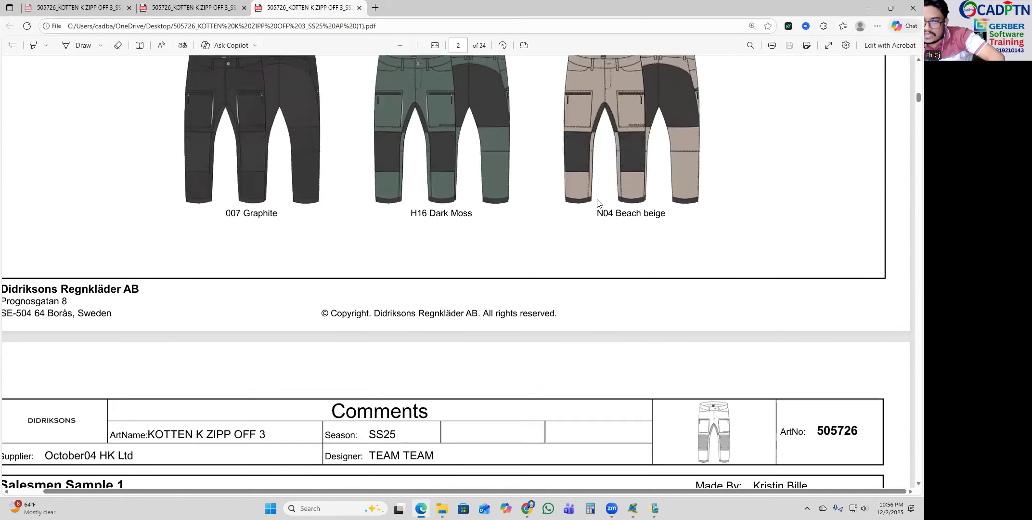
{"action": "scroll", "coordinate": [593, 199], "scroll_direction": "down", "scroll_amount": 5}
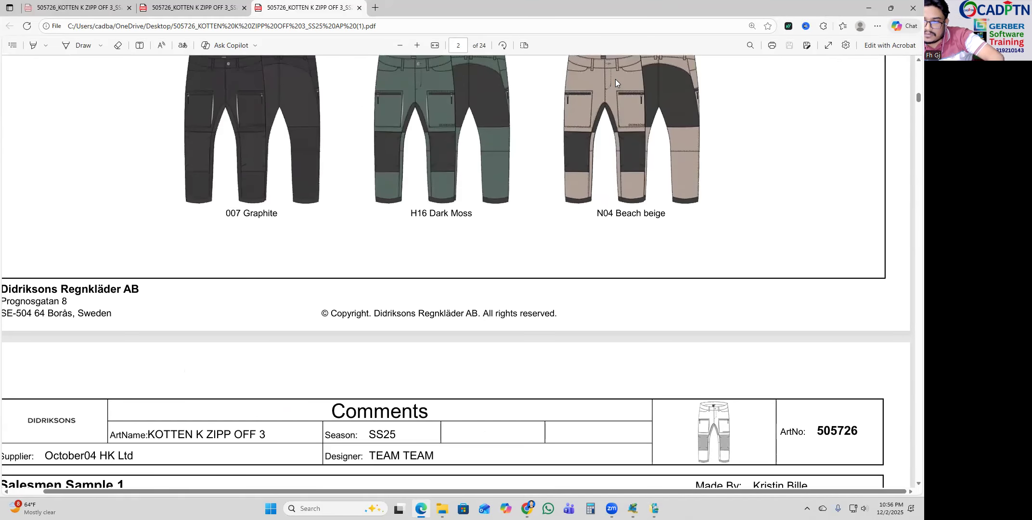
{"action": "scroll", "coordinate": [632, 131], "scroll_direction": "up", "scroll_amount": 3, "text": "ctrl"}
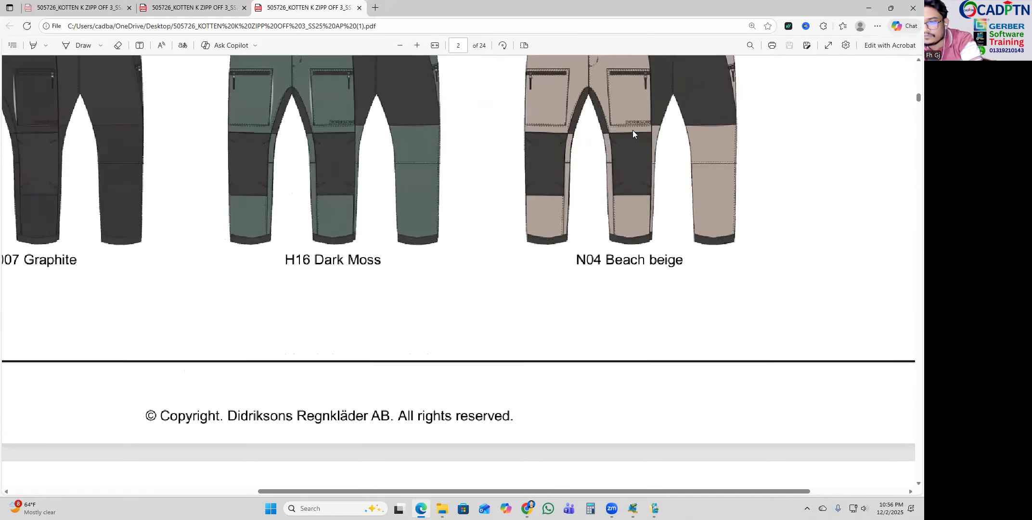
{"action": "scroll", "coordinate": [633, 154], "scroll_direction": "down", "scroll_amount": 3, "text": "ctrl"}
{"action": "scroll", "coordinate": [685, 256], "scroll_direction": "up", "scroll_amount": 3, "text": "ctrl"}
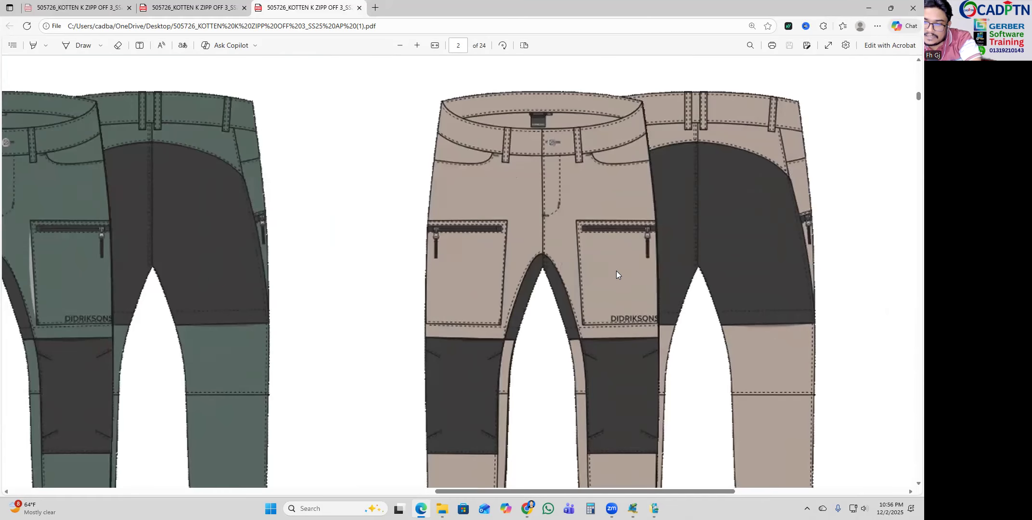
{"action": "scroll", "coordinate": [617, 259], "scroll_direction": "down", "scroll_amount": 2}
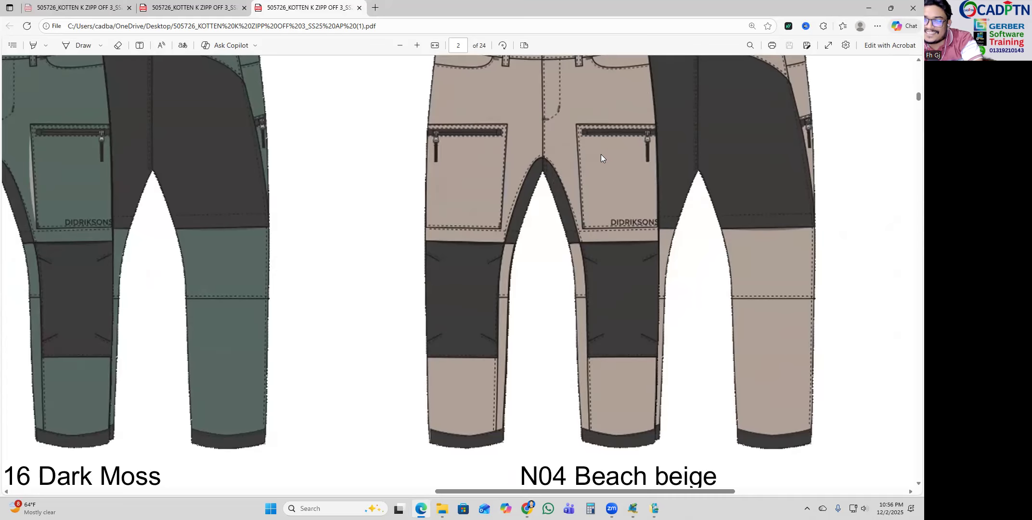
{"action": "scroll", "coordinate": [619, 131], "scroll_direction": "down", "scroll_amount": 3, "text": "ctrl"}
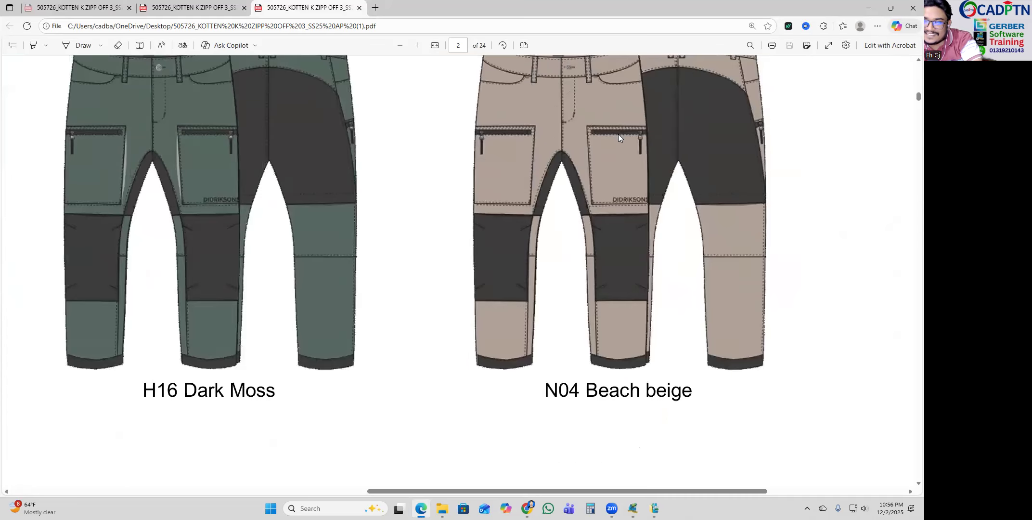
{"action": "scroll", "coordinate": [618, 133], "scroll_direction": "up", "scroll_amount": 3, "text": "ctrl"}
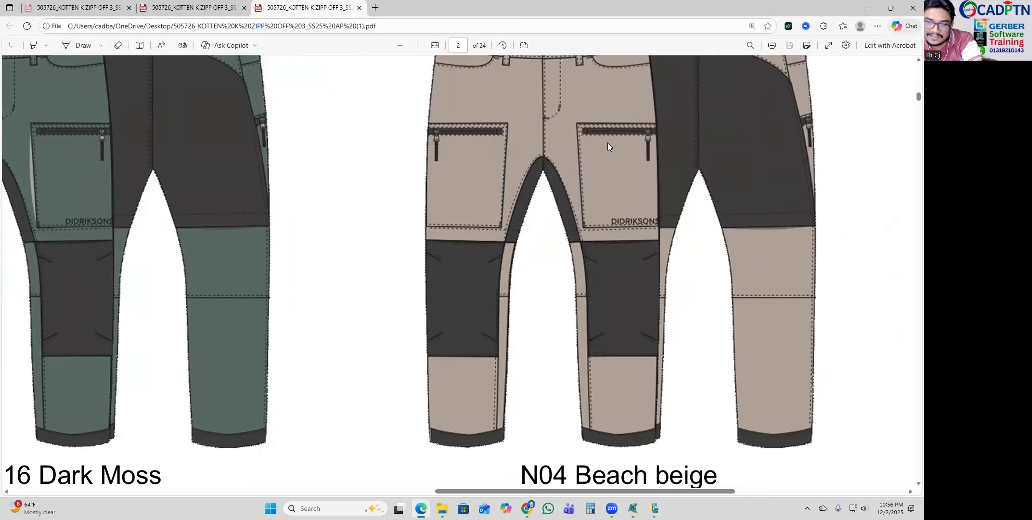
{"action": "scroll", "coordinate": [608, 143], "scroll_direction": "down", "scroll_amount": 2, "text": "ctrl"}
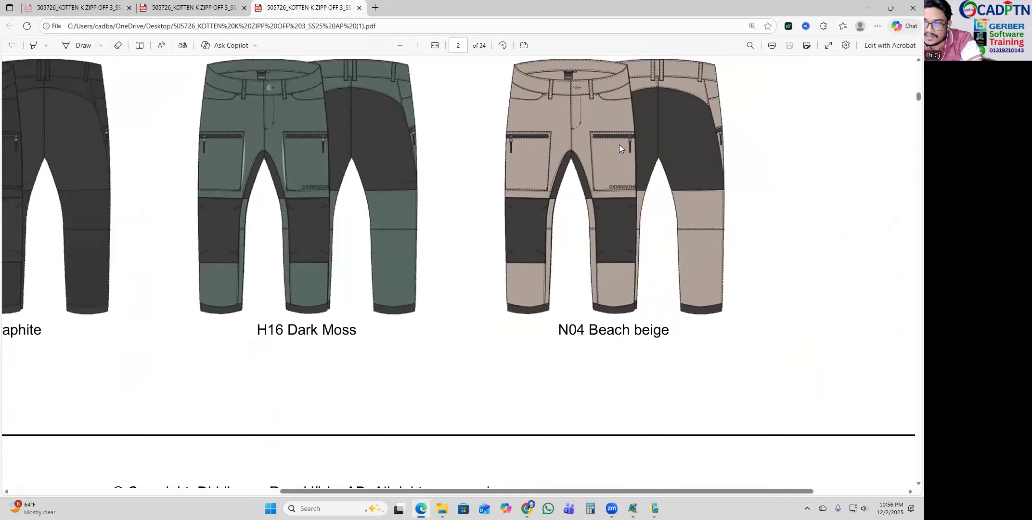
{"action": "scroll", "coordinate": [619, 145], "scroll_direction": "up", "scroll_amount": 3, "text": "ctrl"}
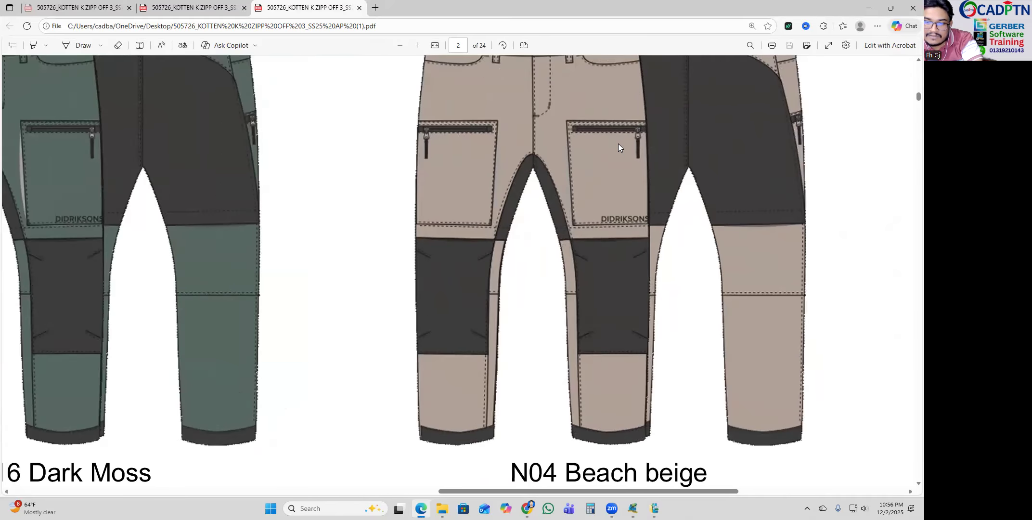
Step: Switch to AccuMark Explorer and look through the DATA90 and SIL2000-V9 storage areas on the C: drive
{"action": "left_click", "coordinate": [654, 509]}
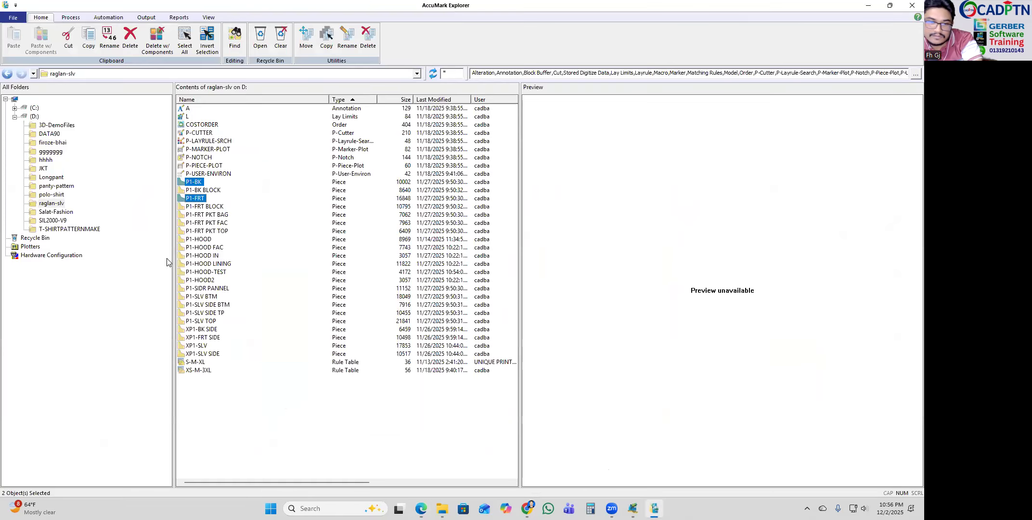
{"action": "left_click", "coordinate": [34, 110]}
{"action": "double_click", "coordinate": [196, 117]}
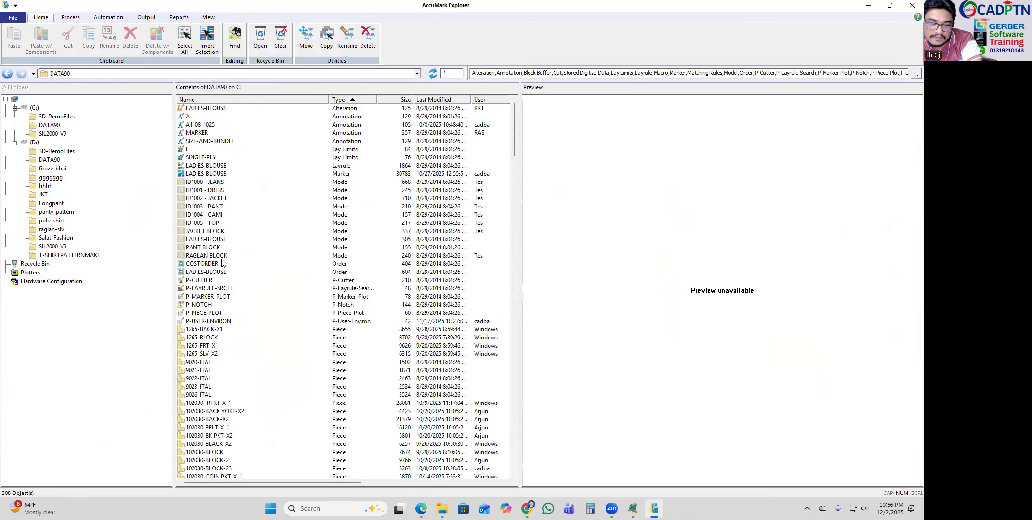
{"action": "left_click", "coordinate": [51, 134]}
{"action": "left_click", "coordinate": [210, 356]}
{"action": "scroll", "coordinate": [215, 362], "scroll_direction": "down", "scroll_amount": 8}
{"action": "scroll", "coordinate": [214, 362], "scroll_direction": "down", "scroll_amount": 20}
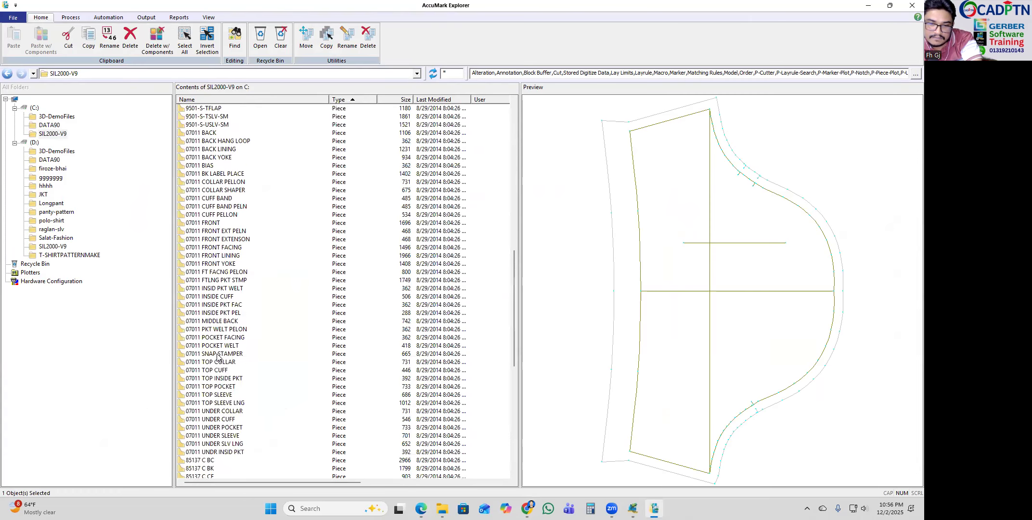
Step: Preview the 85137, 07011 and 9501 pieces in SIL2000-V9 one after another
{"action": "left_click", "coordinate": [197, 255]}
{"action": "left_click", "coordinate": [200, 231]}
{"action": "left_click", "coordinate": [201, 193]}
{"action": "left_click", "coordinate": [201, 148]}
{"action": "left_click", "coordinate": [202, 127]}
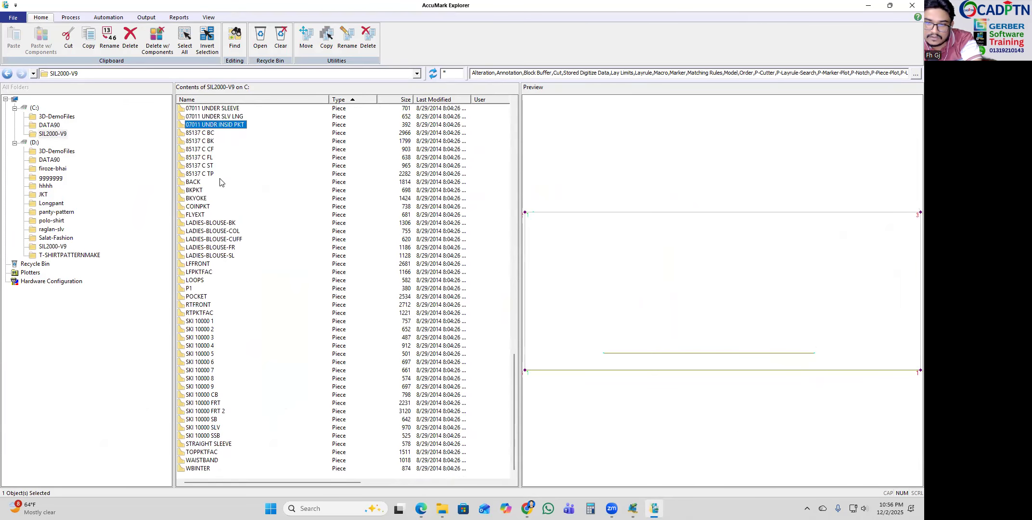
{"action": "scroll", "coordinate": [229, 190], "scroll_direction": "up", "scroll_amount": 3}
{"action": "left_click", "coordinate": [199, 173]}
{"action": "left_click", "coordinate": [202, 133]}
{"action": "scroll", "coordinate": [215, 198], "scroll_direction": "up", "scroll_amount": 4}
{"action": "scroll", "coordinate": [214, 198], "scroll_direction": "up", "scroll_amount": 1}
{"action": "left_click", "coordinate": [201, 182]}
{"action": "left_click", "coordinate": [202, 141]}
{"action": "left_click", "coordinate": [205, 133]}
{"action": "scroll", "coordinate": [212, 193], "scroll_direction": "up", "scroll_amount": 6}
{"action": "left_click", "coordinate": [208, 190]}
{"action": "left_click", "coordinate": [203, 157]}
{"action": "left_click", "coordinate": [202, 142]}
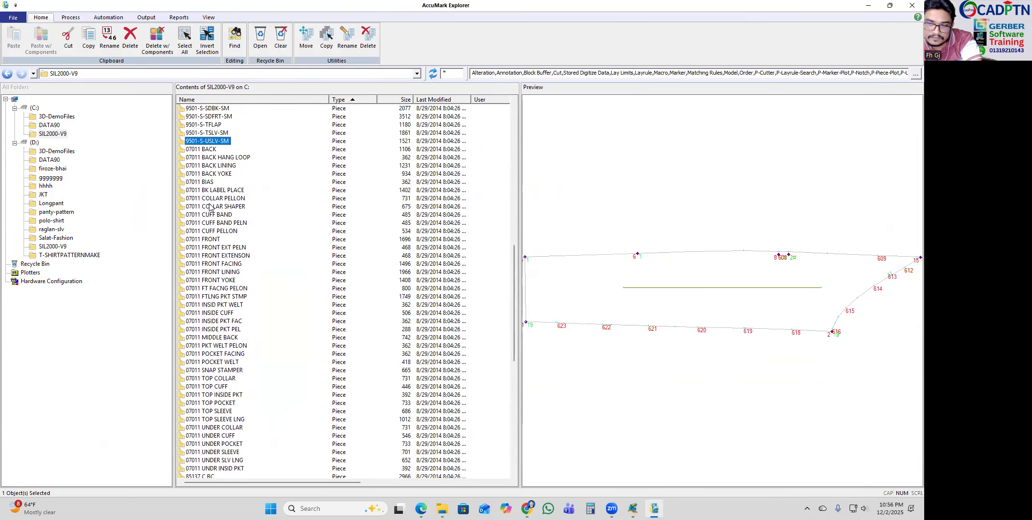
Step: Preview the earlier entries in SIL2000-V9, ending with the pieces of model 85137
{"action": "scroll", "coordinate": [209, 203], "scroll_direction": "up", "scroll_amount": 7}
{"action": "left_click", "coordinate": [187, 165]}
{"action": "left_click", "coordinate": [192, 173]}
{"action": "scroll", "coordinate": [200, 220], "scroll_direction": "up", "scroll_amount": 3}
{"action": "scroll", "coordinate": [200, 223], "scroll_direction": "up", "scroll_amount": 3}
{"action": "left_click", "coordinate": [203, 190]}
{"action": "left_click", "coordinate": [202, 159]}
{"action": "left_click", "coordinate": [201, 124]}
{"action": "scroll", "coordinate": [201, 127], "scroll_direction": "up", "scroll_amount": 4}
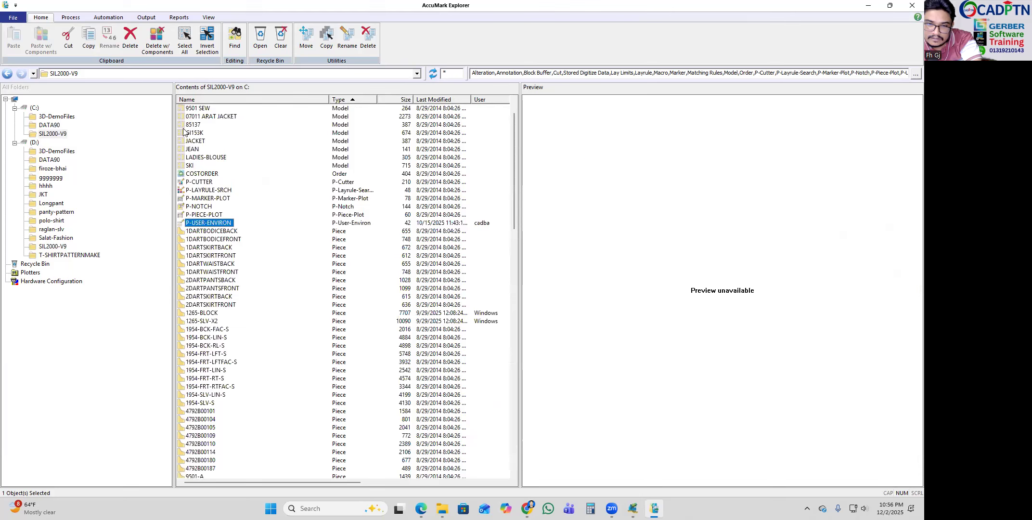
{"action": "left_click", "coordinate": [195, 125]}
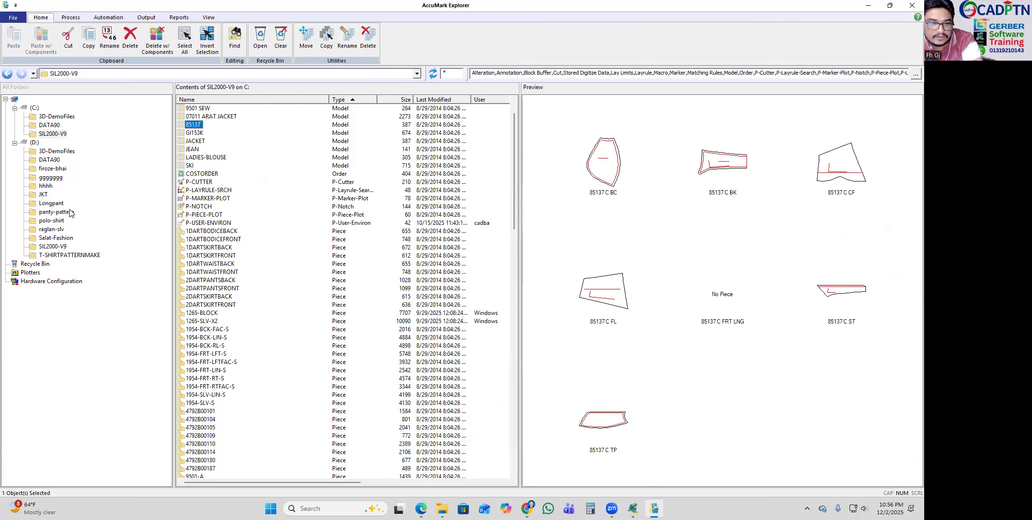
Step: Open DATA90 on the D: drive and preview its blouse, 102030 and ITAL pieces
{"action": "left_click", "coordinate": [54, 161]}
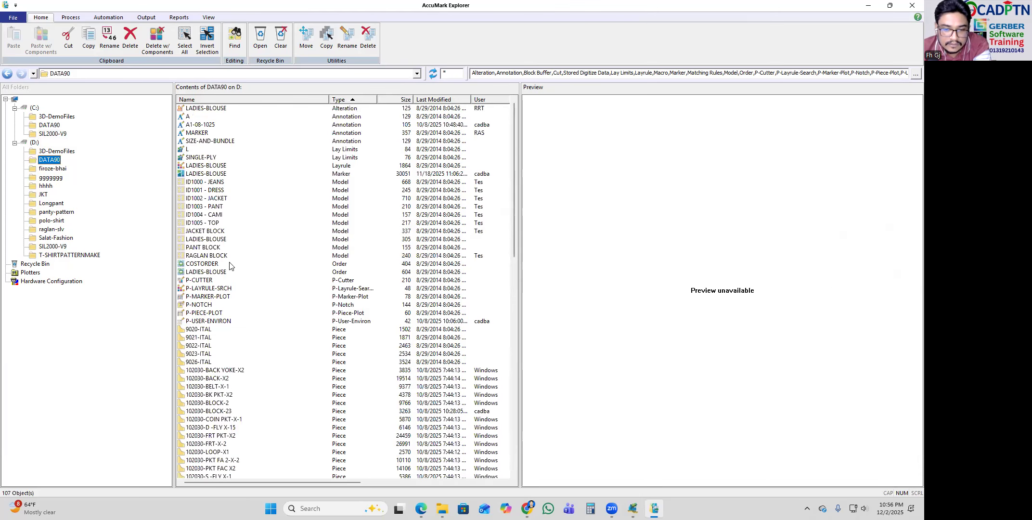
{"action": "scroll", "coordinate": [255, 322], "scroll_direction": "down", "scroll_amount": 15}
{"action": "left_click", "coordinate": [211, 355]}
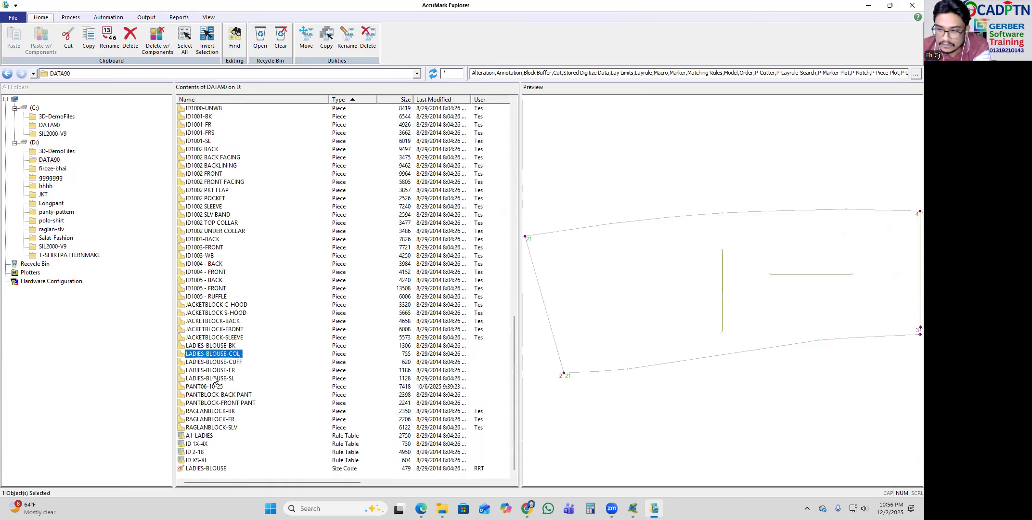
{"action": "scroll", "coordinate": [210, 289], "scroll_direction": "up", "scroll_amount": 13}
{"action": "left_click", "coordinate": [205, 207]}
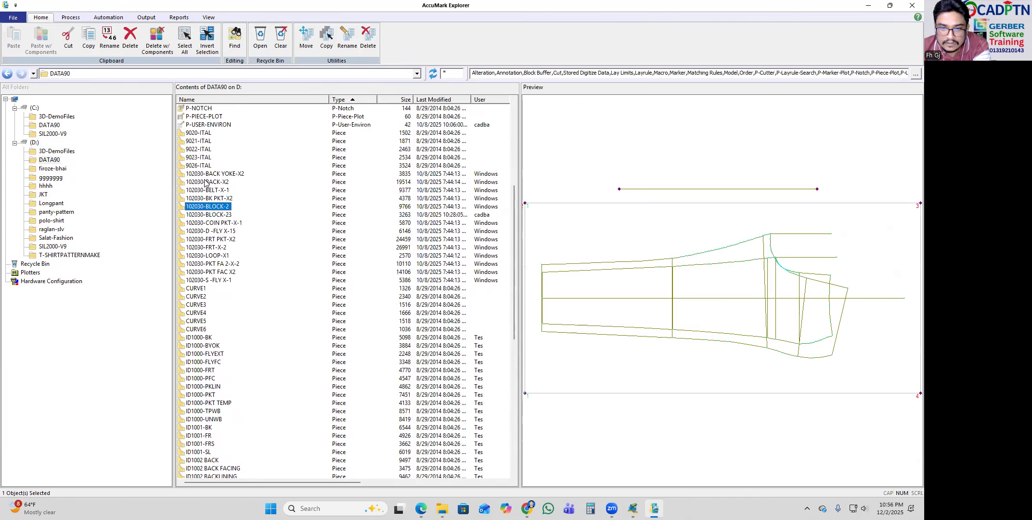
{"action": "left_click", "coordinate": [201, 165]}
{"action": "left_click", "coordinate": [201, 205]}
{"action": "left_click", "coordinate": [204, 230]}
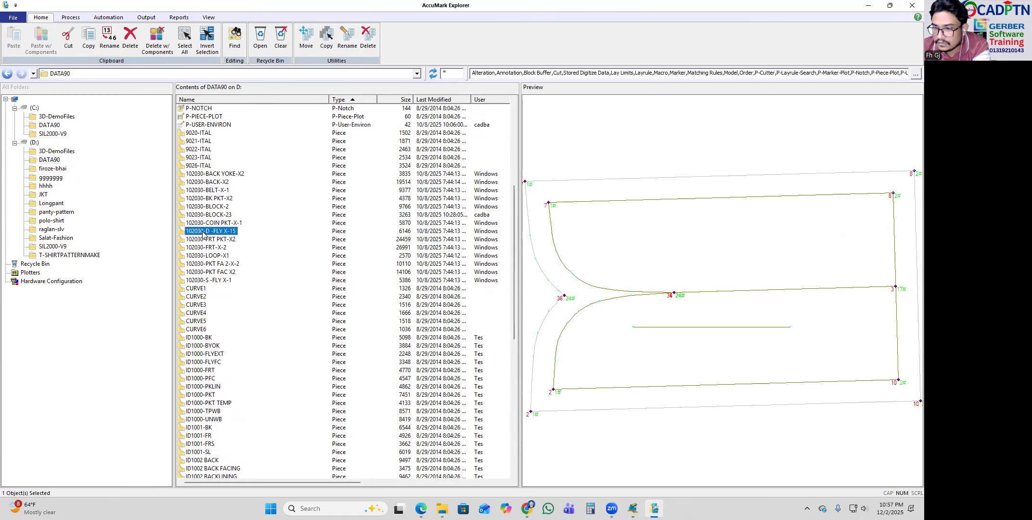
{"action": "left_click", "coordinate": [191, 141]}
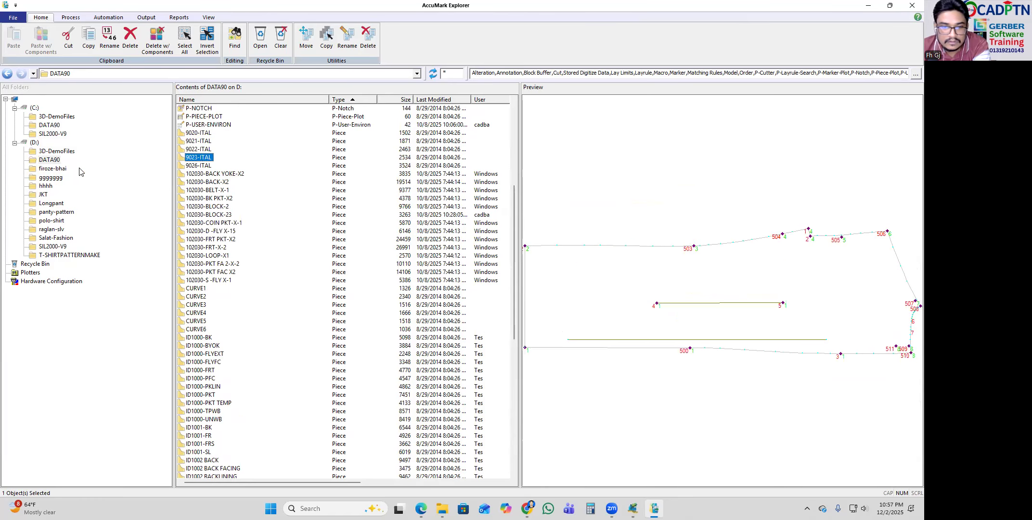
Step: Look through the two storage areas listed after DATA90 on D: and preview several pieces
{"action": "left_click", "coordinate": [50, 168]}
{"action": "scroll", "coordinate": [237, 249], "scroll_direction": "down", "scroll_amount": 20}
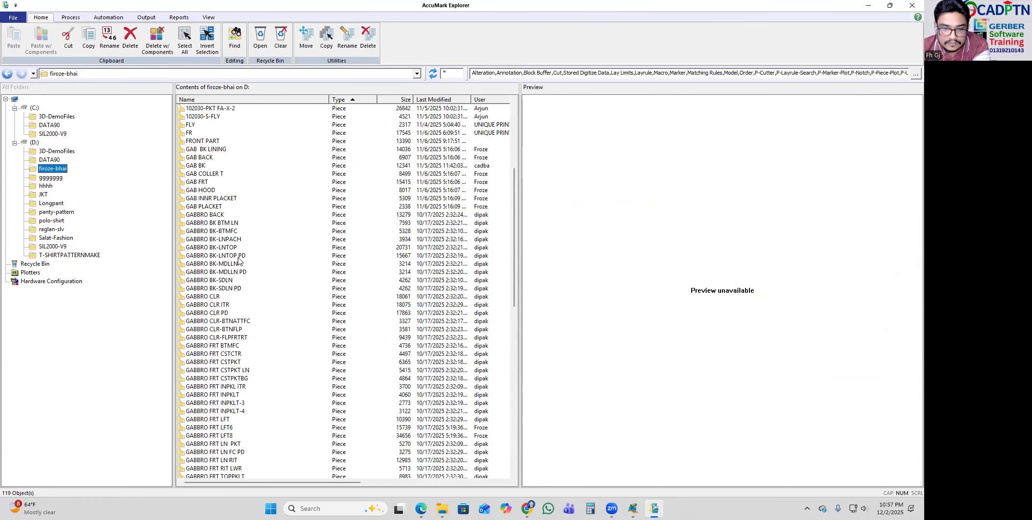
{"action": "left_click", "coordinate": [54, 179]}
{"action": "left_click", "coordinate": [191, 183]}
{"action": "left_click", "coordinate": [192, 191]}
{"action": "left_click", "coordinate": [195, 215]}
Step: Open the JKT storage area on D: and preview its 1212 and BLOCK pieces
{"action": "left_click", "coordinate": [44, 195]}
{"action": "key", "text": "Up"}
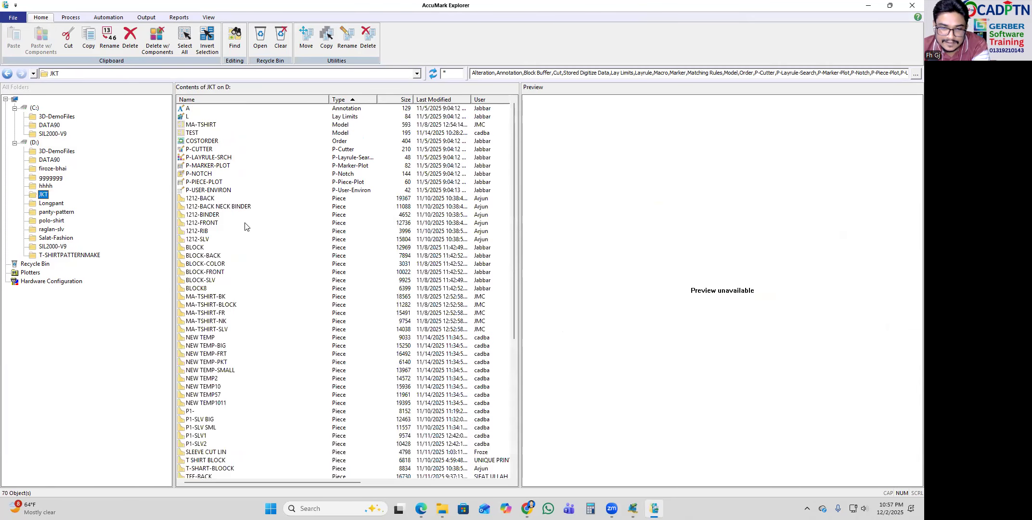
{"action": "left_click", "coordinate": [217, 207]}
{"action": "left_click", "coordinate": [195, 231]}
{"action": "left_click", "coordinate": [196, 265]}
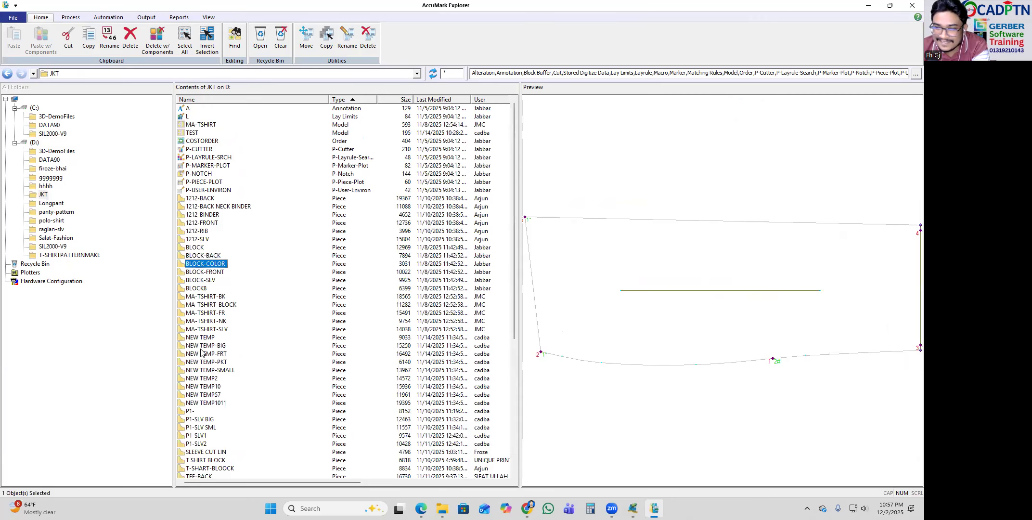
Step: Look through further pieces in the JKT storage area and preview several, down to the WASABI sleeve and front template pieces
{"action": "scroll", "coordinate": [202, 351], "scroll_direction": "down", "scroll_amount": 7}
{"action": "left_click", "coordinate": [208, 207]}
{"action": "left_click", "coordinate": [206, 248]}
{"action": "left_click", "coordinate": [205, 315]}
{"action": "left_click", "coordinate": [204, 379]}
{"action": "scroll", "coordinate": [211, 403], "scroll_direction": "down", "scroll_amount": 2}
{"action": "left_click", "coordinate": [203, 380]}
{"action": "left_click", "coordinate": [211, 420]}
{"action": "left_click", "coordinate": [216, 436]}
{"action": "left_click", "coordinate": [213, 428]}
{"action": "left_click", "coordinate": [212, 395]}
Step: Preview JKT pieces from WASABI BK YOUK back up to the NEW TEMP and P1-SLV pieces
{"action": "left_click", "coordinate": [212, 345]}
{"action": "left_click", "coordinate": [207, 296]}
{"action": "left_click", "coordinate": [193, 238]}
{"action": "left_click", "coordinate": [194, 190]}
{"action": "left_click", "coordinate": [195, 198]}
{"action": "left_click", "coordinate": [191, 215]}
{"action": "left_click", "coordinate": [195, 223]}
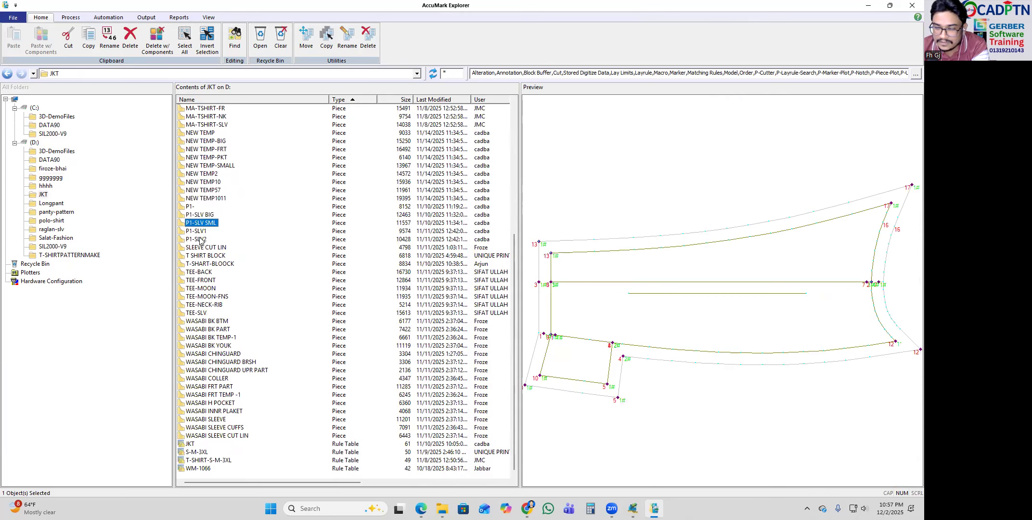
Step: Open the Longpant storage area on D: and preview its A1 body, pocket and hood pieces
{"action": "left_click", "coordinate": [48, 203]}
{"action": "left_click", "coordinate": [190, 198]}
{"action": "left_click", "coordinate": [193, 232]}
{"action": "left_click", "coordinate": [195, 248]}
{"action": "left_click", "coordinate": [197, 273]}
{"action": "left_click", "coordinate": [198, 280]}
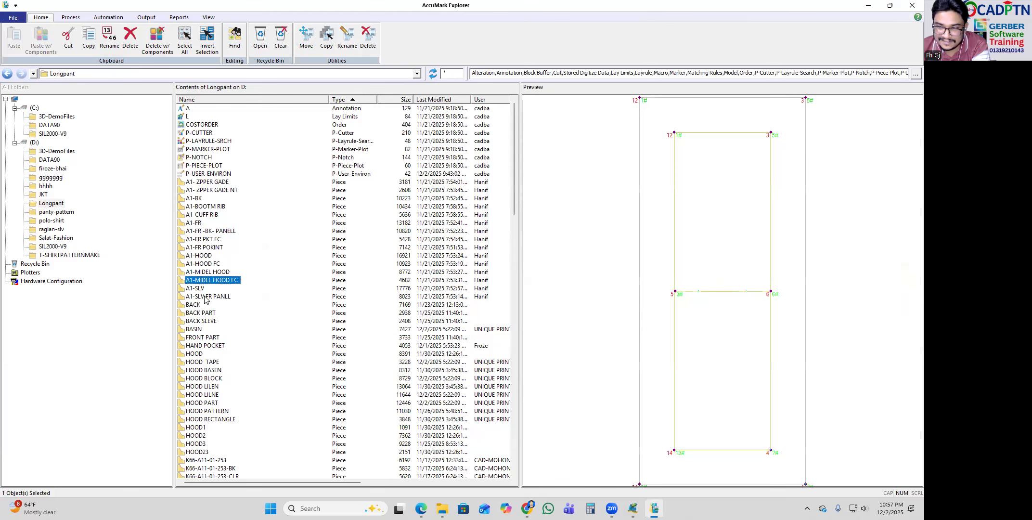
Step: Preview more Longpant pieces further down the list, ending with KOTTEN BK PART and KOTTEN FRT PART
{"action": "scroll", "coordinate": [206, 298], "scroll_direction": "down", "scroll_amount": 6}
{"action": "left_click", "coordinate": [201, 215]}
{"action": "left_click", "coordinate": [201, 183]}
{"action": "left_click", "coordinate": [198, 159]}
{"action": "scroll", "coordinate": [199, 164], "scroll_direction": "down", "scroll_amount": 6}
{"action": "left_click", "coordinate": [211, 256]}
{"action": "left_click", "coordinate": [215, 297]}
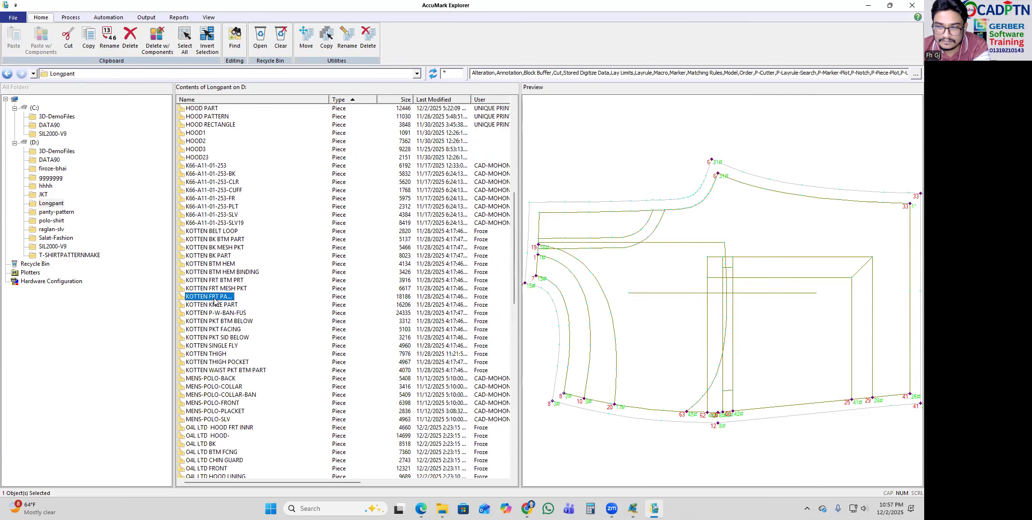
Step: Preview Longpant pieces beyond the KOTTEN set, including P1-BK PKT, P1-HOOD and P1-FRT
{"action": "scroll", "coordinate": [240, 399], "scroll_direction": "down", "scroll_amount": 5}
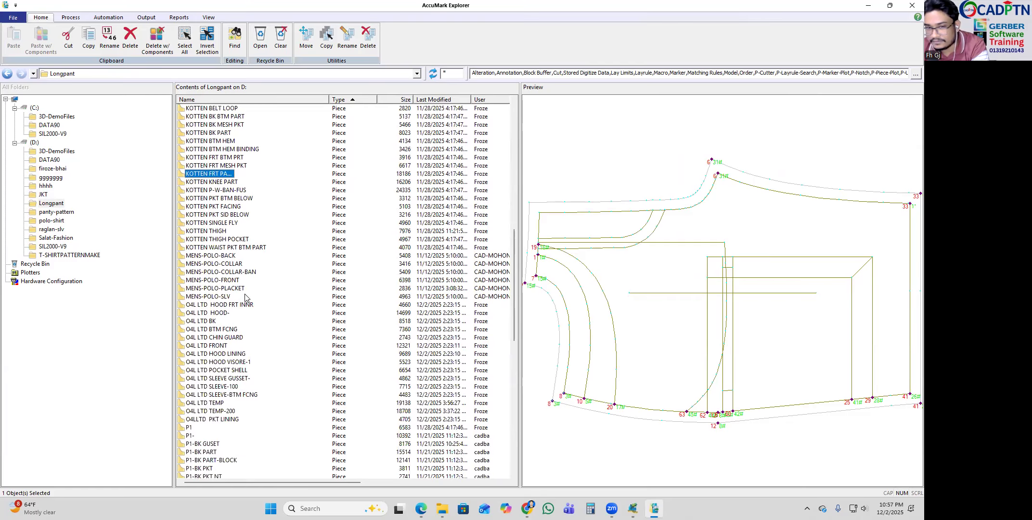
{"action": "scroll", "coordinate": [228, 277], "scroll_direction": "down", "scroll_amount": 5}
{"action": "left_click", "coordinate": [208, 272]}
{"action": "left_click", "coordinate": [202, 345]}
{"action": "scroll", "coordinate": [203, 345], "scroll_direction": "down", "scroll_amount": 7}
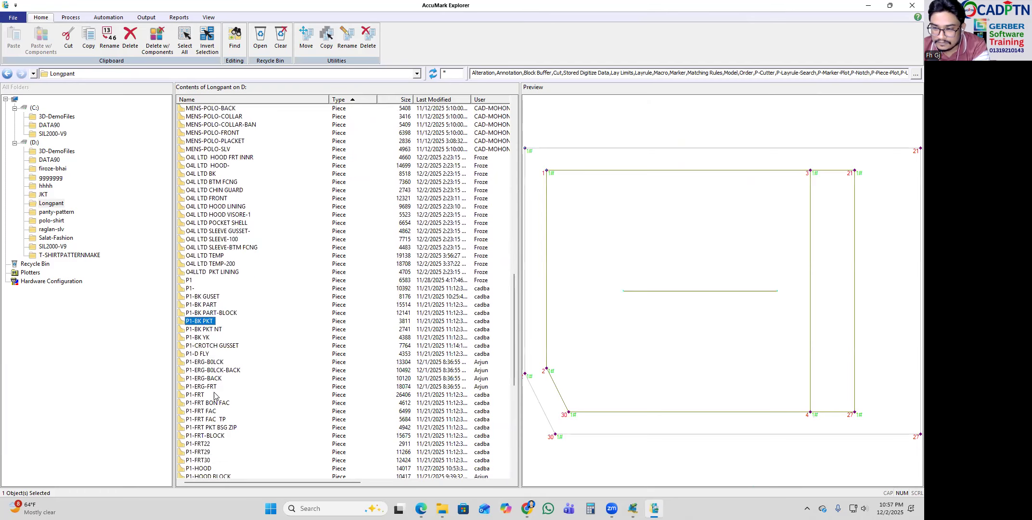
{"action": "left_click", "coordinate": [188, 314]}
{"action": "left_click", "coordinate": [195, 386]}
{"action": "left_click", "coordinate": [192, 321]}
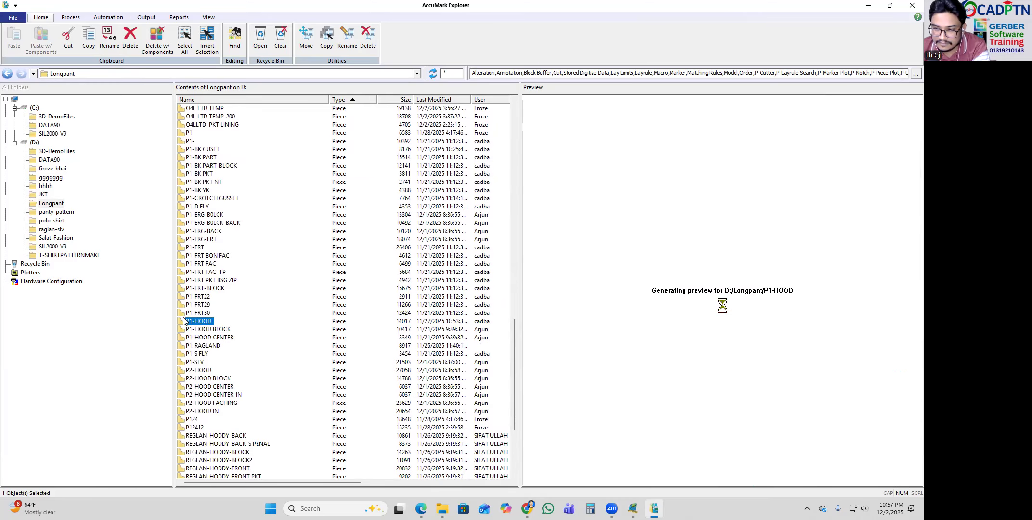
{"action": "left_click", "coordinate": [189, 248]}
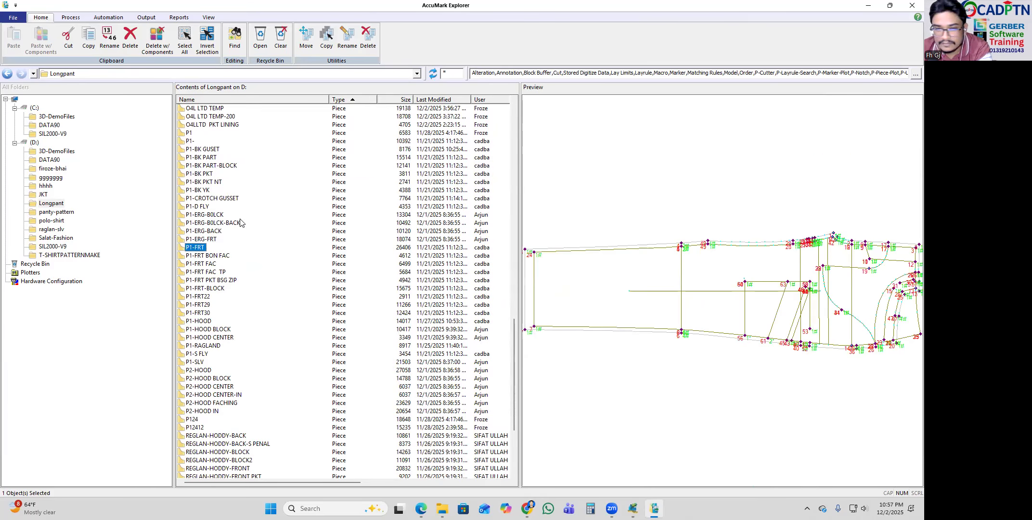
Step: Preview the P1 back, ERG and front pieces in Longpant and examine P1-FRT-BLOCK closely
{"action": "left_click", "coordinate": [198, 157]}
{"action": "left_click", "coordinate": [196, 183]}
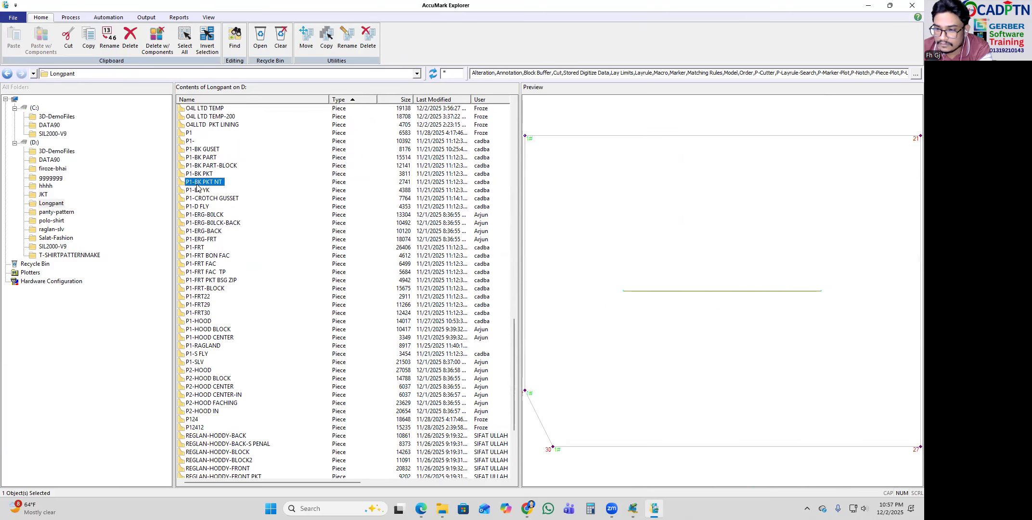
{"action": "left_click", "coordinate": [195, 223]}
{"action": "left_click", "coordinate": [196, 247]}
{"action": "left_click", "coordinate": [198, 279]}
{"action": "left_click", "coordinate": [204, 288]}
{"action": "left_click", "coordinate": [197, 256]}
{"action": "left_click", "coordinate": [196, 224]}
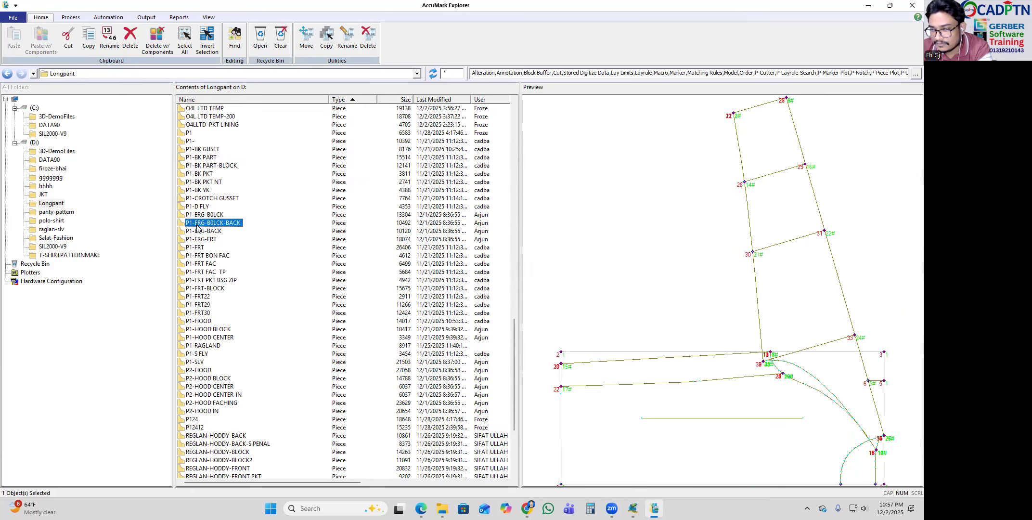
{"action": "left_click", "coordinate": [196, 272]}
{"action": "left_click", "coordinate": [199, 289]}
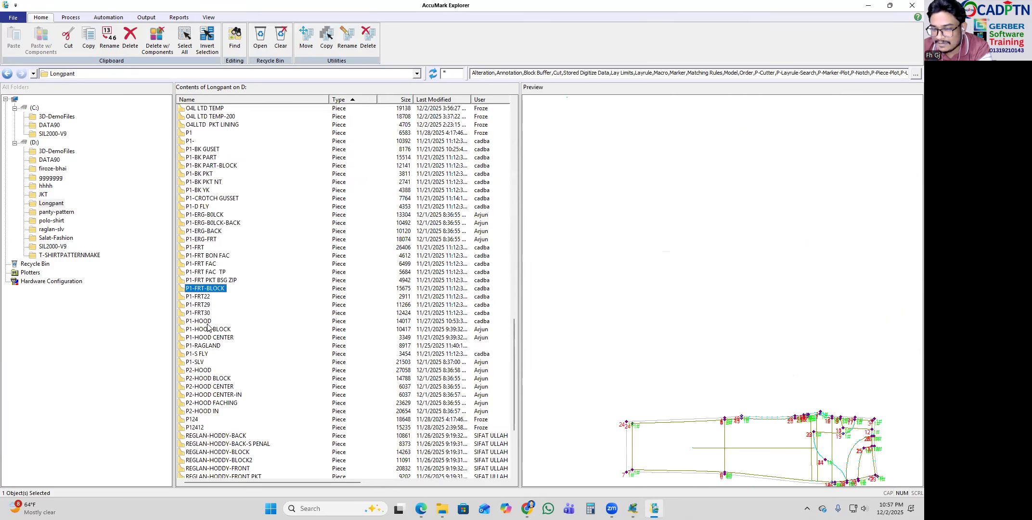
{"action": "left_click", "coordinate": [767, 357]}
{"action": "scroll", "coordinate": [869, 381], "scroll_direction": "up", "scroll_amount": 2}
{"action": "scroll", "coordinate": [869, 381], "scroll_direction": "down", "scroll_amount": 4}
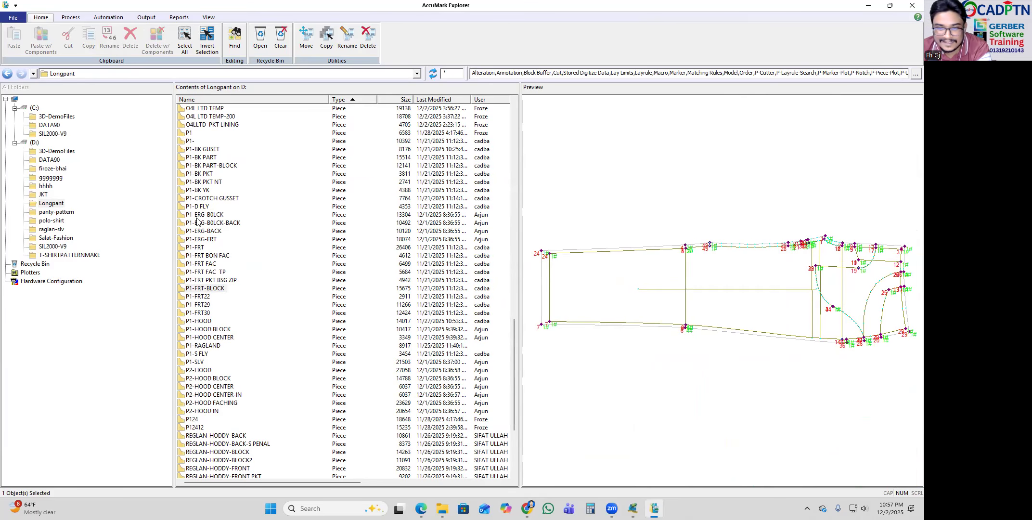
Step: Preview P1-BK GUSET, P1-BK PART, P1-BK PART-BLOCK, P1-BK YK and the P1 fly and front pieces
{"action": "left_click", "coordinate": [203, 150]}
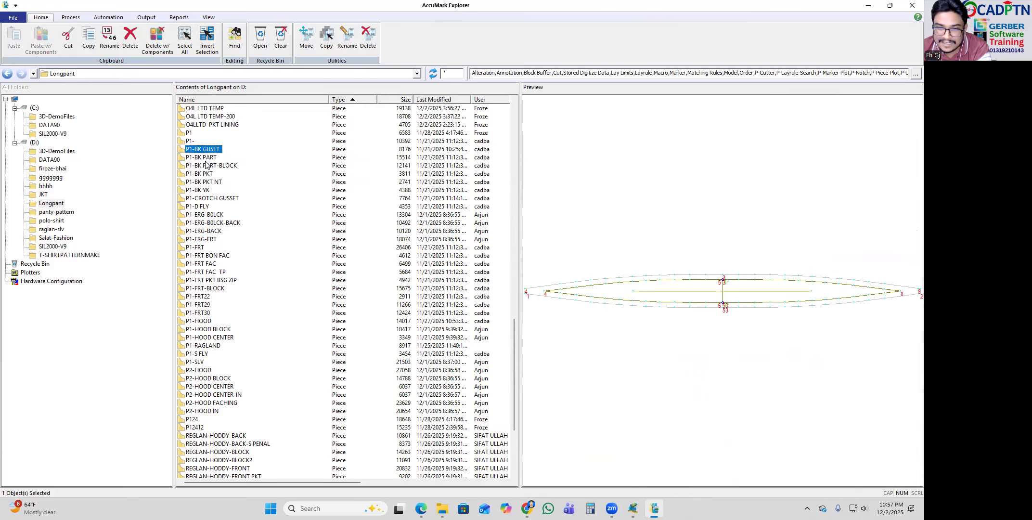
{"action": "left_click", "coordinate": [207, 159]}
{"action": "left_click", "coordinate": [217, 166]}
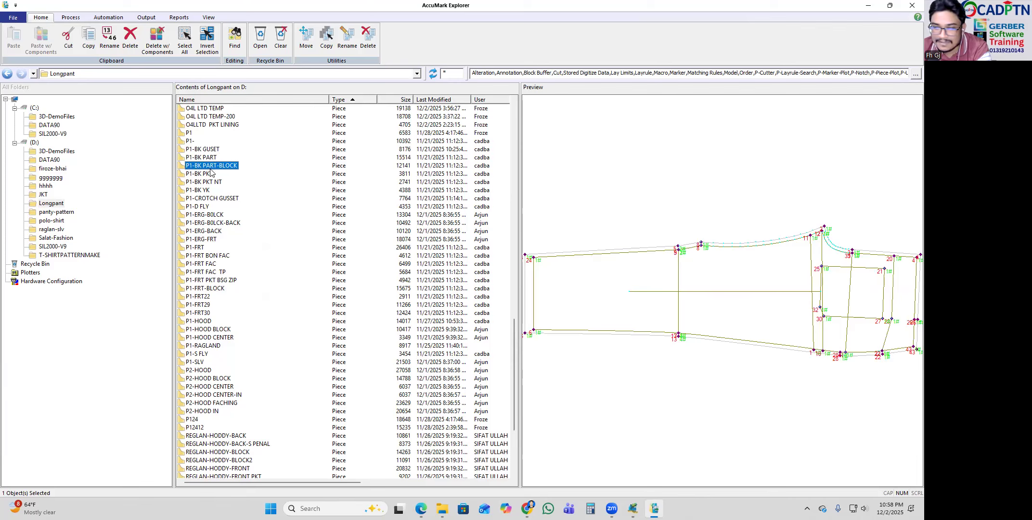
{"action": "left_click", "coordinate": [197, 190]}
{"action": "left_click", "coordinate": [199, 150]}
{"action": "left_click", "coordinate": [199, 158]}
{"action": "left_click", "coordinate": [199, 207]}
{"action": "left_click", "coordinate": [199, 248]}
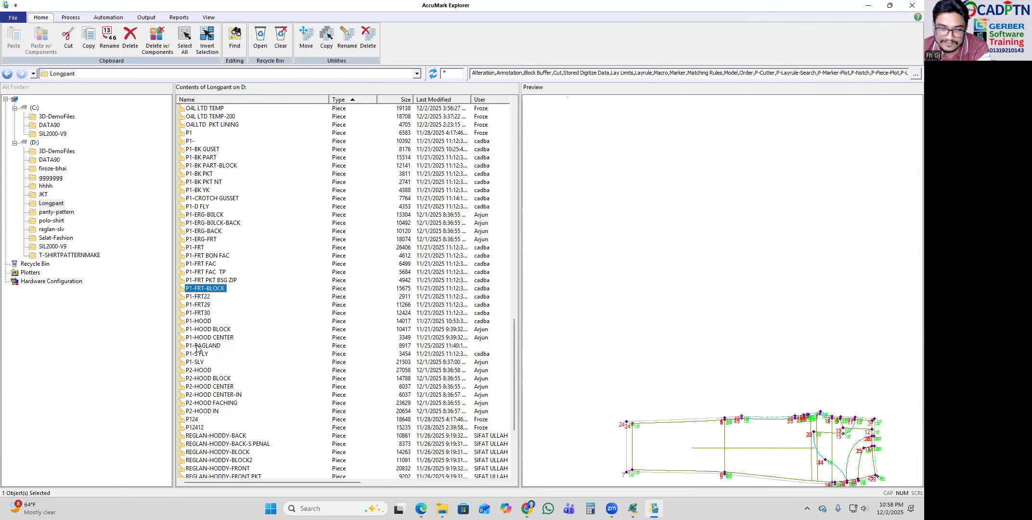
Step: Preview P1-RAGLAND, P2-HOOD CENTER and the REGLAN-HODDY and REGLINE pieces in Longpant
{"action": "left_click", "coordinate": [199, 346]}
{"action": "scroll", "coordinate": [227, 356], "scroll_direction": "down", "scroll_amount": 5}
{"action": "left_click", "coordinate": [210, 255]}
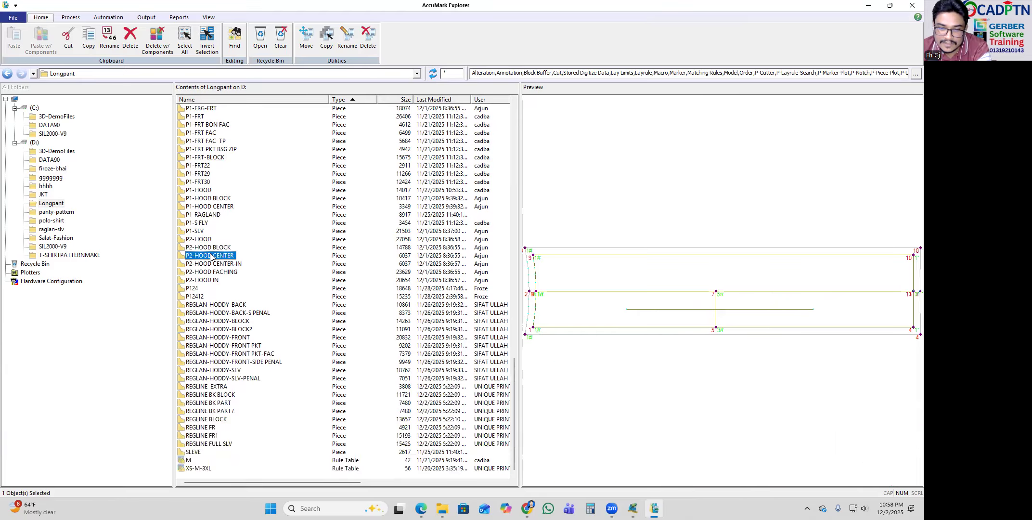
{"action": "left_click", "coordinate": [207, 370]}
{"action": "left_click", "coordinate": [207, 411]}
Step: Switch to Pattern Design and line up the KOTTEN THIGH2 and KOTTEN BK BTM PART pieces beside the upper back piece
{"action": "left_click", "coordinate": [633, 508]}
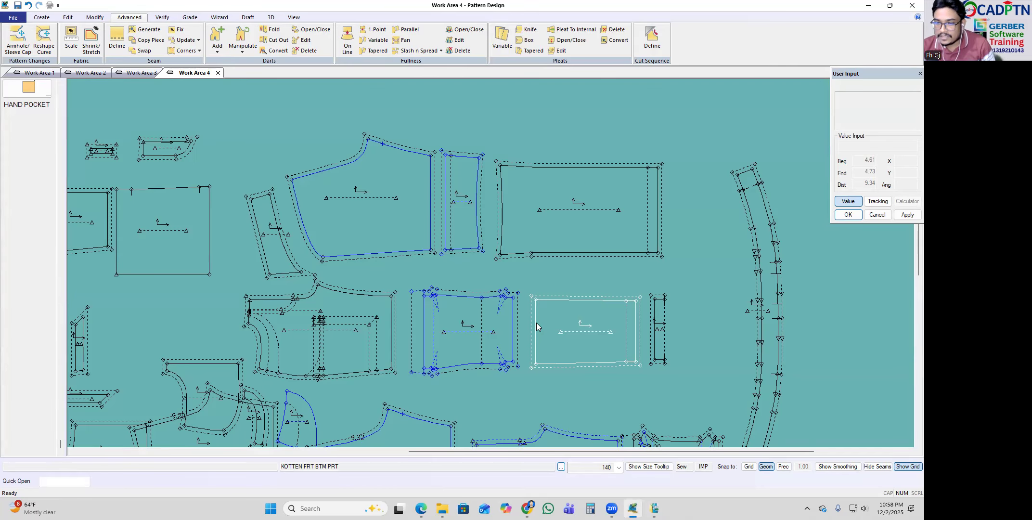
{"action": "scroll", "coordinate": [572, 200], "scroll_direction": "up", "scroll_amount": 1}
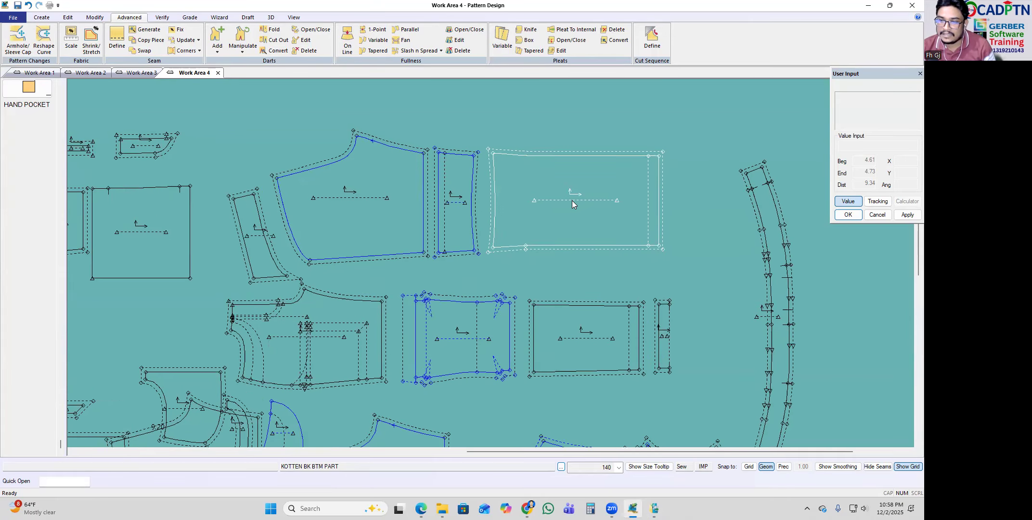
{"action": "scroll", "coordinate": [572, 200], "scroll_direction": "up", "scroll_amount": 1}
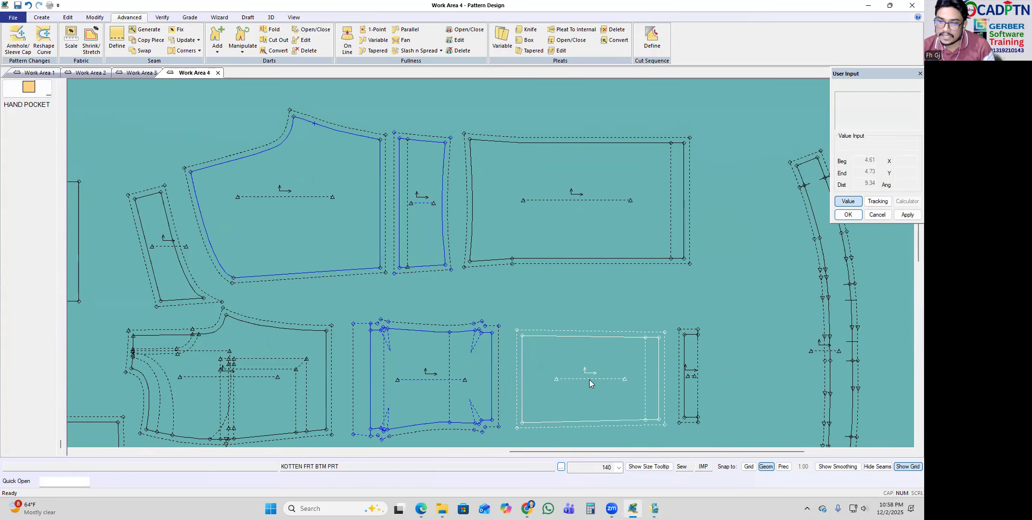
{"action": "scroll", "coordinate": [553, 202], "scroll_direction": "up", "scroll_amount": 3}
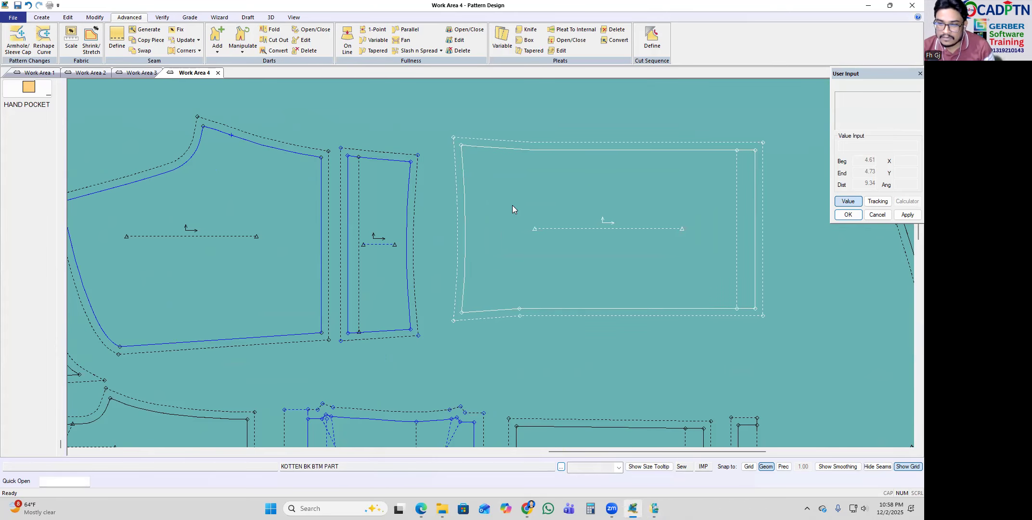
{"action": "left_click_drag", "start_coordinate": [404, 197], "coordinate": [429, 177]}
{"action": "scroll", "coordinate": [585, 227], "scroll_direction": "down", "scroll_amount": 2}
{"action": "scroll", "coordinate": [695, 227], "scroll_direction": "up", "scroll_amount": 1}
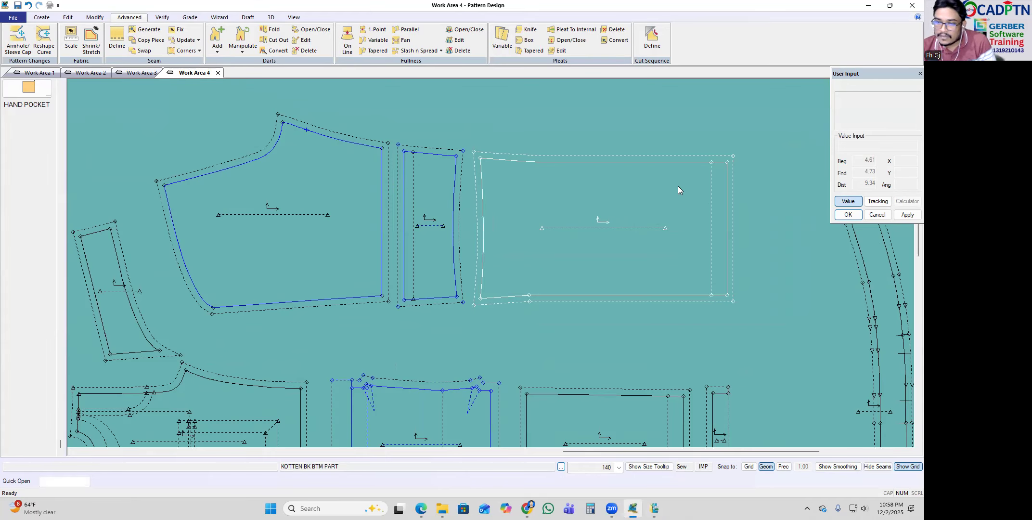
{"action": "scroll", "coordinate": [678, 186], "scroll_direction": "down", "scroll_amount": 1}
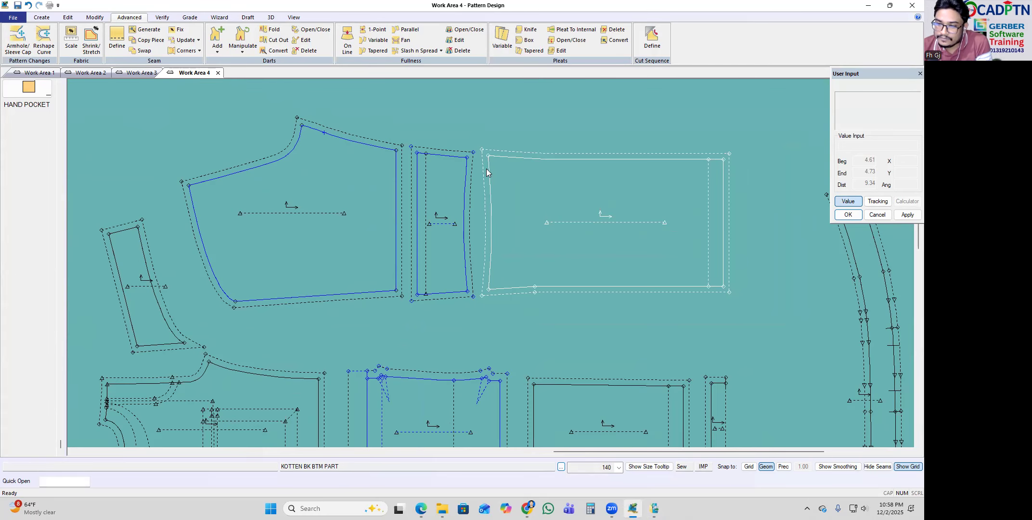
{"action": "scroll", "coordinate": [506, 158], "scroll_direction": "down", "scroll_amount": 1}
{"action": "scroll", "coordinate": [472, 171], "scroll_direction": "up", "scroll_amount": 1}
{"action": "scroll", "coordinate": [470, 171], "scroll_direction": "up", "scroll_amount": 1}
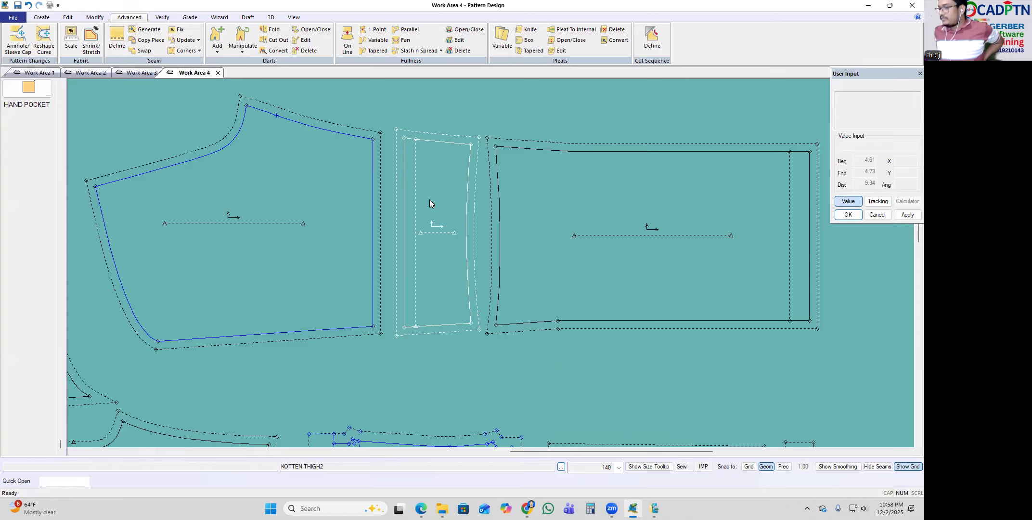
Step: Adjust the position of the KOTTEN BK BTM PART piece so it sits next to KOTTEN THIGH2
{"action": "left_click", "coordinate": [430, 199]}
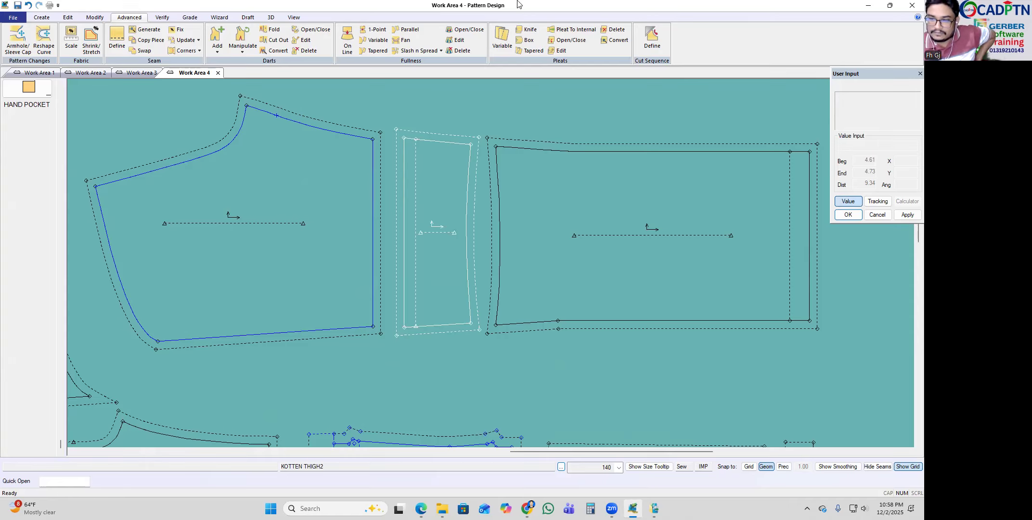
{"action": "scroll", "coordinate": [549, 151], "scroll_direction": "down", "scroll_amount": 5}
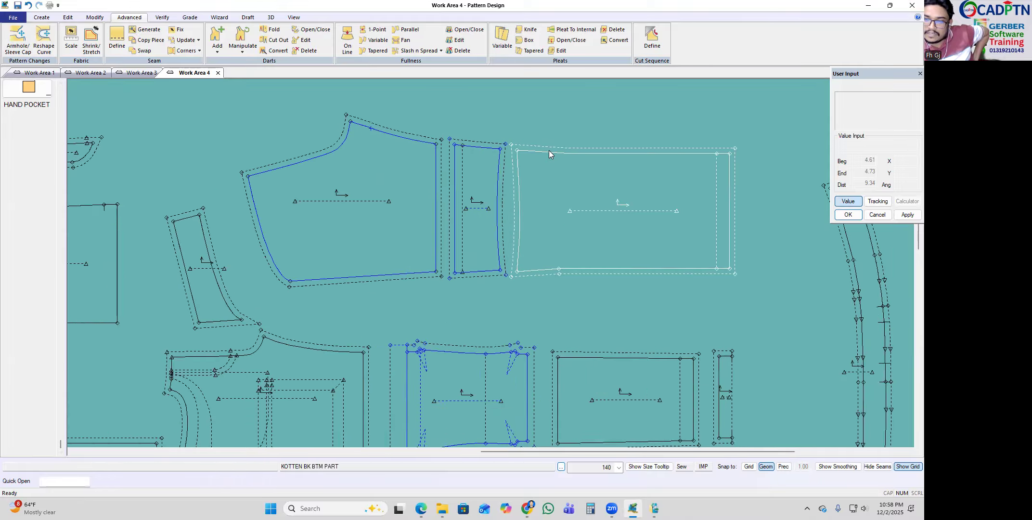
{"action": "scroll", "coordinate": [679, 254], "scroll_direction": "up", "scroll_amount": 2}
{"action": "left_click_drag", "start_coordinate": [667, 256], "coordinate": [638, 223]}
{"action": "scroll", "coordinate": [604, 223], "scroll_direction": "down", "scroll_amount": 1}
{"action": "scroll", "coordinate": [323, 144], "scroll_direction": "up", "scroll_amount": 4}
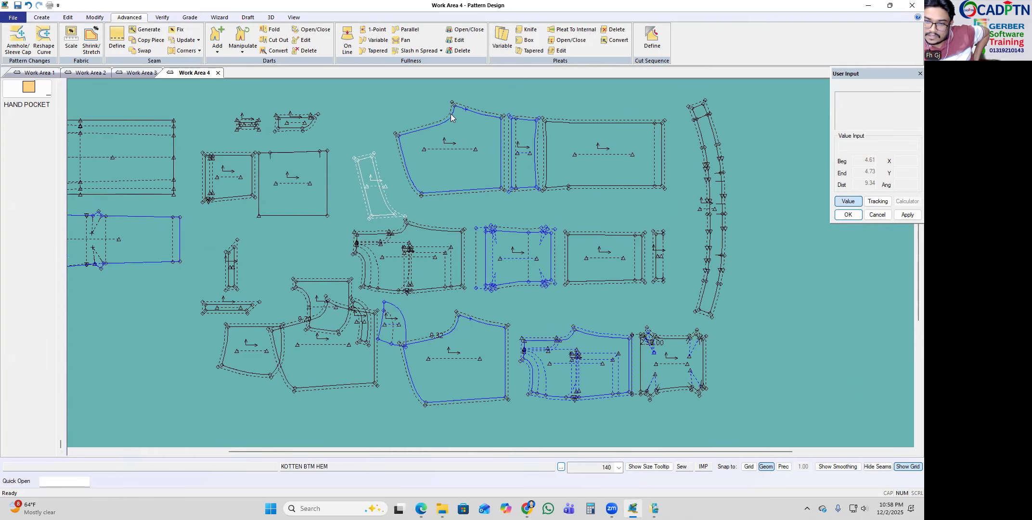
Step: Move the KOTTEN BTM HEM piece onto the curved edge of the upper back piece
{"action": "scroll", "coordinate": [325, 193], "scroll_direction": "up", "scroll_amount": 1}
{"action": "scroll", "coordinate": [387, 134], "scroll_direction": "up", "scroll_amount": 2}
{"action": "left_click_drag", "start_coordinate": [328, 183], "coordinate": [374, 138]}
{"action": "scroll", "coordinate": [313, 170], "scroll_direction": "down", "scroll_amount": 3}
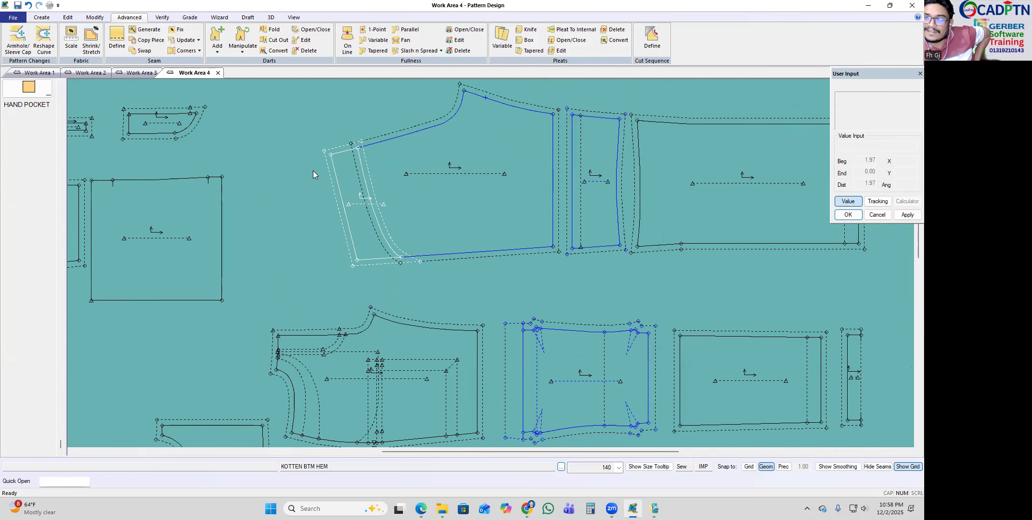
Step: Move the KOTTEN BK PART piece from beside the pocket pieces across to the front and darted knee pieces in the bottom row
{"action": "scroll", "coordinate": [415, 173], "scroll_direction": "down", "scroll_amount": 3}
{"action": "scroll", "coordinate": [318, 339], "scroll_direction": "up", "scroll_amount": 4}
{"action": "left_click_drag", "start_coordinate": [319, 342], "coordinate": [640, 306]}
{"action": "scroll", "coordinate": [424, 221], "scroll_direction": "down", "scroll_amount": 3}
{"action": "scroll", "coordinate": [607, 299], "scroll_direction": "up", "scroll_amount": 2}
{"action": "scroll", "coordinate": [636, 306], "scroll_direction": "down", "scroll_amount": 1}
{"action": "scroll", "coordinate": [628, 118], "scroll_direction": "up", "scroll_amount": 3}
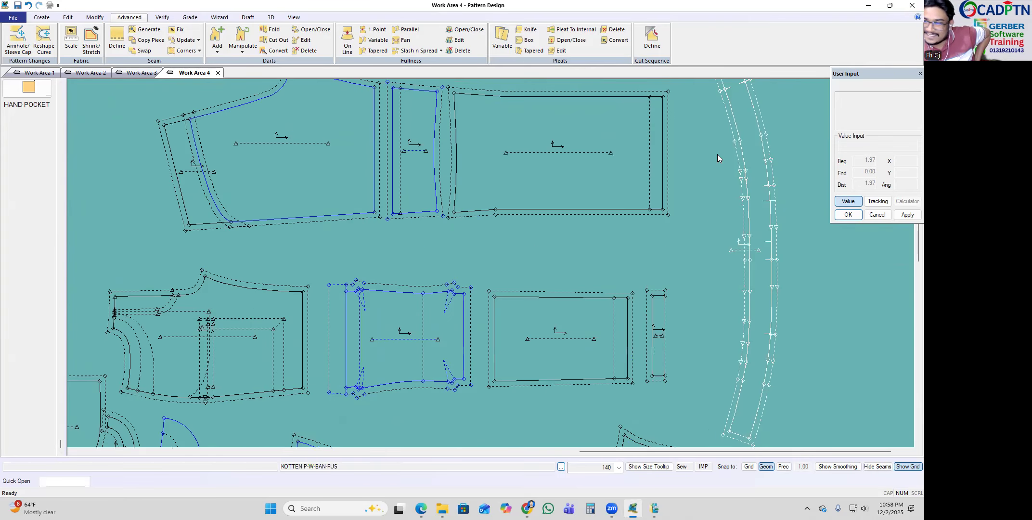
{"action": "scroll", "coordinate": [457, 257], "scroll_direction": "down", "scroll_amount": 2}
{"action": "scroll", "coordinate": [713, 259], "scroll_direction": "up", "scroll_amount": 2}
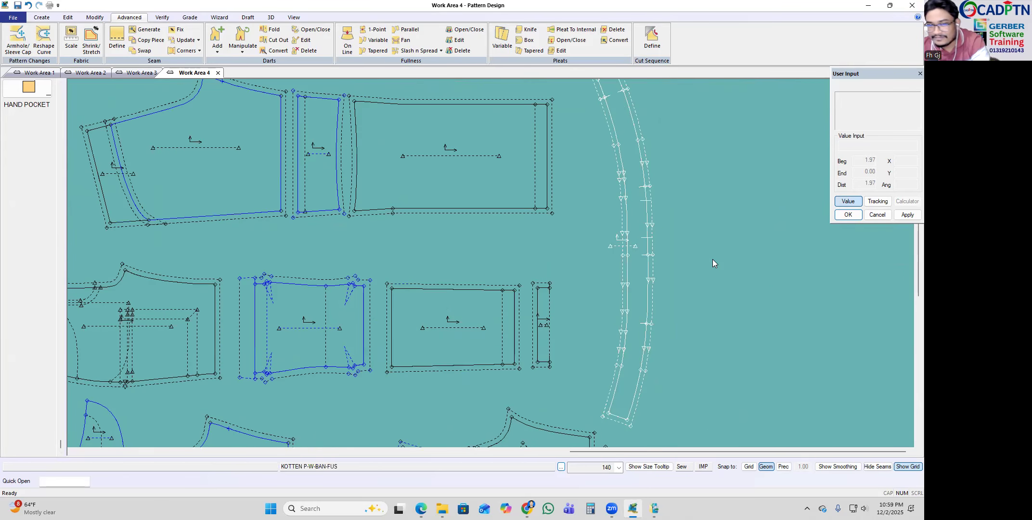
{"action": "scroll", "coordinate": [708, 222], "scroll_direction": "down", "scroll_amount": 3}
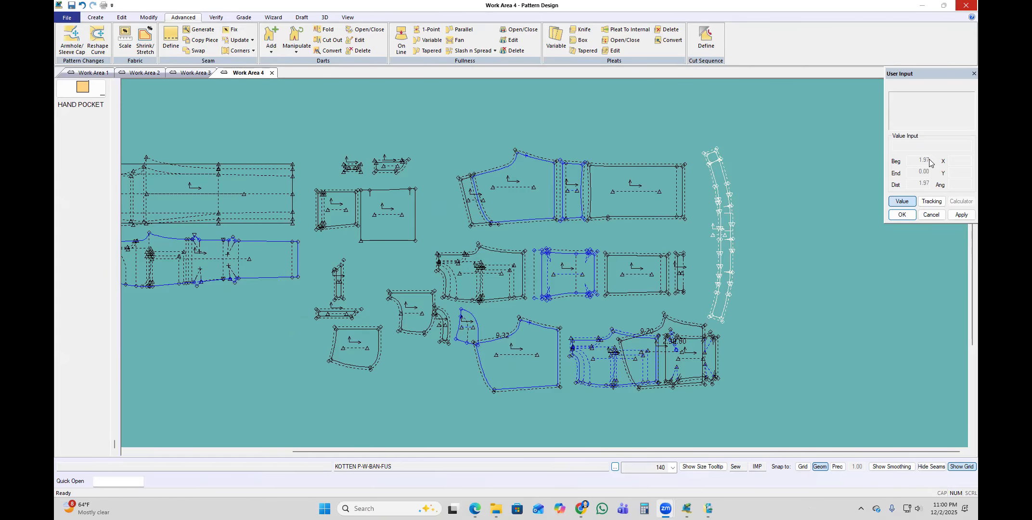
Step: Spread out the pocket bags, the curved facing, the blue pocket piece and the neighbouring back piece so they stand apart
{"action": "scroll", "coordinate": [537, 340], "scroll_direction": "up", "scroll_amount": 3}
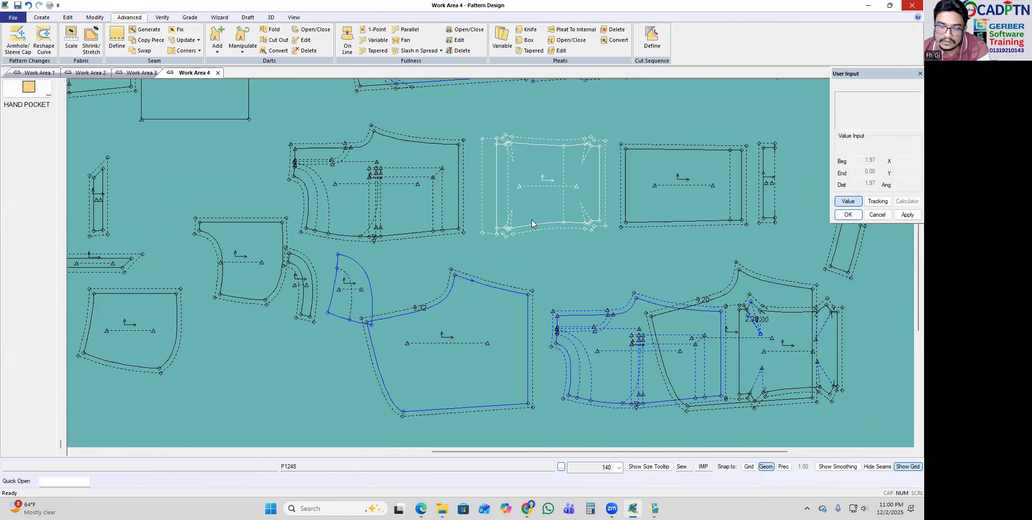
{"action": "scroll", "coordinate": [532, 222], "scroll_direction": "down", "scroll_amount": 1}
{"action": "scroll", "coordinate": [328, 236], "scroll_direction": "up", "scroll_amount": 2}
{"action": "left_click_drag", "start_coordinate": [269, 259], "coordinate": [206, 223]}
{"action": "left_click_drag", "start_coordinate": [159, 331], "coordinate": [215, 323]}
{"action": "left_click_drag", "start_coordinate": [315, 290], "coordinate": [291, 312]}
{"action": "left_click_drag", "start_coordinate": [435, 275], "coordinate": [457, 241]}
{"action": "left_click_drag", "start_coordinate": [398, 284], "coordinate": [355, 338]}
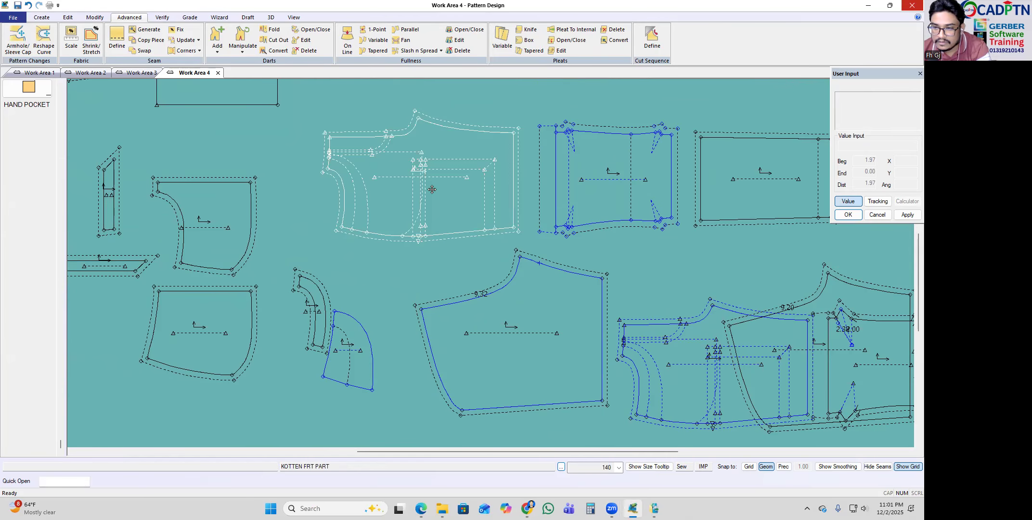
Step: Shift the KOTTEN FRT PART piece slightly away from the darted P1248 piece
{"action": "left_click_drag", "start_coordinate": [432, 189], "coordinate": [418, 187]}
{"action": "scroll", "coordinate": [418, 195], "scroll_direction": "down", "scroll_amount": 3}
{"action": "scroll", "coordinate": [406, 225], "scroll_direction": "up", "scroll_amount": 4}
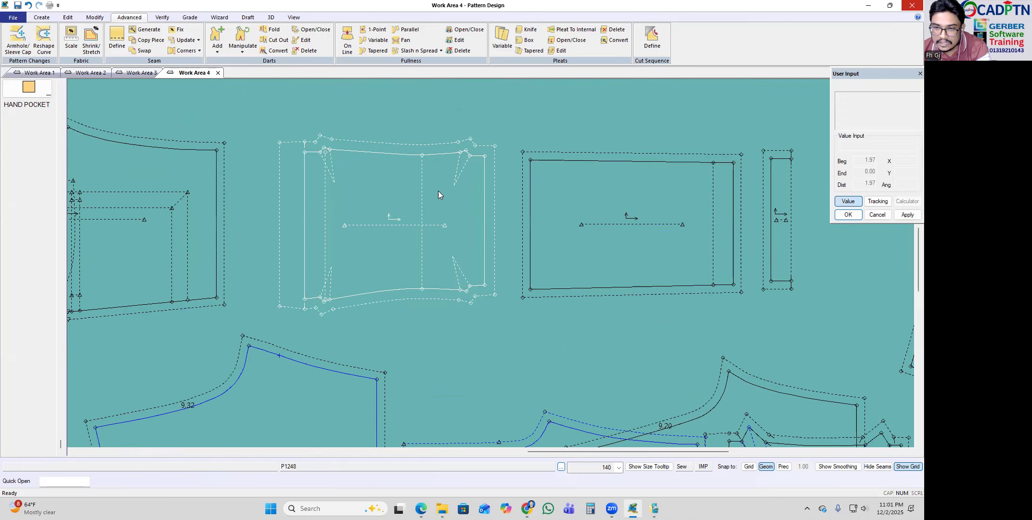
Step: Separate the overlapping bottom-row pieces, placing KOTTEN BK PART below the pocket pieces and the darted knee piece below the waistband
{"action": "scroll", "coordinate": [508, 217], "scroll_direction": "down", "scroll_amount": 3}
{"action": "scroll", "coordinate": [505, 211], "scroll_direction": "down", "scroll_amount": 3}
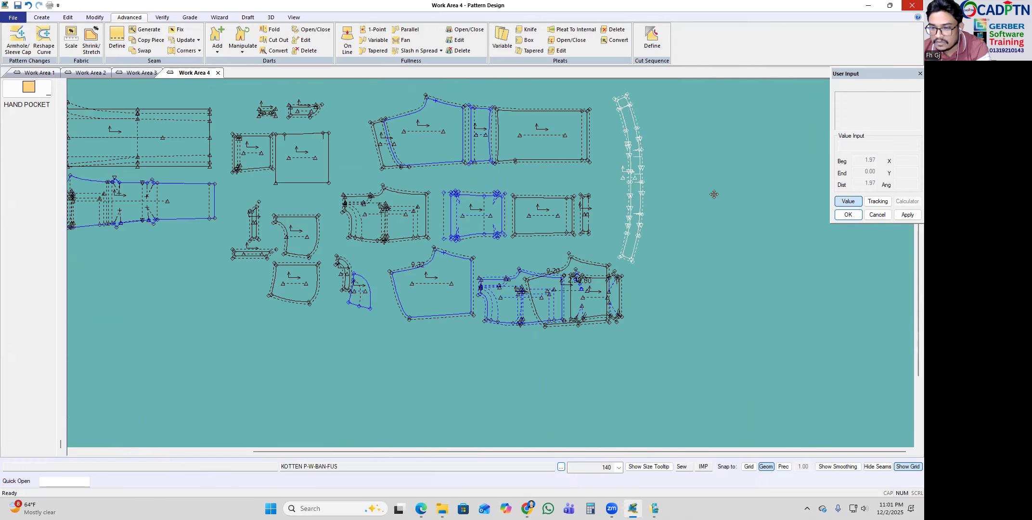
{"action": "left_click_drag", "start_coordinate": [585, 291], "coordinate": [313, 315]}
{"action": "scroll", "coordinate": [676, 300], "scroll_direction": "down", "scroll_amount": 1}
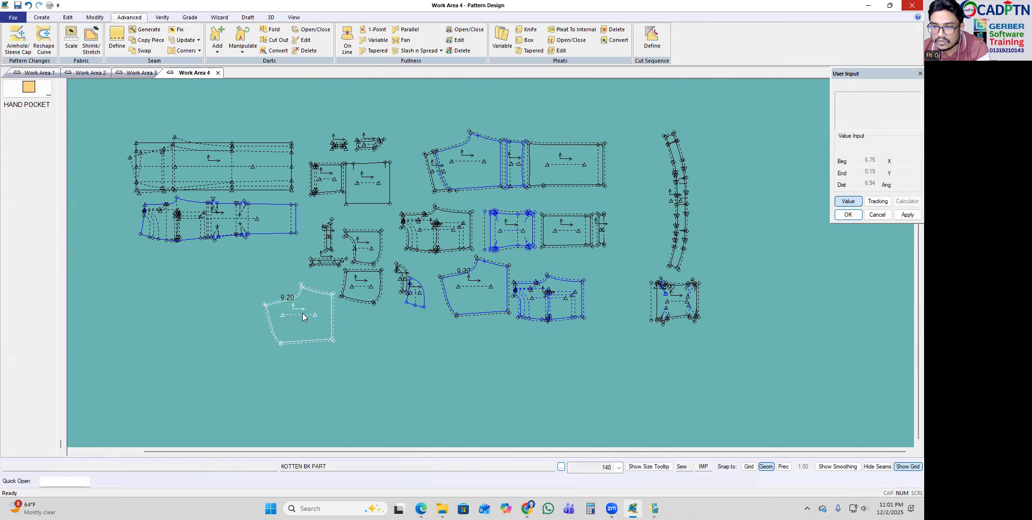
Step: Move the KOTTEN FRT PART piece closer to the darted P1248 piece
{"action": "scroll", "coordinate": [488, 184], "scroll_direction": "up", "scroll_amount": 2}
{"action": "left_click_drag", "start_coordinate": [447, 245], "coordinate": [450, 243]}
{"action": "scroll", "coordinate": [450, 243], "scroll_direction": "up", "scroll_amount": 2}
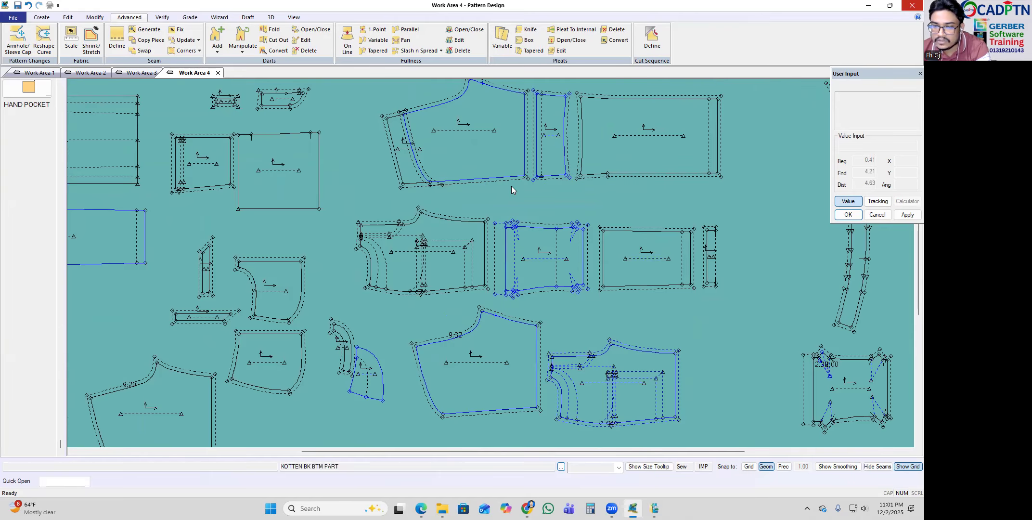
Step: Save all the pieces in the work area with Set Original Position enabled
{"action": "scroll", "coordinate": [486, 210], "scroll_direction": "down", "scroll_amount": 2}
{"action": "scroll", "coordinate": [367, 265], "scroll_direction": "down", "scroll_amount": 1}
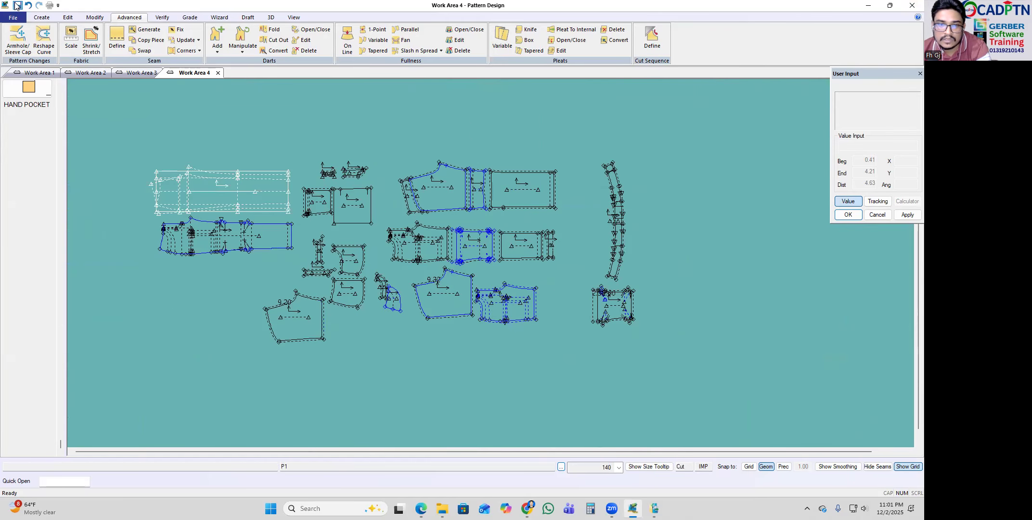
{"action": "left_click", "coordinate": [17, 5]}
{"action": "left_click", "coordinate": [869, 156]}
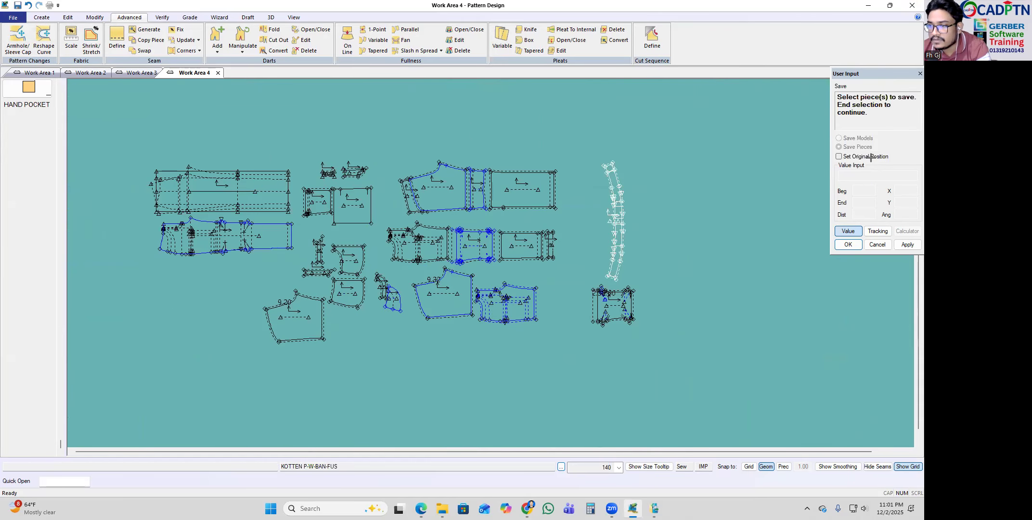
{"action": "mouse_move", "coordinate": [127, 111]}
{"action": "left_mouse_down"}
{"action": "mouse_move", "coordinate": [439, 301]}
{"action": "mouse_move", "coordinate": [699, 366]}
{"action": "left_mouse_up"}
{"action": "right_click", "coordinate": [548, 236]}
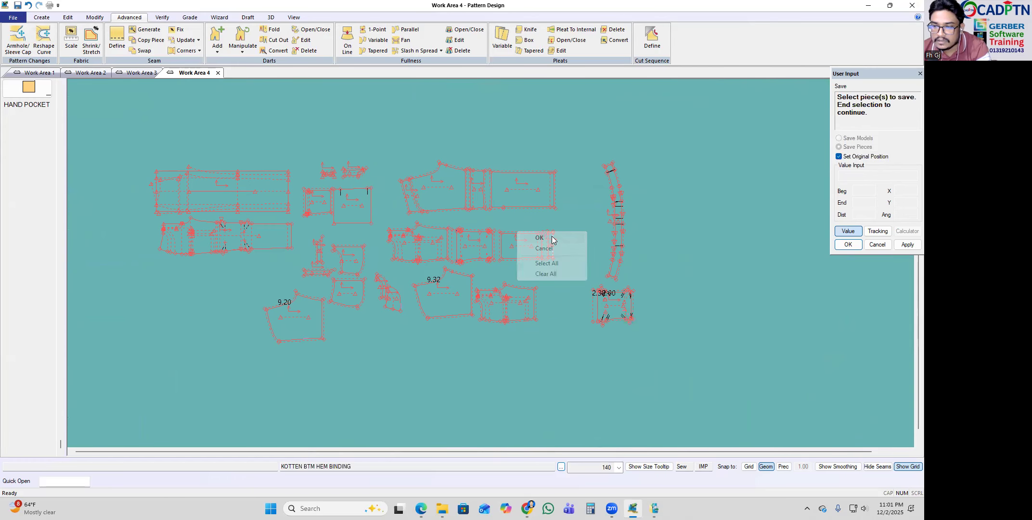
{"action": "left_click", "coordinate": [559, 247]}
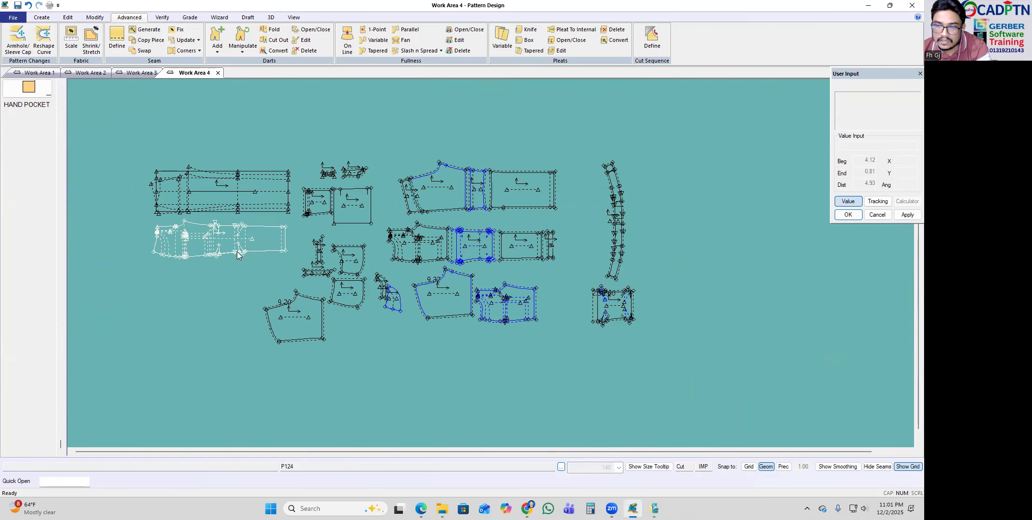
Step: Move the darted KOTTEN KNEE PART piece below the waistband closer to the neighbouring front piece
{"action": "scroll", "coordinate": [602, 289], "scroll_direction": "up", "scroll_amount": 3}
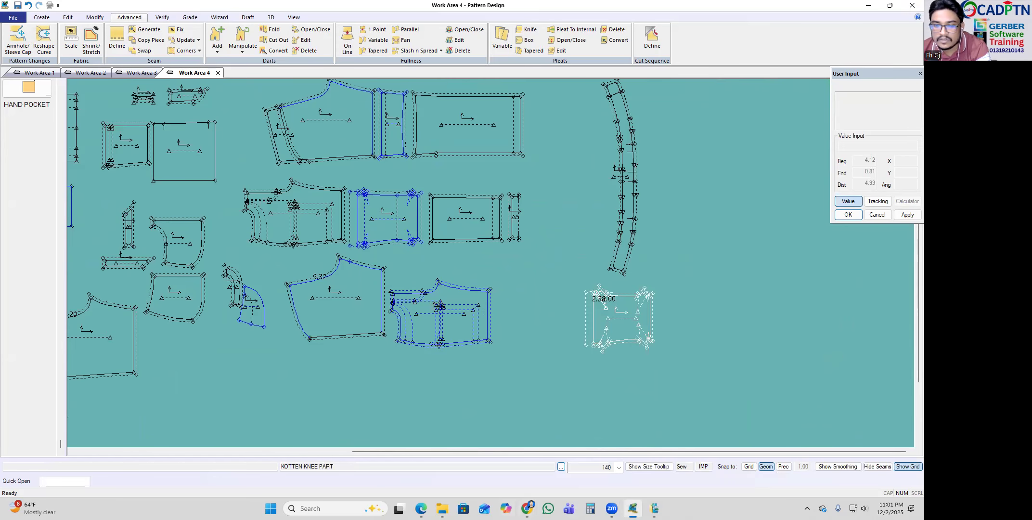
{"action": "left_click_drag", "start_coordinate": [599, 297], "coordinate": [561, 298]}
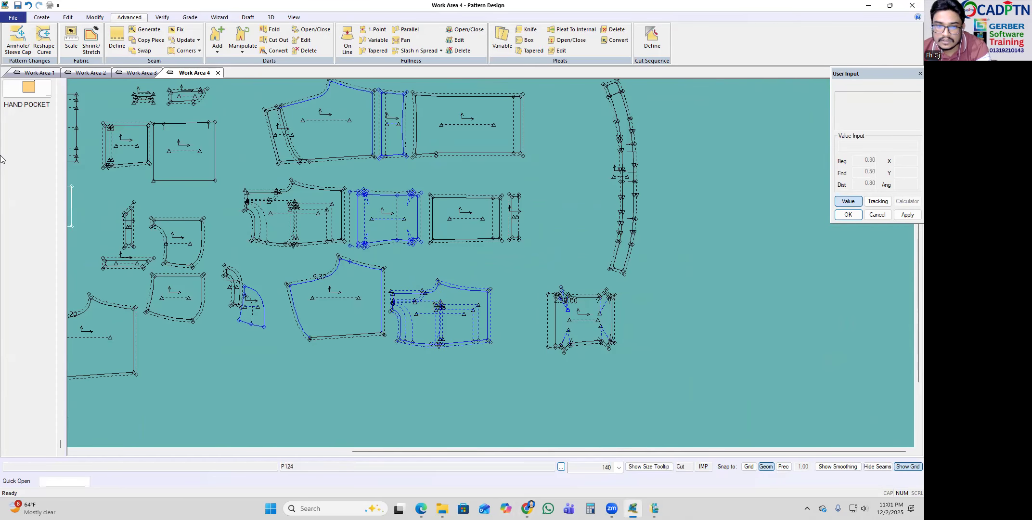
{"action": "scroll", "coordinate": [478, 186], "scroll_direction": "down", "scroll_amount": 4}
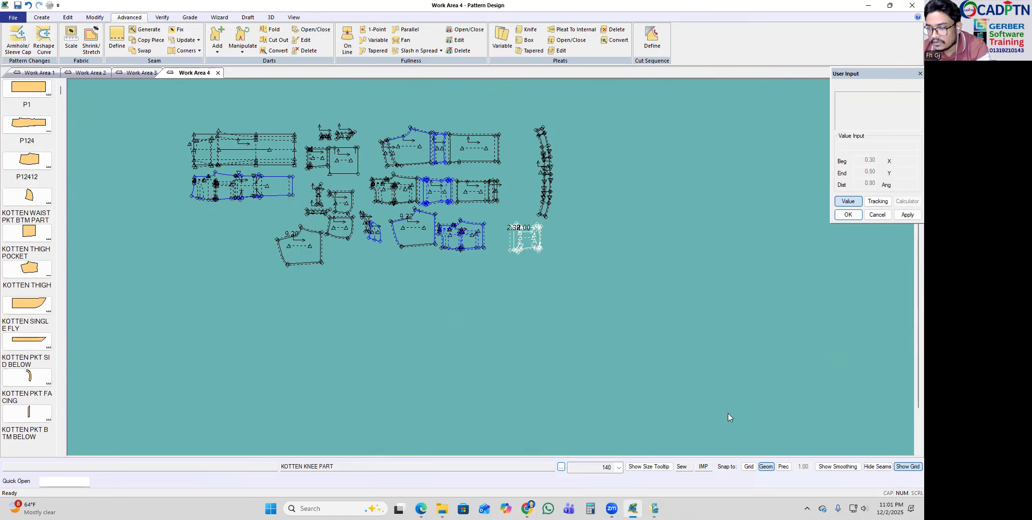
Step: Place the pieces from the piece list into the work area as a stack below the arranged layout
{"action": "scroll", "coordinate": [626, 213], "scroll_direction": "down", "scroll_amount": 2}
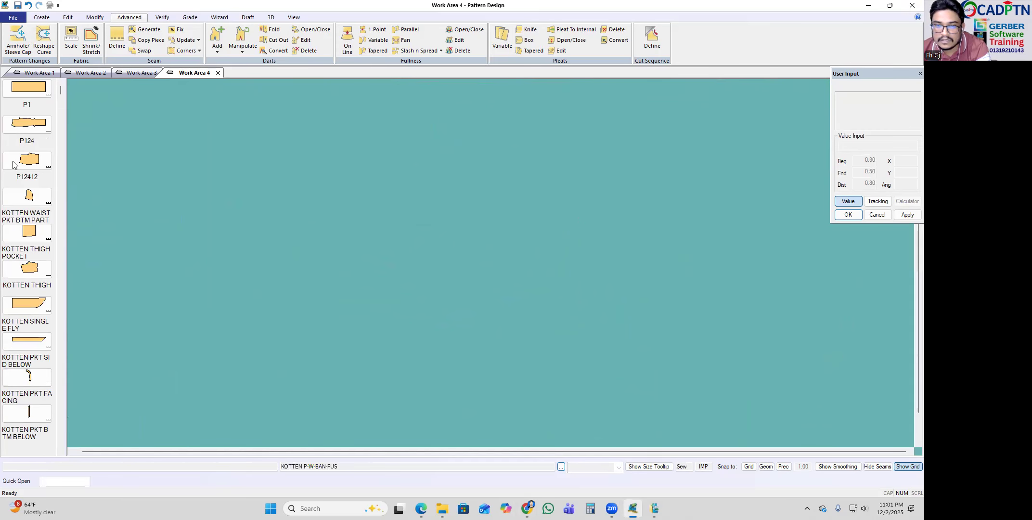
{"action": "right_click", "coordinate": [35, 111]}
{"action": "left_click", "coordinate": [77, 184]}
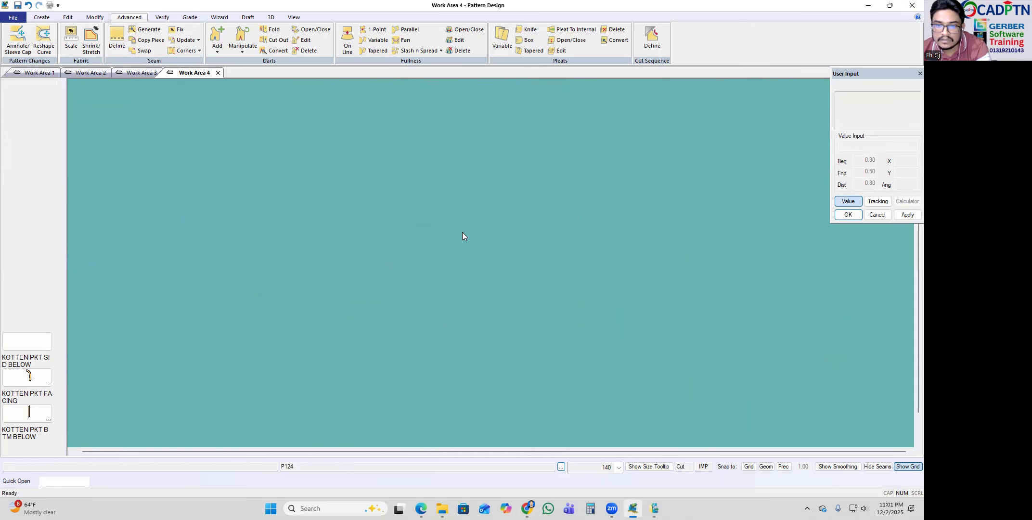
{"action": "scroll", "coordinate": [508, 392], "scroll_direction": "up", "scroll_amount": 4}
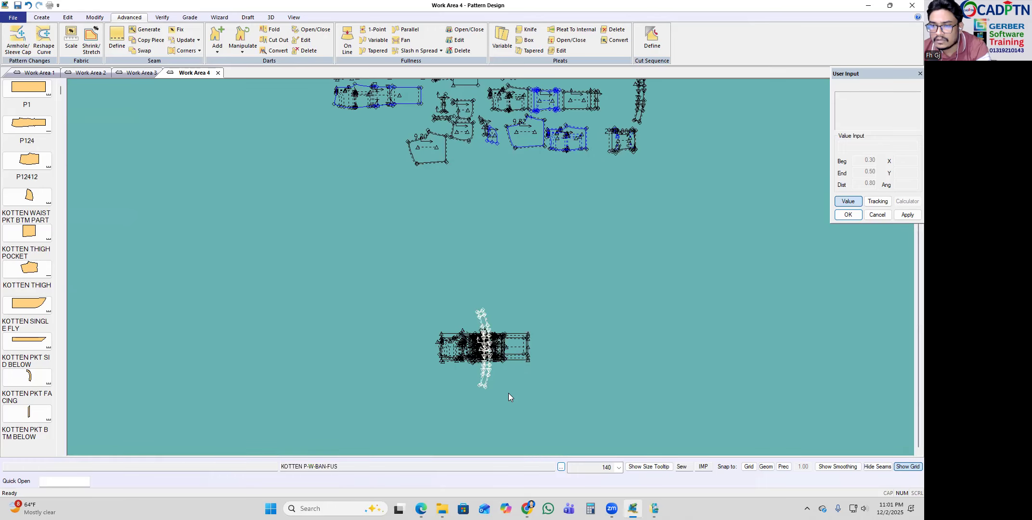
{"action": "scroll", "coordinate": [486, 328], "scroll_direction": "up", "scroll_amount": 3}
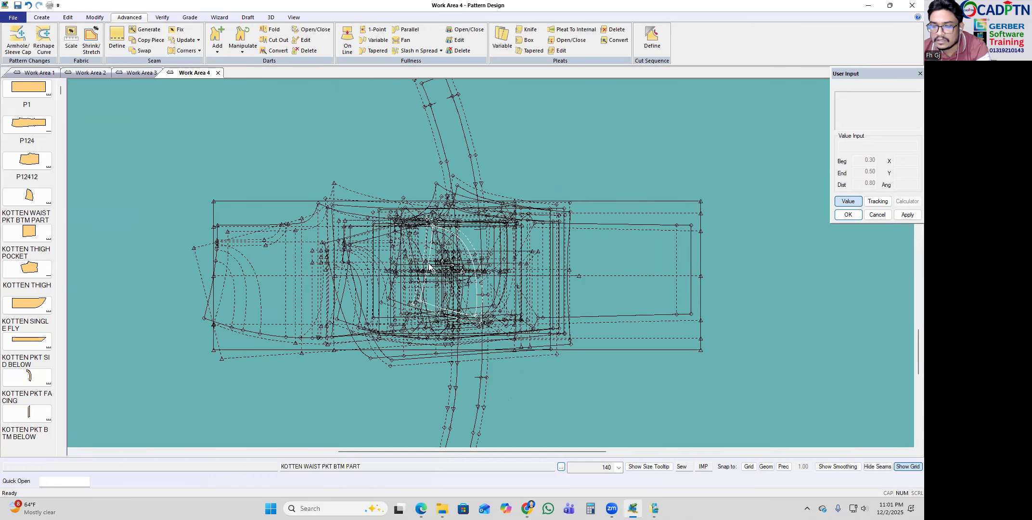
{"action": "scroll", "coordinate": [487, 321], "scroll_direction": "down", "scroll_amount": 7}
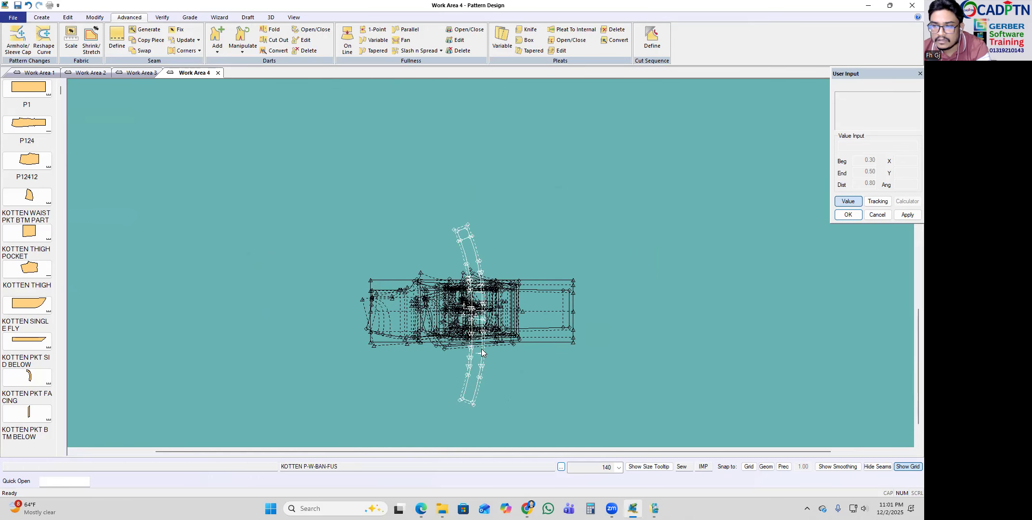
{"action": "scroll", "coordinate": [552, 158], "scroll_direction": "up", "scroll_amount": 7}
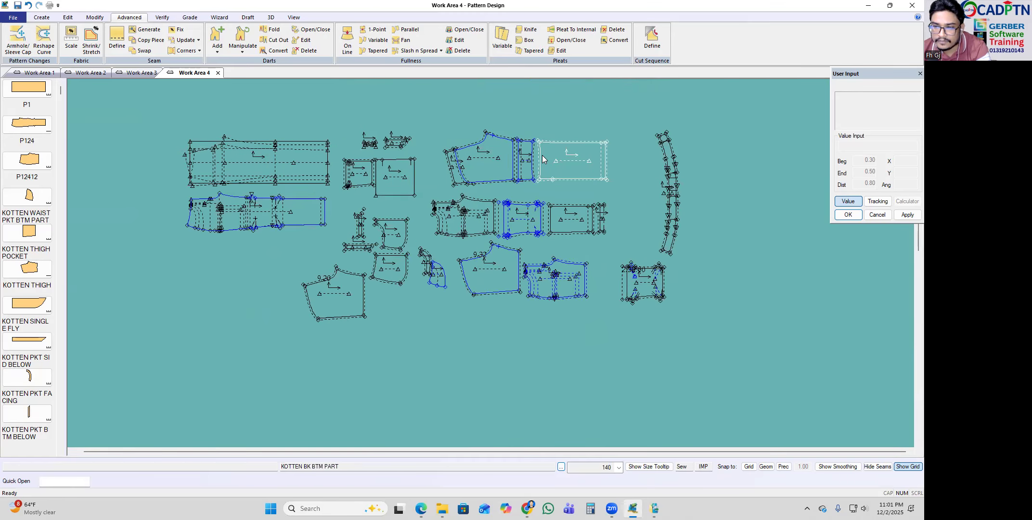
Step: Enable geometry snapping and join the upper corner of KOTTEN THIGH2 to the adjacent corner of KOTTEN BK PART
{"action": "scroll", "coordinate": [552, 158], "scroll_direction": "up", "scroll_amount": 1}
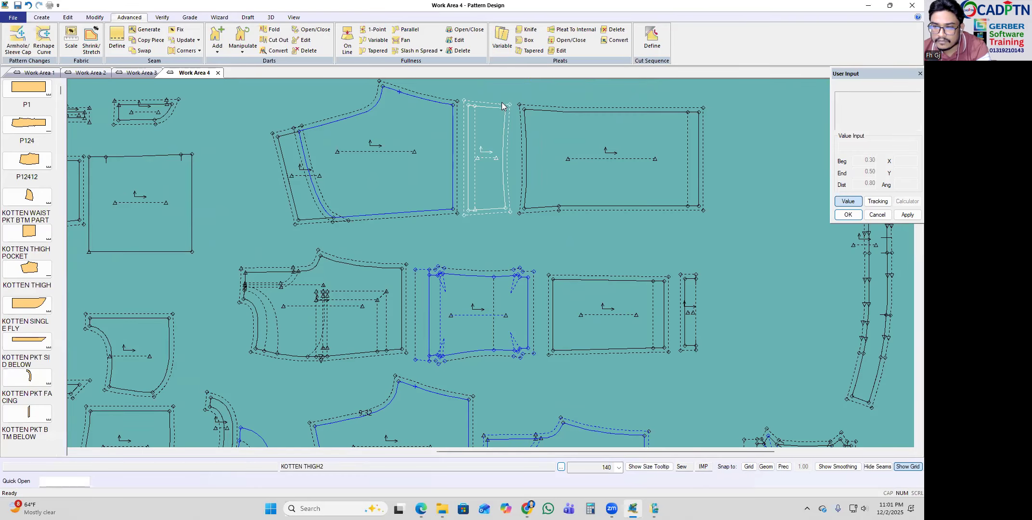
{"action": "scroll", "coordinate": [501, 103], "scroll_direction": "up", "scroll_amount": 1}
{"action": "left_click", "coordinate": [501, 120]}
{"action": "left_click", "coordinate": [766, 466]}
{"action": "scroll", "coordinate": [457, 90], "scroll_direction": "up", "scroll_amount": 1}
{"action": "scroll", "coordinate": [456, 92], "scroll_direction": "up", "scroll_amount": 1}
{"action": "left_click_drag", "start_coordinate": [464, 112], "coordinate": [434, 111]}
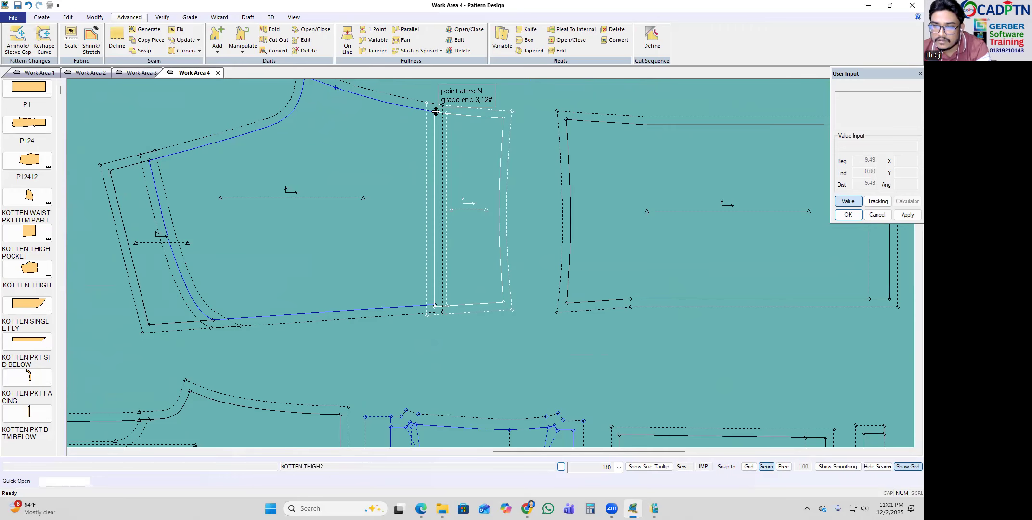
Step: Snap the upper corner of KOTTEN BK BTM PART to the free edge of KOTTEN THIGH2 and hide the seams
{"action": "left_click_drag", "start_coordinate": [568, 120], "coordinate": [504, 118]}
{"action": "left_click", "coordinate": [878, 466]}
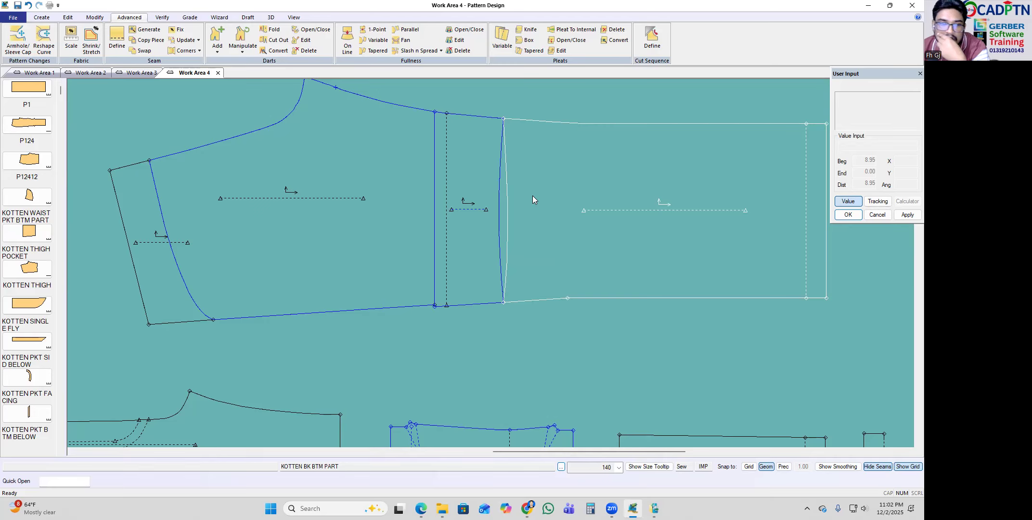
Step: Move KOTTEN FRT PART6 up beside KOTTEN BK PART7 and place the darted KOTTEN KNEE PART piece next to it
{"action": "scroll", "coordinate": [474, 187], "scroll_direction": "down", "scroll_amount": 5}
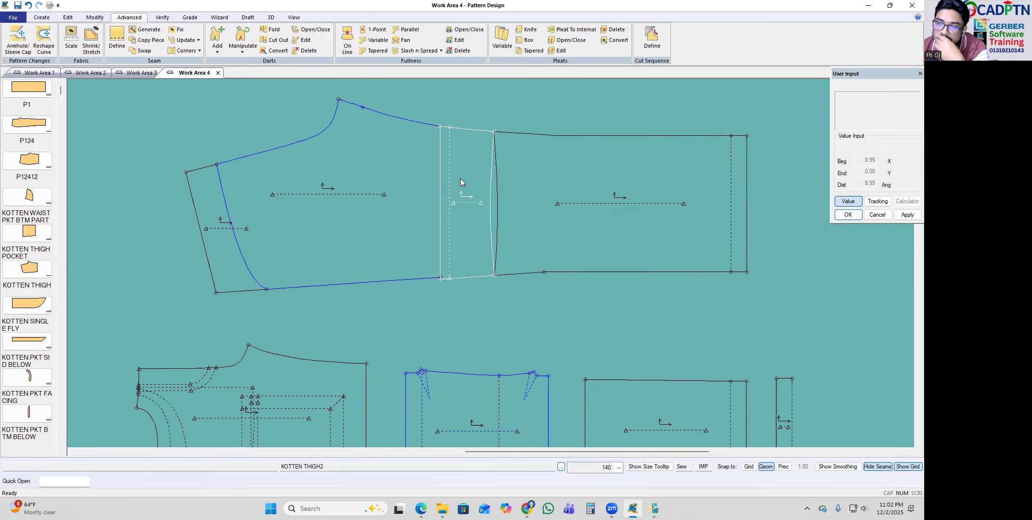
{"action": "scroll", "coordinate": [548, 184], "scroll_direction": "down", "scroll_amount": 2}
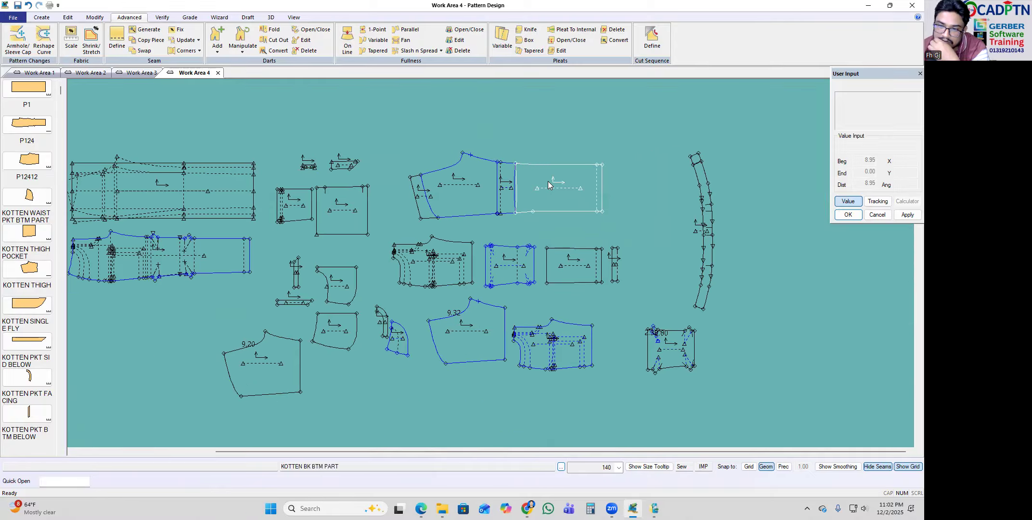
{"action": "scroll", "coordinate": [731, 198], "scroll_direction": "up", "scroll_amount": 2}
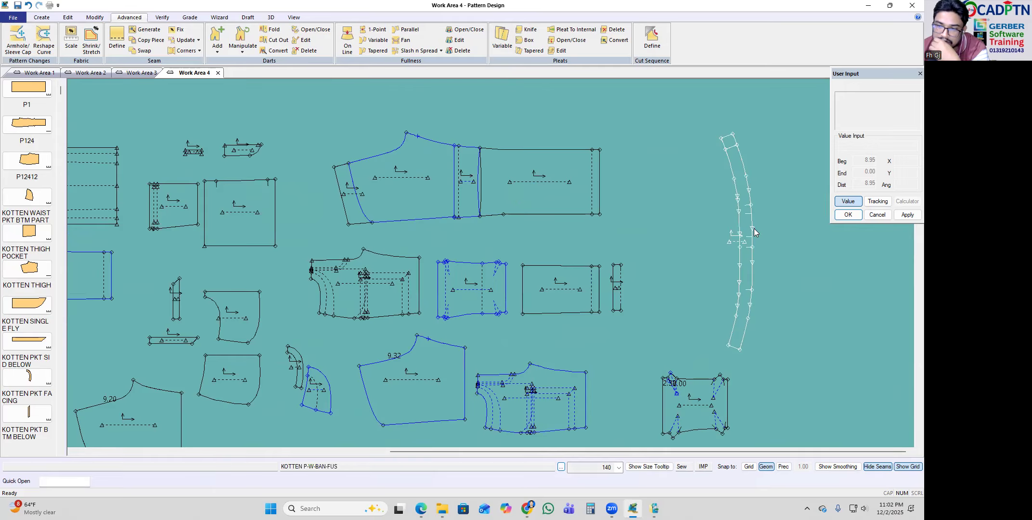
{"action": "scroll", "coordinate": [591, 175], "scroll_direction": "down", "scroll_amount": 2}
{"action": "scroll", "coordinate": [592, 175], "scroll_direction": "down", "scroll_amount": 1}
{"action": "scroll", "coordinate": [549, 180], "scroll_direction": "up", "scroll_amount": 4}
{"action": "scroll", "coordinate": [619, 168], "scroll_direction": "down", "scroll_amount": 2}
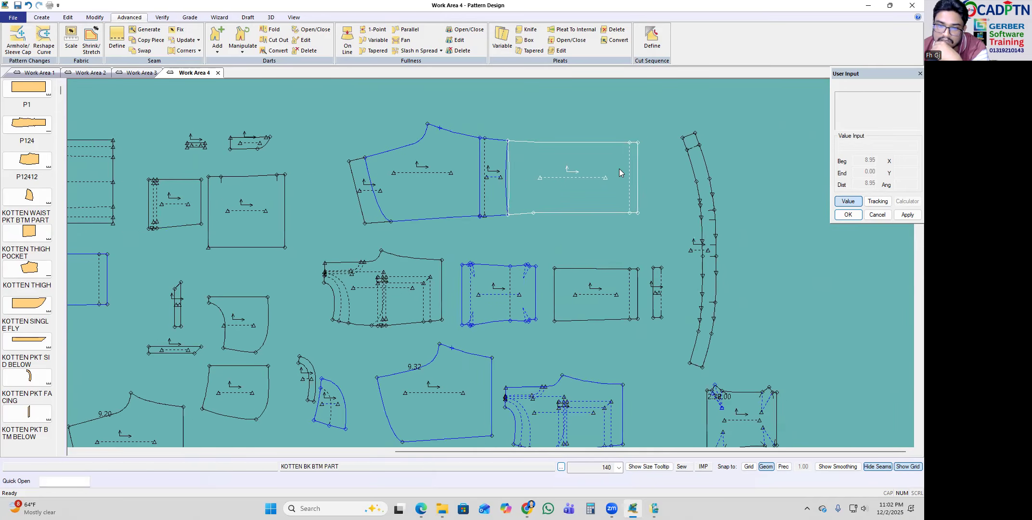
{"action": "scroll", "coordinate": [646, 239], "scroll_direction": "up", "scroll_amount": 1}
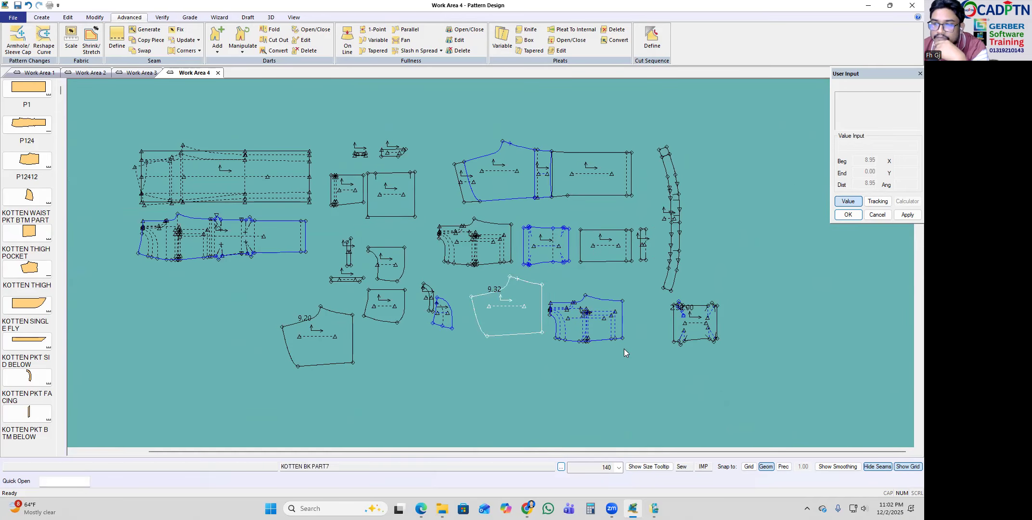
{"action": "scroll", "coordinate": [676, 325], "scroll_direction": "up", "scroll_amount": 3}
{"action": "left_click_drag", "start_coordinate": [530, 309], "coordinate": [527, 282]}
{"action": "left_click_drag", "start_coordinate": [642, 312], "coordinate": [636, 294]}
{"action": "scroll", "coordinate": [520, 281], "scroll_direction": "down", "scroll_amount": 2}
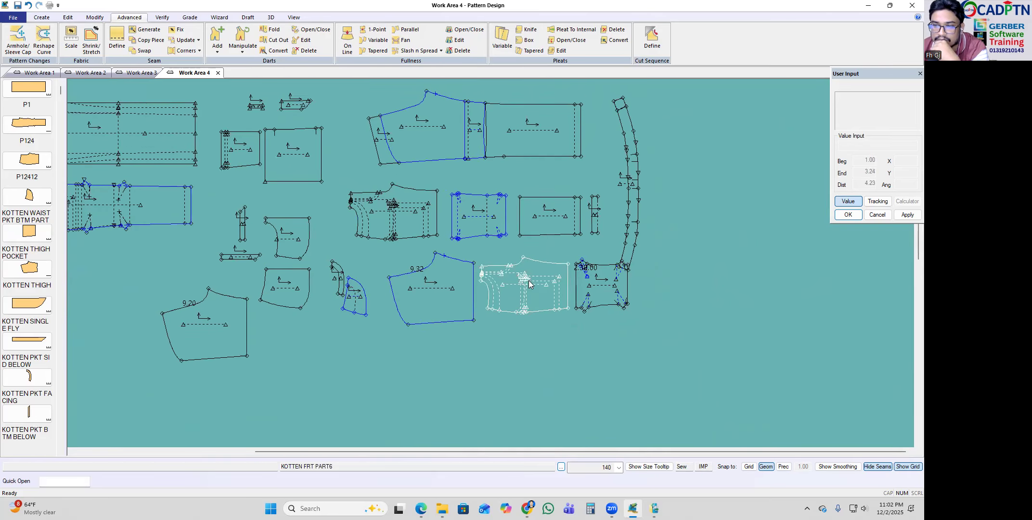
Step: Examine the joined back leg pieces, the waistband and the front and knee pieces around them
{"action": "scroll", "coordinate": [490, 160], "scroll_direction": "up", "scroll_amount": 1}
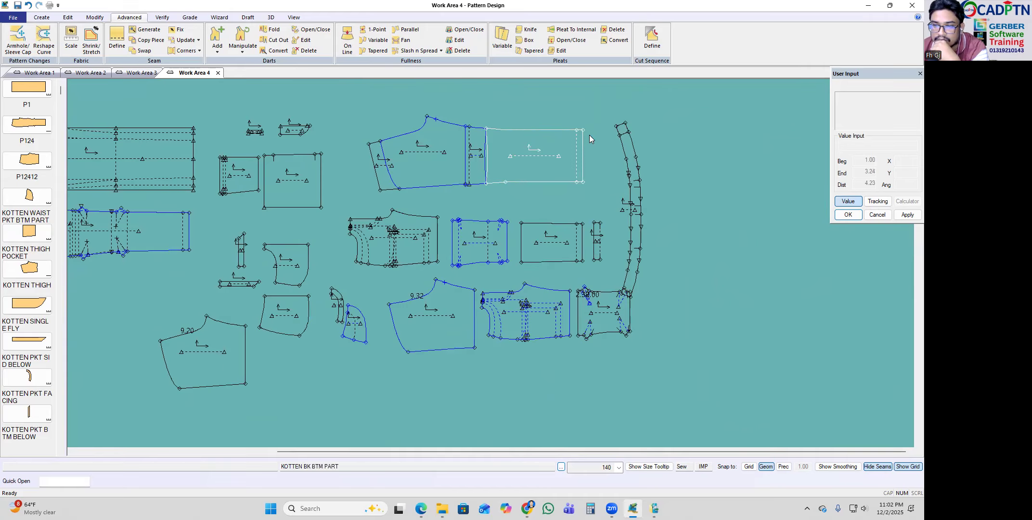
{"action": "scroll", "coordinate": [592, 137], "scroll_direction": "up", "scroll_amount": 3}
{"action": "scroll", "coordinate": [584, 143], "scroll_direction": "up", "scroll_amount": 1}
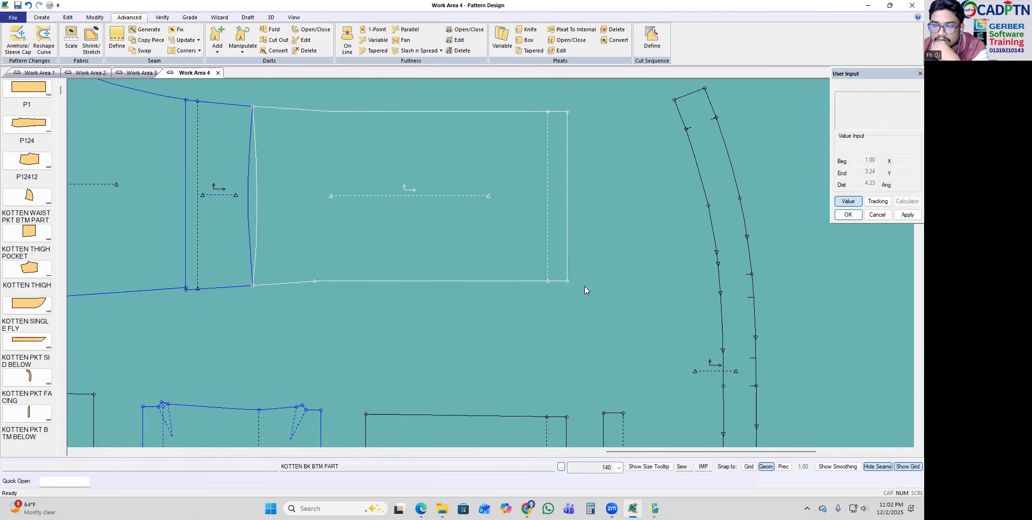
{"action": "scroll", "coordinate": [584, 271], "scroll_direction": "down", "scroll_amount": 2}
{"action": "scroll", "coordinate": [270, 193], "scroll_direction": "up", "scroll_amount": 1}
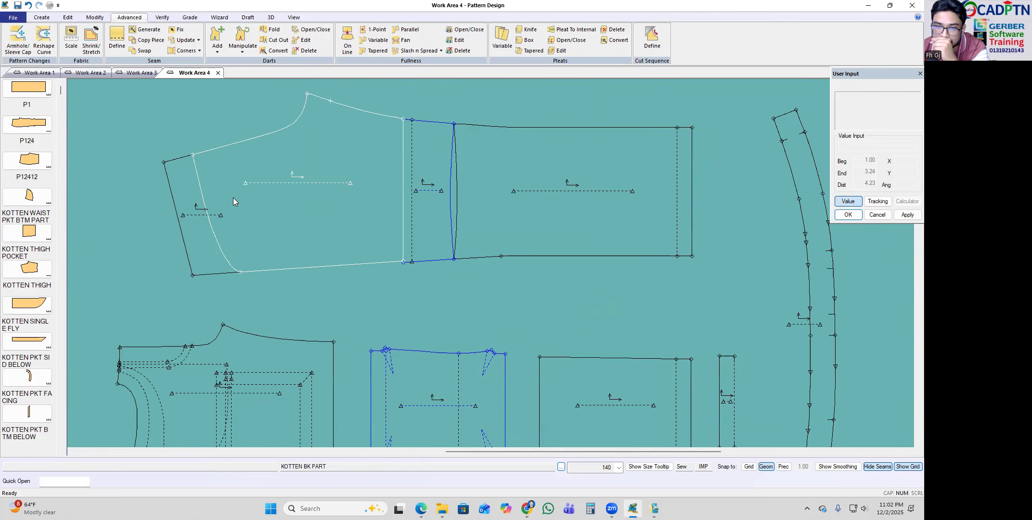
{"action": "scroll", "coordinate": [231, 198], "scroll_direction": "up", "scroll_amount": 1}
{"action": "scroll", "coordinate": [470, 192], "scroll_direction": "down", "scroll_amount": 4}
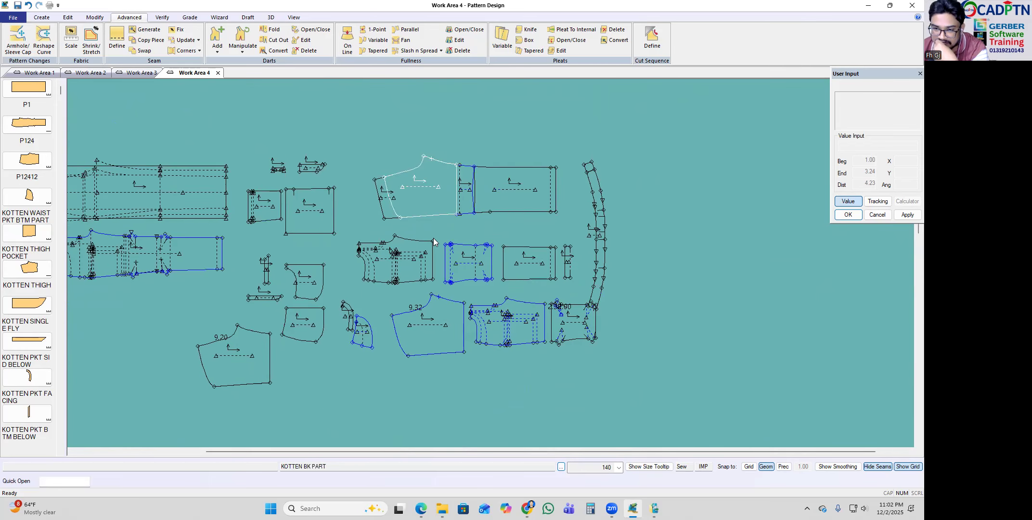
{"action": "scroll", "coordinate": [478, 232], "scroll_direction": "up", "scroll_amount": 3}
{"action": "scroll", "coordinate": [589, 195], "scroll_direction": "down", "scroll_amount": 4}
{"action": "scroll", "coordinate": [576, 210], "scroll_direction": "up", "scroll_amount": 2}
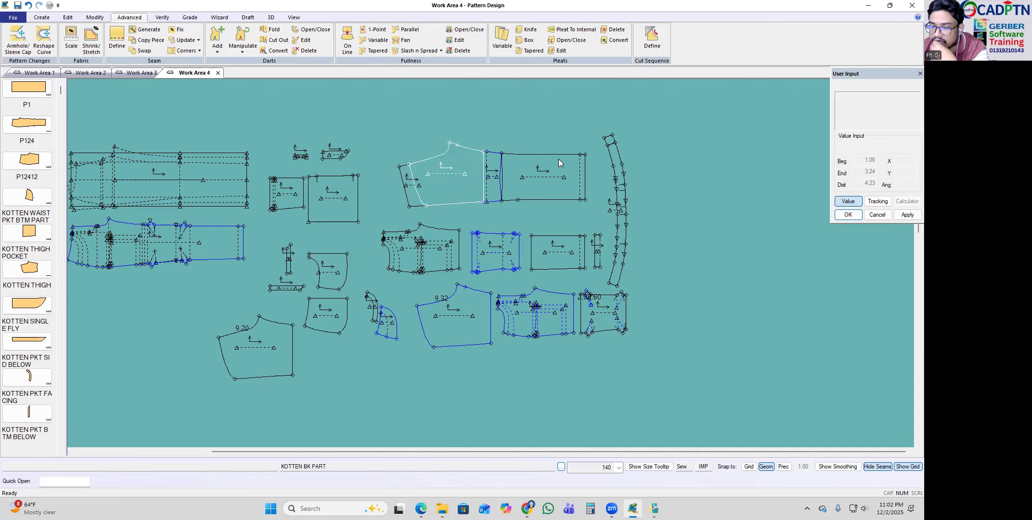
{"action": "scroll", "coordinate": [509, 213], "scroll_direction": "up", "scroll_amount": 1}
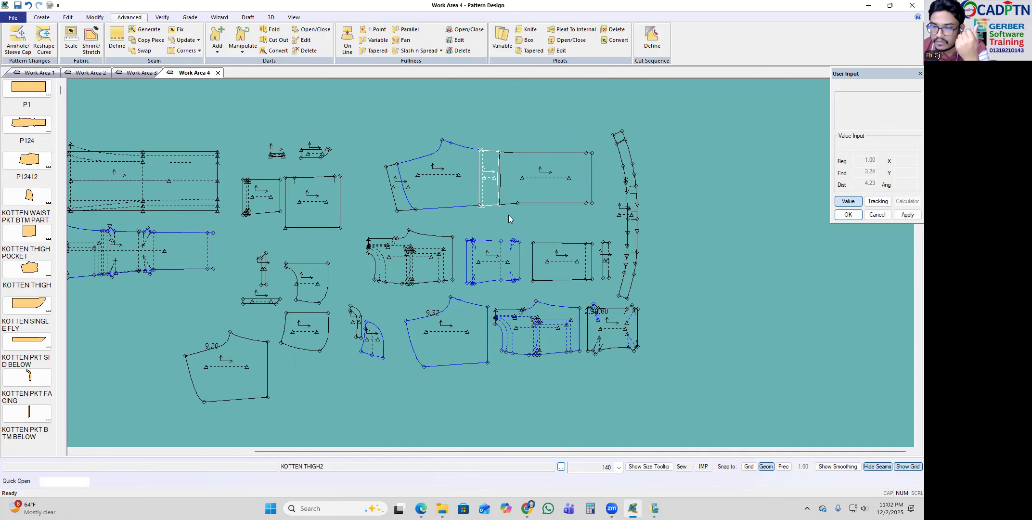
{"action": "scroll", "coordinate": [503, 372], "scroll_direction": "up", "scroll_amount": 2}
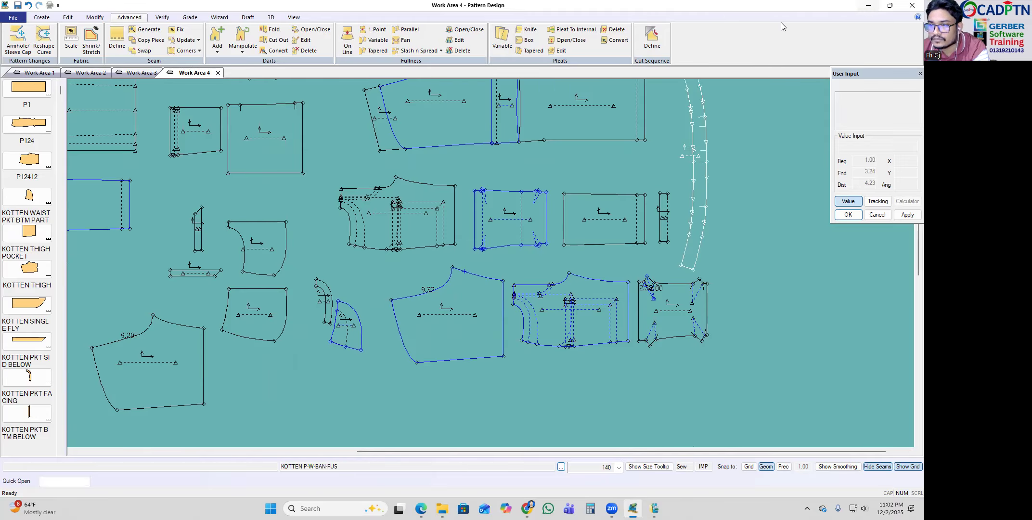
Step: Switch to the KOTTEN K ZIPP OFF 3 PDF in Edge and examine the Dark Moss and Beach beige trouser sketches on page 2
{"action": "key", "text": "alt+Tab"}
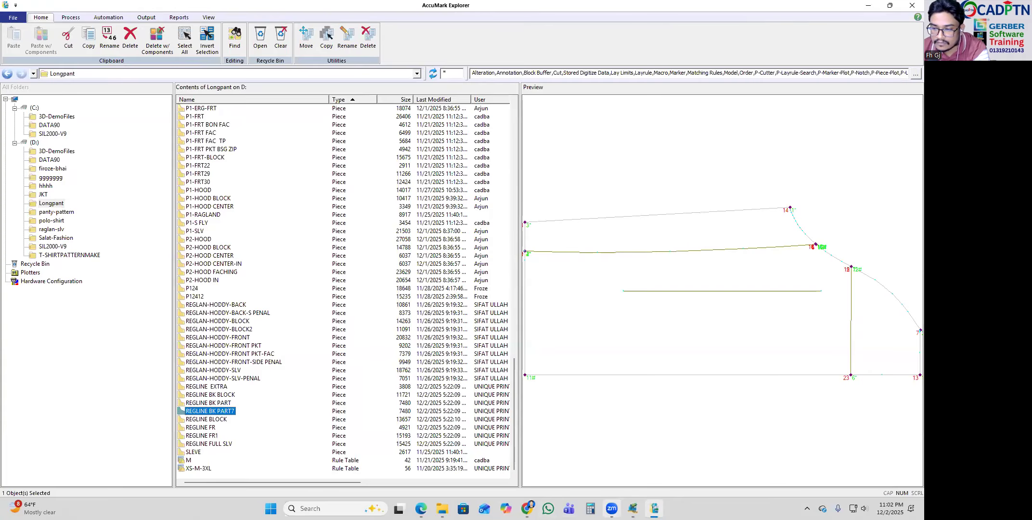
{"action": "key", "text": "alt+Tab"}
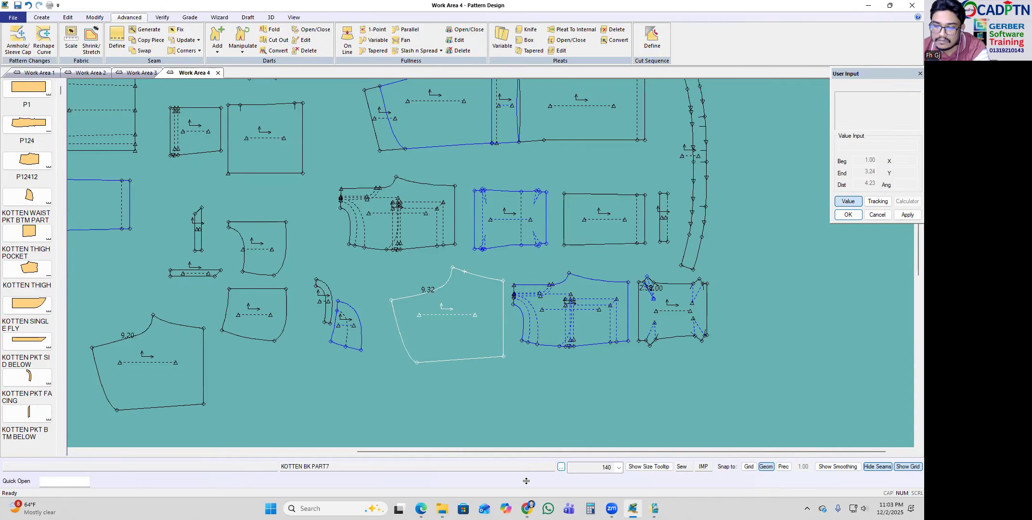
{"action": "mouse_move", "coordinate": [421, 510]}
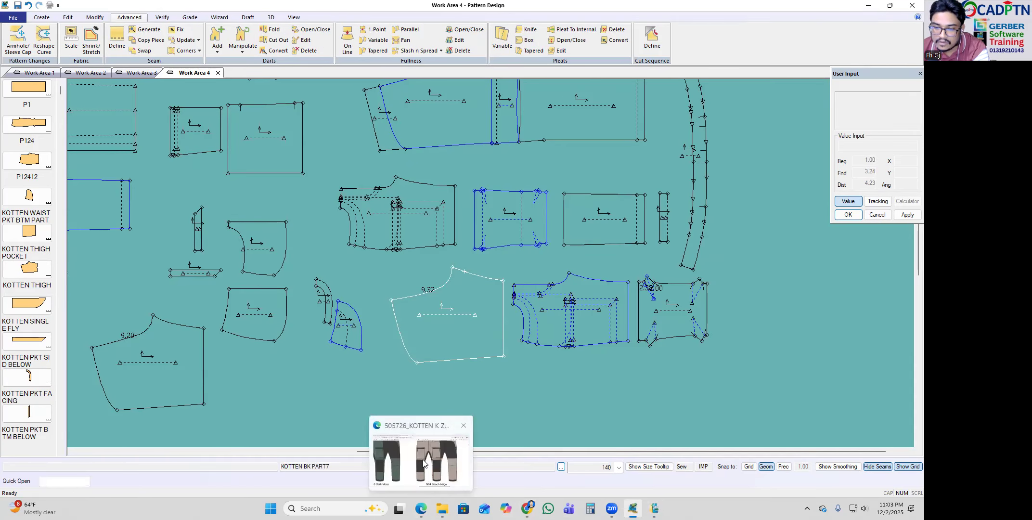
{"action": "left_click", "coordinate": [435, 421]}
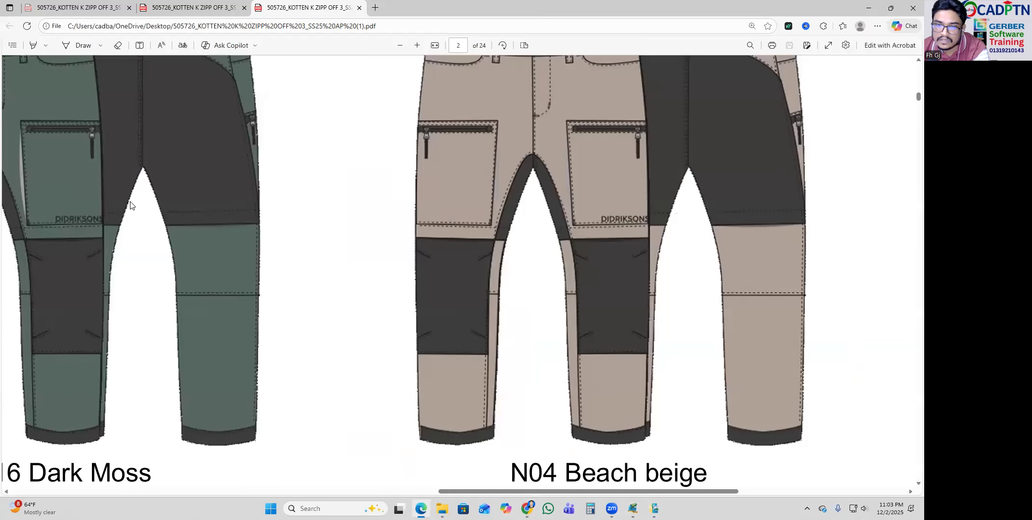
{"action": "scroll", "coordinate": [195, 187], "scroll_direction": "up", "scroll_amount": 1}
{"action": "scroll", "coordinate": [196, 190], "scroll_direction": "down", "scroll_amount": 1}
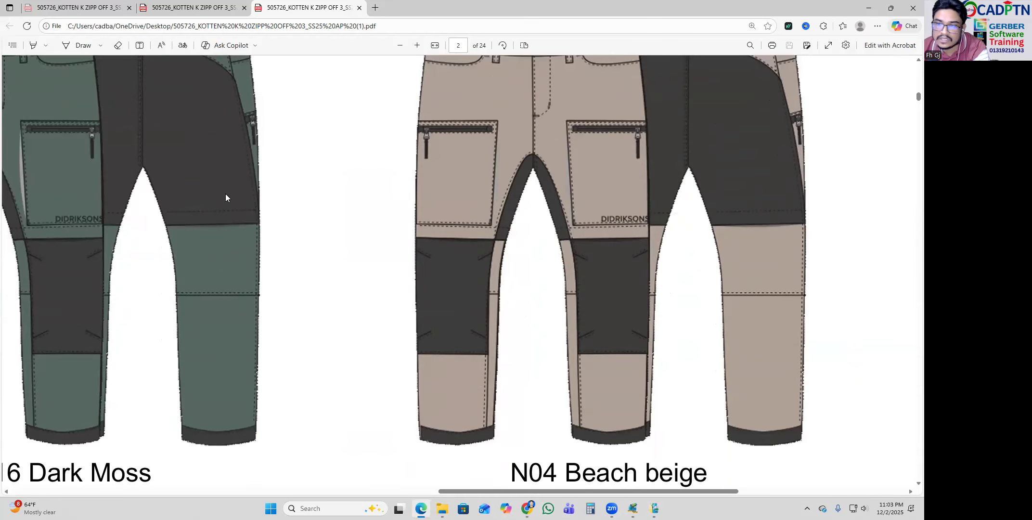
{"action": "scroll", "coordinate": [225, 197], "scroll_direction": "up", "scroll_amount": 2}
{"action": "scroll", "coordinate": [202, 187], "scroll_direction": "down", "scroll_amount": 2}
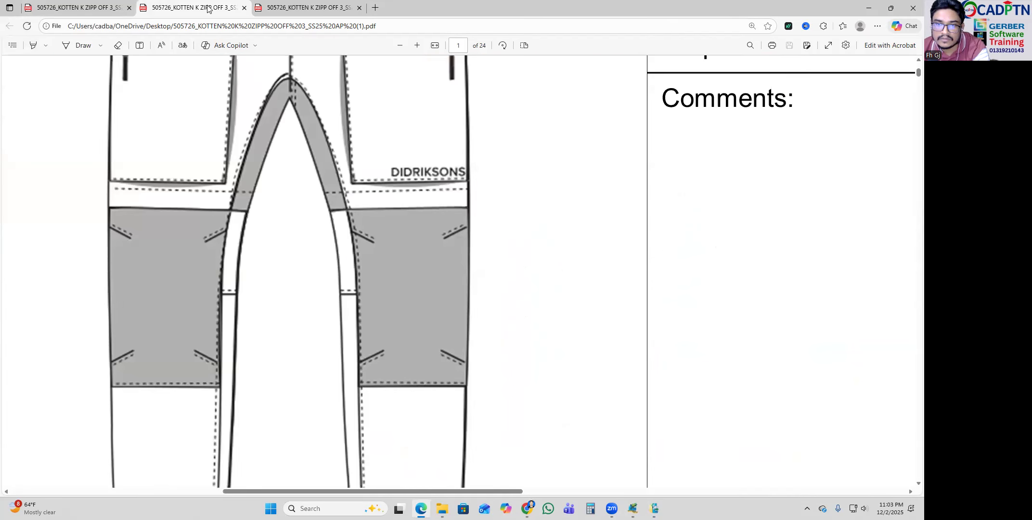
Step: Examine the front sketch of the KOTTEN K ZIPP OFF 3 trousers on page 1 of the tech pack PDF
{"action": "left_click", "coordinate": [202, 7]}
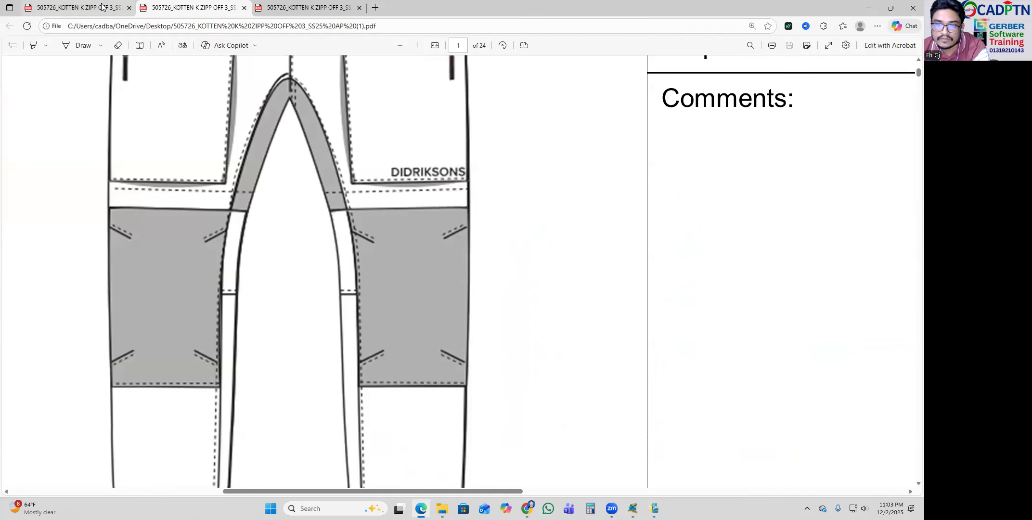
{"action": "scroll", "coordinate": [422, 248], "scroll_direction": "up", "scroll_amount": 4}
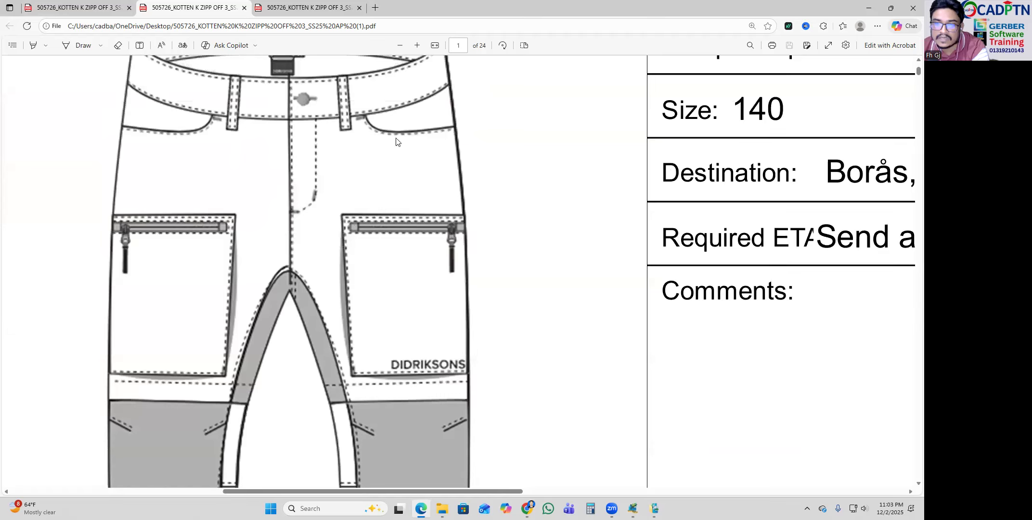
{"action": "scroll", "coordinate": [387, 146], "scroll_direction": "down", "scroll_amount": 3, "text": "ctrl"}
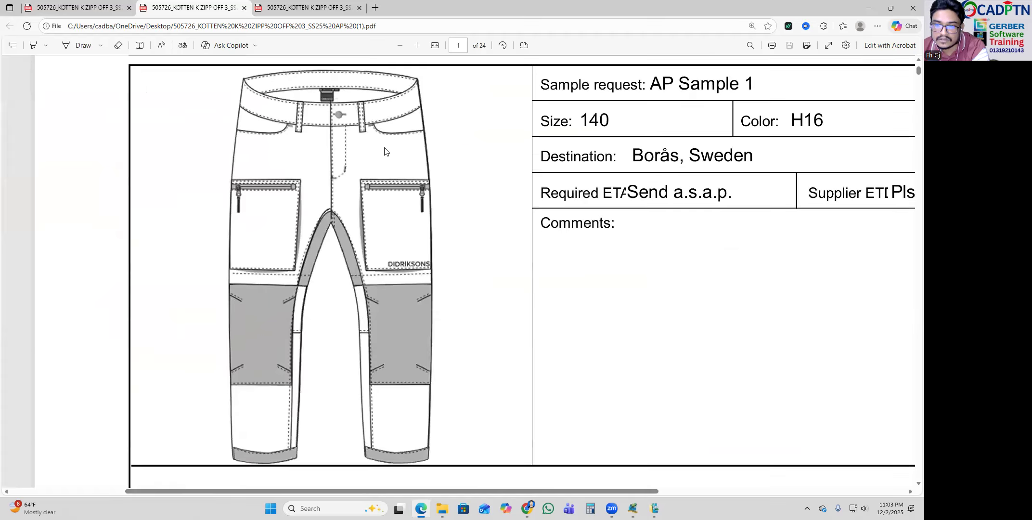
{"action": "scroll", "coordinate": [410, 155], "scroll_direction": "up", "scroll_amount": 2, "text": "ctrl"}
{"action": "scroll", "coordinate": [412, 157], "scroll_direction": "down", "scroll_amount": 10}
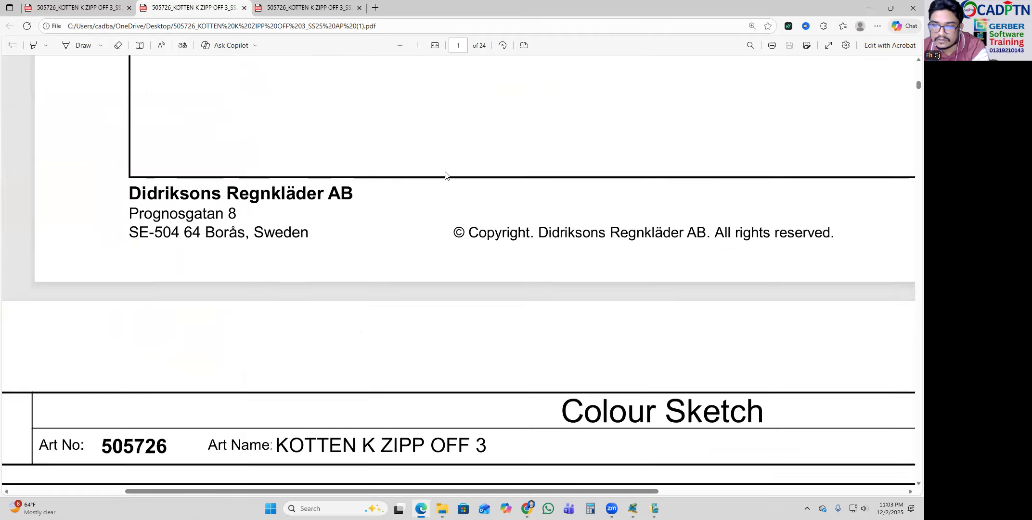
Step: Compare the panel layout of the Graphite, Dark Moss and Beach beige trousers on the Colour Sketch page
{"action": "scroll", "coordinate": [343, 188], "scroll_direction": "down", "scroll_amount": 4, "text": "ctrl"}
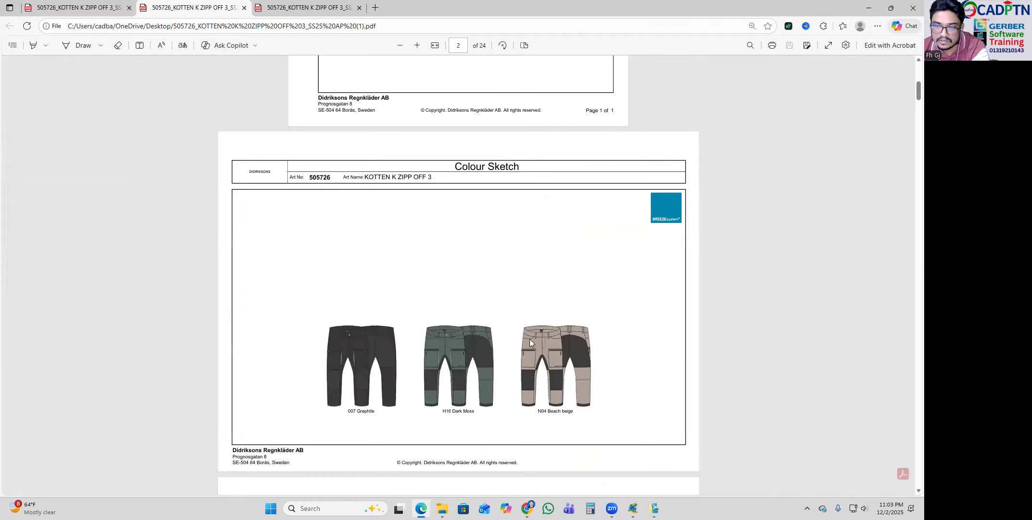
{"action": "scroll", "coordinate": [555, 381], "scroll_direction": "up", "scroll_amount": 1, "text": "ctrl"}
{"action": "scroll", "coordinate": [555, 381], "scroll_direction": "up", "scroll_amount": 2, "text": "ctrl"}
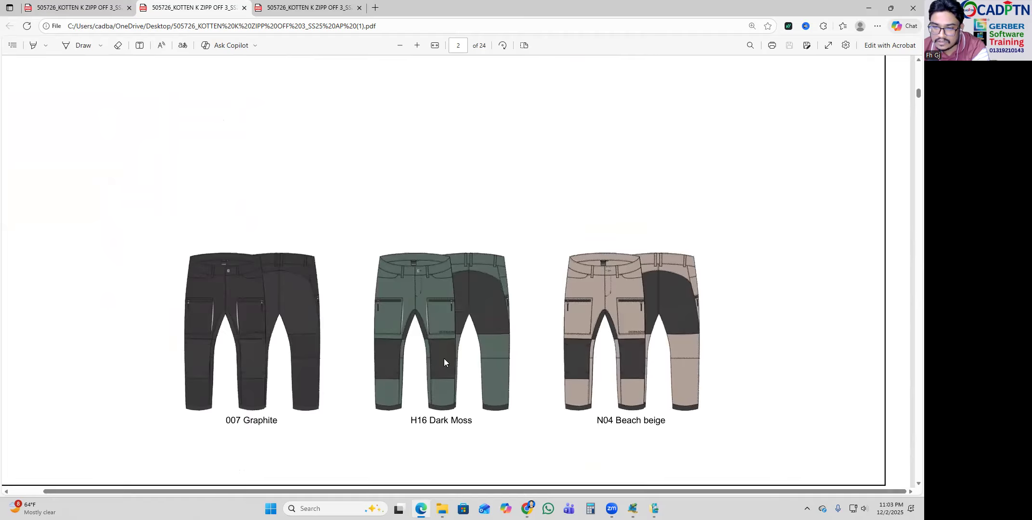
{"action": "scroll", "coordinate": [442, 359], "scroll_direction": "down", "scroll_amount": 3}
{"action": "scroll", "coordinate": [487, 214], "scroll_direction": "up", "scroll_amount": 3, "text": "ctrl"}
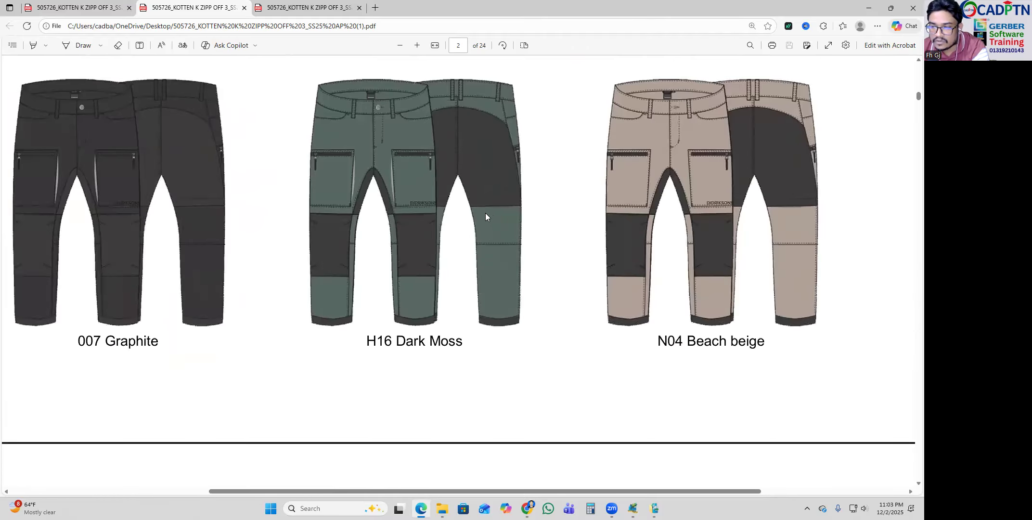
{"action": "scroll", "coordinate": [485, 215], "scroll_direction": "up", "scroll_amount": 2}
{"action": "scroll", "coordinate": [506, 220], "scroll_direction": "down", "scroll_amount": 4}
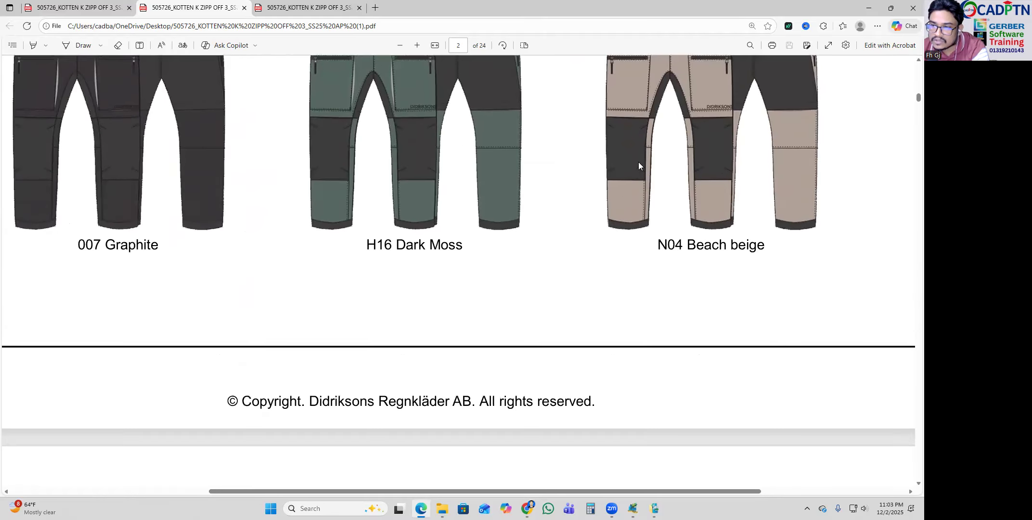
{"action": "scroll", "coordinate": [500, 183], "scroll_direction": "up", "scroll_amount": 3}
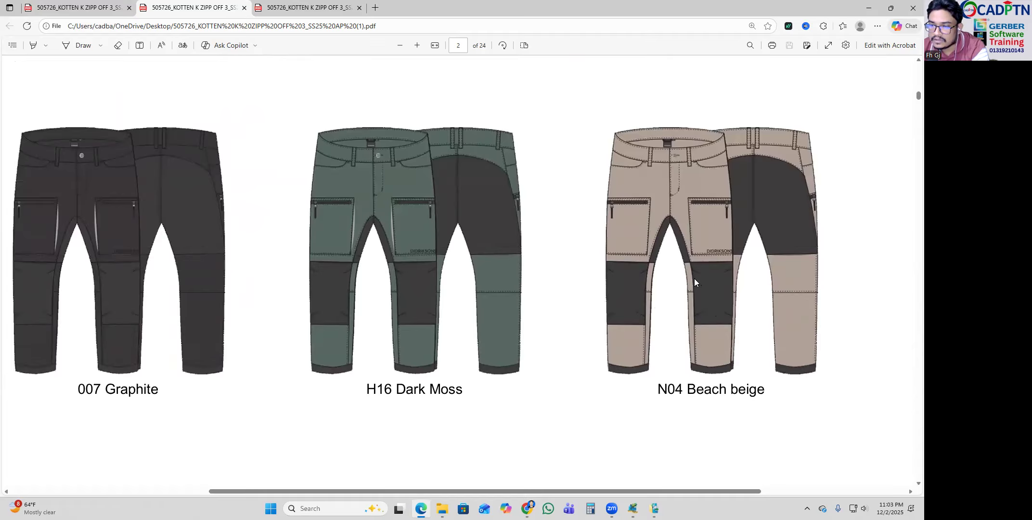
{"action": "scroll", "coordinate": [805, 270], "scroll_direction": "down", "scroll_amount": 1}
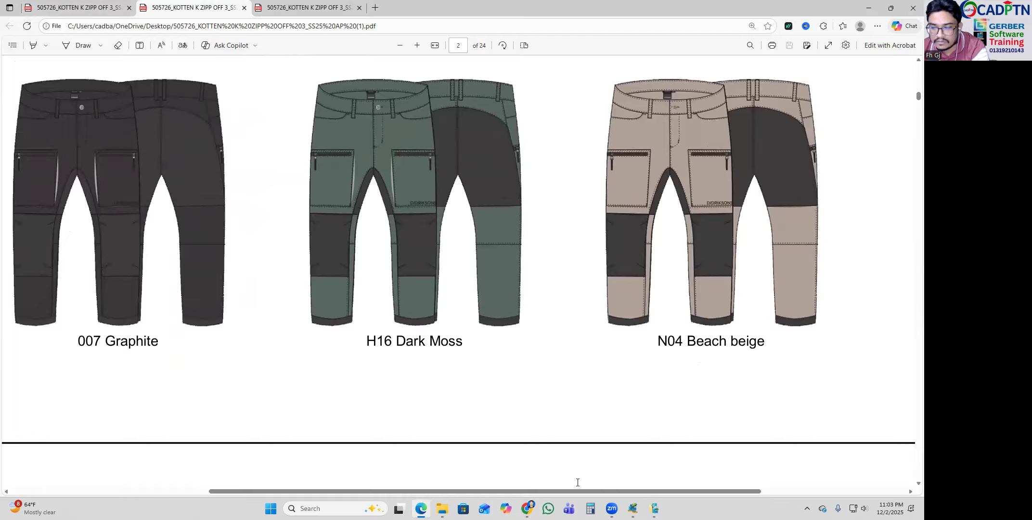
Step: Switch to Work Area 4 in Pattern Design and examine the joined back leg pieces
{"action": "mouse_move", "coordinate": [633, 509]}
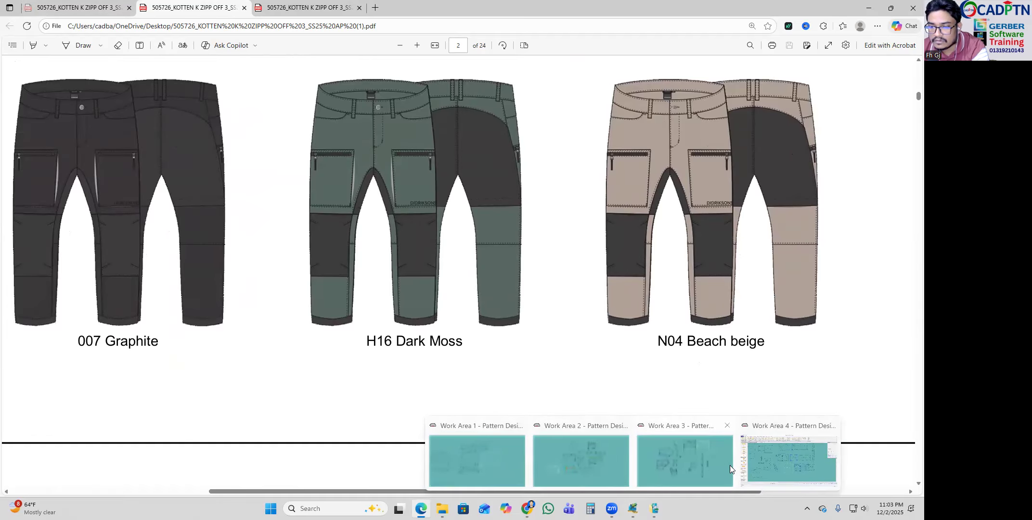
{"action": "left_click", "coordinate": [780, 457]}
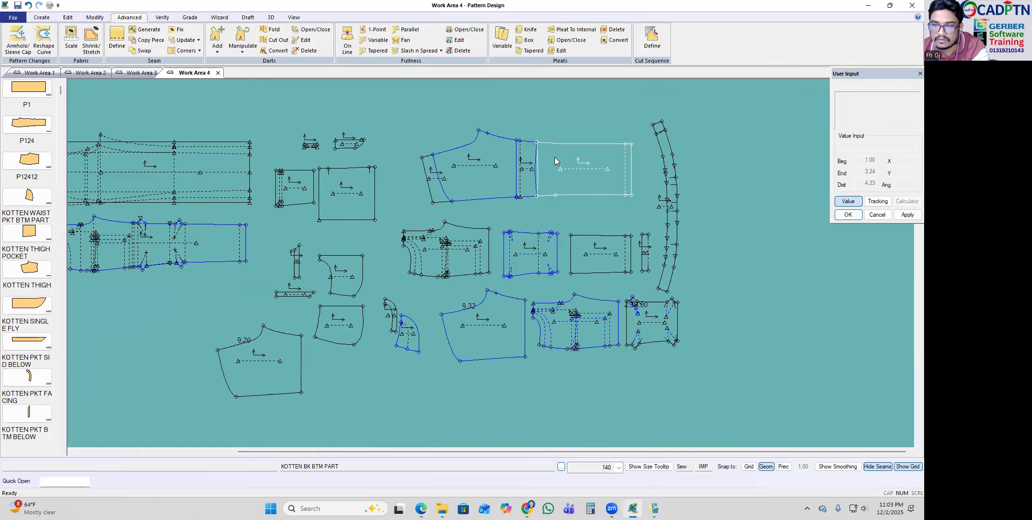
{"action": "scroll", "coordinate": [498, 165], "scroll_direction": "up", "scroll_amount": 1}
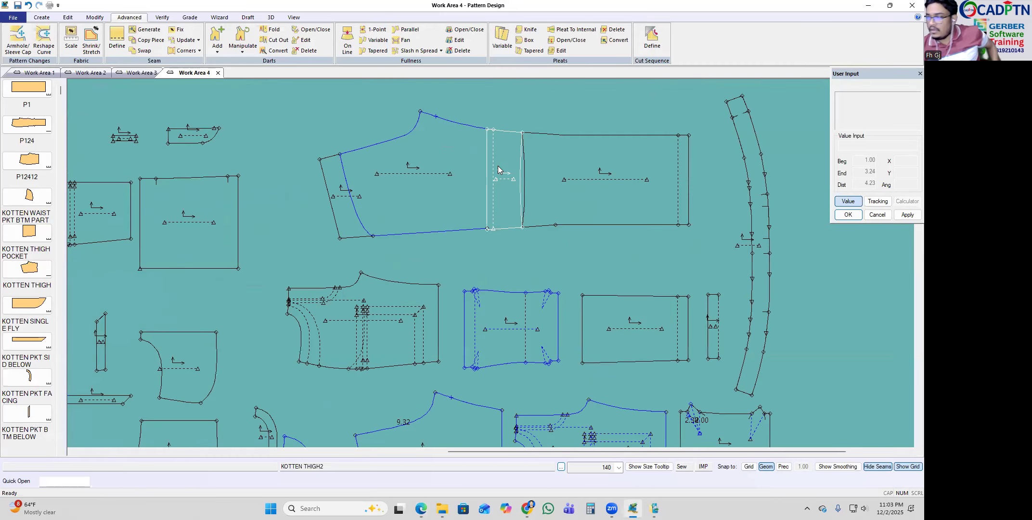
Step: Switch to Chrome and look over the BOXER SPEC sheet and the Google Drive storage list
{"action": "mouse_move", "coordinate": [528, 508]}
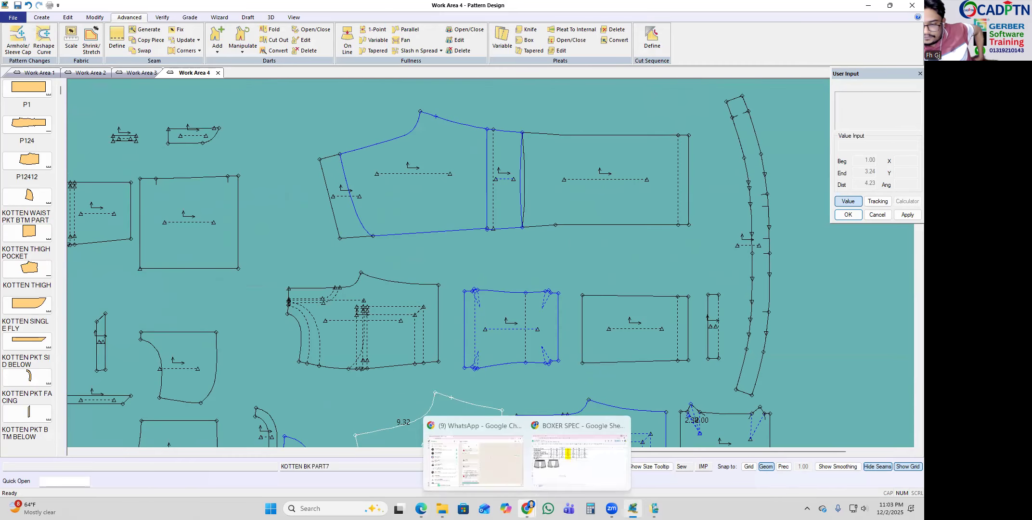
{"action": "left_click", "coordinate": [568, 462]}
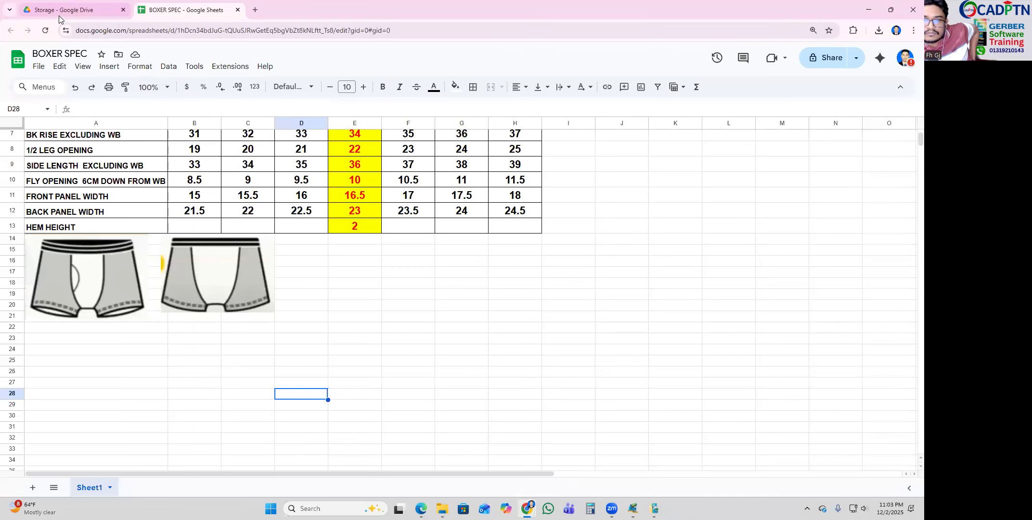
{"action": "left_click", "coordinate": [74, 11]}
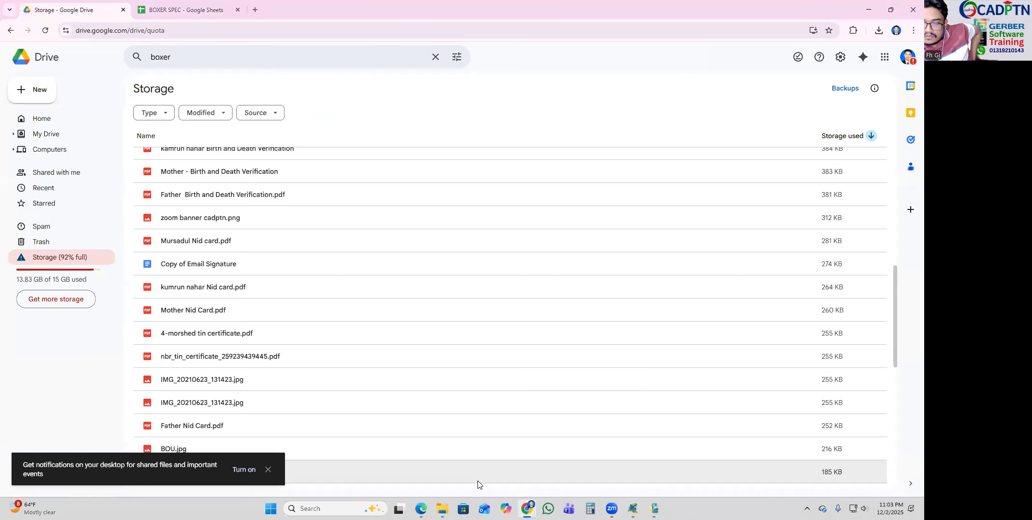
{"action": "mouse_move", "coordinate": [528, 508]}
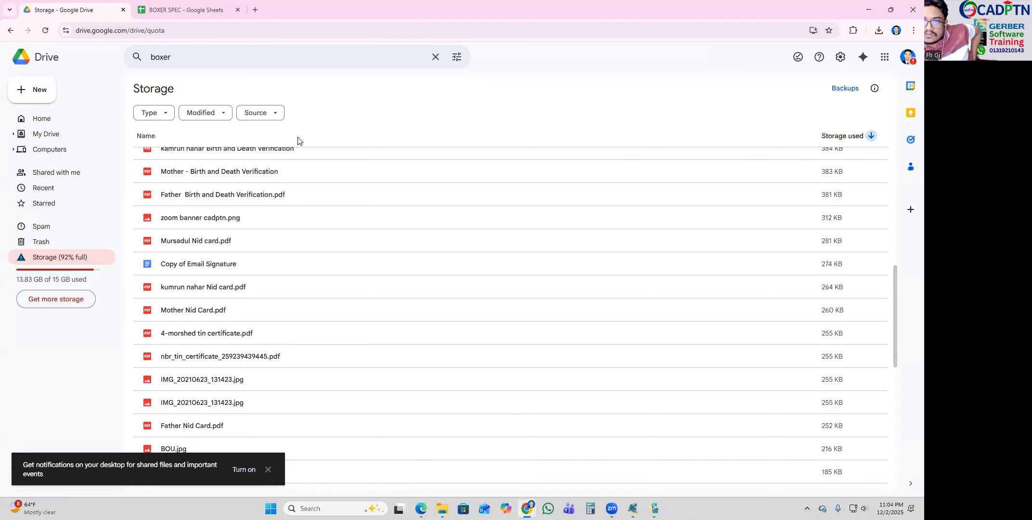
{"action": "left_click", "coordinate": [176, 9]}
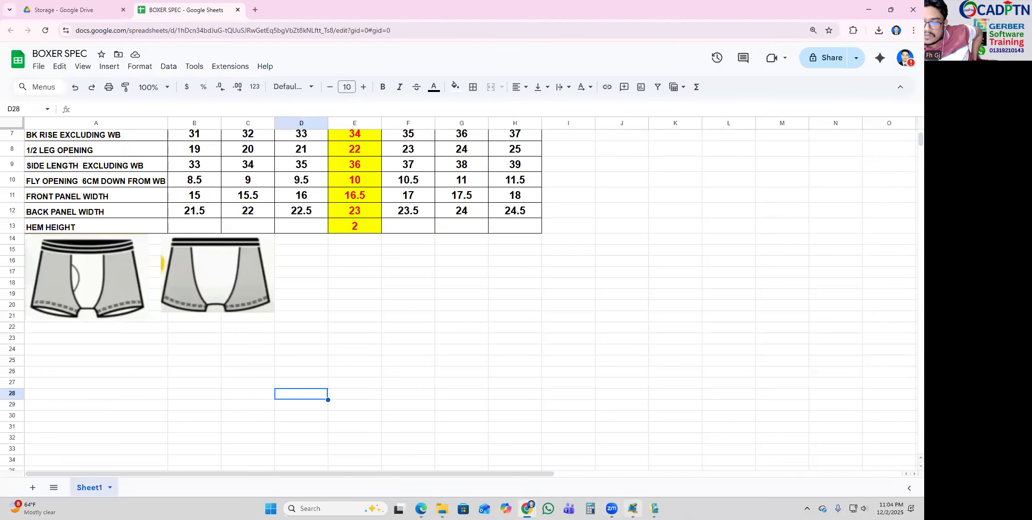
Step: Return to Work Area 4 in Pattern Design and examine the back leg, front, knee and waistband pieces
{"action": "mouse_move", "coordinate": [632, 509]}
{"action": "left_click", "coordinate": [733, 462]}
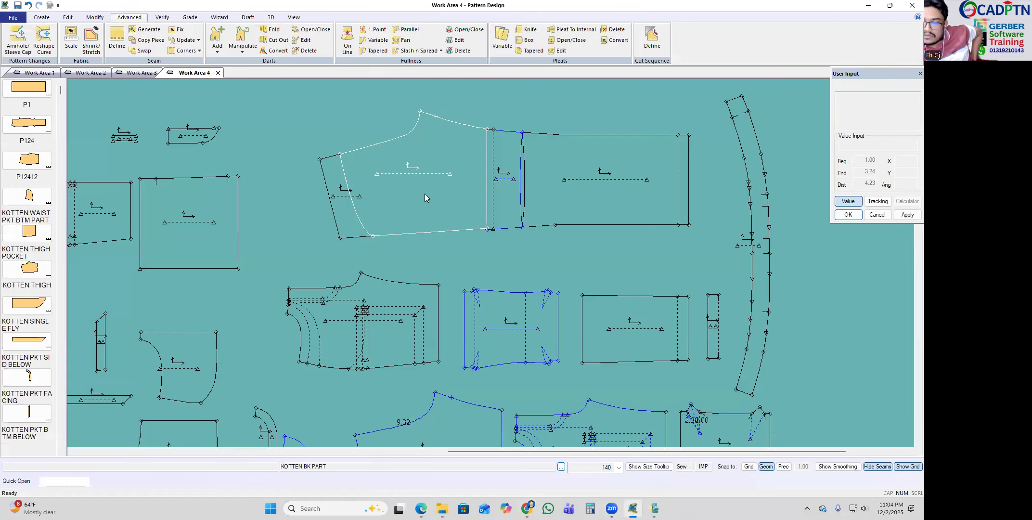
{"action": "scroll", "coordinate": [558, 376], "scroll_direction": "up", "scroll_amount": 2}
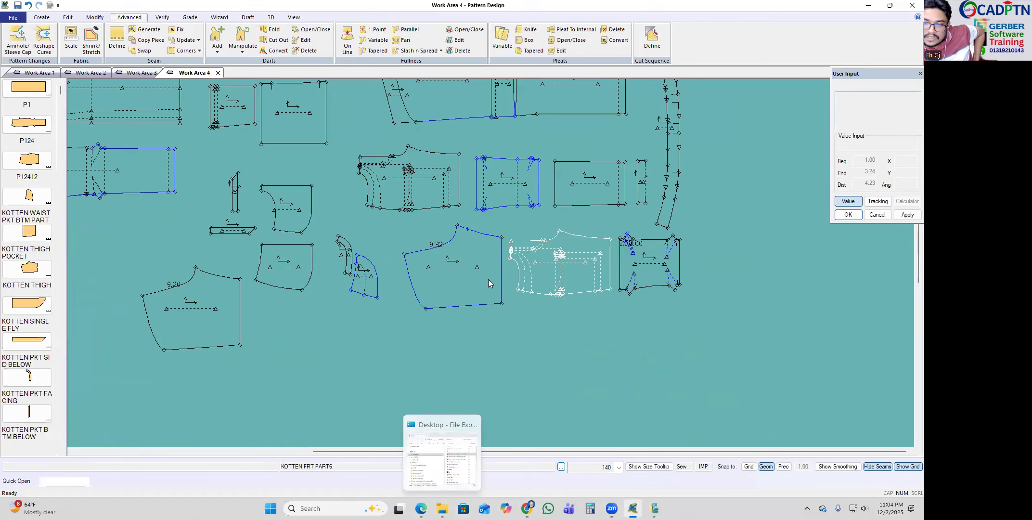
{"action": "scroll", "coordinate": [491, 265], "scroll_direction": "down", "scroll_amount": 2}
{"action": "scroll", "coordinate": [533, 88], "scroll_direction": "up", "scroll_amount": 4}
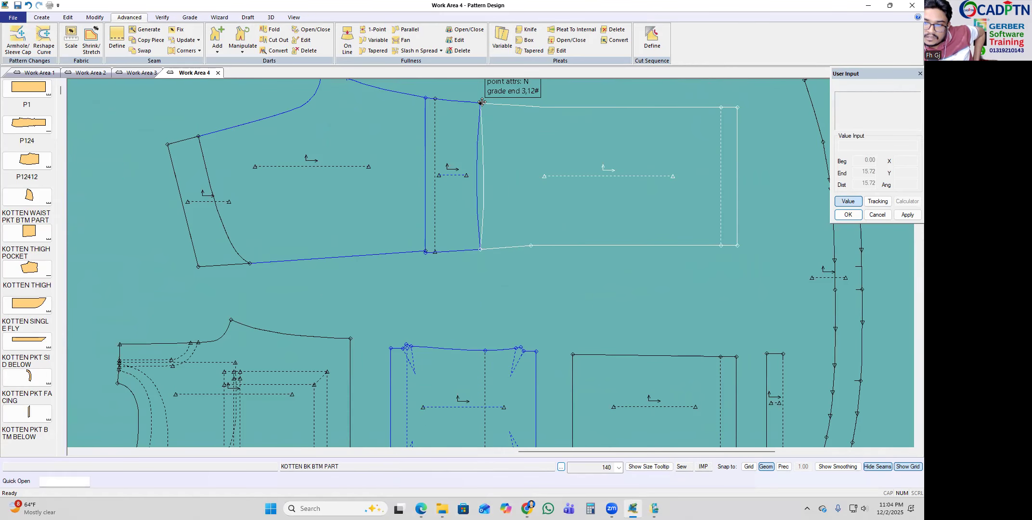
{"action": "scroll", "coordinate": [463, 163], "scroll_direction": "down", "scroll_amount": 4}
{"action": "scroll", "coordinate": [624, 181], "scroll_direction": "up", "scroll_amount": 4}
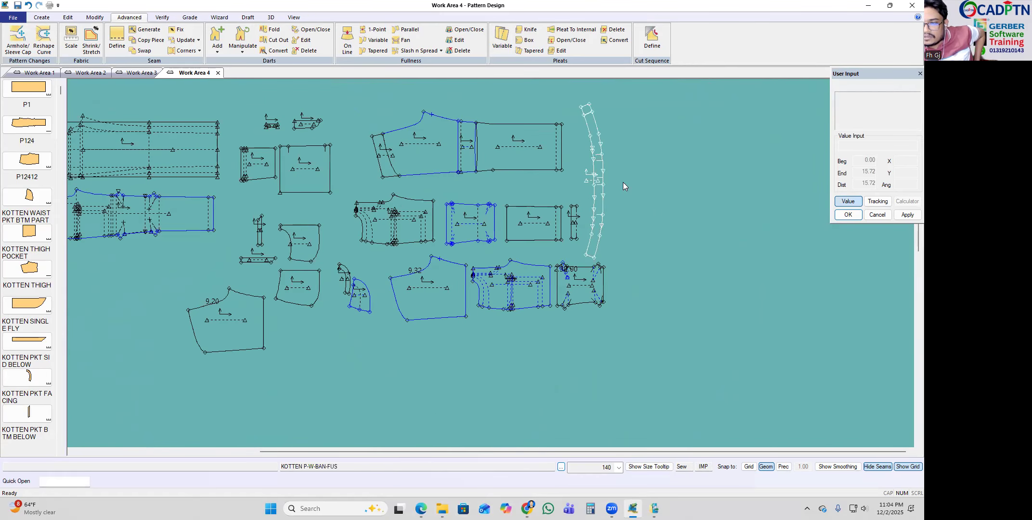
Step: Move the KOTTEN P-W-BAN-FUS waistband farther away from the hem end of the joined back leg
{"action": "left_click", "coordinate": [626, 179]}
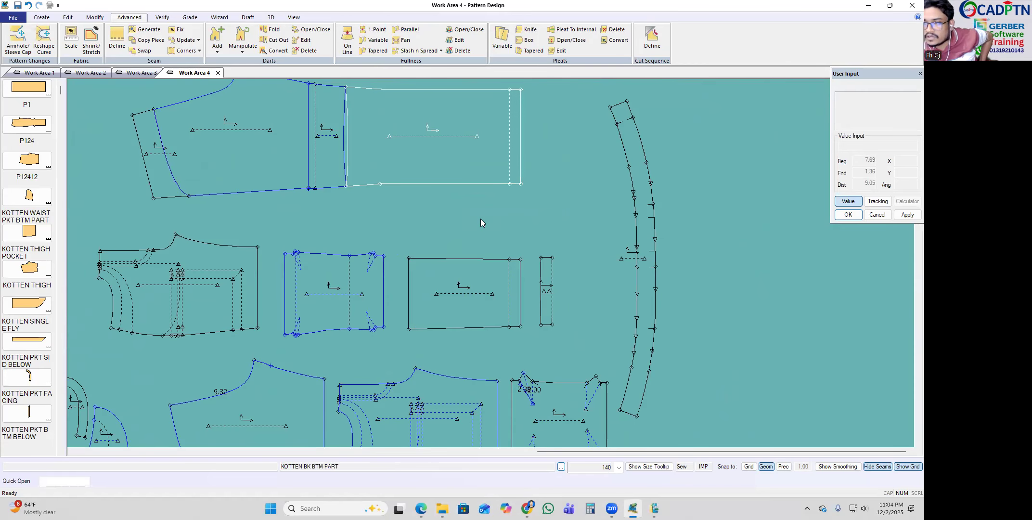
{"action": "scroll", "coordinate": [654, 200], "scroll_direction": "down", "scroll_amount": 2}
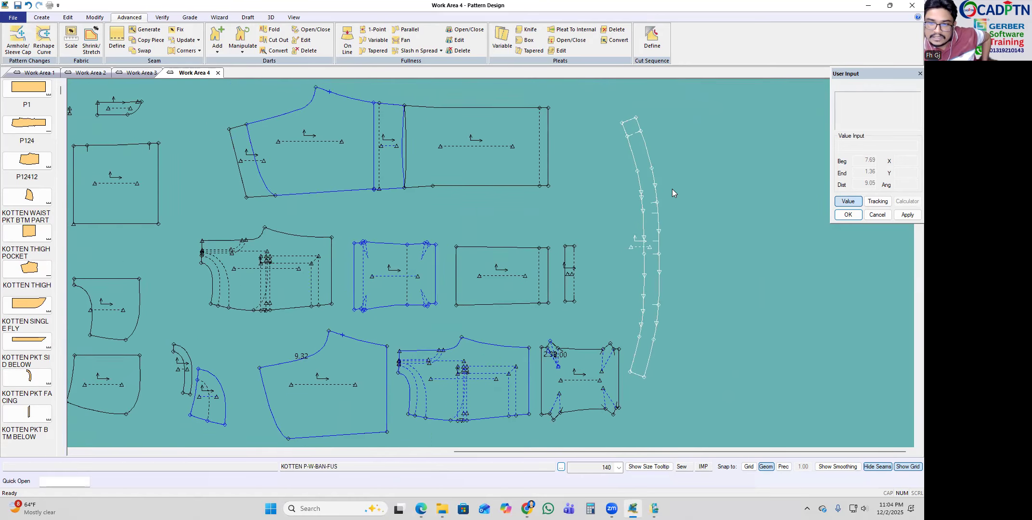
{"action": "scroll", "coordinate": [671, 189], "scroll_direction": "down", "scroll_amount": 1}
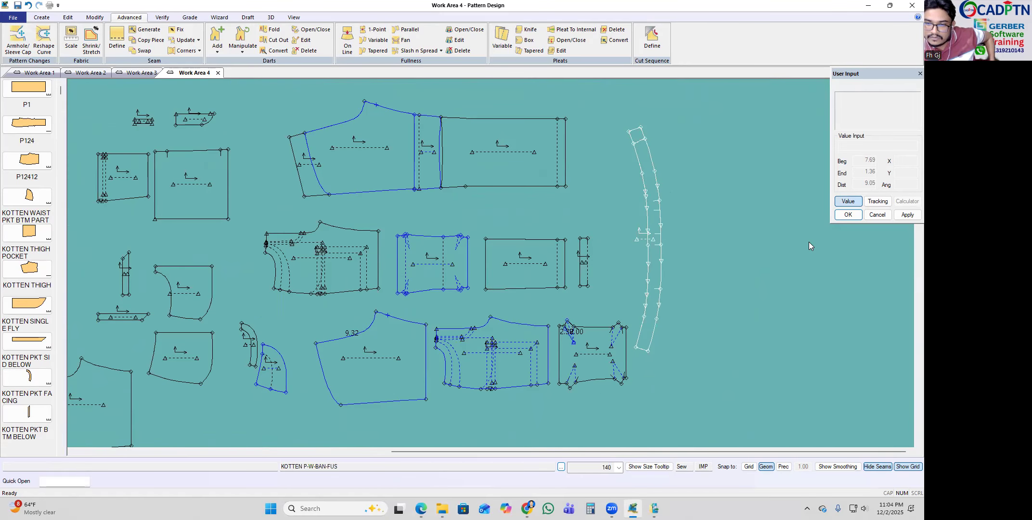
{"action": "scroll", "coordinate": [666, 111], "scroll_direction": "up", "scroll_amount": 1}
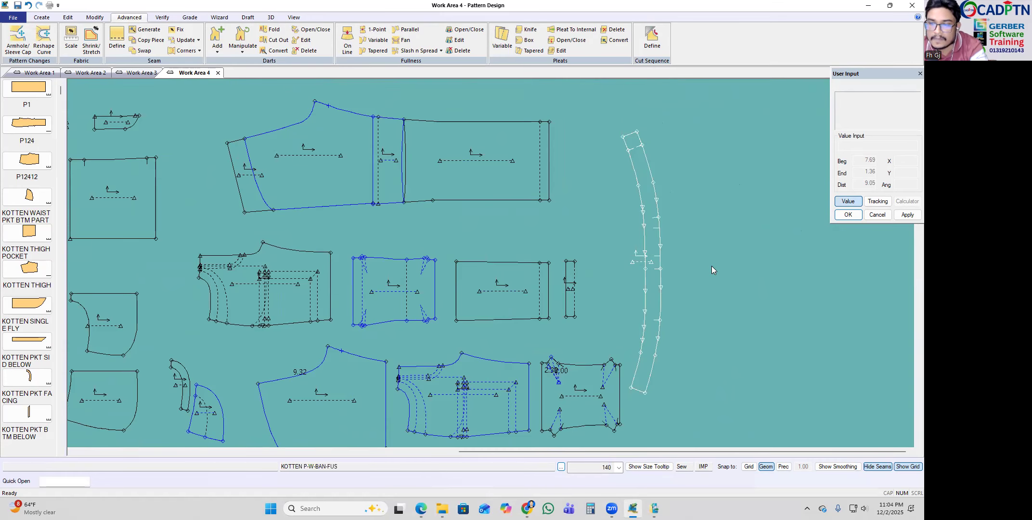
{"action": "scroll", "coordinate": [672, 260], "scroll_direction": "up", "scroll_amount": 1}
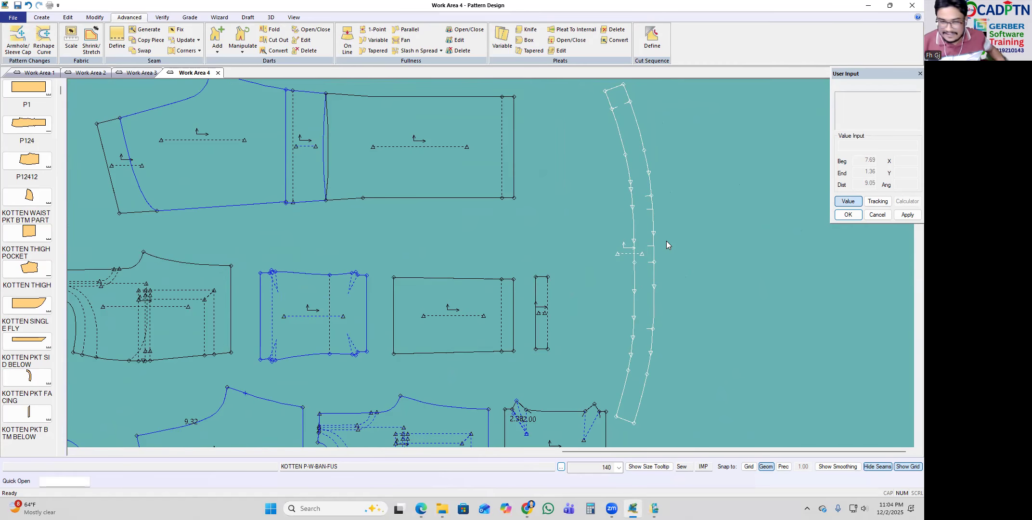
Step: Shift the P1248 knee piece slightly upward between the front piece and the rectangular lower leg piece
{"action": "left_click_drag", "start_coordinate": [285, 282], "coordinate": [294, 275]}
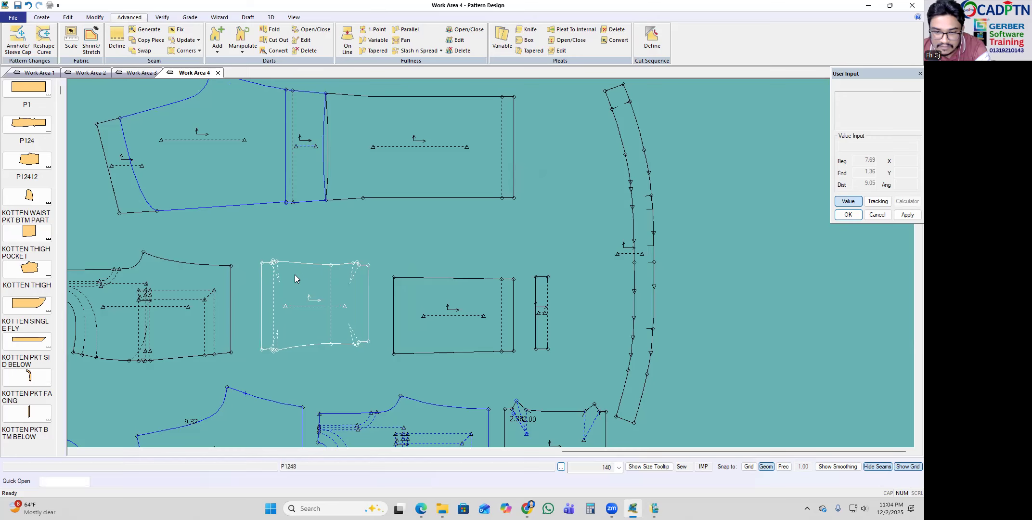
{"action": "scroll", "coordinate": [564, 133], "scroll_direction": "down", "scroll_amount": 3}
{"action": "left_click", "coordinate": [423, 269]}
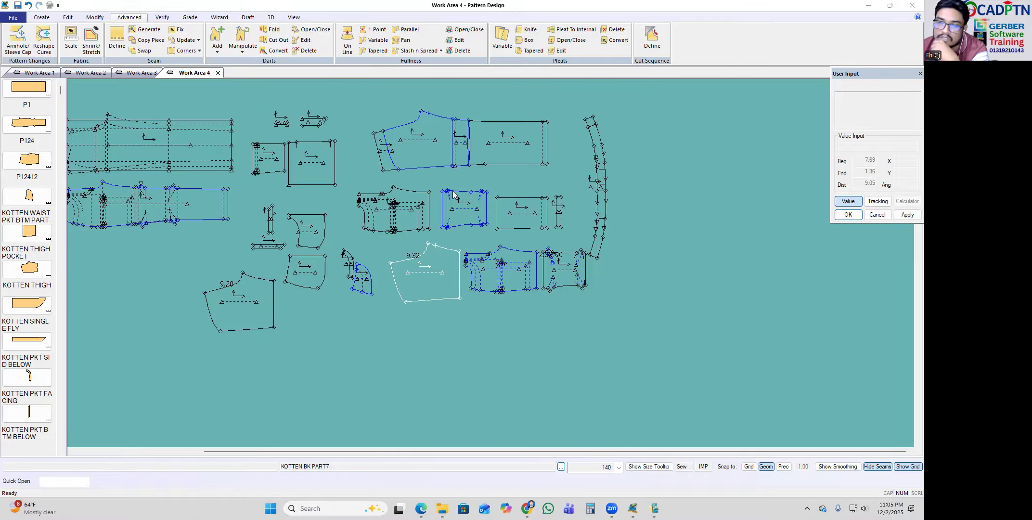
Step: Move the KOTTEN P-W-BAN-FUS waistband closer to the hem end of the joined back leg
{"action": "left_click", "coordinate": [602, 171]}
{"action": "left_click", "coordinate": [590, 161]}
{"action": "scroll", "coordinate": [671, 245], "scroll_direction": "down", "scroll_amount": 3}
{"action": "scroll", "coordinate": [301, 113], "scroll_direction": "up", "scroll_amount": 2}
{"action": "scroll", "coordinate": [678, 181], "scroll_direction": "up", "scroll_amount": 1}
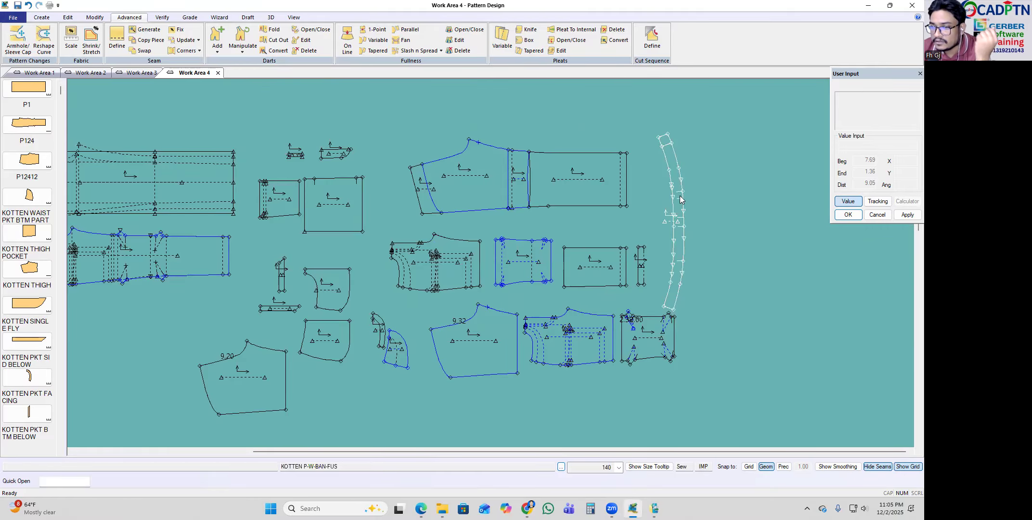
Step: Pick KOTTEN KNEE PART beside the front piece and nudge the KOTTEN P-W-BAN-FUS waistband slightly toward the leg pieces
{"action": "left_click", "coordinate": [651, 354]}
{"action": "scroll", "coordinate": [650, 353], "scroll_direction": "up", "scroll_amount": 1}
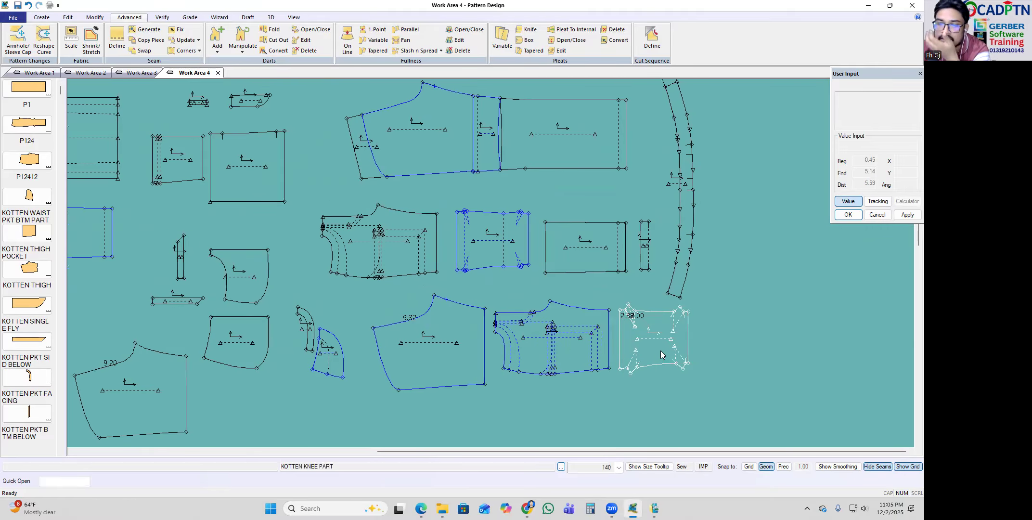
{"action": "scroll", "coordinate": [495, 254], "scroll_direction": "down", "scroll_amount": 1}
{"action": "scroll", "coordinate": [545, 110], "scroll_direction": "up", "scroll_amount": 1}
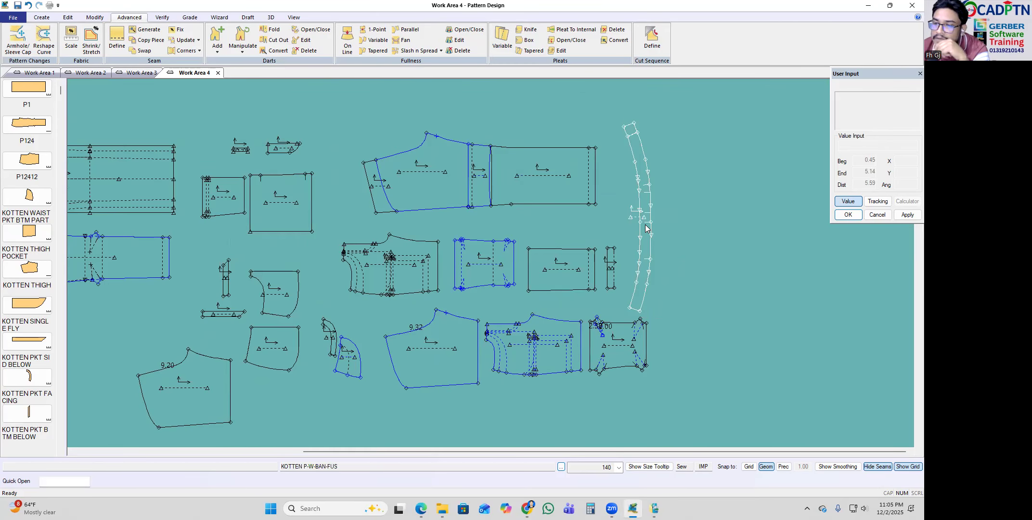
{"action": "scroll", "coordinate": [659, 210], "scroll_direction": "up", "scroll_amount": 3}
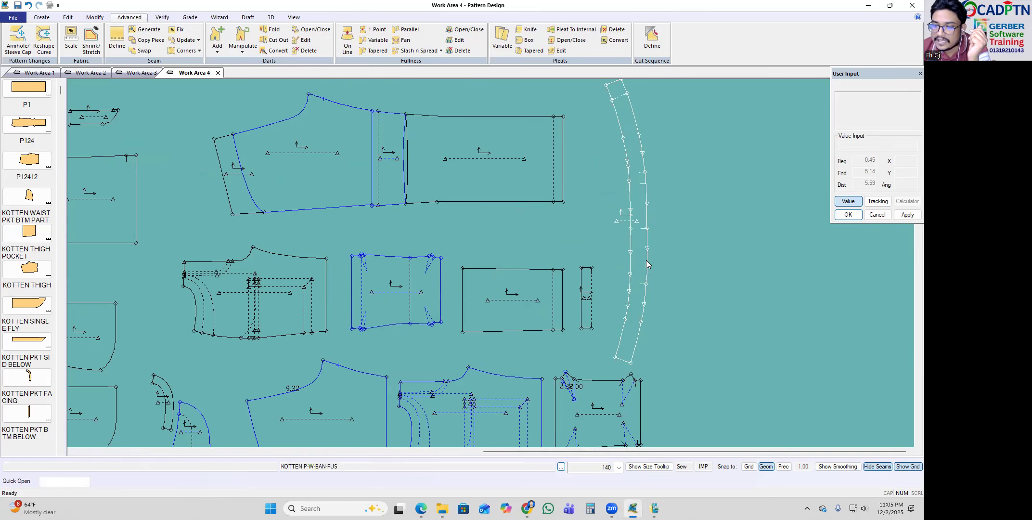
{"action": "left_click_drag", "start_coordinate": [641, 248], "coordinate": [639, 247]}
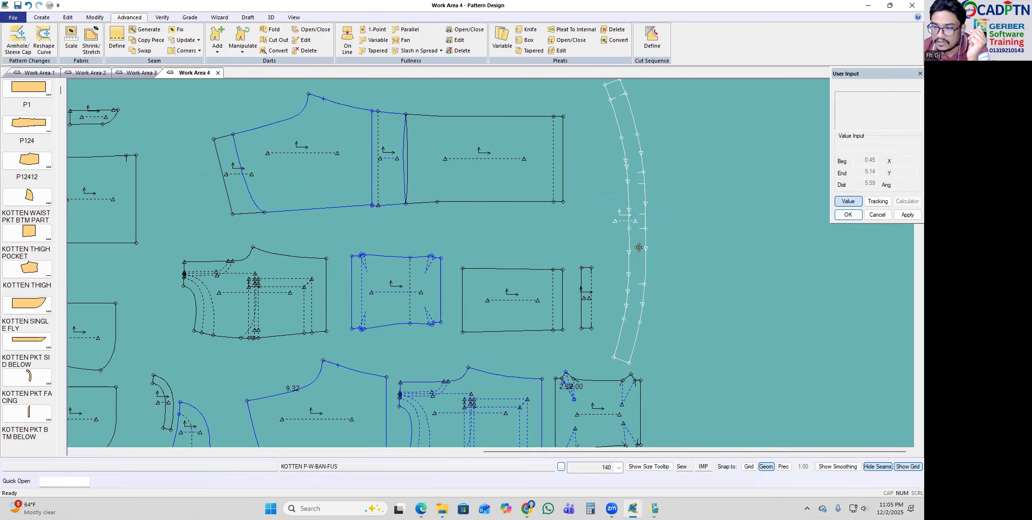
{"action": "scroll", "coordinate": [688, 230], "scroll_direction": "up", "scroll_amount": 2}
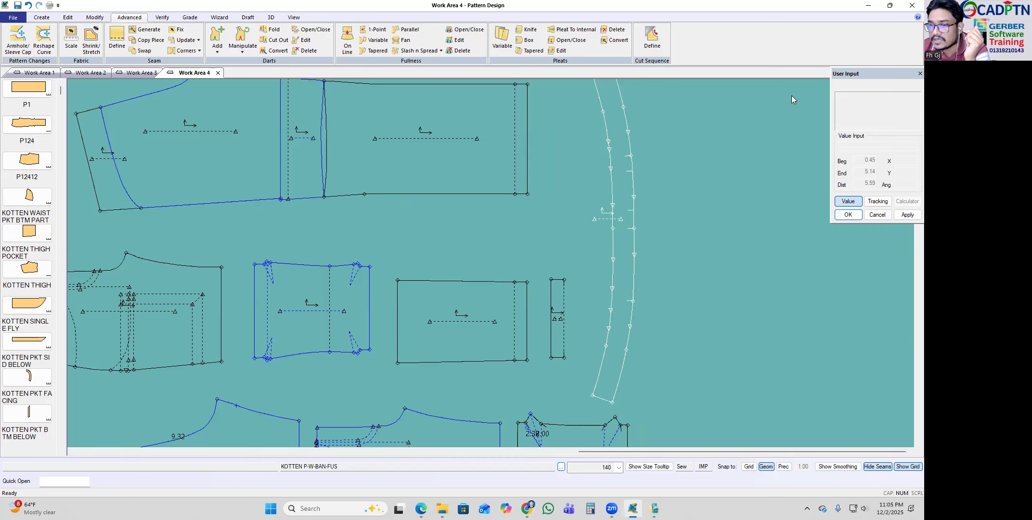
{"action": "left_click", "coordinate": [506, 171]}
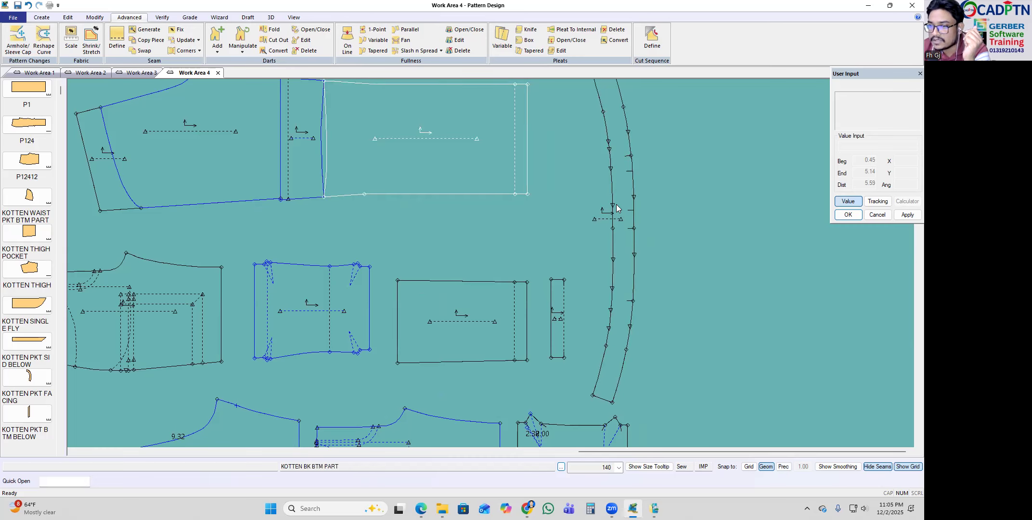
{"action": "left_click", "coordinate": [619, 209]}
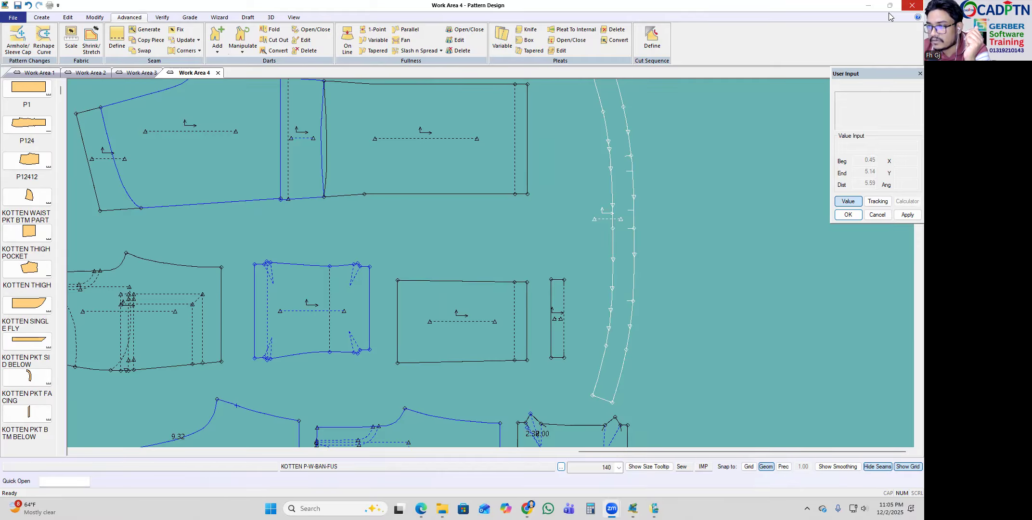
{"action": "scroll", "coordinate": [629, 217], "scroll_direction": "down", "scroll_amount": 3}
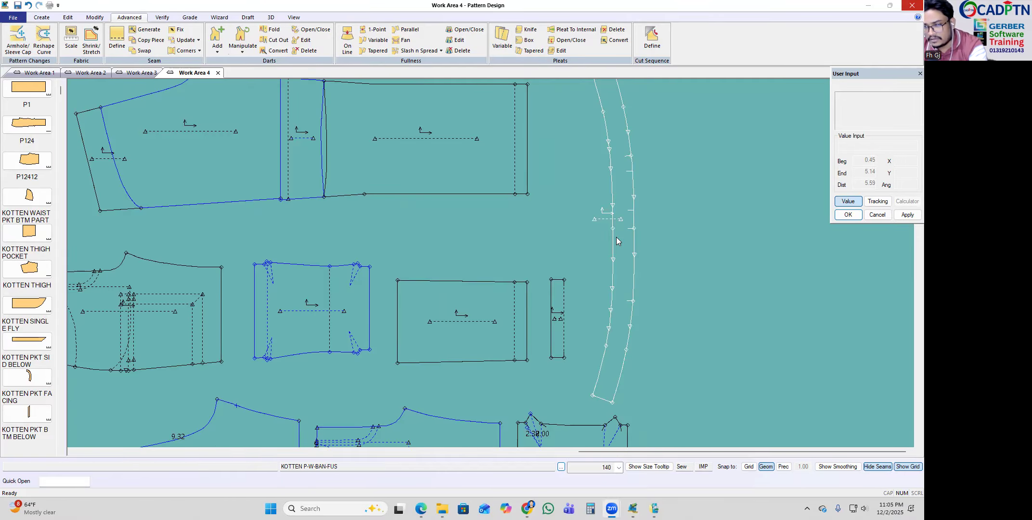
{"action": "scroll", "coordinate": [633, 195], "scroll_direction": "up", "scroll_amount": 5}
{"action": "scroll", "coordinate": [607, 195], "scroll_direction": "down", "scroll_amount": 5}
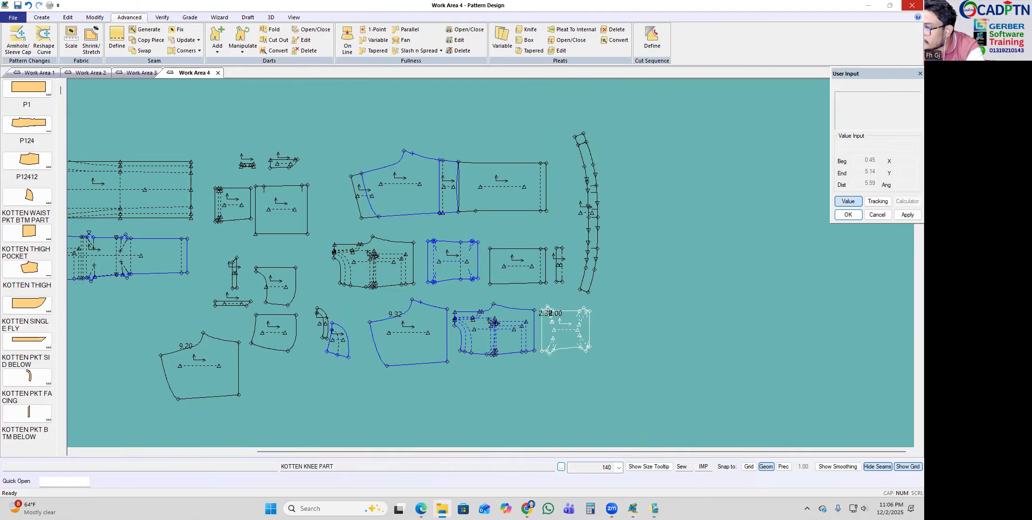
Step: Check the trouser colourway sketches in the tech pack PDF in Edge, and return to Pattern Design
{"action": "double_click", "coordinate": [329, 157]}
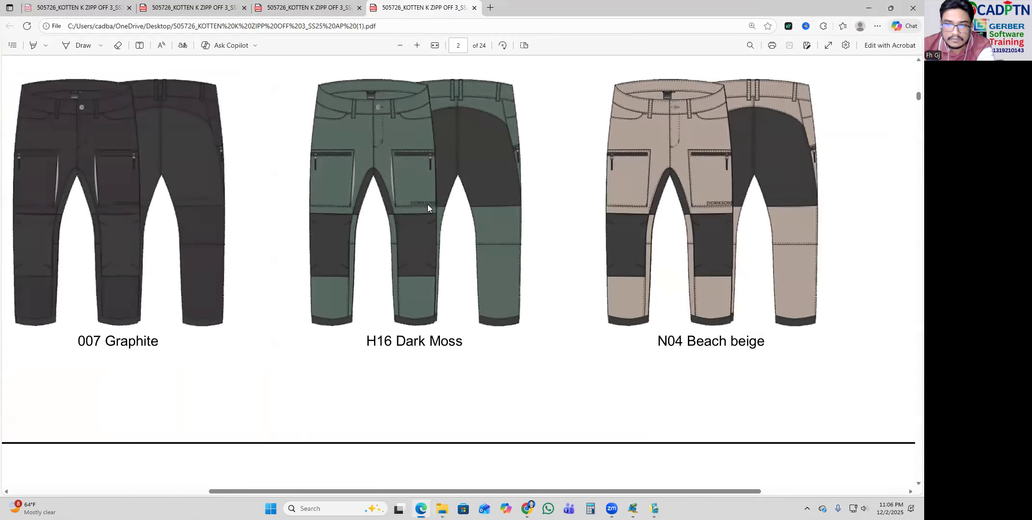
{"action": "scroll", "coordinate": [433, 185], "scroll_direction": "up", "scroll_amount": 3}
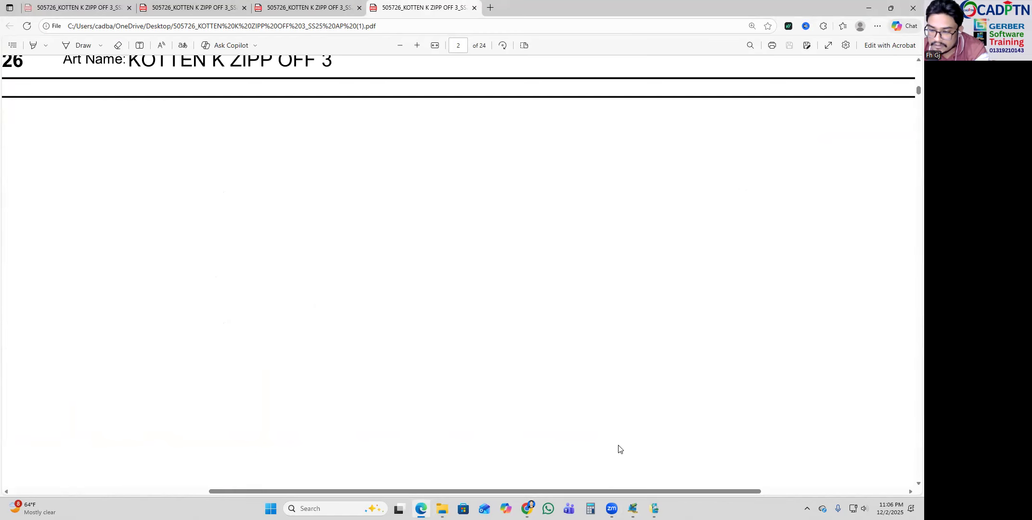
{"action": "left_click", "coordinate": [633, 508]}
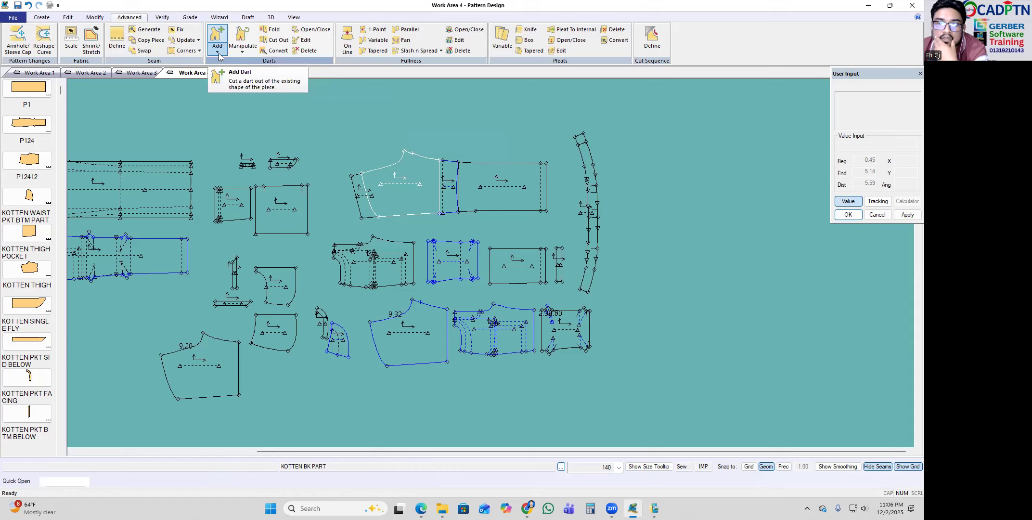
{"action": "left_click", "coordinate": [242, 52]}
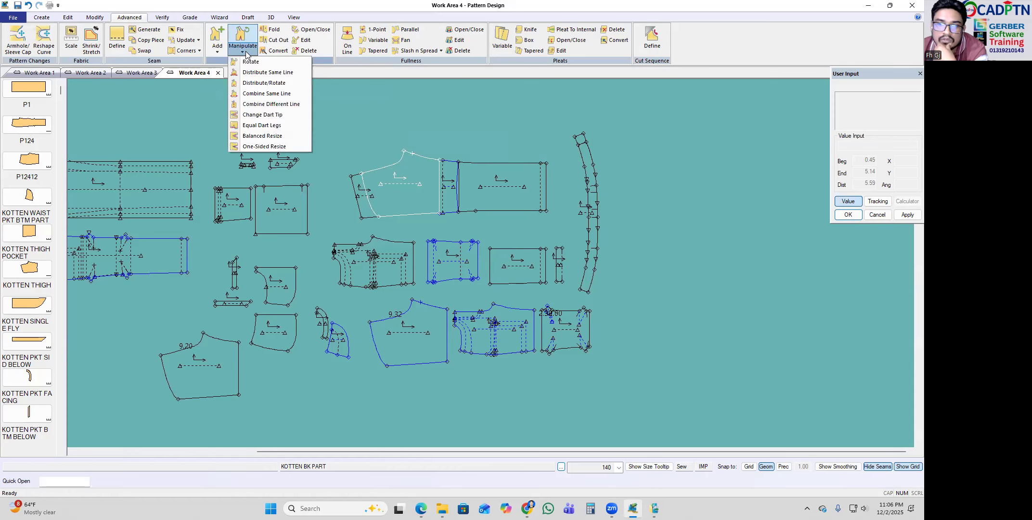
{"action": "left_click", "coordinate": [246, 54]}
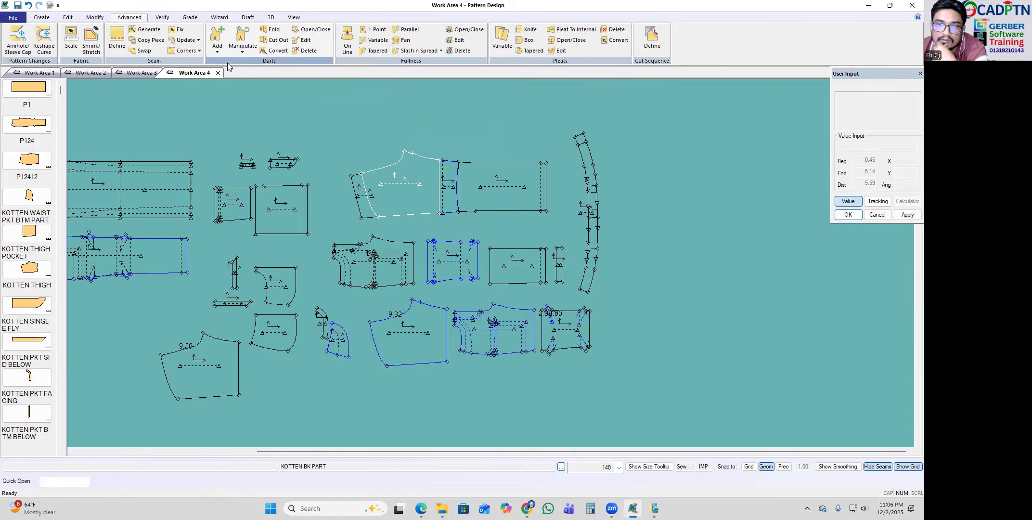
{"action": "left_click", "coordinate": [218, 52]}
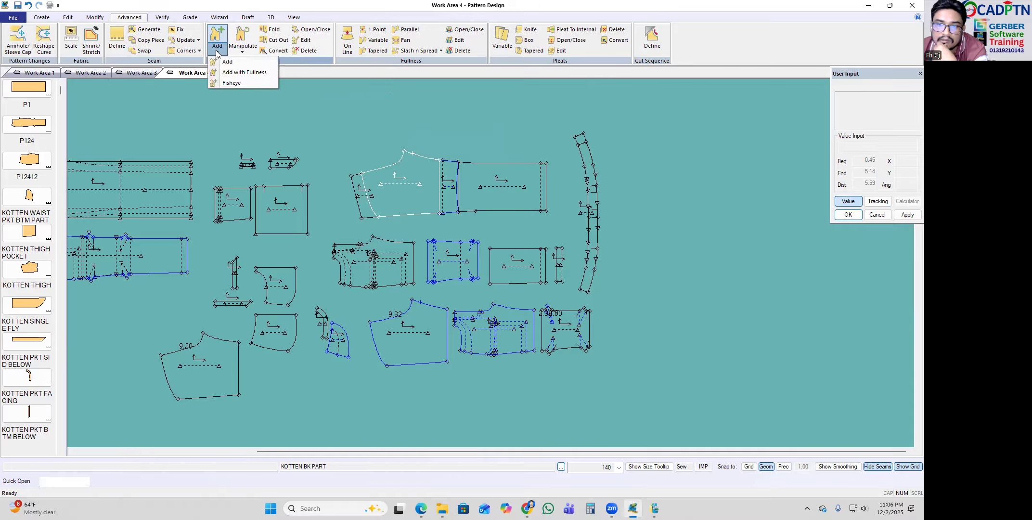
{"action": "left_click", "coordinate": [243, 53]}
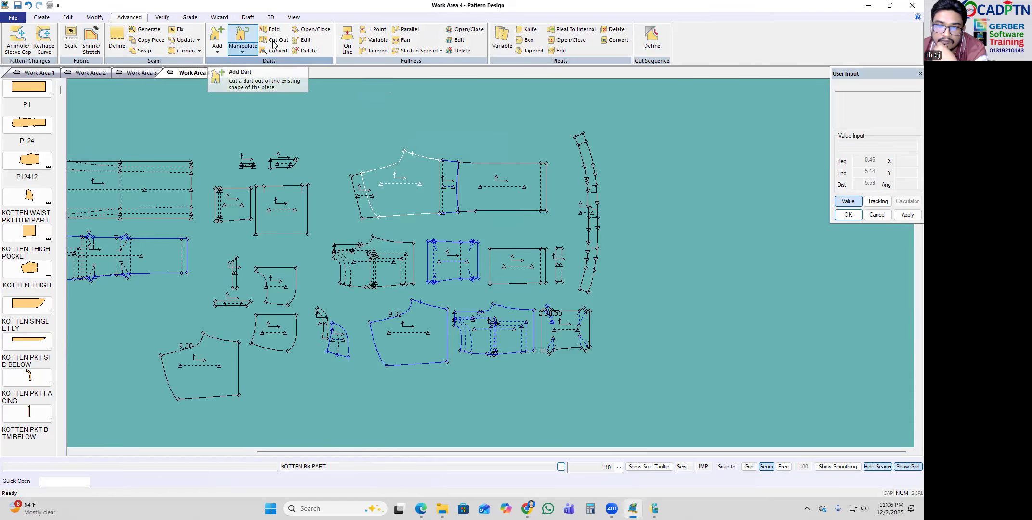
Step: Move KOTTEN BK BTM PART slightly away from the joined back leg so a gap separates them
{"action": "left_click_drag", "start_coordinate": [484, 188], "coordinate": [498, 185]}
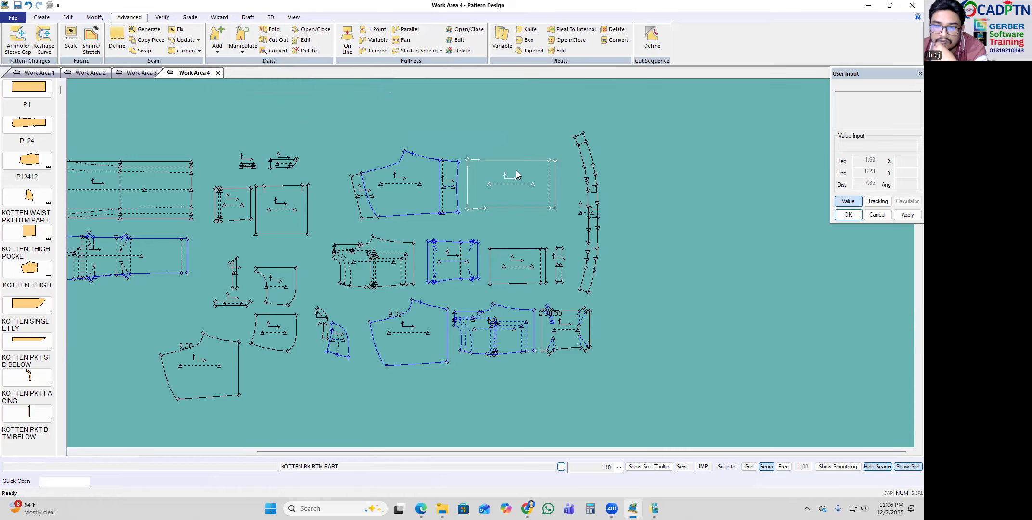
{"action": "scroll", "coordinate": [511, 171], "scroll_direction": "up", "scroll_amount": 5}
{"action": "scroll", "coordinate": [538, 165], "scroll_direction": "up", "scroll_amount": 3}
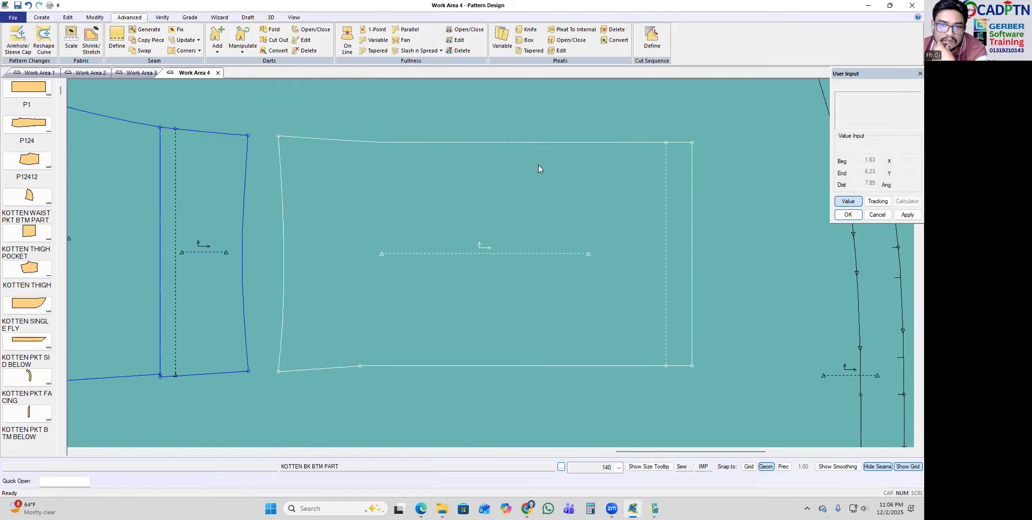
{"action": "scroll", "coordinate": [472, 199], "scroll_direction": "down", "scroll_amount": 2}
{"action": "scroll", "coordinate": [433, 133], "scroll_direction": "down", "scroll_amount": 1}
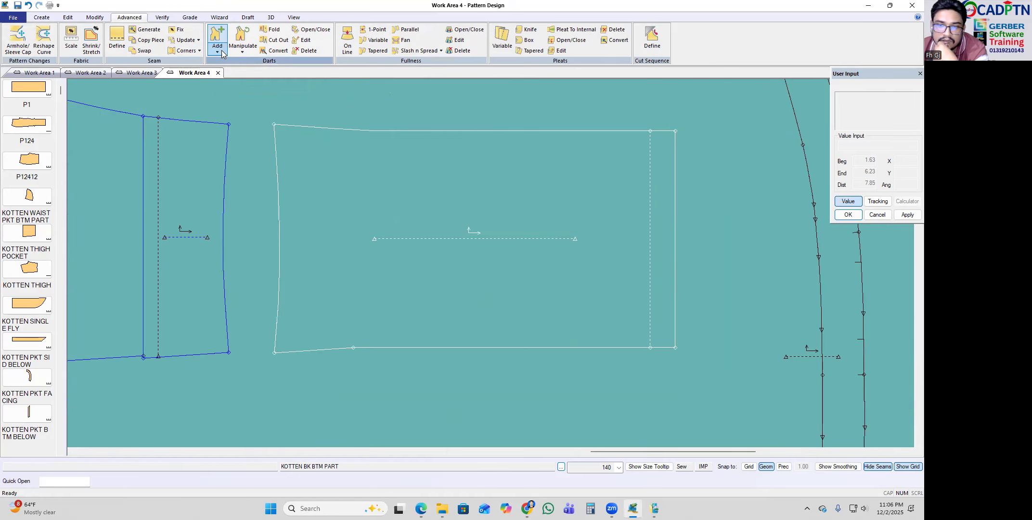
Step: Start Add Dart with Fullness on KOTTEN BK BTM PART and place the dart opening along its upper edge
{"action": "left_click", "coordinate": [217, 45]}
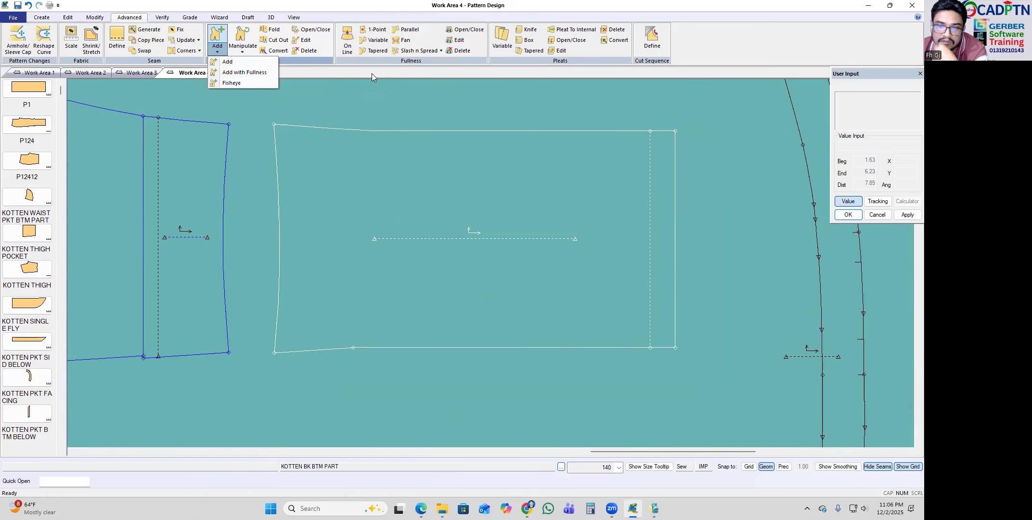
{"action": "left_click", "coordinate": [250, 79]}
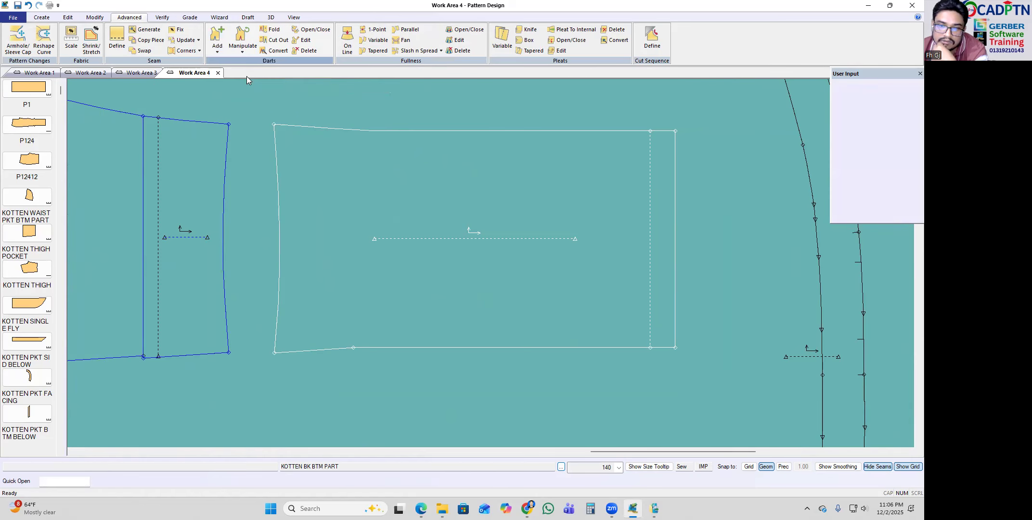
{"action": "scroll", "coordinate": [667, 188], "scroll_direction": "down", "scroll_amount": 1}
{"action": "scroll", "coordinate": [532, 166], "scroll_direction": "down", "scroll_amount": 4}
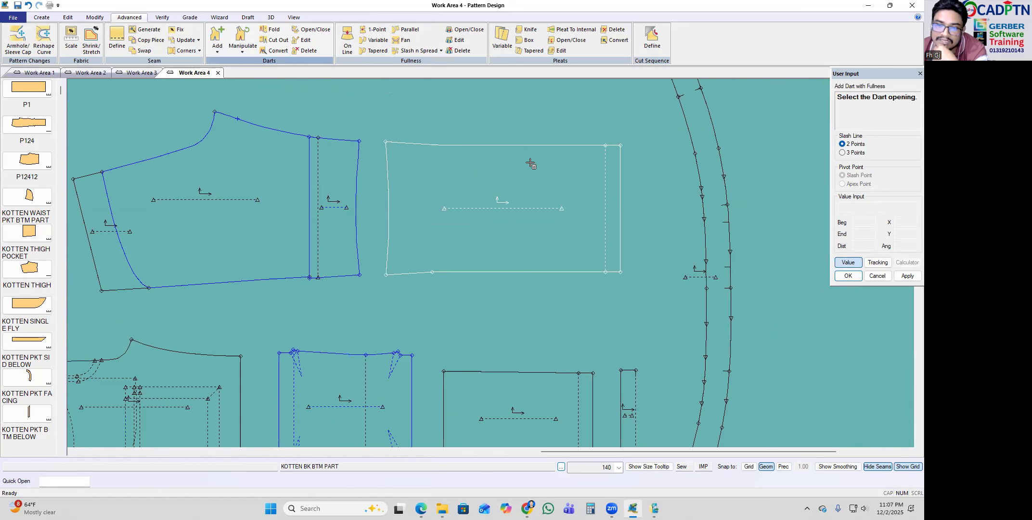
{"action": "scroll", "coordinate": [529, 164], "scroll_direction": "up", "scroll_amount": 2}
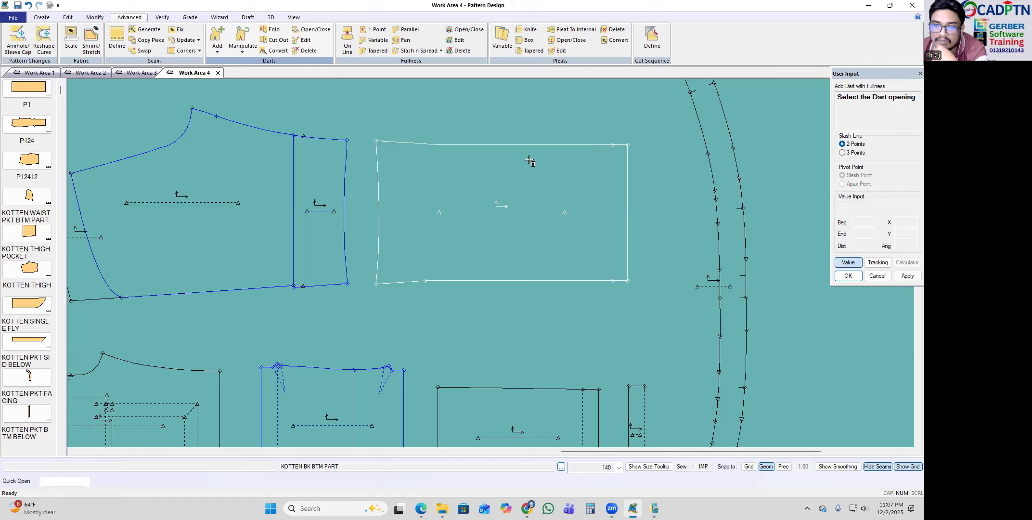
{"action": "left_click", "coordinate": [515, 144]}
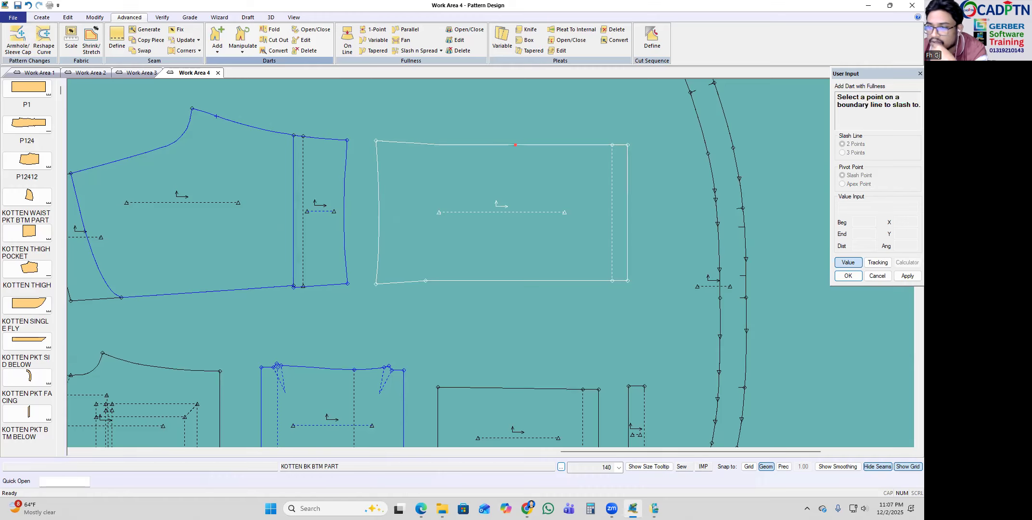
Step: Slash from the dart opening to the lower edge of KOTTEN BK BTM PART, keeping the hem side stationary
{"action": "left_click", "coordinate": [217, 50]}
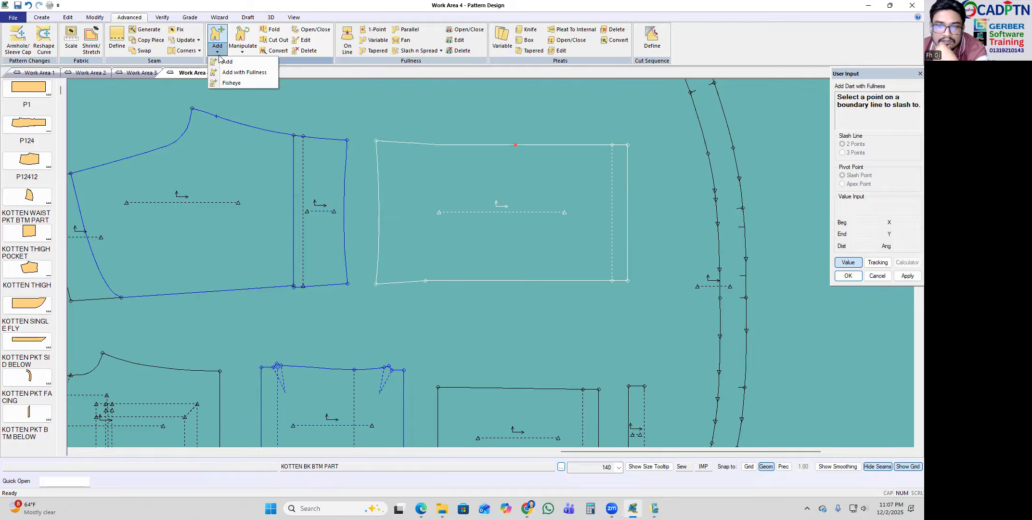
{"action": "left_click", "coordinate": [246, 77]}
{"action": "scroll", "coordinate": [496, 138], "scroll_direction": "up", "scroll_amount": 1}
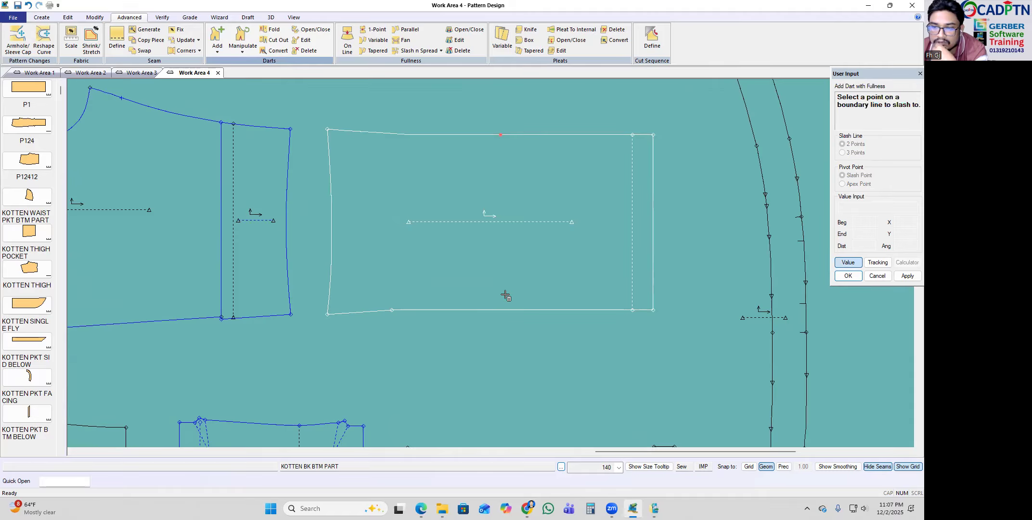
{"action": "left_click", "coordinate": [497, 310]}
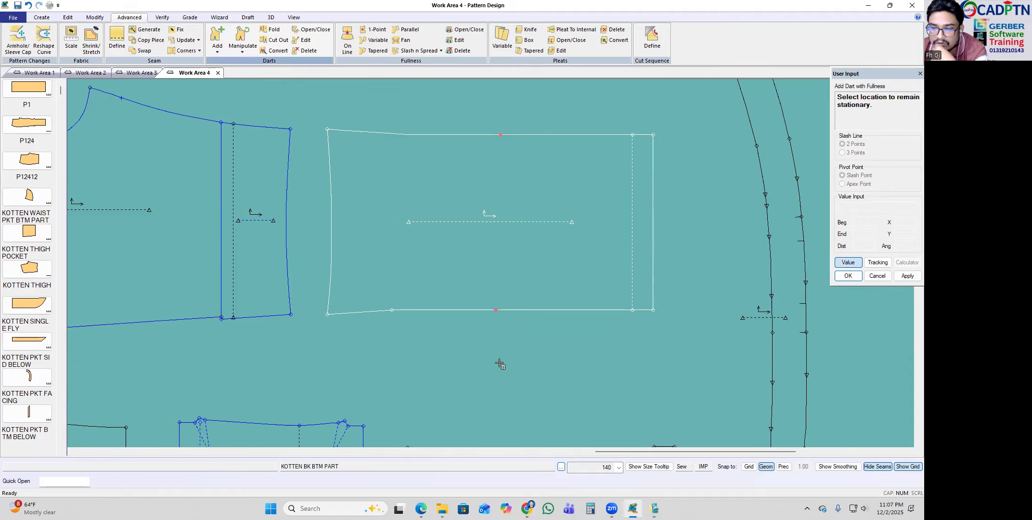
{"action": "left_click", "coordinate": [654, 220]}
{"action": "right_click", "coordinate": [548, 169]}
{"action": "left_click", "coordinate": [578, 174]}
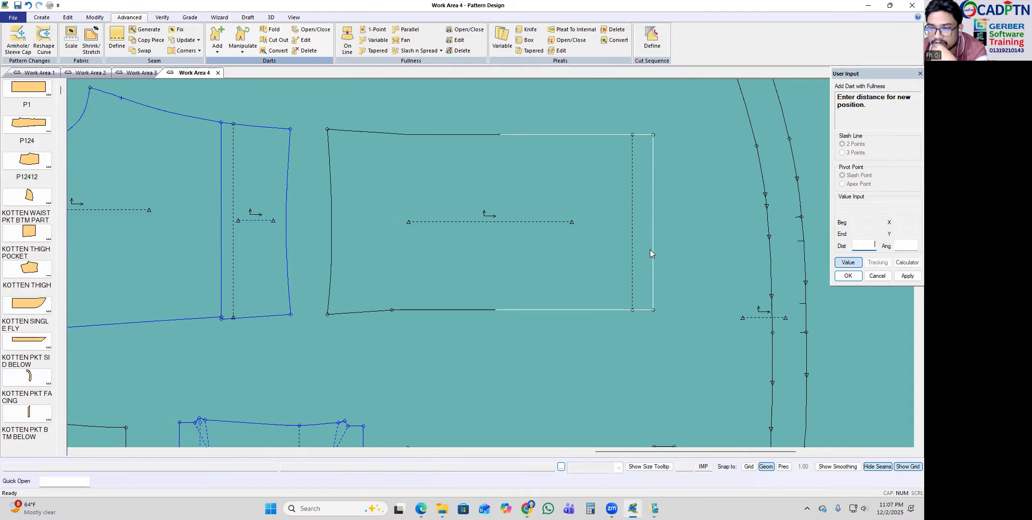
Step: Spread the dart opening on KOTTEN BK BTM PART freehand, and cancel the dart instead of placing its tip
{"action": "left_click", "coordinate": [849, 263]}
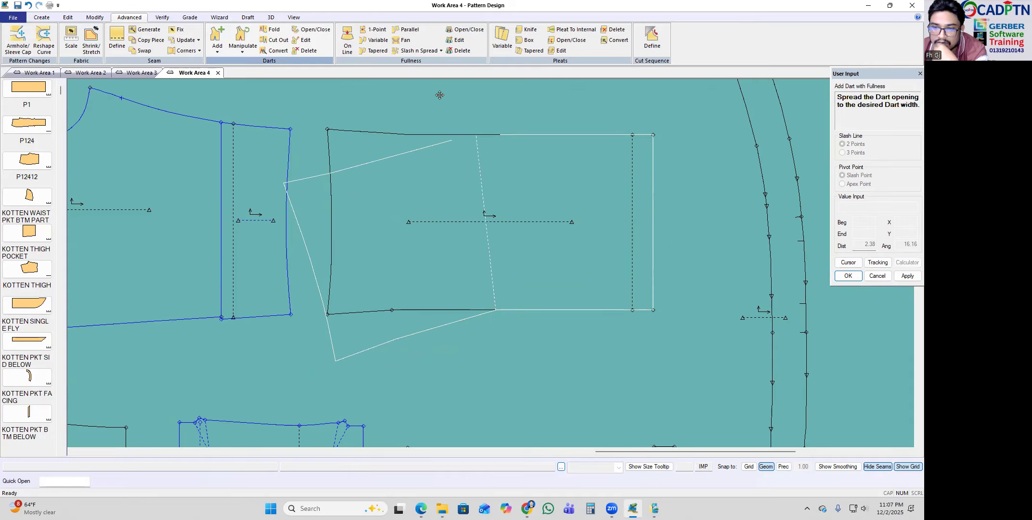
{"action": "scroll", "coordinate": [436, 102], "scroll_direction": "down", "scroll_amount": 1}
{"action": "right_click", "coordinate": [468, 103]}
{"action": "left_click", "coordinate": [472, 105]}
{"action": "scroll", "coordinate": [612, 155], "scroll_direction": "down", "scroll_amount": 3}
{"action": "right_click", "coordinate": [525, 101]}
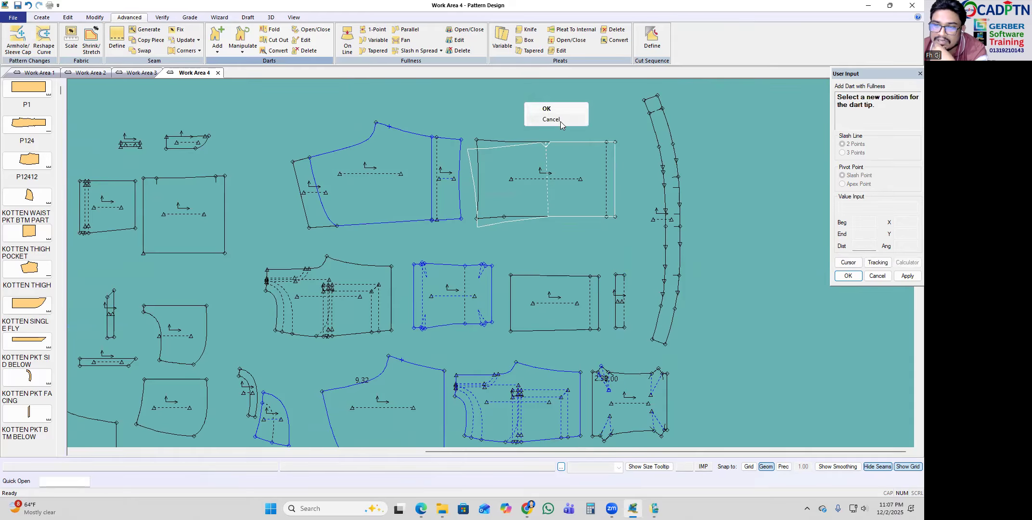
{"action": "left_click", "coordinate": [559, 119]}
Step: Move KOTTEN FRT PART6 from beside the knee part onto the small pocket pieces
{"action": "scroll", "coordinate": [594, 154], "scroll_direction": "down", "scroll_amount": 7}
{"action": "scroll", "coordinate": [426, 183], "scroll_direction": "up", "scroll_amount": 2}
{"action": "scroll", "coordinate": [624, 280], "scroll_direction": "down", "scroll_amount": 2}
{"action": "scroll", "coordinate": [624, 297], "scroll_direction": "up", "scroll_amount": 5}
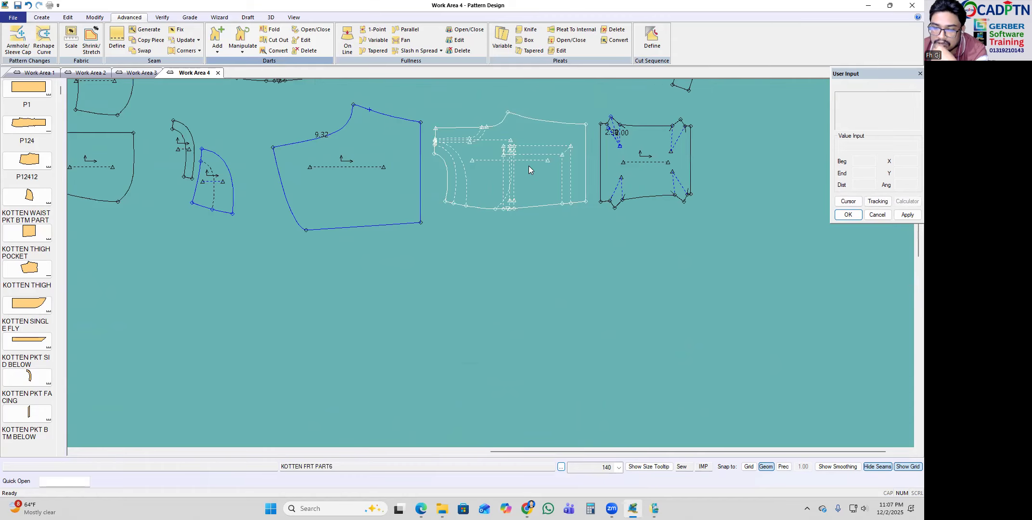
{"action": "left_click", "coordinate": [552, 163]}
{"action": "scroll", "coordinate": [529, 285], "scroll_direction": "up", "scroll_amount": 2}
{"action": "scroll", "coordinate": [501, 315], "scroll_direction": "down", "scroll_amount": 3}
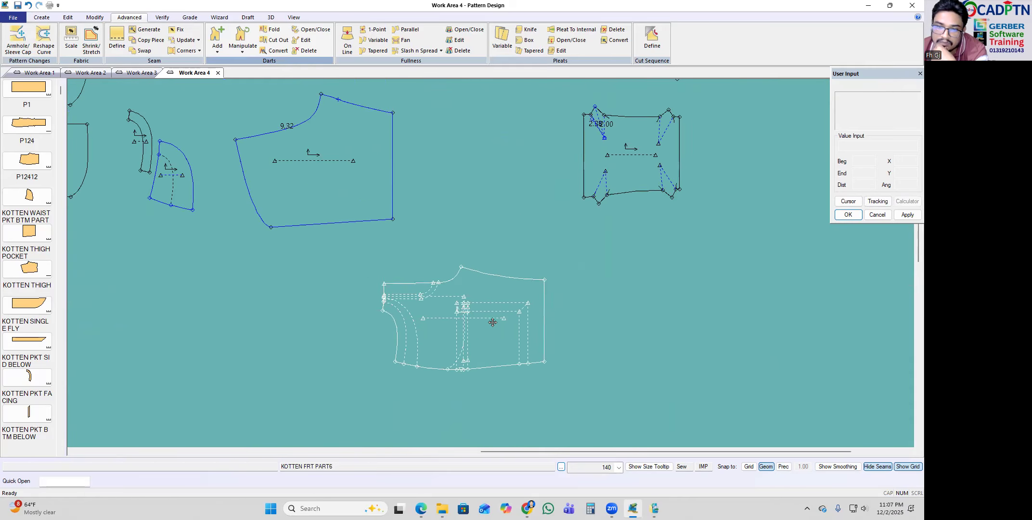
{"action": "left_click", "coordinate": [99, 153]}
Step: Move KOTTEN BK PART7 into the open area, lower and closer to the darted knee part
{"action": "left_click", "coordinate": [345, 185]}
{"action": "scroll", "coordinate": [438, 245], "scroll_direction": "up", "scroll_amount": 3}
{"action": "left_click", "coordinate": [345, 222]}
{"action": "scroll", "coordinate": [309, 195], "scroll_direction": "up", "scroll_amount": 2}
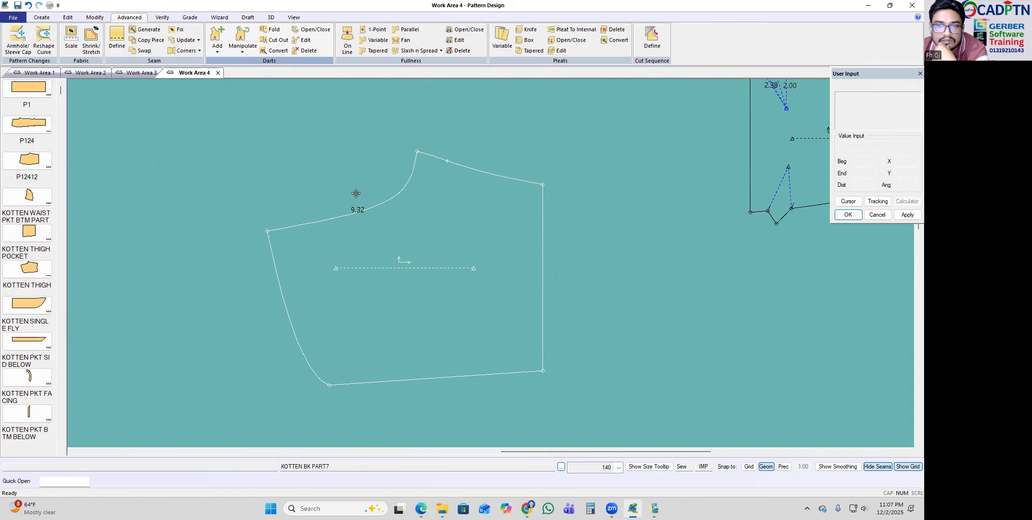
{"action": "left_click", "coordinate": [242, 48]}
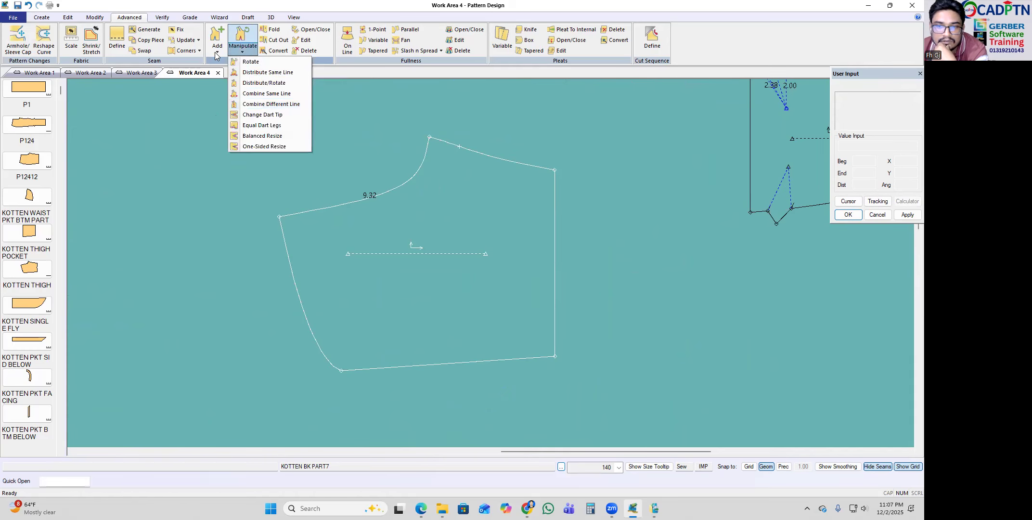
{"action": "left_click", "coordinate": [217, 52]}
{"action": "left_click", "coordinate": [241, 72]}
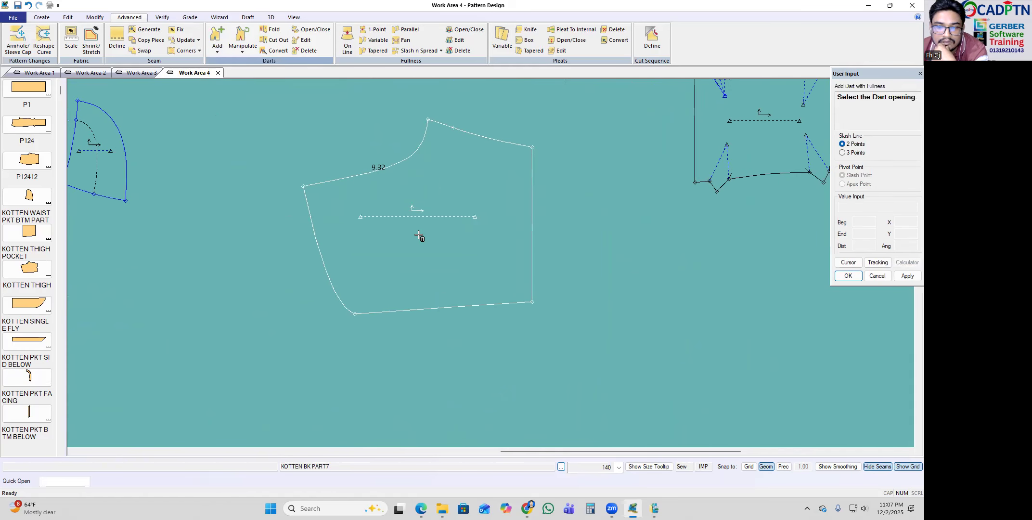
{"action": "left_click", "coordinate": [538, 227]}
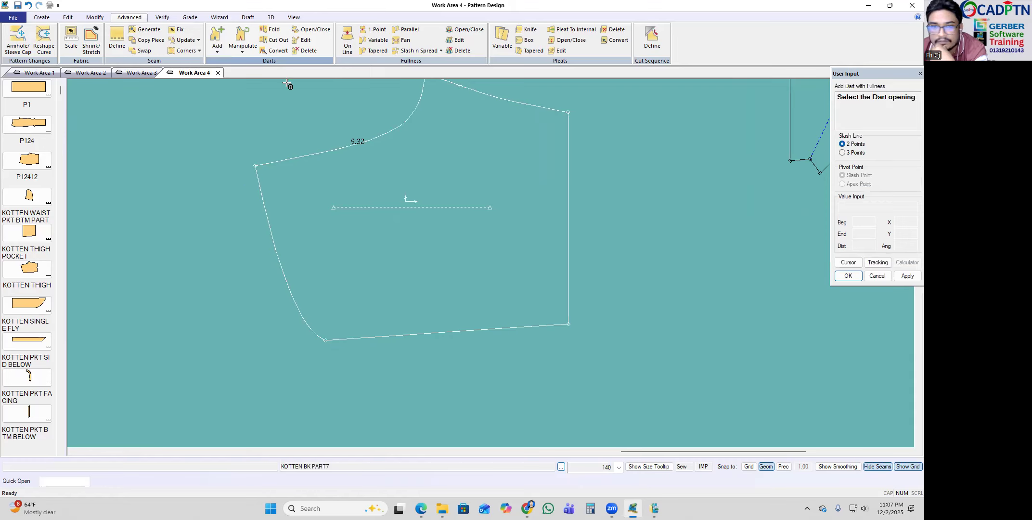
{"action": "left_click", "coordinate": [217, 50]}
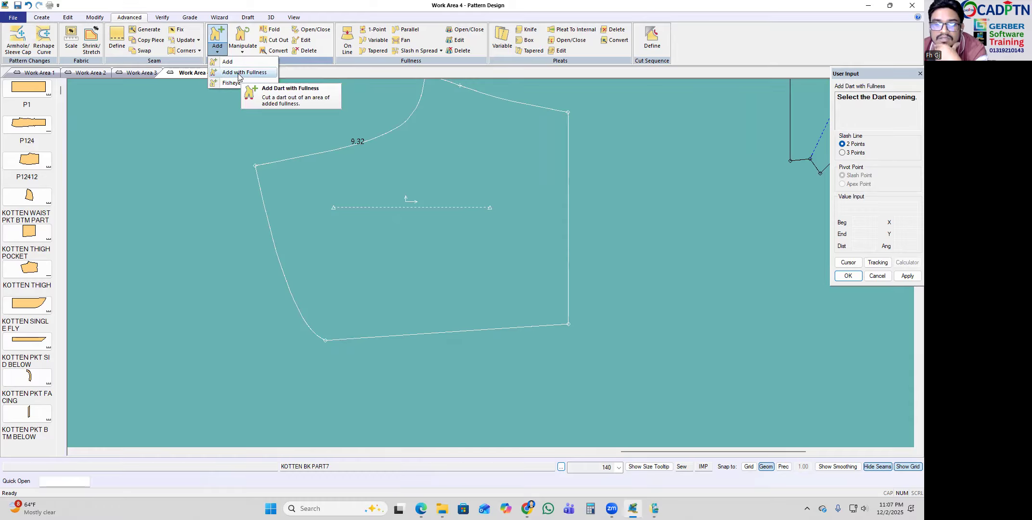
{"action": "left_click", "coordinate": [239, 74]}
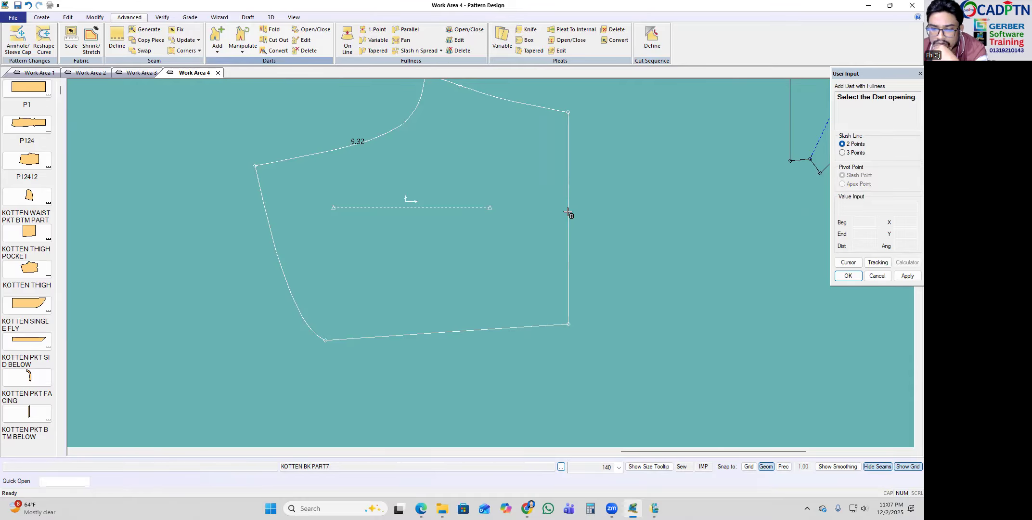
{"action": "scroll", "coordinate": [568, 212], "scroll_direction": "down", "scroll_amount": 6}
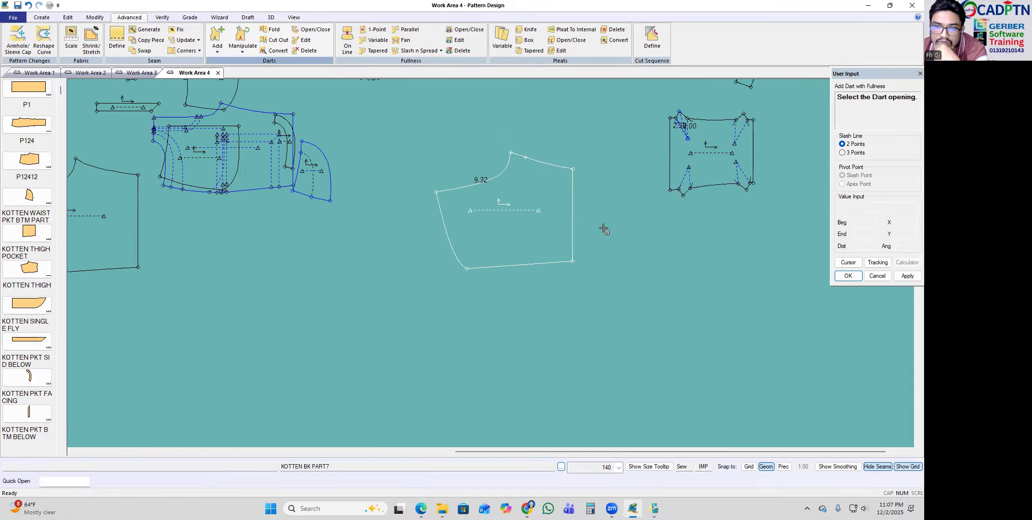
{"action": "scroll", "coordinate": [614, 256], "scroll_direction": "up", "scroll_amount": 3}
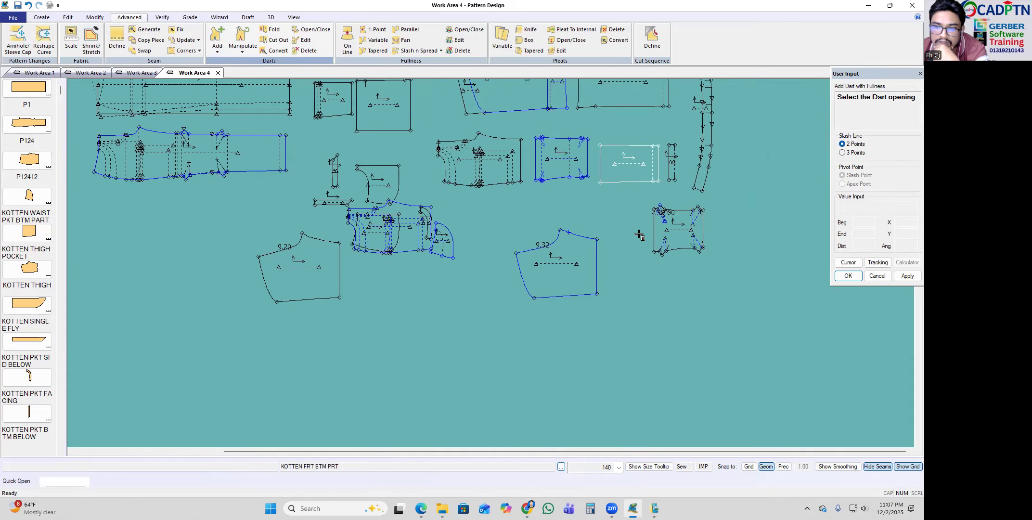
{"action": "scroll", "coordinate": [616, 296], "scroll_direction": "up", "scroll_amount": 2}
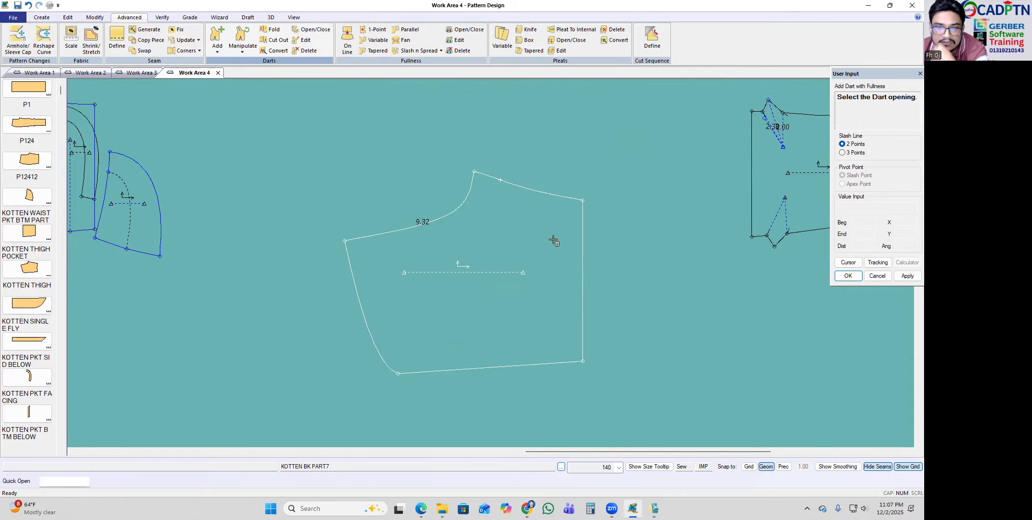
{"action": "scroll", "coordinate": [549, 332], "scroll_direction": "up", "scroll_amount": 1}
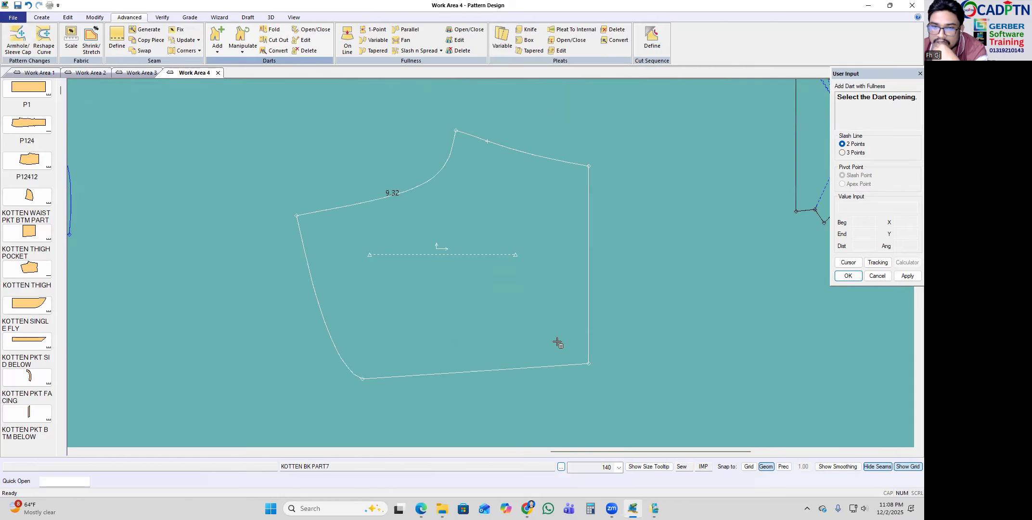
{"action": "scroll", "coordinate": [392, 239], "scroll_direction": "down", "scroll_amount": 4}
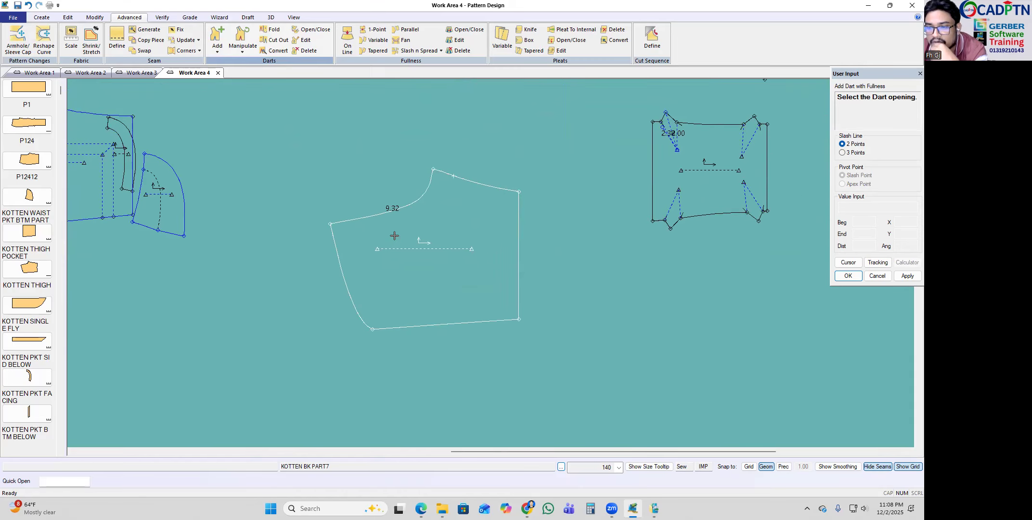
{"action": "scroll", "coordinate": [369, 284], "scroll_direction": "up", "scroll_amount": 1}
{"action": "scroll", "coordinate": [369, 284], "scroll_direction": "up", "scroll_amount": 1}
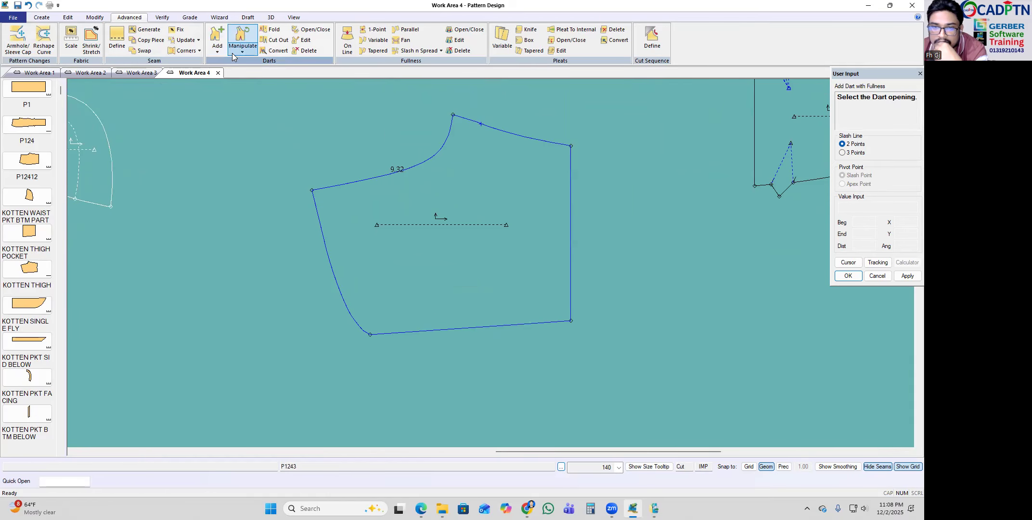
{"action": "scroll", "coordinate": [538, 301], "scroll_direction": "down", "scroll_amount": 1}
{"action": "scroll", "coordinate": [538, 301], "scroll_direction": "down", "scroll_amount": 4}
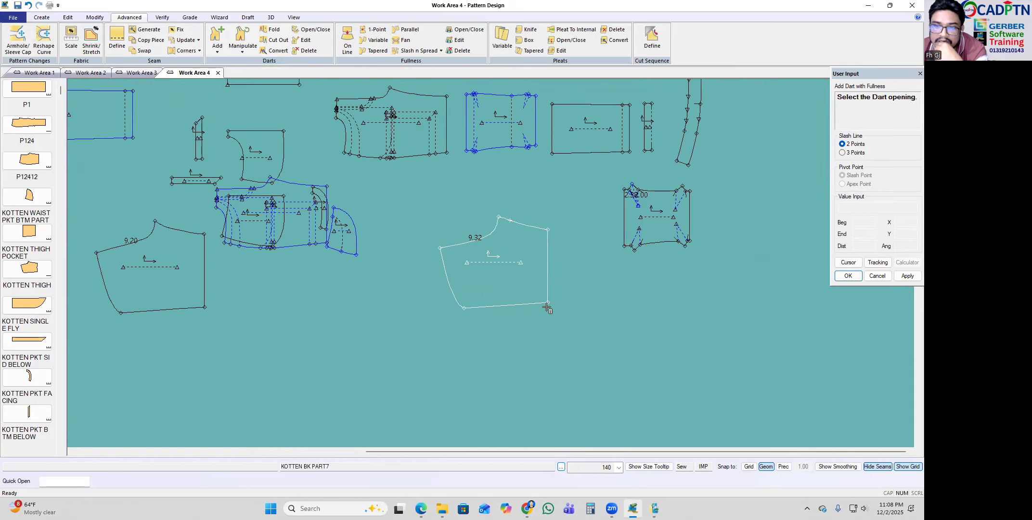
{"action": "scroll", "coordinate": [564, 166], "scroll_direction": "up", "scroll_amount": 1}
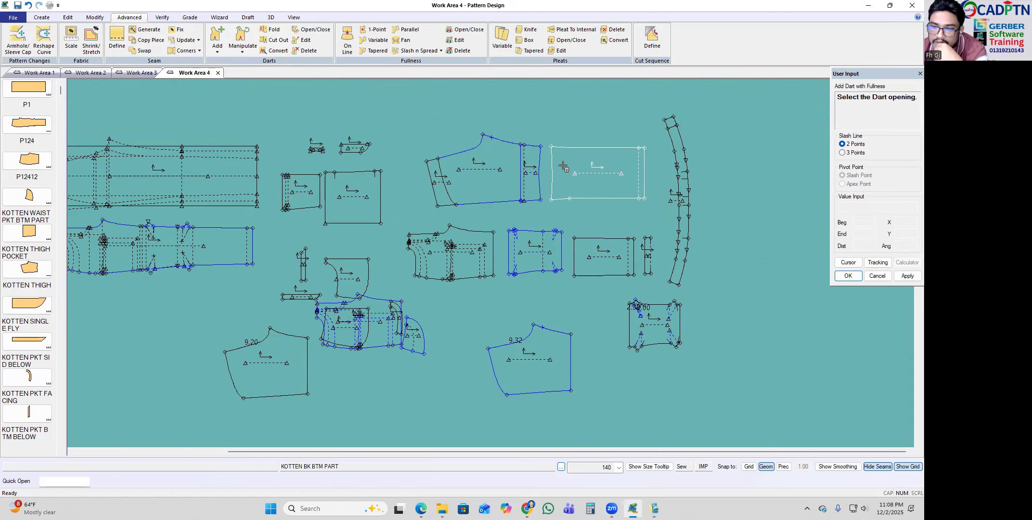
Step: Move KOTTEN BK PART from the upper row of pieces into the open area beyond the darted knee part
{"action": "scroll", "coordinate": [523, 164], "scroll_direction": "up", "scroll_amount": 2}
{"action": "middle_click", "coordinate": [472, 190]}
{"action": "scroll", "coordinate": [286, 118], "scroll_direction": "down", "scroll_amount": 4}
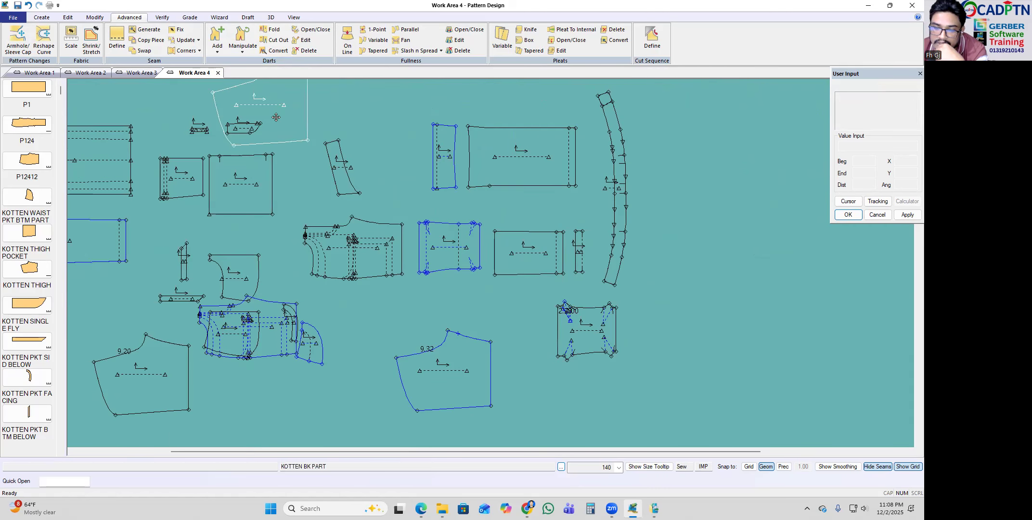
{"action": "scroll", "coordinate": [670, 257], "scroll_direction": "up", "scroll_amount": 5}
{"action": "left_click", "coordinate": [512, 255]}
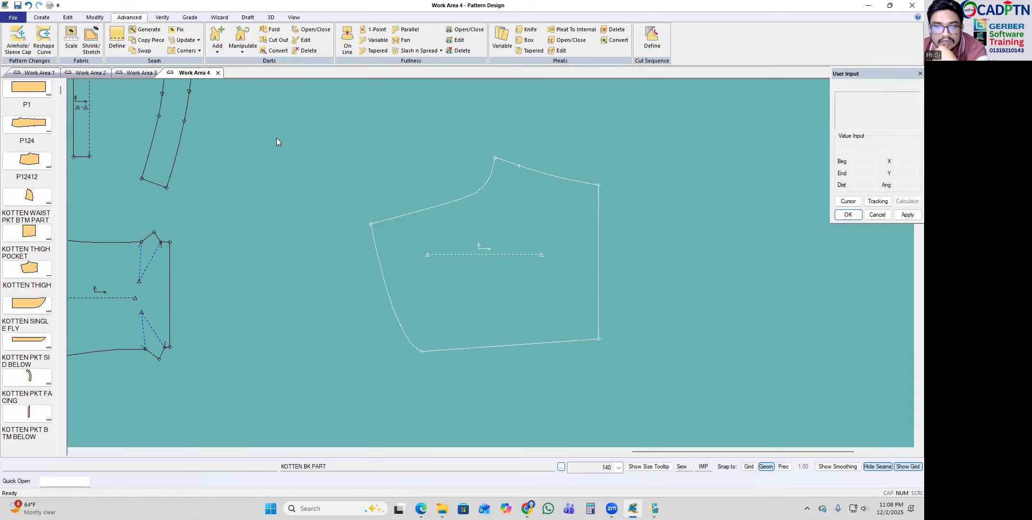
Step: Begin a dart with fullness on KOTTEN BK PART, slashing from its curved side edge to the opposite straight edge and keeping the crotch-curve edge stationary
{"action": "left_click", "coordinate": [217, 52]}
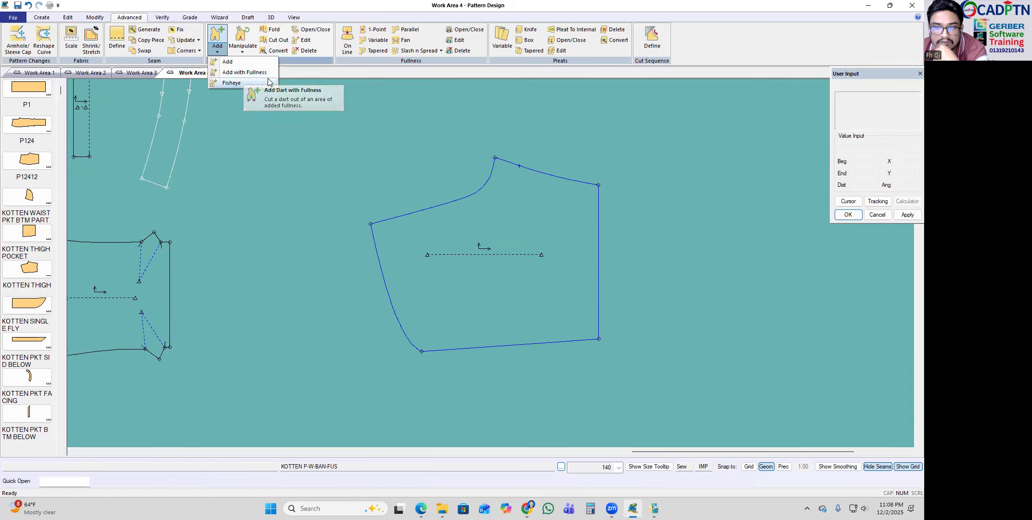
{"action": "left_click", "coordinate": [253, 77]}
{"action": "scroll", "coordinate": [409, 202], "scroll_direction": "up", "scroll_amount": 3}
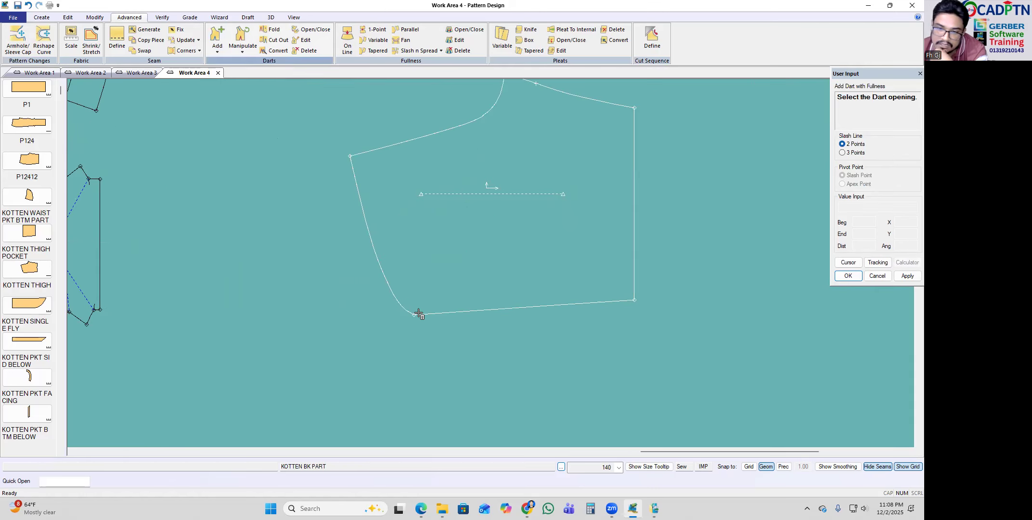
{"action": "left_click", "coordinate": [370, 235]}
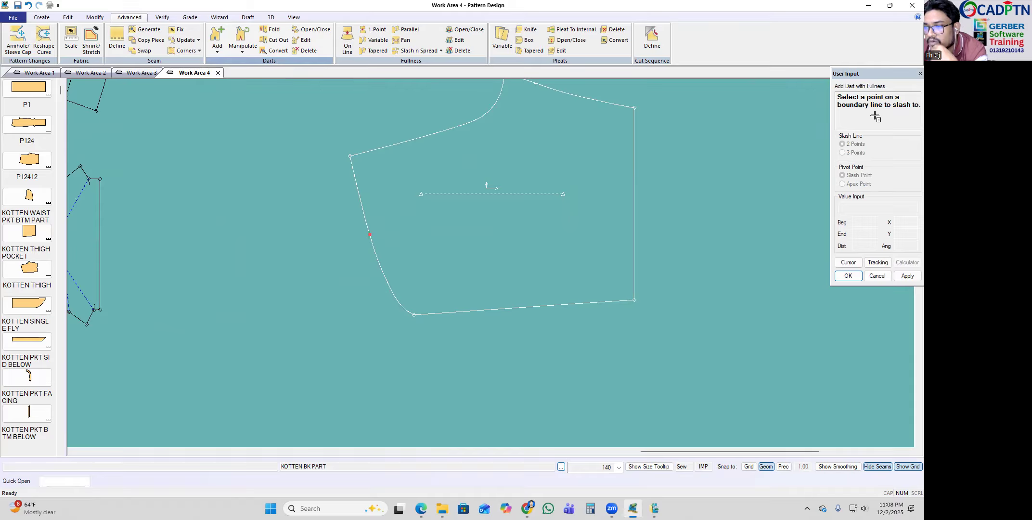
{"action": "left_click", "coordinate": [634, 181]}
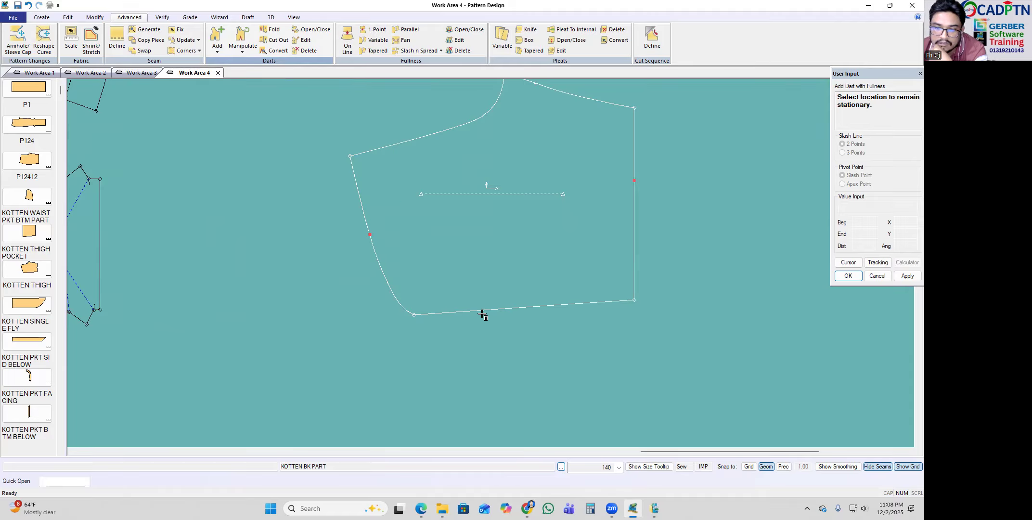
{"action": "left_click", "coordinate": [421, 137]}
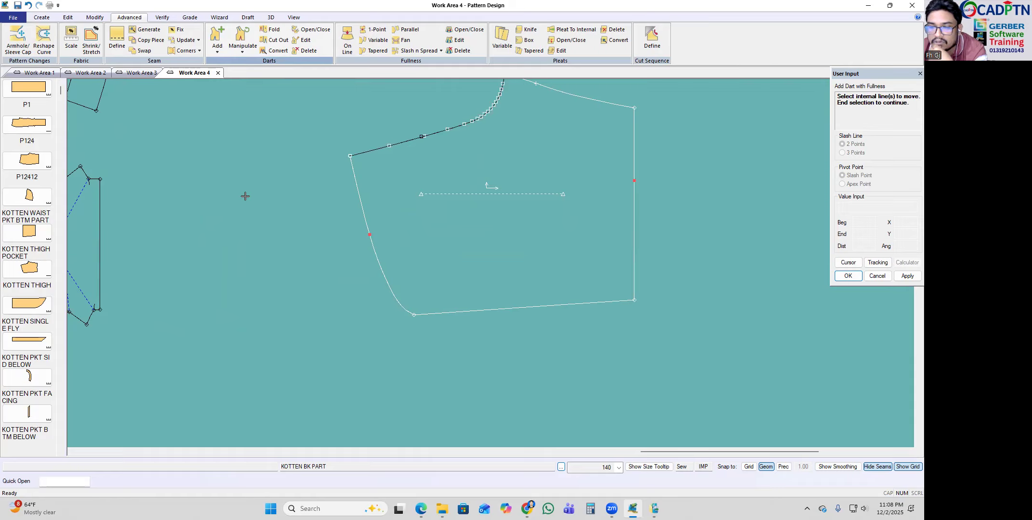
{"action": "right_click", "coordinate": [499, 169]}
{"action": "left_click", "coordinate": [499, 169]}
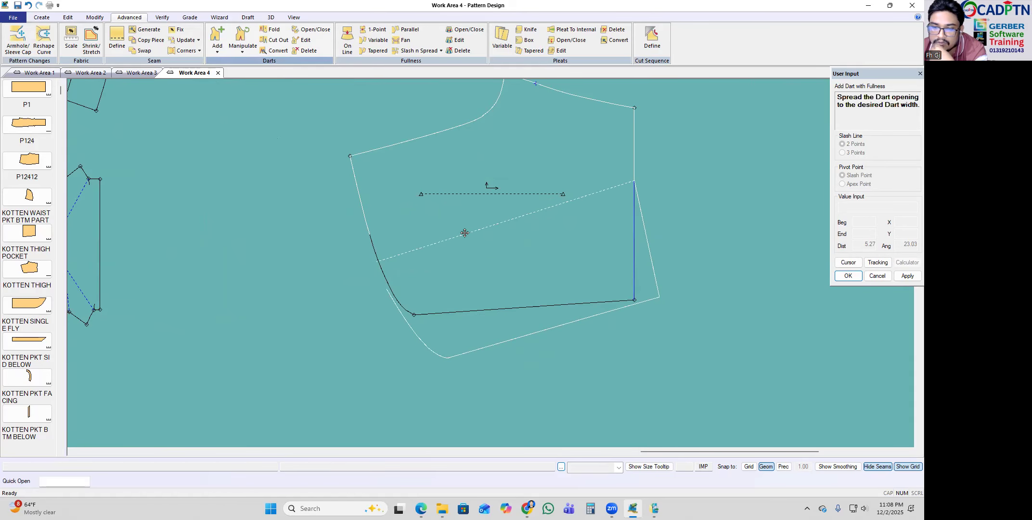
Step: Spread the dart opening on KOTTEN BK PART freehand and place the dart tip at a distance of 2.50
{"action": "left_click", "coordinate": [465, 240]}
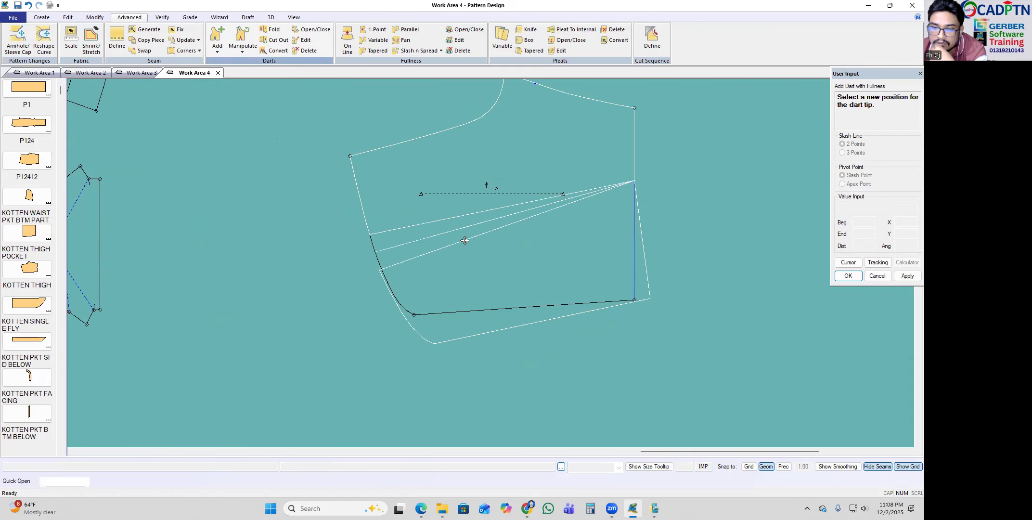
{"action": "key", "text": "Tab"}
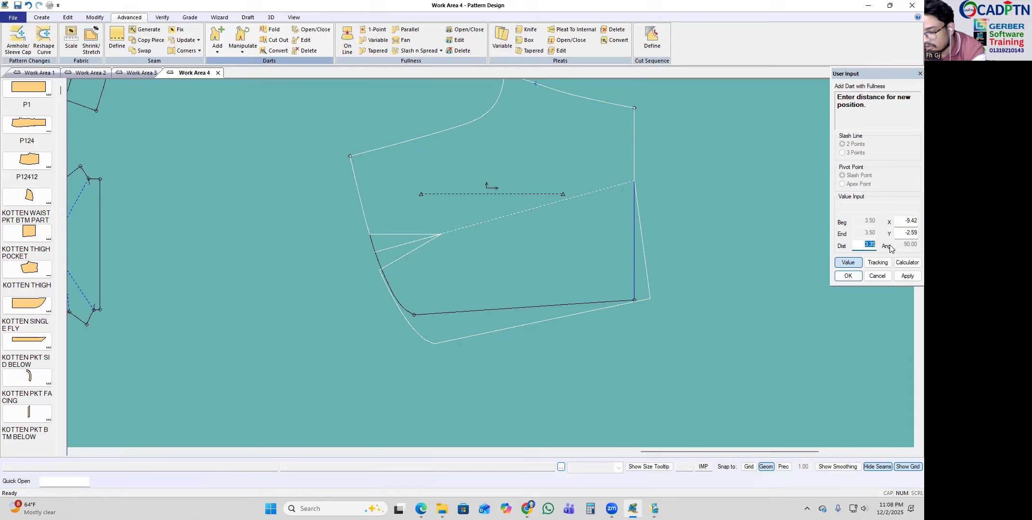
{"action": "left_click", "coordinate": [903, 278]}
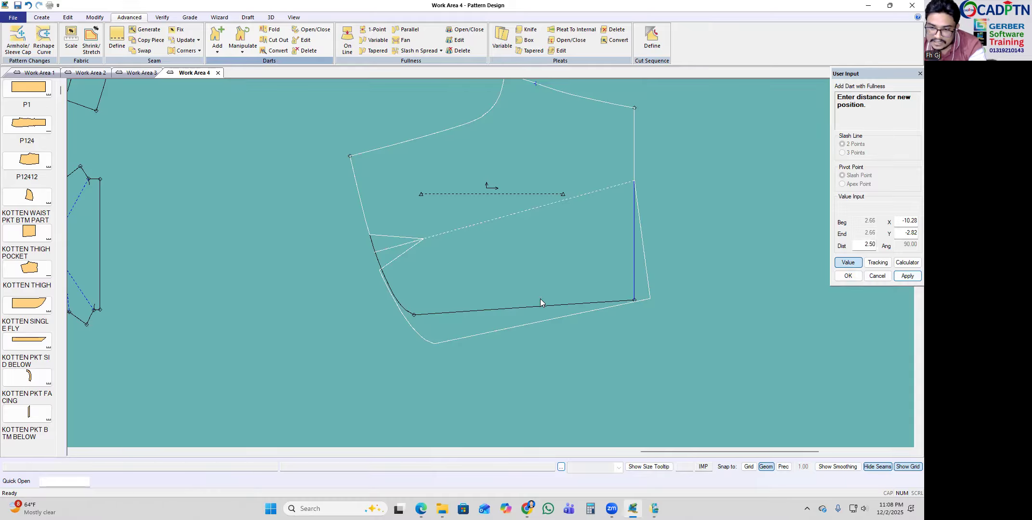
{"action": "scroll", "coordinate": [537, 306], "scroll_direction": "down", "scroll_amount": 1}
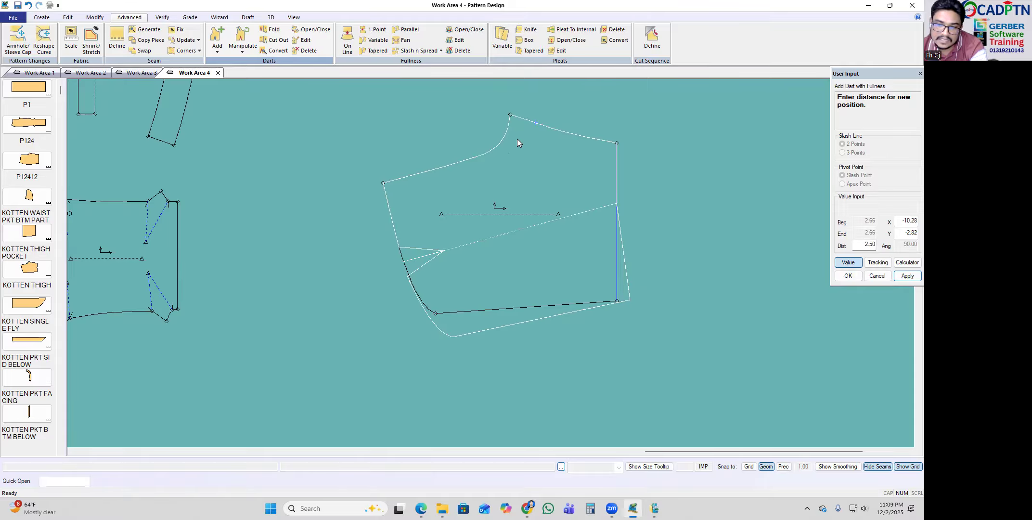
{"action": "scroll", "coordinate": [533, 134], "scroll_direction": "up", "scroll_amount": 1}
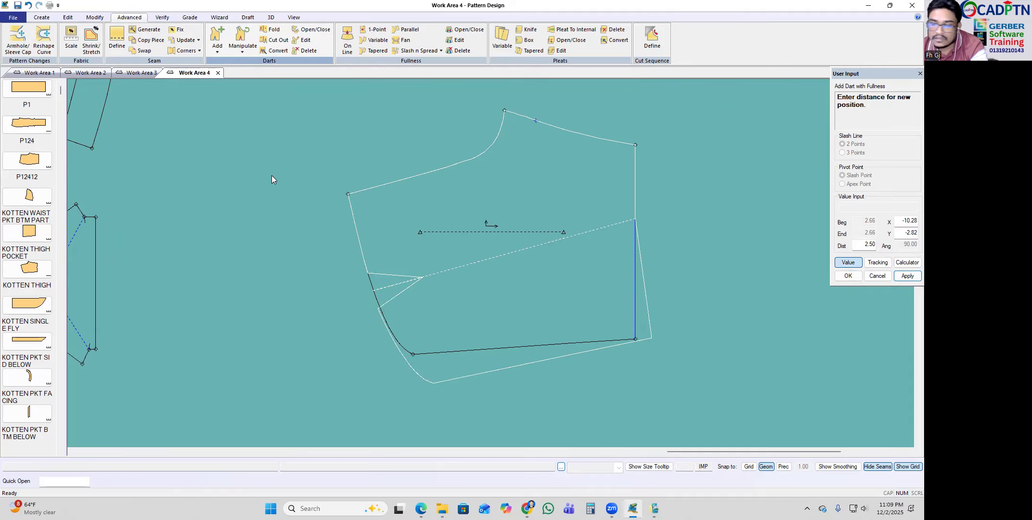
{"action": "left_click", "coordinate": [849, 277]}
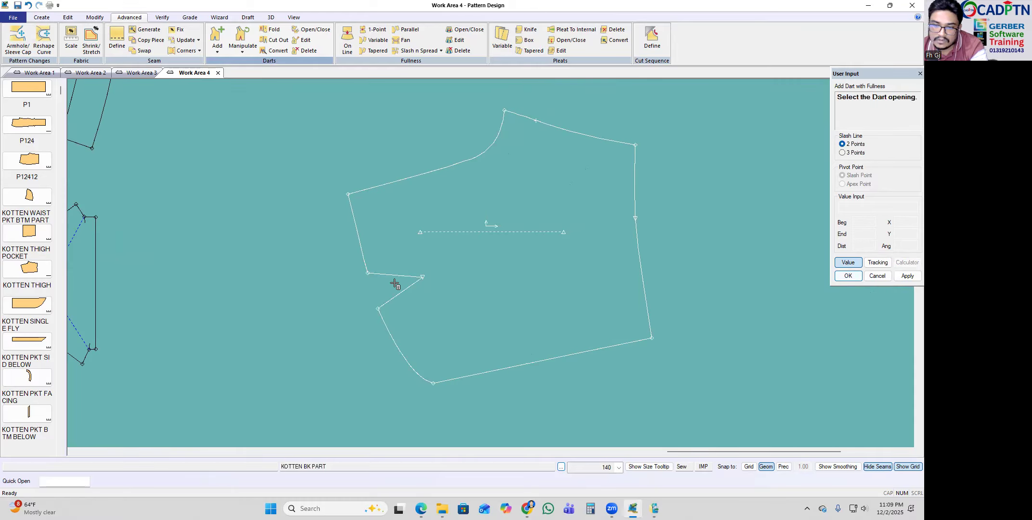
Step: Finish adding darts and turn off seam hiding to display the seam lines around the darted KOTTEN BK PART
{"action": "right_click", "coordinate": [410, 211]}
{"action": "left_click", "coordinate": [430, 218]}
{"action": "left_click", "coordinate": [880, 469]}
{"action": "scroll", "coordinate": [447, 251], "scroll_direction": "up", "scroll_amount": 2}
{"action": "scroll", "coordinate": [450, 245], "scroll_direction": "up", "scroll_amount": 2}
{"action": "scroll", "coordinate": [451, 243], "scroll_direction": "down", "scroll_amount": 2}
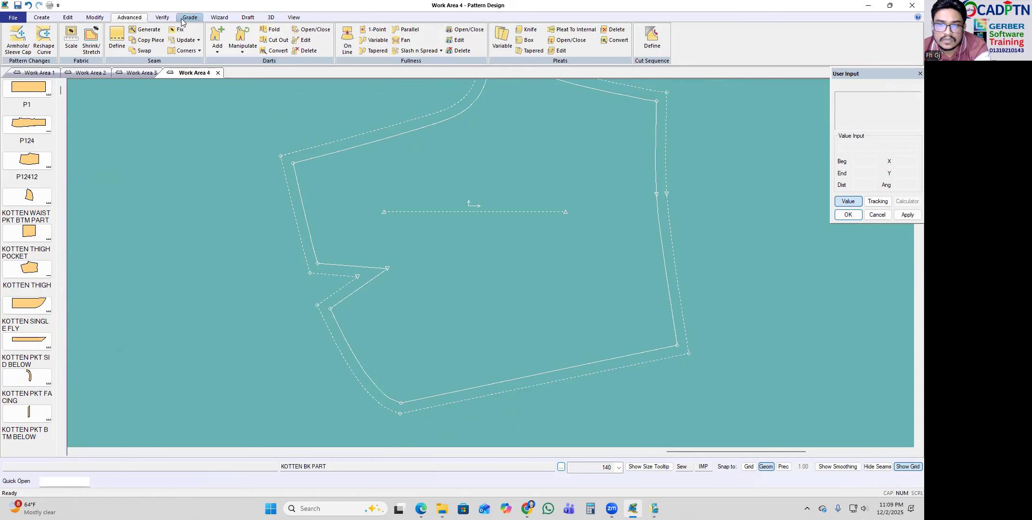
Step: Place a horizontal fisheye dart inside KOTTEN BK PART with a top depth of 5, bottom depth of 20 and width of 10
{"action": "left_click", "coordinate": [217, 51]}
{"action": "left_click", "coordinate": [242, 51]}
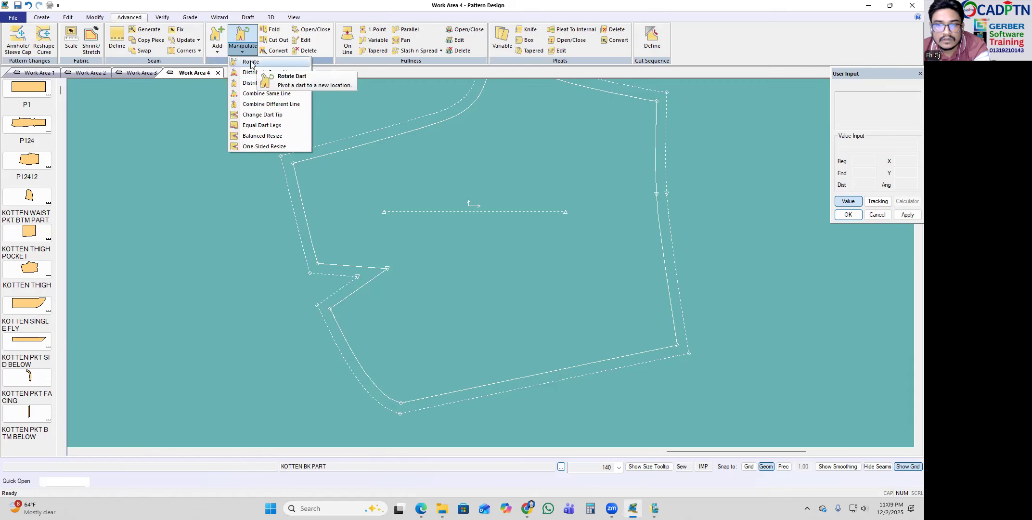
{"action": "left_click", "coordinate": [217, 51]}
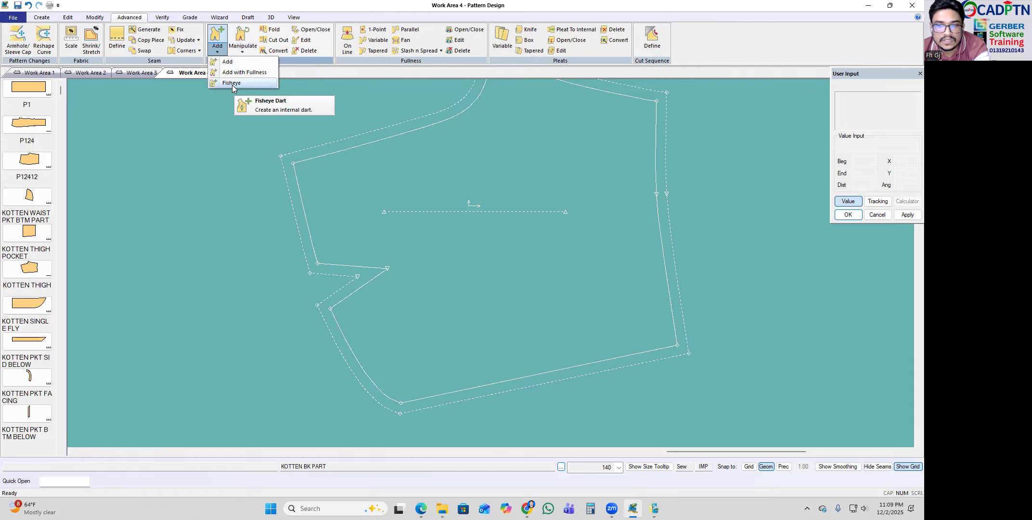
{"action": "left_click", "coordinate": [233, 88]}
{"action": "scroll", "coordinate": [221, 111], "scroll_direction": "down", "scroll_amount": 2}
{"action": "scroll", "coordinate": [405, 215], "scroll_direction": "up", "scroll_amount": 4}
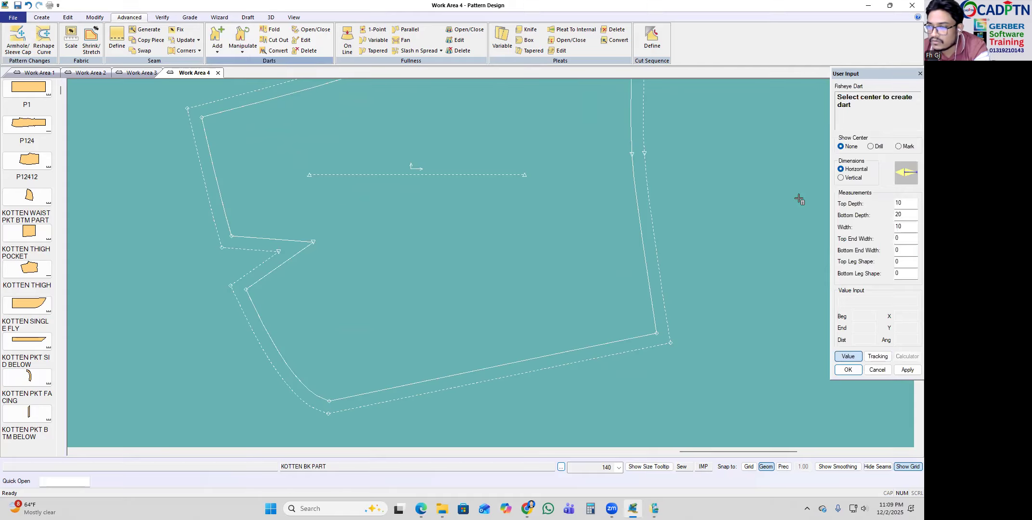
{"action": "left_click", "coordinate": [903, 203]}
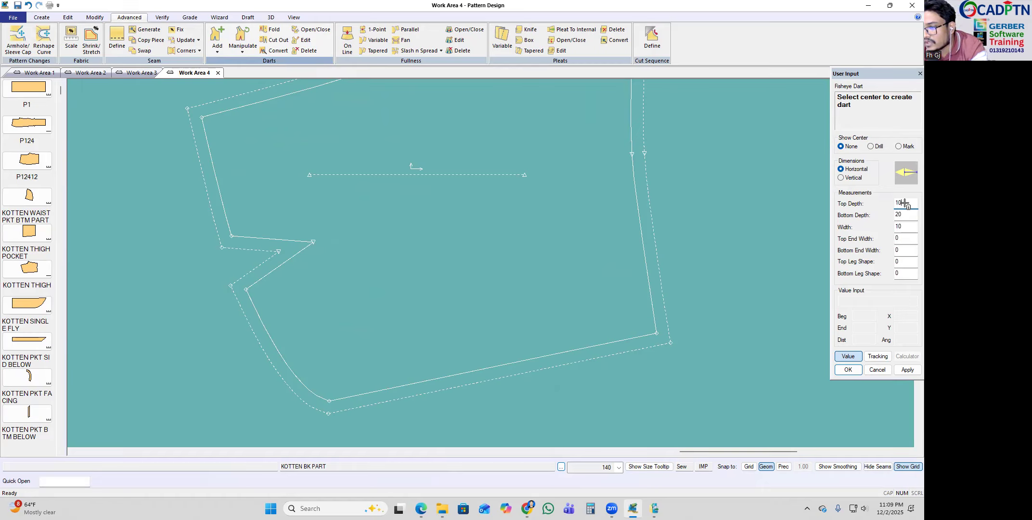
{"action": "left_click_drag", "start_coordinate": [904, 203], "coordinate": [885, 220]}
{"action": "type", "text": "2"}
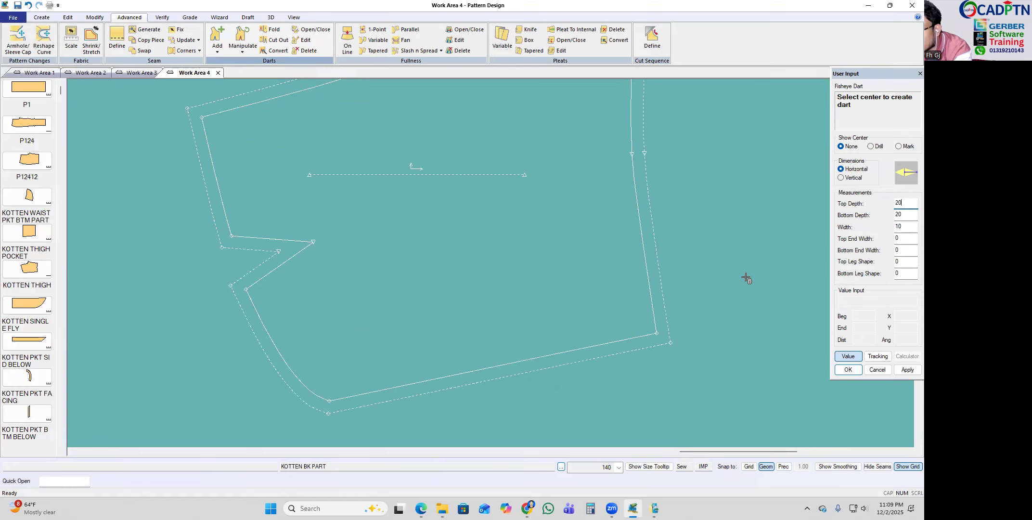
{"action": "left_click", "coordinate": [906, 231]}
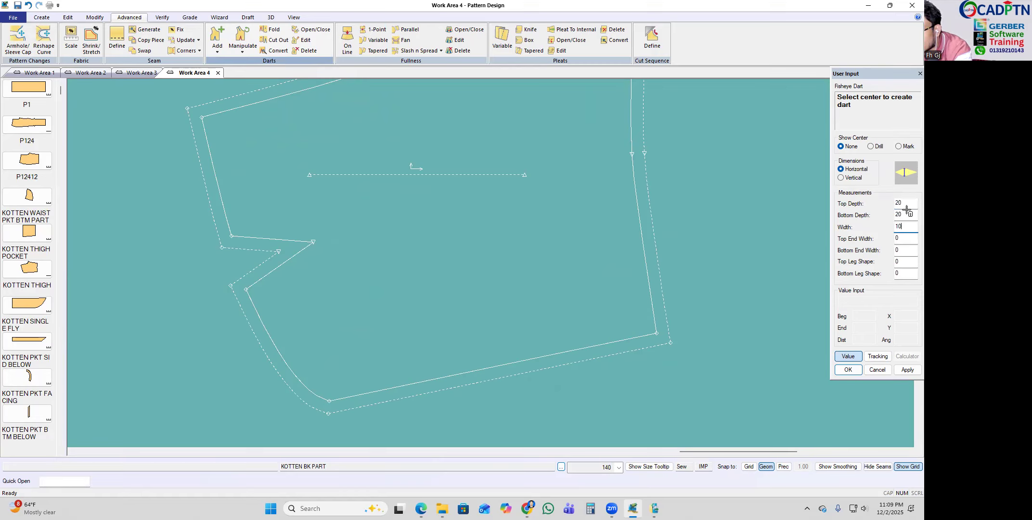
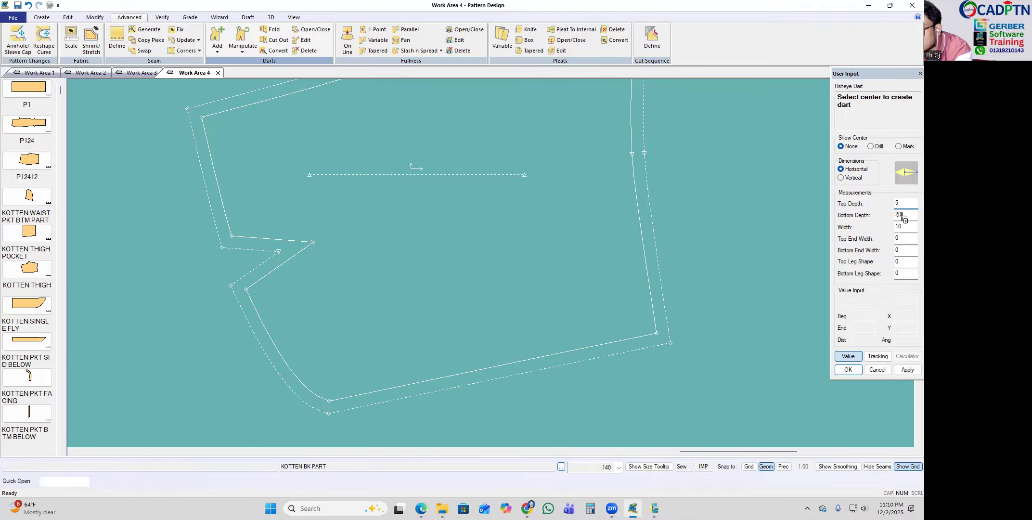
{"action": "left_click", "coordinate": [904, 249]}
{"action": "left_click", "coordinate": [380, 235]}
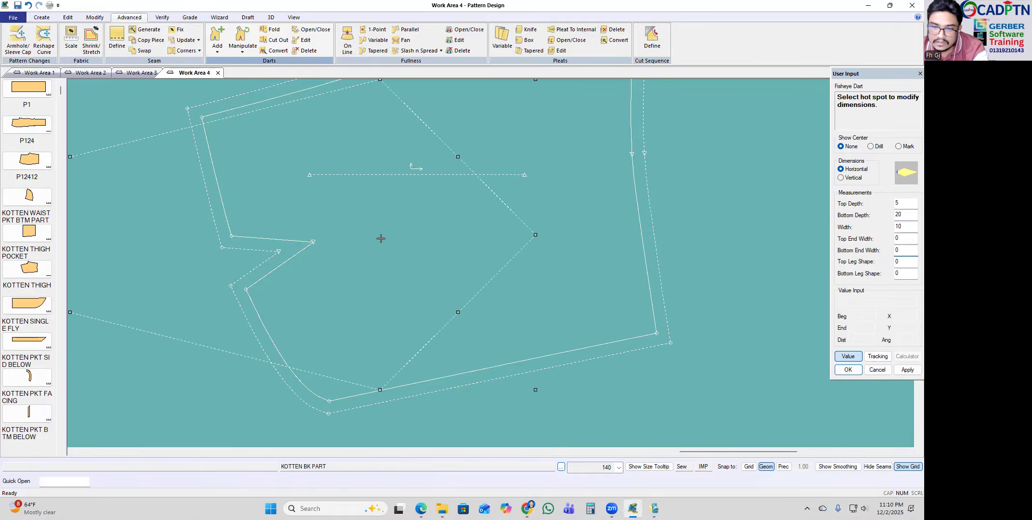
Step: Set the fisheye dart's bottom depth on KOTTEN BK PART to 0.25 and finish the dart
{"action": "scroll", "coordinate": [642, 207], "scroll_direction": "down", "scroll_amount": 1}
{"action": "scroll", "coordinate": [510, 269], "scroll_direction": "down", "scroll_amount": 2}
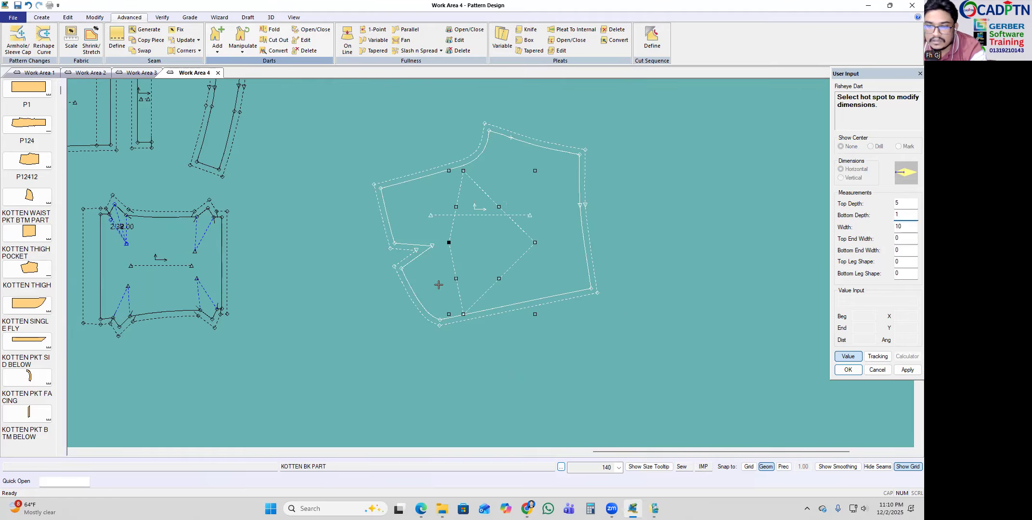
{"action": "right_click", "coordinate": [522, 220]}
{"action": "left_click", "coordinate": [523, 222]}
{"action": "right_click", "coordinate": [511, 210]}
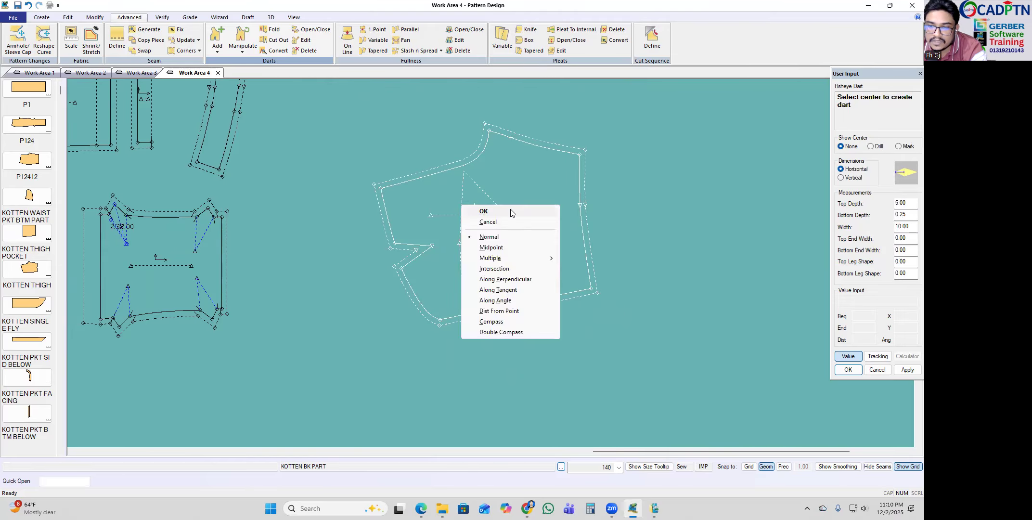
{"action": "left_click", "coordinate": [511, 211]}
{"action": "scroll", "coordinate": [511, 210], "scroll_direction": "up", "scroll_amount": 2}
{"action": "scroll", "coordinate": [545, 162], "scroll_direction": "down", "scroll_amount": 5}
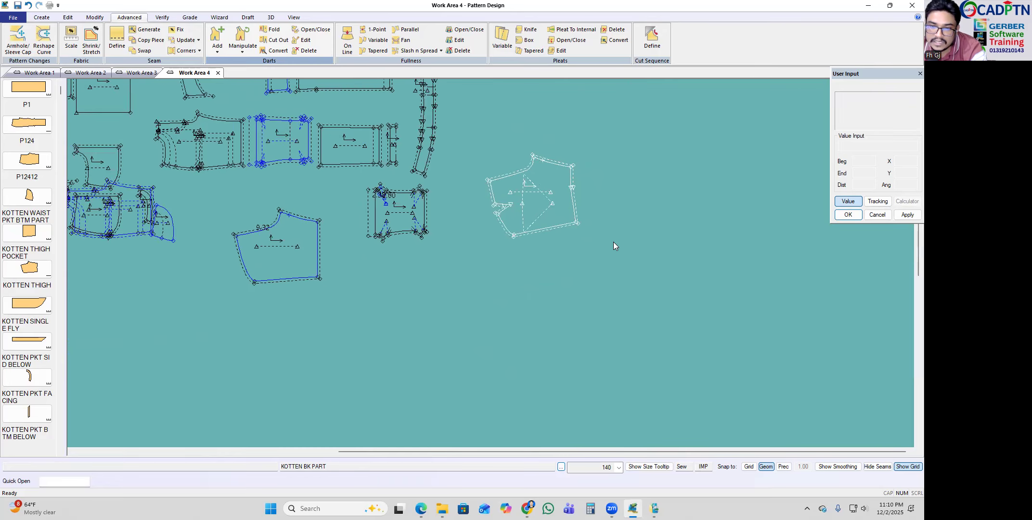
{"action": "scroll", "coordinate": [414, 259], "scroll_direction": "up", "scroll_amount": 5}
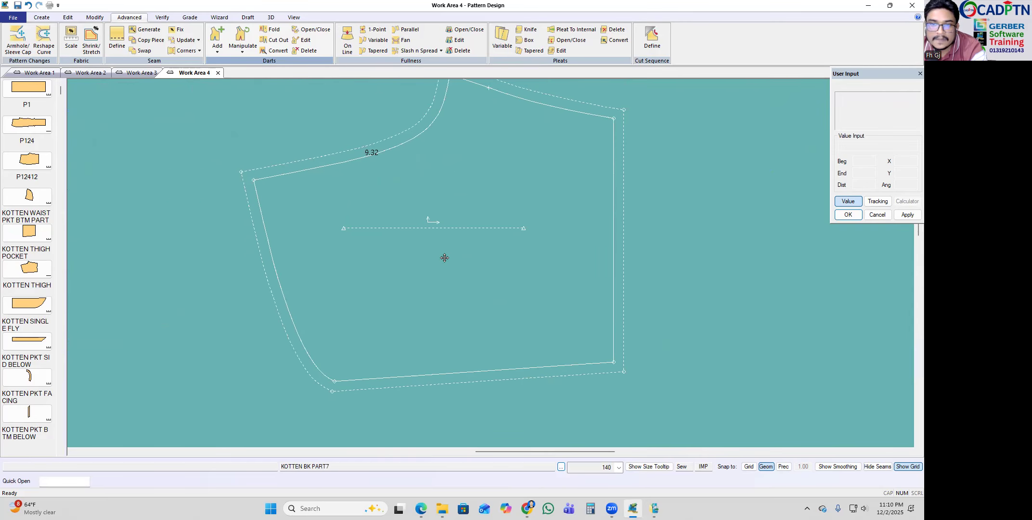
{"action": "left_click", "coordinate": [218, 41]}
{"action": "left_click", "coordinate": [238, 95]}
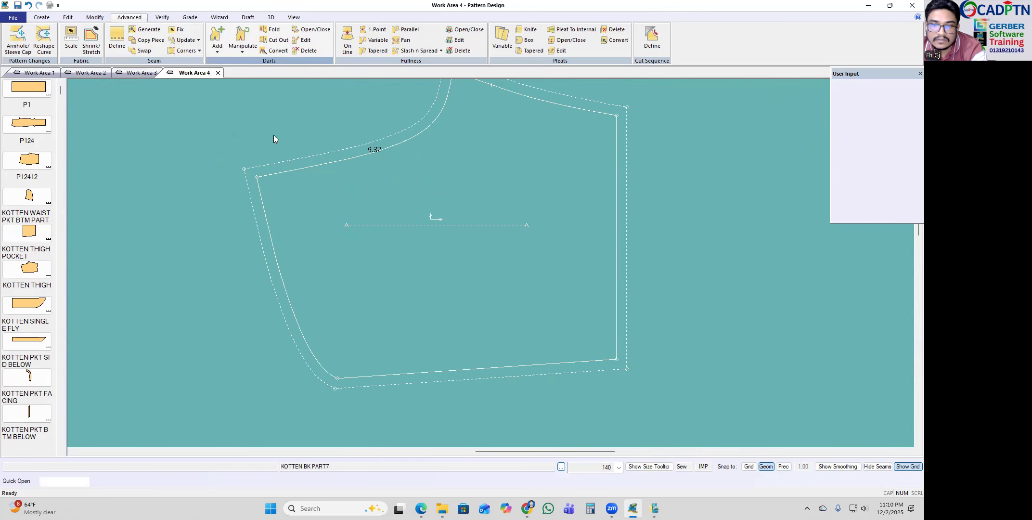
{"action": "scroll", "coordinate": [334, 262], "scroll_direction": "up", "scroll_amount": 2}
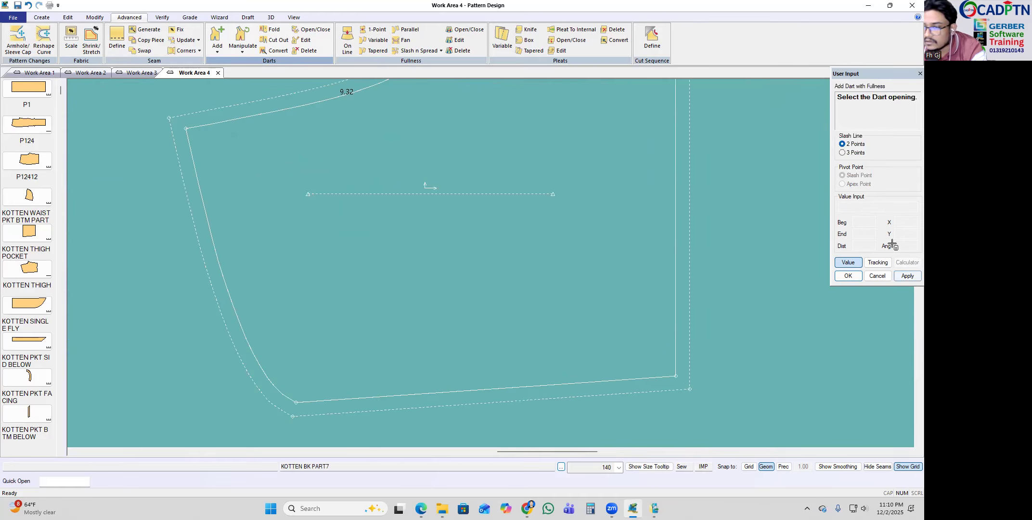
Step: Add a horizontal fisheye dart 5 wide, with top depth 5.00 and bottom depth 0.25, near the curved side edge of KOTTEN BK PART7
{"action": "left_click", "coordinate": [217, 48]}
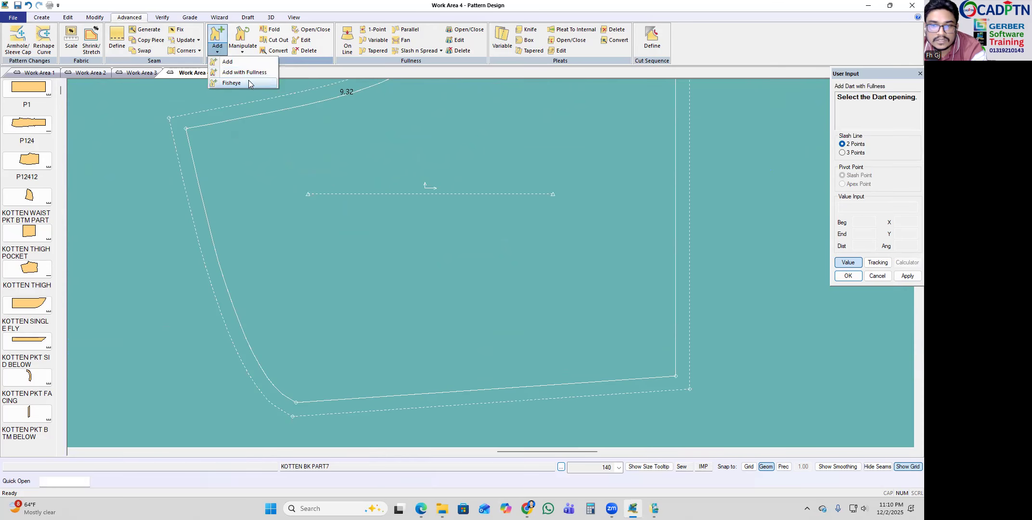
{"action": "left_click", "coordinate": [231, 83]}
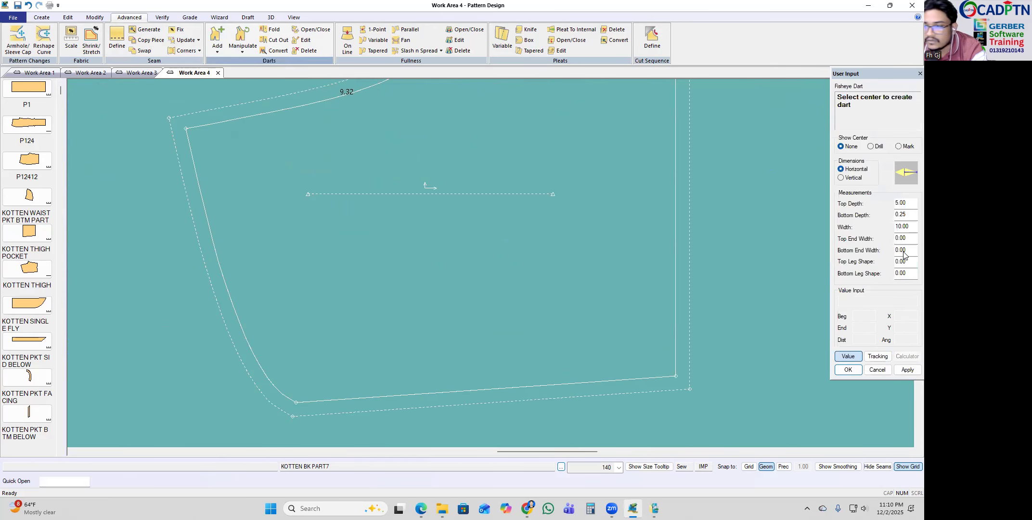
{"action": "double_click", "coordinate": [903, 226]}
{"action": "type", "text": "5"}
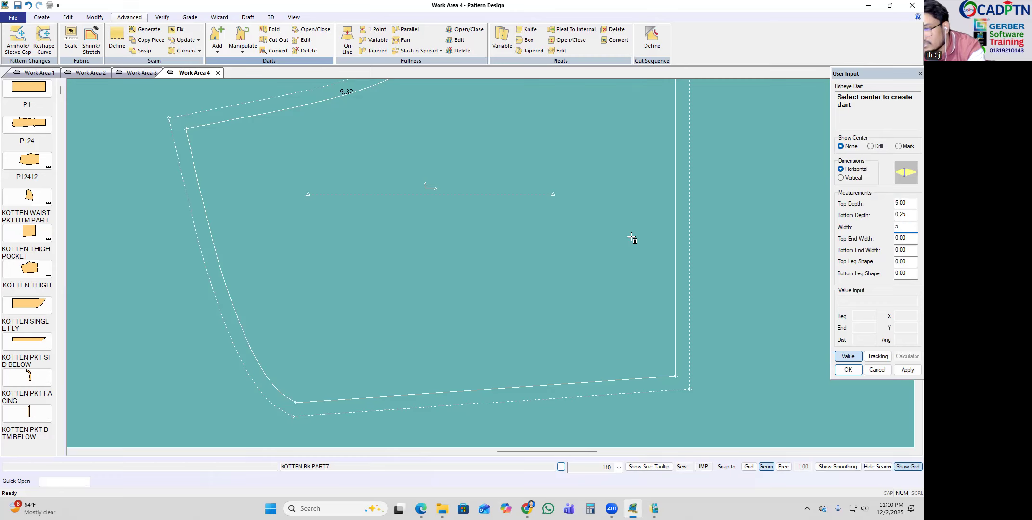
{"action": "left_click", "coordinate": [248, 202]}
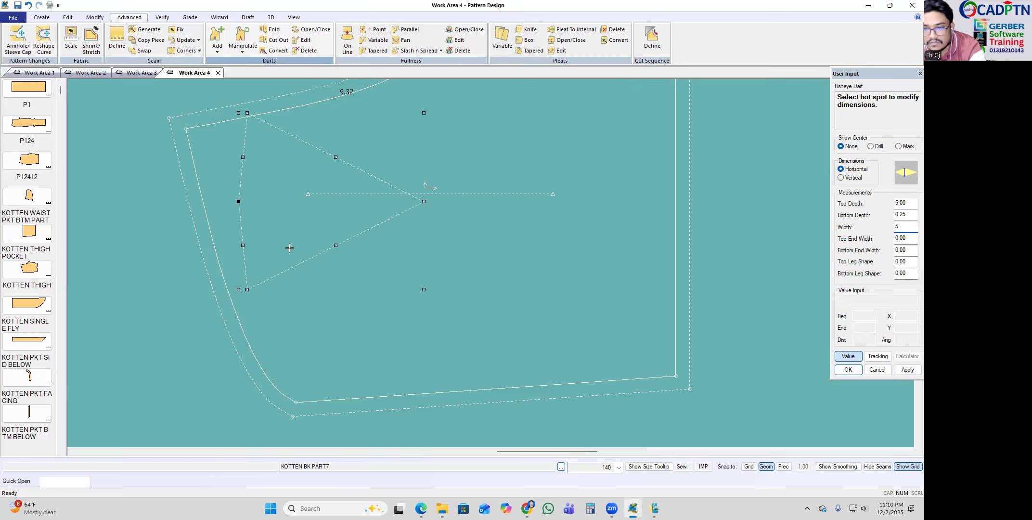
{"action": "right_click", "coordinate": [411, 170]}
{"action": "left_click", "coordinate": [413, 172]}
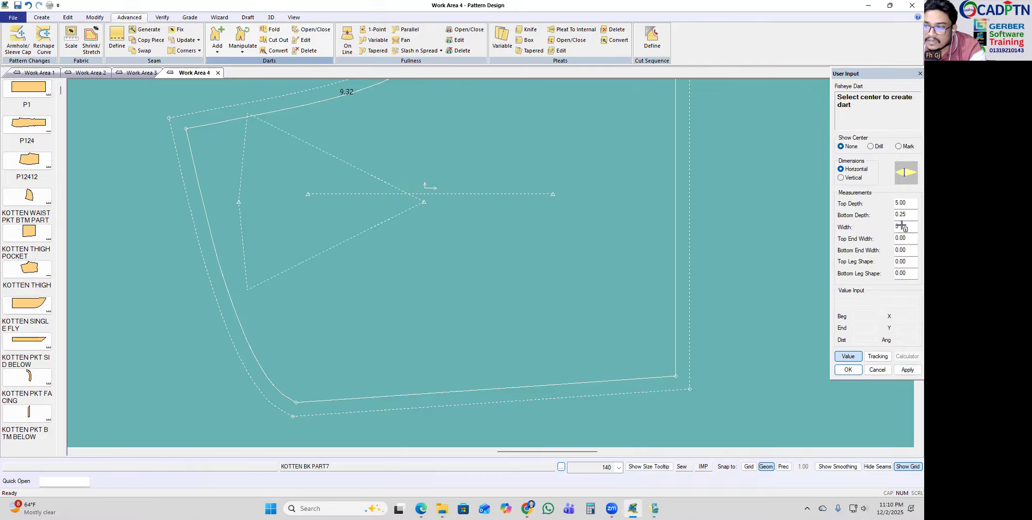
{"action": "right_click", "coordinate": [432, 163]}
{"action": "left_click", "coordinate": [435, 168]}
{"action": "middle_click_drag", "start_coordinate": [378, 234], "coordinate": [356, 262]}
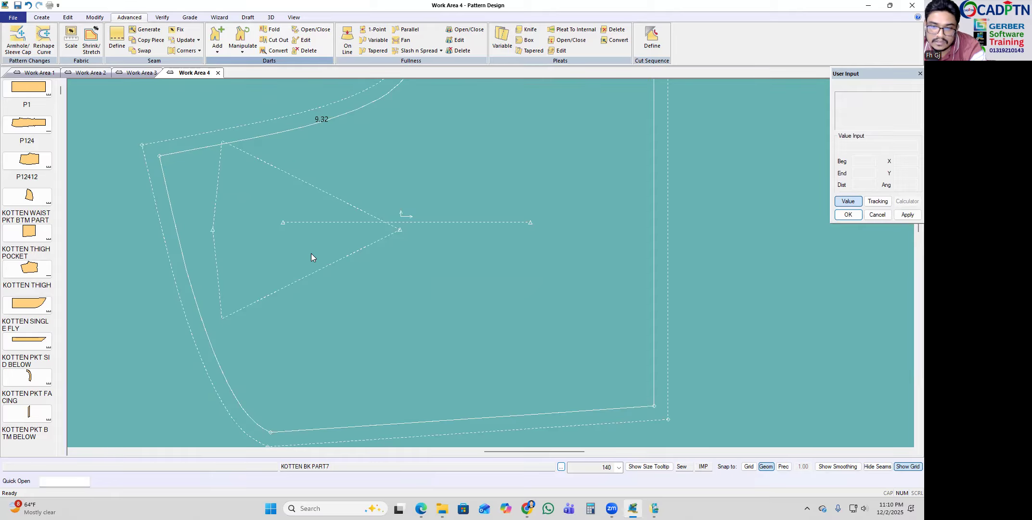
{"action": "middle_click_drag", "start_coordinate": [384, 202], "coordinate": [347, 187]}
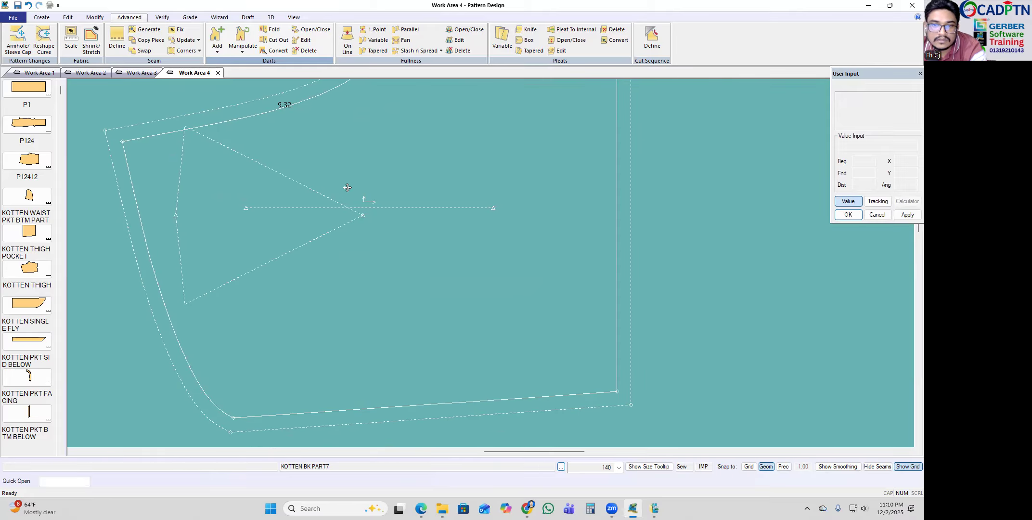
{"action": "left_click", "coordinate": [222, 52]}
{"action": "left_click", "coordinate": [241, 82]}
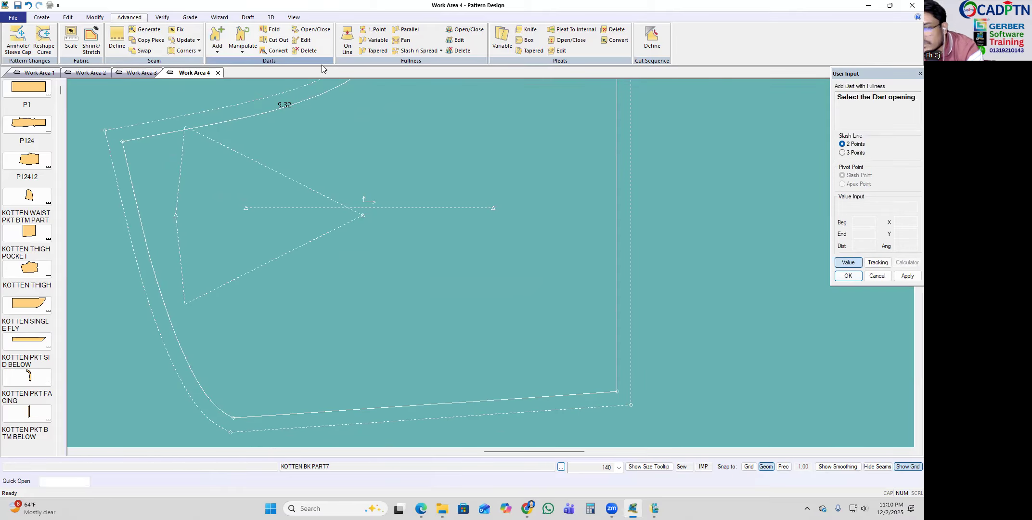
{"action": "left_click", "coordinate": [217, 48]}
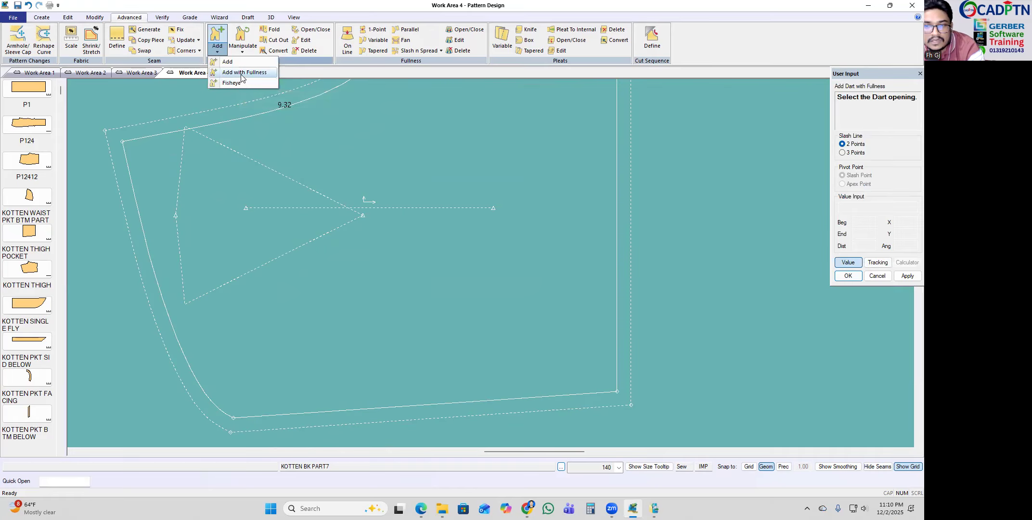
{"action": "left_click", "coordinate": [236, 74]}
Step: Add a second fisheye dart near the middle of KOTTEN BK PART7 with top depth 5.00, bottom depth 10 and width 5
{"action": "left_click", "coordinate": [220, 52]}
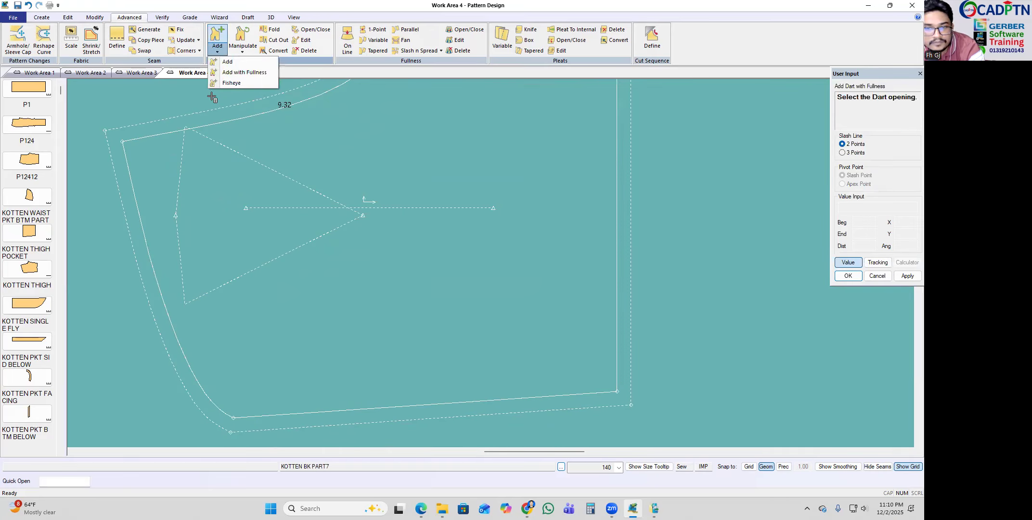
{"action": "left_click", "coordinate": [236, 86]}
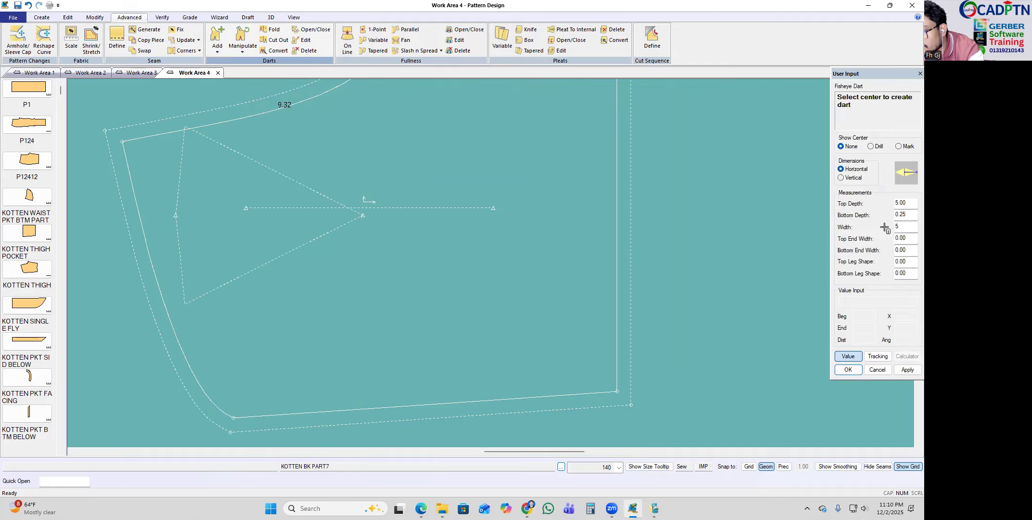
{"action": "left_click", "coordinate": [908, 218]}
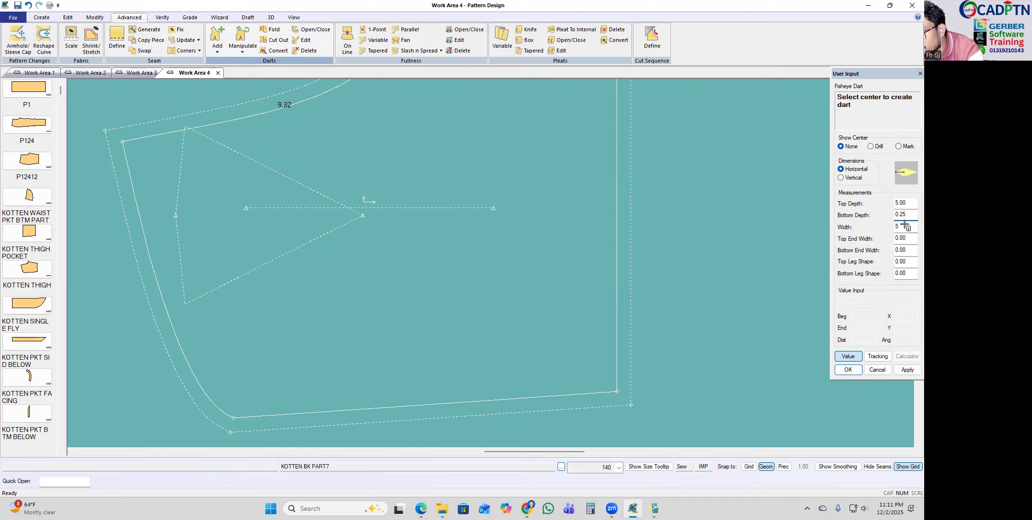
{"action": "left_click_drag", "start_coordinate": [908, 217], "coordinate": [865, 219]}
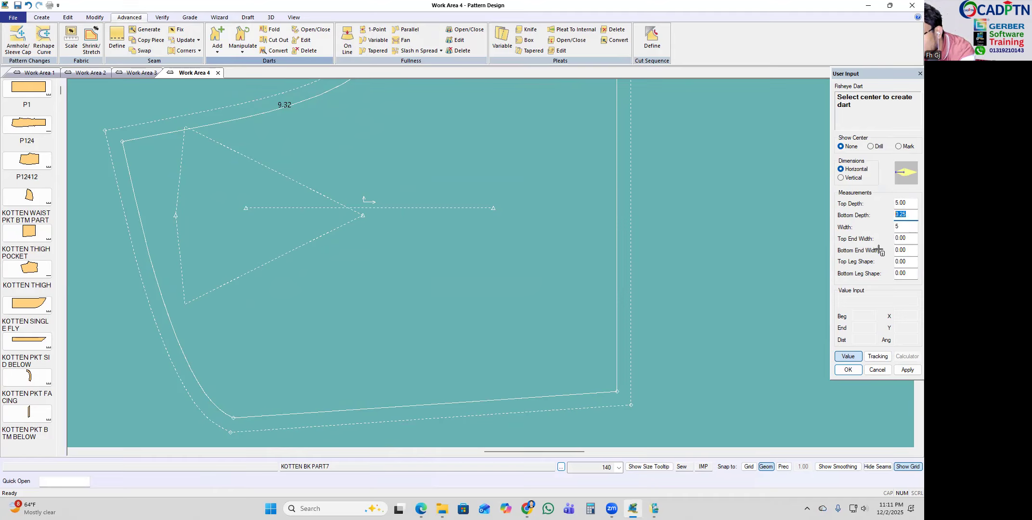
{"action": "type", "text": "10"}
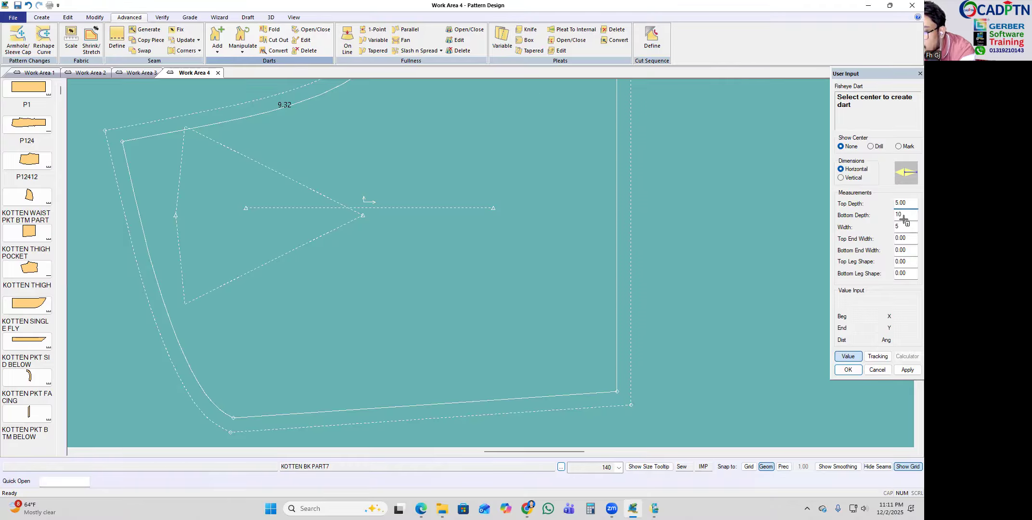
{"action": "left_click", "coordinate": [904, 215]}
{"action": "left_click", "coordinate": [388, 273]}
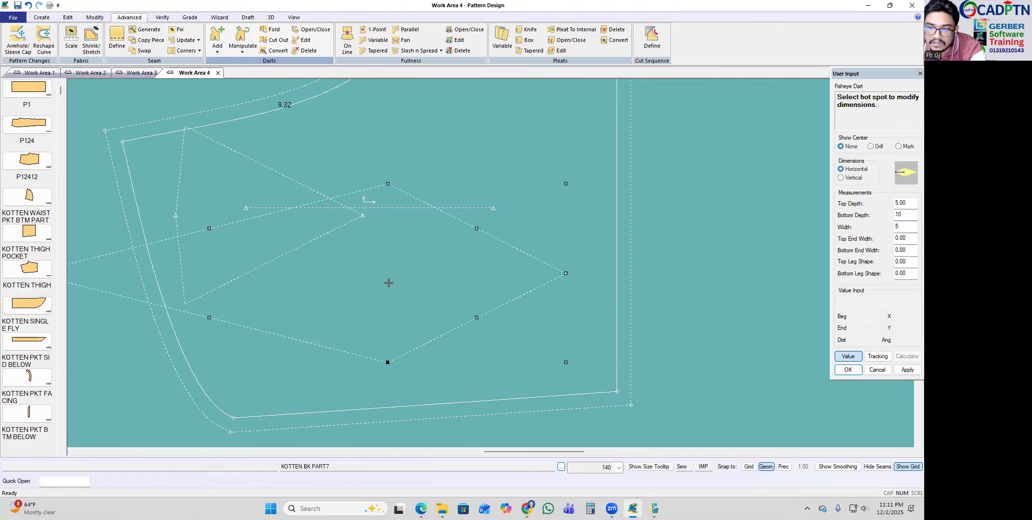
{"action": "right_click", "coordinate": [362, 209]}
{"action": "left_click", "coordinate": [362, 210]}
{"action": "right_click", "coordinate": [436, 187]}
{"action": "scroll", "coordinate": [502, 193], "scroll_direction": "down", "scroll_amount": 5}
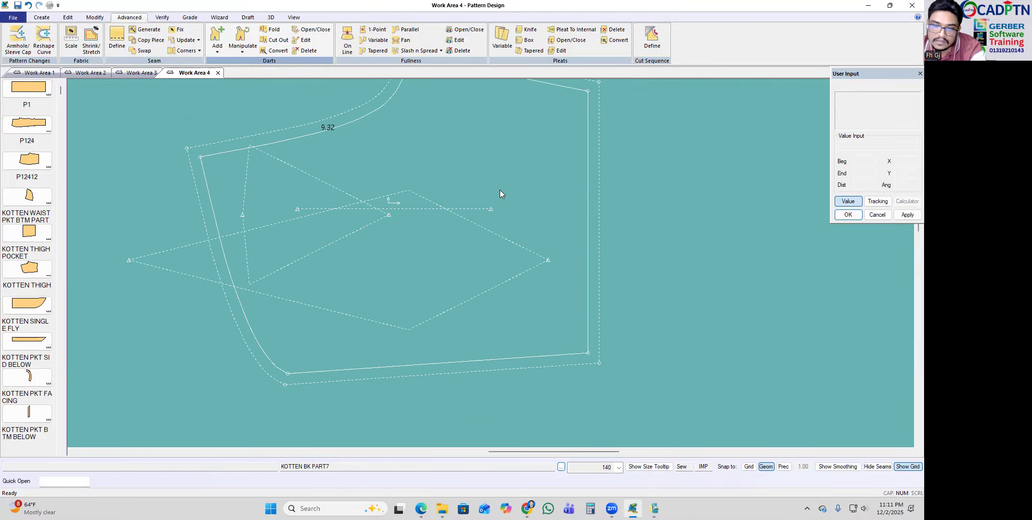
Step: Remove both fisheye darts from KOTTEN BK PART7
{"action": "scroll", "coordinate": [552, 212], "scroll_direction": "down", "scroll_amount": 3}
{"action": "scroll", "coordinate": [521, 233], "scroll_direction": "up", "scroll_amount": 3}
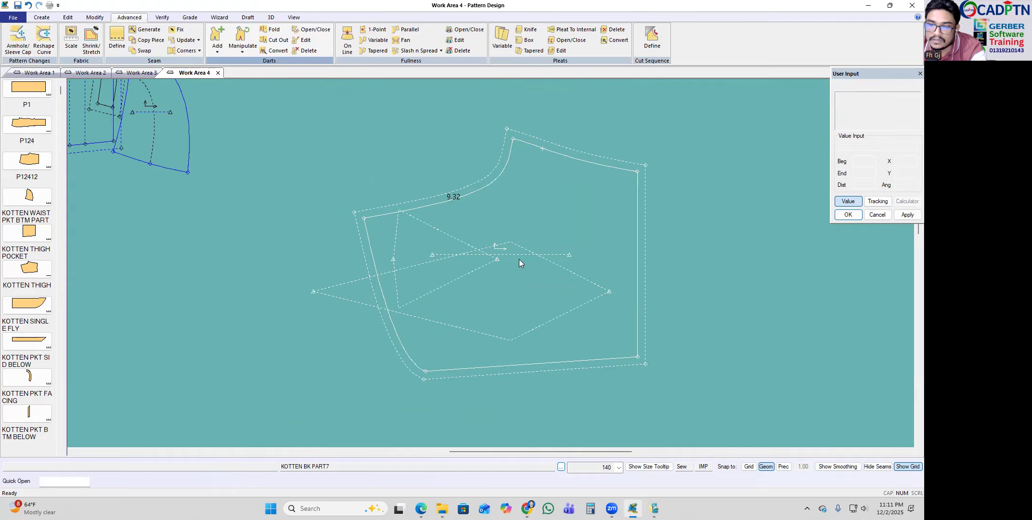
{"action": "left_click_drag", "start_coordinate": [537, 245], "coordinate": [527, 226]}
{"action": "key", "text": "Delete"}
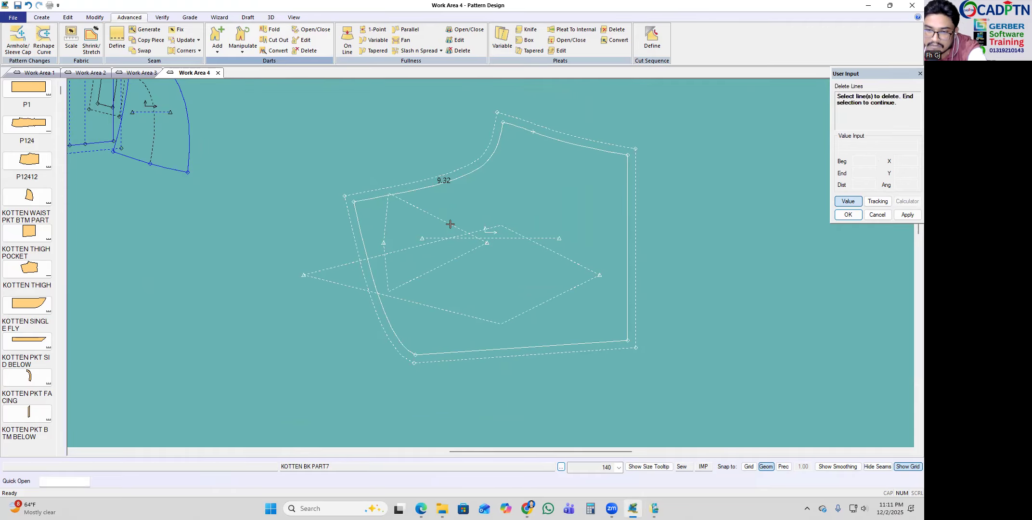
{"action": "scroll", "coordinate": [443, 245], "scroll_direction": "down", "scroll_amount": 5}
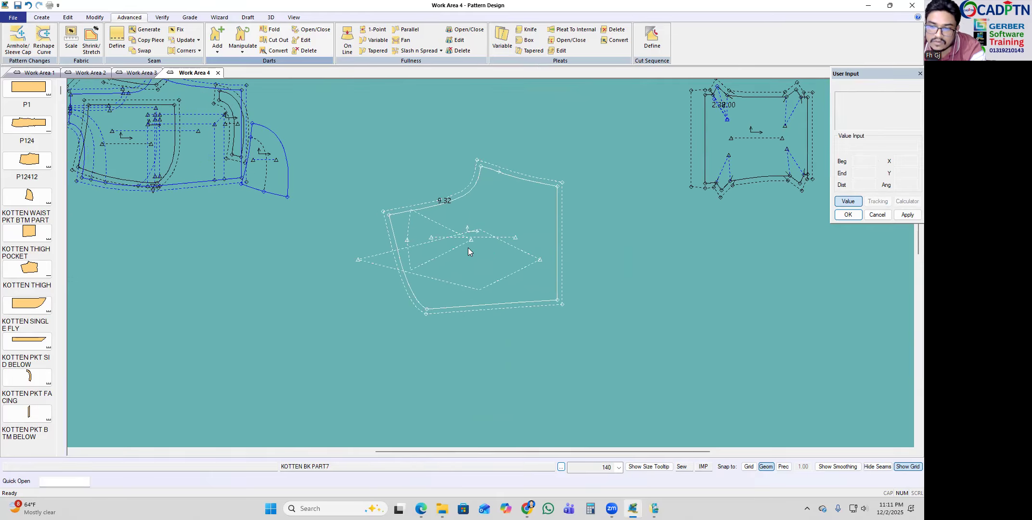
{"action": "scroll", "coordinate": [466, 263], "scroll_direction": "up", "scroll_amount": 5}
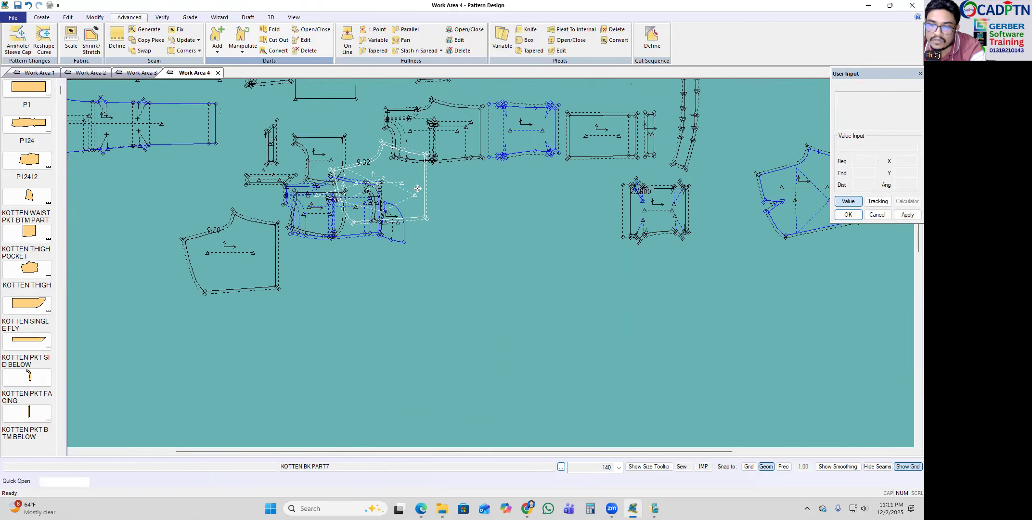
{"action": "key", "text": "Delete"}
{"action": "right_click", "coordinate": [575, 170]}
{"action": "left_click", "coordinate": [575, 172]}
{"action": "right_click", "coordinate": [554, 188]}
{"action": "left_click", "coordinate": [557, 200]}
{"action": "scroll", "coordinate": [558, 202], "scroll_direction": "down", "scroll_amount": 3}
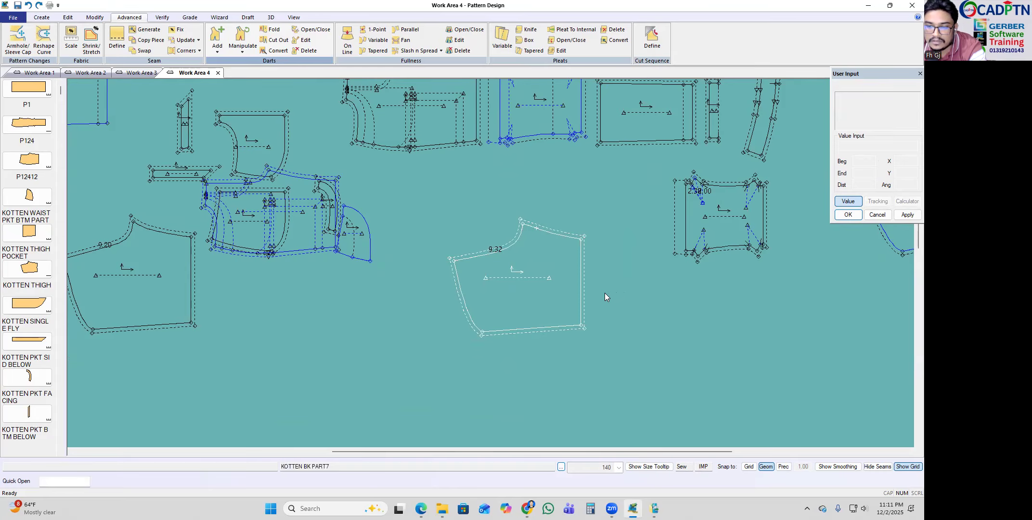
{"action": "scroll", "coordinate": [605, 293], "scroll_direction": "up", "scroll_amount": 3}
{"action": "left_click", "coordinate": [479, 294]}
{"action": "scroll", "coordinate": [481, 286], "scroll_direction": "down", "scroll_amount": 1}
{"action": "scroll", "coordinate": [500, 269], "scroll_direction": "up", "scroll_amount": 1}
{"action": "scroll", "coordinate": [482, 268], "scroll_direction": "up", "scroll_amount": 1}
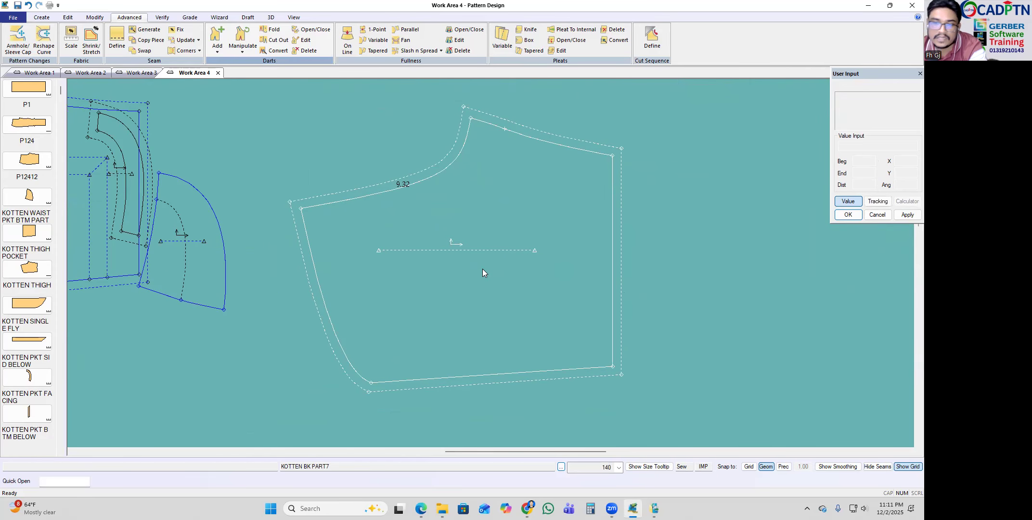
{"action": "left_click", "coordinate": [224, 108]}
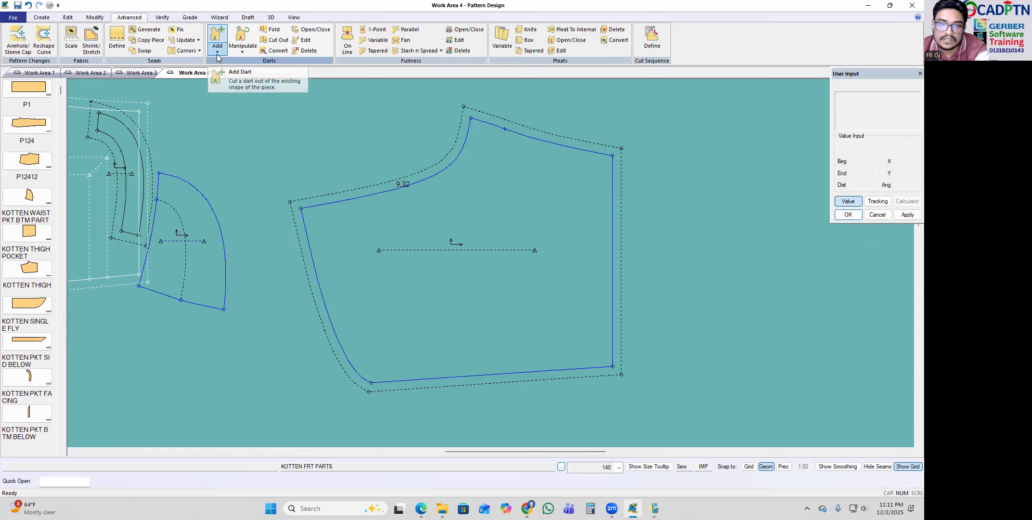
{"action": "left_click", "coordinate": [218, 52]}
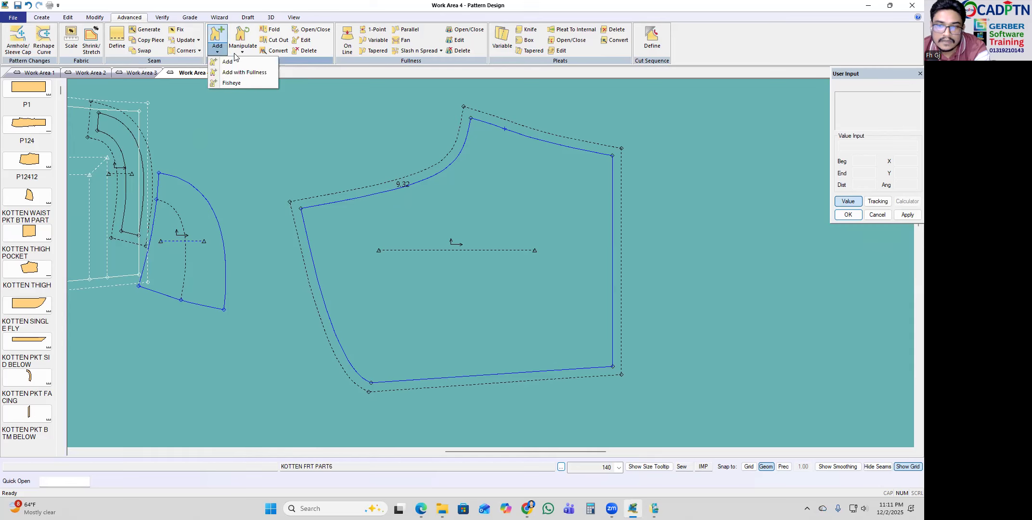
{"action": "left_click", "coordinate": [227, 61]}
{"action": "scroll", "coordinate": [552, 237], "scroll_direction": "down", "scroll_amount": 2}
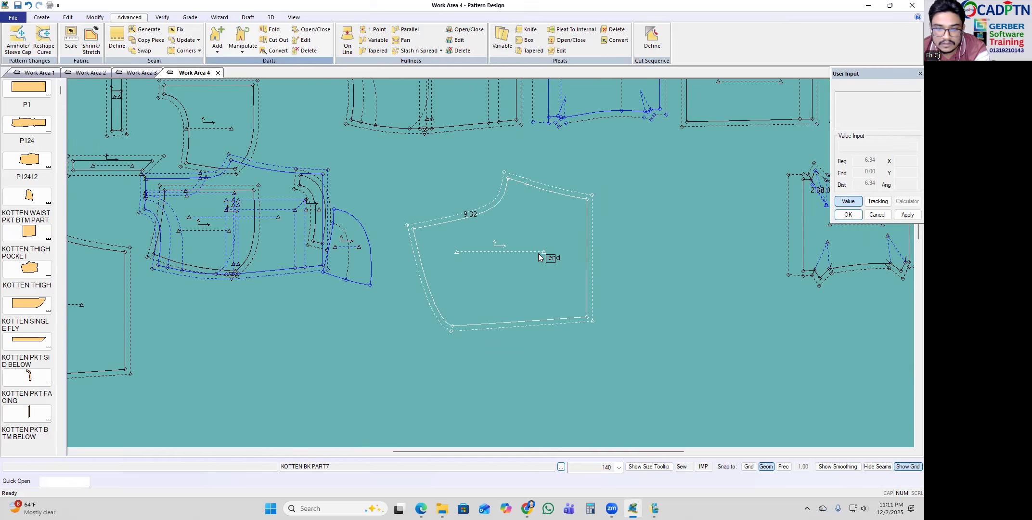
{"action": "scroll", "coordinate": [538, 258], "scroll_direction": "down", "scroll_amount": 2}
{"action": "middle_click_drag", "start_coordinate": [525, 271], "coordinate": [351, 283]}
{"action": "scroll", "coordinate": [263, 296], "scroll_direction": "down", "scroll_amount": 3}
{"action": "scroll", "coordinate": [760, 262], "scroll_direction": "up", "scroll_amount": 5}
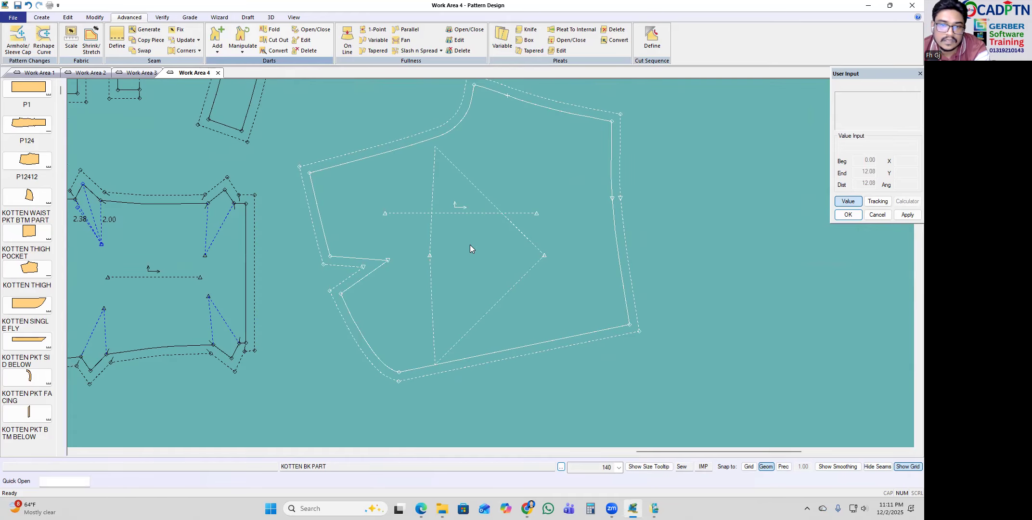
Step: Try to rotate the small open dart on KOTTEN BK PART, setting the rotation point at its upper leg's outer end and that leg as hold line
{"action": "left_click", "coordinate": [499, 240]}
{"action": "left_click", "coordinate": [216, 52]}
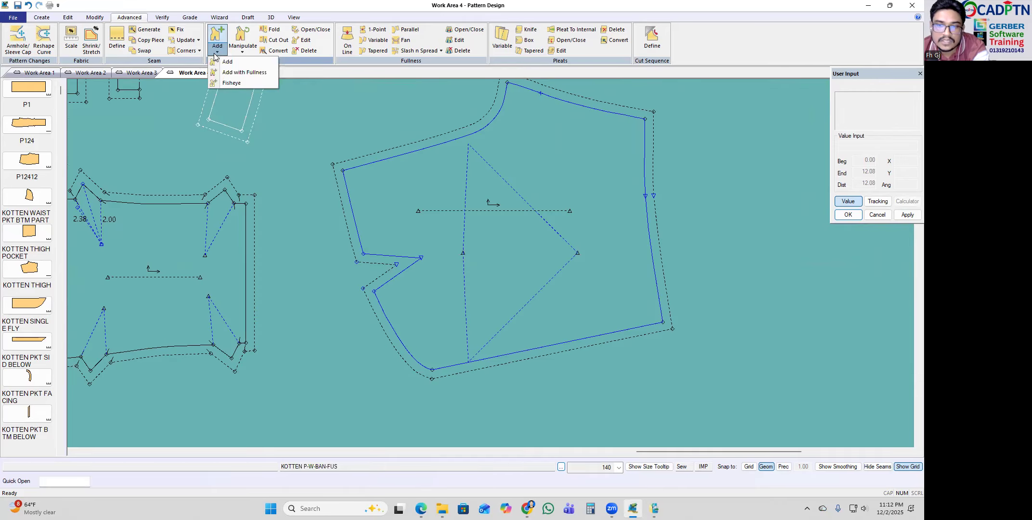
{"action": "left_click", "coordinate": [243, 52]}
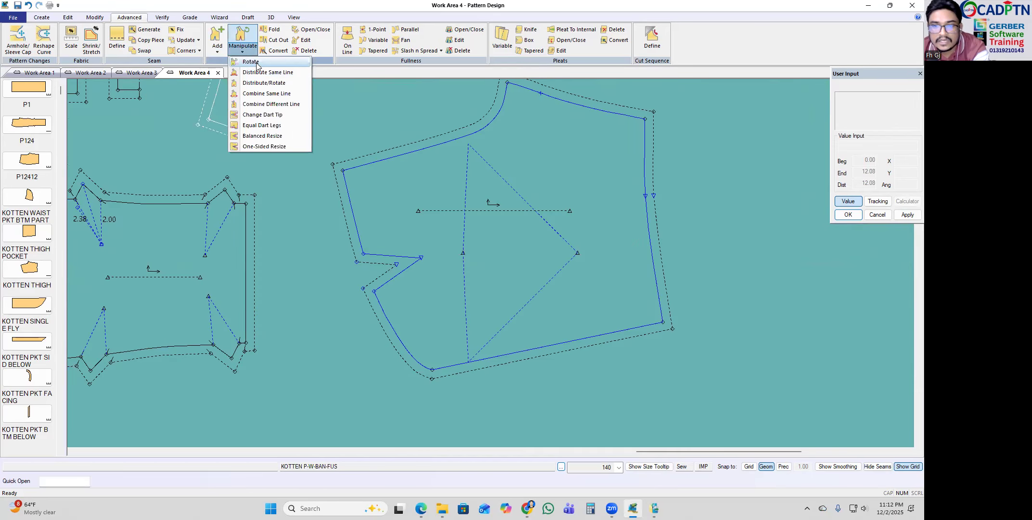
{"action": "left_click", "coordinate": [256, 65]}
{"action": "scroll", "coordinate": [470, 332], "scroll_direction": "up", "scroll_amount": 2}
{"action": "left_click", "coordinate": [408, 234]}
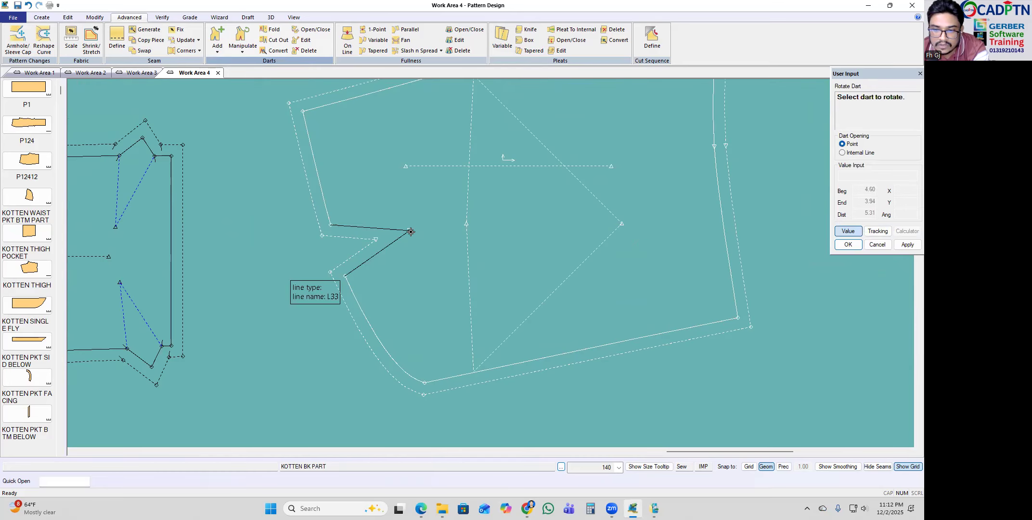
{"action": "left_click", "coordinate": [409, 237]}
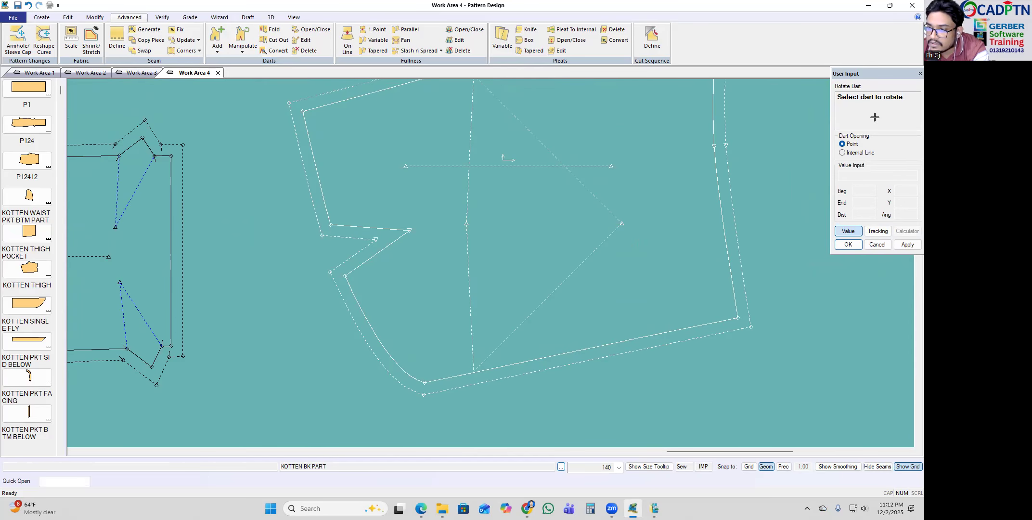
{"action": "scroll", "coordinate": [455, 229], "scroll_direction": "up", "scroll_amount": 1}
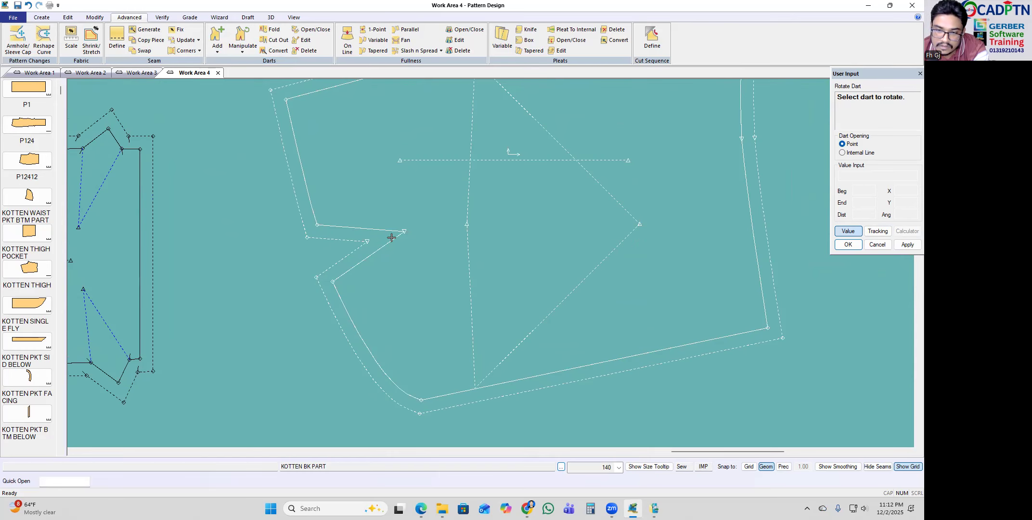
{"action": "left_click", "coordinate": [391, 237]}
{"action": "right_click", "coordinate": [389, 223]}
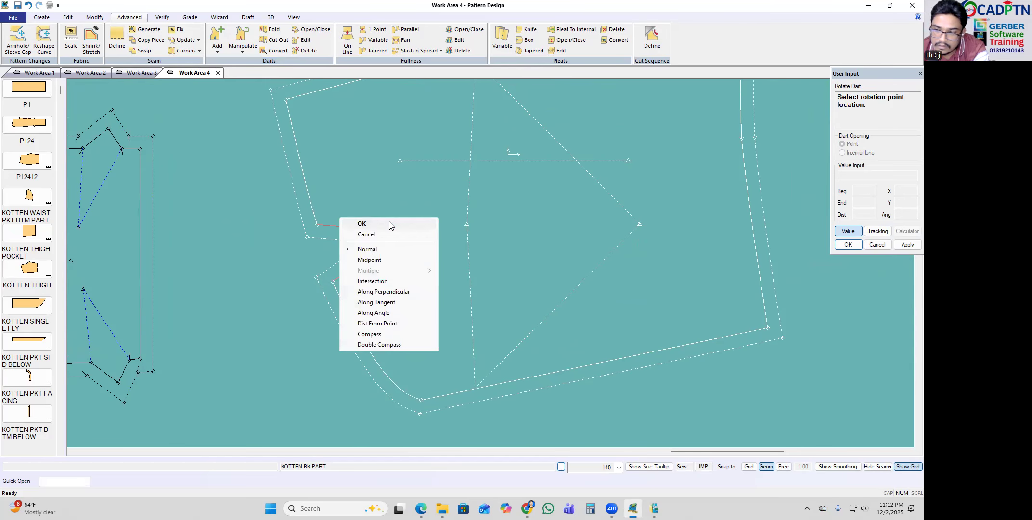
{"action": "left_click", "coordinate": [321, 224]}
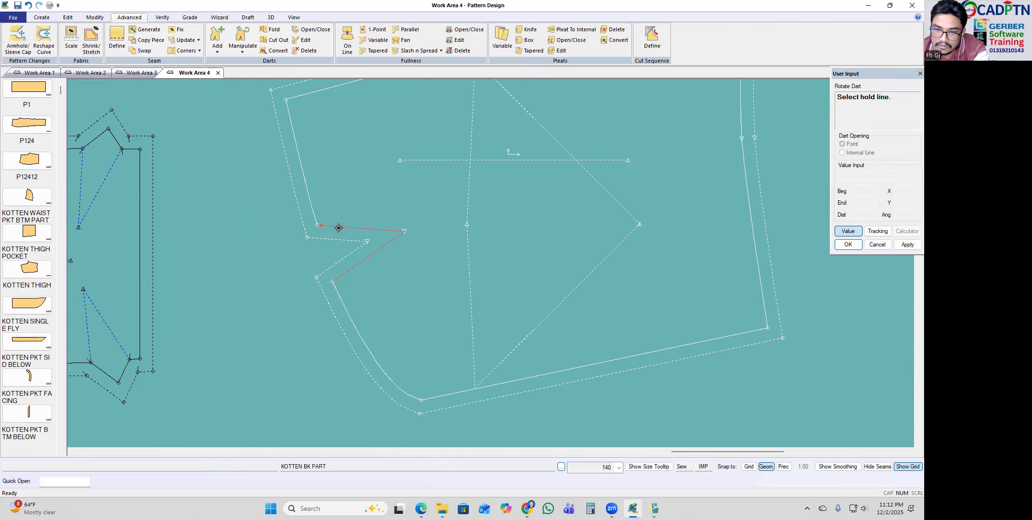
{"action": "left_click", "coordinate": [339, 228]}
{"action": "left_click", "coordinate": [486, 275]}
{"action": "scroll", "coordinate": [369, 247], "scroll_direction": "up", "scroll_amount": 1}
{"action": "right_click", "coordinate": [428, 196]}
{"action": "left_click", "coordinate": [437, 213]}
Step: Retry the Rotate Dart command on KOTTEN BK PART's small open edge dart, accepting the selection without placing a rotation point
{"action": "left_click", "coordinate": [217, 48]}
{"action": "left_click", "coordinate": [242, 46]}
{"action": "left_click", "coordinate": [251, 62]}
{"action": "left_click", "coordinate": [398, 231]}
{"action": "right_click", "coordinate": [400, 208]}
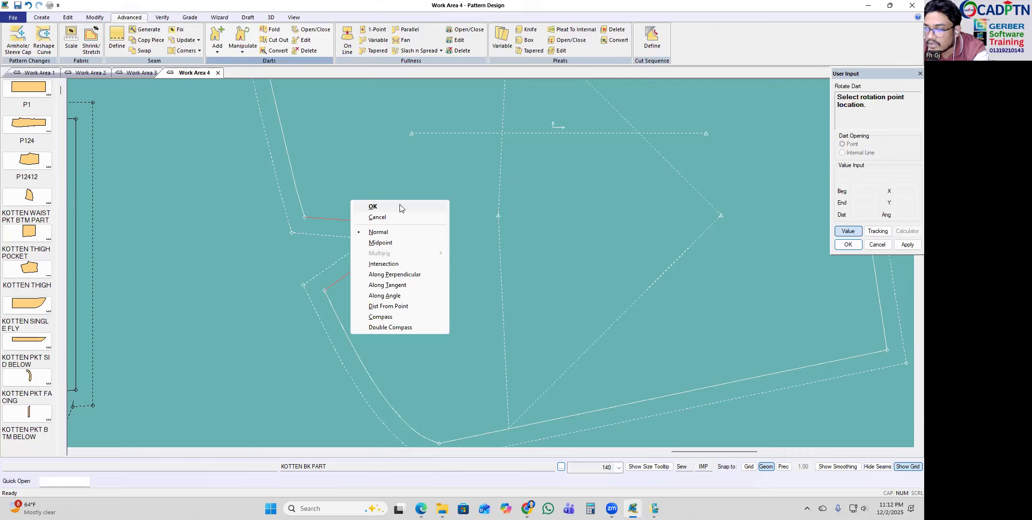
{"action": "left_click", "coordinate": [373, 207]}
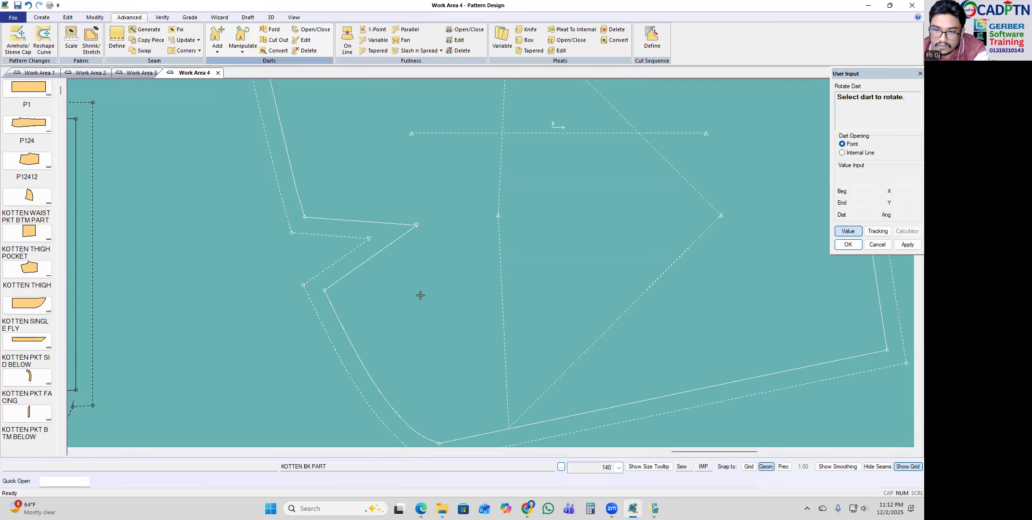
{"action": "left_click", "coordinate": [404, 225]}
{"action": "right_click", "coordinate": [401, 215]}
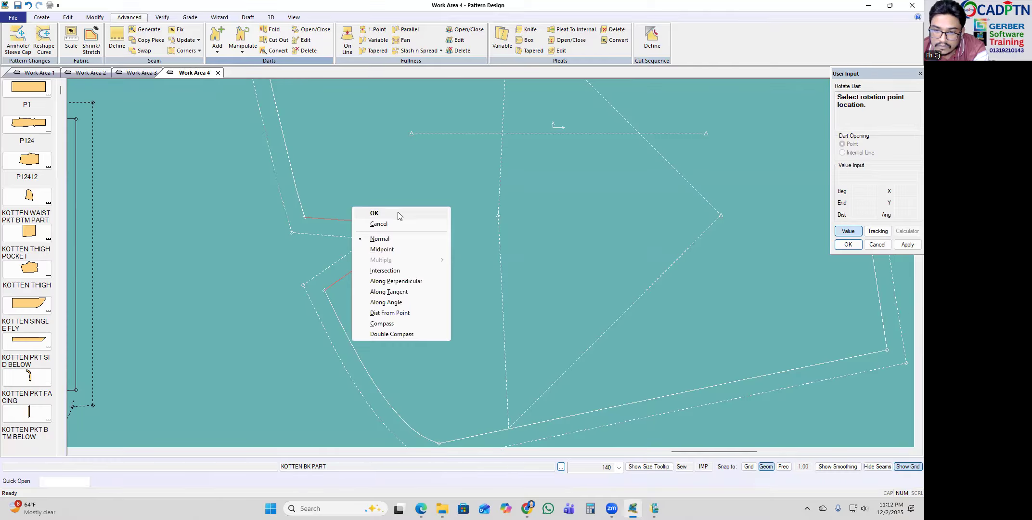
{"action": "left_click", "coordinate": [463, 369]}
{"action": "right_click", "coordinate": [404, 265]}
{"action": "left_click", "coordinate": [403, 267]}
{"action": "right_click", "coordinate": [416, 206]}
{"action": "left_click", "coordinate": [416, 207]}
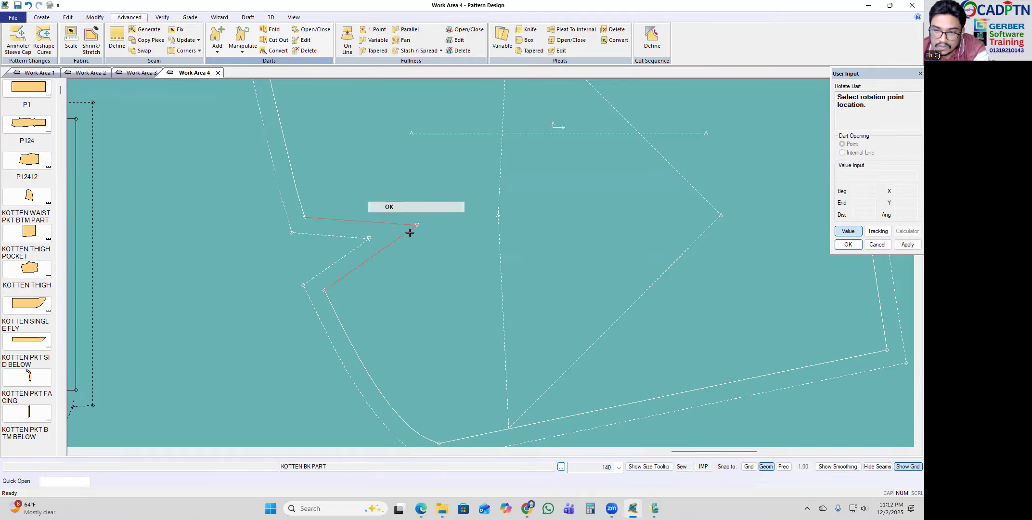
{"action": "left_click", "coordinate": [412, 232]}
{"action": "right_click", "coordinate": [411, 200]}
{"action": "left_click", "coordinate": [411, 202]}
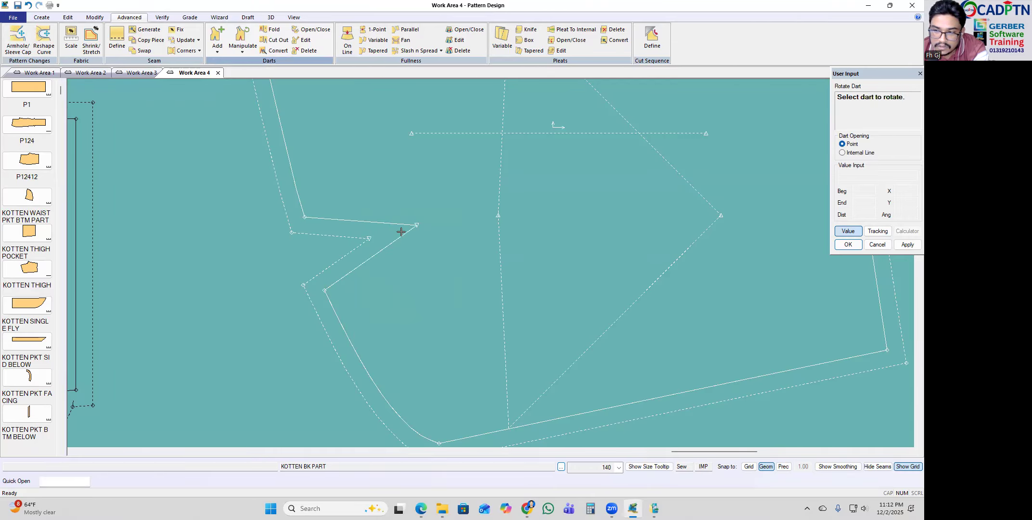
{"action": "left_click", "coordinate": [405, 224]}
{"action": "right_click", "coordinate": [412, 211]}
{"action": "left_click", "coordinate": [412, 212]}
{"action": "right_click", "coordinate": [434, 210]}
{"action": "left_click", "coordinate": [433, 210]}
{"action": "right_click", "coordinate": [475, 165]}
{"action": "left_click", "coordinate": [475, 167]}
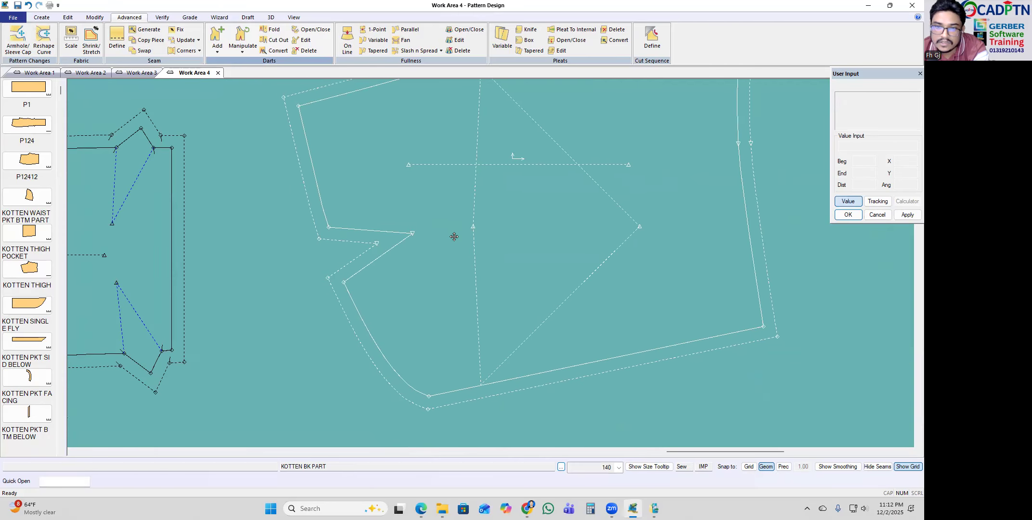
Step: Fold the small edge dart of KOTTEN BK PART with fold lines included and open it again
{"action": "left_click", "coordinate": [217, 51]}
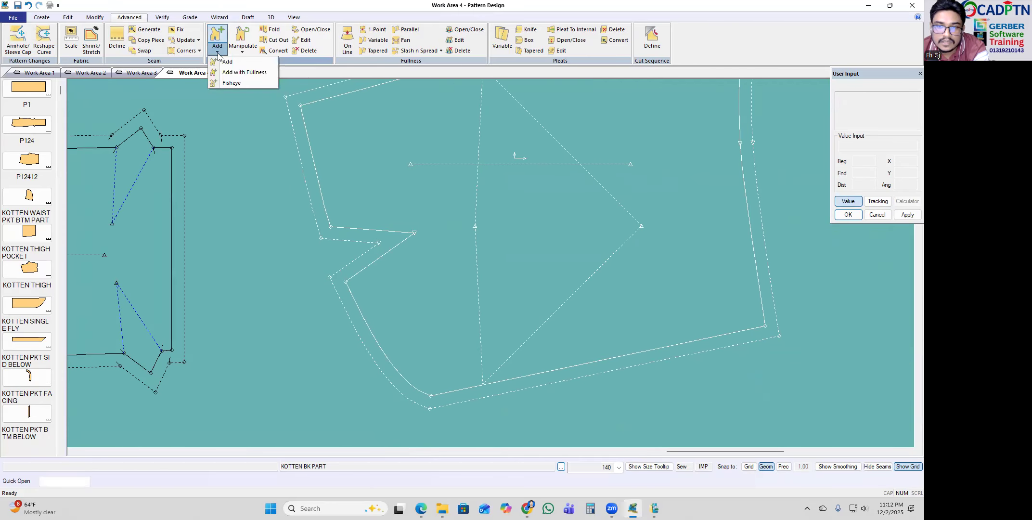
{"action": "left_click", "coordinate": [242, 51]}
{"action": "left_click", "coordinate": [472, 242]}
{"action": "left_click", "coordinate": [411, 263]}
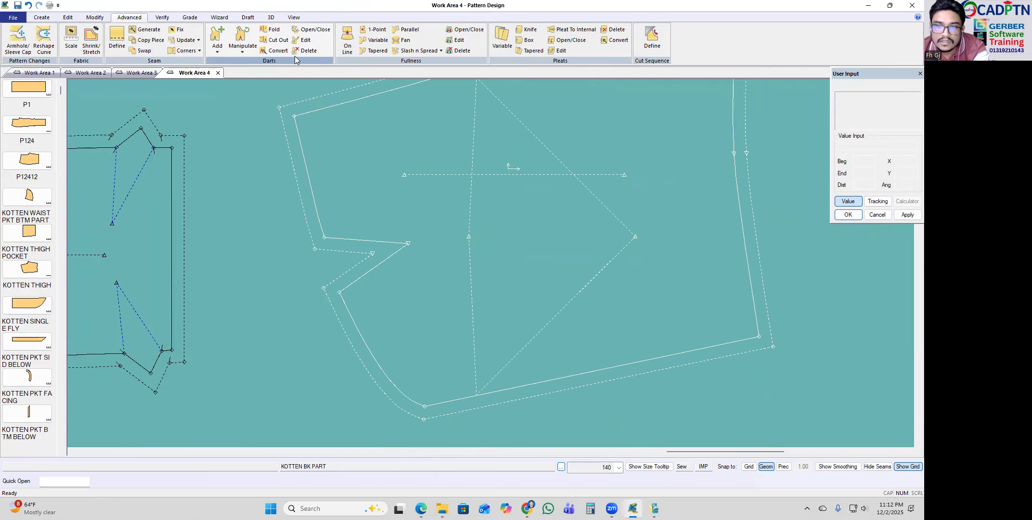
{"action": "left_click", "coordinate": [275, 29]}
{"action": "left_click", "coordinate": [346, 244]}
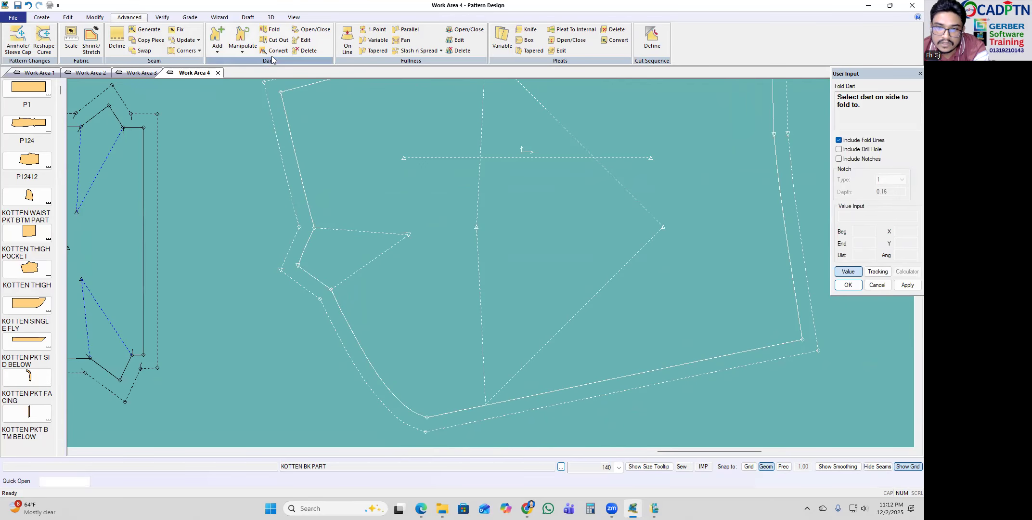
{"action": "left_click", "coordinate": [308, 29]}
{"action": "left_click", "coordinate": [312, 236]}
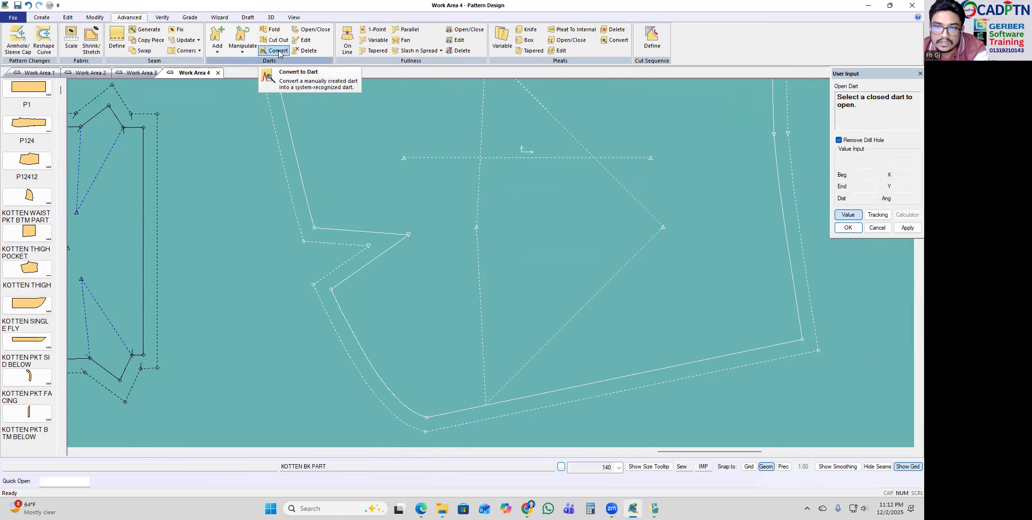
Step: Turn on the shaded object display for the darts on KOTTEN BK PART
{"action": "left_click", "coordinate": [294, 17]}
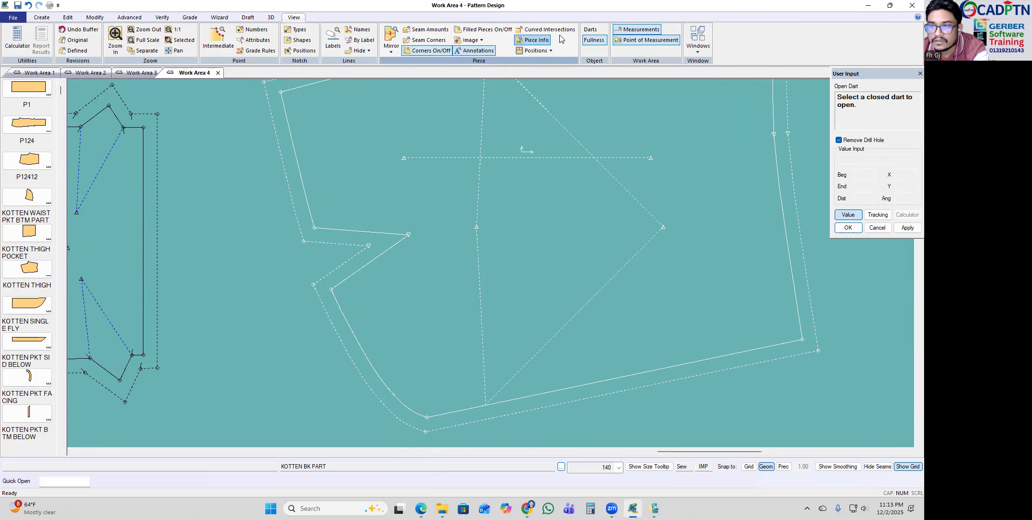
{"action": "left_click", "coordinate": [591, 30]}
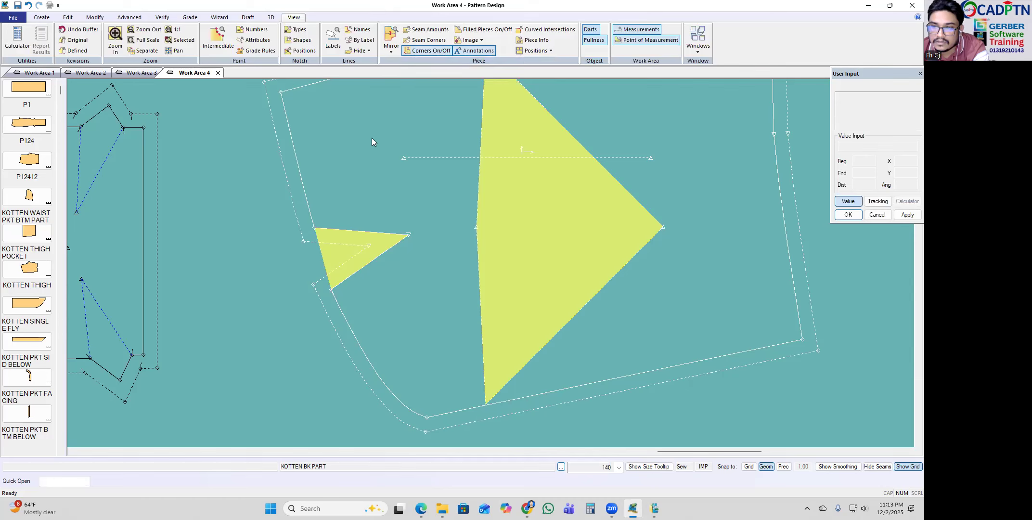
{"action": "right_click", "coordinate": [533, 115]}
{"action": "left_click", "coordinate": [391, 280]}
{"action": "scroll", "coordinate": [361, 321], "scroll_direction": "down", "scroll_amount": 2}
{"action": "scroll", "coordinate": [380, 309], "scroll_direction": "up", "scroll_amount": 2}
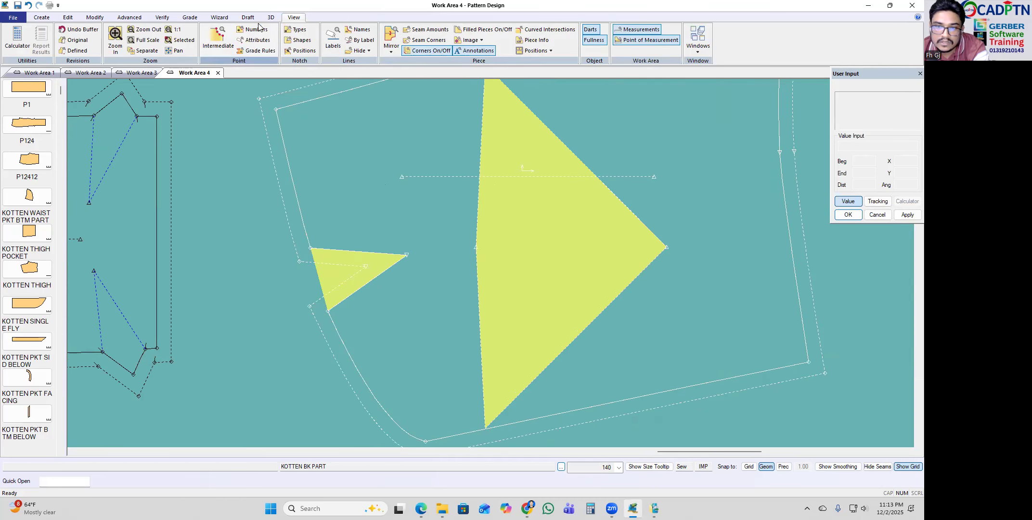
Step: Run Convert to Dart with the Open Dart option on the tip of KOTTEN BK PART's small edge dart
{"action": "left_click", "coordinate": [133, 18]}
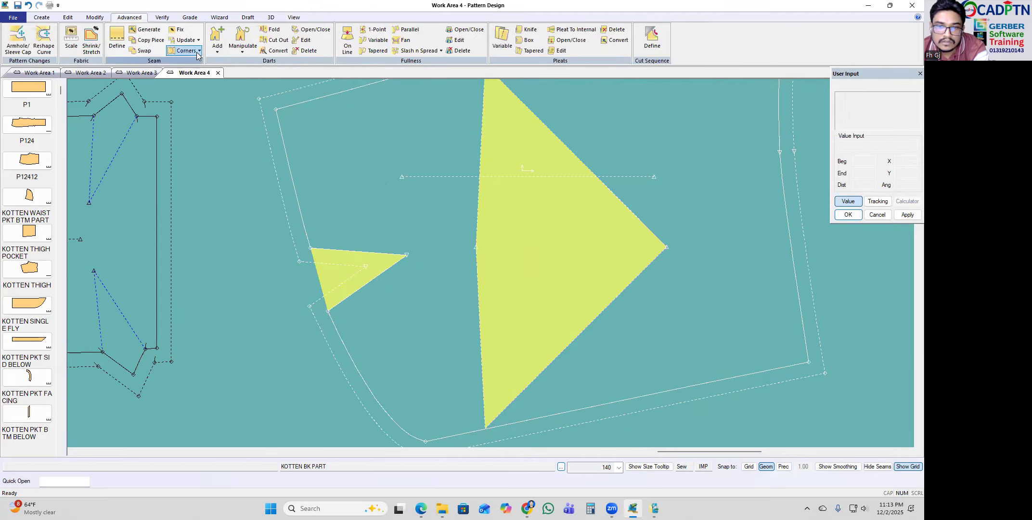
{"action": "left_click", "coordinate": [220, 54]}
{"action": "left_click", "coordinate": [242, 48]}
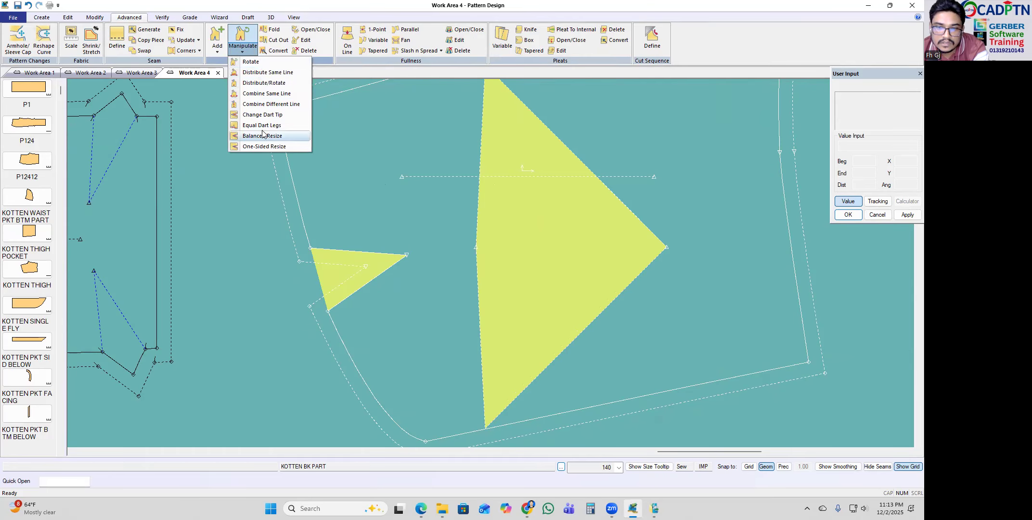
{"action": "left_click", "coordinate": [301, 43]}
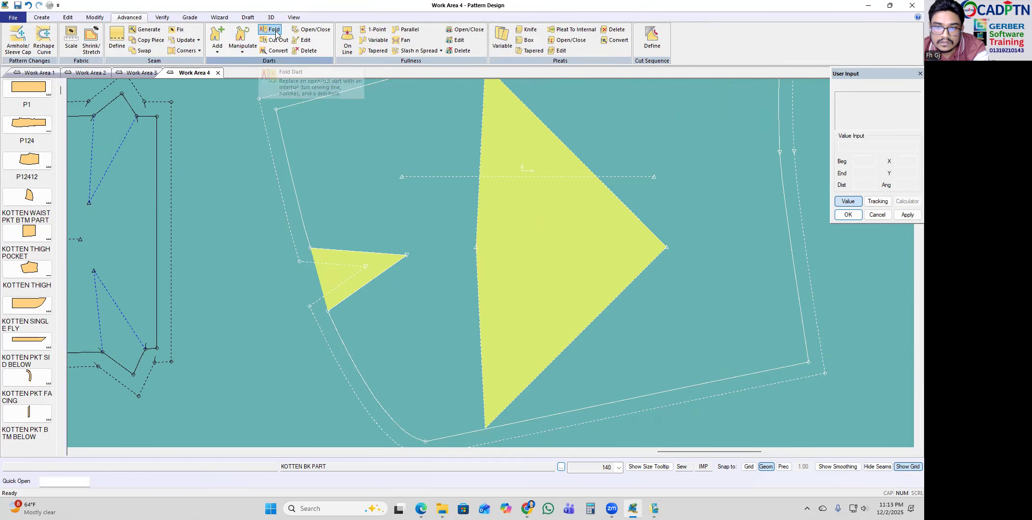
{"action": "left_click", "coordinate": [278, 50]}
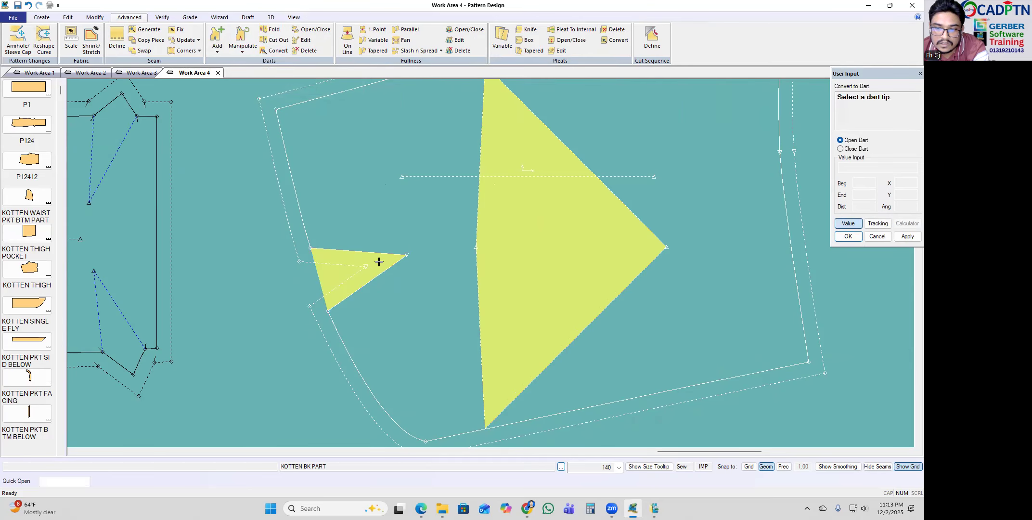
{"action": "left_click", "coordinate": [406, 257]}
{"action": "scroll", "coordinate": [413, 249], "scroll_direction": "down", "scroll_amount": 2}
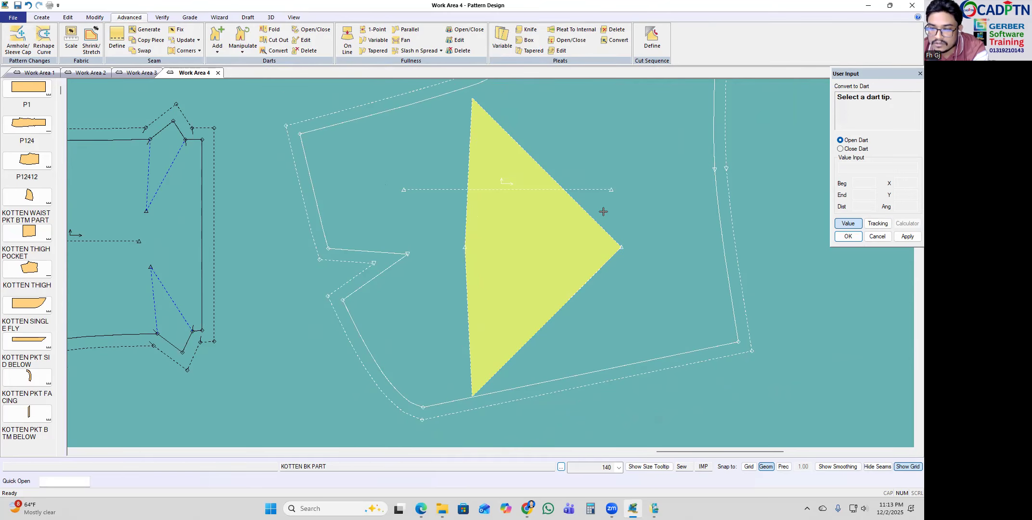
Step: Try to open or close the small non-fisheye dart on KOTTEN BK PART with the Open/Close Dart command
{"action": "left_click", "coordinate": [243, 50]}
{"action": "left_click", "coordinate": [244, 49]}
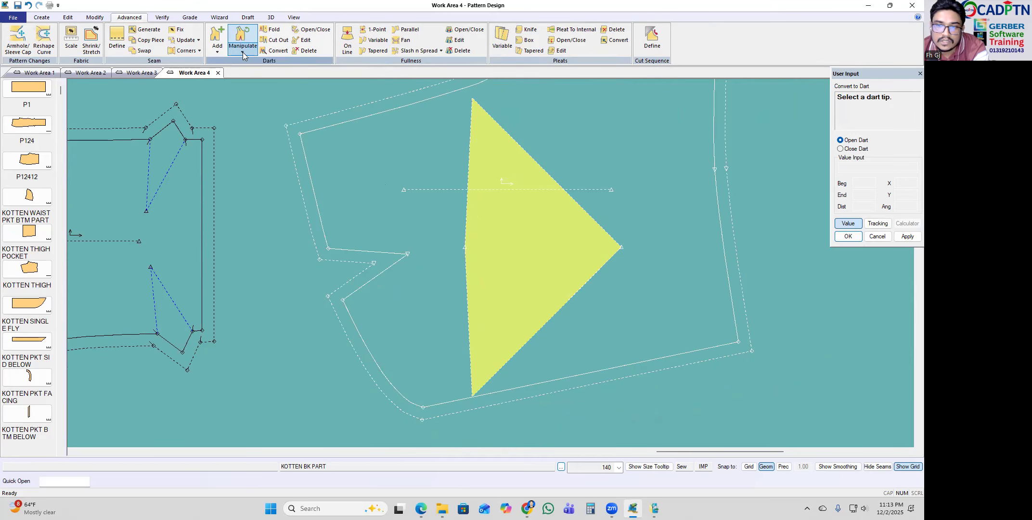
{"action": "left_click", "coordinate": [322, 32]}
{"action": "scroll", "coordinate": [370, 249], "scroll_direction": "up", "scroll_amount": 1}
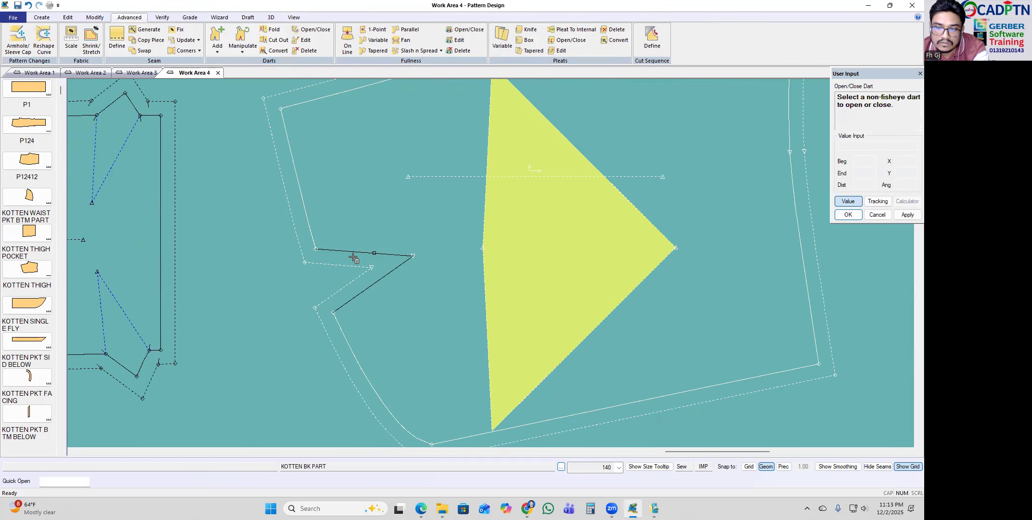
{"action": "scroll", "coordinate": [452, 336], "scroll_direction": "up", "scroll_amount": 4}
{"action": "right_click", "coordinate": [346, 305]}
{"action": "left_click", "coordinate": [399, 178]}
{"action": "scroll", "coordinate": [352, 212], "scroll_direction": "down", "scroll_amount": 2}
{"action": "scroll", "coordinate": [349, 214], "scroll_direction": "down", "scroll_amount": 2}
{"action": "scroll", "coordinate": [422, 261], "scroll_direction": "up", "scroll_amount": 1}
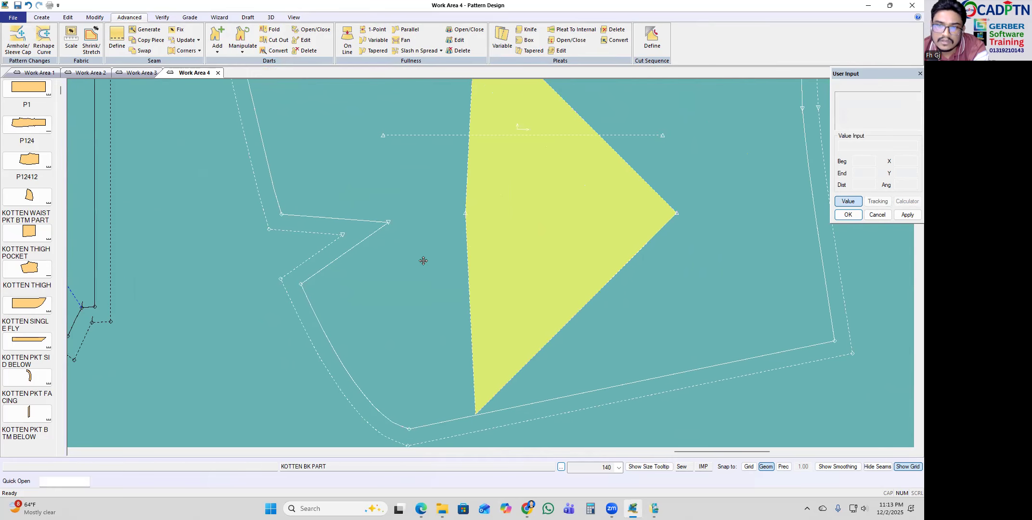
{"action": "left_click", "coordinate": [317, 32]}
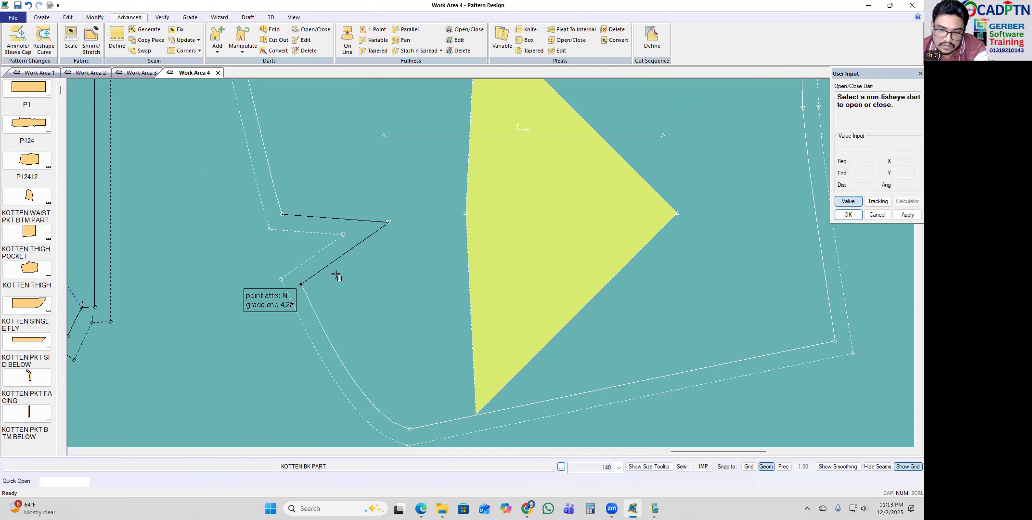
{"action": "right_click", "coordinate": [387, 164]}
{"action": "left_click", "coordinate": [439, 184]}
{"action": "scroll", "coordinate": [441, 199], "scroll_direction": "down", "scroll_amount": 4}
{"action": "scroll", "coordinate": [385, 212], "scroll_direction": "up", "scroll_amount": 4}
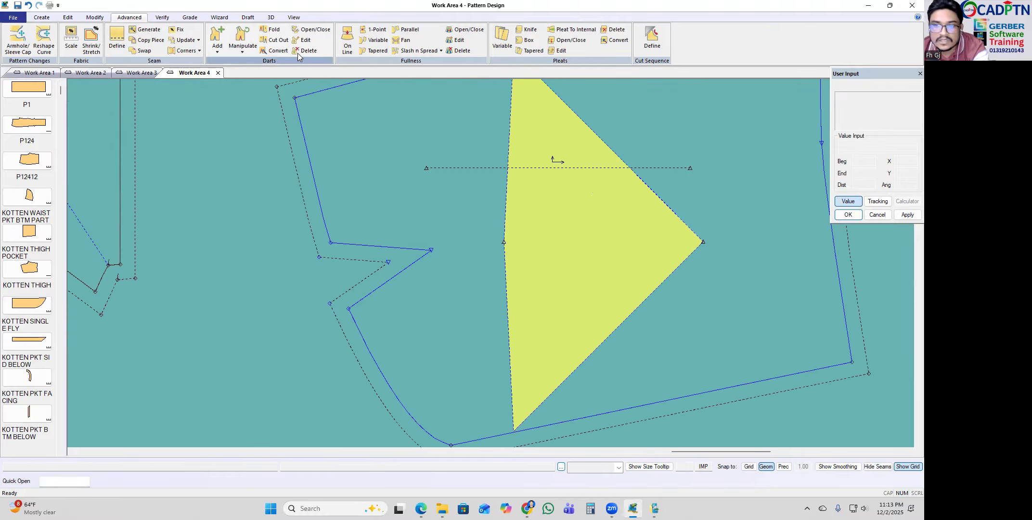
{"action": "left_click", "coordinate": [310, 30]}
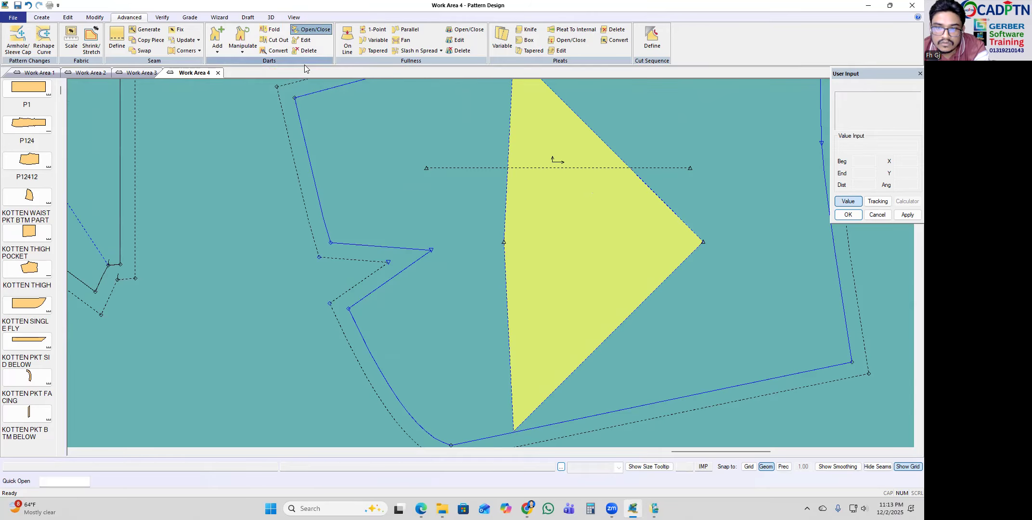
{"action": "scroll", "coordinate": [342, 256], "scroll_direction": "up", "scroll_amount": 2}
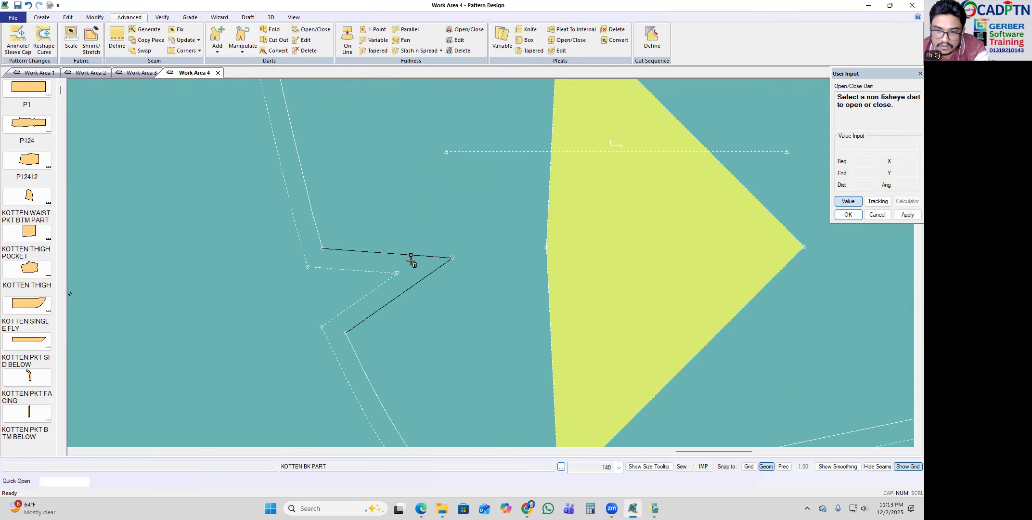
{"action": "right_click", "coordinate": [359, 183]}
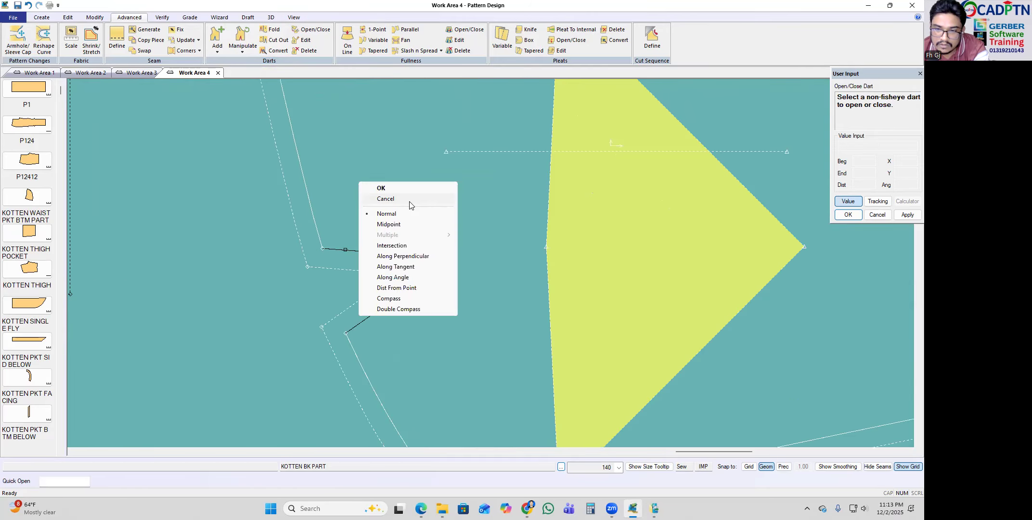
{"action": "left_click", "coordinate": [386, 199]}
Step: Move KOTTEN FRT BTM PRT to the empty work area beside the piece with four corner darts
{"action": "scroll", "coordinate": [466, 228], "scroll_direction": "down", "scroll_amount": 5}
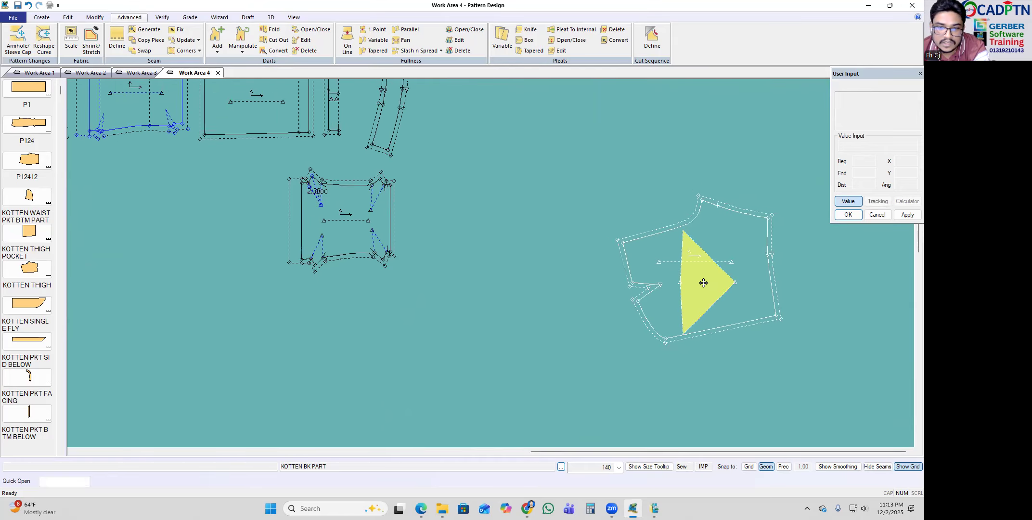
{"action": "scroll", "coordinate": [703, 283], "scroll_direction": "down", "scroll_amount": 2}
{"action": "left_click", "coordinate": [307, 247]}
{"action": "left_click", "coordinate": [416, 156]}
{"action": "scroll", "coordinate": [700, 245], "scroll_direction": "up", "scroll_amount": 4}
{"action": "left_click", "coordinate": [550, 243]}
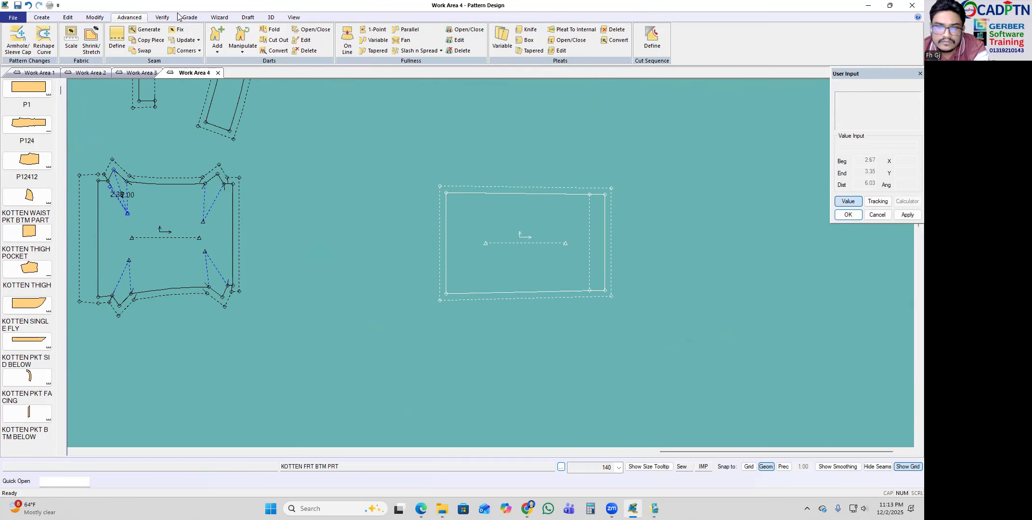
Step: Add a dart with a width of 2 to the short edge of KOTTEN FRT BTM PRT opposite the internal line
{"action": "left_click", "coordinate": [217, 42]}
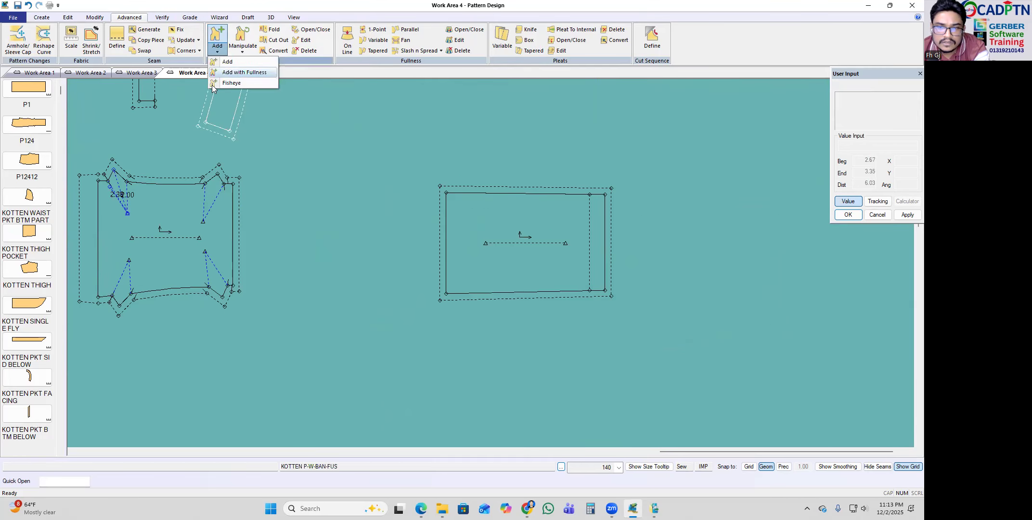
{"action": "left_click", "coordinate": [235, 64]}
{"action": "scroll", "coordinate": [544, 264], "scroll_direction": "up", "scroll_amount": 2}
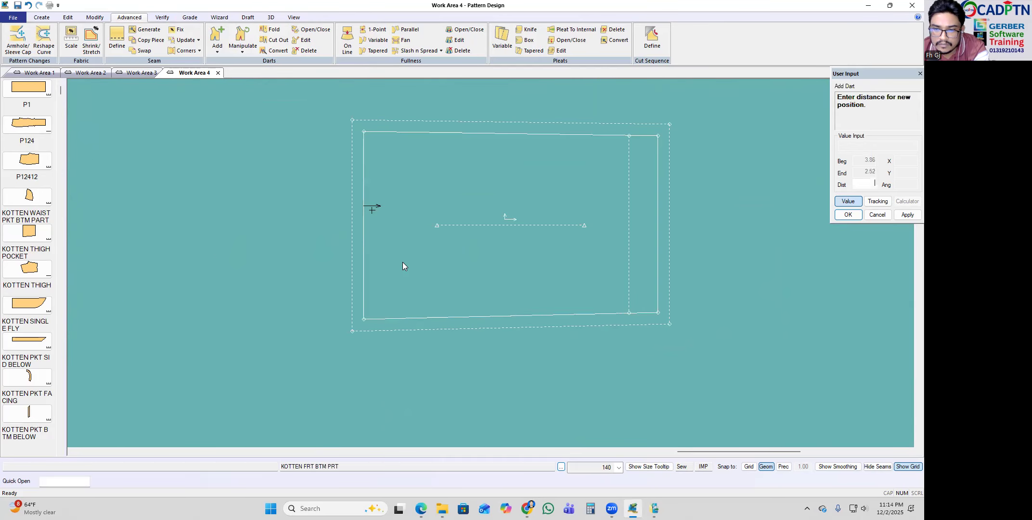
{"action": "left_click", "coordinate": [365, 206]}
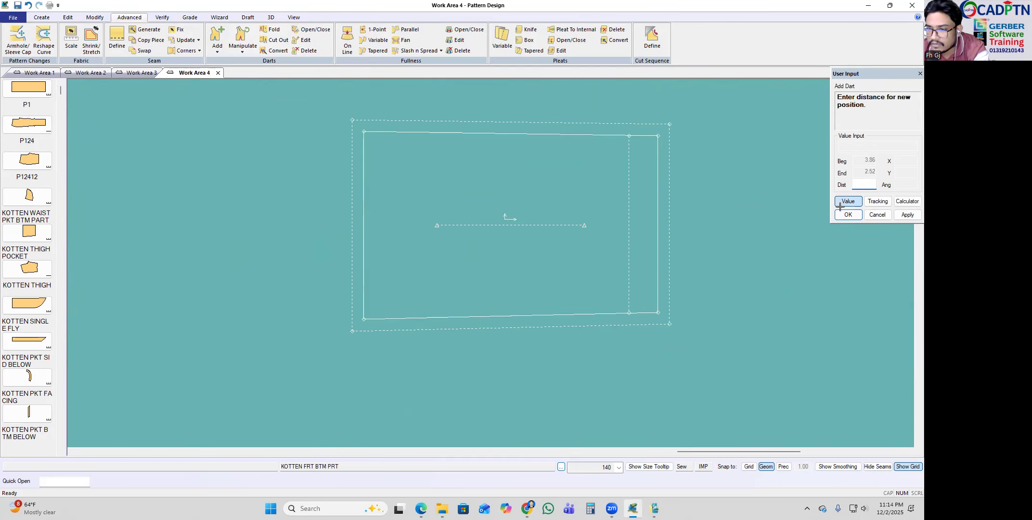
{"action": "left_click", "coordinate": [416, 244]}
{"action": "type", "text": "2"}
{"action": "left_click", "coordinate": [848, 215]}
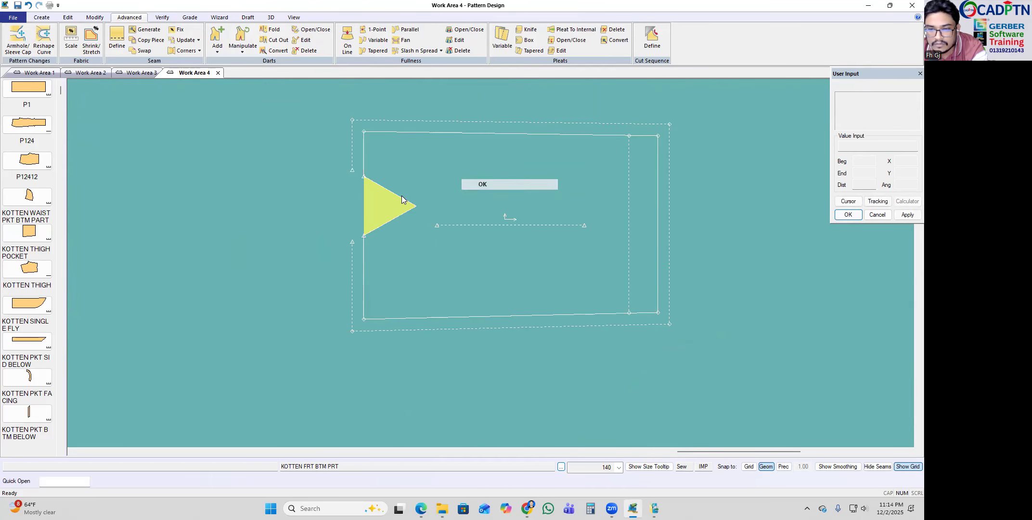
Step: Close the new edge dart on KOTTEN FRT BTM PRT with Open/Close Dart and undo the closing
{"action": "left_click", "coordinate": [311, 29]}
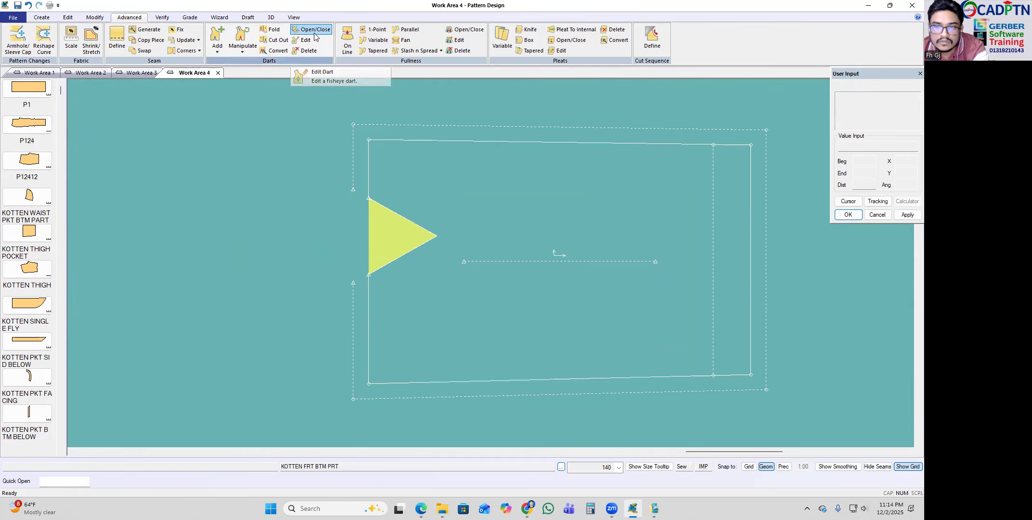
{"action": "left_click", "coordinate": [323, 73]}
{"action": "scroll", "coordinate": [429, 248], "scroll_direction": "up", "scroll_amount": 3}
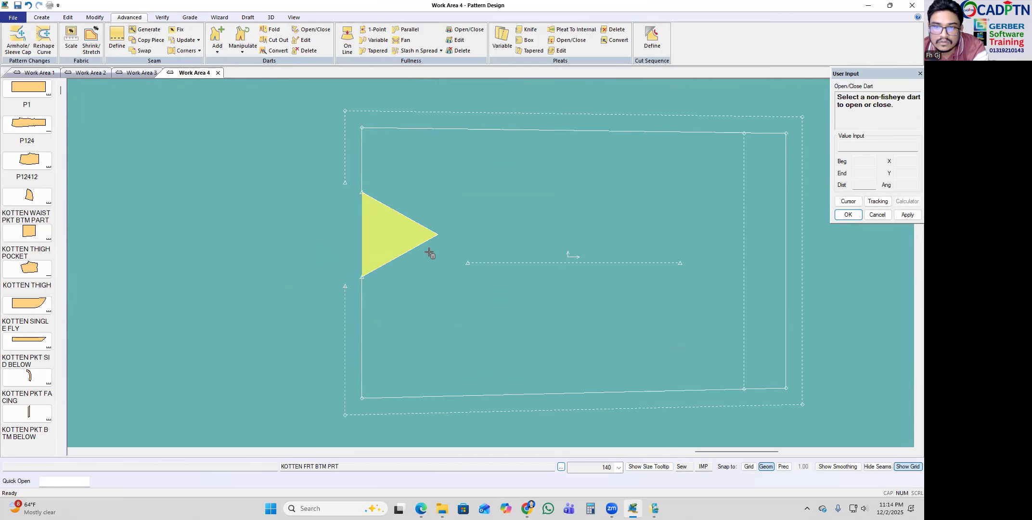
{"action": "left_click", "coordinate": [360, 189]}
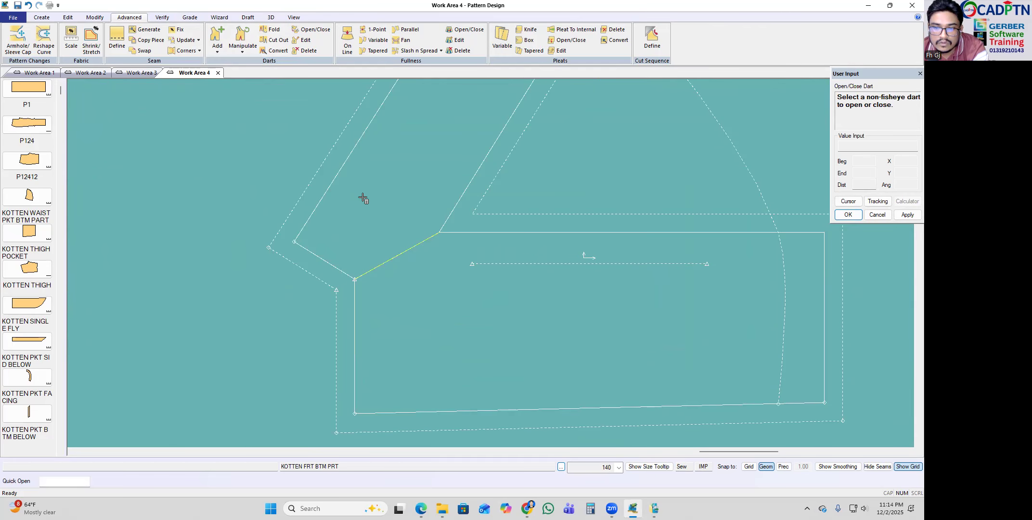
{"action": "scroll", "coordinate": [363, 198], "scroll_direction": "down", "scroll_amount": 1}
{"action": "right_click", "coordinate": [370, 188]}
{"action": "left_click", "coordinate": [398, 185]}
{"action": "key", "text": "ctrl+z"}
Step: Close and reopen the edge dart on KOTTEN FRT BTM PRT repeatedly with the Open/Close Dart command
{"action": "scroll", "coordinate": [449, 253], "scroll_direction": "up", "scroll_amount": 2}
{"action": "left_click", "coordinate": [312, 31]}
{"action": "scroll", "coordinate": [336, 169], "scroll_direction": "up", "scroll_amount": 1}
{"action": "left_click", "coordinate": [343, 217]}
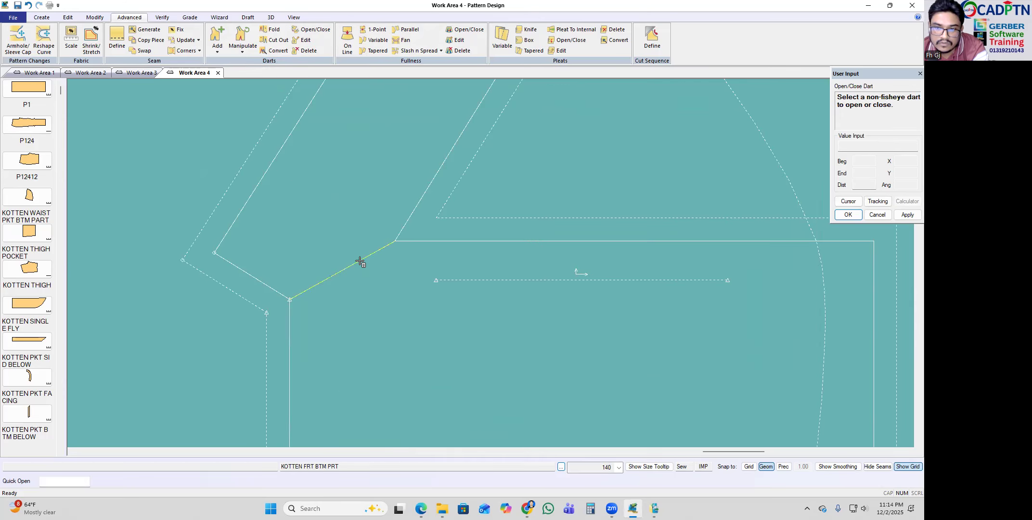
{"action": "left_click", "coordinate": [320, 286]}
{"action": "scroll", "coordinate": [346, 207], "scroll_direction": "down", "scroll_amount": 2}
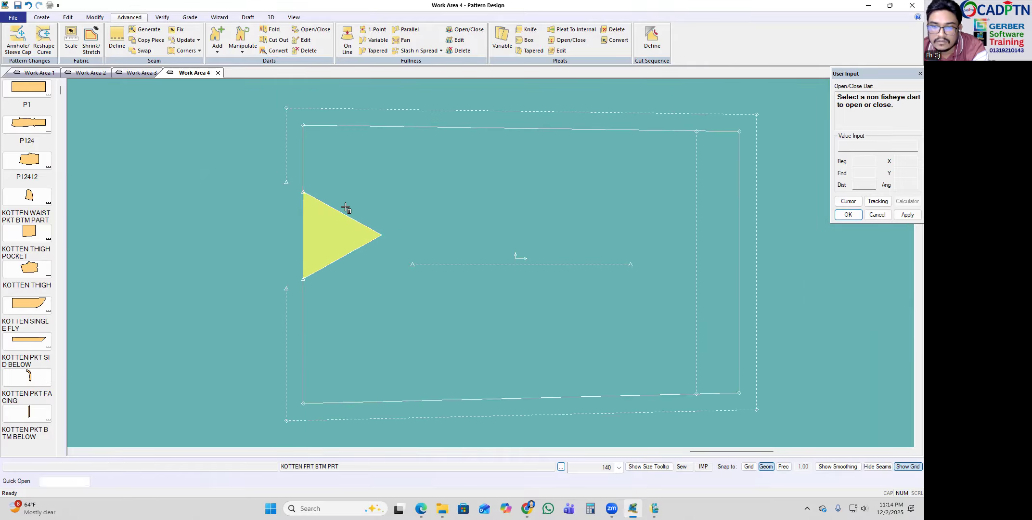
{"action": "scroll", "coordinate": [326, 212], "scroll_direction": "up", "scroll_amount": 1}
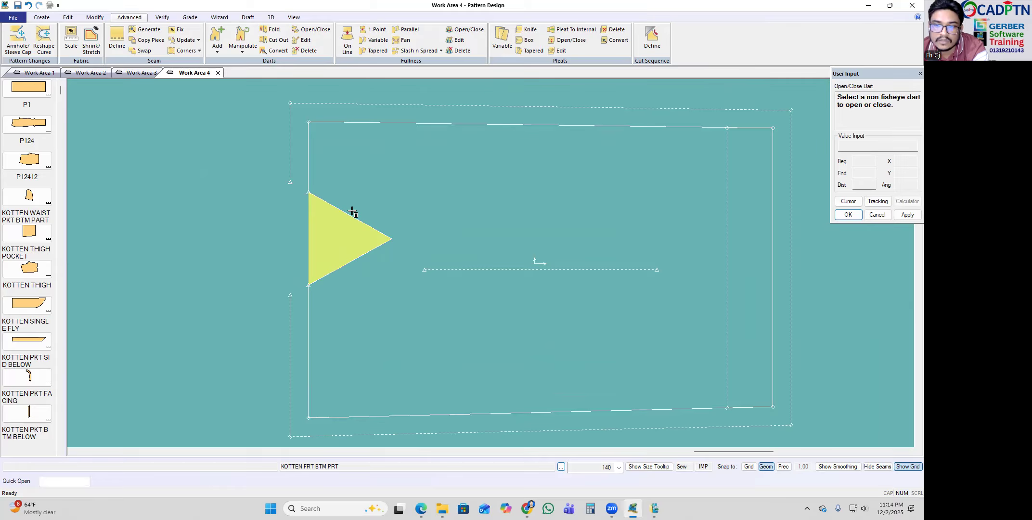
{"action": "left_click", "coordinate": [350, 212]}
{"action": "left_click", "coordinate": [333, 283]}
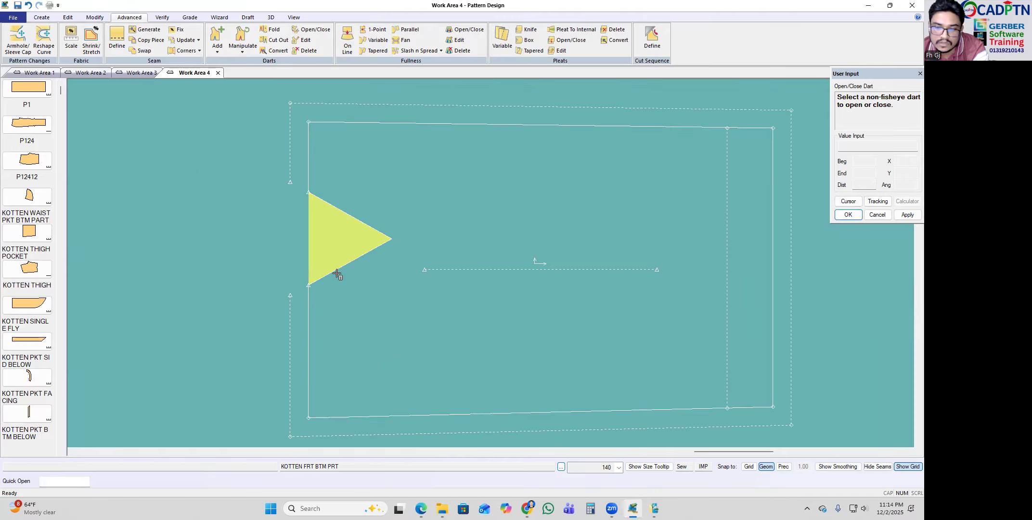
{"action": "scroll", "coordinate": [352, 232], "scroll_direction": "down", "scroll_amount": 1}
{"action": "scroll", "coordinate": [359, 227], "scroll_direction": "up", "scroll_amount": 1}
{"action": "left_click", "coordinate": [365, 224]}
{"action": "left_click", "coordinate": [345, 274]}
{"action": "scroll", "coordinate": [350, 253], "scroll_direction": "down", "scroll_amount": 1}
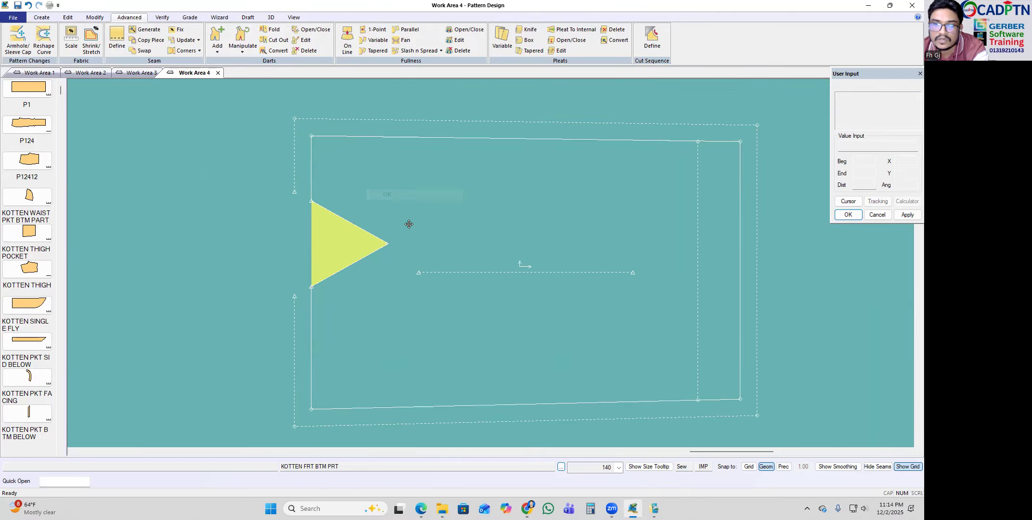
{"action": "scroll", "coordinate": [408, 223], "scroll_direction": "up", "scroll_amount": 1}
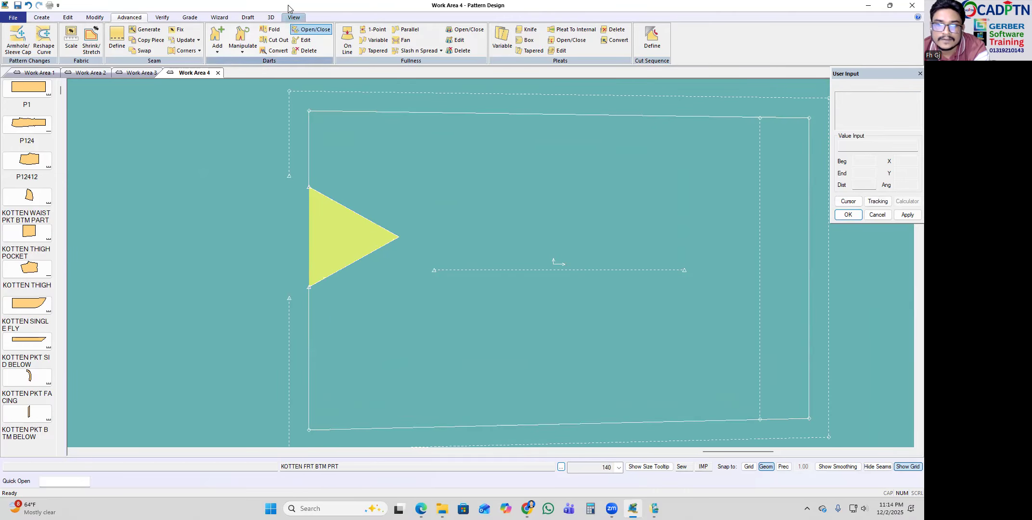
Step: Try to delete the edge dart on KOTTEN FRT BTM PRT with the Delete Dart command
{"action": "left_click", "coordinate": [308, 52]}
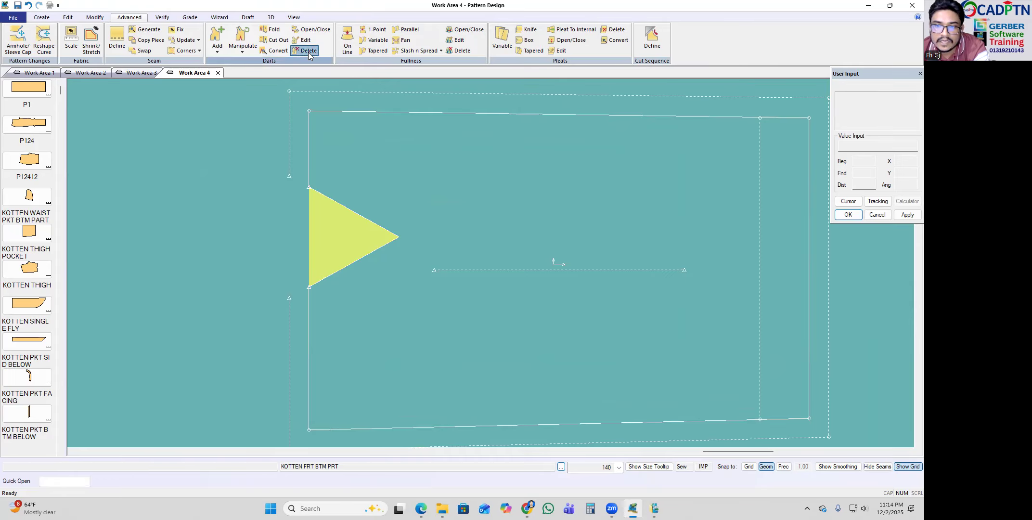
{"action": "left_click", "coordinate": [351, 219]}
{"action": "left_click", "coordinate": [540, 277]}
{"action": "left_click", "coordinate": [311, 213]}
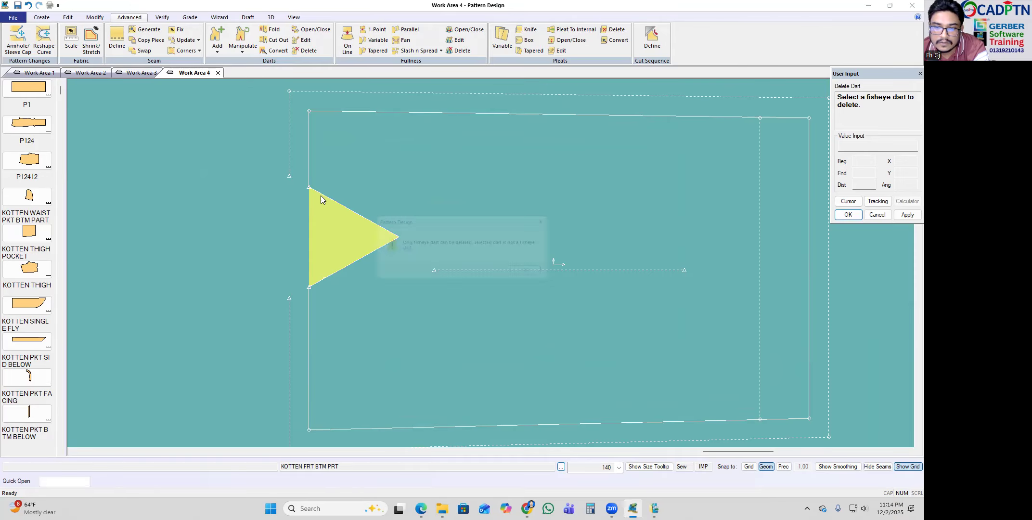
{"action": "left_click", "coordinate": [535, 274]}
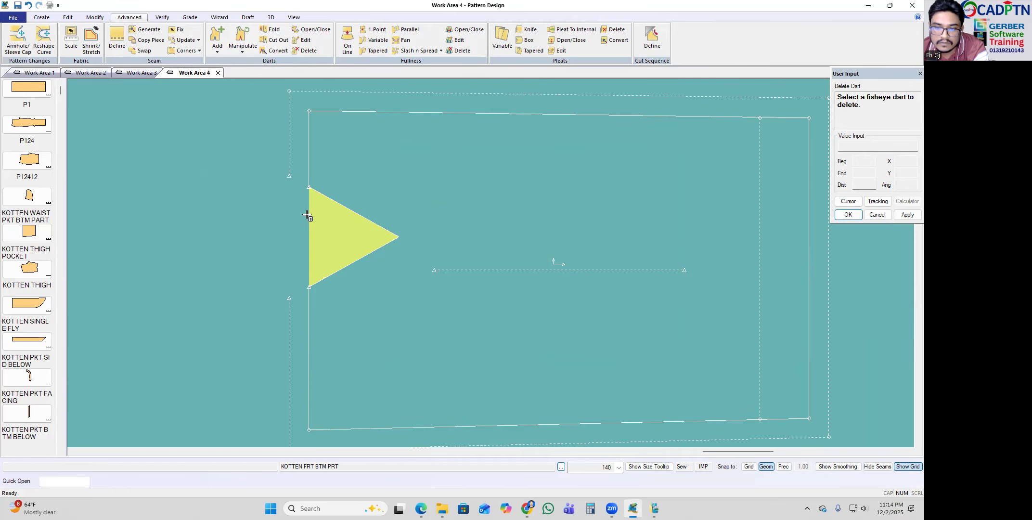
{"action": "left_click", "coordinate": [395, 239]}
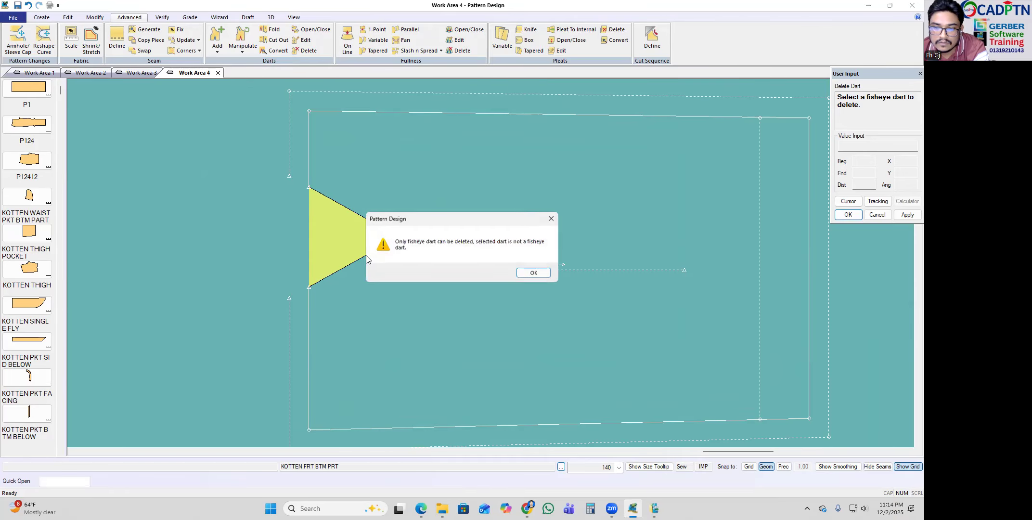
{"action": "left_click", "coordinate": [533, 274]}
{"action": "left_click", "coordinate": [312, 50]}
{"action": "left_click", "coordinate": [312, 50]}
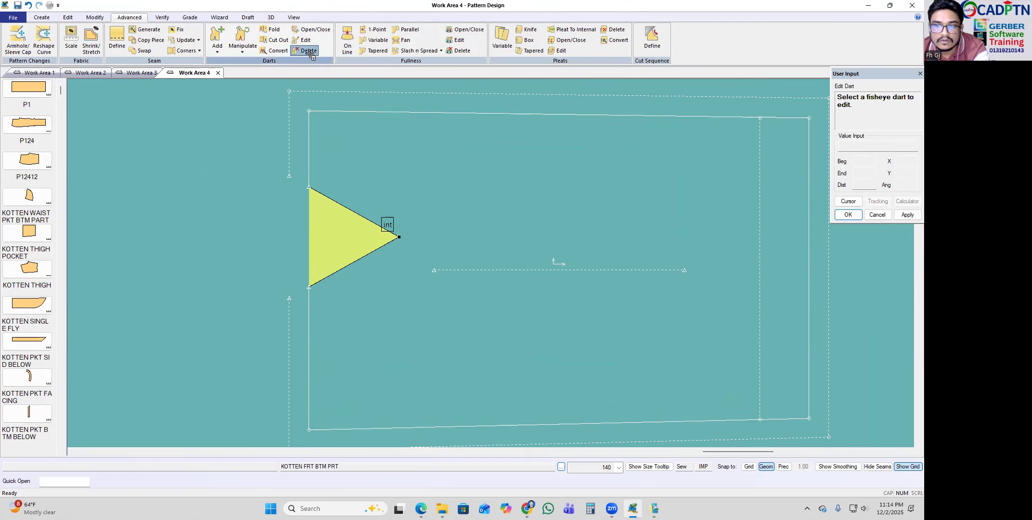
{"action": "right_click", "coordinate": [490, 143]}
{"action": "left_click", "coordinate": [466, 145]}
{"action": "scroll", "coordinate": [284, 147], "scroll_direction": "down", "scroll_amount": 2}
{"action": "scroll", "coordinate": [430, 199], "scroll_direction": "up", "scroll_amount": 1}
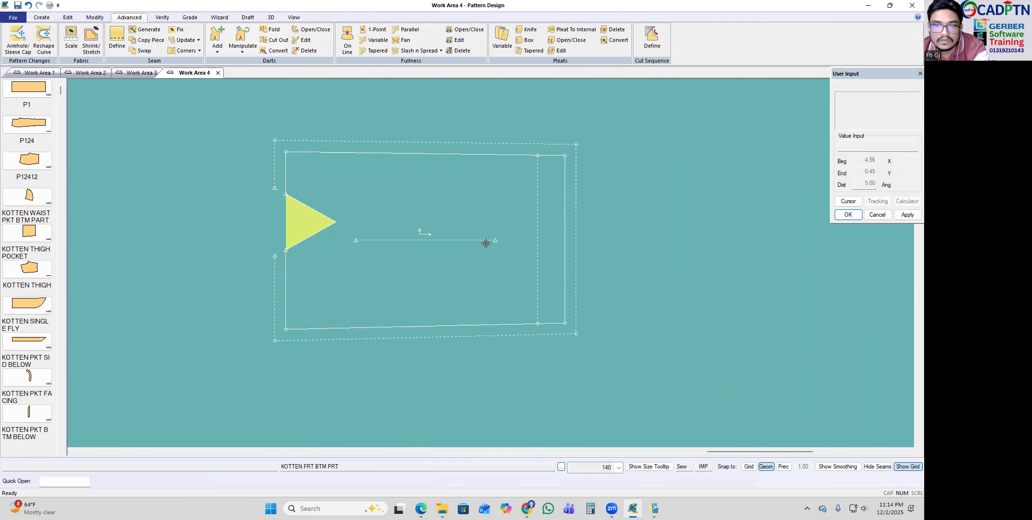
{"action": "scroll", "coordinate": [381, 255], "scroll_direction": "up", "scroll_amount": 1}
{"action": "scroll", "coordinate": [592, 174], "scroll_direction": "down", "scroll_amount": 1}
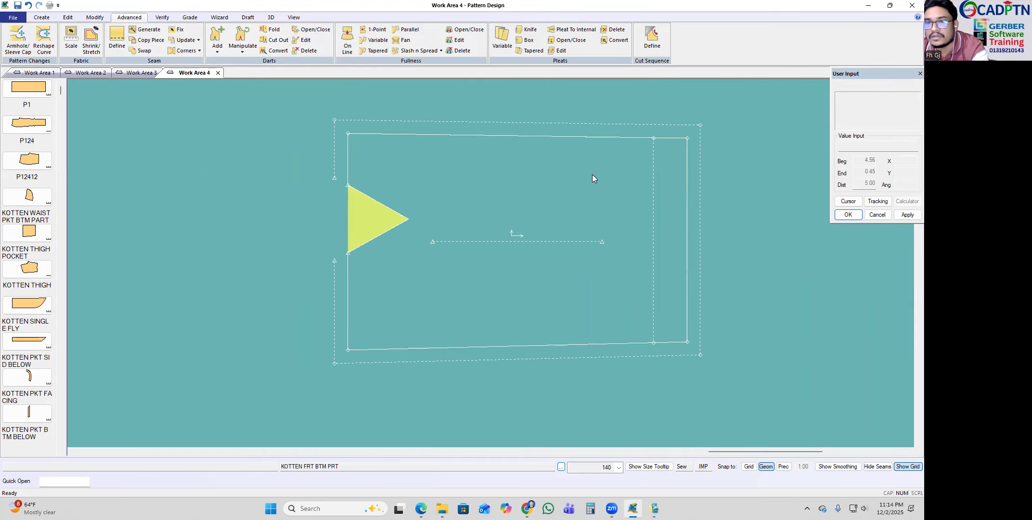
{"action": "scroll", "coordinate": [407, 198], "scroll_direction": "down", "scroll_amount": 1}
{"action": "left_click_drag", "start_coordinate": [410, 216], "coordinate": [437, 223]}
{"action": "left_click", "coordinate": [191, 18]}
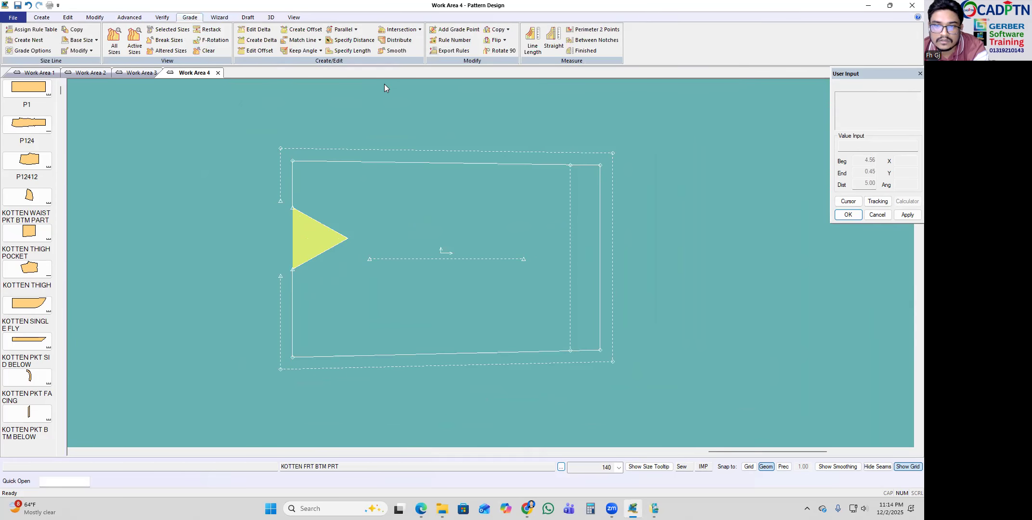
{"action": "left_click", "coordinate": [163, 18]}
{"action": "left_click", "coordinate": [116, 19]}
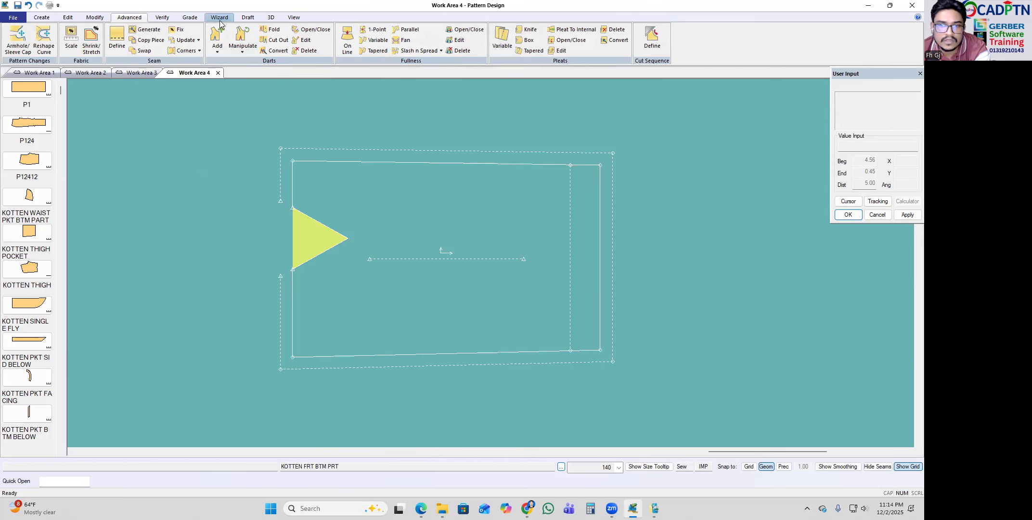
{"action": "left_click", "coordinate": [292, 19]}
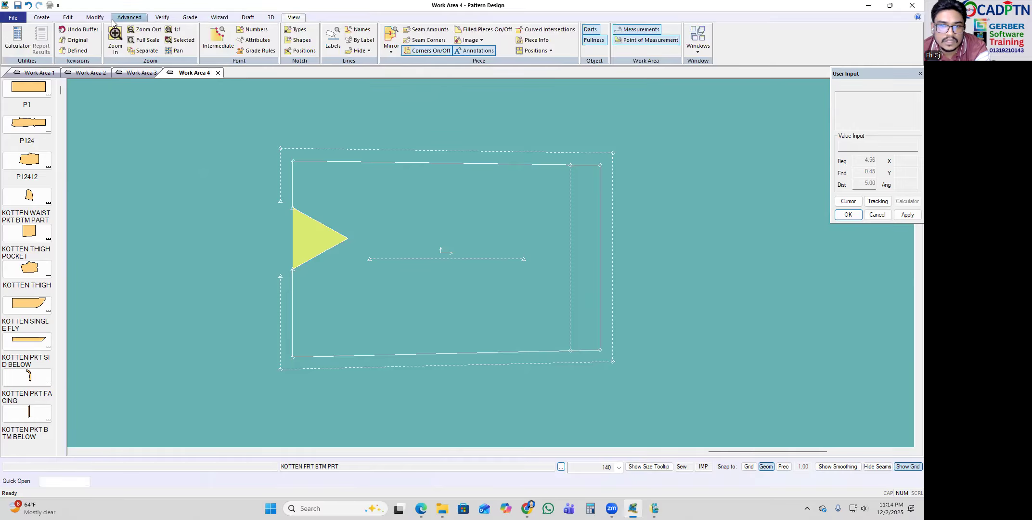
Step: Fold the edge dart of KOTTEN FRT BTM PRT closed with the Dart Fold command
{"action": "left_click", "coordinate": [154, 21]}
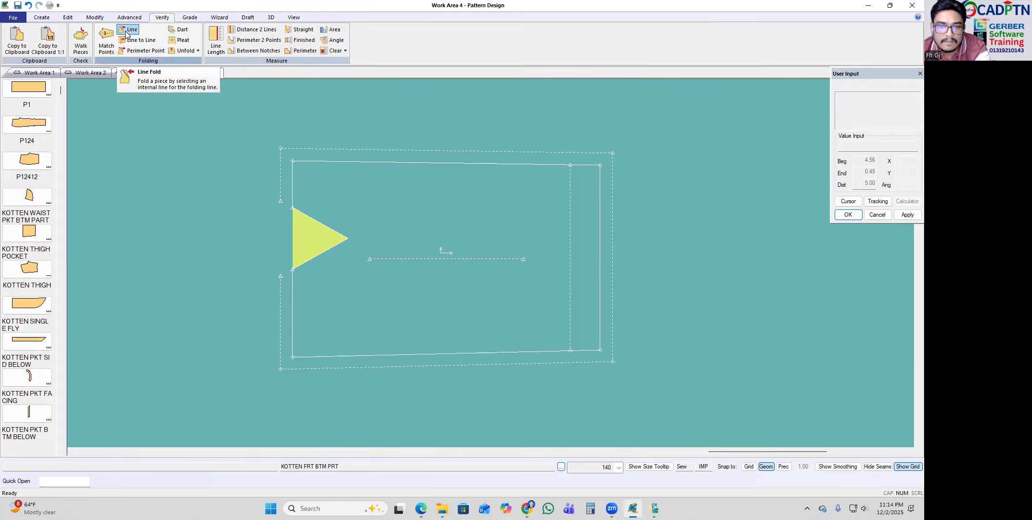
{"action": "left_click", "coordinate": [185, 34]}
{"action": "scroll", "coordinate": [385, 304], "scroll_direction": "up", "scroll_amount": 3}
{"action": "left_click", "coordinate": [319, 215]}
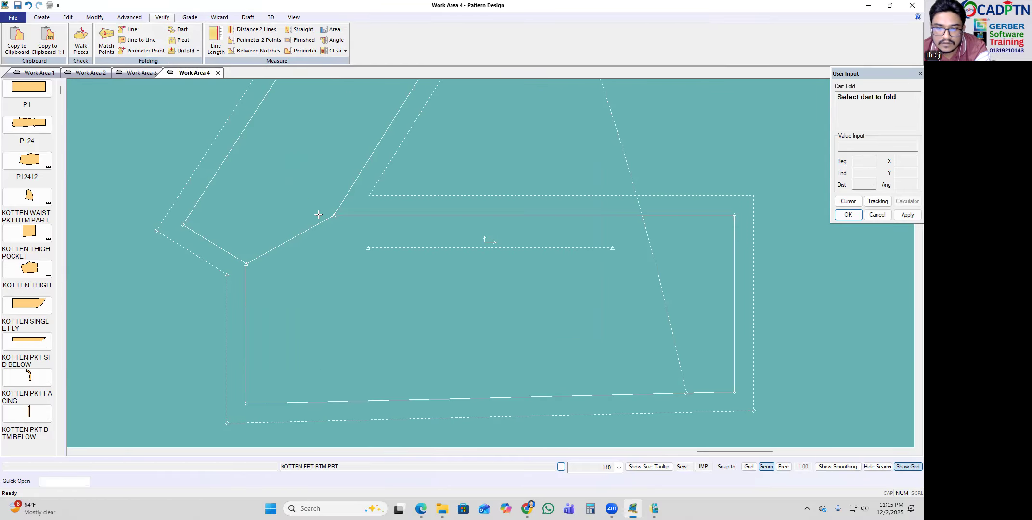
{"action": "scroll", "coordinate": [395, 300], "scroll_direction": "down", "scroll_amount": 2}
Step: Unfold KOTTEN FRT BTM PRT and leave the Unfold command
{"action": "left_click", "coordinate": [198, 50]}
{"action": "left_click", "coordinate": [201, 62]}
{"action": "left_click", "coordinate": [329, 246]}
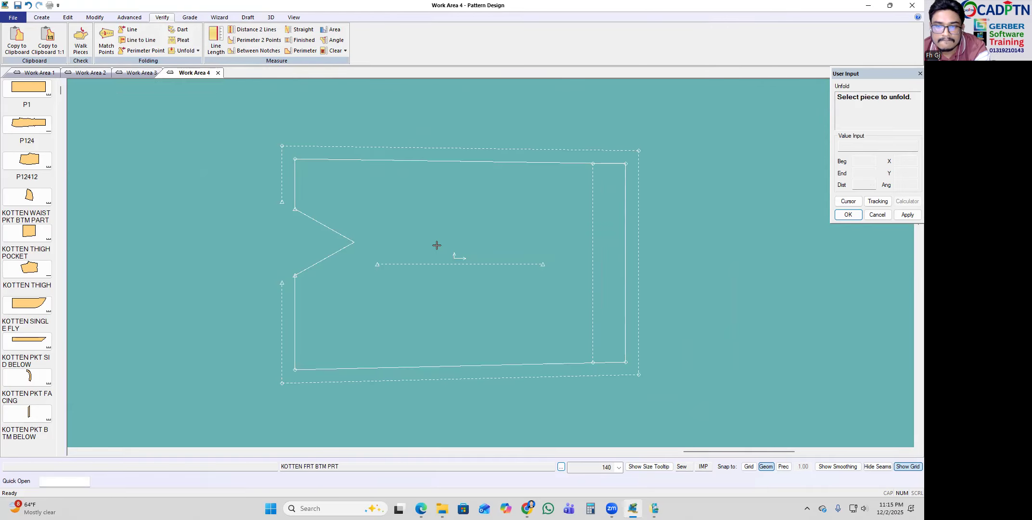
{"action": "right_click", "coordinate": [450, 217]}
{"action": "left_click", "coordinate": [450, 219]}
{"action": "scroll", "coordinate": [433, 277], "scroll_direction": "down", "scroll_amount": 1}
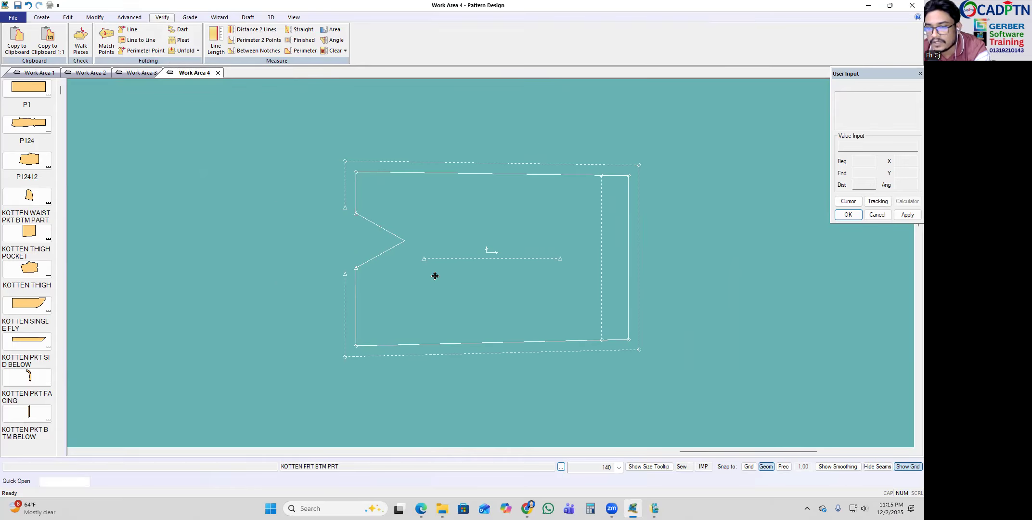
Step: Switch to the browser, examine the trouser sketch in the KOTTEN K ZIPP OFF 3 tech pack, and return to Pattern Design
{"action": "left_click", "coordinate": [129, 18]}
{"action": "middle_click_drag", "start_coordinate": [467, 275], "coordinate": [415, 230]}
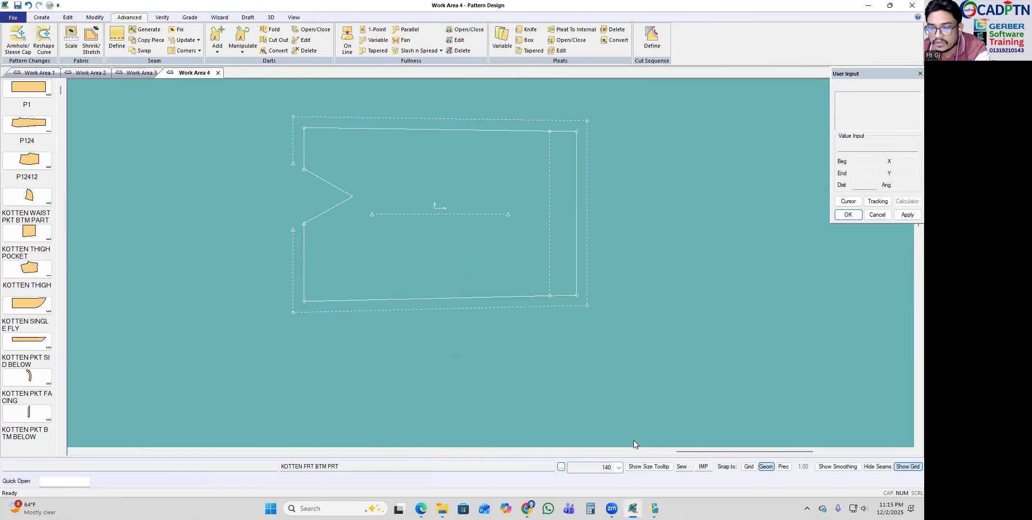
{"action": "key", "text": "alt+Tab"}
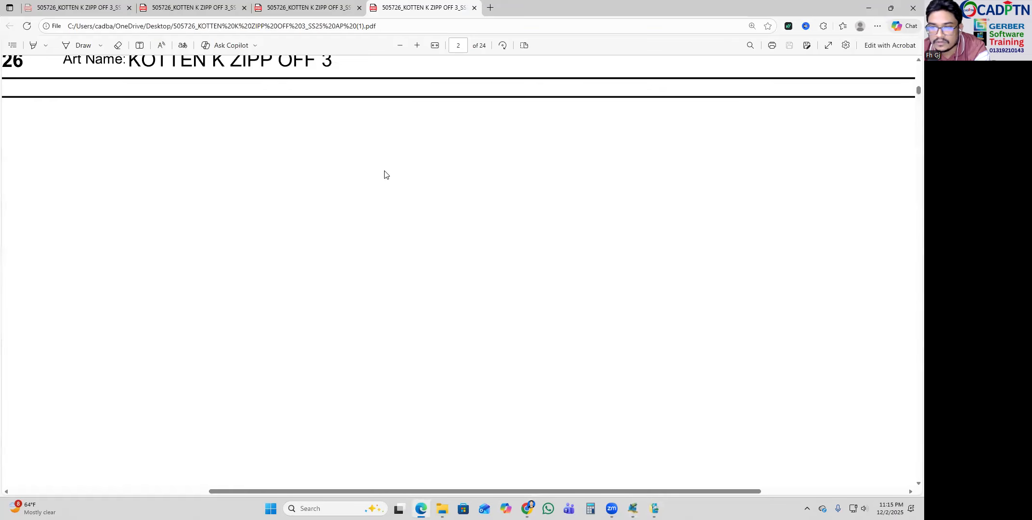
{"action": "left_click", "coordinate": [315, 8]}
{"action": "key", "text": "alt+Tab"}
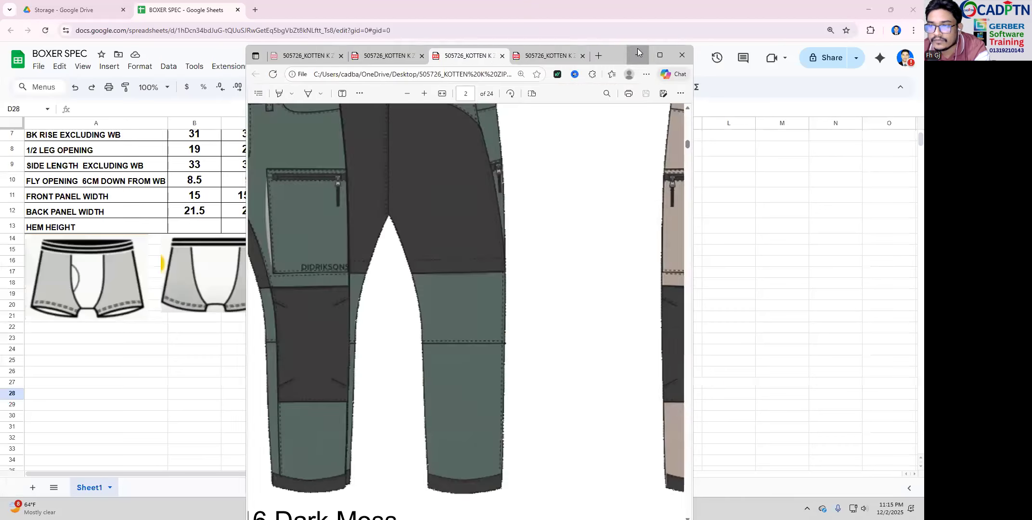
{"action": "left_click", "coordinate": [866, 12]}
{"action": "double_click", "coordinate": [207, 410]}
{"action": "scroll", "coordinate": [472, 215], "scroll_direction": "up", "scroll_amount": 2}
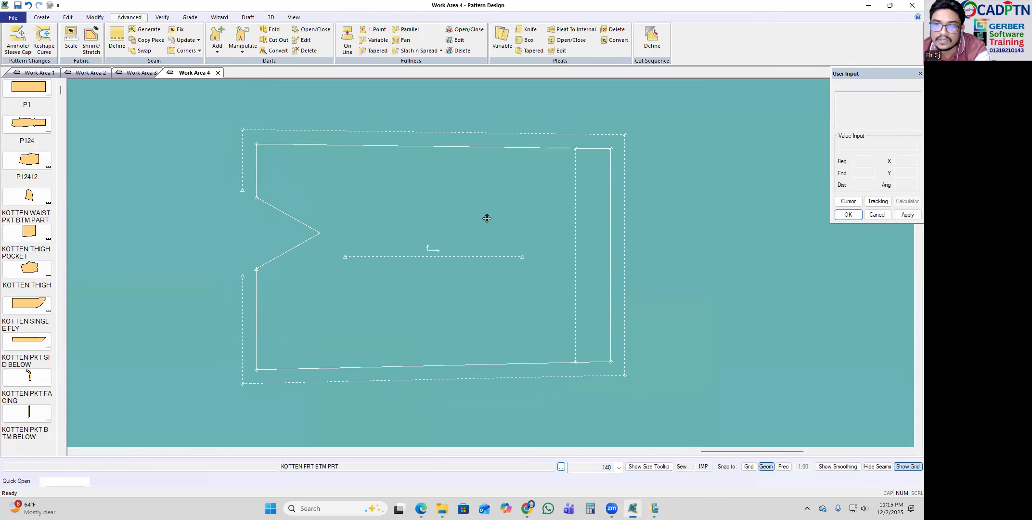
{"action": "left_click", "coordinate": [190, 17]}
{"action": "scroll", "coordinate": [446, 256], "scroll_direction": "up", "scroll_amount": 1}
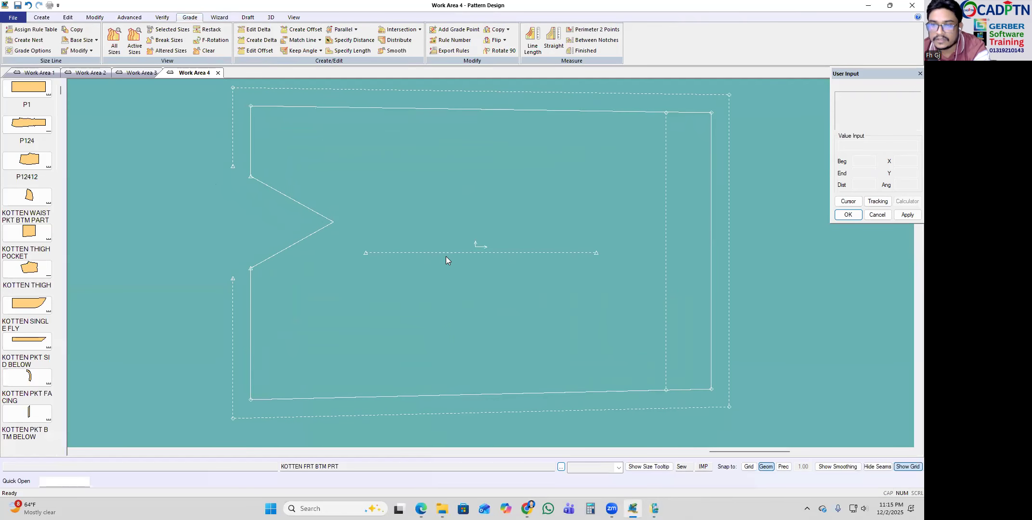
{"action": "scroll", "coordinate": [473, 201], "scroll_direction": "down", "scroll_amount": 2}
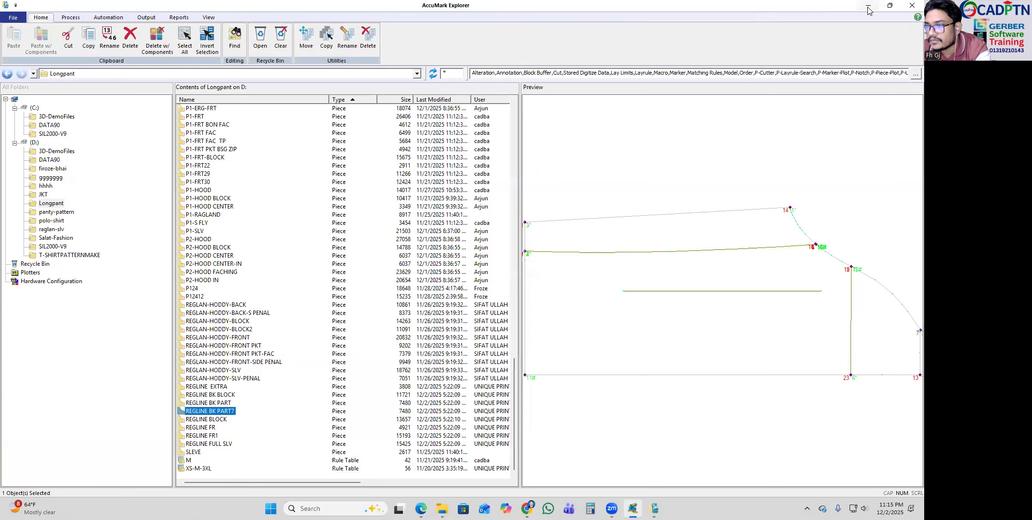
{"action": "left_click", "coordinate": [868, 6]}
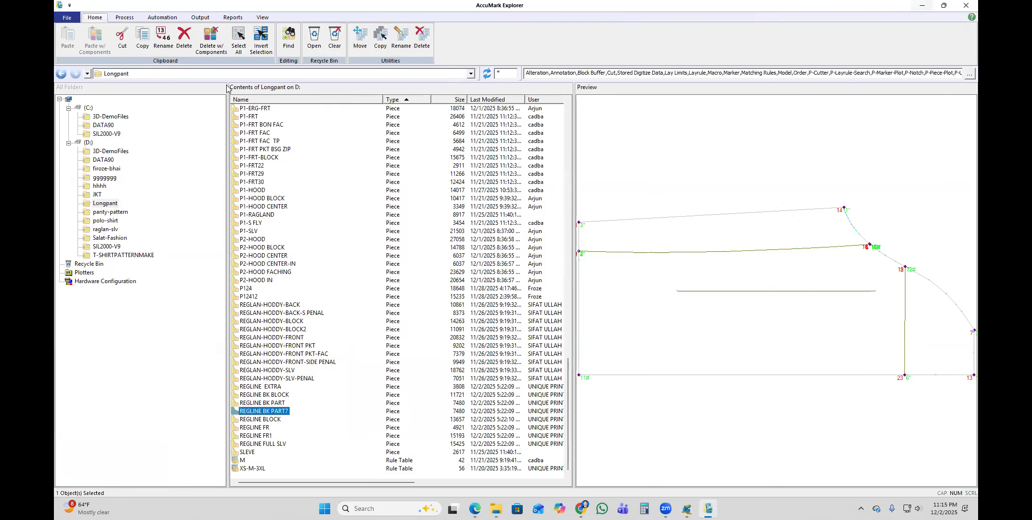